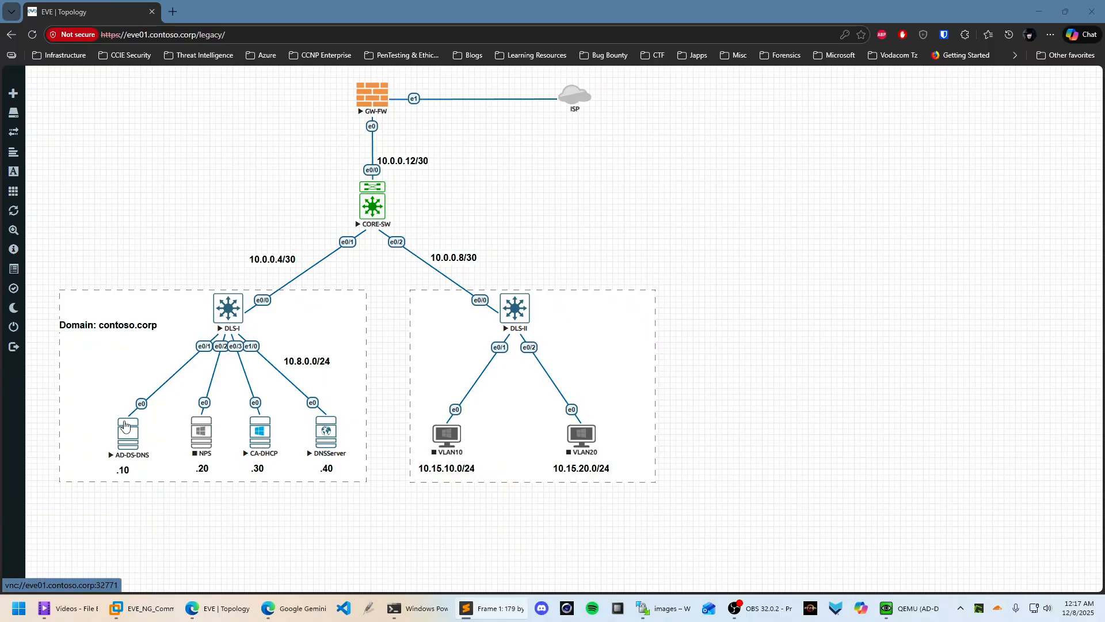
Nudge the 'Domain: contoso.corp' label up, open the AD-DS-DNS console and bring up its Start menu
{"action": "left_click", "coordinate": [79, 325]}
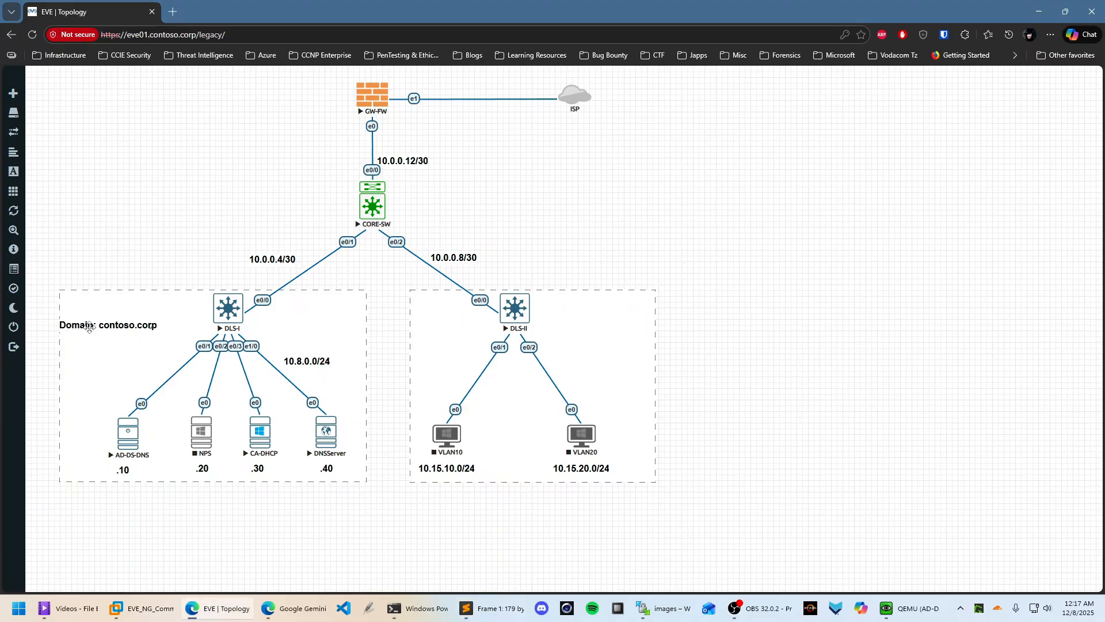
{"action": "left_click_drag", "start_coordinate": [78, 326], "coordinate": [81, 307]}
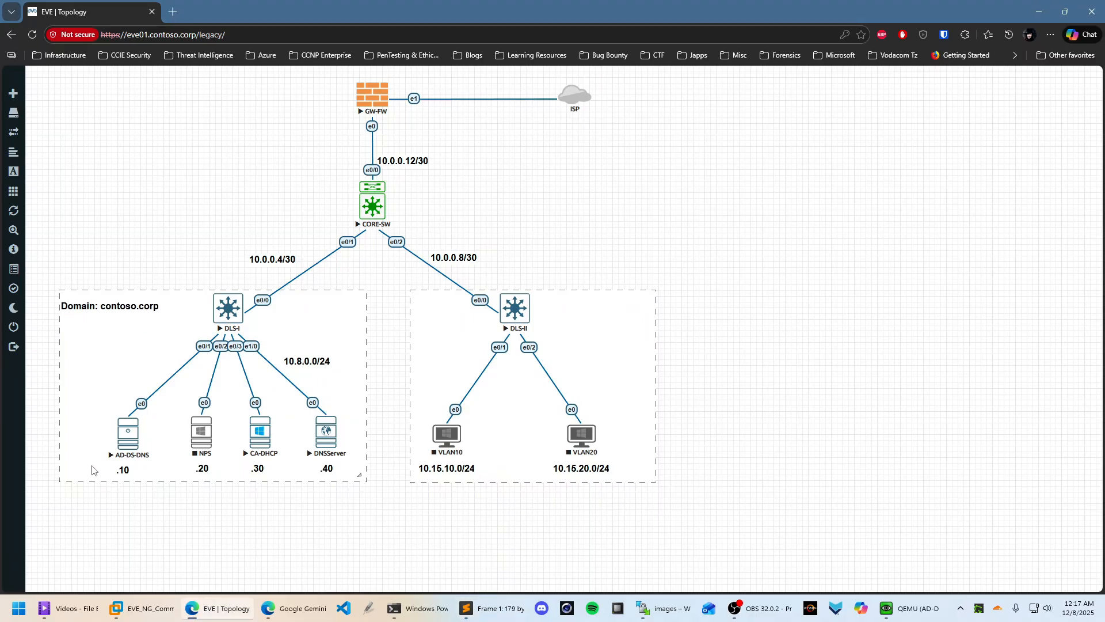
{"action": "left_click", "coordinate": [132, 451]}
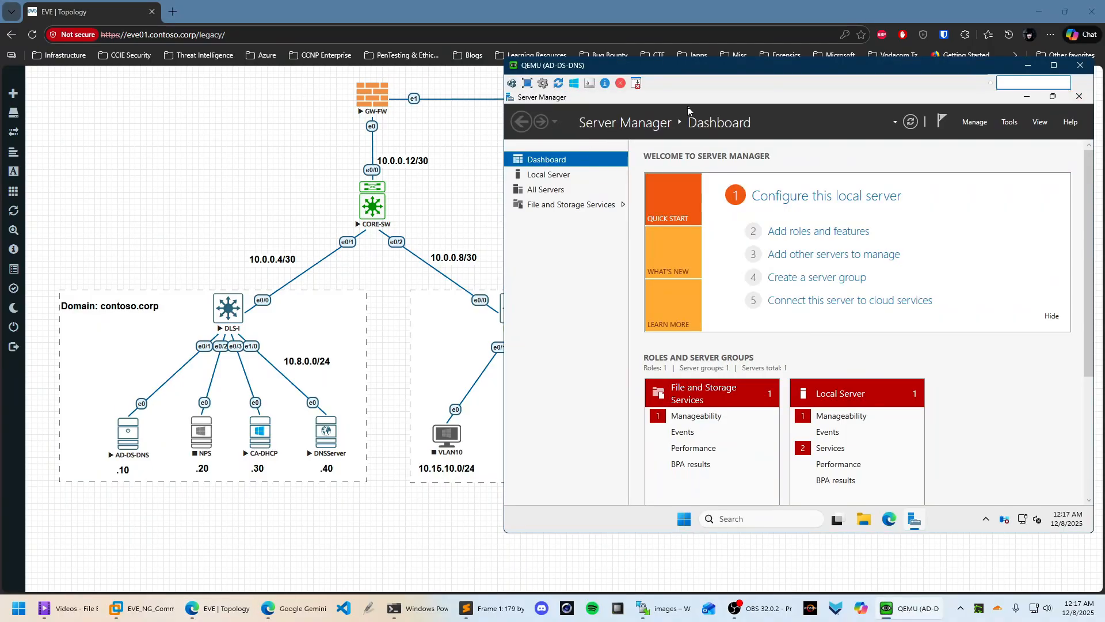
{"action": "left_click", "coordinate": [1026, 96]}
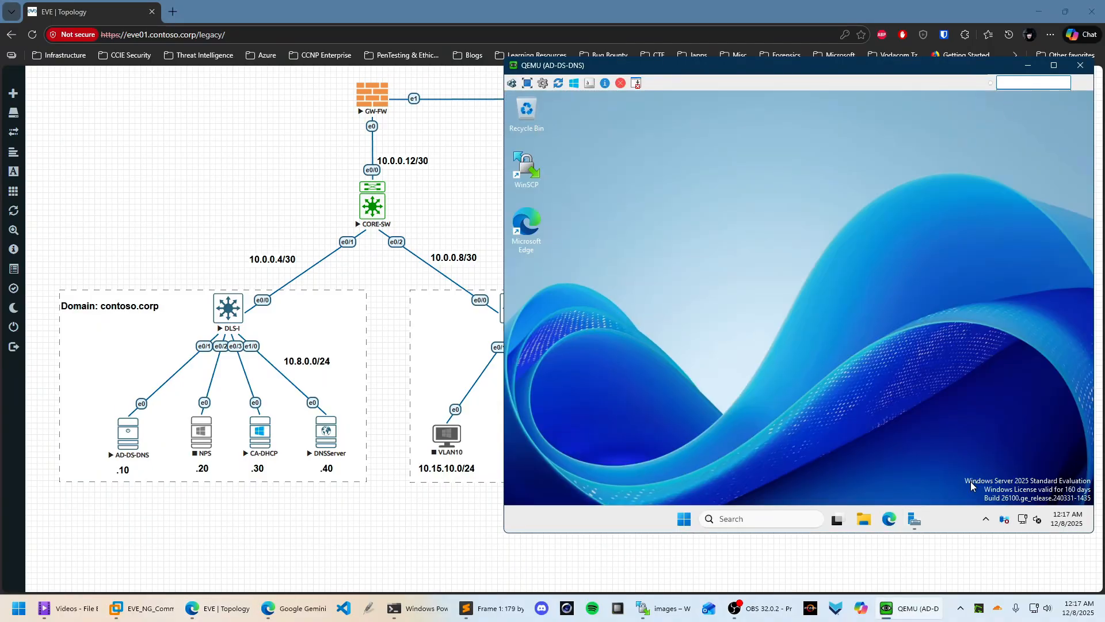
{"action": "left_click", "coordinate": [684, 520]}
Run ipconfig /all in PowerShell, checking DNS 1.1.1.1/1.0.0.1 and host GDC01, then minimise it
{"action": "left_click", "coordinate": [935, 207]}
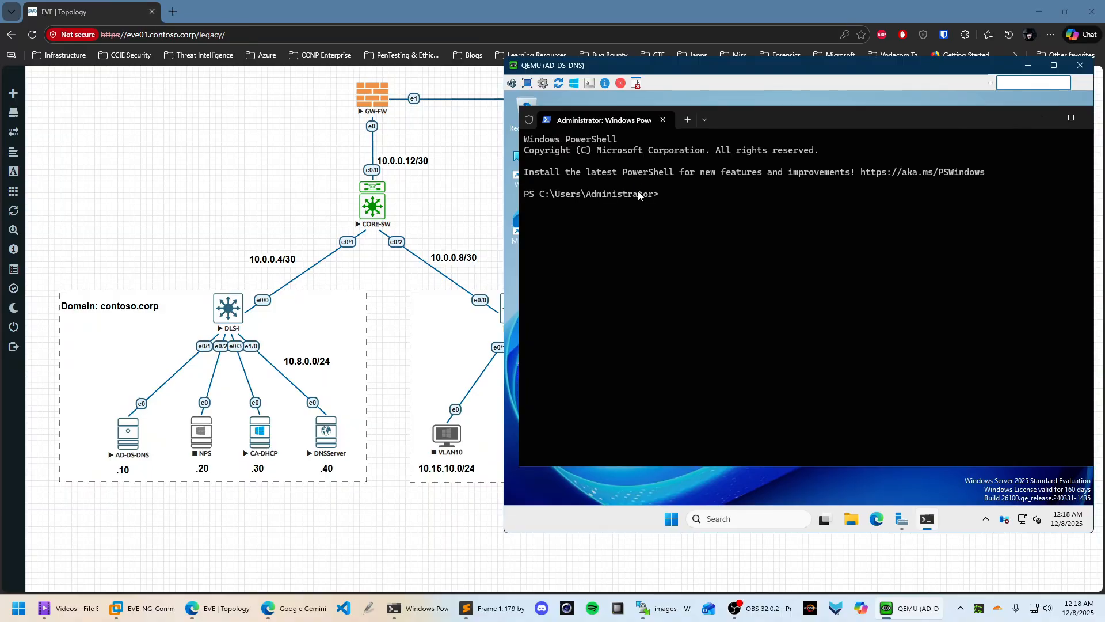
{"action": "type", "text": "ipconfig /all"}
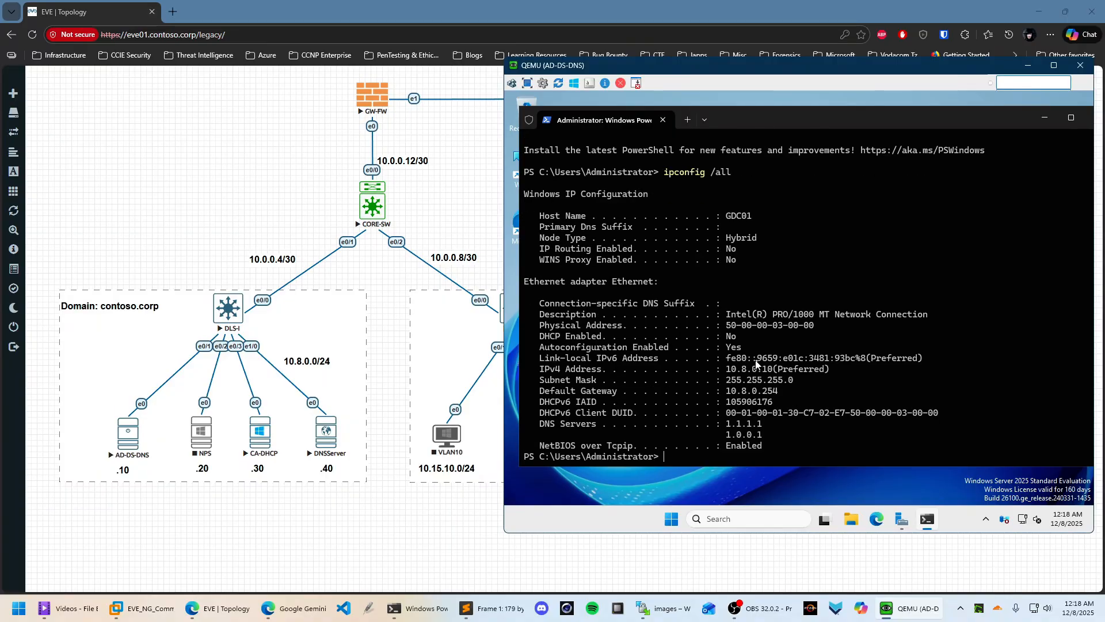
{"action": "left_click_drag", "start_coordinate": [726, 424], "coordinate": [768, 434]}
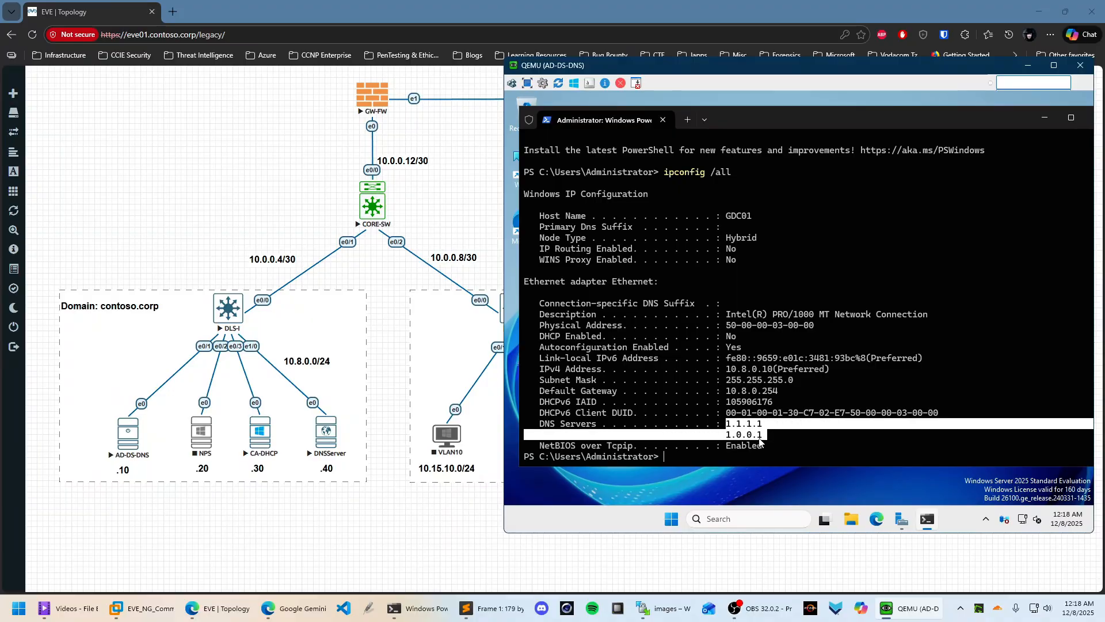
{"action": "left_click", "coordinate": [751, 428]}
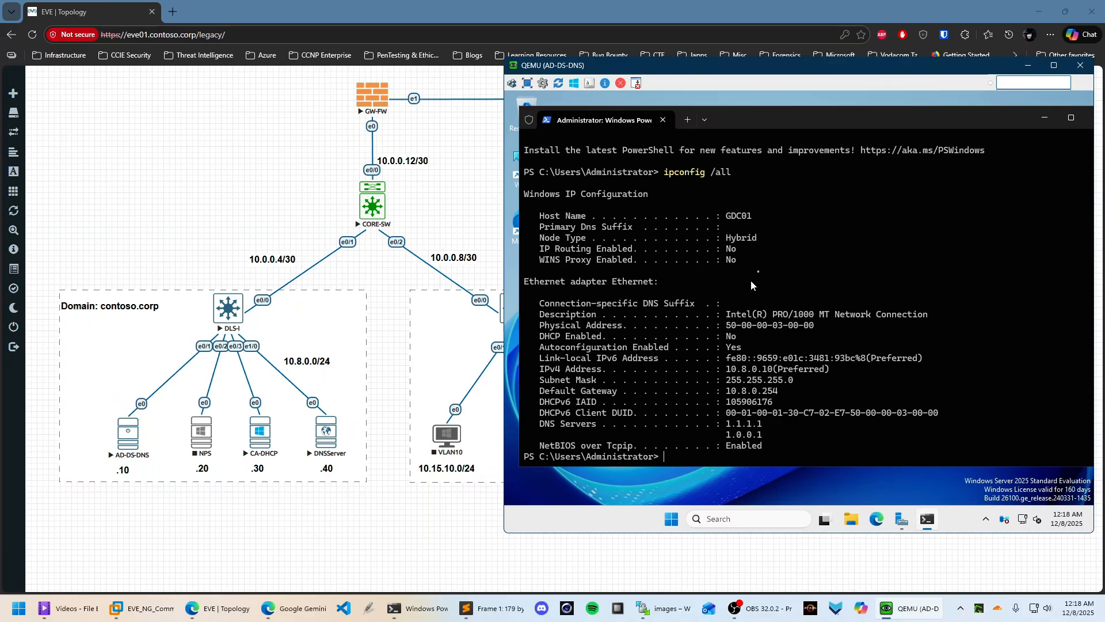
{"action": "left_click_drag", "start_coordinate": [726, 217], "coordinate": [746, 224]}
{"action": "left_click", "coordinate": [784, 226]}
{"action": "left_click", "coordinate": [1071, 118]}
{"action": "left_click", "coordinate": [1028, 99]}
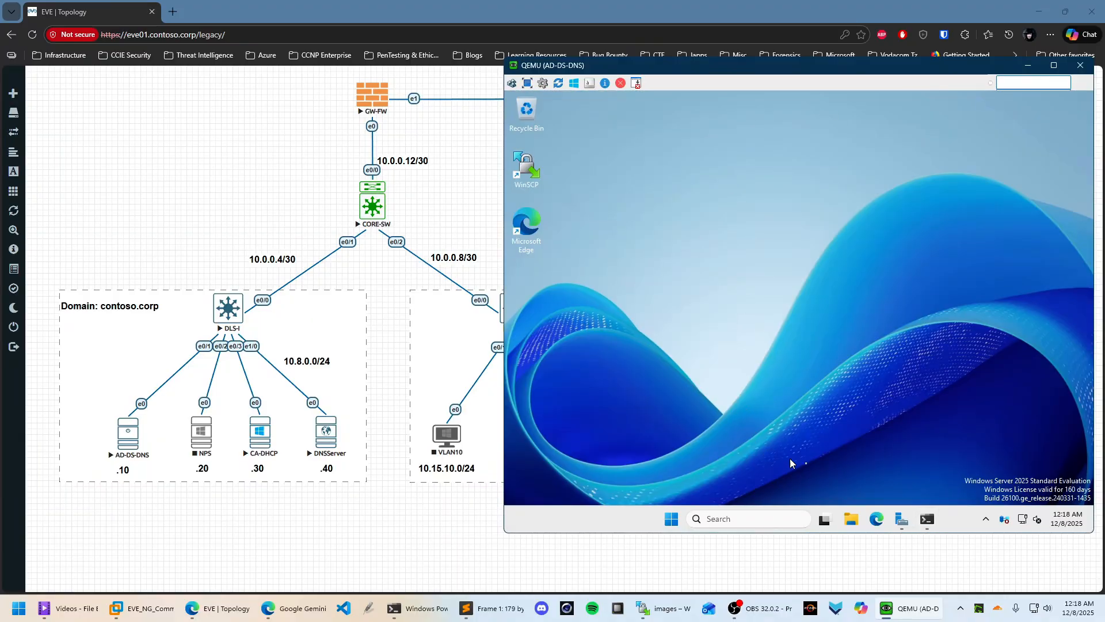
Start a role-based Add Roles and Features wizard in Server Manager targeting GDC01
{"action": "left_click", "coordinate": [902, 519]}
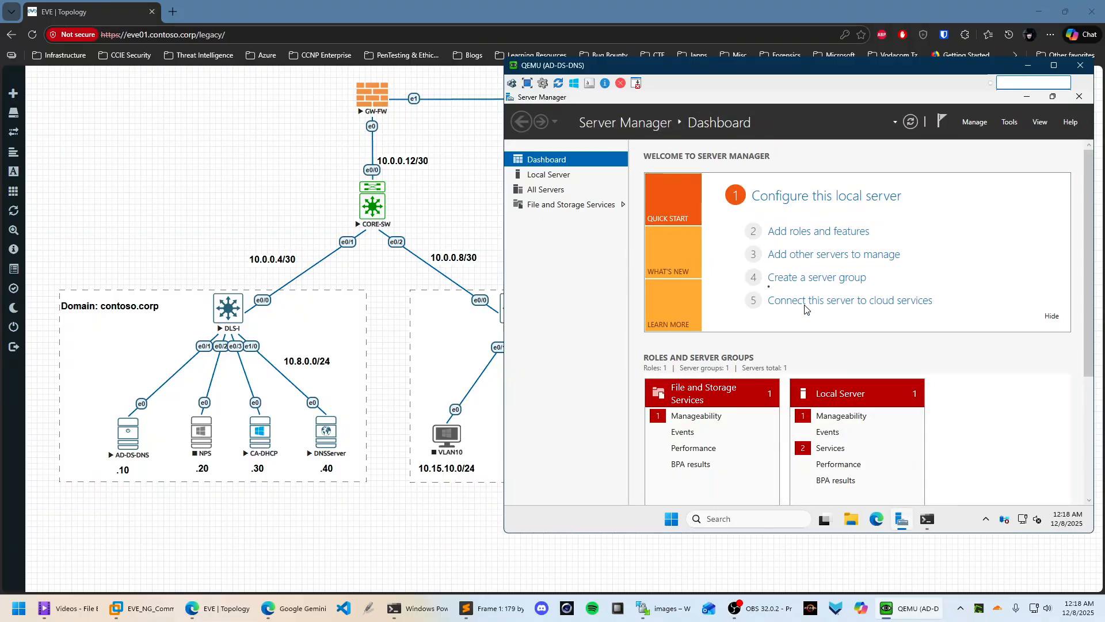
{"action": "left_click", "coordinate": [977, 122]}
{"action": "left_click", "coordinate": [988, 138]}
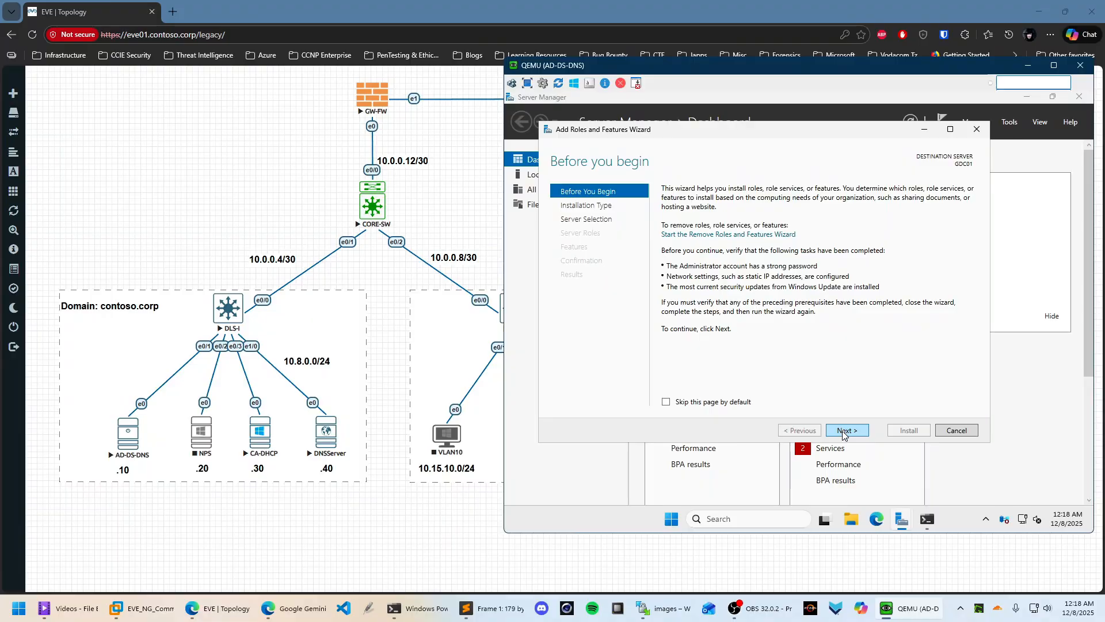
{"action": "left_click", "coordinate": [846, 430]}
{"action": "left_click", "coordinate": [847, 432]}
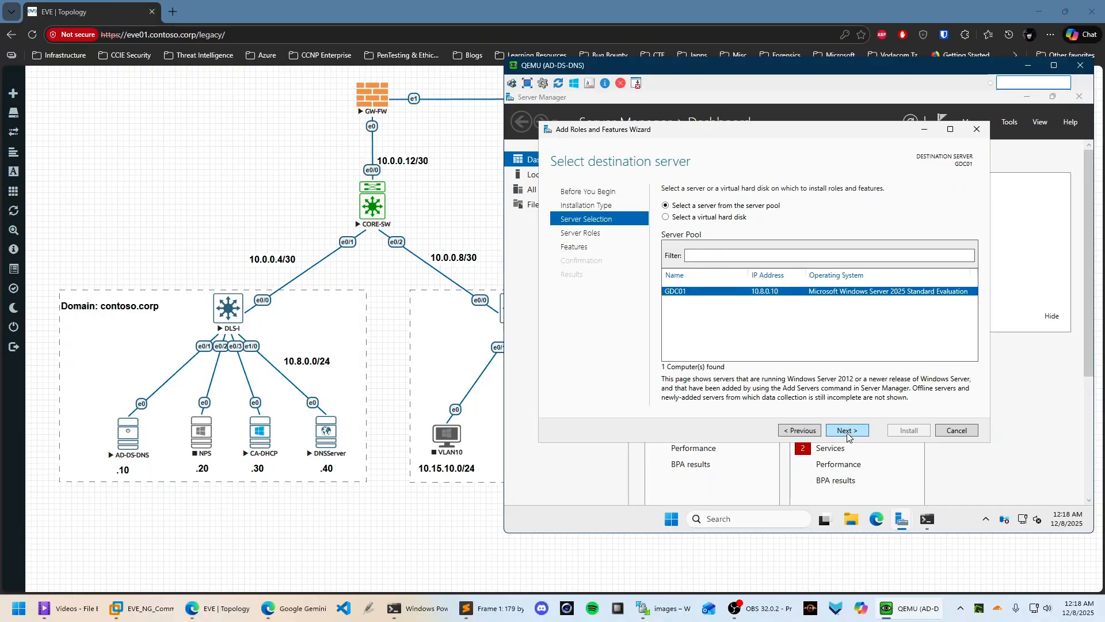
{"action": "left_click", "coordinate": [847, 432]}
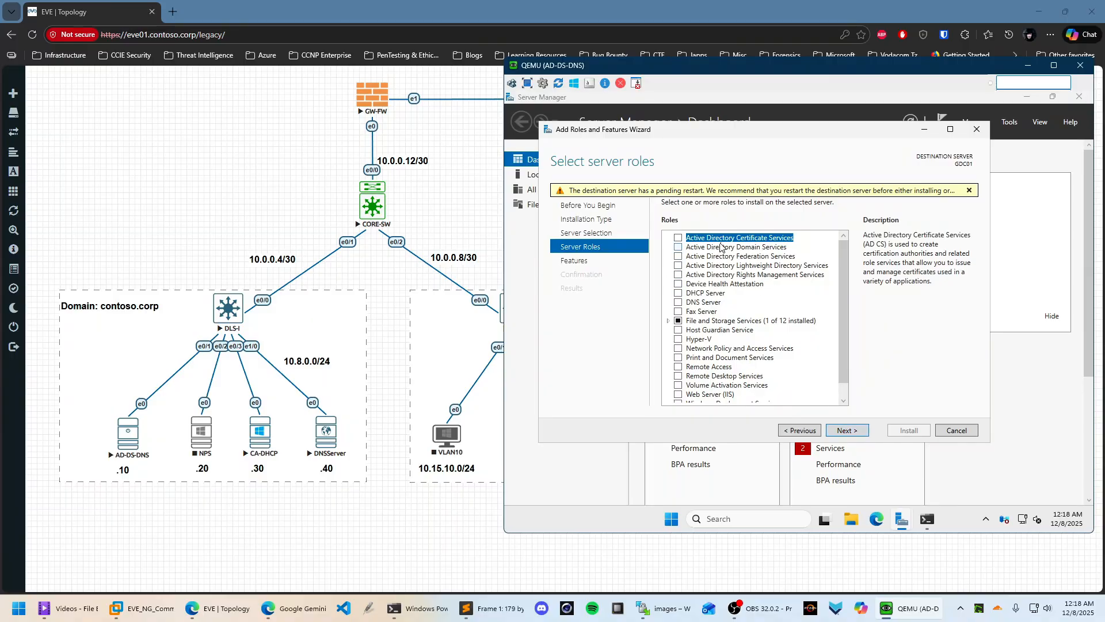
Tick Active Directory Domain Services and DNS Server, accepting their required features
{"action": "left_click", "coordinate": [679, 248]}
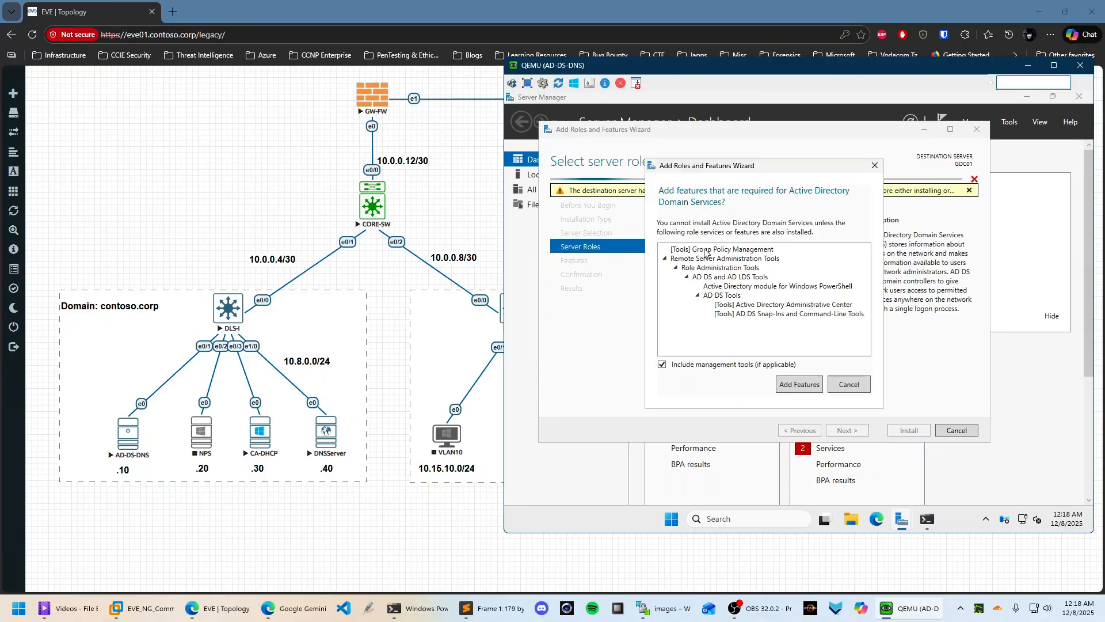
{"action": "left_click", "coordinate": [800, 385]}
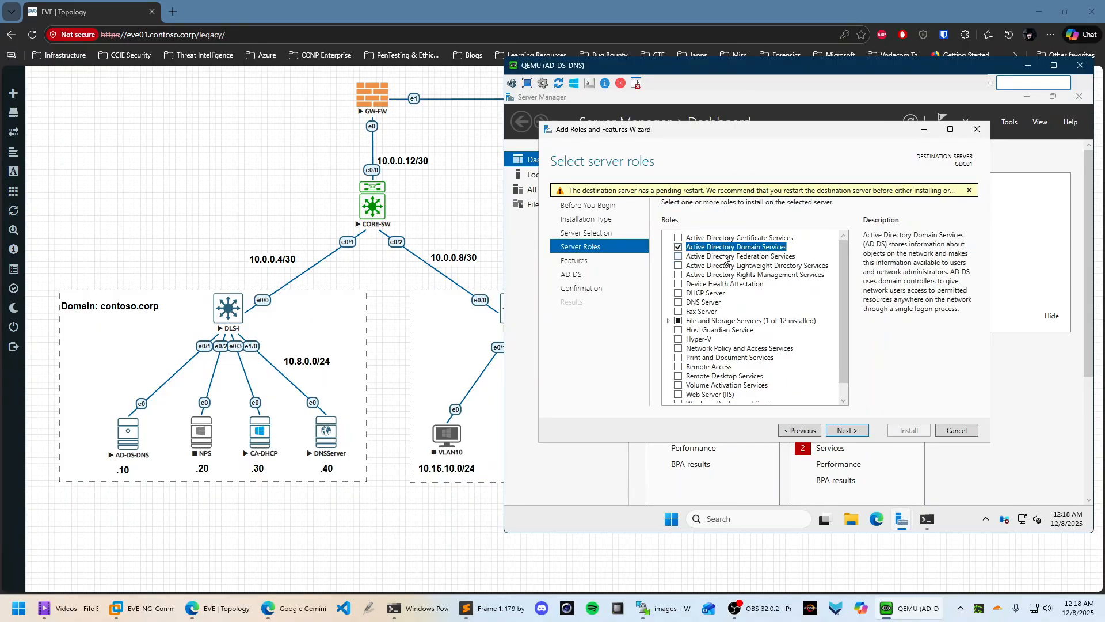
{"action": "left_click", "coordinate": [678, 303]}
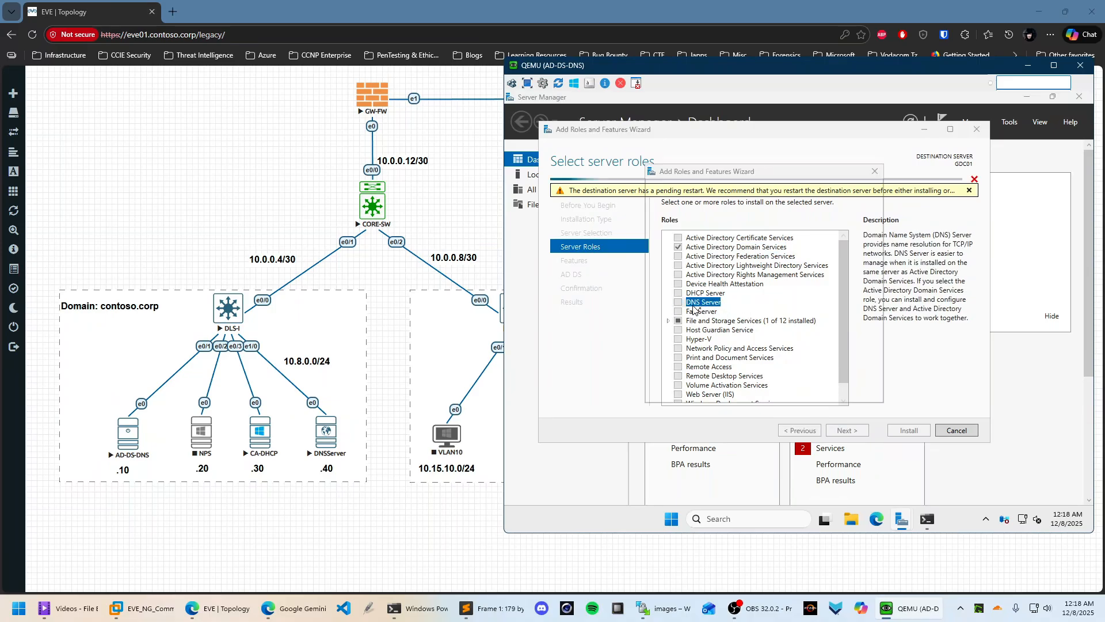
{"action": "left_click", "coordinate": [802, 380]}
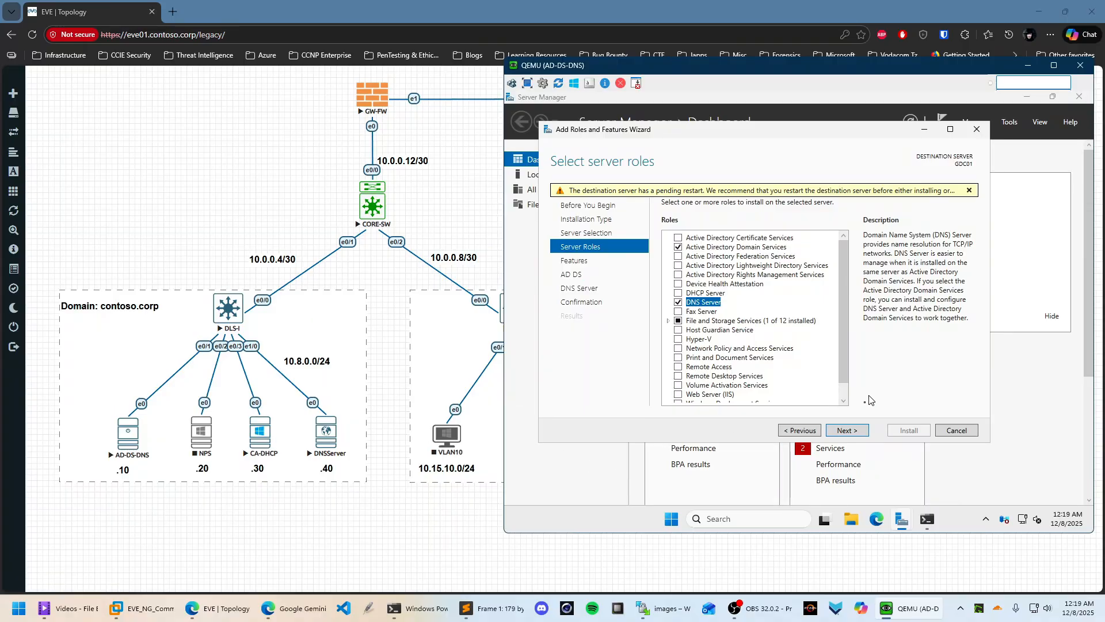
Accept default features and the AD DS and DNS pages, then install and watch progress maximised
{"action": "left_click", "coordinate": [844, 430]}
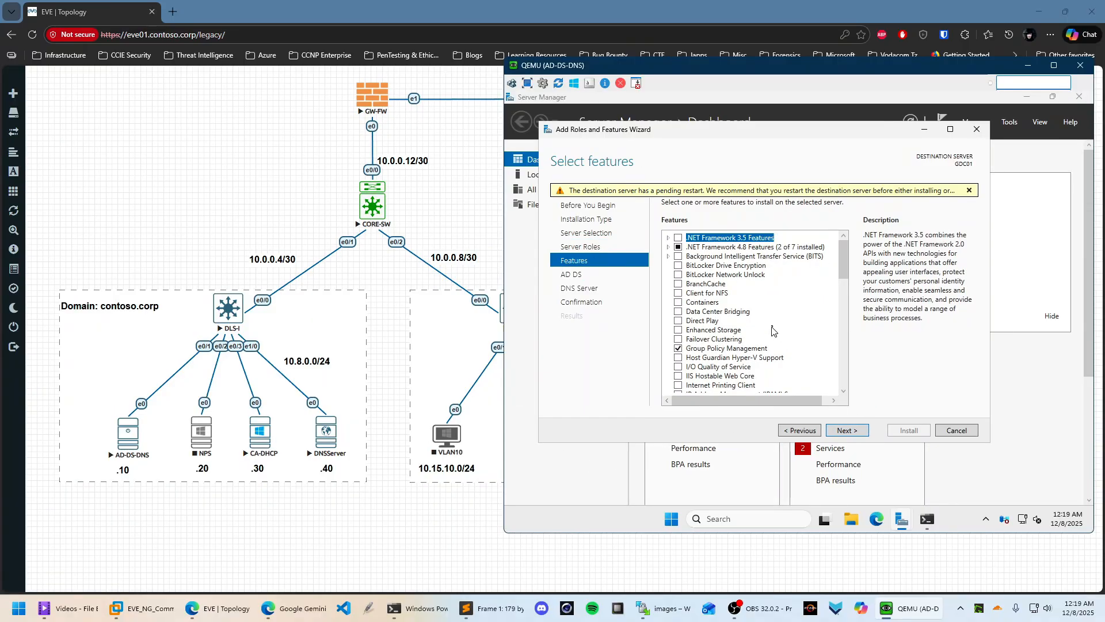
{"action": "left_click", "coordinate": [847, 433]}
{"action": "left_click", "coordinate": [857, 432]}
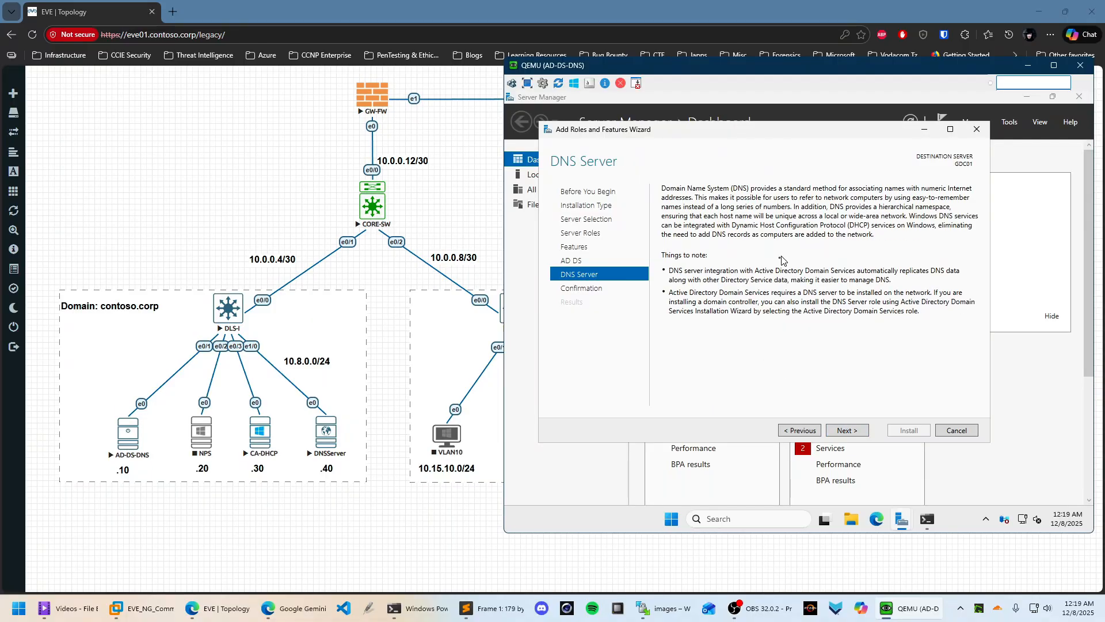
{"action": "left_click", "coordinate": [847, 431]}
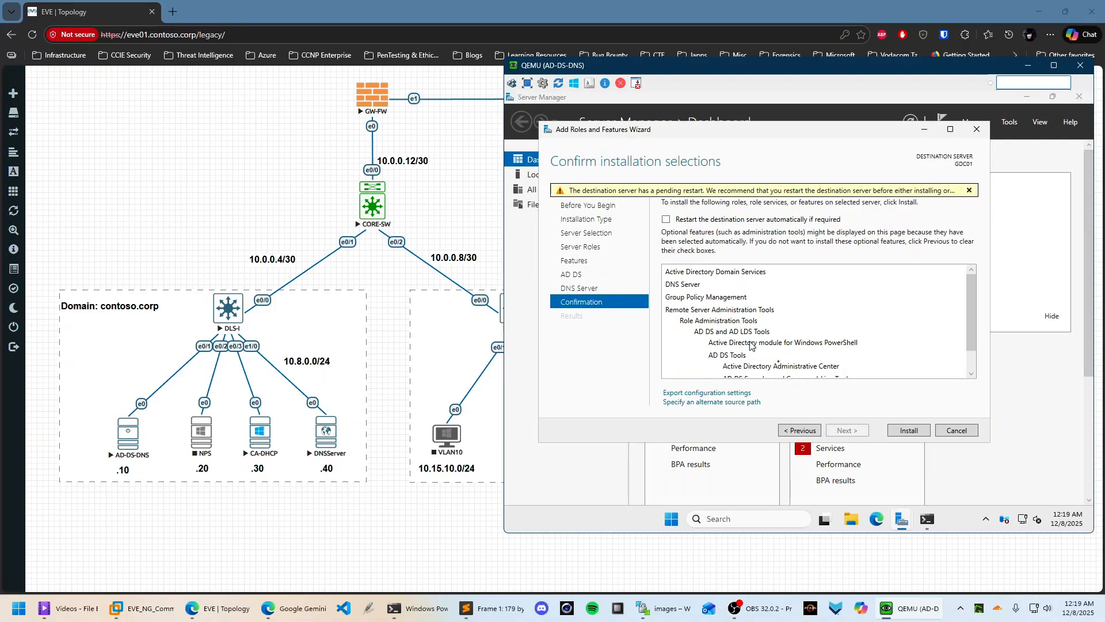
{"action": "left_click", "coordinate": [909, 430]}
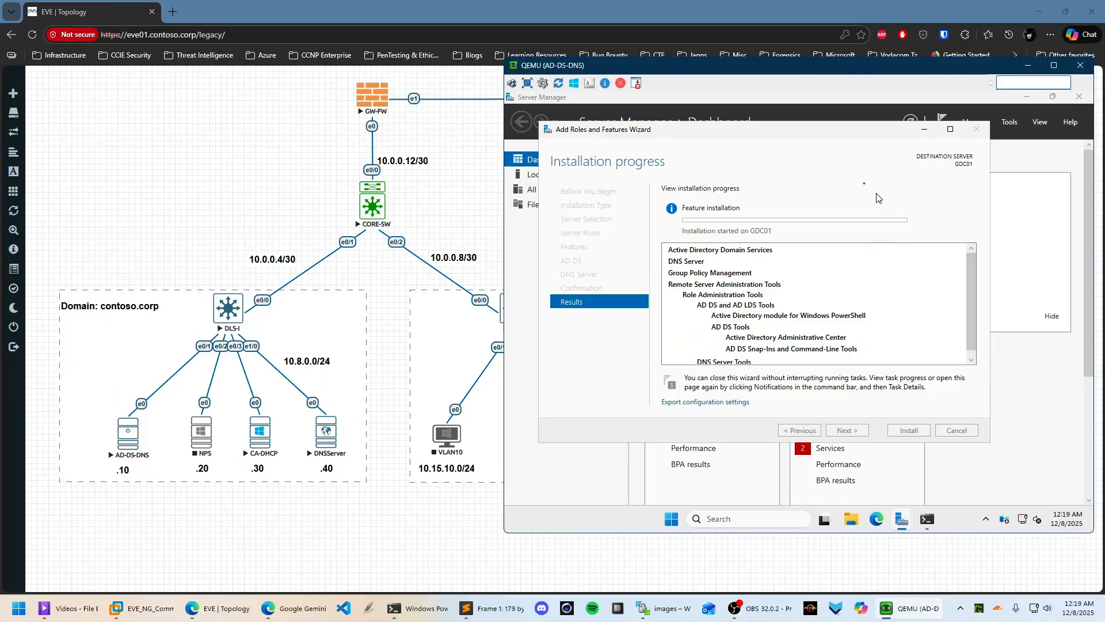
{"action": "left_click", "coordinate": [950, 129]}
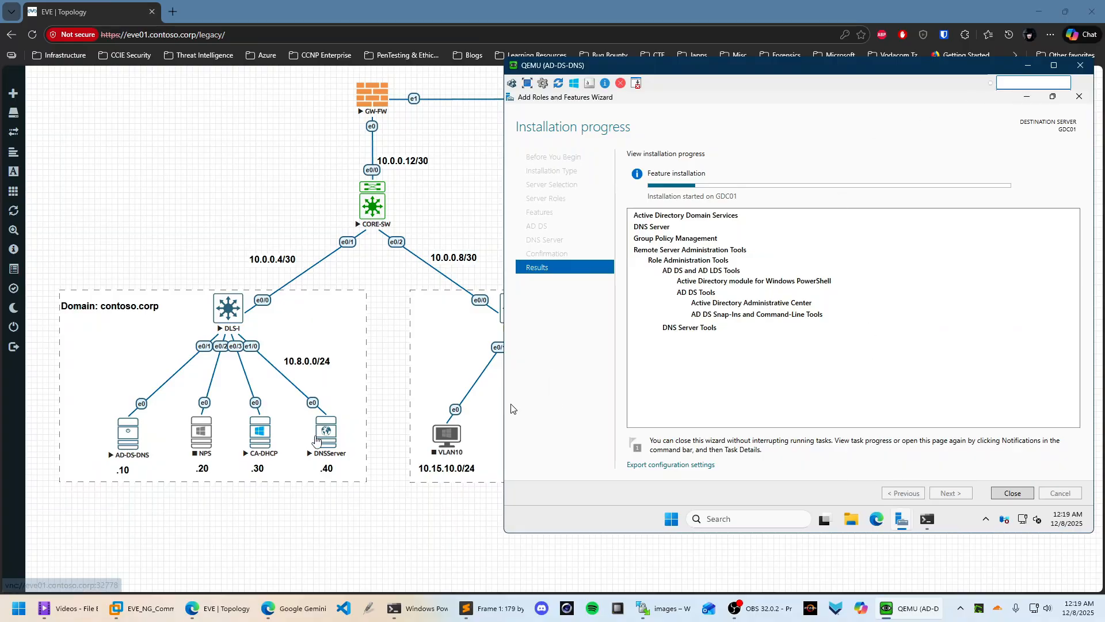
Open the CA-DHCP node's console through the UltraVNC viewer and place it on the right
{"action": "left_click", "coordinate": [258, 436]}
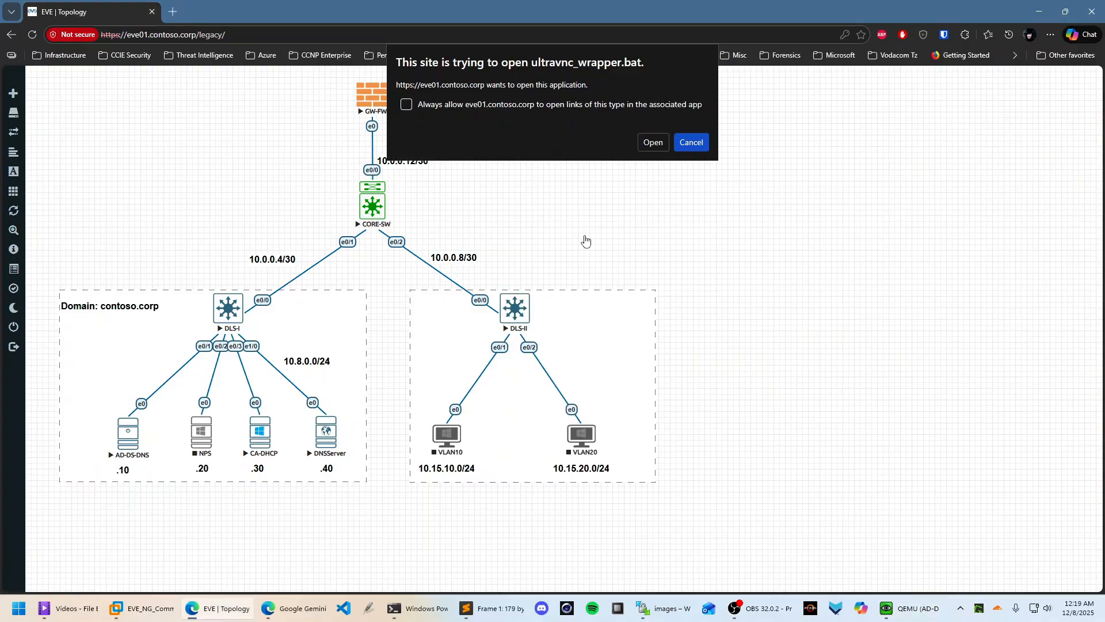
{"action": "left_click", "coordinate": [654, 141]}
{"action": "left_click", "coordinate": [555, 279]}
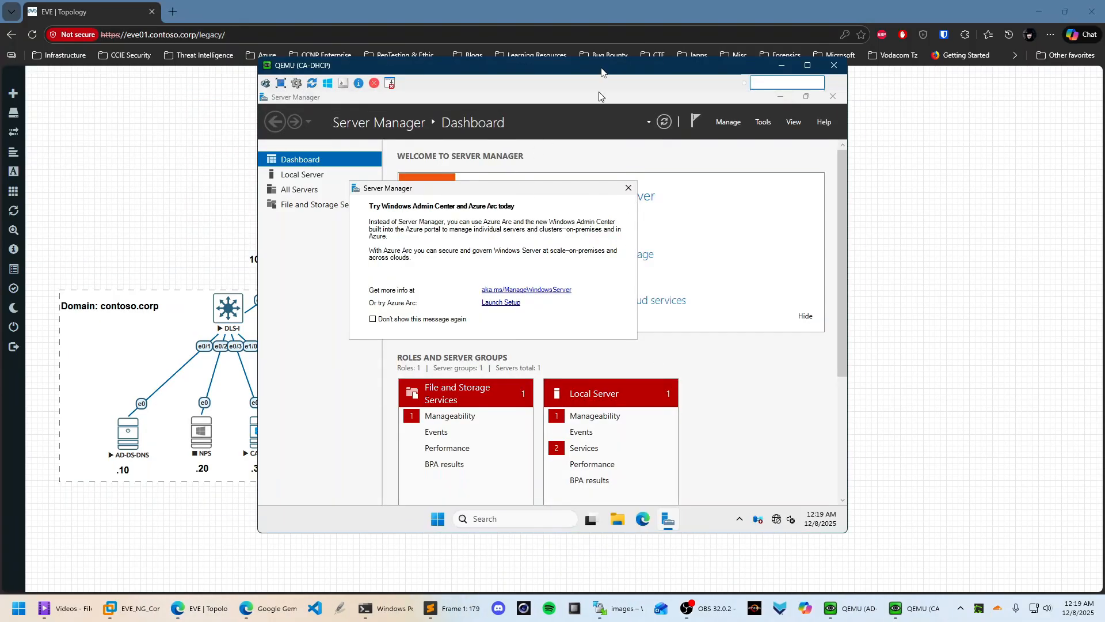
{"action": "left_click_drag", "start_coordinate": [603, 69], "coordinate": [859, 74]}
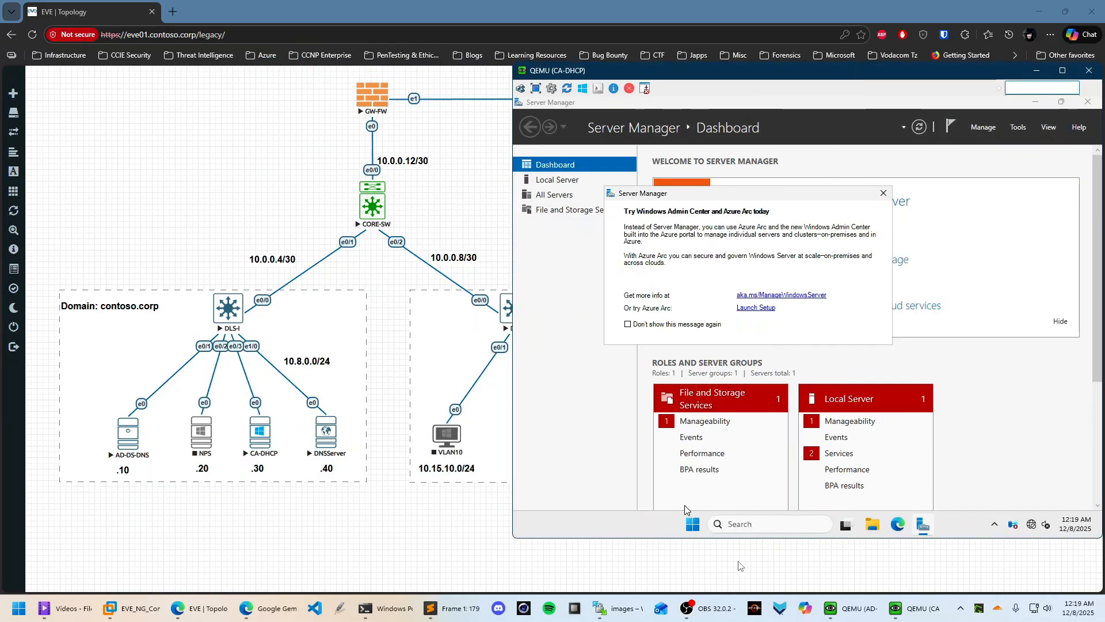
Dismiss the Windows Admin Center pop-up and launch a PowerShell window from Start
{"action": "left_click", "coordinate": [884, 193]}
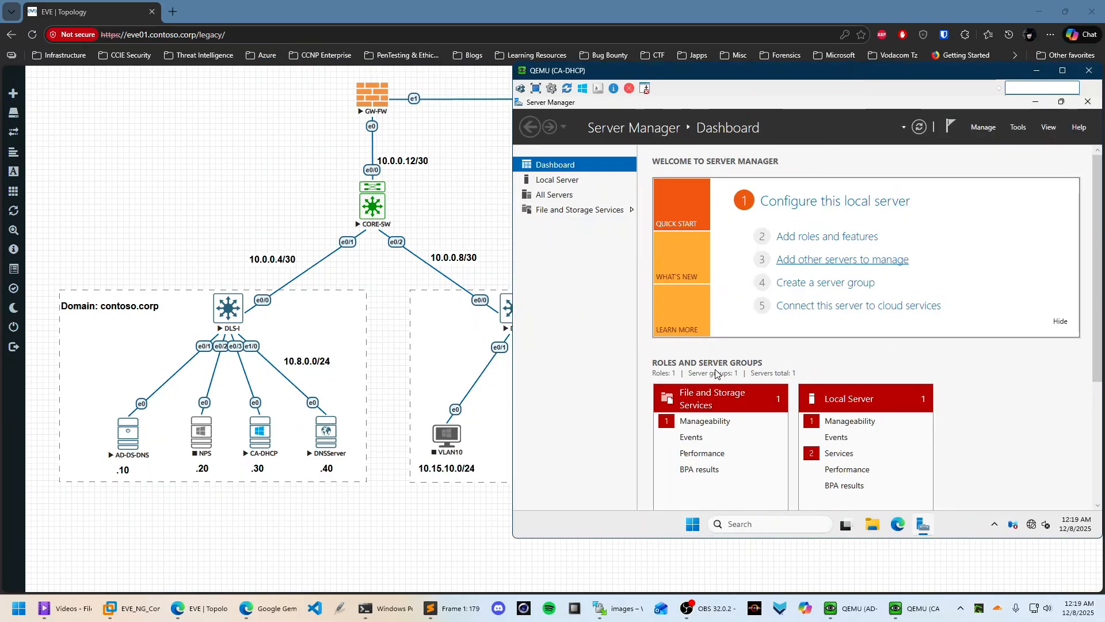
{"action": "left_click", "coordinate": [692, 524]}
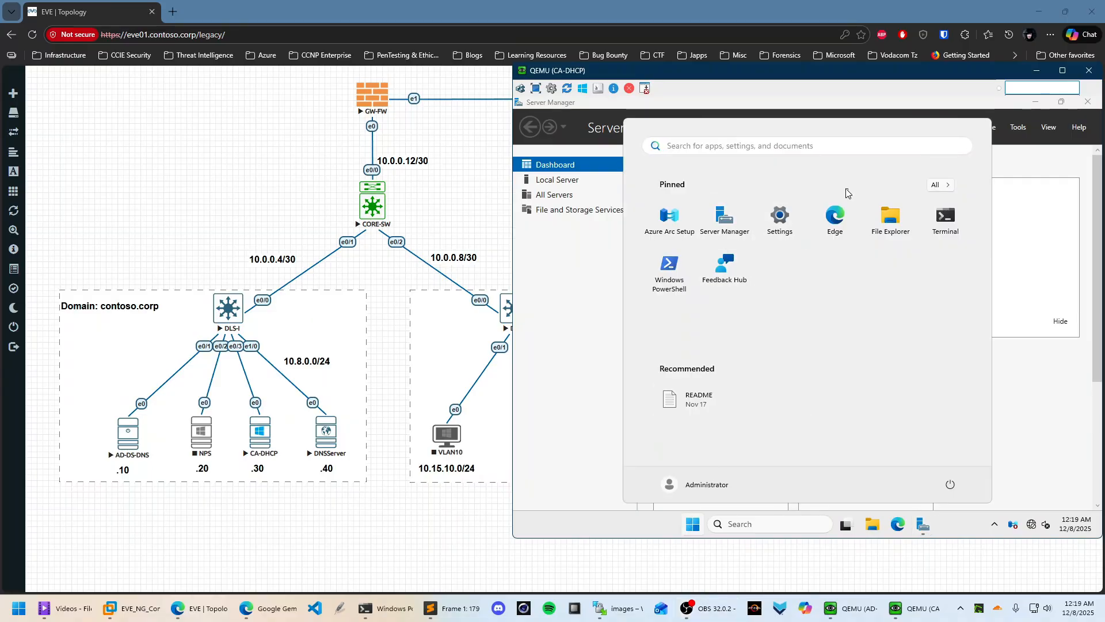
{"action": "left_click", "coordinate": [900, 236]}
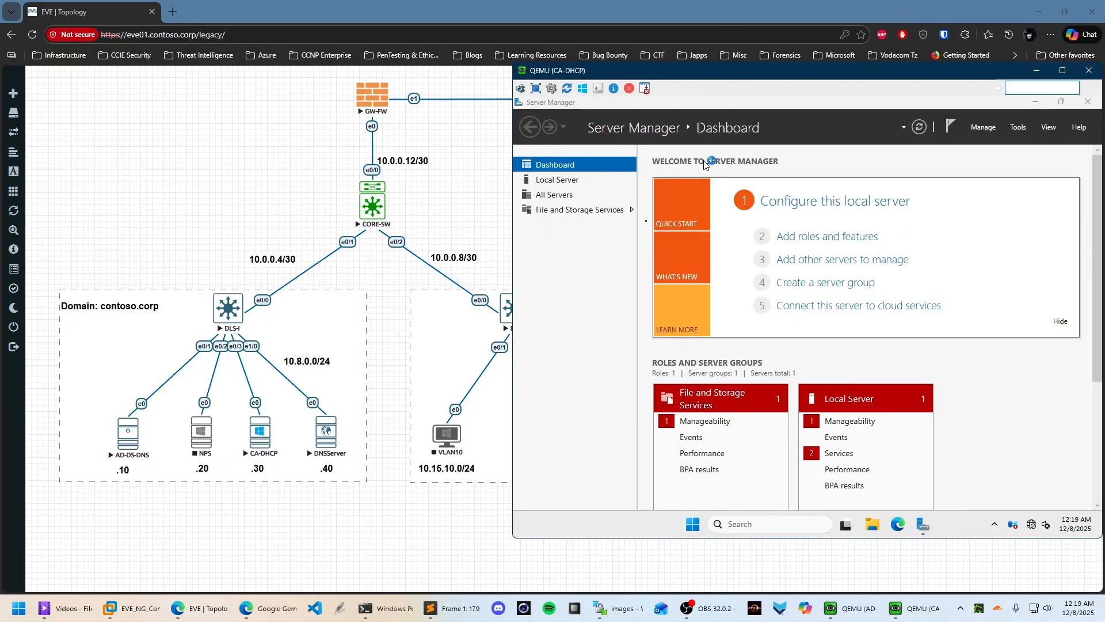
{"action": "left_click_drag", "start_coordinate": [1053, 173], "coordinate": [1012, 171]}
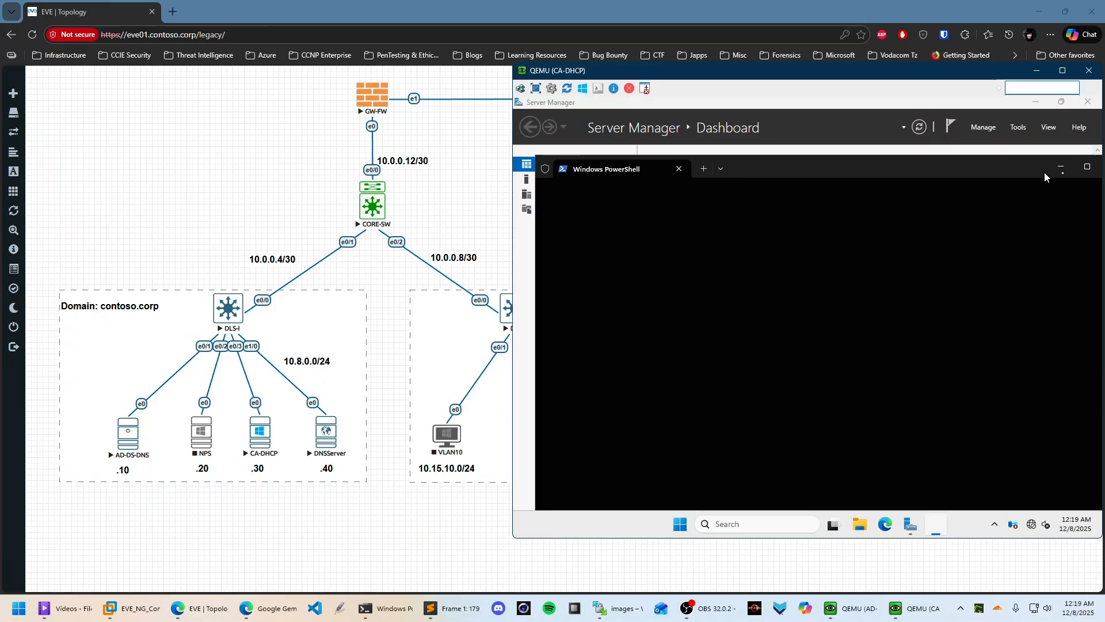
Run ipconfig /all, verifying 10.8.0.30 and DNS 10.8.0.10 and 10.8.0.40, then minimise PowerShell
{"action": "left_click", "coordinate": [1087, 168]}
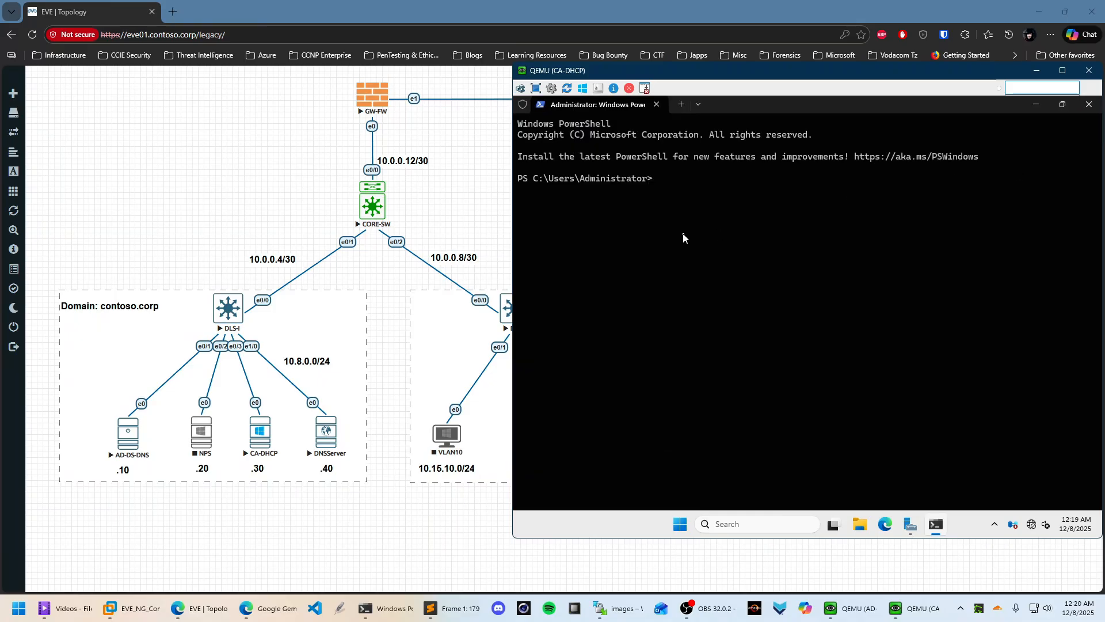
{"action": "type", "text": "ipconfig /all"}
{"action": "key", "text": "Return"}
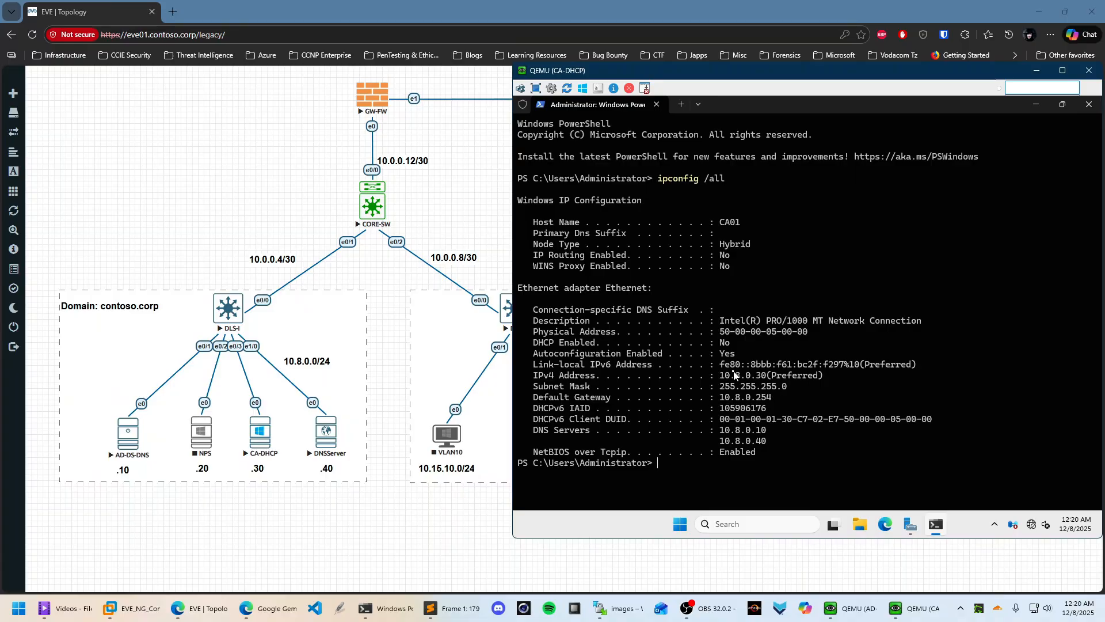
{"action": "left_click_drag", "start_coordinate": [723, 375], "coordinate": [843, 379]}
{"action": "left_click", "coordinate": [786, 438]}
{"action": "left_click_drag", "start_coordinate": [717, 431], "coordinate": [784, 446]}
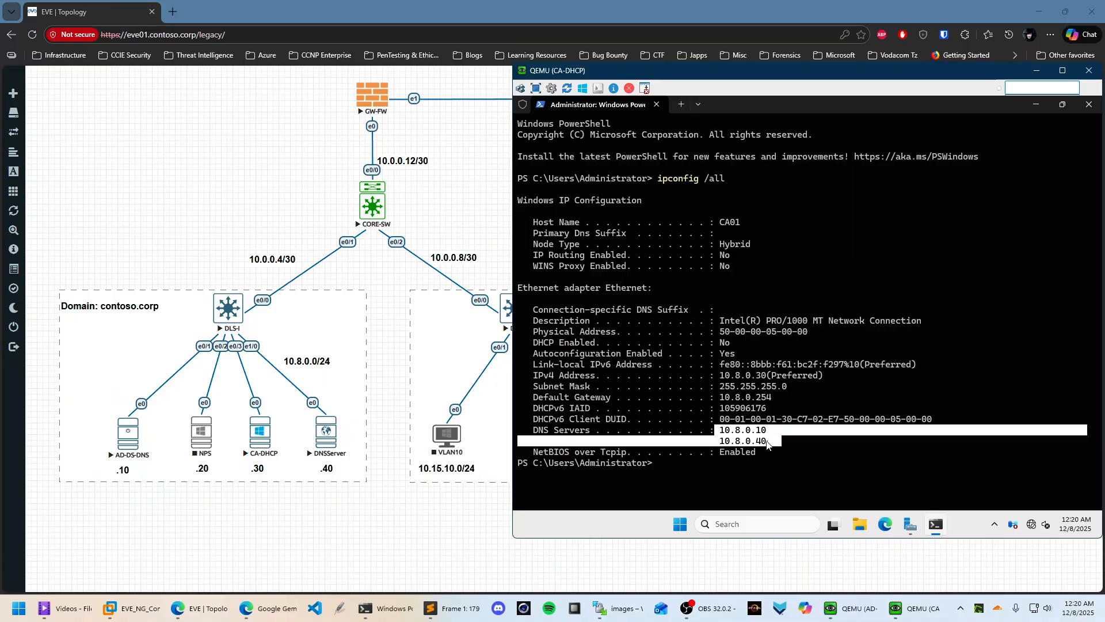
{"action": "left_click", "coordinate": [766, 442]}
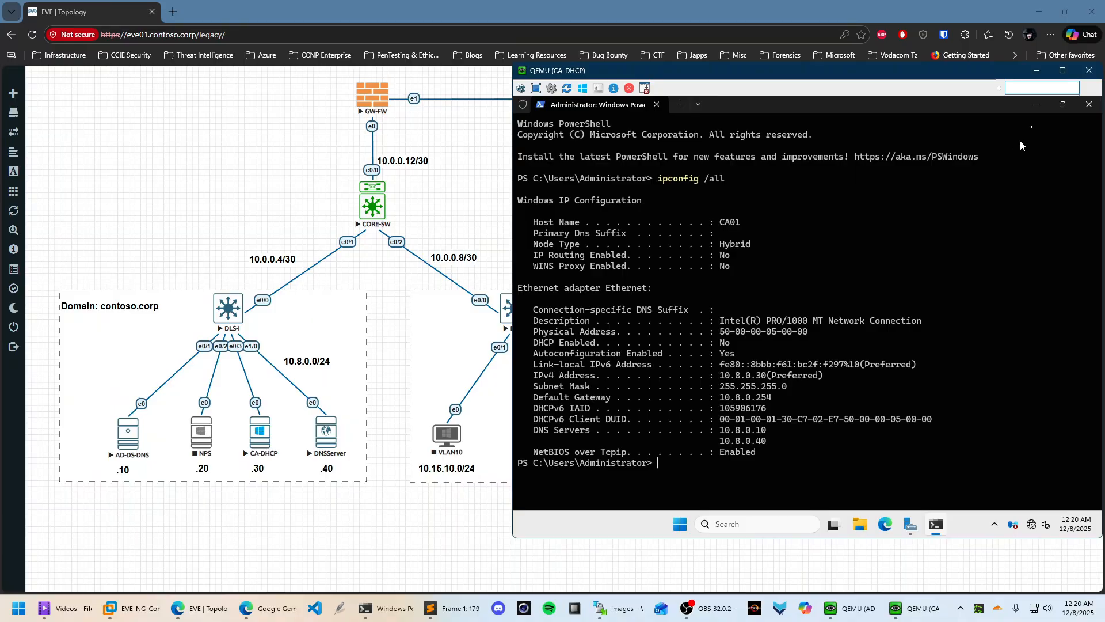
{"action": "left_click", "coordinate": [1039, 106]}
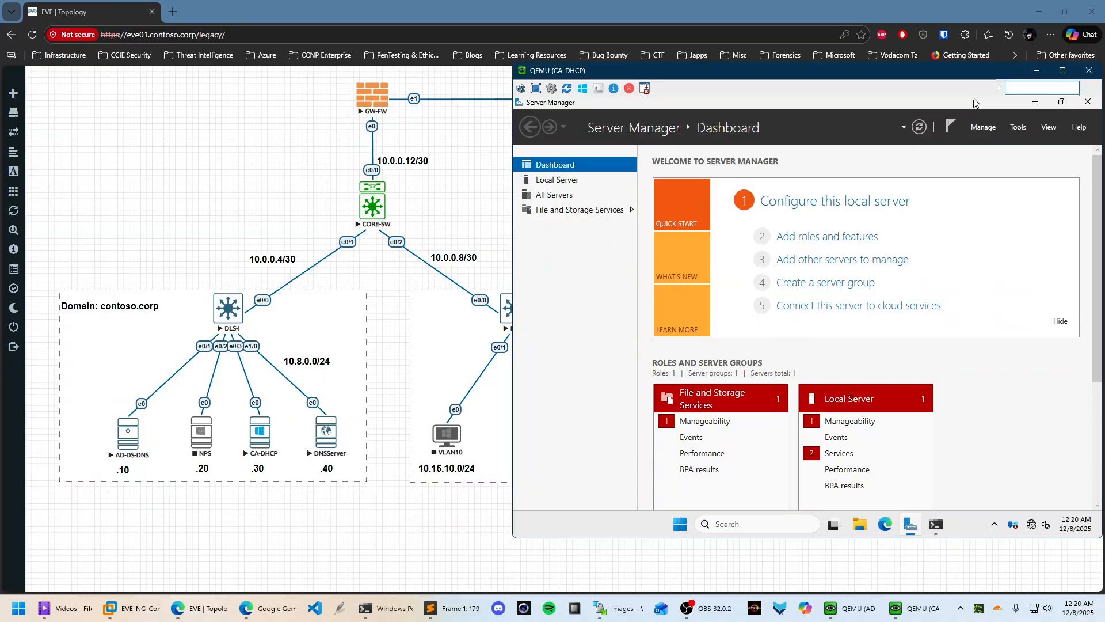
Switch back to the AD-DS-DNS console and wait for the AD DS and DNS installation to succeed
{"action": "left_click", "coordinate": [1035, 101]}
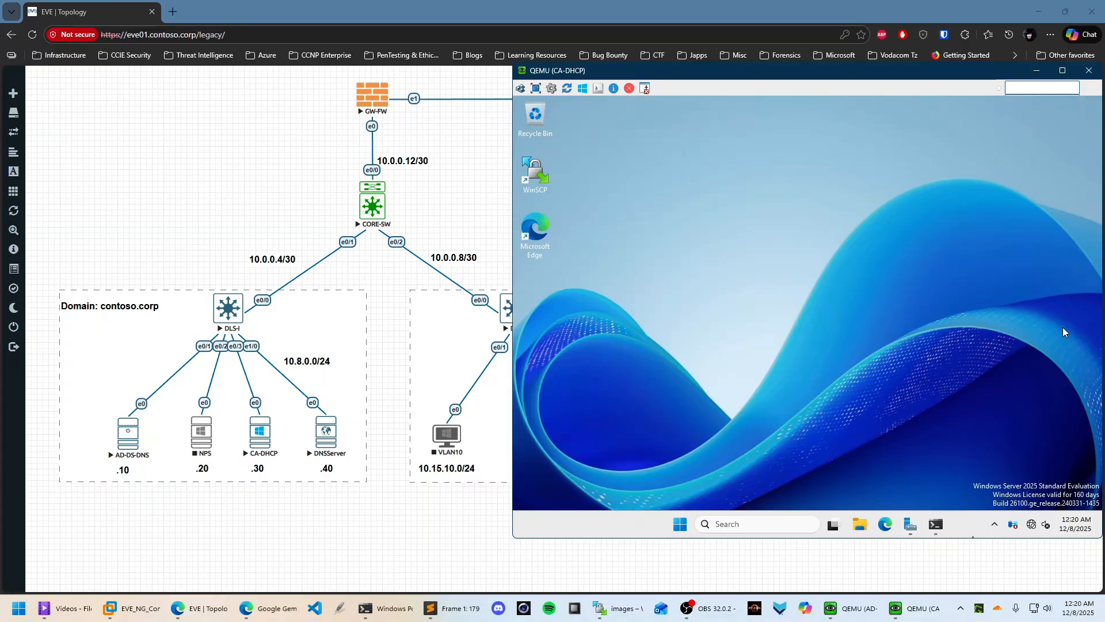
{"action": "left_click", "coordinate": [854, 608]}
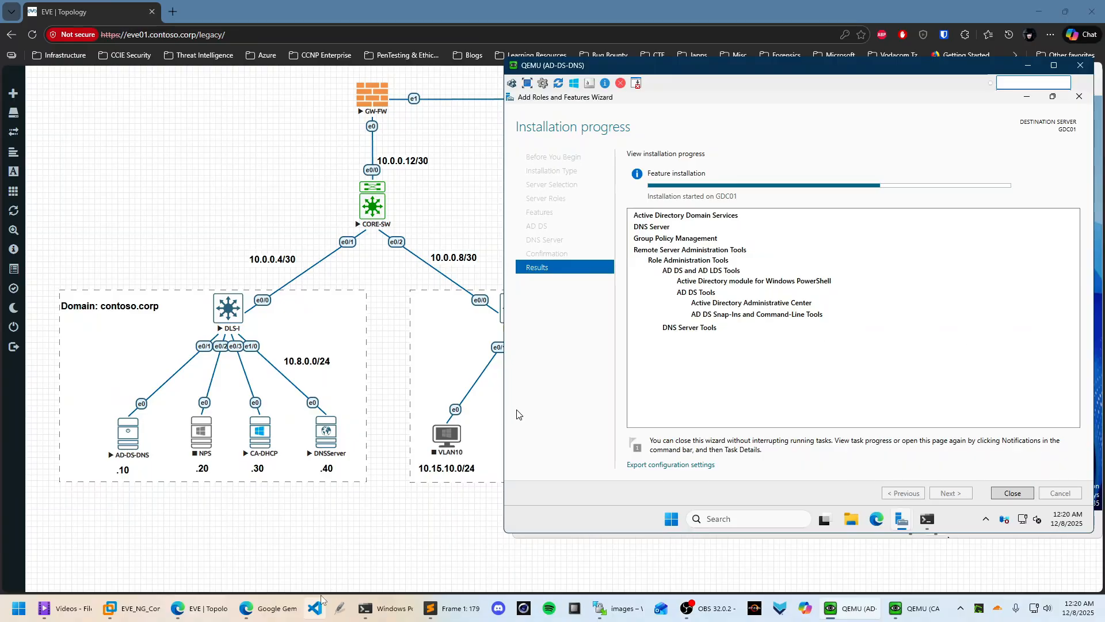
{"action": "left_click", "coordinate": [277, 603]}
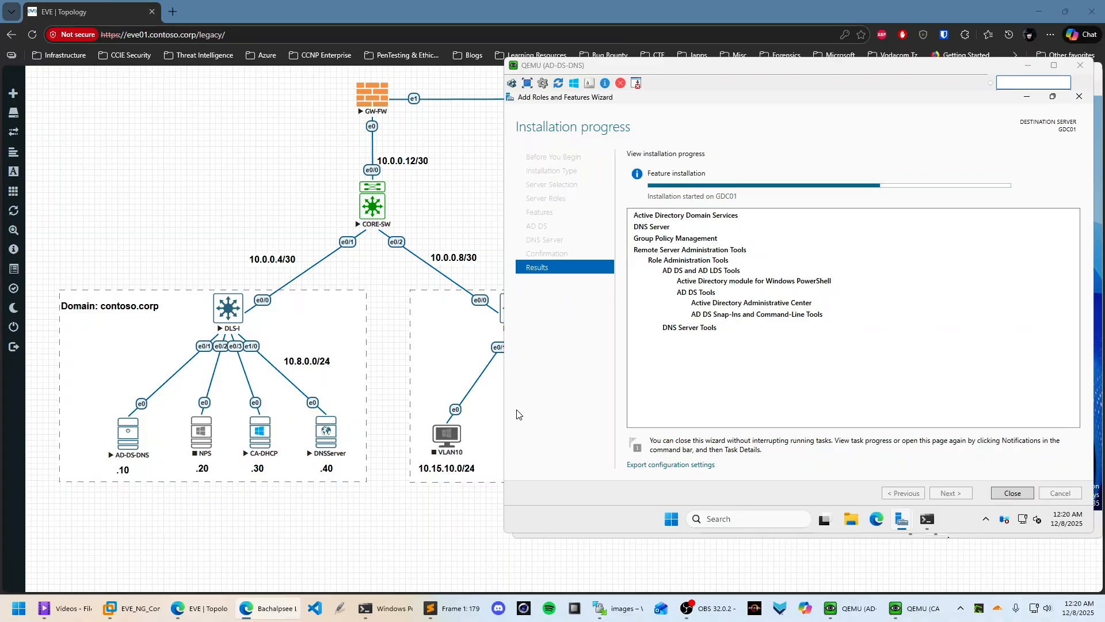
{"action": "left_click", "coordinate": [517, 414]}
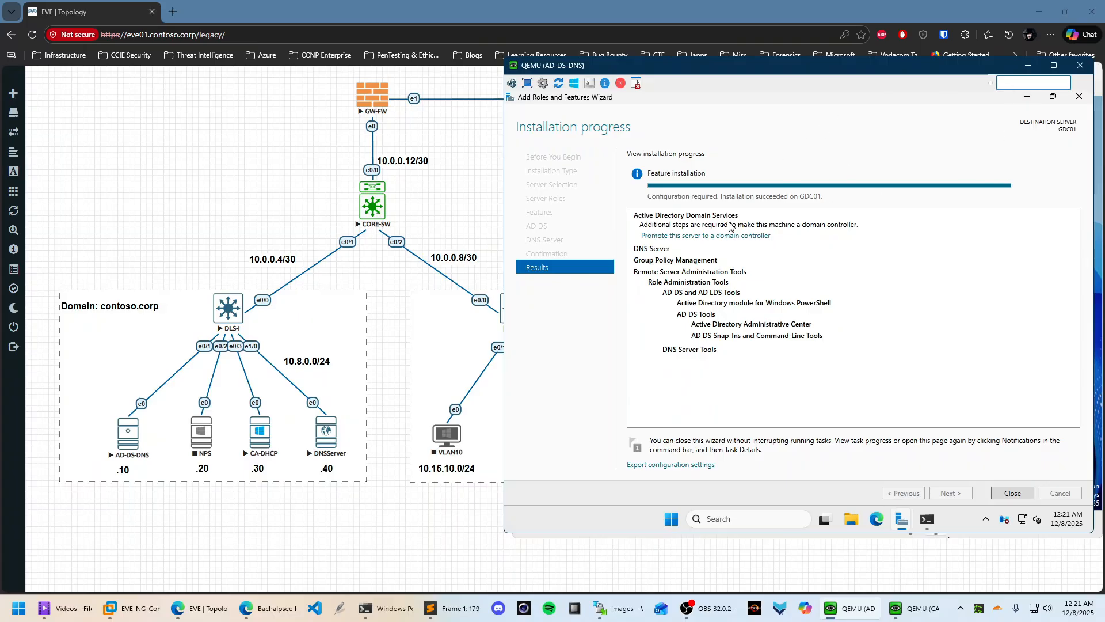
Promote GDC01 to a domain controller in a new forest with root domain contoso.corp
{"action": "left_click", "coordinate": [1012, 493]}
{"action": "left_click", "coordinate": [945, 125]}
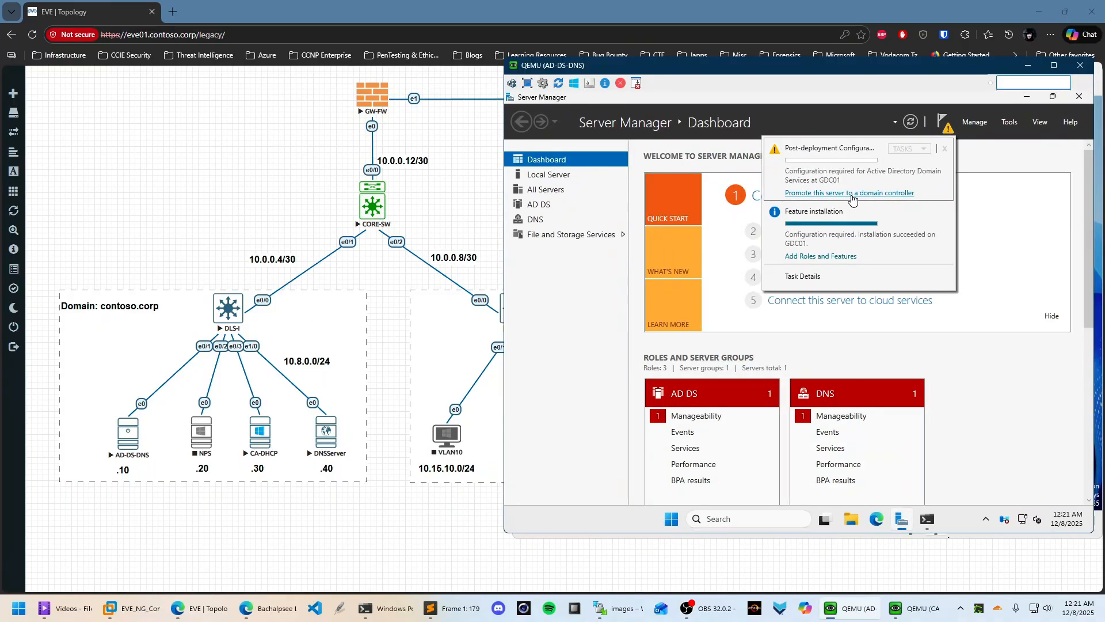
{"action": "left_click", "coordinate": [833, 194]}
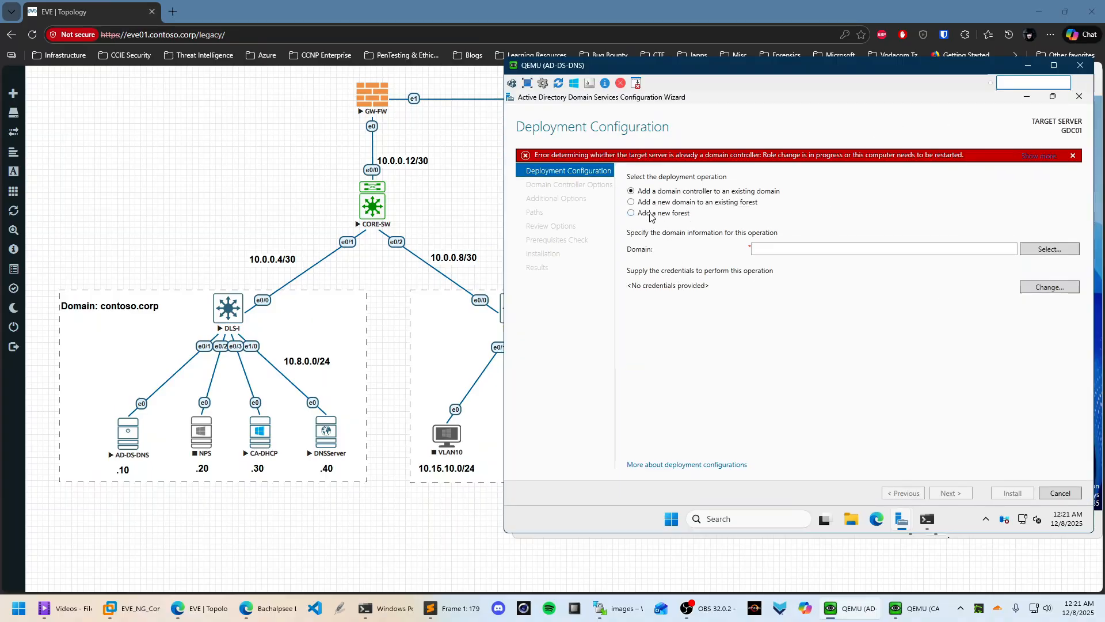
{"action": "left_click", "coordinate": [647, 213]}
{"action": "left_click", "coordinate": [792, 252]}
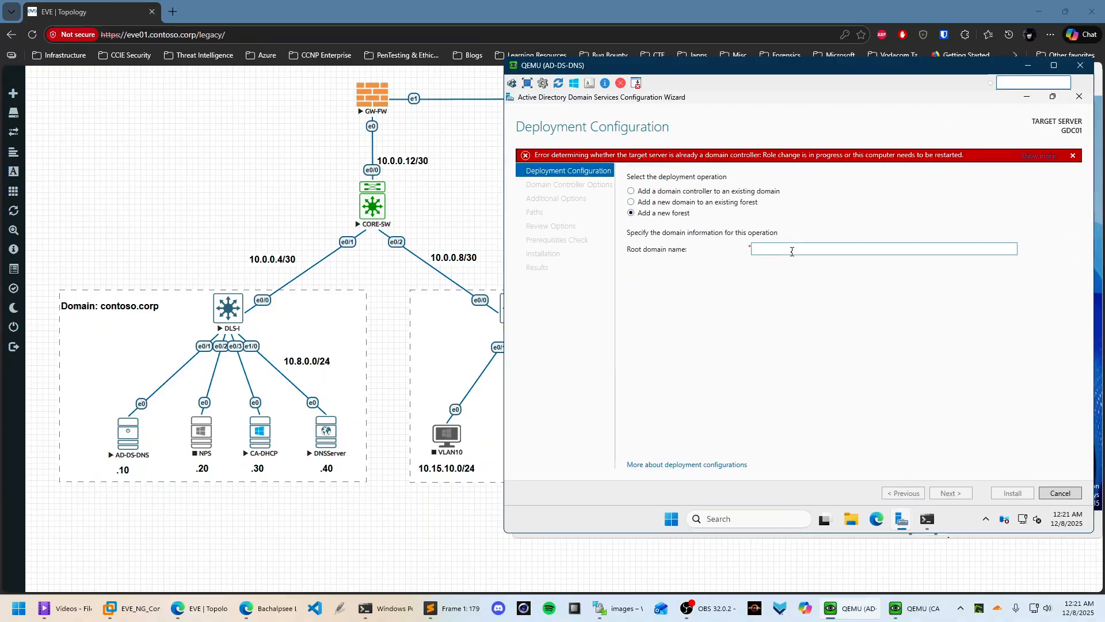
{"action": "type", "text": "contoso.corp"}
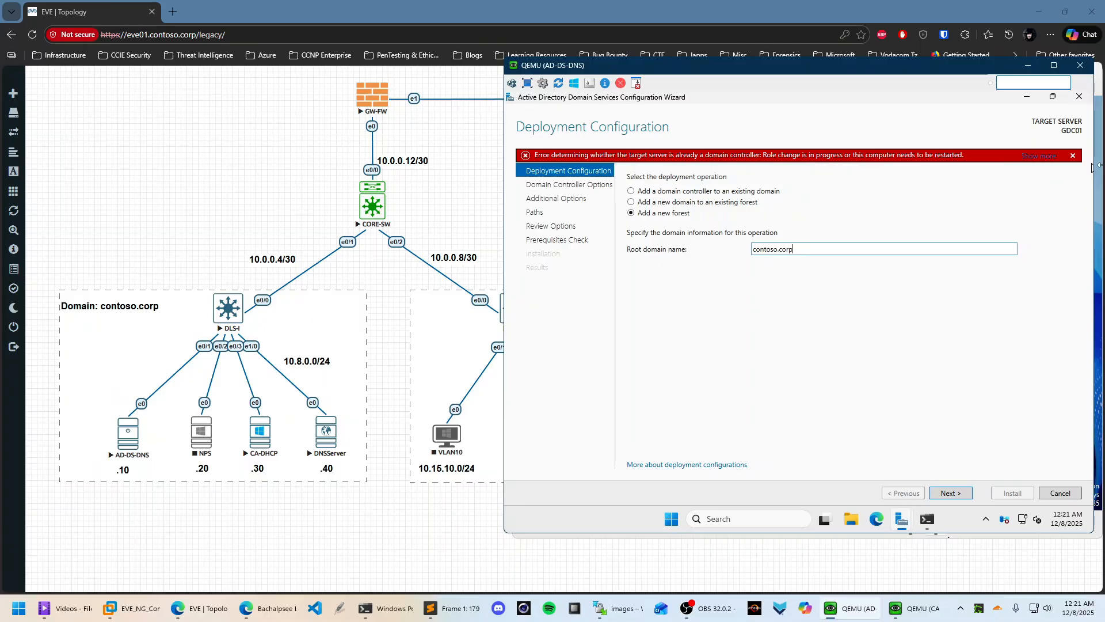
{"action": "left_click", "coordinate": [1074, 156]}
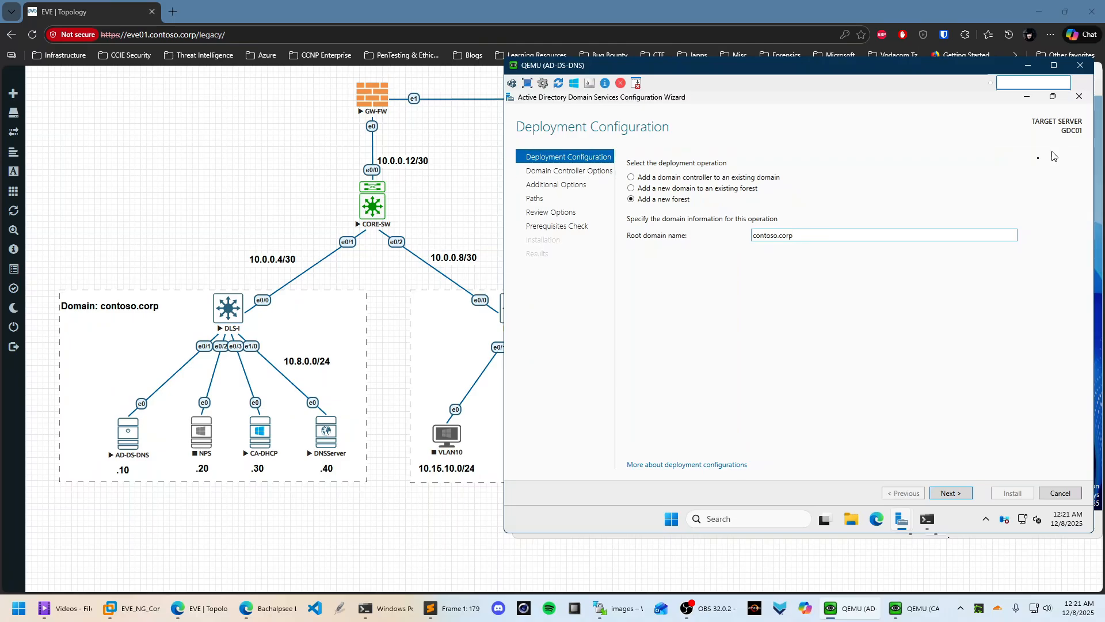
{"action": "left_click", "coordinate": [960, 493]}
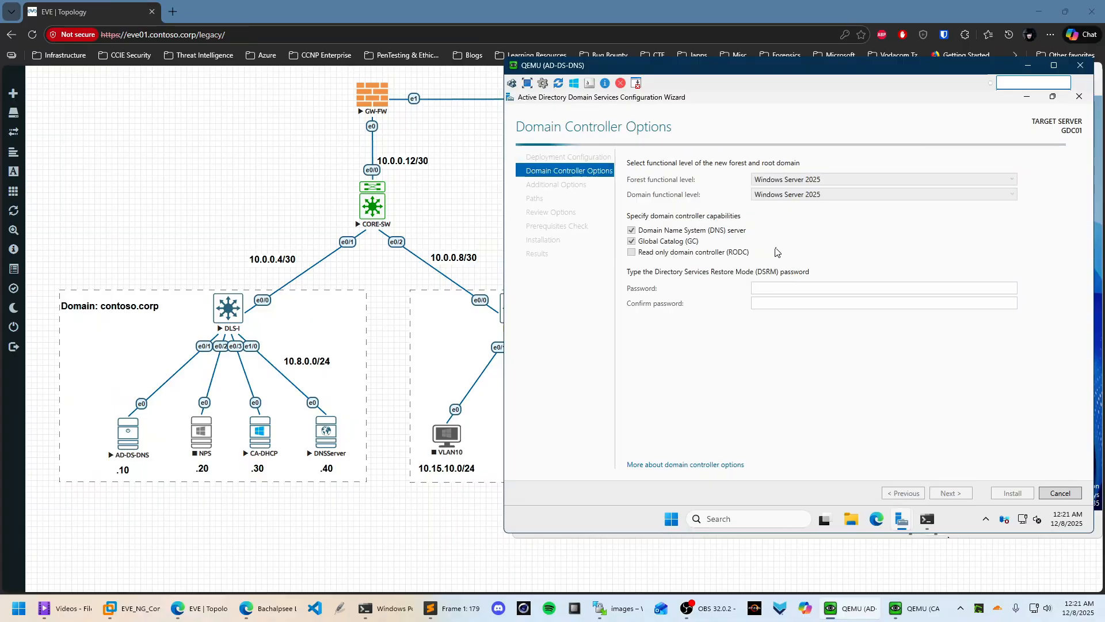
Enter and confirm the DSRM password, then accept the default DNS options
{"action": "left_click", "coordinate": [768, 291]}
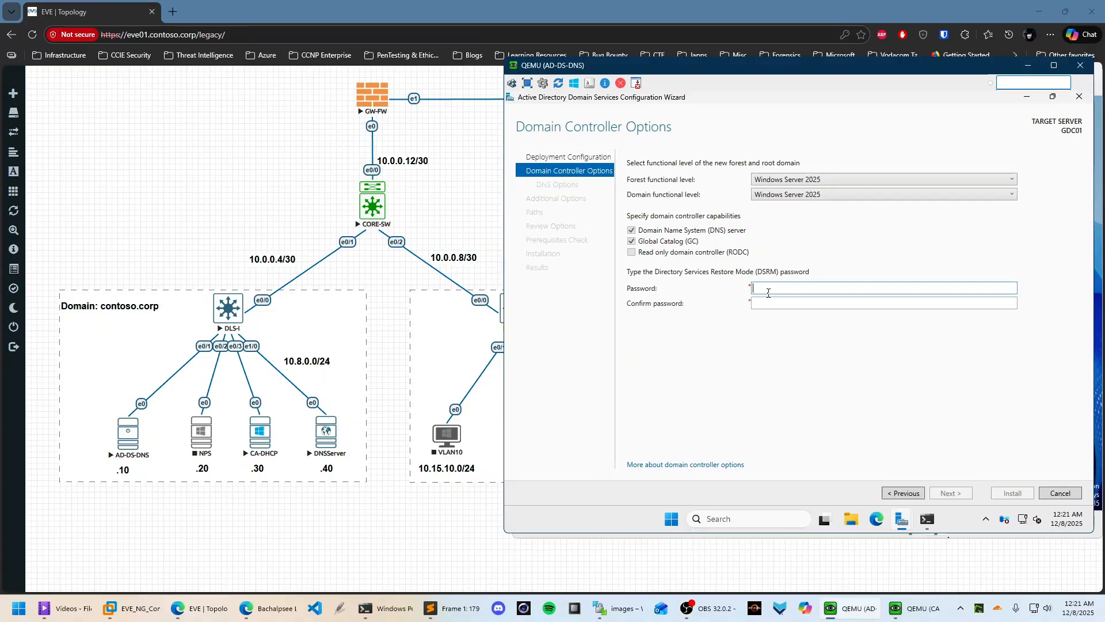
{"action": "type", "text": "•••••••"}
{"action": "key", "text": "Tab"}
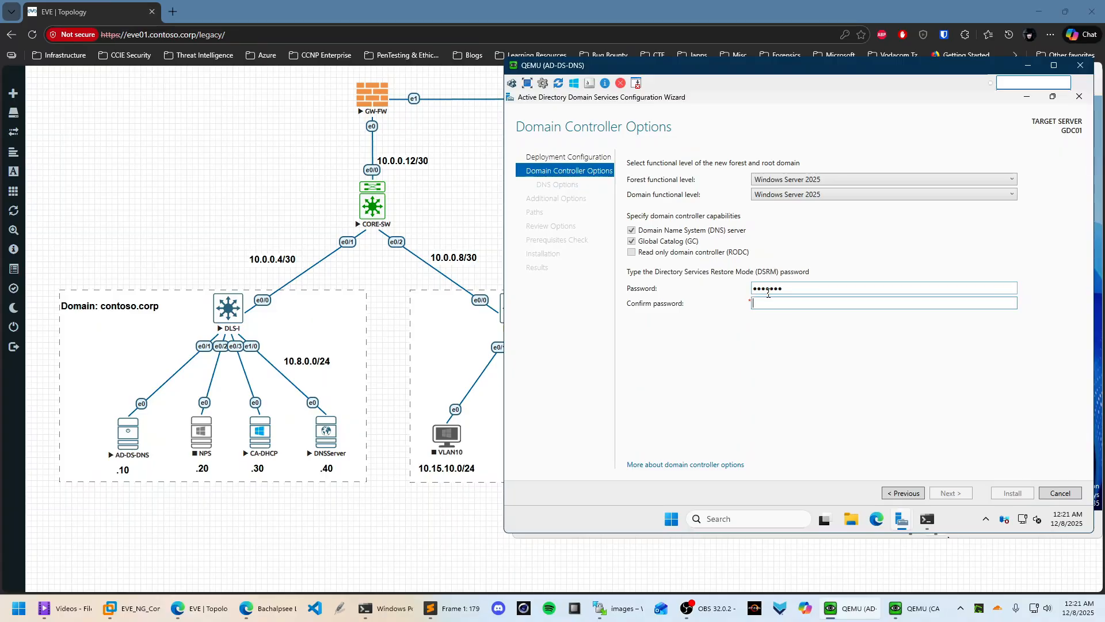
{"action": "type", "text": "•••••••"}
{"action": "left_click", "coordinate": [955, 496]}
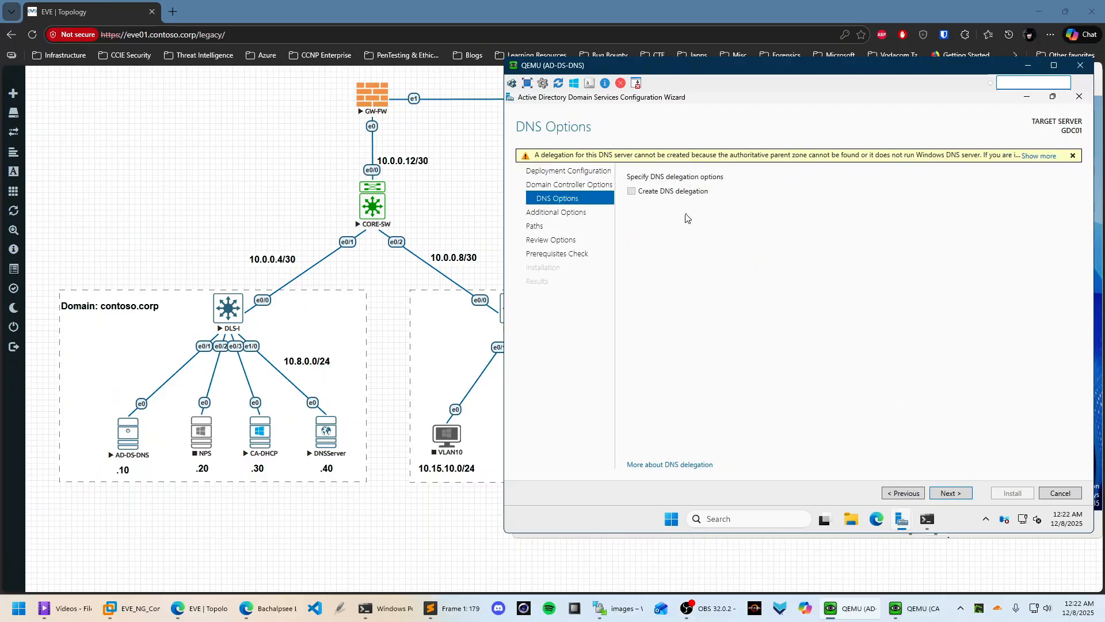
{"action": "left_click", "coordinate": [952, 496]}
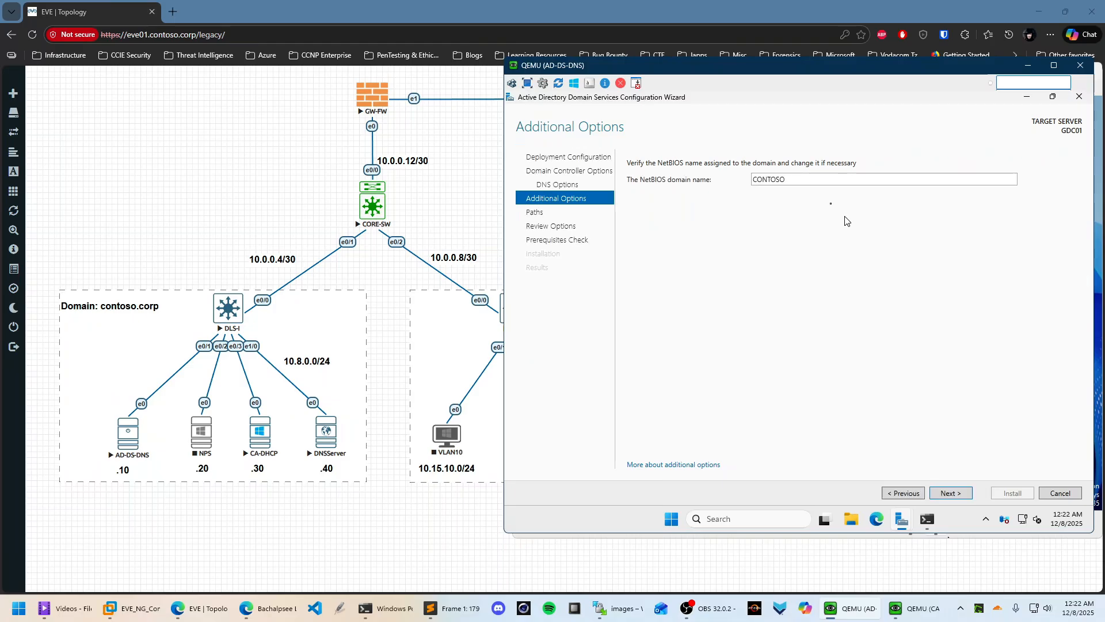
Keep the NetBIOS name CONTOSO, review the options and run the prerequisites check
{"action": "double_click", "coordinate": [798, 178]}
{"action": "left_click", "coordinate": [952, 493]}
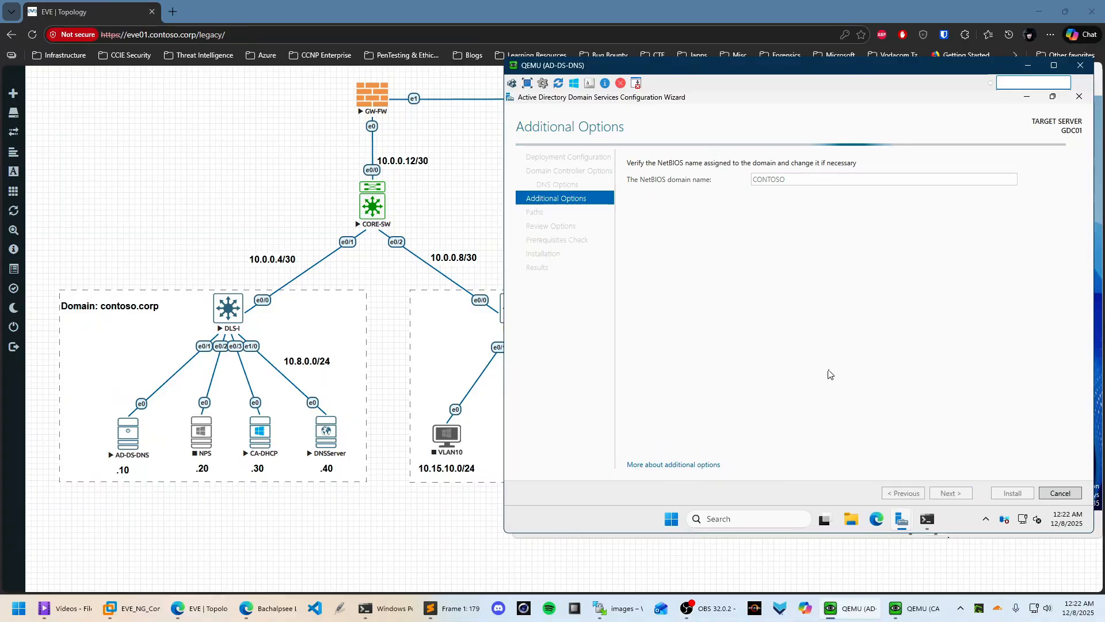
{"action": "left_click", "coordinate": [969, 493]}
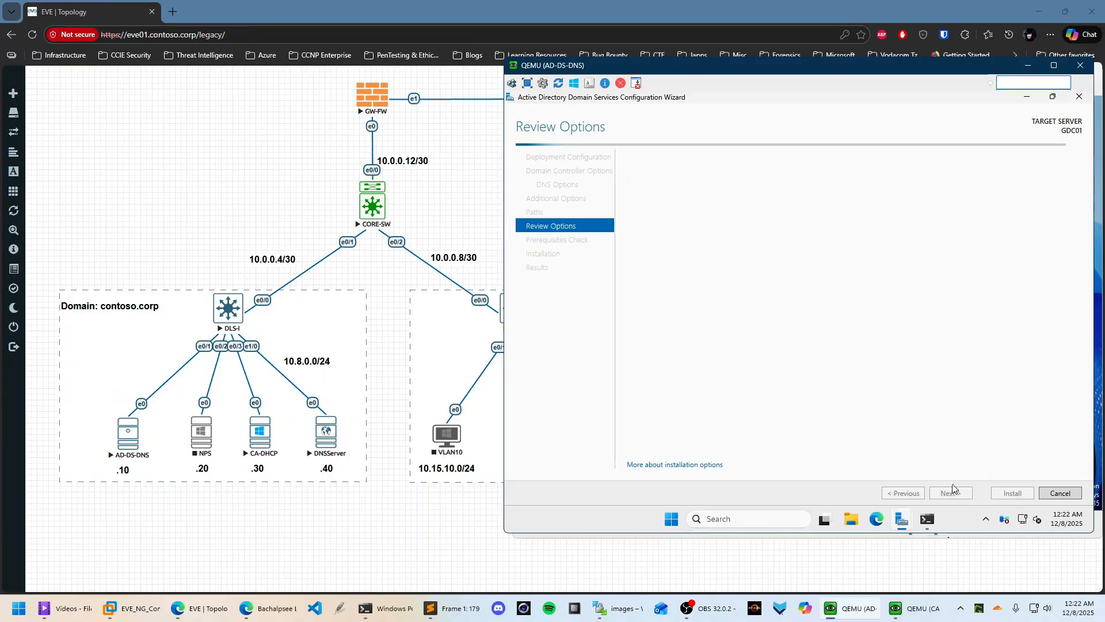
{"action": "left_click", "coordinate": [958, 494]}
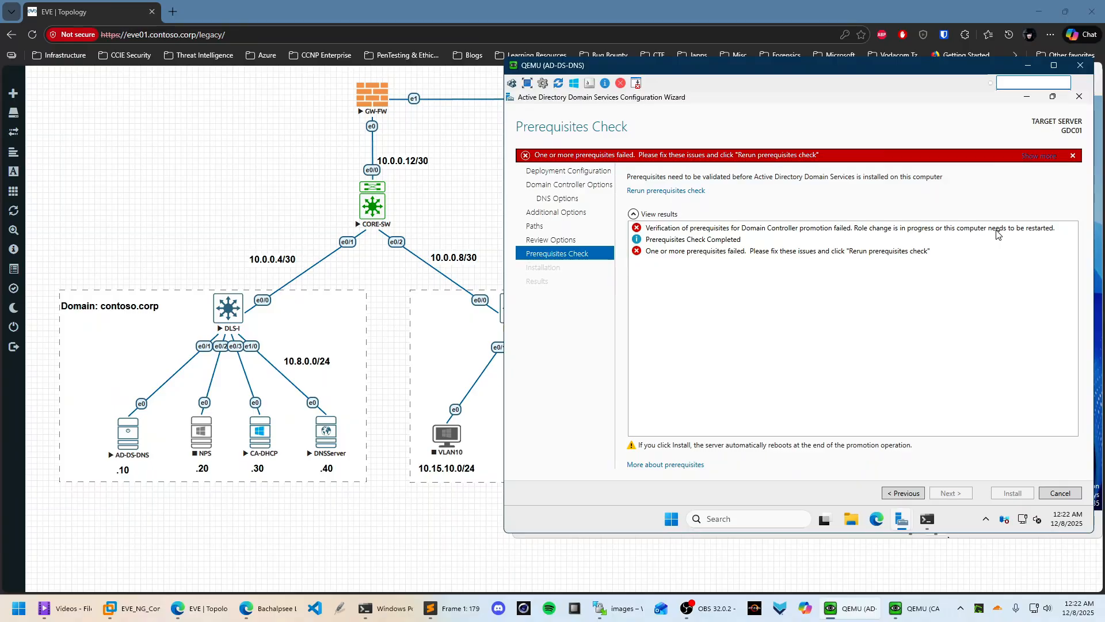
Dismiss the prerequisites error and cancel the domain controller promotion wizard
{"action": "left_click", "coordinate": [1073, 156]}
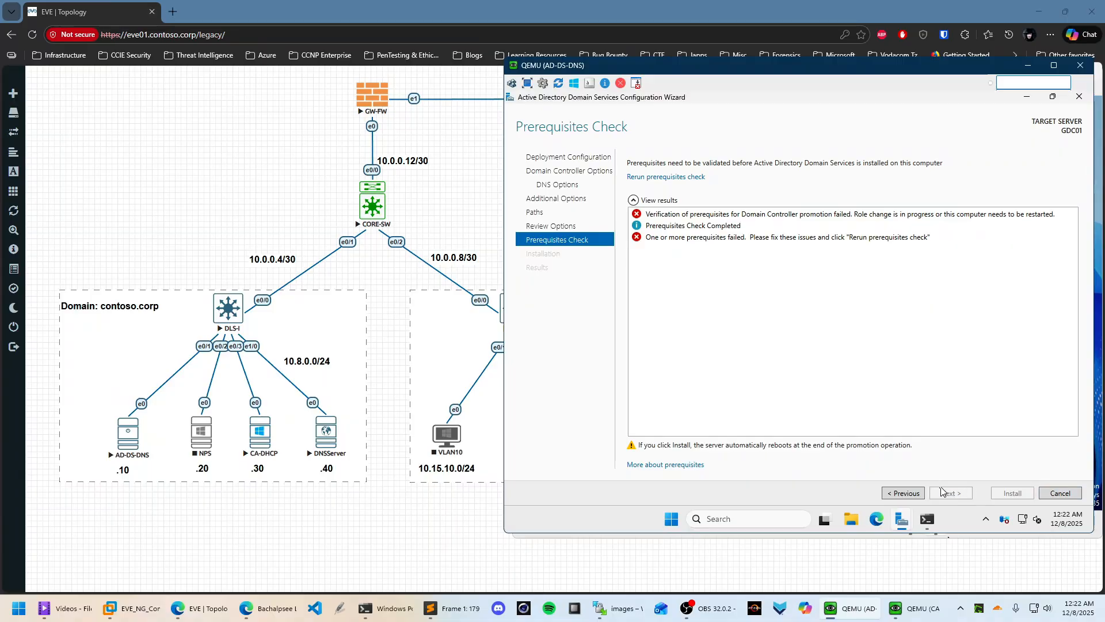
{"action": "left_click", "coordinate": [1079, 96]}
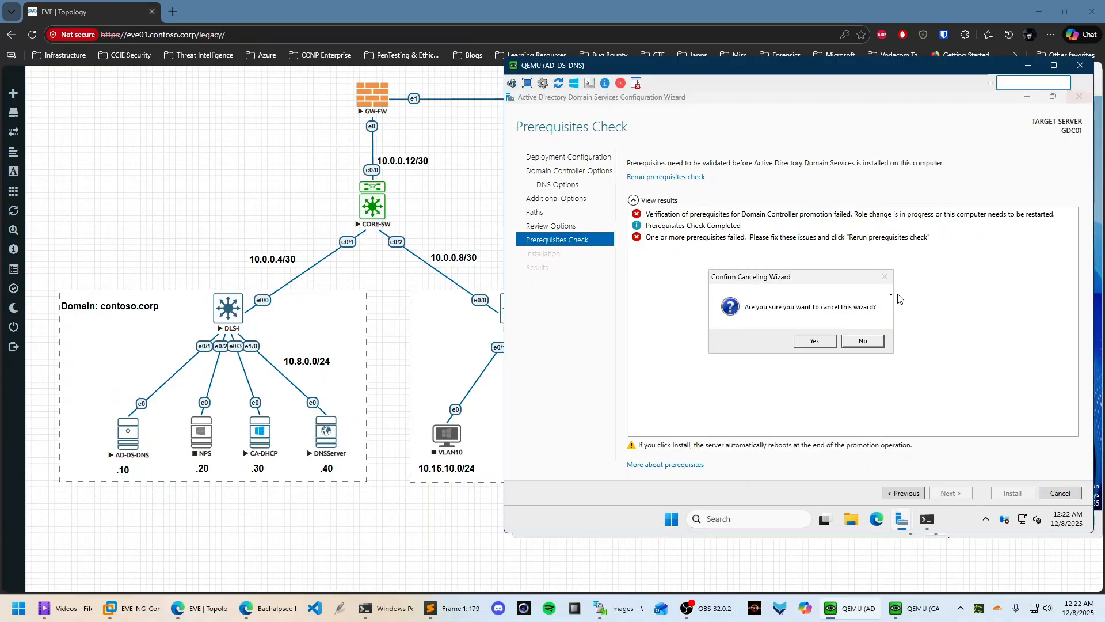
{"action": "left_click", "coordinate": [815, 342]}
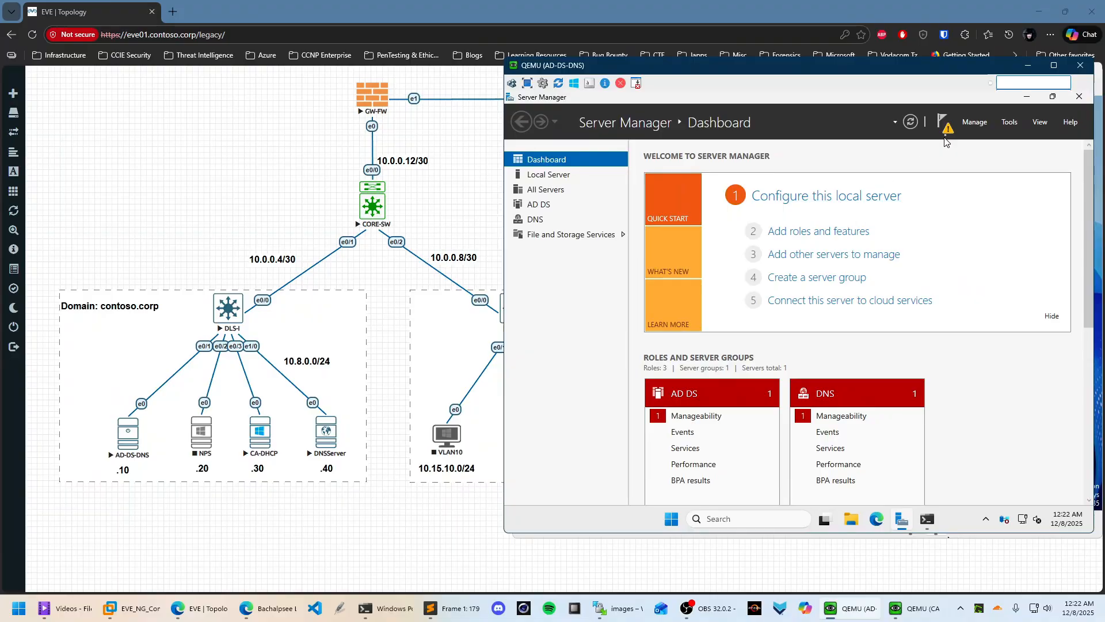
Restart the AD-DS-DNS server from the Start button's shutdown menu with the default reason
{"action": "right_click", "coordinate": [671, 518]}
{"action": "mouse_move", "coordinate": [685, 467]}
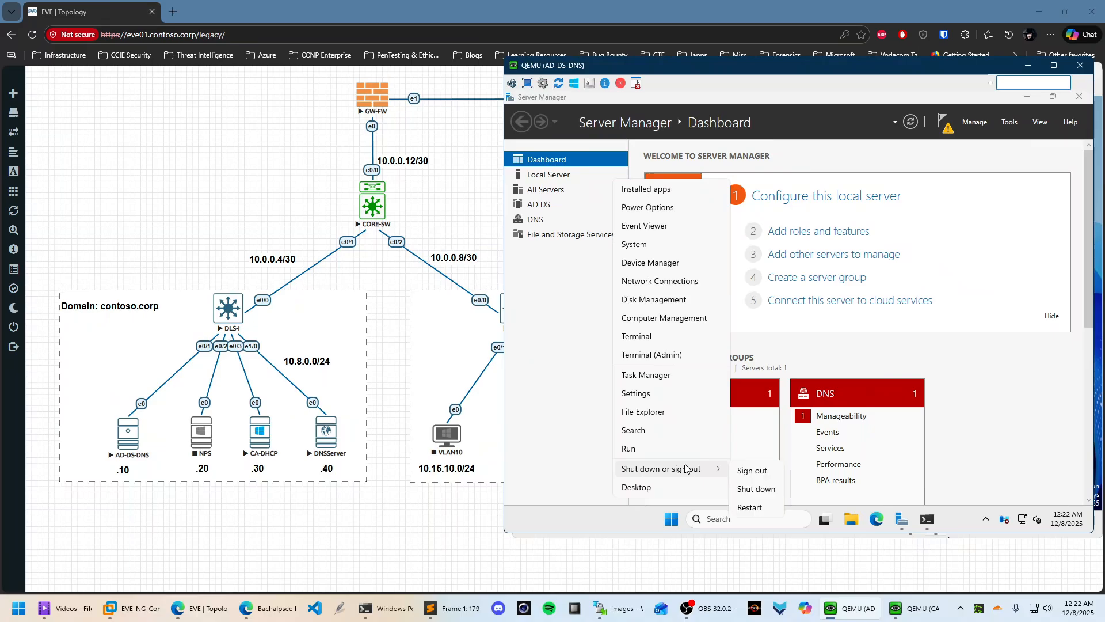
{"action": "left_click", "coordinate": [758, 506]}
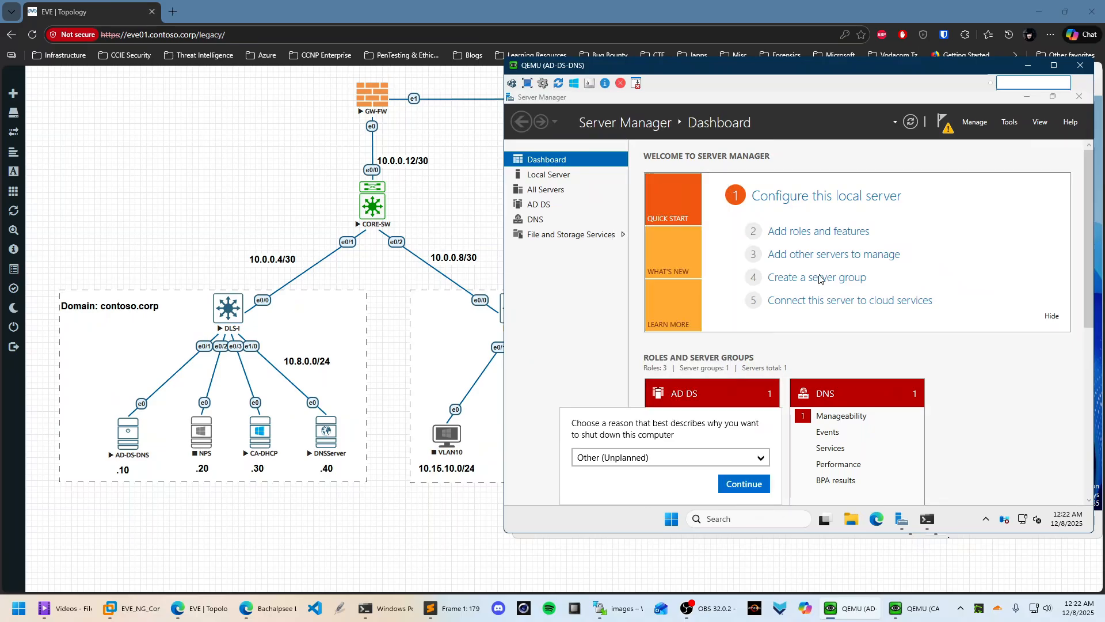
{"action": "left_click", "coordinate": [759, 484]}
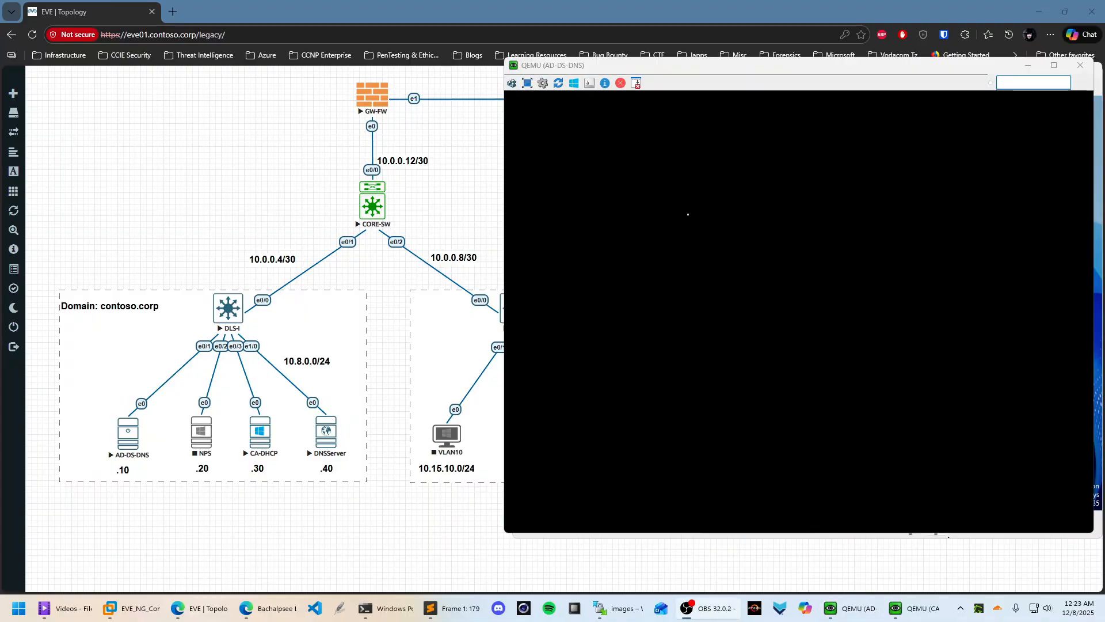
After the reboot, send Ctrl+Alt+Del and sign in to GDC01 with the Administrator password
{"action": "left_click", "coordinate": [714, 243]}
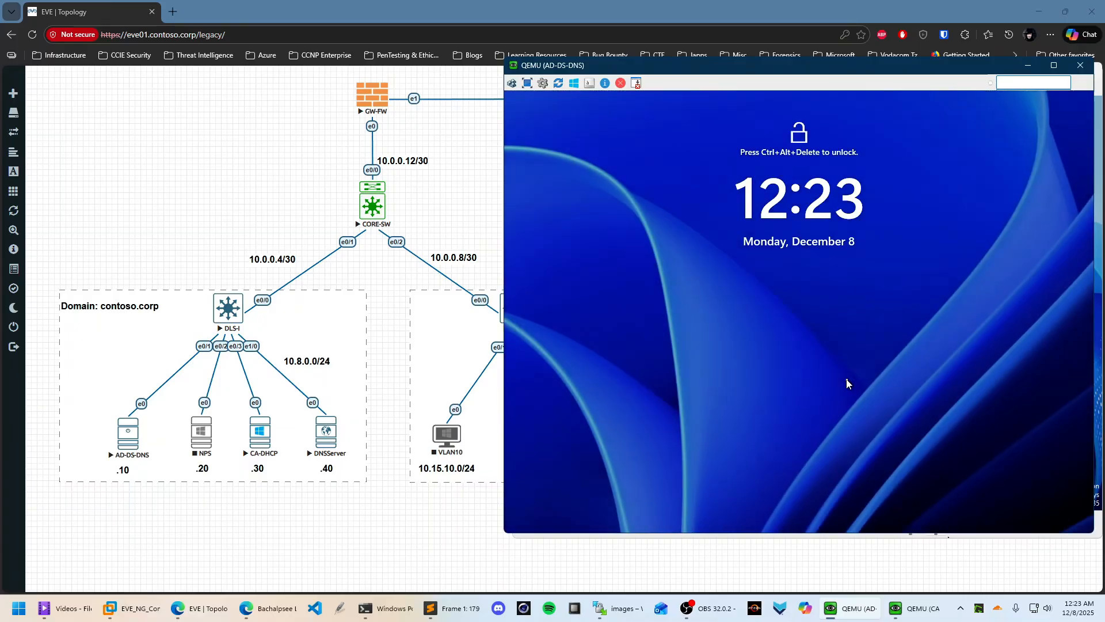
{"action": "left_click", "coordinate": [513, 83]}
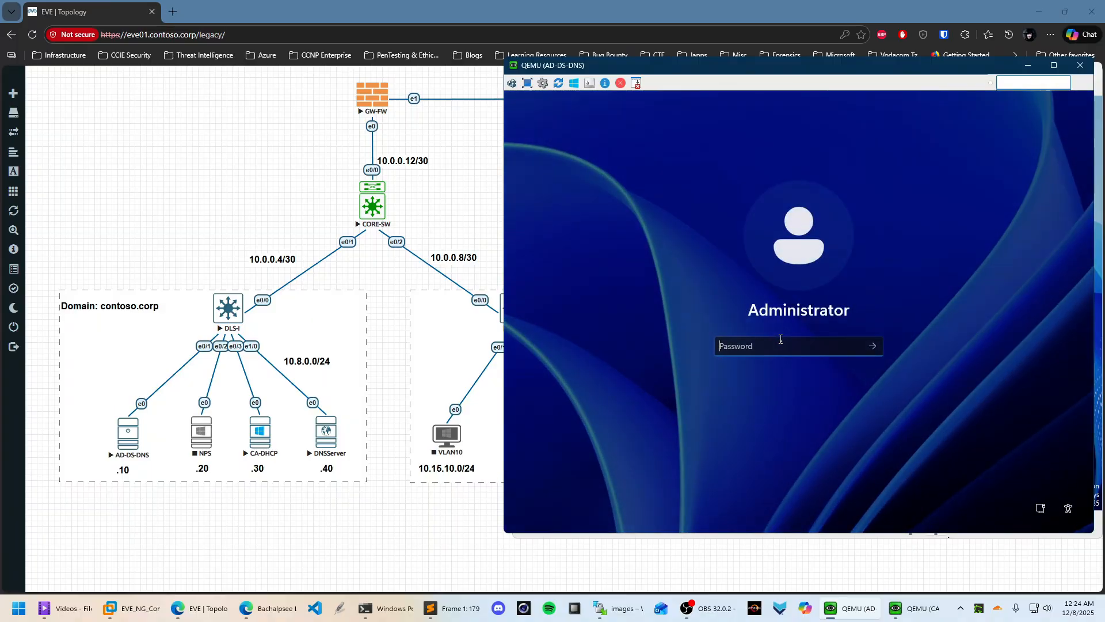
{"action": "key", "text": "Caps_Lock"}
{"action": "type", "text": "●"}
{"action": "key", "text": "Caps_Lock"}
{"action": "type", "text": "●●●●"}
{"action": "key", "text": "Return"}
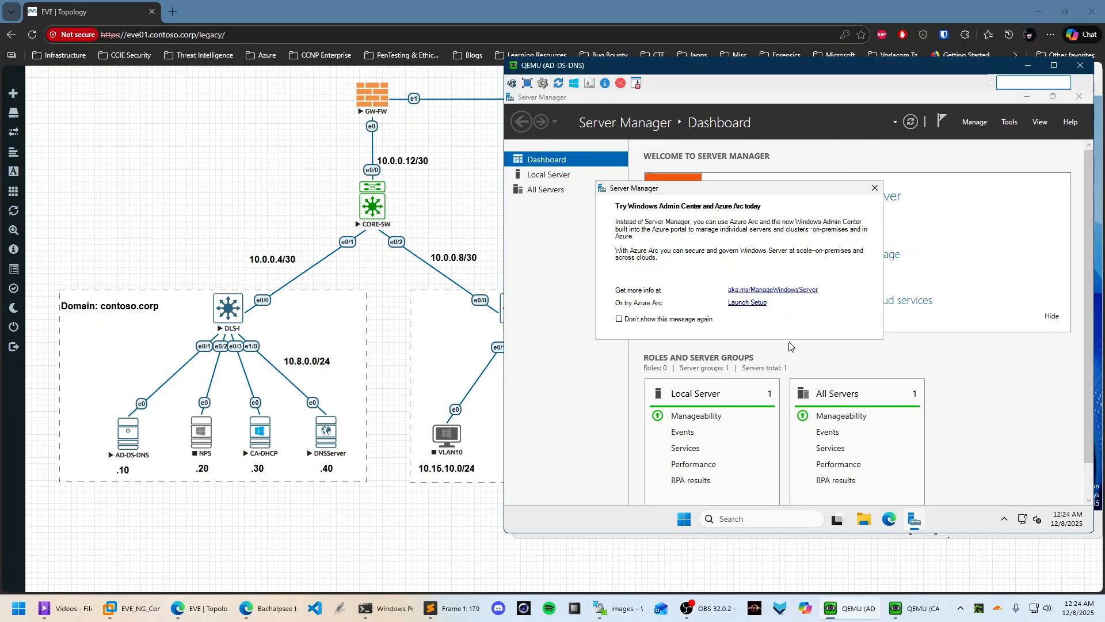
Close the Admin Center popup, check Local Server services, and confirm the dashboard lists AD DS and DNS
{"action": "left_click", "coordinate": [876, 189]}
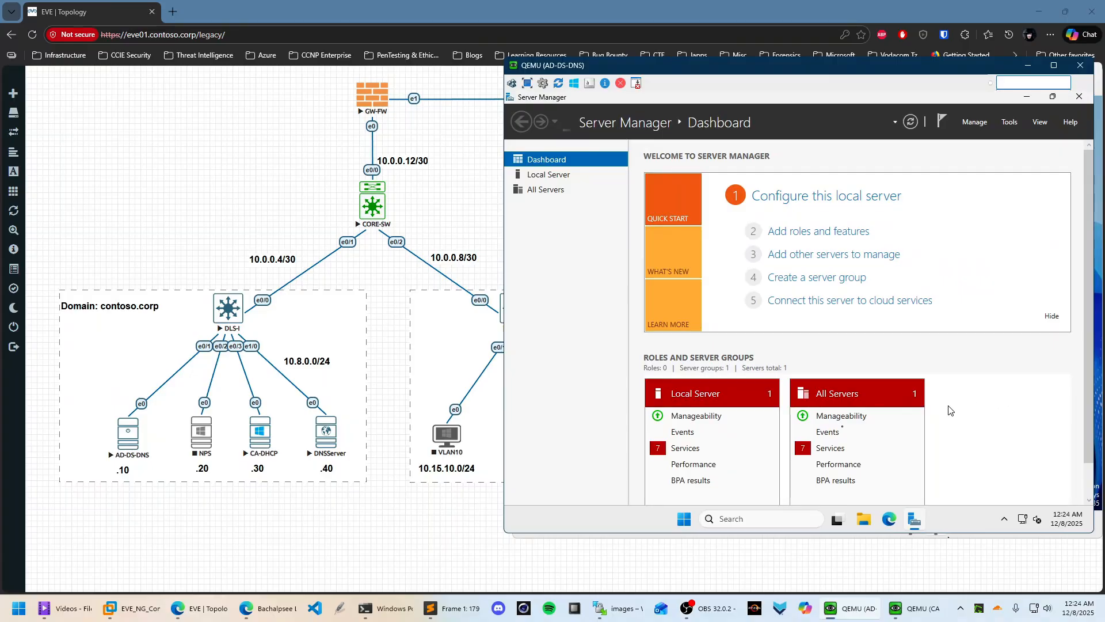
{"action": "left_click", "coordinate": [741, 451]}
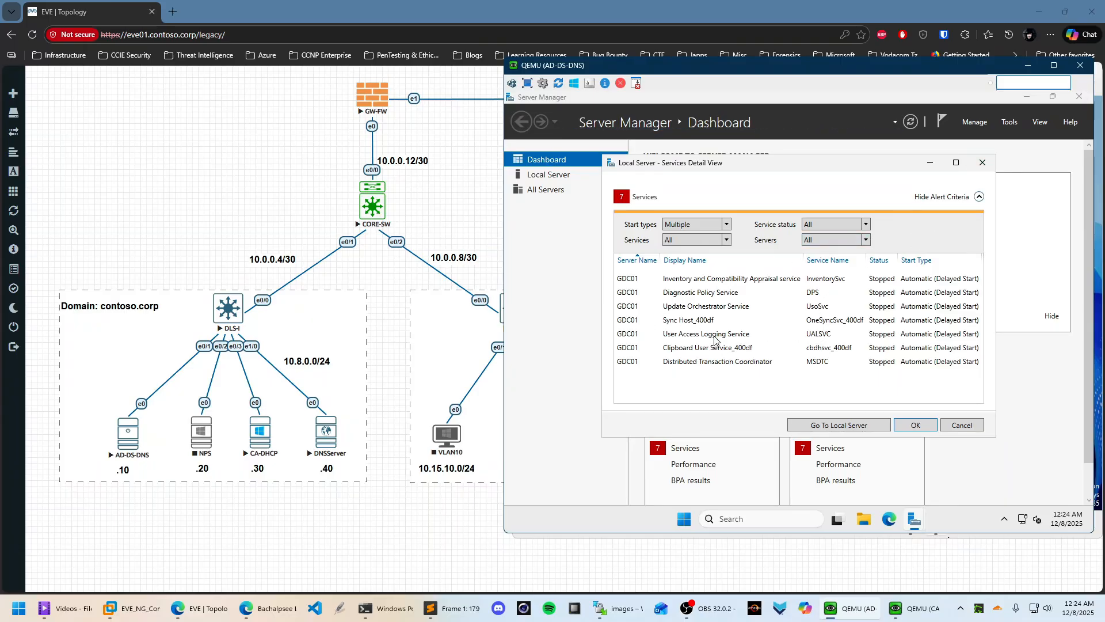
{"action": "left_click", "coordinate": [982, 162]}
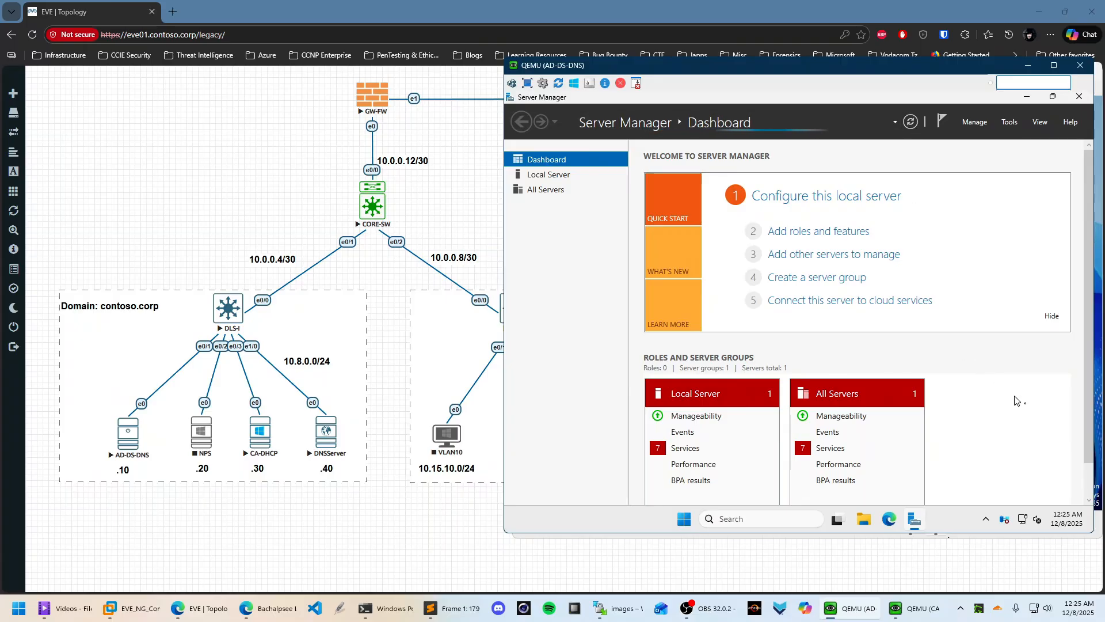
{"action": "scroll", "coordinate": [990, 403], "scroll_direction": "down", "scroll_amount": 1}
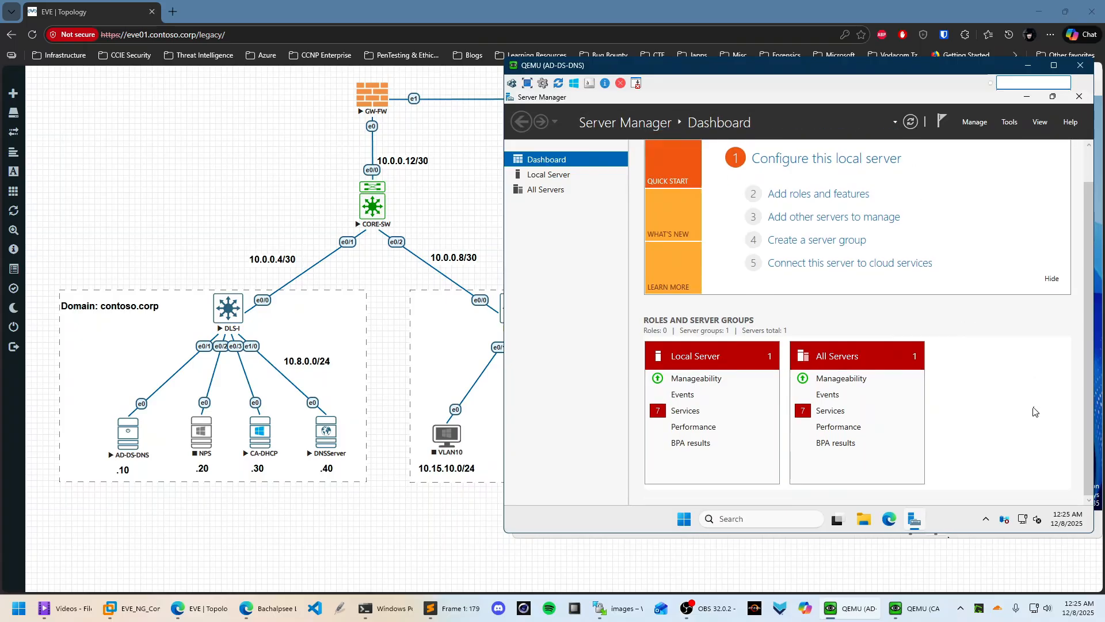
{"action": "scroll", "coordinate": [1034, 411], "scroll_direction": "up", "scroll_amount": 1}
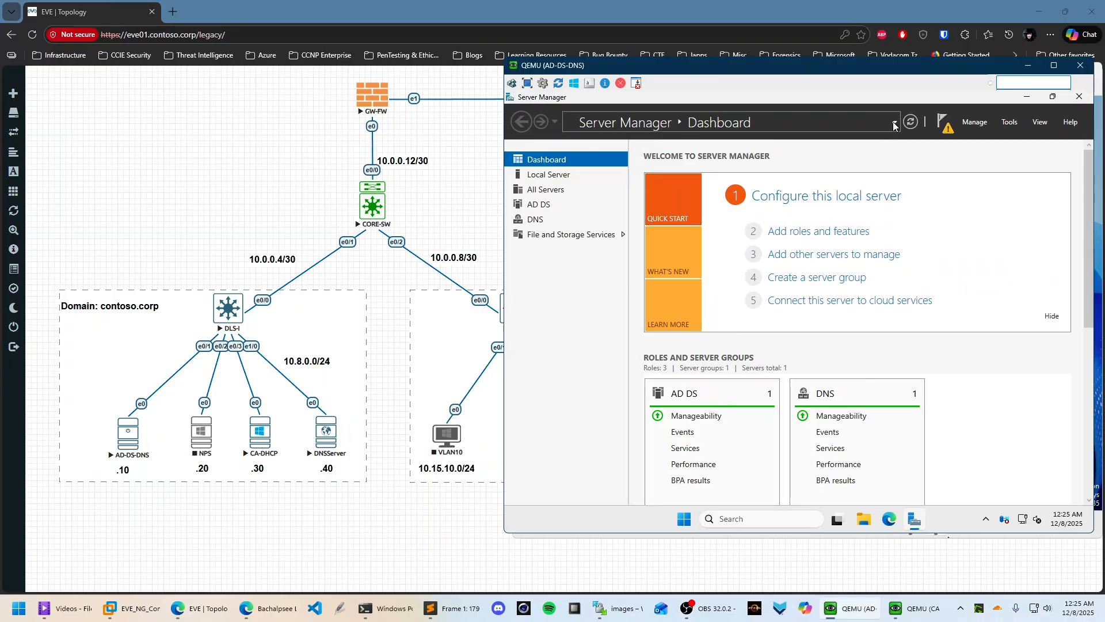
Start the domain controller promotion as a new forest with root domain contoso.corp
{"action": "left_click", "coordinate": [943, 125]}
{"action": "left_click", "coordinate": [829, 199]}
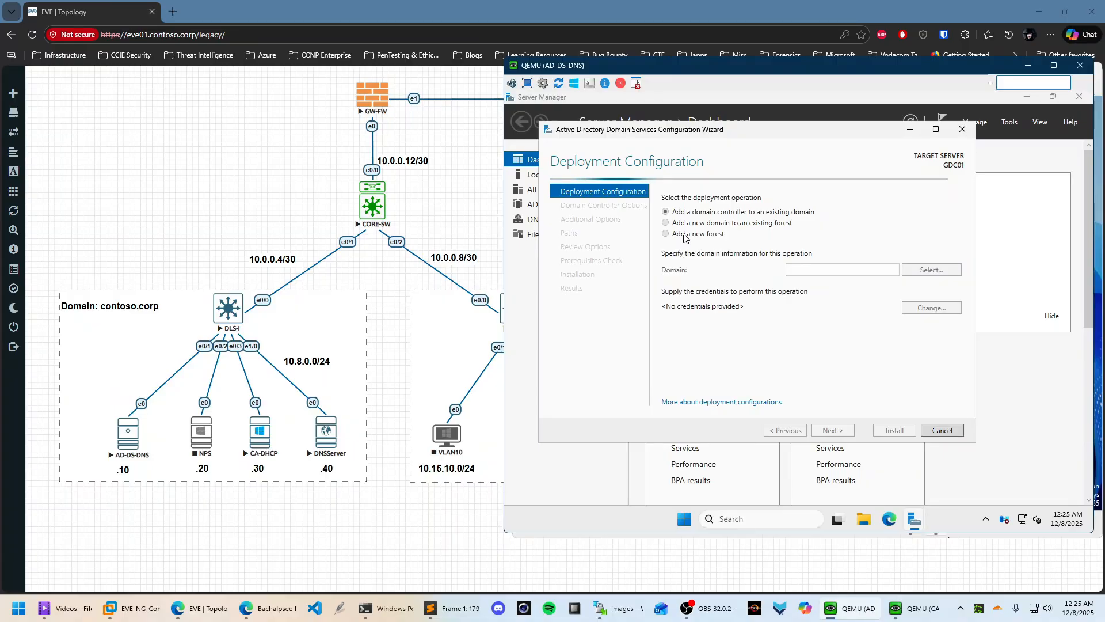
{"action": "left_click", "coordinate": [685, 236]}
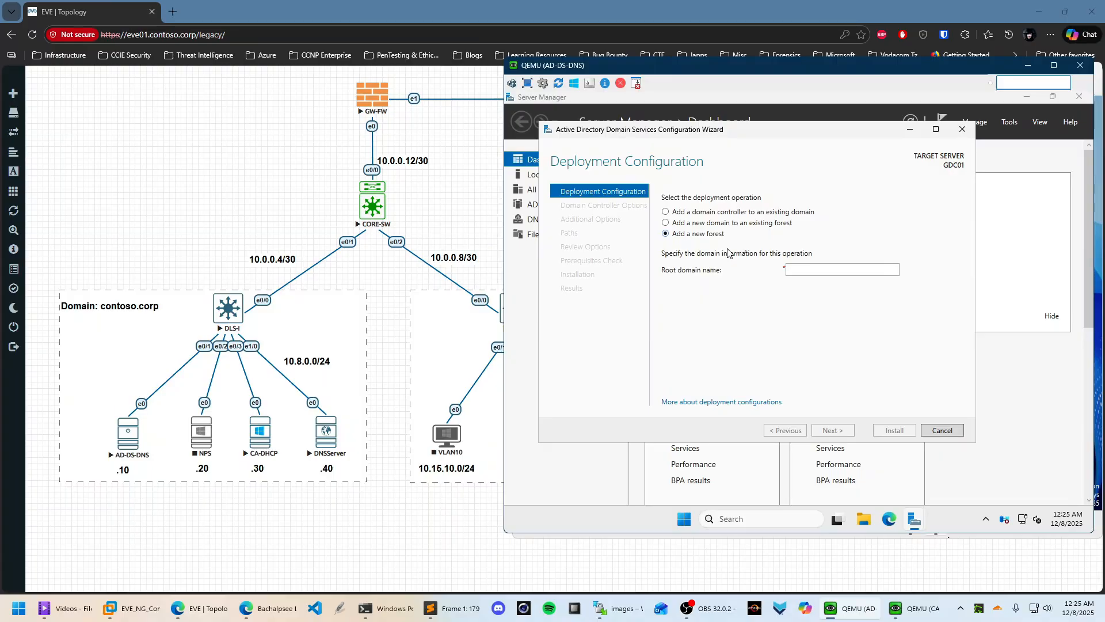
{"action": "left_click", "coordinate": [811, 266]}
{"action": "type", "text": "contoso.corp"}
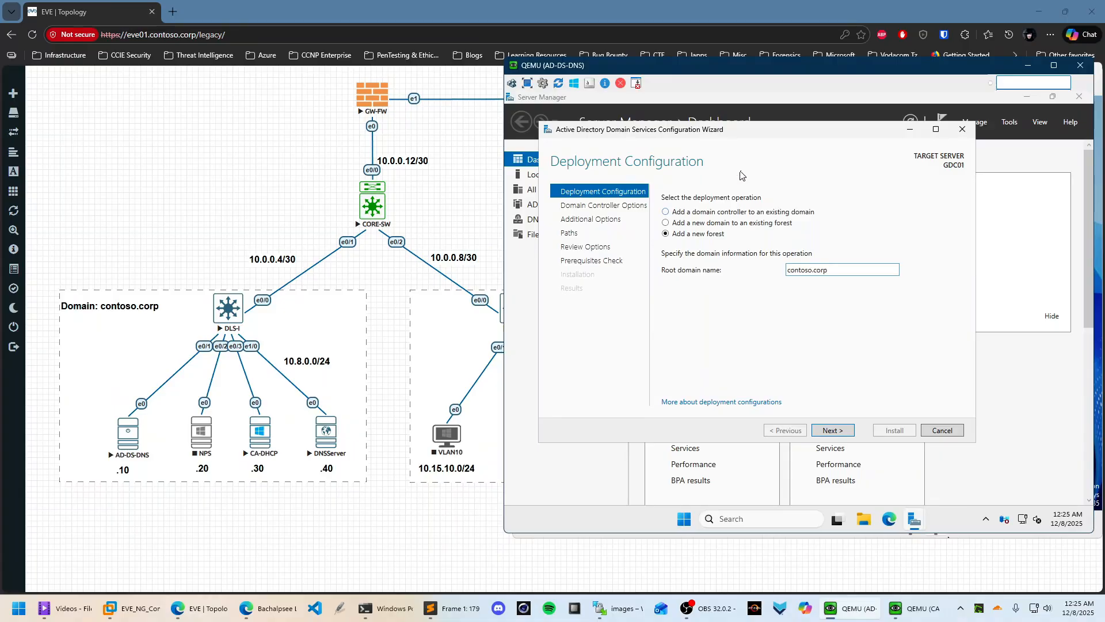
{"action": "left_click", "coordinate": [832, 430]}
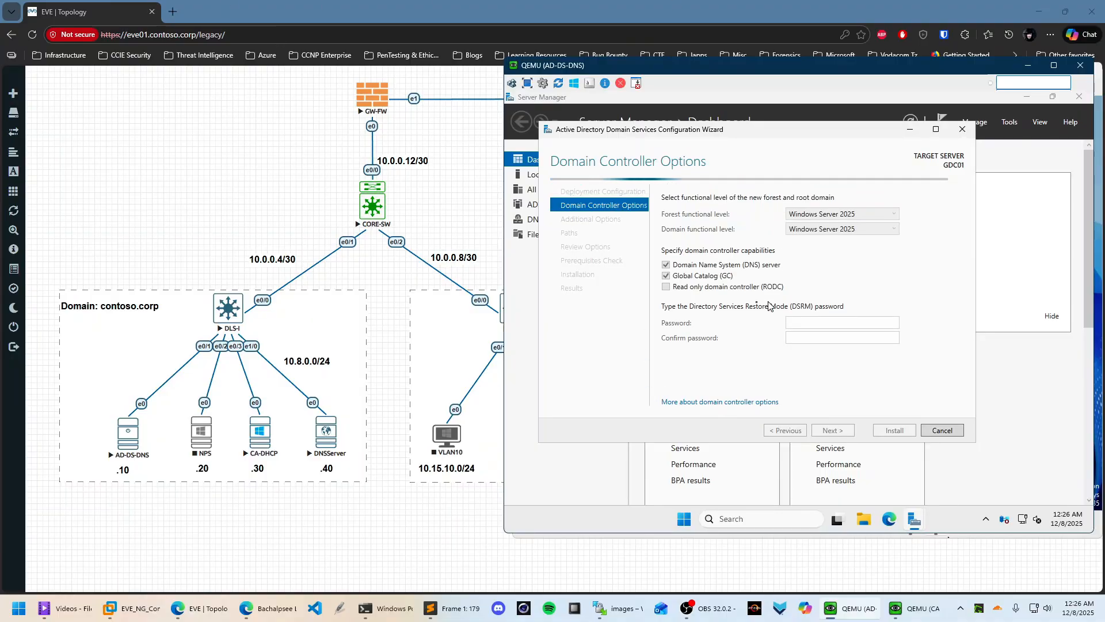
Set the DSRM password, accept default NetBIOS name and paths, and run prerequisite checks
{"action": "left_click", "coordinate": [808, 323]}
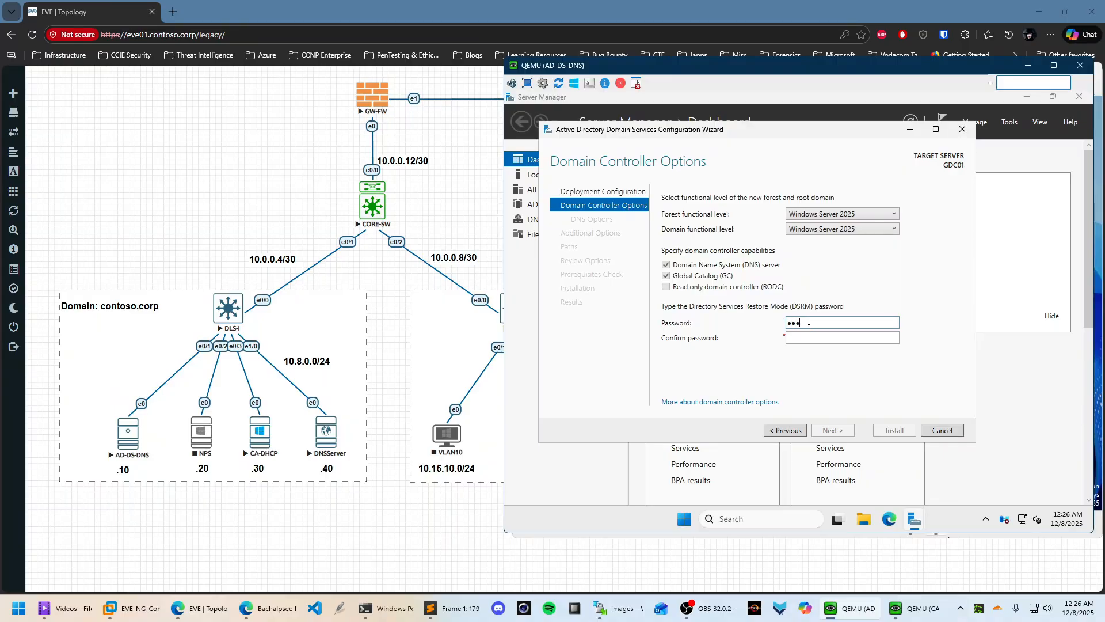
{"action": "key", "text": "Tab"}
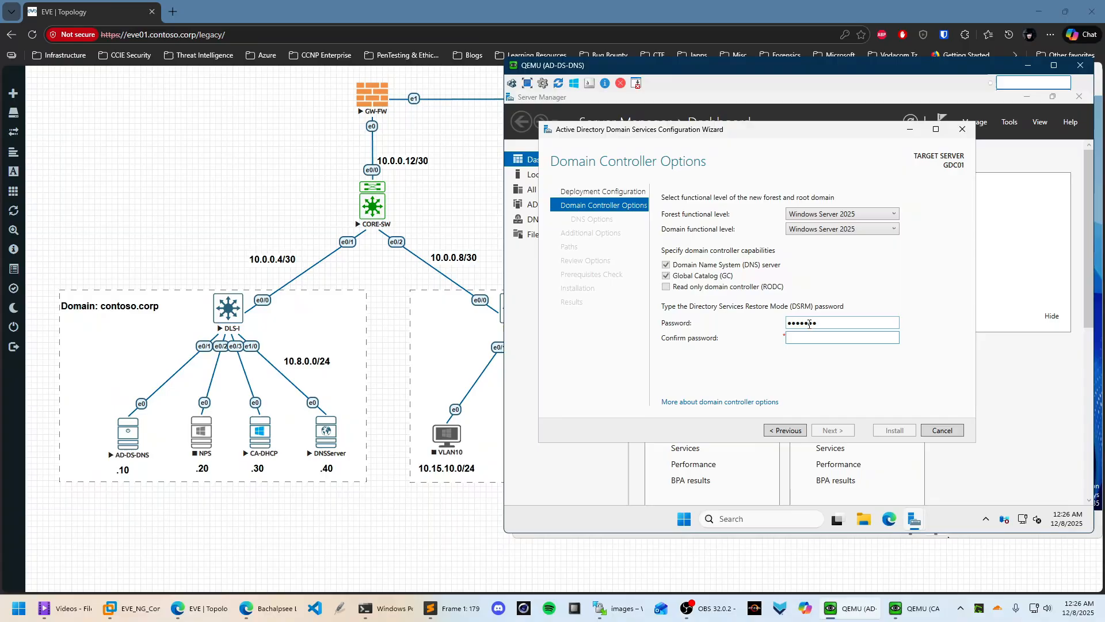
{"action": "type", "text": "d"}
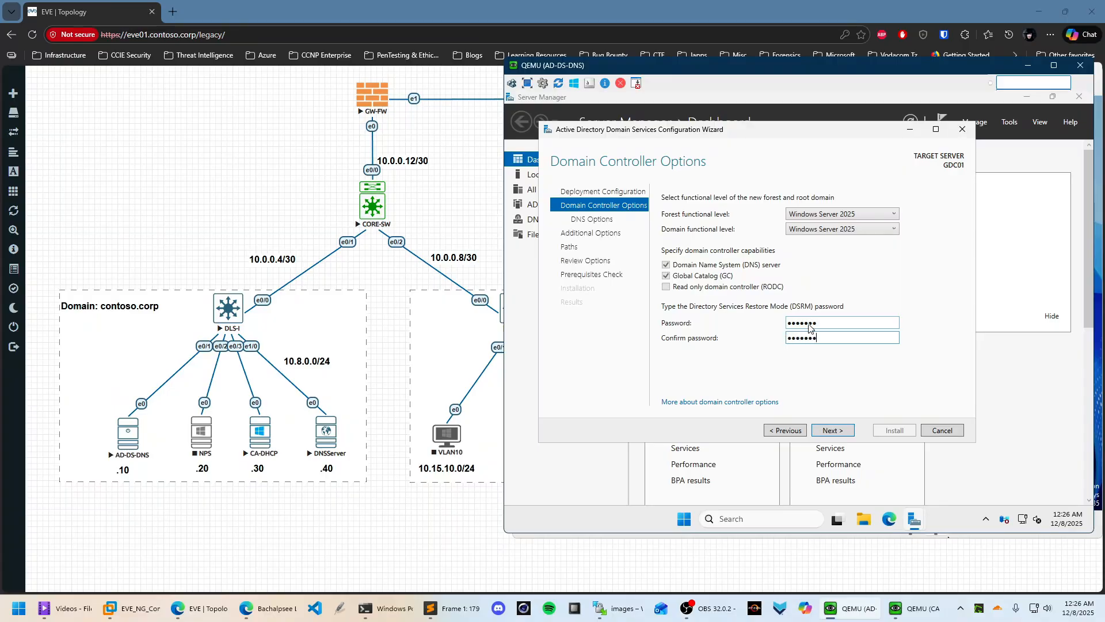
{"action": "key", "text": "Return"}
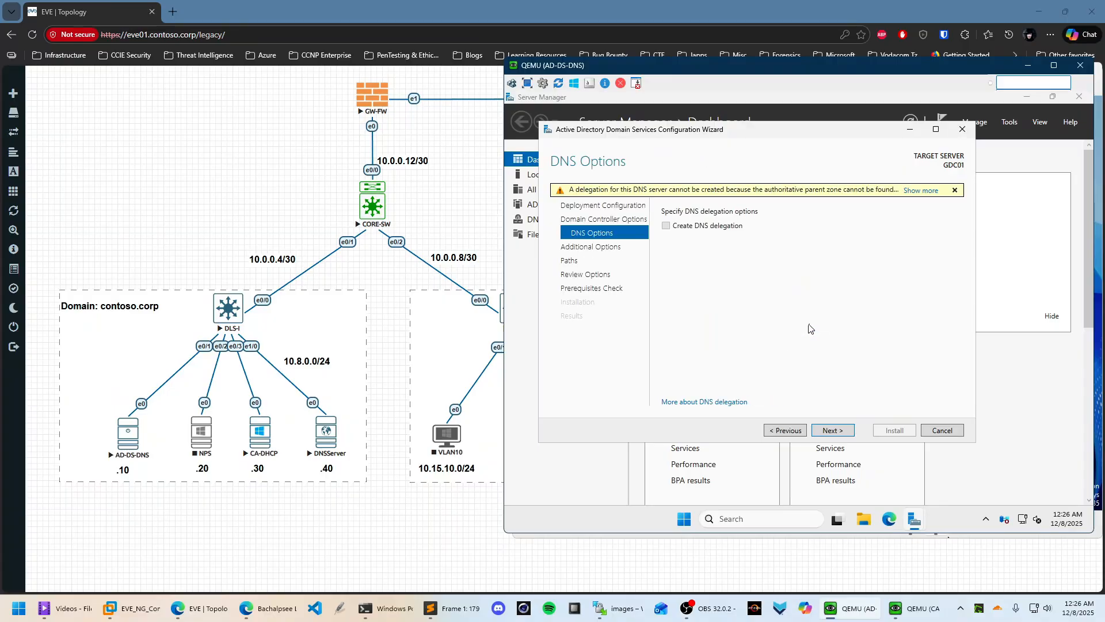
{"action": "left_click", "coordinate": [832, 429]}
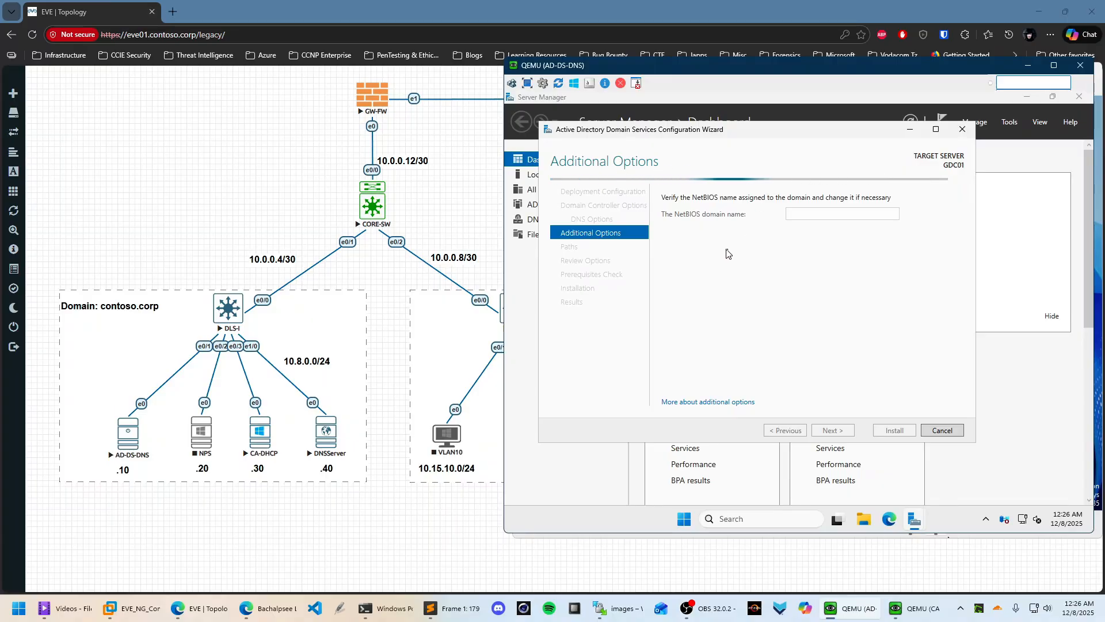
{"action": "left_click", "coordinate": [841, 429]}
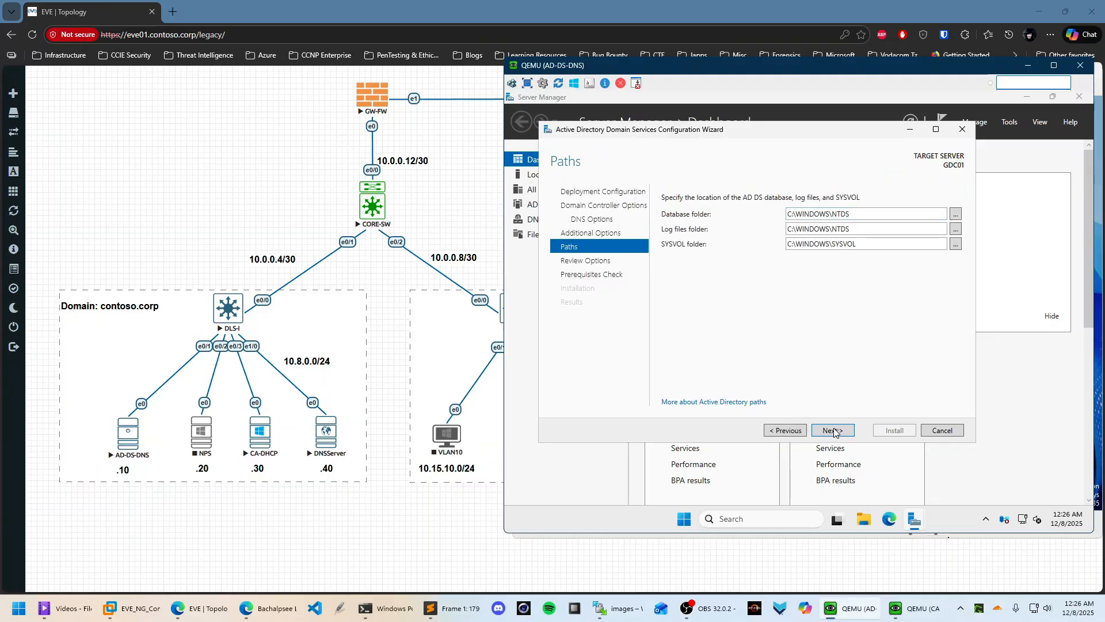
{"action": "left_click", "coordinate": [835, 431]}
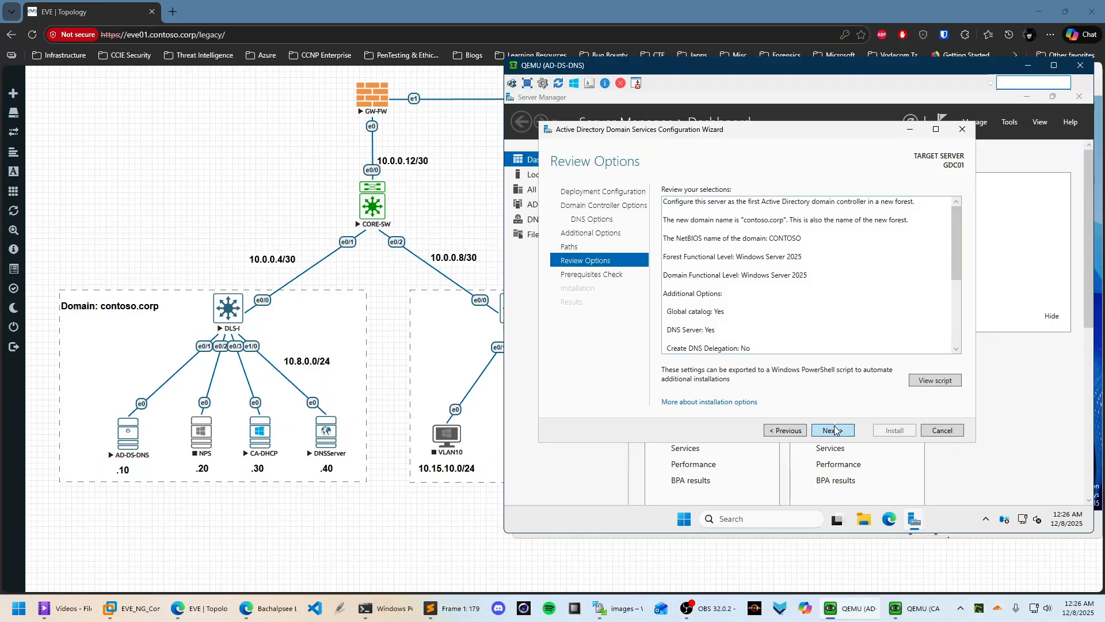
{"action": "left_click", "coordinate": [833, 430]}
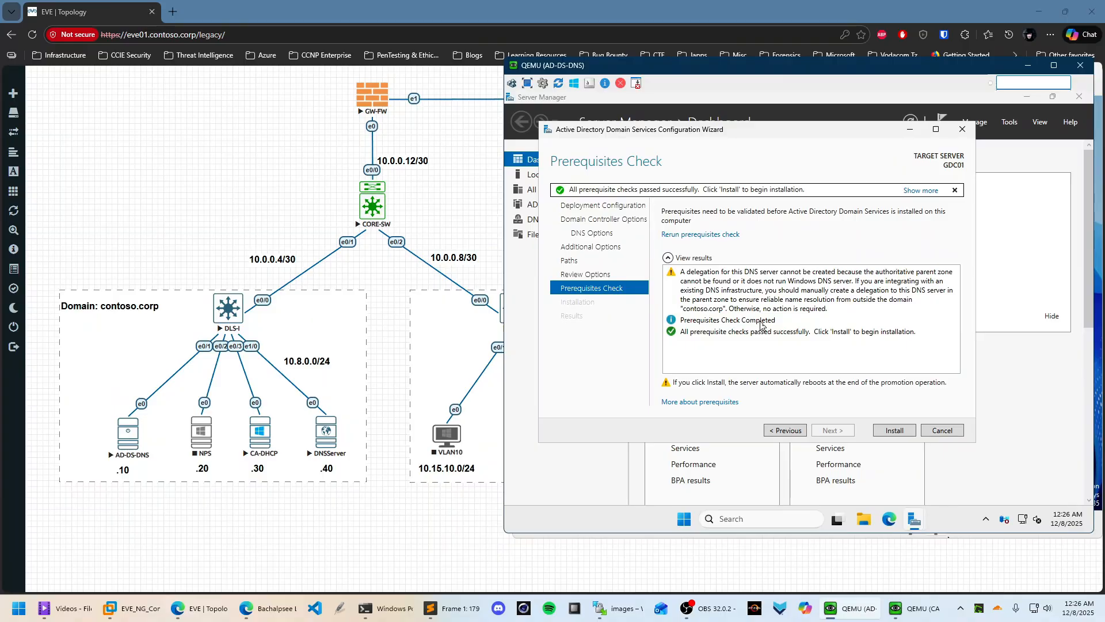
Install AD DS to make GDC01 a contoso.corp domain controller, dismiss the notices, and minimize Server Manager
{"action": "left_click", "coordinate": [902, 435]}
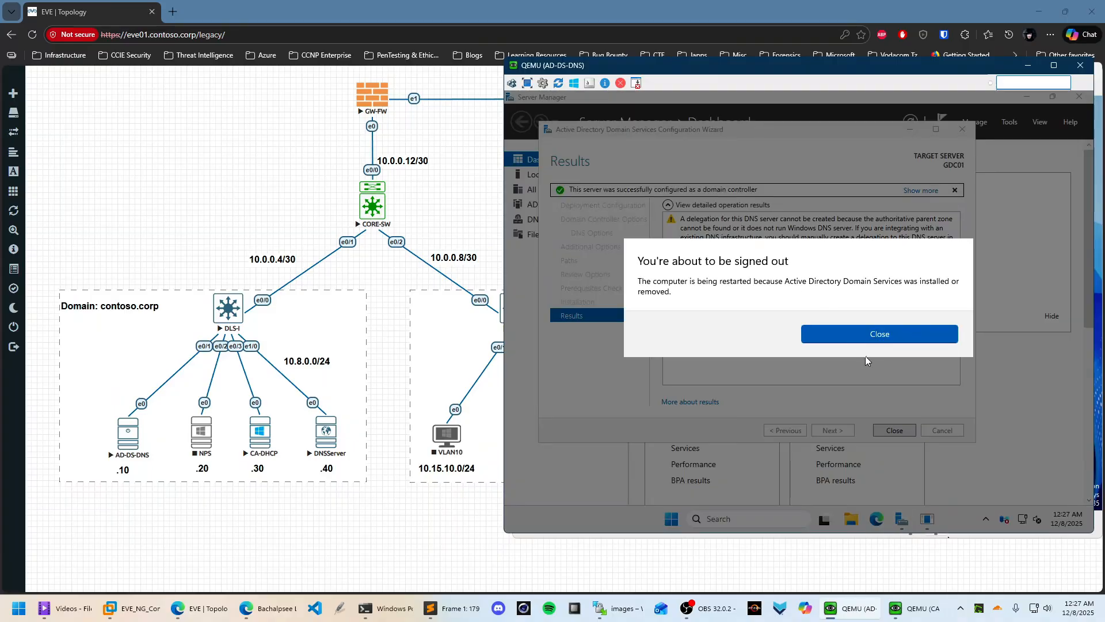
{"action": "left_click", "coordinate": [879, 343]}
{"action": "left_click", "coordinate": [896, 430]}
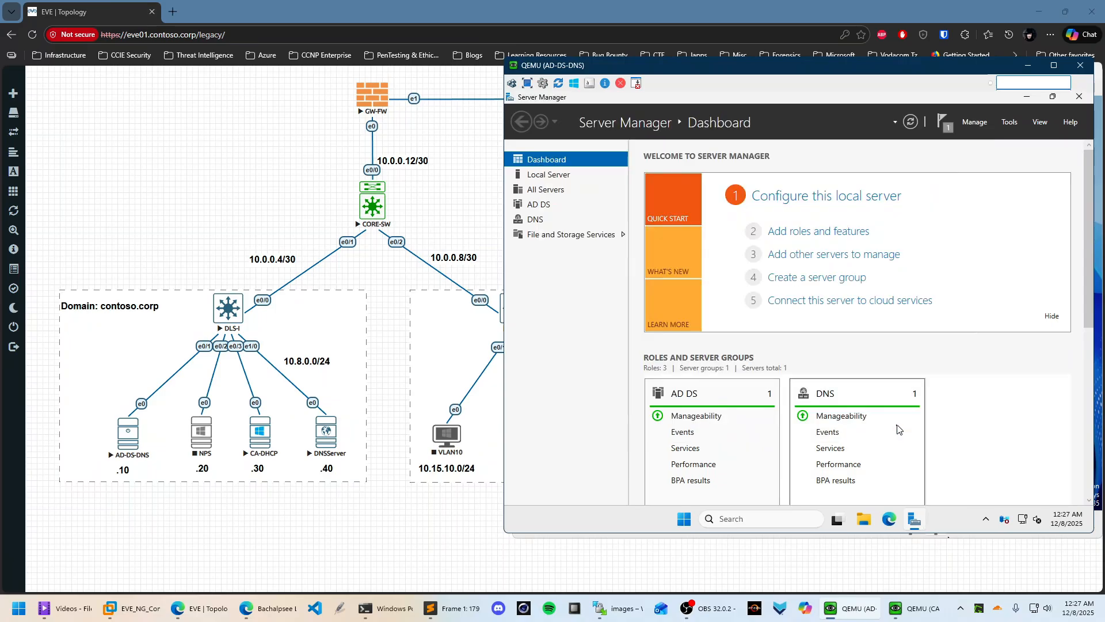
{"action": "left_click", "coordinate": [945, 125]}
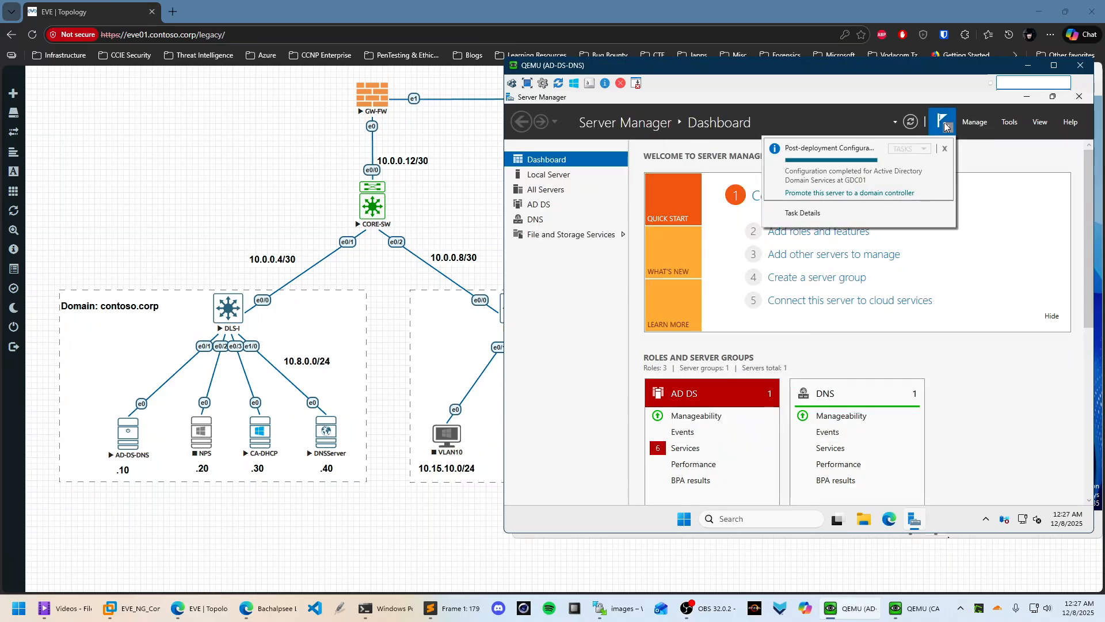
{"action": "left_click", "coordinate": [906, 118]}
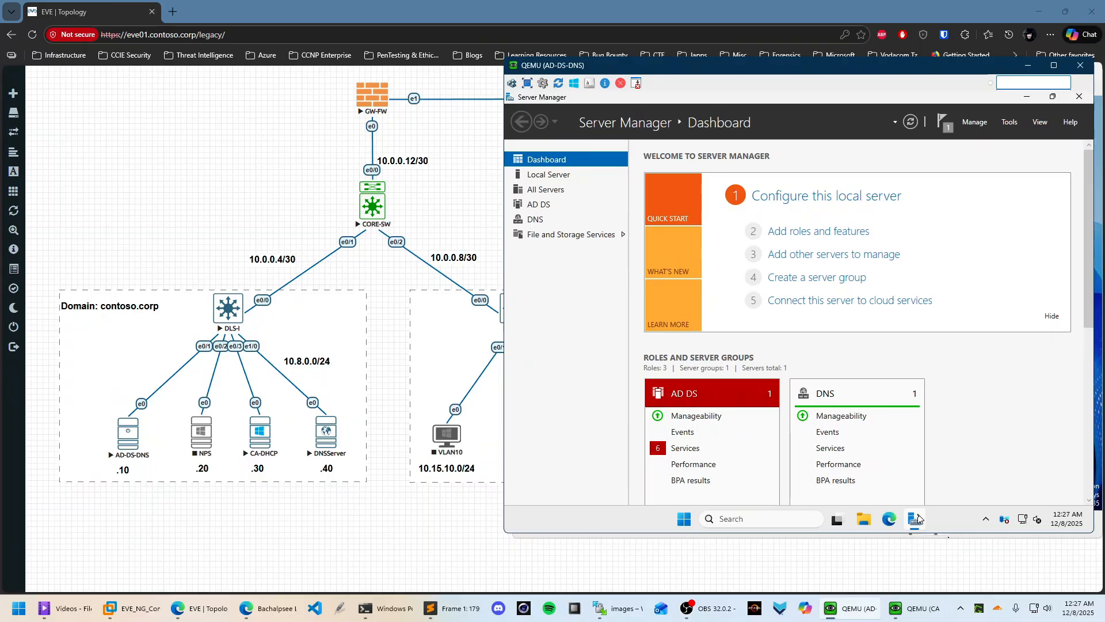
{"action": "left_click", "coordinate": [1026, 96]}
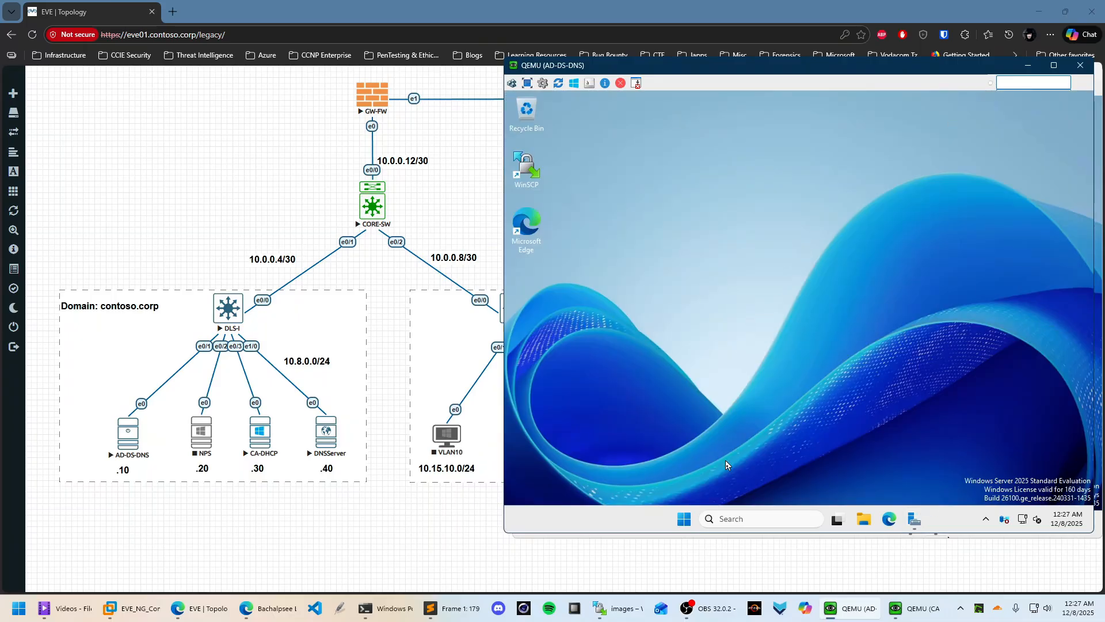
Restore Server Manager and view the AD DS services' status while the VM reboots
{"action": "left_click", "coordinate": [915, 519]}
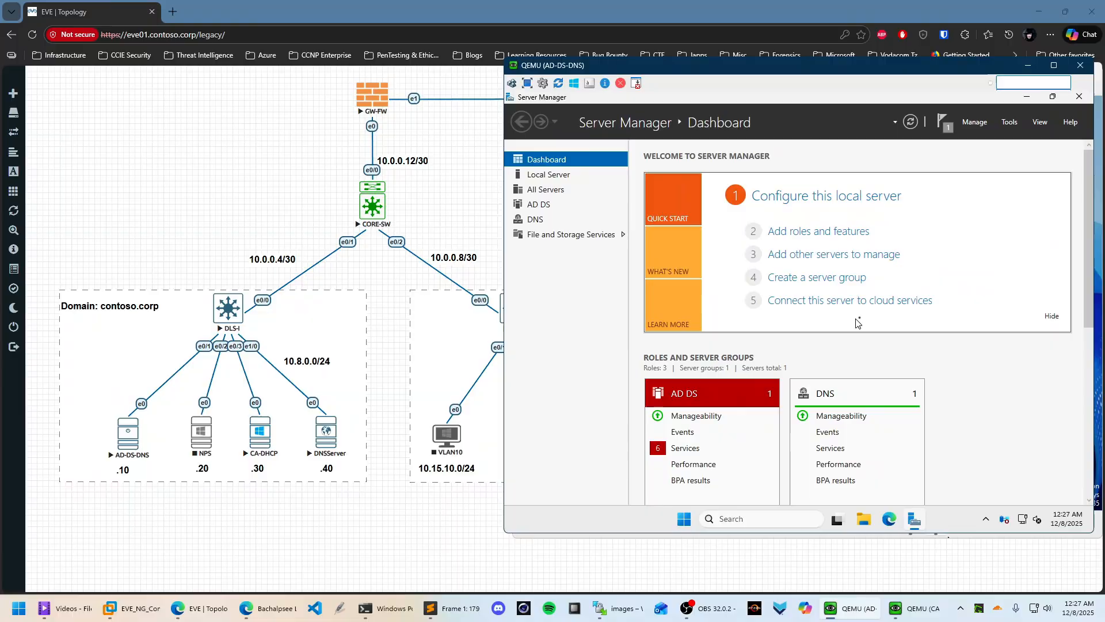
{"action": "left_click", "coordinate": [685, 448]}
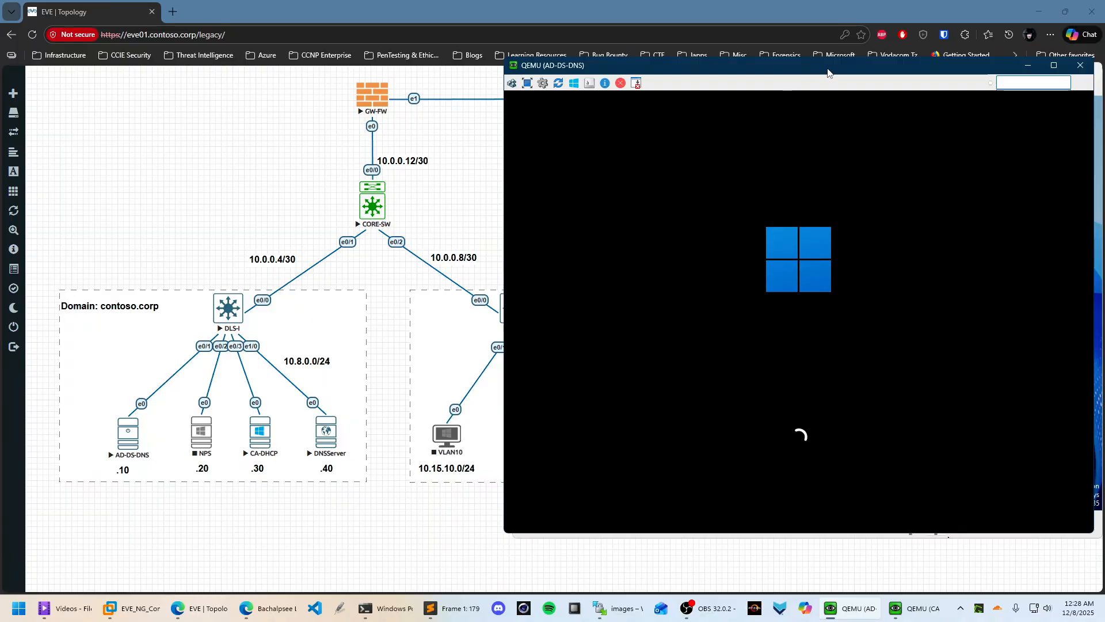
Reposition the AD-DS-DNS console window and wait for GDC01 to reach its lock screen
{"action": "mouse_move", "coordinate": [832, 74]}
{"action": "left_mouse_down"}
{"action": "mouse_move", "coordinate": [819, 77]}
{"action": "mouse_move", "coordinate": [834, 78]}
{"action": "mouse_move", "coordinate": [821, 67]}
{"action": "left_mouse_up"}
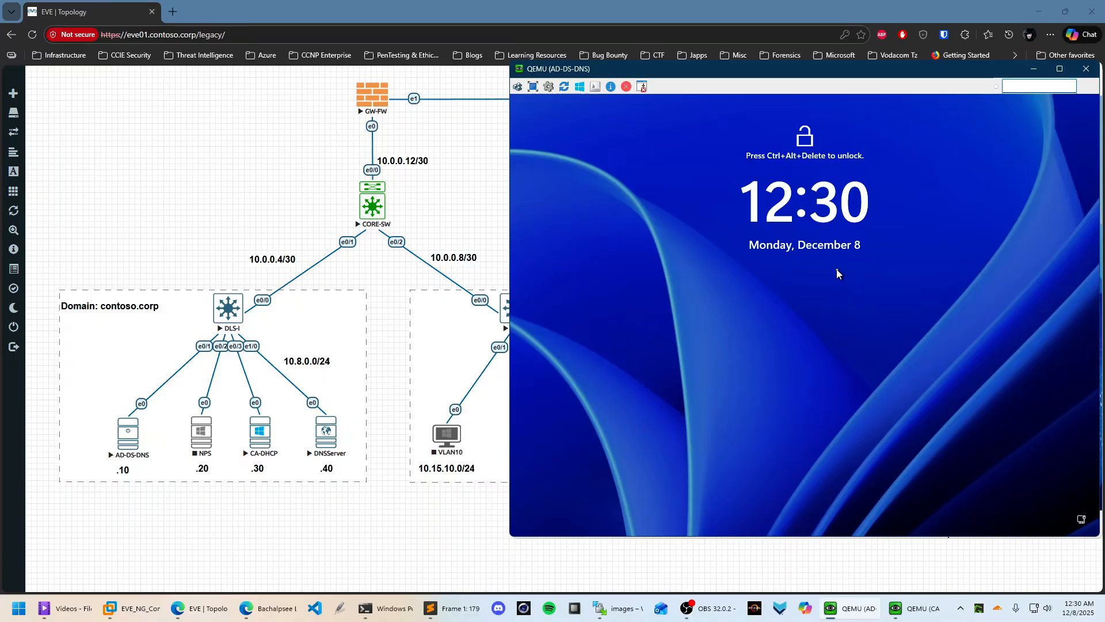
Sign in to the AD-DS-DNS server with the administrator password, then minimize its console
{"action": "left_click", "coordinate": [518, 87]}
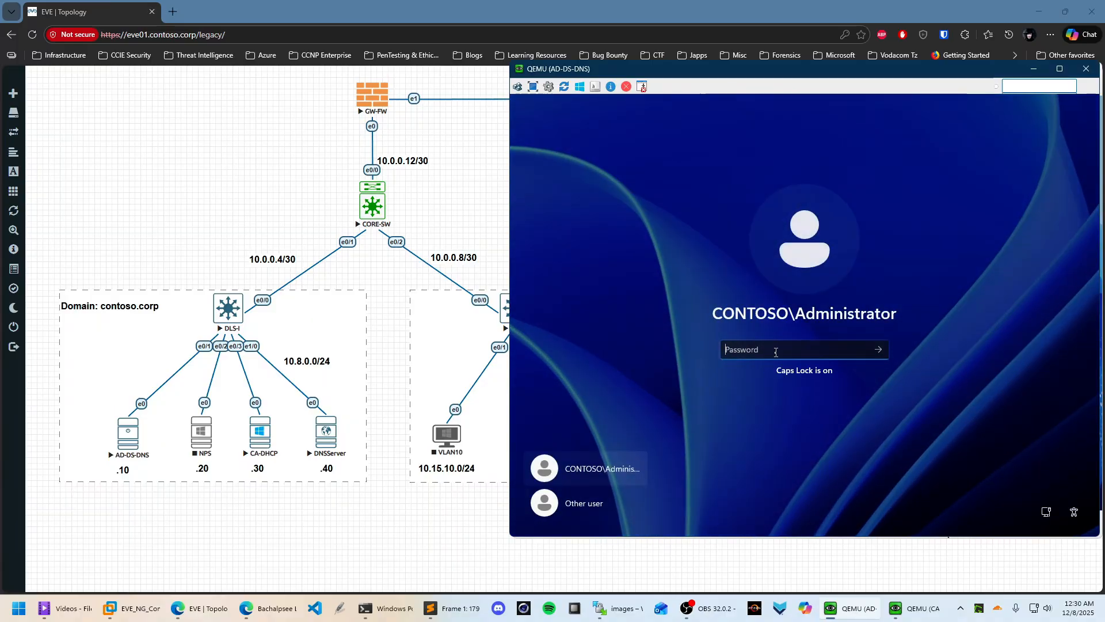
{"action": "type", "text": "•••••"}
{"action": "key", "text": "Return"}
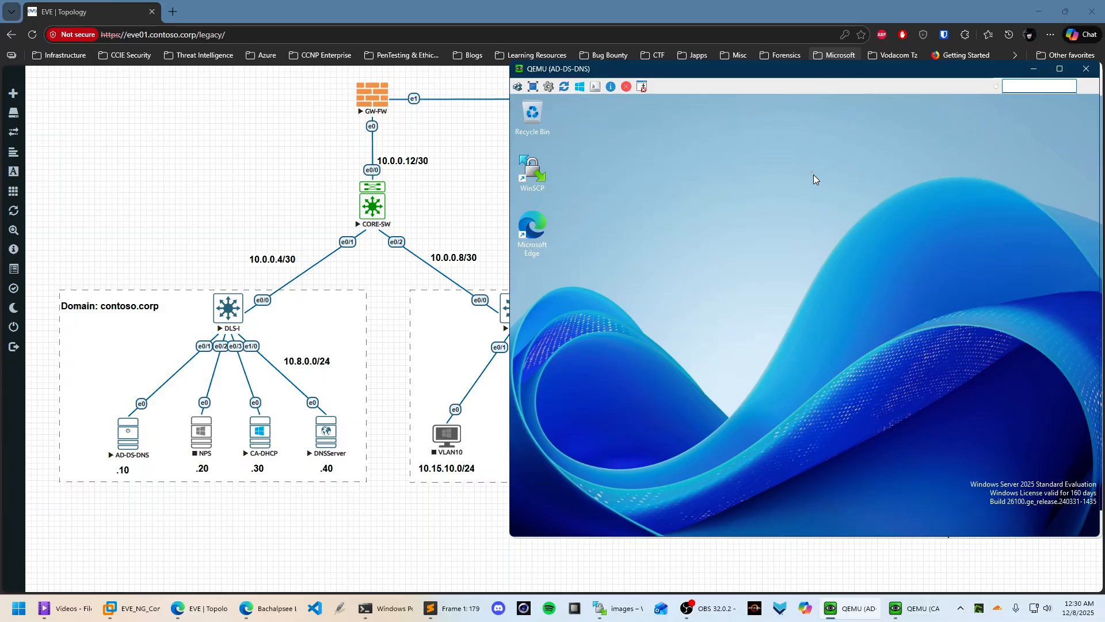
{"action": "left_click", "coordinate": [1032, 72]}
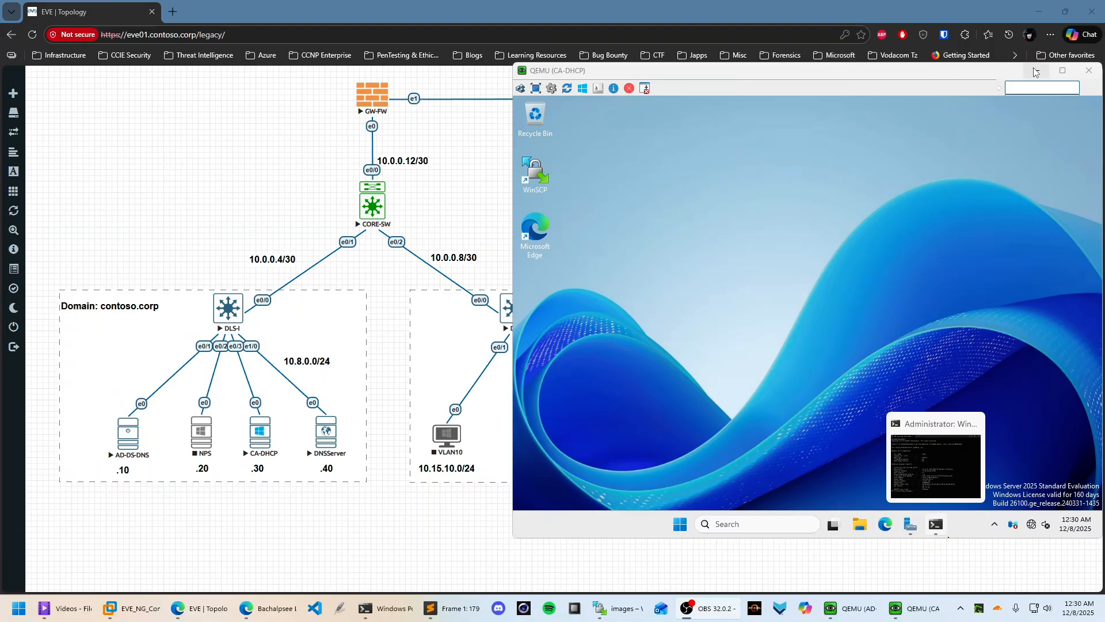
Open a telnet console to the DLS-II switch and place it on the screen's right half
{"action": "left_click", "coordinate": [1036, 72]}
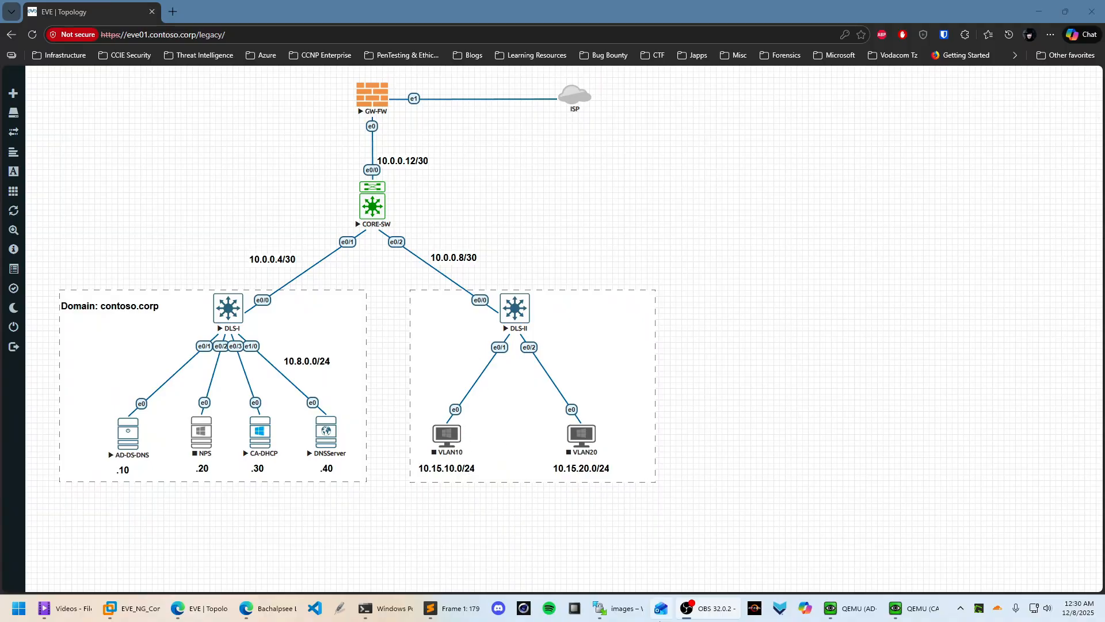
{"action": "left_click", "coordinate": [519, 305]}
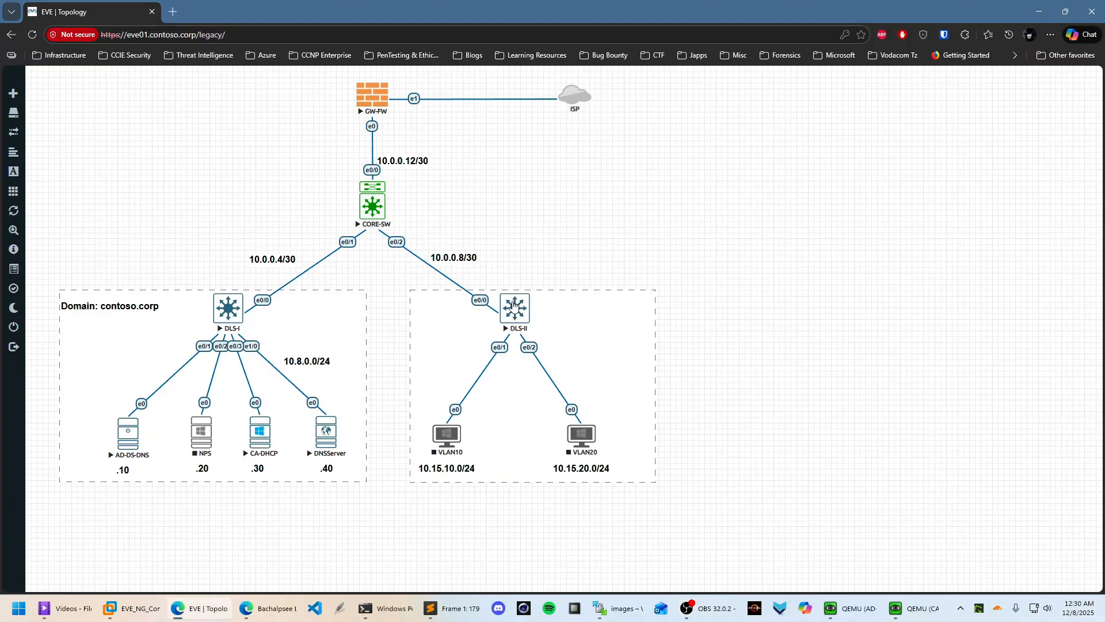
{"action": "left_click", "coordinate": [653, 143]}
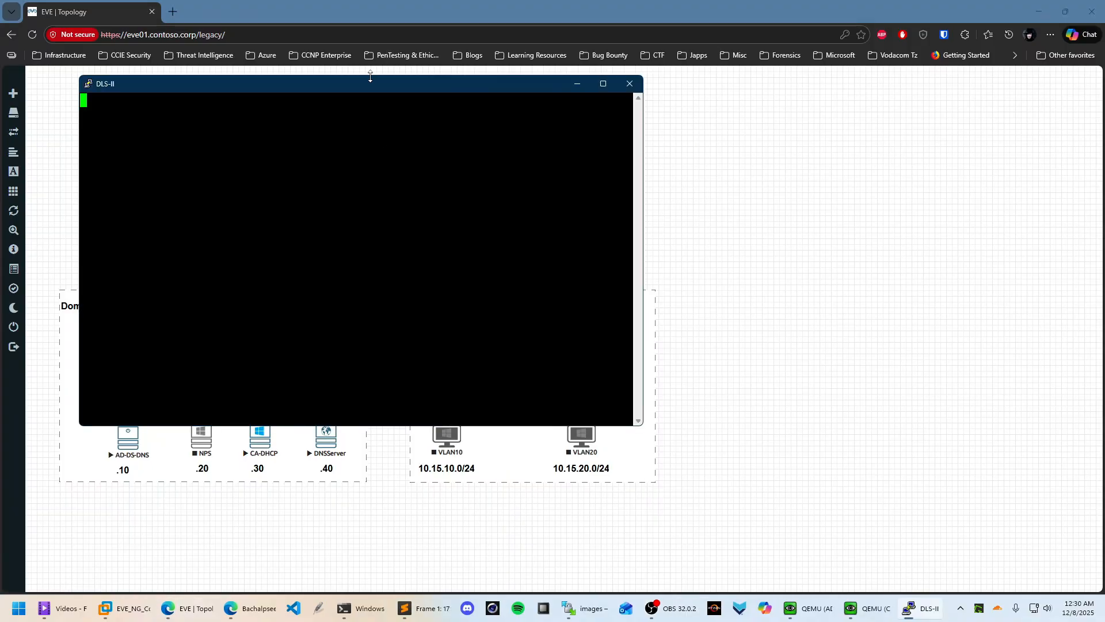
{"action": "left_click_drag", "start_coordinate": [375, 85], "coordinate": [842, 87]}
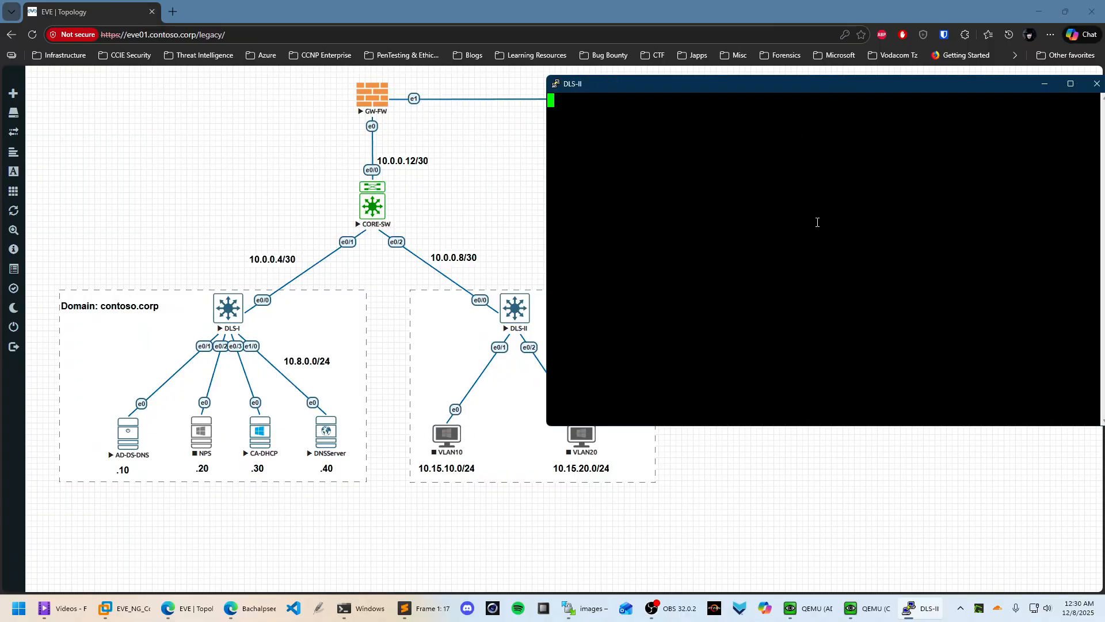
Enter privileged mode with 'en' and run 'show vlan brief', highlighting the FINANCE and ENGINEERING rows
{"action": "key", "text": "Return"}
{"action": "type", "text": "en"}
{"action": "key", "text": "Return"}
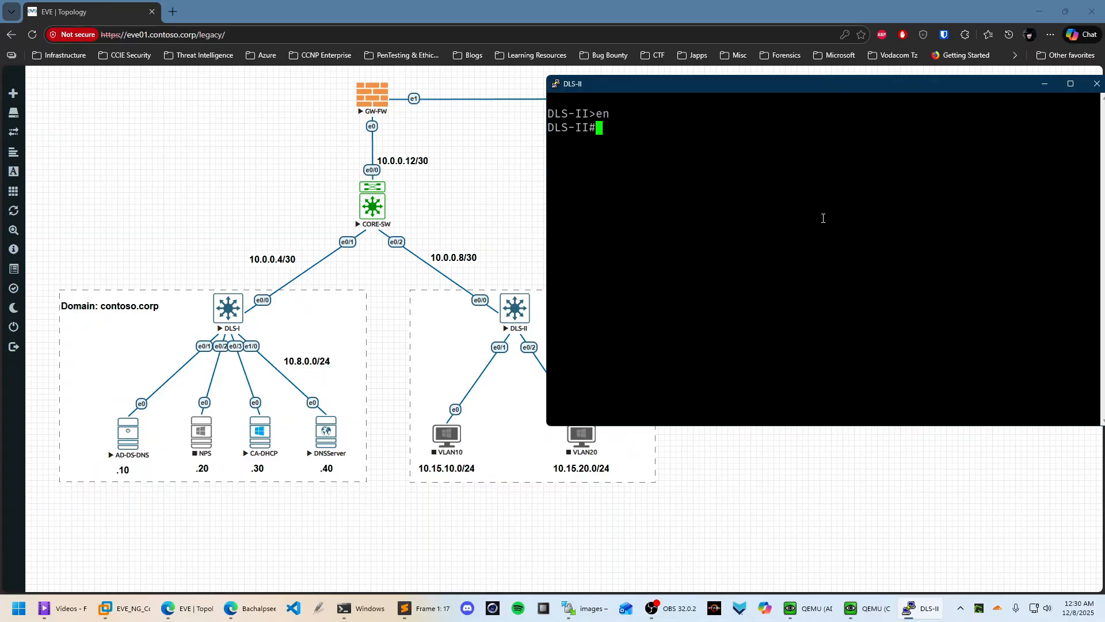
{"action": "key", "text": "Return"}
{"action": "type", "text": "shop e"}
{"action": "key", "text": "BackSpace"}
{"action": "key", "text": "BackSpace"}
{"action": "key", "text": "BackSpace"}
{"action": "type", "text": "w v"}
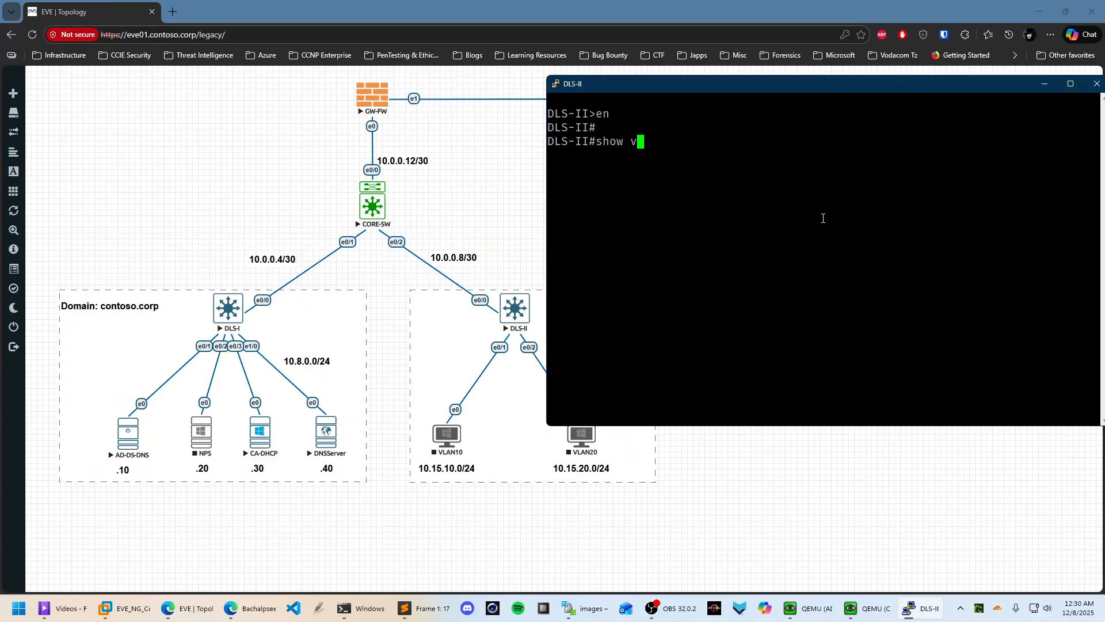
{"action": "type", "text": "lan brie"}
{"action": "key", "text": "Return"}
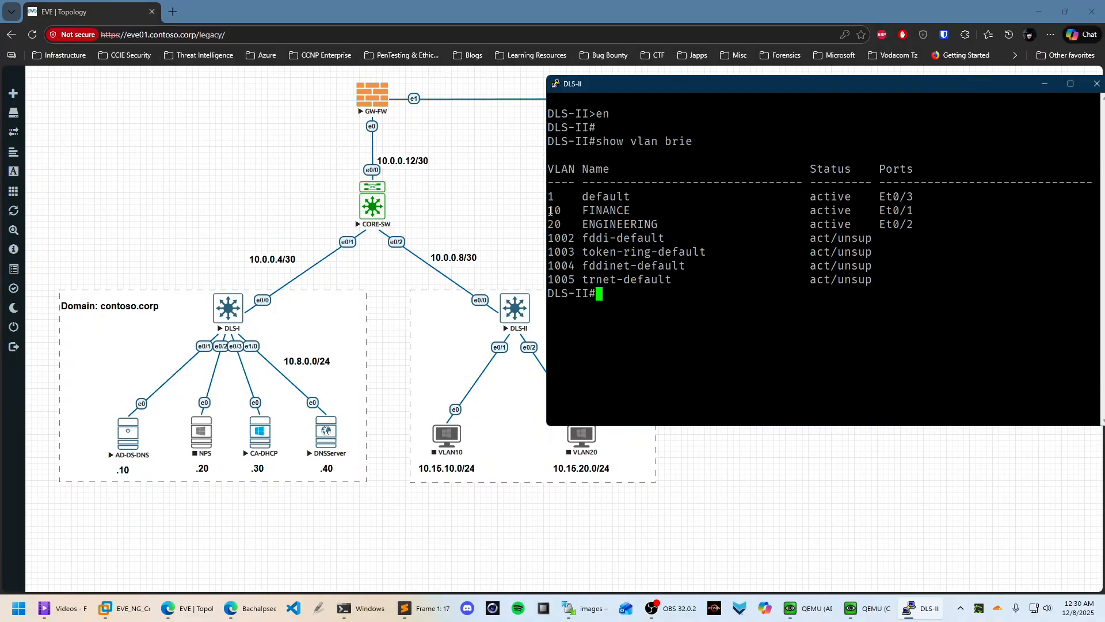
{"action": "left_click_drag", "start_coordinate": [550, 211], "coordinate": [1093, 224]}
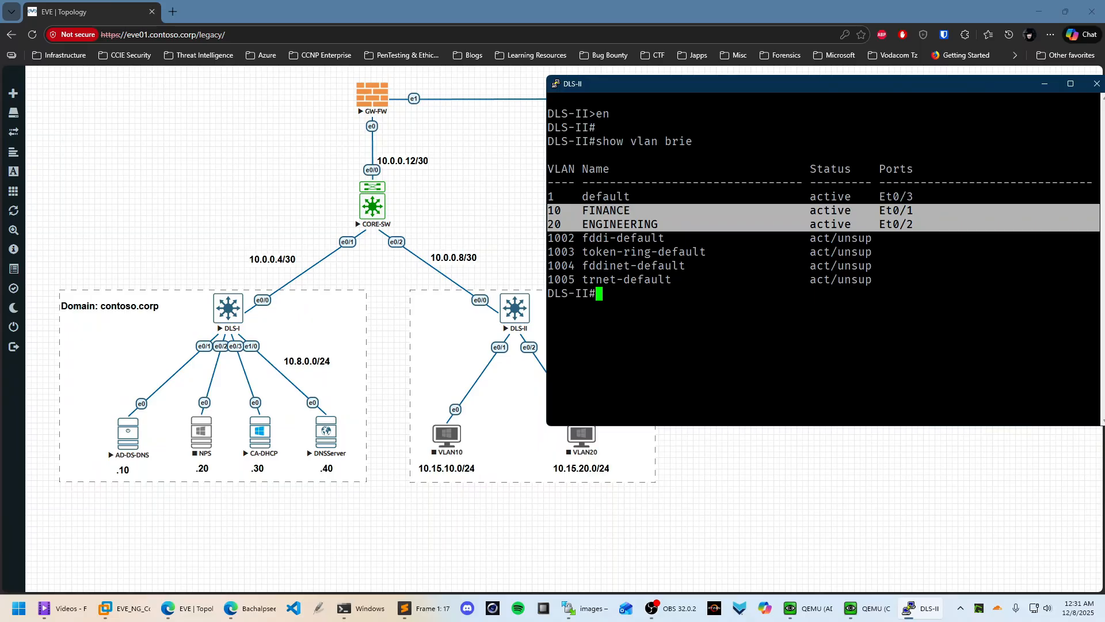
{"action": "left_click", "coordinate": [607, 216]}
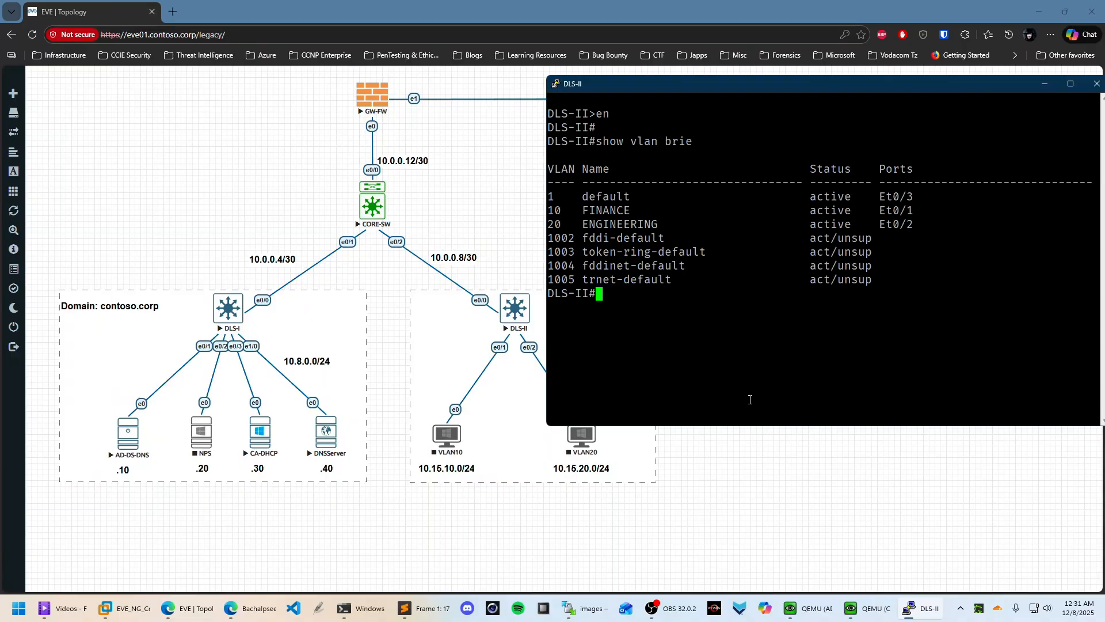
From Server Manager's Tools menu, launch Active Directory Users and Computers maximized with contoso.corp expanded
{"action": "left_click", "coordinate": [787, 456]}
{"action": "left_click", "coordinate": [806, 607]}
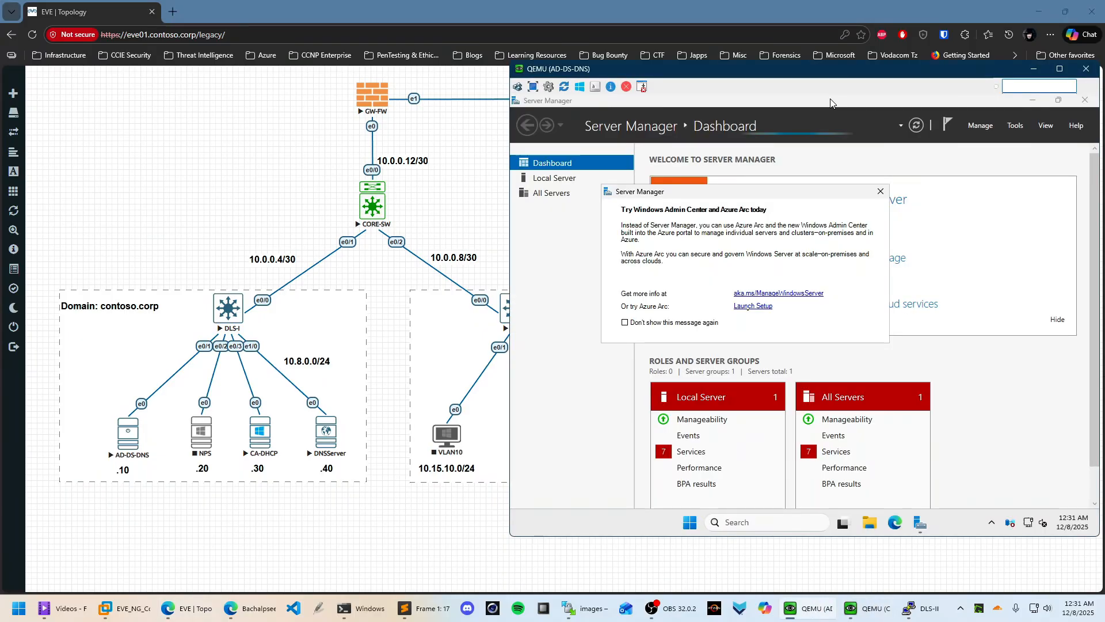
{"action": "left_click", "coordinate": [880, 191]}
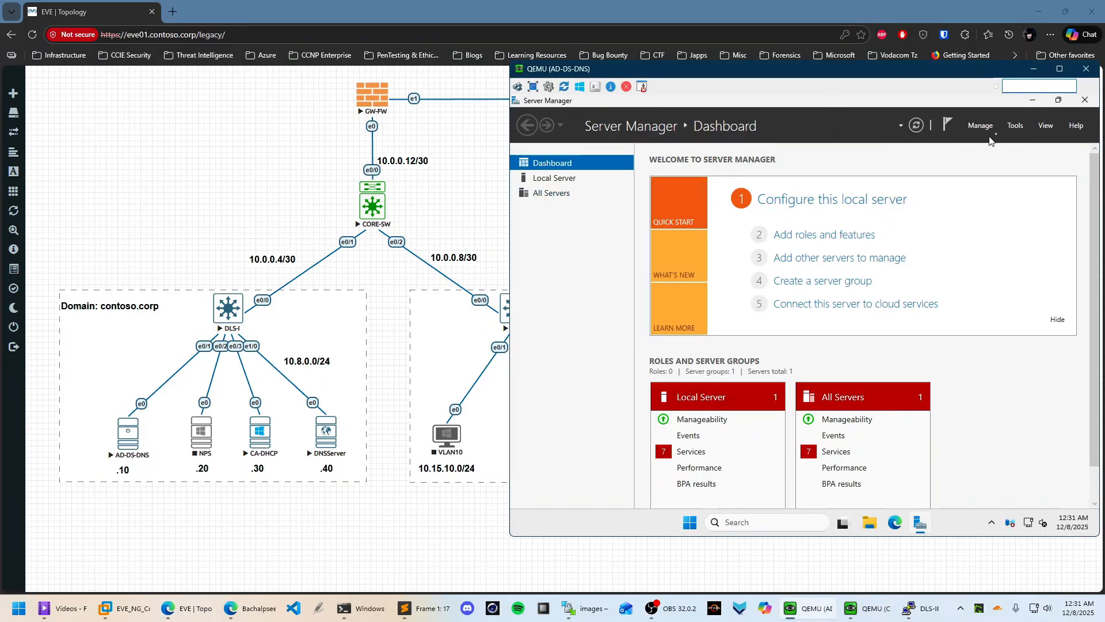
{"action": "left_click", "coordinate": [1016, 127]}
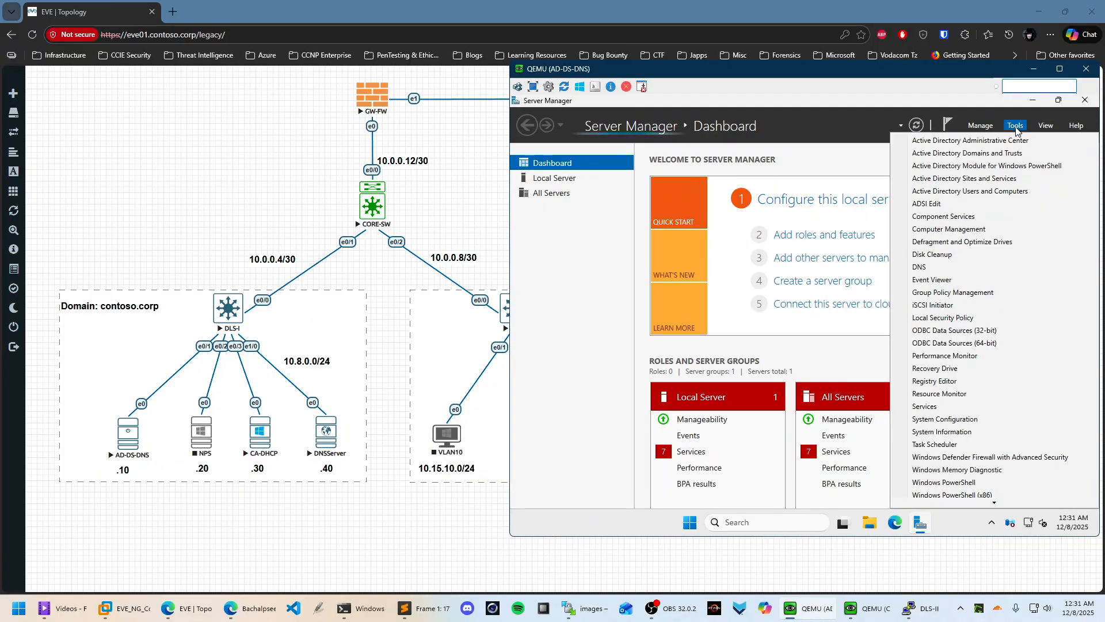
{"action": "left_click", "coordinate": [985, 192]}
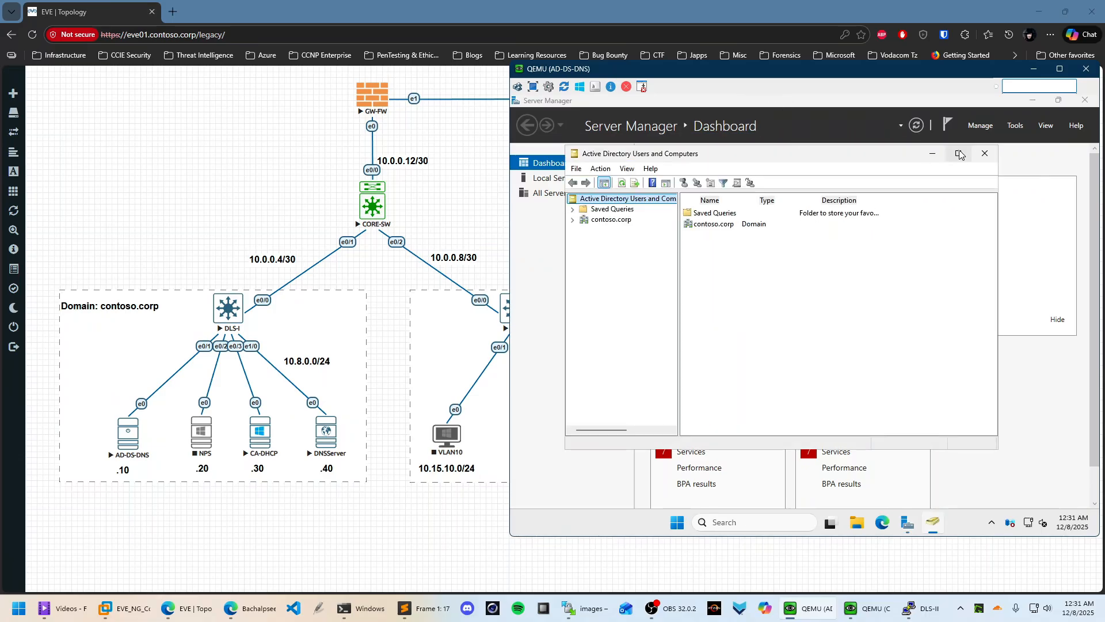
{"action": "left_click", "coordinate": [960, 154]}
{"action": "left_click", "coordinate": [516, 166]}
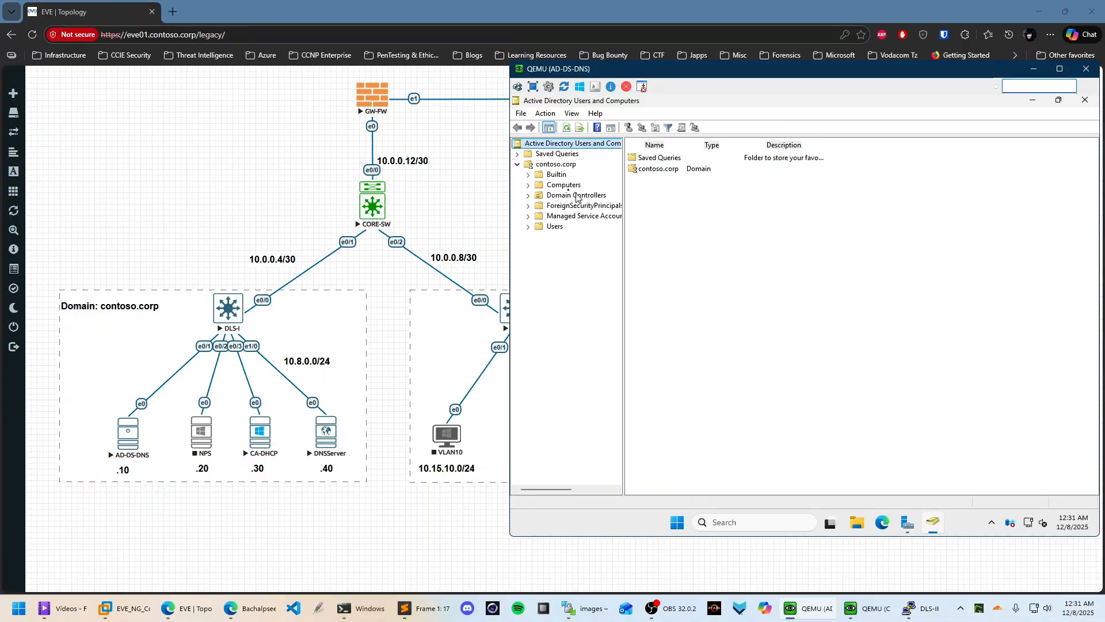
Add organizational units FINANCE and ENGINEERING under contoso.corp
{"action": "right_click", "coordinate": [554, 165]}
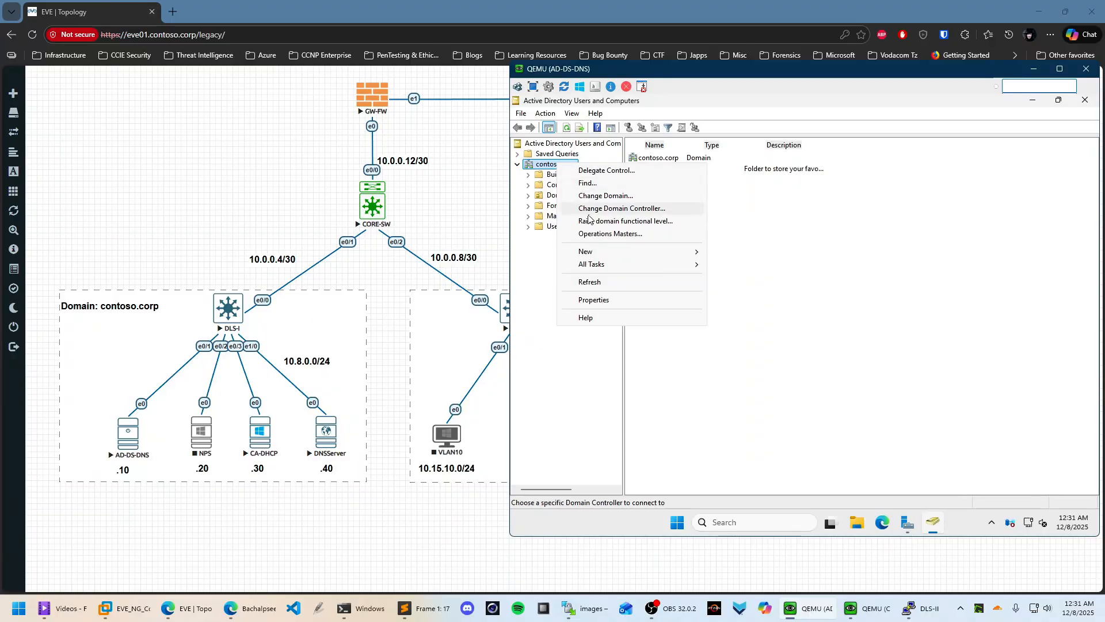
{"action": "mouse_move", "coordinate": [604, 253]}
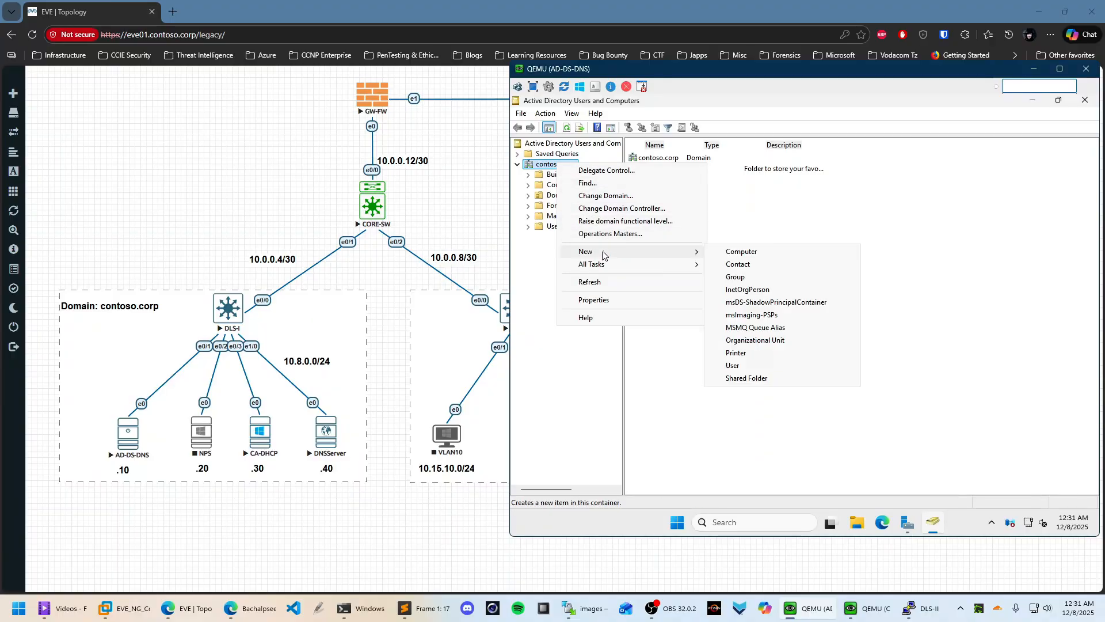
{"action": "left_click", "coordinate": [772, 341]}
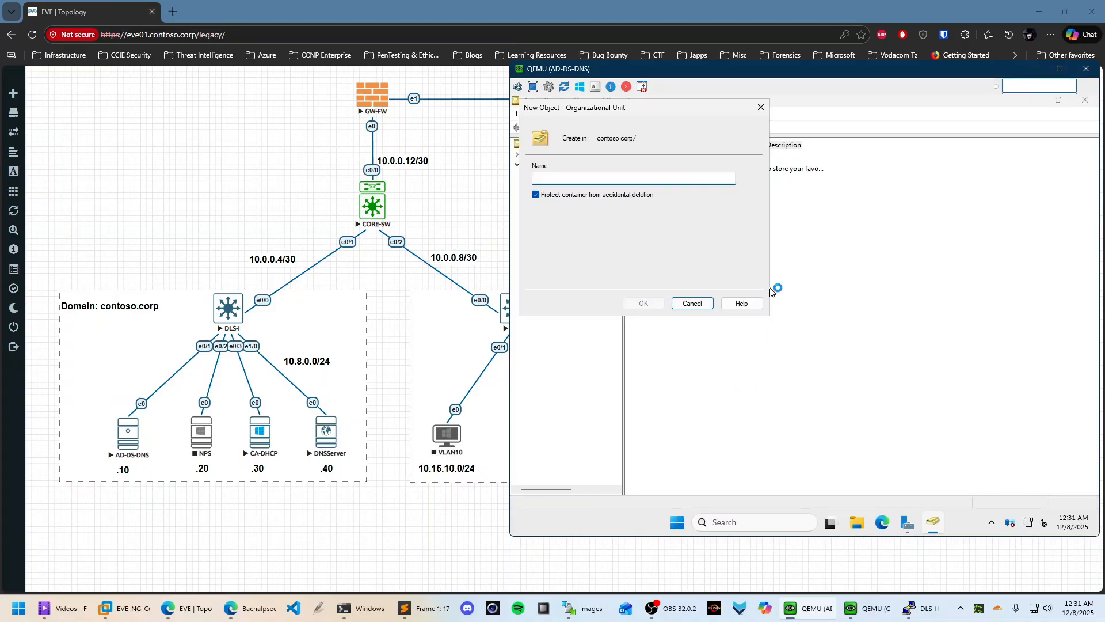
{"action": "type", "text": "FINANCE"}
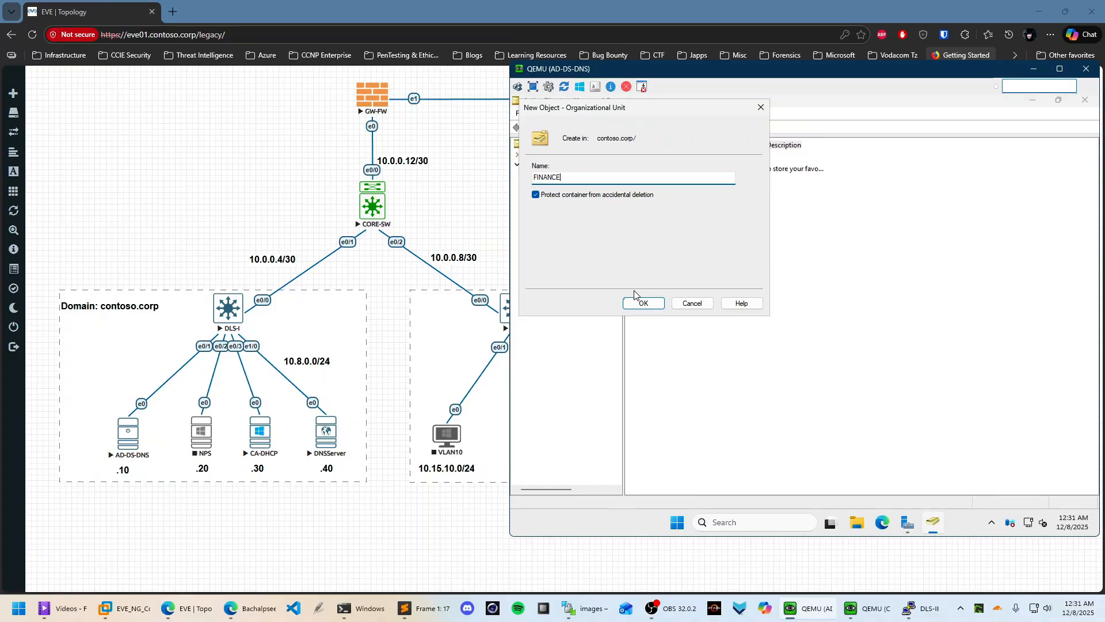
{"action": "left_click", "coordinate": [655, 303]}
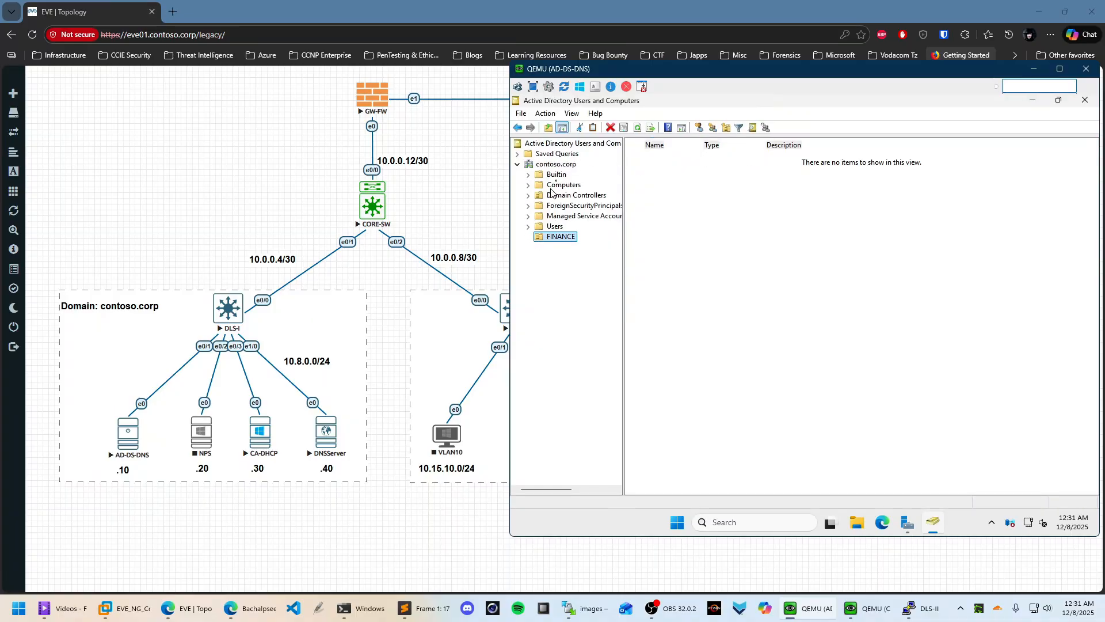
{"action": "right_click", "coordinate": [563, 167]}
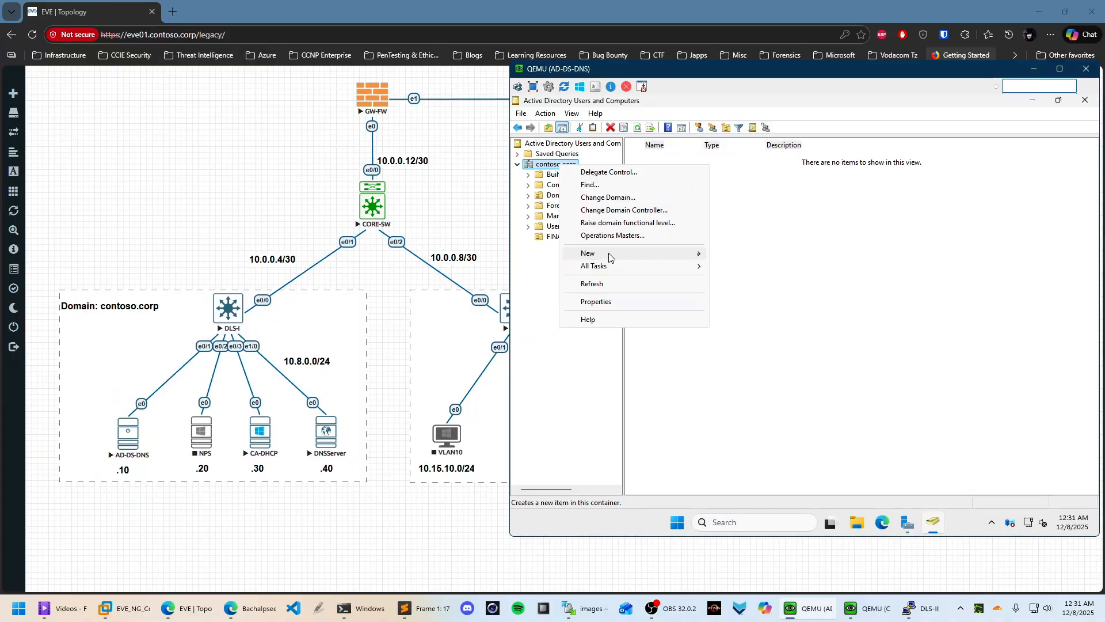
{"action": "mouse_move", "coordinate": [692, 256]}
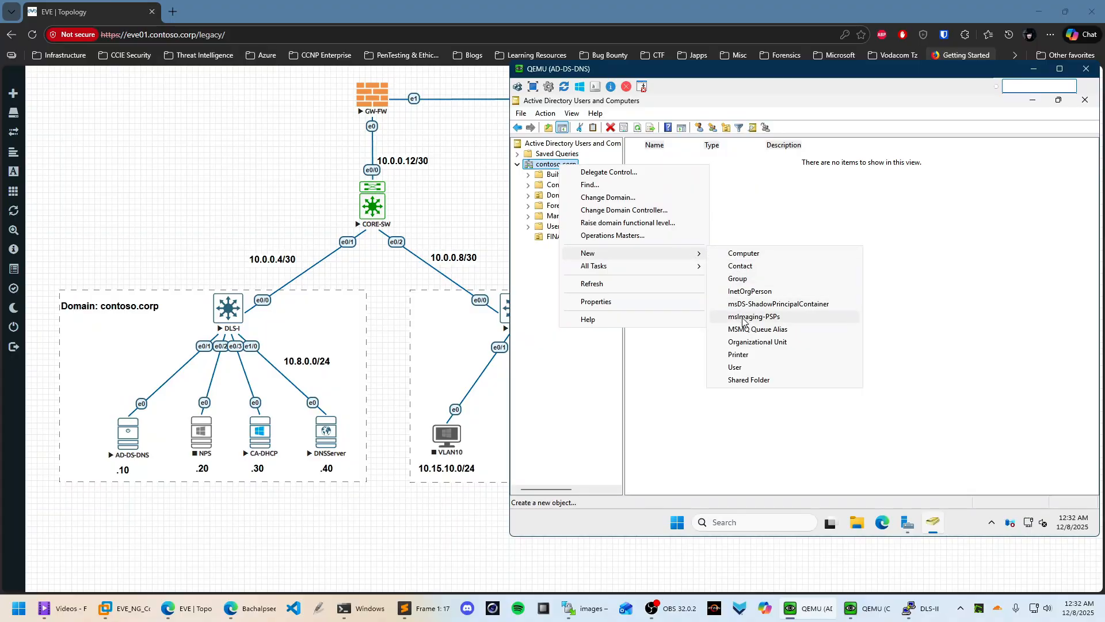
{"action": "left_click", "coordinate": [773, 343]}
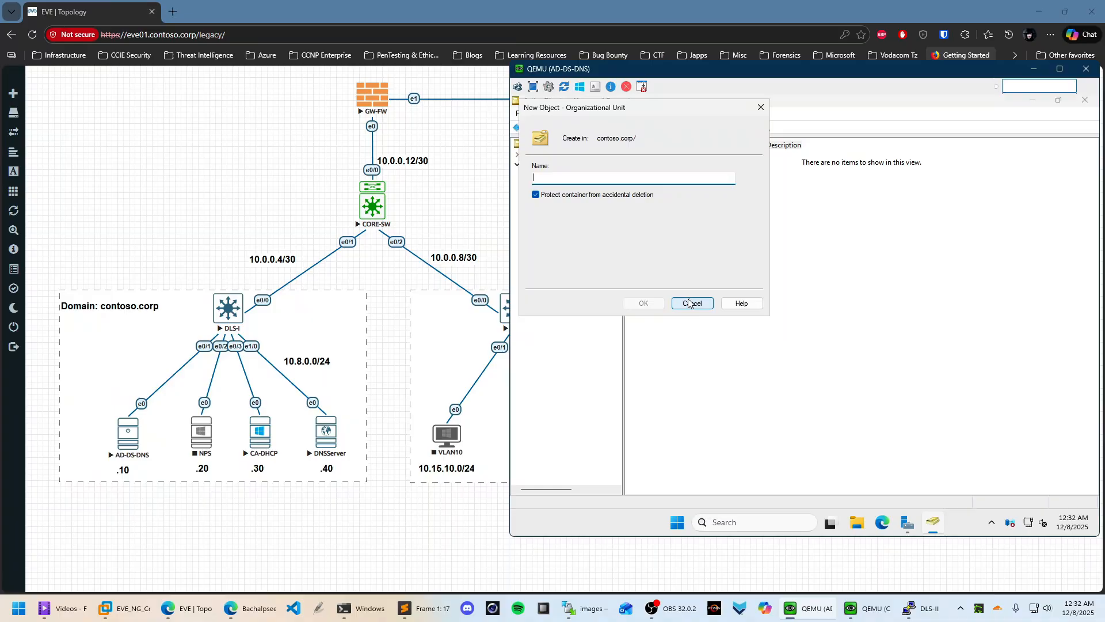
{"action": "type", "text": "E"}
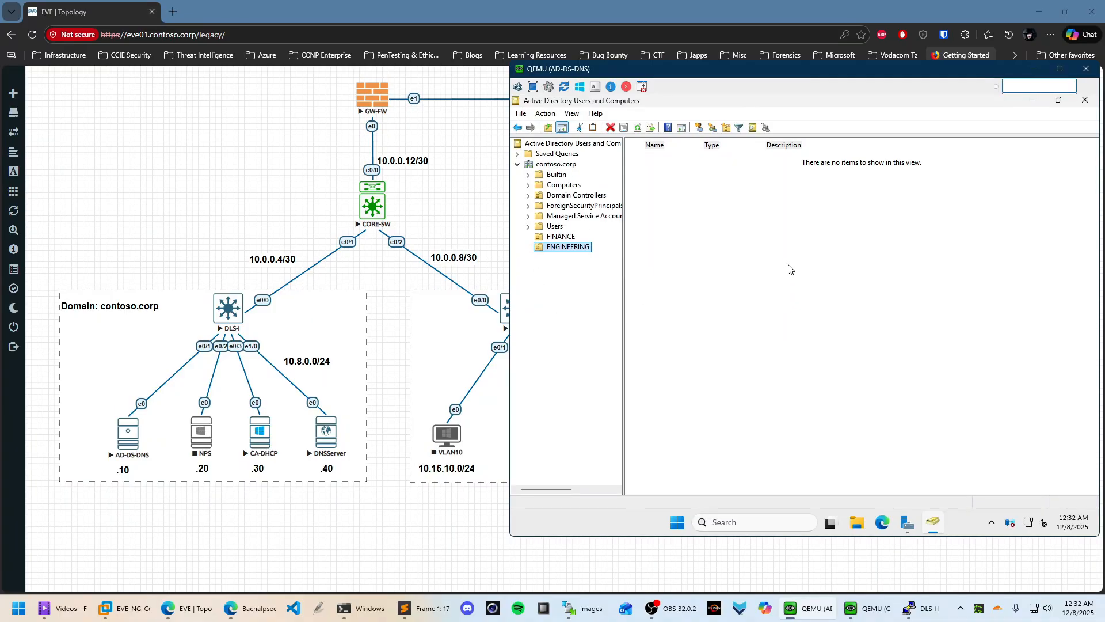
{"action": "left_click", "coordinate": [563, 237]}
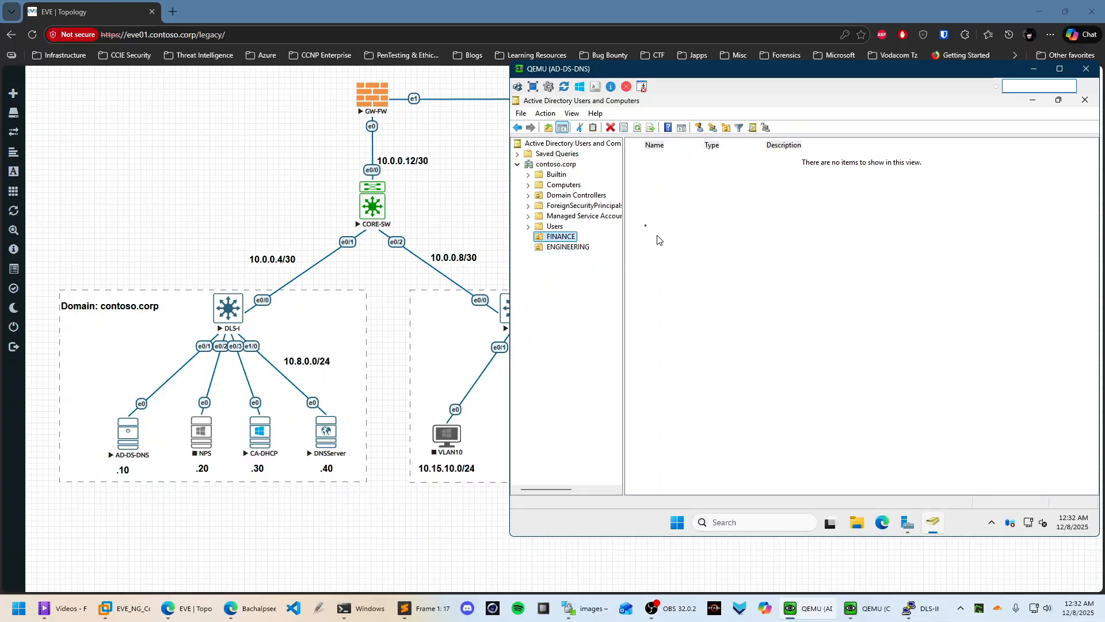
{"action": "right_click", "coordinate": [563, 238]}
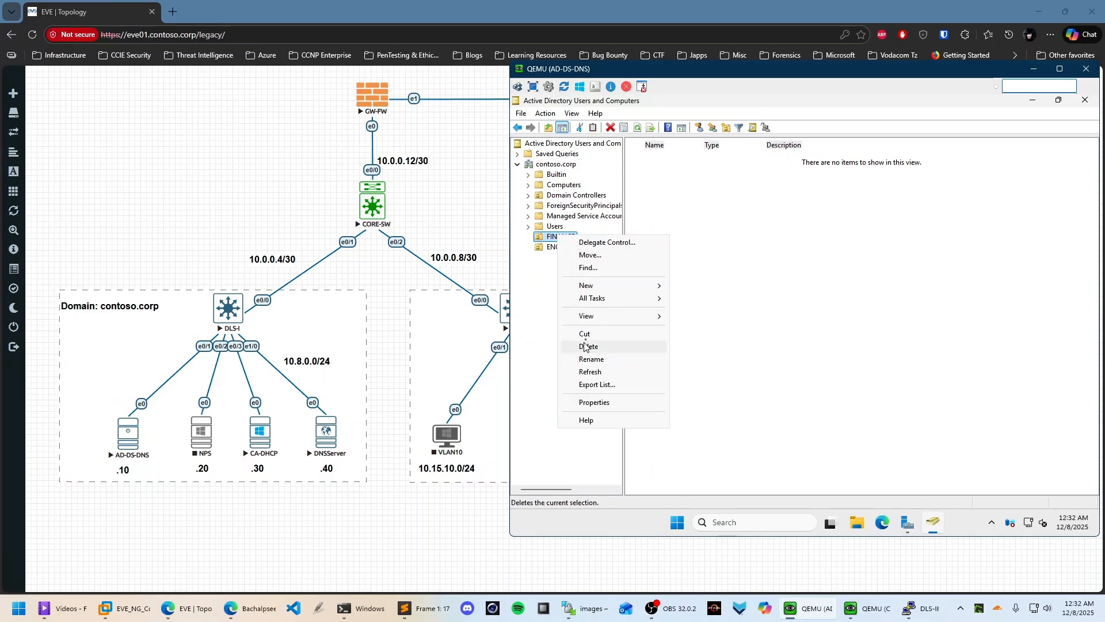
{"action": "mouse_move", "coordinate": [593, 286]}
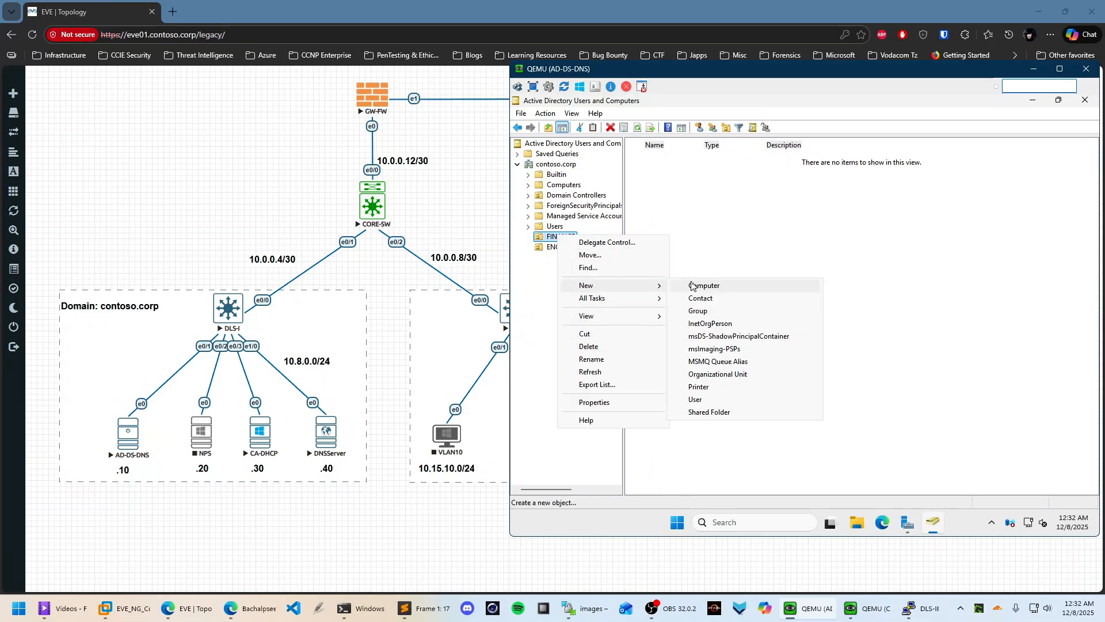
{"action": "left_click", "coordinate": [704, 399]}
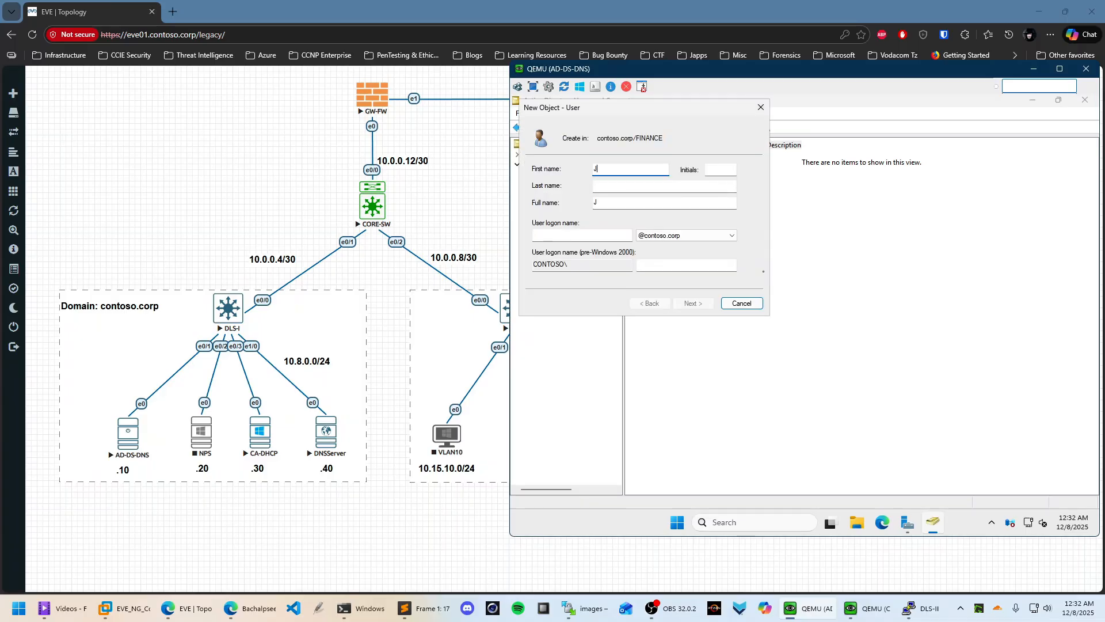
{"action": "key", "text": "Tab"}
{"action": "key", "text": "Tab"}
{"action": "type", "text": "Doe"}
{"action": "key", "text": "Tab"}
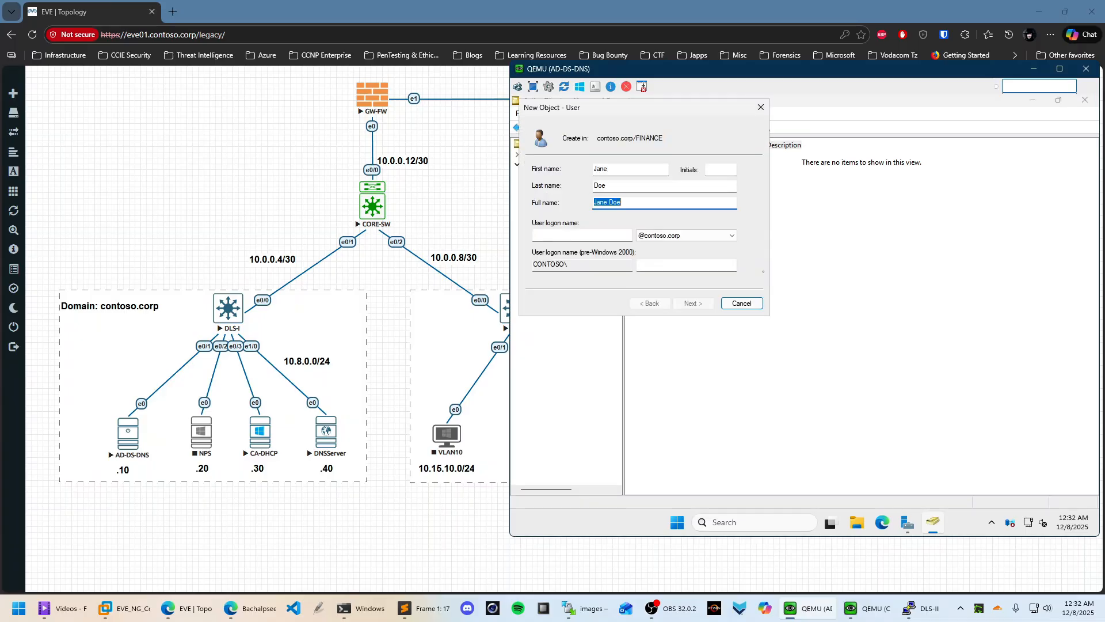
{"action": "key", "text": "Tab"}
{"action": "type", "text": "jane."}
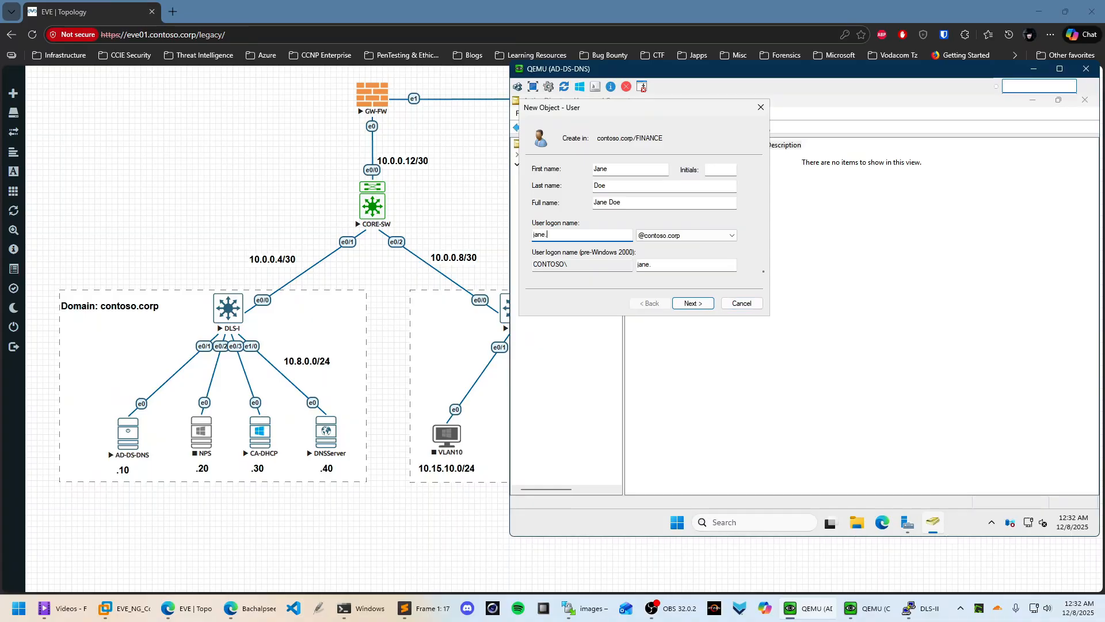
{"action": "type", "text": "doe"}
{"action": "left_click", "coordinate": [714, 236]}
{"action": "left_click", "coordinate": [714, 239]}
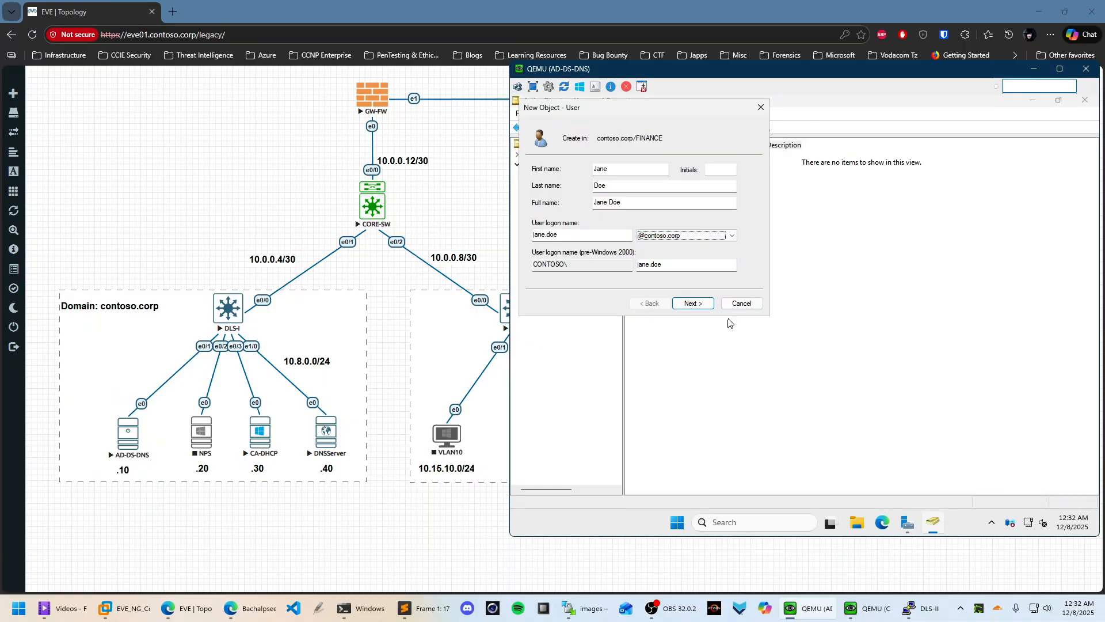
Give the user a password without forced change at next logon and finish creating the account
{"action": "left_click", "coordinate": [684, 303]}
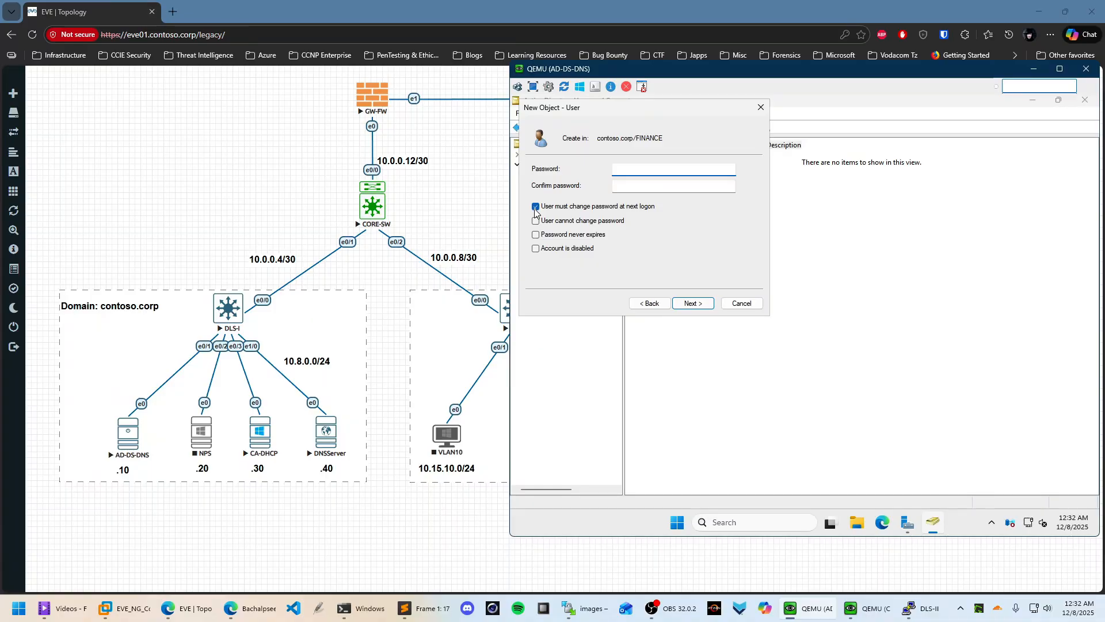
{"action": "left_click", "coordinate": [535, 207]}
{"action": "left_click", "coordinate": [644, 170]}
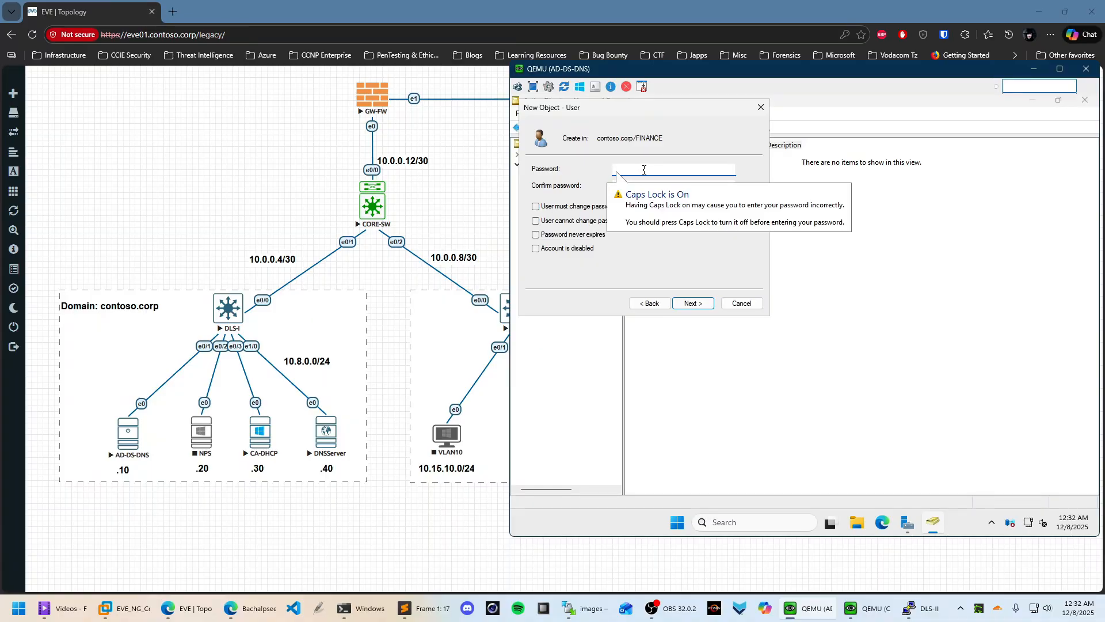
{"action": "type", "text": "P"}
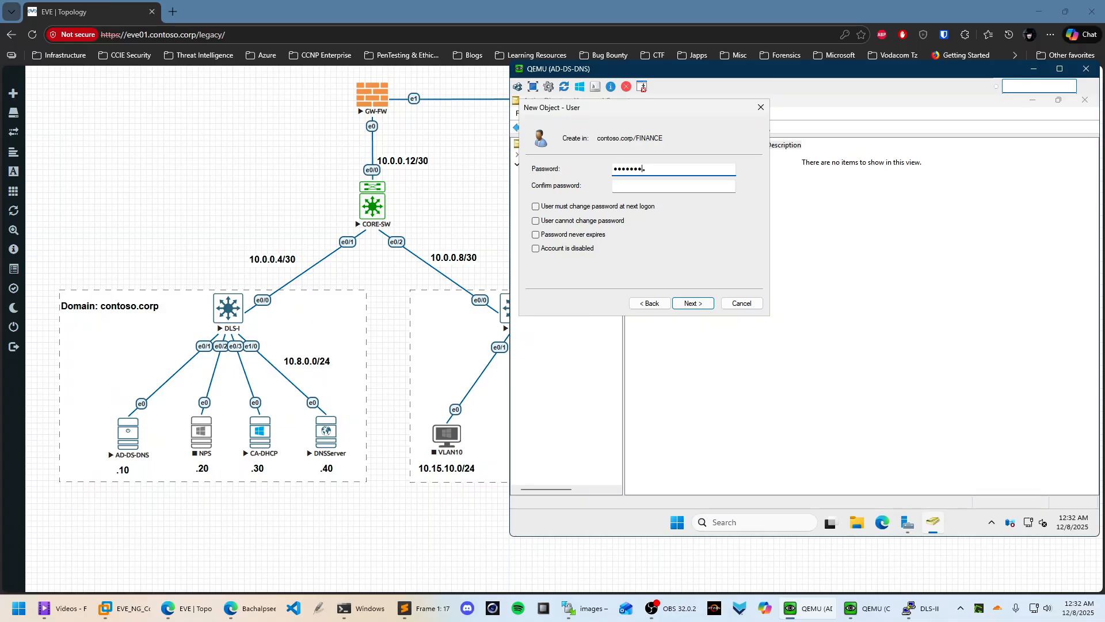
{"action": "key", "text": "Tab"}
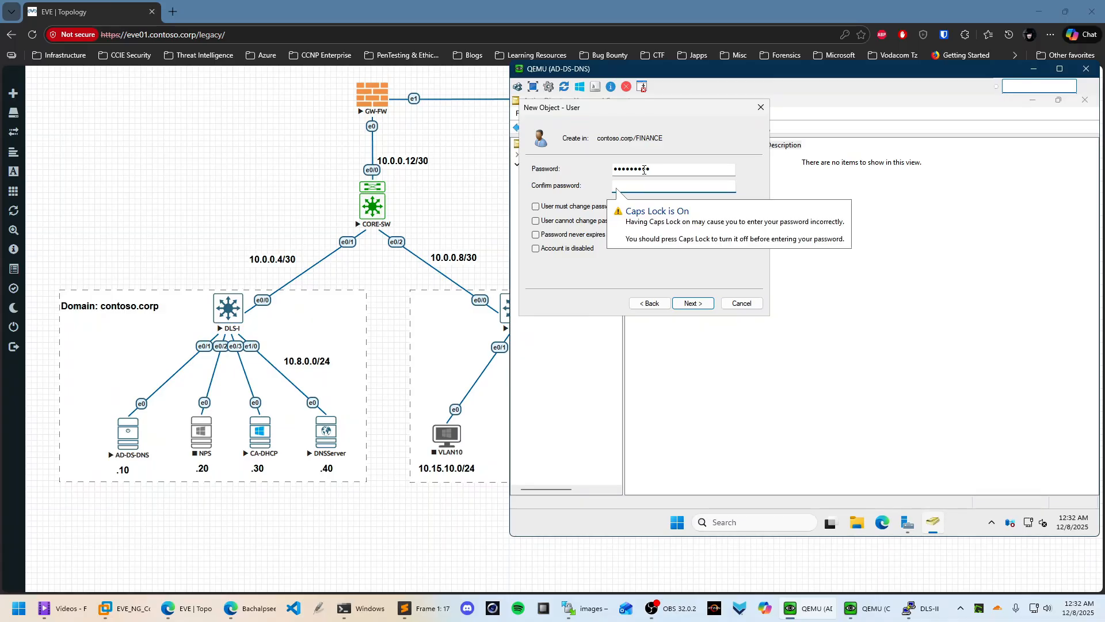
{"action": "type", "text": "P"}
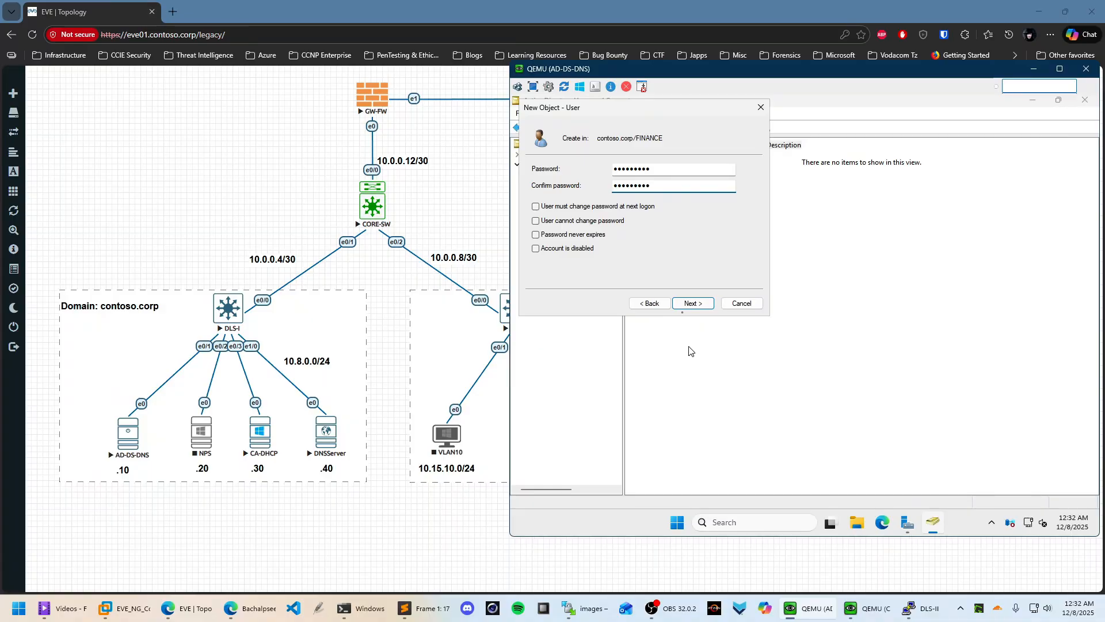
{"action": "left_click", "coordinate": [695, 303]}
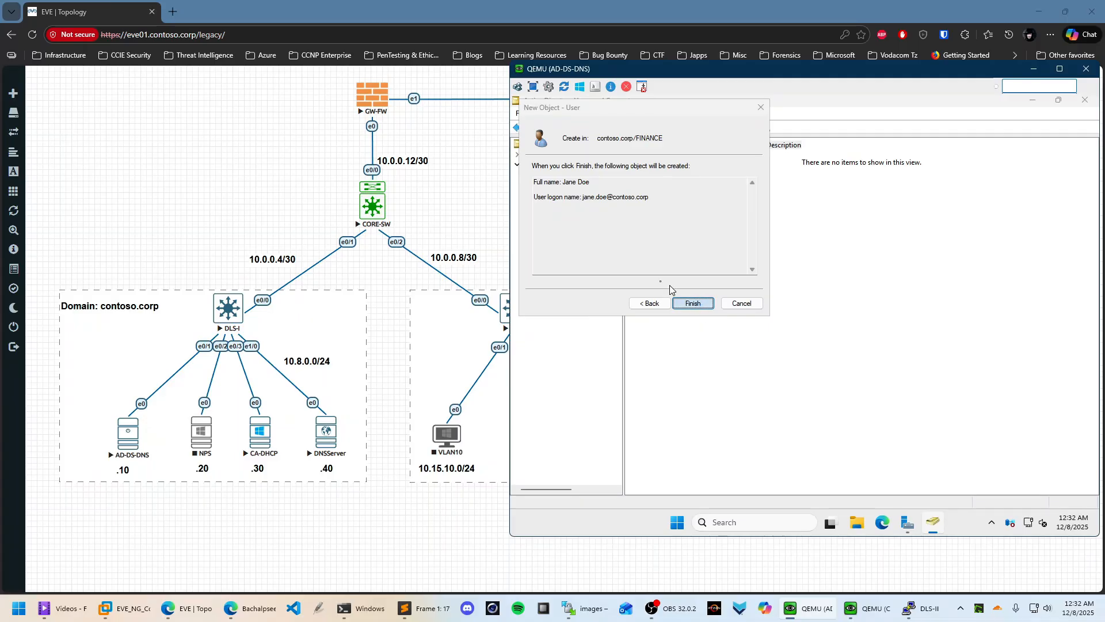
{"action": "left_click", "coordinate": [693, 304]}
{"action": "left_click", "coordinate": [570, 246]}
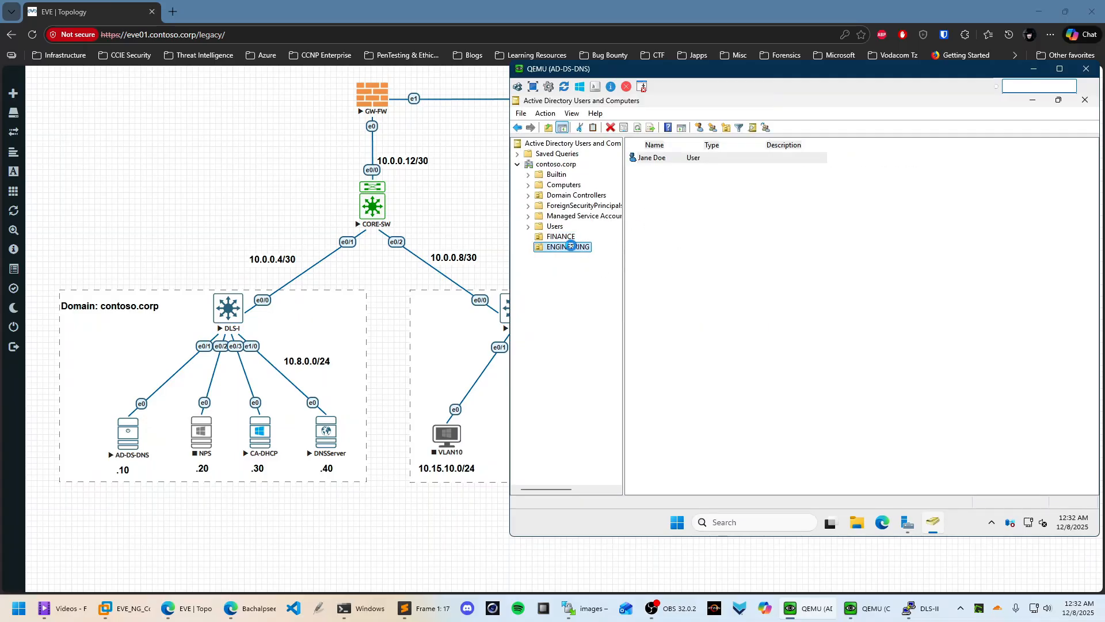
Start a new user in the ENGINEERING unit and fill in its names and logon name
{"action": "right_click", "coordinate": [571, 246]}
{"action": "mouse_move", "coordinate": [600, 300]}
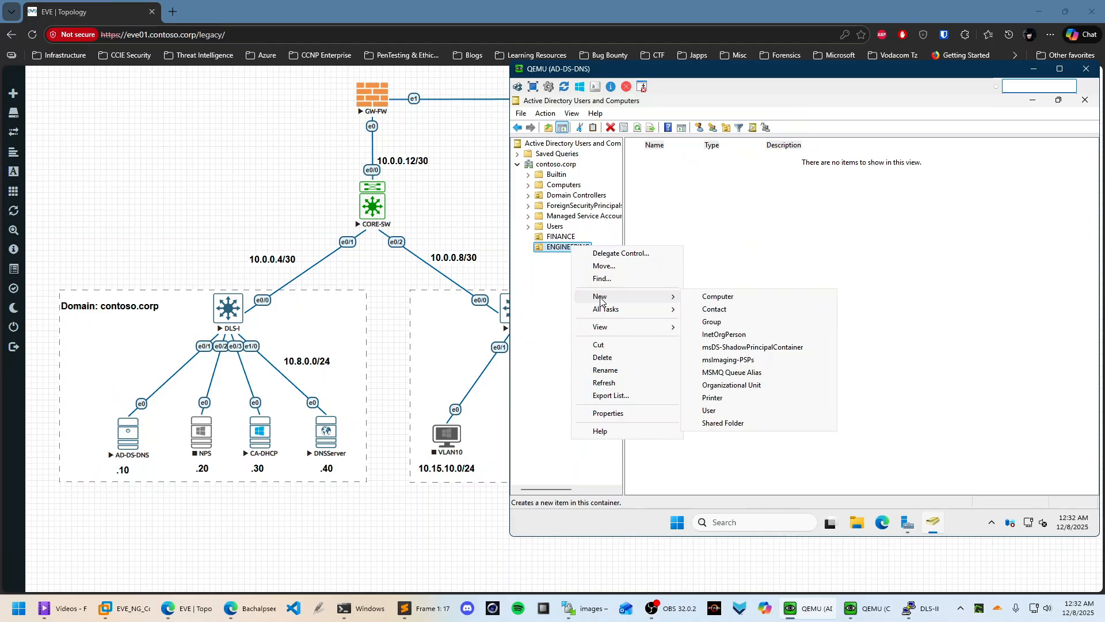
{"action": "left_click", "coordinate": [709, 411]}
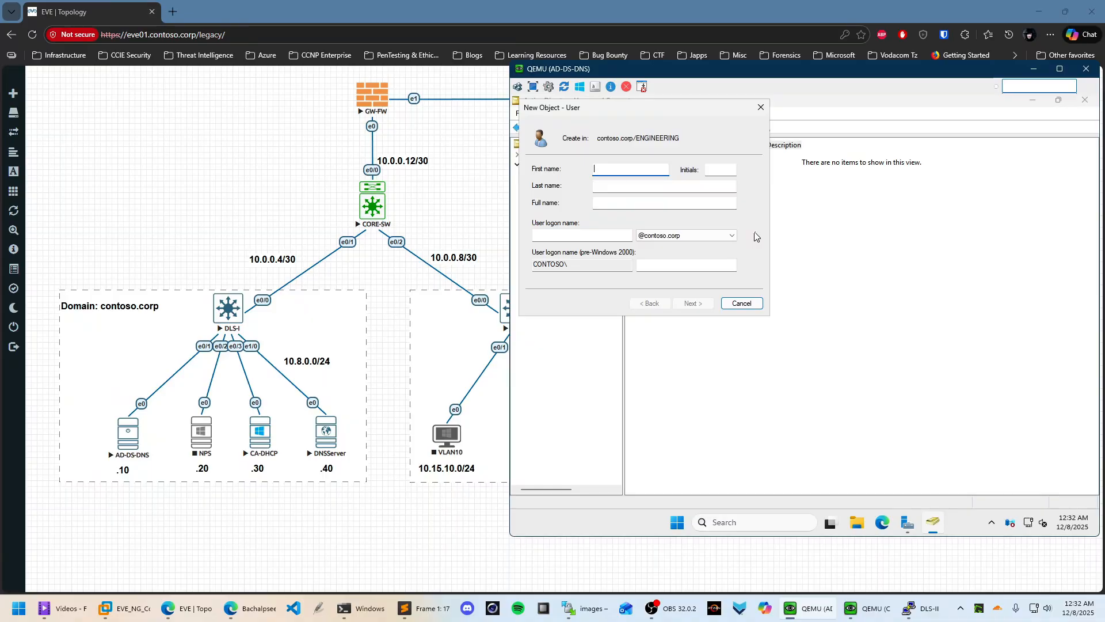
{"action": "key", "text": "Tab"}
{"action": "key", "text": "Tab"}
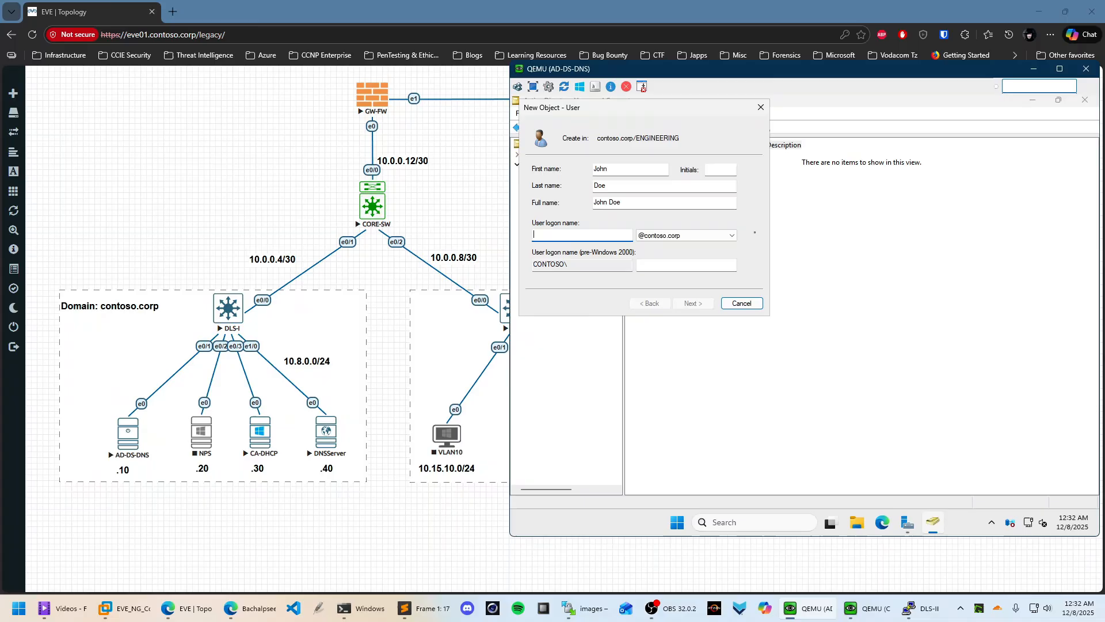
{"action": "type", "text": "john.doe"}
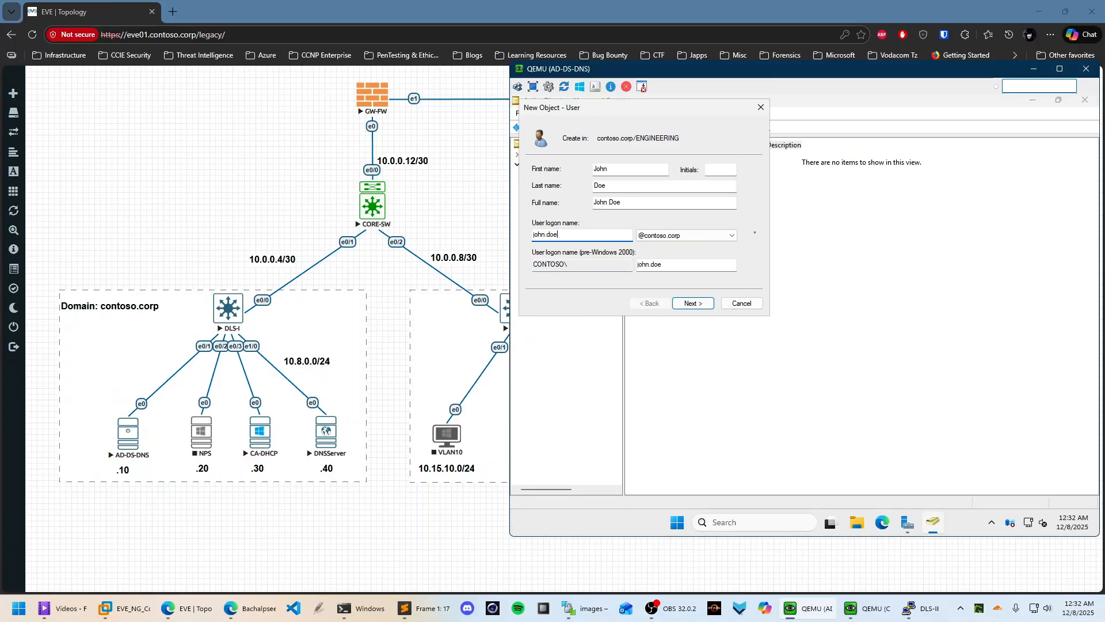
{"action": "left_click", "coordinate": [701, 304]}
Turn off the forced password change at next logon and enter and confirm the password
{"action": "left_click", "coordinate": [567, 206]}
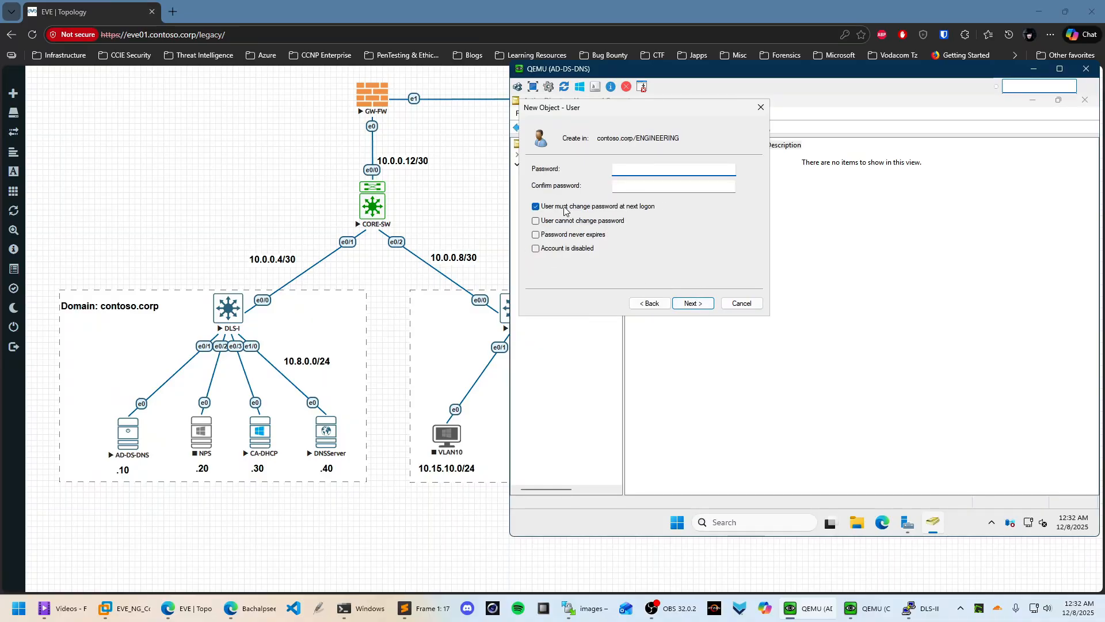
{"action": "left_click", "coordinate": [641, 168]}
{"action": "type", "text": "•••••••••"}
{"action": "key", "text": "Tab"}
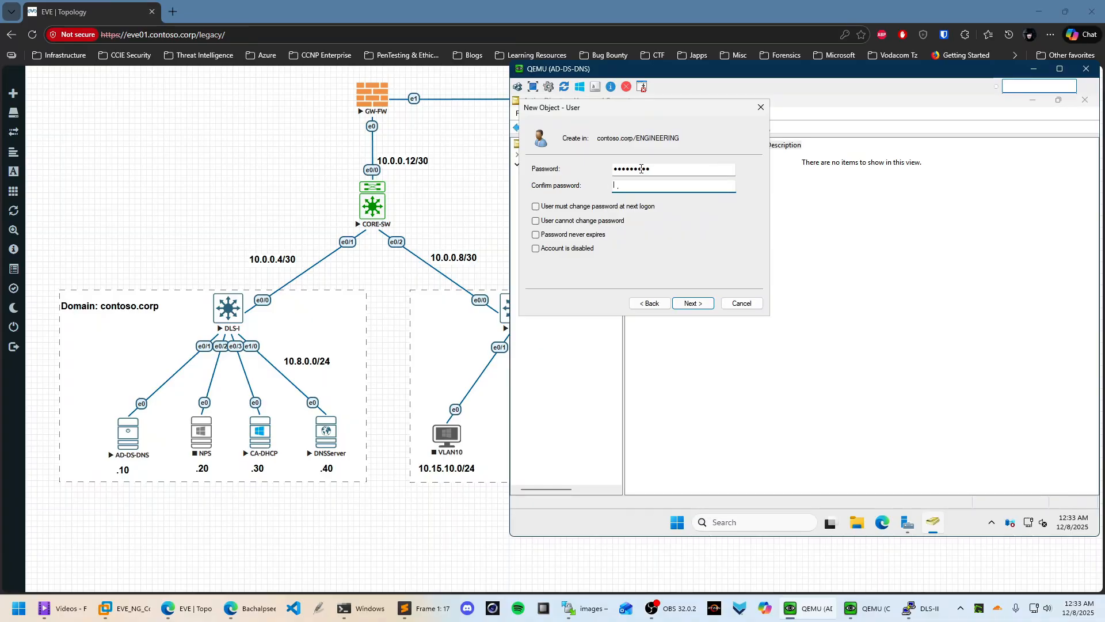
{"action": "type", "text": "•••••••••"}
{"action": "left_click", "coordinate": [690, 303]}
Finish creating the ENGINEERING user, then open DNS Manager for GDC01 from Server Manager, maximized
{"action": "left_click", "coordinate": [696, 303]}
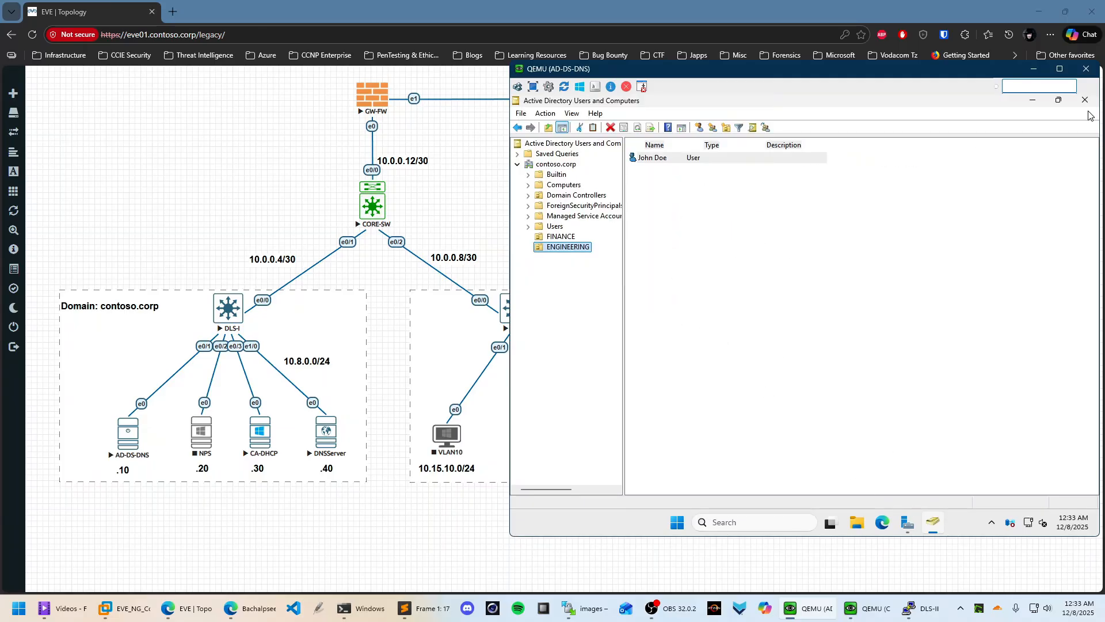
{"action": "left_click", "coordinate": [1032, 101]}
{"action": "left_click", "coordinate": [541, 224]}
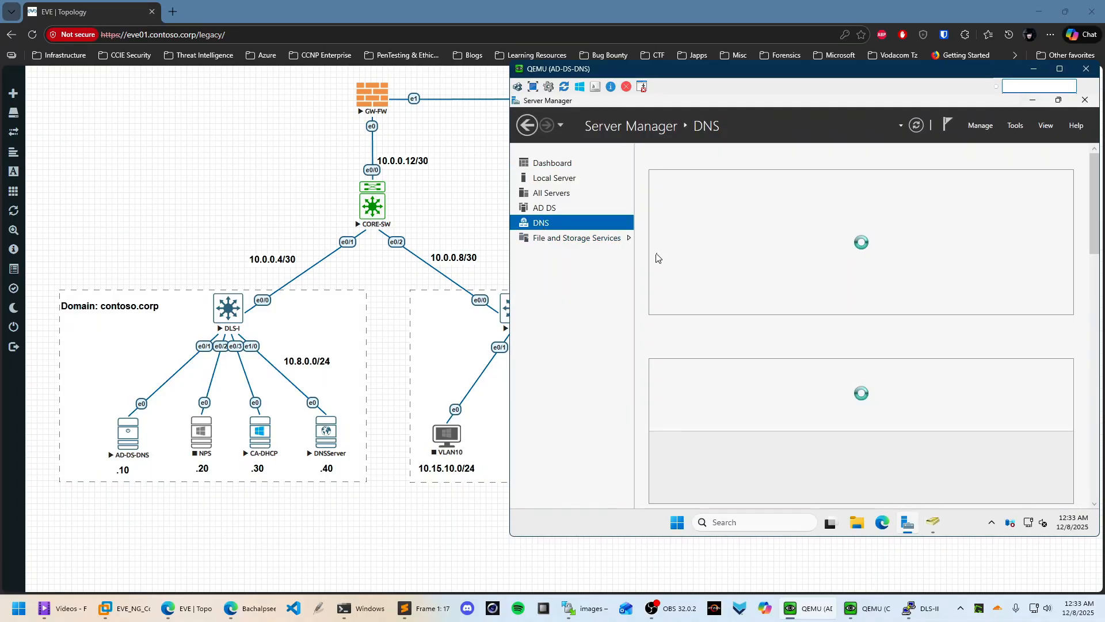
{"action": "right_click", "coordinate": [715, 232]}
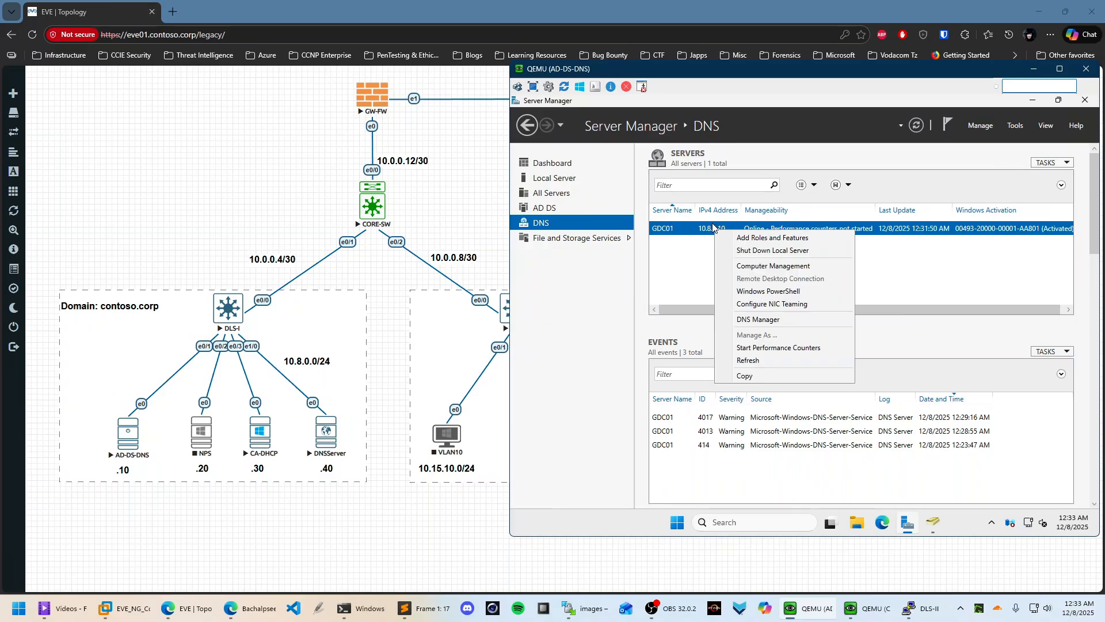
{"action": "left_click", "coordinate": [755, 320]}
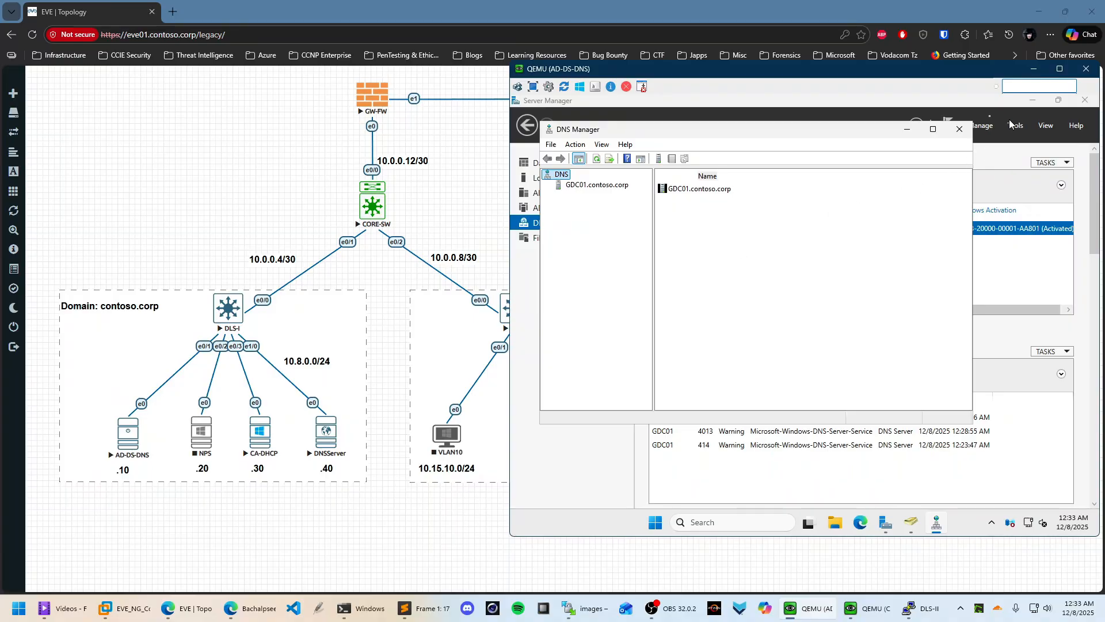
{"action": "left_click", "coordinate": [933, 129]}
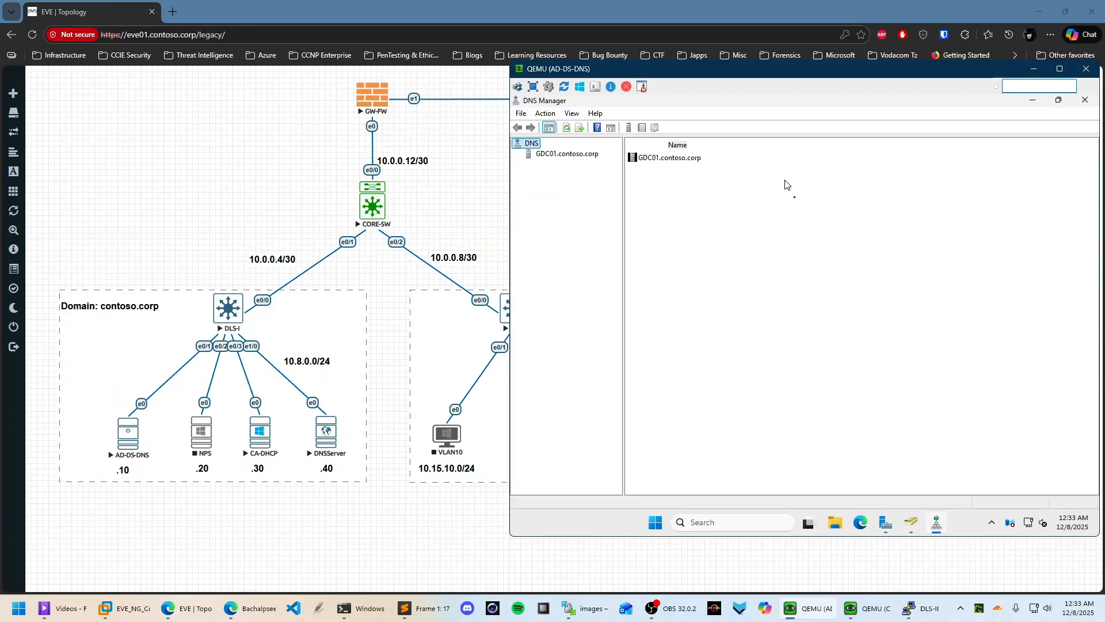
Launch the New Zone wizard on GDC01's Reverse Lookup Zones folder
{"action": "left_click", "coordinate": [553, 156]}
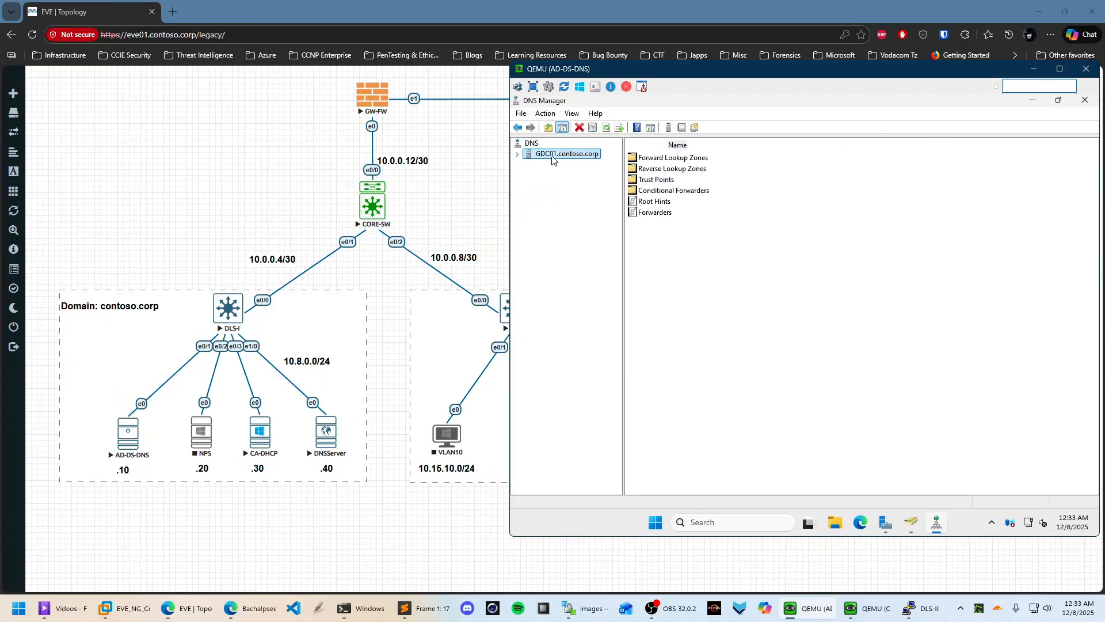
{"action": "double_click", "coordinate": [672, 169]}
{"action": "right_click", "coordinate": [595, 175]}
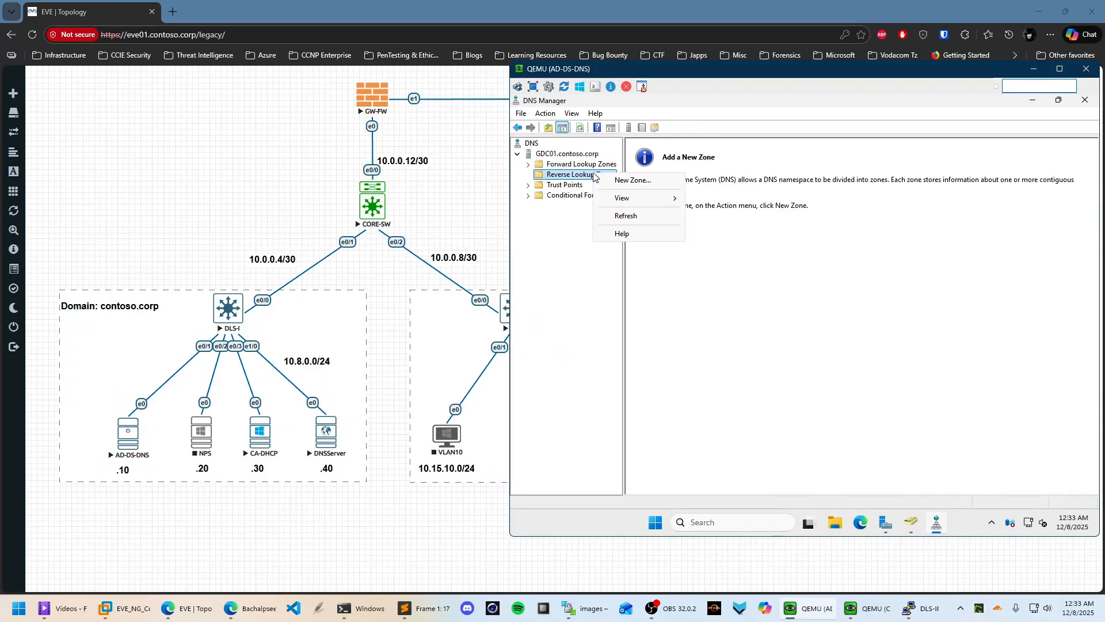
{"action": "left_click", "coordinate": [625, 179]}
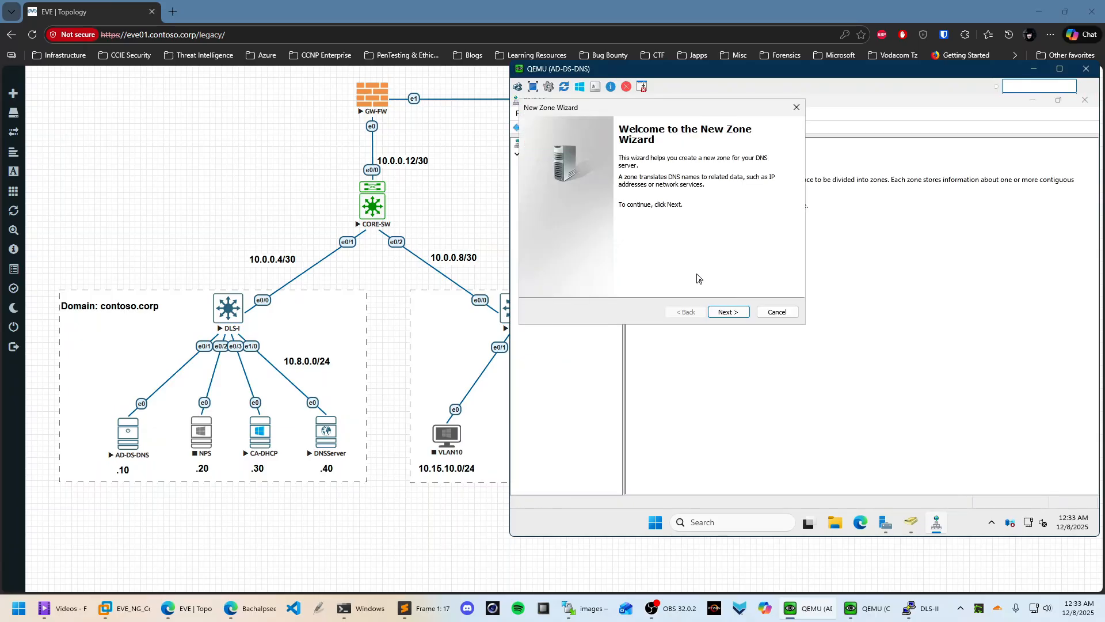
Create an AD-integrated IPv4 reverse zone for network 10.8.0 allowing nonsecure and secure dynamic updates
{"action": "left_click", "coordinate": [728, 312]}
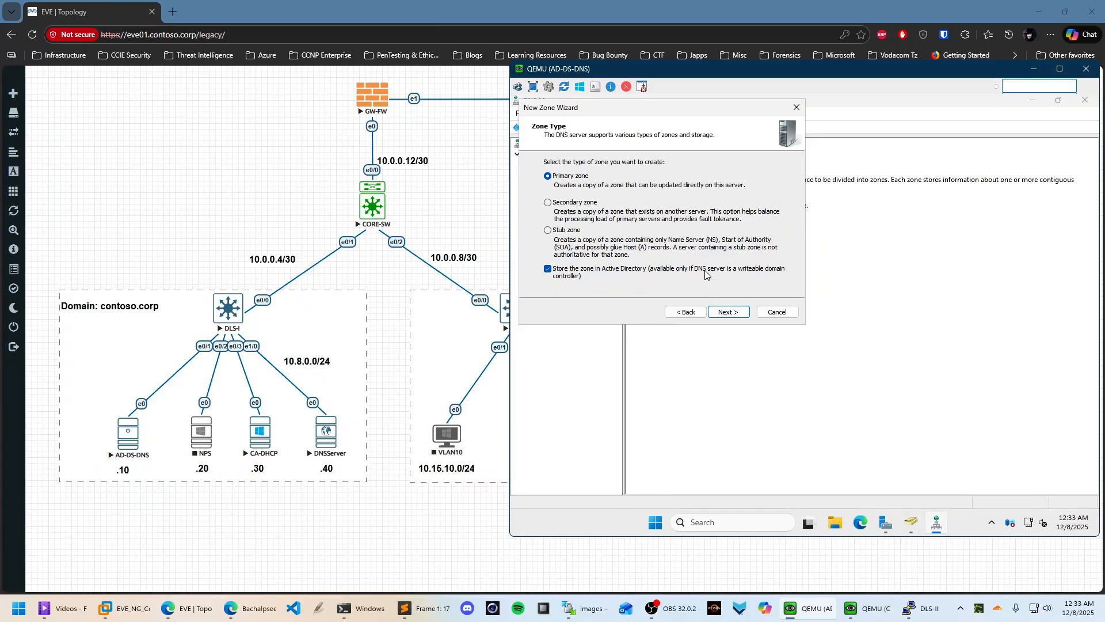
{"action": "left_click", "coordinate": [743, 316]}
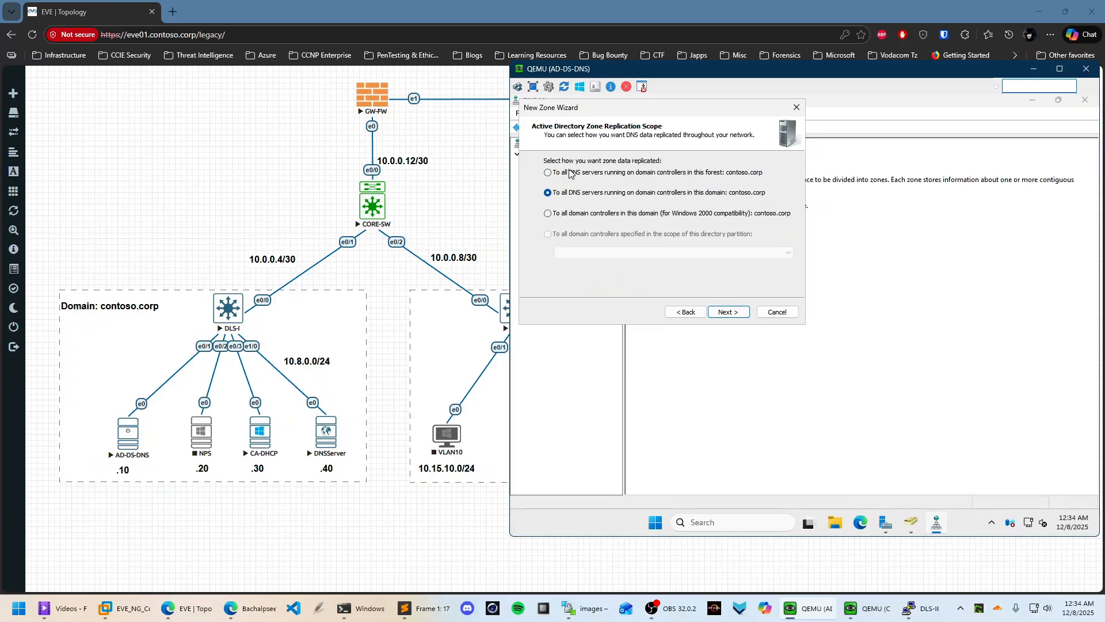
{"action": "left_click", "coordinate": [735, 316]}
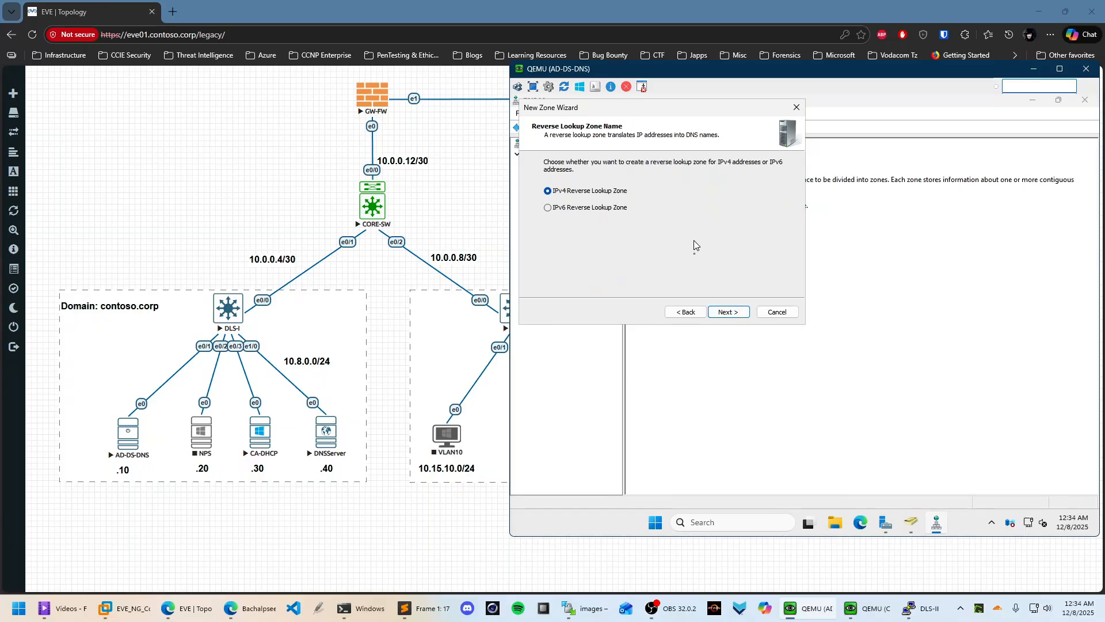
{"action": "left_click", "coordinate": [730, 313]}
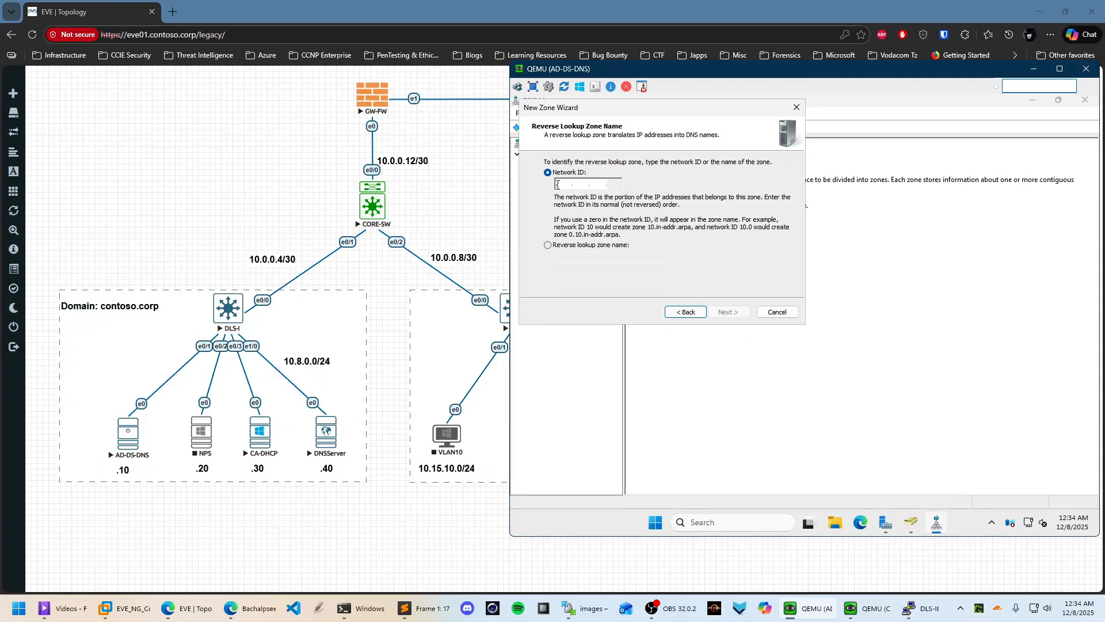
{"action": "type", "text": "10.8.0"}
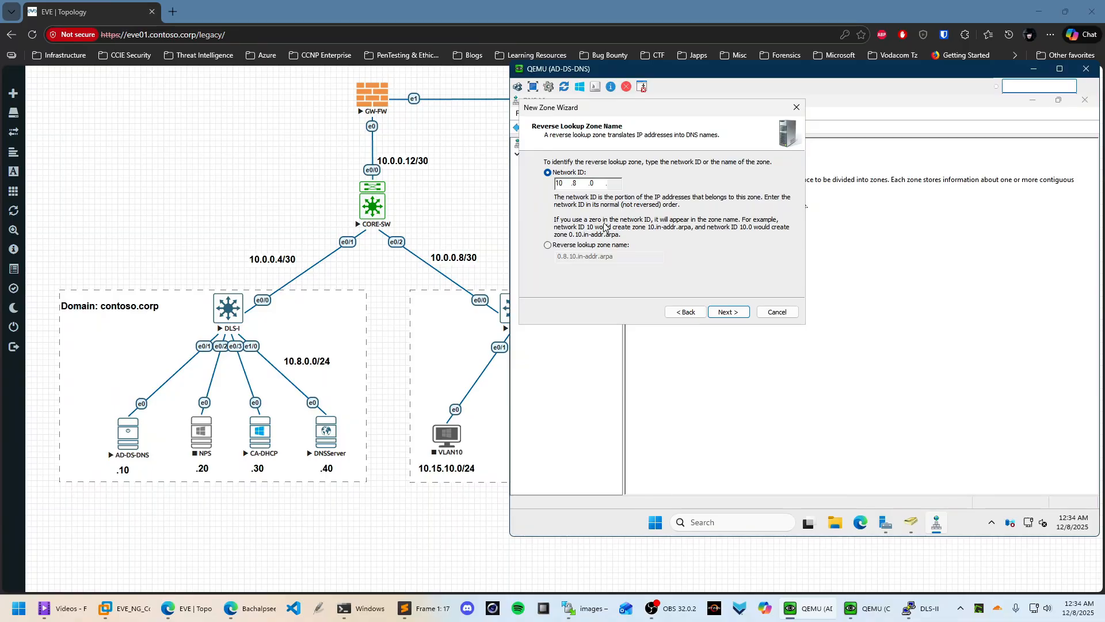
{"action": "left_click", "coordinate": [730, 314]}
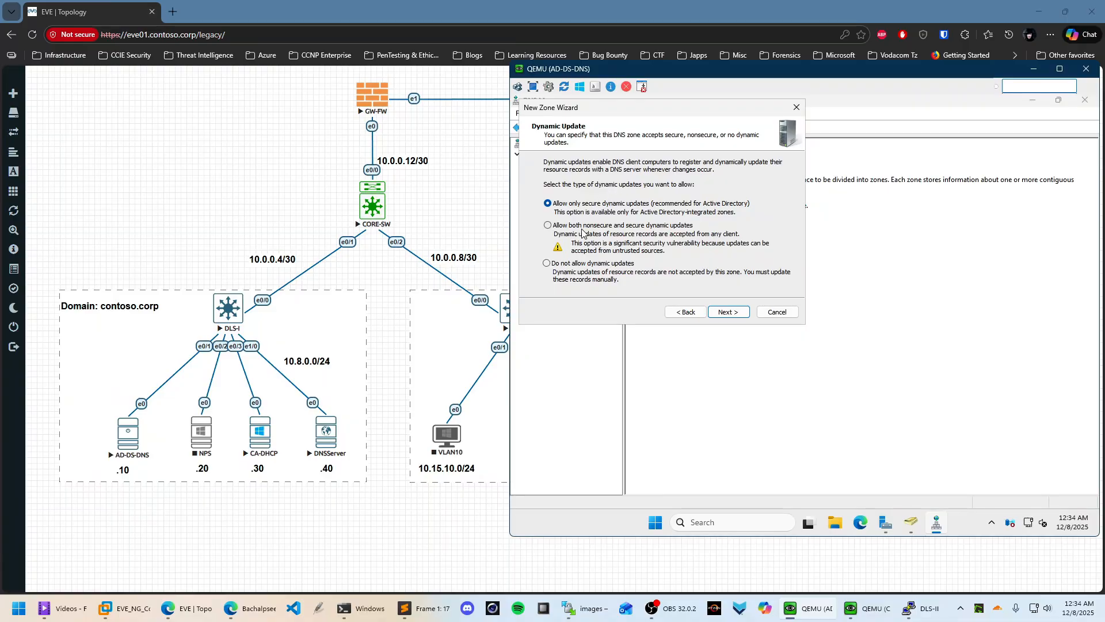
{"action": "left_click", "coordinate": [584, 226]}
{"action": "left_click", "coordinate": [729, 312]}
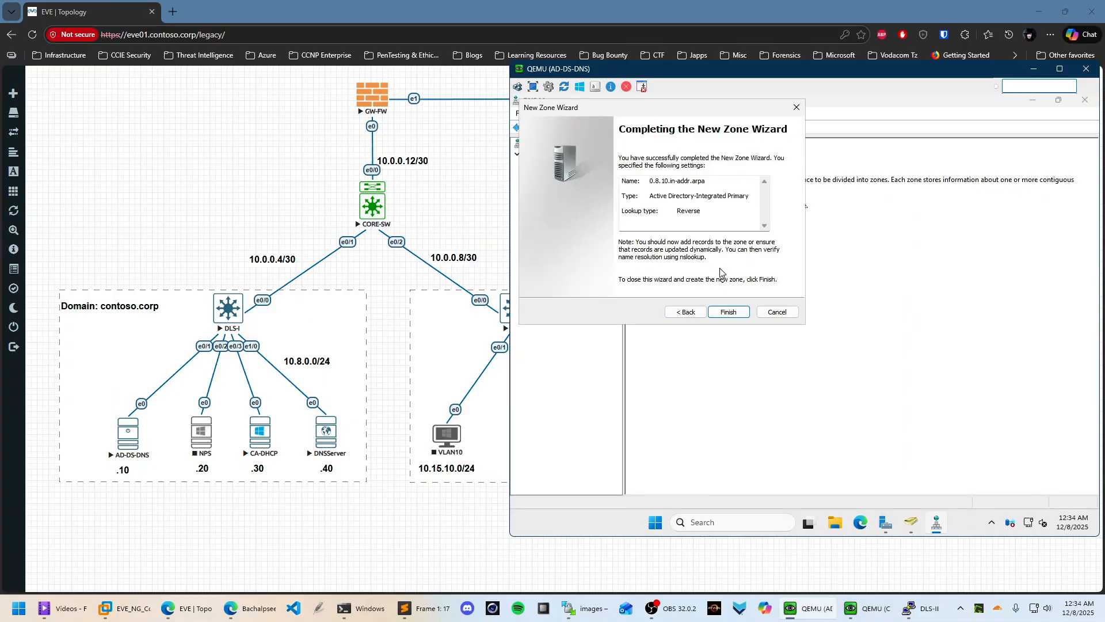
{"action": "left_click", "coordinate": [728, 312]}
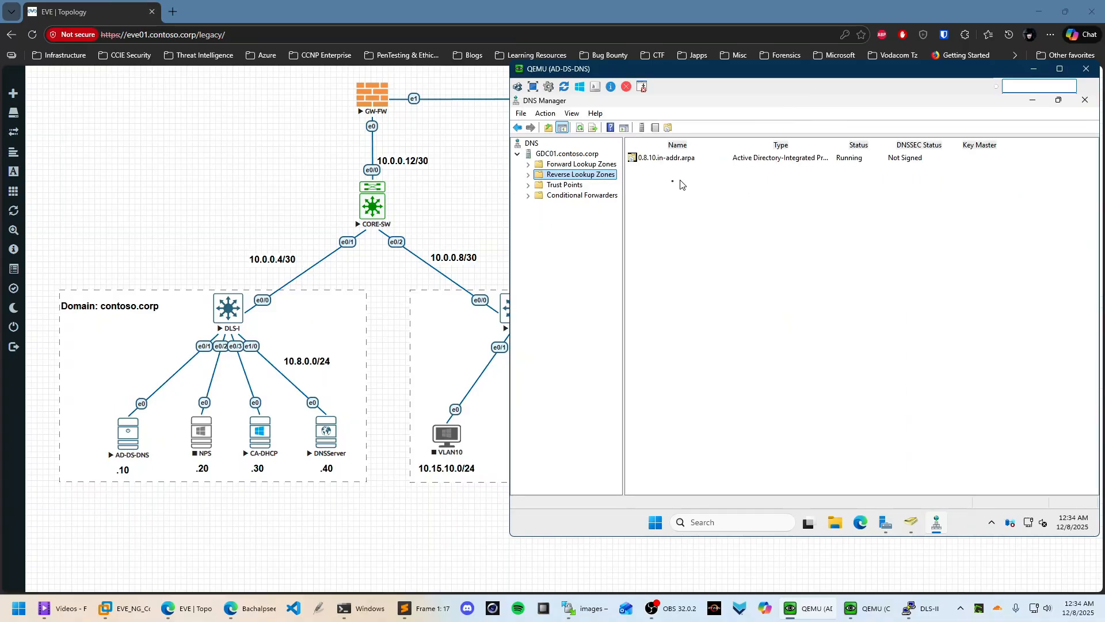
Reload the data of the 0.8.10.in-addr.arpa reverse zone
{"action": "left_click", "coordinate": [529, 176]}
{"action": "left_click", "coordinate": [582, 186]}
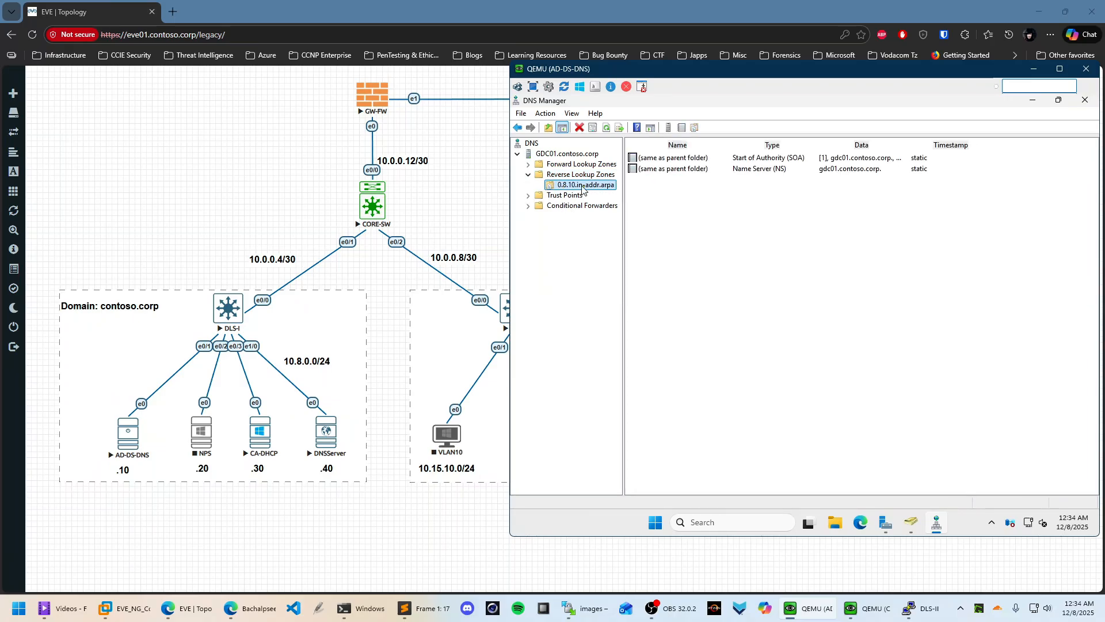
{"action": "right_click", "coordinate": [666, 196]}
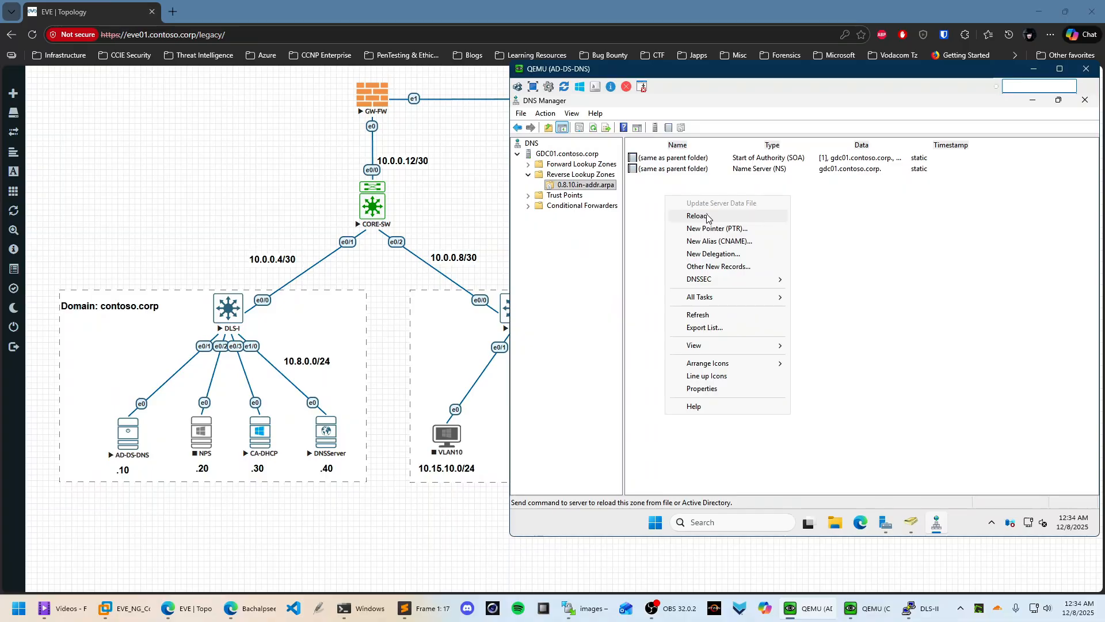
{"action": "left_click", "coordinate": [708, 216]}
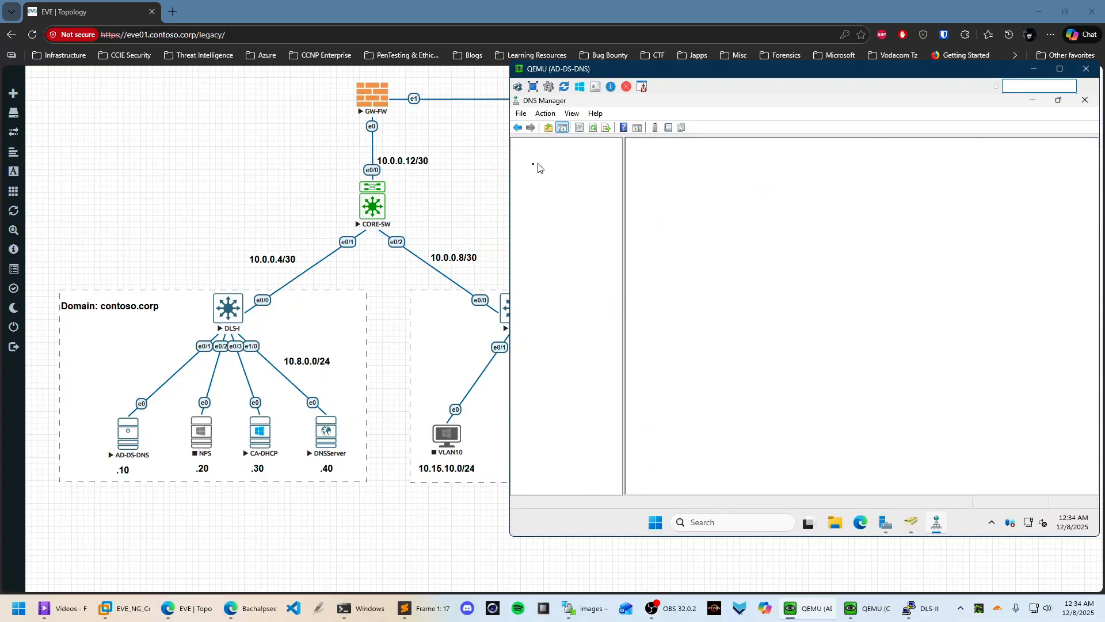
Open the contoso.corp forward lookup zone's records
{"action": "left_click", "coordinate": [538, 166]}
{"action": "double_click", "coordinate": [668, 169]}
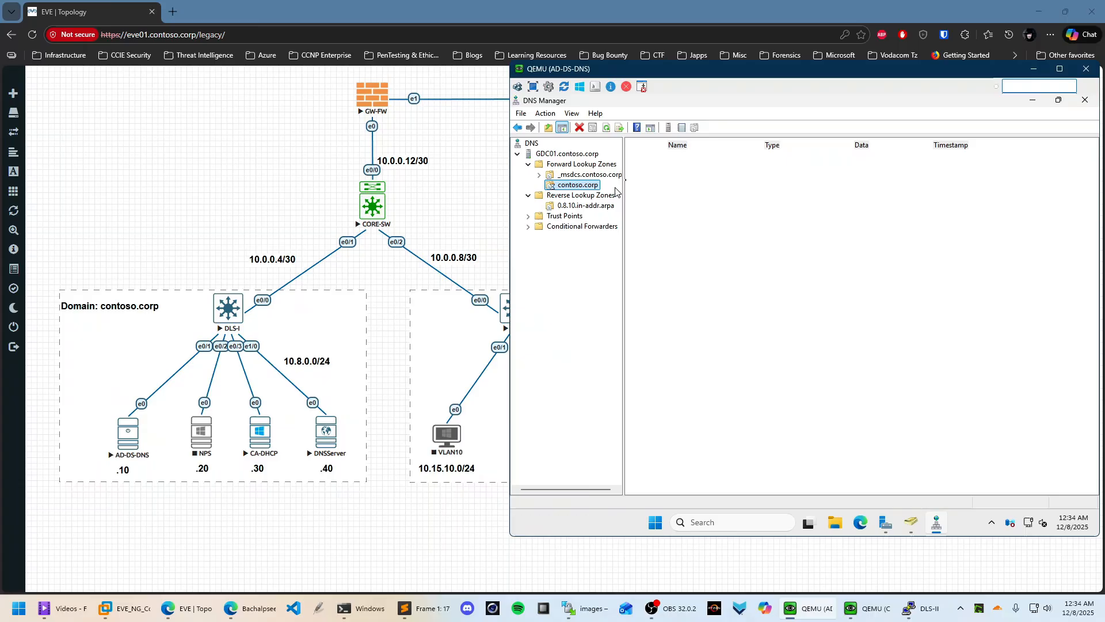
{"action": "right_click", "coordinate": [660, 280]}
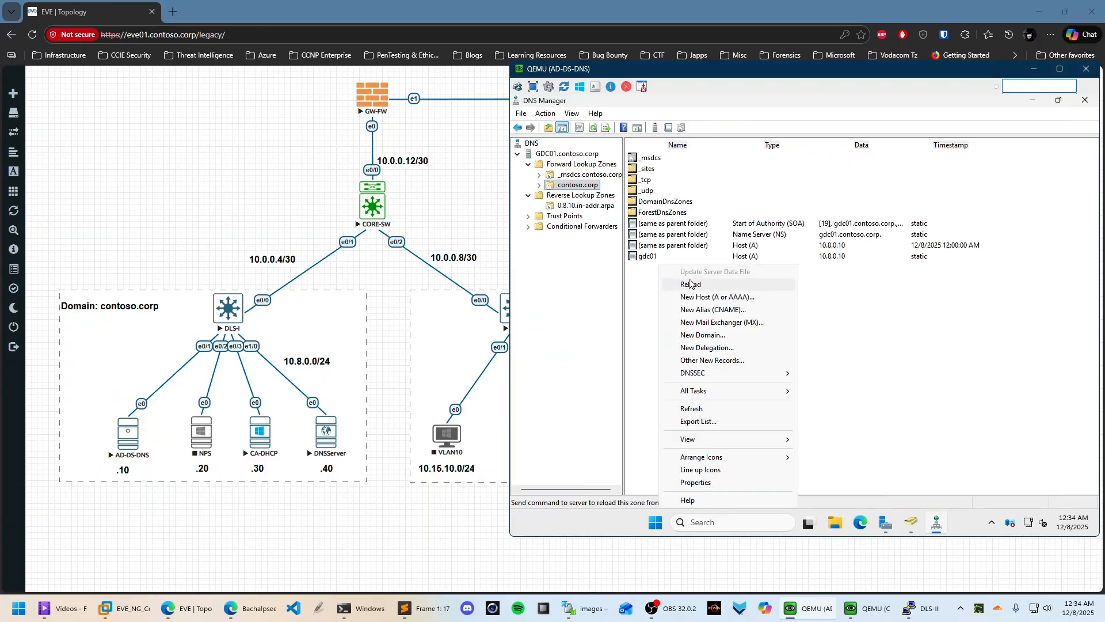
{"action": "left_click", "coordinate": [846, 311]}
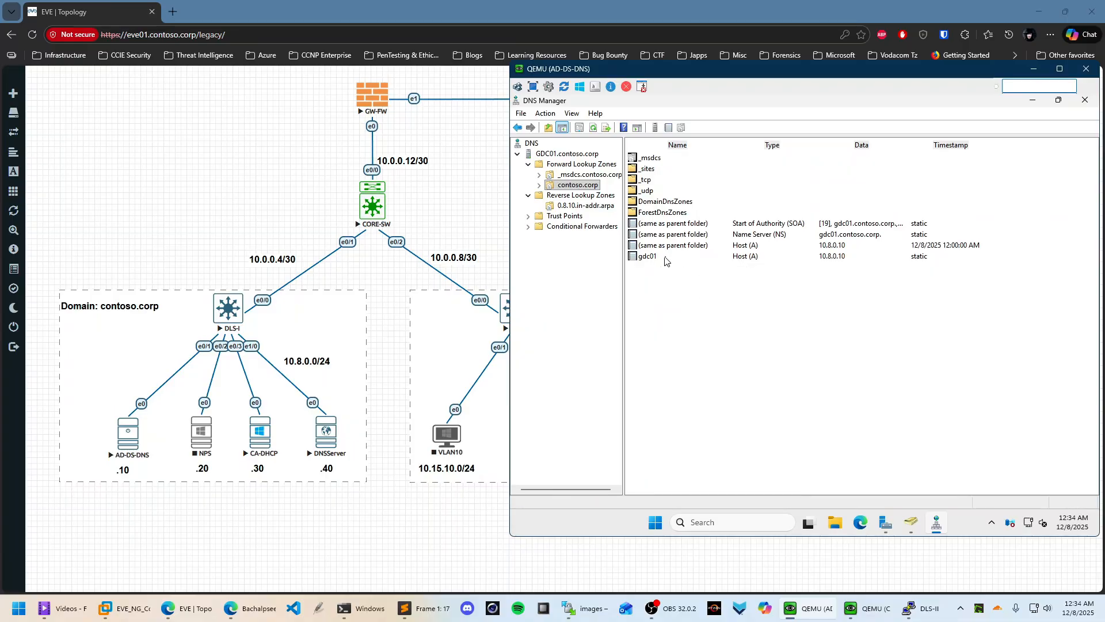
Close and reopen DNS Manager for GDC01, returning to the contoso.corp zone
{"action": "left_click", "coordinate": [1085, 101]}
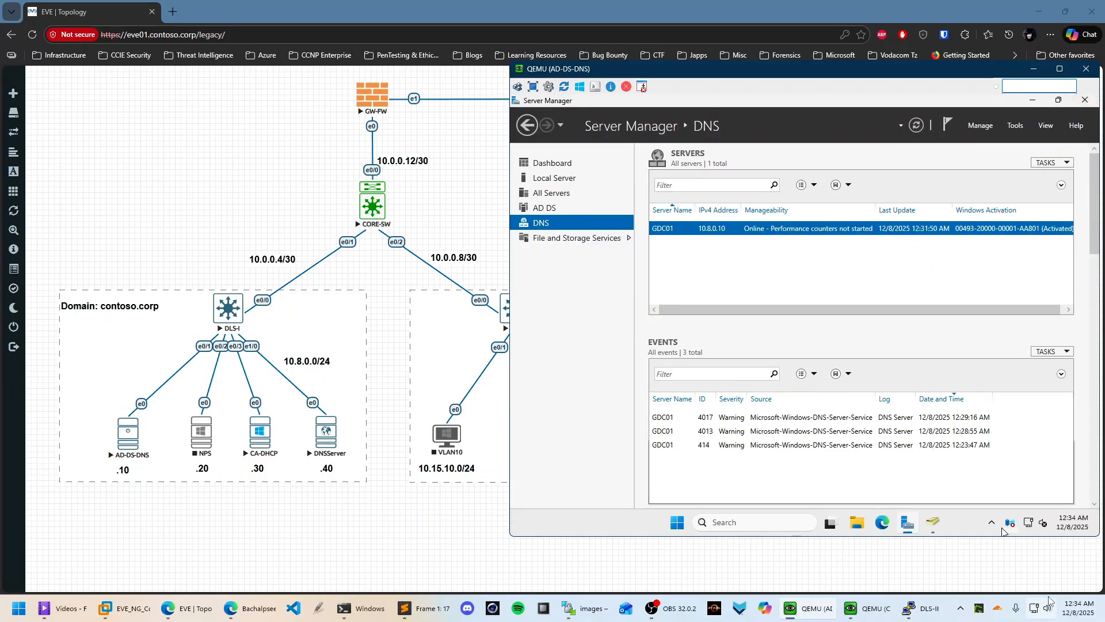
{"action": "right_click", "coordinate": [701, 228]}
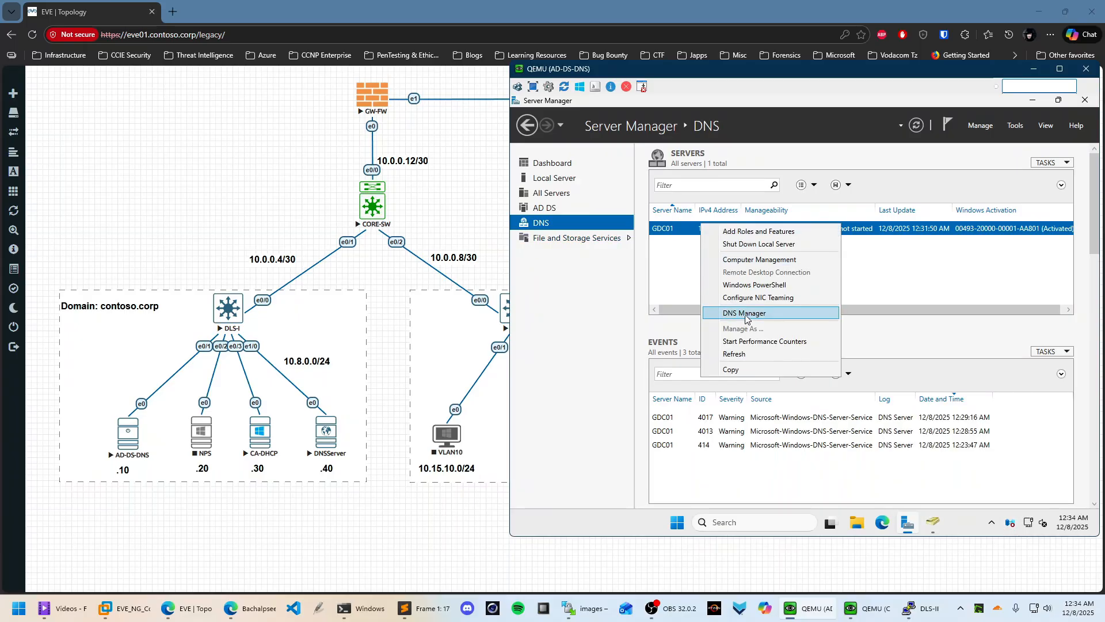
{"action": "left_click", "coordinate": [724, 308]}
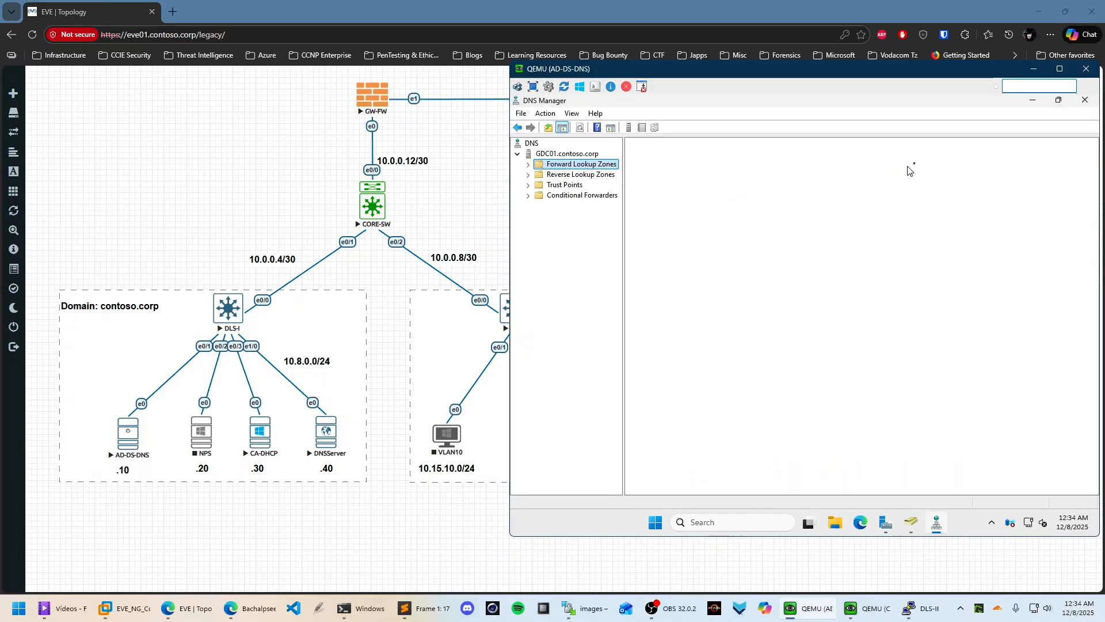
{"action": "double_click", "coordinate": [671, 170]}
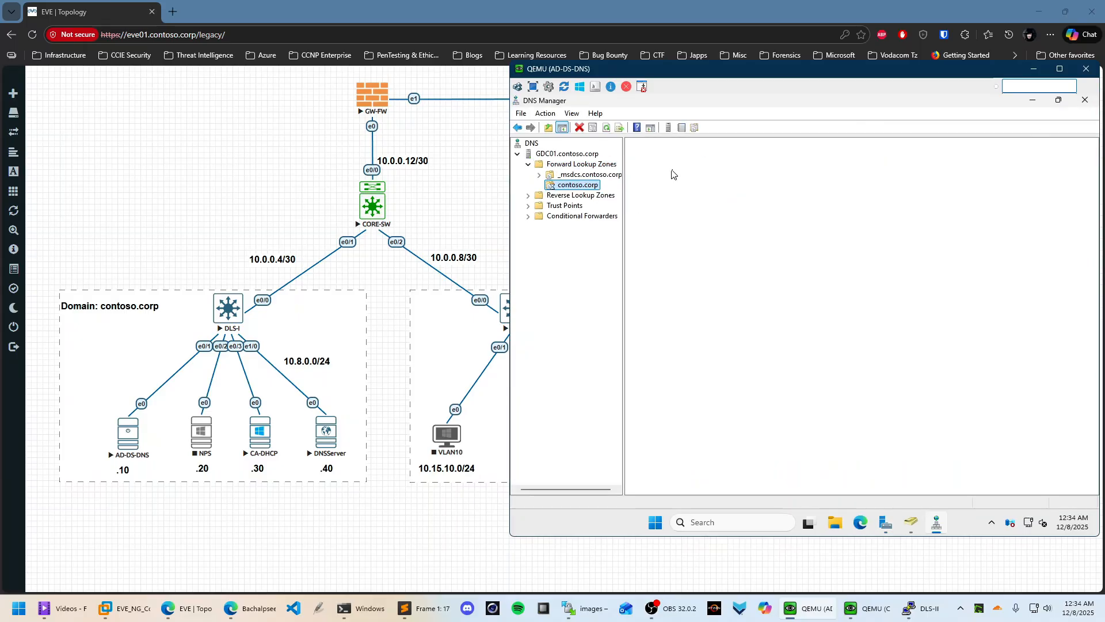
{"action": "right_click", "coordinate": [670, 286]}
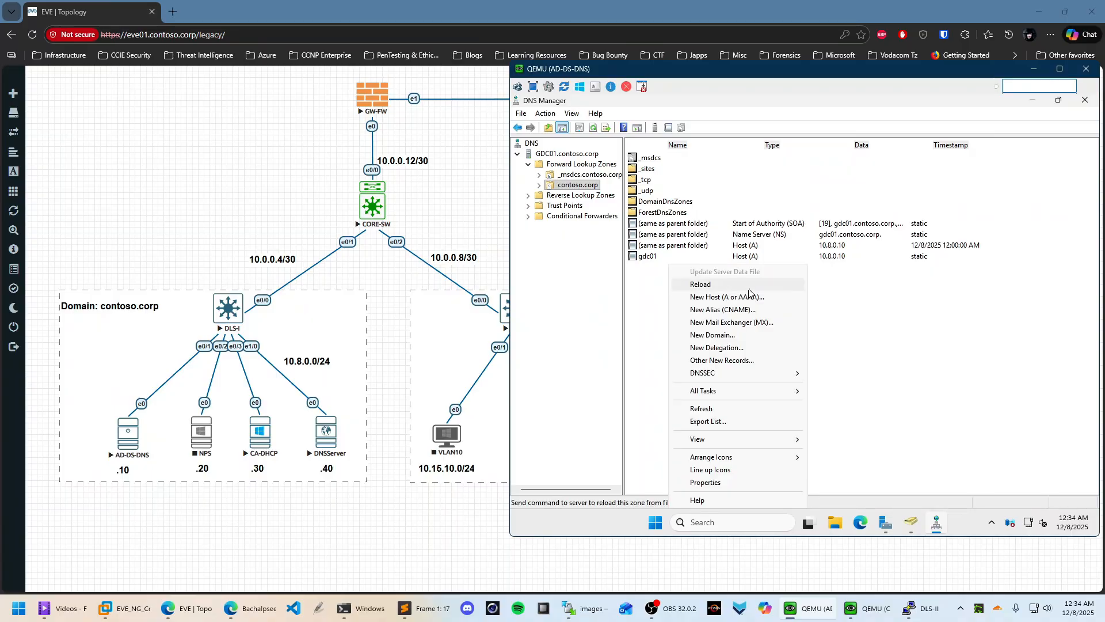
In a new host record, enter name dns01 and IP address 10.8.0.40
{"action": "left_click", "coordinate": [717, 297]}
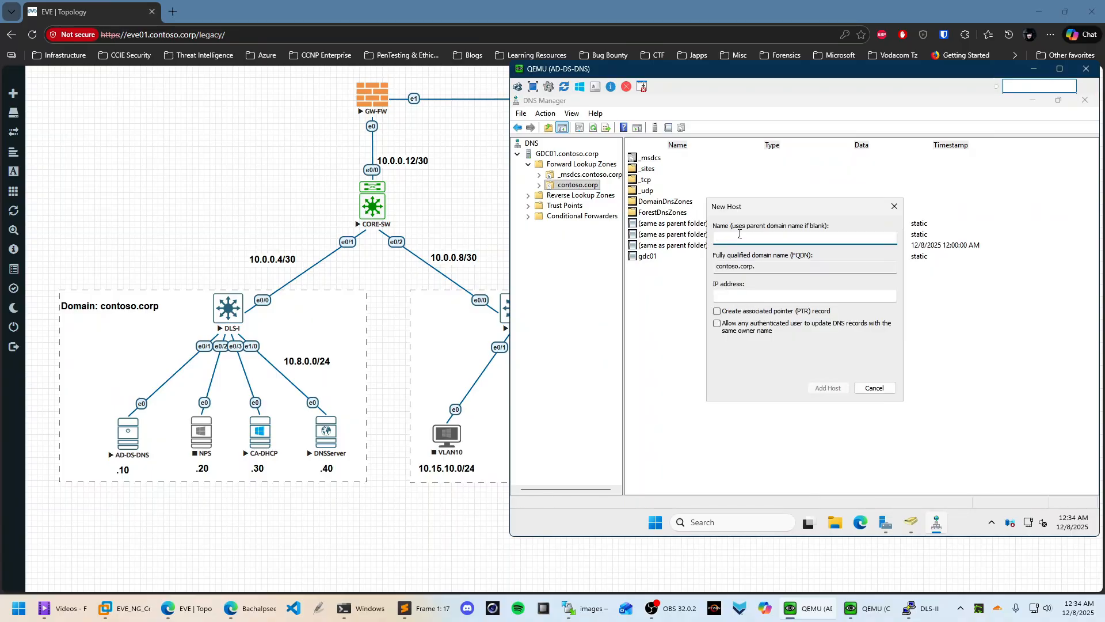
{"action": "type", "text": "10.8.0.40"}
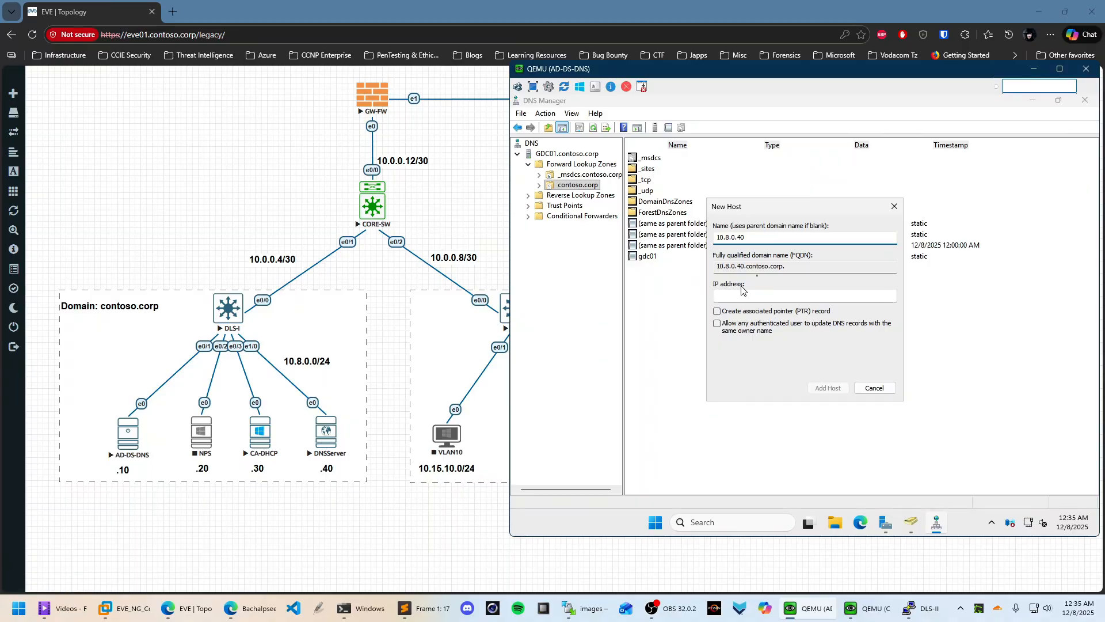
{"action": "left_click_drag", "start_coordinate": [761, 239], "coordinate": [708, 239]}
{"action": "key", "text": "BackSpace"}
{"action": "type", "text": "dns01"}
{"action": "left_click", "coordinate": [744, 294]}
{"action": "type", "text": "10."}
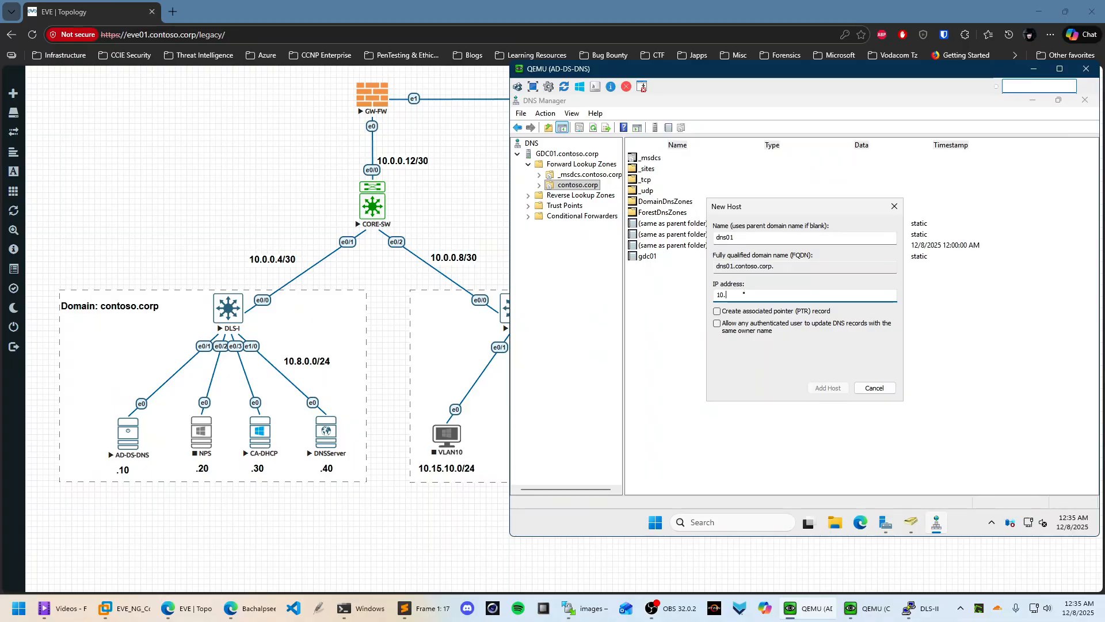
{"action": "type", "text": "8.0.40"}
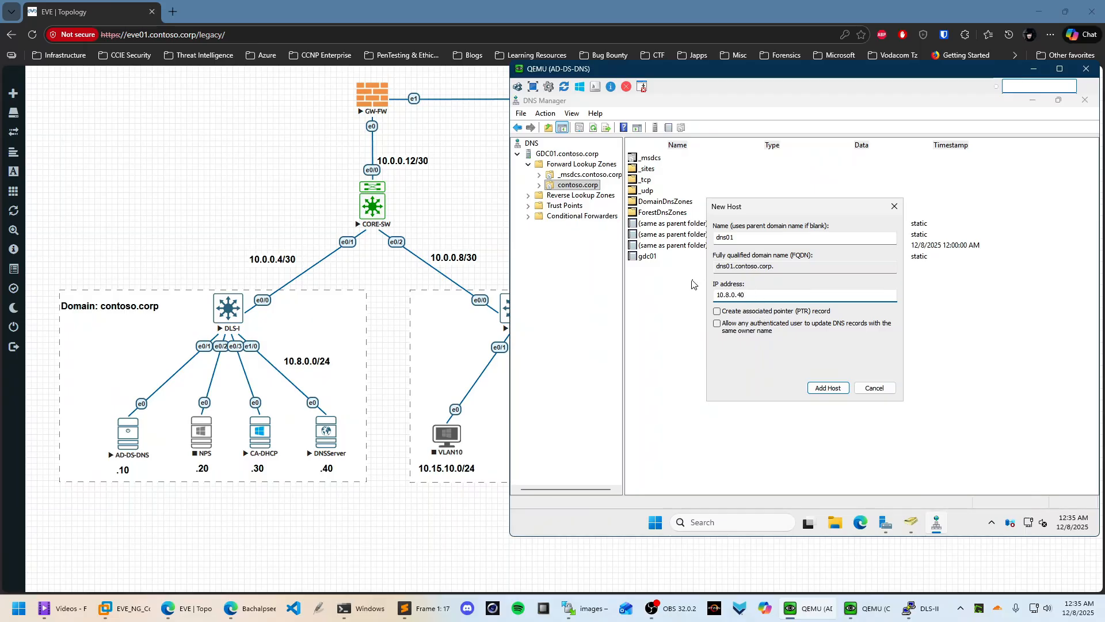
Add the dns01 host with a matching PTR record and check it in contoso.corp
{"action": "left_click", "coordinate": [745, 315]}
{"action": "left_click", "coordinate": [835, 390]}
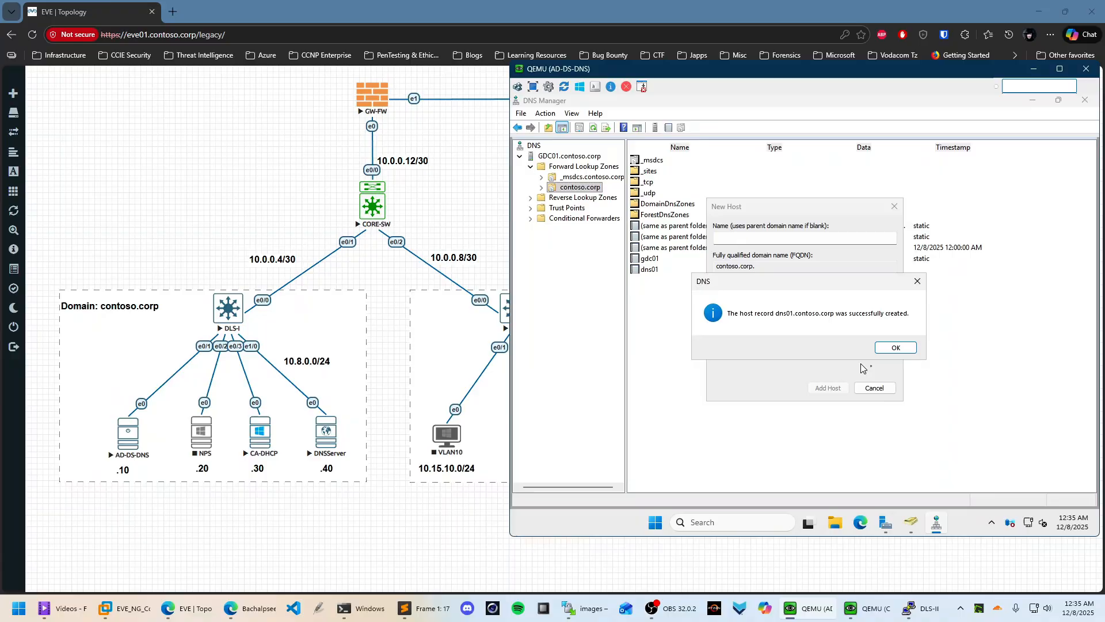
{"action": "left_click", "coordinate": [893, 350]}
{"action": "left_click", "coordinate": [871, 387]}
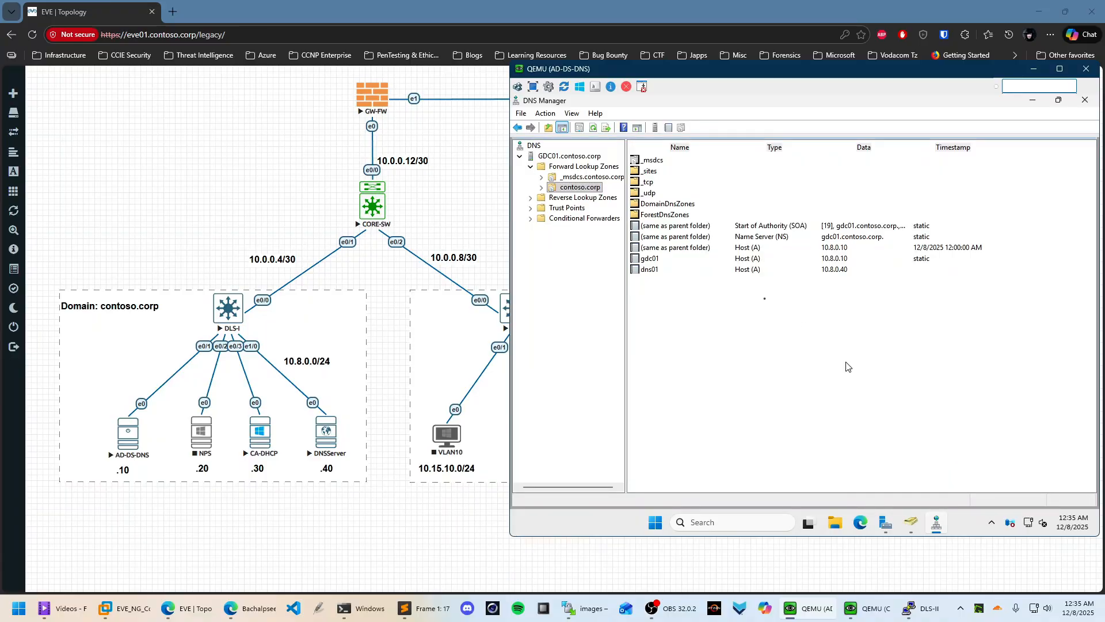
{"action": "left_click", "coordinate": [651, 270]}
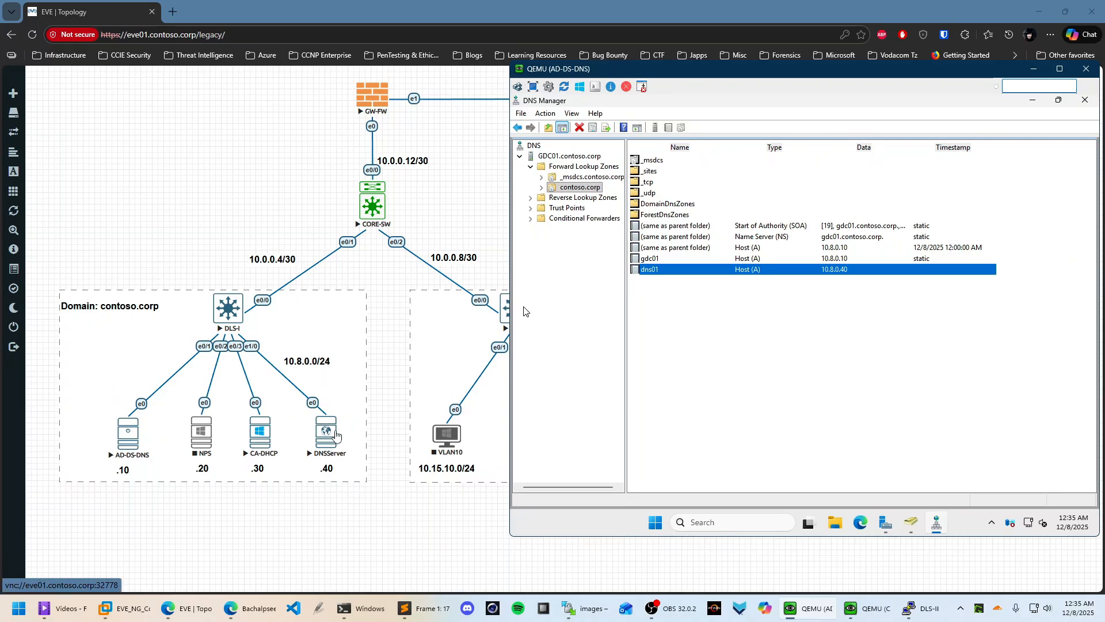
Minimize DNS Manager and Server Manager, refresh the desktop, and hide the AD-DS-DNS console
{"action": "left_click", "coordinate": [1038, 101]}
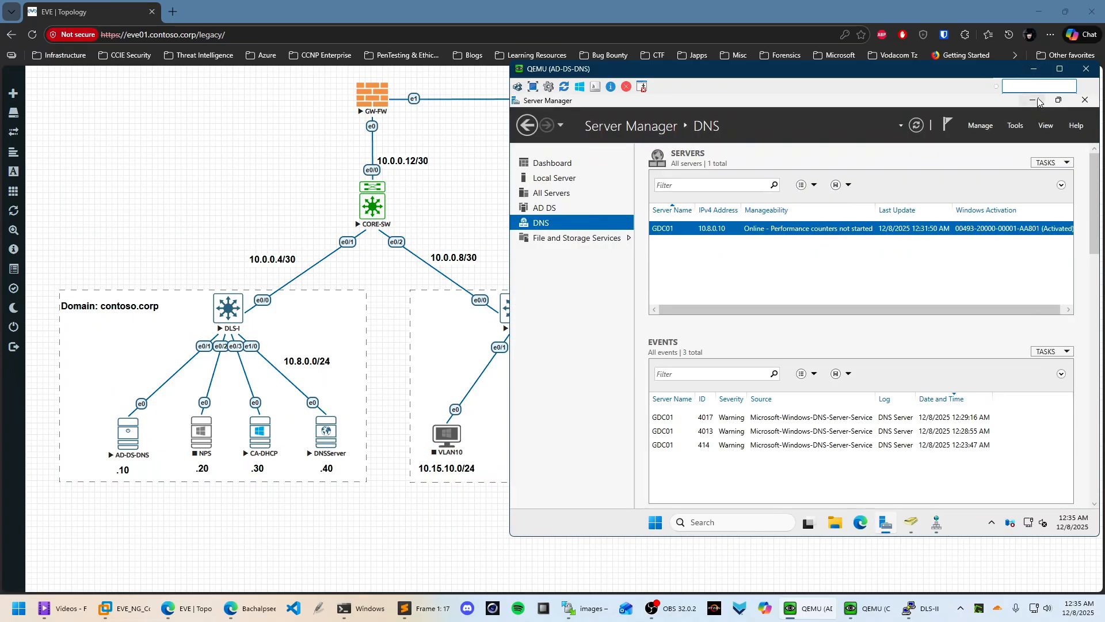
{"action": "left_click", "coordinate": [1034, 101]}
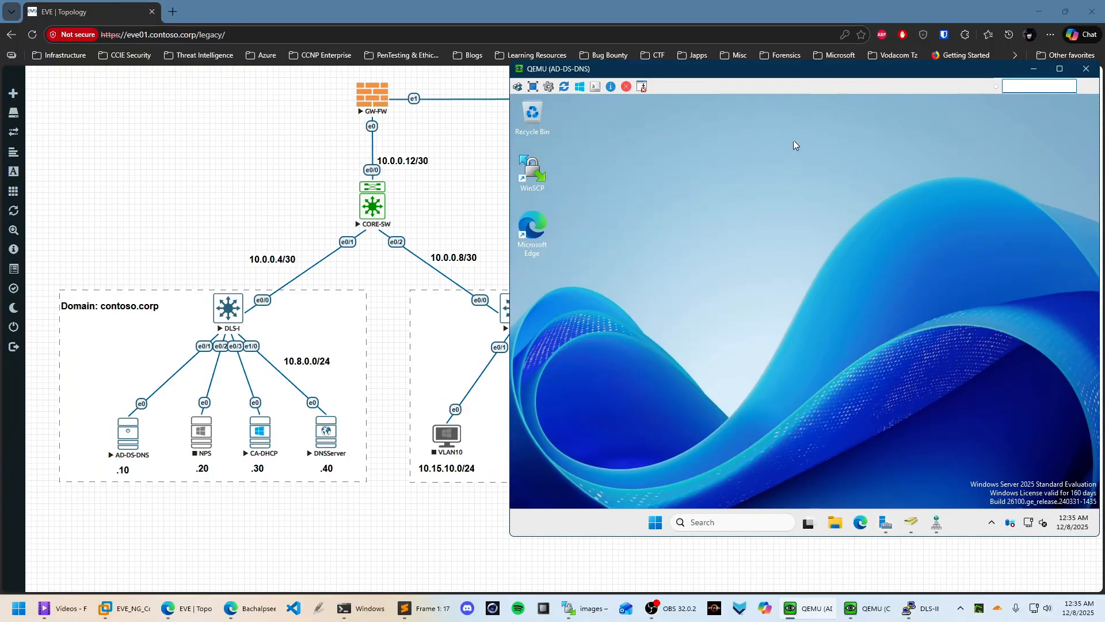
{"action": "right_click", "coordinate": [749, 124]}
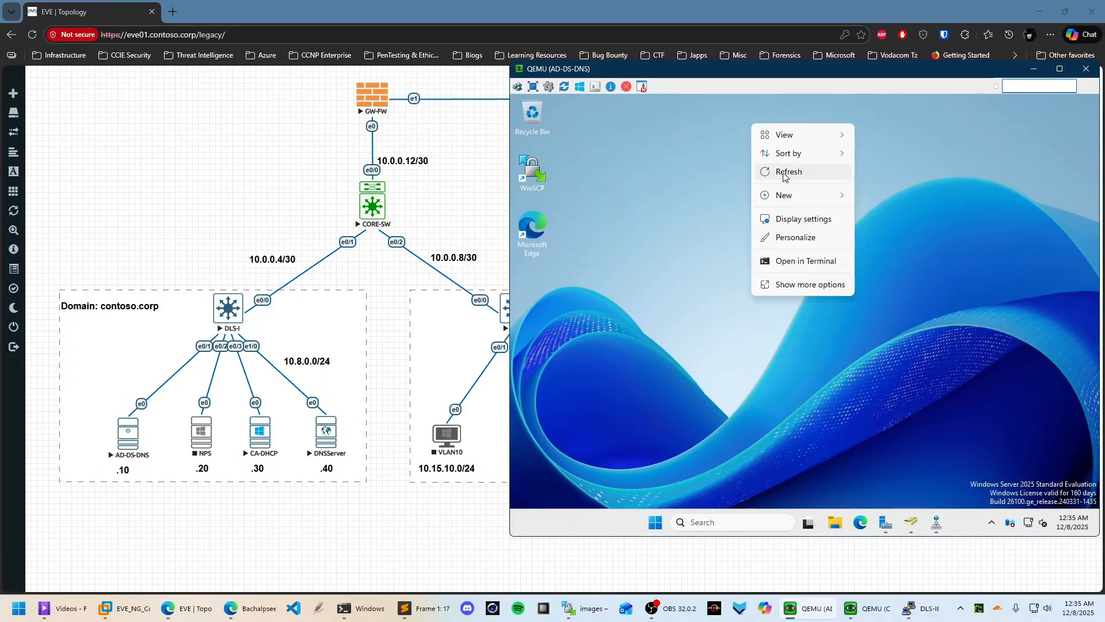
{"action": "left_click", "coordinate": [784, 165]}
{"action": "left_click", "coordinate": [1035, 70]}
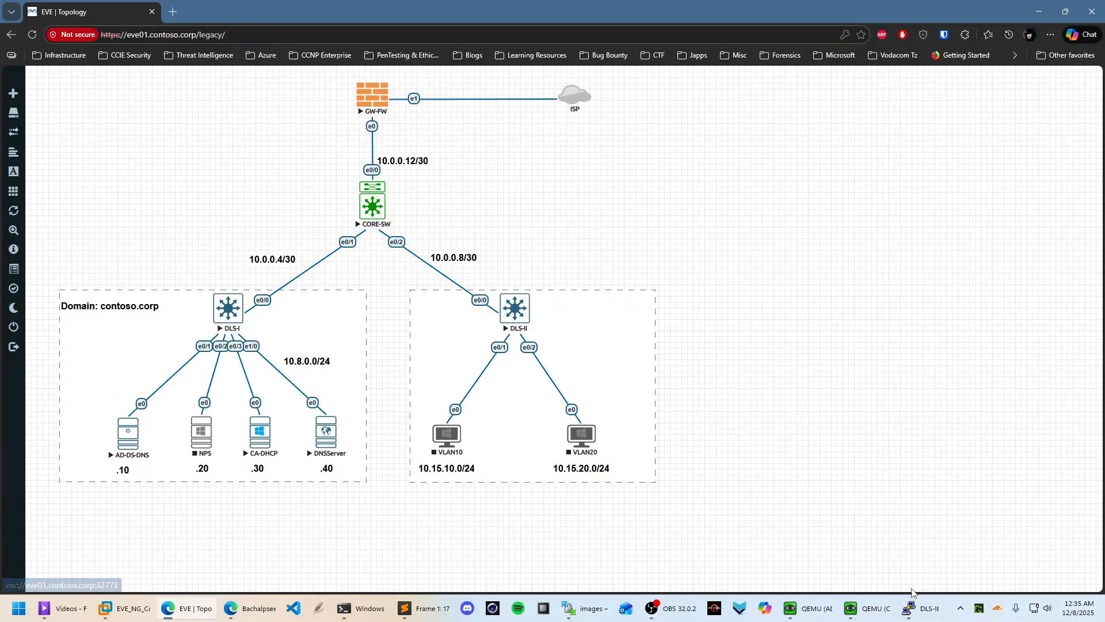
On the CA-DHCP console, review network settings and the IPv4 address in the ipconfig output
{"action": "left_click", "coordinate": [867, 608]}
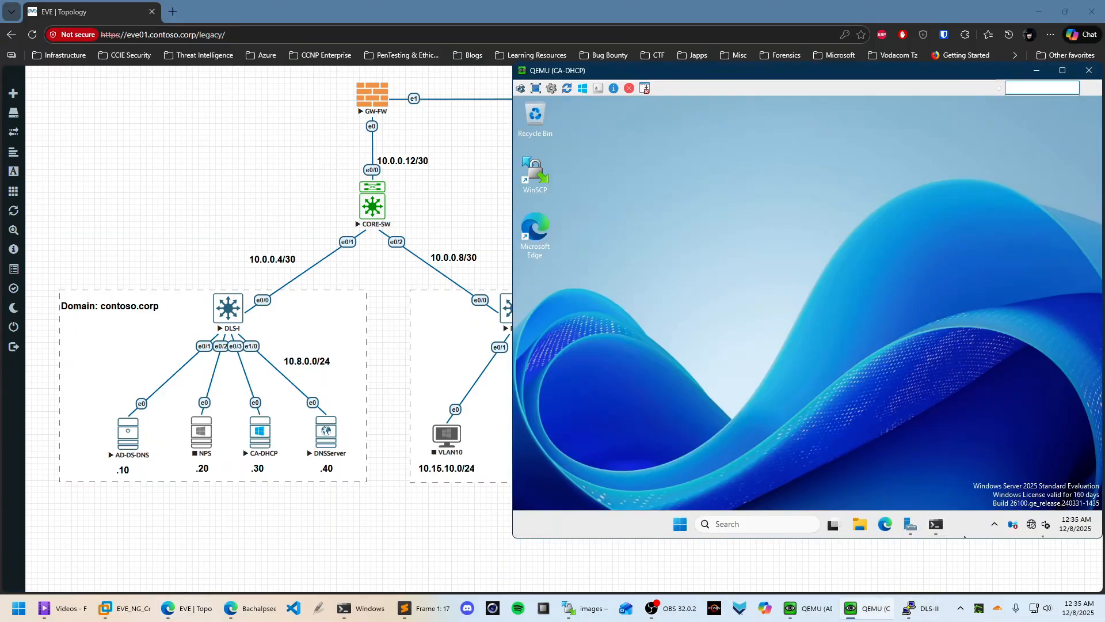
{"action": "right_click", "coordinate": [1031, 525]}
{"action": "left_click", "coordinate": [1013, 476]}
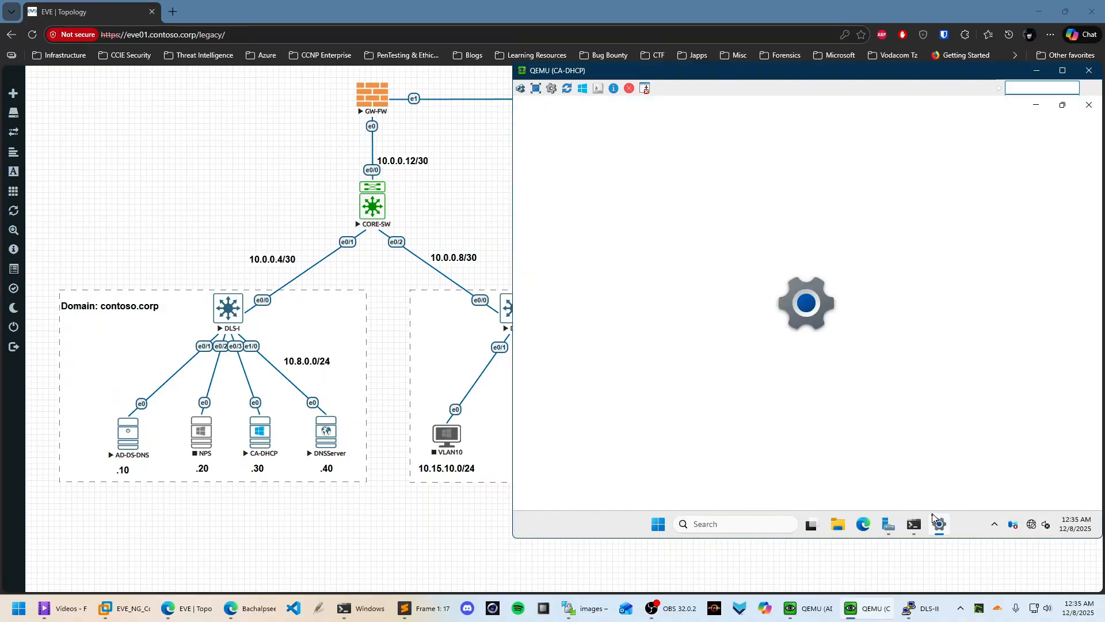
{"action": "left_click", "coordinate": [915, 523]}
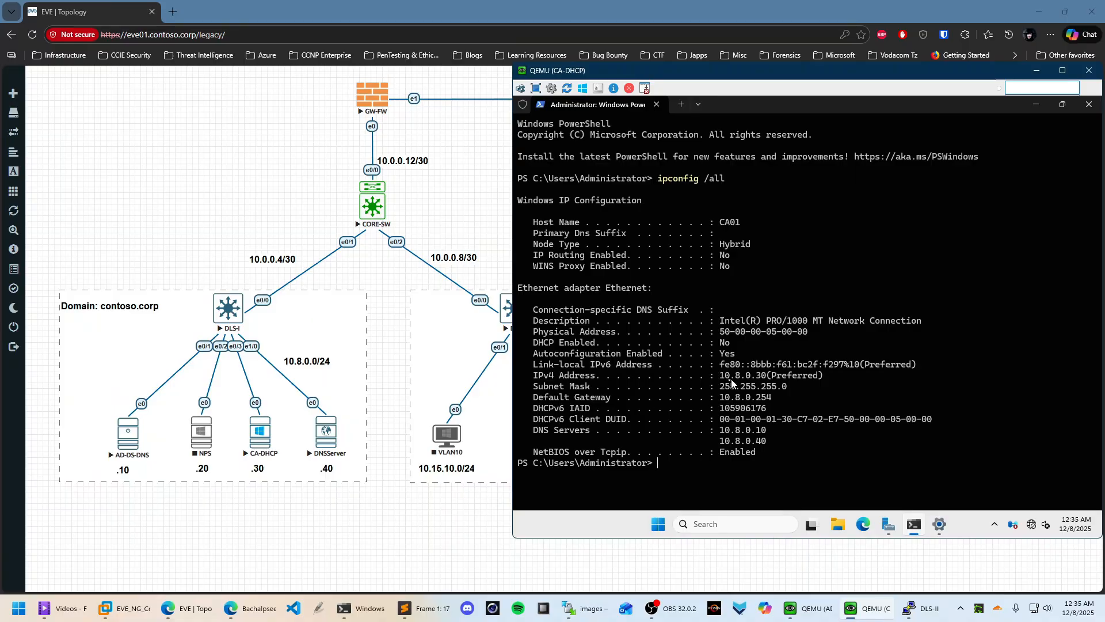
{"action": "left_click_drag", "start_coordinate": [725, 378], "coordinate": [791, 379]}
{"action": "left_click", "coordinate": [814, 383]}
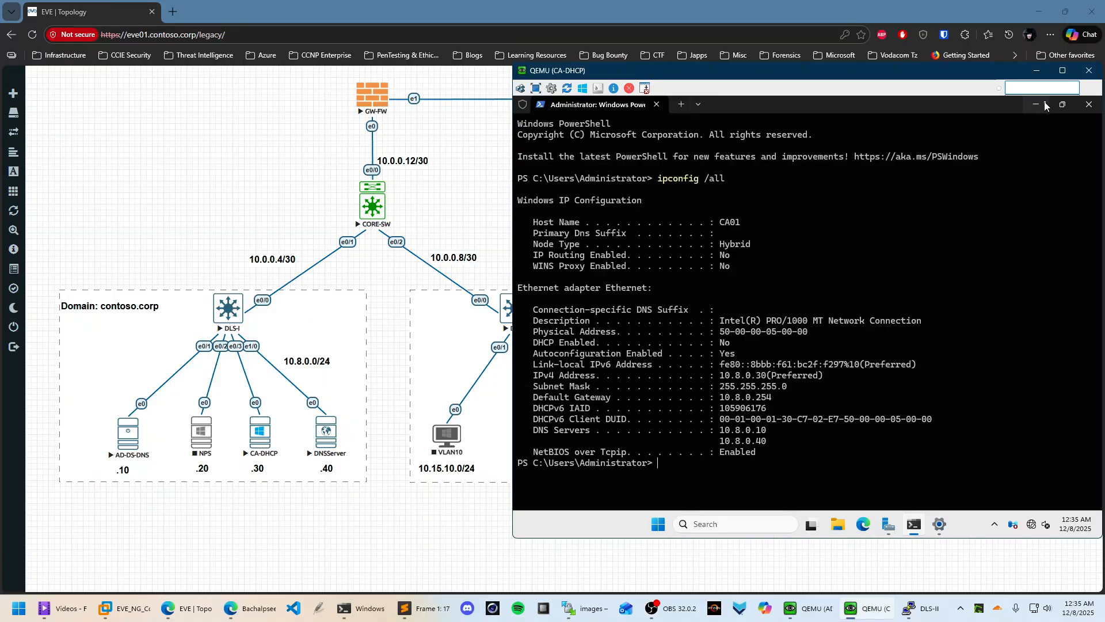
Close PowerShell and the network settings, then open File Explorer maximized with Win+E
{"action": "left_click", "coordinate": [1089, 104]}
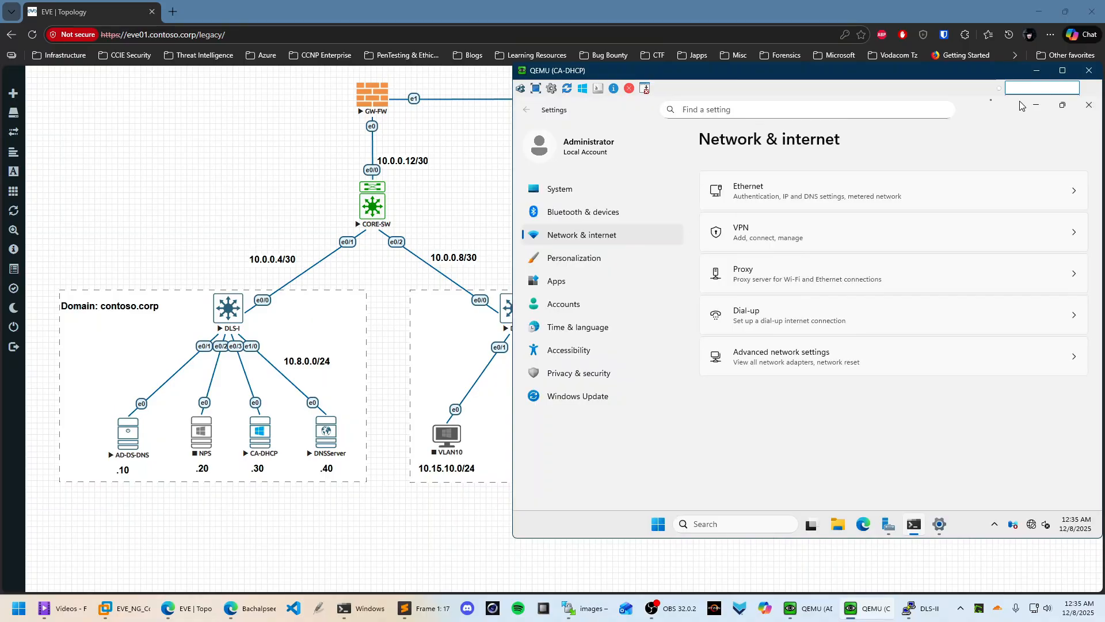
{"action": "left_click", "coordinate": [1097, 107]}
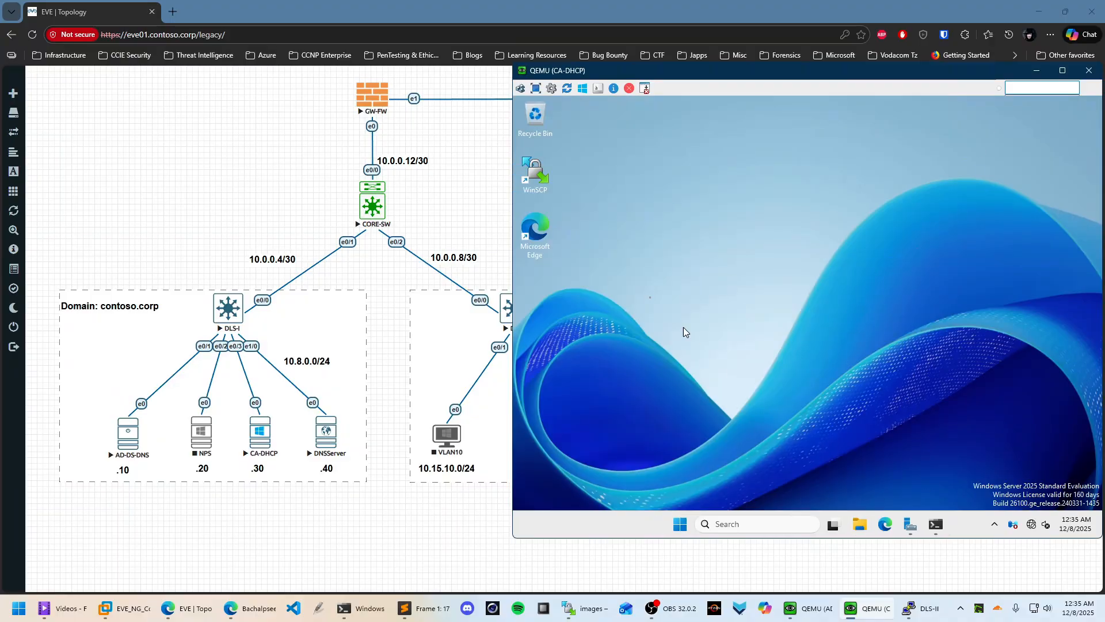
{"action": "key", "text": "super+e"}
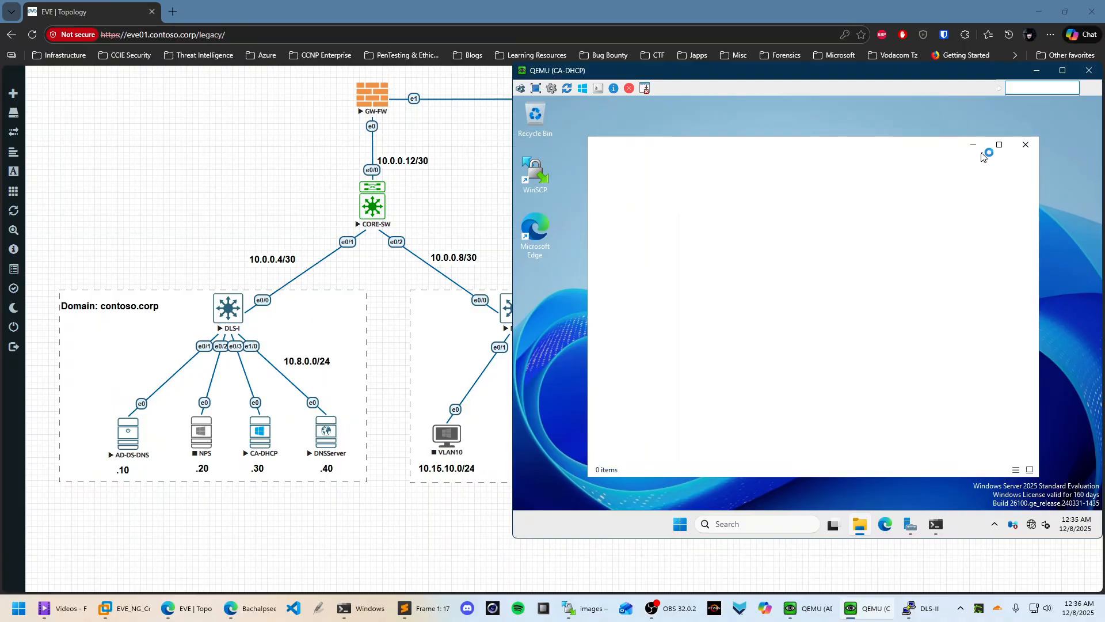
{"action": "left_click", "coordinate": [999, 145]}
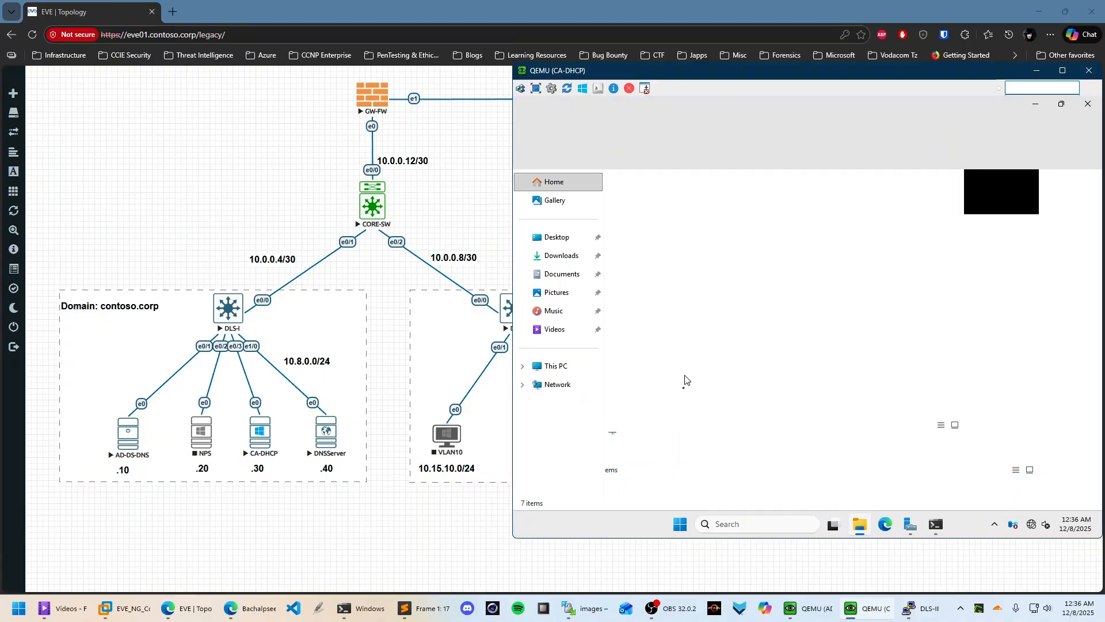
Open This PC's properties and cancel a rename, confirming the device name stays CA01
{"action": "right_click", "coordinate": [555, 366]}
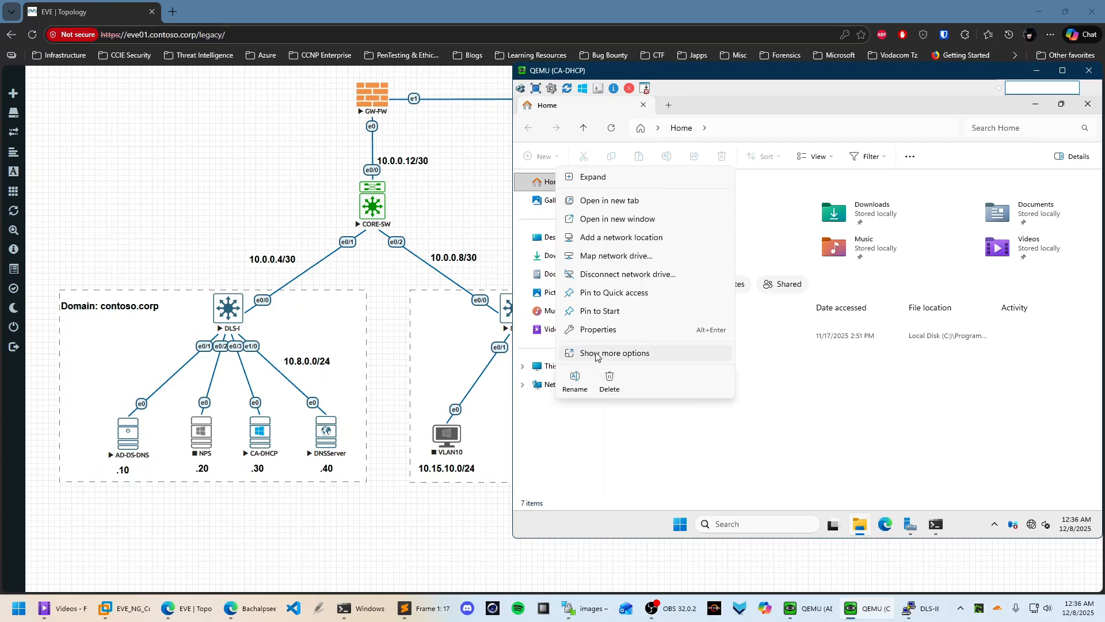
{"action": "left_click", "coordinate": [598, 329]}
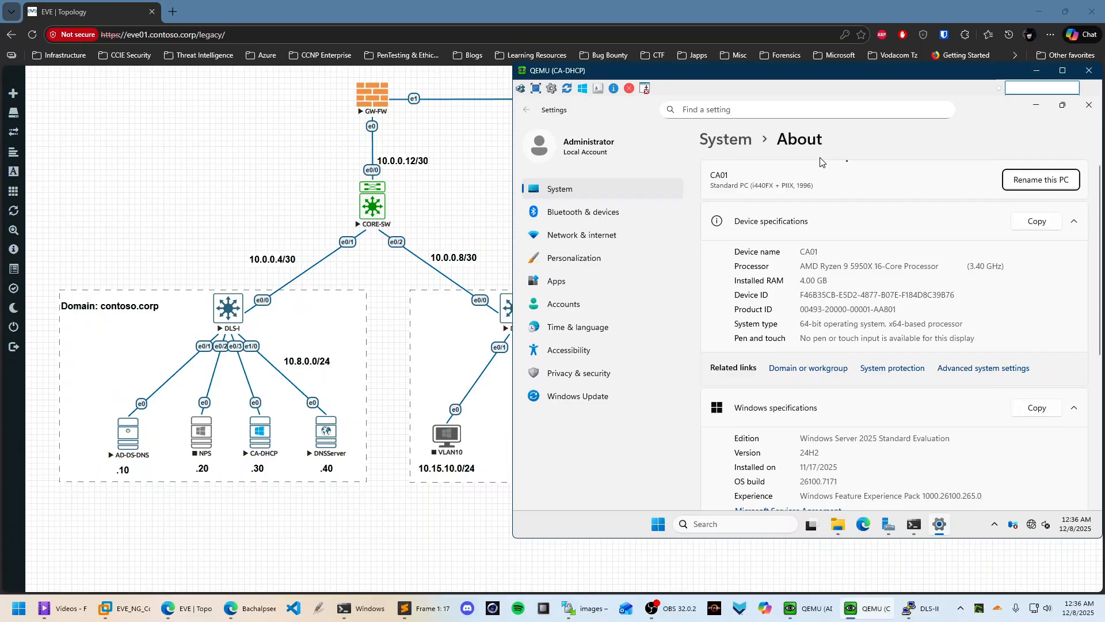
{"action": "left_click", "coordinate": [1051, 179]}
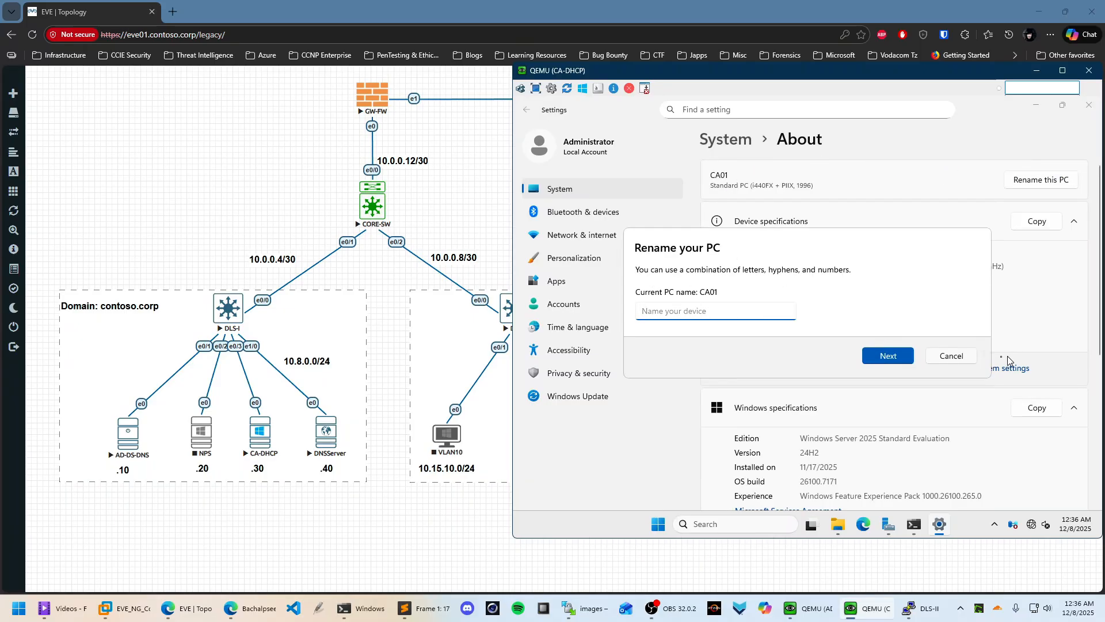
{"action": "left_click", "coordinate": [956, 356]}
{"action": "scroll", "coordinate": [994, 319], "scroll_direction": "down", "scroll_amount": 5}
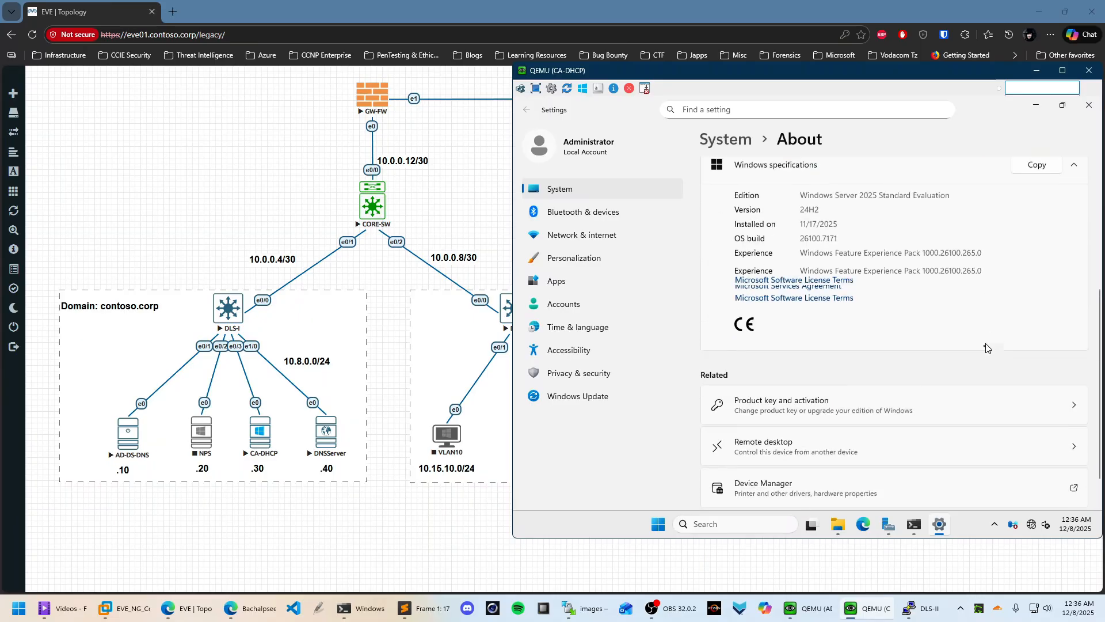
{"action": "scroll", "coordinate": [921, 346], "scroll_direction": "up", "scroll_amount": 5}
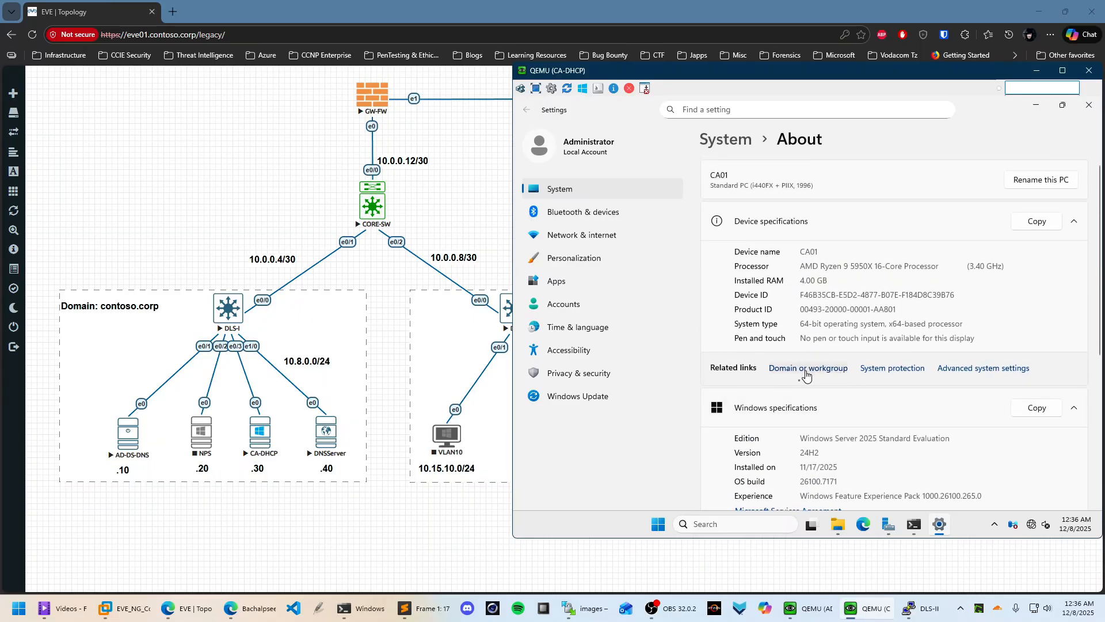
Set CA01's membership to domain contoso.corp in the computer name settings
{"action": "left_click", "coordinate": [811, 376]}
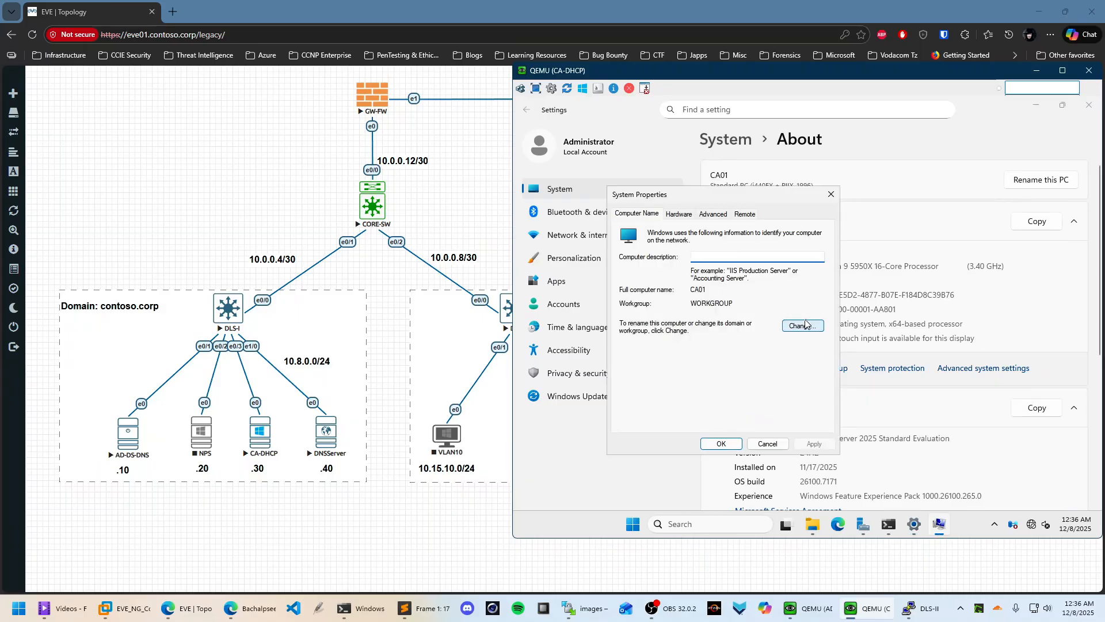
{"action": "left_click", "coordinate": [802, 326]}
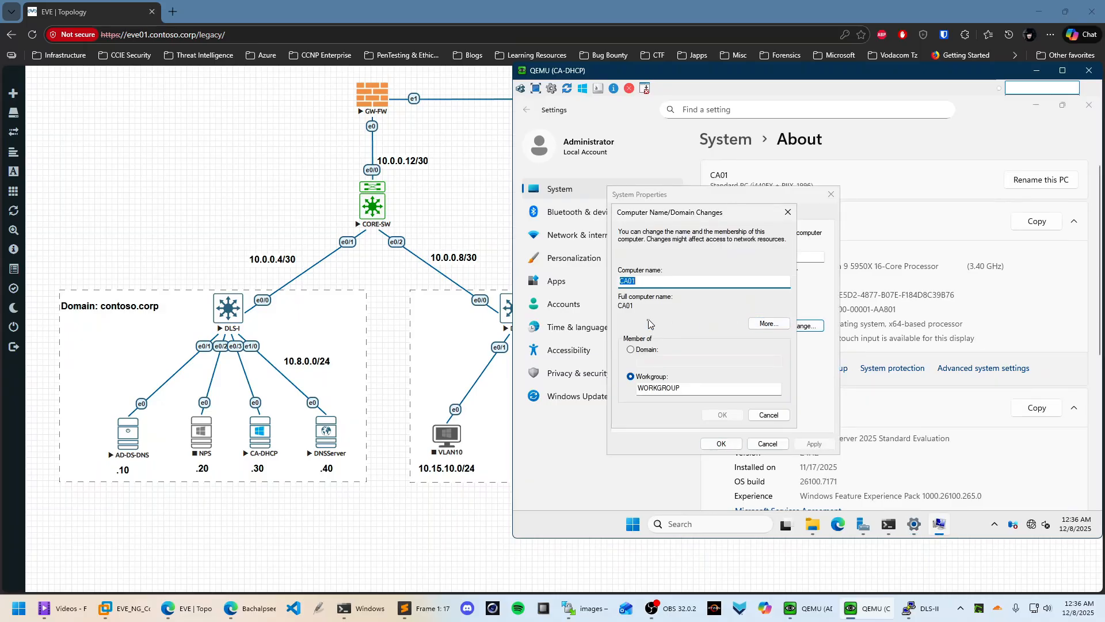
{"action": "left_click", "coordinate": [644, 349]}
{"action": "type", "text": "cont"}
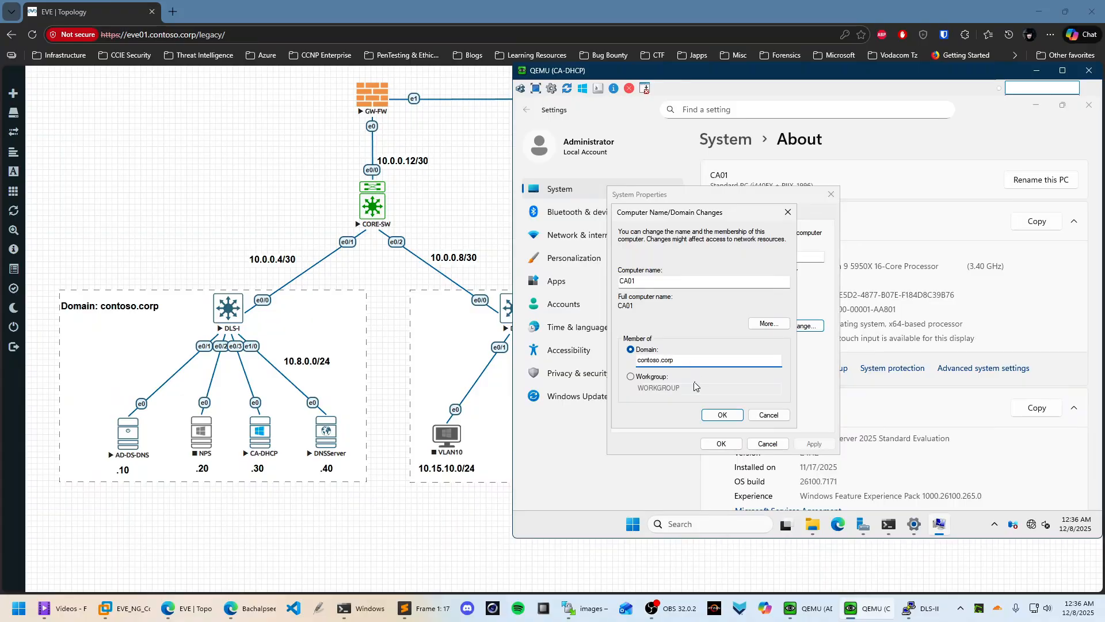
{"action": "type", "text": "oso.corp"}
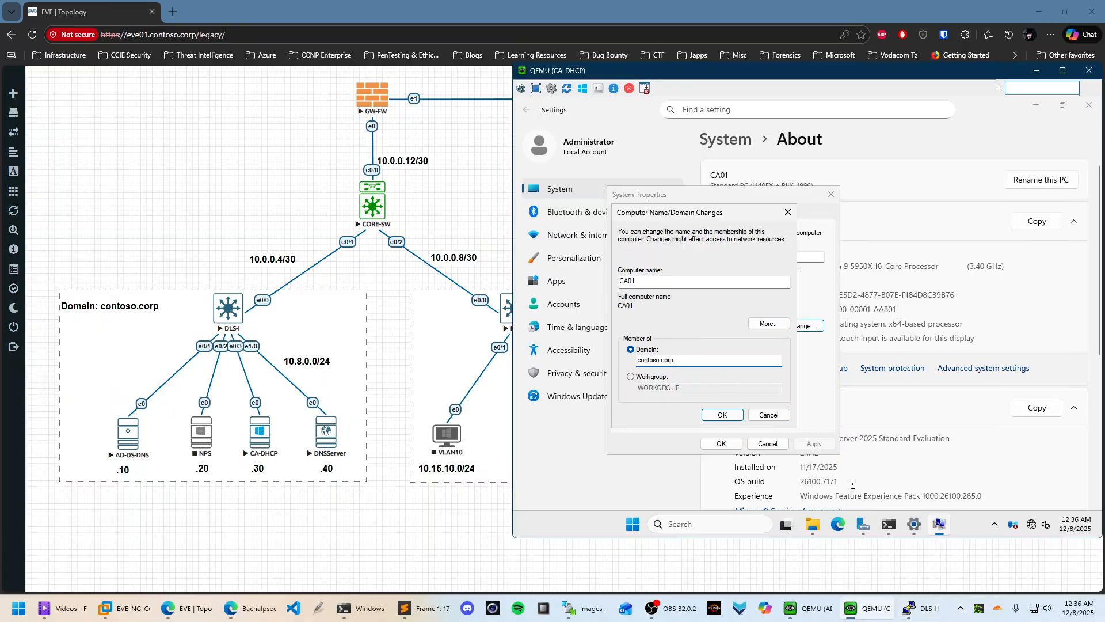
Check in PowerShell that the DNS server is 10.8.0.10 and the ping succeeds
{"action": "left_click", "coordinate": [892, 524]}
{"action": "left_click", "coordinate": [888, 524]}
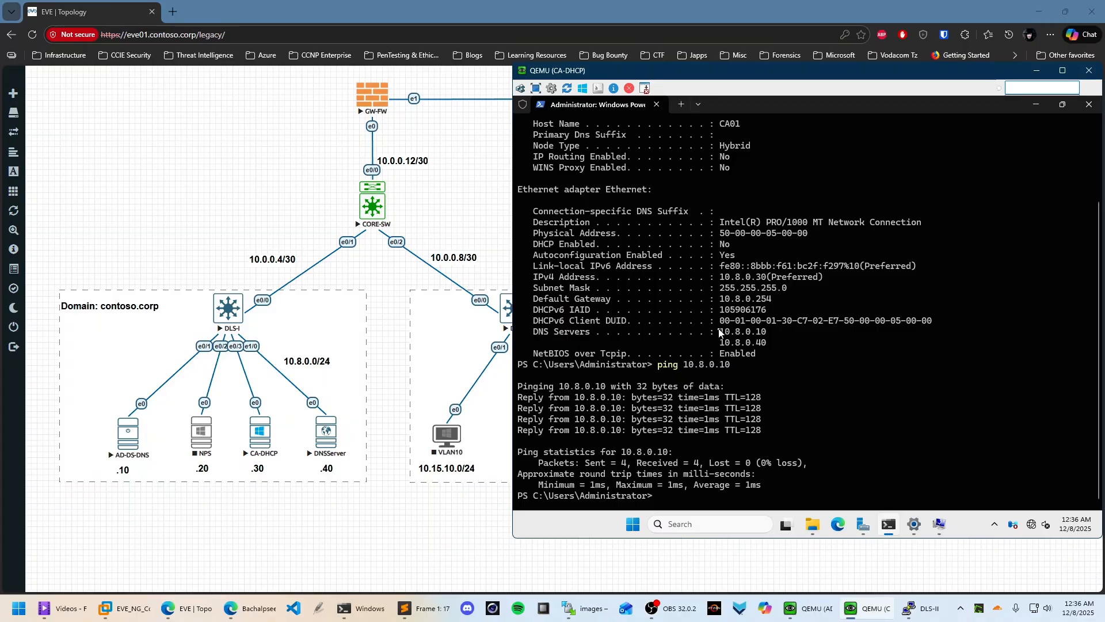
{"action": "left_click_drag", "start_coordinate": [715, 334], "coordinate": [774, 336]}
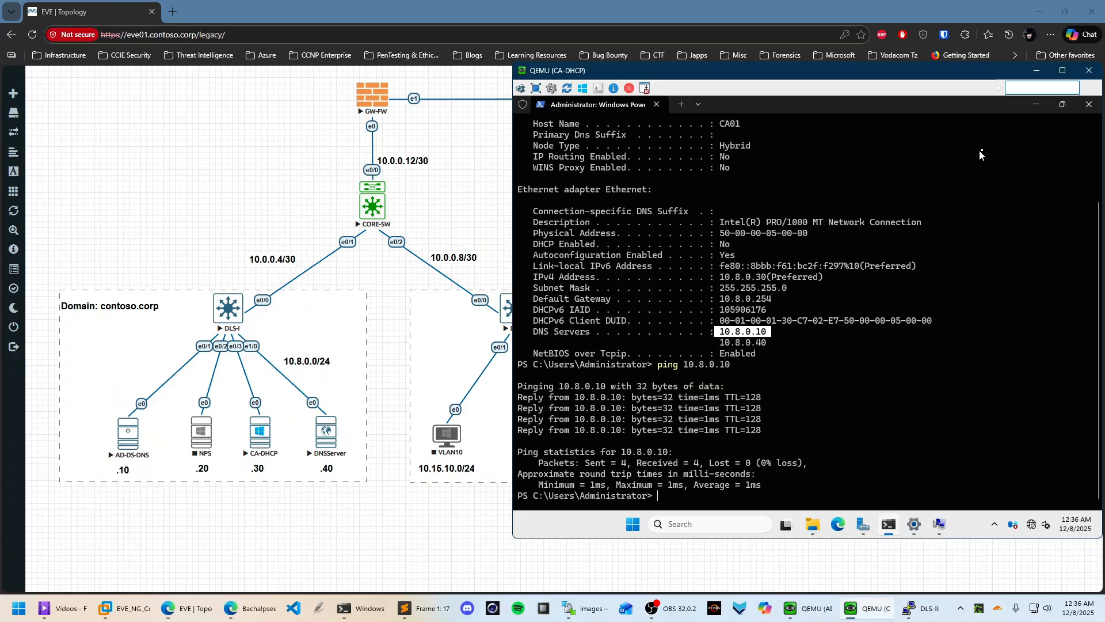
{"action": "left_click", "coordinate": [1037, 106]}
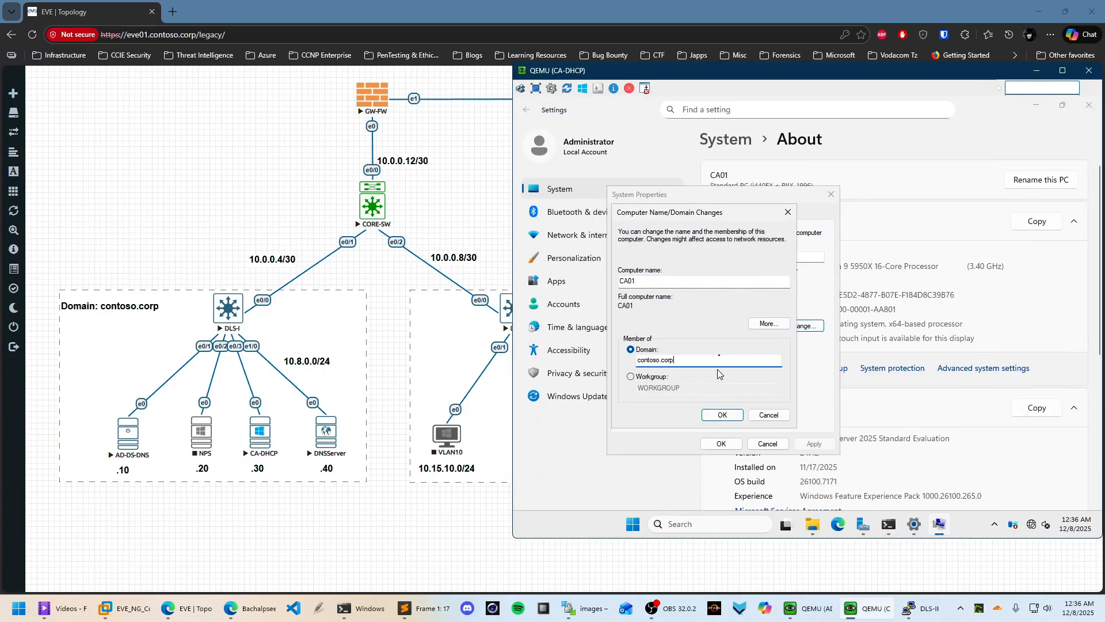
Submit the domain join and enter an account name and password when prompted
{"action": "left_click", "coordinate": [722, 418]}
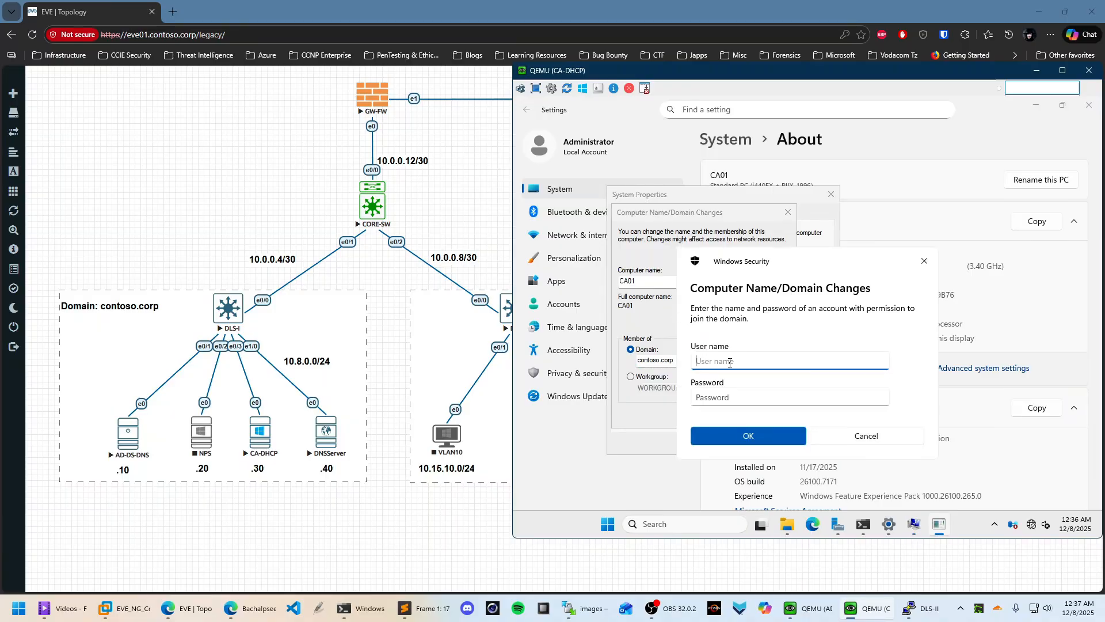
{"action": "type", "text": "Administrator"}
{"action": "left_click", "coordinate": [742, 397]}
{"action": "key", "text": "Caps_Lock"}
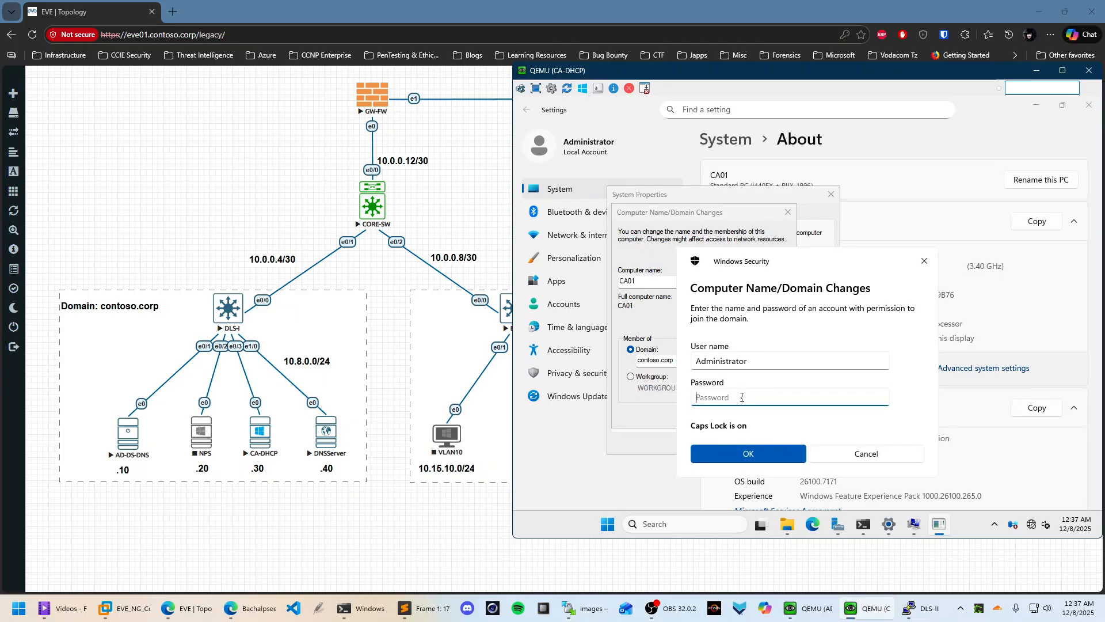
{"action": "type", "text": "•"}
{"action": "key", "text": "Caps_Lock"}
{"action": "type", "text": "••"}
{"action": "key", "text": "Return"}
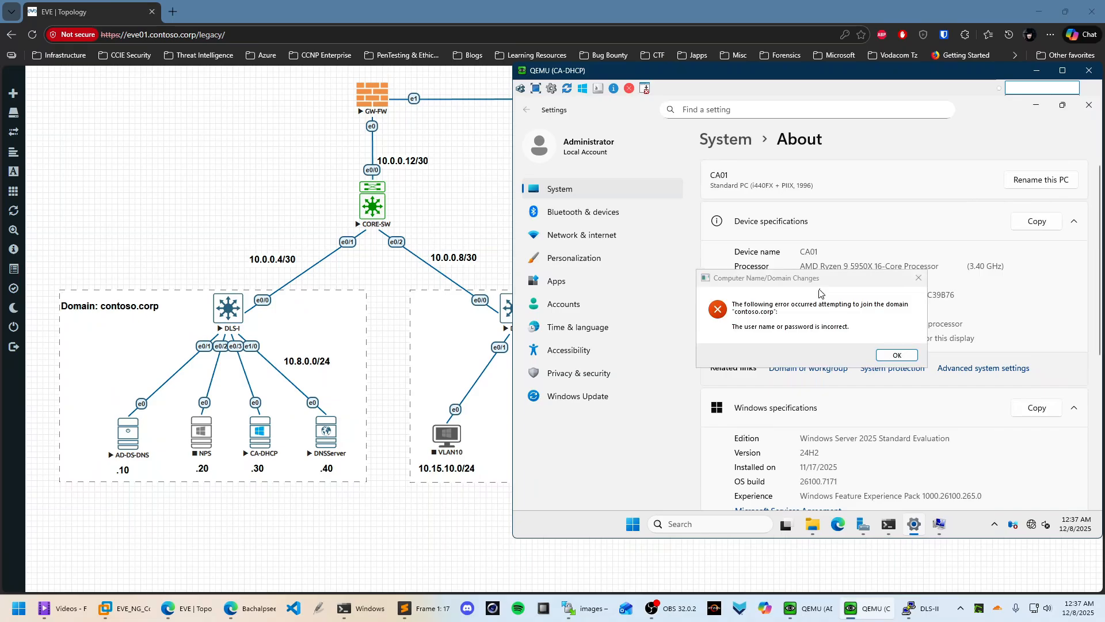
Retry the contoso.corp join as Administrator with its password, then dismiss the resulting error
{"action": "left_click", "coordinate": [914, 360]}
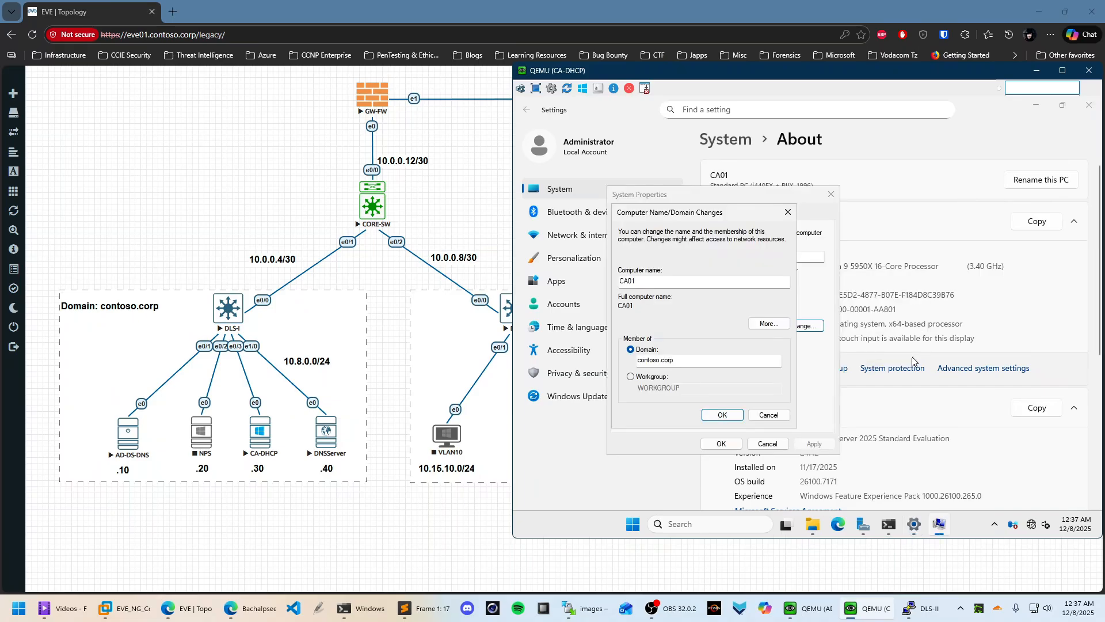
{"action": "left_click", "coordinate": [723, 415]}
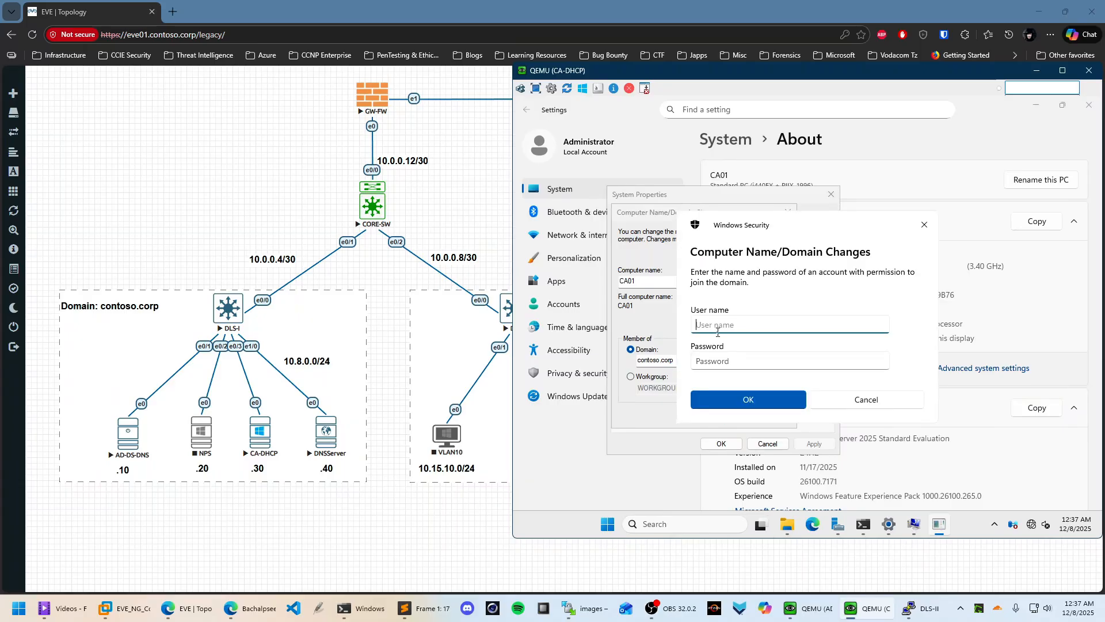
{"action": "type", "text": "Administrator"}
{"action": "key", "text": "Tab"}
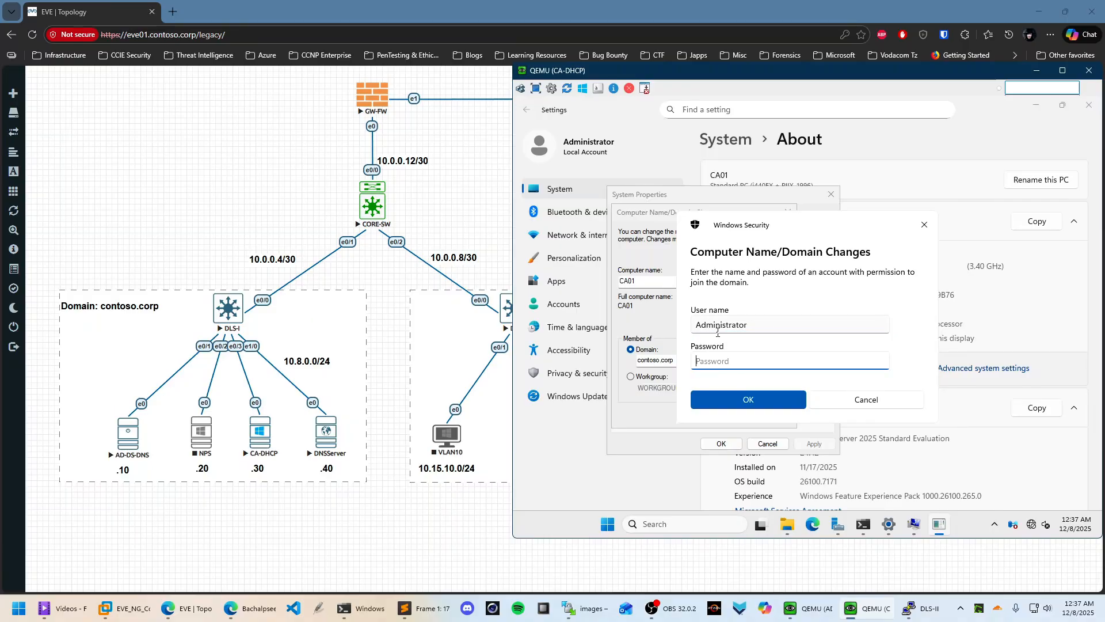
{"action": "key", "text": "Caps_Lock"}
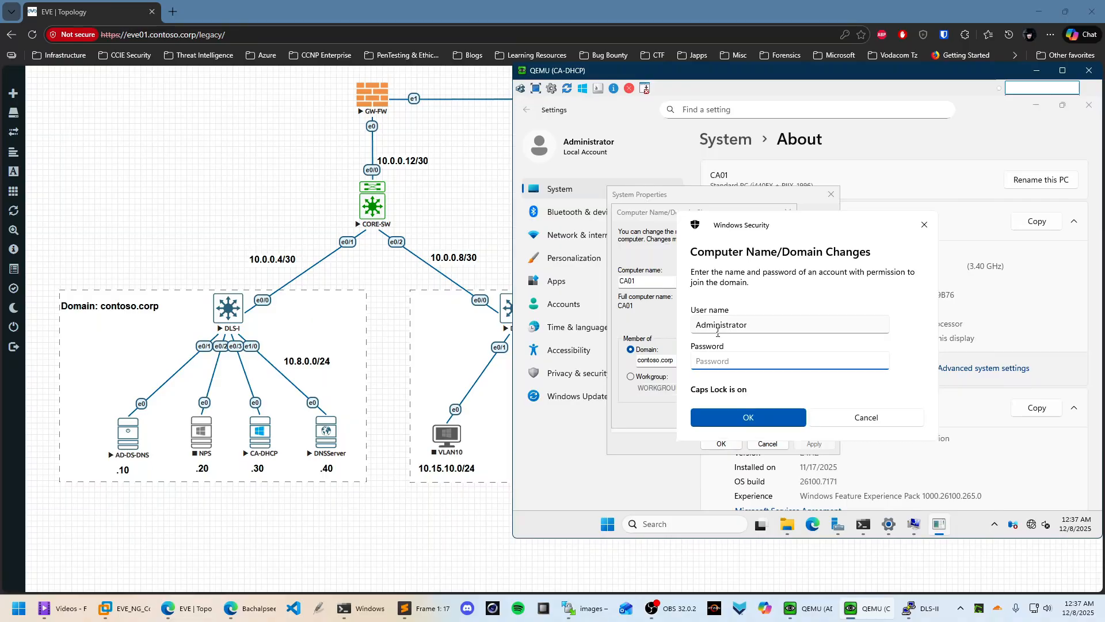
{"action": "type", "text": "P"}
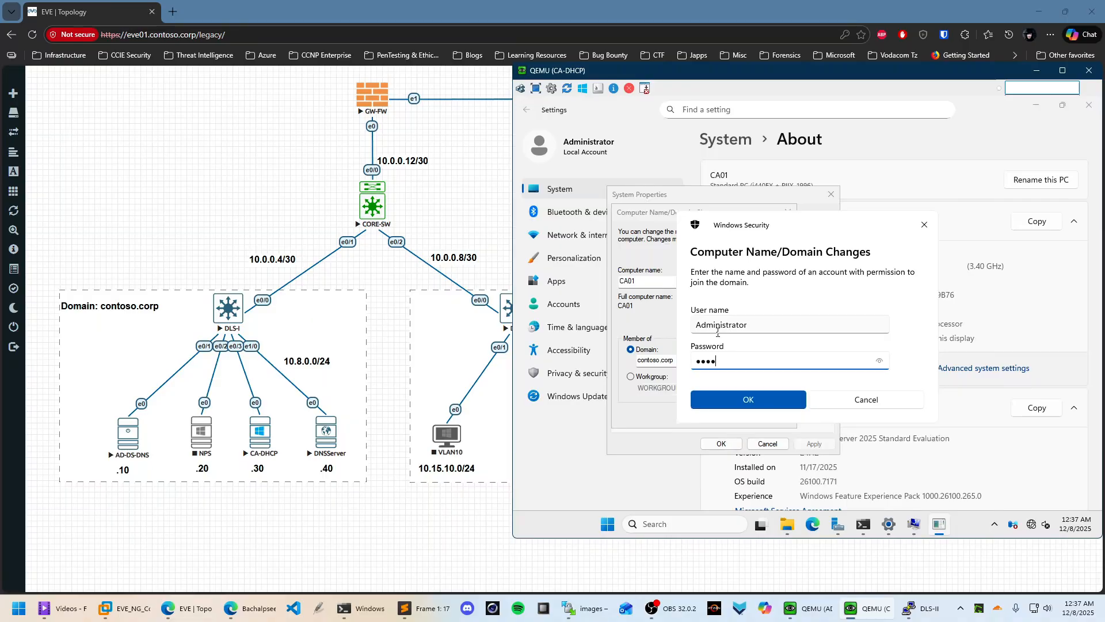
{"action": "left_click", "coordinate": [767, 403]}
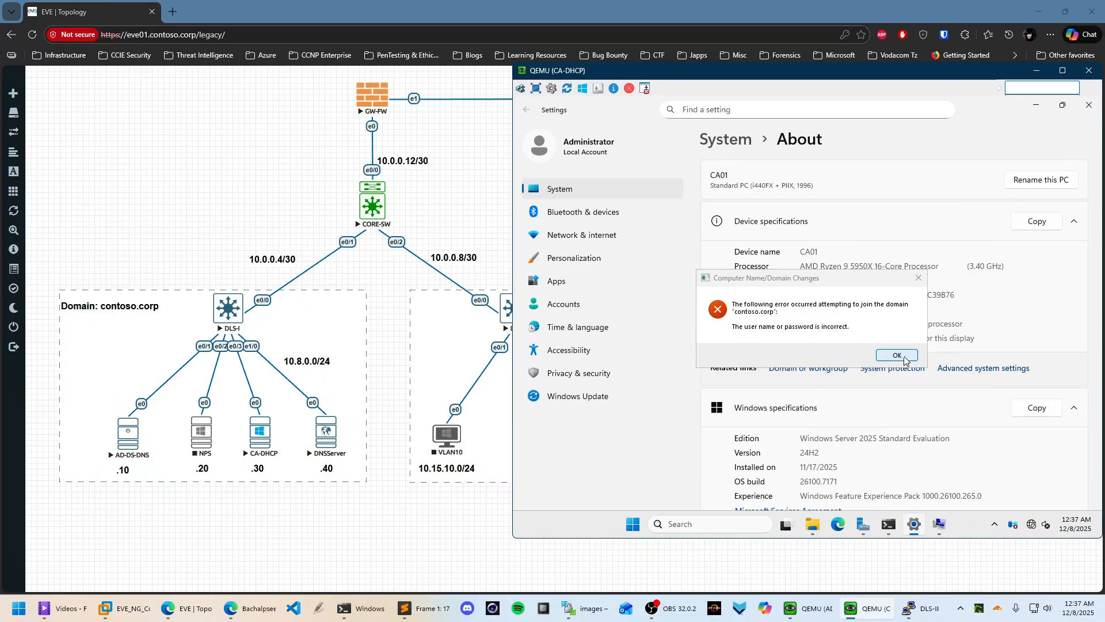
{"action": "left_click", "coordinate": [901, 356]}
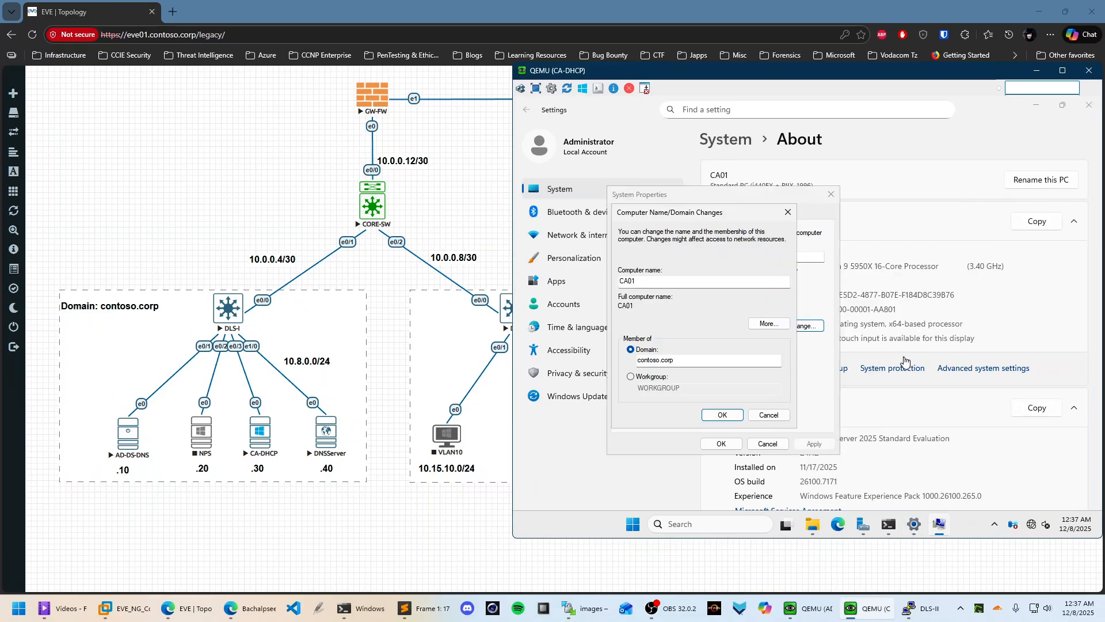
Cancel the domain change and close System Properties, Settings, File Explorer and the CA-DHCP console
{"action": "left_click", "coordinate": [774, 416]}
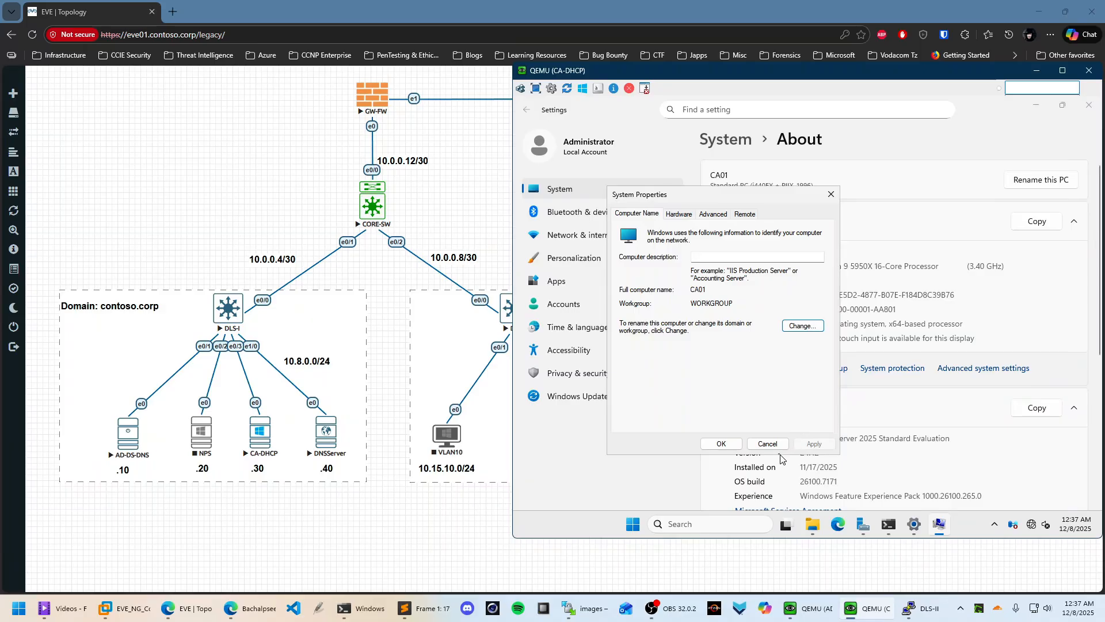
{"action": "left_click", "coordinate": [775, 442]}
{"action": "left_click", "coordinate": [1089, 105]}
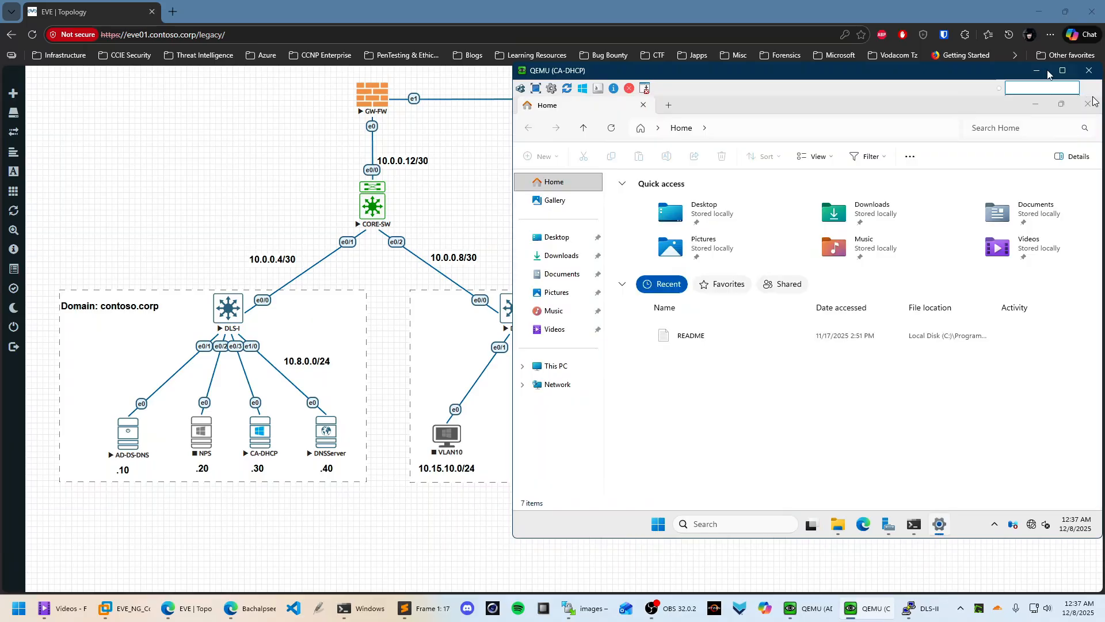
{"action": "left_click", "coordinate": [1088, 104]}
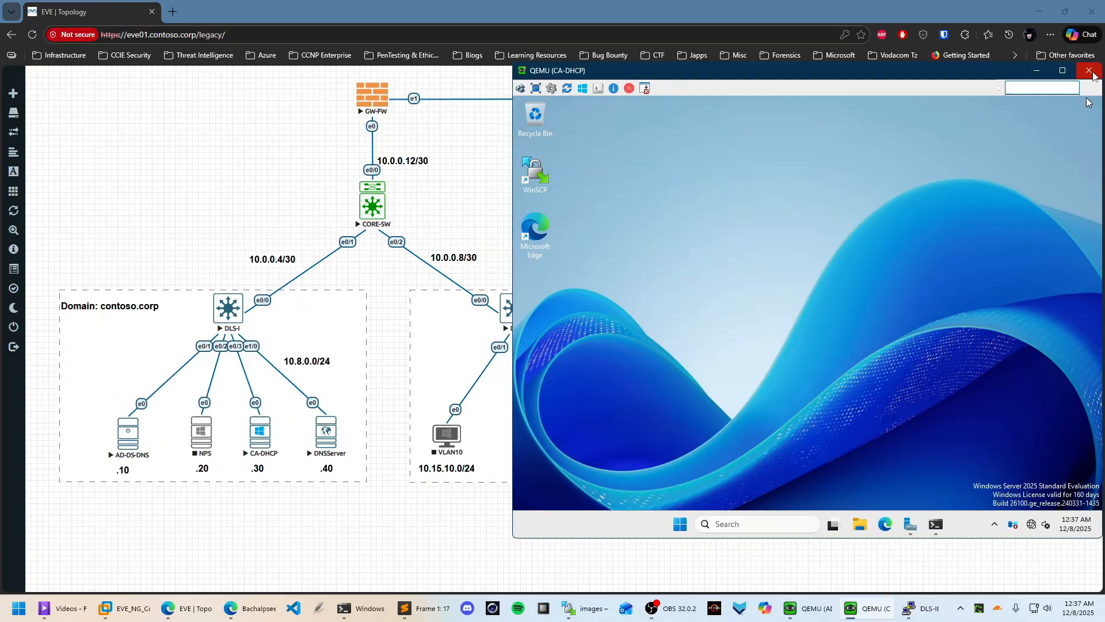
{"action": "left_click", "coordinate": [1089, 70]}
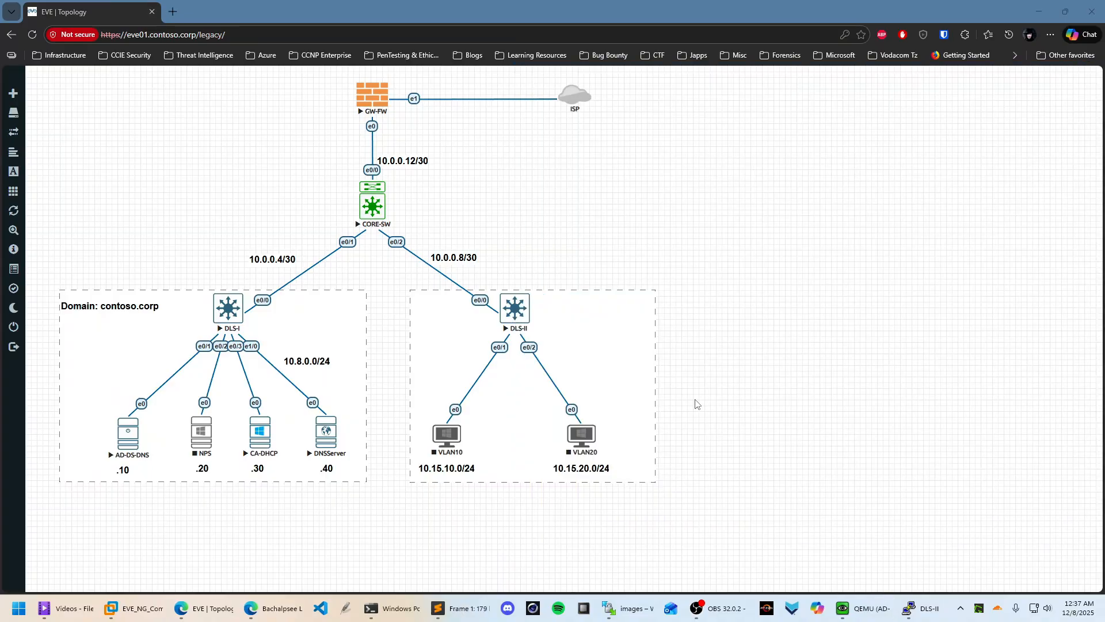
Stop the DLS-I switch and the CA-DHCP server nodes
{"action": "right_click", "coordinate": [229, 316]}
{"action": "left_click", "coordinate": [265, 338]}
{"action": "right_click", "coordinate": [260, 436]}
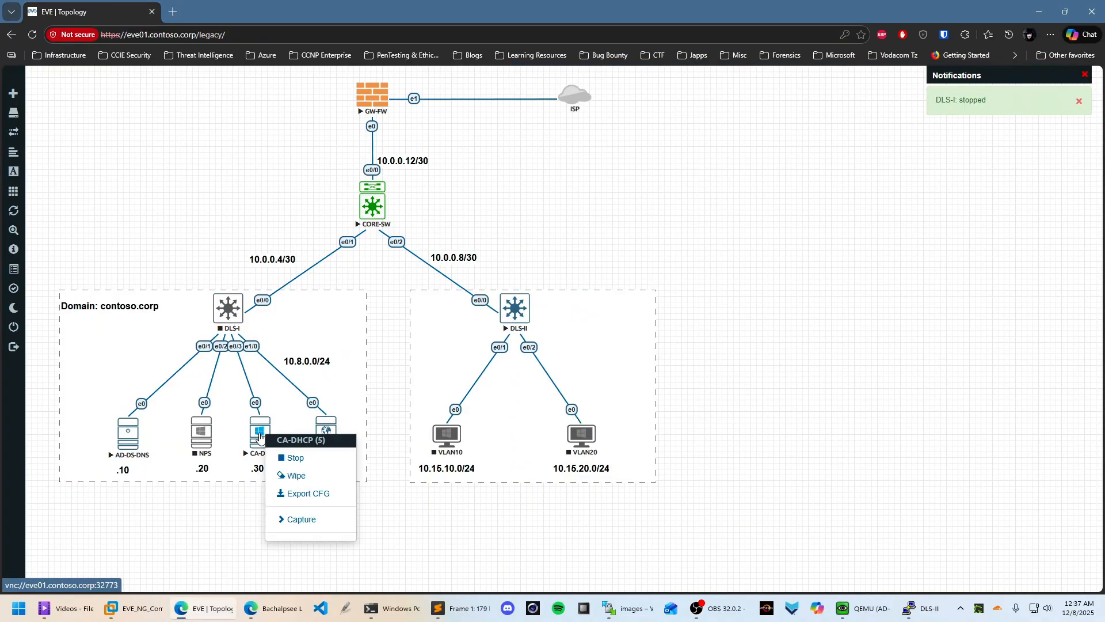
{"action": "left_click", "coordinate": [288, 459]}
Delete the CA-DHCP node from the lab topology and confirm
{"action": "right_click", "coordinate": [261, 427]}
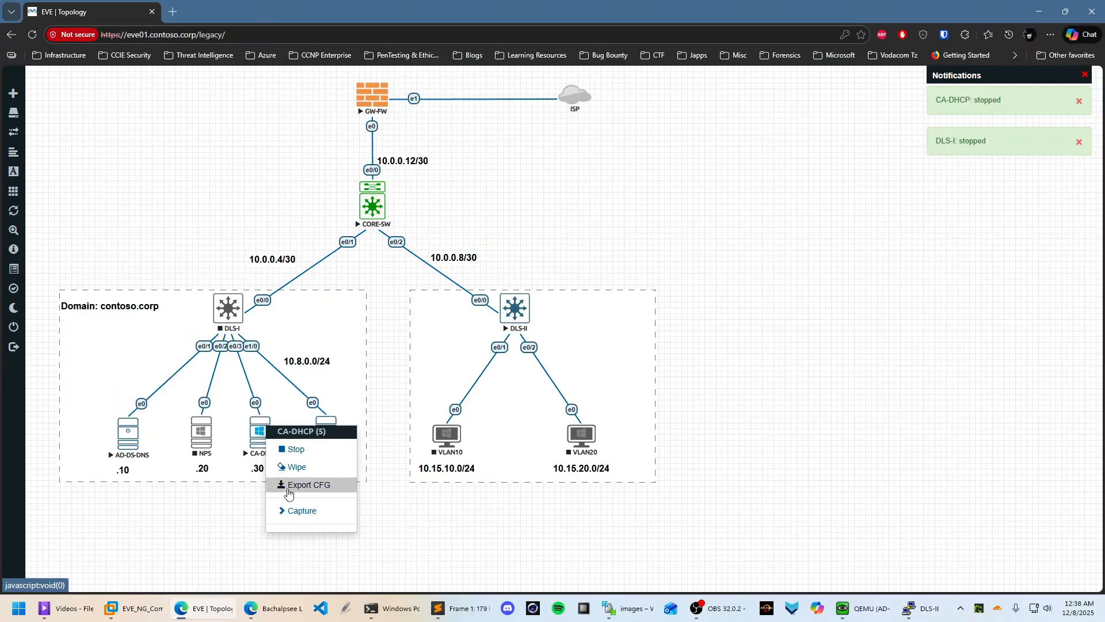
{"action": "left_click", "coordinate": [460, 532]}
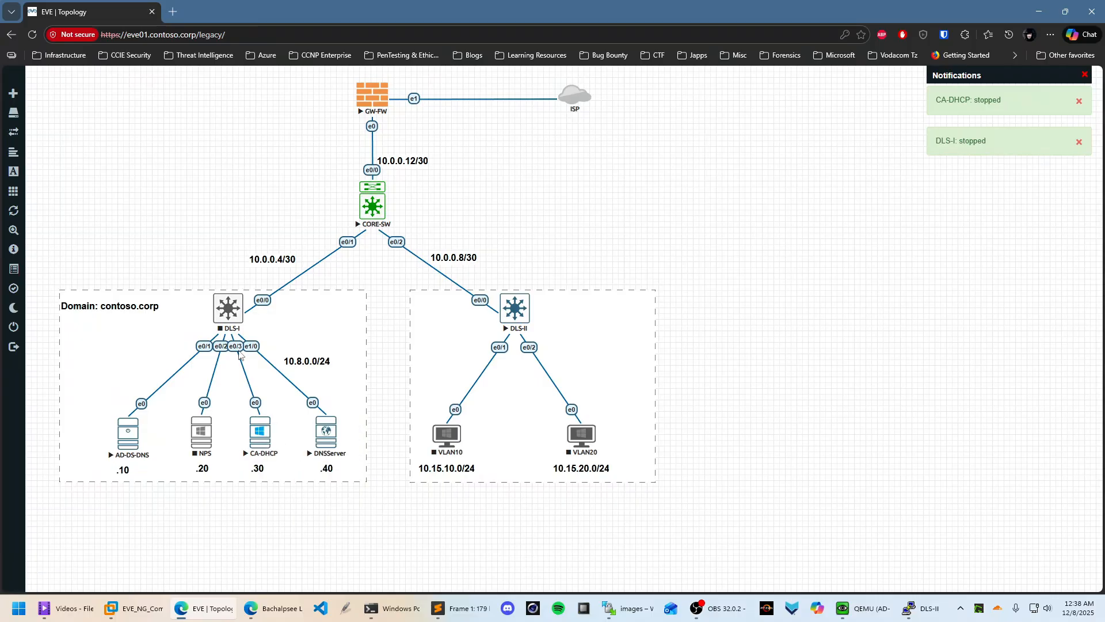
{"action": "right_click", "coordinate": [254, 436]}
{"action": "left_click", "coordinate": [287, 575]}
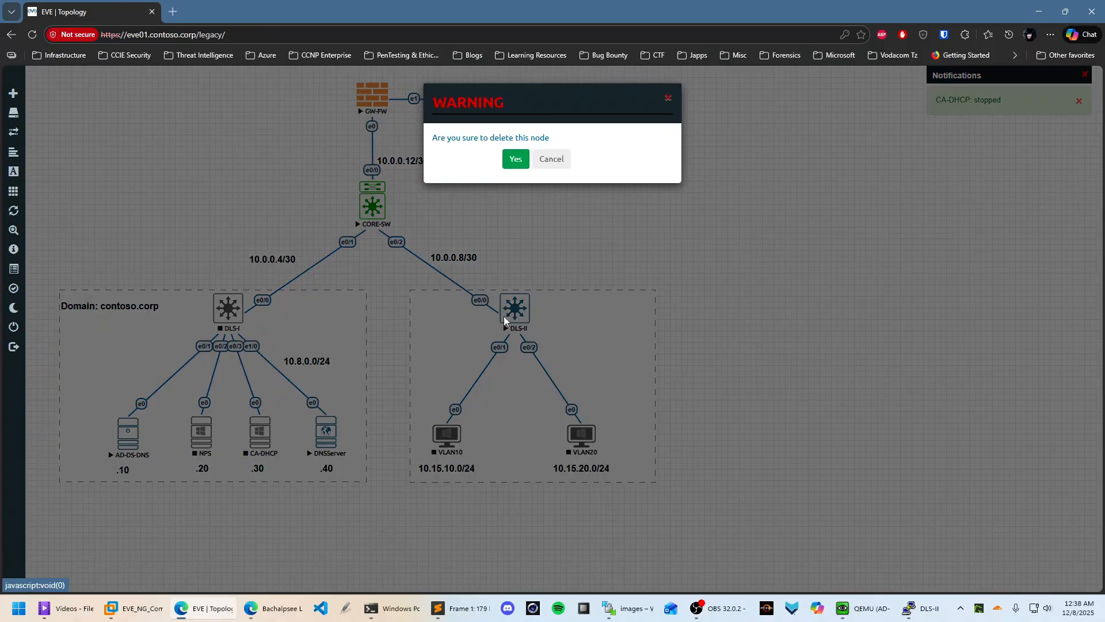
{"action": "left_click", "coordinate": [516, 163]}
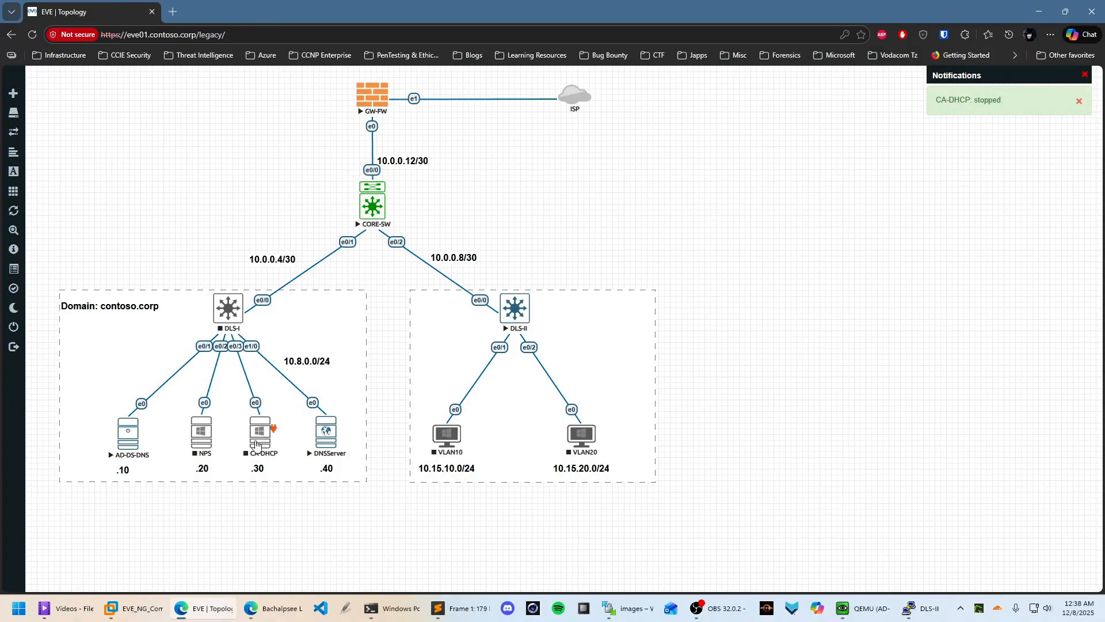
Create a new Windows Server node using the winserver-S2019-VL-x64 image
{"action": "right_click", "coordinate": [778, 283]}
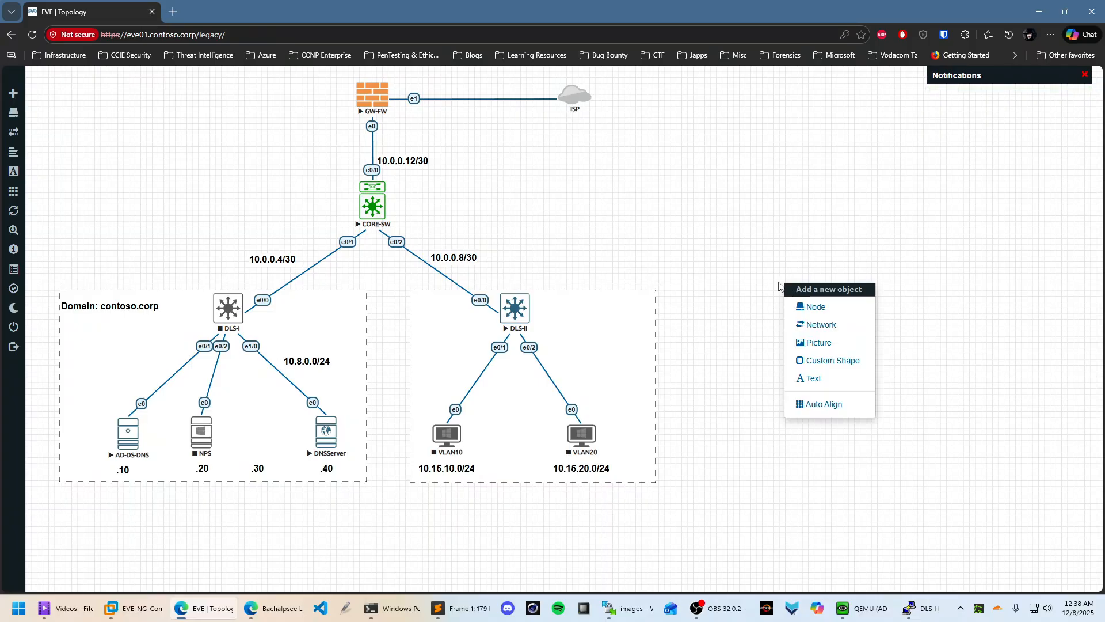
{"action": "left_click", "coordinate": [810, 308]}
{"action": "type", "text": "win"}
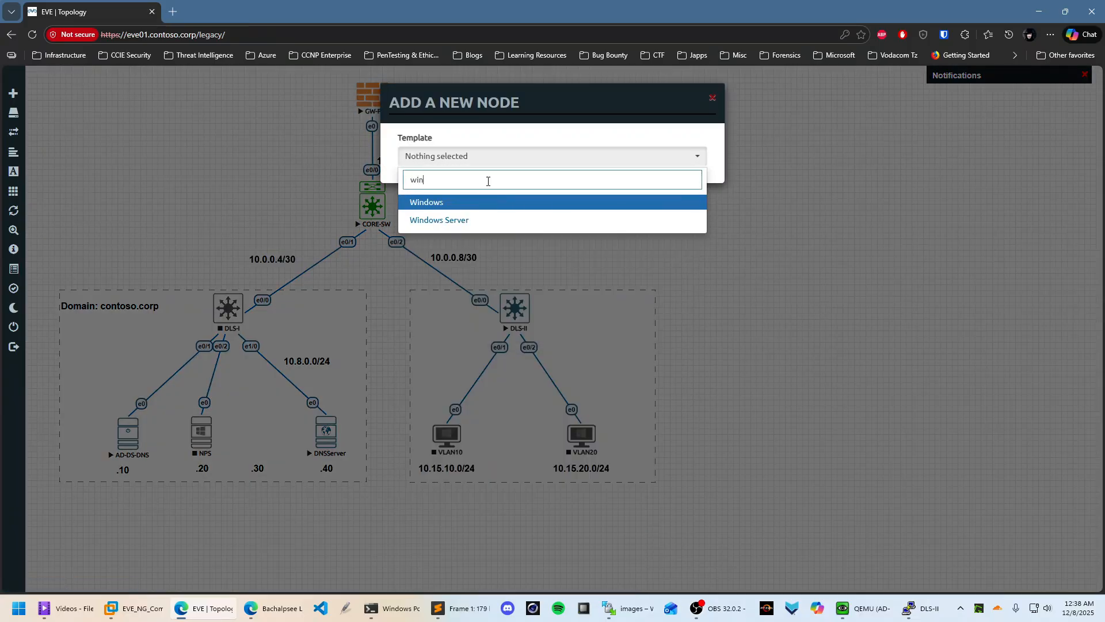
{"action": "left_click", "coordinate": [460, 221]}
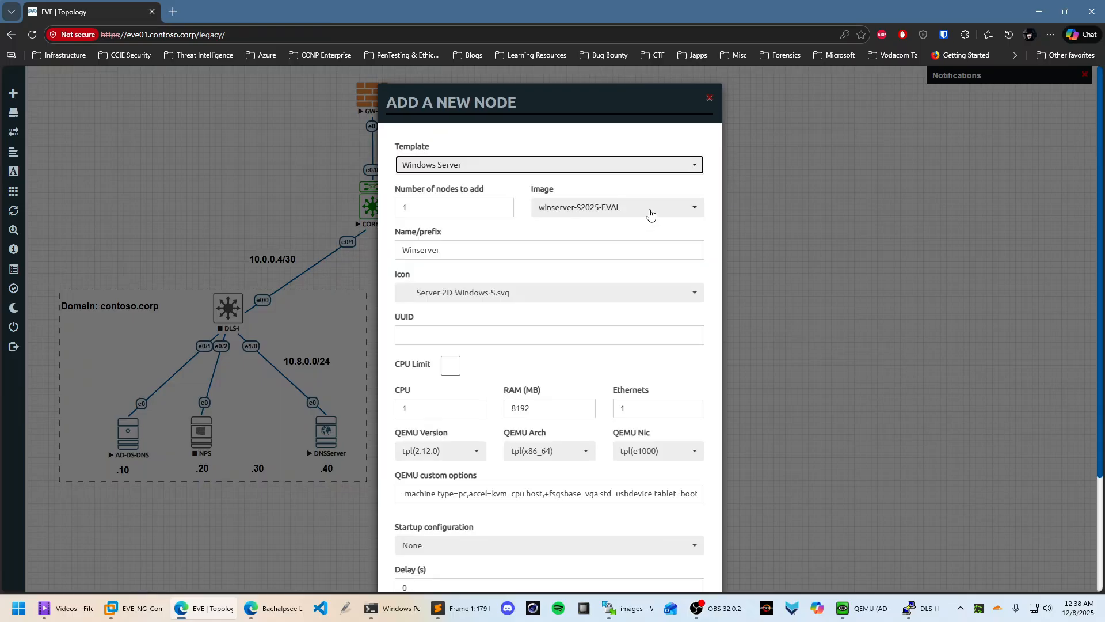
{"action": "left_click", "coordinate": [644, 213]}
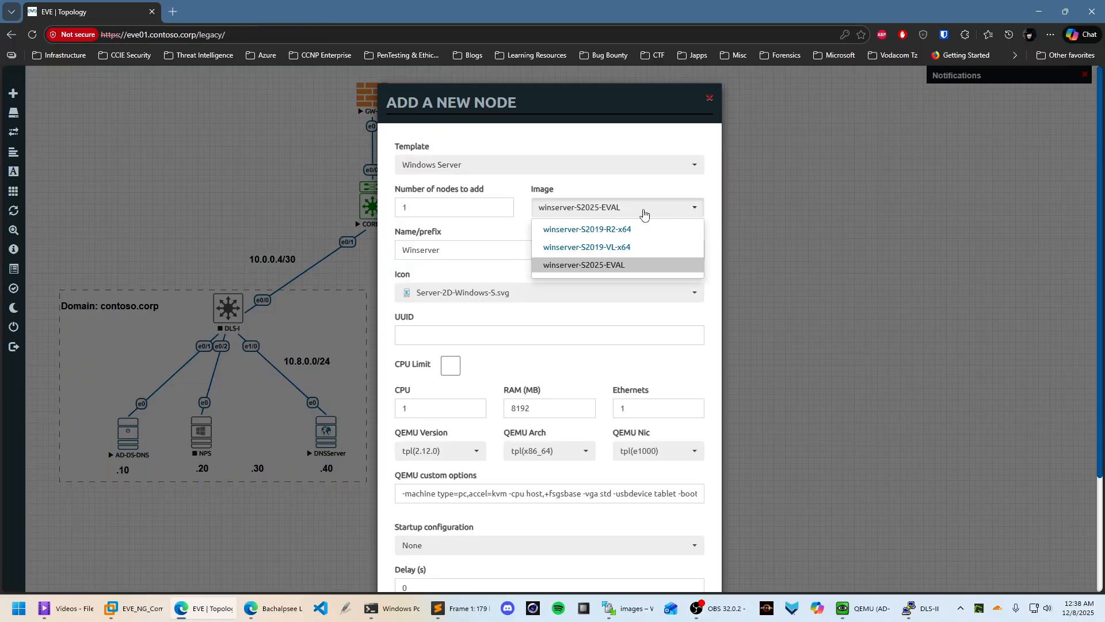
{"action": "left_click", "coordinate": [626, 248]}
Name the node CA-DHCP, set its RAM to 4096 MB, and save it
{"action": "left_click", "coordinate": [406, 244]}
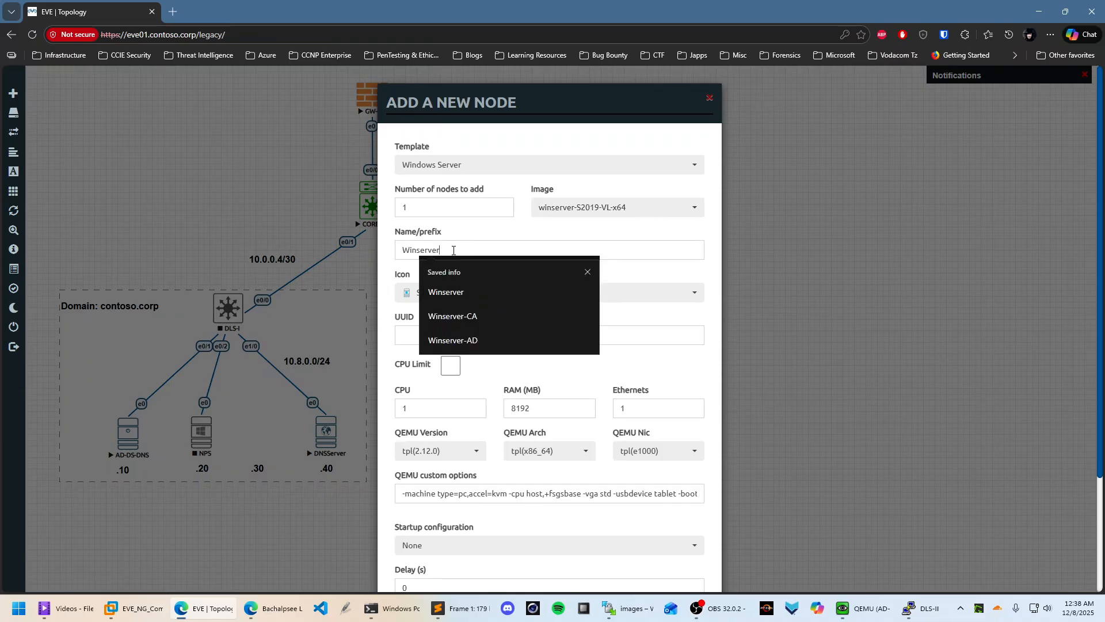
{"action": "key", "text": "ctrl+a"}
{"action": "type", "text": "CA"}
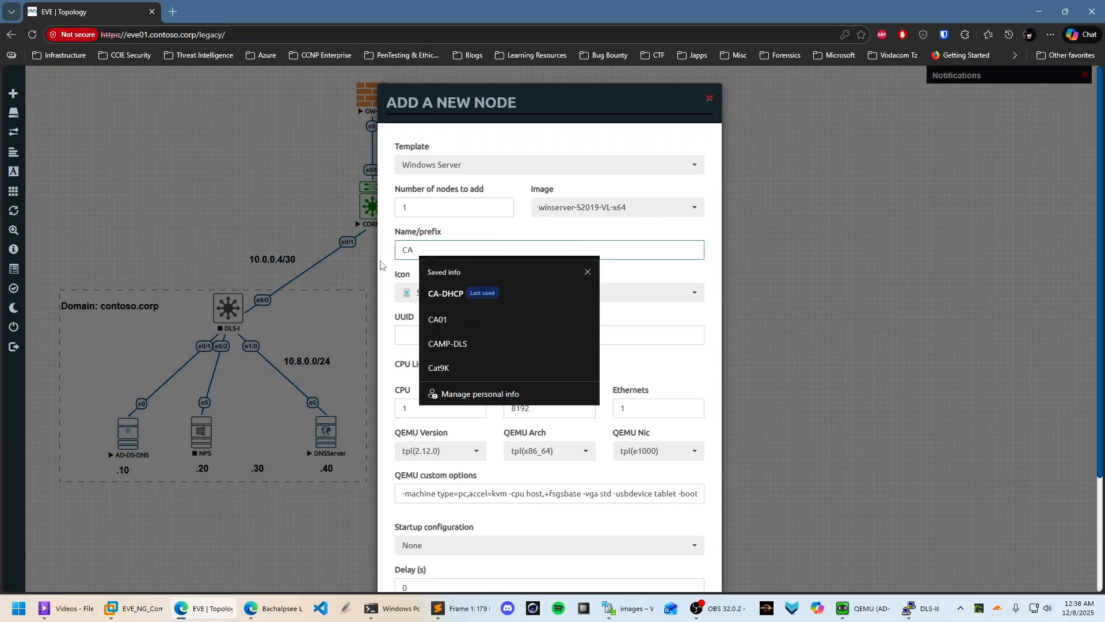
{"action": "left_click", "coordinate": [455, 294]}
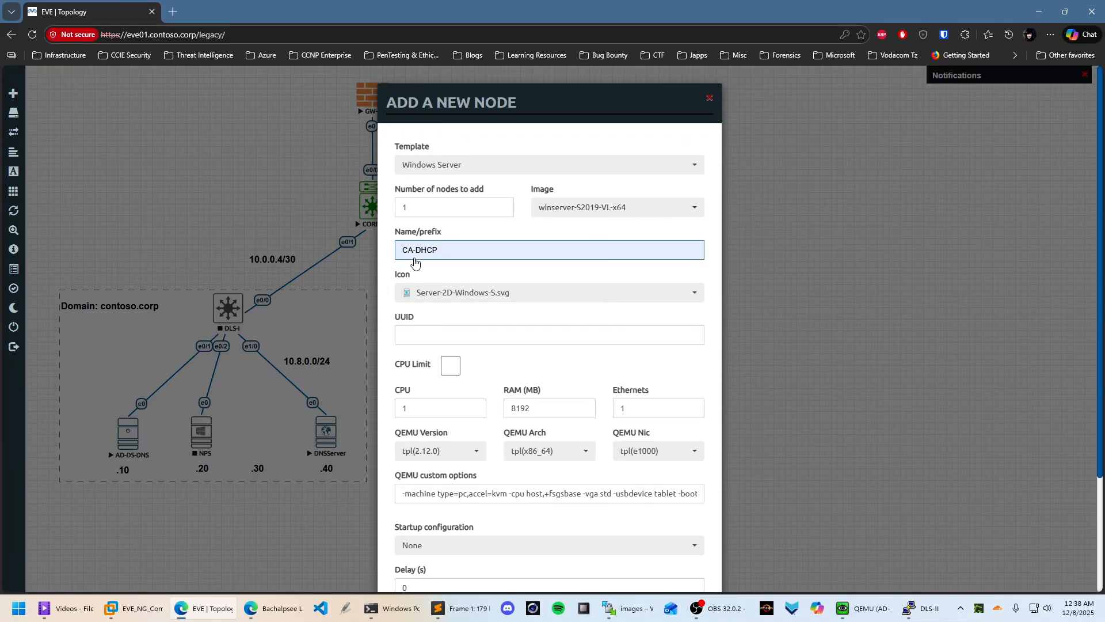
{"action": "double_click", "coordinate": [560, 404]}
{"action": "type", "text": "4"}
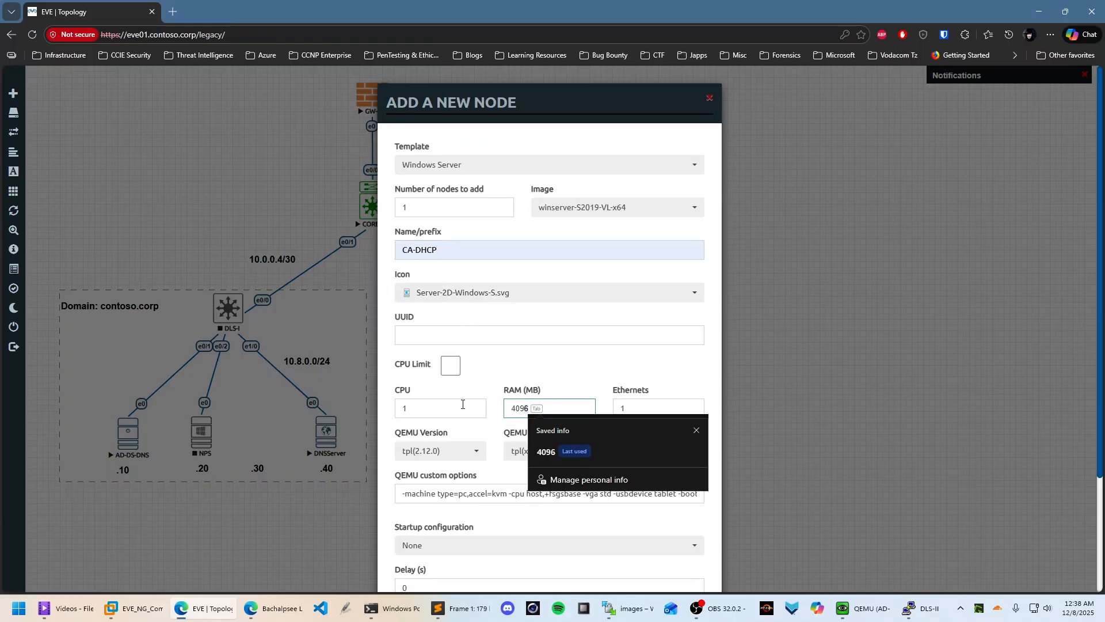
{"action": "type", "text": "096"}
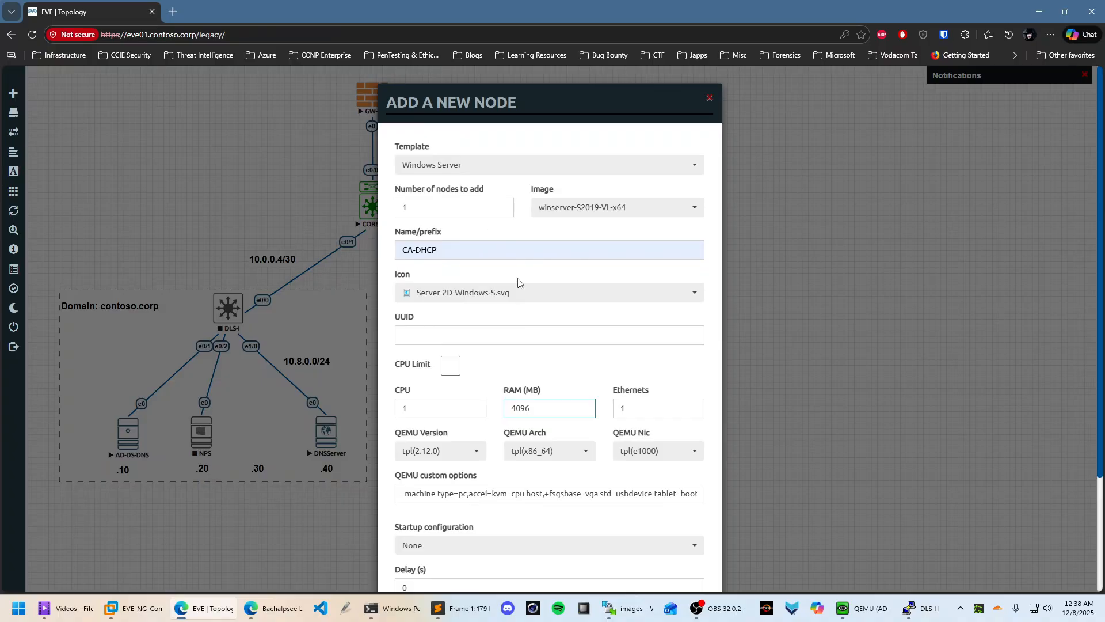
{"action": "scroll", "coordinate": [518, 282], "scroll_direction": "down", "scroll_amount": 3}
{"action": "left_click", "coordinate": [488, 555]}
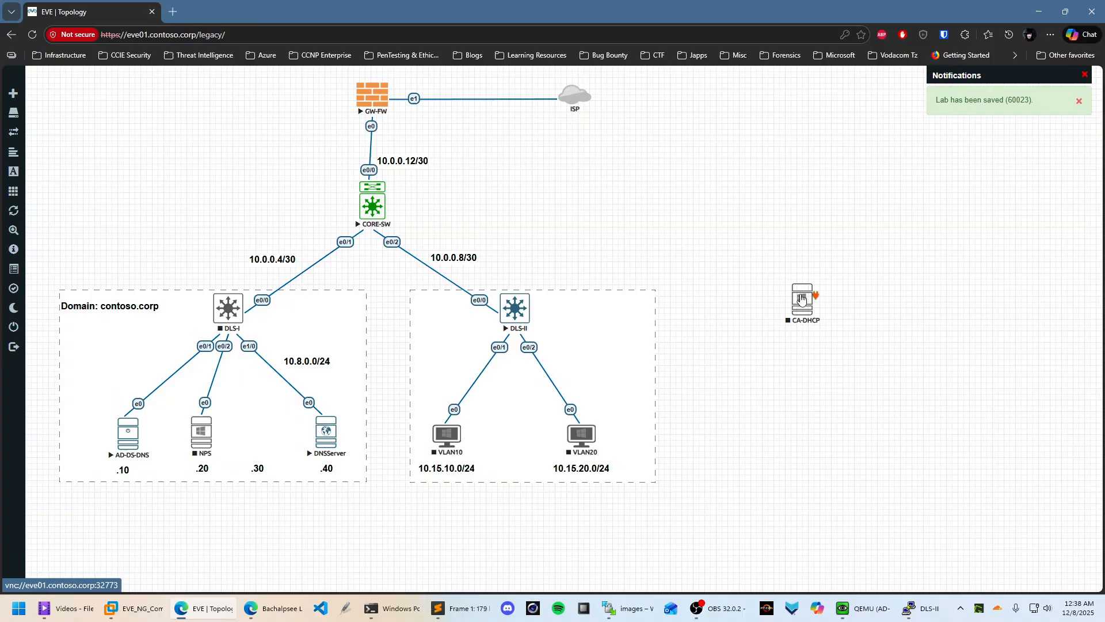
Link CA-DHCP to DLS-I port e0/3 and start the DLS-I switch
{"action": "left_click_drag", "start_coordinate": [802, 297], "coordinate": [233, 325]}
{"action": "left_click", "coordinate": [580, 412]}
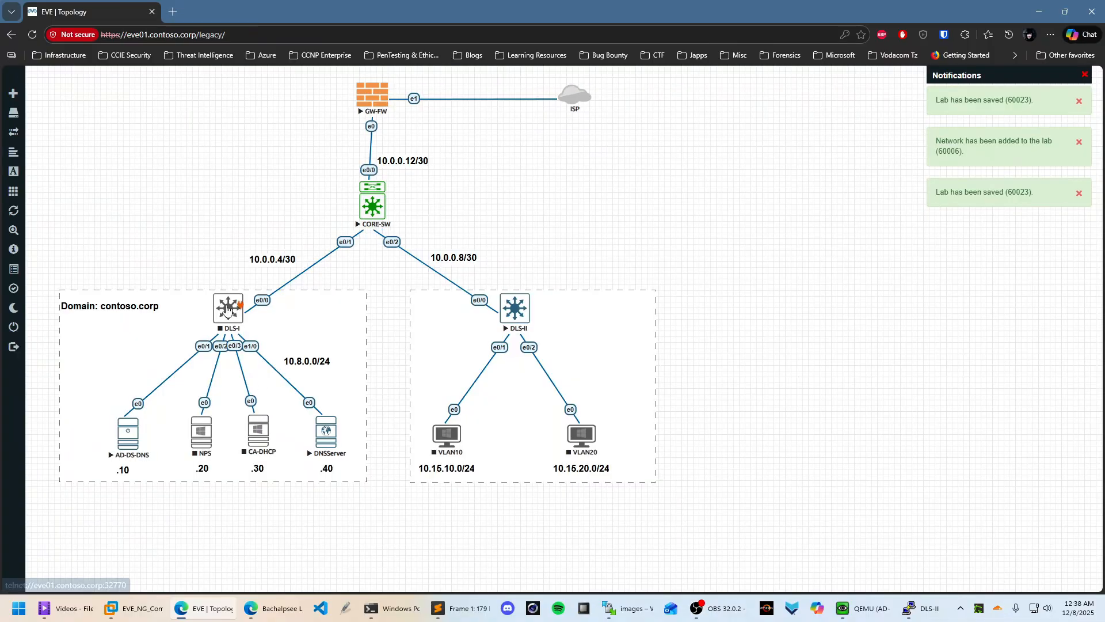
{"action": "right_click", "coordinate": [227, 309]}
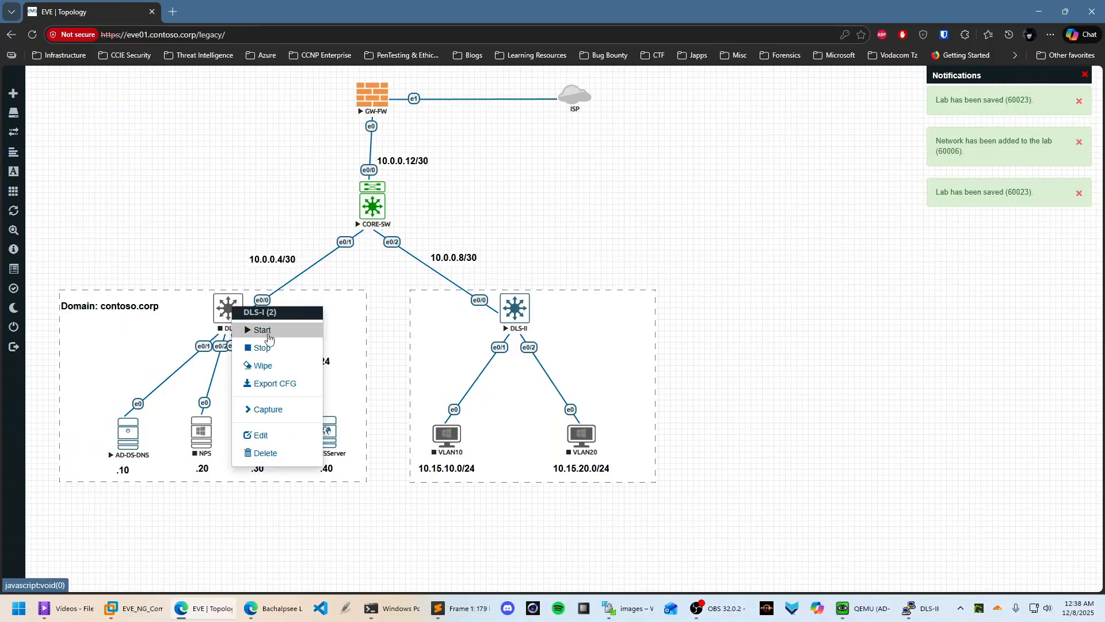
{"action": "left_click", "coordinate": [259, 328]}
{"action": "right_click", "coordinate": [264, 429]}
Start CA-DHCP and open the DLS-I console, widening its window
{"action": "left_click", "coordinate": [308, 457]}
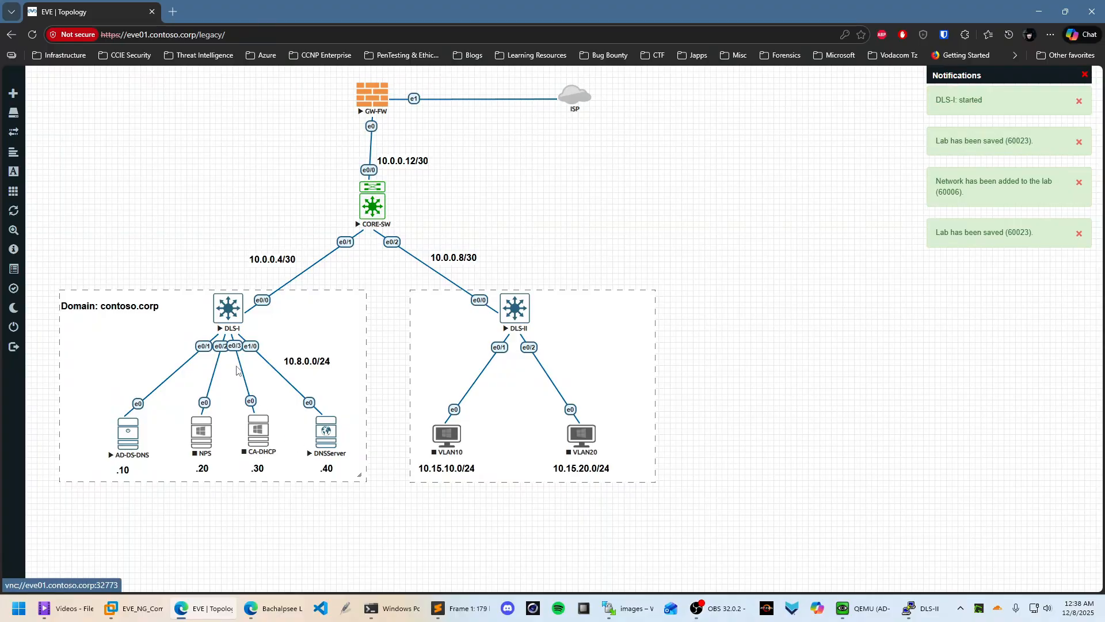
{"action": "left_click", "coordinate": [259, 430]}
{"action": "left_click", "coordinate": [649, 147]}
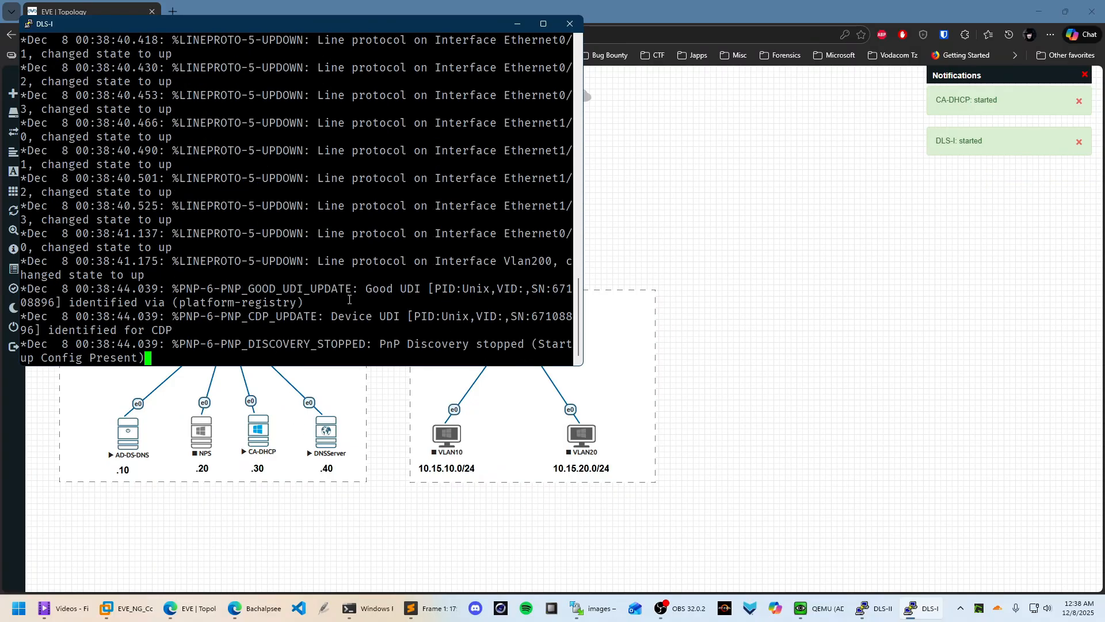
{"action": "key", "text": "Return"}
{"action": "key", "text": "Return"}
{"action": "key", "text": "Return"}
{"action": "key", "text": "Return"}
{"action": "key", "text": "Return"}
{"action": "key", "text": "Return"}
{"action": "key", "text": "Return"}
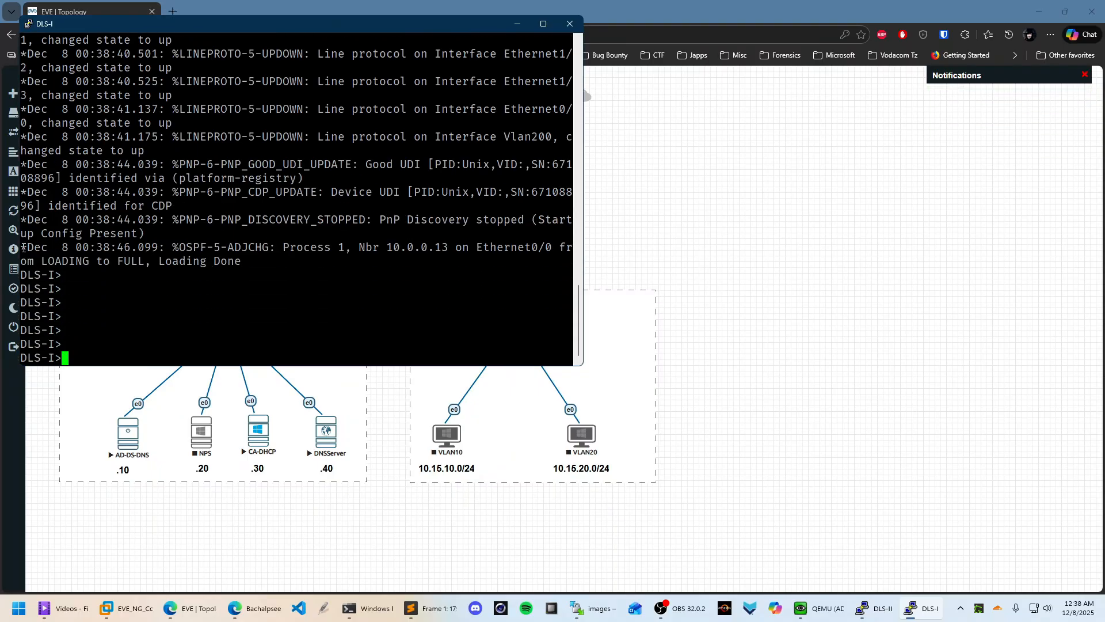
{"action": "left_click_drag", "start_coordinate": [20, 247], "coordinate": [570, 262]}
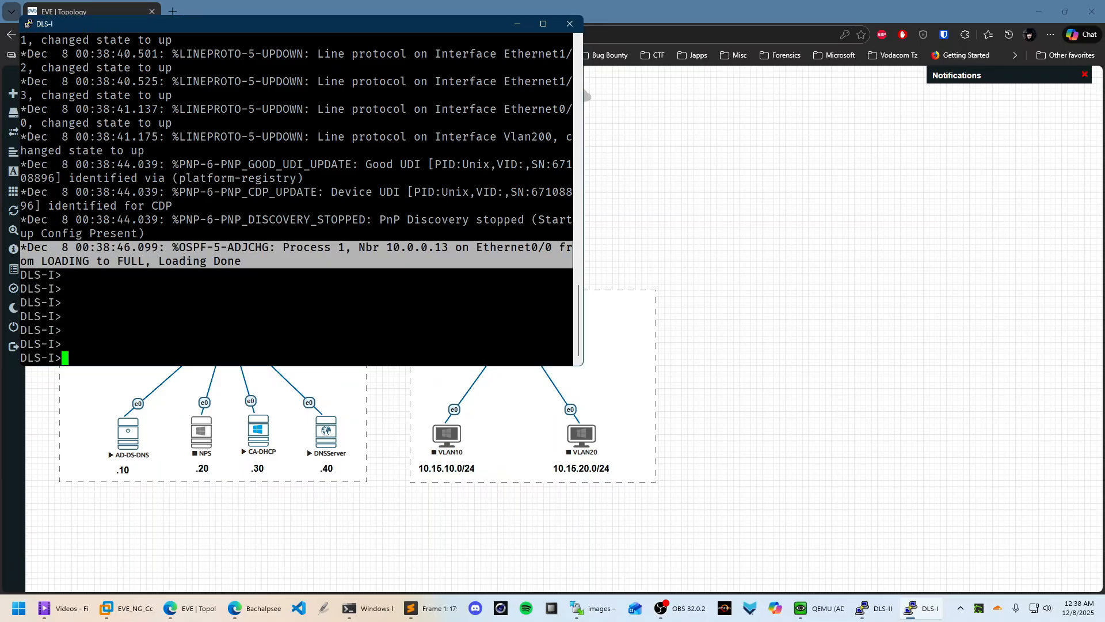
Enter privileged mode on DLS-I with 'en', then hide the console
{"action": "left_click", "coordinate": [226, 268]}
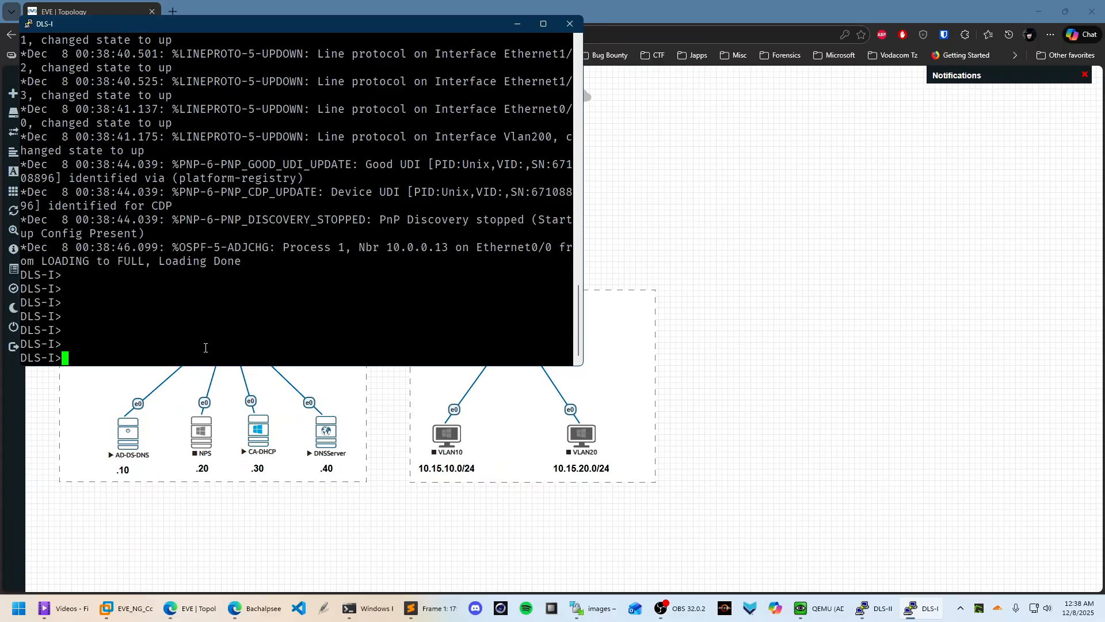
{"action": "type", "text": "EN"}
{"action": "key", "text": "Return"}
{"action": "key", "text": "Return"}
{"action": "key", "text": "Return"}
{"action": "key", "text": "Return"}
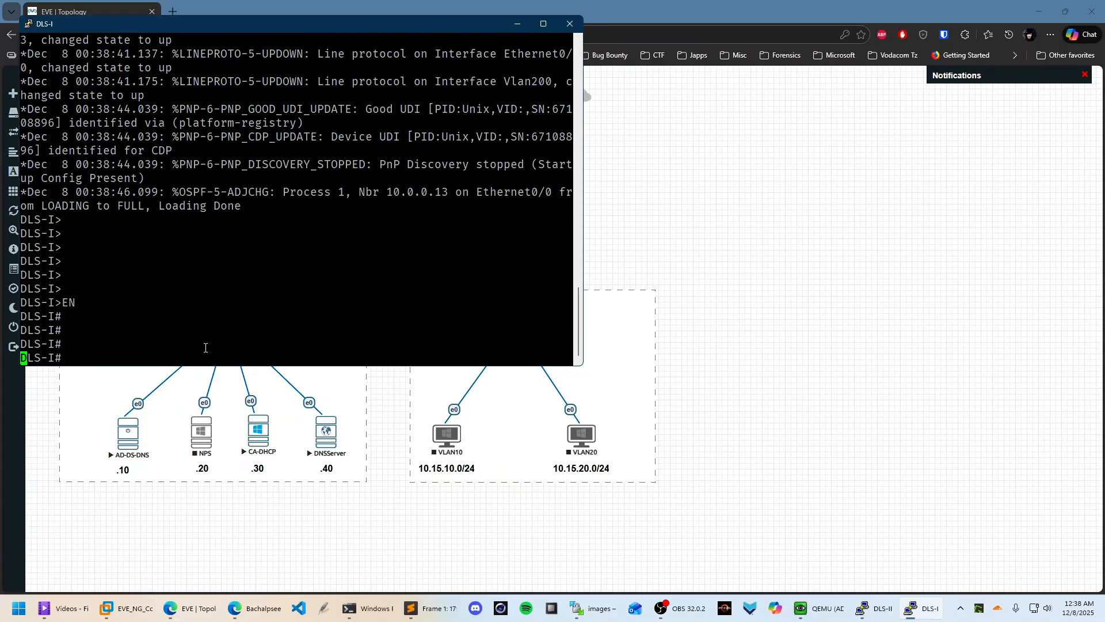
{"action": "key", "text": "Return"}
{"action": "key", "text": "Return"}
{"action": "key", "text": "Return"}
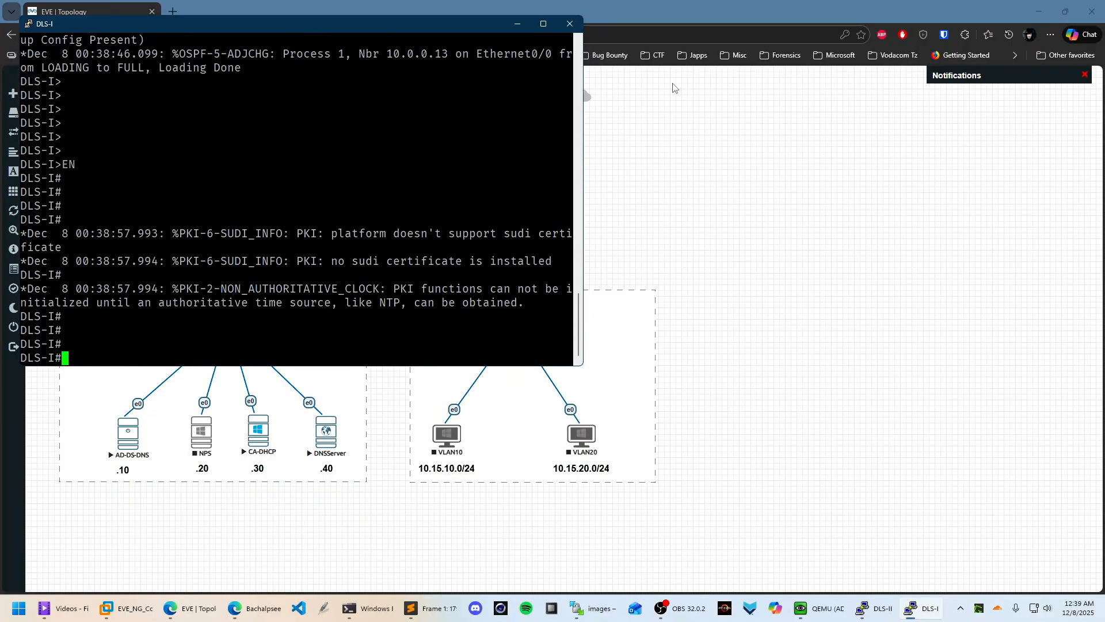
{"action": "left_click", "coordinate": [516, 25]}
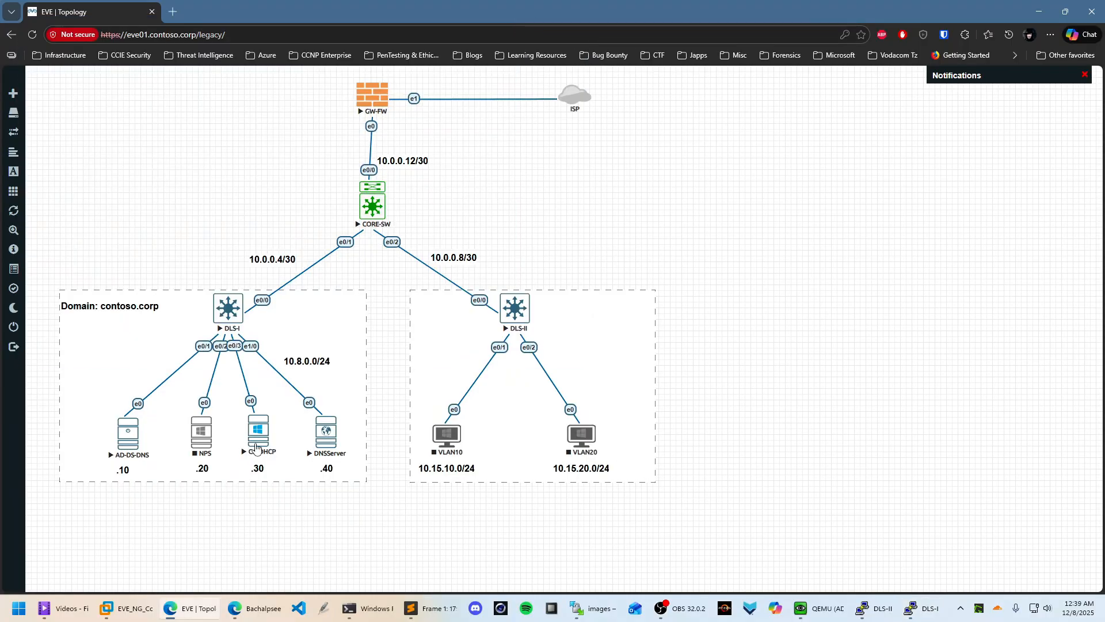
Open CA-DHCP's UltraVNC console, sign in as Administrator, and bring up the network icon's menu
{"action": "left_click", "coordinate": [260, 433]}
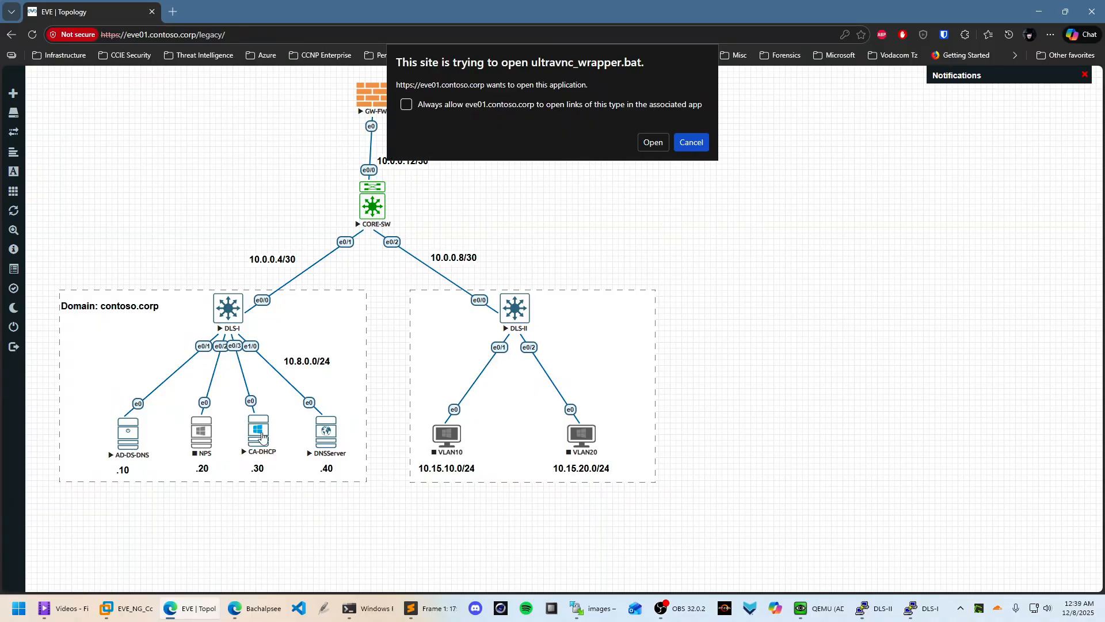
{"action": "left_click", "coordinate": [652, 142]}
{"action": "left_click", "coordinate": [551, 282]}
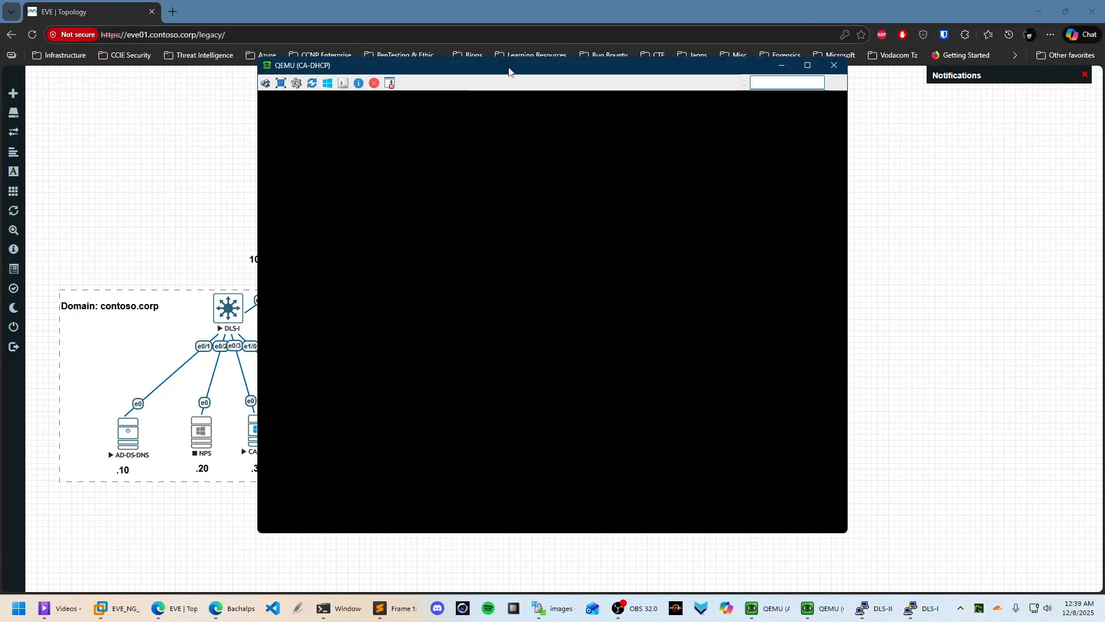
{"action": "left_click_drag", "start_coordinate": [508, 68], "coordinate": [764, 79]}
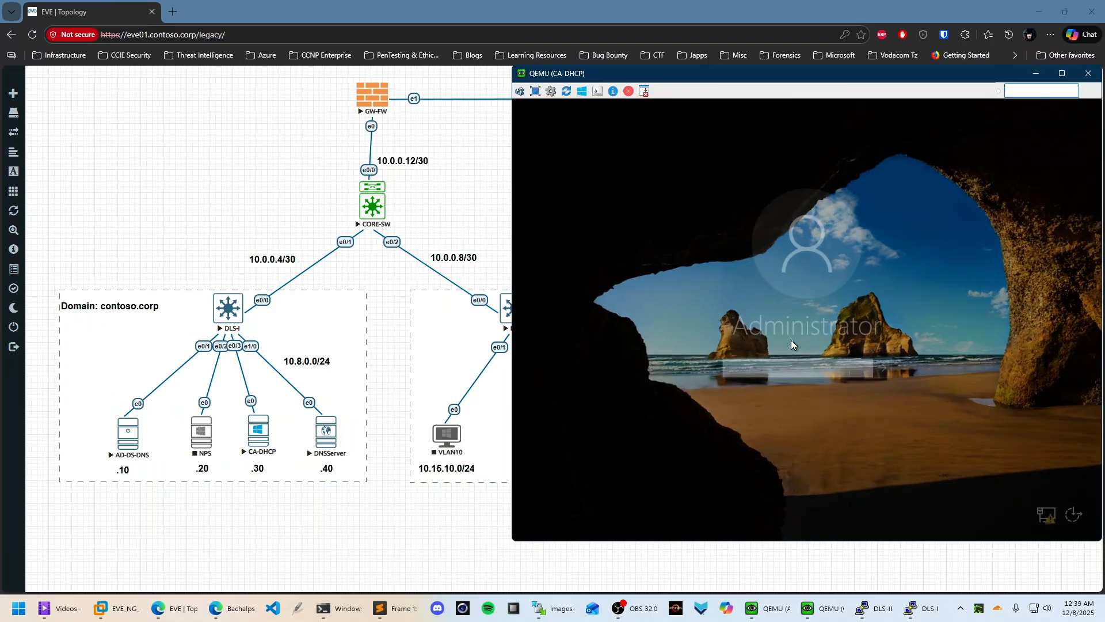
{"action": "type", "text": "•"}
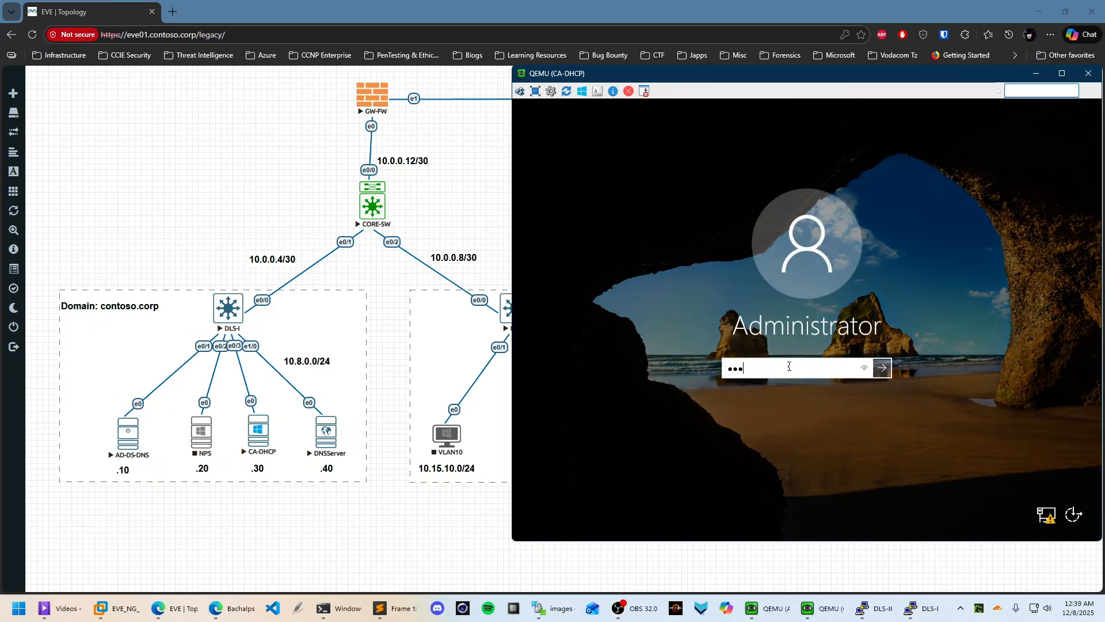
{"action": "type", "text": "•••••"}
{"action": "key", "text": "Return"}
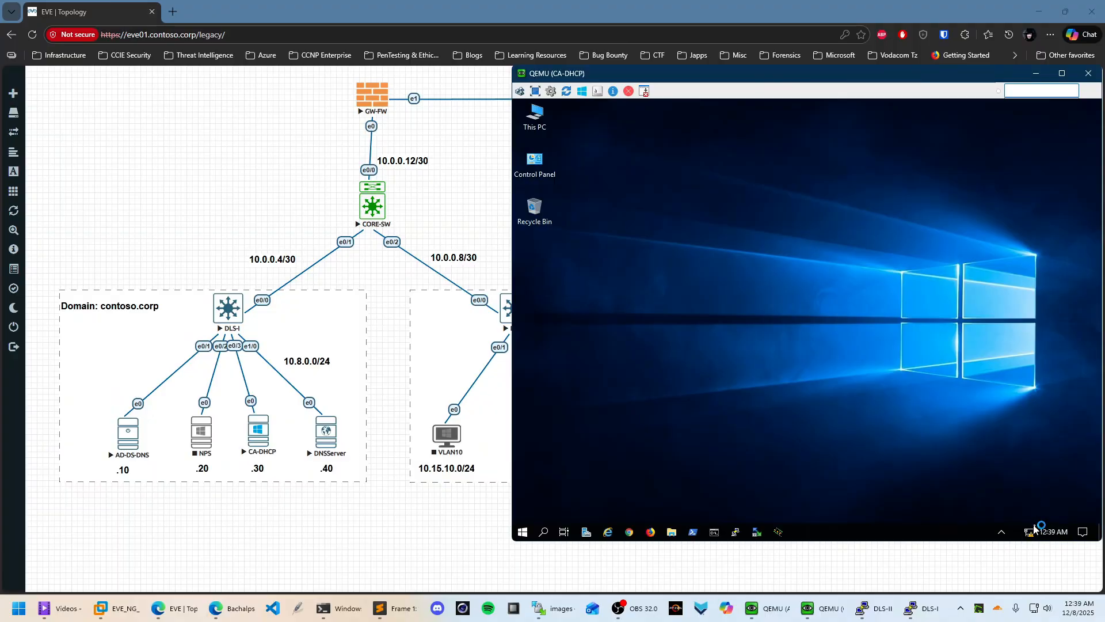
{"action": "right_click", "coordinate": [1033, 527]}
Open the Ethernet adapter's IPv4 properties from Network & Internet settings
{"action": "left_click", "coordinate": [991, 499]}
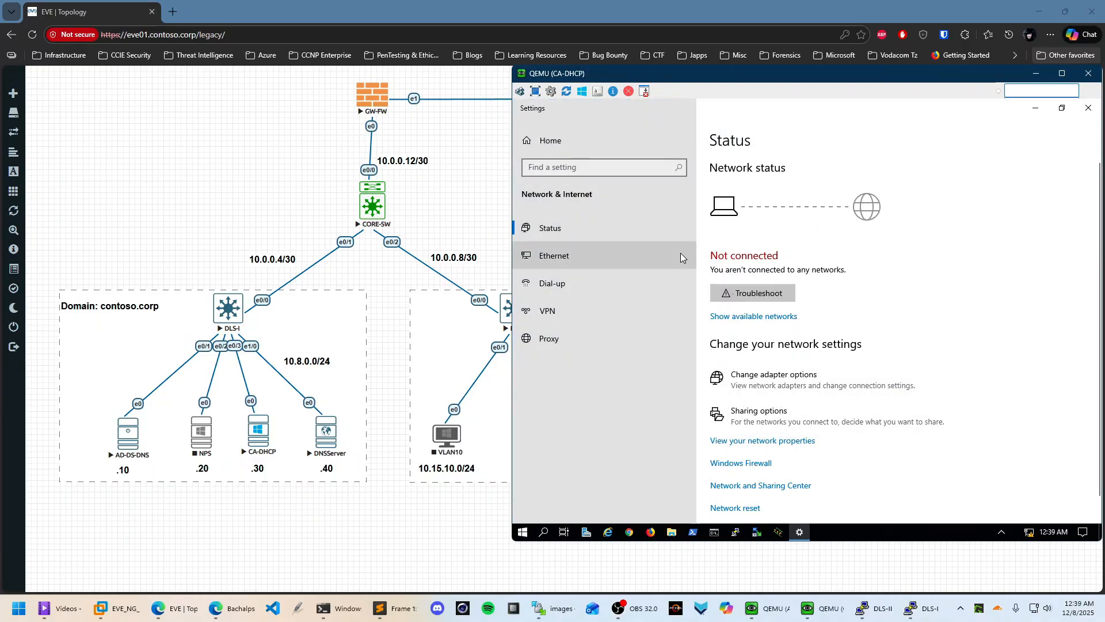
{"action": "left_click", "coordinate": [801, 384]}
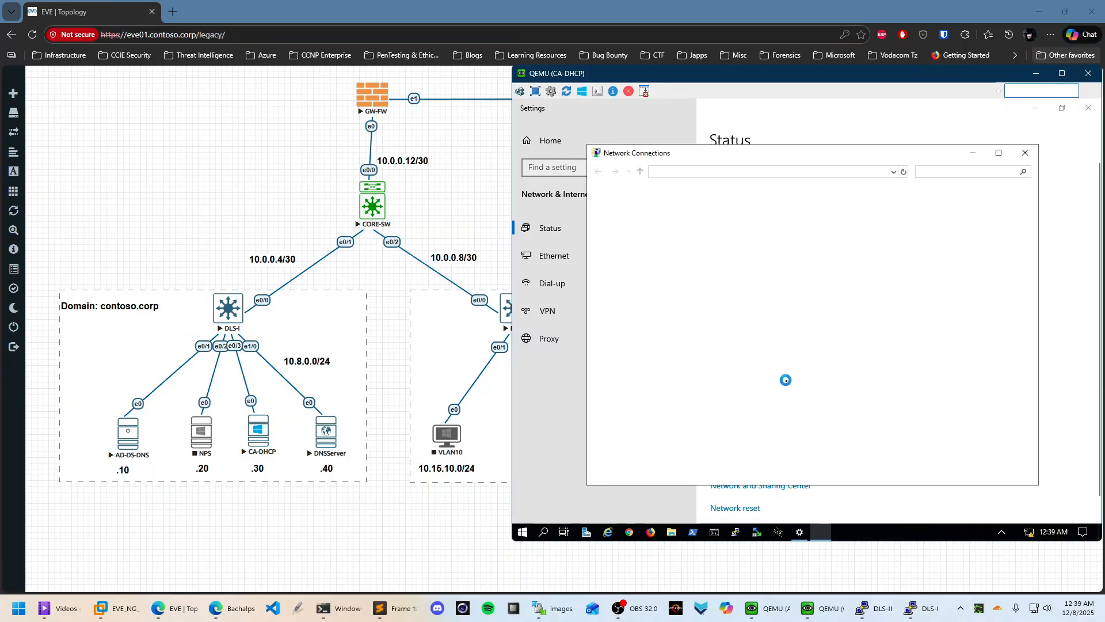
{"action": "left_click", "coordinate": [1000, 153]}
{"action": "right_click", "coordinate": [595, 168]}
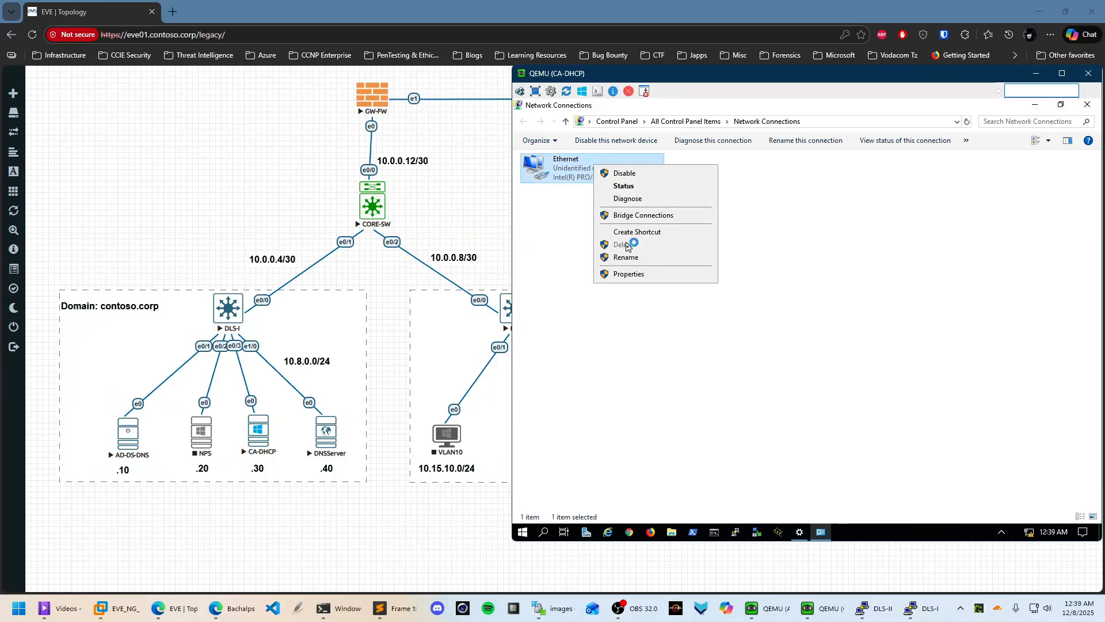
{"action": "left_click", "coordinate": [651, 277]}
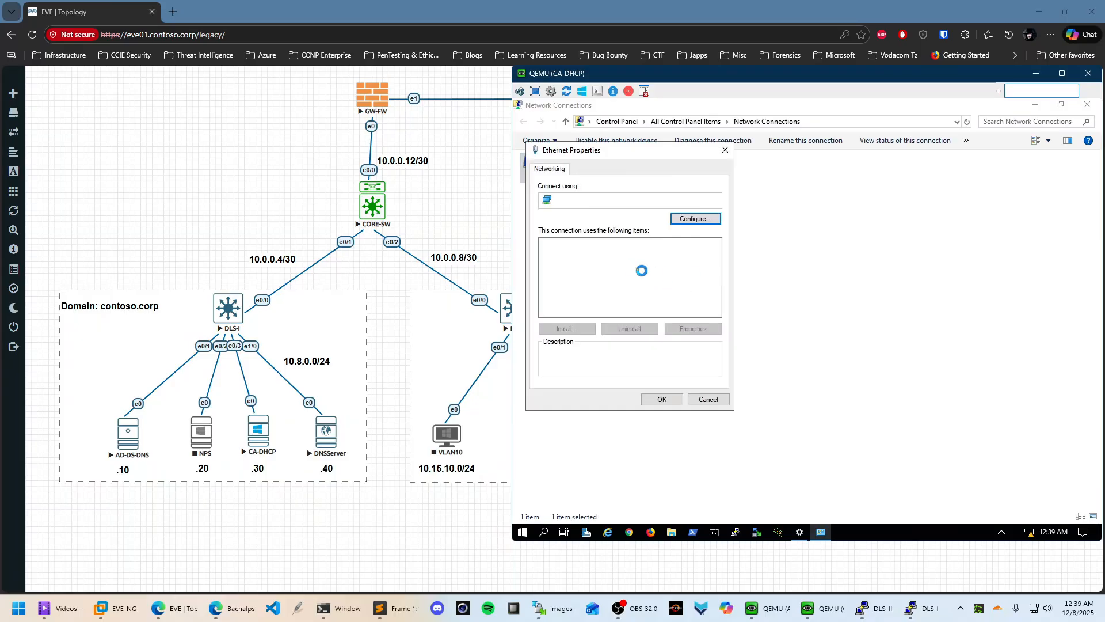
{"action": "left_click", "coordinate": [656, 273]}
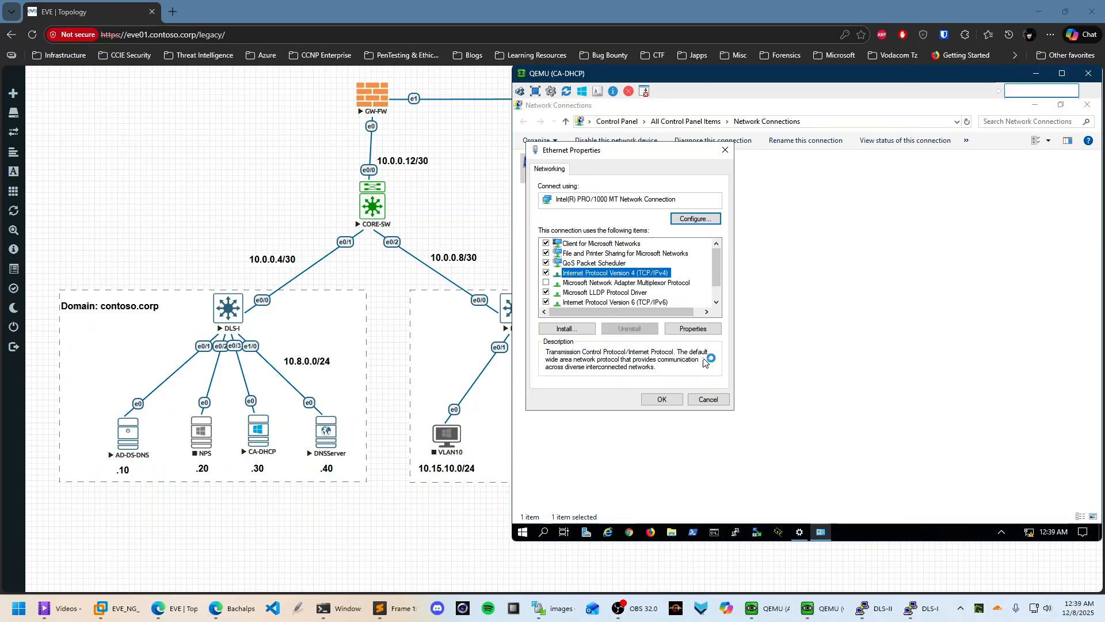
{"action": "left_click", "coordinate": [707, 329]}
Assign static IP 10.8.0.30 with mask 255.255.255.0 and alternate DNS 10.8.0.40
{"action": "left_click", "coordinate": [610, 277]}
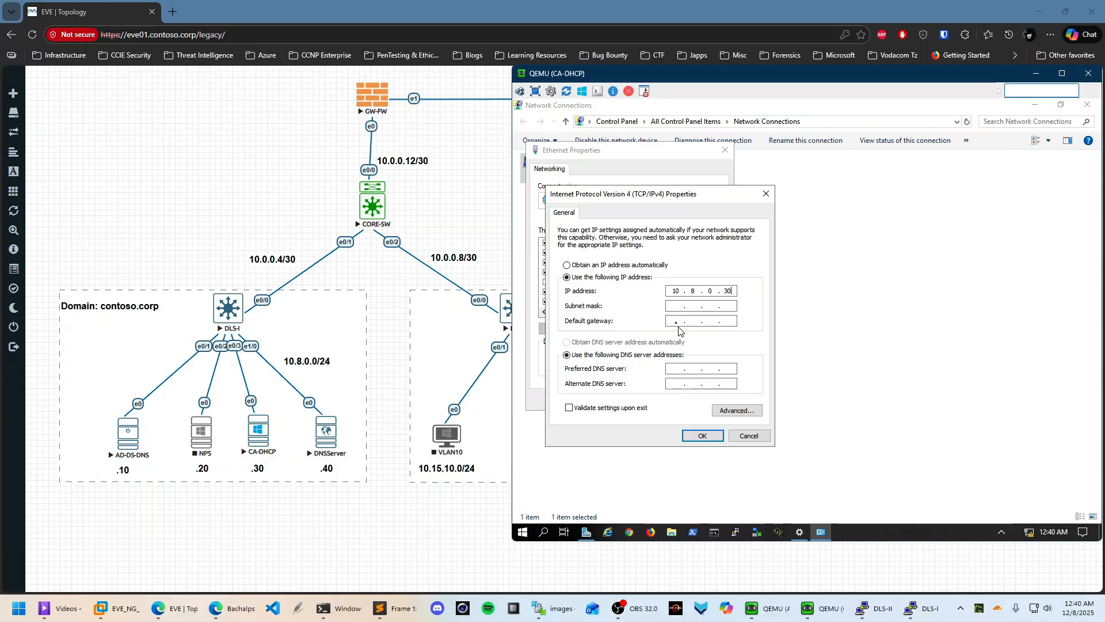
{"action": "key", "text": "Tab"}
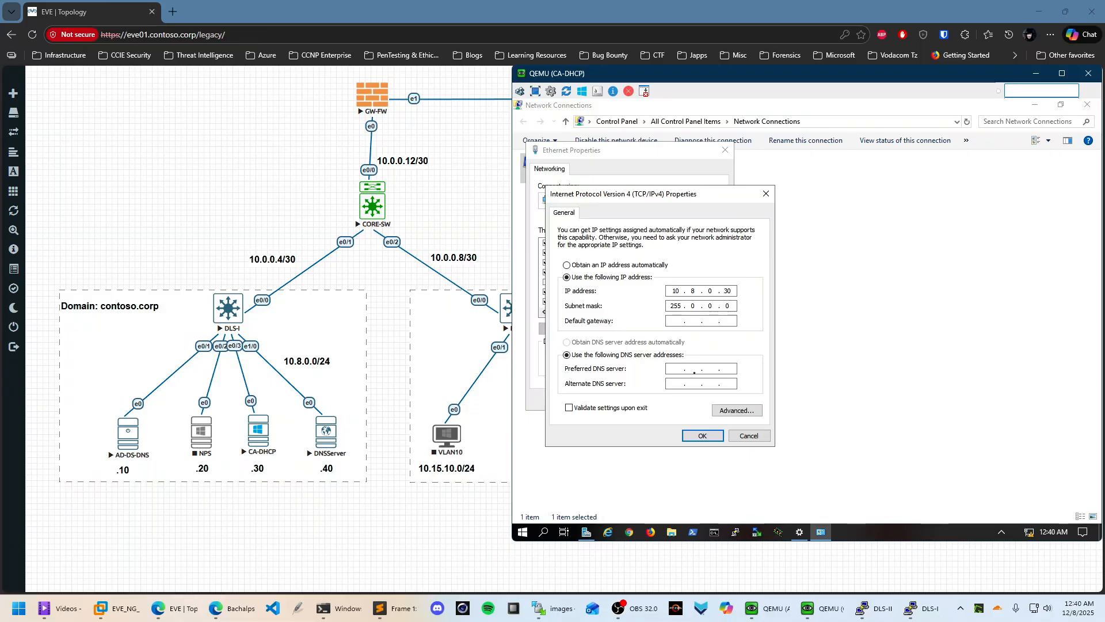
{"action": "key", "text": "shift+Tab"}
{"action": "type", "text": "255"}
{"action": "type", "text": "255255"}
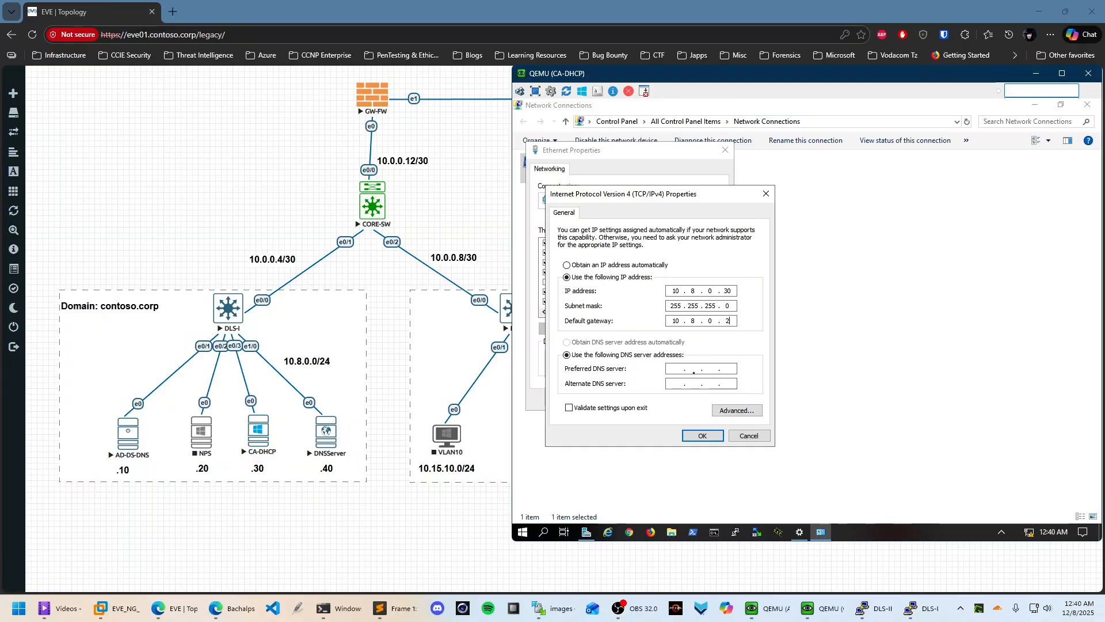
{"action": "type", "text": "254"}
{"action": "type", "text": "10.8.0.10"}
{"action": "left_click", "coordinate": [677, 382]}
{"action": "type", "text": "10 . 8 . 0 . 40"}
{"action": "left_click", "coordinate": [702, 436]}
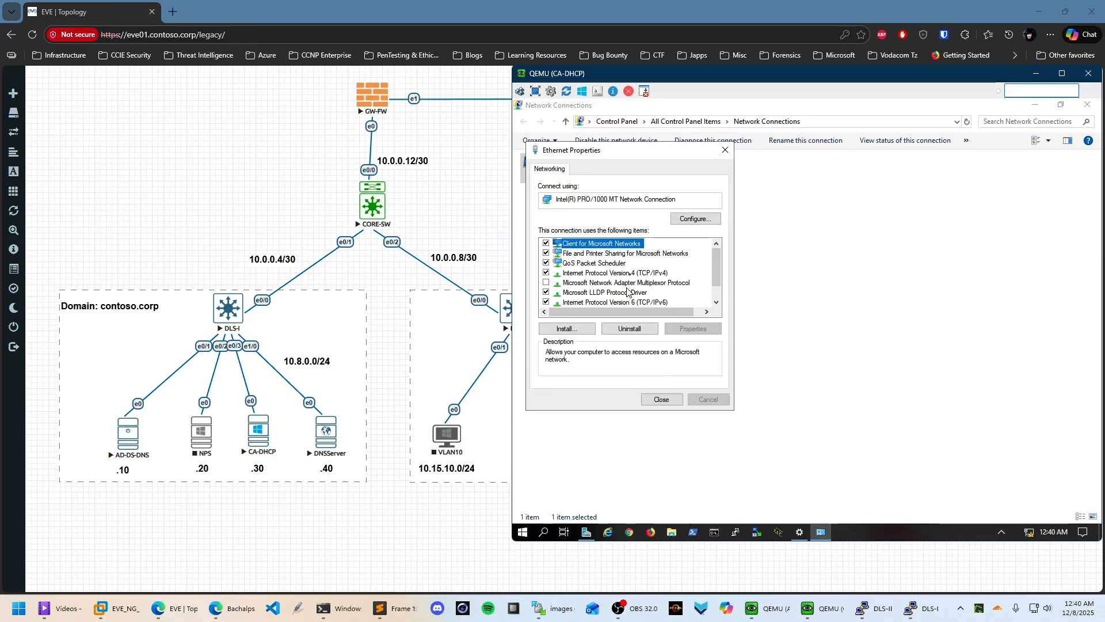
Disable IPv6 on the Ethernet adapter and allow the server to be discoverable
{"action": "scroll", "coordinate": [645, 277], "scroll_direction": "down", "scroll_amount": 1}
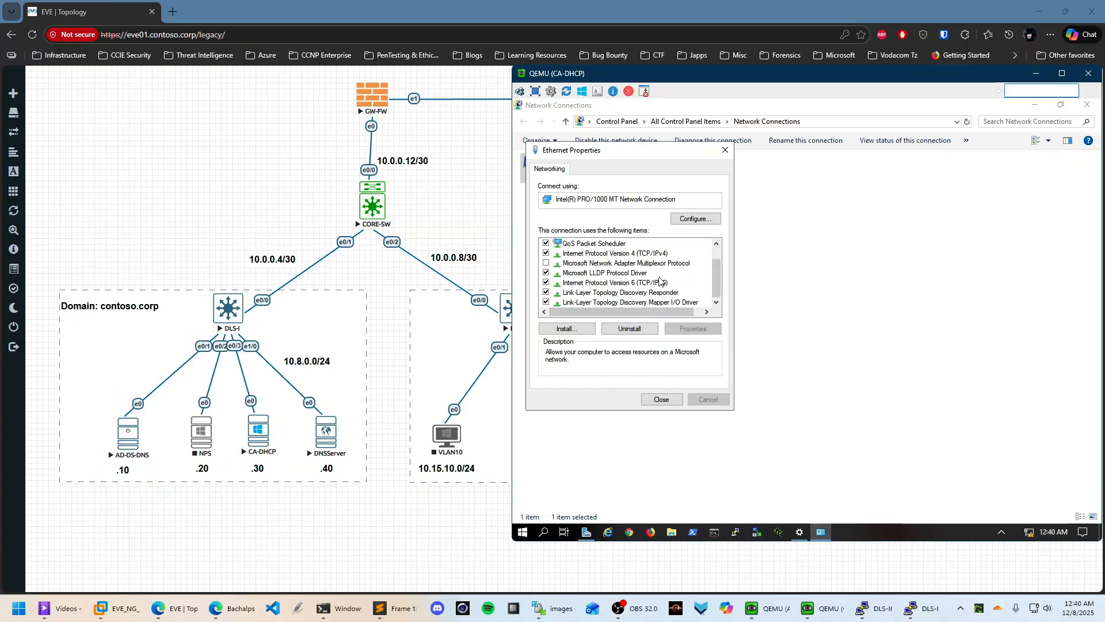
{"action": "left_click", "coordinate": [546, 282]}
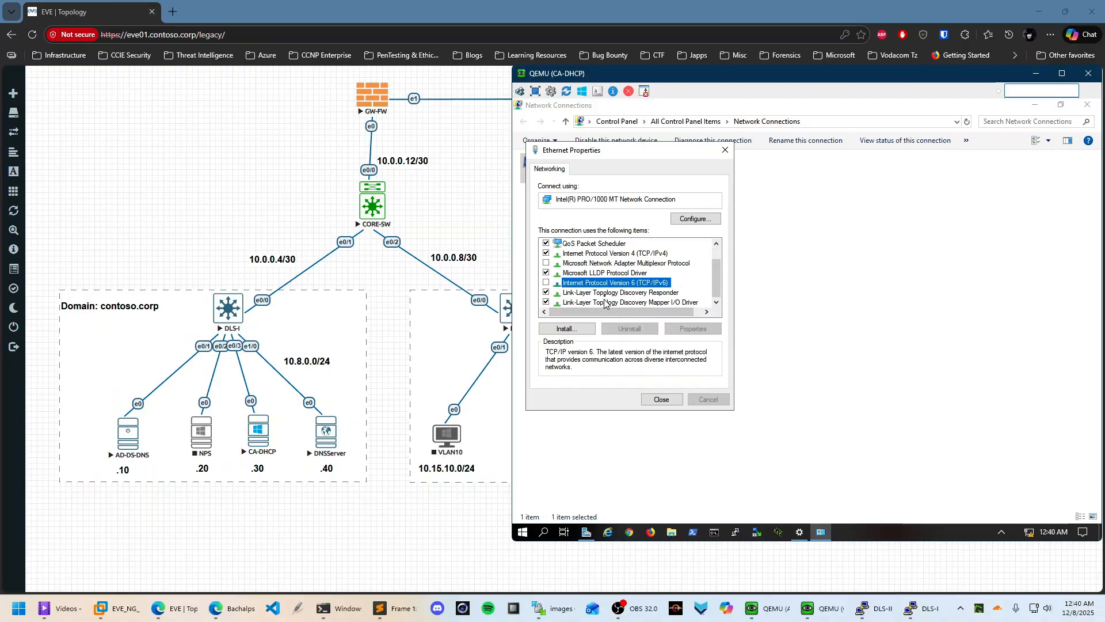
{"action": "left_click", "coordinate": [670, 400]}
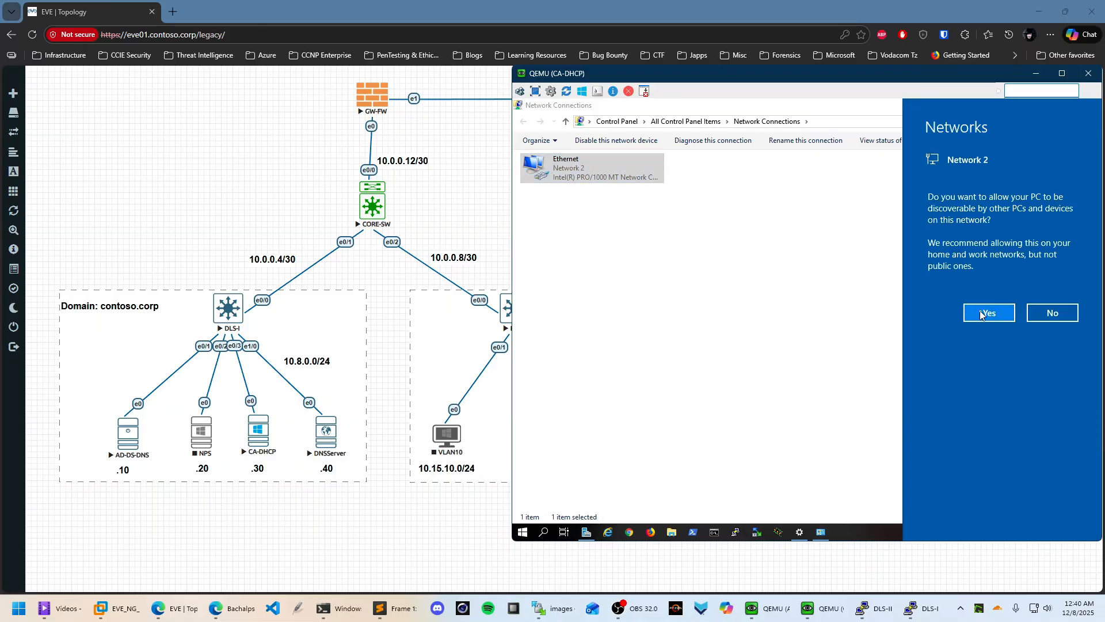
{"action": "left_click", "coordinate": [983, 313]}
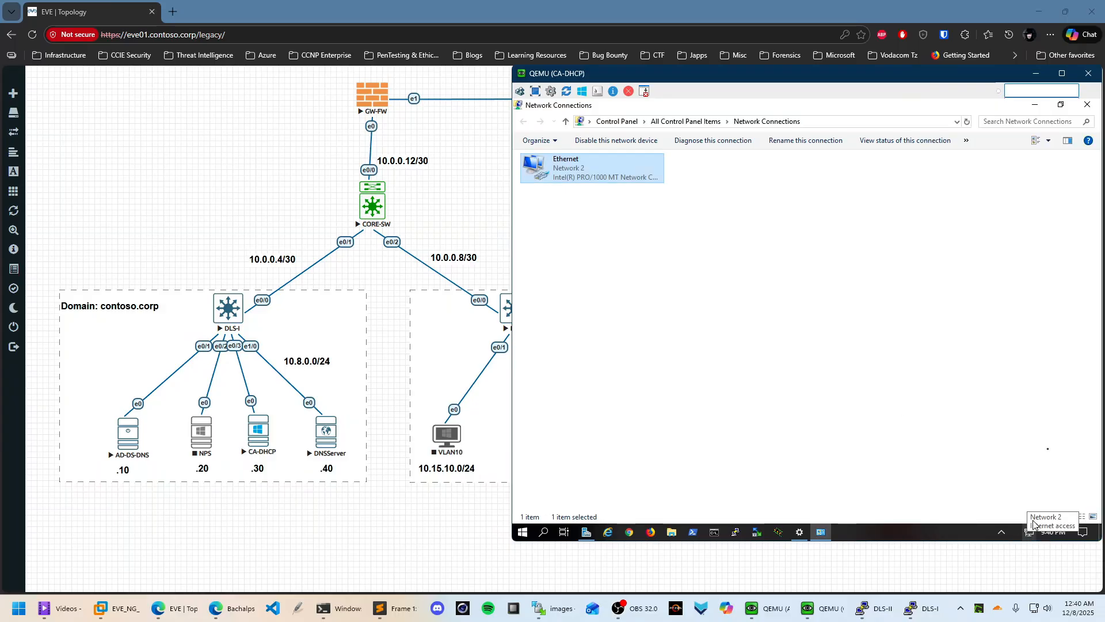
{"action": "left_click", "coordinate": [861, 461]}
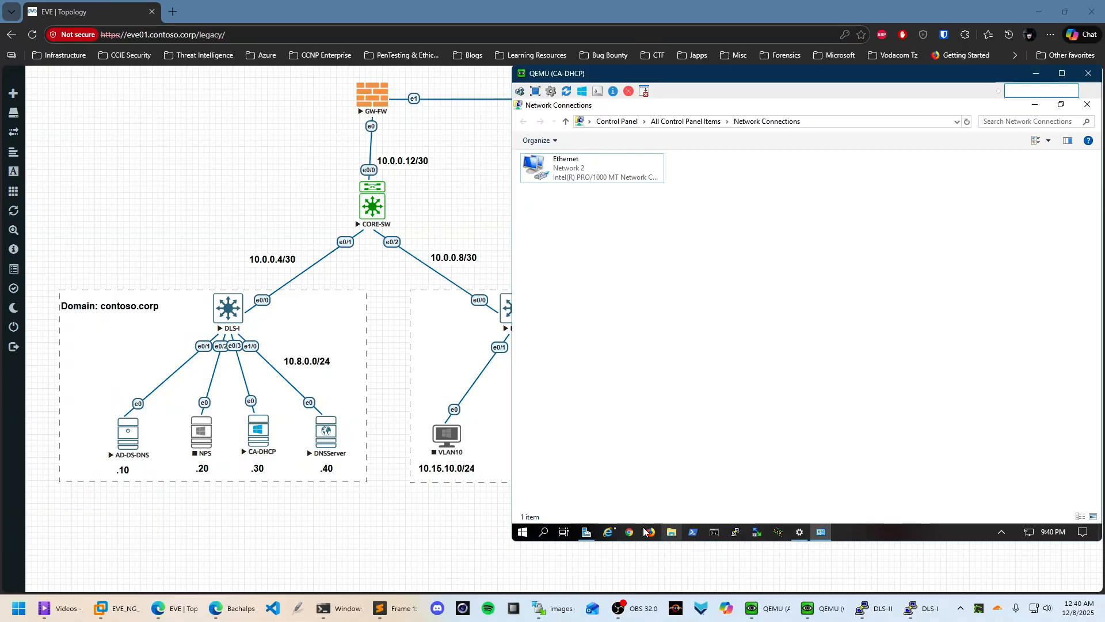
{"action": "left_click", "coordinate": [587, 531]}
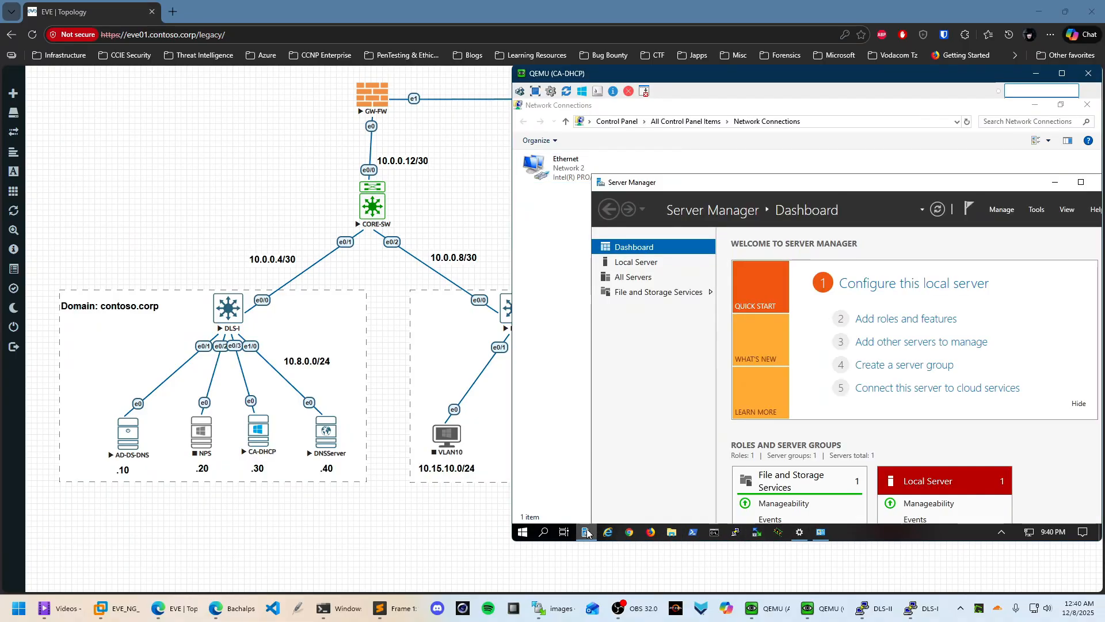
Open the system information for This PC from File Explorer
{"action": "left_click", "coordinate": [1081, 183]}
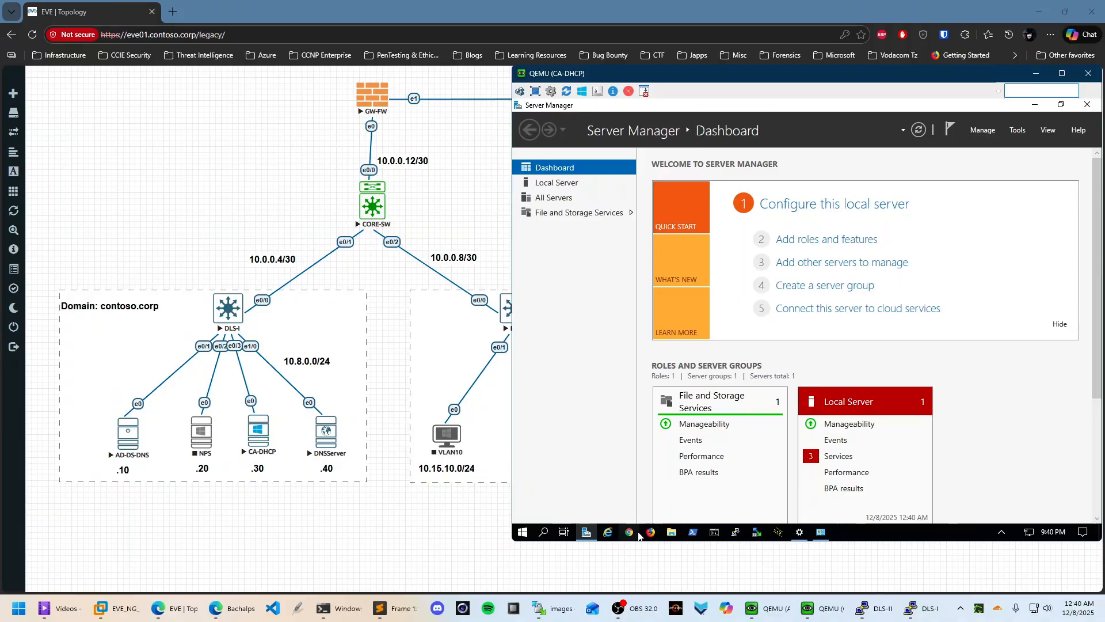
{"action": "left_click", "coordinate": [671, 532]}
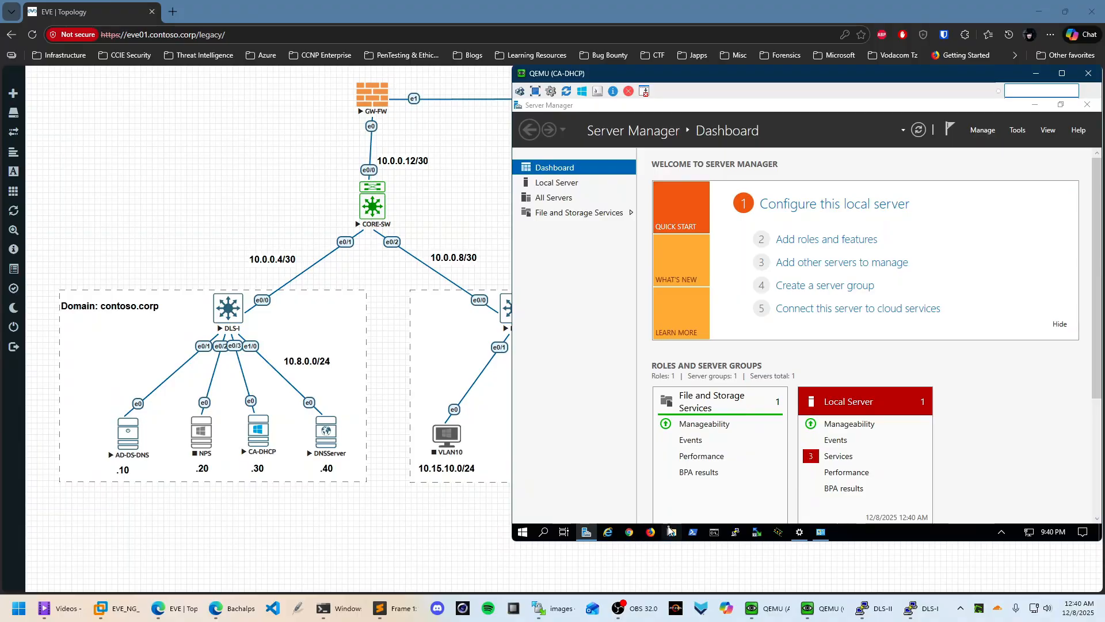
{"action": "left_click", "coordinate": [1034, 104]}
{"action": "left_click", "coordinate": [1014, 168]}
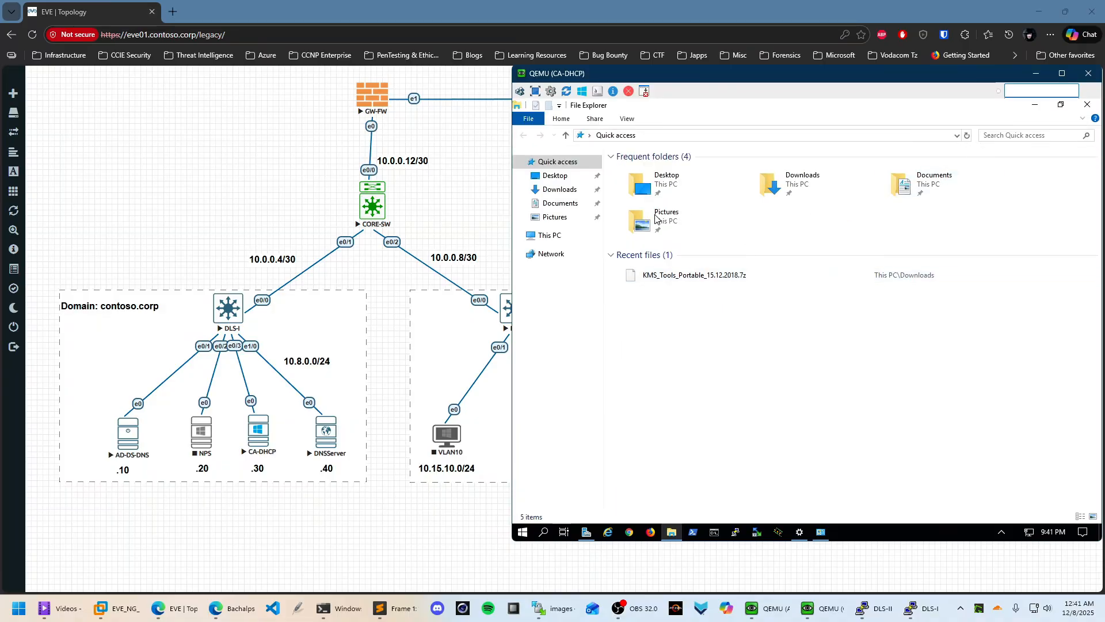
{"action": "right_click", "coordinate": [556, 236]}
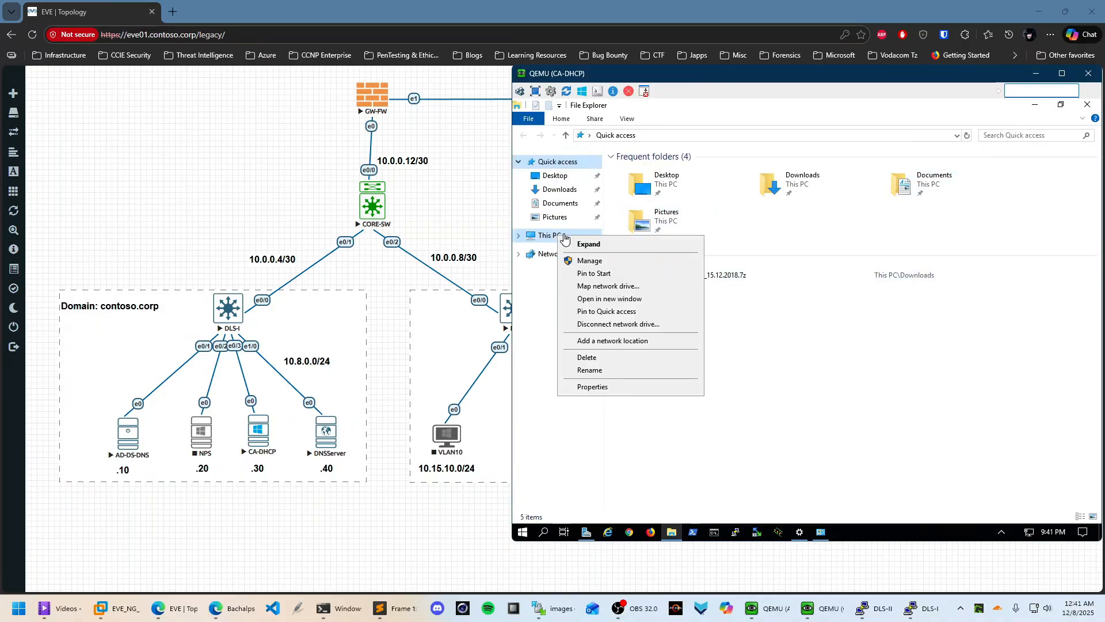
{"action": "left_click", "coordinate": [603, 386]}
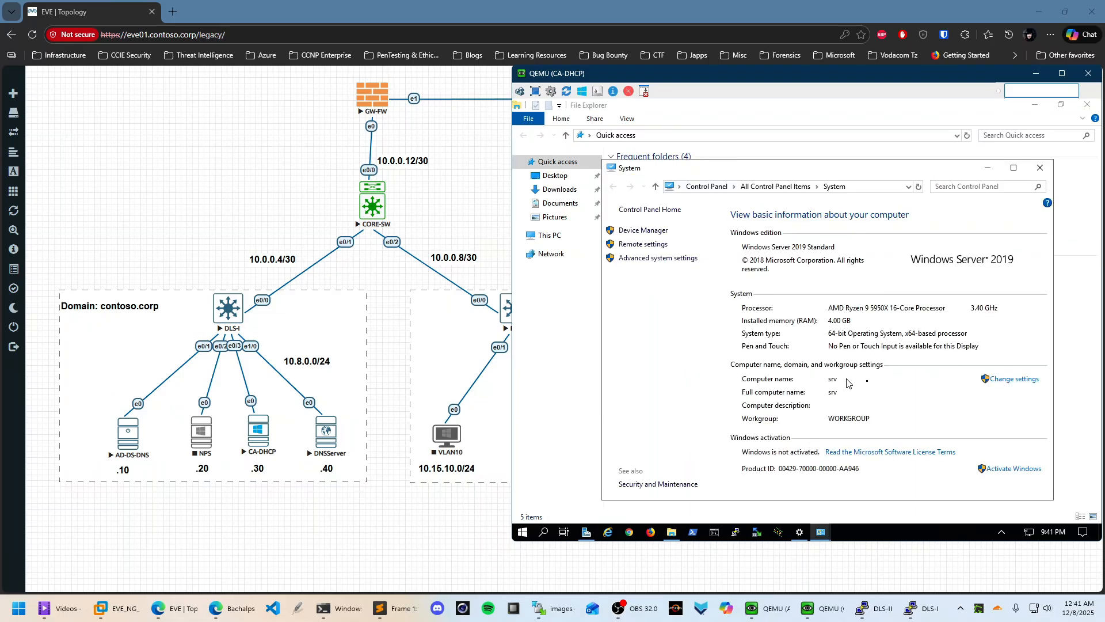
Change the computer name to CA01 and restart the server to apply it
{"action": "left_click", "coordinate": [1014, 379]}
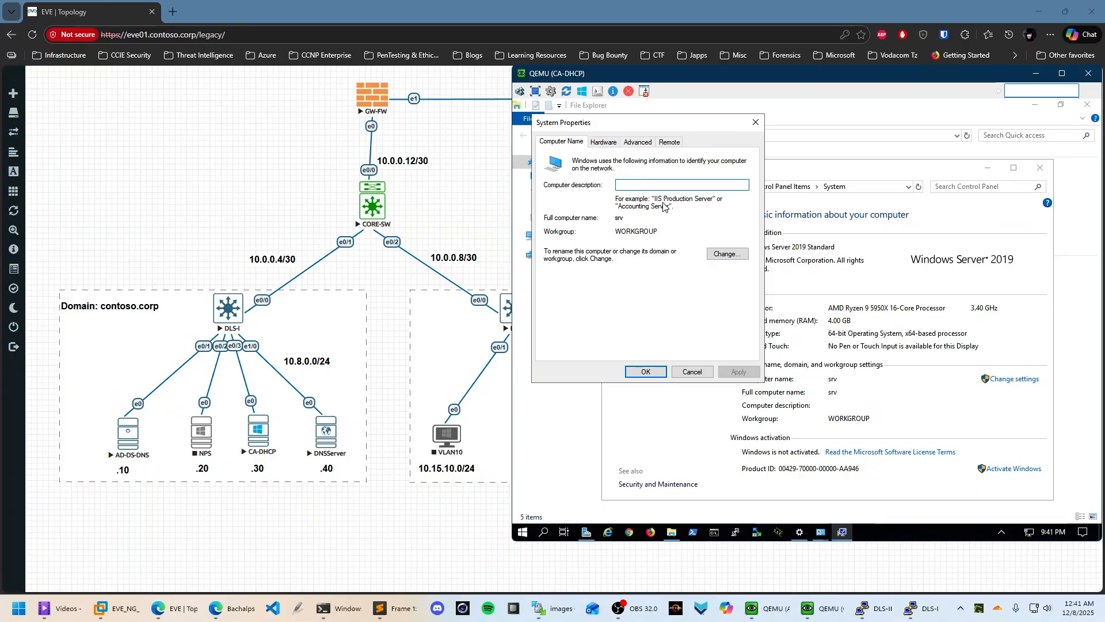
{"action": "left_click", "coordinate": [727, 254]}
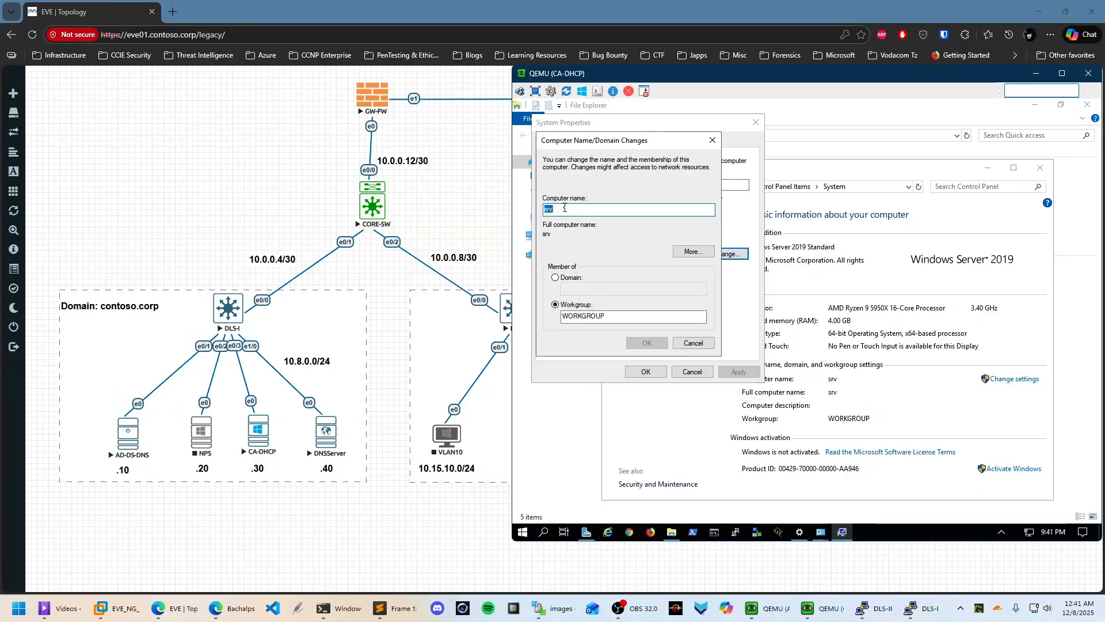
{"action": "type", "text": "CA"}
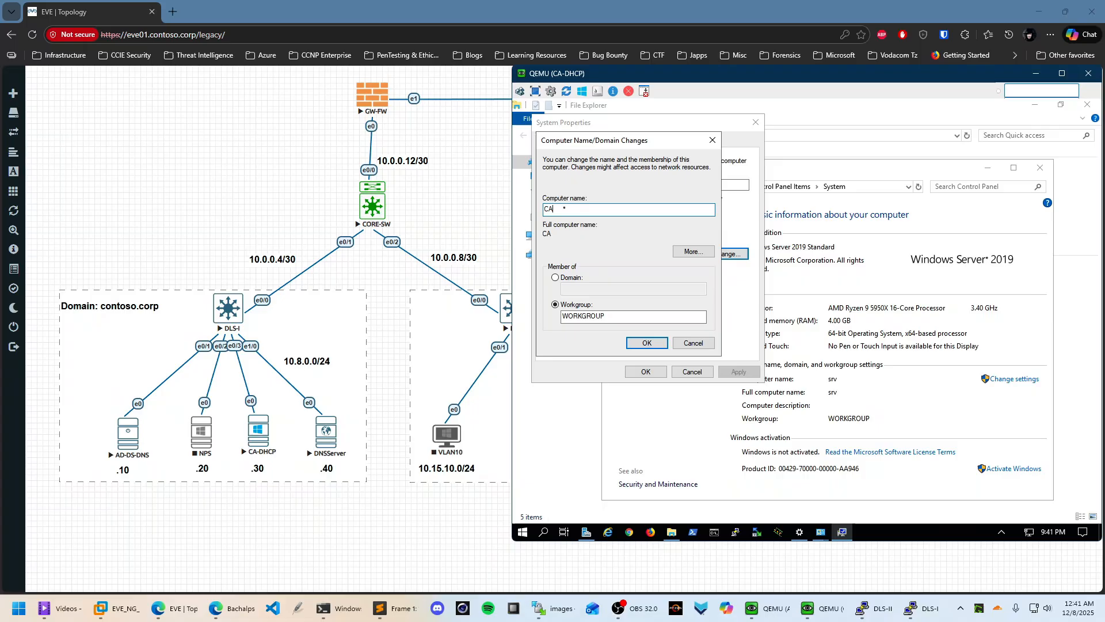
{"action": "type", "text": "01"}
{"action": "left_click", "coordinate": [647, 342]}
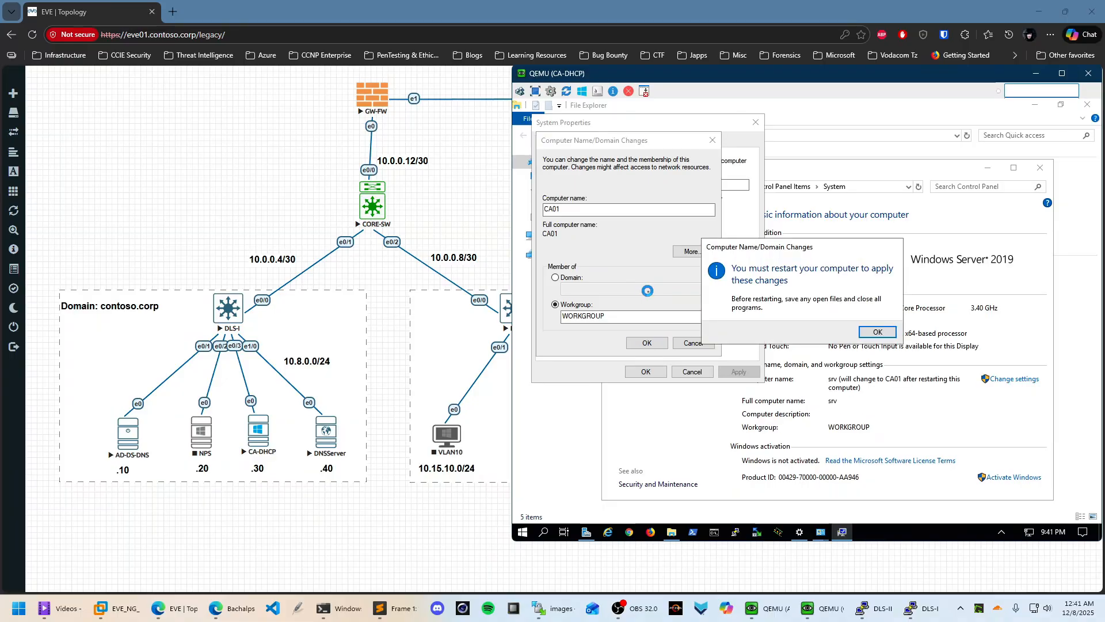
{"action": "left_click", "coordinate": [877, 336]}
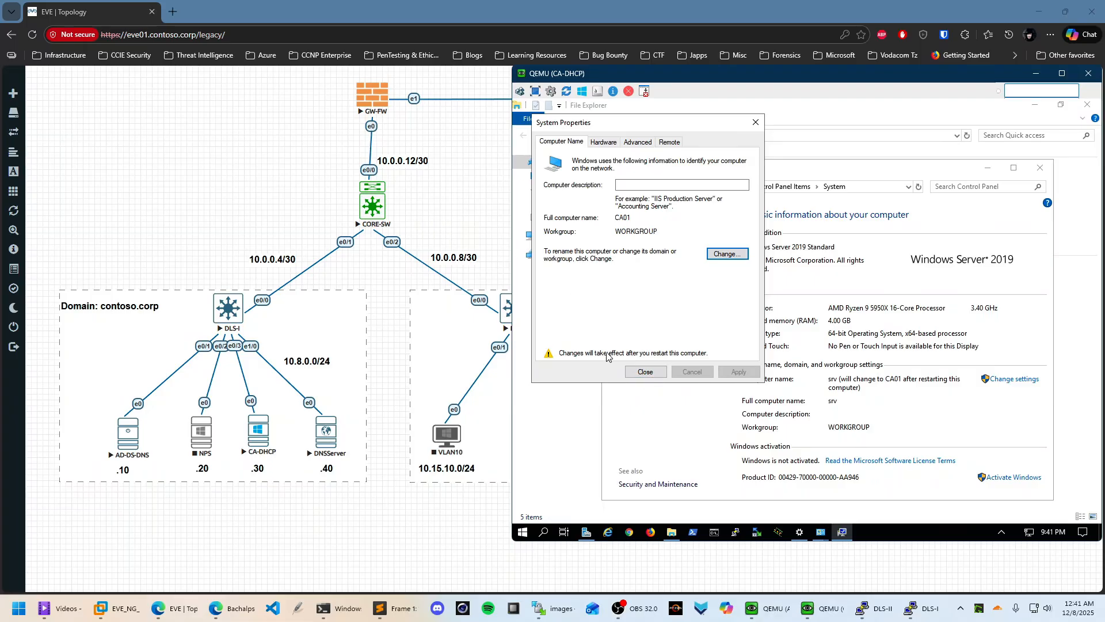
{"action": "left_click", "coordinate": [644, 371]}
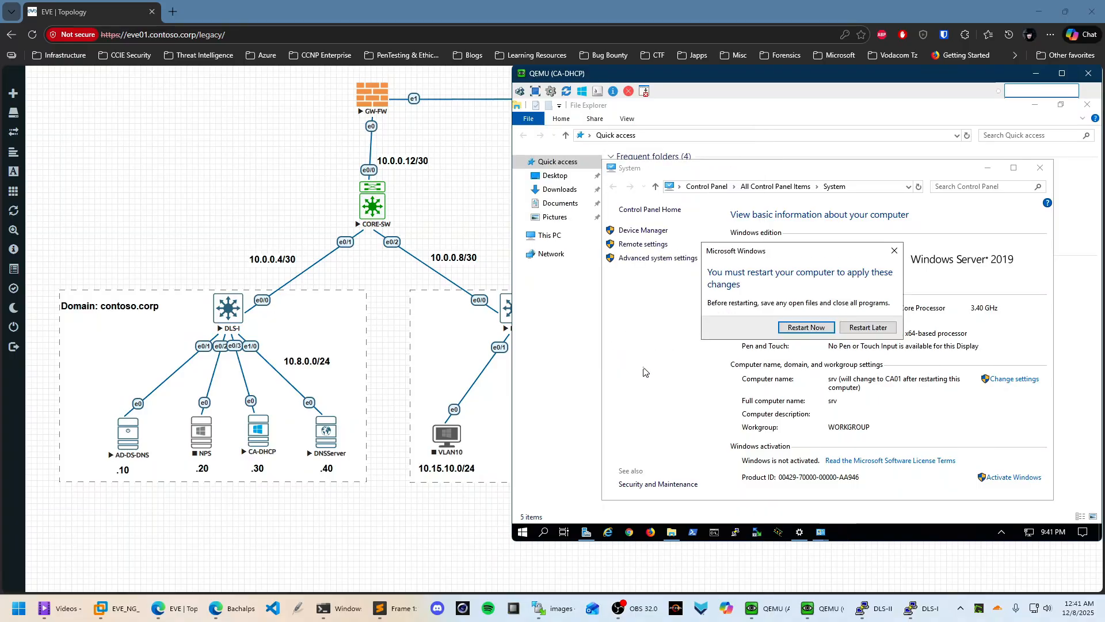
{"action": "left_click", "coordinate": [817, 327]}
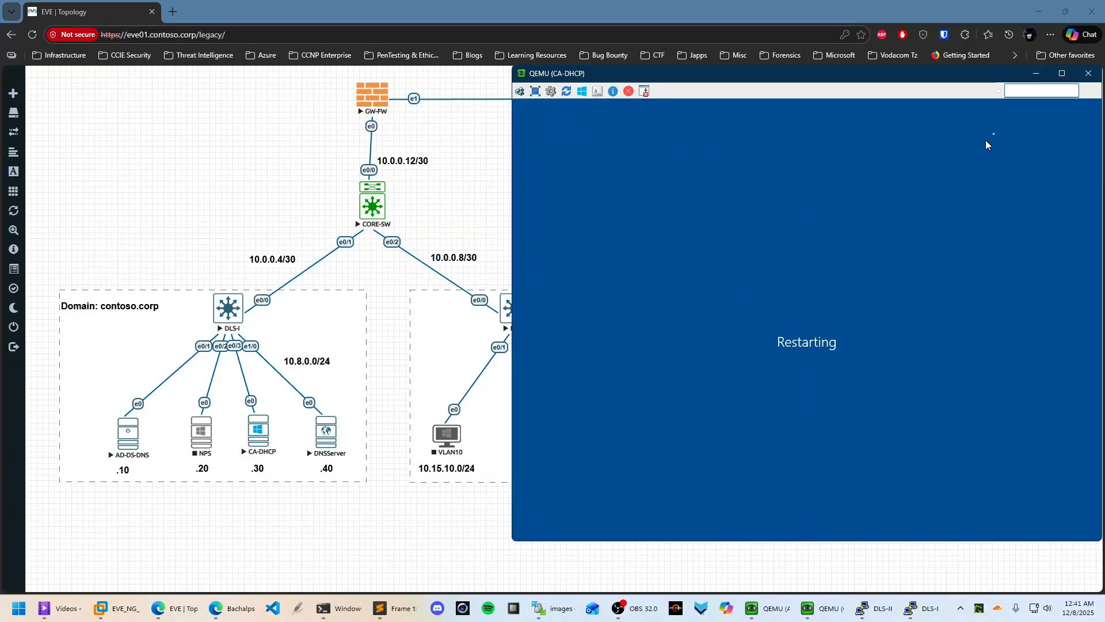
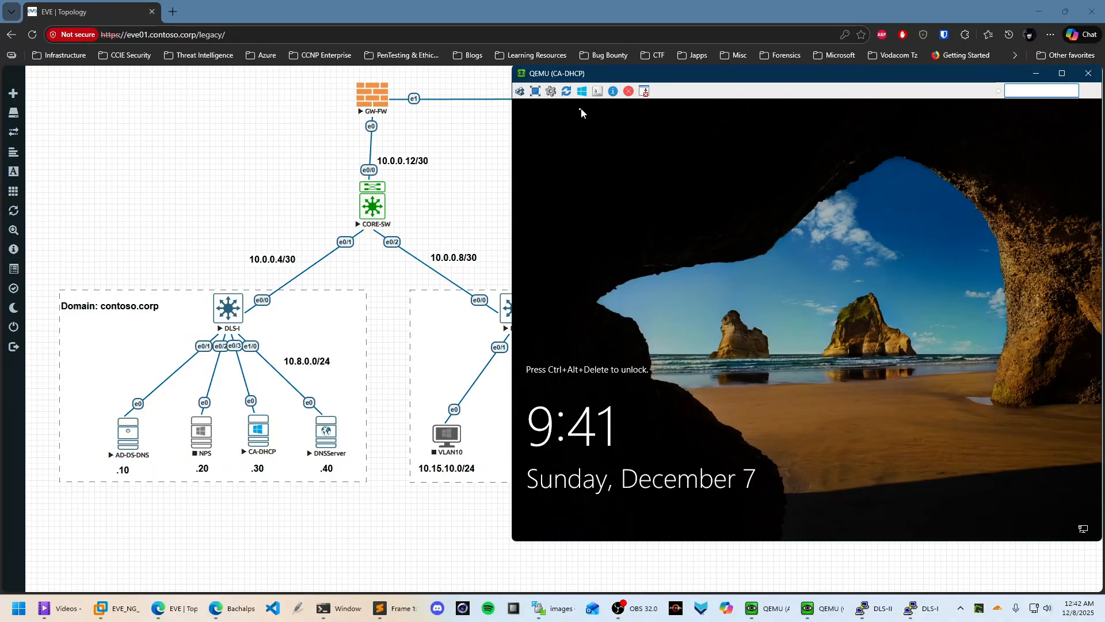
Unlock with Ctrl+Alt+Del, sign in as Administrator with its password, and maximize Server Manager
{"action": "left_click", "coordinate": [521, 90]}
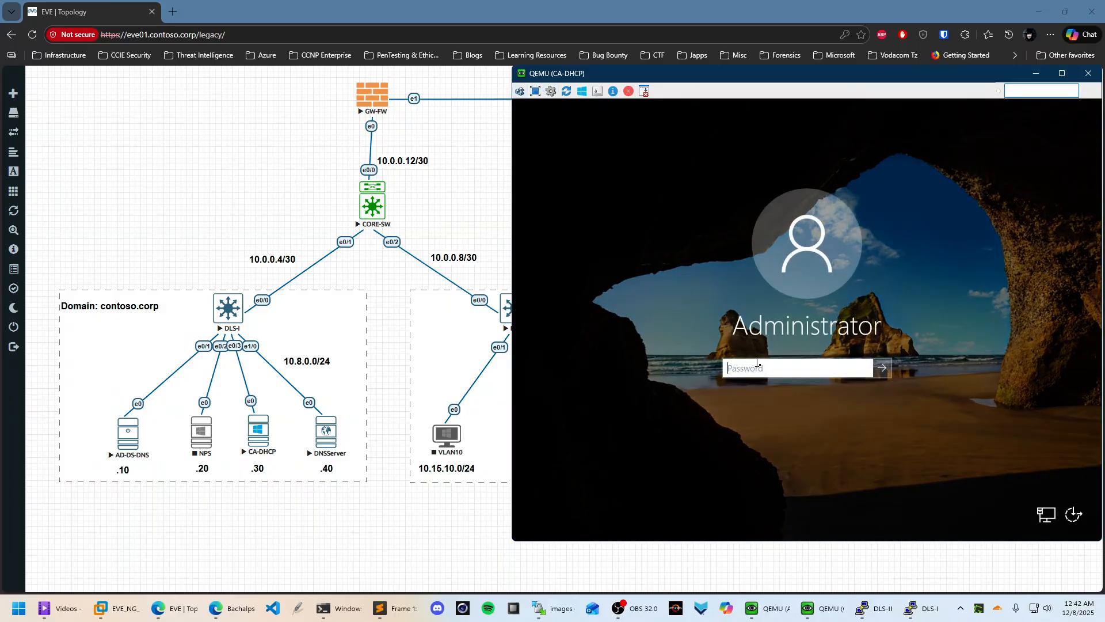
{"action": "key", "text": "Caps_Lock"}
{"action": "type", "text": "*****"}
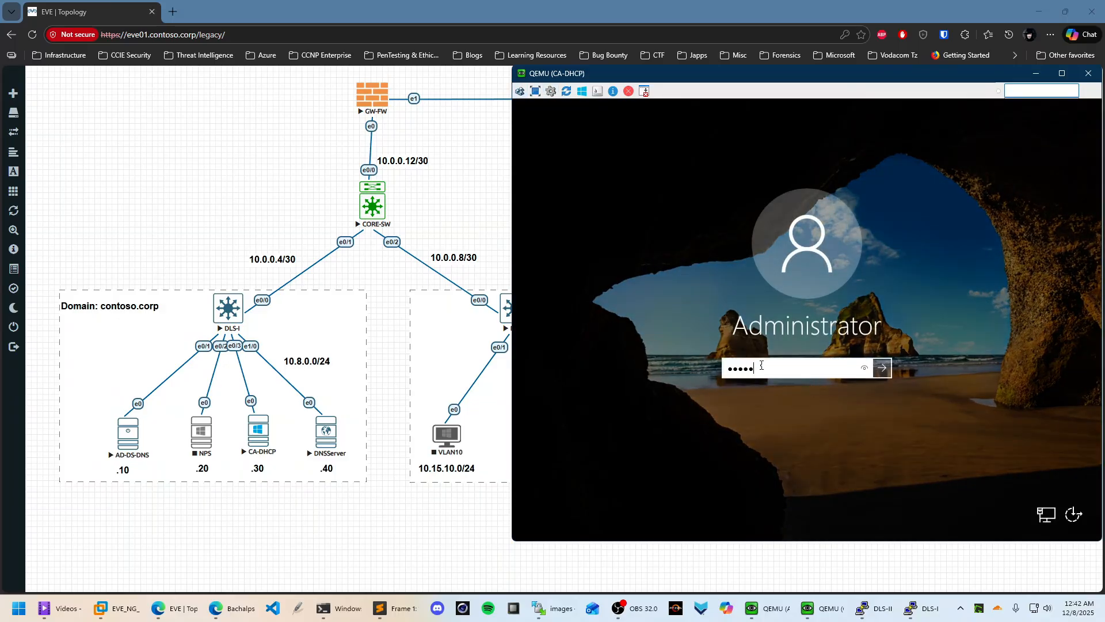
{"action": "key", "text": "Return"}
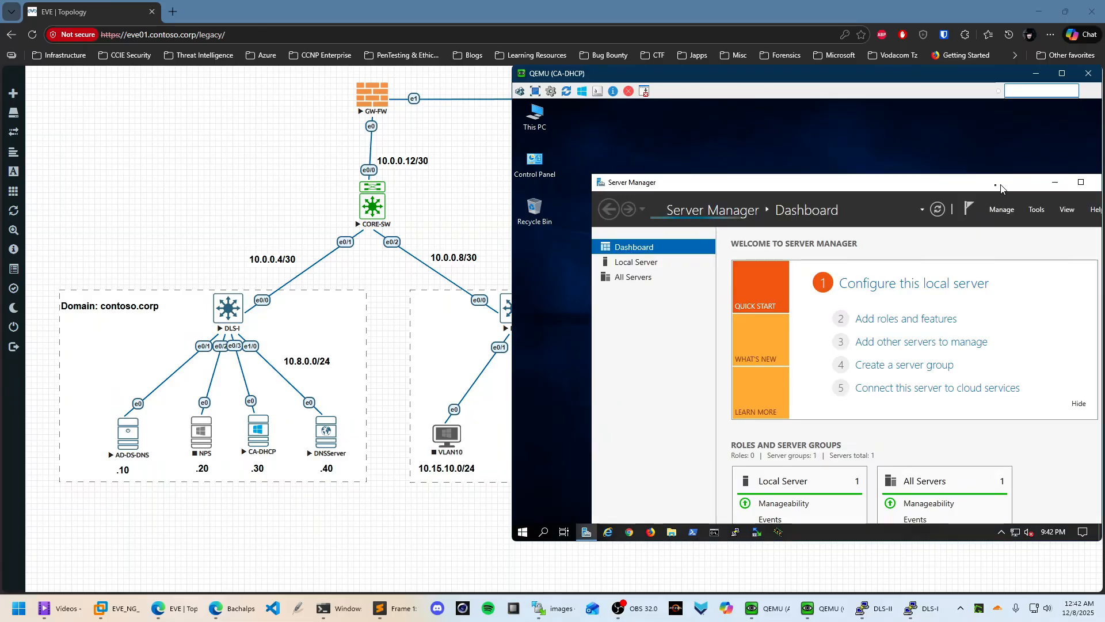
{"action": "left_click", "coordinate": [1074, 182]}
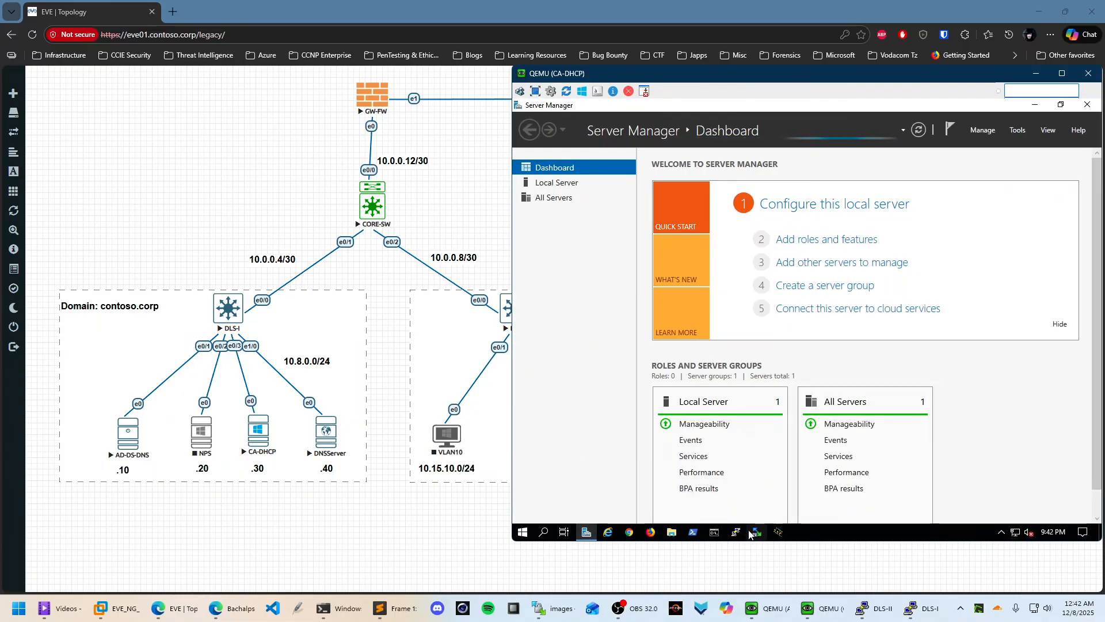
Run tzutil in an administrator PowerShell to set the time zone to E. Africa Standard Time
{"action": "left_click", "coordinate": [523, 532]}
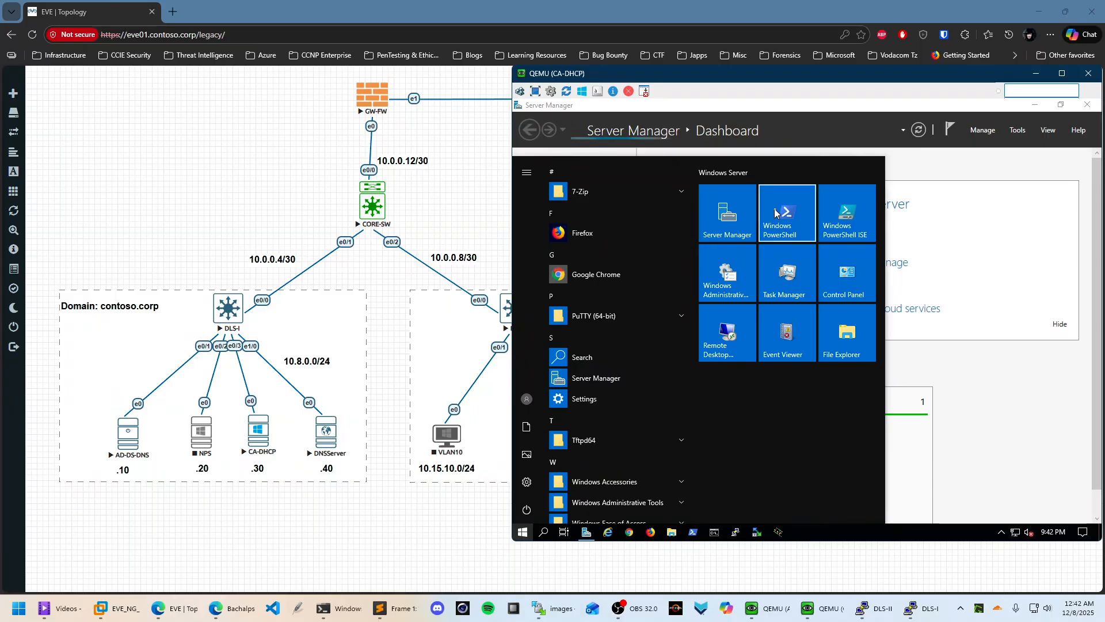
{"action": "right_click", "coordinate": [775, 213]}
{"action": "mouse_move", "coordinate": [836, 264]}
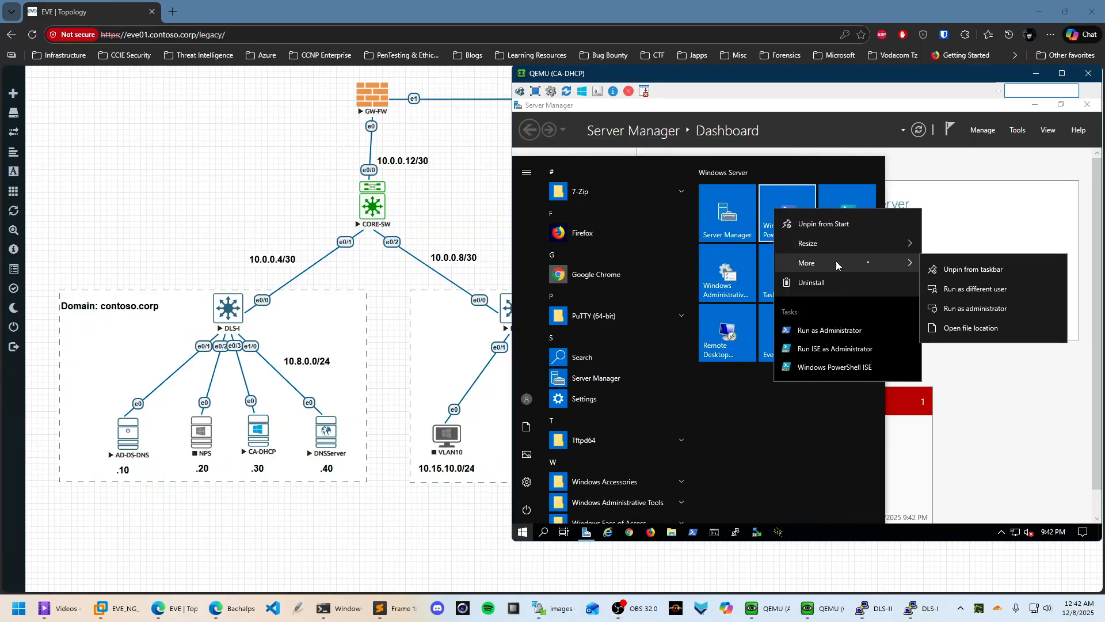
{"action": "left_click", "coordinate": [971, 309]}
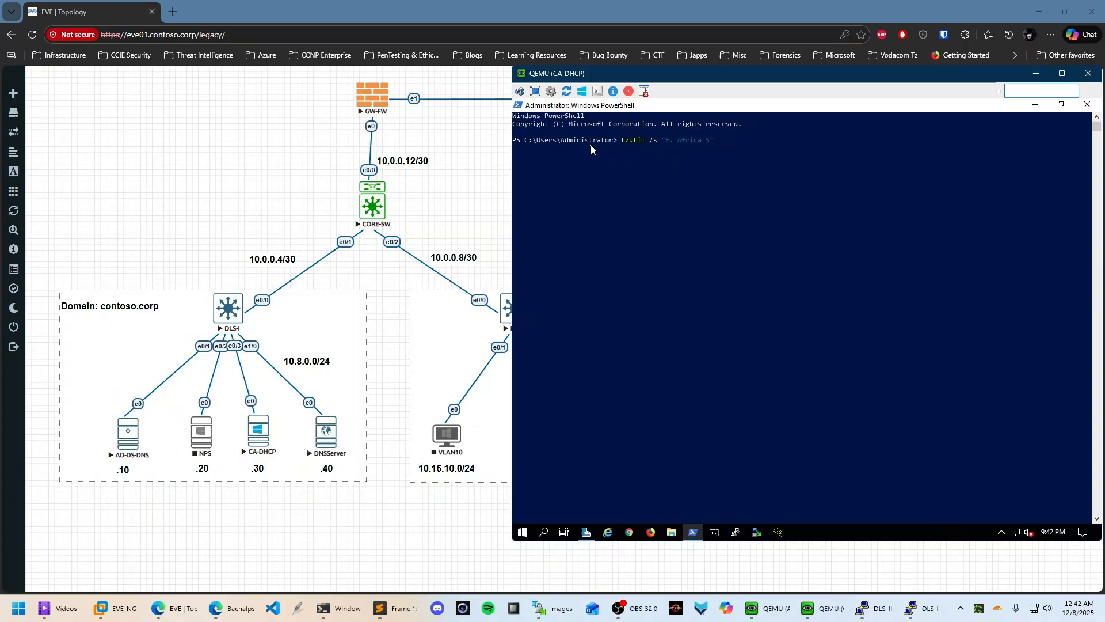
{"action": "type", "text": "dard Time\""}
{"action": "key", "text": "Return"}
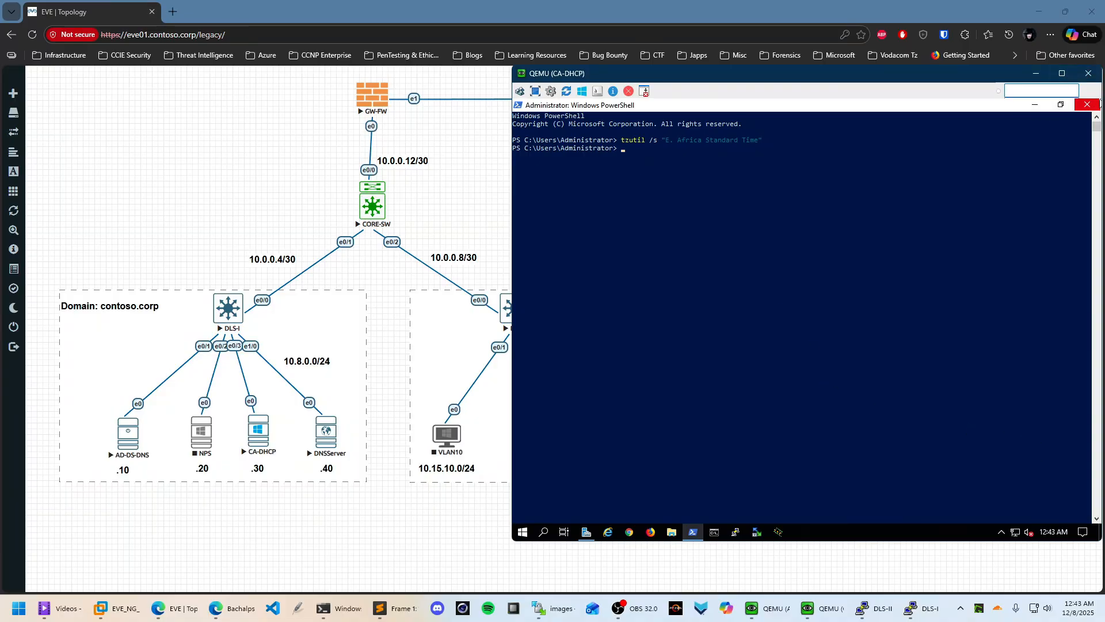
{"action": "left_click", "coordinate": [1088, 104]}
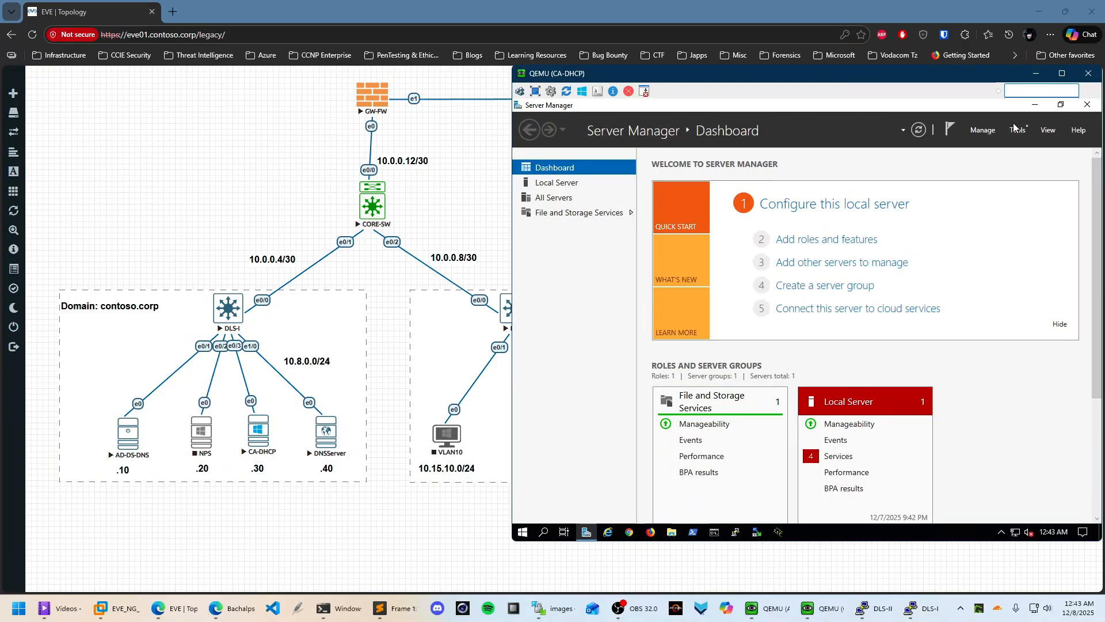
Open the computer name and domain settings from This PC's system properties
{"action": "left_click", "coordinate": [1035, 105]}
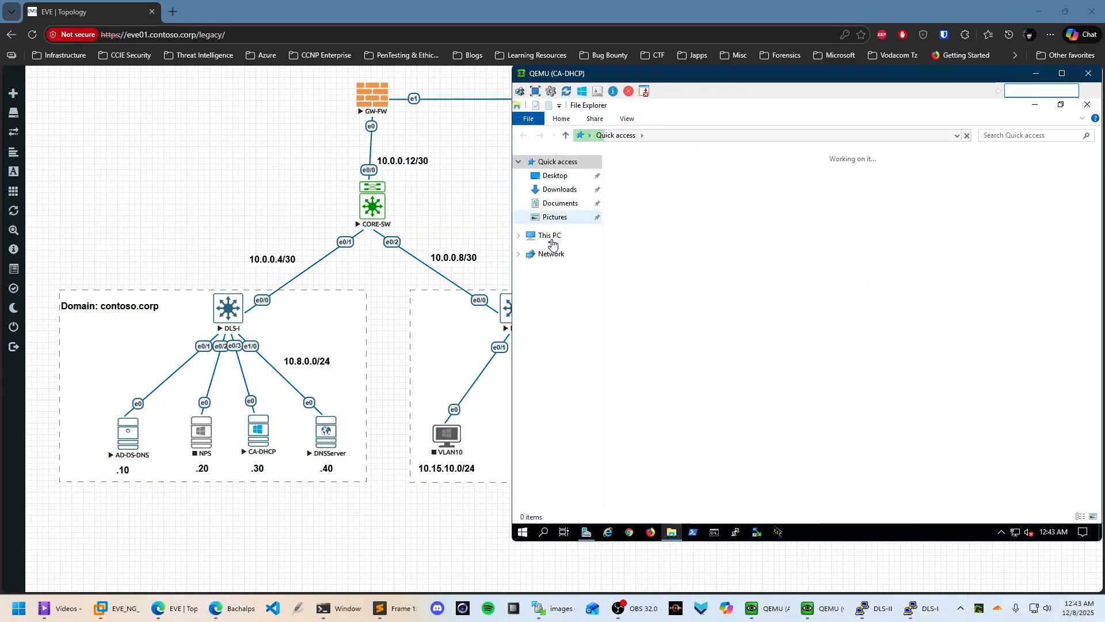
{"action": "right_click", "coordinate": [547, 238]}
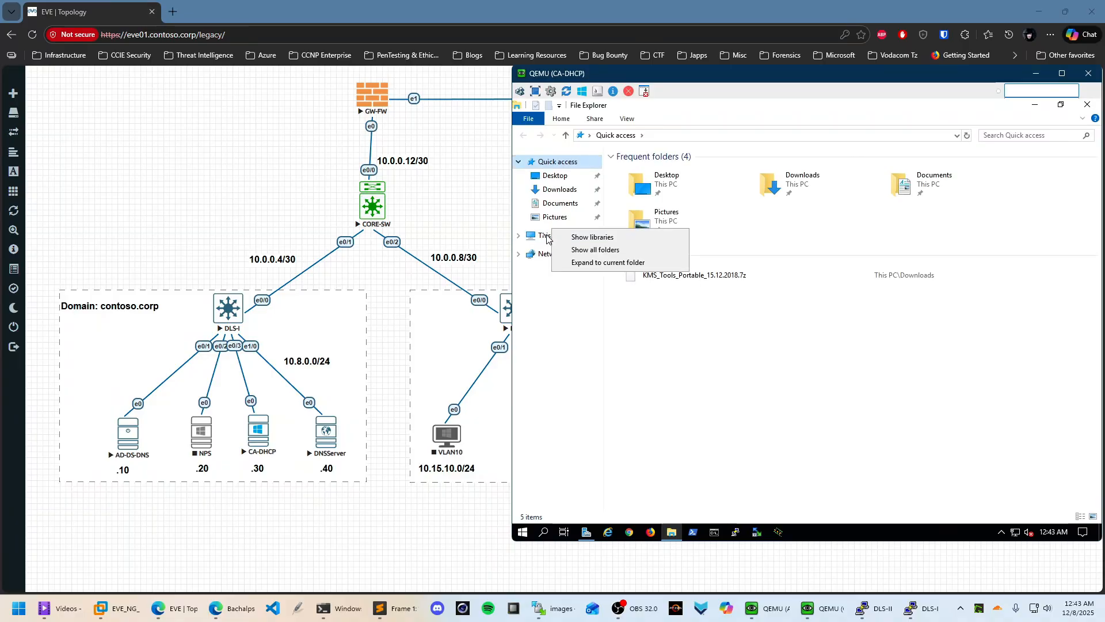
{"action": "right_click", "coordinate": [546, 238]}
{"action": "left_click", "coordinate": [582, 392]}
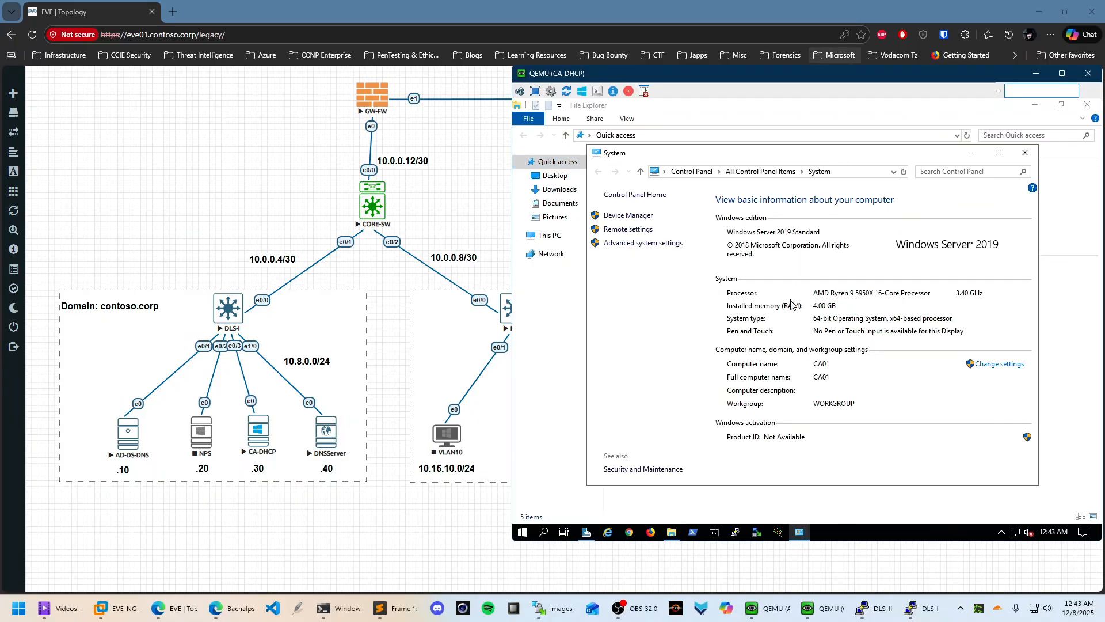
{"action": "left_click", "coordinate": [1001, 367]}
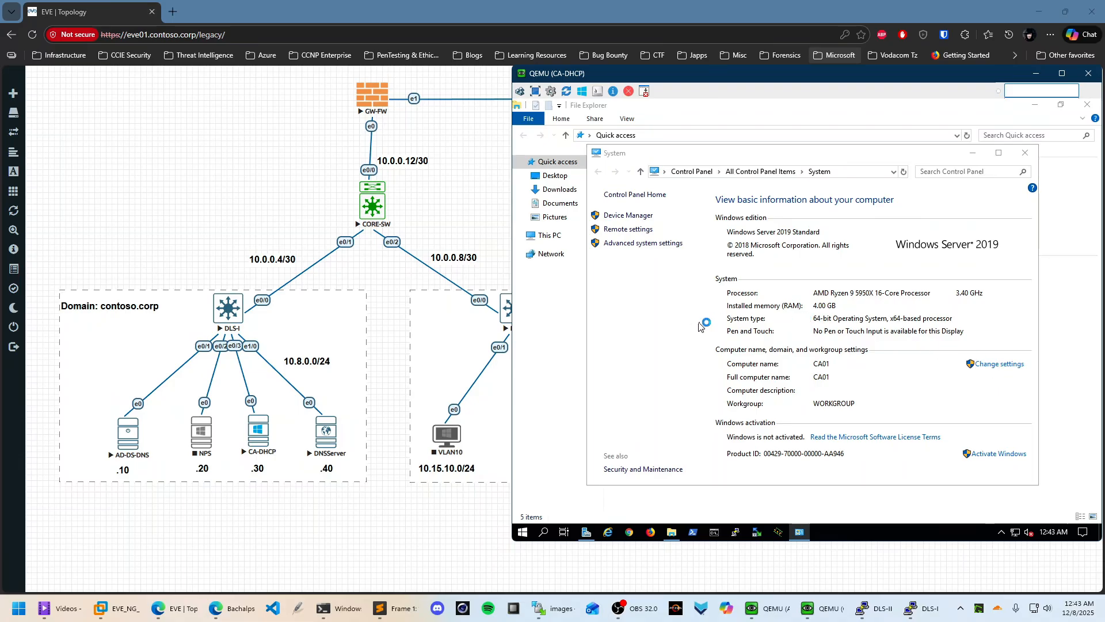
Set membership to domain contoso.corp with Administrator credentials, which fail with an incorrect password
{"action": "left_click", "coordinate": [740, 254]}
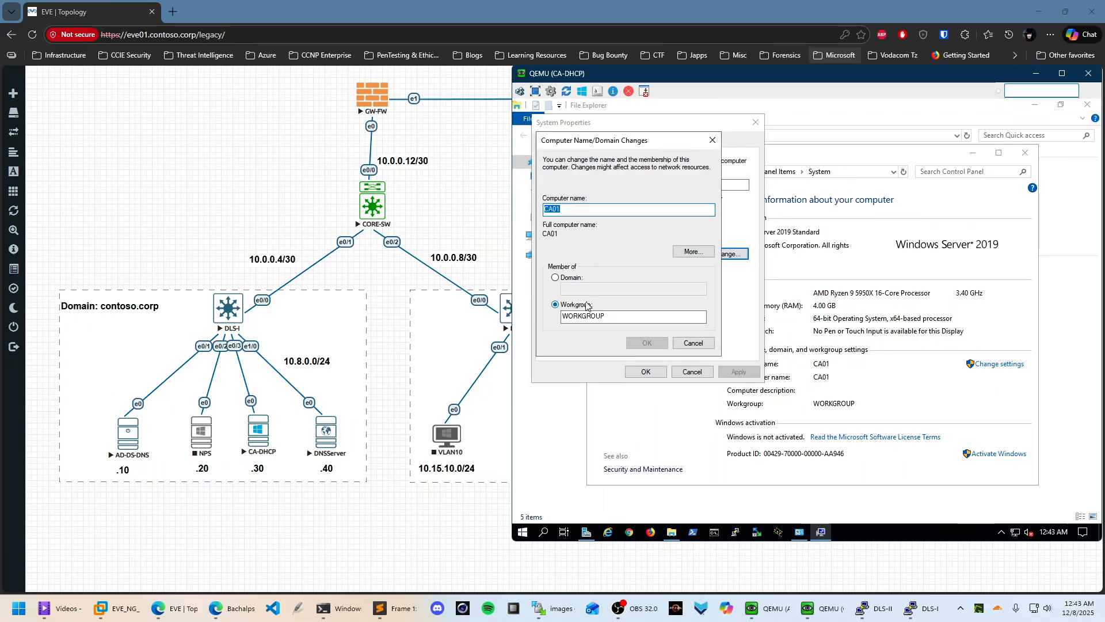
{"action": "left_click", "coordinate": [555, 278]}
{"action": "left_click", "coordinate": [580, 289]}
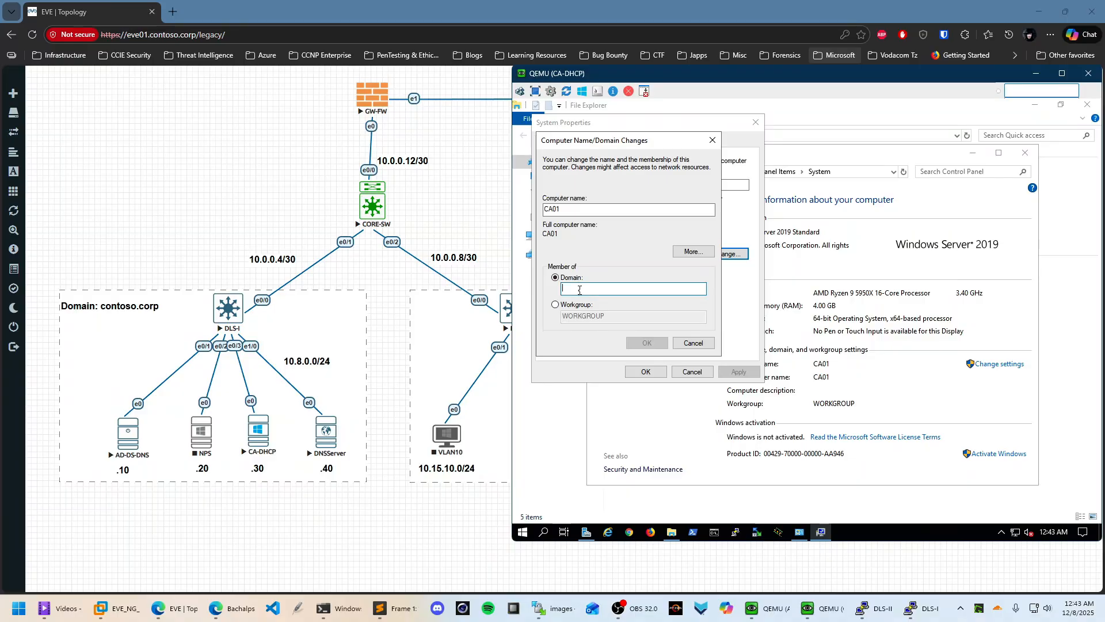
{"action": "type", "text": "contoso.corp"}
{"action": "left_click", "coordinate": [644, 343]}
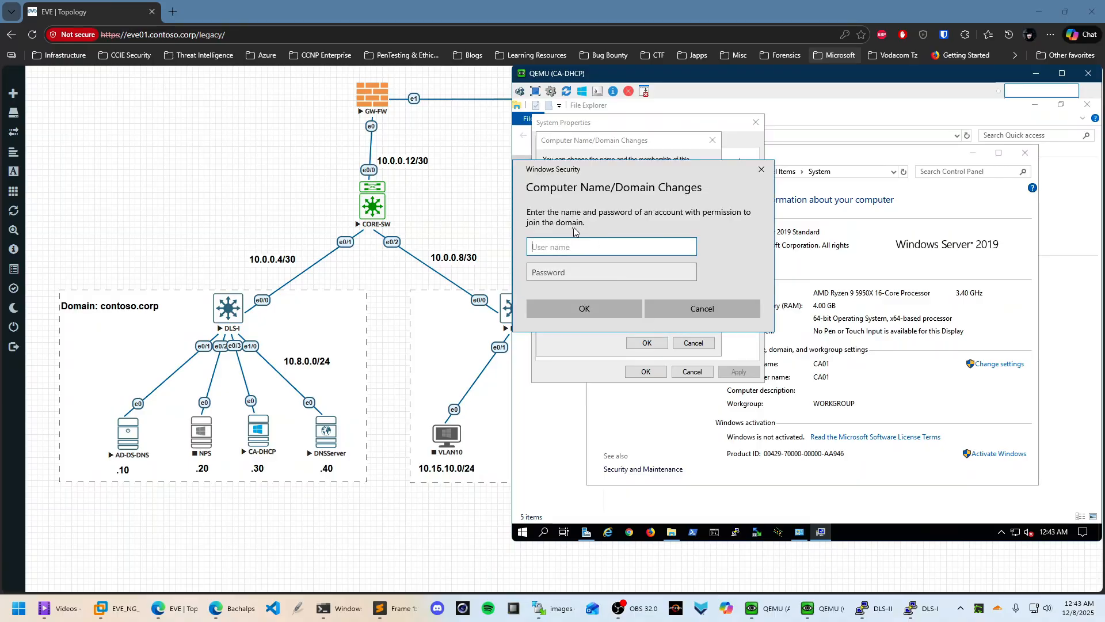
{"action": "type", "text": "Administrator"}
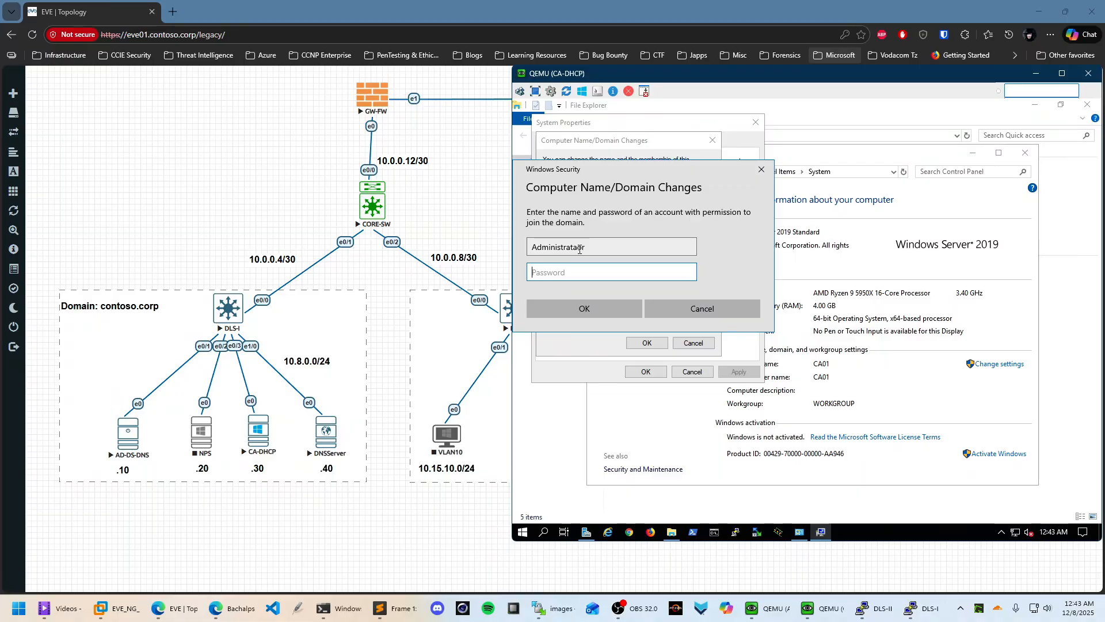
{"action": "left_click", "coordinate": [579, 249]}
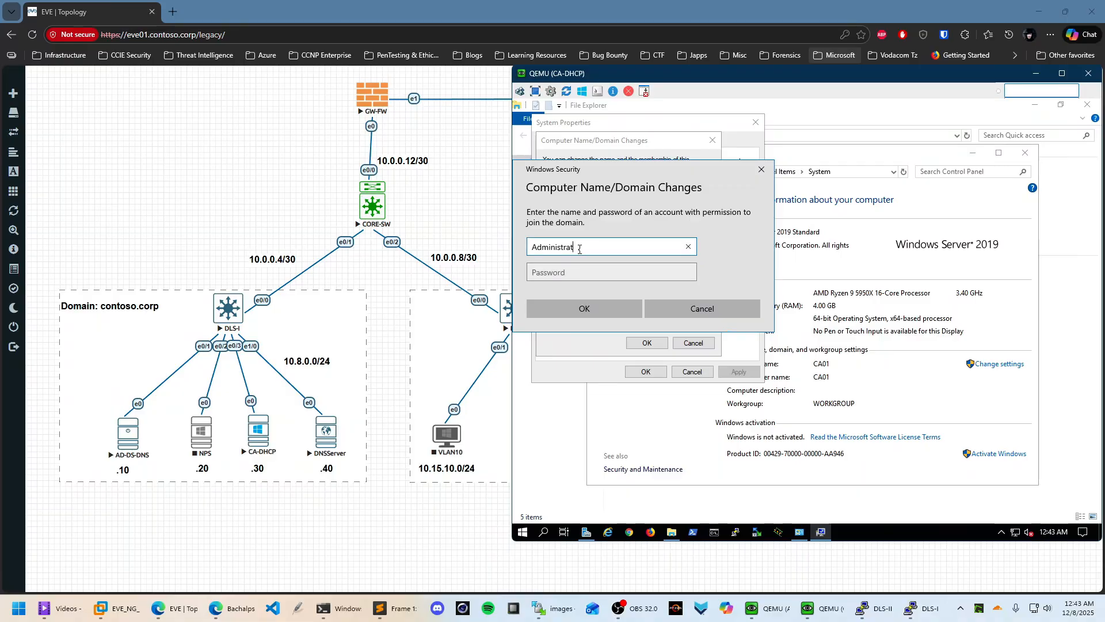
{"action": "key", "text": "Tab"}
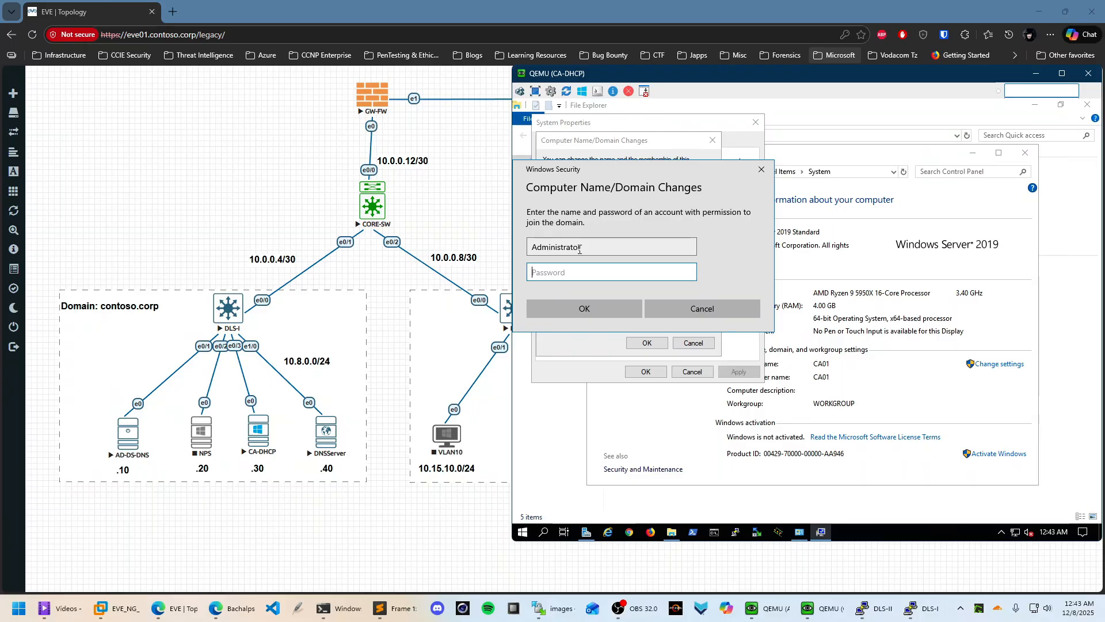
{"action": "key", "text": "Caps_Lock"}
{"action": "key", "text": "Caps_Lock"}
{"action": "key", "text": "Caps_Lock"}
{"action": "type", "text": "●●●●●●"}
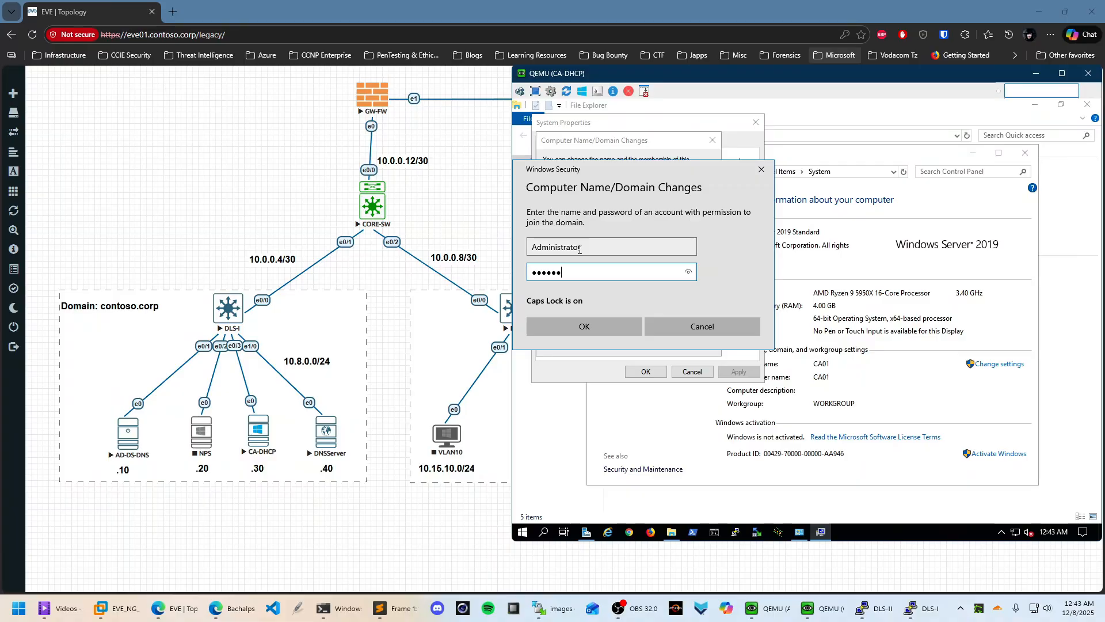
{"action": "key", "text": "Return"}
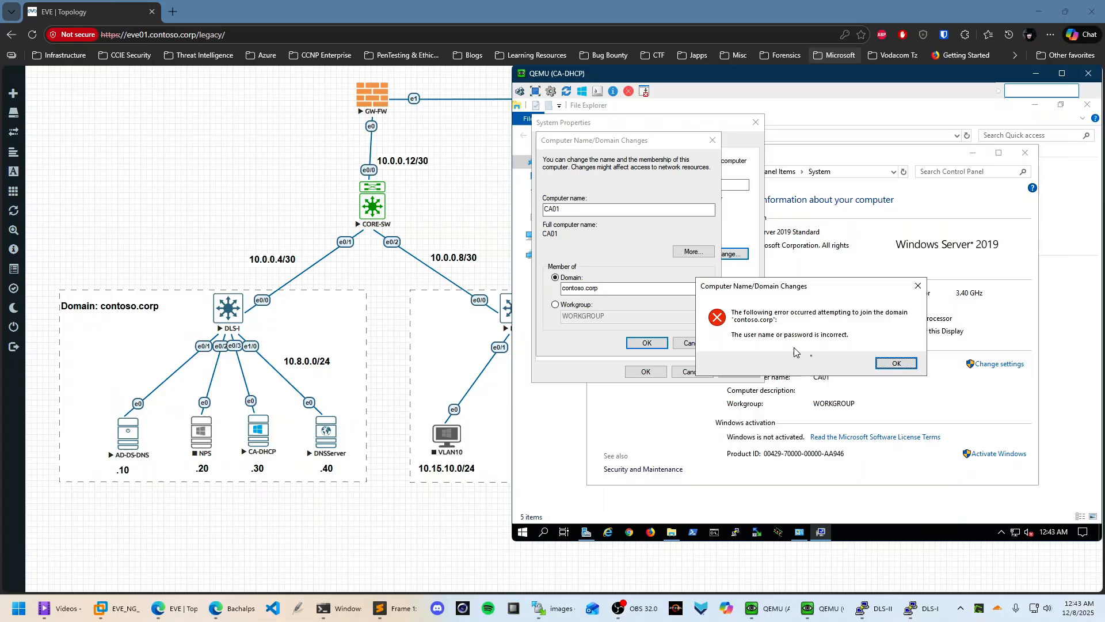
{"action": "left_click", "coordinate": [894, 364]}
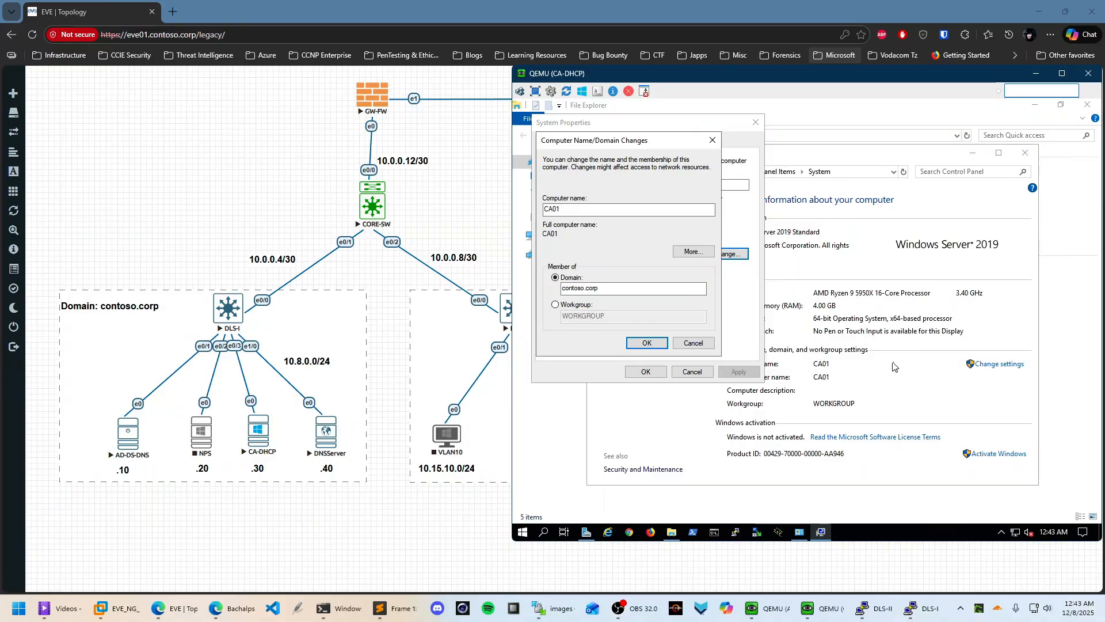
Retry joining contoso.corp with the Administrator user name and correct password
{"action": "left_click", "coordinate": [647, 343]}
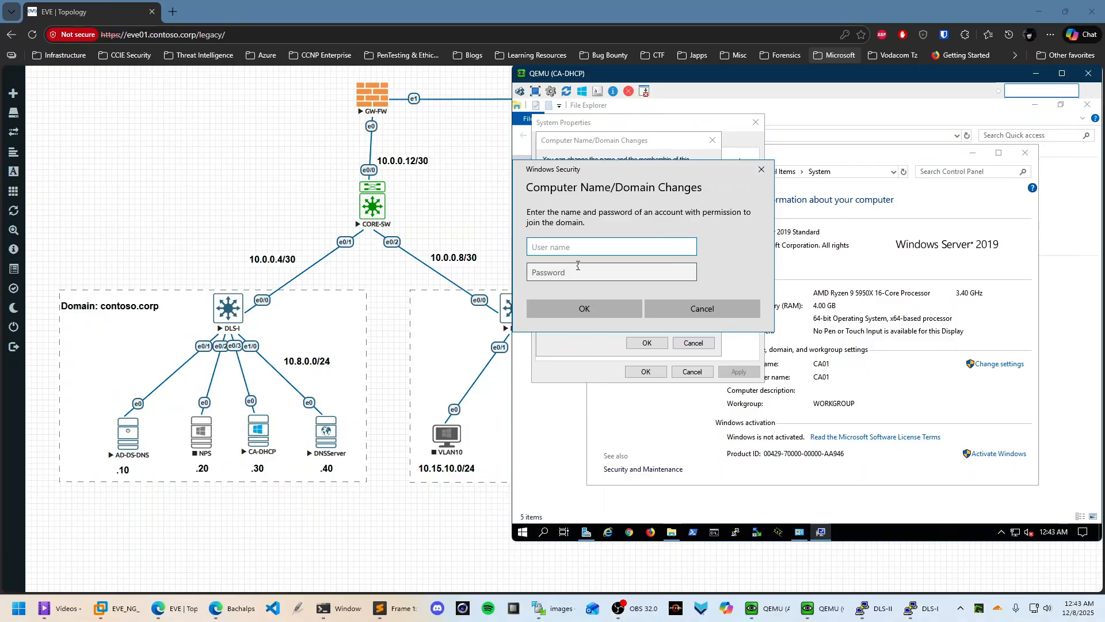
{"action": "type", "text": "Administrator"}
{"action": "key", "text": "Tab"}
{"action": "key", "text": "Caps_Lock"}
{"action": "type", "text": "•"}
{"action": "key", "text": "Caps_Lock"}
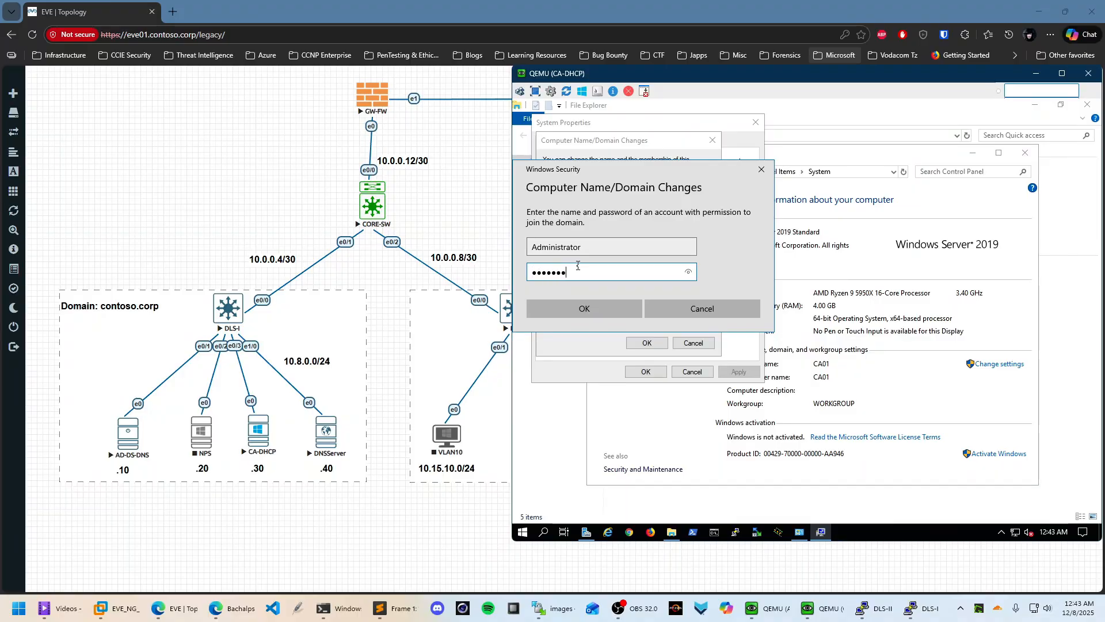
{"action": "key", "text": "Return"}
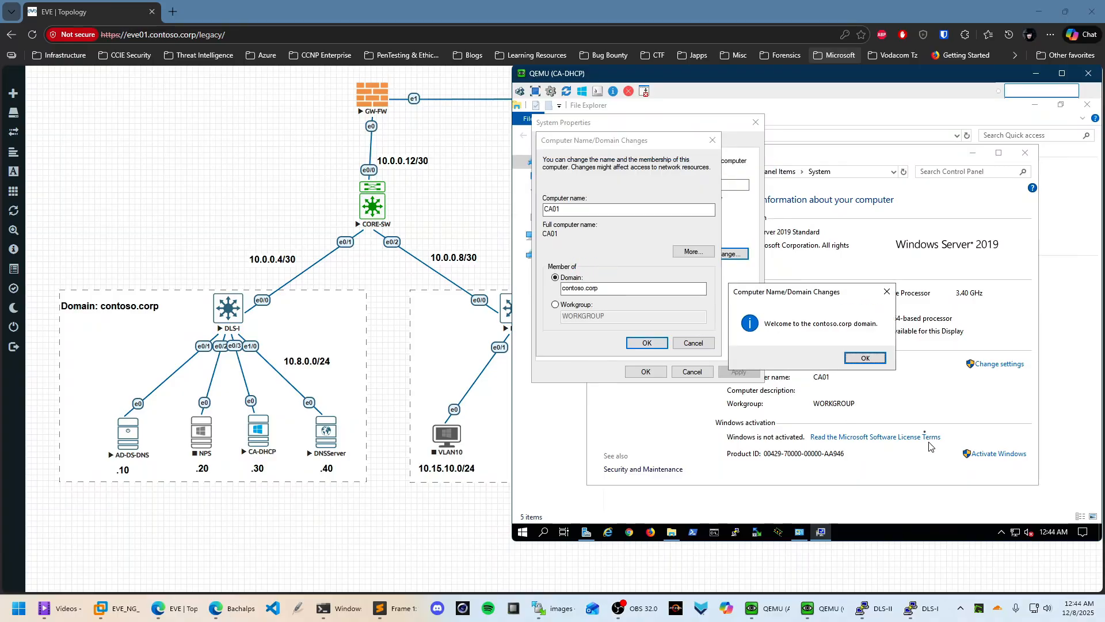
Acknowledge the welcome to contoso.corp and restart the server now
{"action": "left_click", "coordinate": [867, 358]}
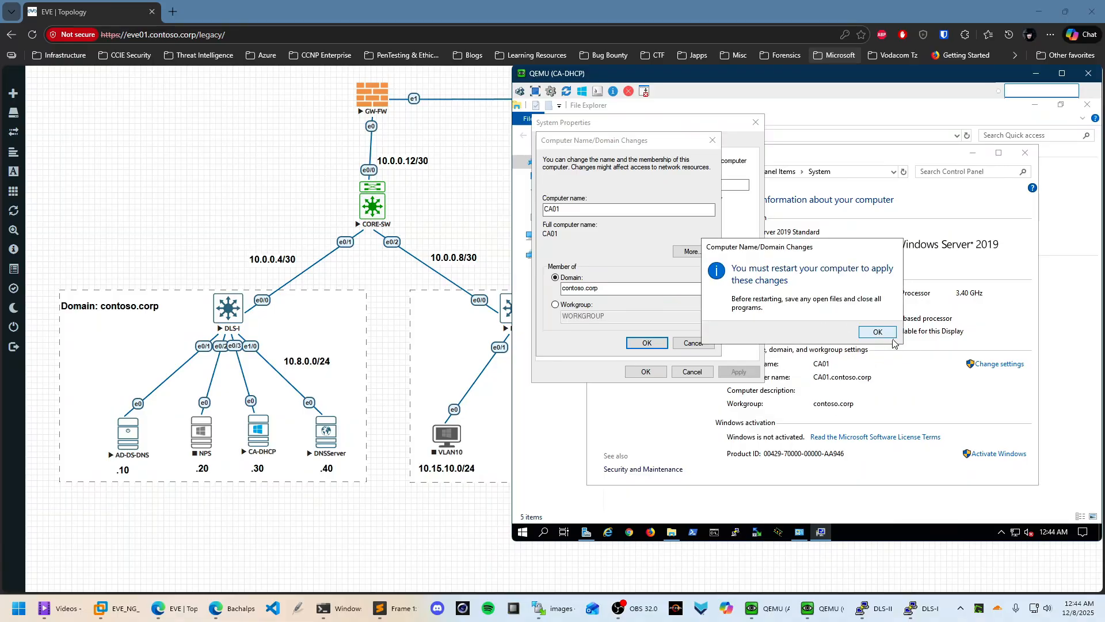
{"action": "left_click", "coordinate": [878, 333]}
{"action": "left_click", "coordinate": [659, 372]}
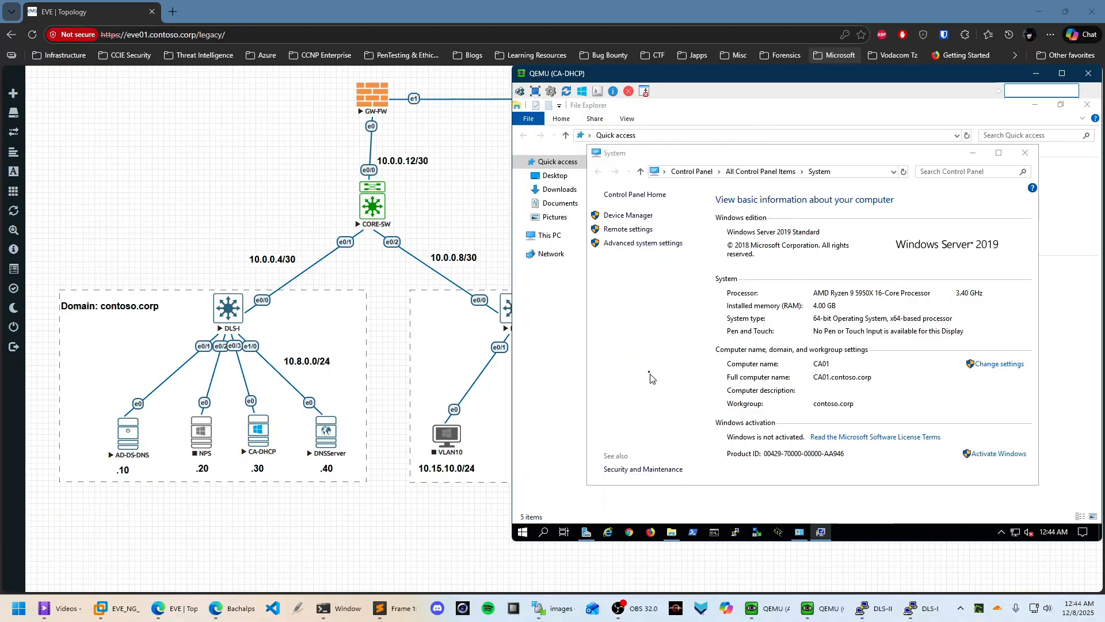
{"action": "left_click", "coordinate": [811, 330]}
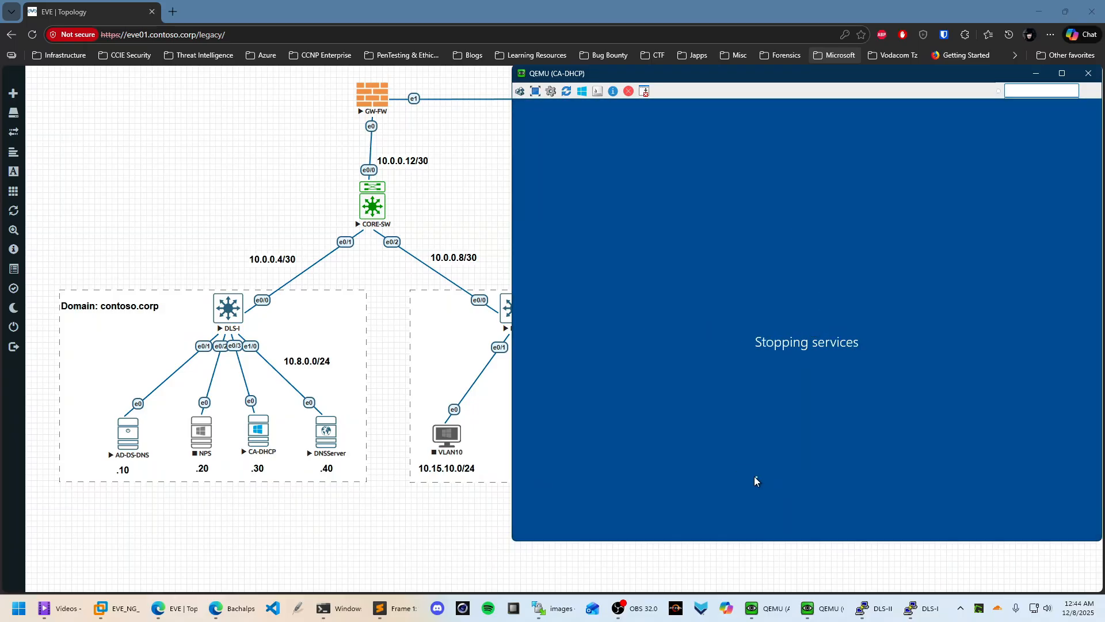
Open Active Directory Users and Computers on AD-DS-DNS, cancelling an accidental New User dialog
{"action": "left_click", "coordinate": [778, 598]}
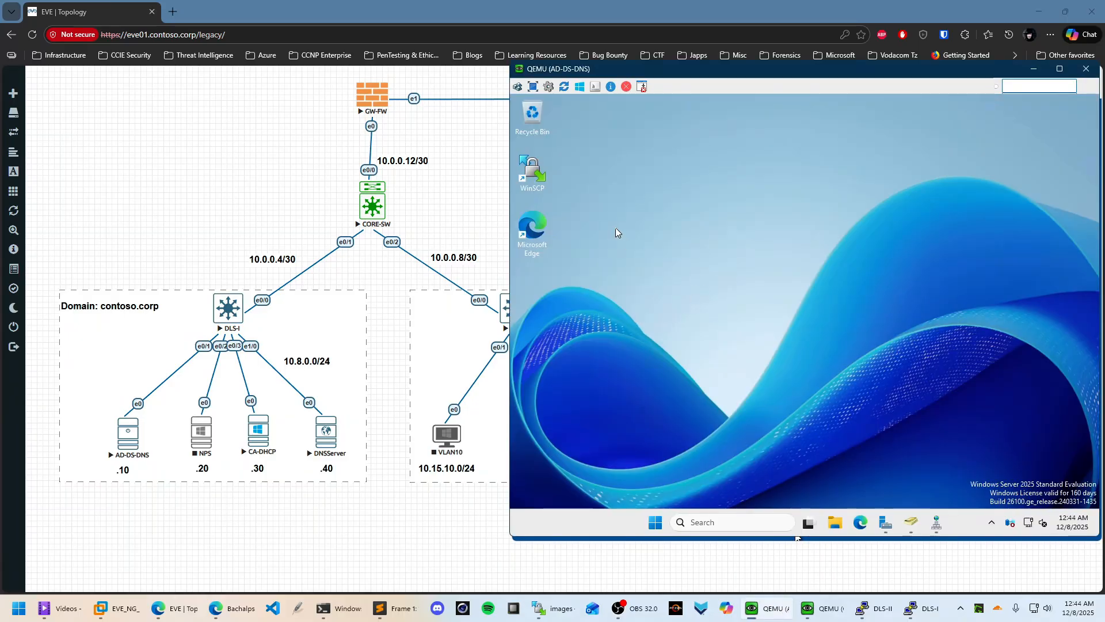
{"action": "left_click", "coordinate": [911, 525]}
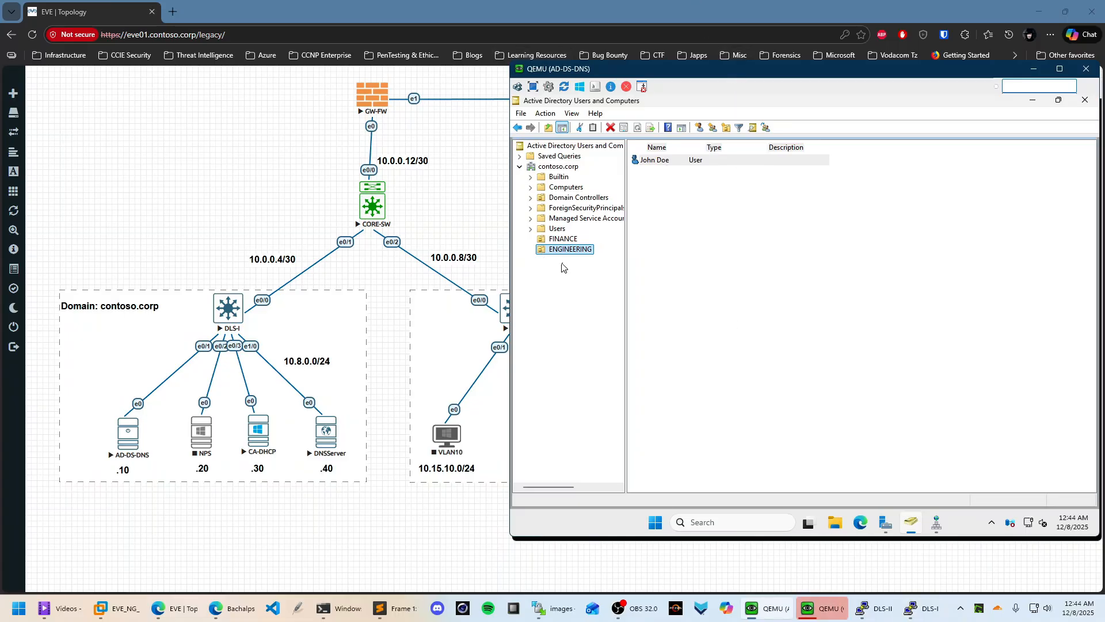
{"action": "right_click", "coordinate": [551, 167]}
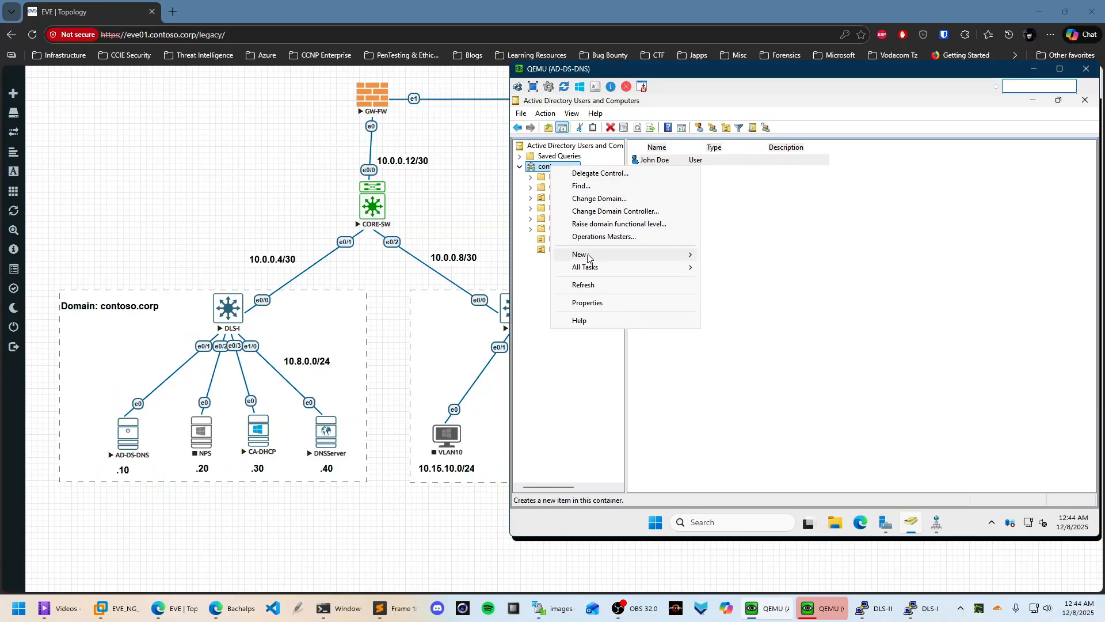
{"action": "mouse_move", "coordinate": [674, 255]}
{"action": "left_click", "coordinate": [728, 368]}
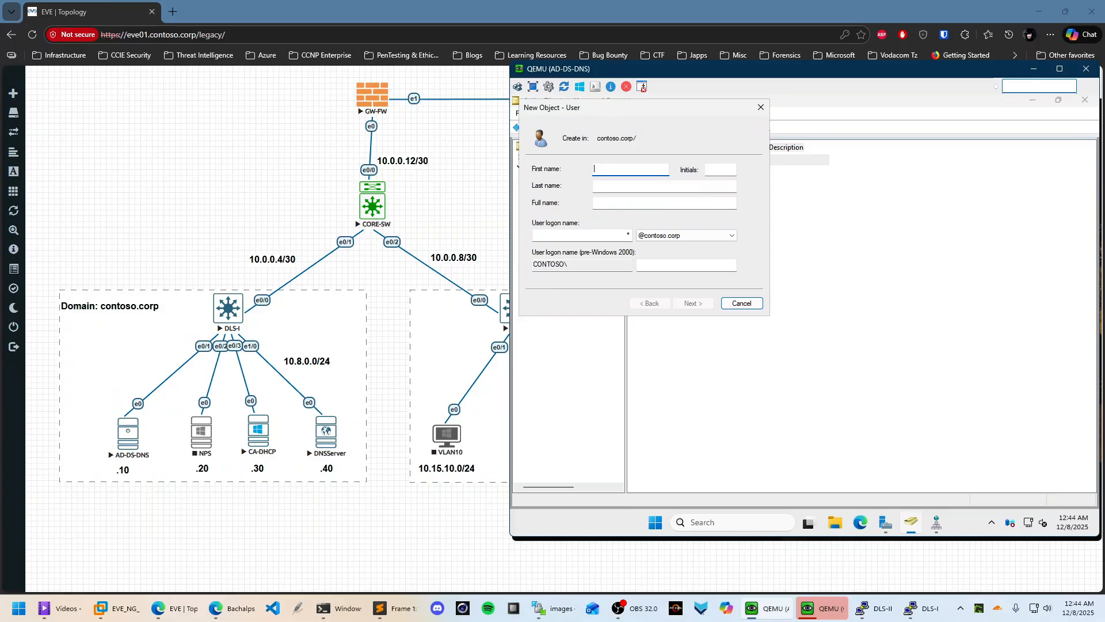
{"action": "type", "text": "CYBERSECURITY"}
{"action": "left_click", "coordinate": [741, 302]}
{"action": "left_click", "coordinate": [583, 253]}
Create the CYBERSECURITY organizational unit under contoso.corp
{"action": "right_click", "coordinate": [562, 167]}
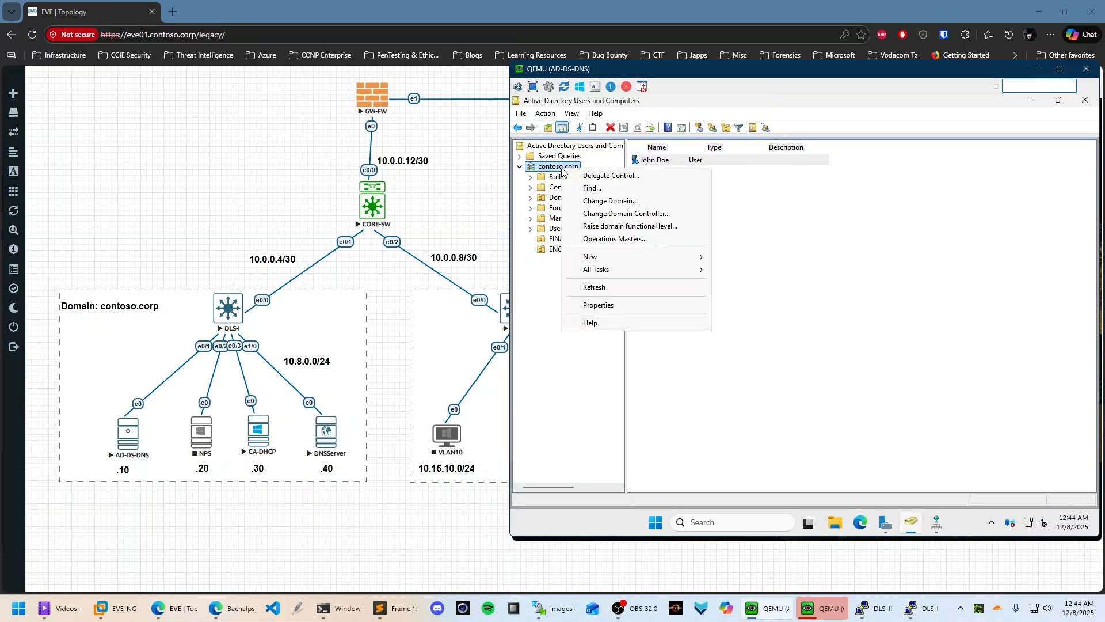
{"action": "mouse_move", "coordinate": [604, 257]}
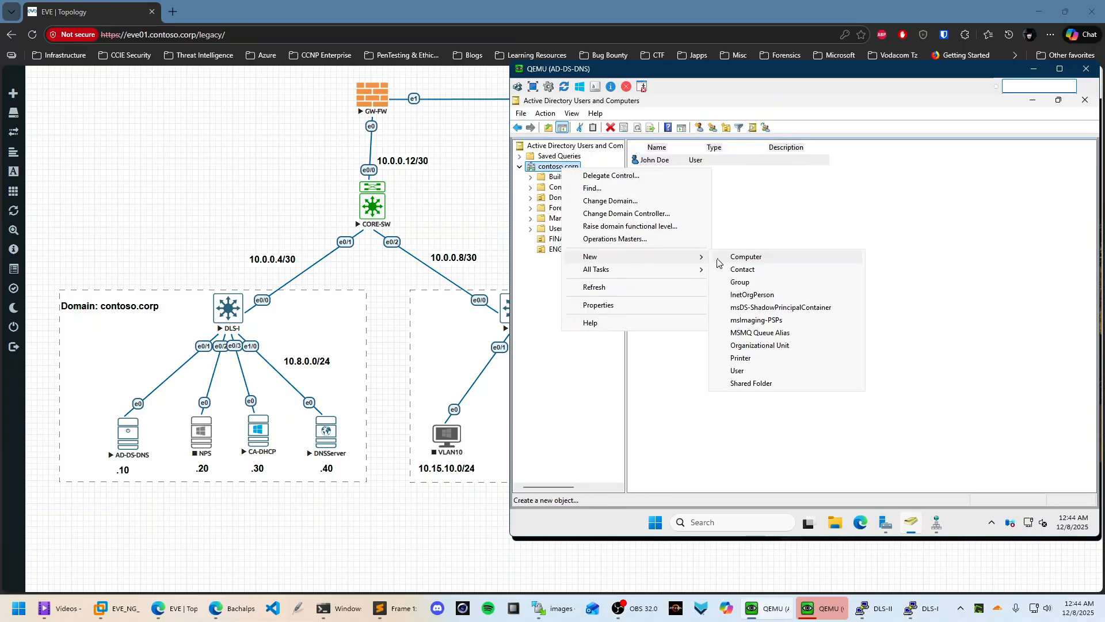
{"action": "left_click", "coordinate": [760, 346]}
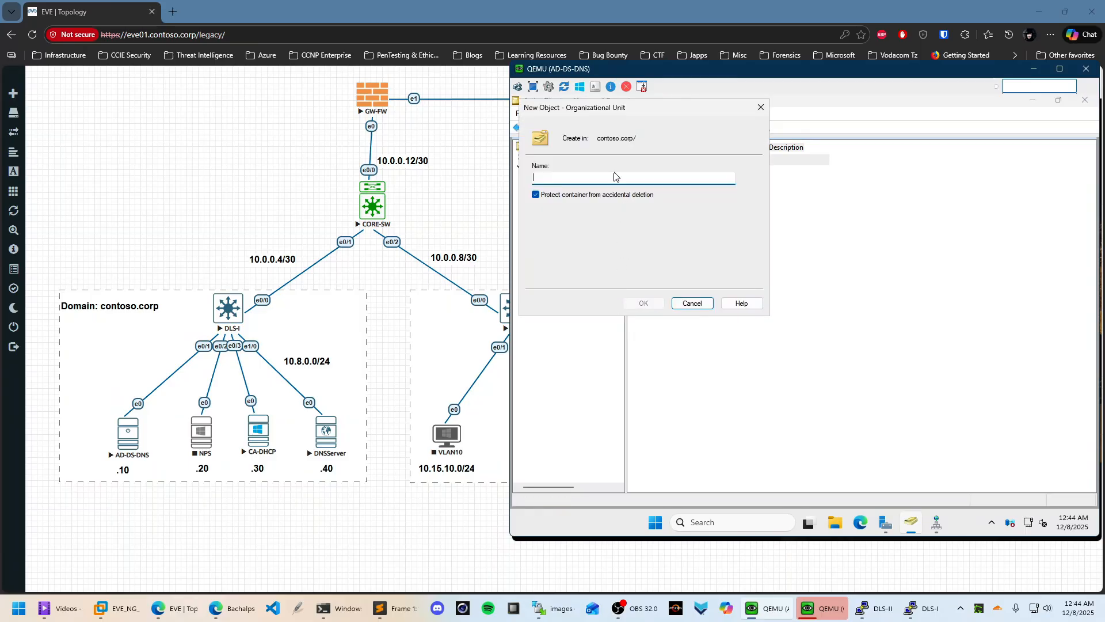
{"action": "type", "text": "CYBERSECURITY"}
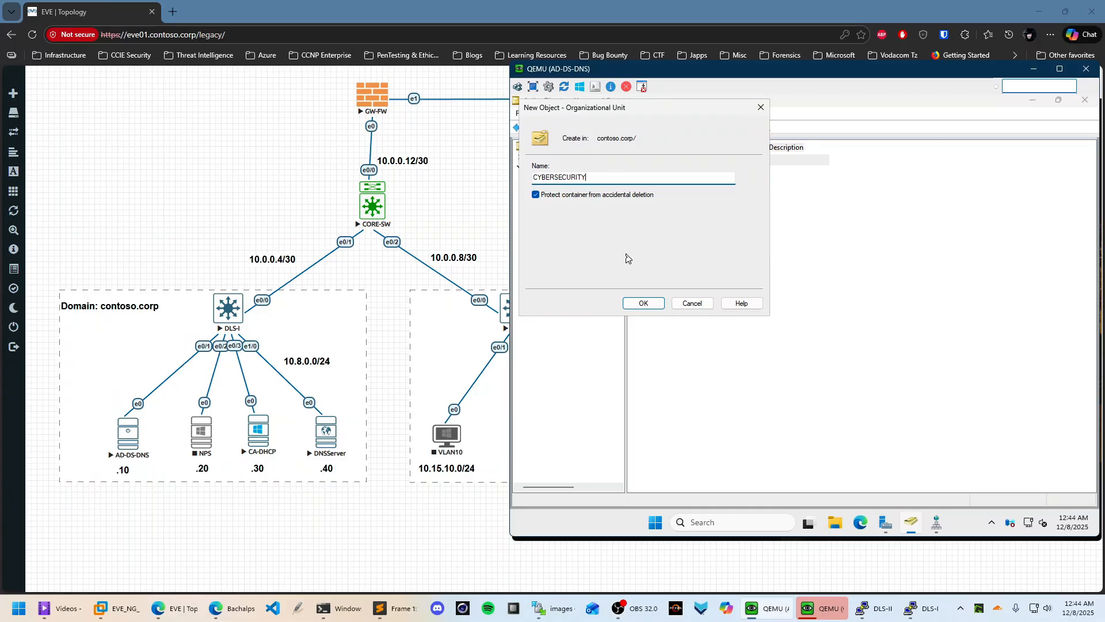
{"action": "left_click", "coordinate": [638, 304]}
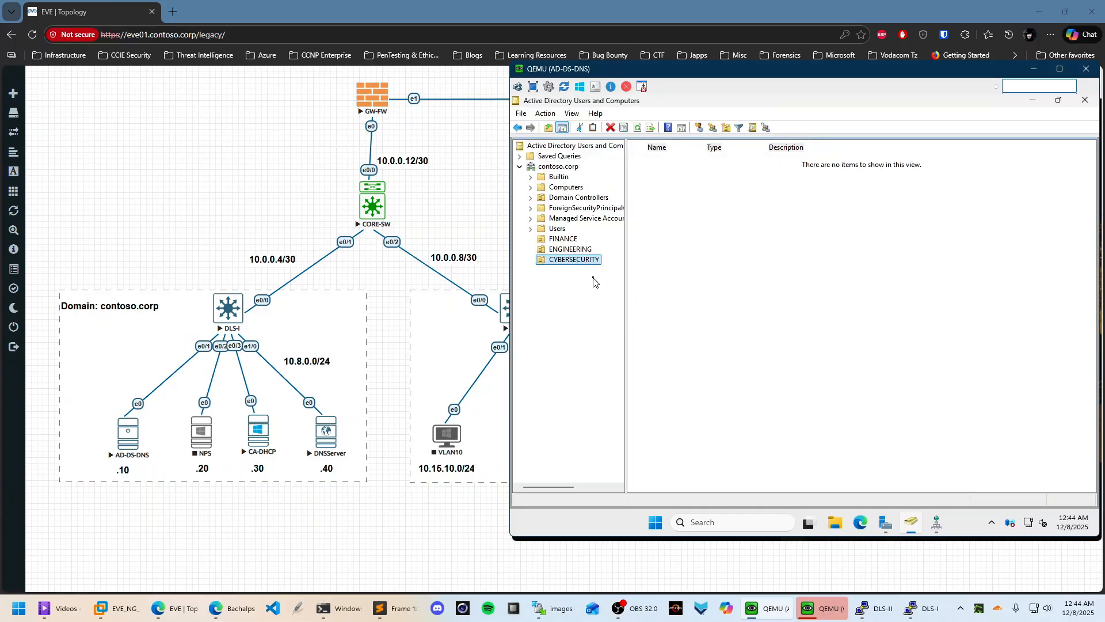
Start a new user in CYBERSECURITY and fill in the user's first, last and logon names
{"action": "right_click", "coordinate": [696, 203]}
{"action": "mouse_move", "coordinate": [741, 262]}
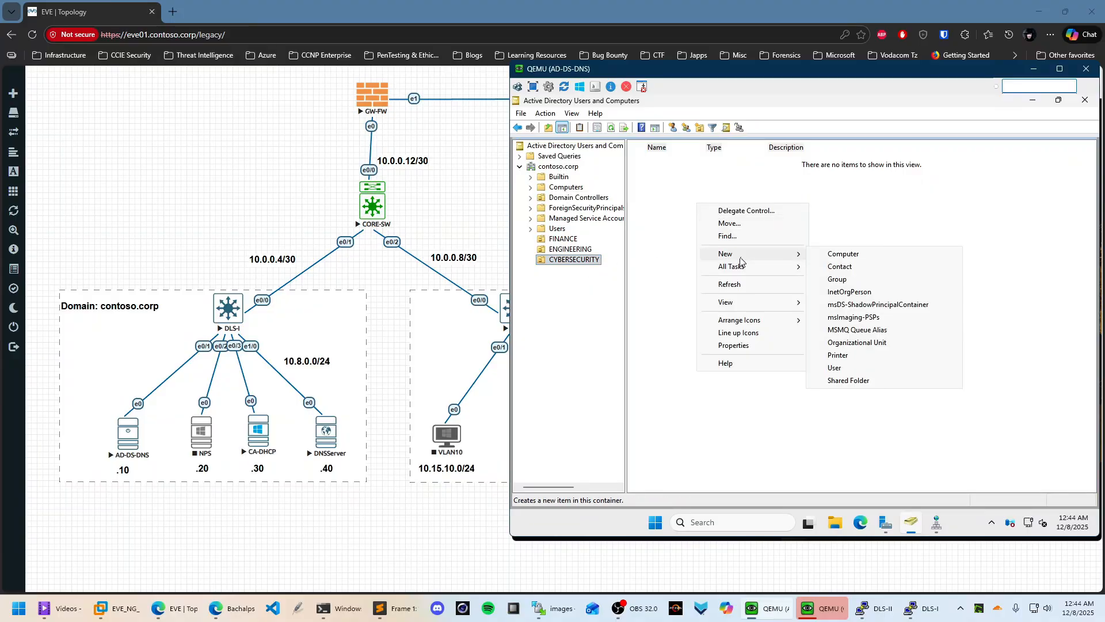
{"action": "left_click", "coordinate": [844, 369]}
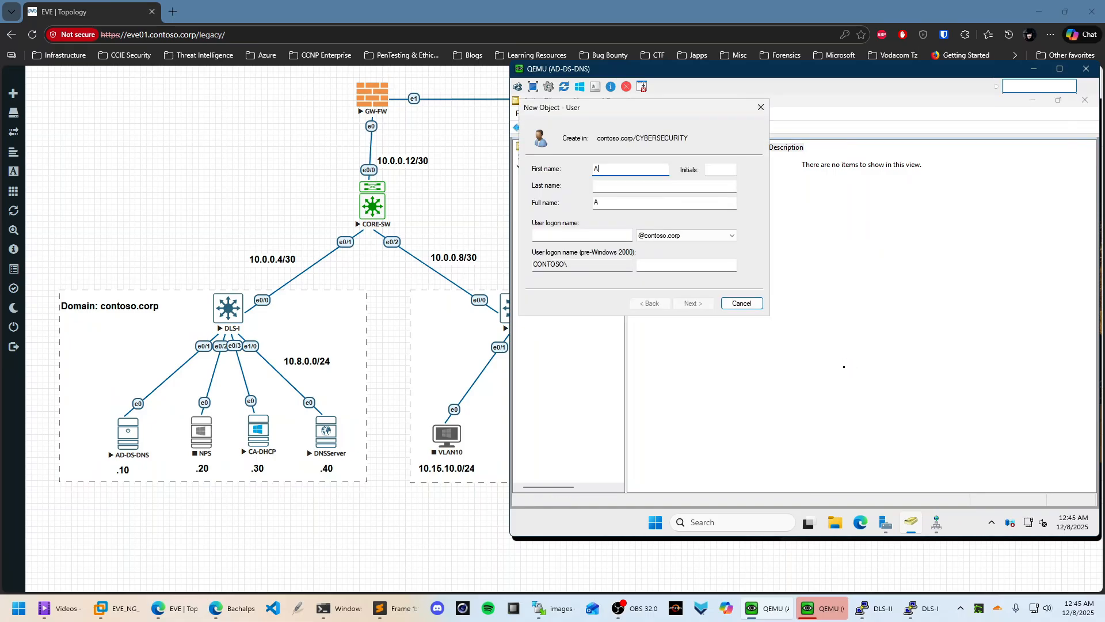
{"action": "type", "text": "Allan"}
{"action": "key", "text": "Tab"}
{"action": "key", "text": "Tab"}
{"action": "key", "text": "Tab"}
{"action": "key", "text": "Tab"}
{"action": "type", "text": "a"}
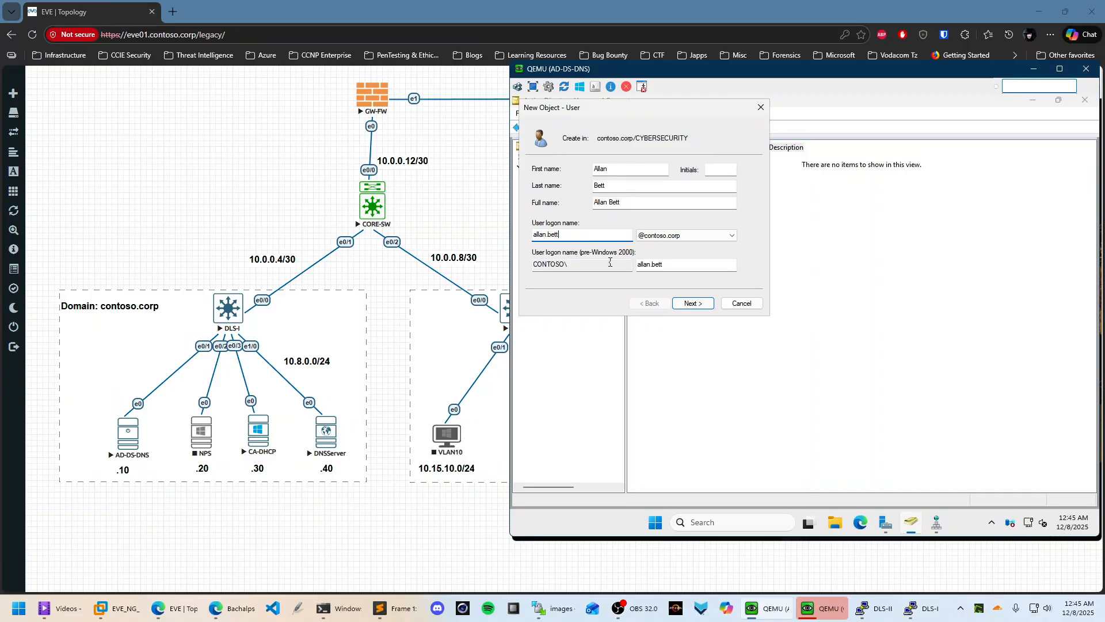
{"action": "left_click", "coordinate": [699, 304]}
Set the user's password without forcing a change at next logon, then finish creating the account
{"action": "left_click", "coordinate": [599, 208]}
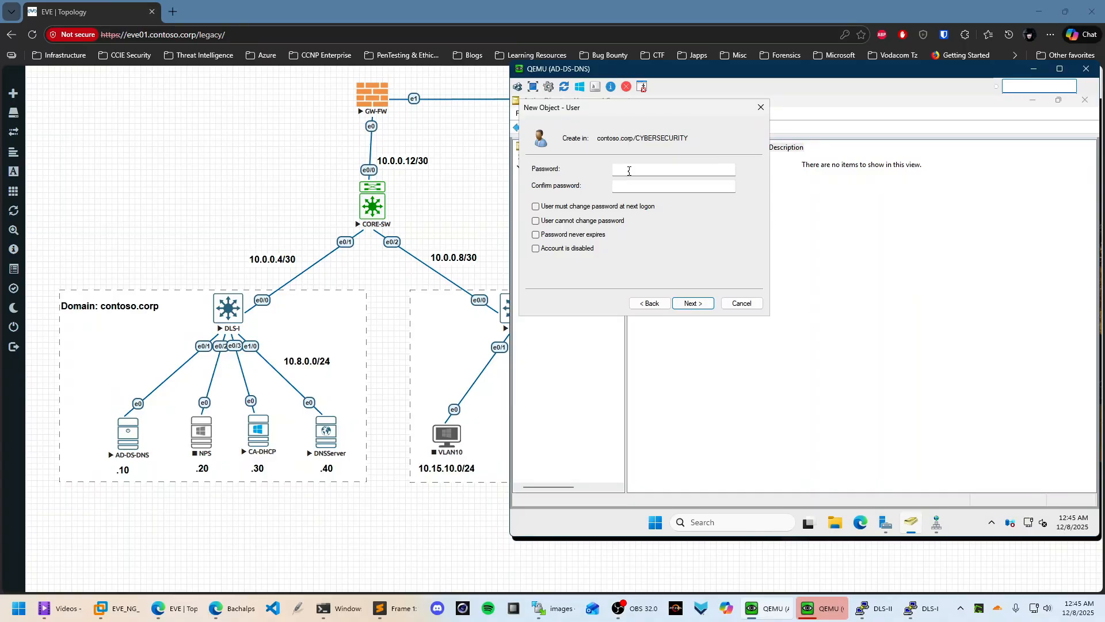
{"action": "left_click", "coordinate": [630, 170]}
{"action": "key", "text": "Caps_Lock"}
{"action": "type", "text": "••••"}
{"action": "key", "text": "Caps_Lock"}
{"action": "type", "text": "••"}
{"action": "key", "text": "Tab"}
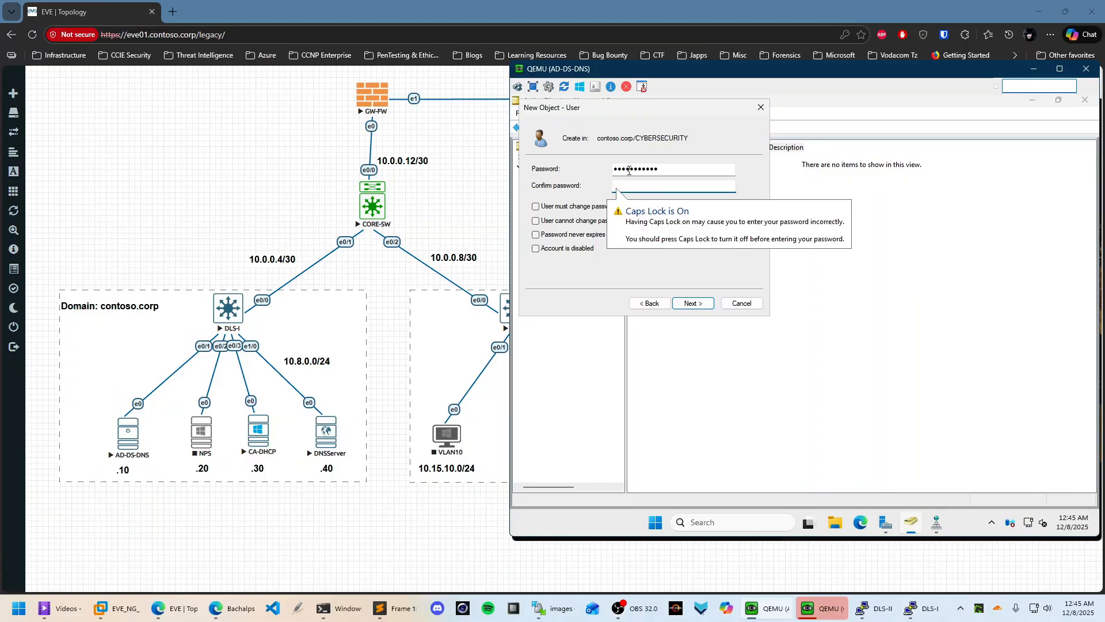
{"action": "type", "text": "•••••"}
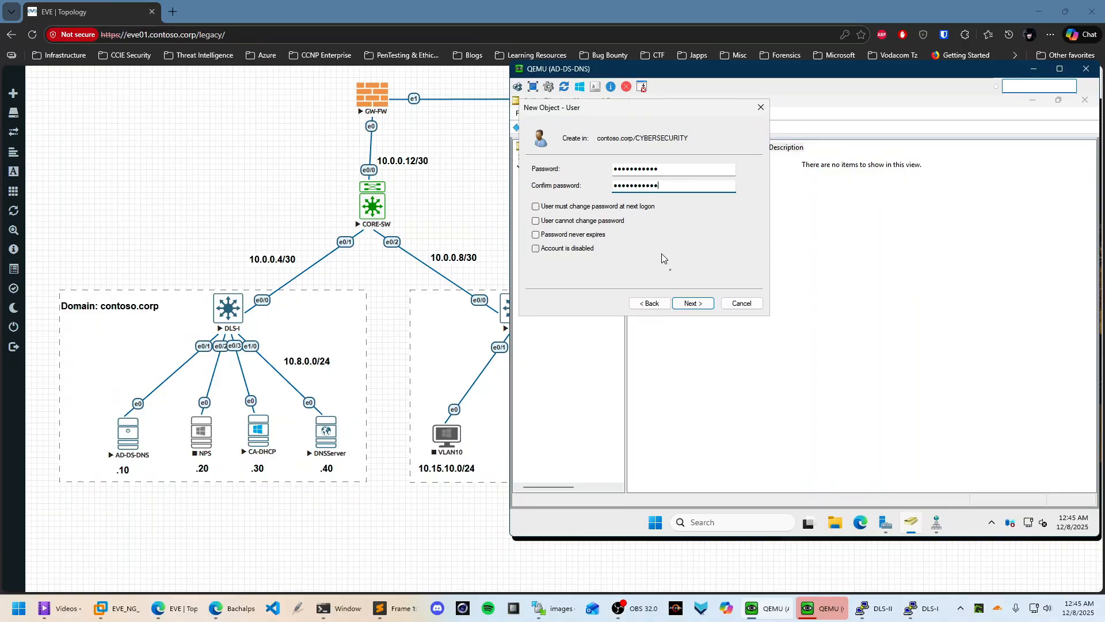
{"action": "left_click", "coordinate": [711, 304]}
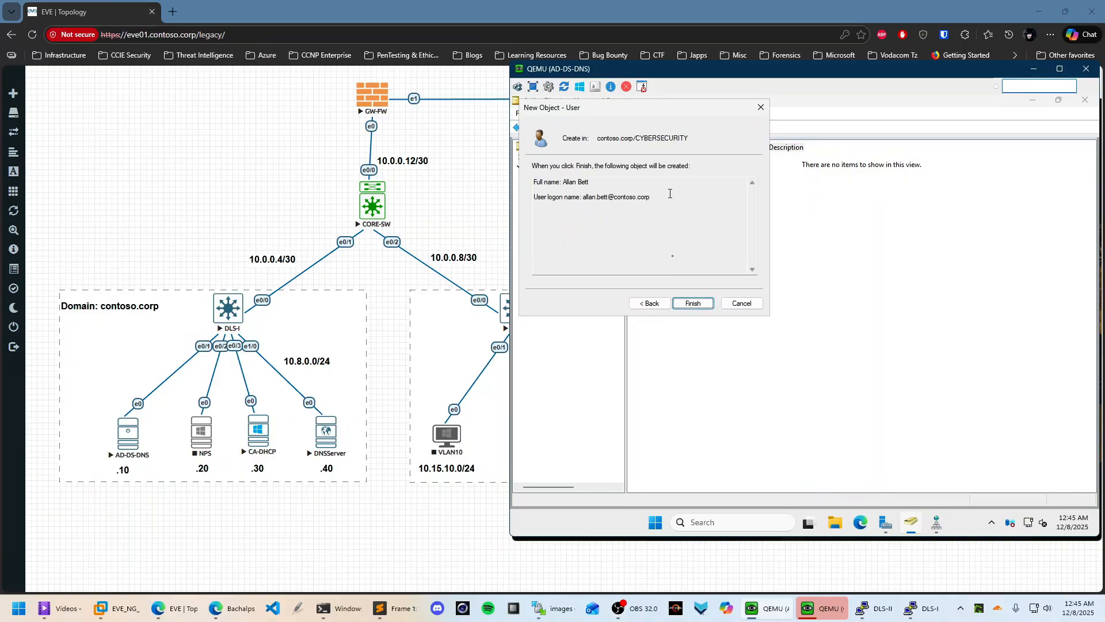
{"action": "left_click", "coordinate": [693, 303]}
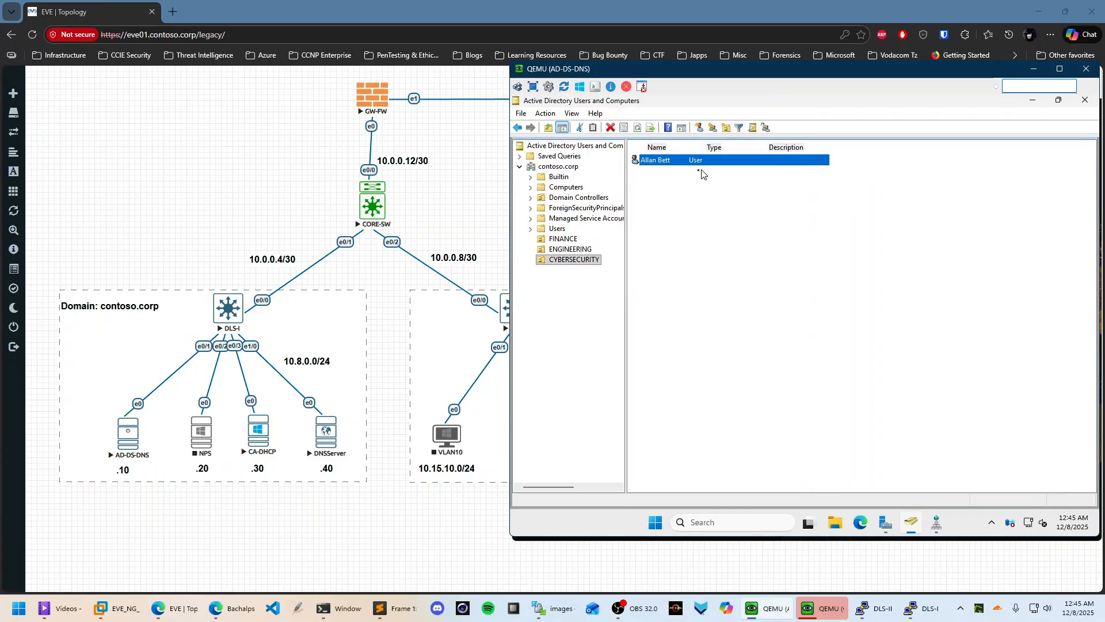
Add the new user to the Domain Admins group from its Member Of properties
{"action": "right_click", "coordinate": [676, 162]}
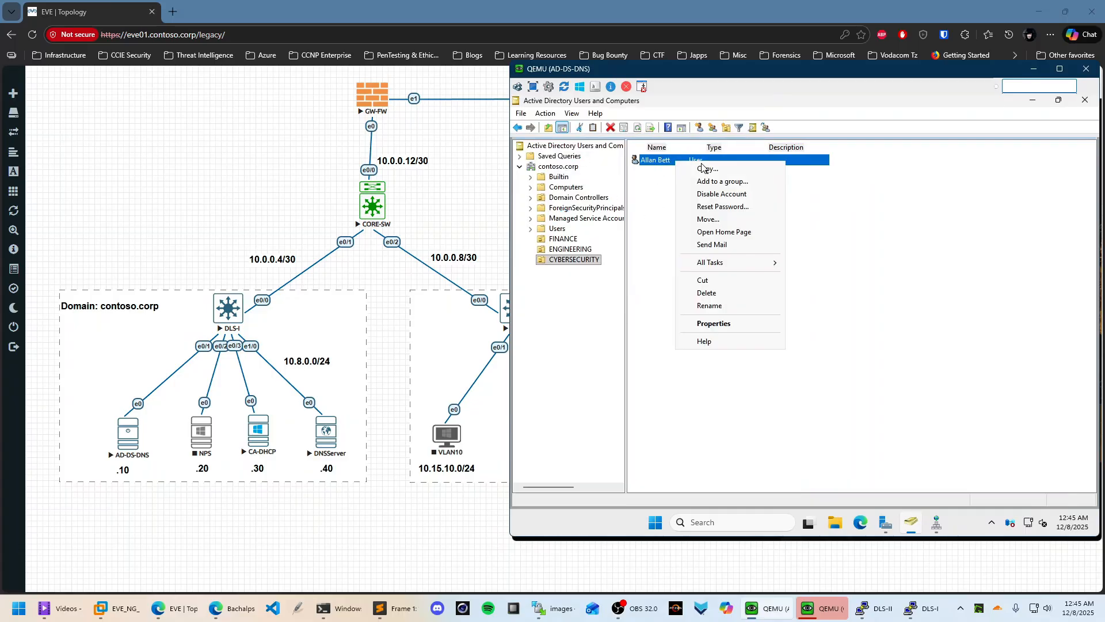
{"action": "left_click", "coordinate": [714, 324]}
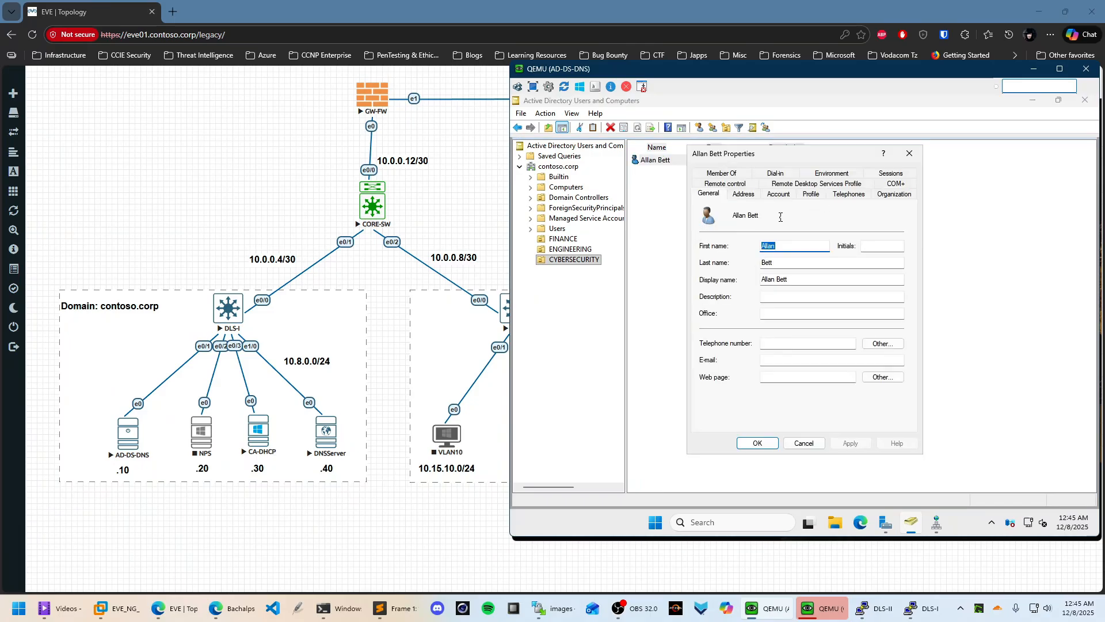
{"action": "left_click", "coordinate": [731, 174]}
{"action": "left_click", "coordinate": [731, 330]}
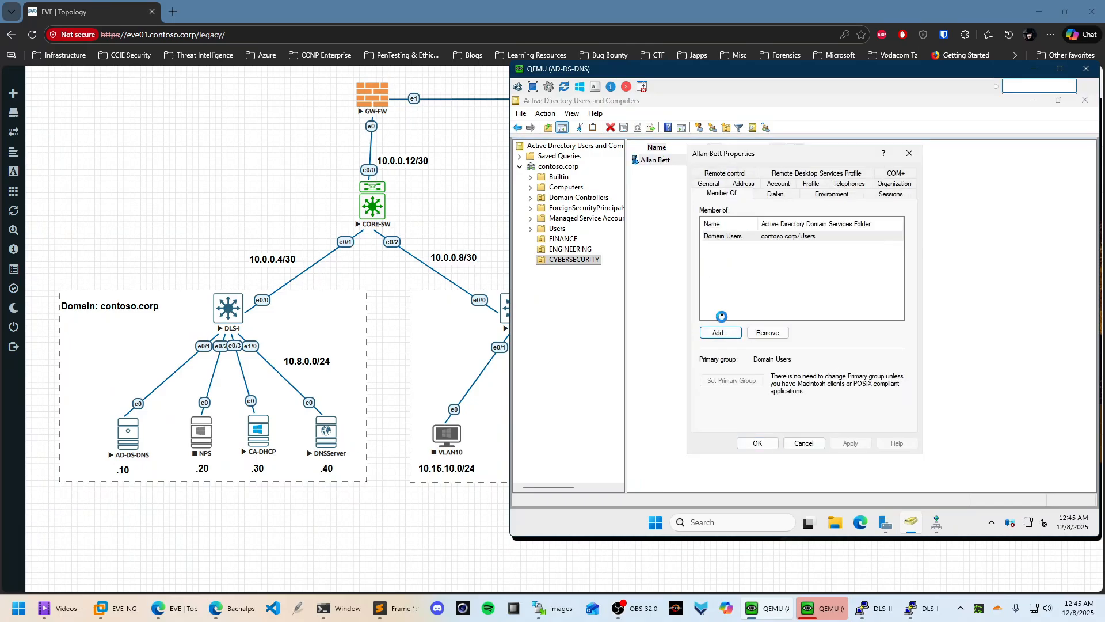
{"action": "type", "text": "domain"}
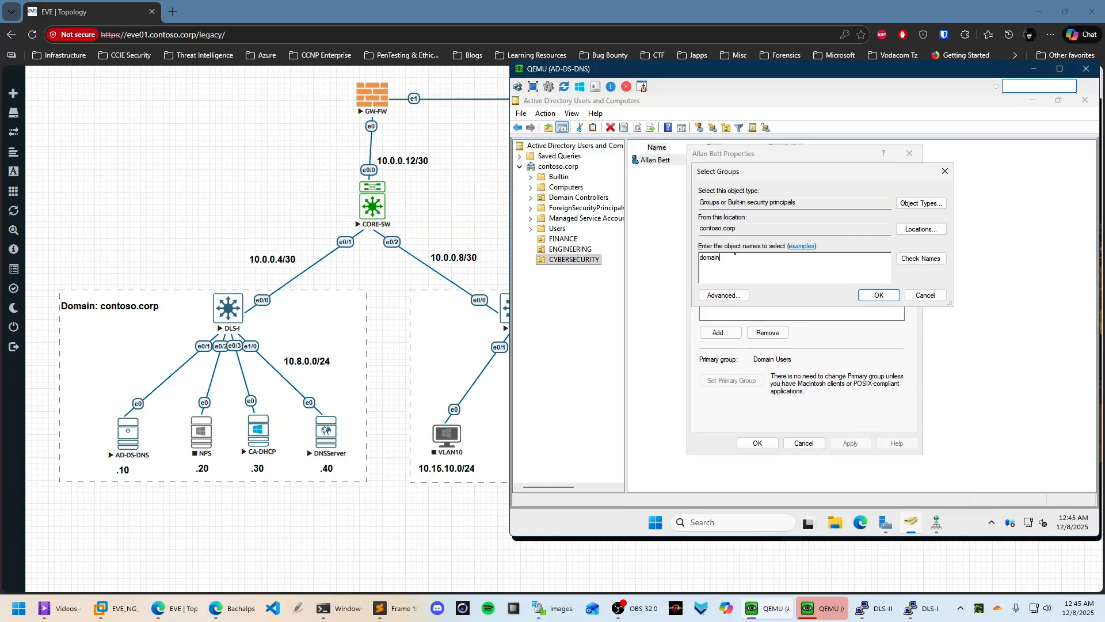
{"action": "left_click", "coordinate": [927, 259]}
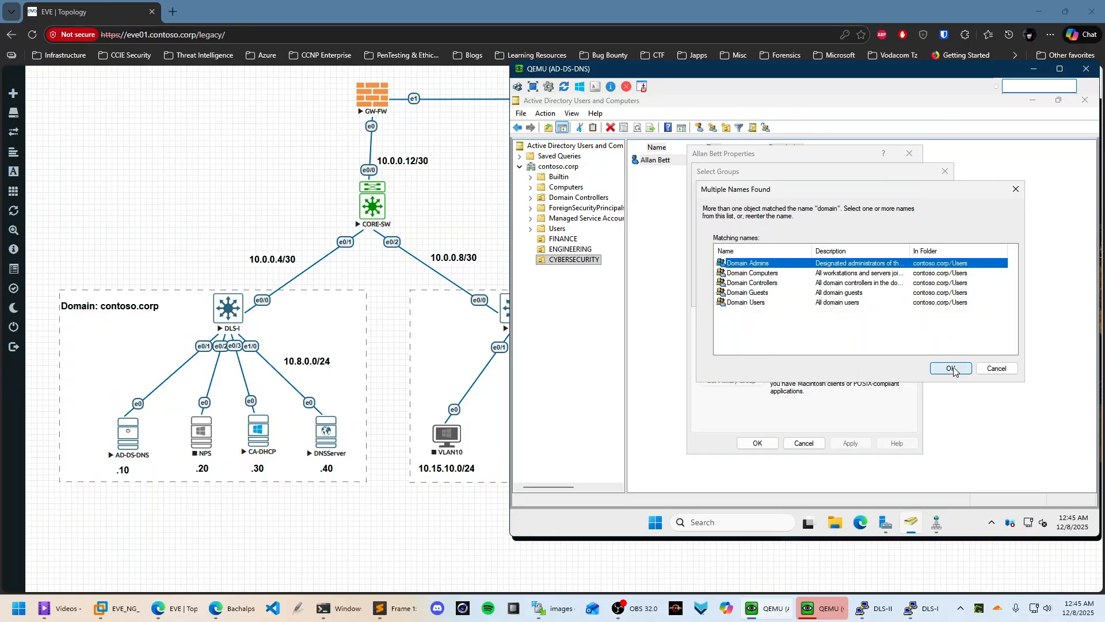
{"action": "left_click", "coordinate": [951, 368]}
{"action": "left_click", "coordinate": [894, 289]}
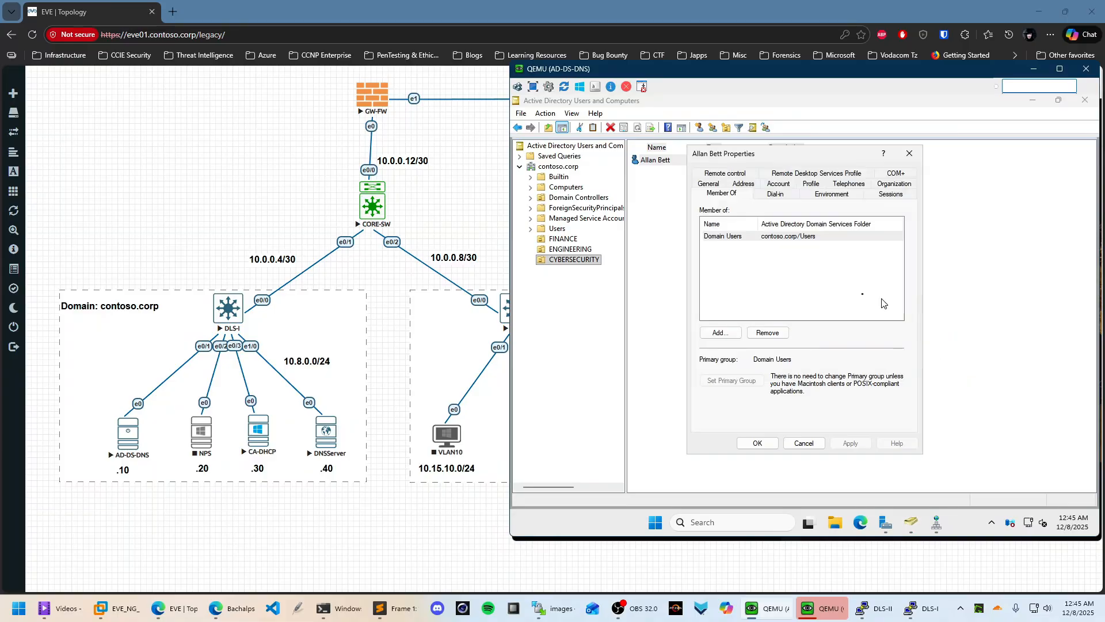
Add the user to the Enterprise Admins group as well
{"action": "left_click", "coordinate": [728, 331]}
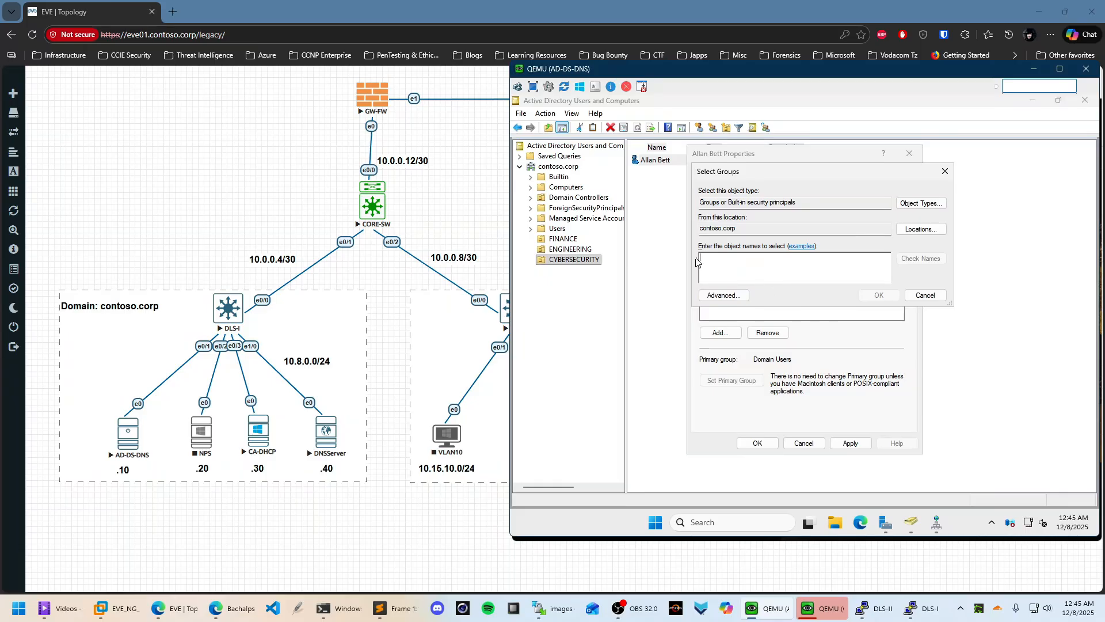
{"action": "type", "text": "enter"}
{"action": "left_click", "coordinate": [921, 258]}
{"action": "left_click", "coordinate": [758, 266]}
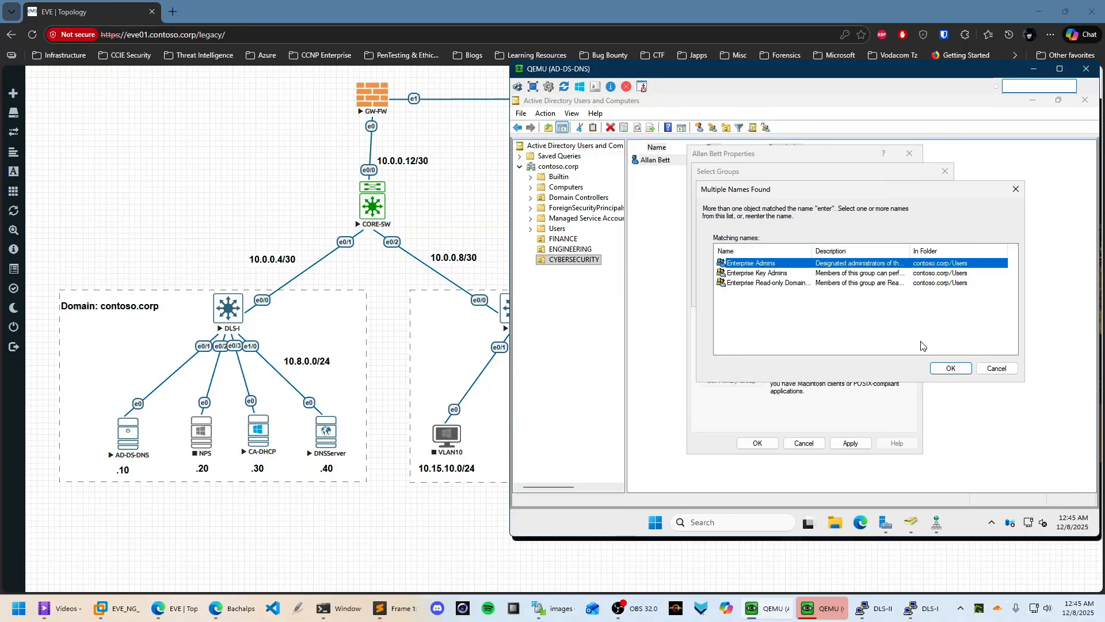
{"action": "left_click", "coordinate": [952, 368]}
{"action": "left_click", "coordinate": [876, 294]}
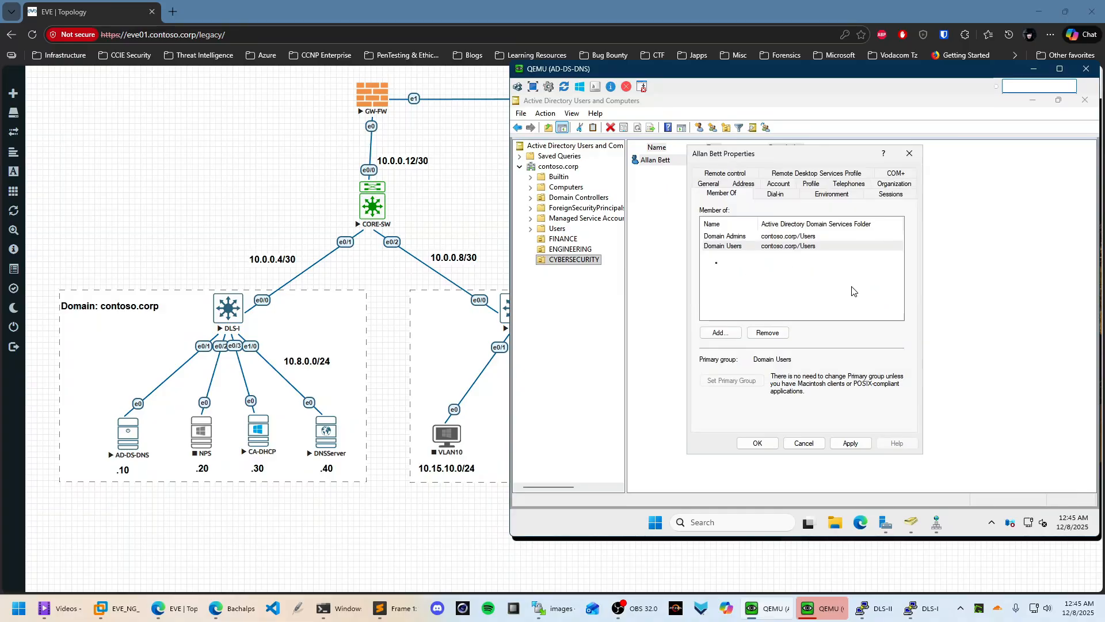
Abandon a certificate group lookup and apply the user's properties with OK
{"action": "left_click", "coordinate": [727, 335]}
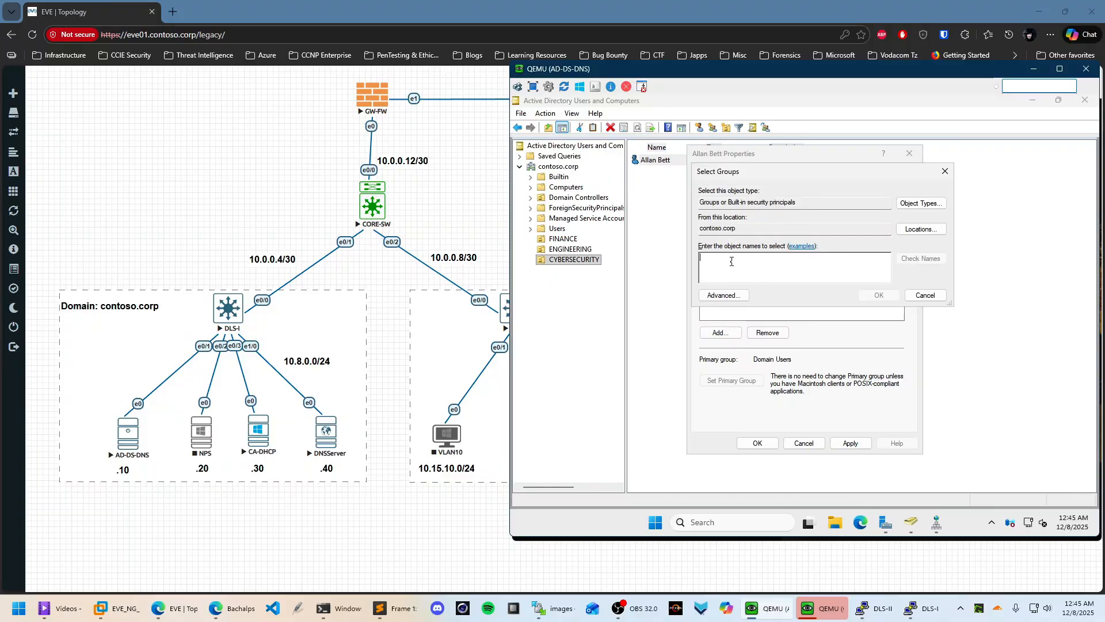
{"action": "type", "text": "certi"}
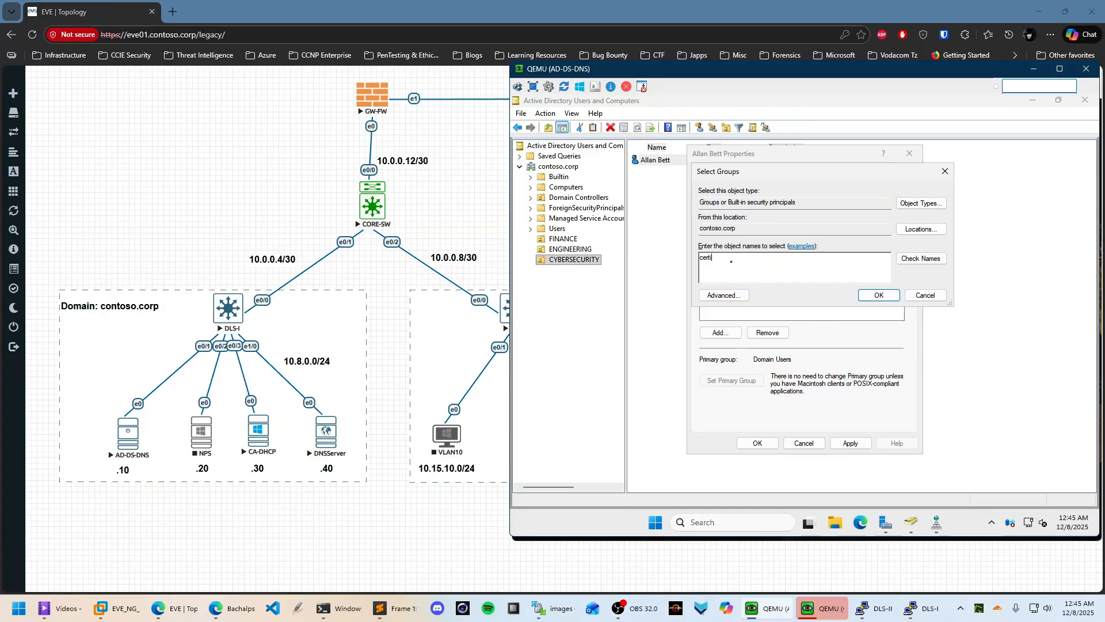
{"action": "left_click", "coordinate": [921, 258]}
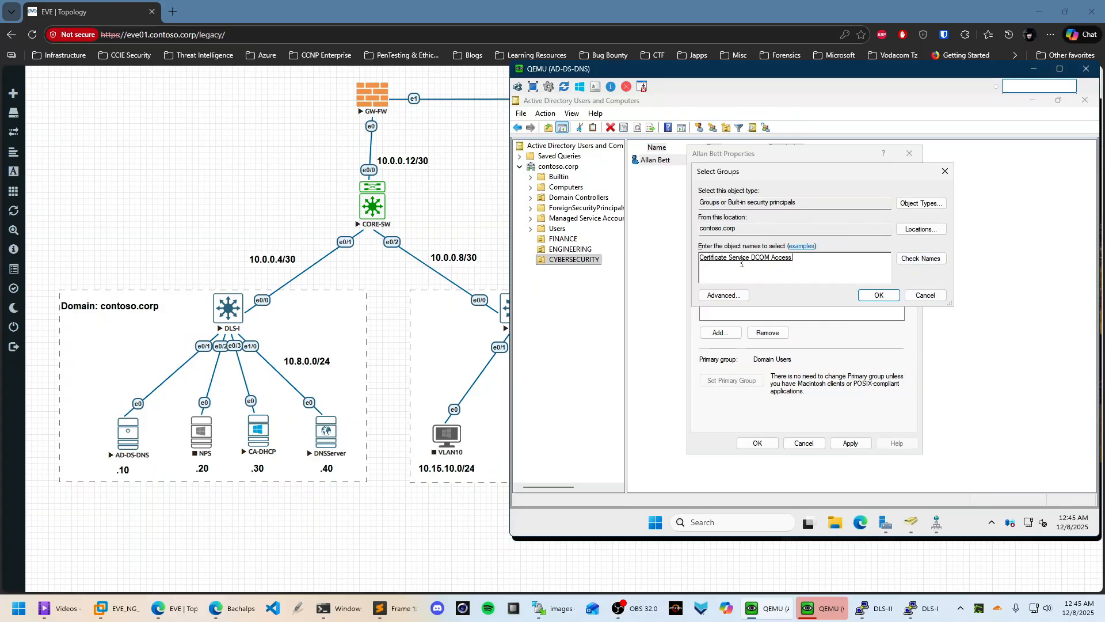
{"action": "left_click", "coordinate": [798, 264]}
{"action": "key", "text": "ctrl+a"}
{"action": "key", "text": "BackSpace"}
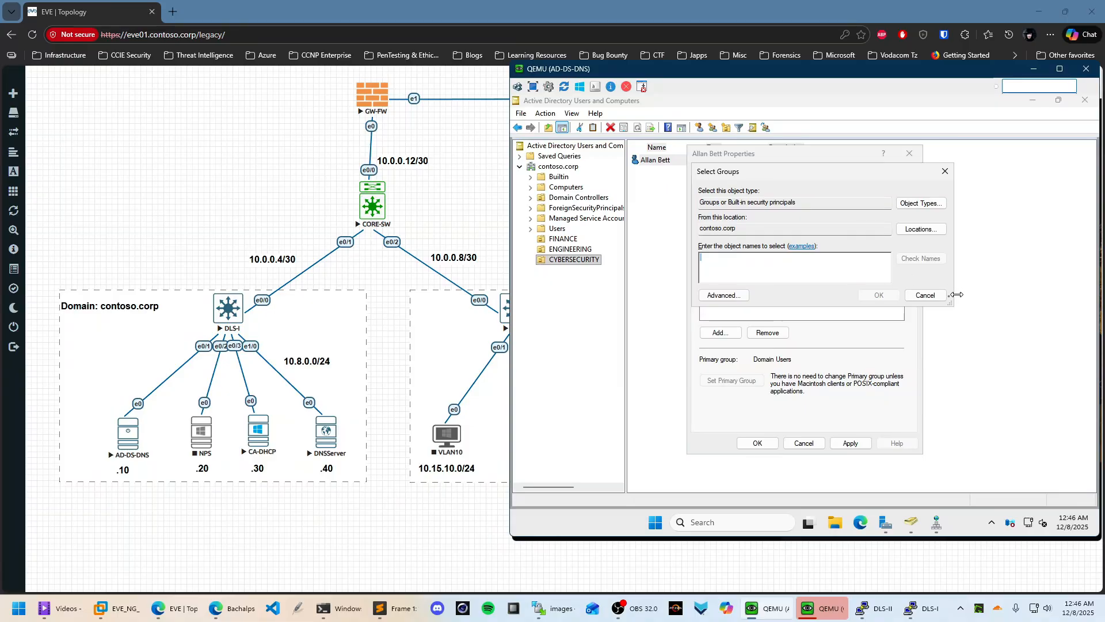
{"action": "left_click", "coordinate": [925, 295]}
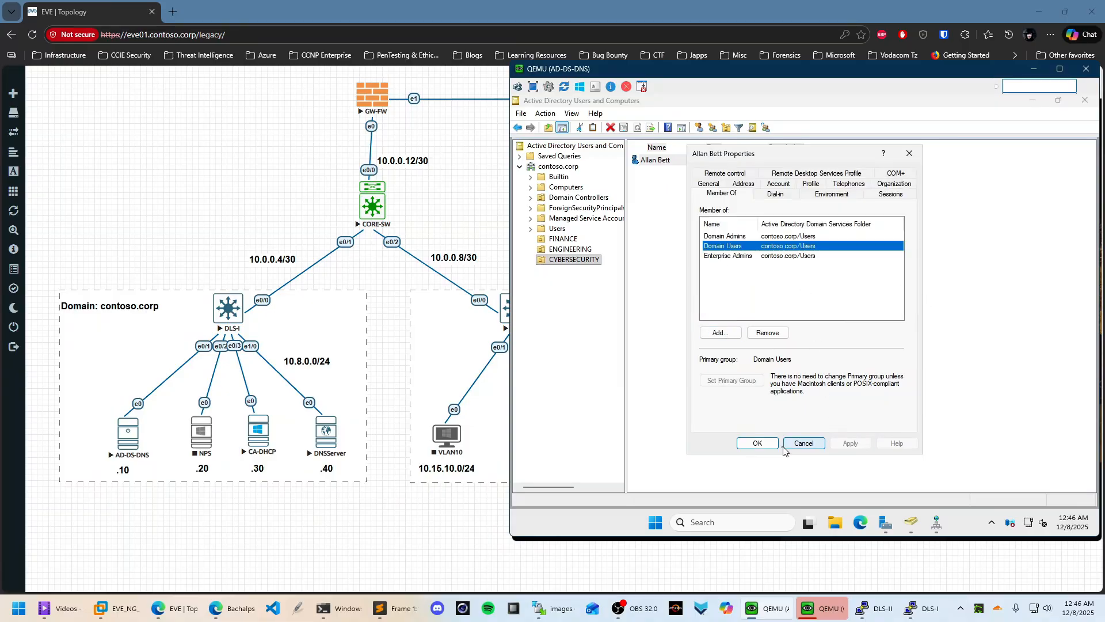
{"action": "left_click", "coordinate": [757, 442]}
{"action": "left_click", "coordinate": [684, 315]}
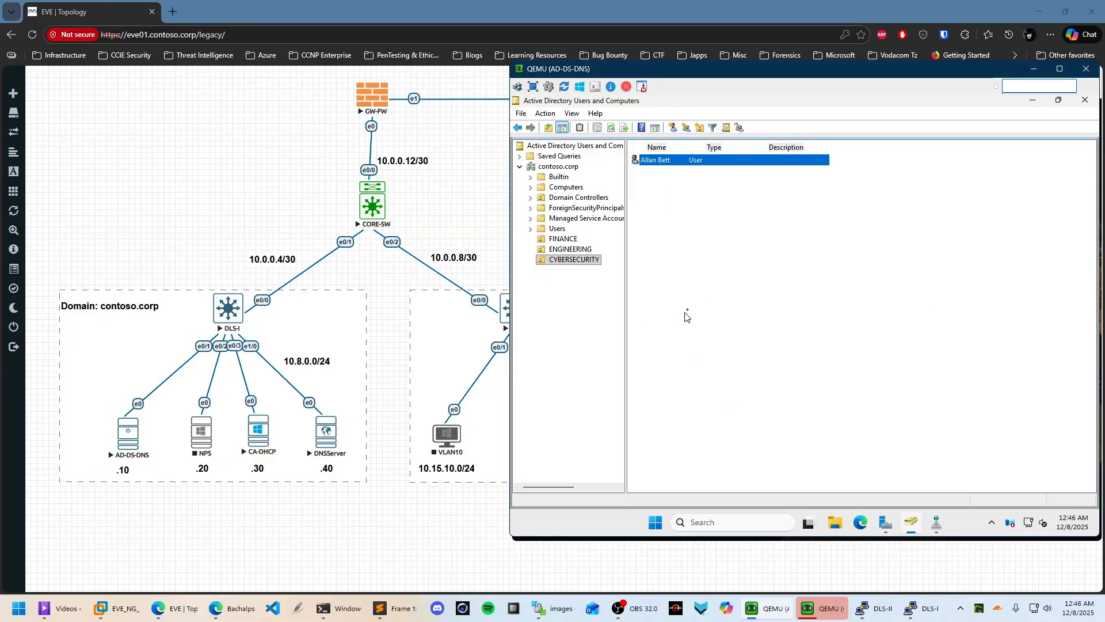
{"action": "left_click", "coordinate": [879, 523]}
Switch to the CA-DHCP console and bring up the Other user sign-in
{"action": "left_click", "coordinate": [836, 610]}
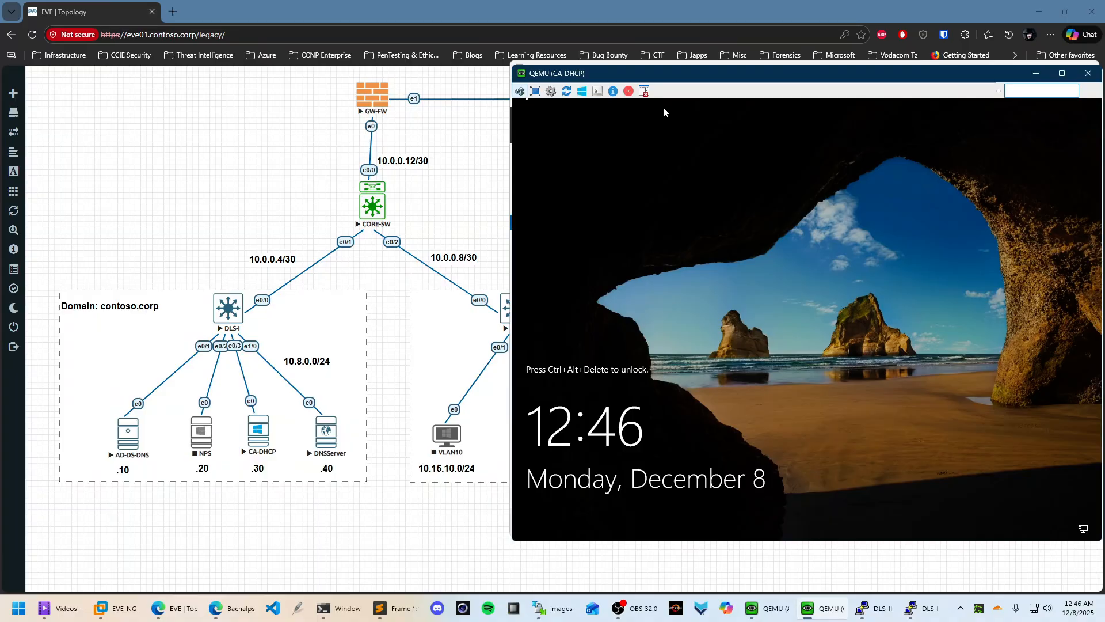
{"action": "left_click", "coordinate": [519, 91]}
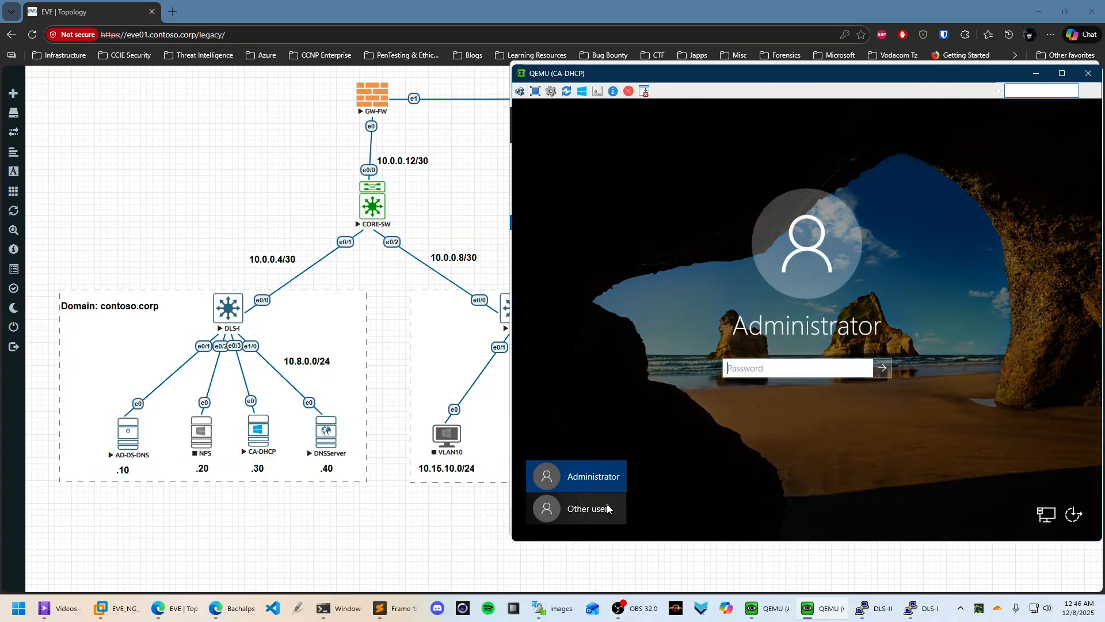
{"action": "left_click", "coordinate": [580, 508]}
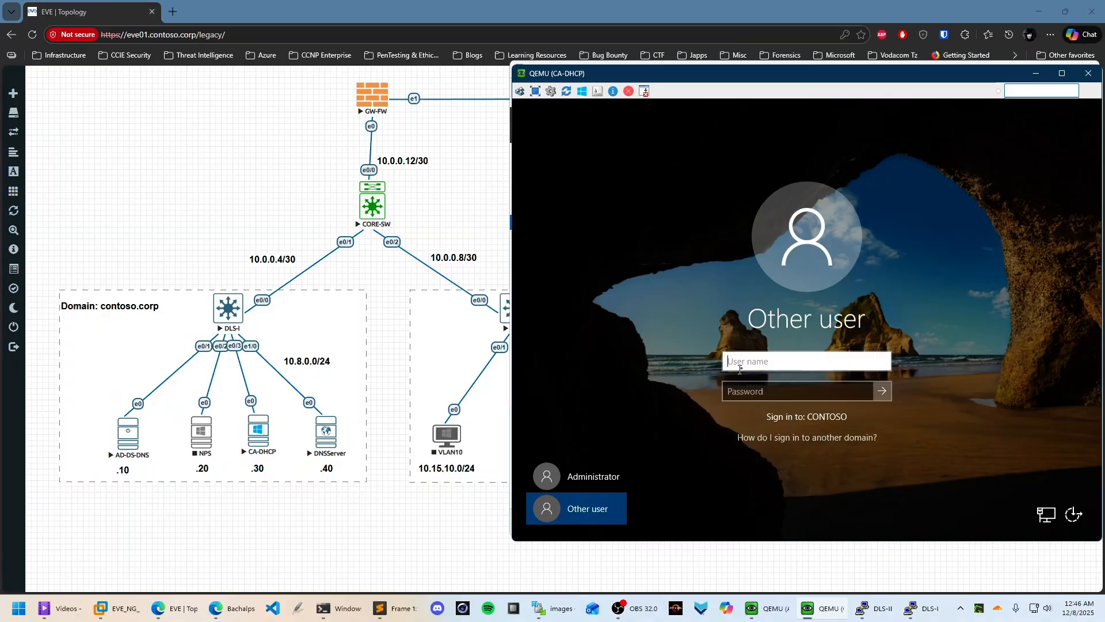
{"action": "left_click", "coordinate": [611, 478]}
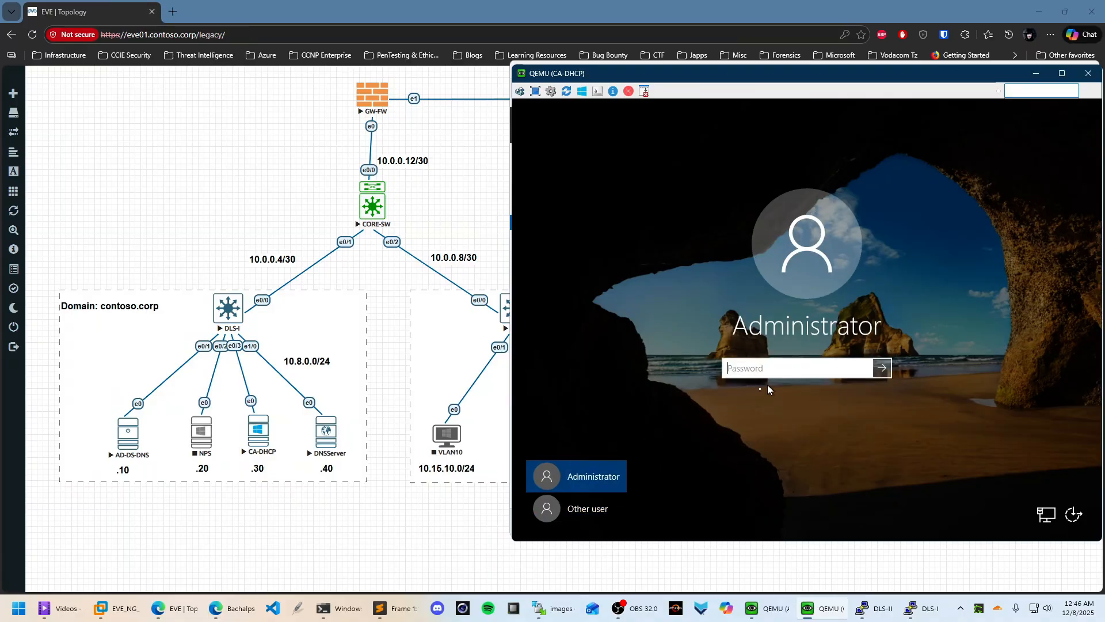
{"action": "left_click", "coordinate": [596, 508]}
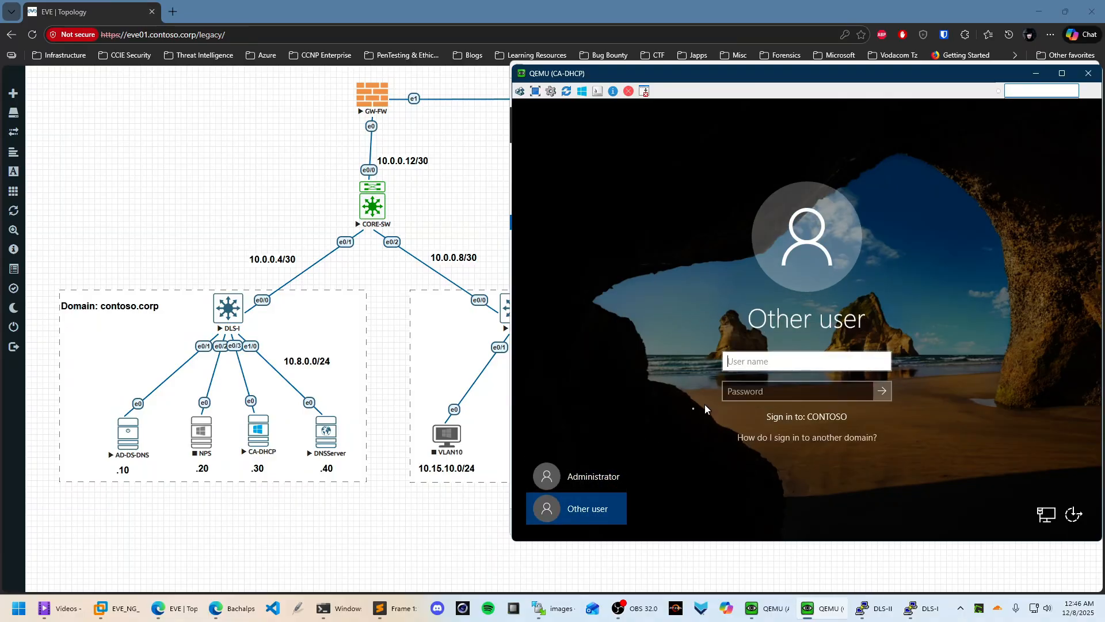
{"action": "left_click", "coordinate": [591, 486]}
{"action": "key", "text": "Caps_Lock"}
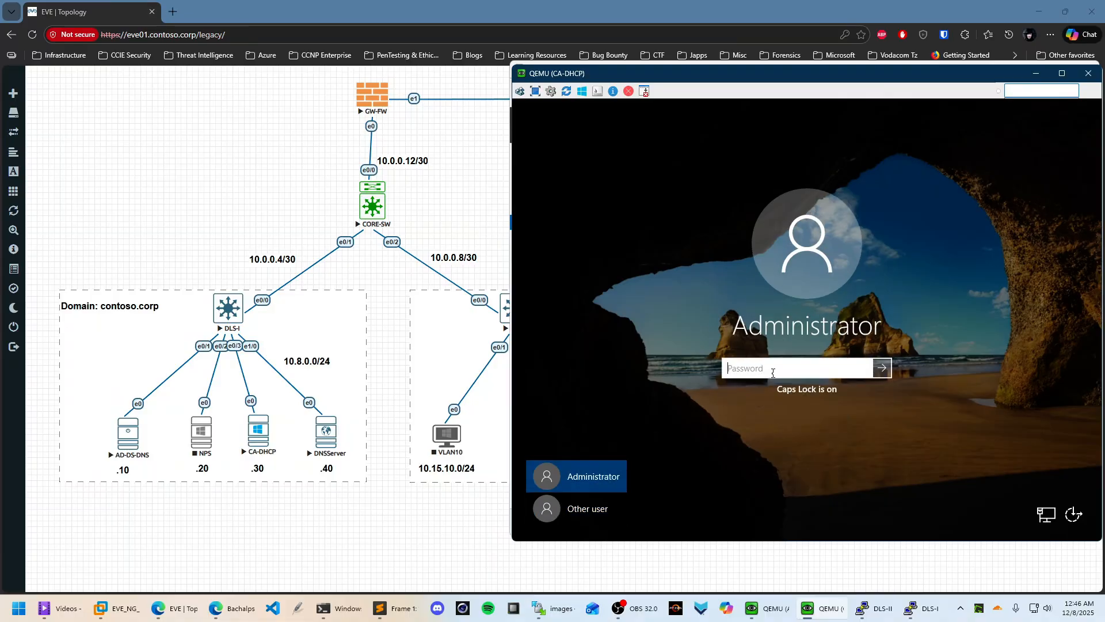
{"action": "key", "text": "Caps_Lock"}
{"action": "left_click", "coordinate": [587, 508]}
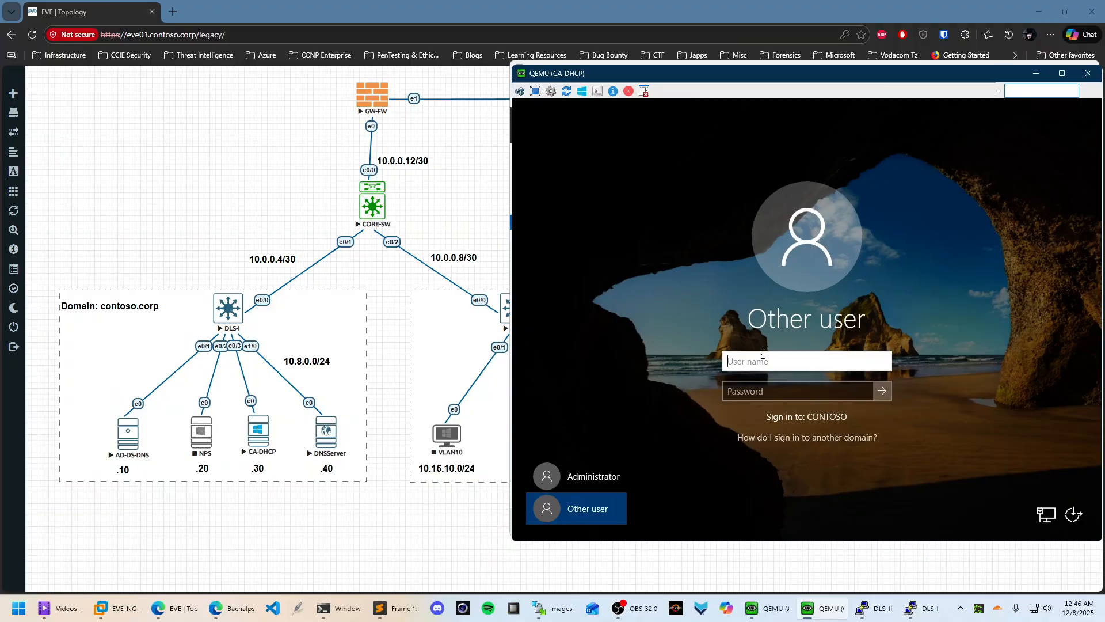
Sign in as CONTOSO\Administrator with the domain password
{"action": "type", "text": "a"}
{"action": "key", "text": "BackSpace"}
{"action": "type", "text": "Administrator"}
{"action": "key", "text": "Tab"}
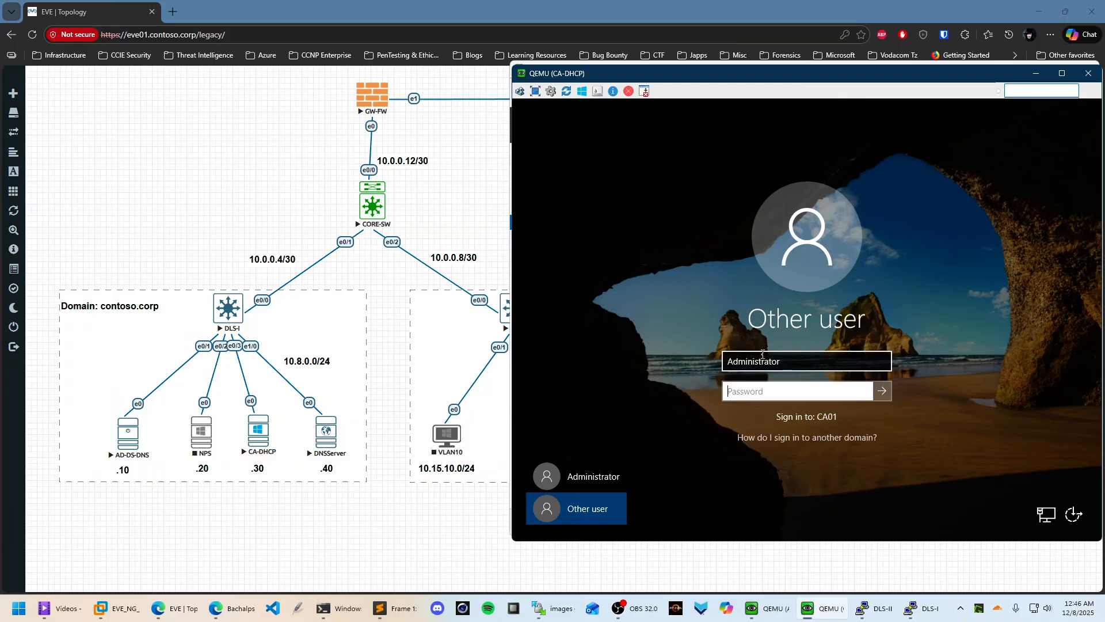
{"action": "key", "text": "Caps_Lock"}
{"action": "left_click", "coordinate": [729, 360]}
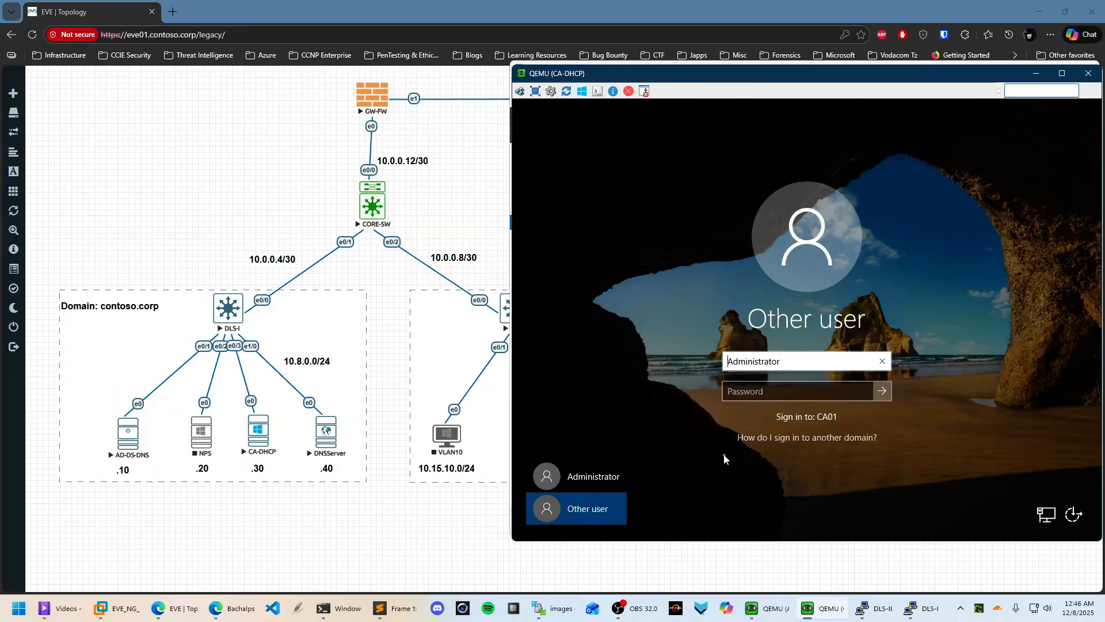
{"action": "type", "text": "CONTOSO\\"}
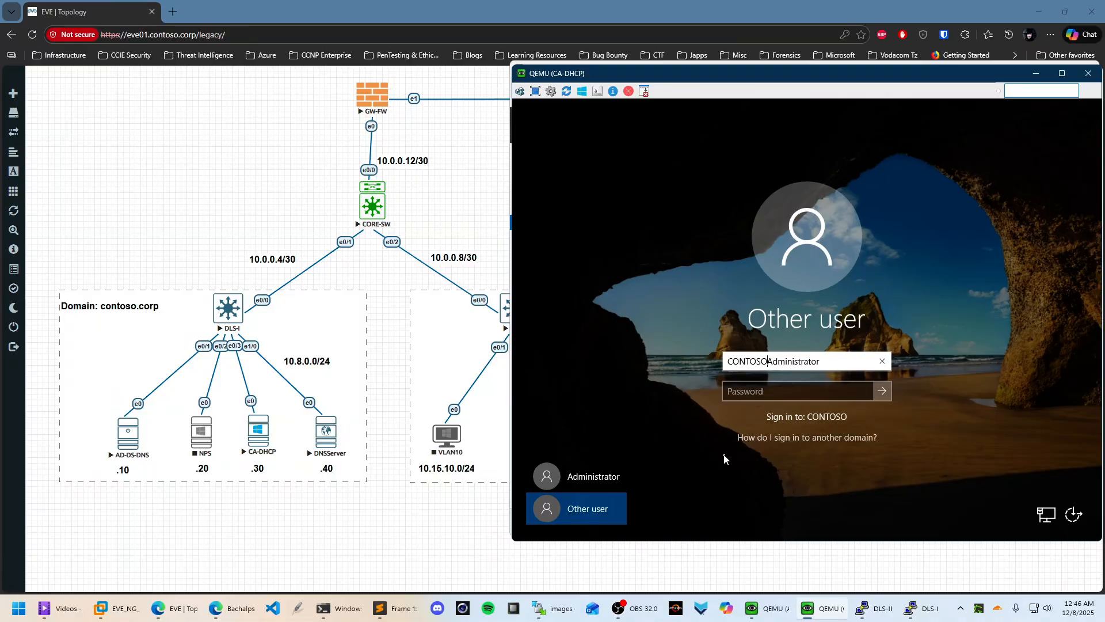
{"action": "type", "text": "\\"}
{"action": "key", "text": "Tab"}
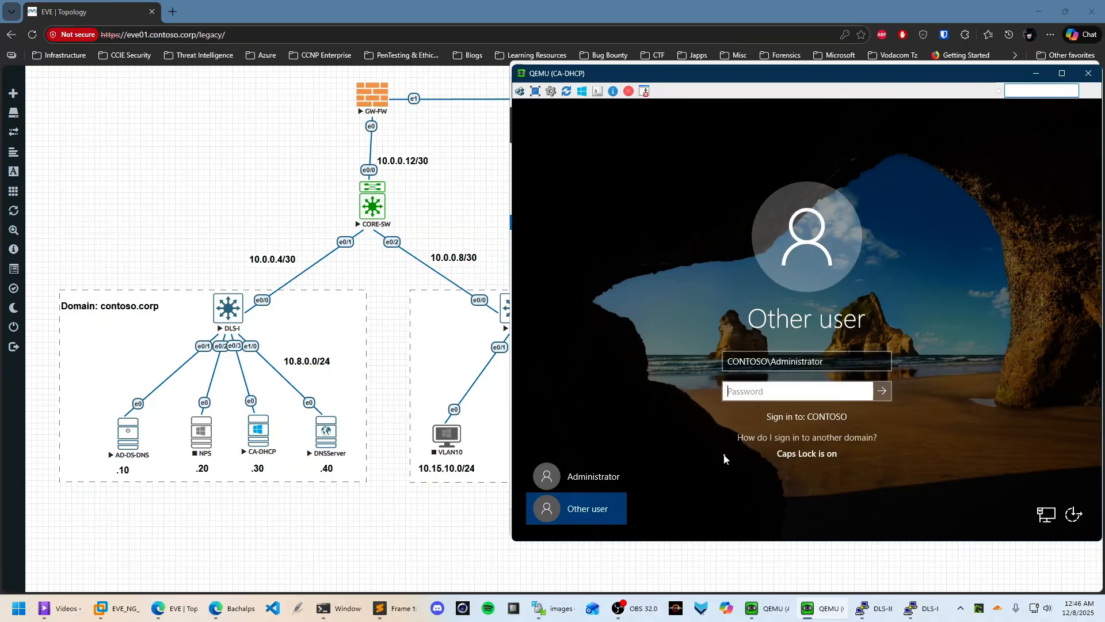
{"action": "type", "text": "P"}
{"action": "key", "text": "Return"}
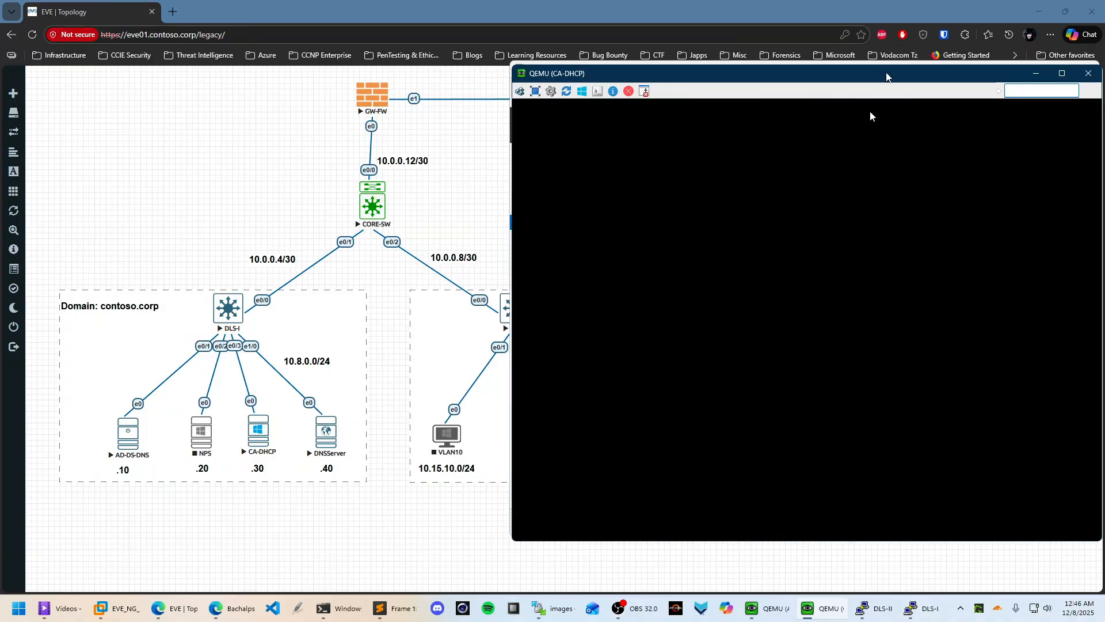
Wait for the CONTOSO\Administrator profile to load until Server Manager's Dashboard appears
{"action": "left_click_drag", "start_coordinate": [886, 74], "coordinate": [869, 80]}
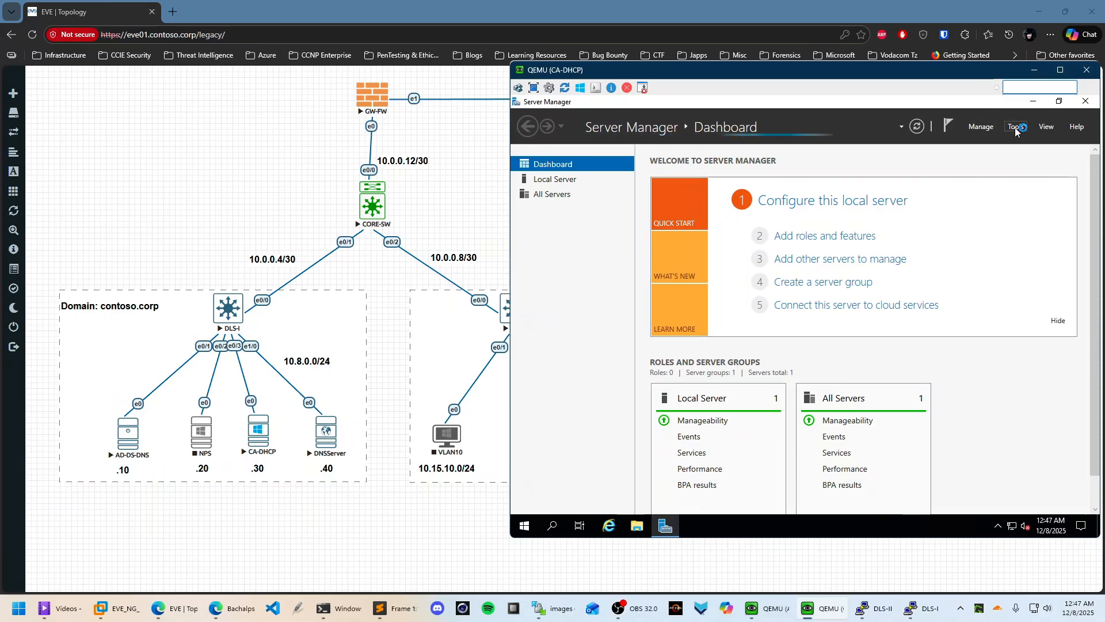
Start Add Roles and Features for CA01.contoso.corp and select DHCP Server with its management tools
{"action": "left_click", "coordinate": [1016, 130]}
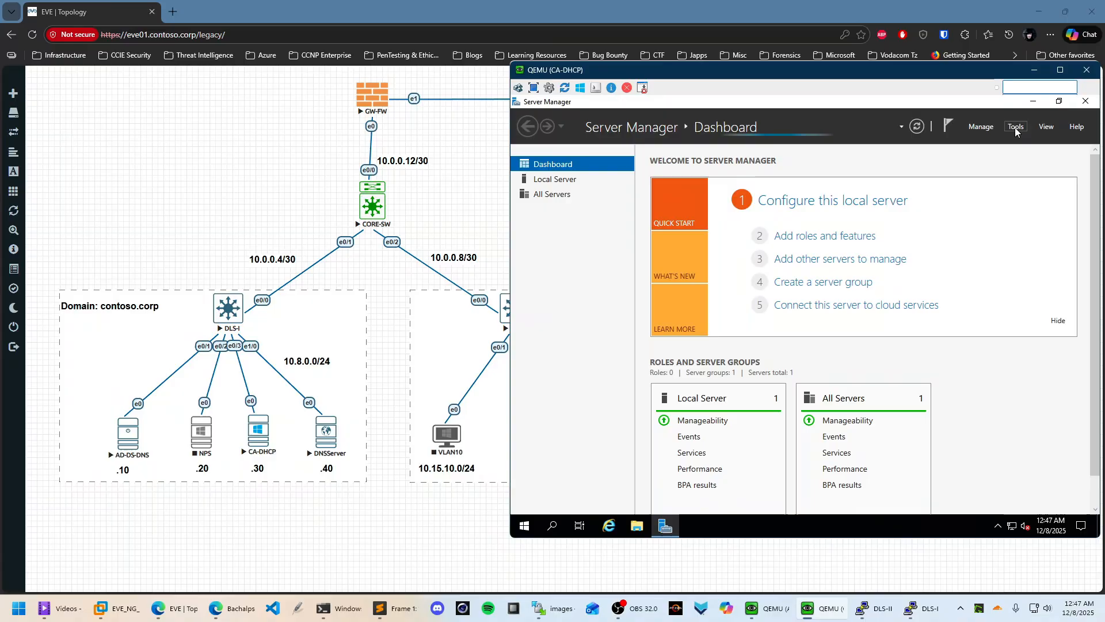
{"action": "left_click", "coordinate": [946, 100]}
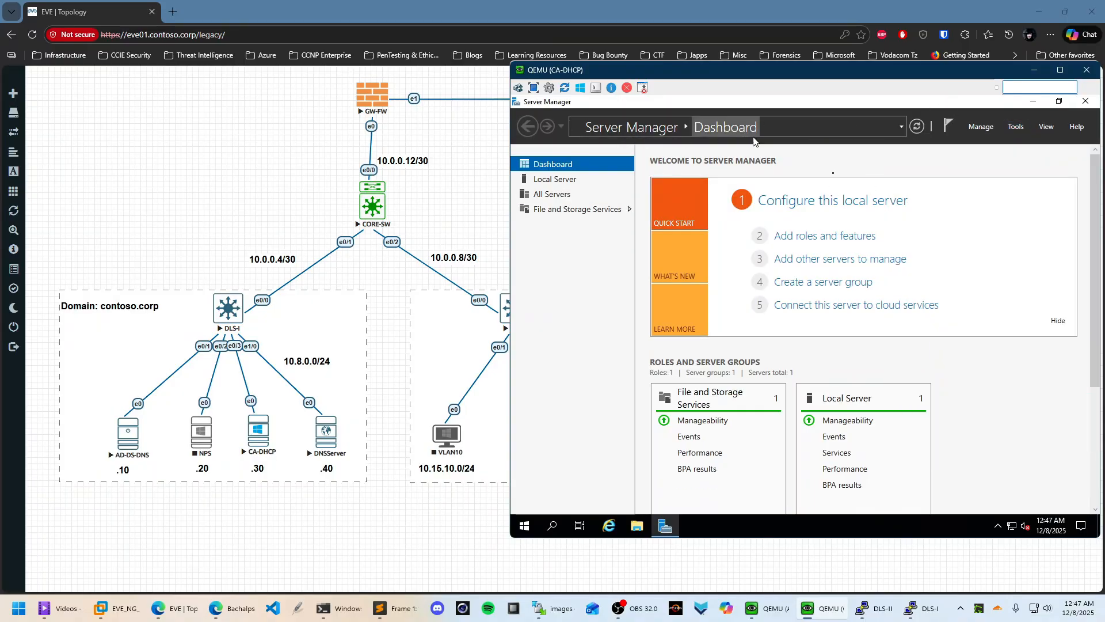
{"action": "left_click", "coordinate": [981, 126]}
{"action": "left_click", "coordinate": [1002, 142]}
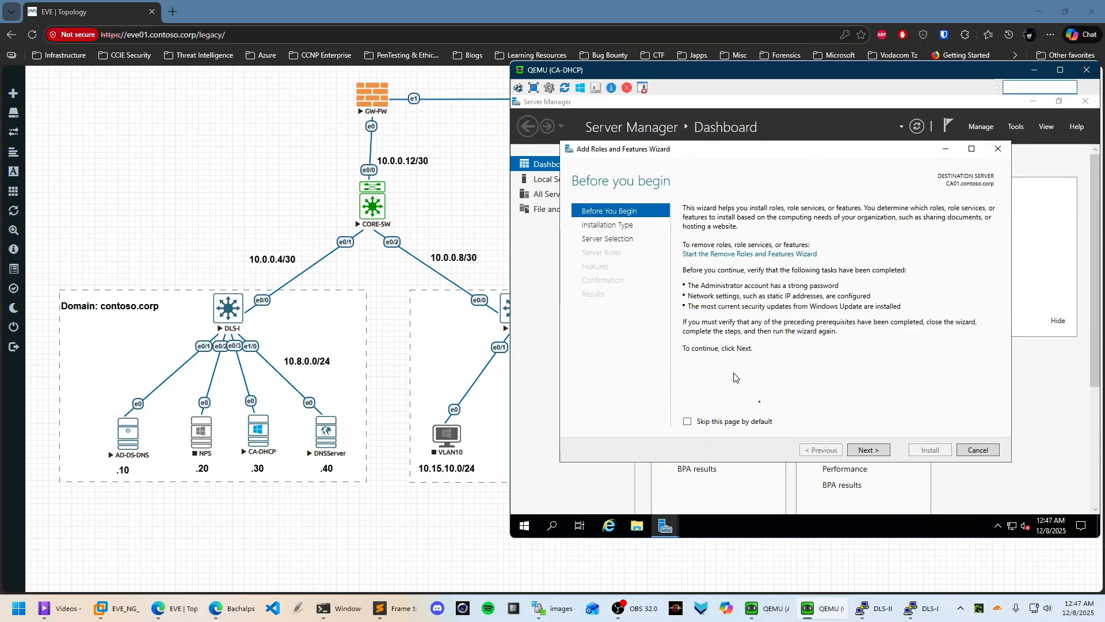
{"action": "left_click", "coordinate": [875, 448]}
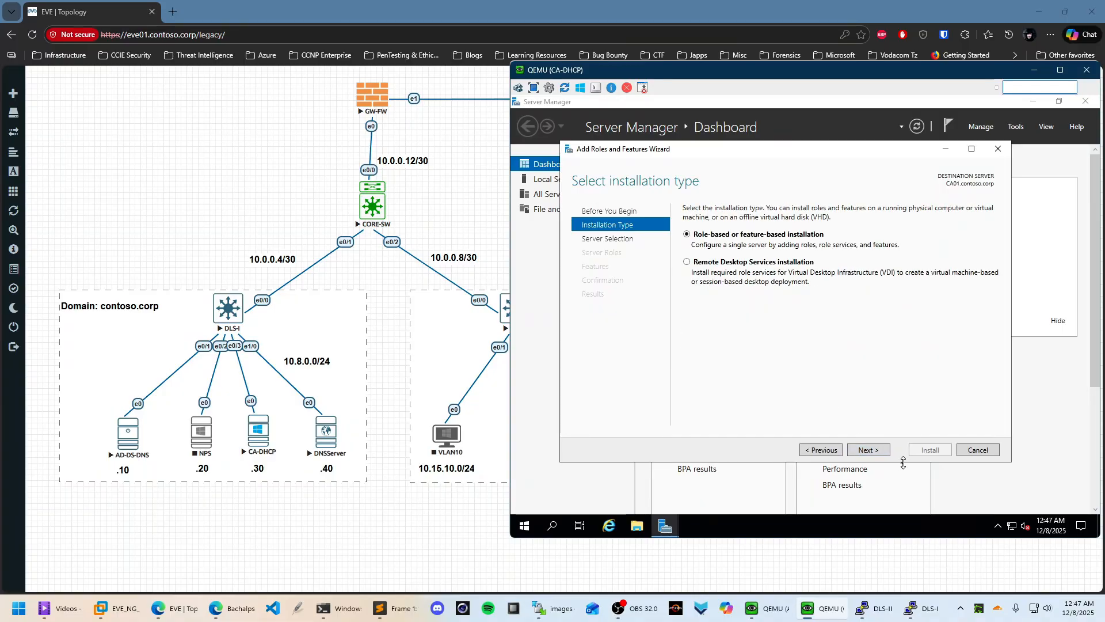
{"action": "left_click", "coordinate": [873, 448]}
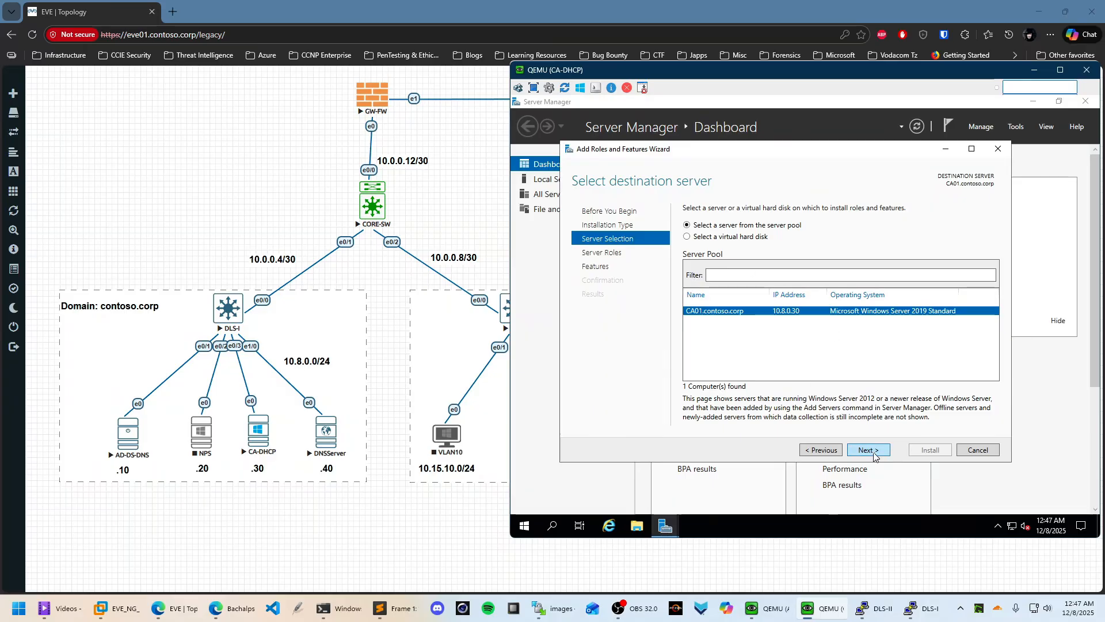
{"action": "left_click", "coordinate": [873, 452]}
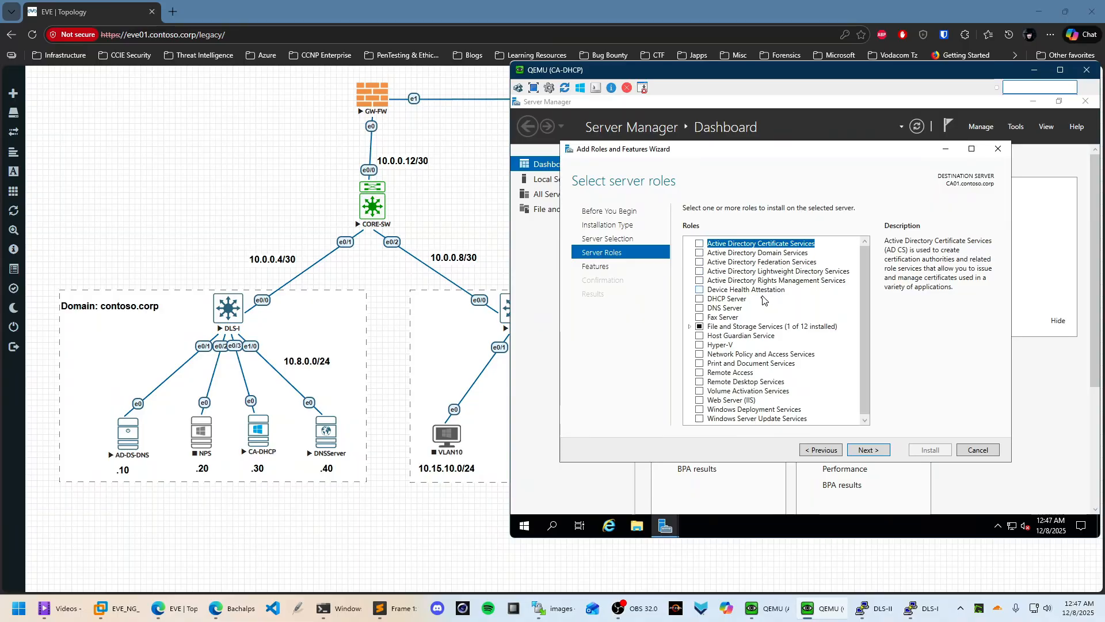
{"action": "left_click", "coordinate": [700, 300]}
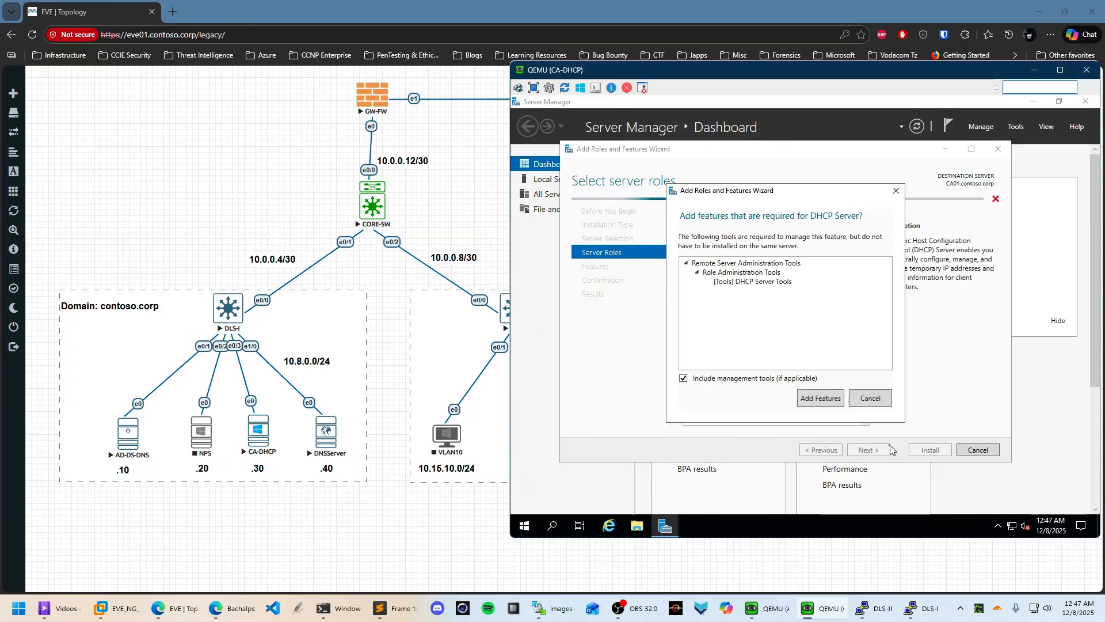
{"action": "left_click", "coordinate": [750, 395]}
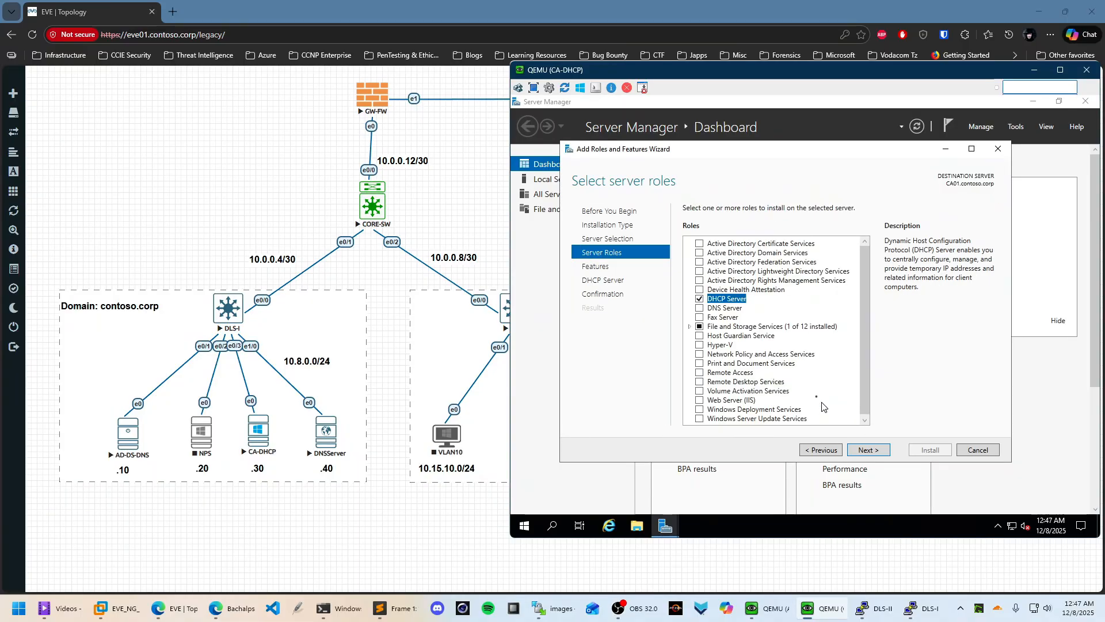
Install the DHCP Server role and let it run while checking the domain controller console
{"action": "left_click", "coordinate": [876, 453]}
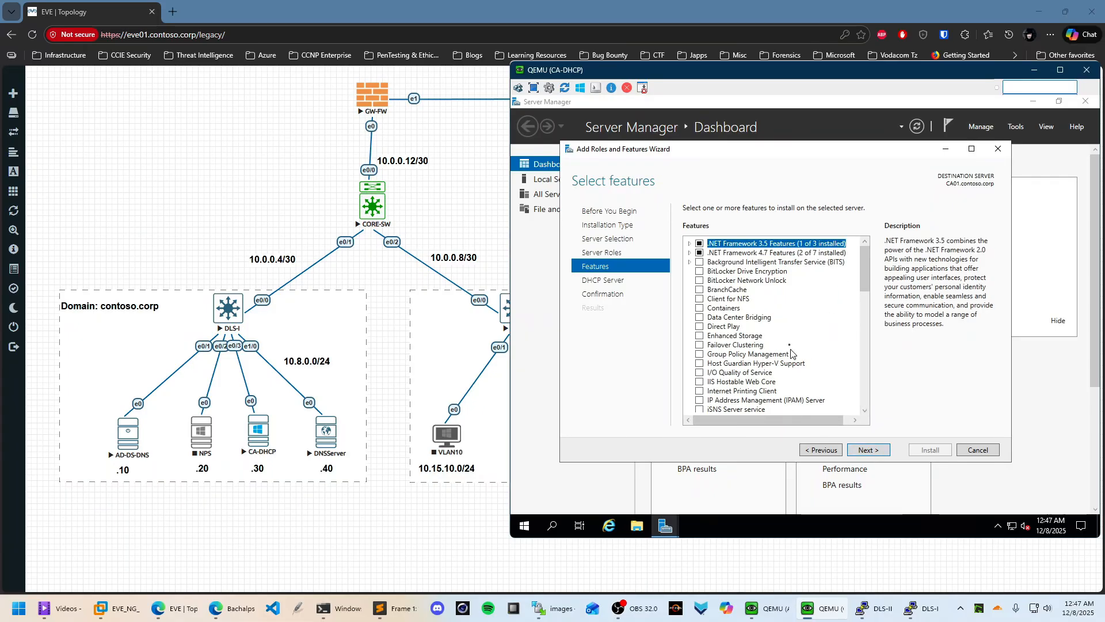
{"action": "left_click", "coordinate": [870, 455]}
{"action": "left_click", "coordinate": [887, 455]}
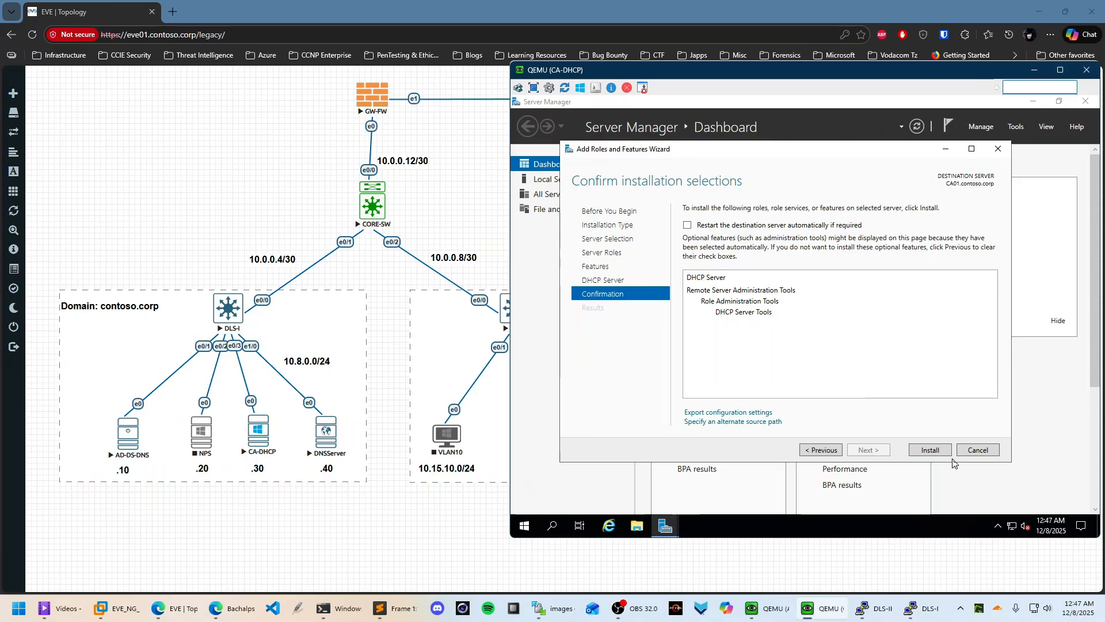
{"action": "left_click", "coordinate": [928, 452]}
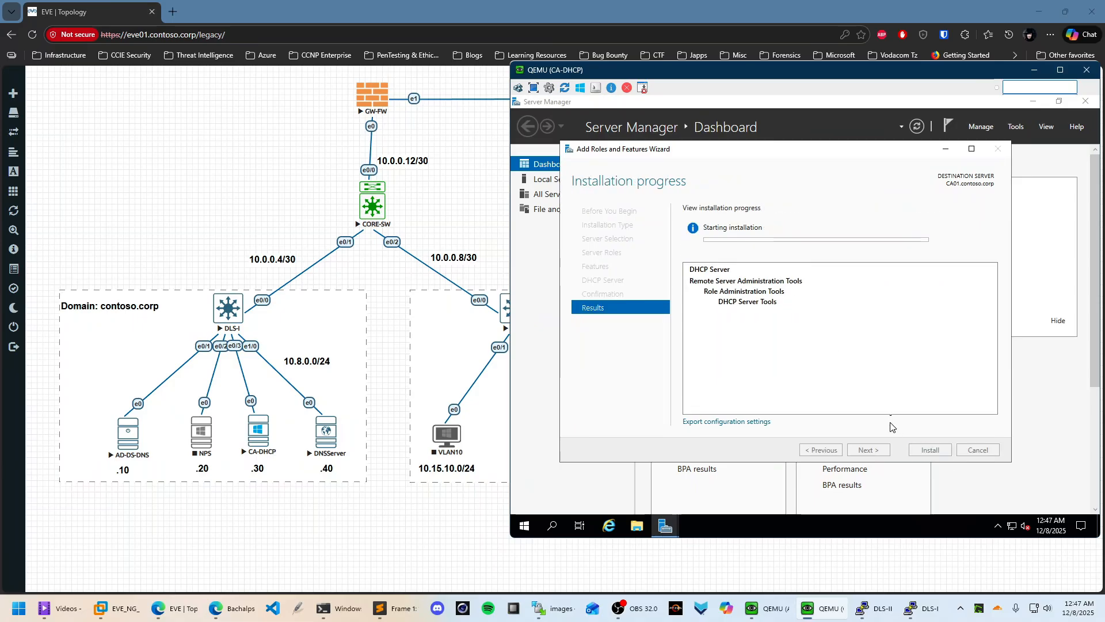
{"action": "left_click", "coordinate": [972, 149]}
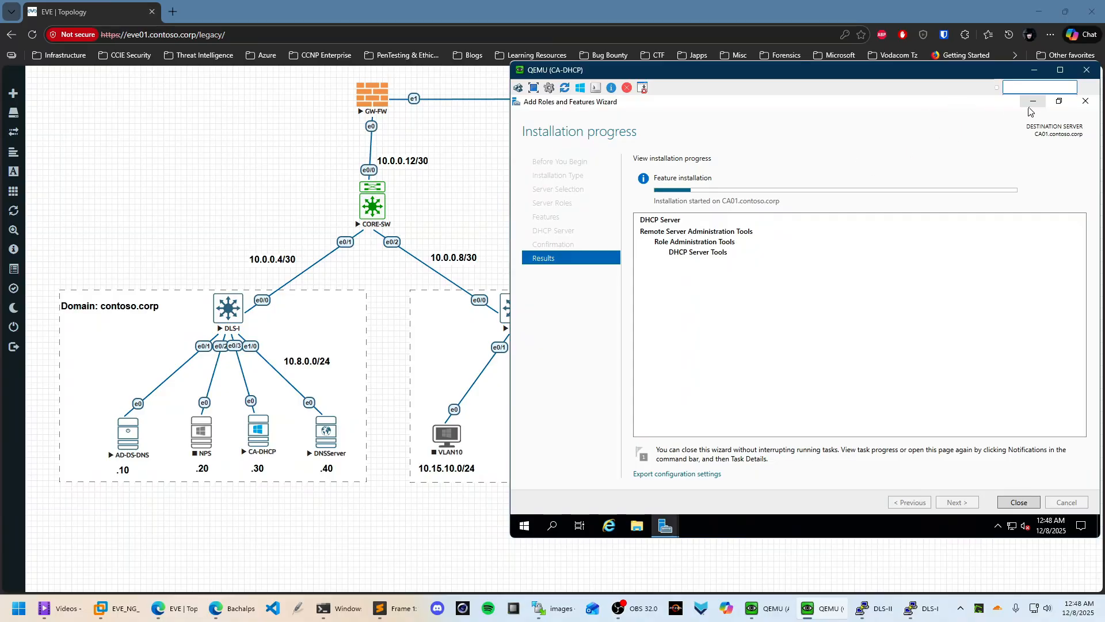
{"action": "left_click", "coordinate": [666, 525]}
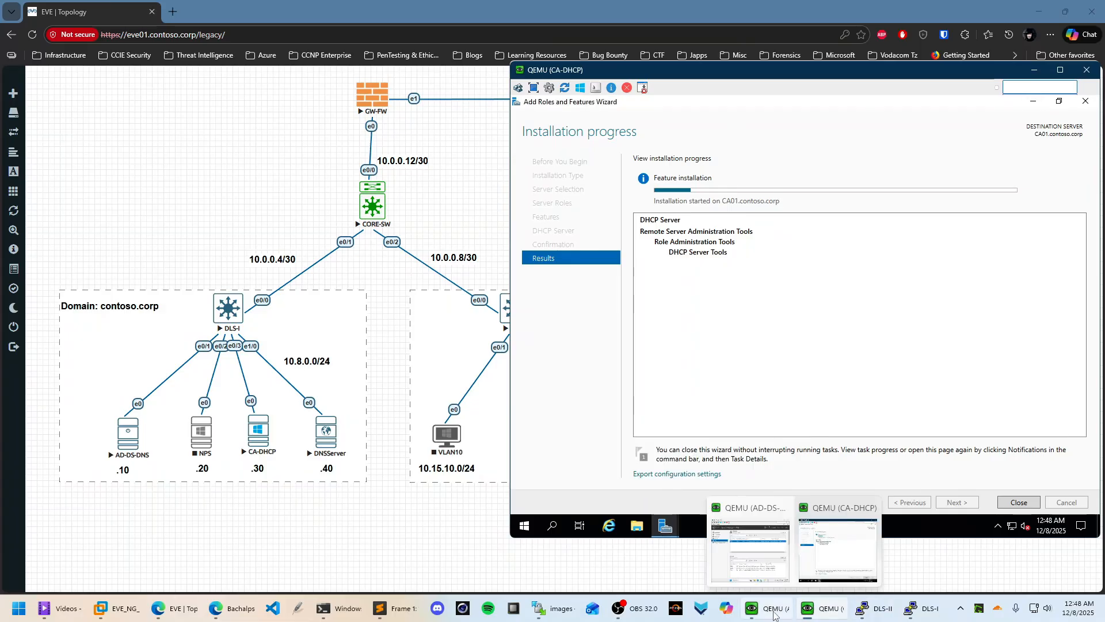
{"action": "left_click", "coordinate": [760, 609]}
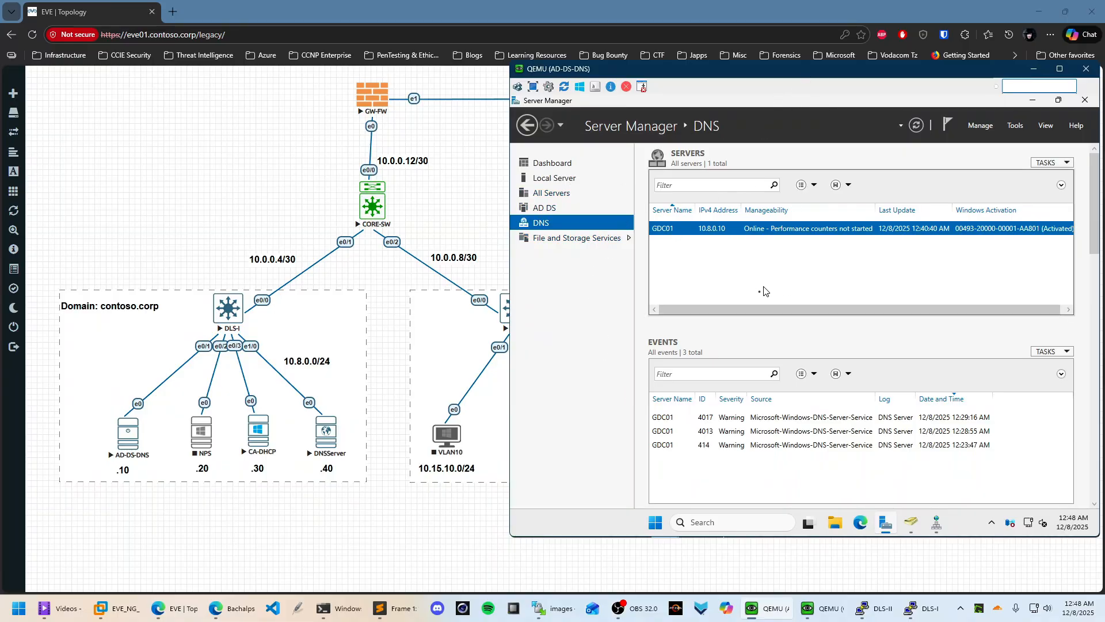
{"action": "left_click", "coordinate": [826, 605]}
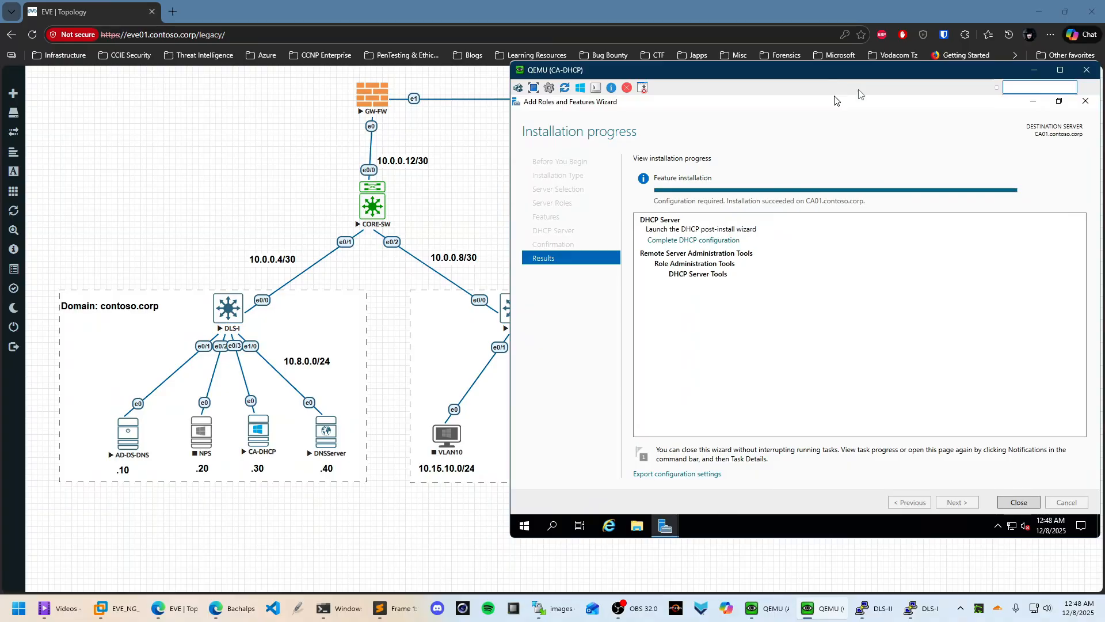
Close the install wizard and commit the DHCP post-install configuration to authorize CA01
{"action": "left_click", "coordinate": [1019, 502]}
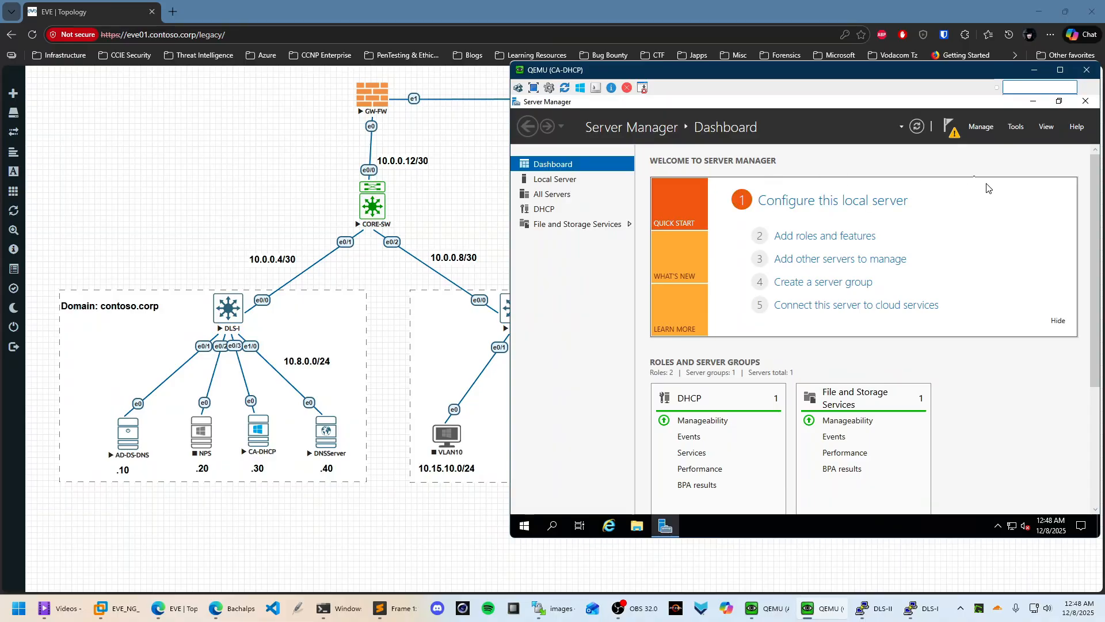
{"action": "left_click", "coordinate": [950, 128]}
{"action": "left_click", "coordinate": [835, 198]}
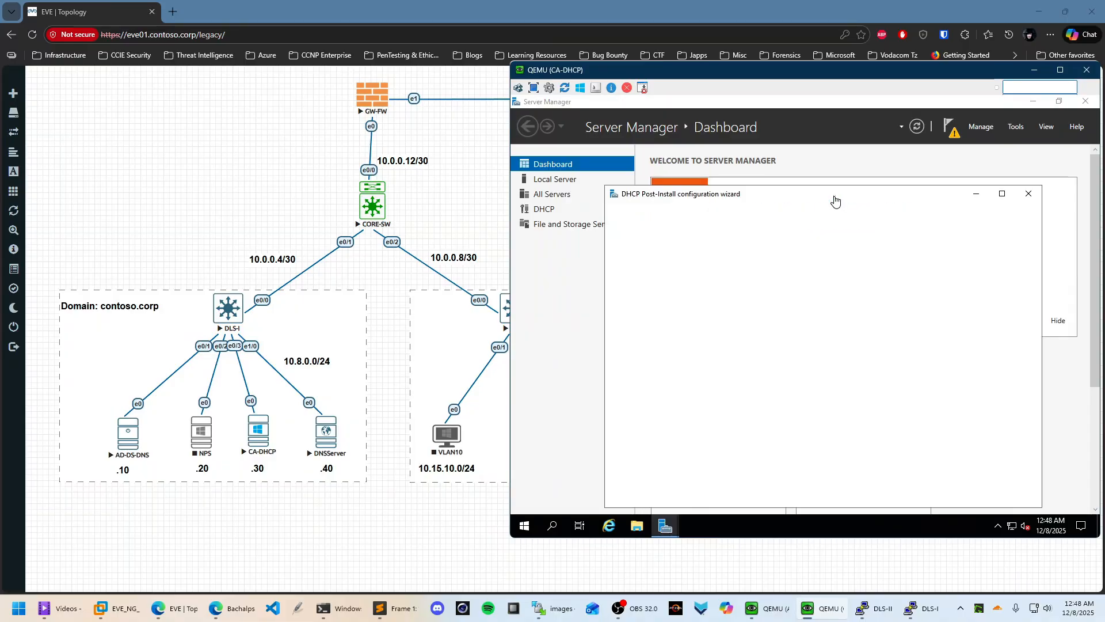
{"action": "left_click", "coordinate": [897, 495]}
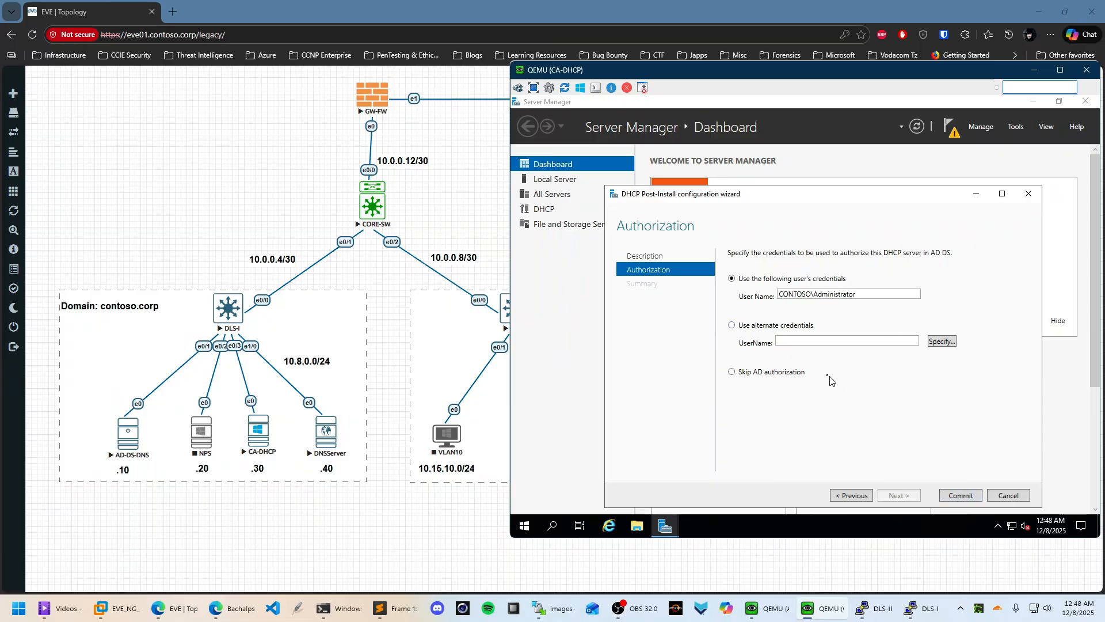
{"action": "left_click", "coordinate": [977, 501]}
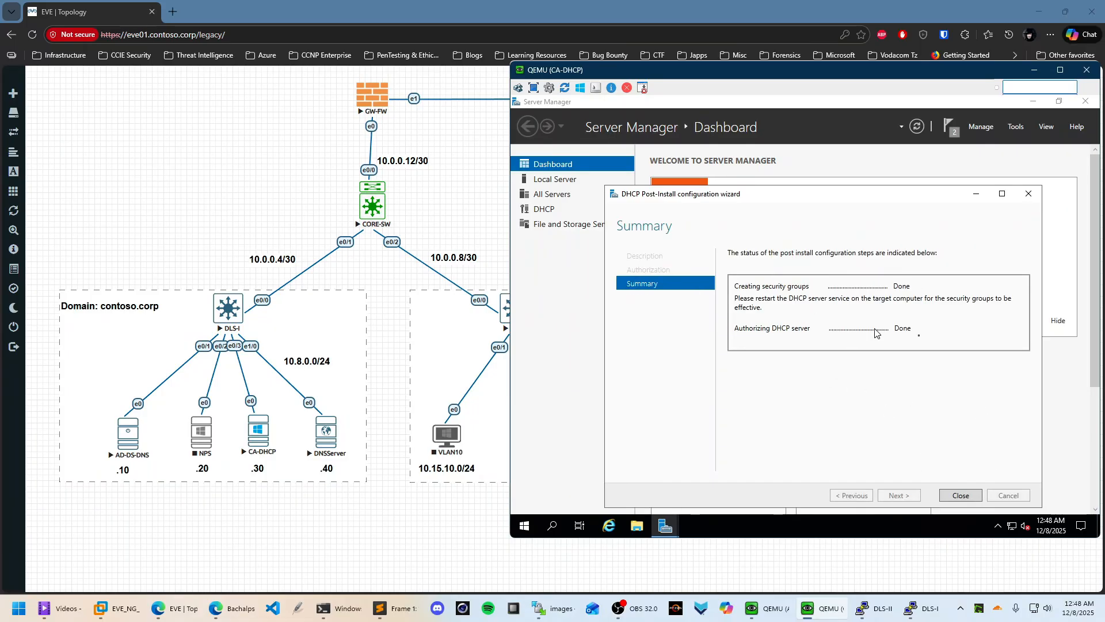
{"action": "left_click", "coordinate": [960, 497]}
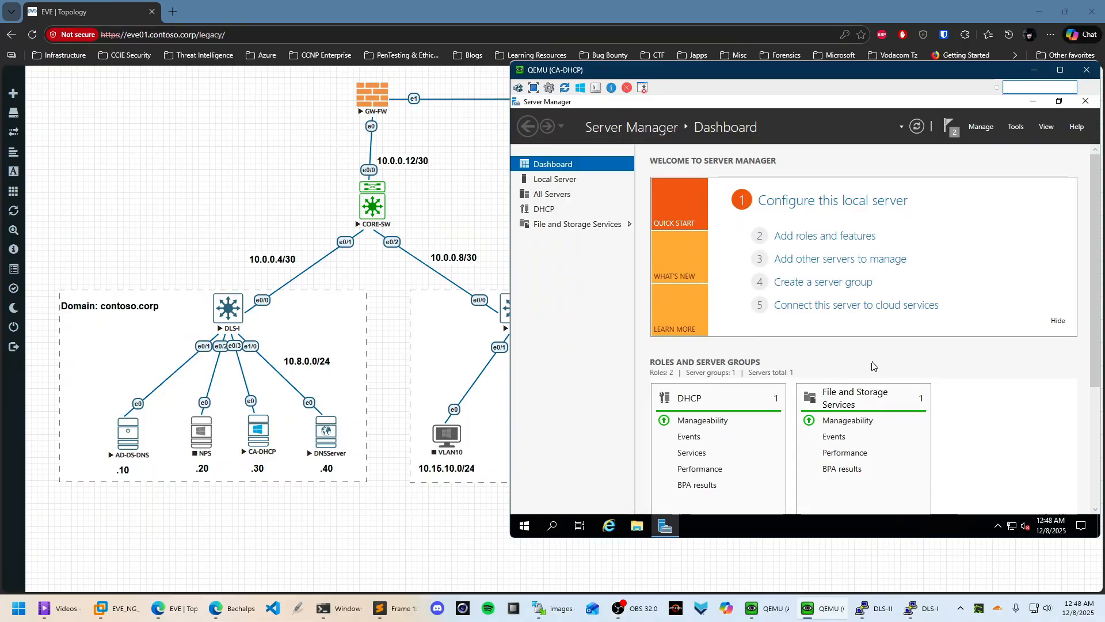
Launch DHCP Manager for server CA01 from Server Manager's DHCP page and maximize it
{"action": "left_click", "coordinate": [544, 208]}
{"action": "right_click", "coordinate": [707, 229]}
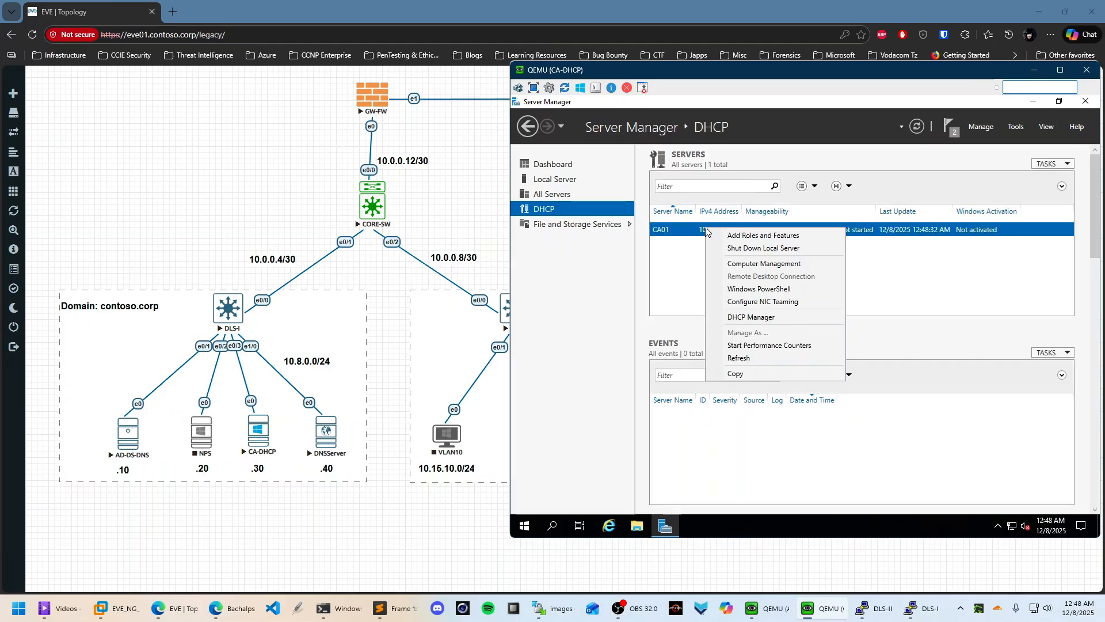
{"action": "left_click", "coordinate": [751, 317]}
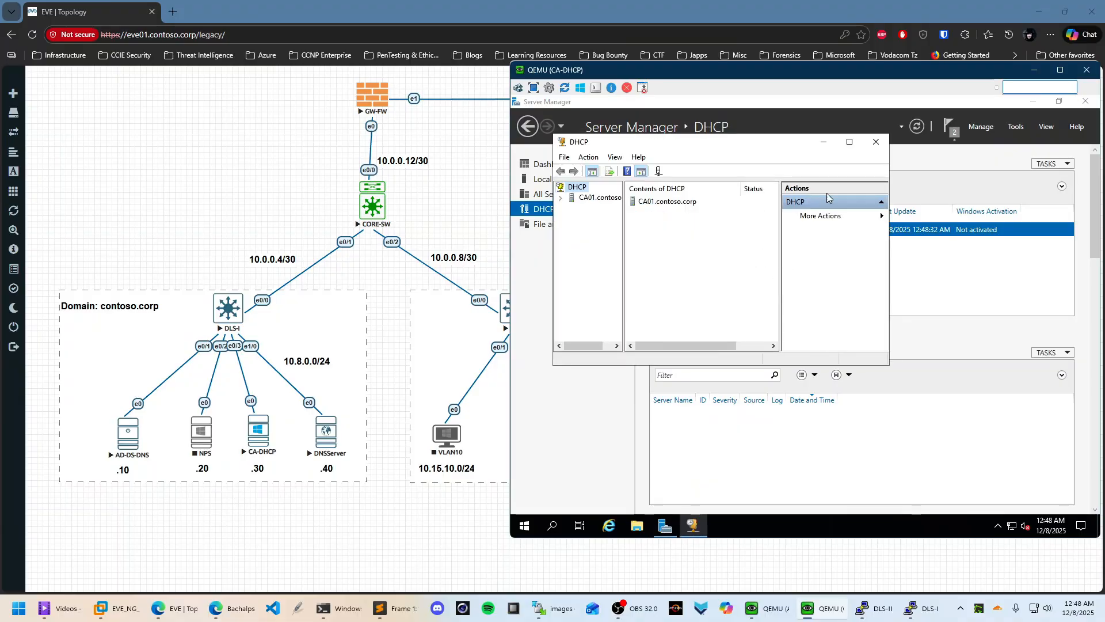
{"action": "left_click", "coordinate": [849, 142]}
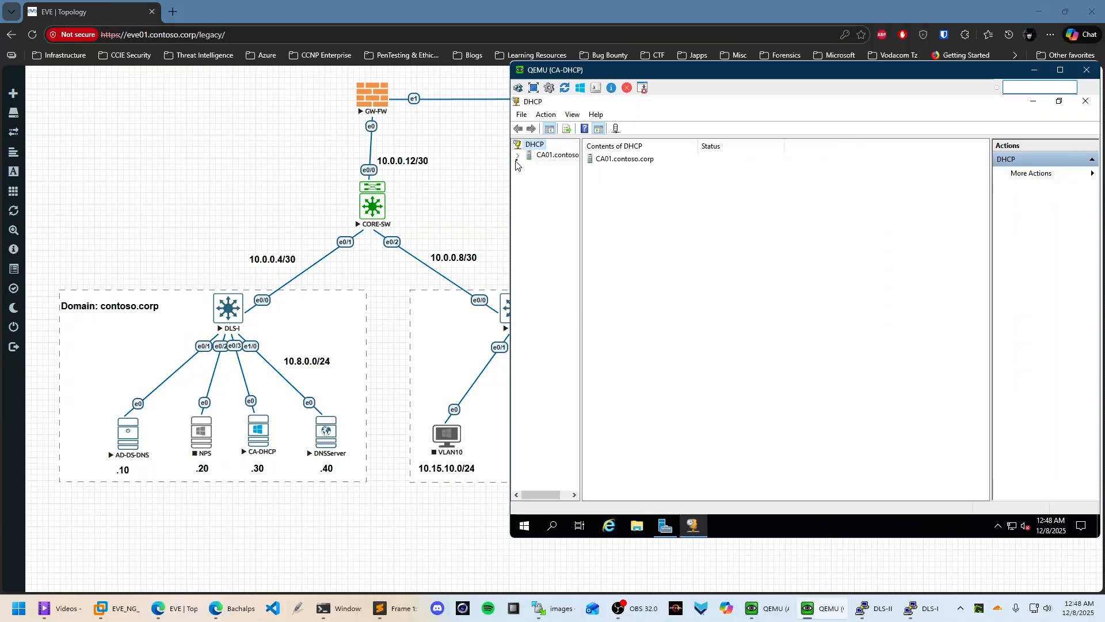
Expand CA01's IPv4 node and start the New Scope Wizard
{"action": "left_click", "coordinate": [517, 155]}
{"action": "left_click", "coordinate": [529, 165]}
{"action": "left_click", "coordinate": [552, 165]}
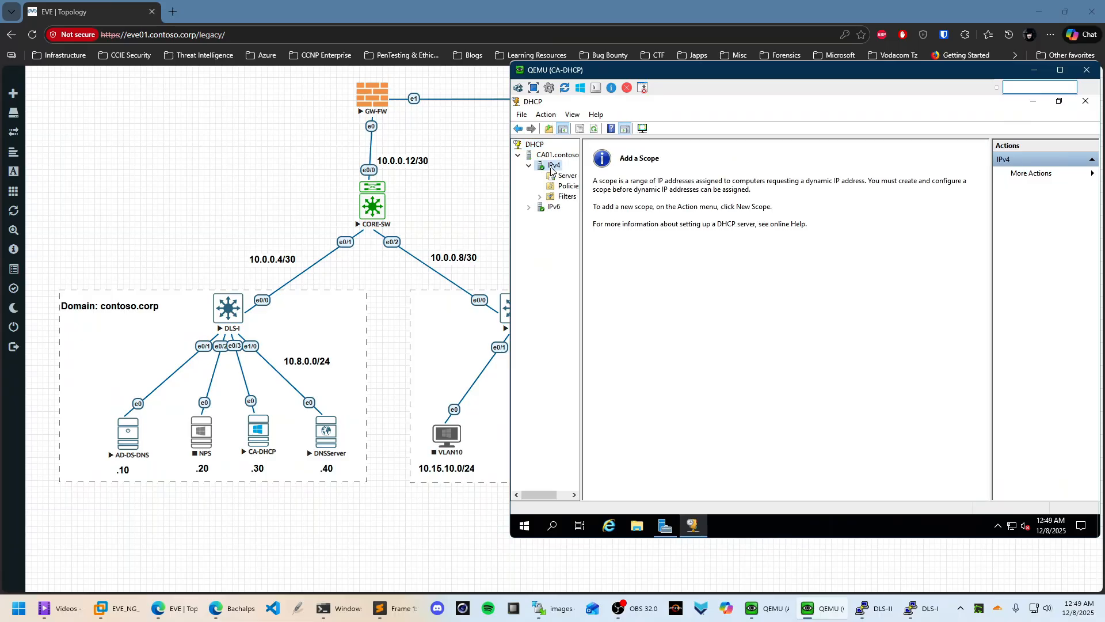
{"action": "right_click", "coordinate": [553, 166]}
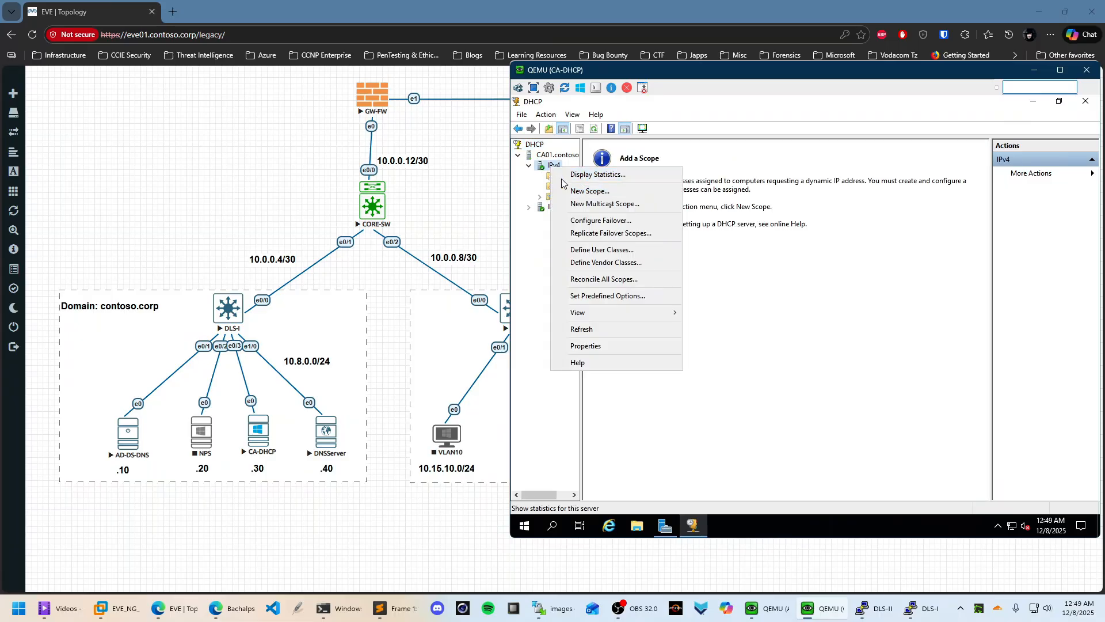
{"action": "left_click", "coordinate": [576, 182]}
{"action": "left_click", "coordinate": [564, 175]}
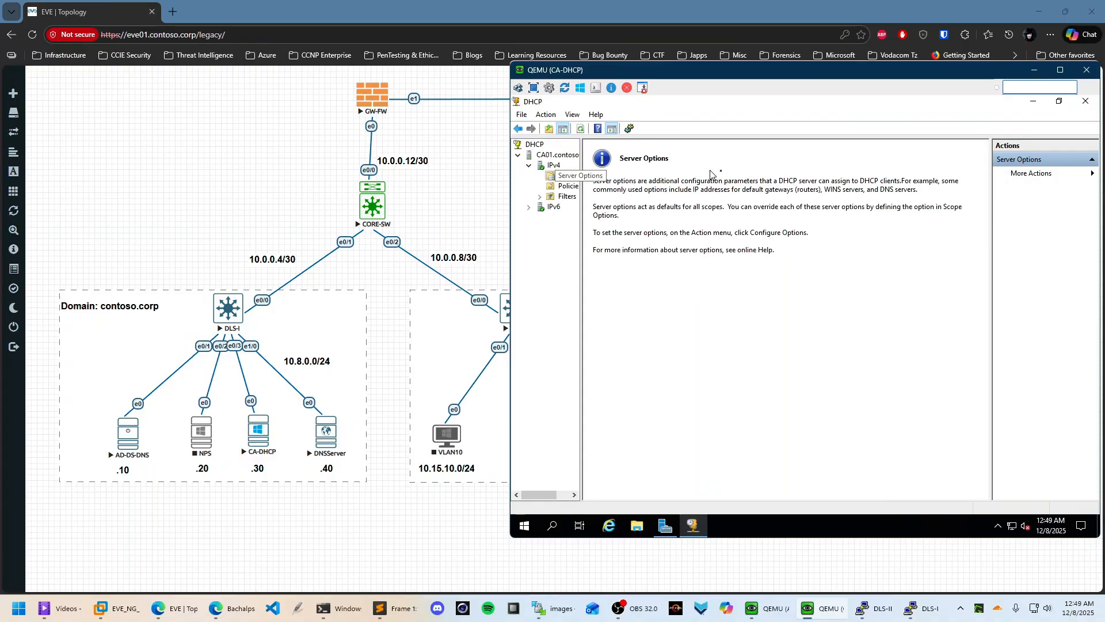
{"action": "left_click", "coordinate": [551, 166]}
{"action": "right_click", "coordinate": [551, 167]}
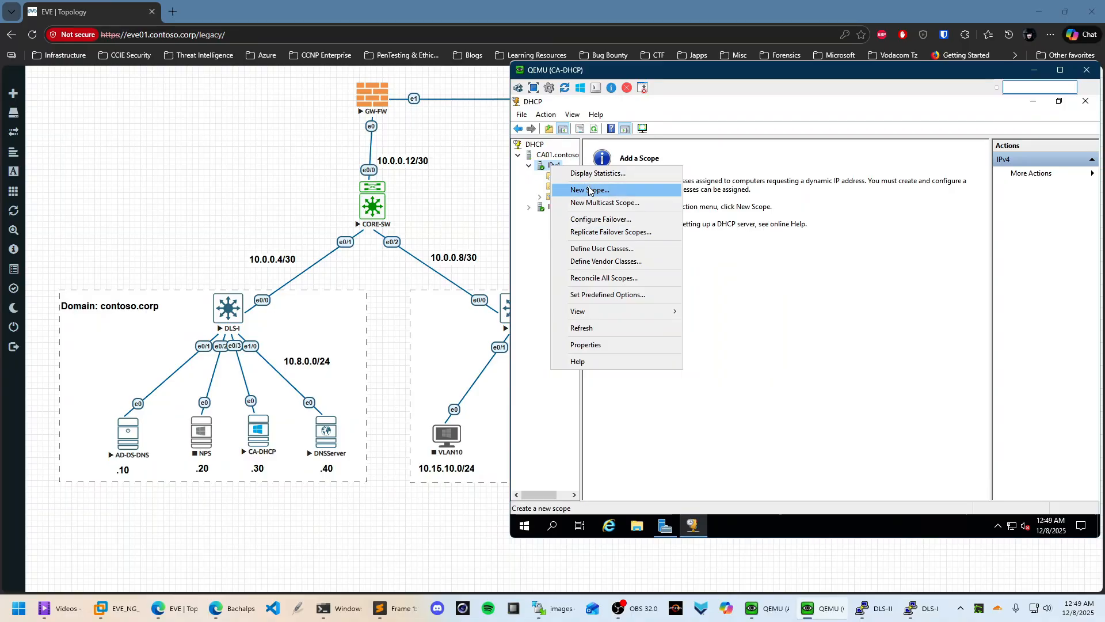
{"action": "left_click", "coordinate": [589, 191]}
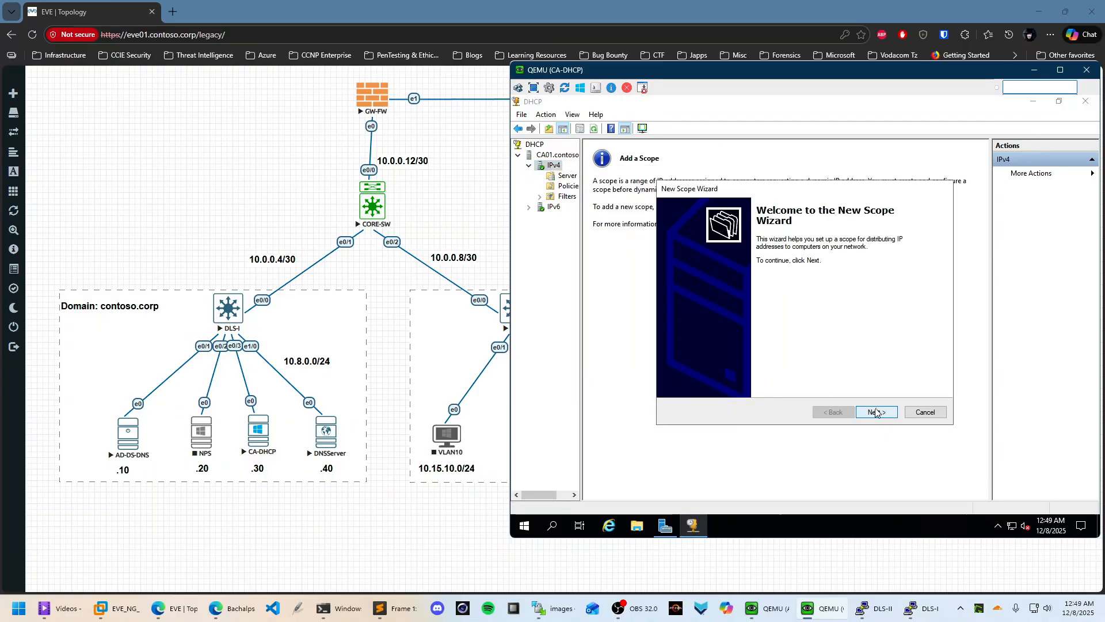
Name the new scope FINANCE
{"action": "left_click", "coordinate": [876, 413]}
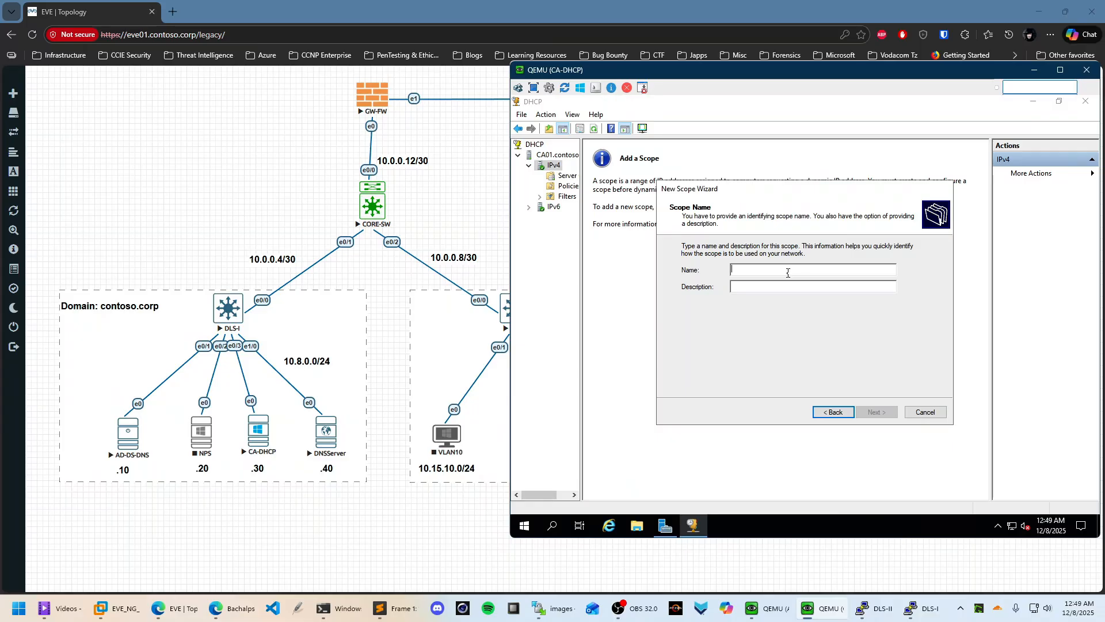
{"action": "type", "text": "fin"}
{"action": "key", "text": "BackSpace"}
{"action": "key", "text": "BackSpace"}
{"action": "key", "text": "BackSpace"}
{"action": "type", "text": "F"}
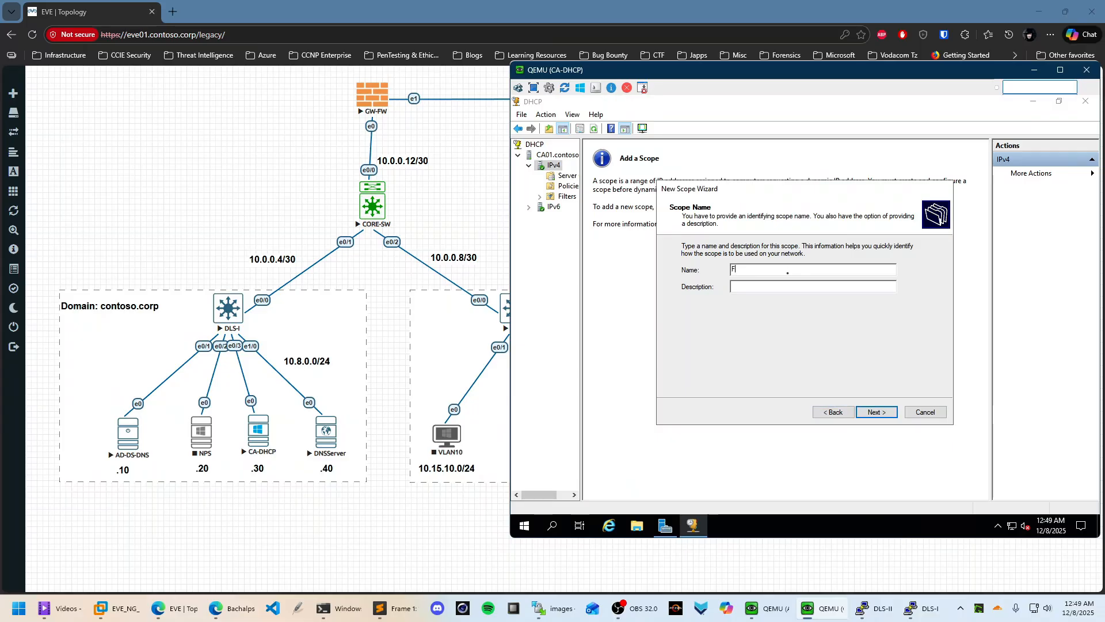
{"action": "type", "text": "INANCE"}
Set the address range 10.15.10.100–10.15.10.250 and adjust its subnet mask
{"action": "left_click", "coordinate": [876, 412]}
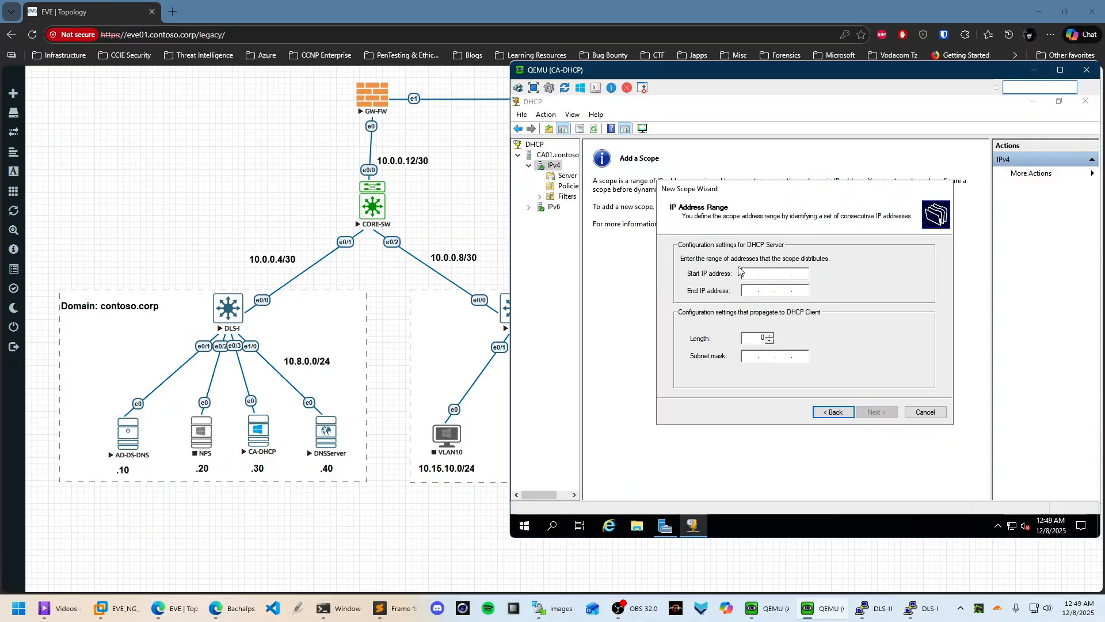
{"action": "type", "text": "10 . 15 . 10 . 100"}
{"action": "key", "text": "Tab"}
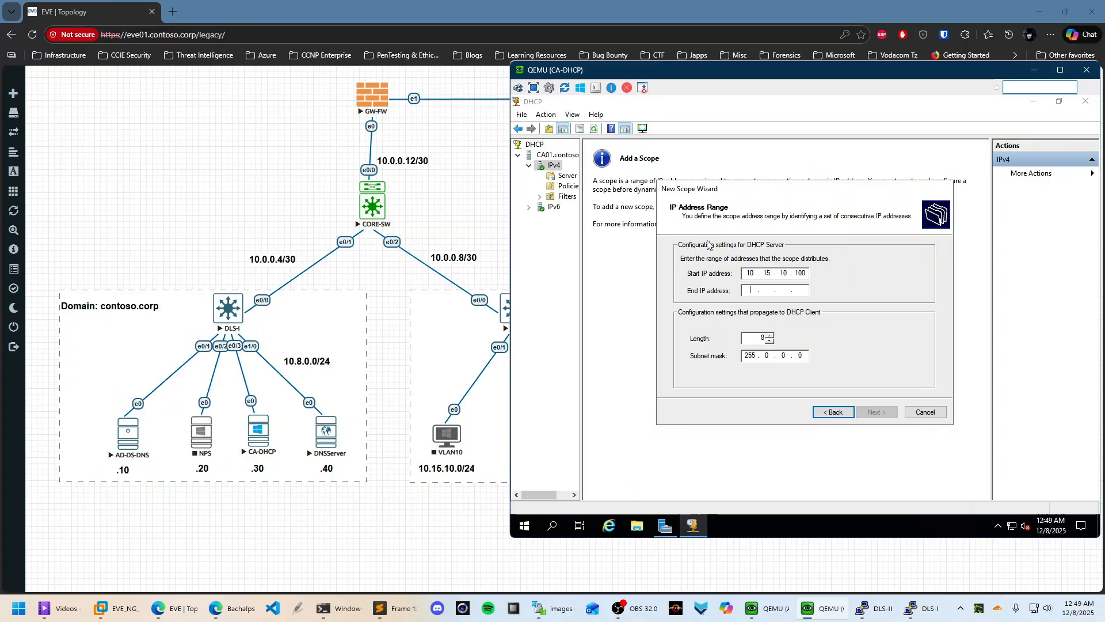
{"action": "type", "text": "10."}
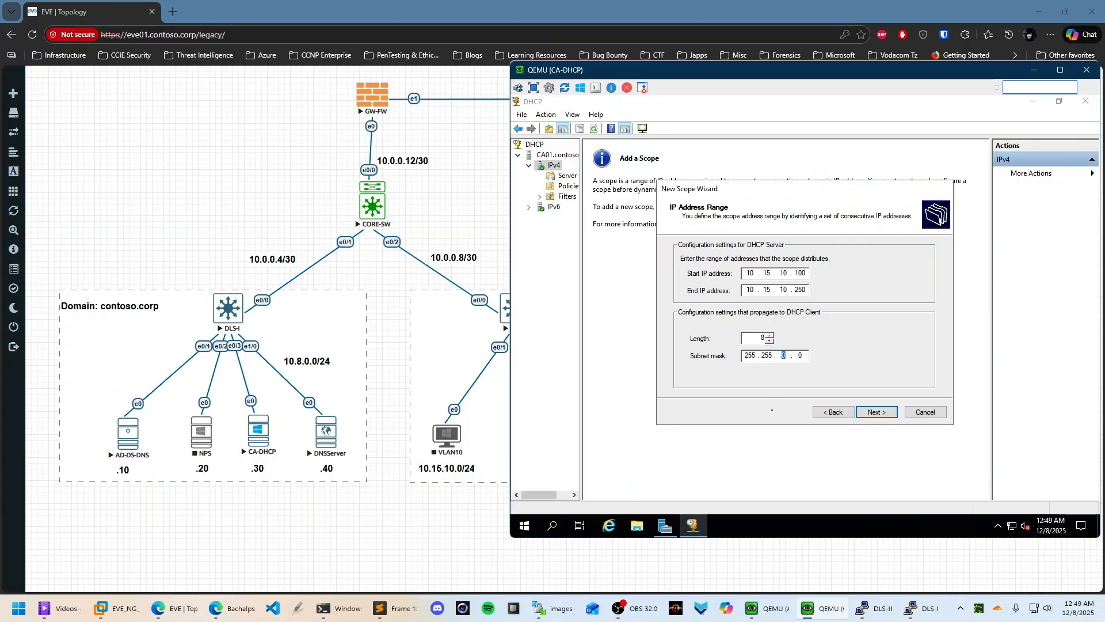
{"action": "key", "text": "Tab"}
{"action": "left_click", "coordinate": [796, 355]}
{"action": "left_click", "coordinate": [877, 412]}
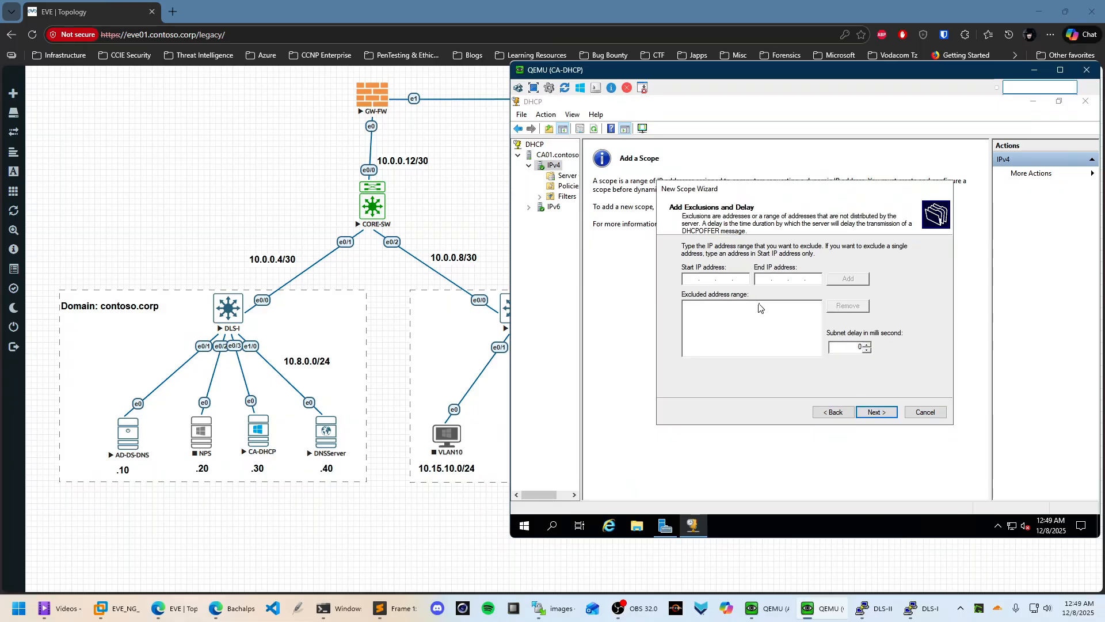
Skip exclusions, keep the default lease, and add router 10.15.10.254 as the gateway
{"action": "left_click", "coordinate": [877, 412]}
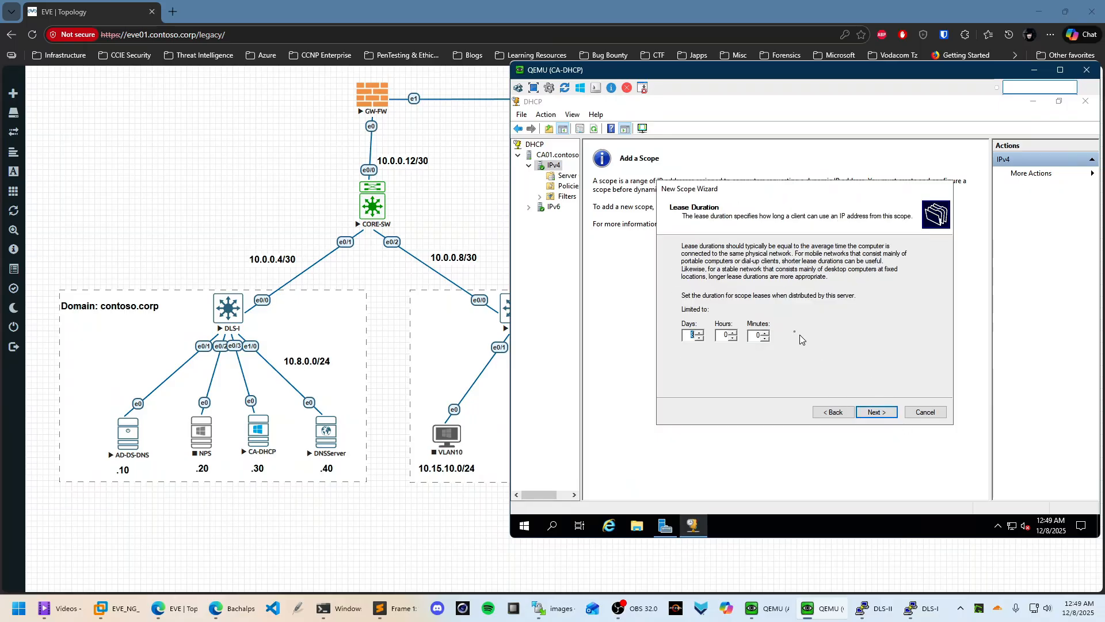
{"action": "left_click", "coordinate": [882, 412]}
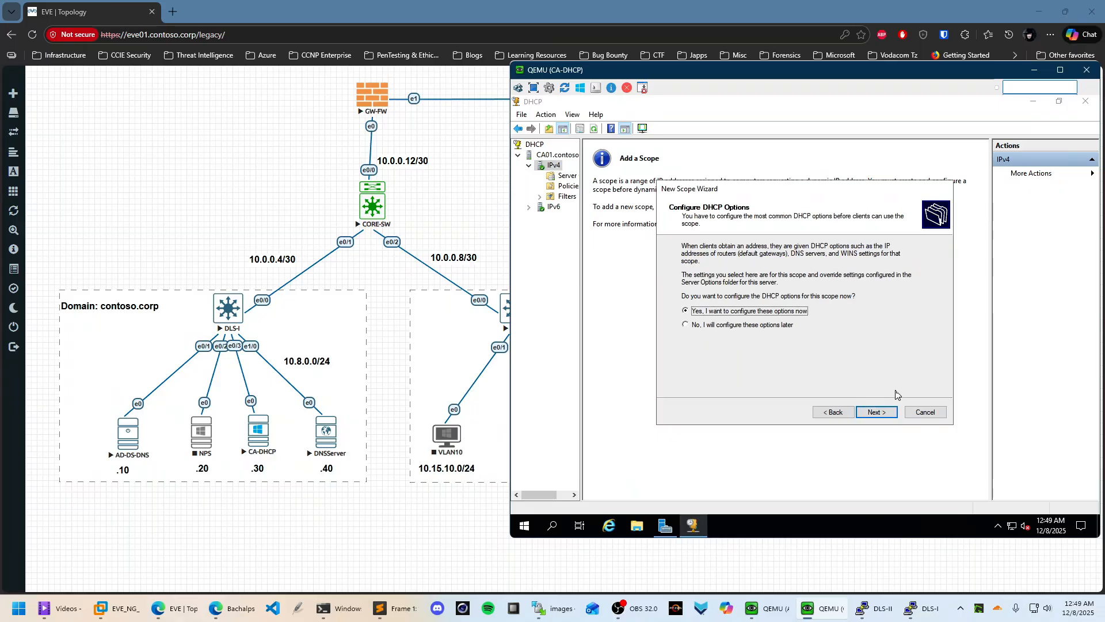
{"action": "left_click", "coordinate": [886, 413]}
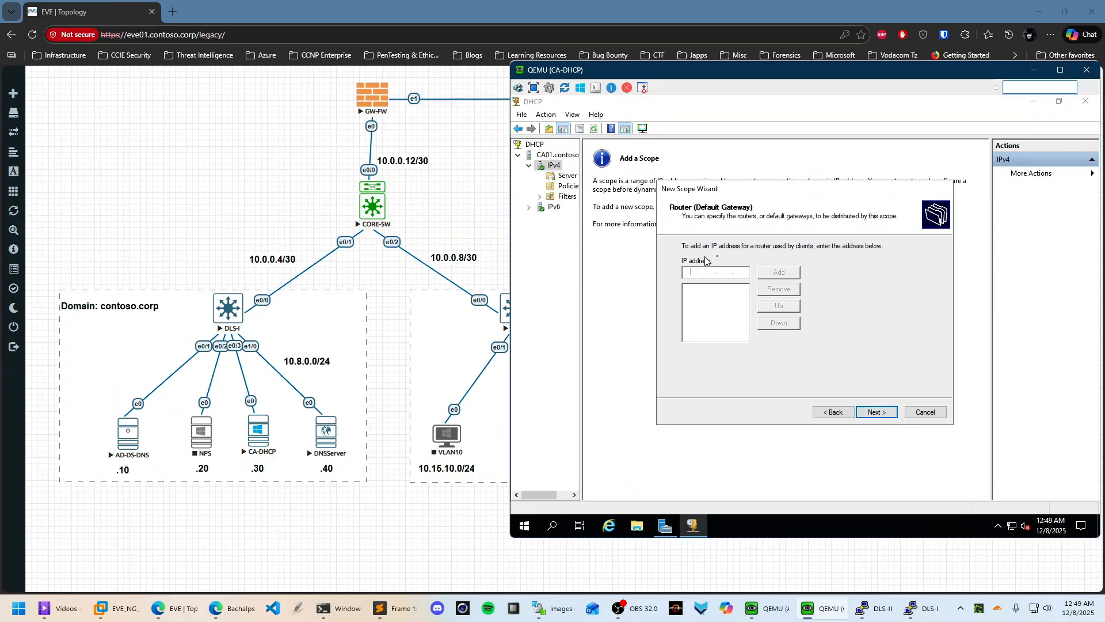
{"action": "type", "text": "1"}
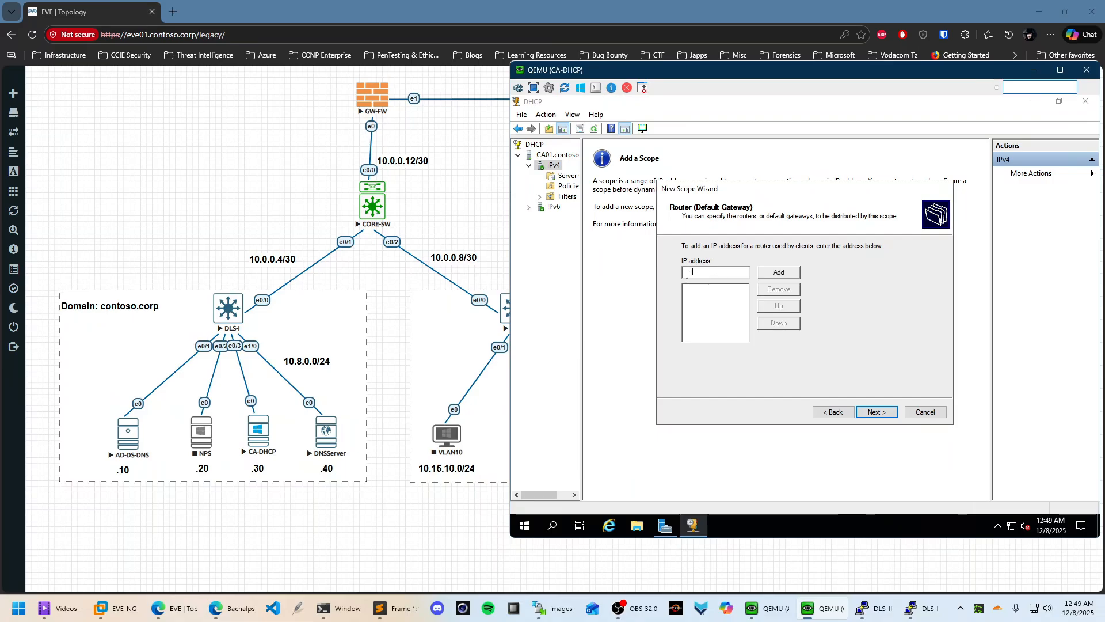
{"action": "type", "text": "5.10.254"}
{"action": "key", "text": "Return"}
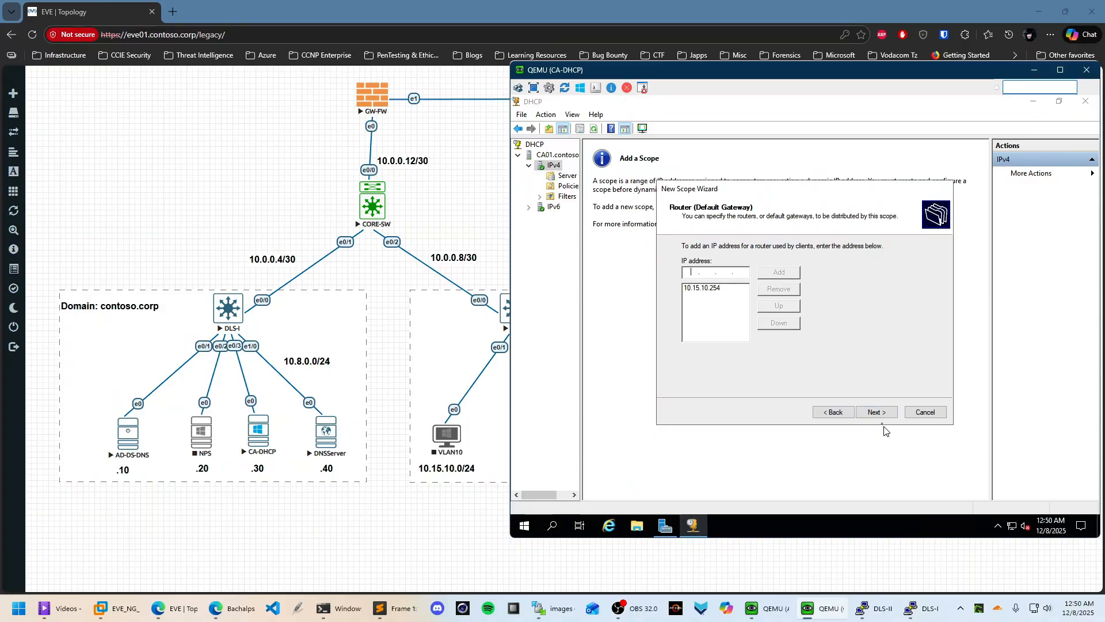
Enter gdc01 as the DNS server name on the domain and DNS servers page
{"action": "left_click", "coordinate": [876, 412]}
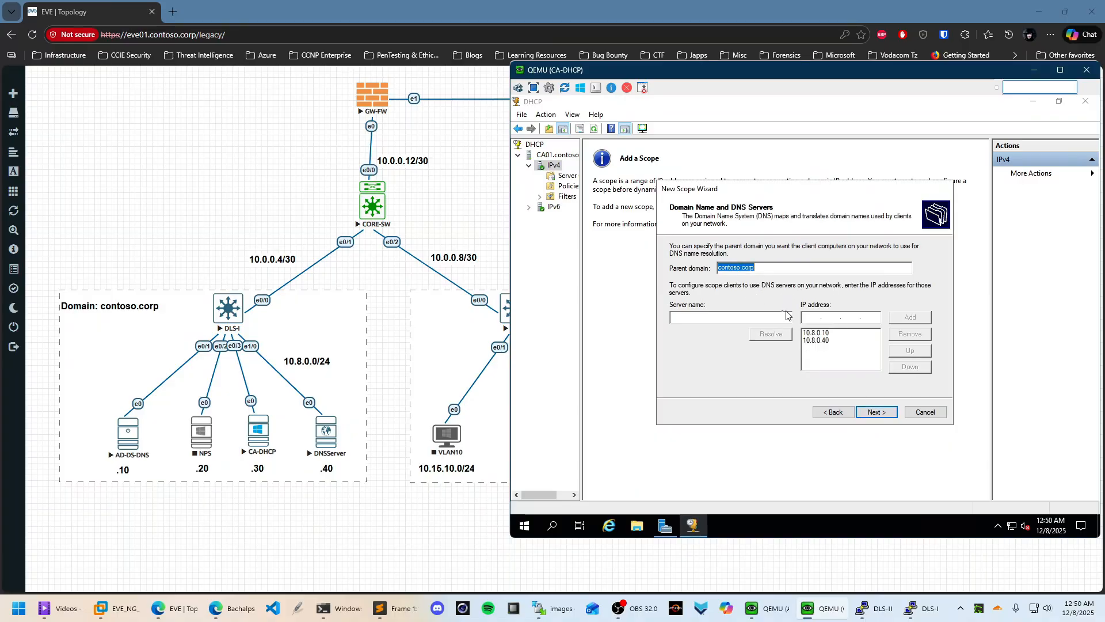
{"action": "left_click", "coordinate": [737, 317]}
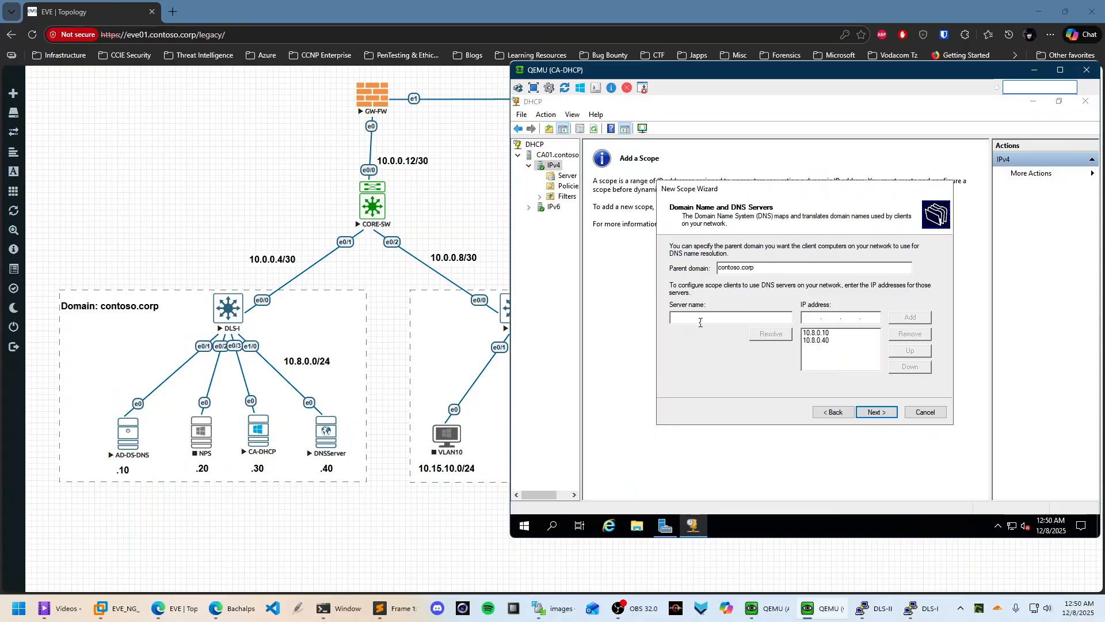
{"action": "type", "text": "10"}
{"action": "type", "text": "8."}
{"action": "key", "text": "BackSpace"}
{"action": "key", "text": "BackSpace"}
{"action": "key", "text": "BackSpace"}
{"action": "key", "text": "BackSpace"}
{"action": "key", "text": "BackSpace"}
{"action": "key", "text": "BackSpace"}
{"action": "type", "text": "gdc01"}
Ping gdc01 from a maximized PowerShell window to confirm it replies at 10.8.0.10
{"action": "left_click", "coordinate": [523, 525]}
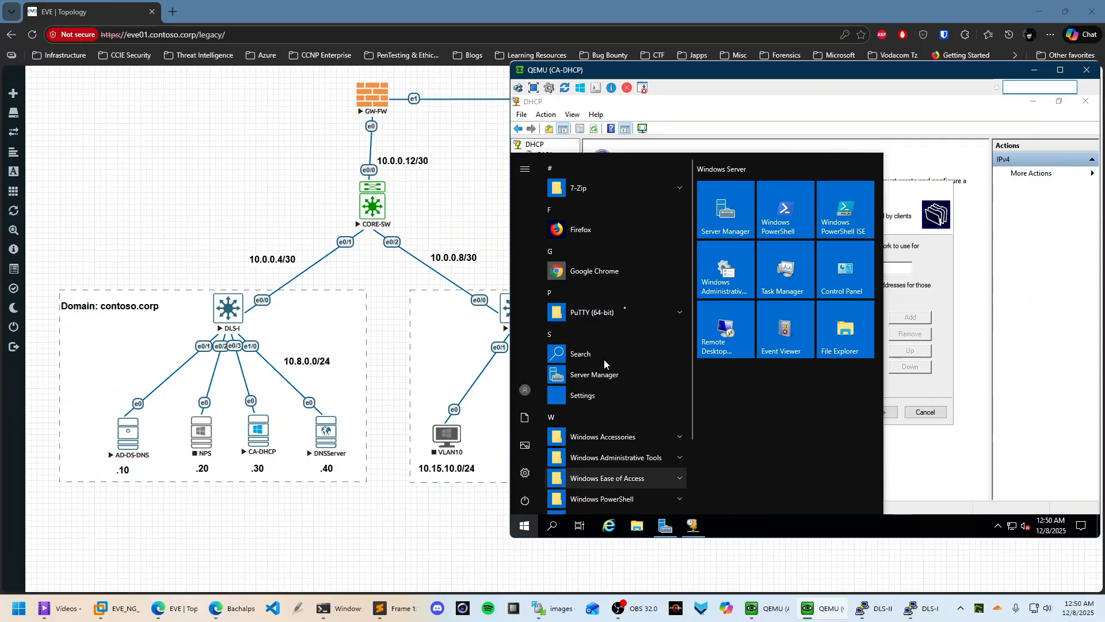
{"action": "left_click", "coordinate": [786, 224]}
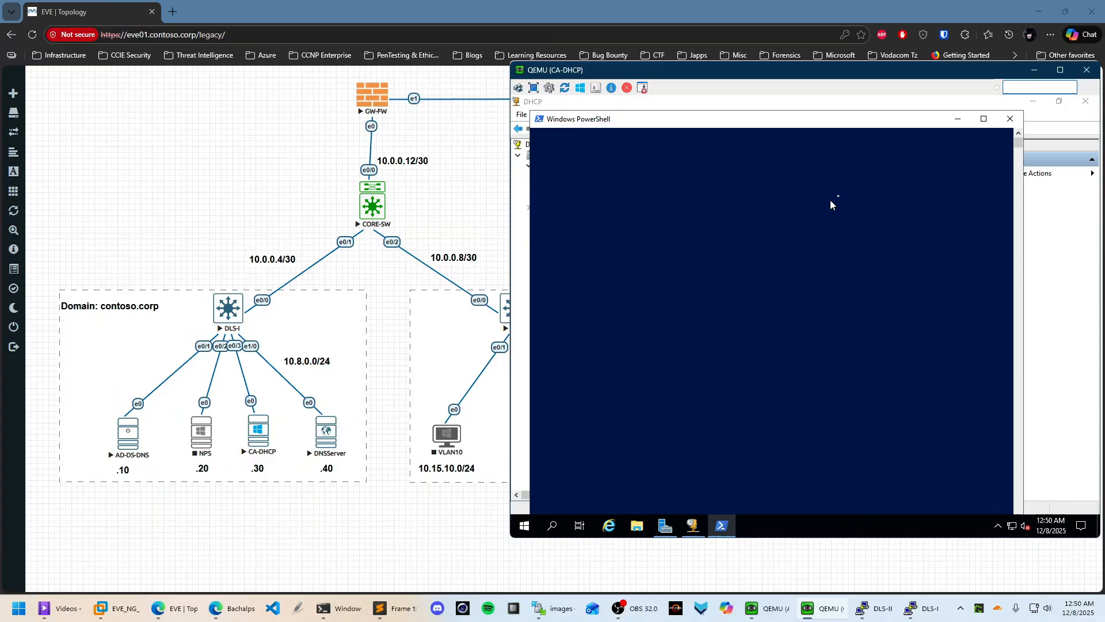
{"action": "left_click", "coordinate": [982, 120]}
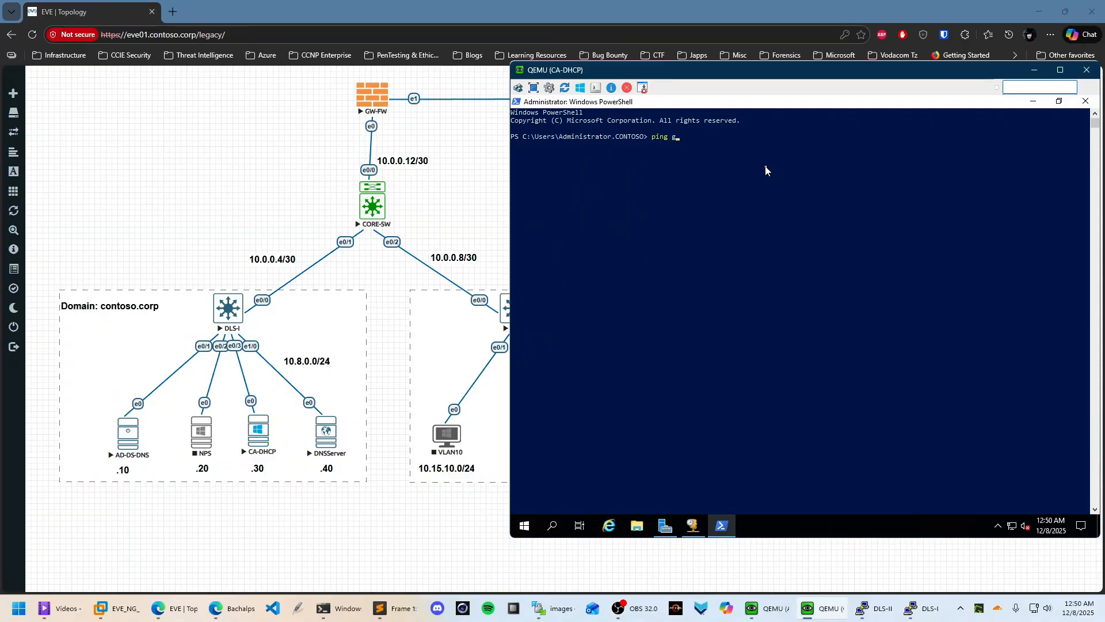
{"action": "type", "text": "ping gdc01"}
{"action": "key", "text": "Return"}
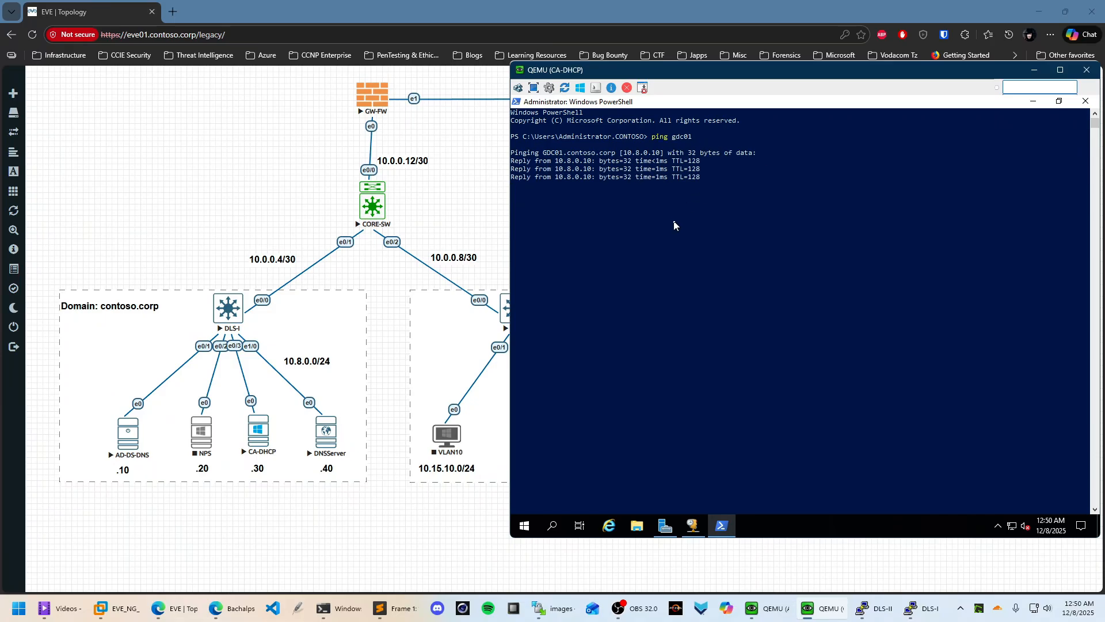
{"action": "left_click_drag", "start_coordinate": [624, 153], "coordinate": [662, 154]}
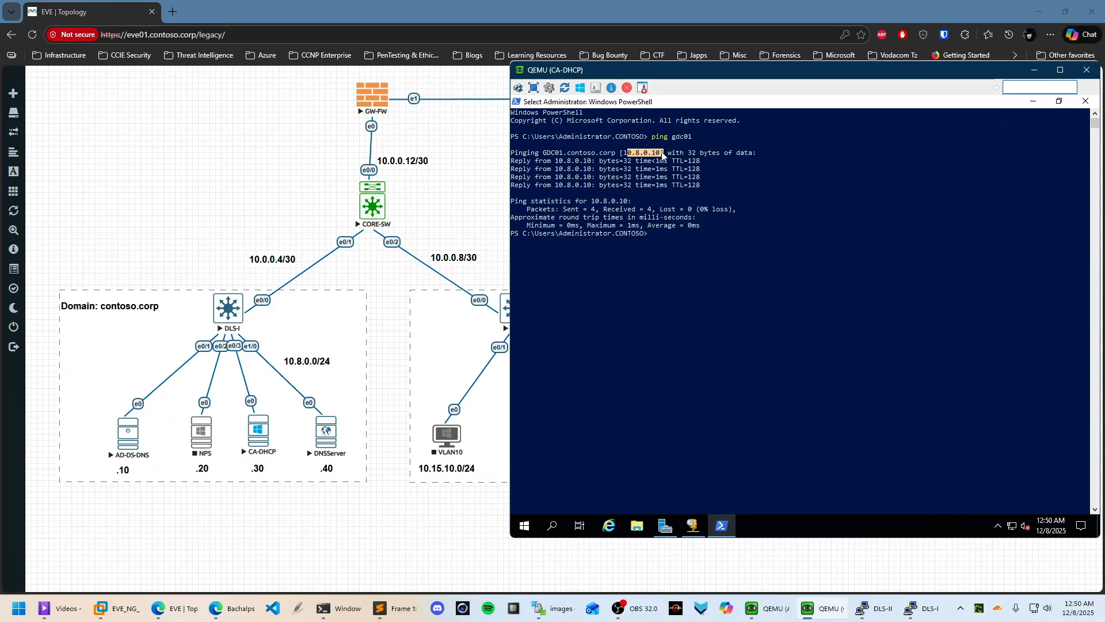
{"action": "left_click", "coordinate": [665, 201]}
{"action": "left_click", "coordinate": [1034, 101]}
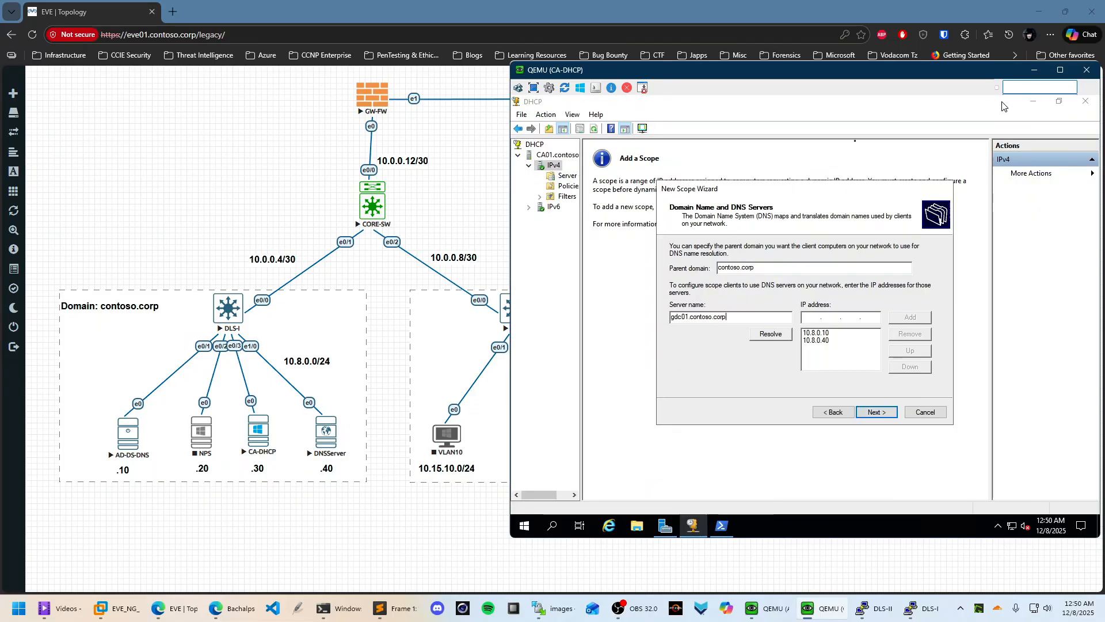
Resolve and add gdc01.contoso.corp as a DNS server, removing the duplicate 10.8.0.10 entry
{"action": "left_click", "coordinate": [776, 335]}
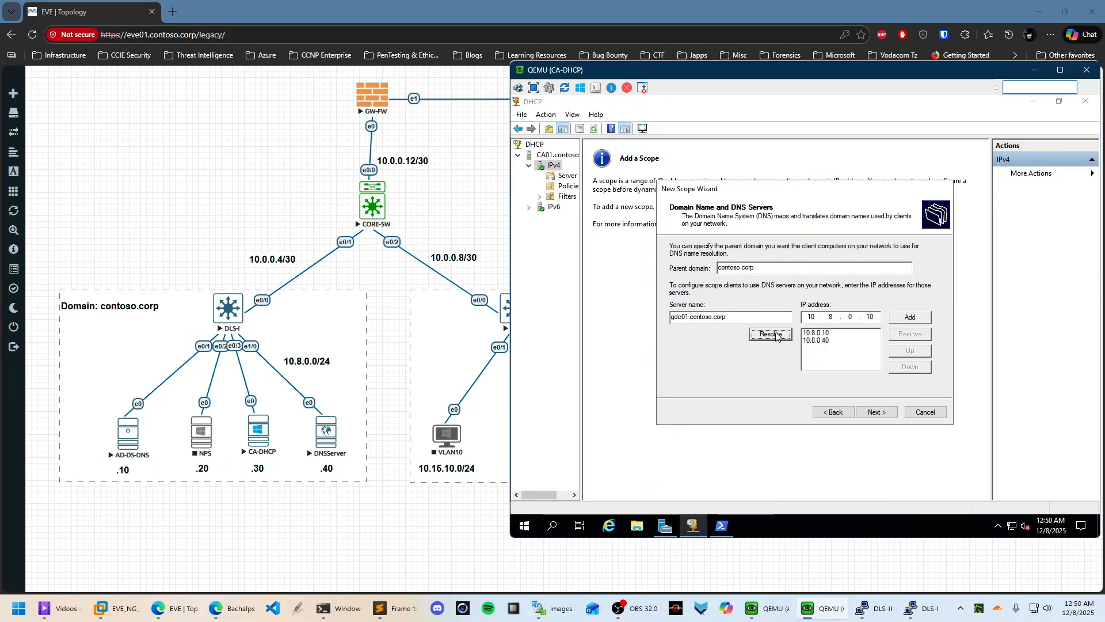
{"action": "left_click", "coordinate": [909, 318]}
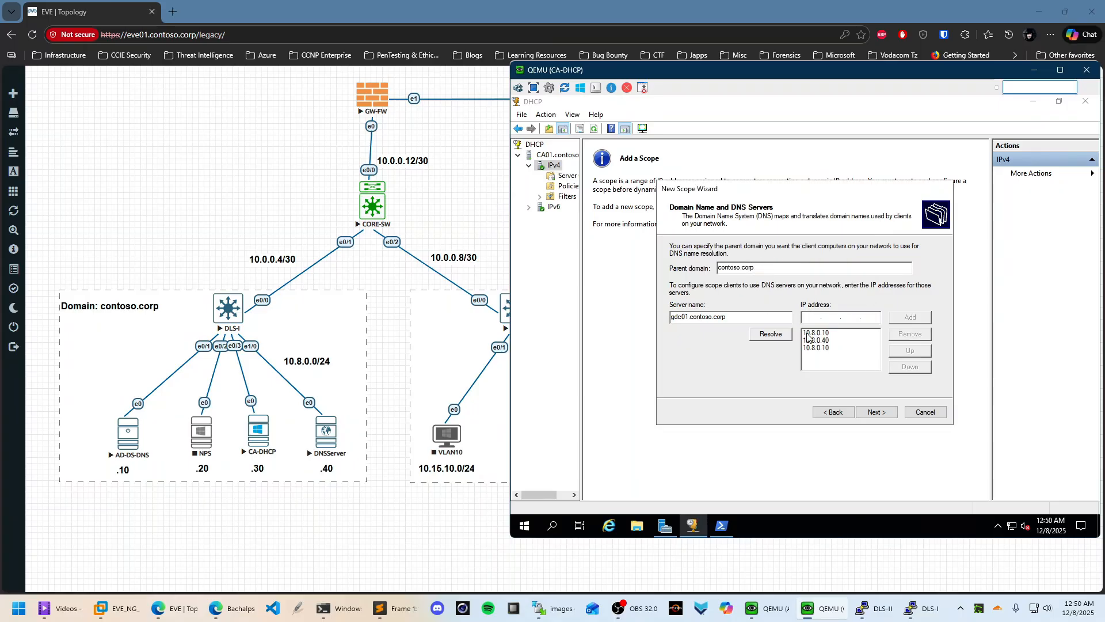
{"action": "left_click", "coordinate": [826, 348]}
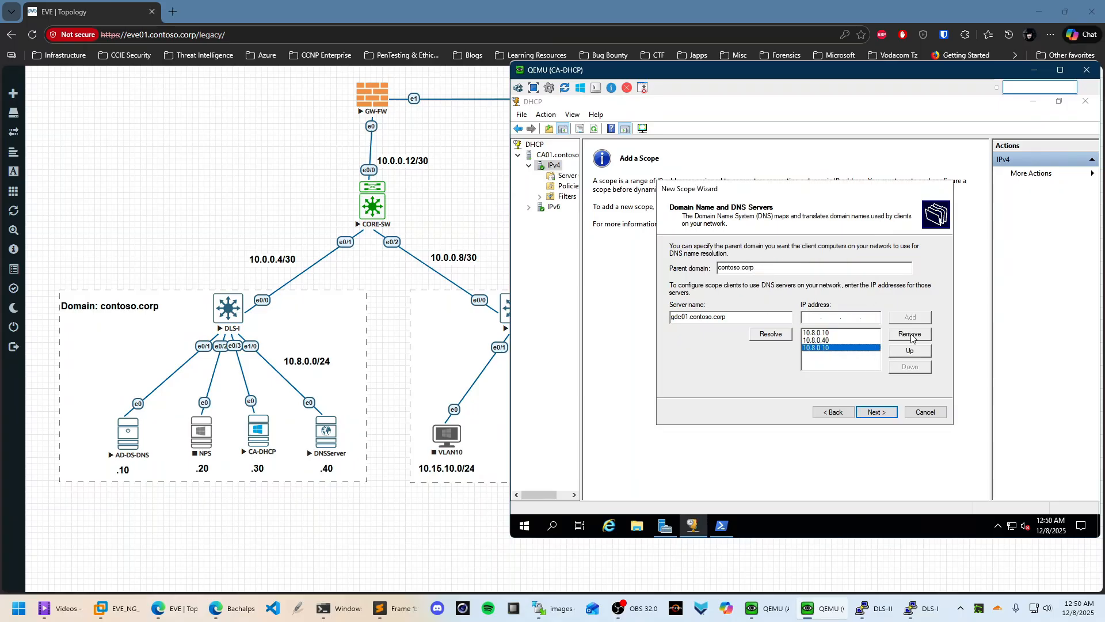
{"action": "left_click", "coordinate": [910, 335]}
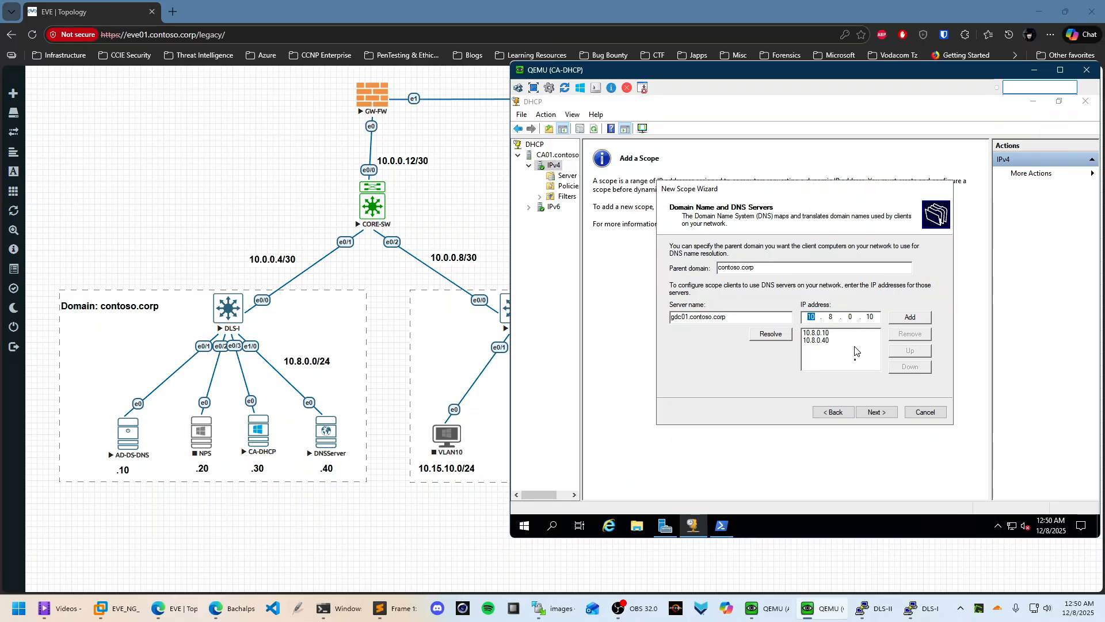
{"action": "left_click", "coordinate": [876, 411]}
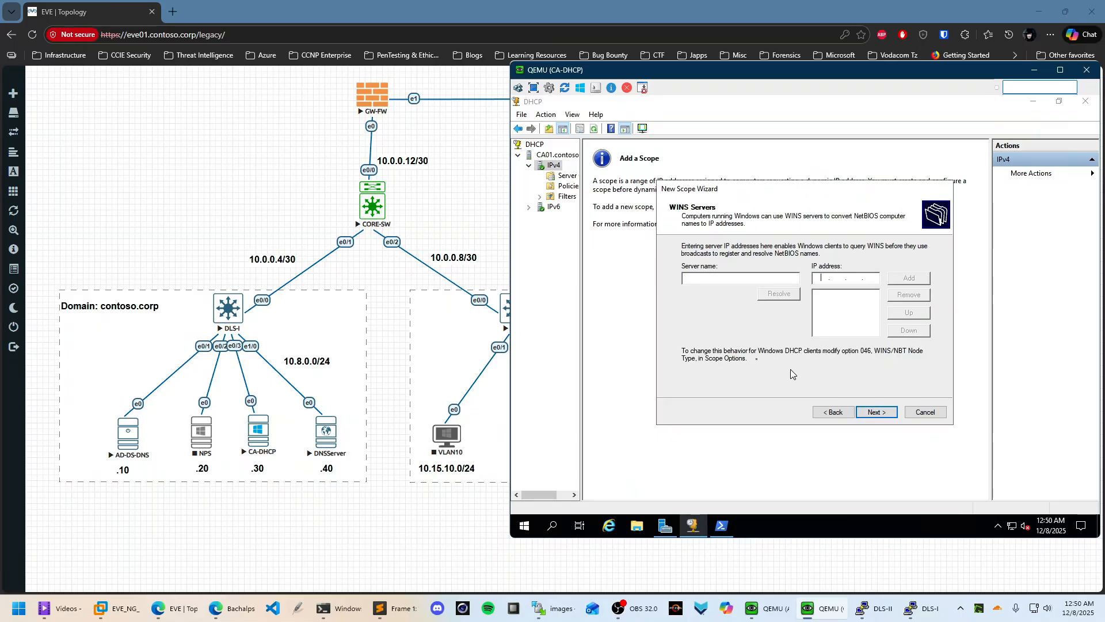
Add WINS server 10.8.0.10 by resolving gdc01, then activate and finish the FINANCE scope
{"action": "left_click", "coordinate": [696, 278]}
{"action": "type", "text": "gdc01.contoso.corp"}
{"action": "left_click", "coordinate": [779, 294]}
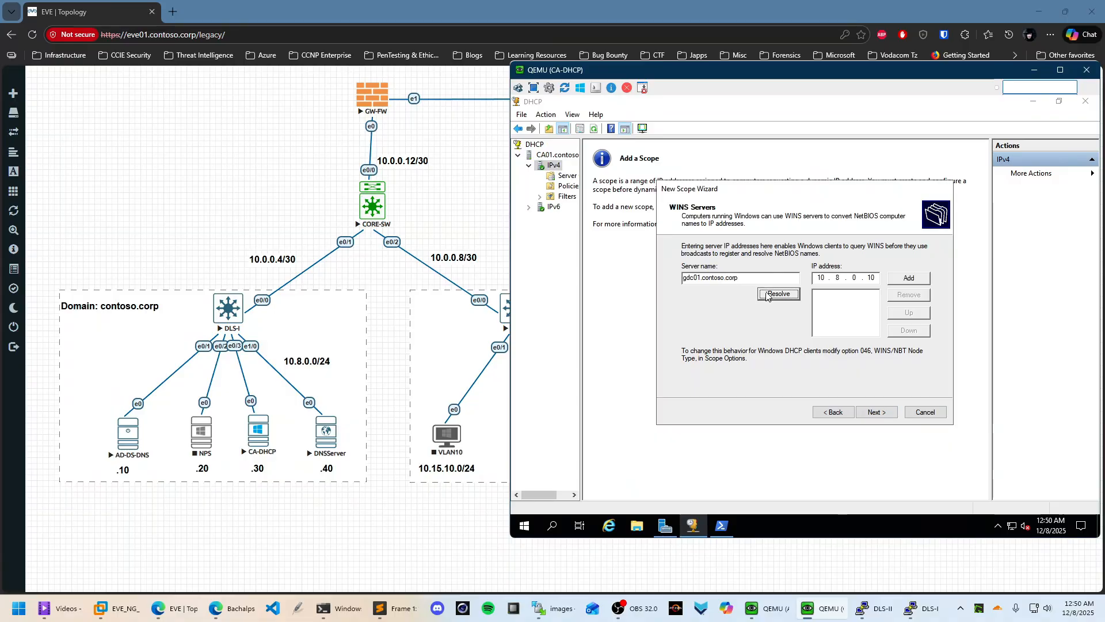
{"action": "left_click", "coordinate": [922, 276]}
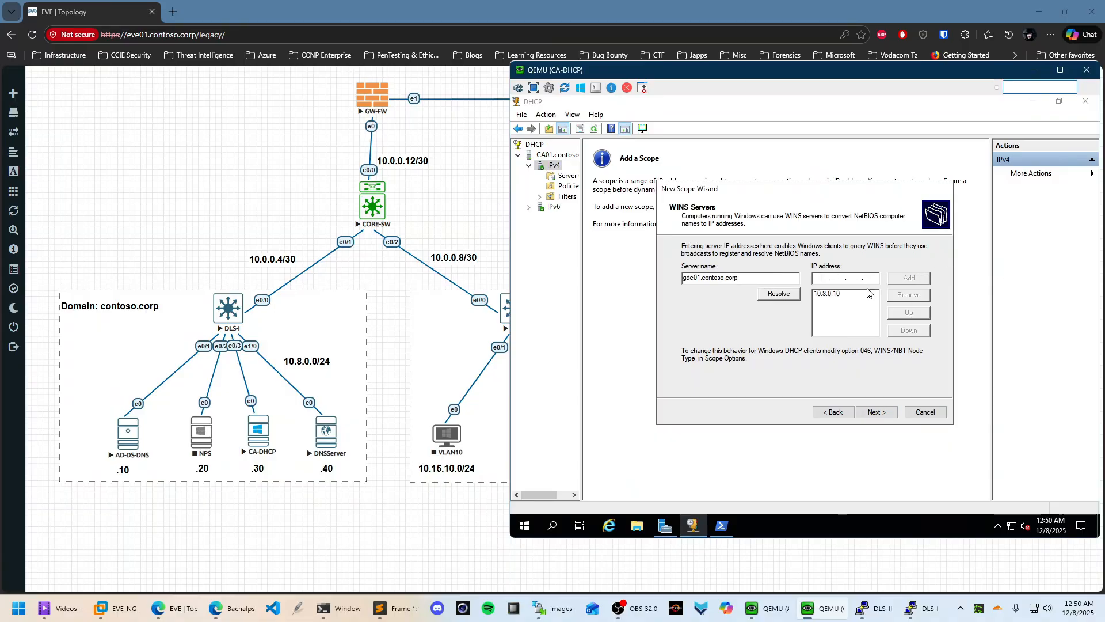
{"action": "left_click", "coordinate": [890, 410]}
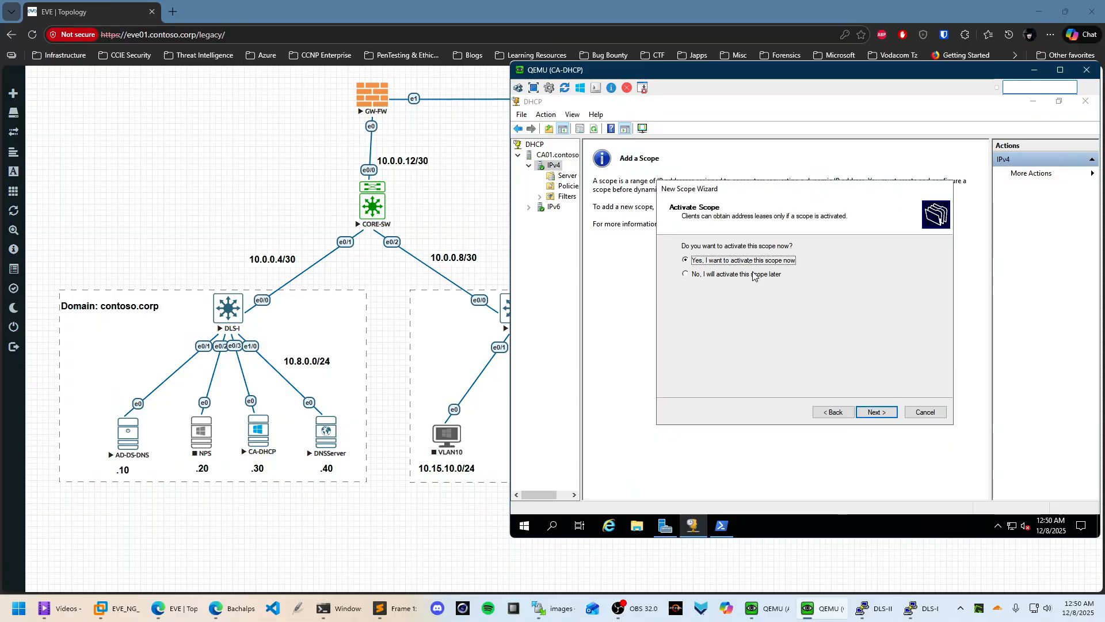
{"action": "left_click", "coordinate": [876, 412]}
{"action": "left_click", "coordinate": [876, 412]}
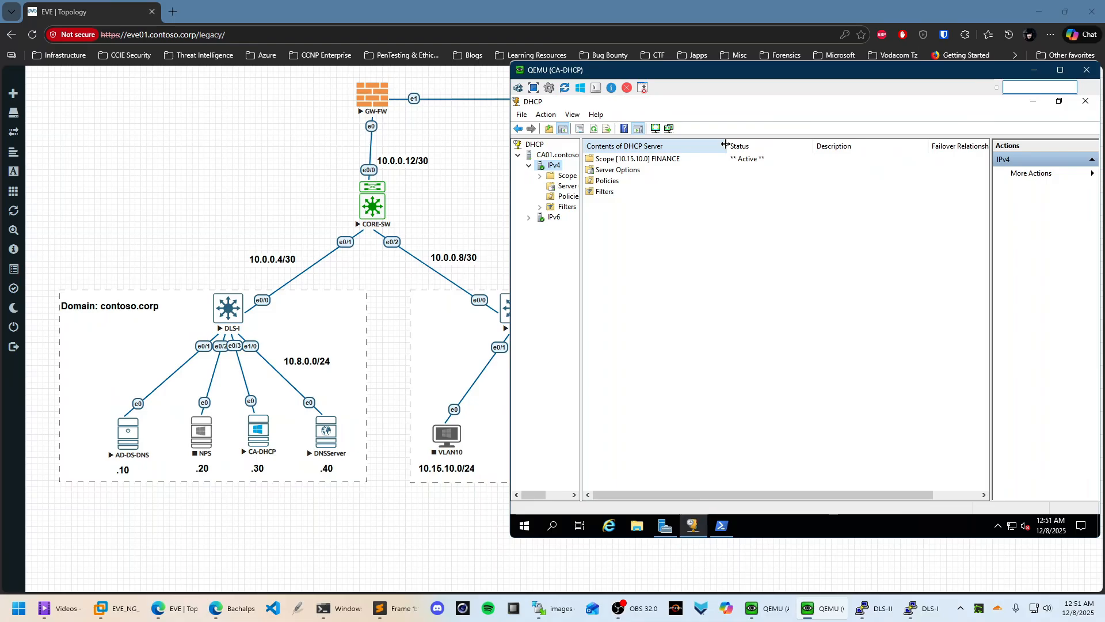
{"action": "left_click_drag", "start_coordinate": [727, 146], "coordinate": [758, 146]}
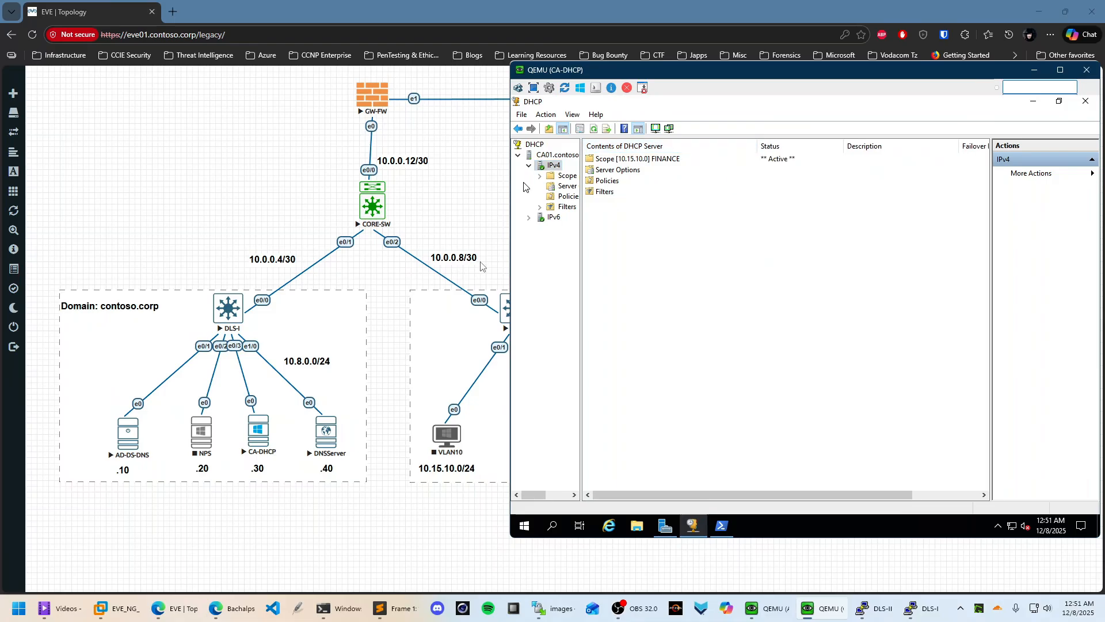
{"action": "left_click", "coordinate": [474, 208]}
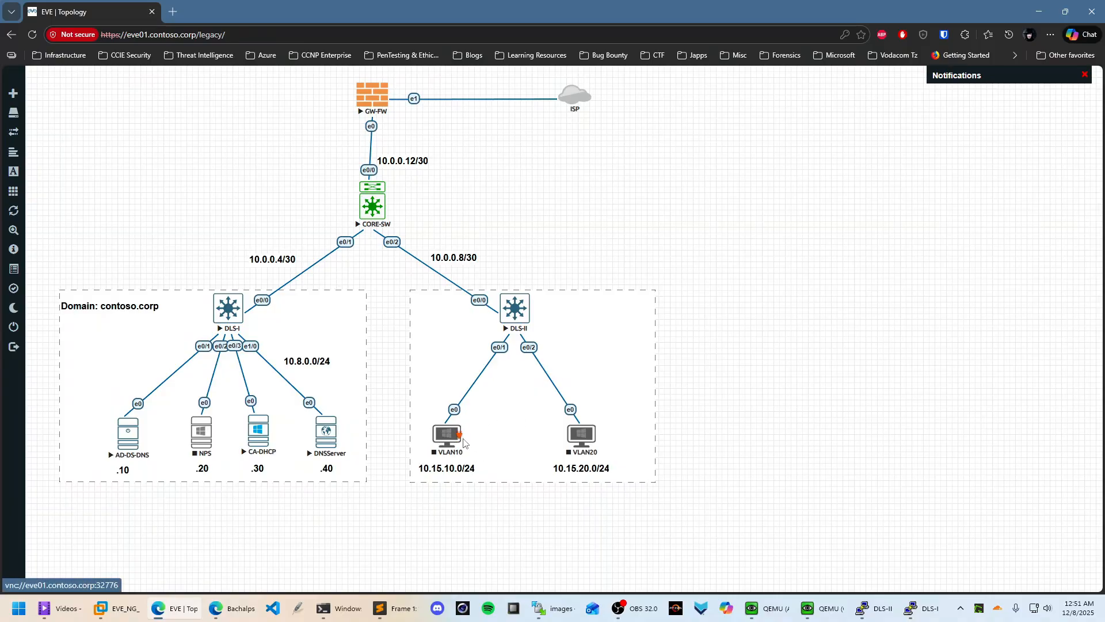
{"action": "mouse_move", "coordinate": [831, 613]}
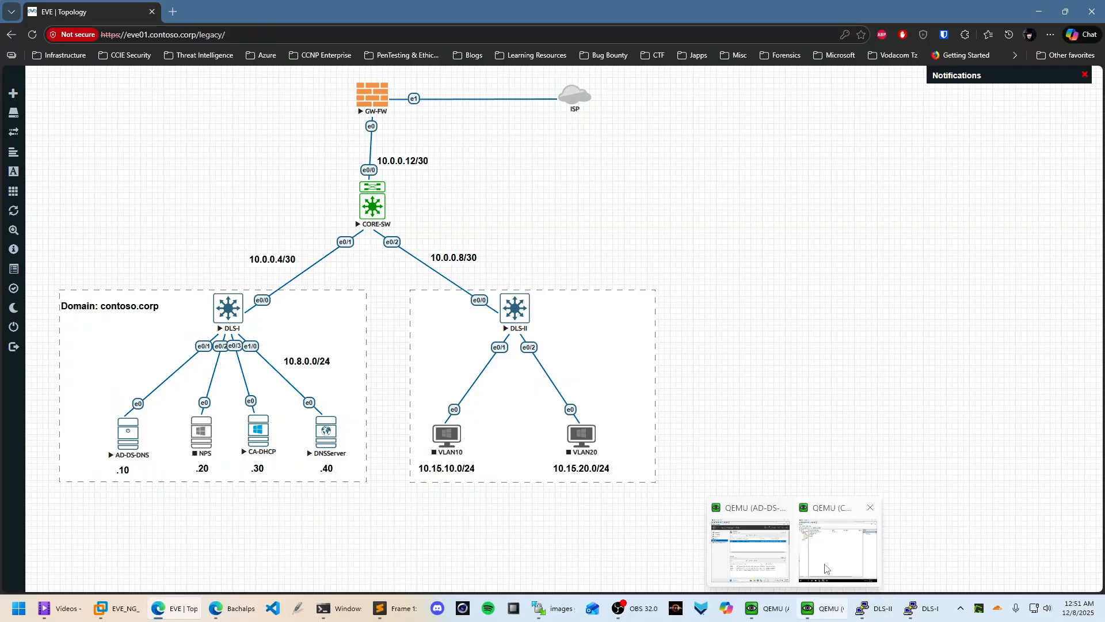
{"action": "left_click", "coordinate": [749, 553]}
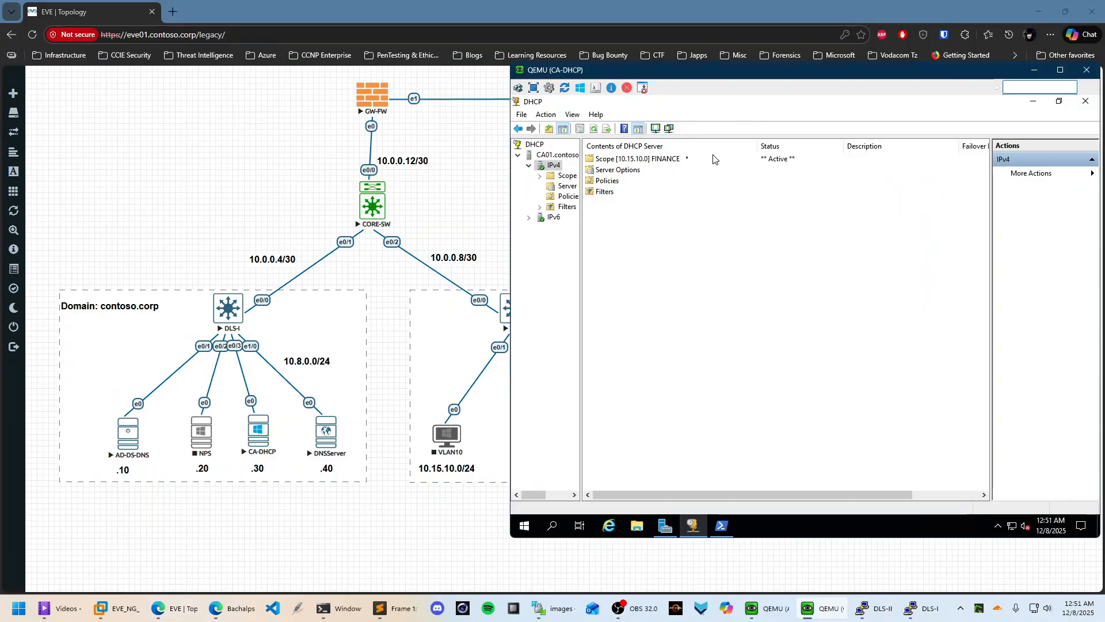
{"action": "right_click", "coordinate": [617, 170]}
Open Server Options and enable option 006 DNS Servers
{"action": "left_click", "coordinate": [660, 180]}
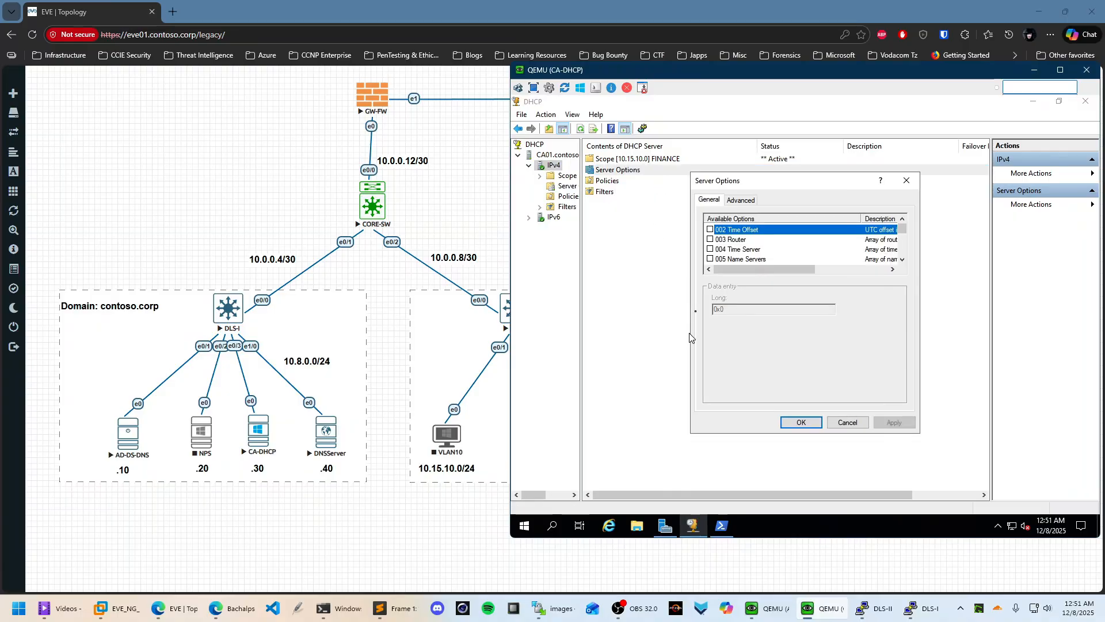
{"action": "scroll", "coordinate": [781, 259], "scroll_direction": "down", "scroll_amount": 2}
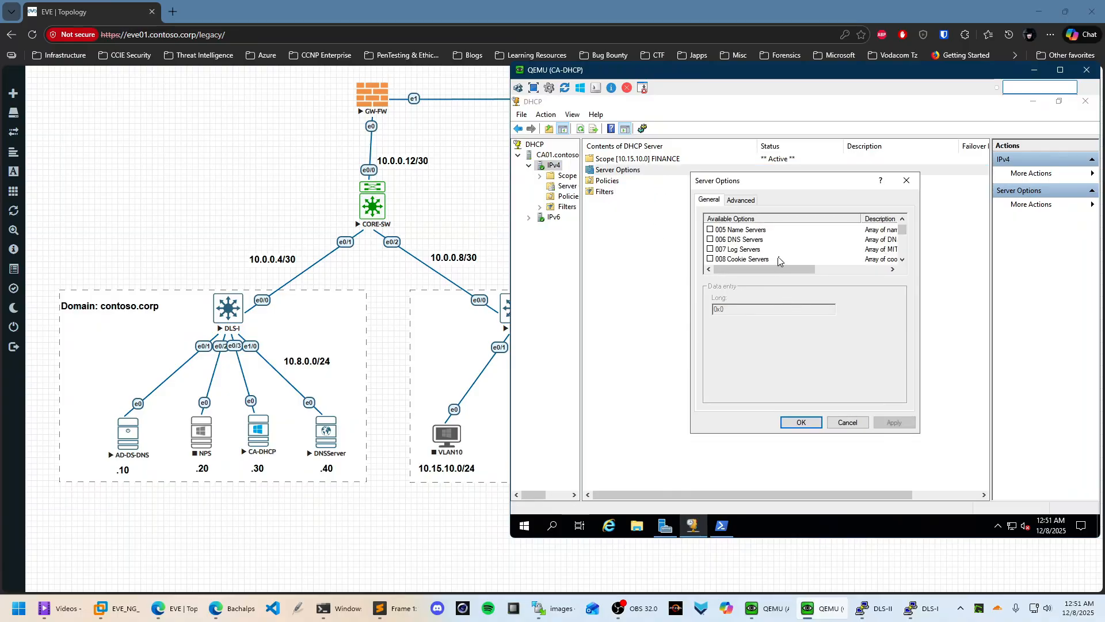
{"action": "scroll", "coordinate": [749, 245], "scroll_direction": "up", "scroll_amount": 2}
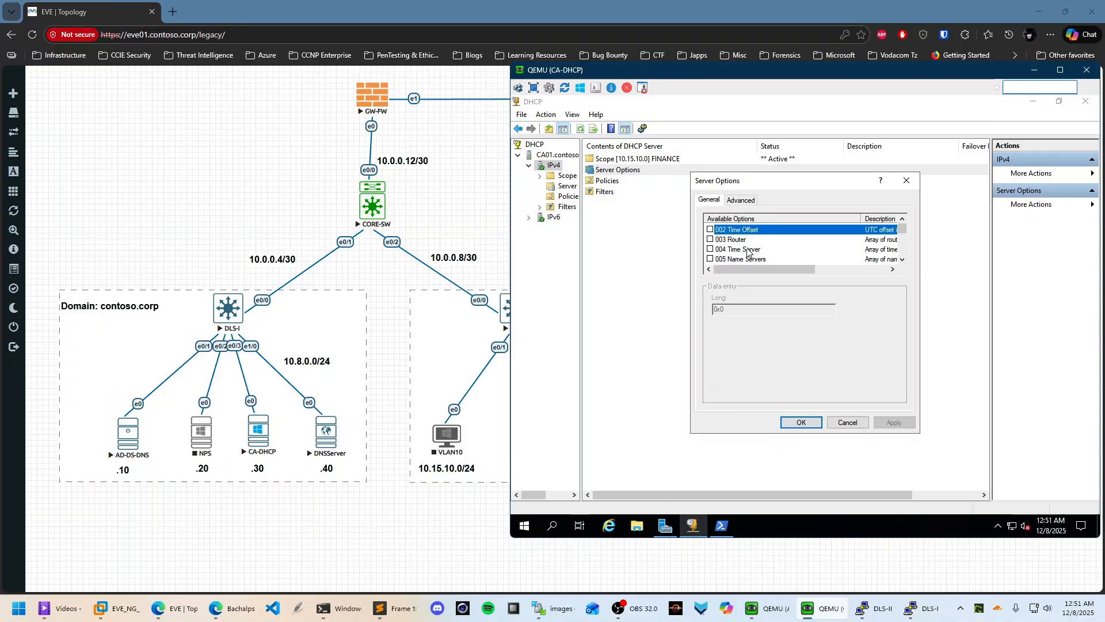
{"action": "left_click", "coordinate": [719, 250]}
{"action": "left_click", "coordinate": [751, 259]}
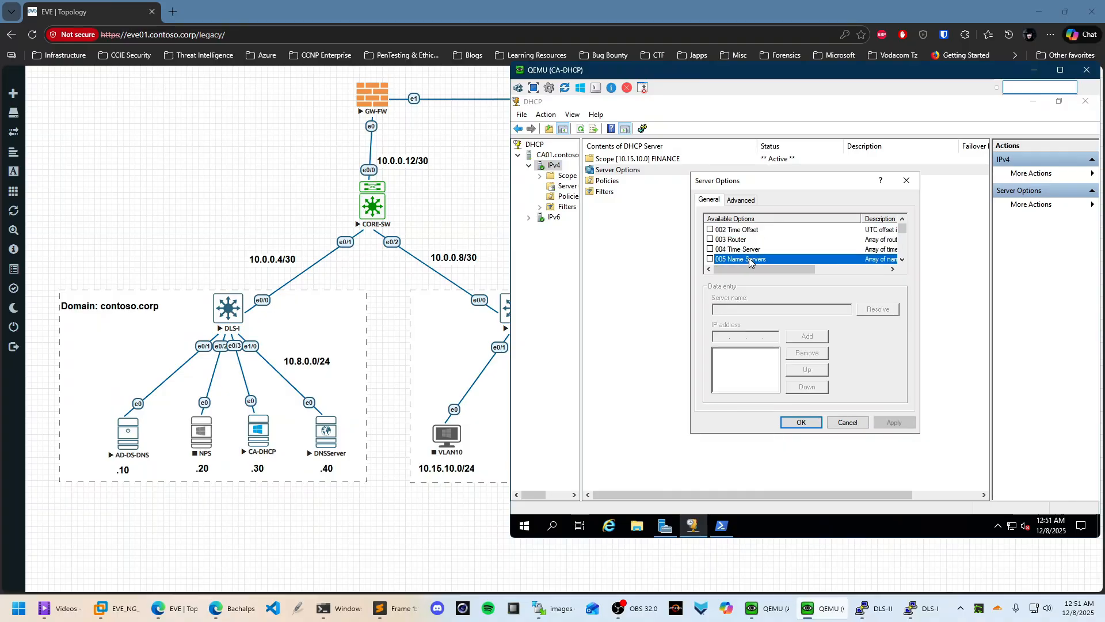
{"action": "scroll", "coordinate": [759, 253], "scroll_direction": "down", "scroll_amount": 1}
{"action": "left_click", "coordinate": [757, 240]}
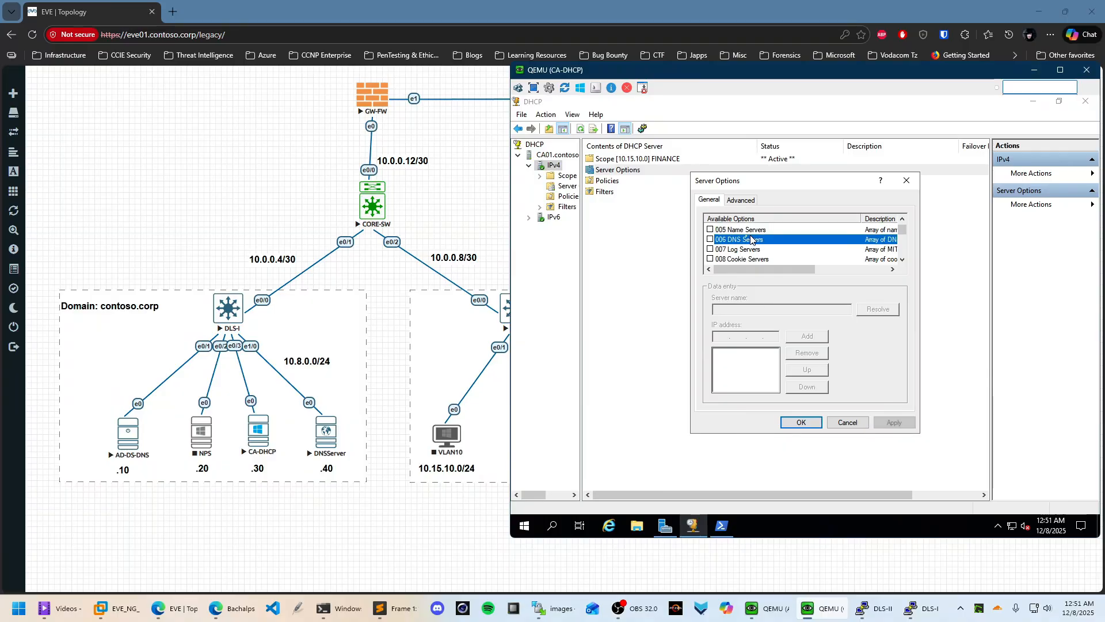
{"action": "left_click", "coordinate": [710, 240]}
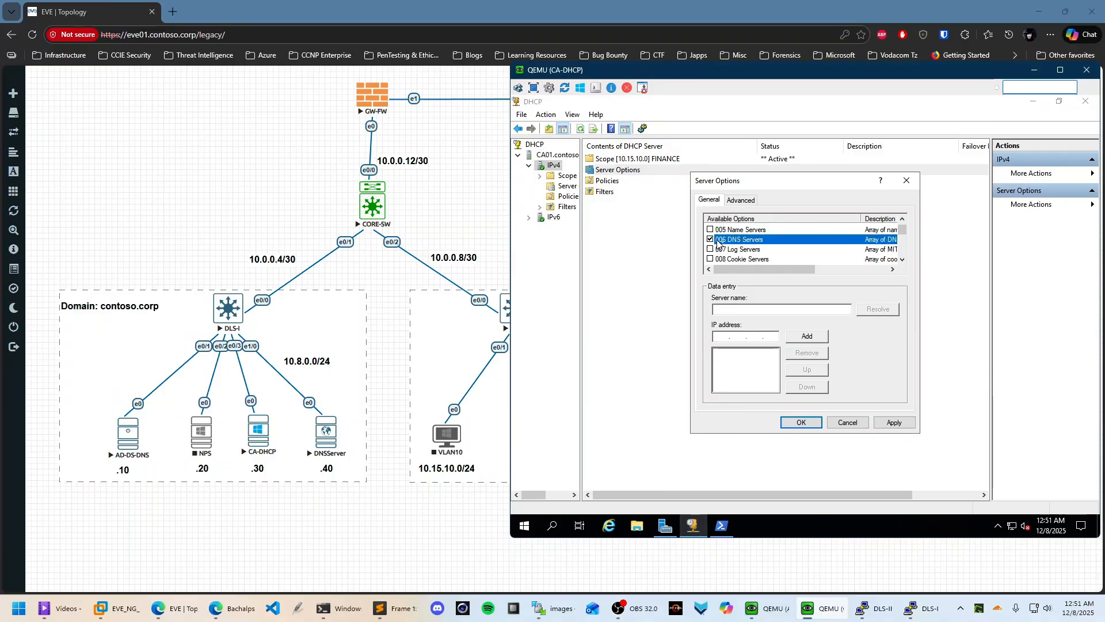
Add DNS servers 10.8.0.10 (resolved from gdc01.contoso.corp) and 10.8.0.40, accepting the warning, and apply
{"action": "left_click", "coordinate": [721, 310]}
{"action": "type", "text": "gdc01.contoso"}
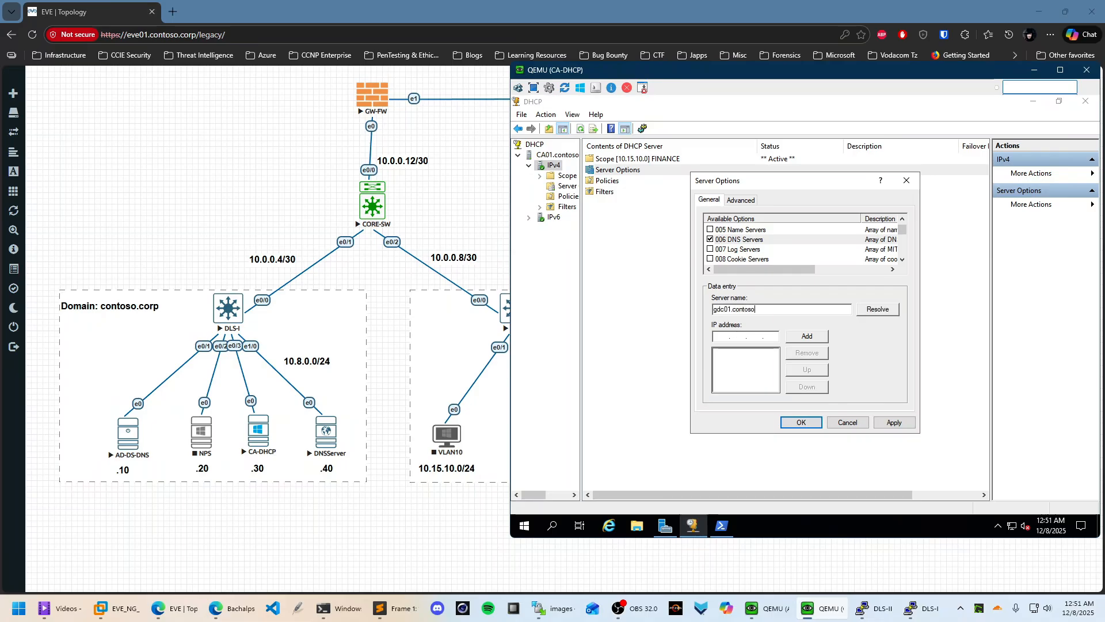
{"action": "type", "text": ".corp"}
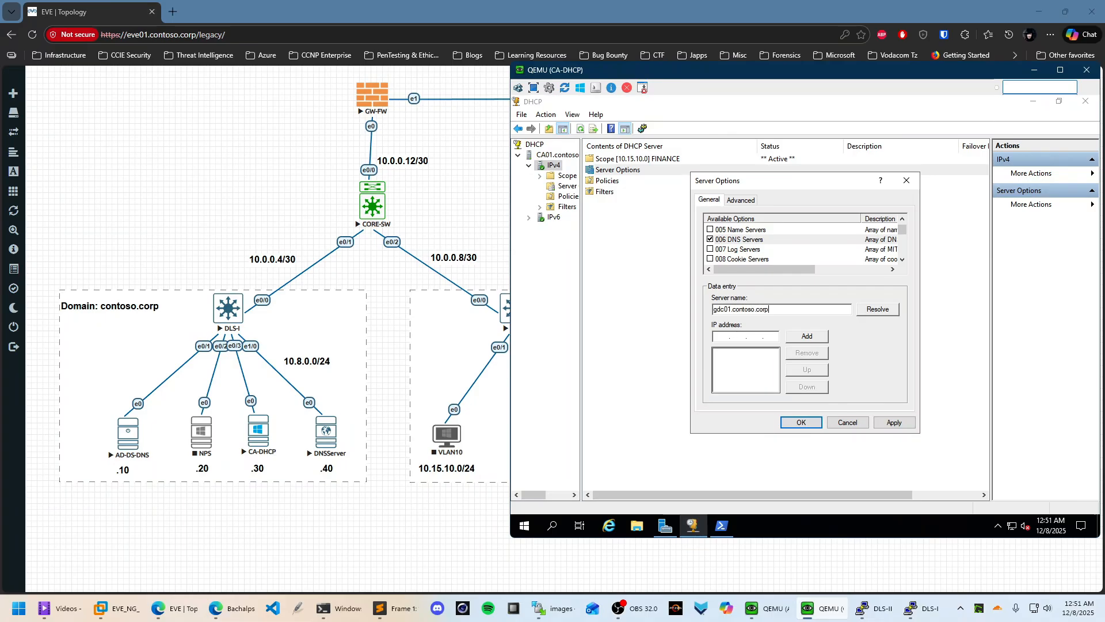
{"action": "left_click", "coordinate": [893, 309]}
{"action": "left_click", "coordinate": [810, 336]}
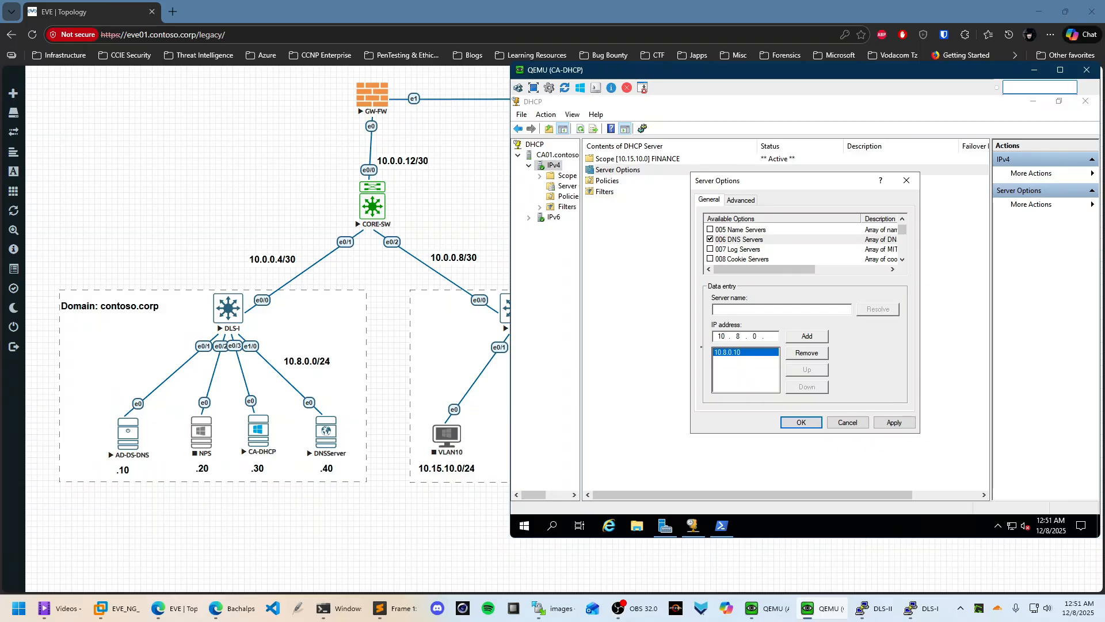
{"action": "left_click", "coordinate": [824, 336]}
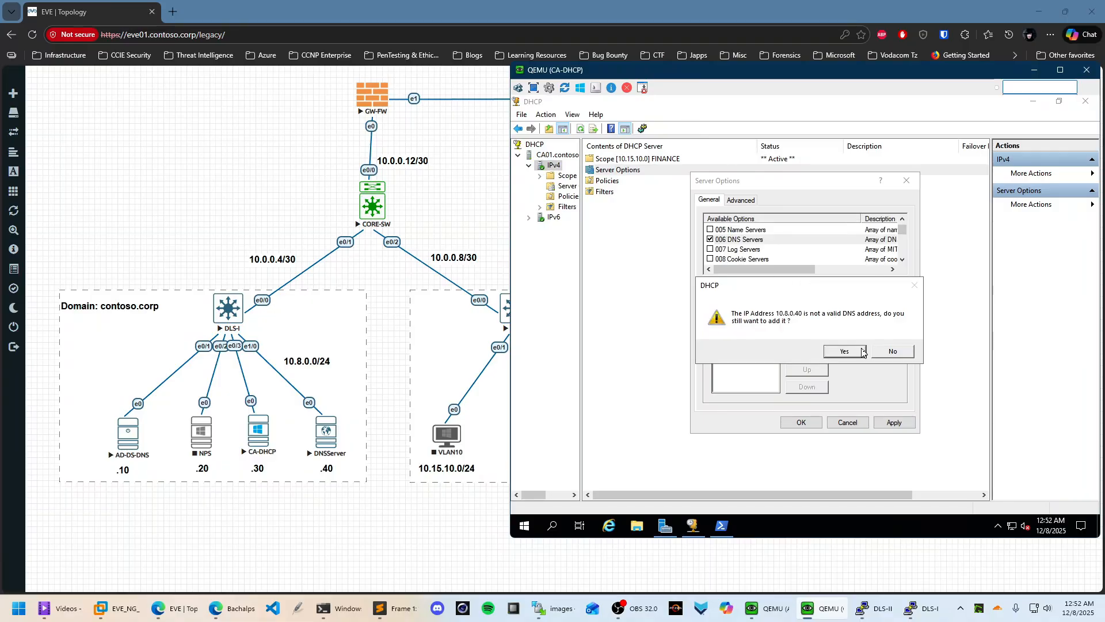
{"action": "left_click", "coordinate": [848, 351]}
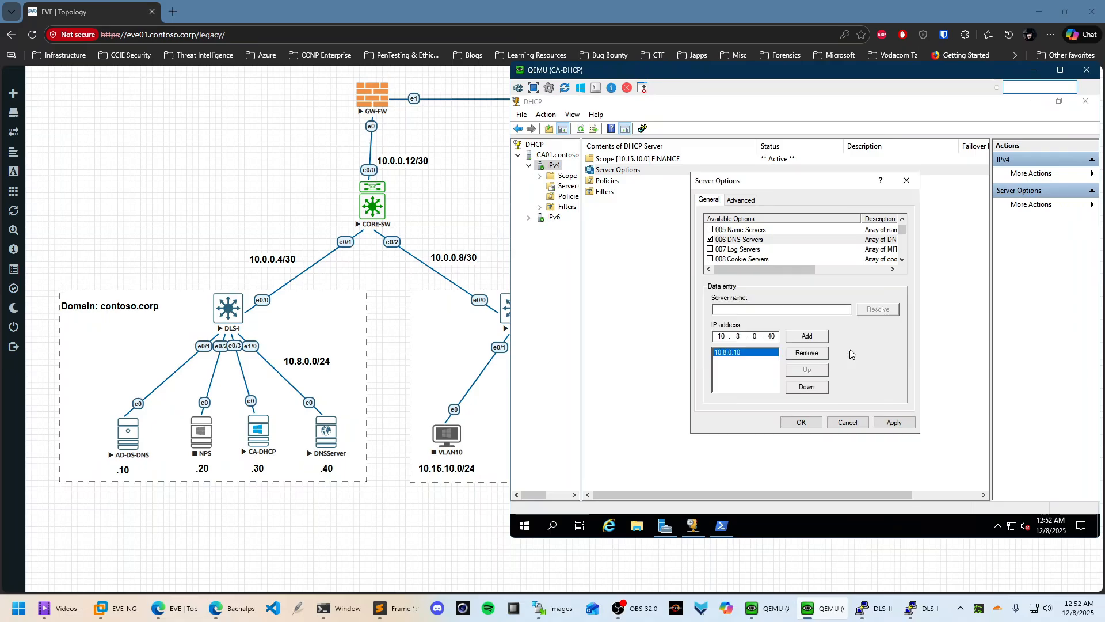
{"action": "left_click", "coordinate": [898, 423]}
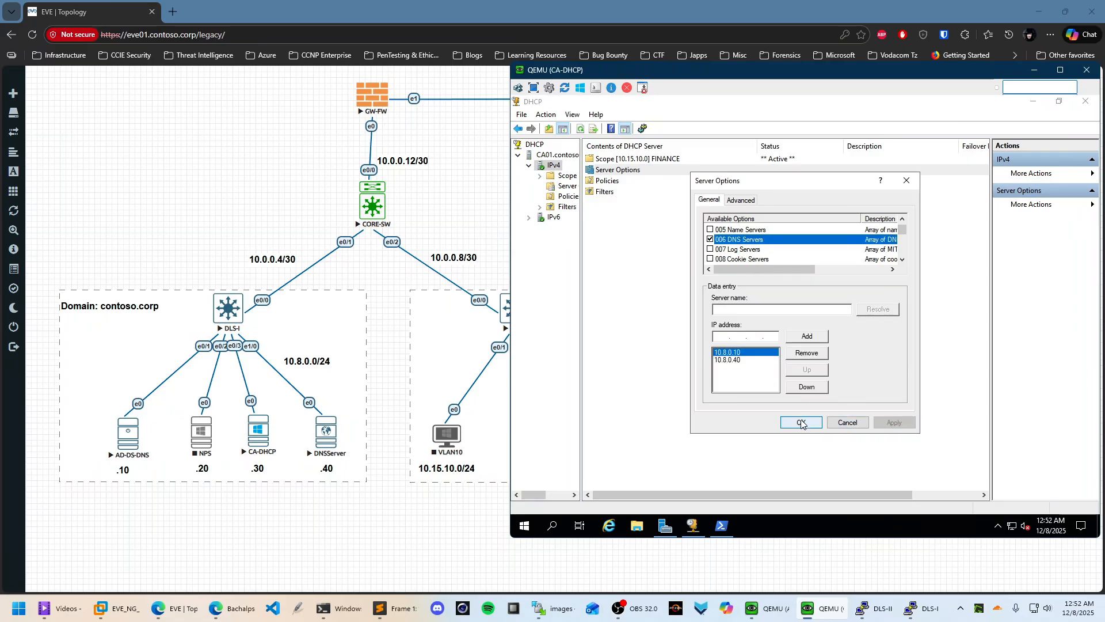
Uncheck option 006, apply the change, and close the Server Options dialog
{"action": "left_click", "coordinate": [710, 239]}
{"action": "left_click", "coordinate": [894, 423]}
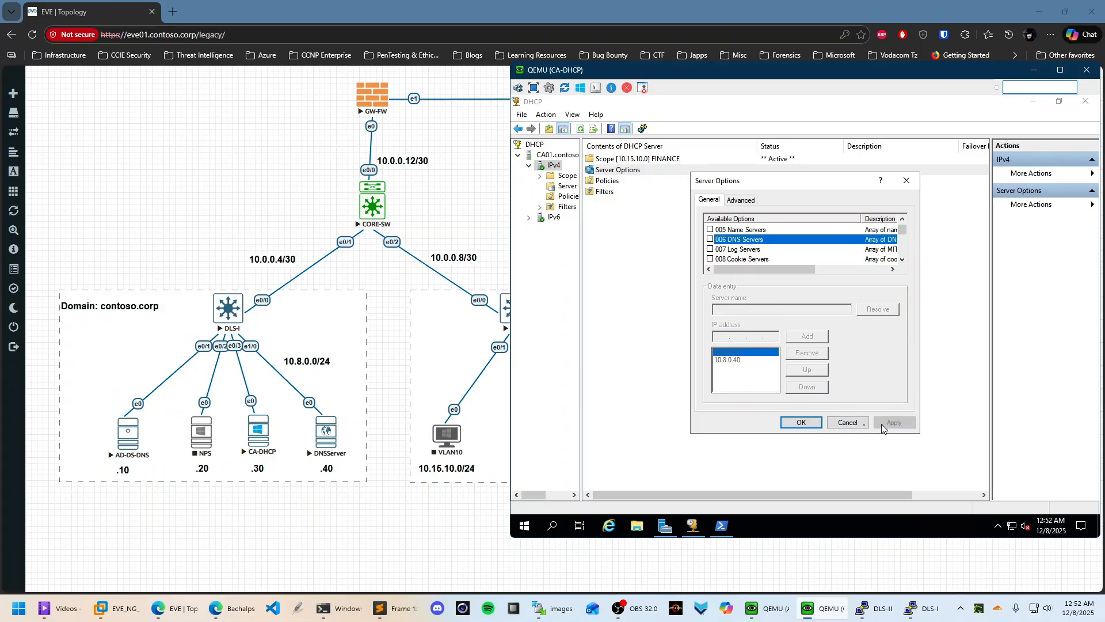
{"action": "left_click", "coordinate": [801, 422]}
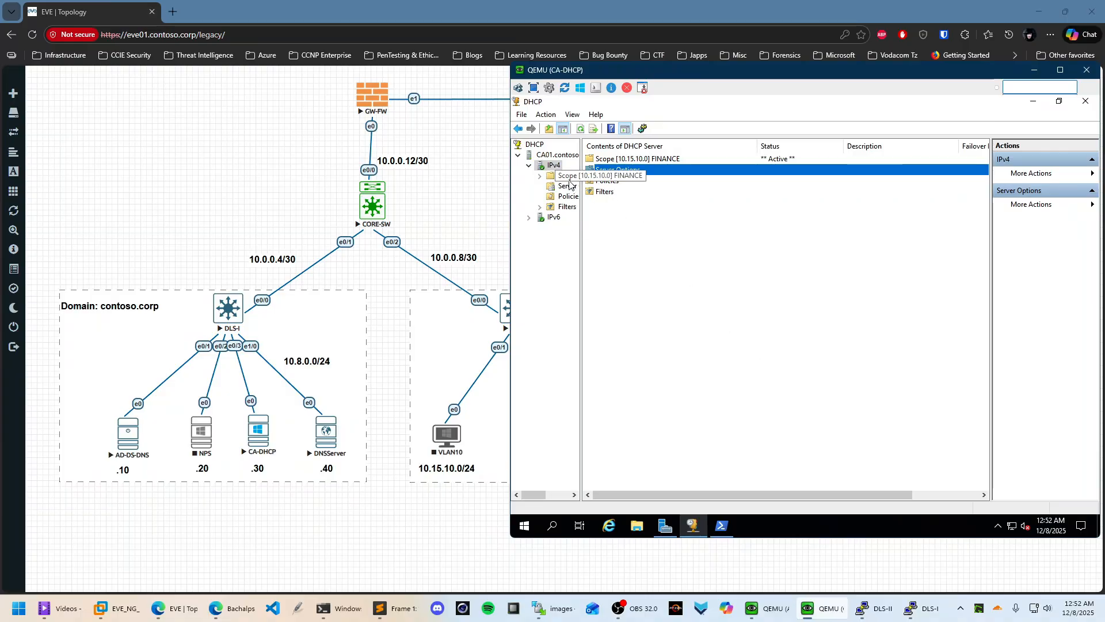
Start a new IPv4 scope named ENGINEERING
{"action": "right_click", "coordinate": [545, 166]}
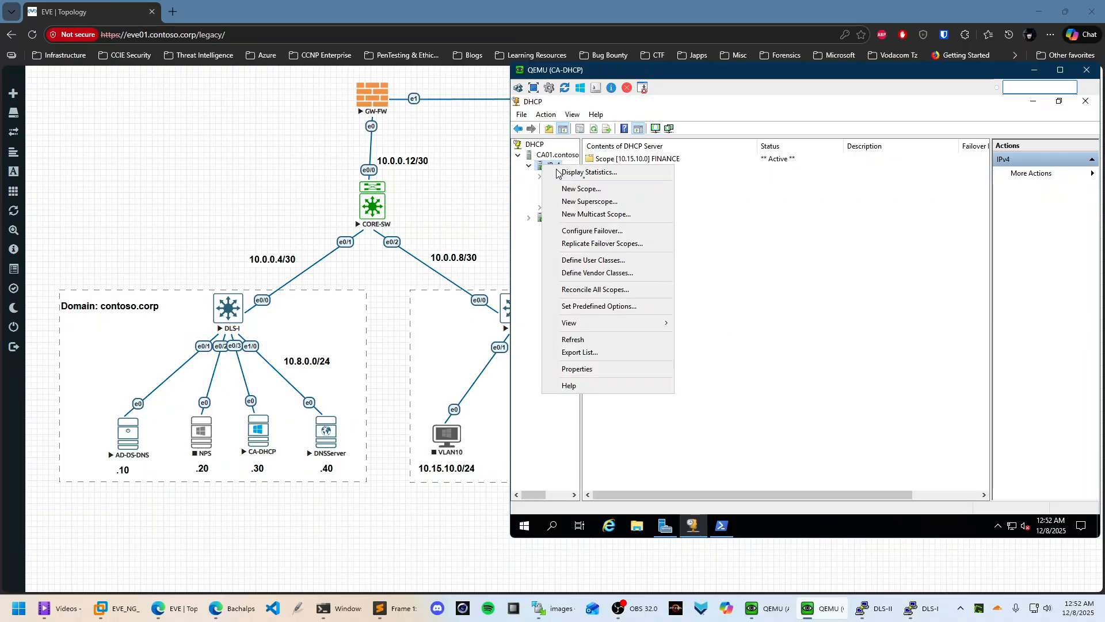
{"action": "left_click", "coordinate": [598, 190]}
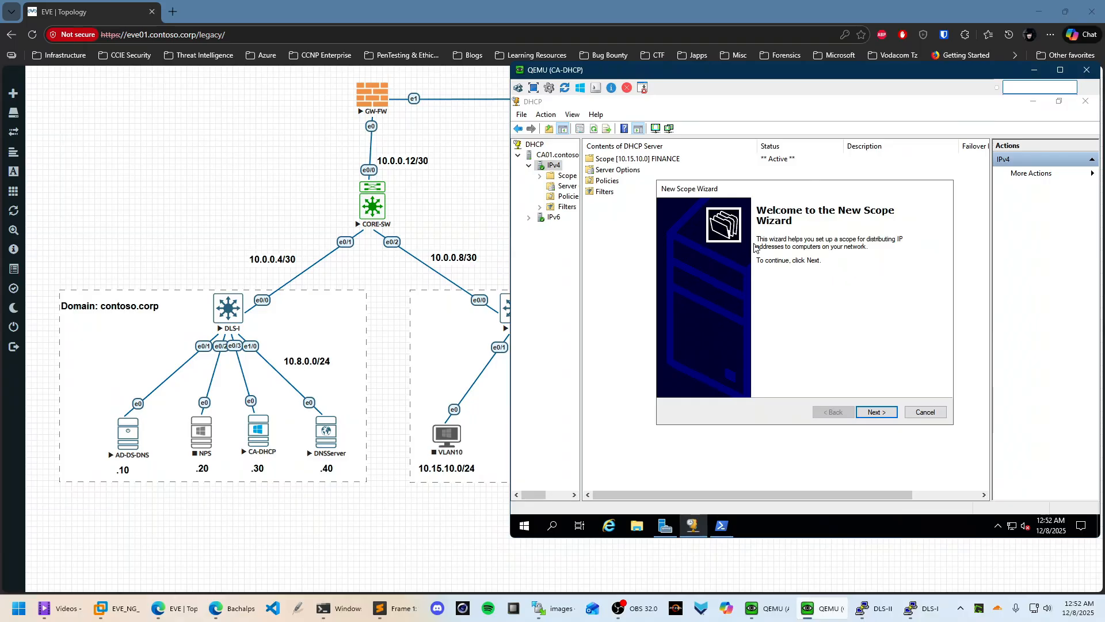
{"action": "left_click", "coordinate": [884, 413]}
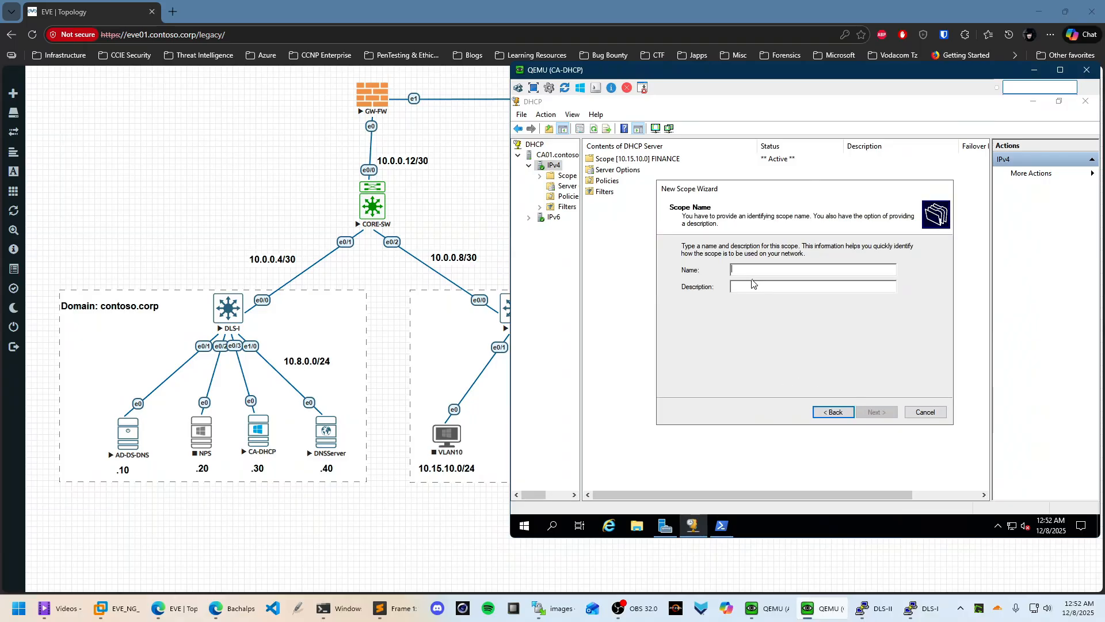
{"action": "type", "text": "ENGINE"}
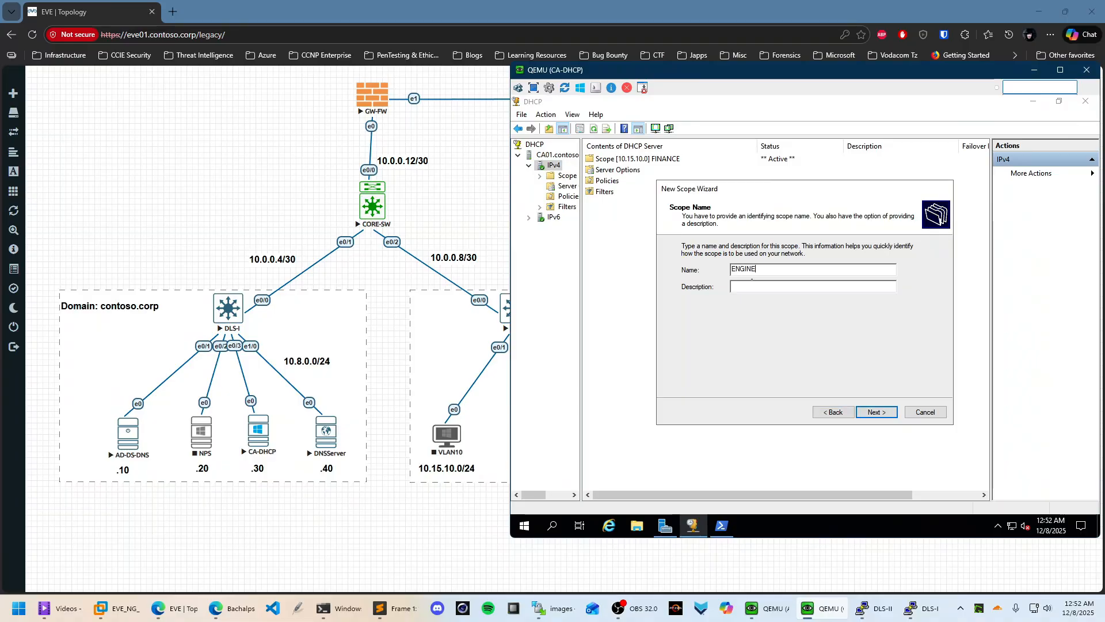
{"action": "type", "text": "ERING"}
{"action": "left_click", "coordinate": [874, 412]}
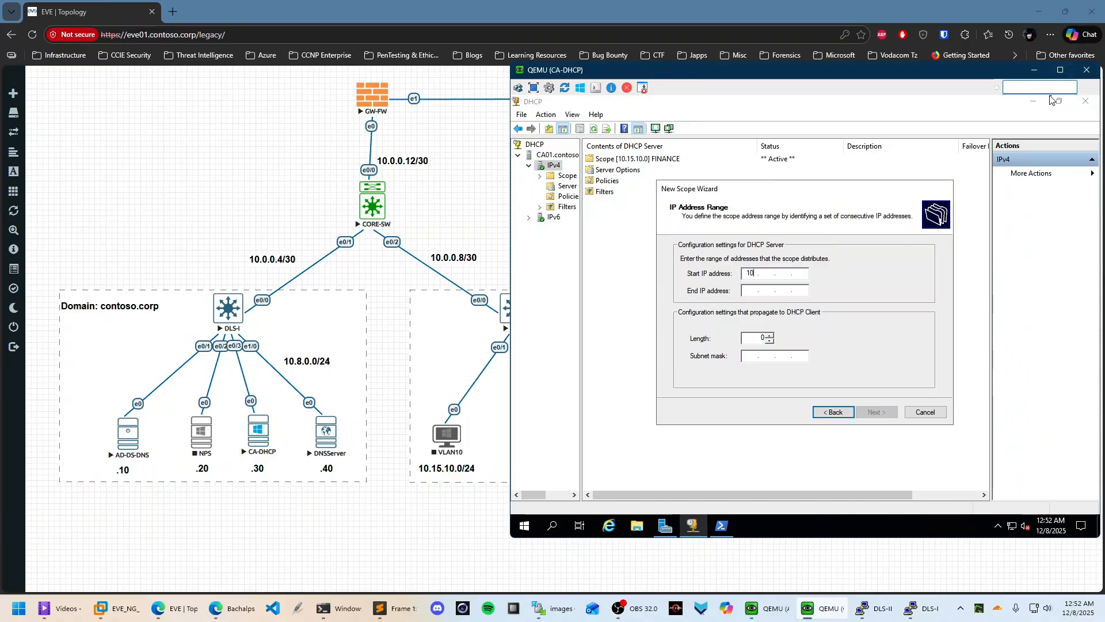
Enter range 10.15.20.100–10.15.20.250 with subnet mask 255.255.255.0
{"action": "left_click", "coordinate": [1035, 70]}
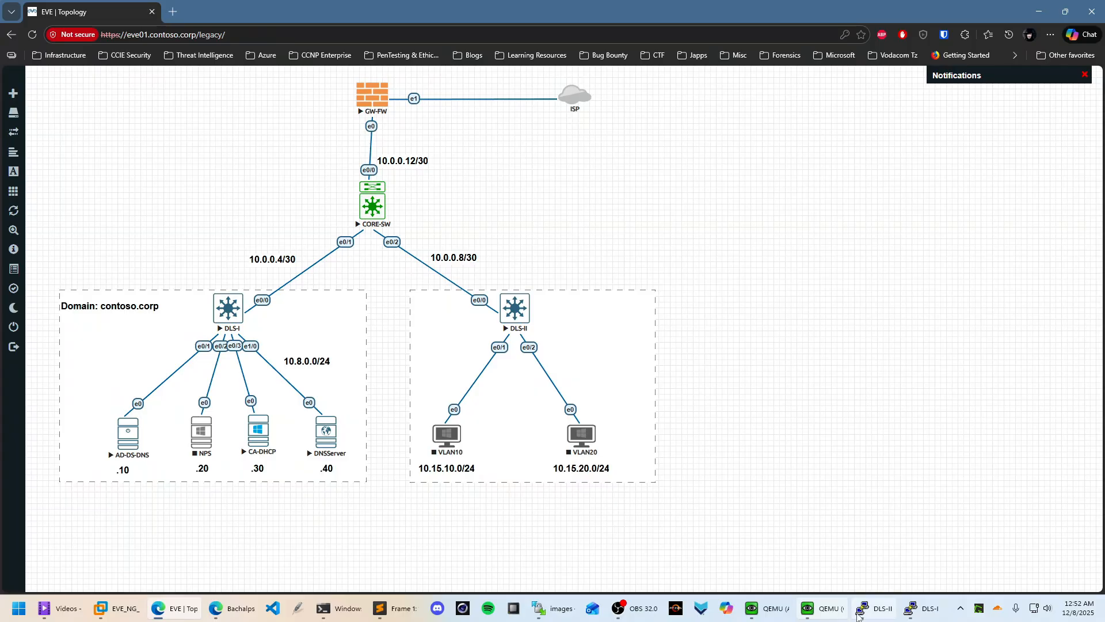
{"action": "left_click", "coordinate": [814, 609]}
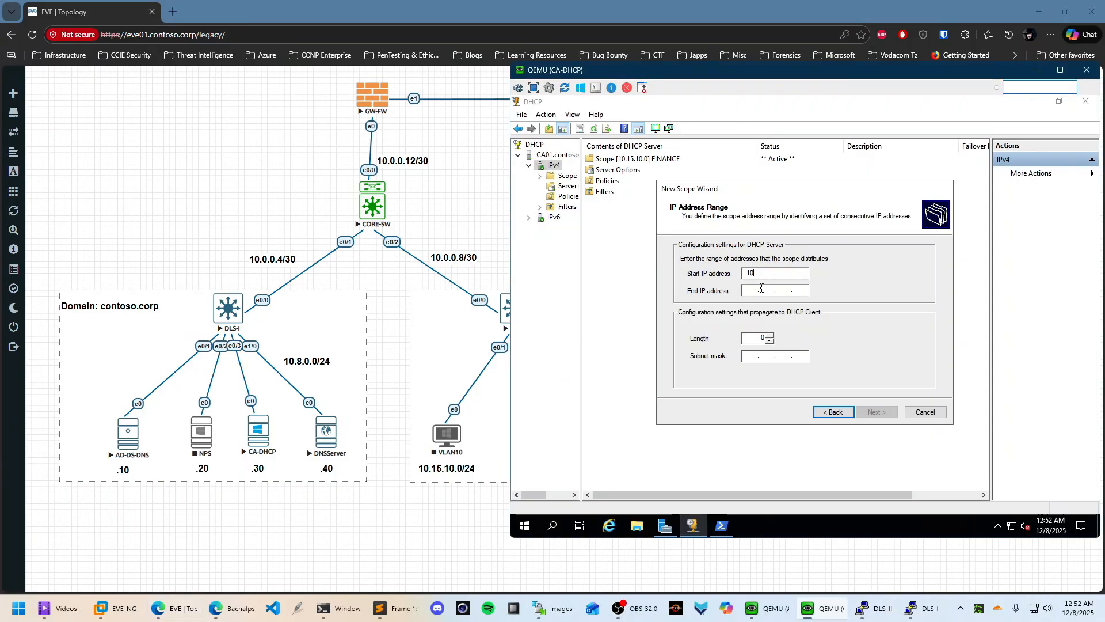
{"action": "type", "text": "."}
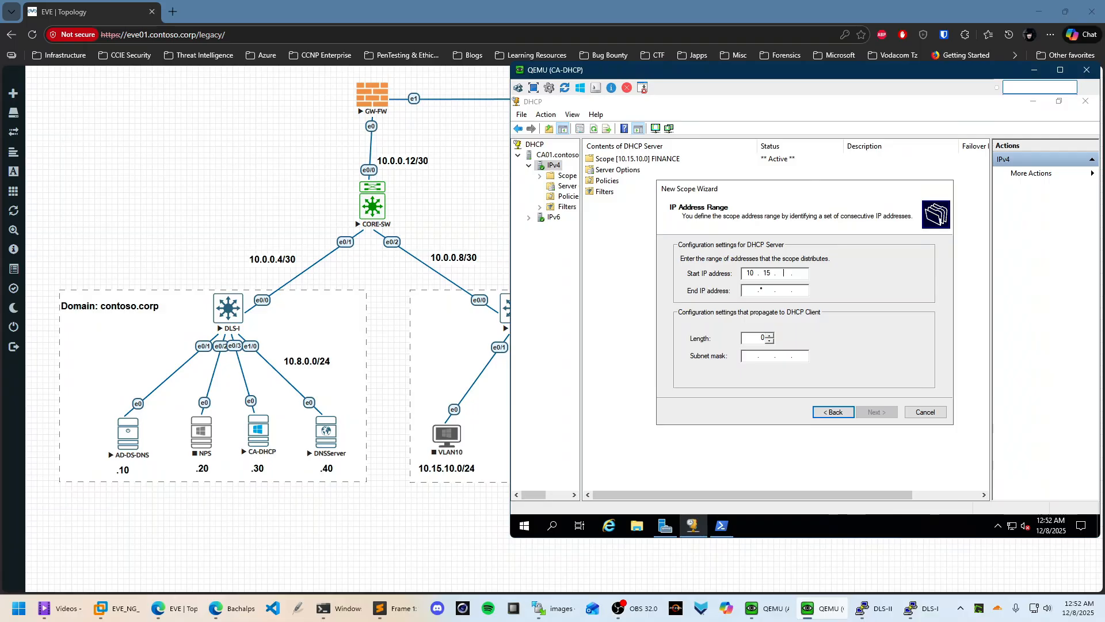
{"action": "type", "text": "20"}
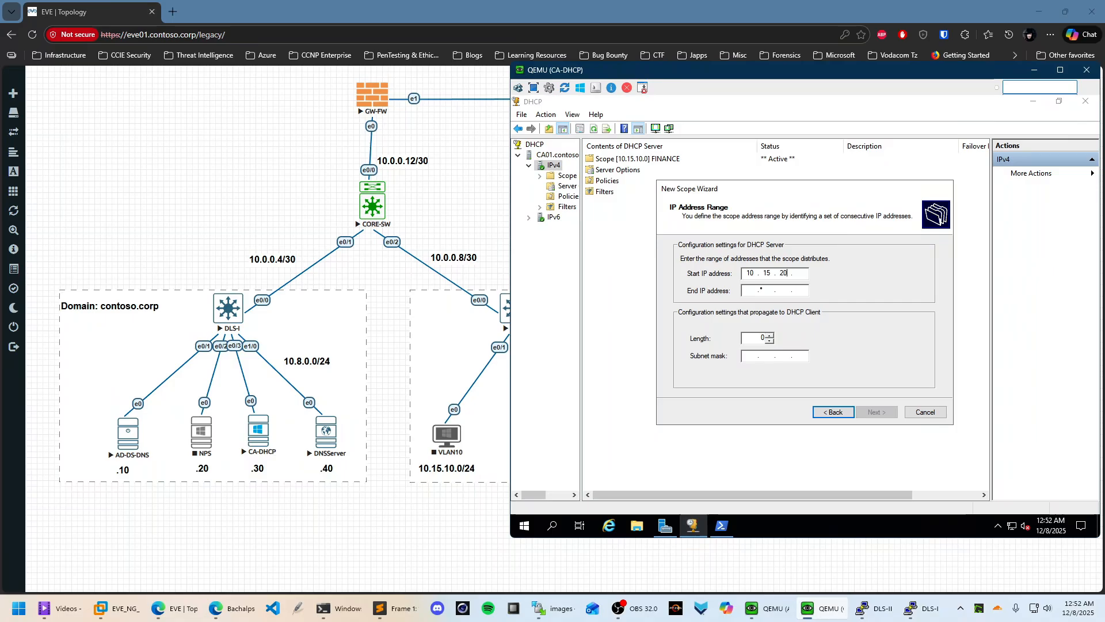
{"action": "type", "text": ".10010.1"}
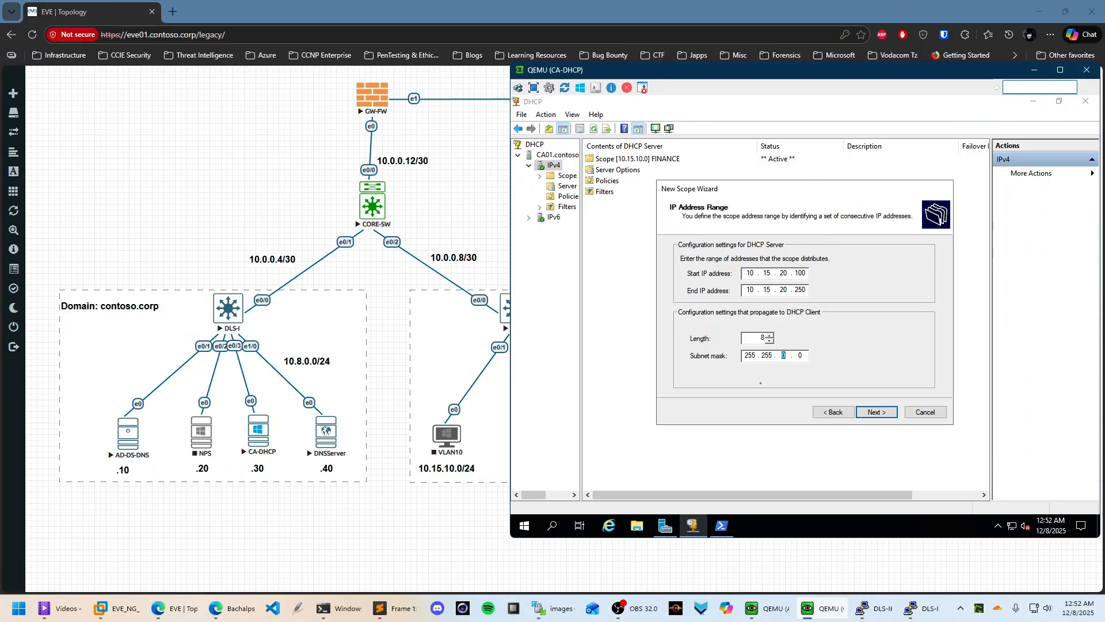
{"action": "type", "text": "255"}
{"action": "key", "text": "Tab"}
{"action": "key", "text": "Tab"}
{"action": "key", "text": "Tab"}
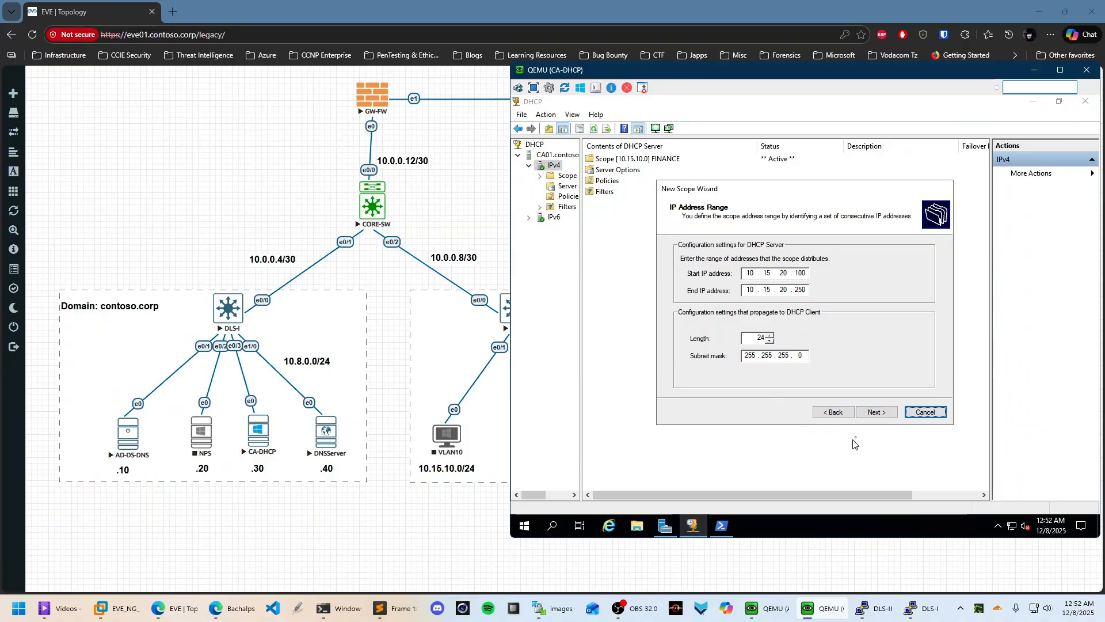
Accept the range, skip exclusions, keep the default lease, and add gateway 10.15.20.254
{"action": "left_click", "coordinate": [877, 412]}
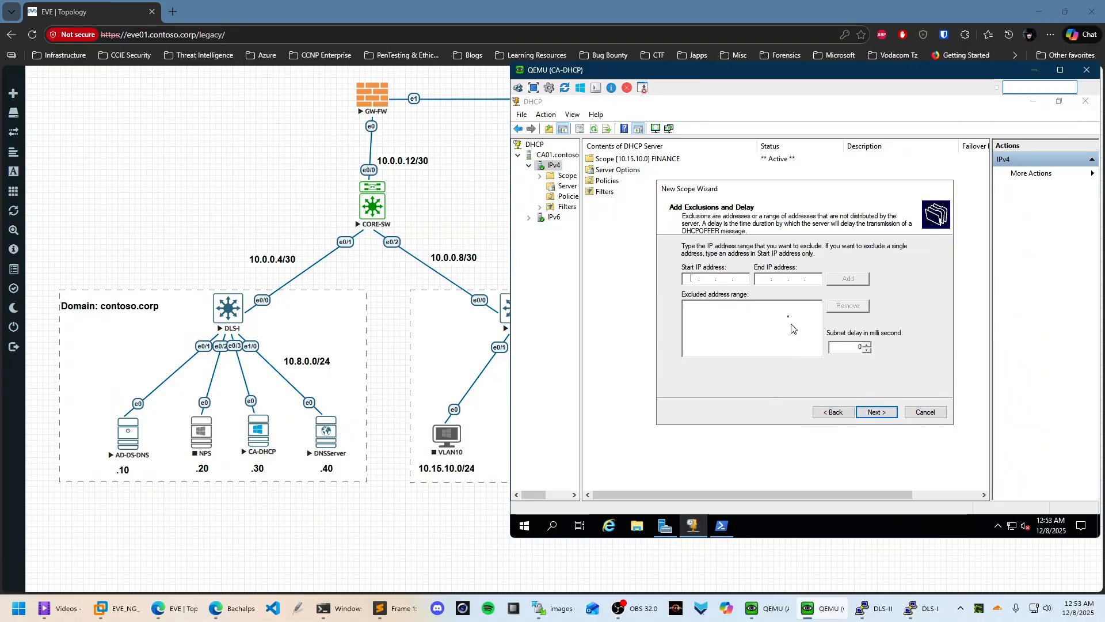
{"action": "left_click", "coordinate": [876, 412]}
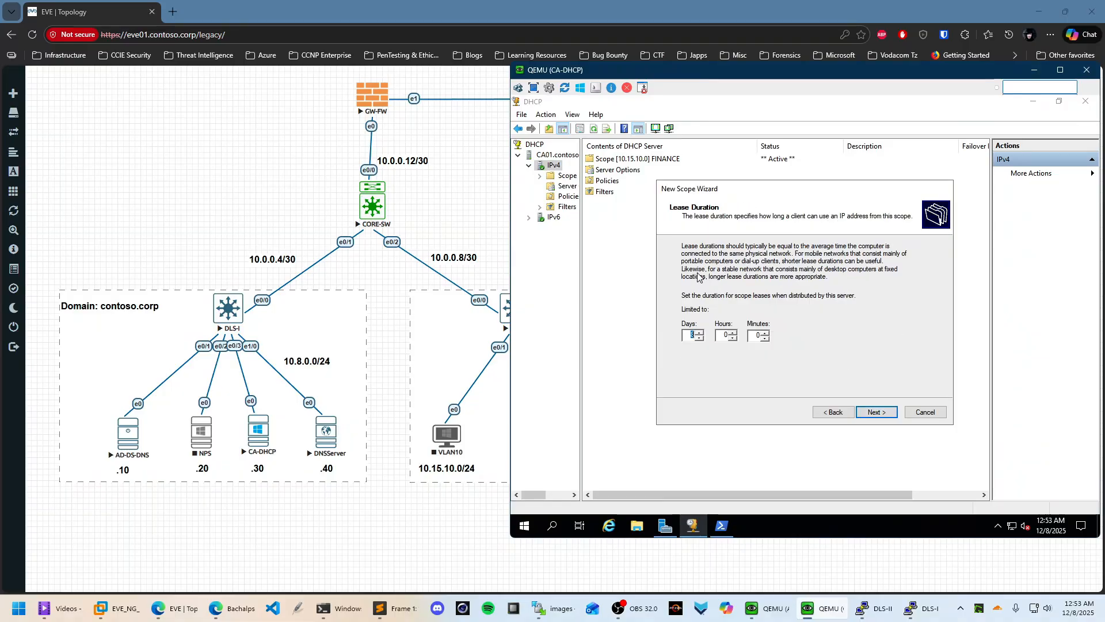
{"action": "left_click", "coordinate": [876, 412]}
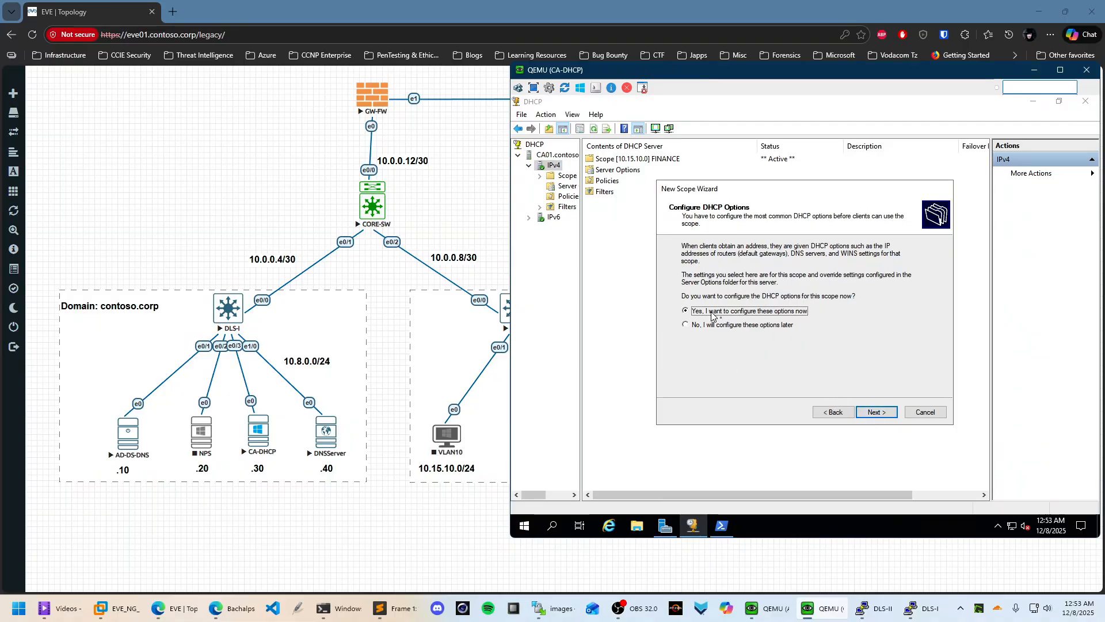
{"action": "left_click", "coordinate": [877, 412]}
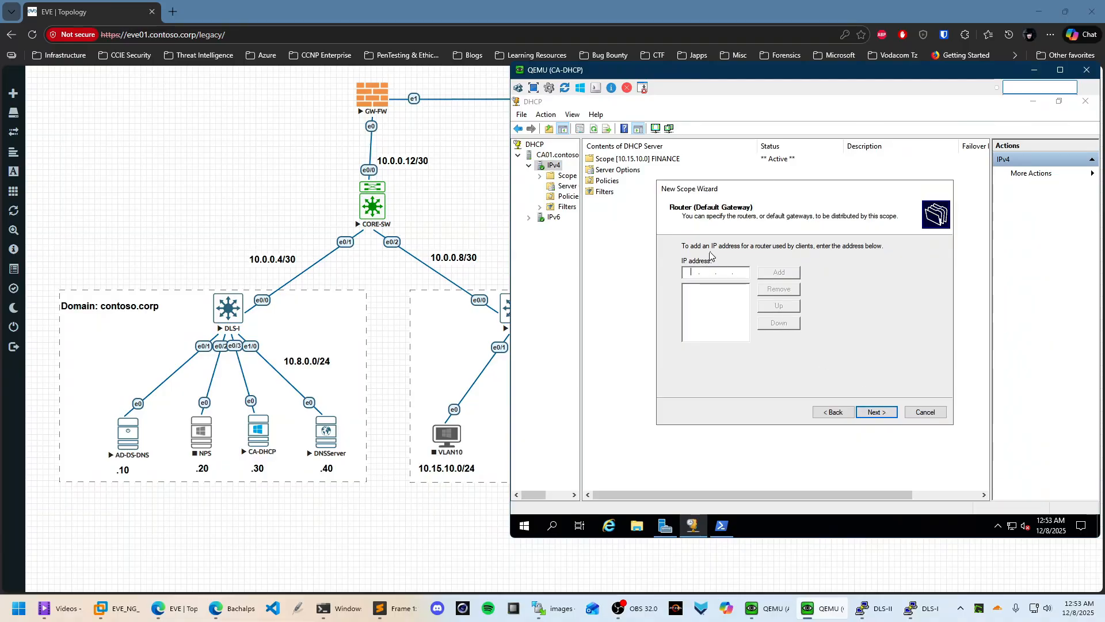
{"action": "type", "text": "10.15.10."}
{"action": "type", "text": "20.254"}
{"action": "left_click", "coordinate": [787, 273]}
{"action": "left_click", "coordinate": [875, 412]}
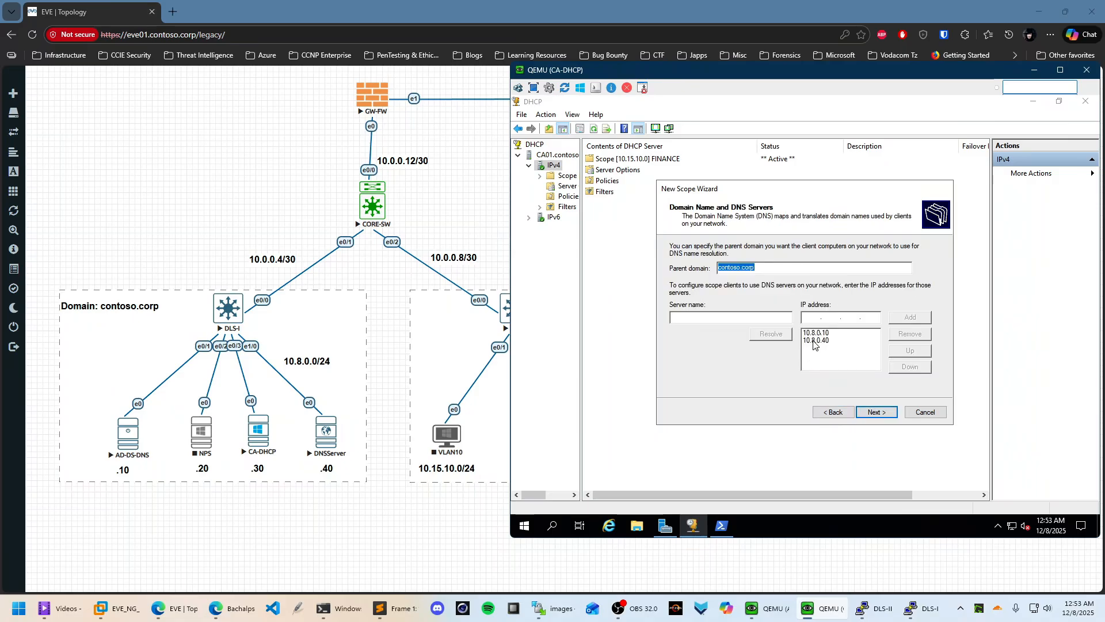
Review and keep DNS servers 10.8.0.10 and 10.8.0.40 for the scope
{"action": "left_click", "coordinate": [813, 318]}
{"action": "left_click", "coordinate": [828, 347]}
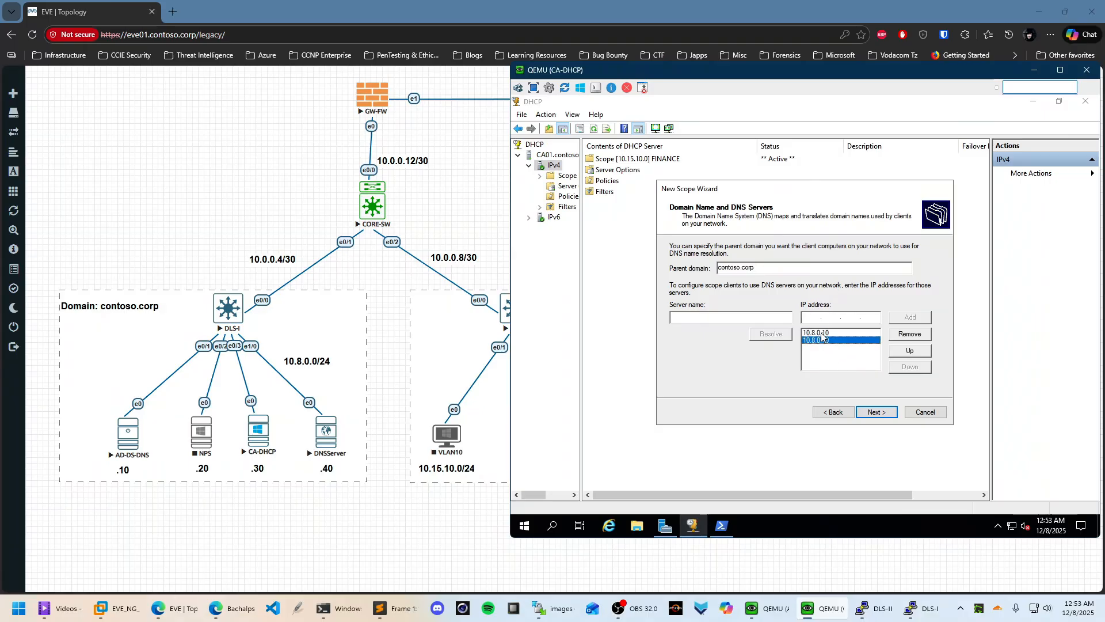
{"action": "left_click", "coordinate": [824, 341]}
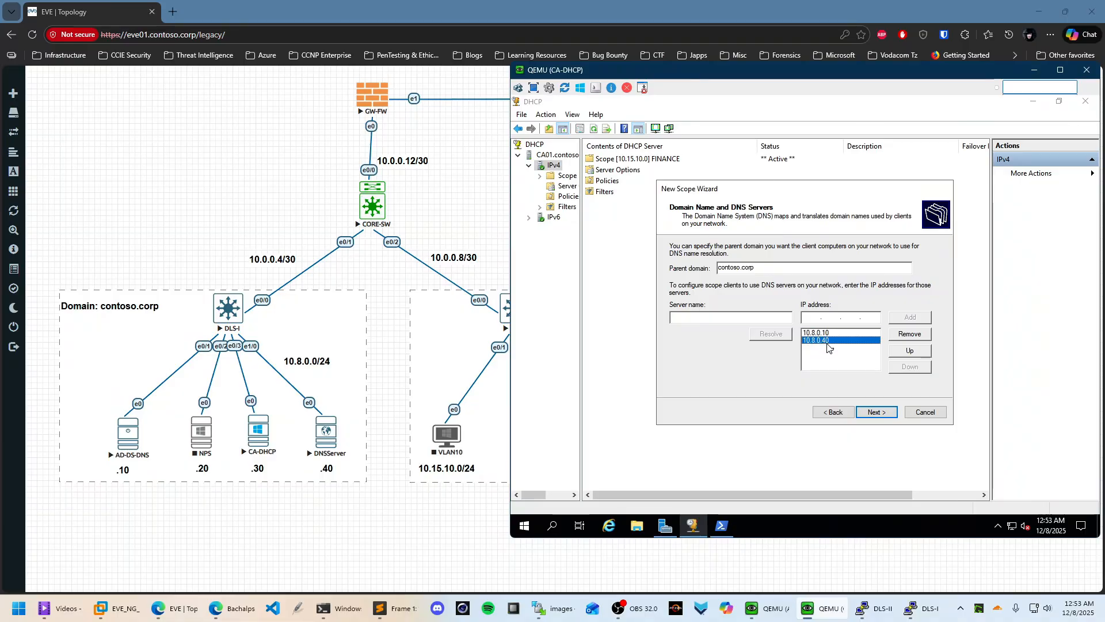
{"action": "left_click", "coordinate": [823, 333]}
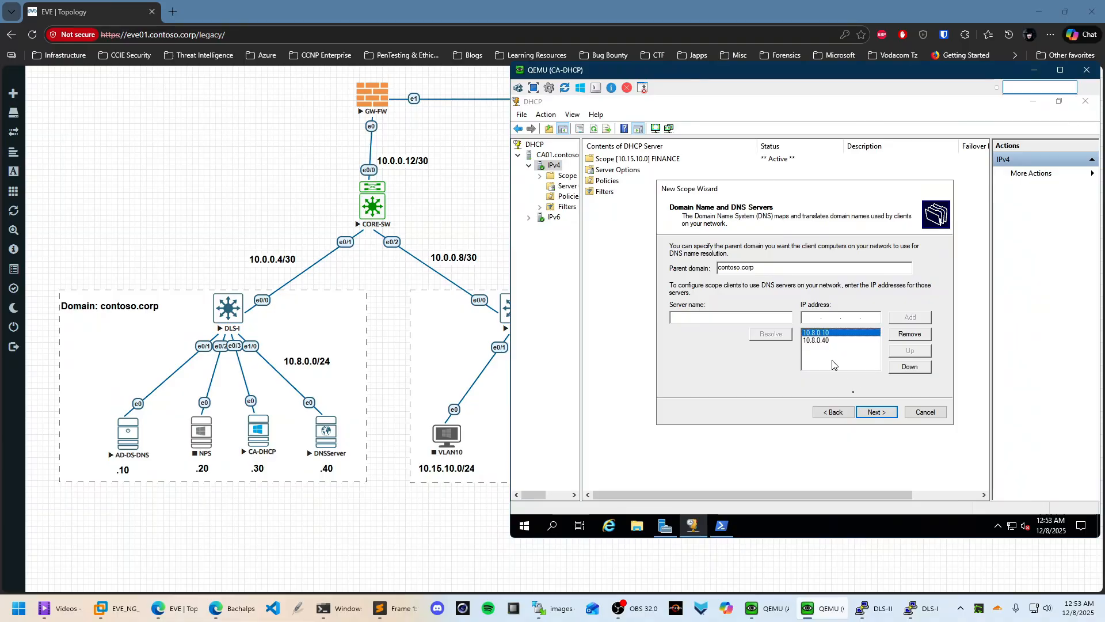
{"action": "left_click", "coordinate": [876, 412]}
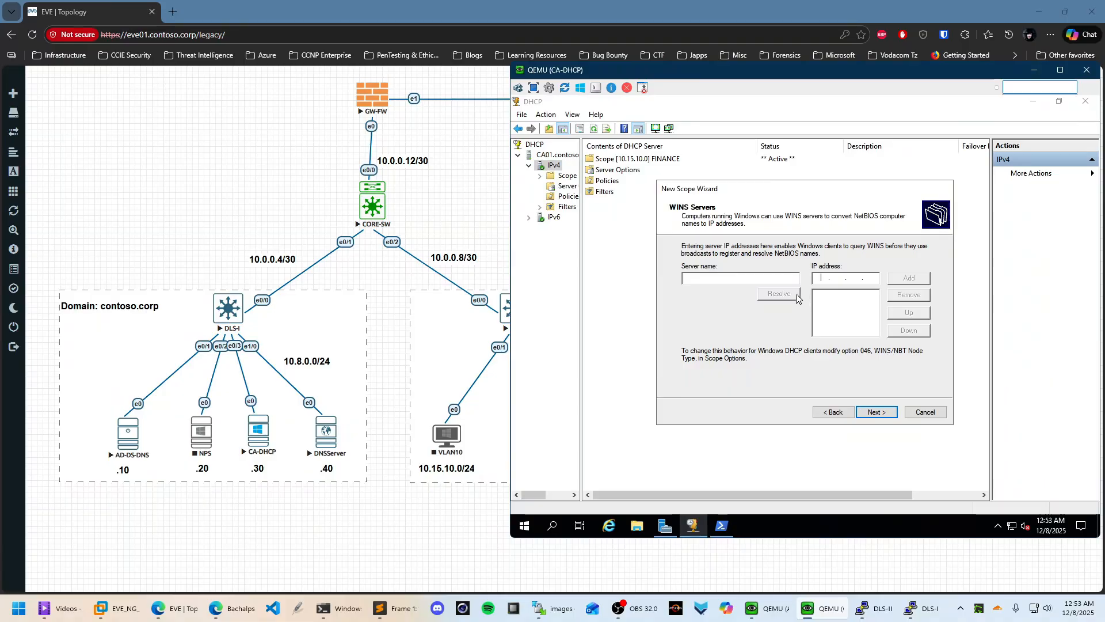
{"action": "left_click", "coordinate": [839, 415]}
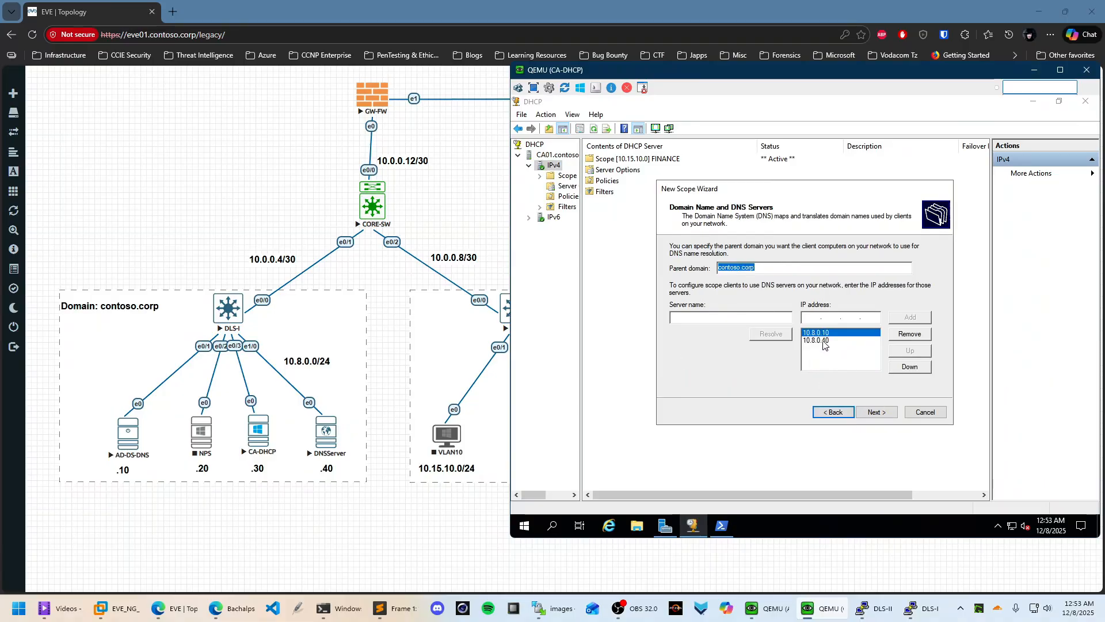
{"action": "left_click", "coordinate": [876, 412]}
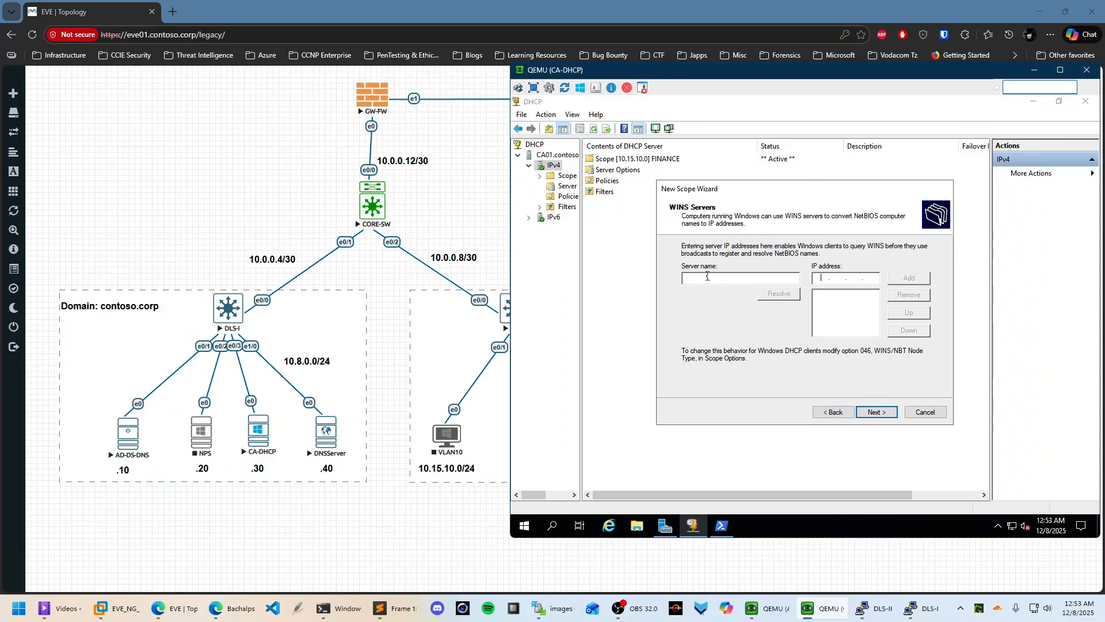
Add WINS server 10.8.0.10, activate the scope now, and finish the wizard
{"action": "left_click", "coordinate": [707, 276]}
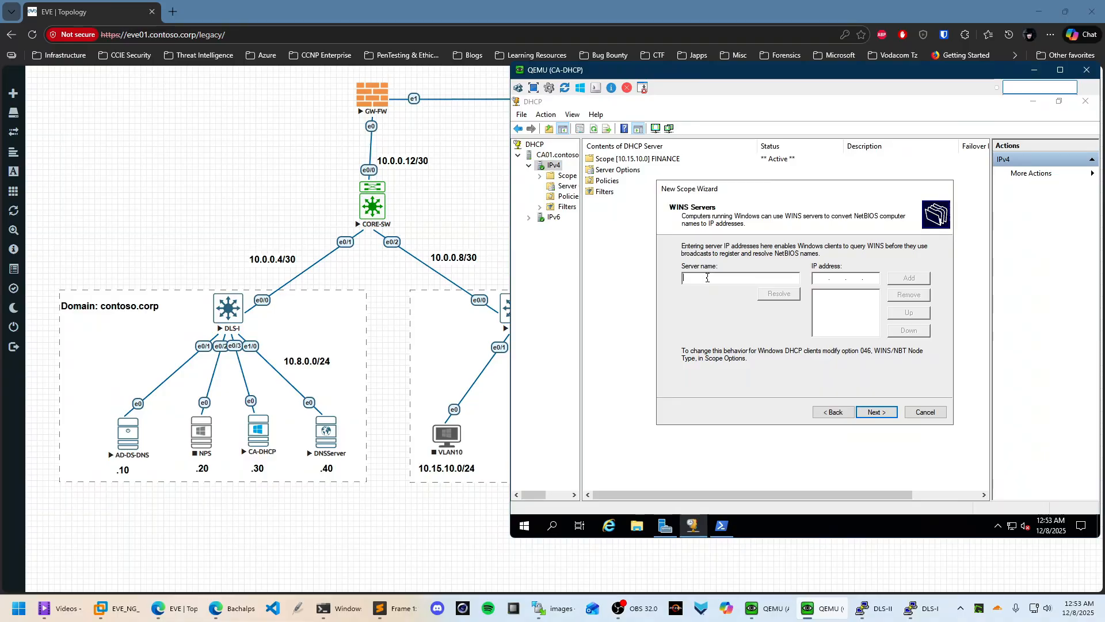
{"action": "type", "text": "gdc01.centoso.corp"}
{"action": "left_click", "coordinate": [779, 294]}
{"action": "left_click", "coordinate": [908, 277]}
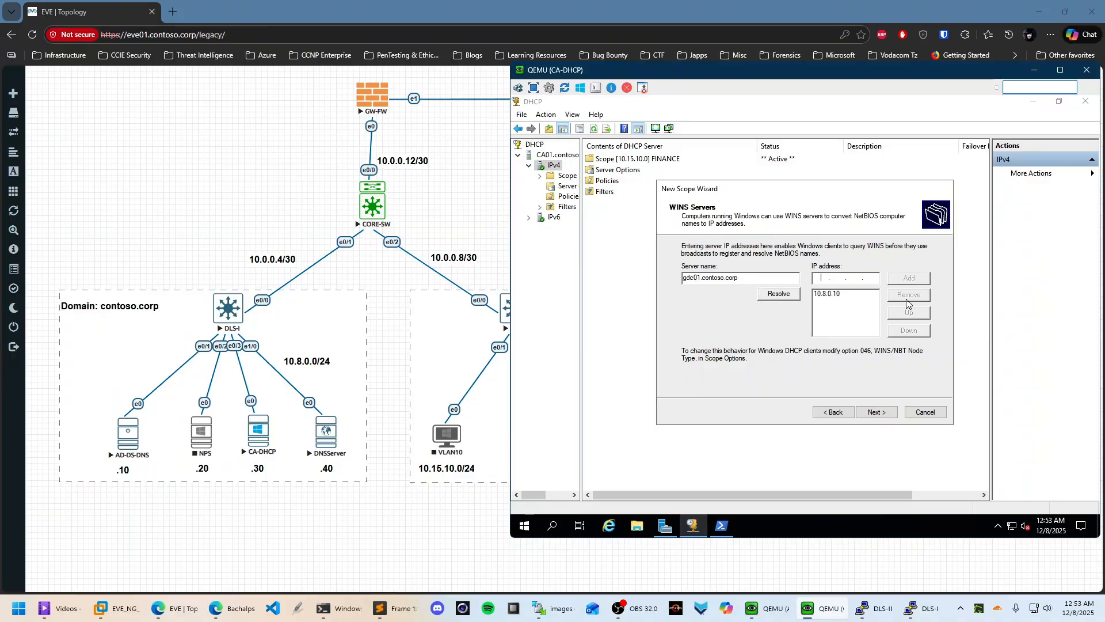
{"action": "left_click", "coordinate": [887, 416]}
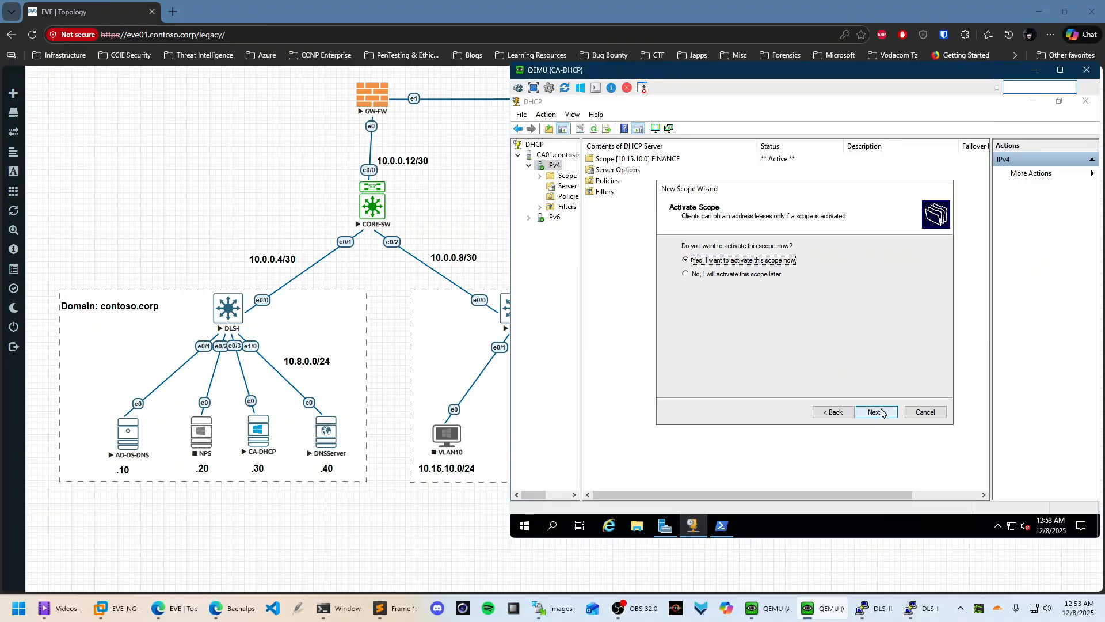
{"action": "left_click", "coordinate": [887, 416]}
{"action": "left_click", "coordinate": [886, 416]}
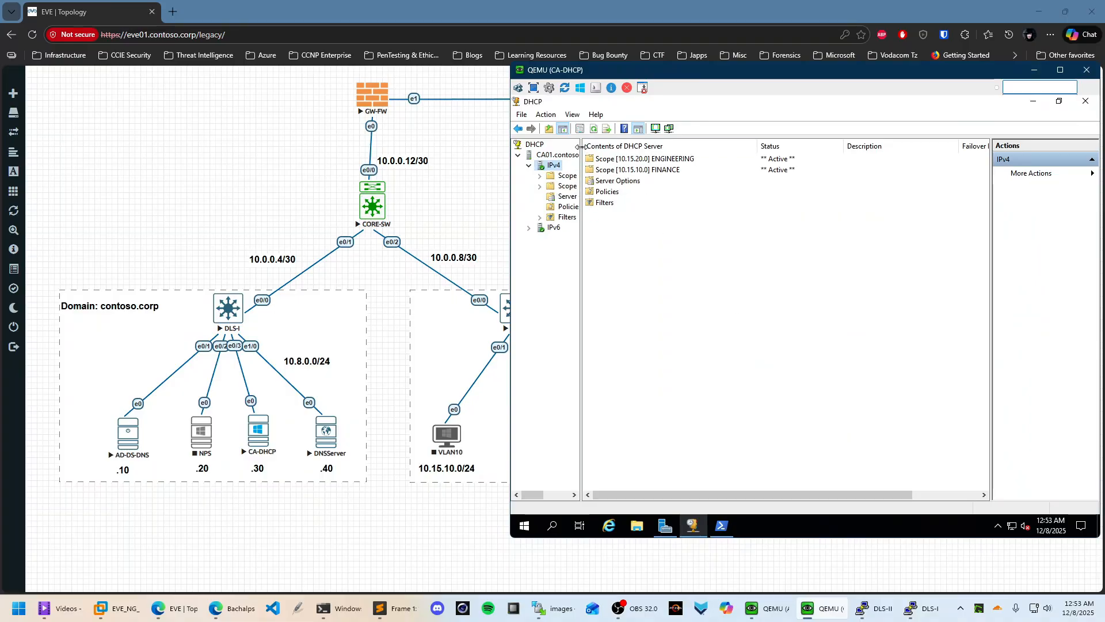
Confirm the FINANCE and ENGINEERING Address Leases are empty, then minimize the DHCP console
{"action": "mouse_move", "coordinate": [585, 149]}
{"action": "left_mouse_down"}
{"action": "mouse_move", "coordinate": [677, 150]}
{"action": "mouse_move", "coordinate": [590, 158]}
{"action": "left_mouse_up"}
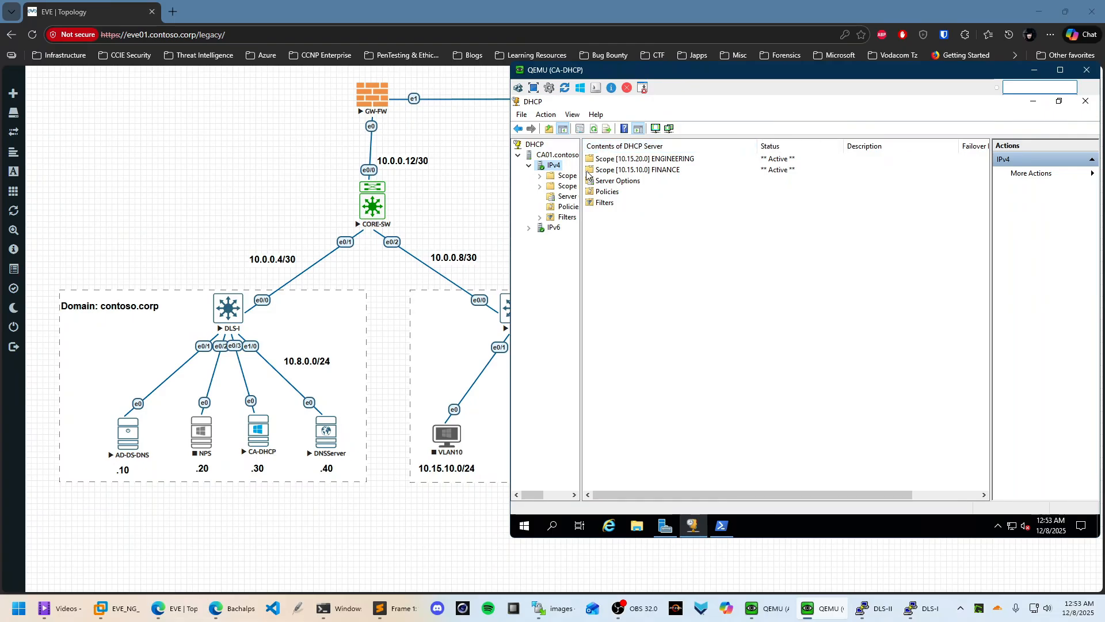
{"action": "left_click_drag", "start_coordinate": [601, 169], "coordinate": [722, 171]}
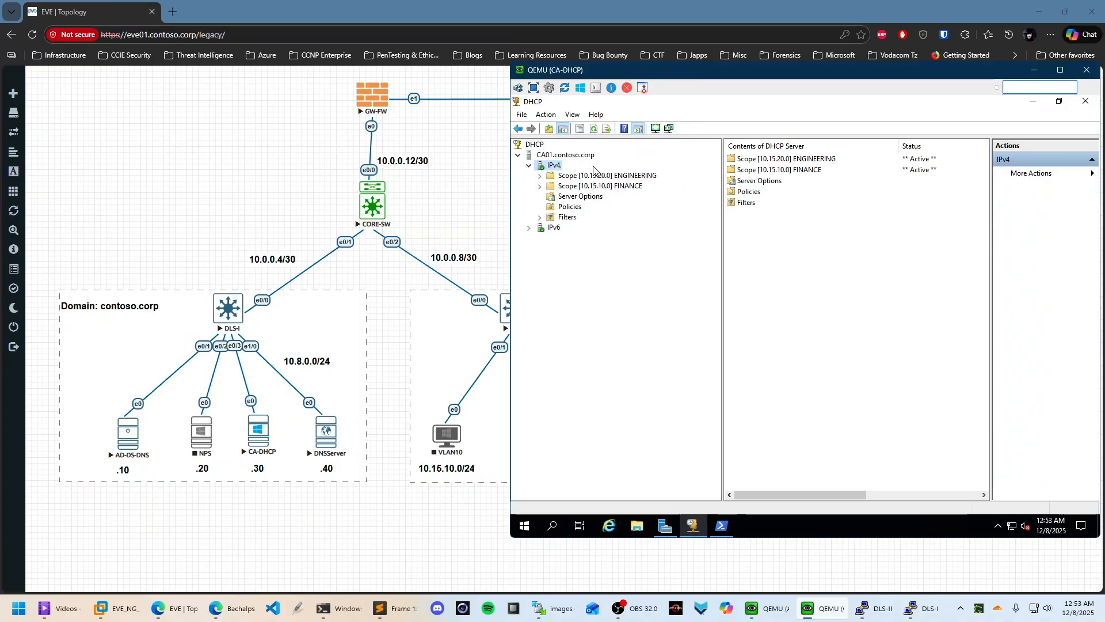
{"action": "left_click", "coordinate": [639, 175]}
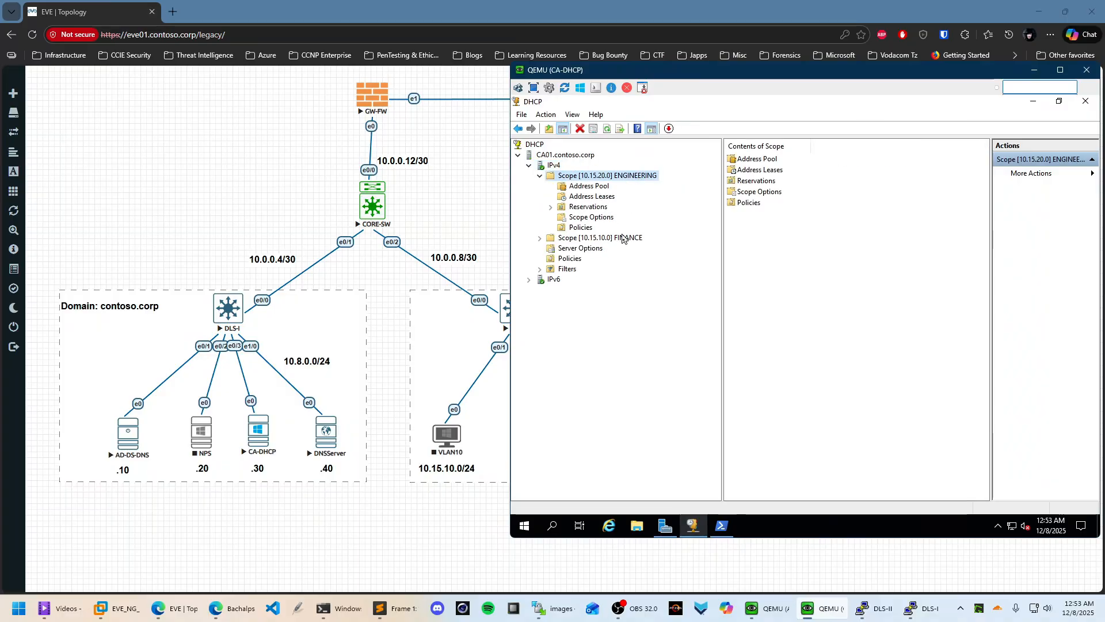
{"action": "double_click", "coordinate": [625, 238]}
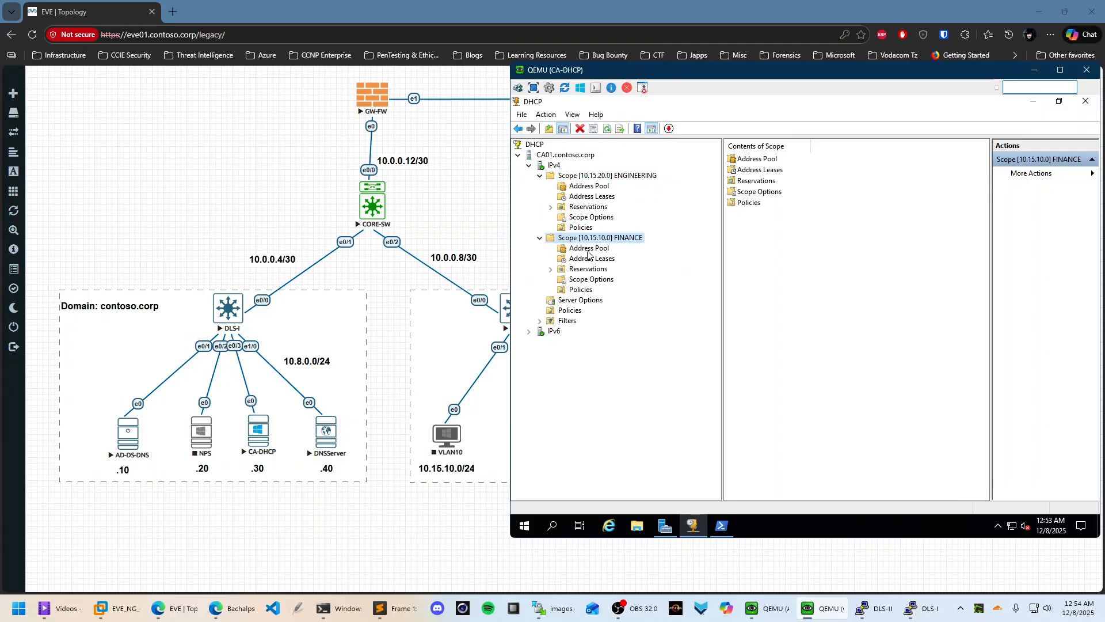
{"action": "double_click", "coordinate": [759, 169]}
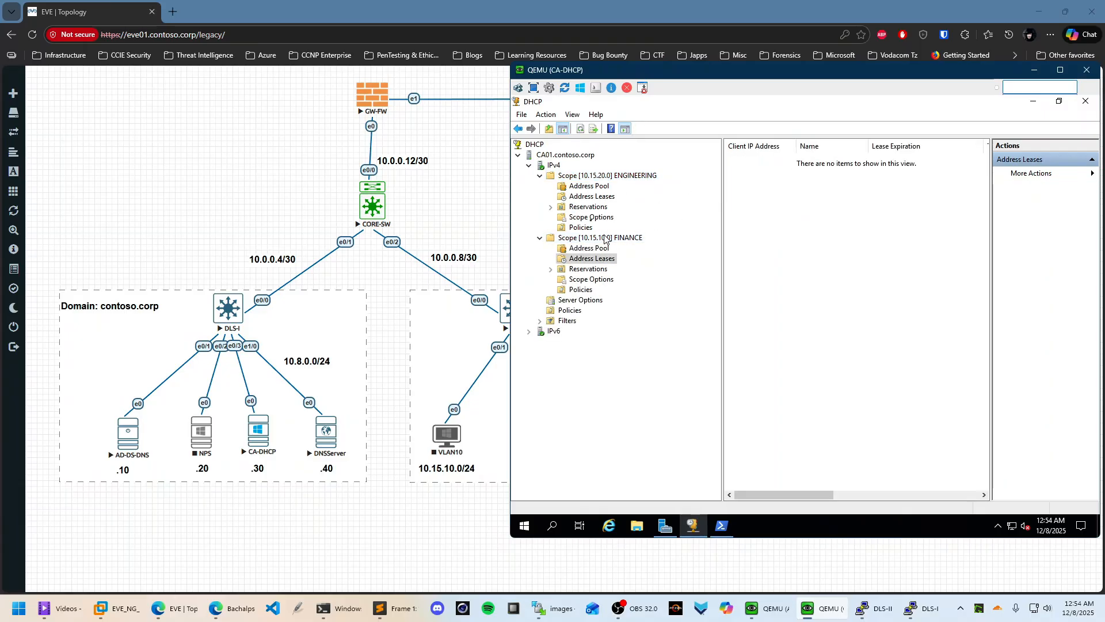
{"action": "left_click", "coordinate": [596, 196]}
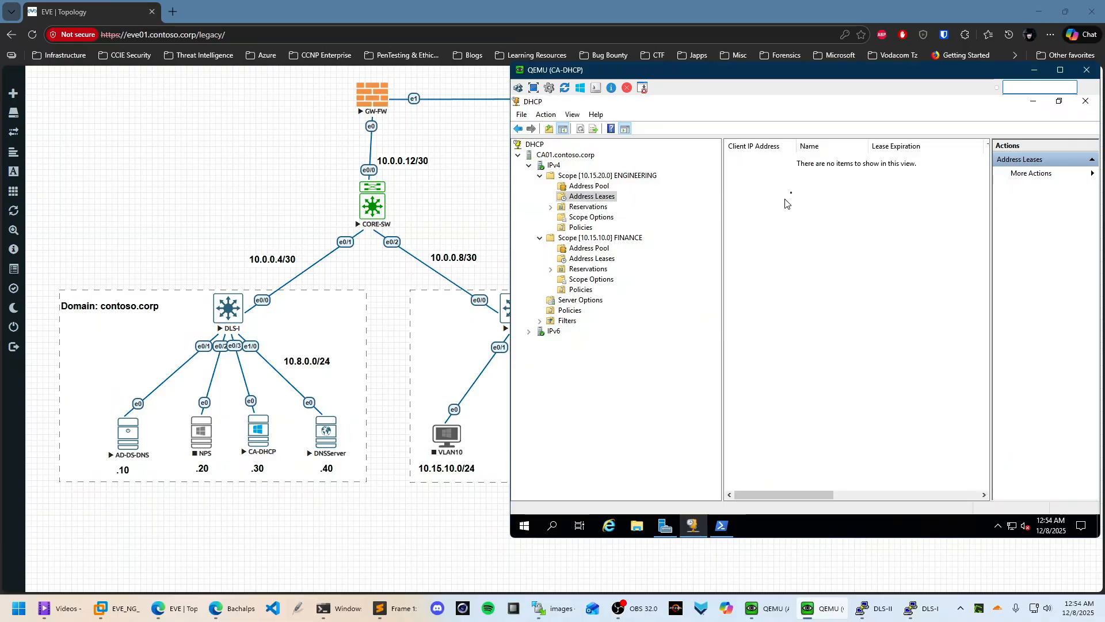
{"action": "left_click", "coordinate": [1033, 101]}
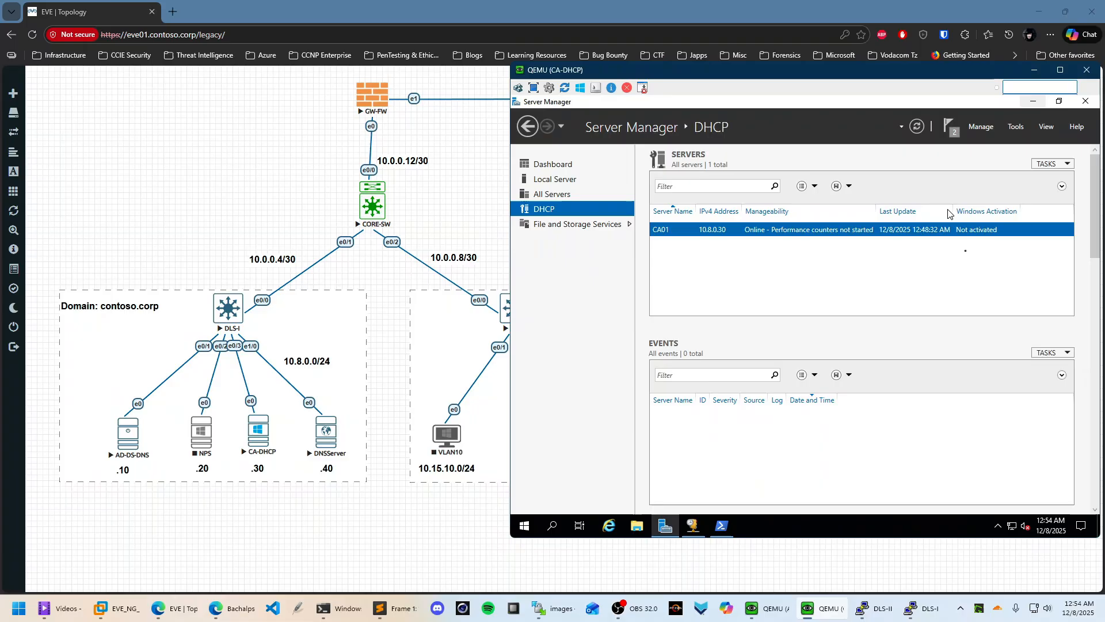
Bring the DHCP console to the front and close it
{"action": "left_click", "coordinate": [1033, 101]}
{"action": "left_click", "coordinate": [692, 525]}
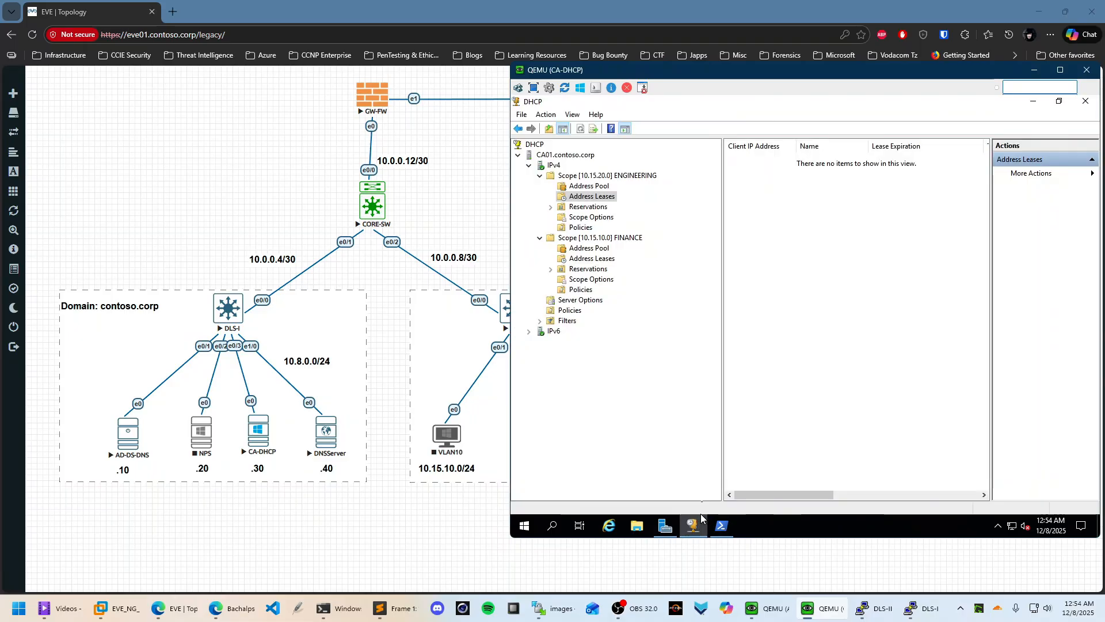
{"action": "left_click", "coordinate": [1031, 102]}
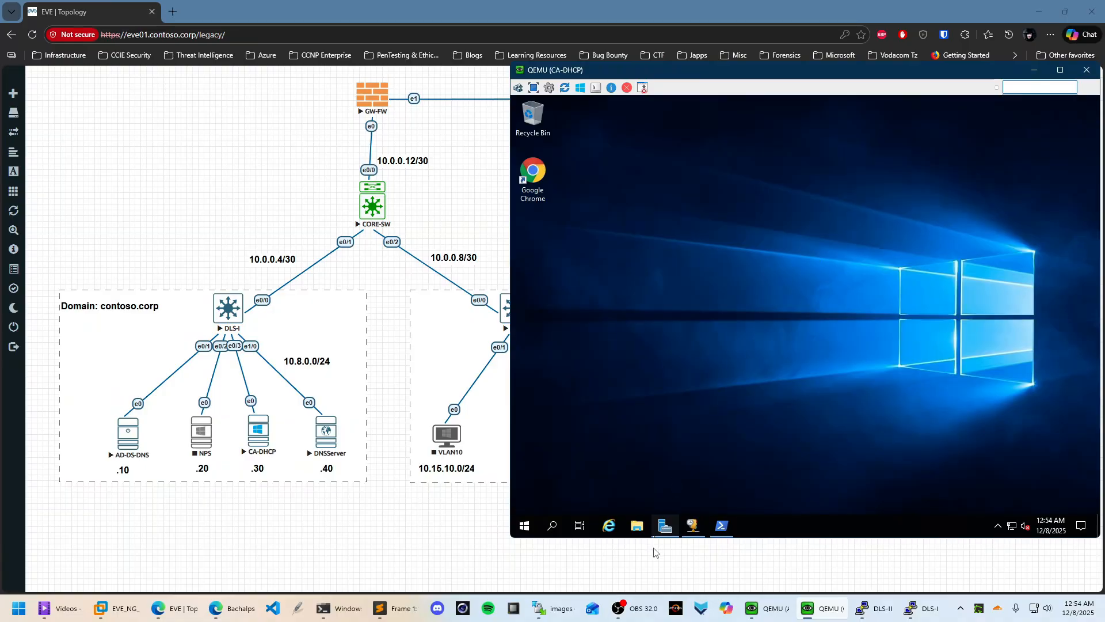
{"action": "left_click", "coordinate": [665, 525]}
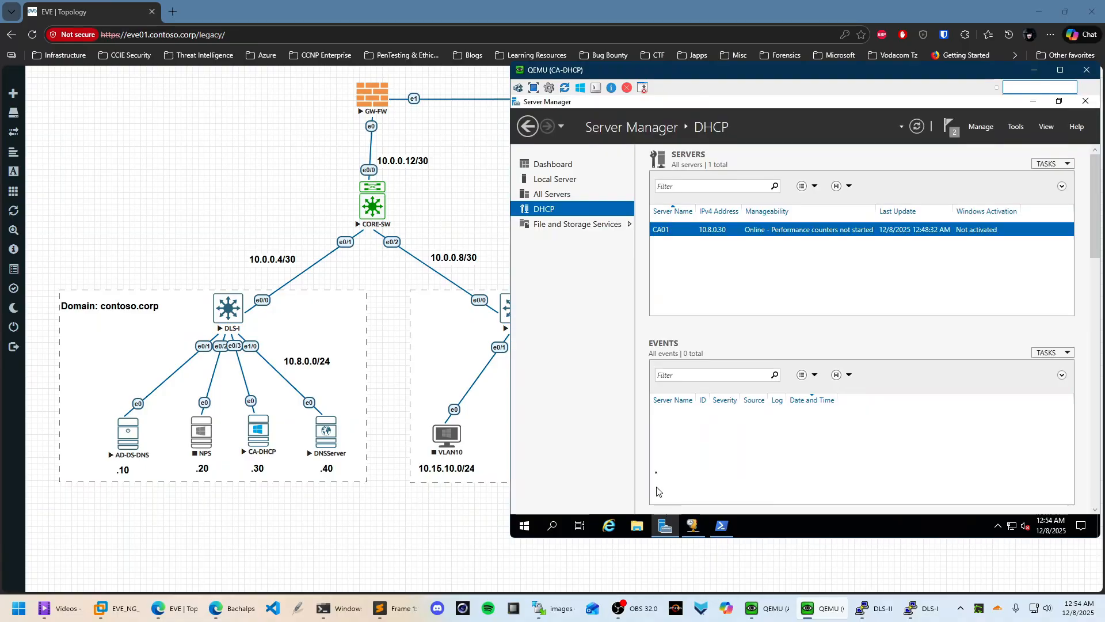
{"action": "left_click", "coordinate": [692, 525]}
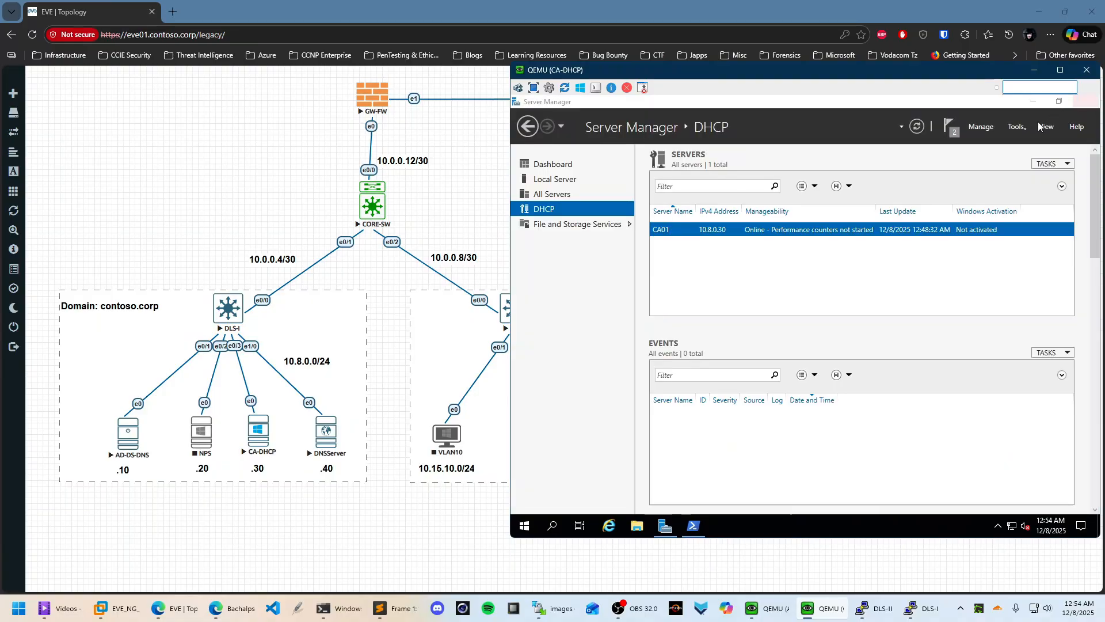
{"action": "left_click", "coordinate": [1086, 100]}
Review the DHCP installation results from the notifications flag and close them
{"action": "left_click", "coordinate": [951, 126]}
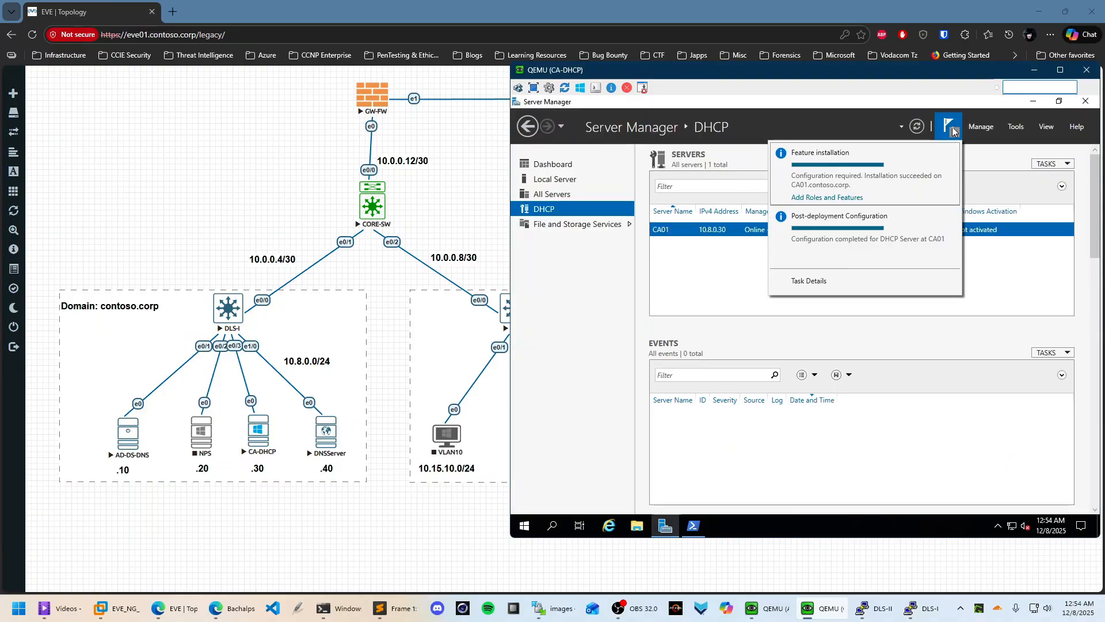
{"action": "left_click", "coordinate": [827, 197]}
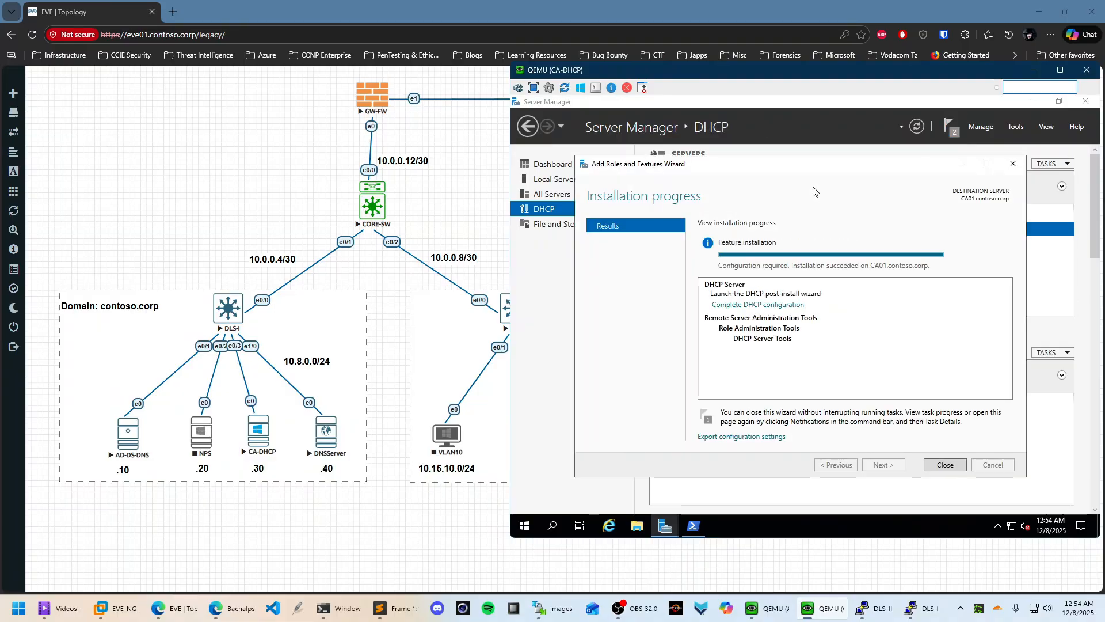
{"action": "left_click", "coordinate": [958, 466]}
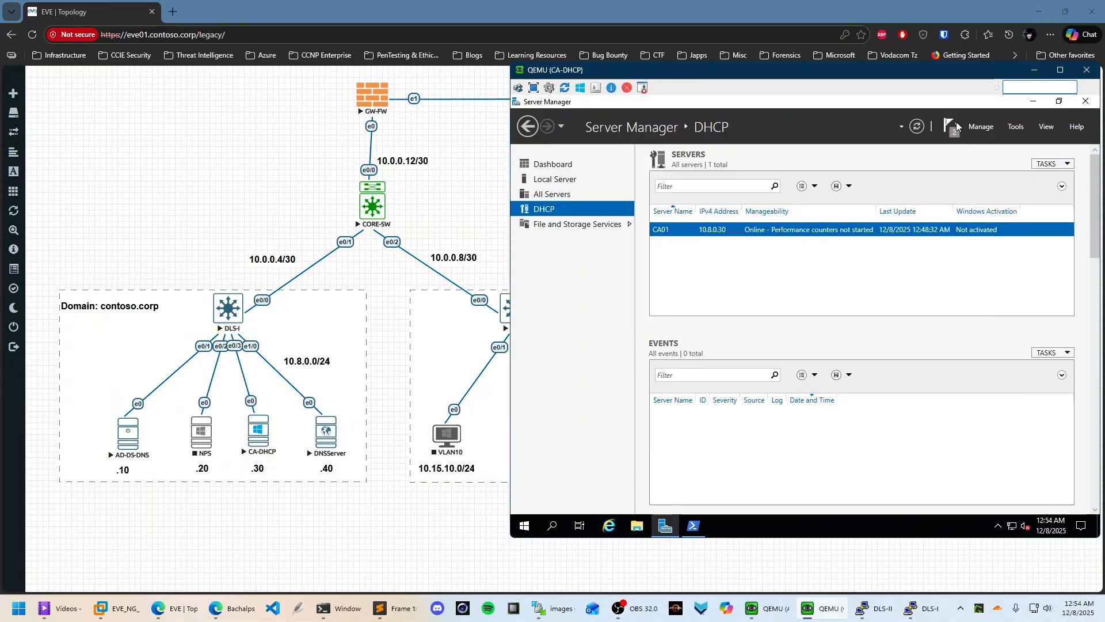
{"action": "left_click", "coordinate": [982, 127]}
Start a role-based install on CA01, adding Active Directory Certificate Services with its required features
{"action": "left_click", "coordinate": [1015, 143]}
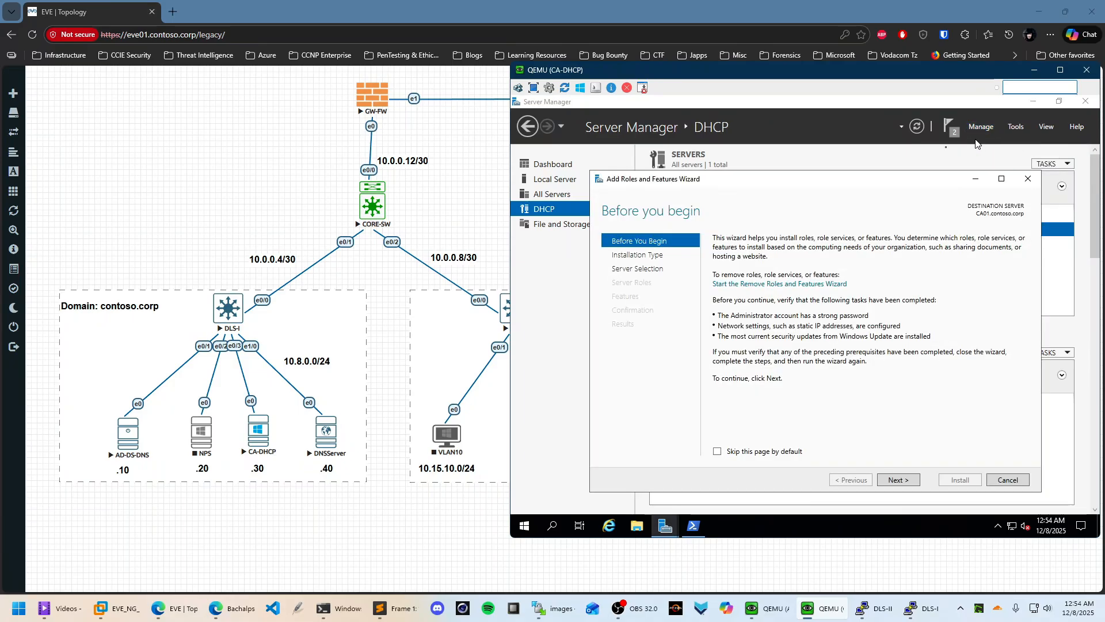
{"action": "left_click", "coordinate": [898, 480]}
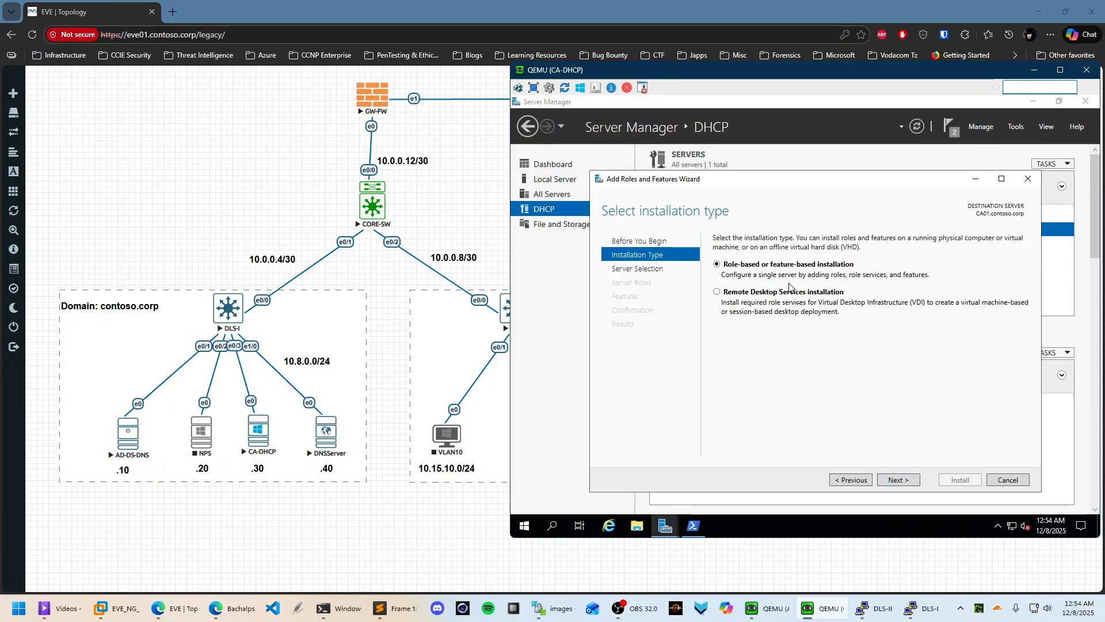
{"action": "left_click", "coordinate": [907, 480]}
{"action": "left_click", "coordinate": [899, 479]}
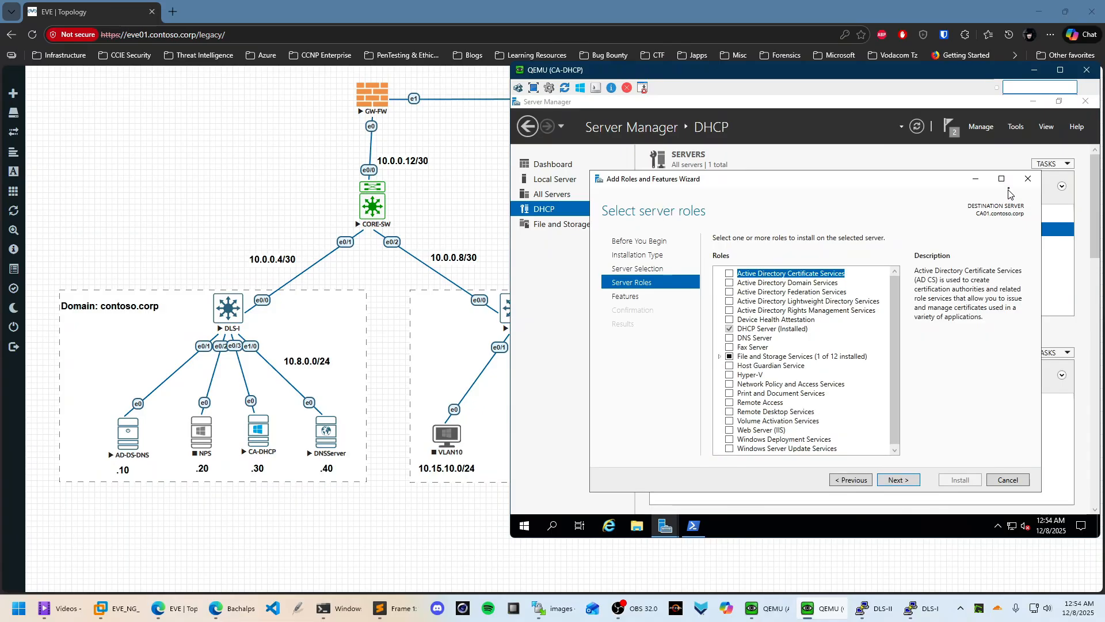
{"action": "left_click", "coordinate": [1002, 179]}
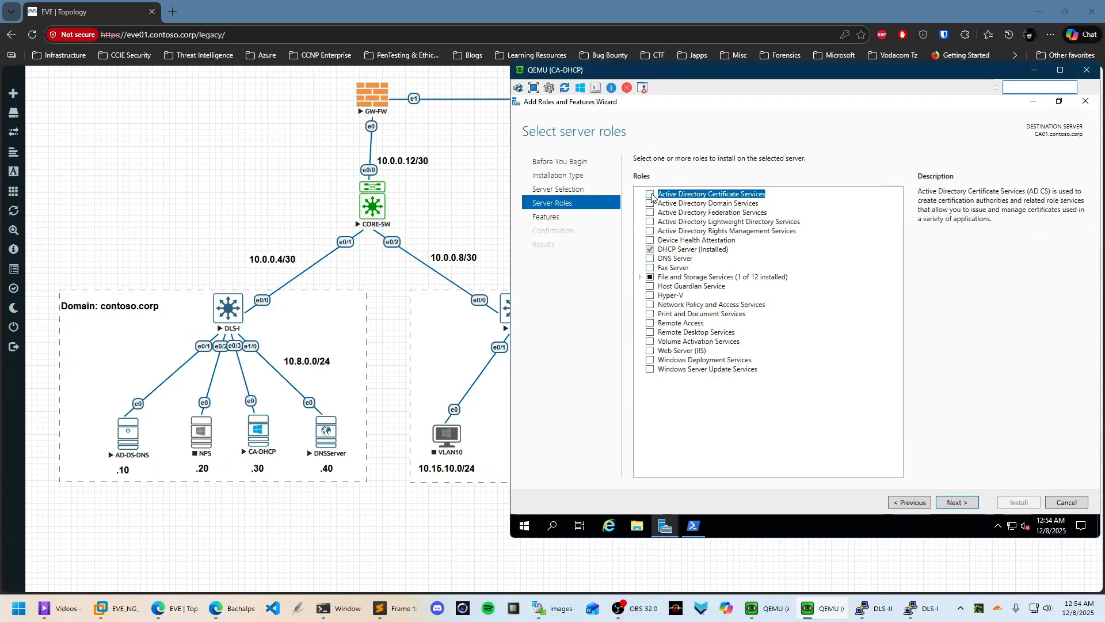
{"action": "left_click", "coordinate": [651, 195]}
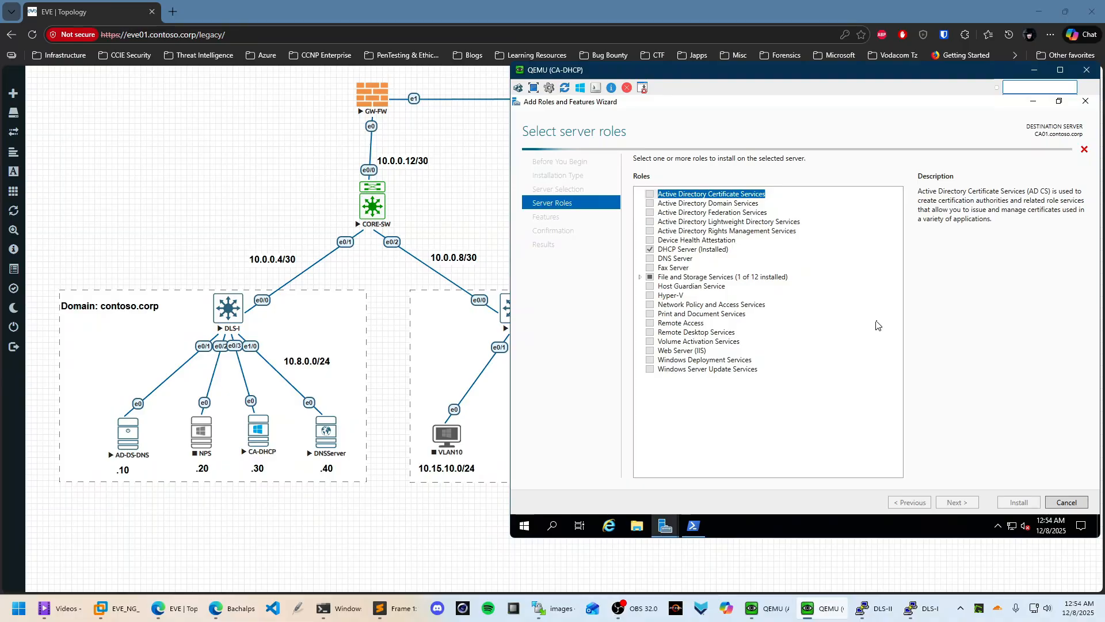
{"action": "left_click", "coordinate": [841, 405]}
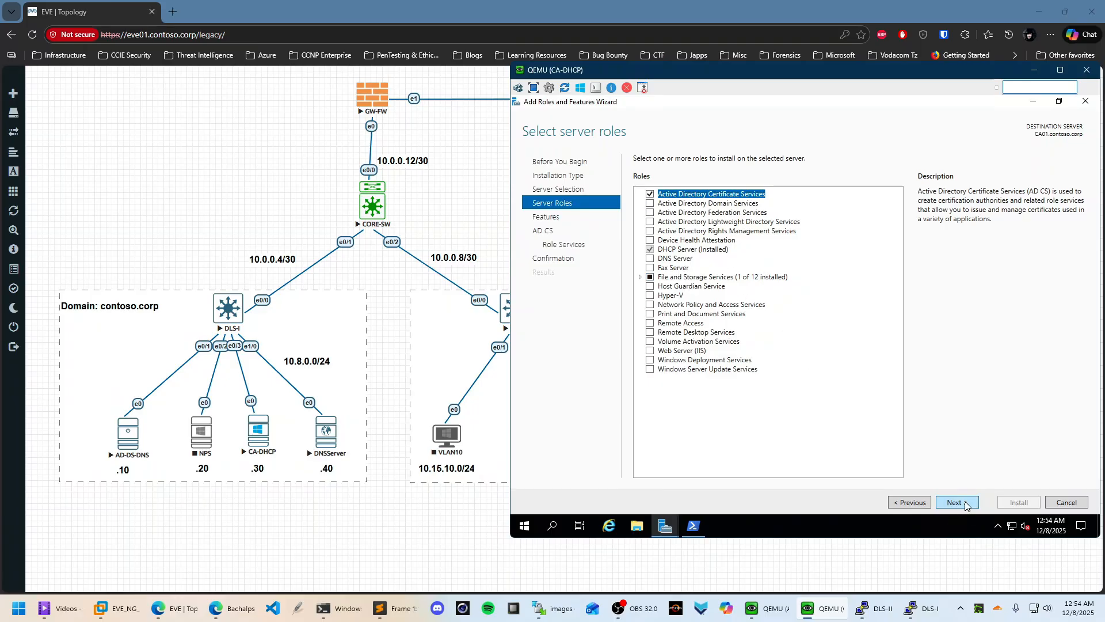
{"action": "left_click", "coordinate": [960, 504]}
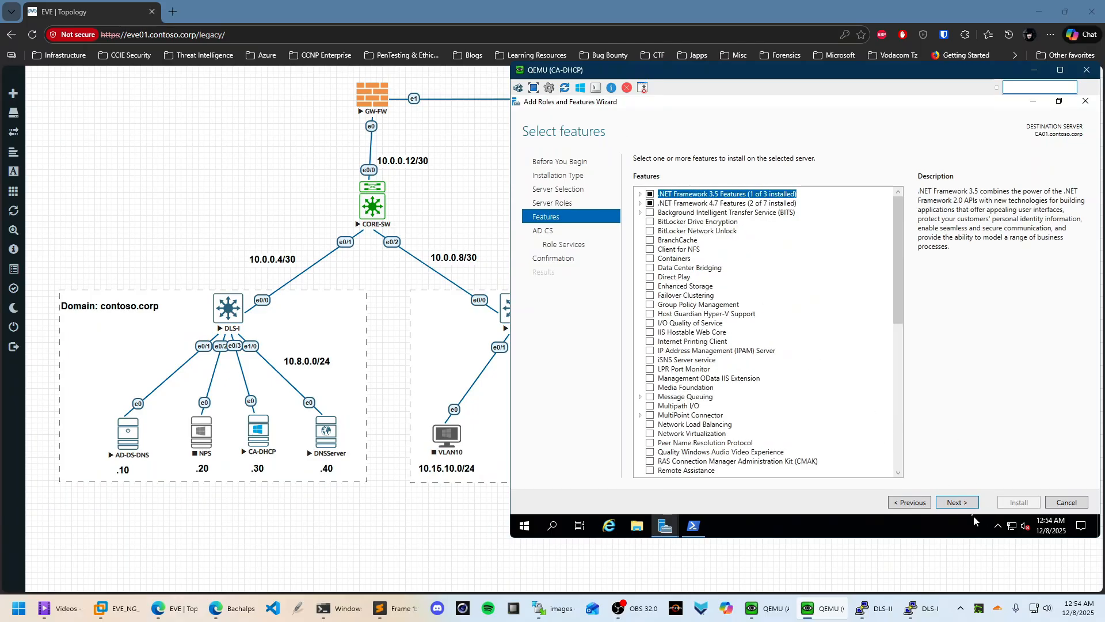
Select the CEP, CES, CA Web Enrollment and NDES role services for AD CS, accepting required features
{"action": "left_click", "coordinate": [960, 502]}
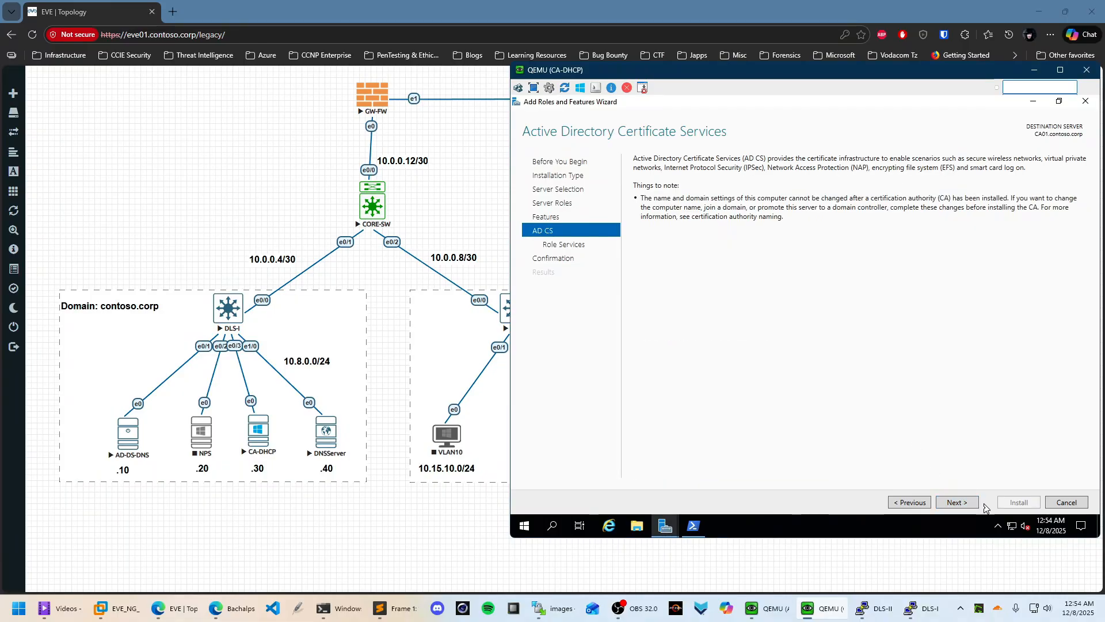
{"action": "left_click", "coordinate": [971, 505]}
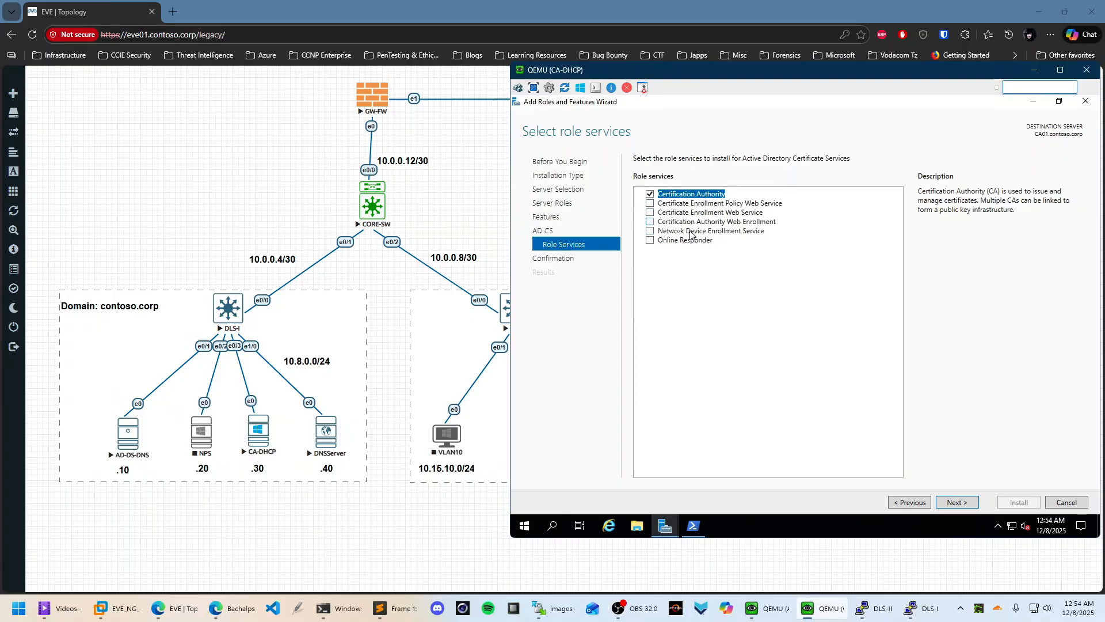
{"action": "left_click", "coordinate": [648, 205]}
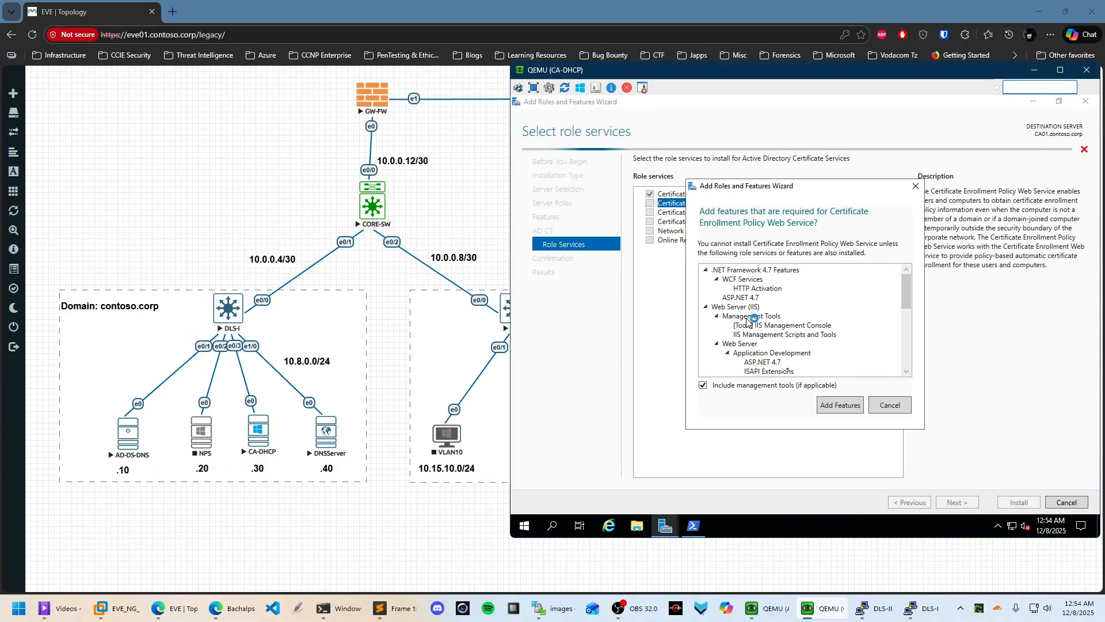
{"action": "left_click", "coordinate": [842, 404]}
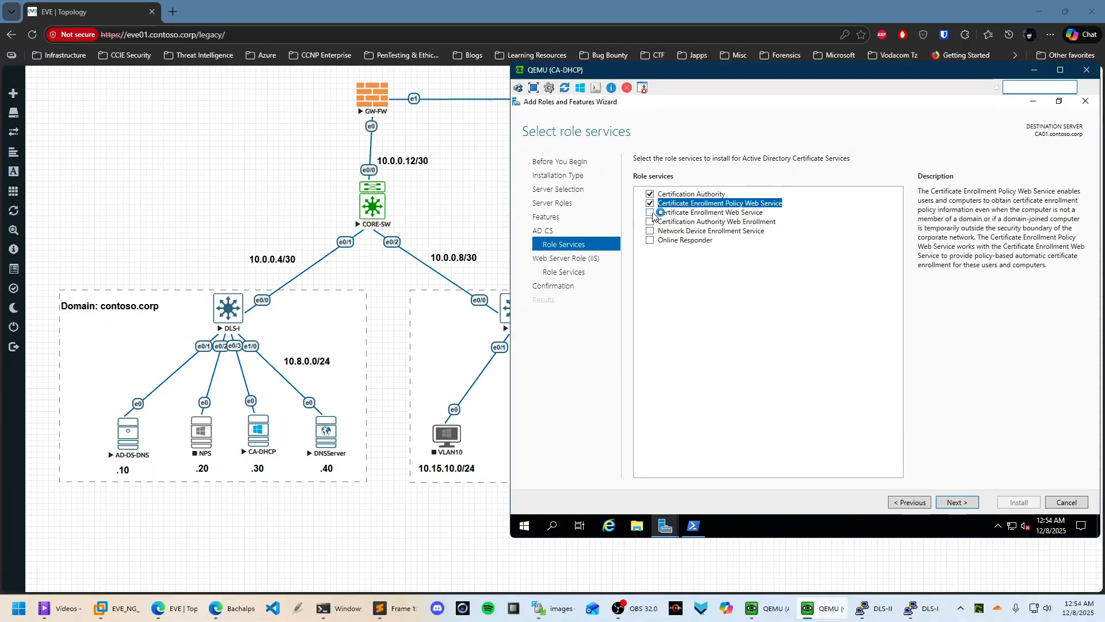
{"action": "left_click", "coordinate": [652, 214]}
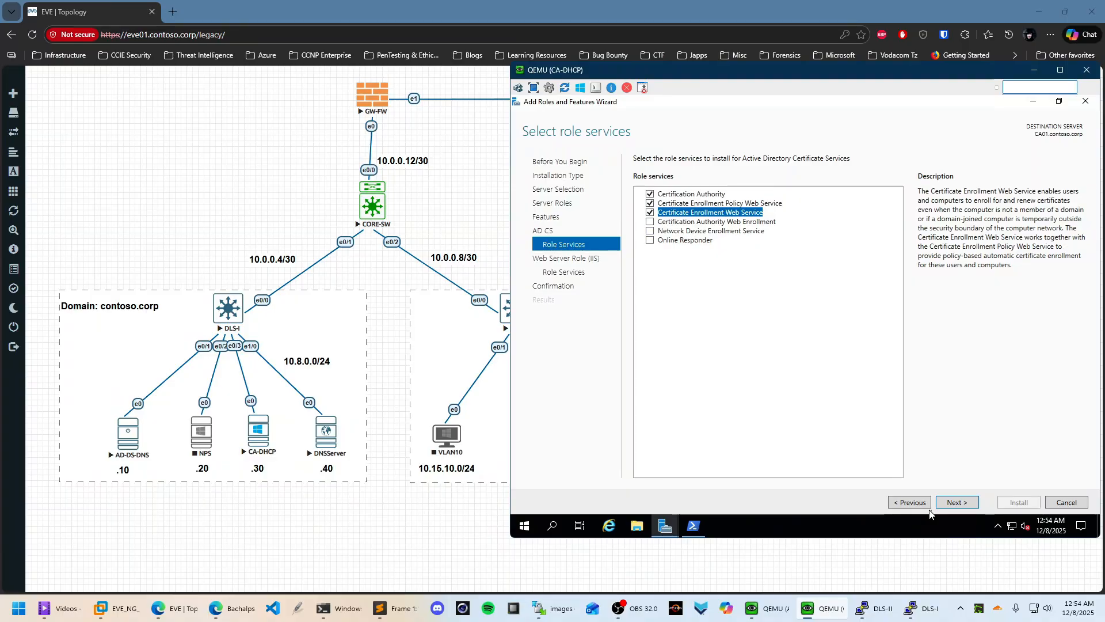
{"action": "left_click", "coordinate": [651, 223]}
{"action": "left_click", "coordinate": [841, 406]}
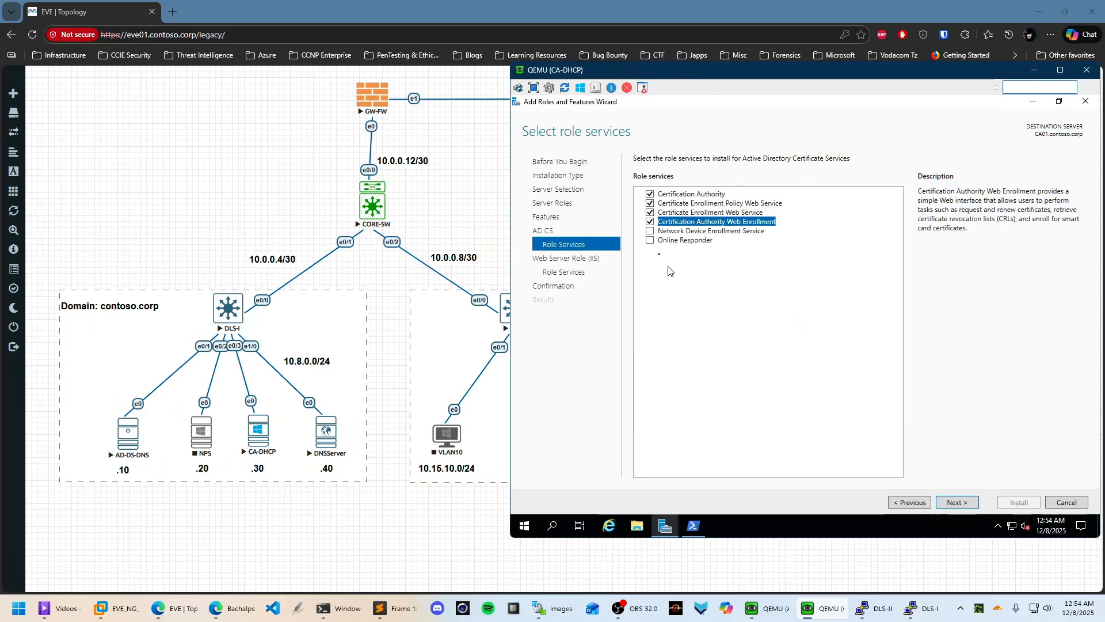
{"action": "left_click", "coordinate": [651, 230]}
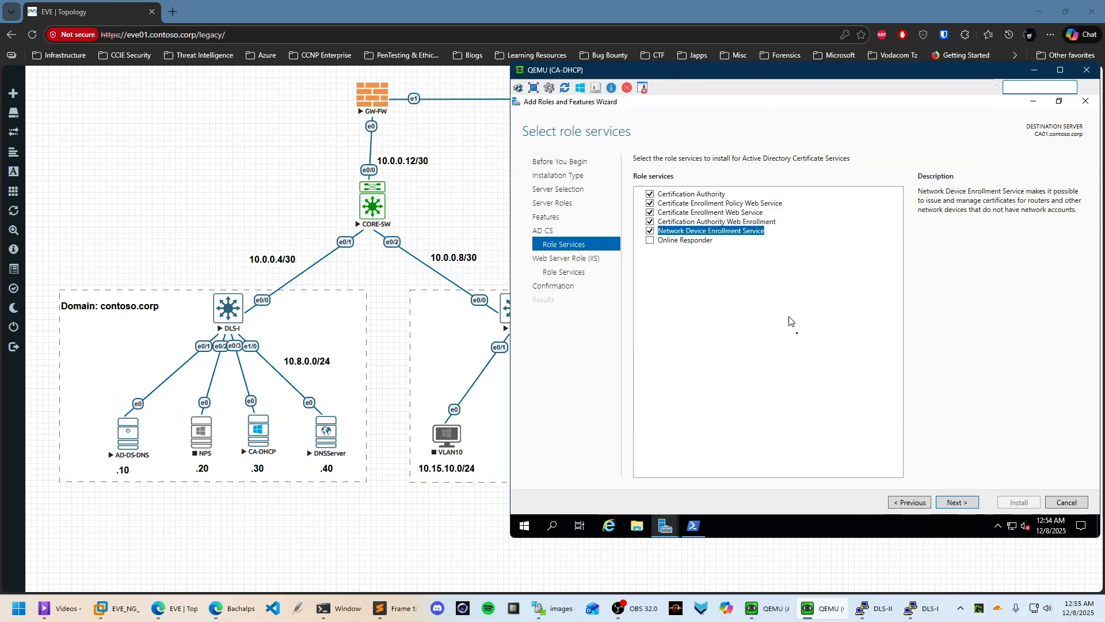
Keep the default IIS role services and start installing AD CS with IIS
{"action": "left_click", "coordinate": [955, 503]}
{"action": "left_click", "coordinate": [960, 503]}
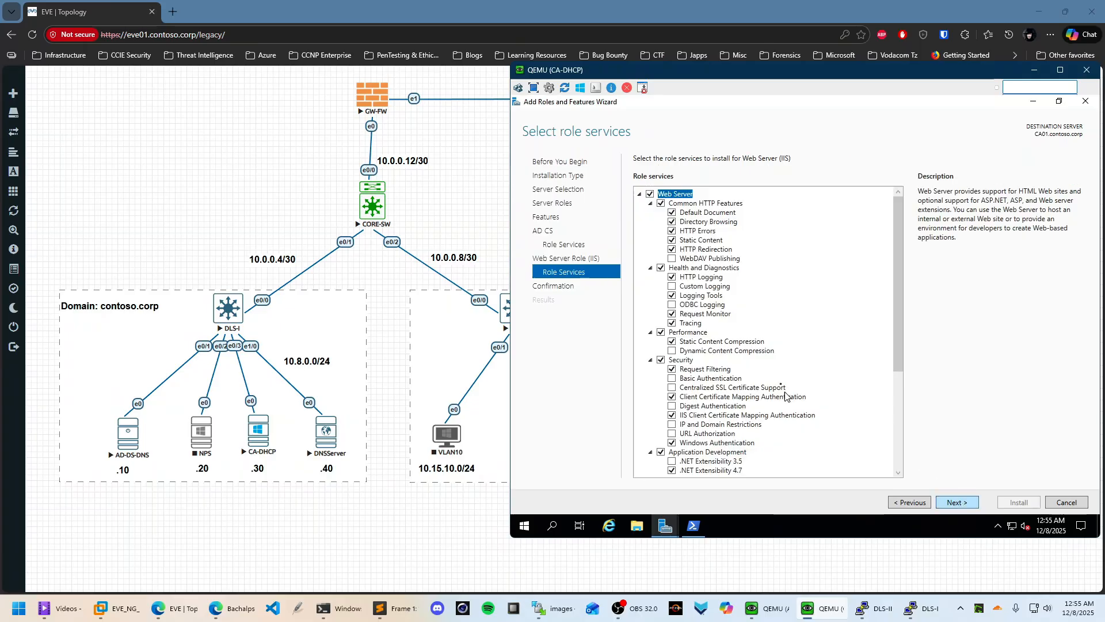
{"action": "left_click", "coordinate": [969, 502]}
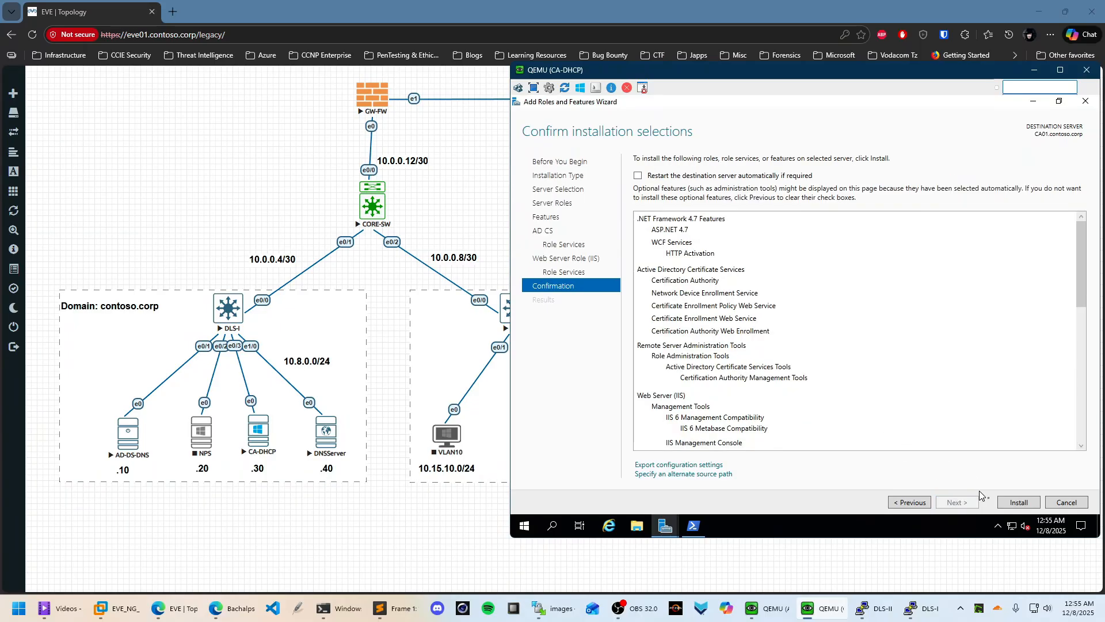
{"action": "left_click", "coordinate": [1017, 502]}
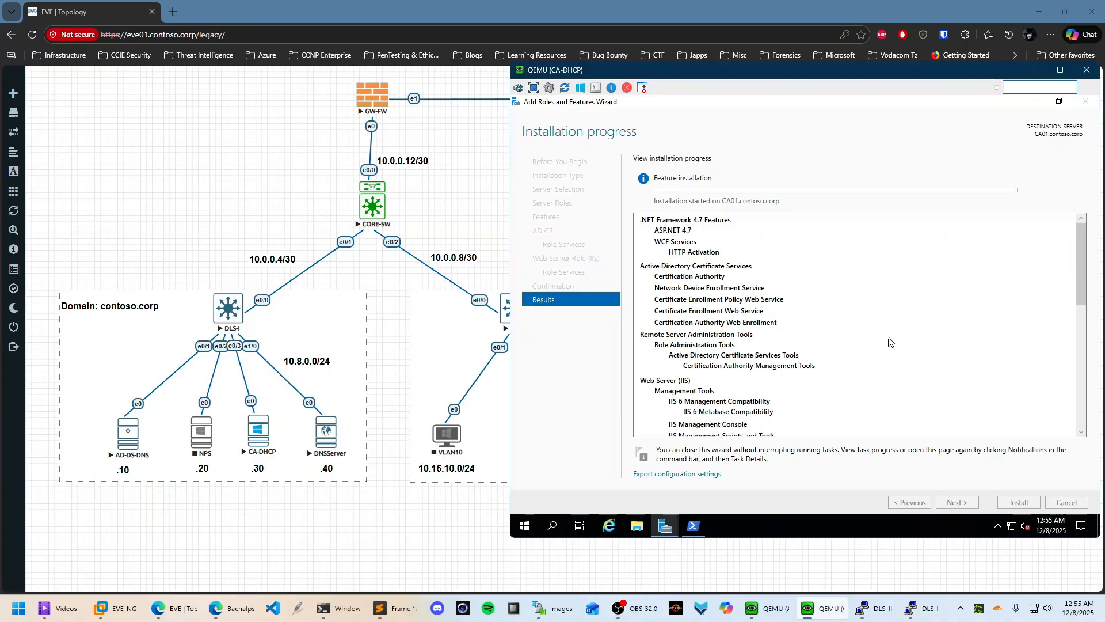
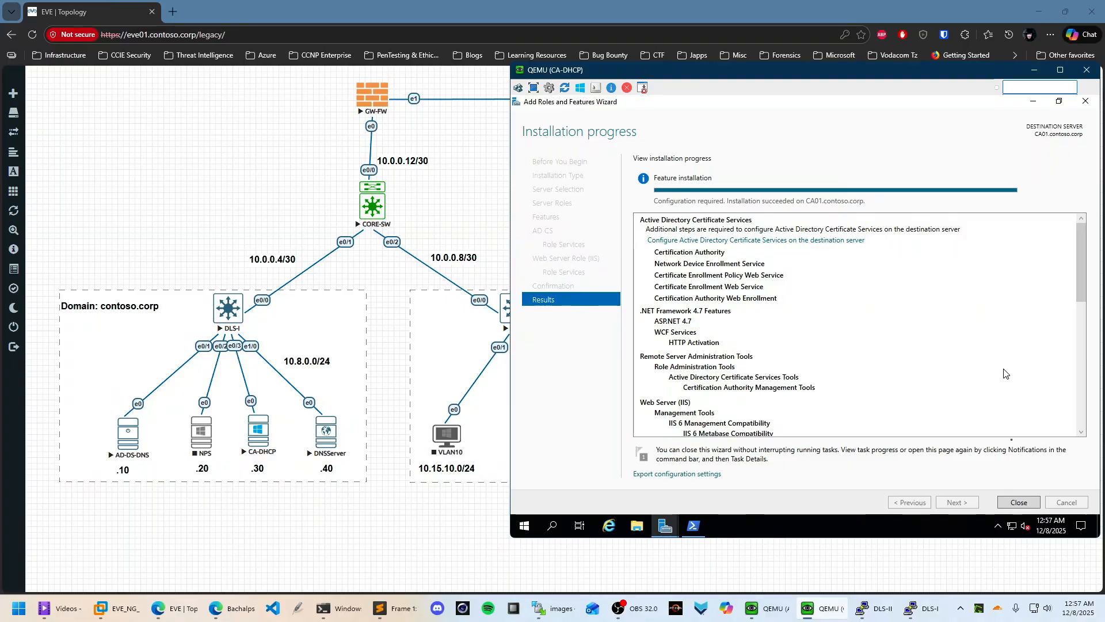
Close the finished AD CS install and launch its post-deployment configuration from the notifications flag
{"action": "left_click", "coordinate": [1017, 502]}
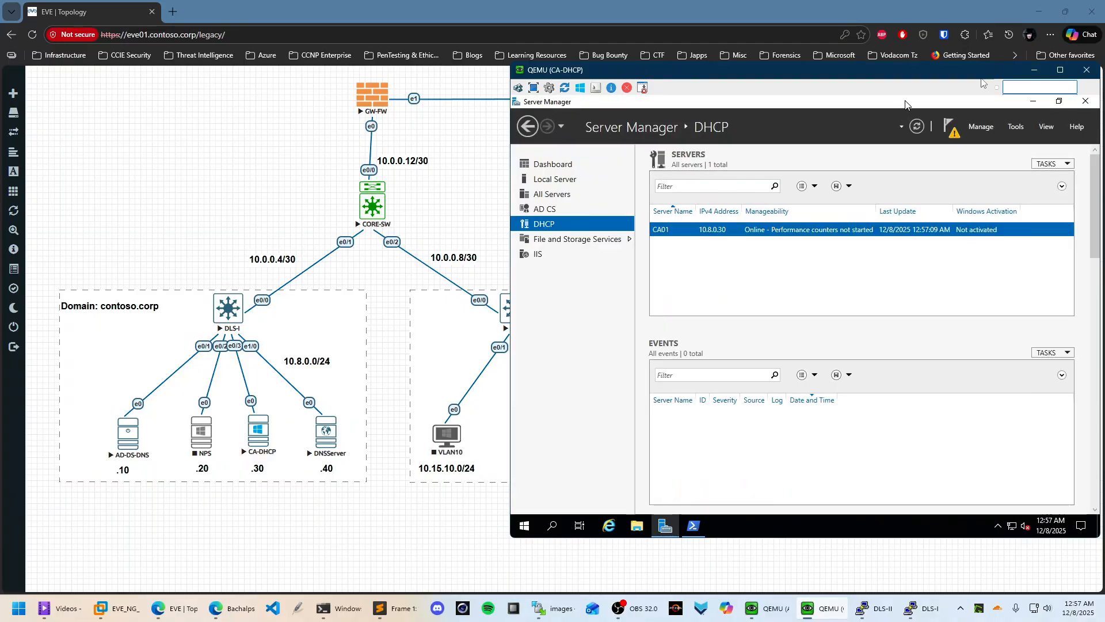
{"action": "left_click", "coordinate": [946, 131]}
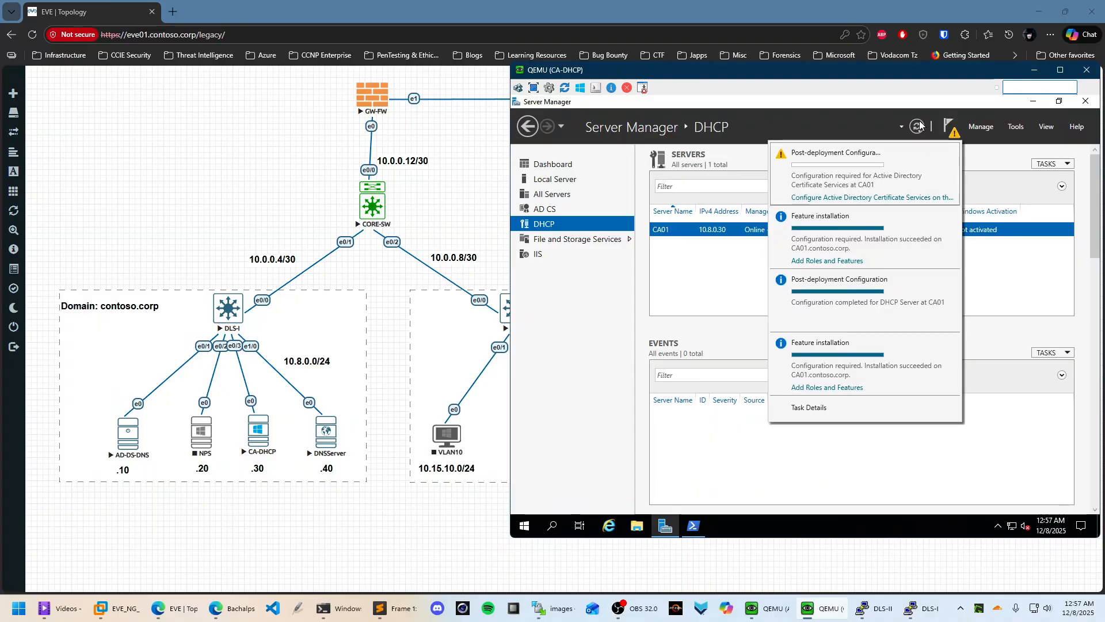
{"action": "left_click", "coordinate": [851, 203]}
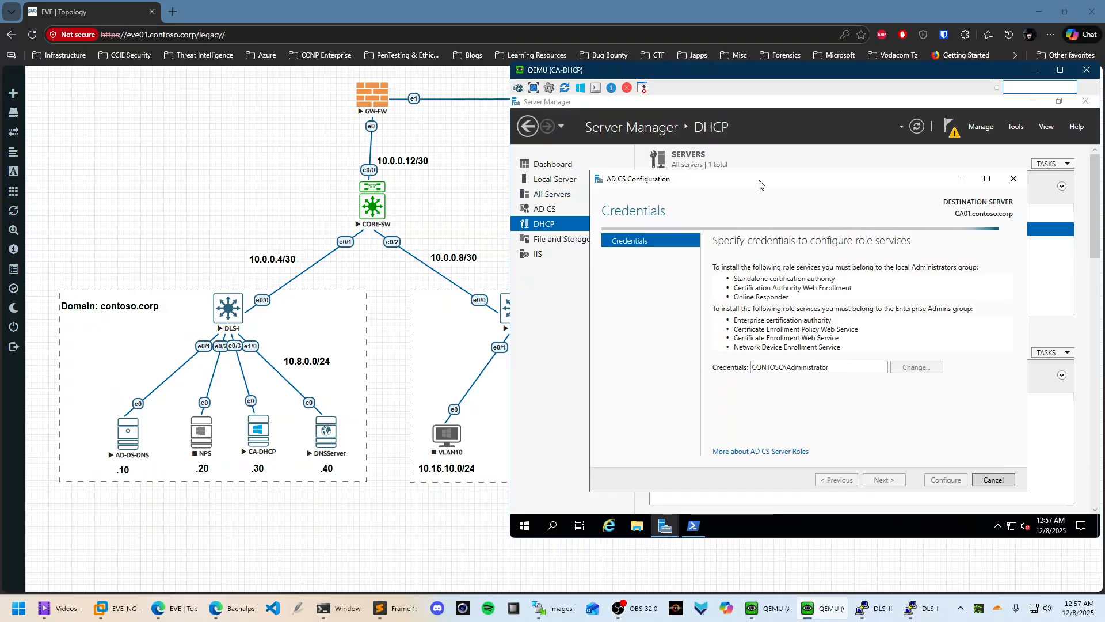
Maximize the AD CS Configuration wizard and accept the default credentials
{"action": "left_click_drag", "start_coordinate": [754, 180], "coordinate": [728, 178]}
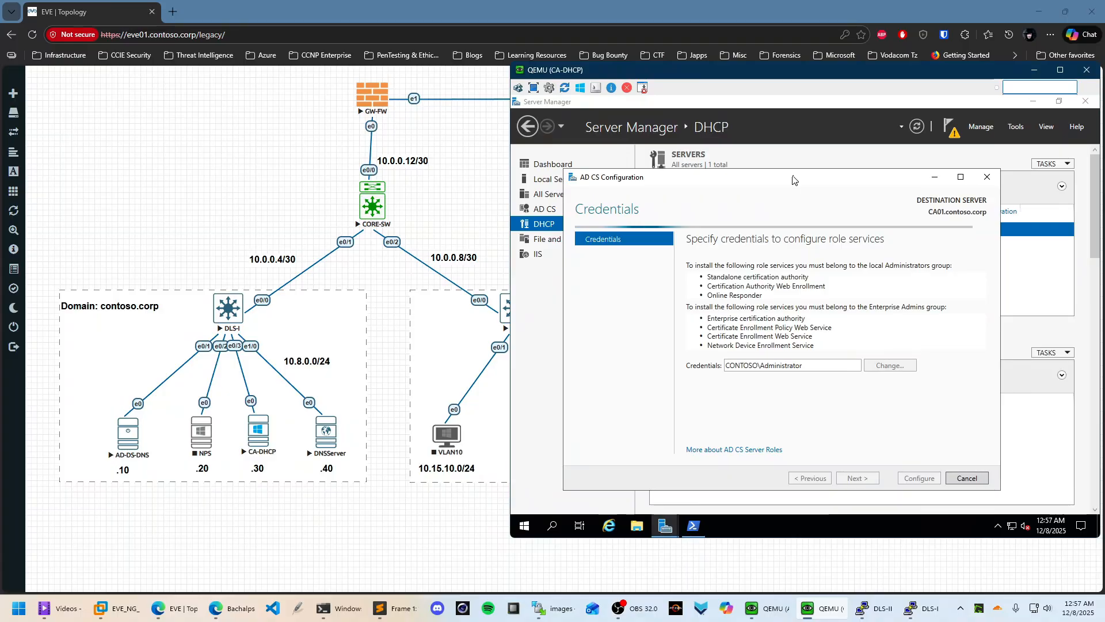
{"action": "left_click", "coordinate": [960, 177]}
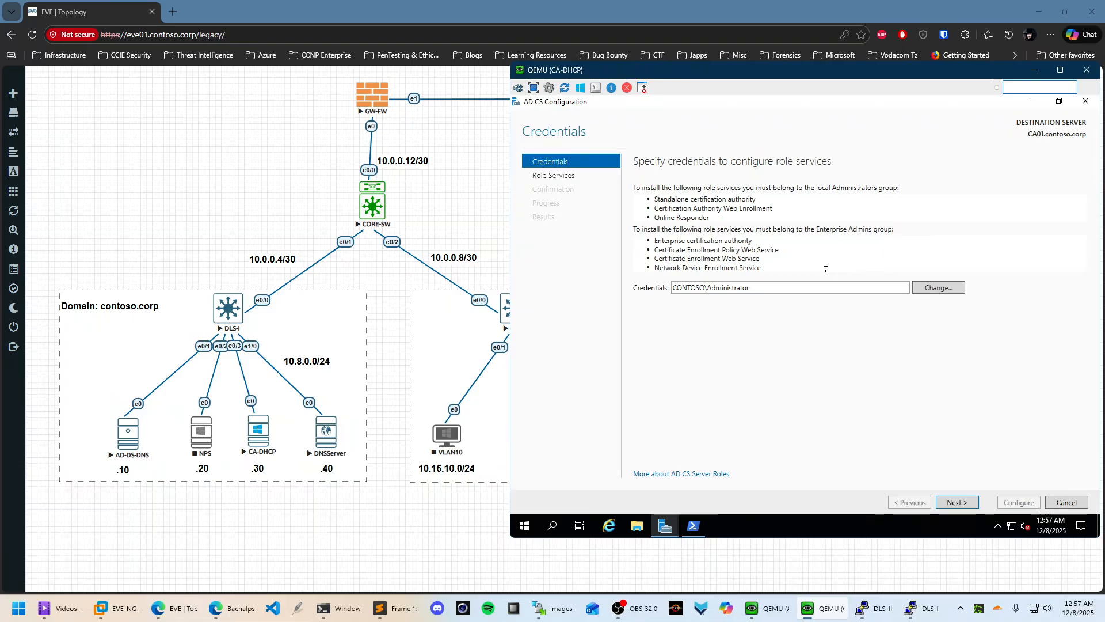
{"action": "left_click", "coordinate": [956, 502]}
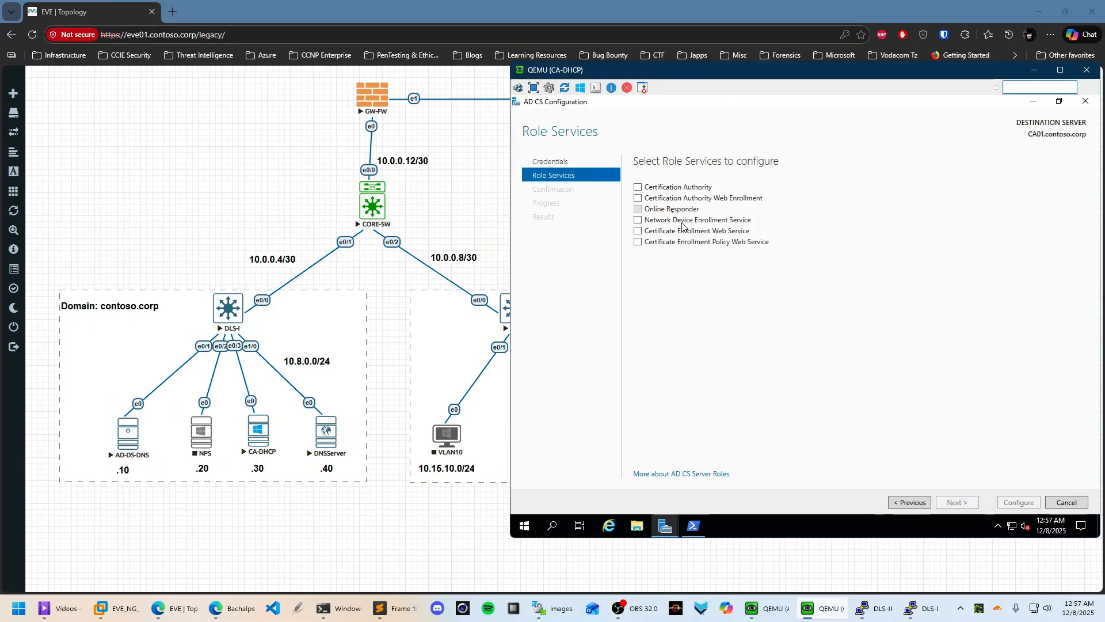
Select Certification Authority and CA Web Enrollment, dropping the incompatible Enrollment Web Service, and continue
{"action": "left_click", "coordinate": [654, 188]}
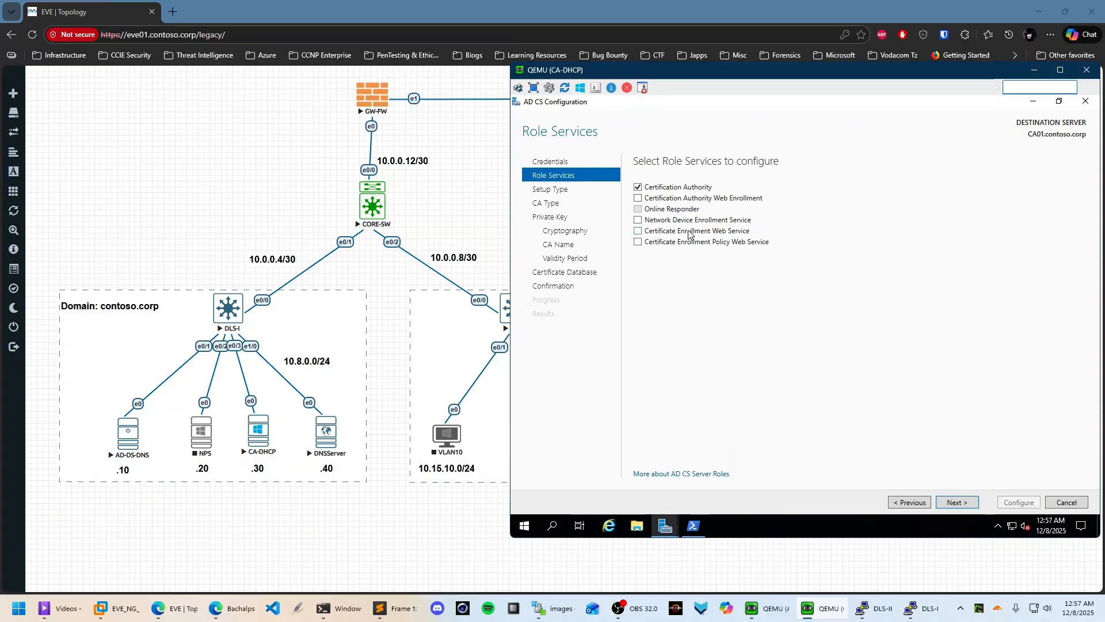
{"action": "left_click", "coordinate": [638, 231]}
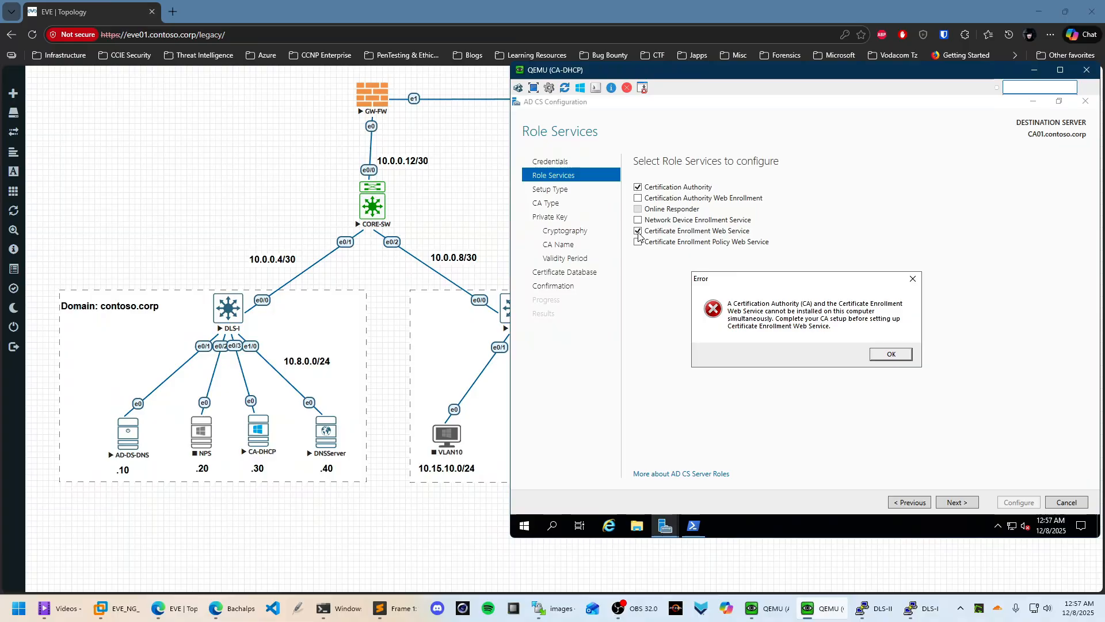
{"action": "left_click", "coordinate": [893, 353]}
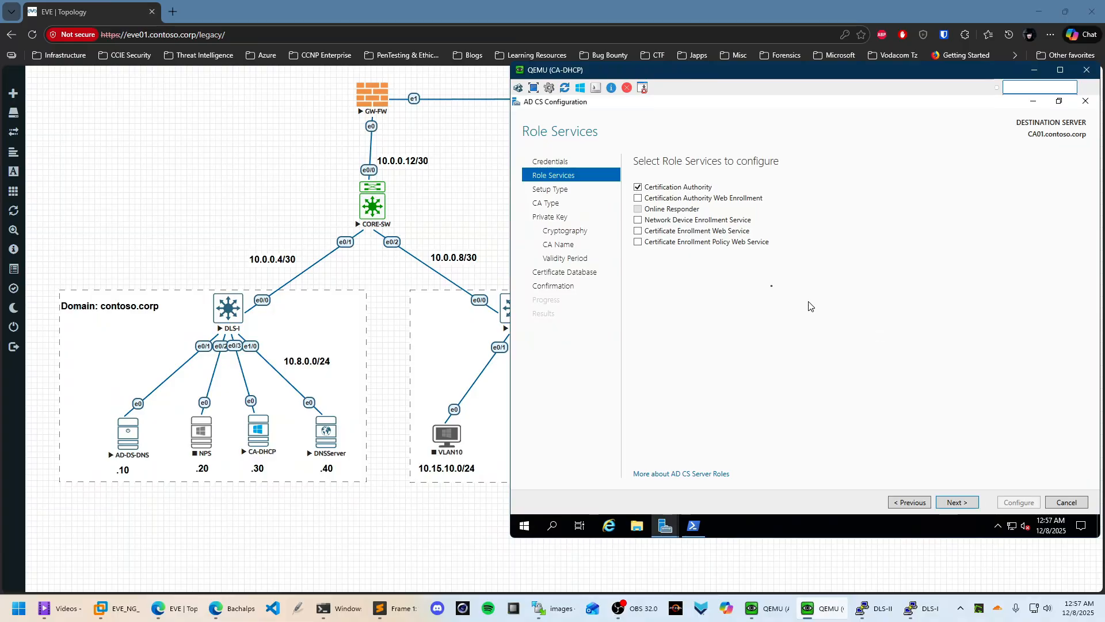
{"action": "left_click", "coordinate": [641, 198]}
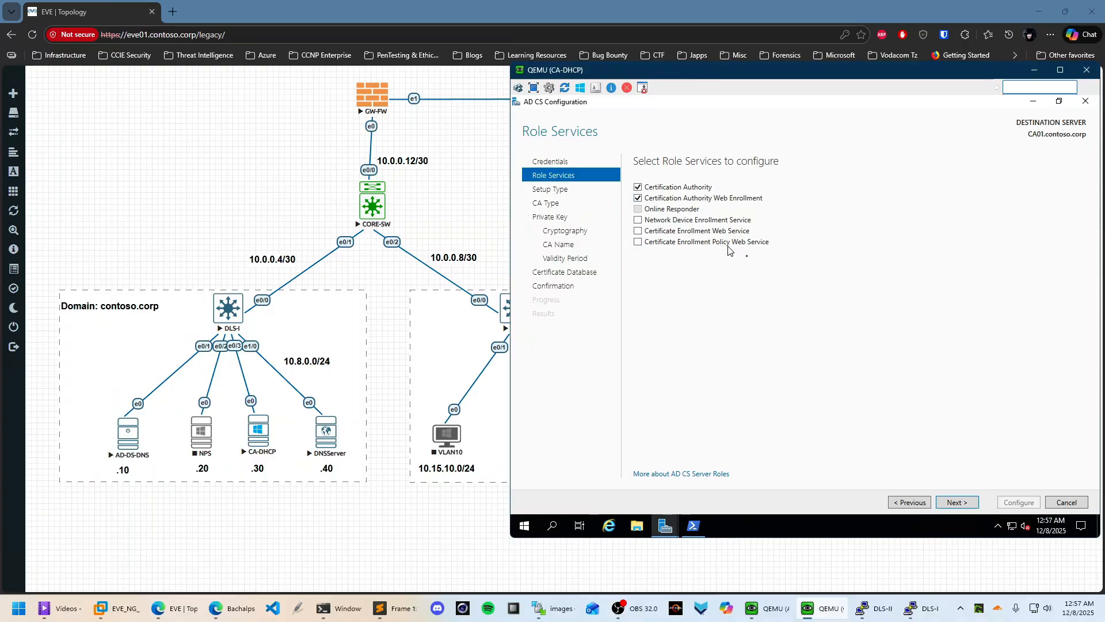
{"action": "left_click", "coordinate": [966, 505]}
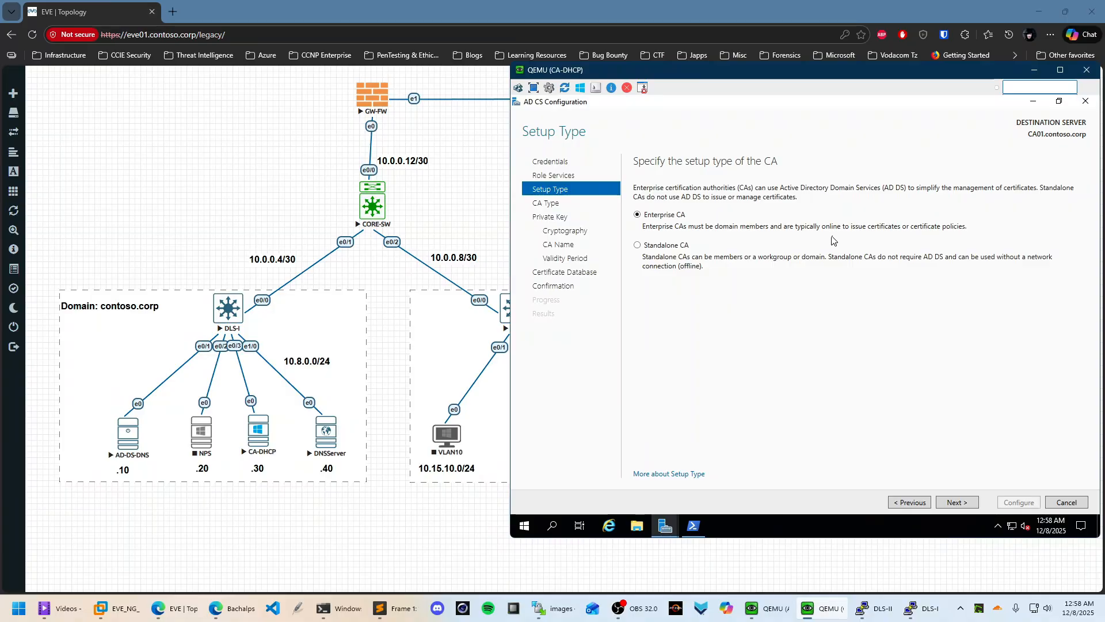
Keep Enterprise CA, Root CA and a new private key
{"action": "left_click", "coordinate": [957, 503]}
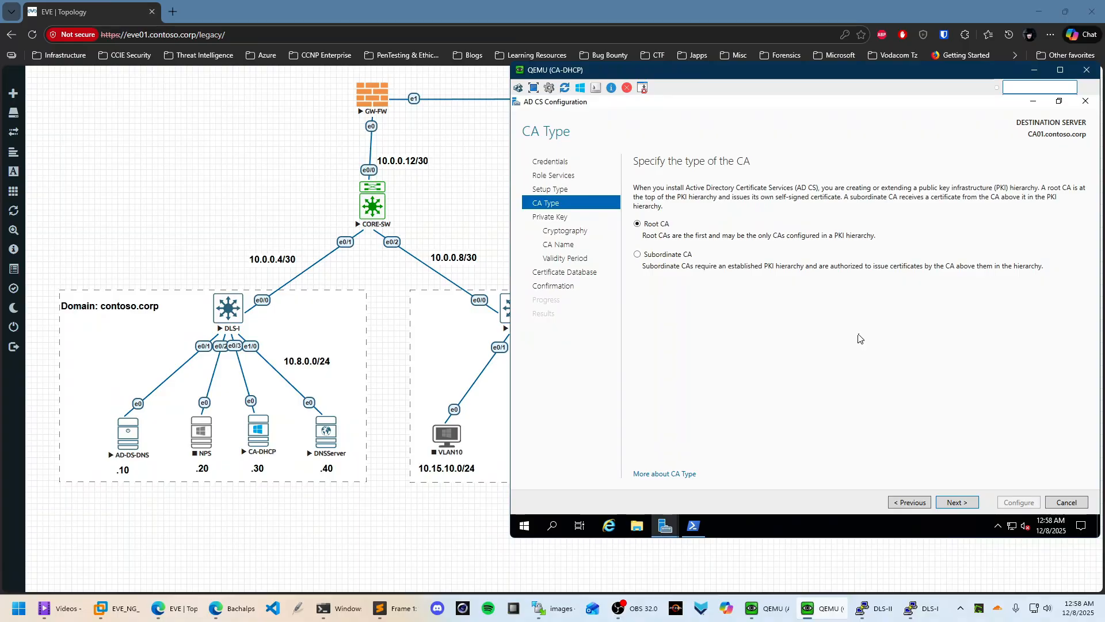
{"action": "left_click", "coordinate": [958, 502]}
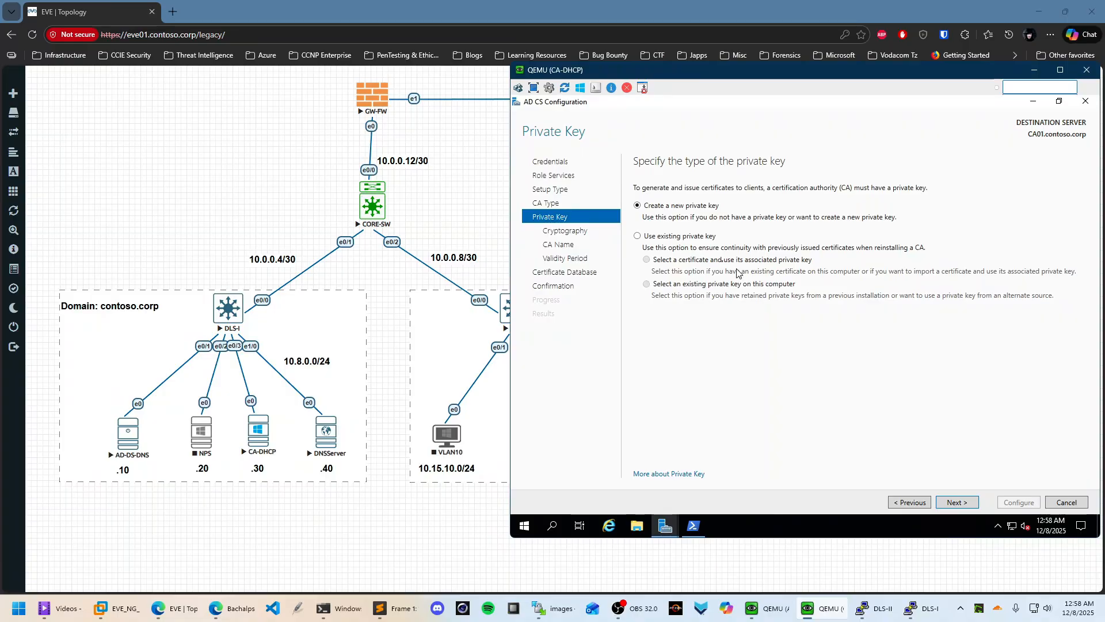
{"action": "left_click", "coordinate": [962, 503]}
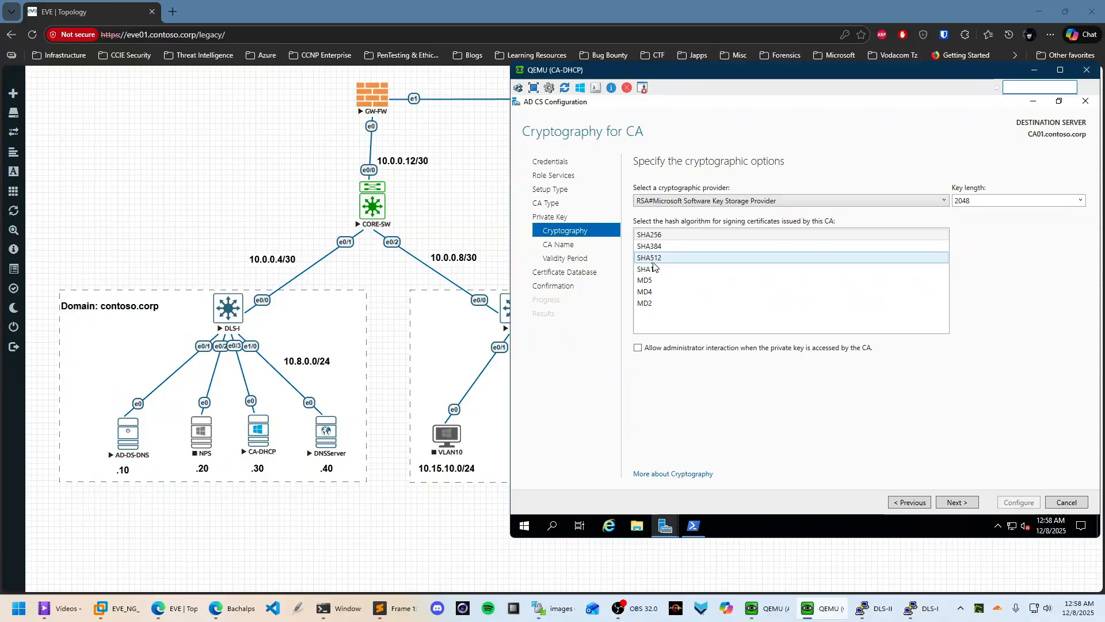
Set the cryptography to SHA256 hashing with a 2048-bit key length
{"action": "left_click", "coordinate": [654, 235]}
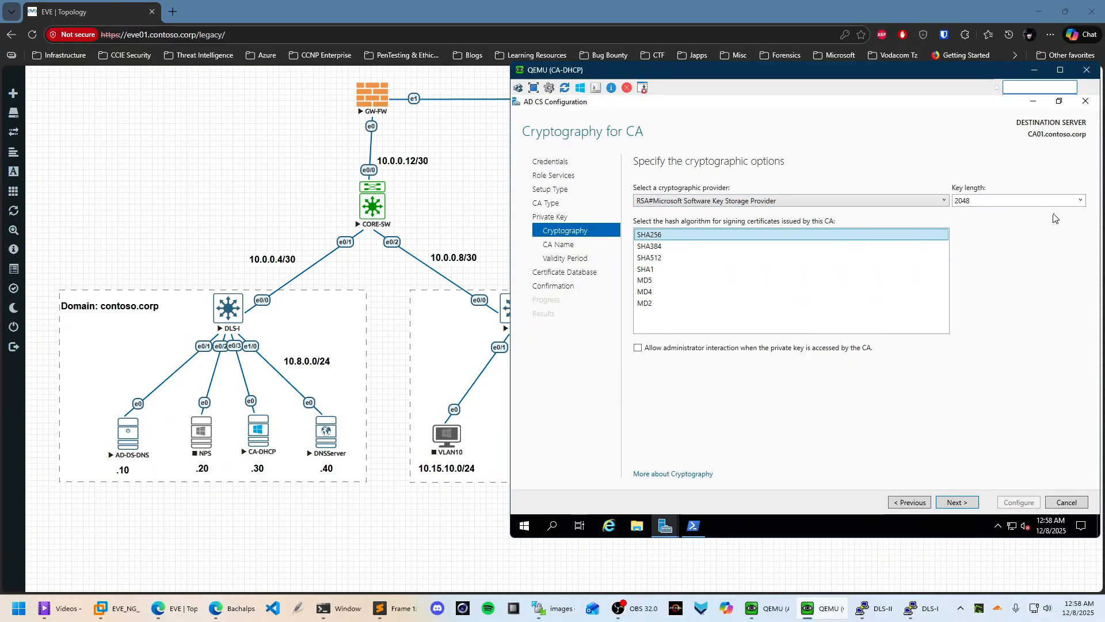
{"action": "left_click", "coordinate": [657, 259]}
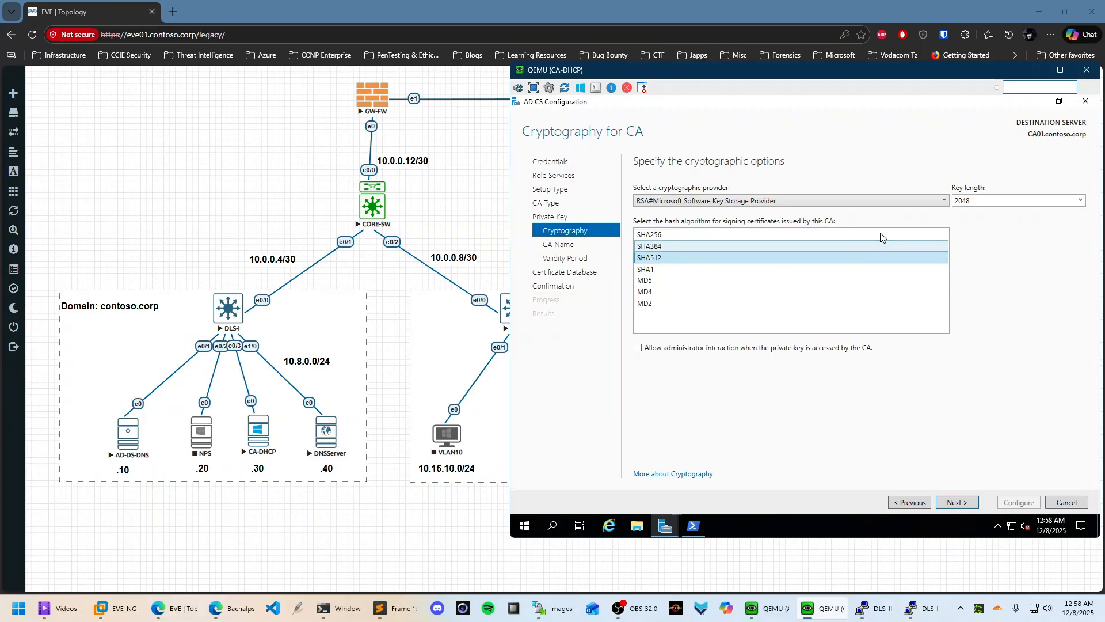
{"action": "left_click", "coordinate": [1081, 201]}
{"action": "left_click", "coordinate": [971, 244]}
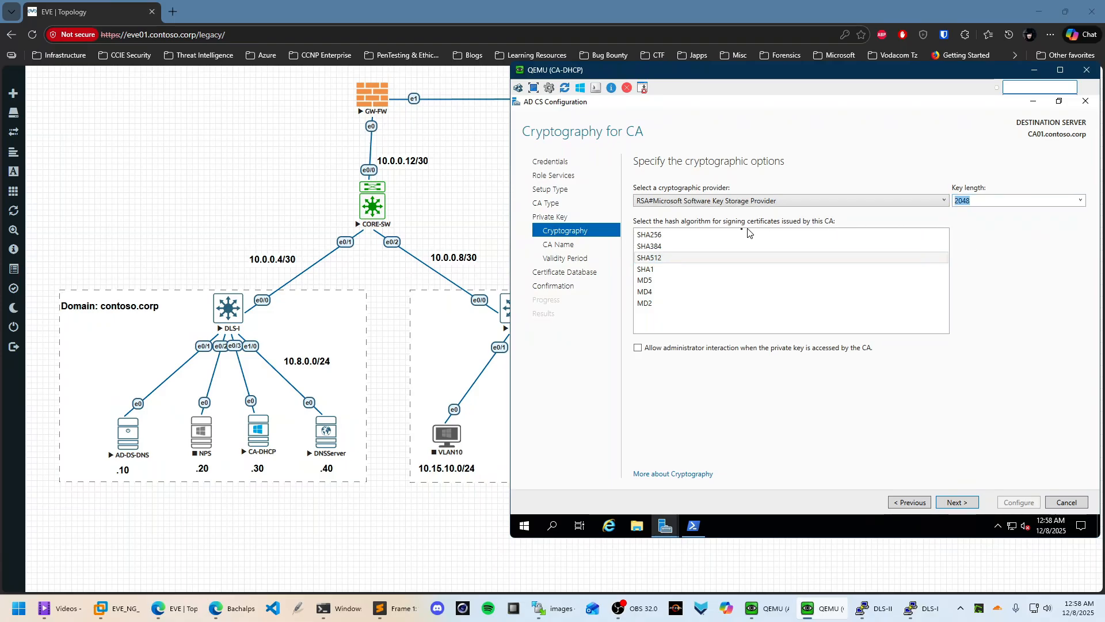
{"action": "left_click", "coordinate": [748, 235]}
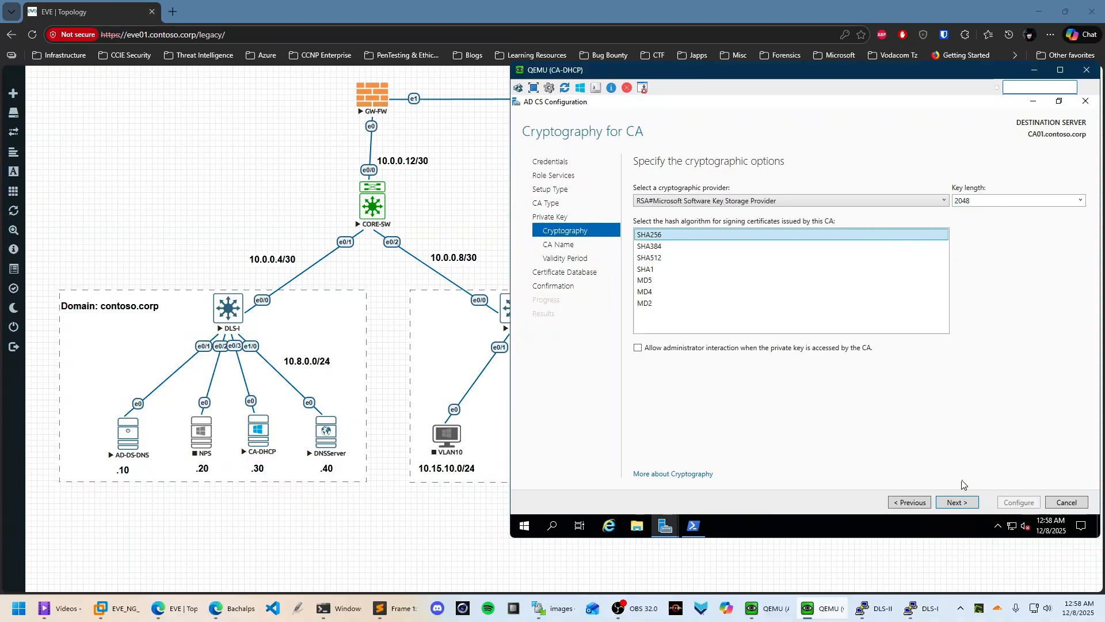
{"action": "left_click", "coordinate": [960, 504]}
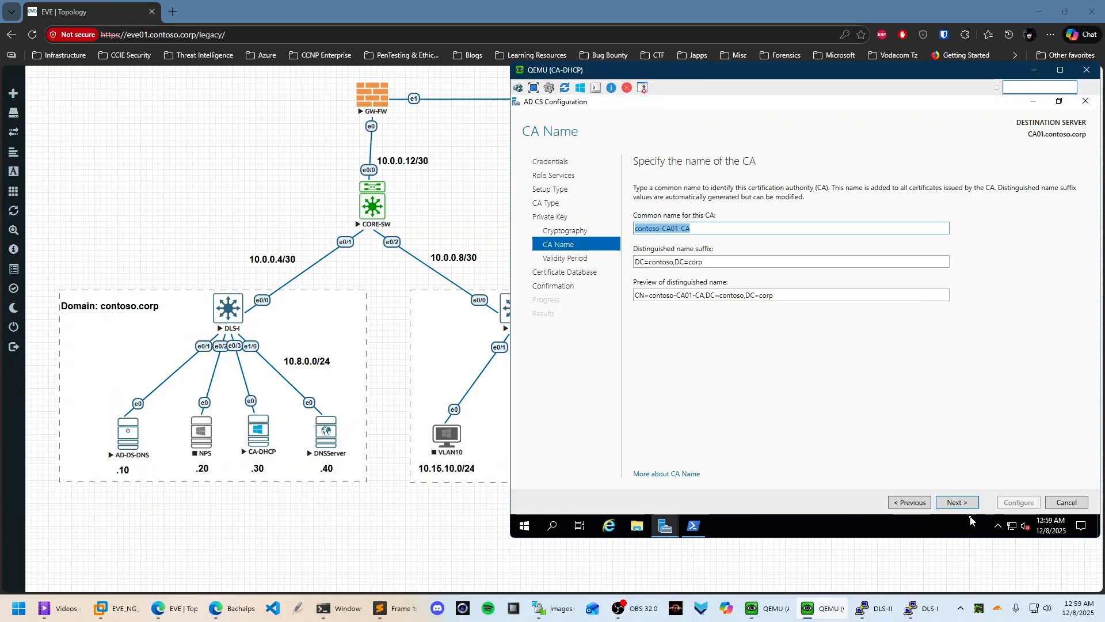
Accept CA name contoso-CA01-CA, 5-year validity and default database paths, then run the configuration
{"action": "left_click", "coordinate": [959, 502]}
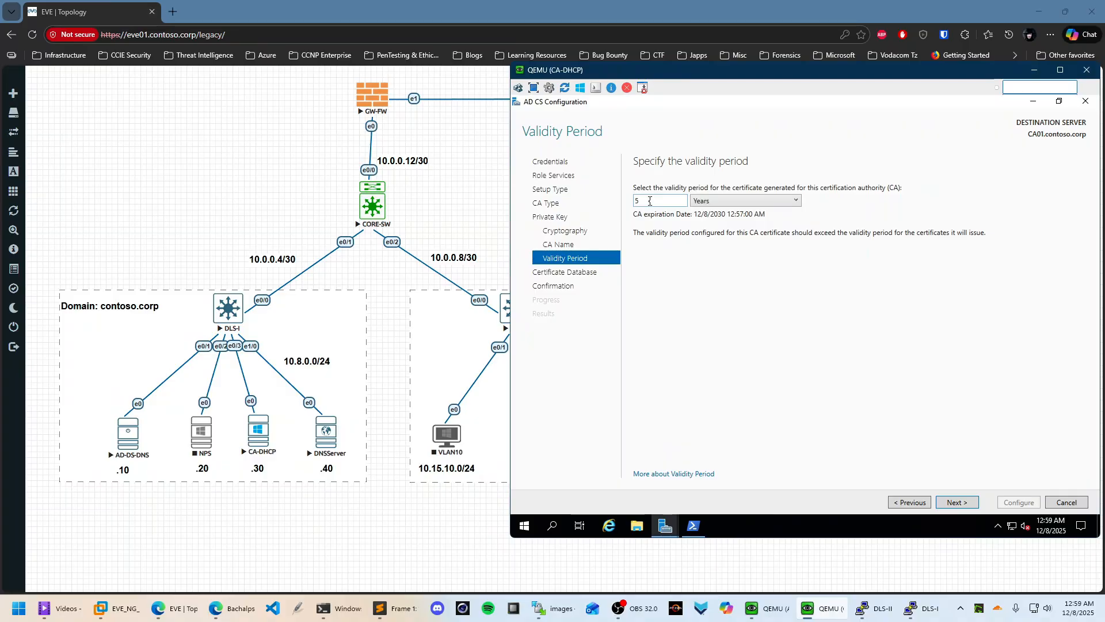
{"action": "left_click", "coordinate": [958, 499]}
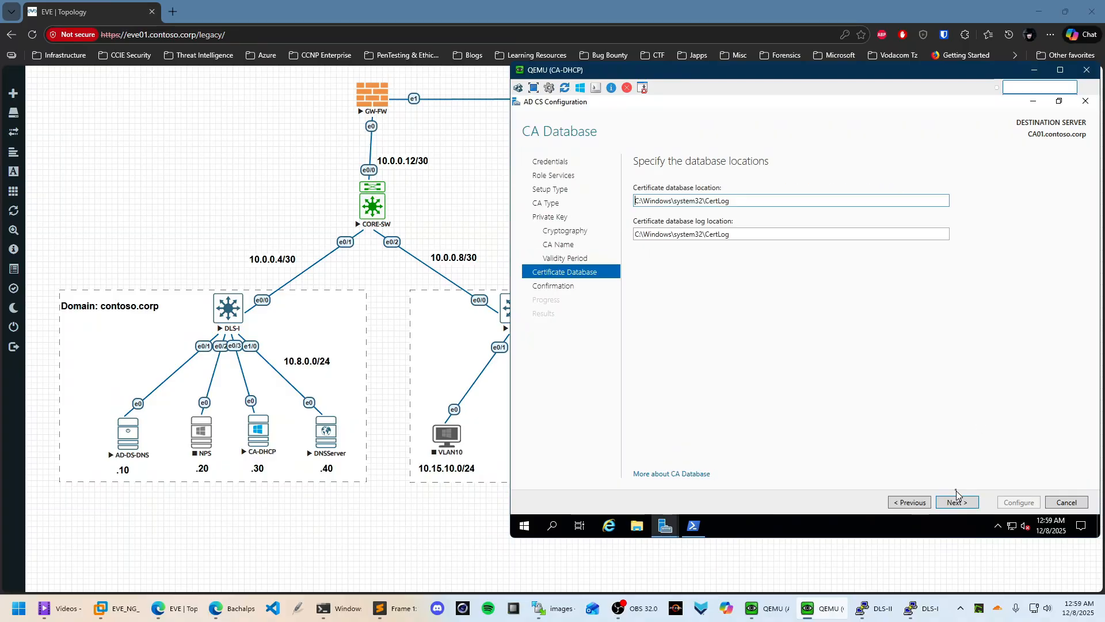
{"action": "left_click", "coordinate": [957, 502]}
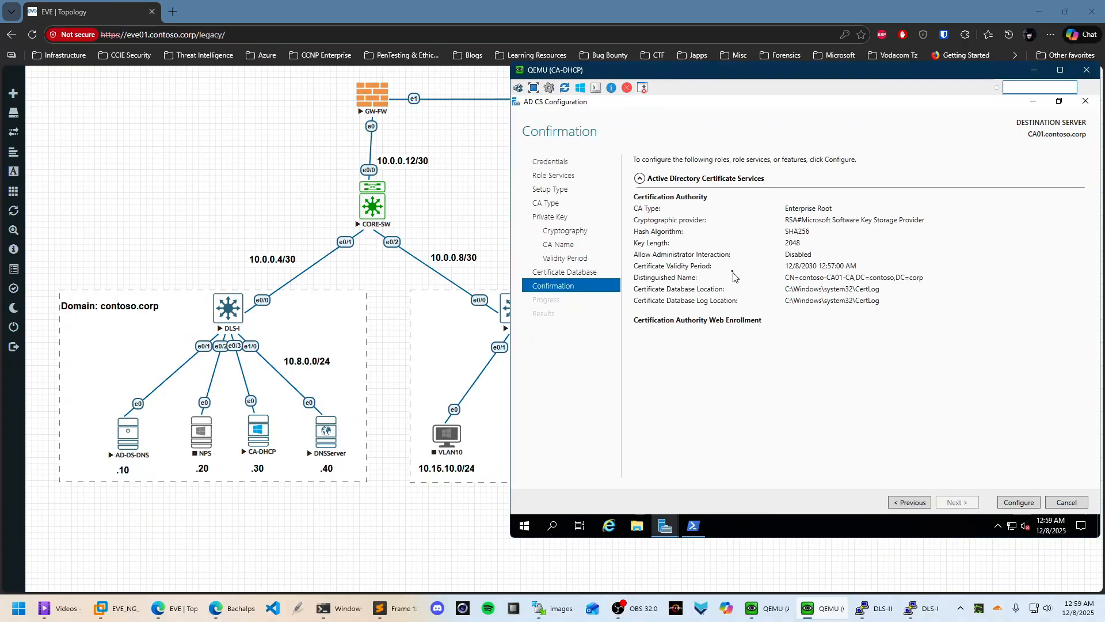
{"action": "left_click", "coordinate": [1023, 505]}
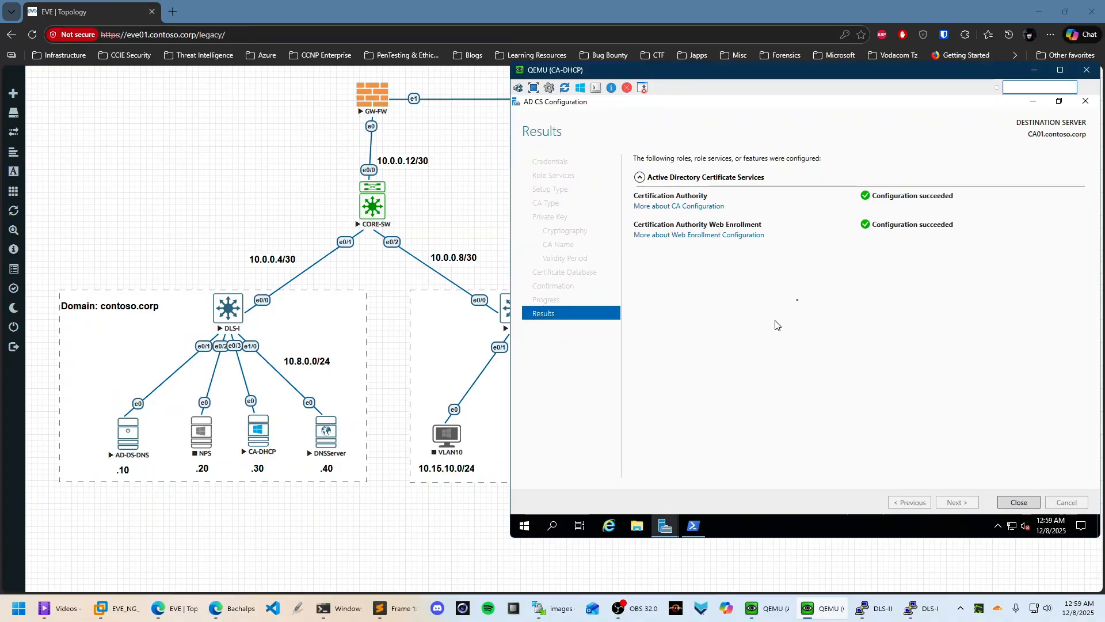
{"action": "left_click", "coordinate": [1022, 504]}
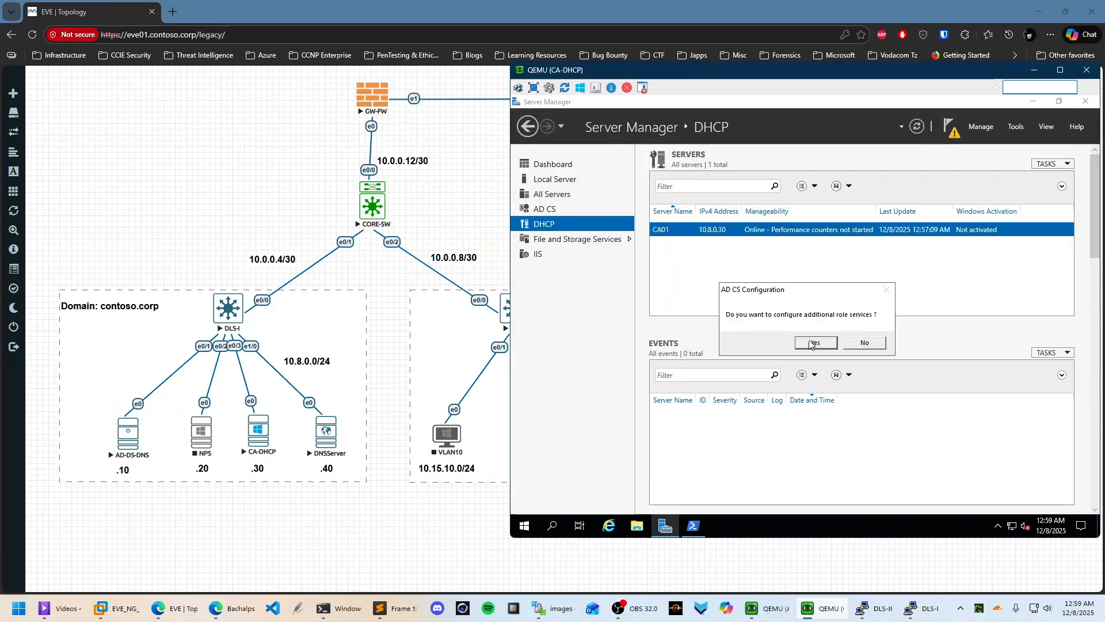
Skip additional role services, cancel a relaunched AD CS wizard, and close Server Manager to show the topology
{"action": "left_click", "coordinate": [880, 345]}
{"action": "left_click", "coordinate": [947, 136]}
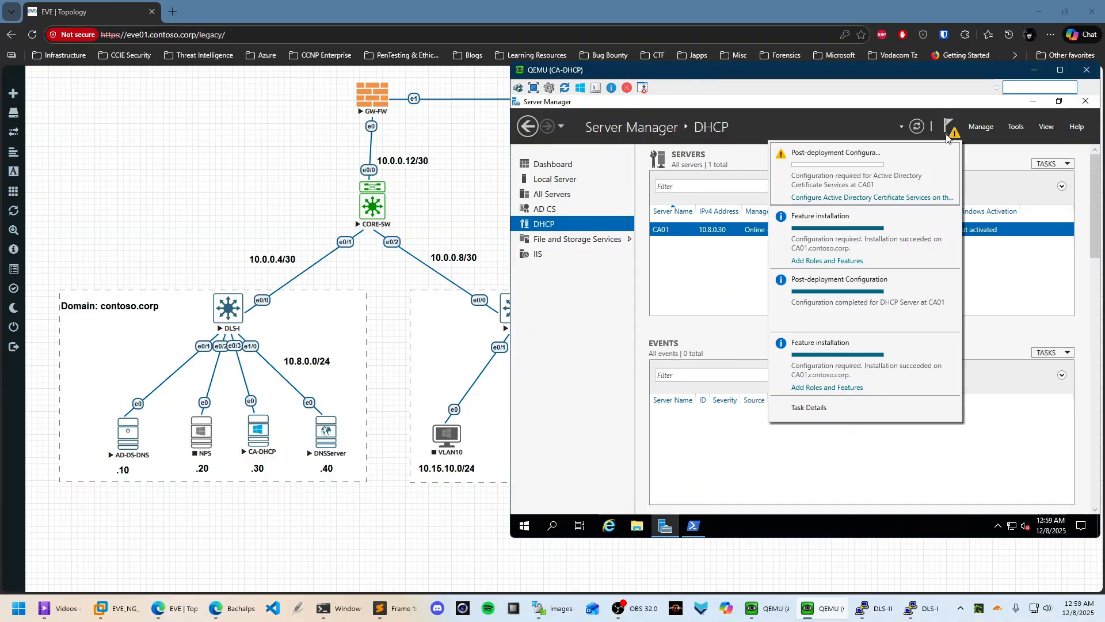
{"action": "left_click", "coordinate": [863, 198]}
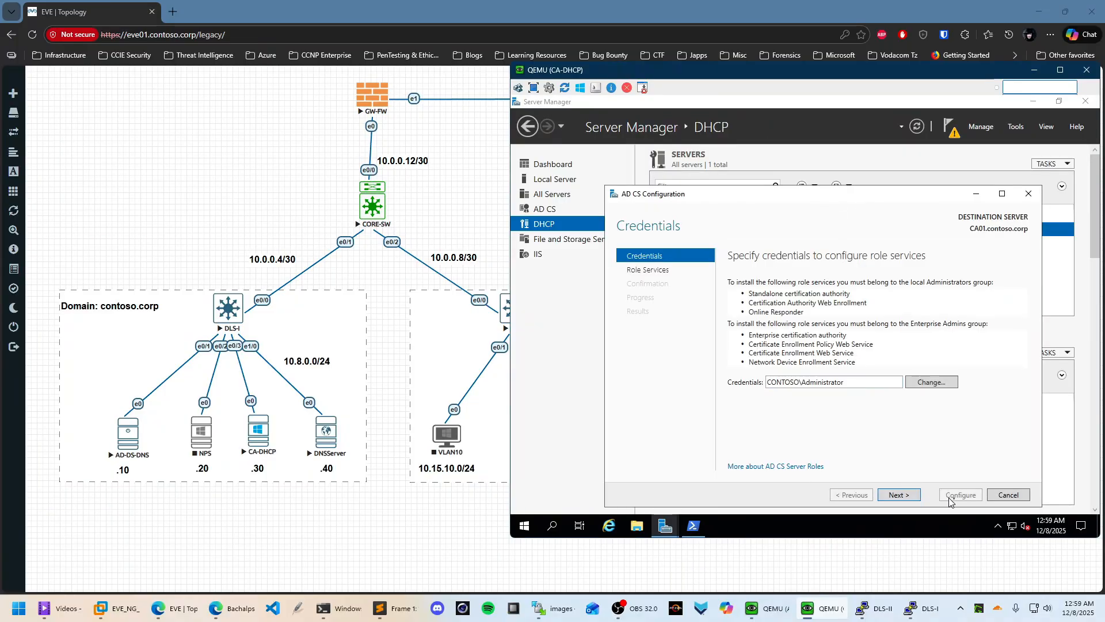
{"action": "left_click", "coordinate": [917, 497]}
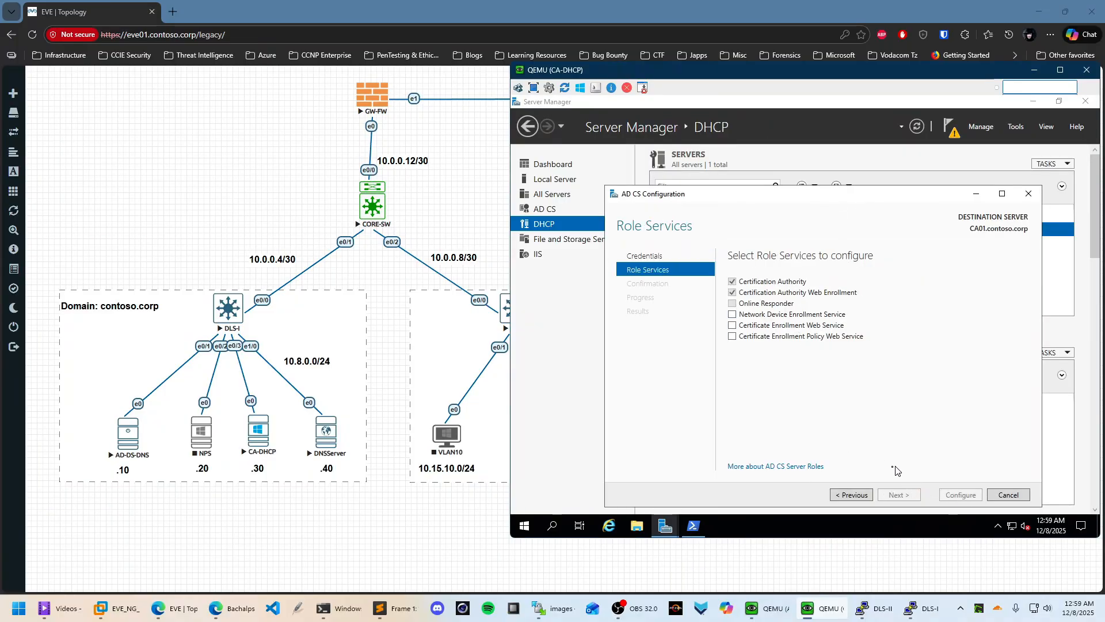
{"action": "left_click", "coordinate": [1016, 495]}
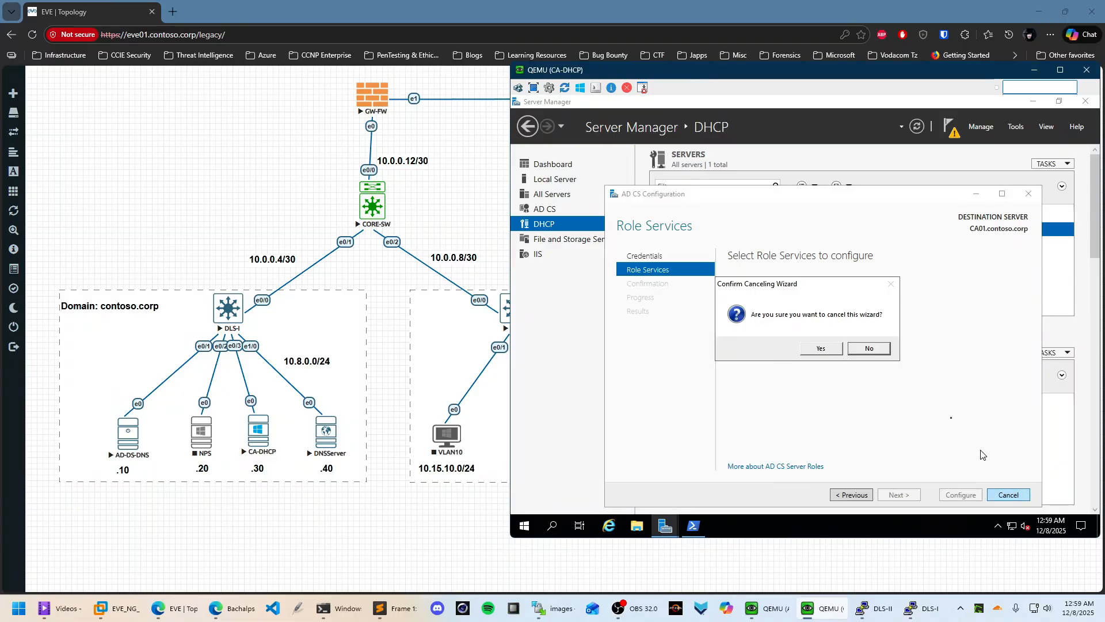
{"action": "left_click", "coordinate": [823, 349]}
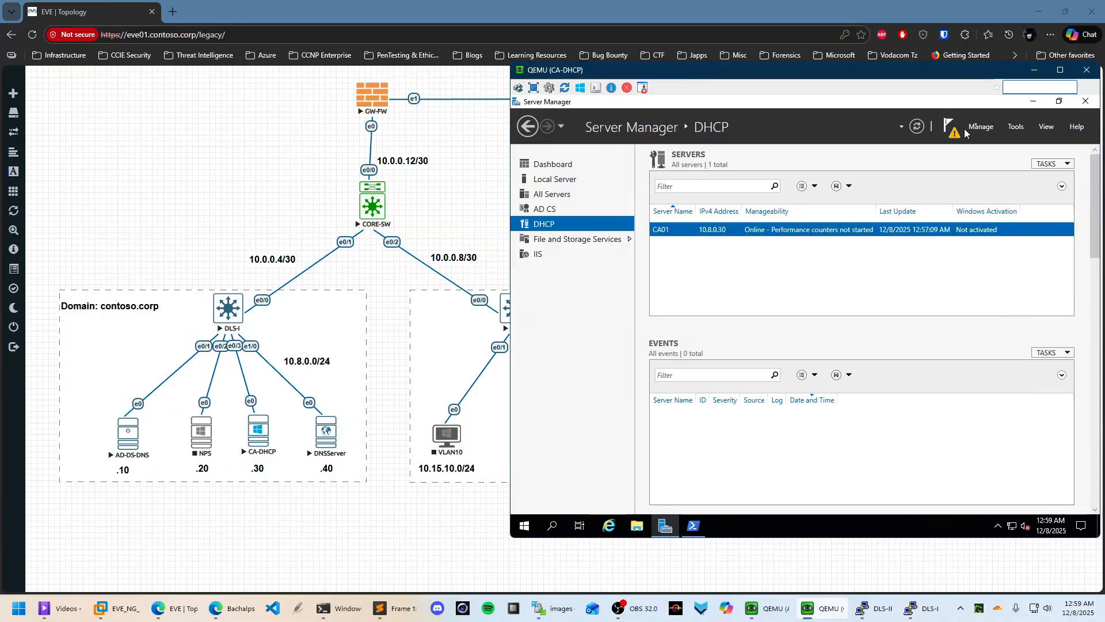
{"action": "left_click", "coordinate": [1086, 100]}
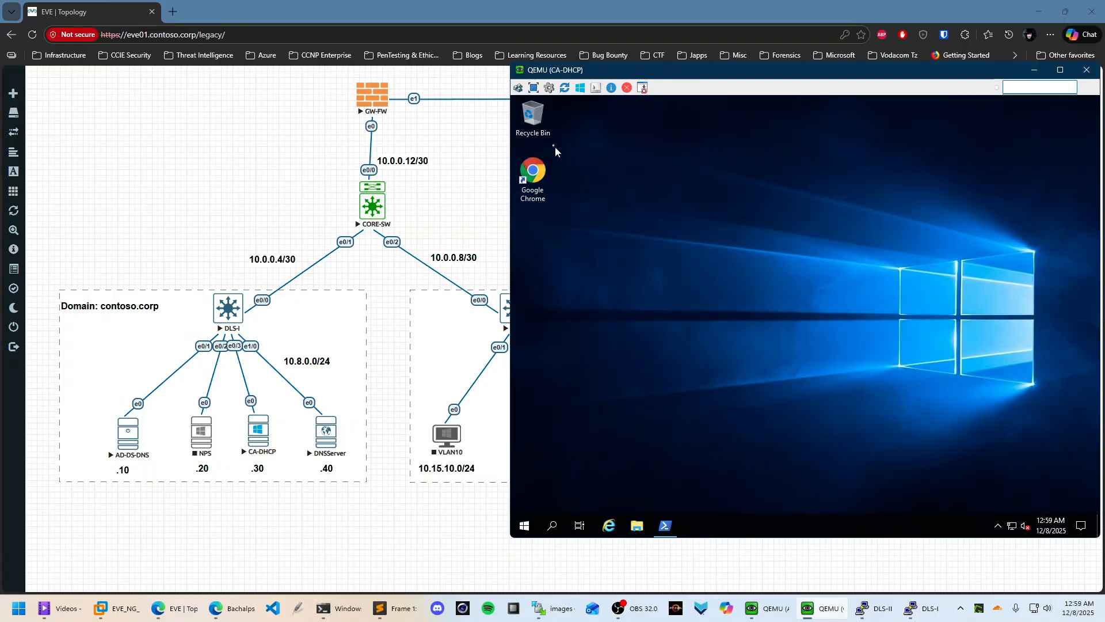
{"action": "left_click", "coordinate": [498, 199]}
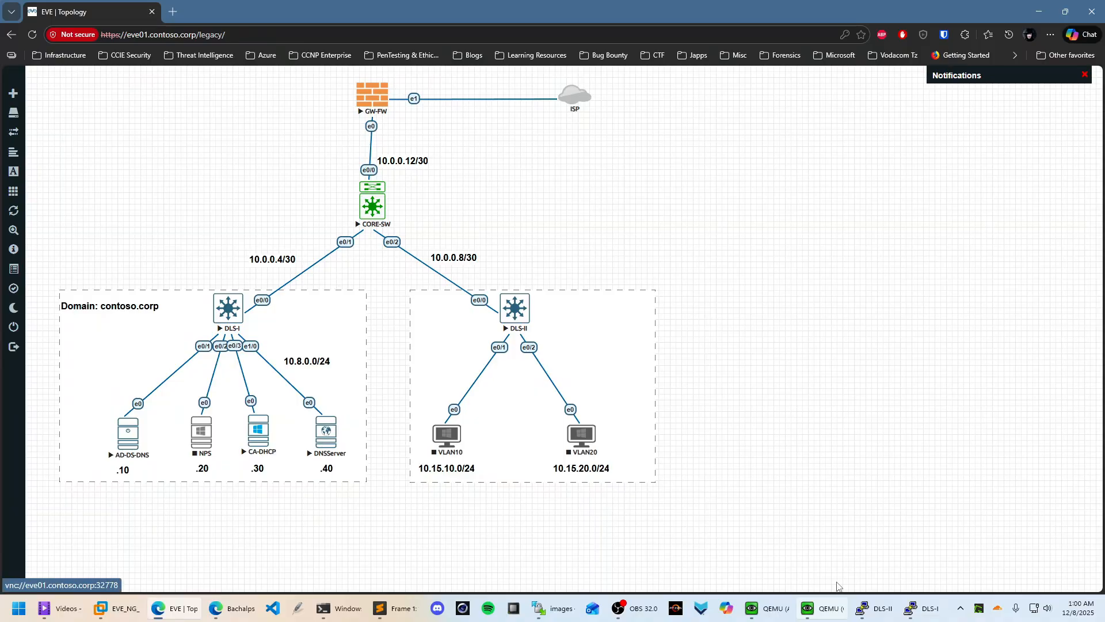
Open the DNSServer node's UltraVNC console, trusting the connection without authentication
{"action": "left_click", "coordinate": [330, 435]}
{"action": "left_click", "coordinate": [651, 147]}
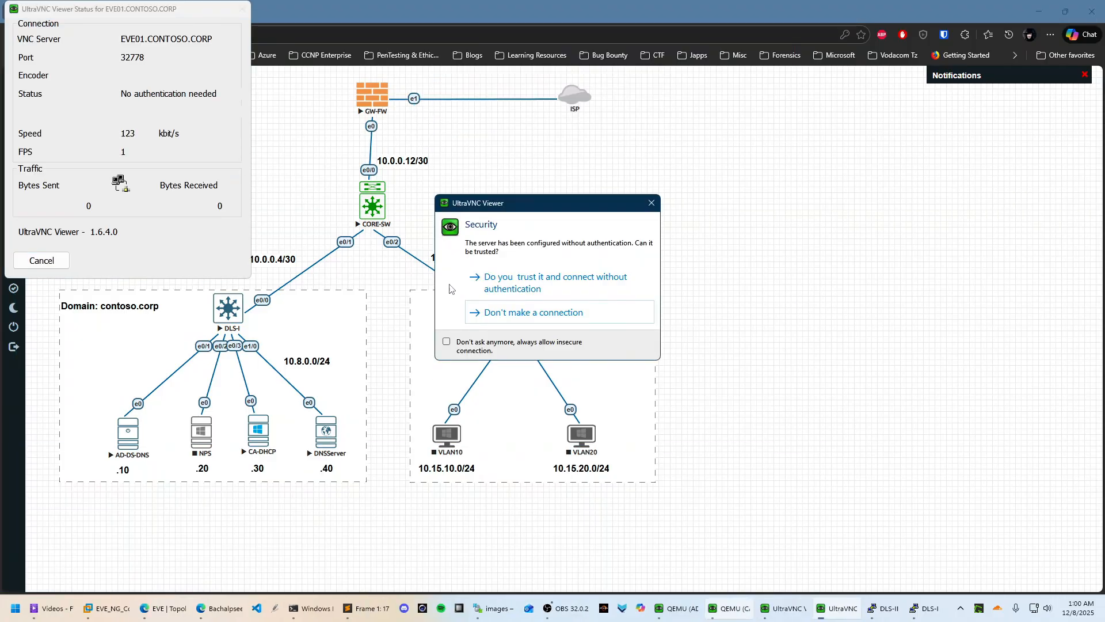
{"action": "left_click", "coordinate": [518, 283]}
{"action": "left_click_drag", "start_coordinate": [558, 71], "coordinate": [808, 81]}
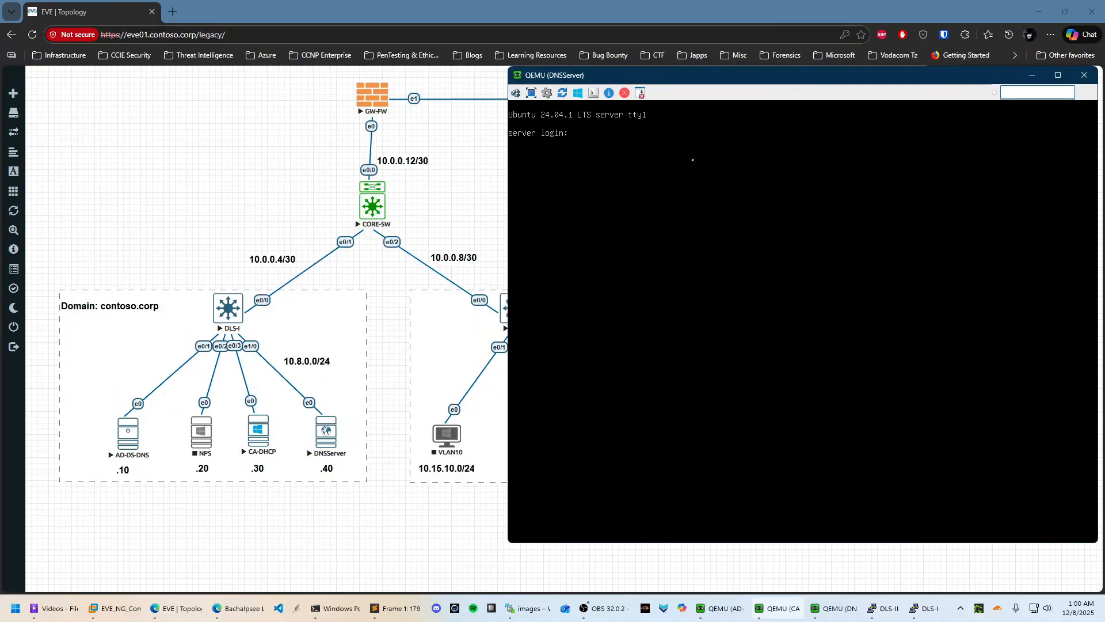
Log in as superadmin and switch to a root shell with sudo su -
{"action": "type", "text": "superadmin"}
{"action": "key", "text": "Return"}
{"action": "key", "text": "Return"}
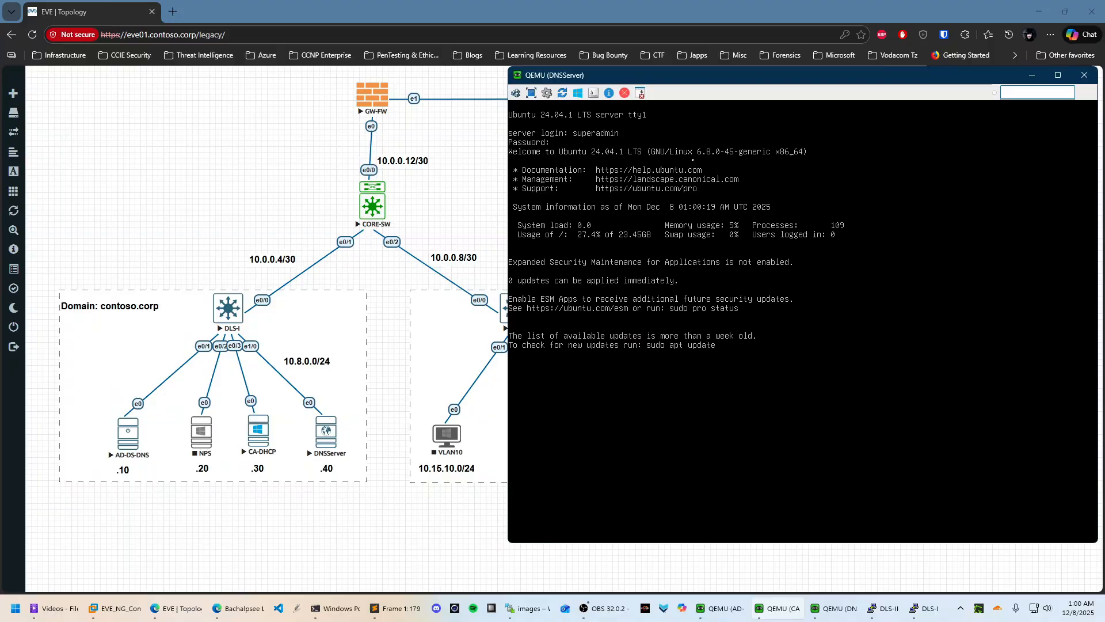
{"action": "type", "text": "sudo su -"}
{"action": "key", "text": "Return"}
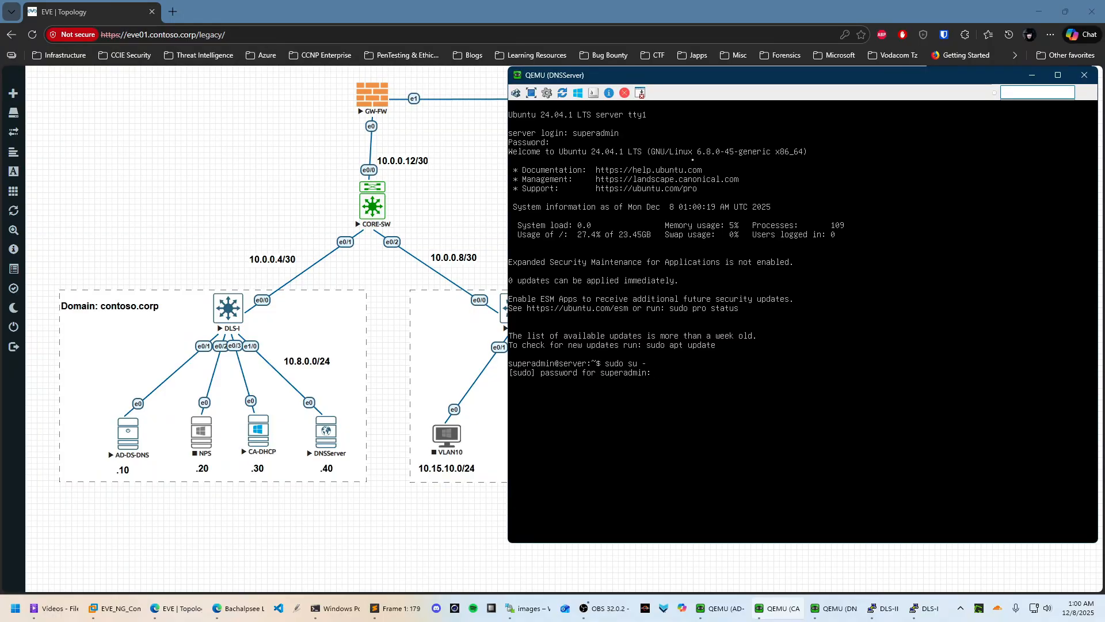
{"action": "key", "text": "Return"}
{"action": "key", "text": "ctrl+l"}
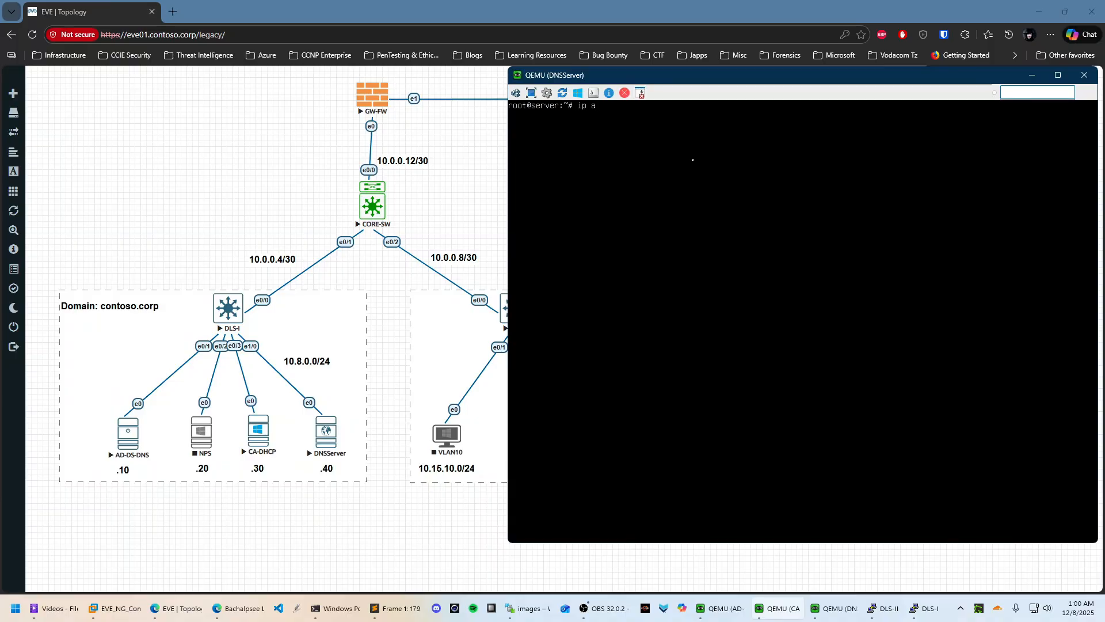
Check interfaces with ip a and open /etc/netplan/50-cloud-init.yaml in vim
{"action": "key", "text": "Return"}
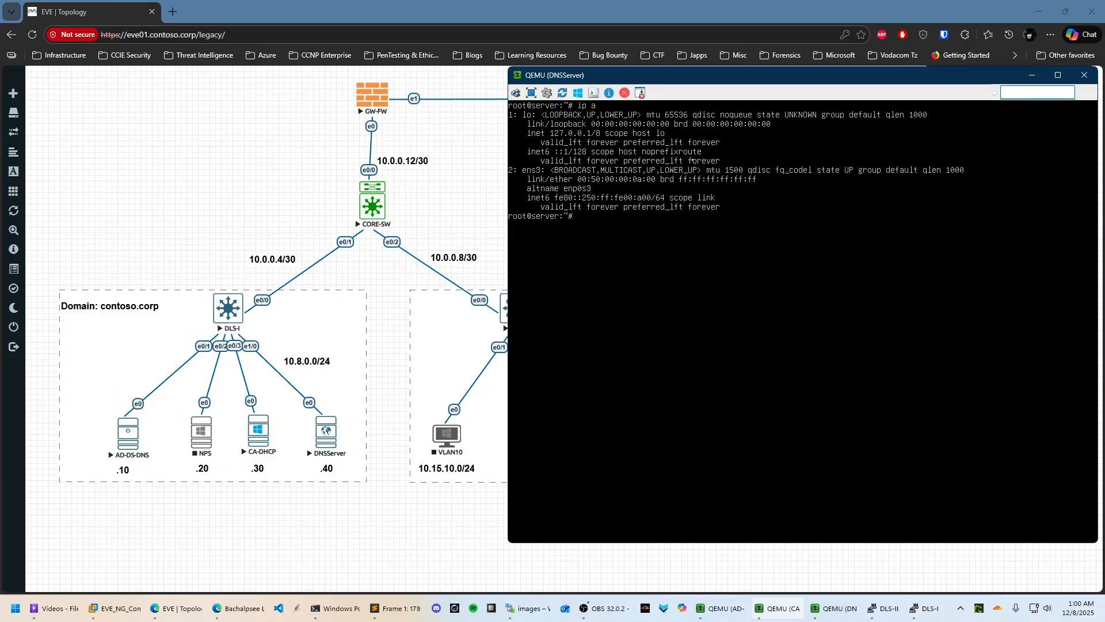
{"action": "type", "text": "vim /etc/net"}
{"action": "key", "text": "Tab"}
{"action": "key", "text": "Tab"}
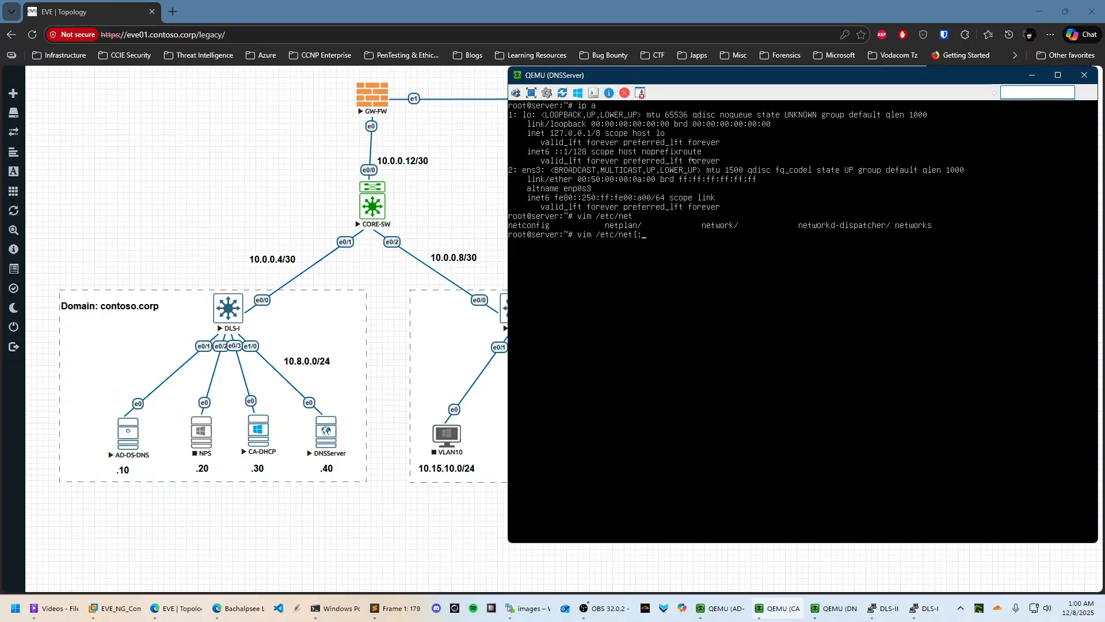
{"action": "type", "text": "p"}
{"action": "key", "text": "Tab"}
{"action": "key", "text": "Tab"}
{"action": "key", "text": "Return"}
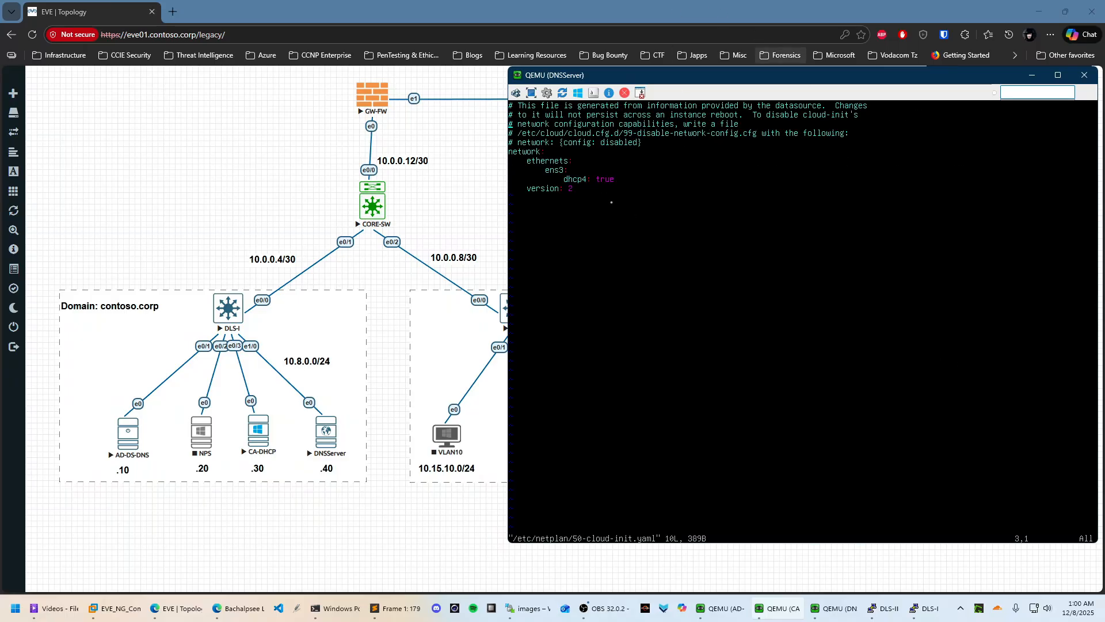
Change ens3's dhcp4 to false and add an addresses: line below it
{"action": "key", "text": "End"}
{"action": "key", "text": "i"}
{"action": "key", "text": "BackSpace"}
{"action": "key", "text": "BackSpace"}
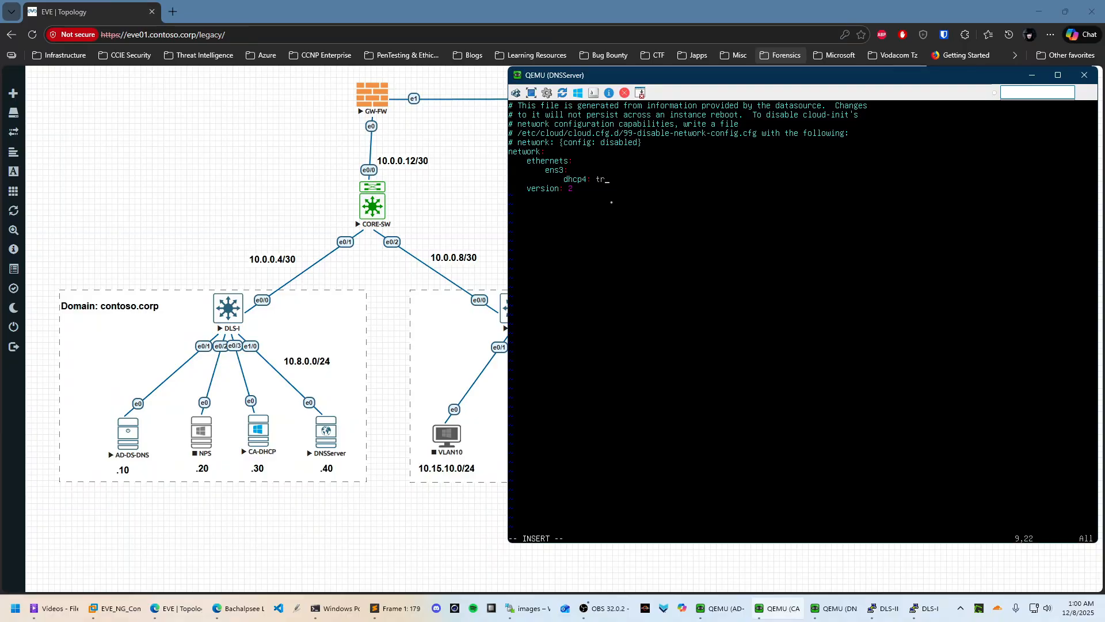
{"action": "type", "text": "fasle"}
{"action": "type", "text": "se"}
{"action": "key", "text": "Return"}
{"action": "type", "text": "addresses:"}
{"action": "key", "text": "Return"}
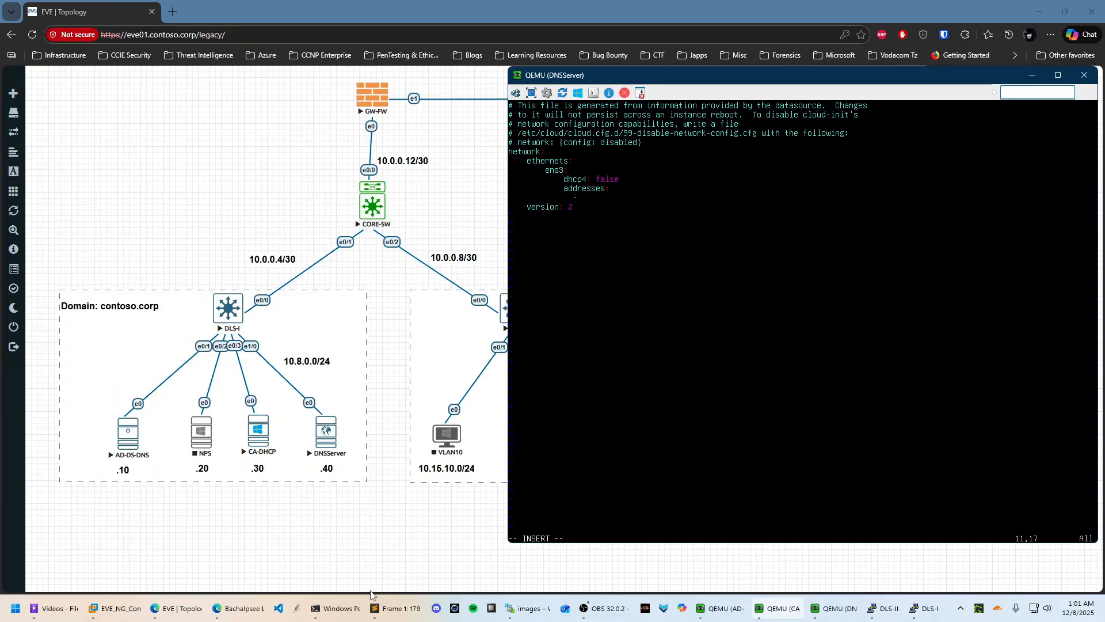
Search 'configure ip addresses using netplan' and pop the results tab into its own window
{"action": "left_click", "coordinate": [174, 7]}
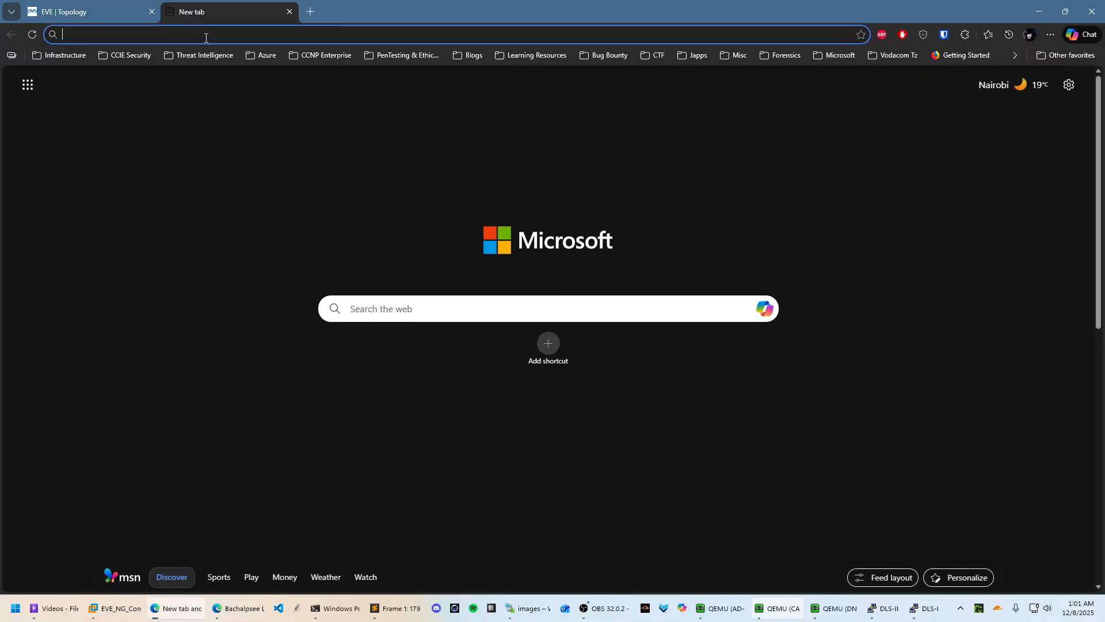
{"action": "type", "text": "configure i"}
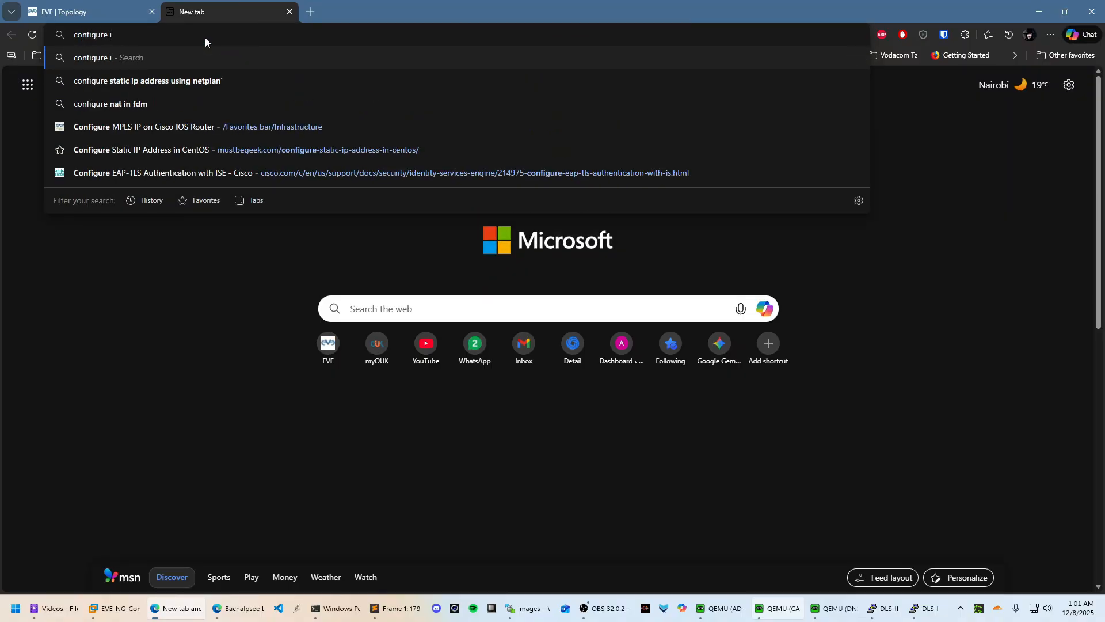
{"action": "type", "text": "p addresses"}
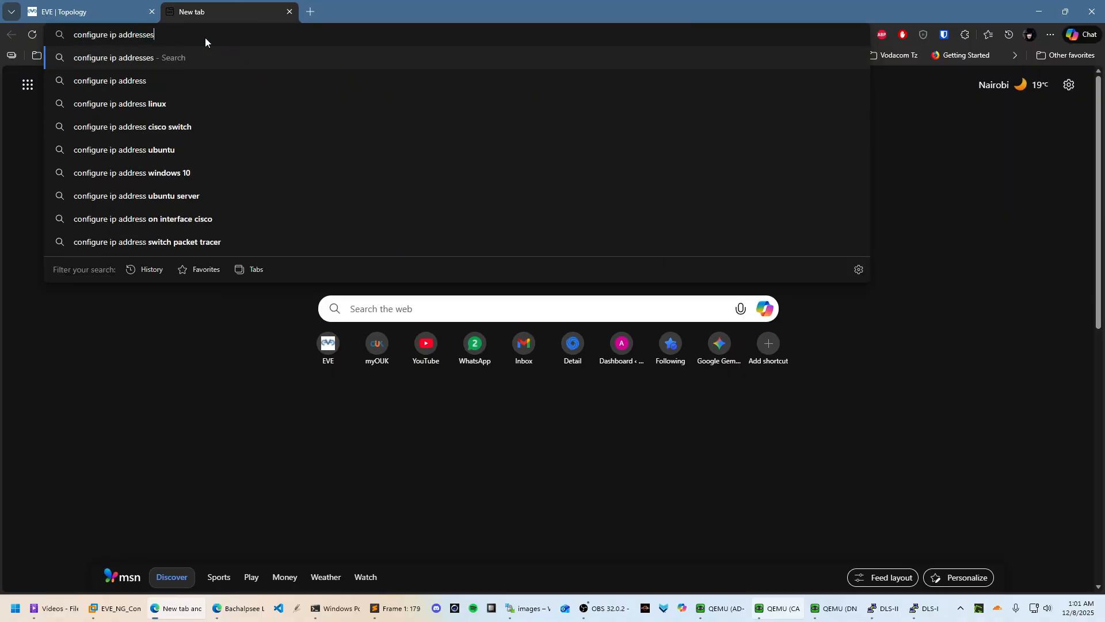
{"action": "type", "text": " using net"}
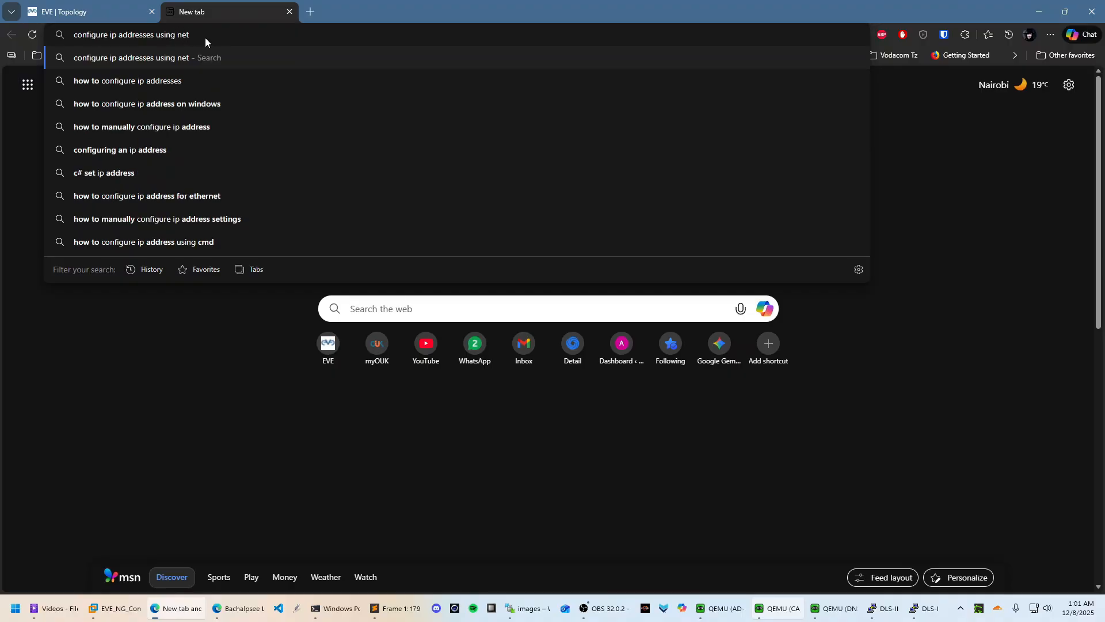
{"action": "type", "text": "plan"}
{"action": "key", "text": "Return"}
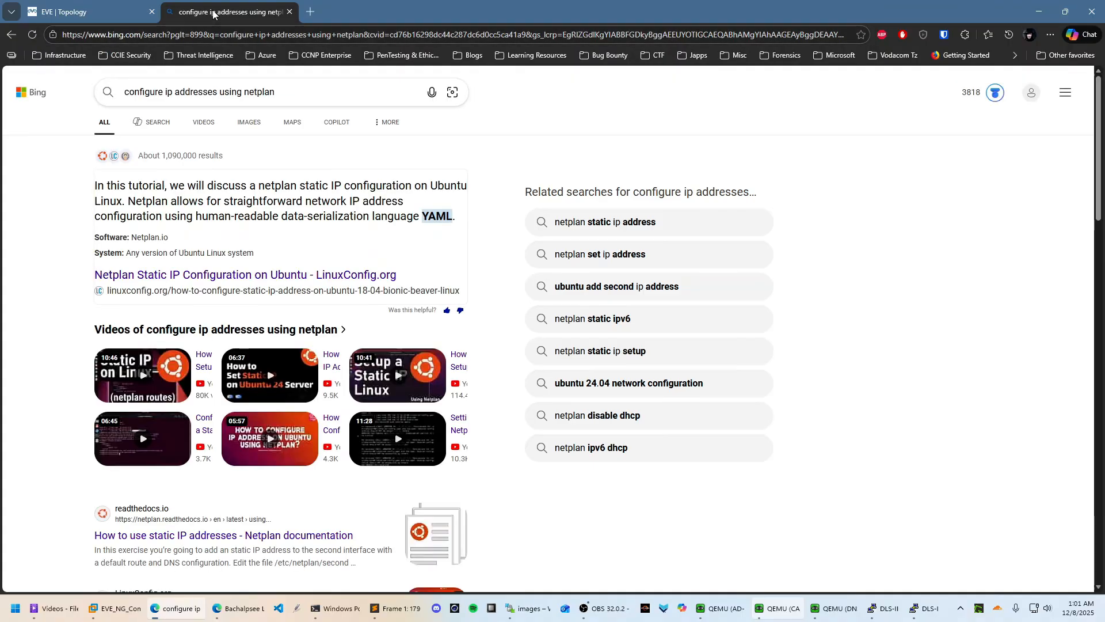
{"action": "left_click_drag", "start_coordinate": [214, 12], "coordinate": [1104, 79]}
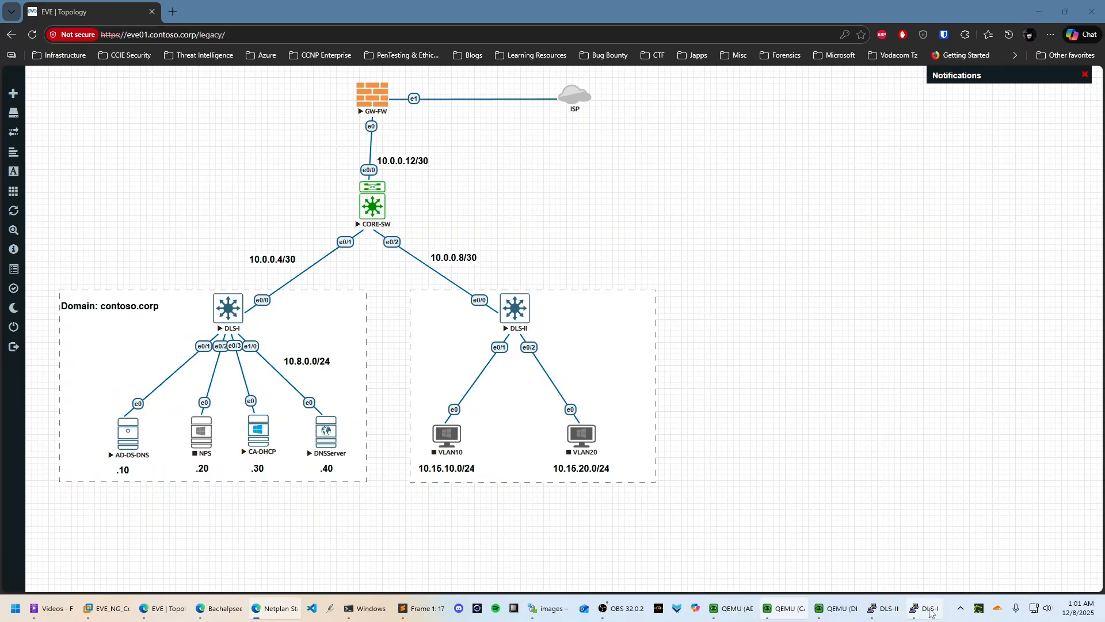
Back in the DNSServer console, enter the address 10.8.0.40/24 under addresses
{"action": "left_click", "coordinate": [843, 613]}
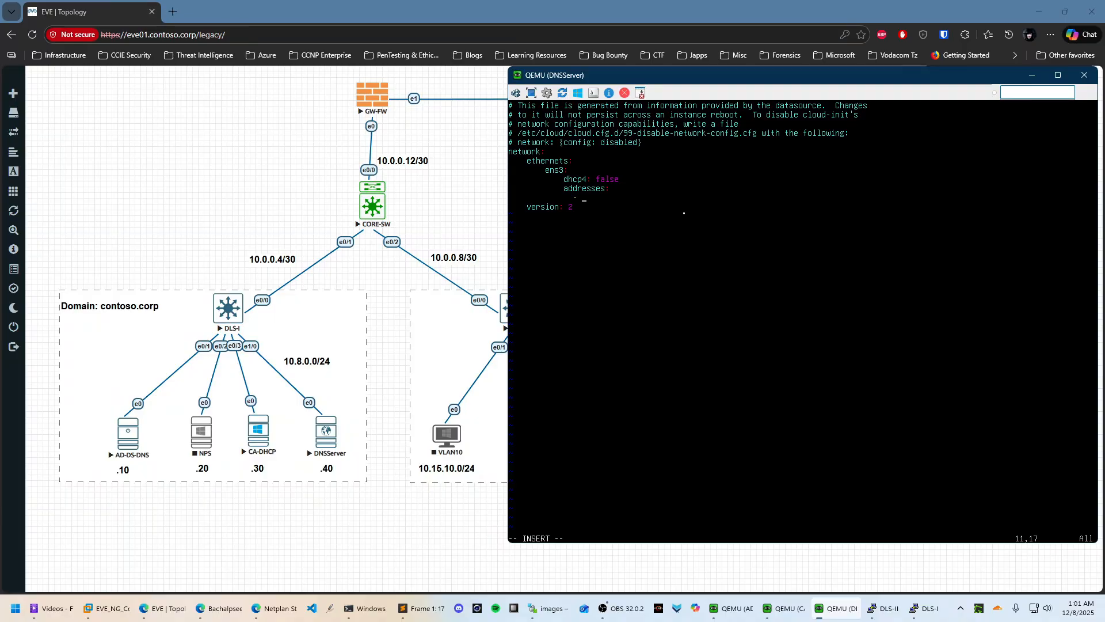
{"action": "type", "text": "192."}
{"action": "key", "text": "BackSpace"}
{"action": "key", "text": "BackSpace"}
{"action": "key", "text": "BackSpace"}
{"action": "key", "text": "BackSpace"}
{"action": "type", "text": "0.8.0.40/24"}
{"action": "key", "text": "Return"}
Add a routes: entry with a default route via 10.8.0.254
{"action": "type", "text": "routes"}
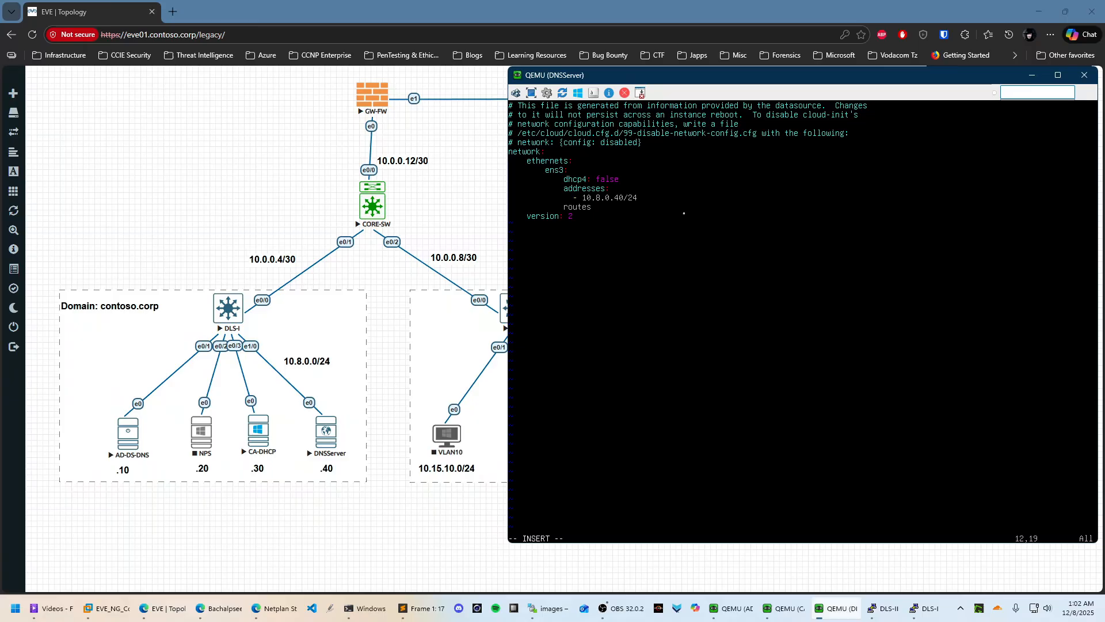
{"action": "type", "text": ":\\"}
{"action": "key", "text": "Return"}
{"action": "key", "text": "BackSpace"}
{"action": "key", "text": "Return"}
{"action": "type", "text": "- to: defaulkt"}
{"action": "key", "text": "BackSpace"}
{"action": "key", "text": "BackSpace"}
{"action": "key", "text": "BackSpace"}
{"action": "type", "text": "lkt"}
{"action": "key", "text": "BackSpace"}
{"action": "key", "text": "BackSpace"}
{"action": "type", "text": "t"}
{"action": "key", "text": "Return"}
{"action": "type", "text": "via: 10.8.0.254"}
{"action": "key", "text": "Return"}
Begin a nameservers: section with an addresses entry
{"action": "type", "text": "name"}
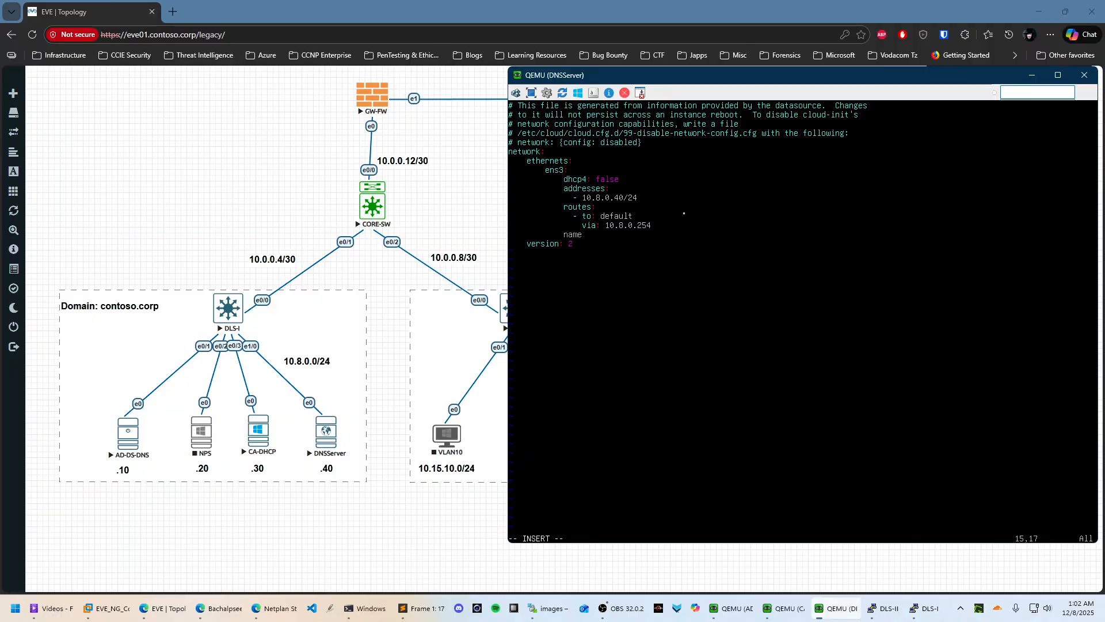
{"action": "type", "text": "servers:"}
{"action": "key", "text": "Return"}
{"action": "type", "text": "addresses:"}
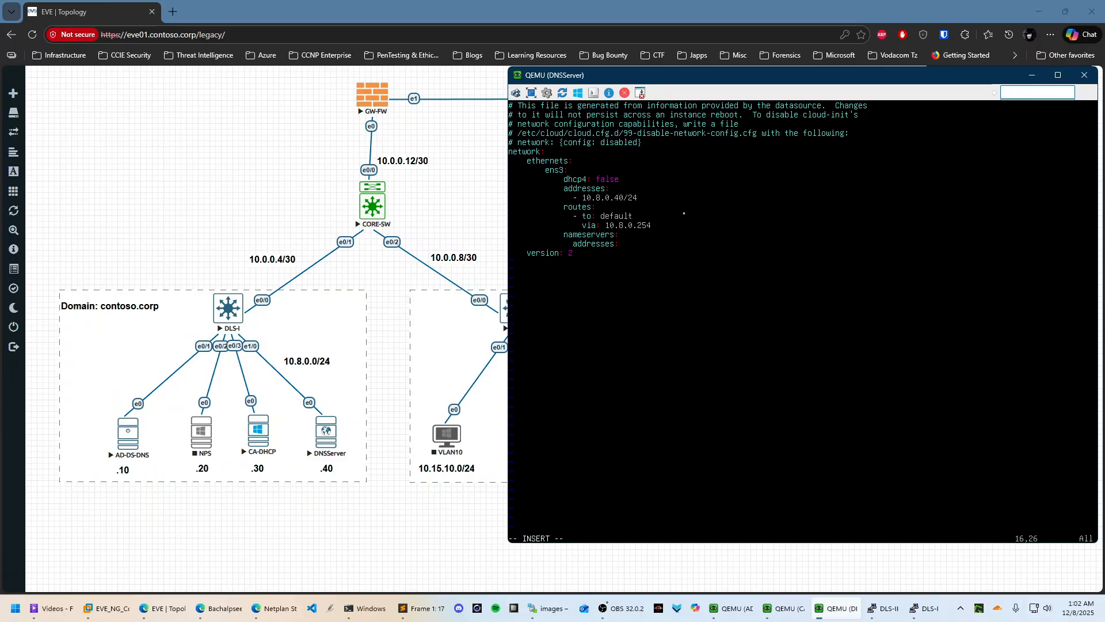
Set nameserver addresses [1.1.1.1, 1.0.0.1], save with :wq, and run netplan try
{"action": "type", "text": "[]1.1.1.1, 1.0.0.1"}
{"action": "key", "text": "Escape"}
{"action": "type", "text": ":wq"}
{"action": "key", "text": "Return"}
{"action": "key", "text": "Return"}
{"action": "key", "text": "Return"}
{"action": "key", "text": "Return"}
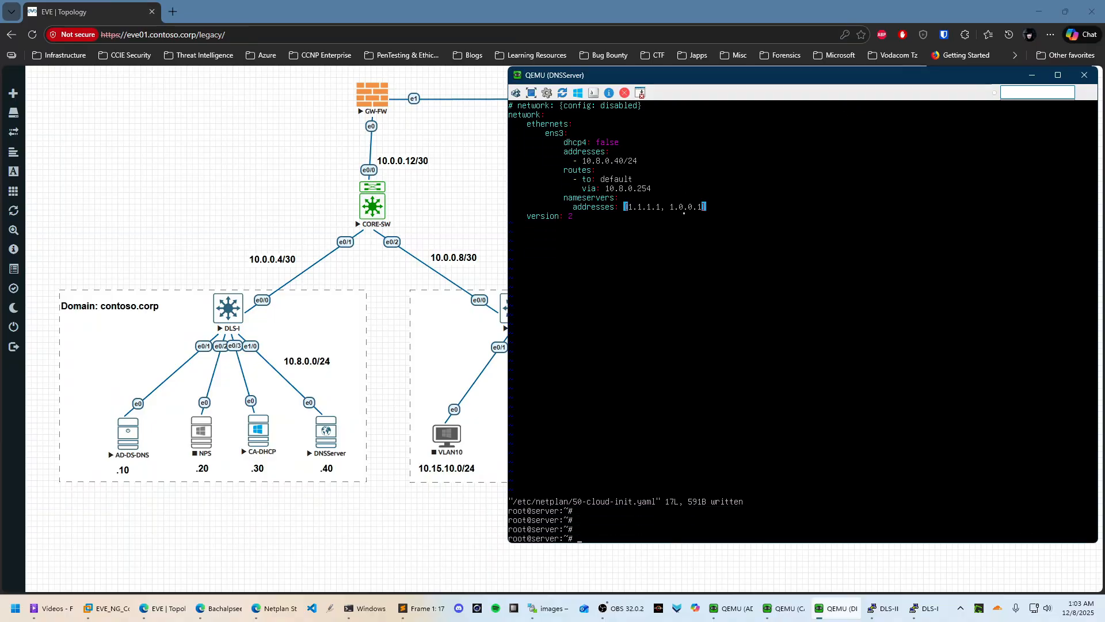
{"action": "type", "text": "netplan try"}
{"action": "key", "text": "Return"}
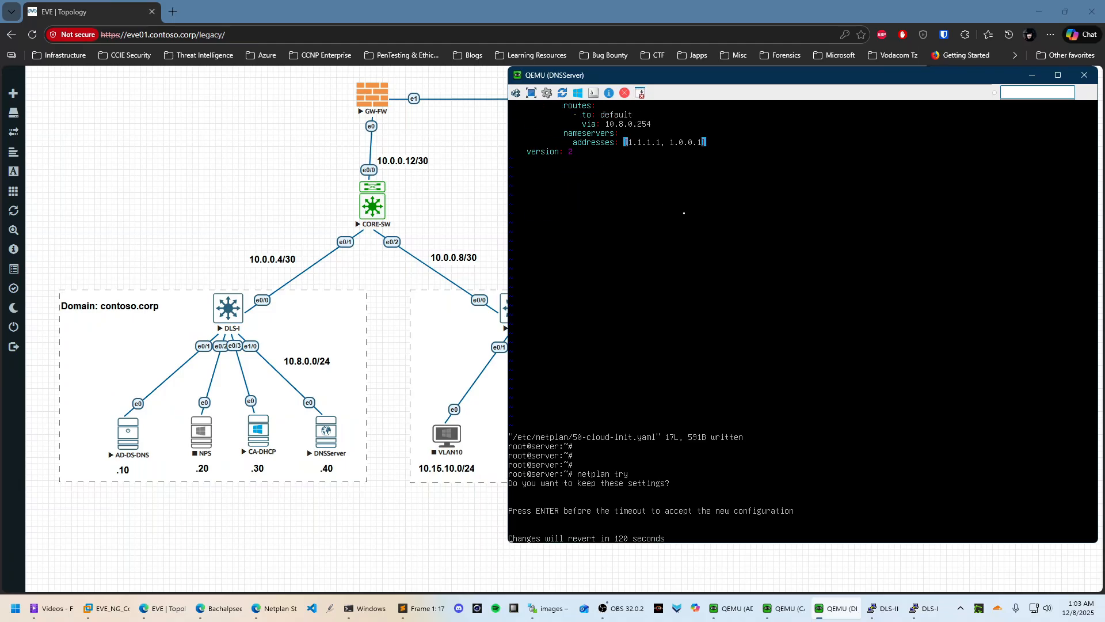
Accept the netplan try test and apply the static configuration with netplan apply
{"action": "key", "text": "Return"}
{"action": "key", "text": "Return"}
{"action": "key", "text": "Return"}
{"action": "type", "text": "net"}
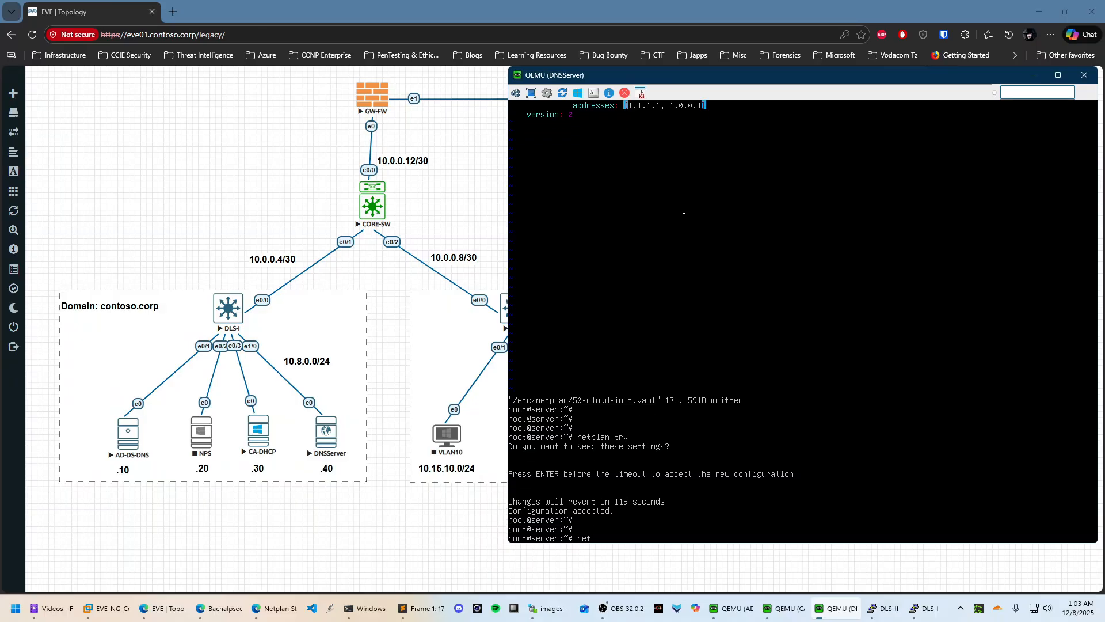
{"action": "type", "text": "plan apply"}
{"action": "key", "text": "Return"}
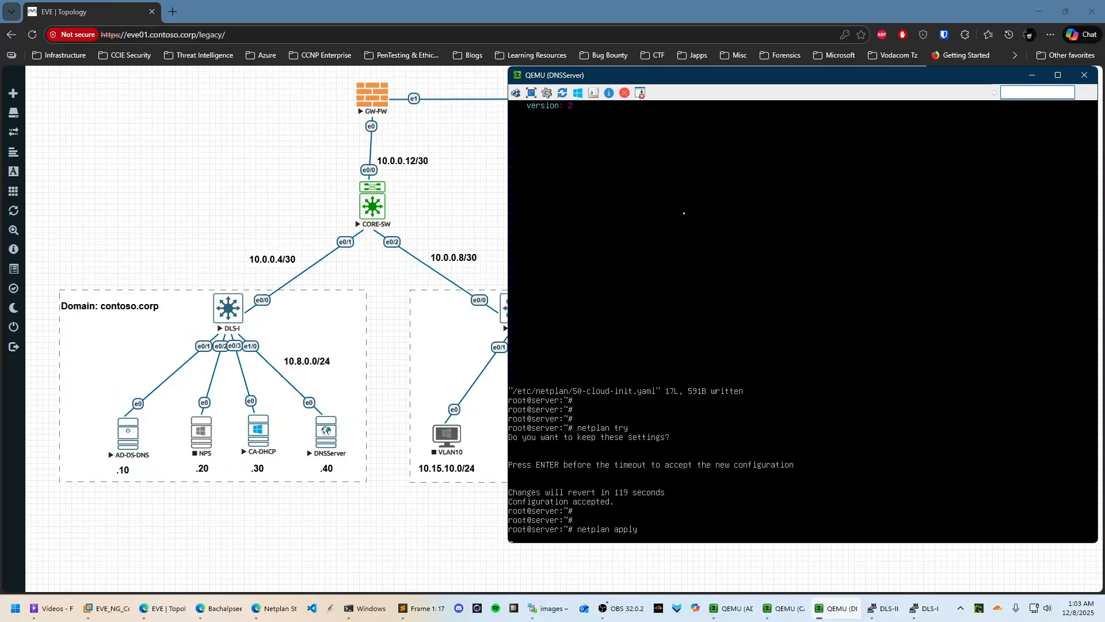
Ping google.com to confirm connectivity, stop it, and clear the screen
{"action": "key", "text": "Return"}
{"action": "key", "text": "Return"}
{"action": "key", "text": "Return"}
{"action": "type", "text": "o"}
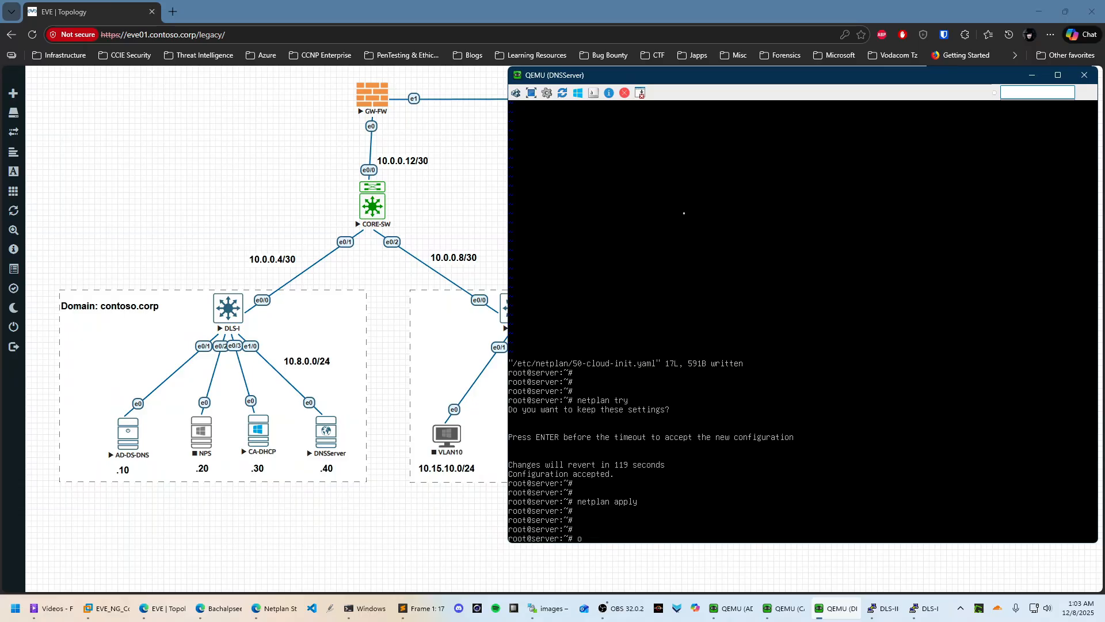
{"action": "type", "text": "inpin"}
{"action": "key", "text": "BackSpace"}
{"action": "type", "text": "g google.com"}
{"action": "key", "text": "Return"}
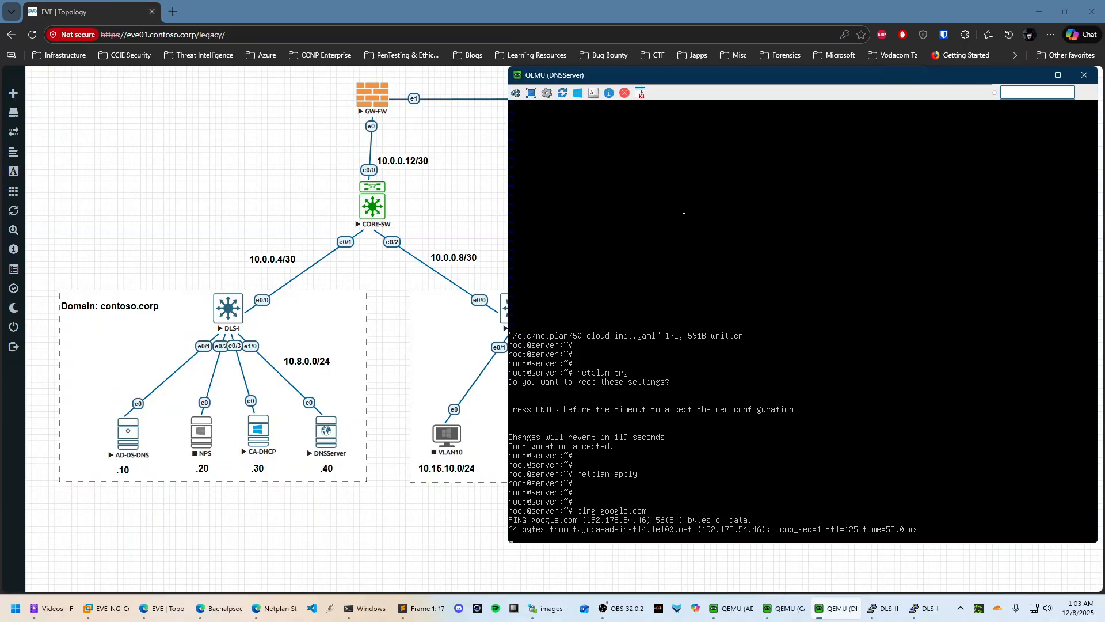
{"action": "key", "text": "ctrl+c"}
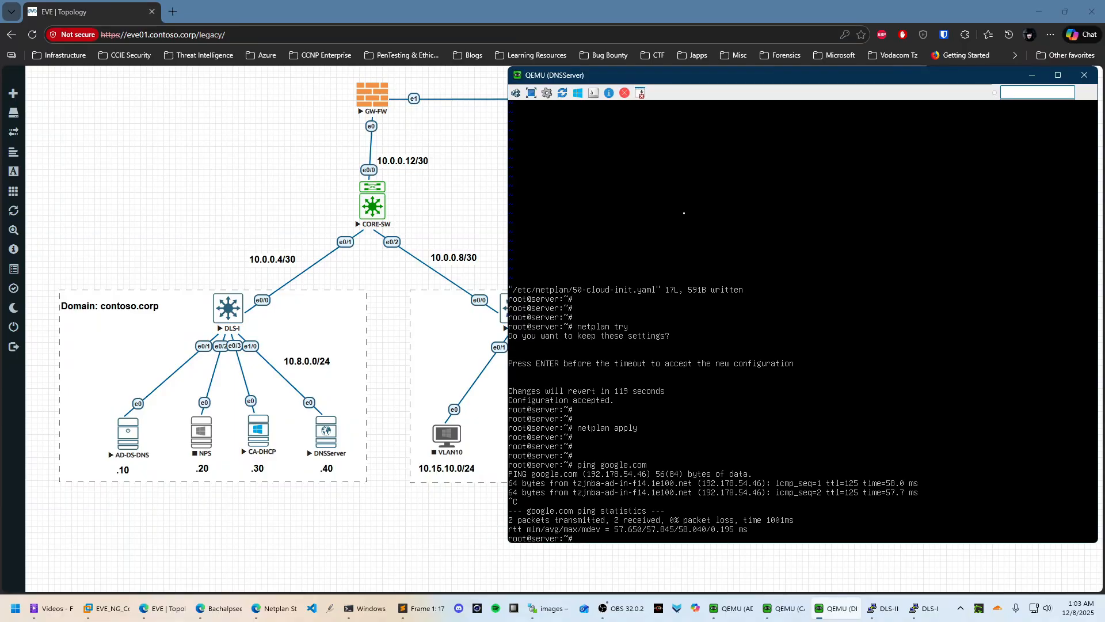
{"action": "key", "text": "ctrl+l"}
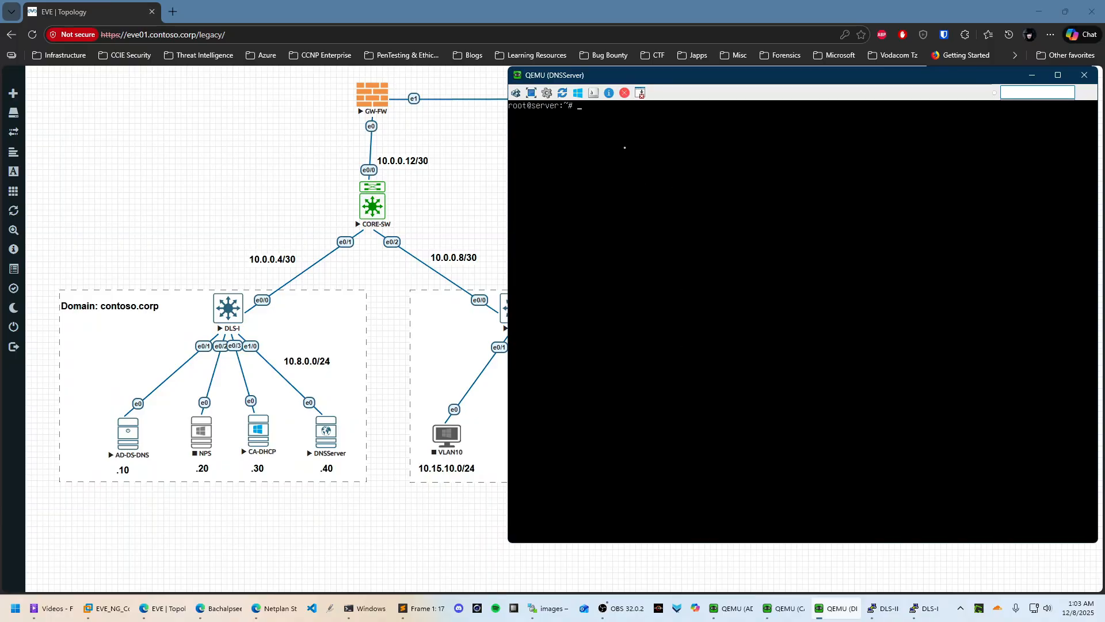
Refresh the Ubuntu package lists with apt update
{"action": "type", "text": "curl -sSL"}
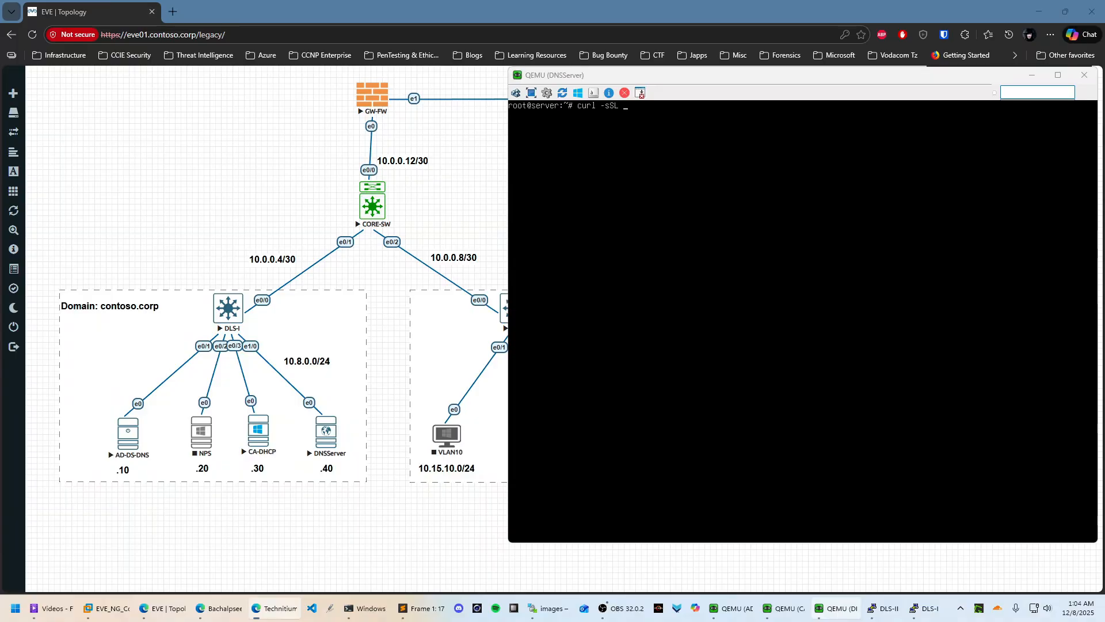
{"action": "left_click", "coordinate": [870, 165]}
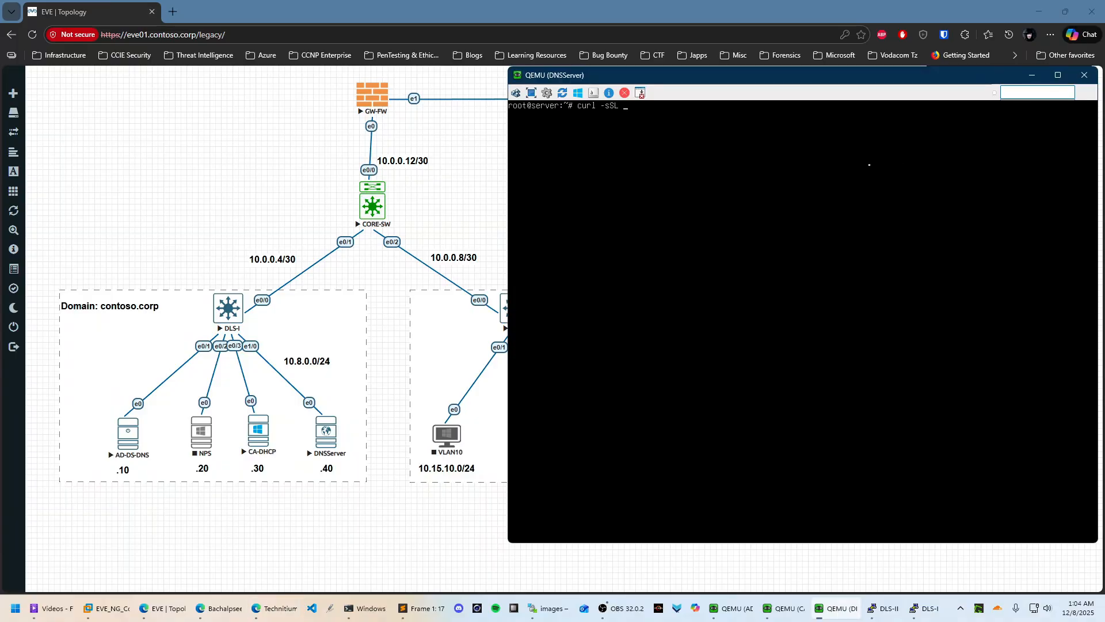
{"action": "type", "text": "HTTPS"}
{"action": "key", "text": "BackSpace"}
{"action": "key", "text": "BackSpace"}
{"action": "key", "text": "BackSpace"}
{"action": "key", "text": "BackSpace"}
{"action": "key", "text": "BackSpace"}
{"action": "key", "text": "BackSpace"}
{"action": "key", "text": "BackSpace"}
{"action": "key", "text": "BackSpace"}
{"action": "key", "text": "BackSpace"}
{"action": "key", "text": "BackSpace"}
{"action": "key", "text": "BackSpace"}
{"action": "key", "text": "BackSpace"}
{"action": "key", "text": "BackSpace"}
{"action": "key", "text": "BackSpace"}
{"action": "type", "text": "apt update"}
{"action": "key", "text": "Return"}
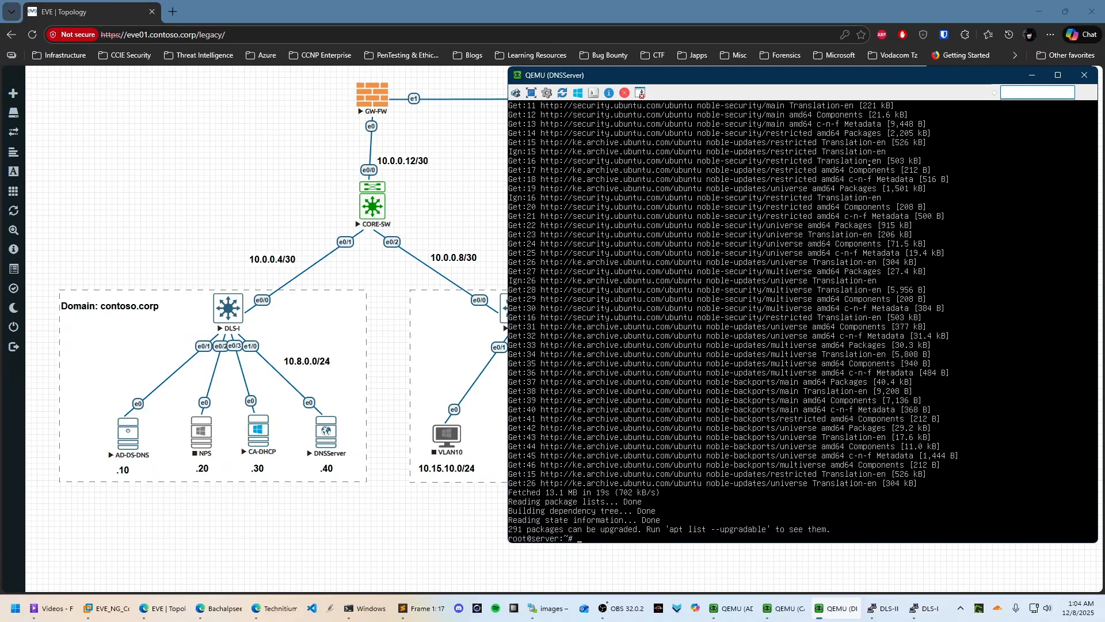
{"action": "key", "text": "Return"}
{"action": "key", "text": "Return"}
{"action": "key", "text": "Return"}
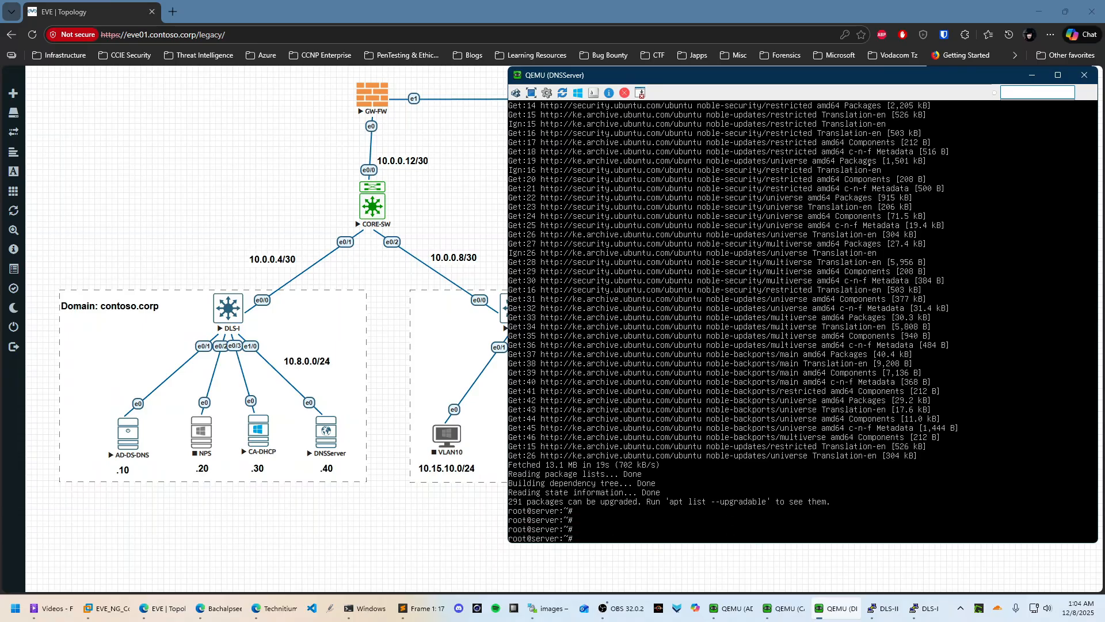
{"action": "type", "text": "curl -sSL https://download.technitium.com/"}
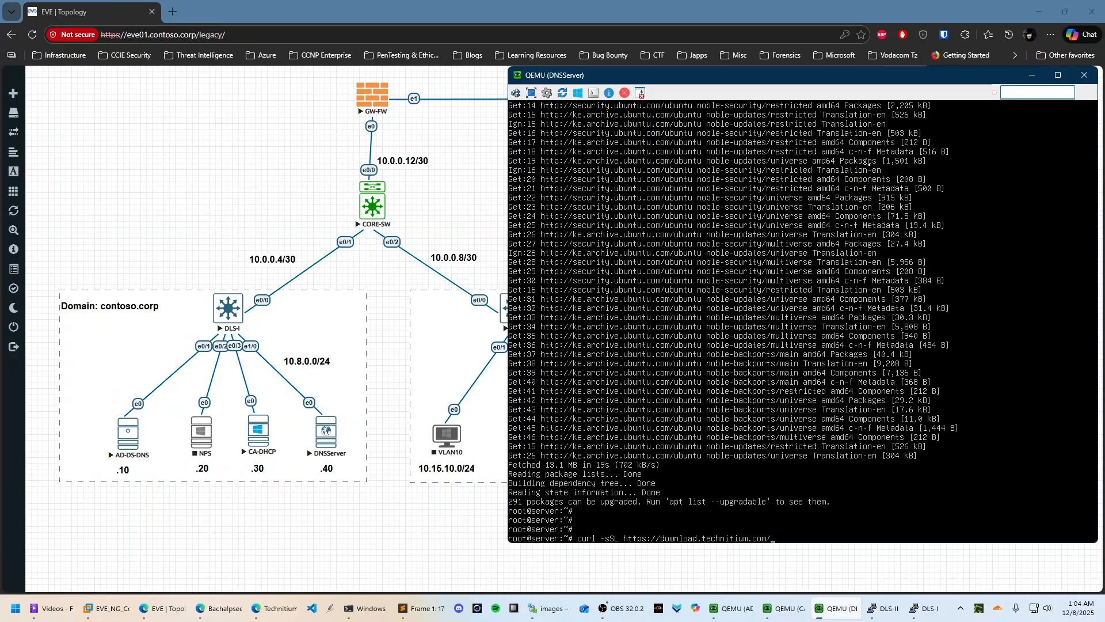
{"action": "type", "text": "dns/install.sh"}
{"action": "type", "text": " | sudo bash"}
{"action": "key", "text": "BackSpace"}
{"action": "key", "text": "BackSpace"}
{"action": "key", "text": "BackSpace"}
{"action": "key", "text": "BackSpace"}
{"action": "type", "text": "bas"}
{"action": "key", "text": "Return"}
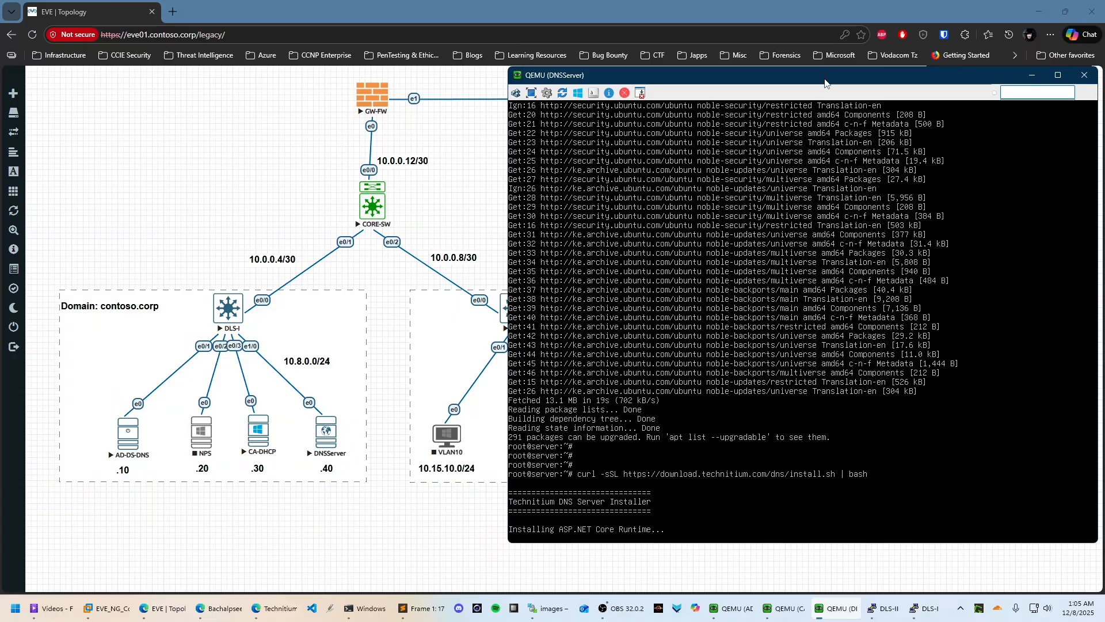
Start the VLAN10 and VLAN20 nodes from the lab topology
{"action": "left_click", "coordinate": [491, 178]}
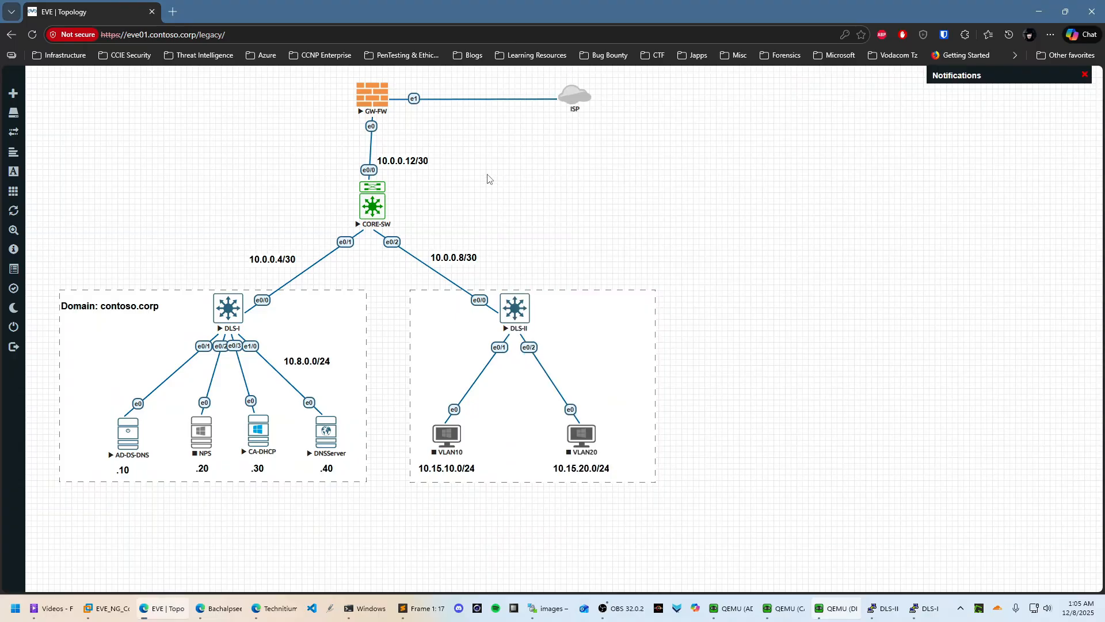
{"action": "right_click", "coordinate": [450, 433]}
{"action": "left_click", "coordinate": [484, 451]}
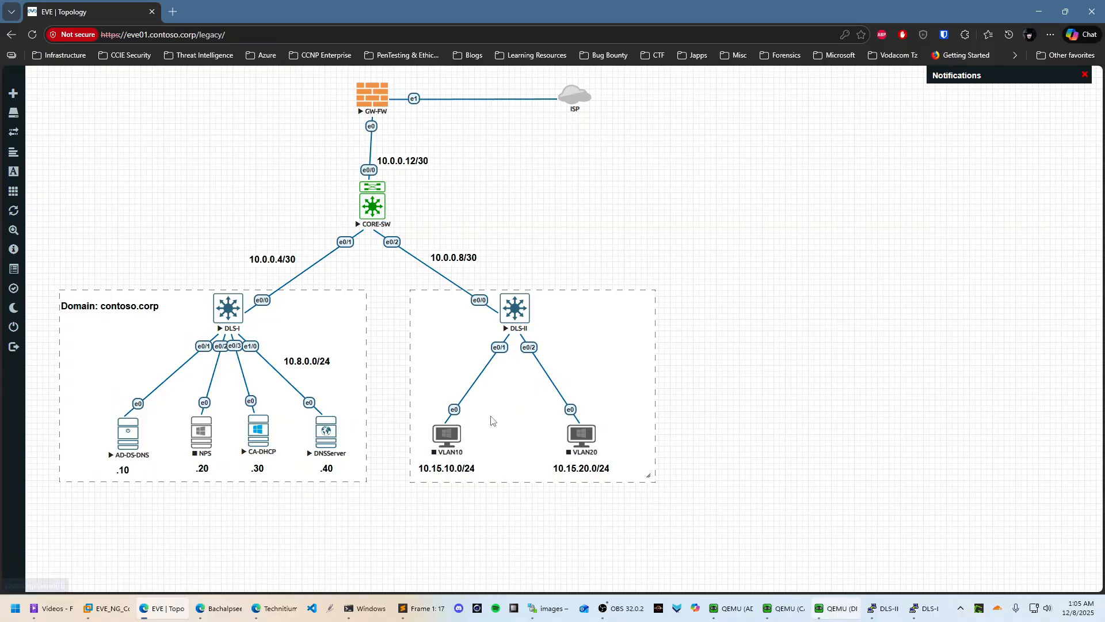
{"action": "right_click", "coordinate": [585, 433]}
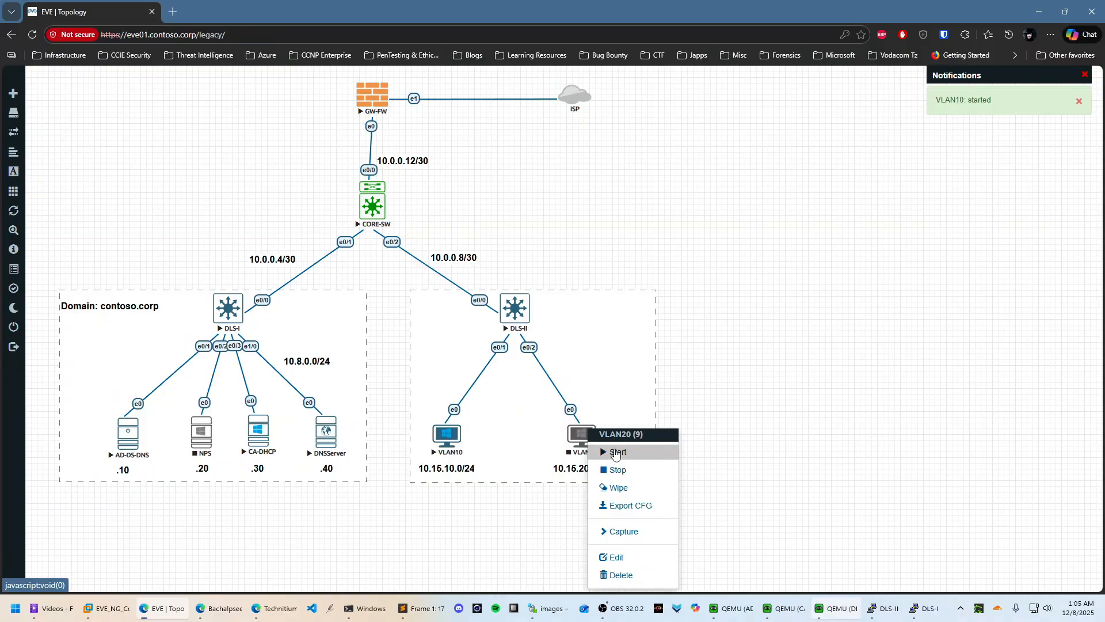
{"action": "left_click", "coordinate": [613, 452]}
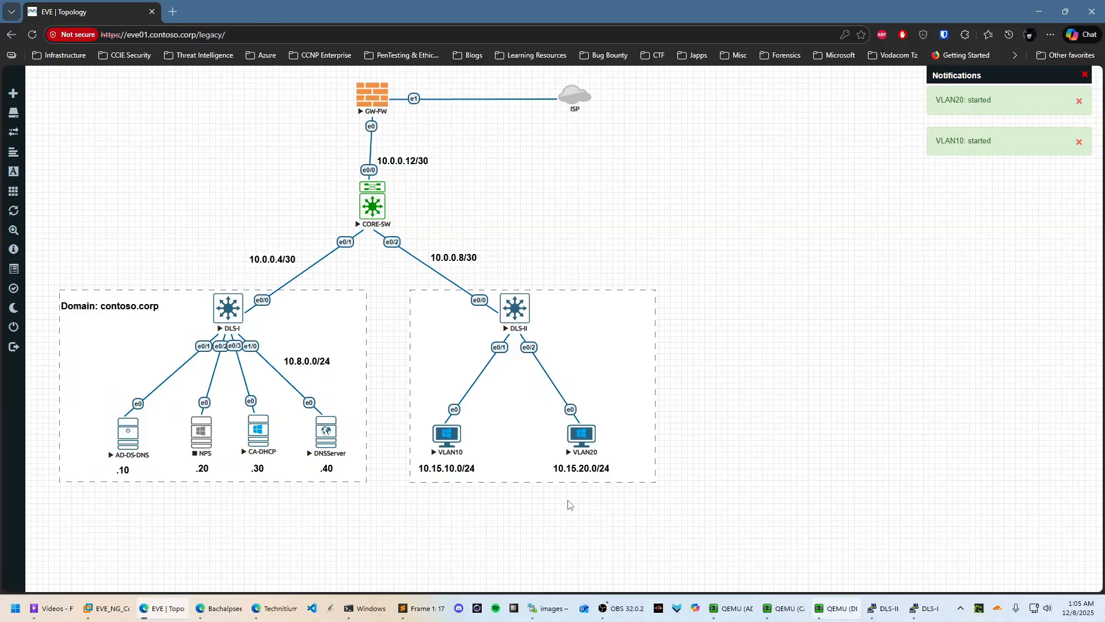
Open and reposition the VLAN10 console, then bring DNSServer back in front
{"action": "left_click", "coordinate": [451, 436]}
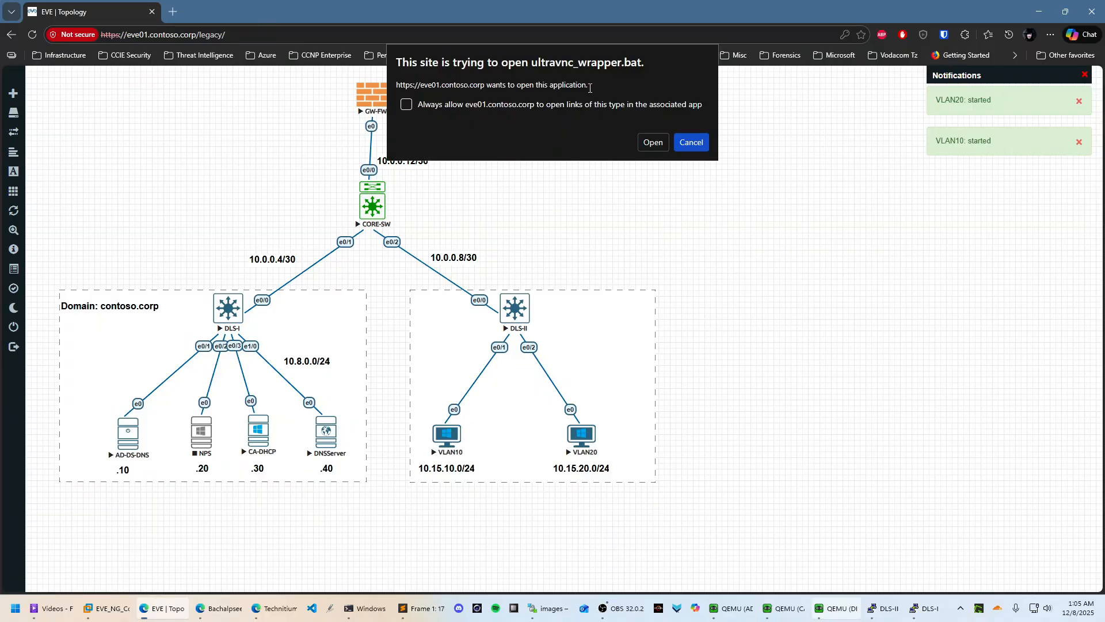
{"action": "left_click", "coordinate": [648, 143]}
{"action": "left_click", "coordinate": [533, 274]}
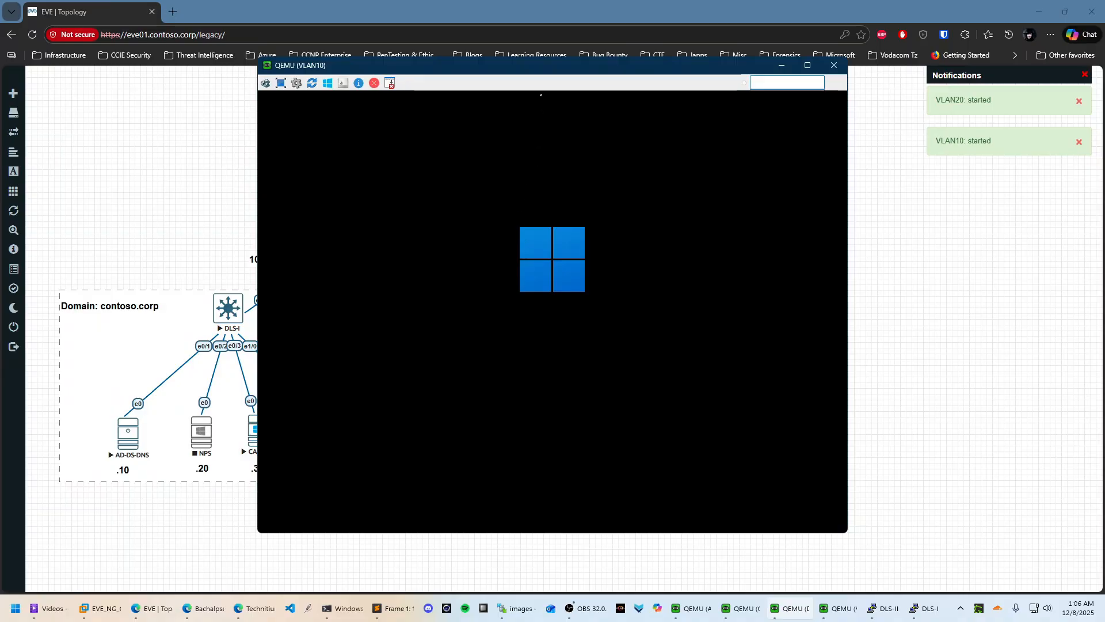
{"action": "left_click_drag", "start_coordinate": [546, 72], "coordinate": [802, 80]}
{"action": "mouse_move", "coordinate": [792, 608]}
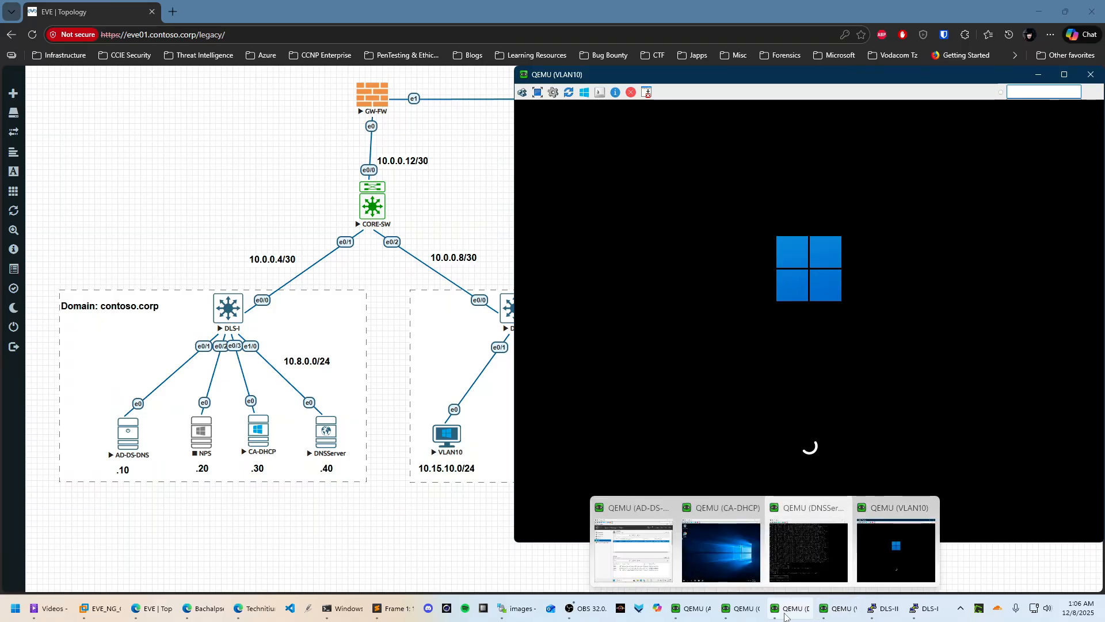
{"action": "left_click", "coordinate": [803, 562]}
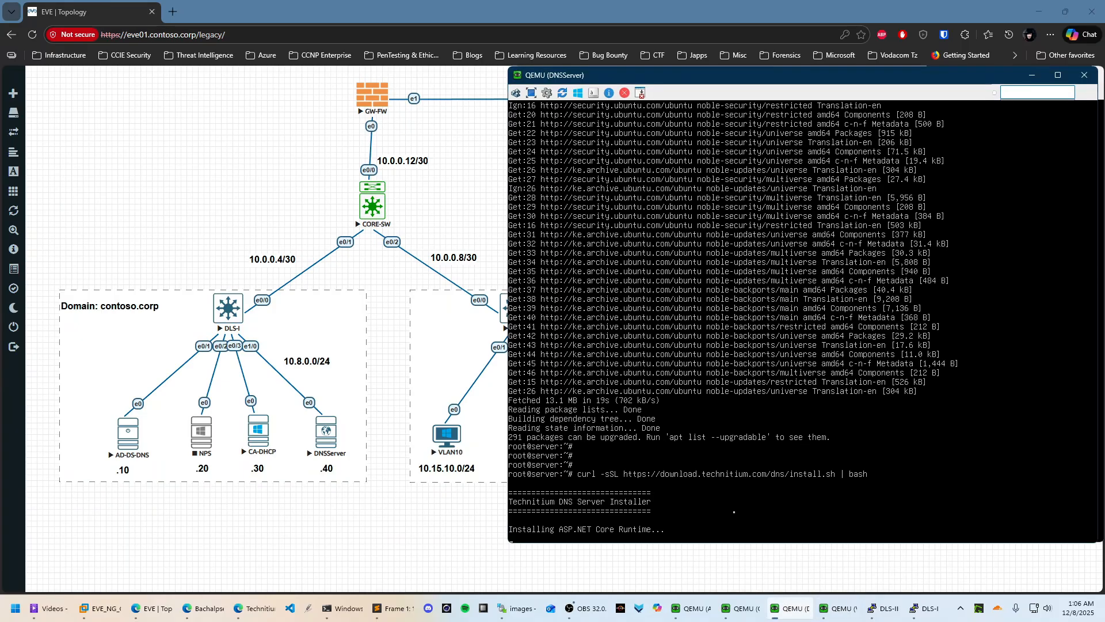
Cycle through the AD-DS-DNS, VLAN10 and DNSServer consoles, ending on CA-DHCP
{"action": "left_click", "coordinate": [737, 611]}
{"action": "left_click", "coordinate": [736, 611]}
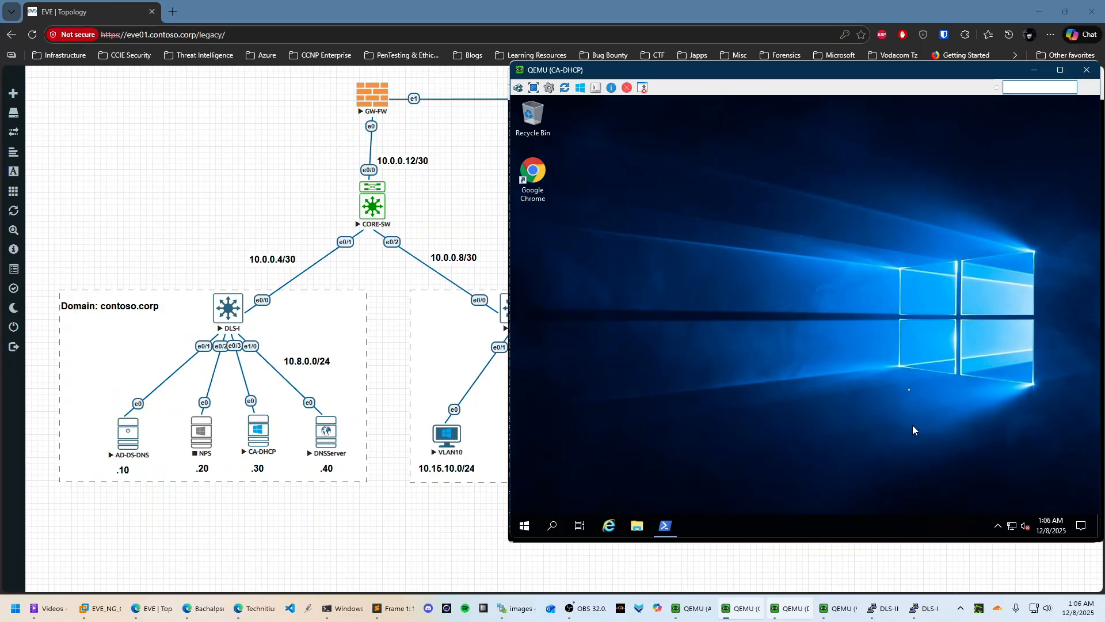
{"action": "mouse_move", "coordinate": [884, 611]}
{"action": "left_click", "coordinate": [839, 609]}
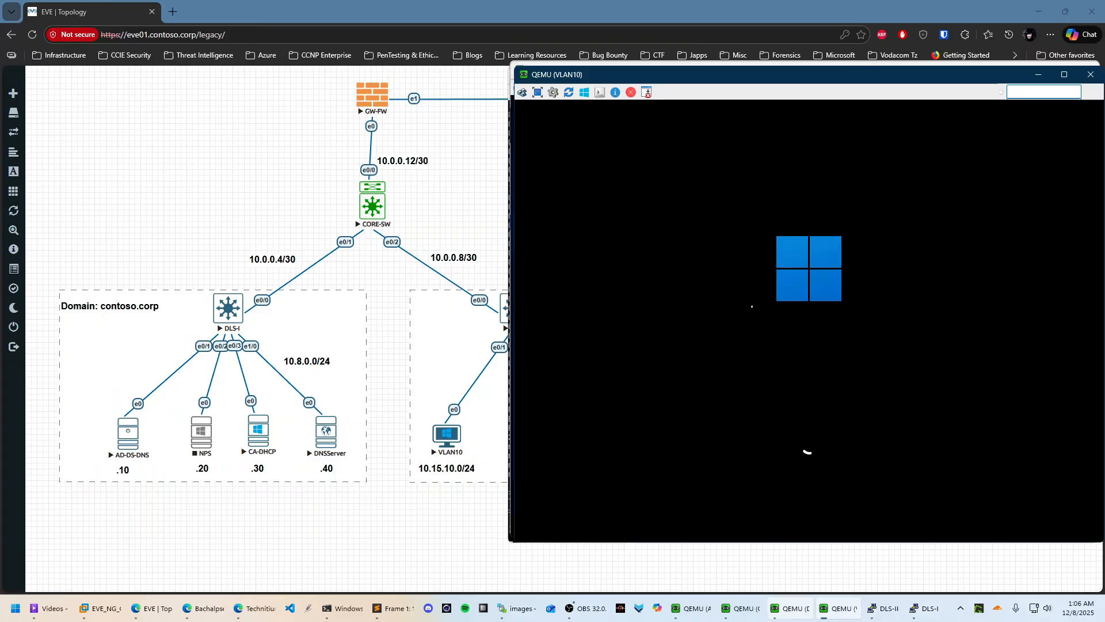
{"action": "left_click", "coordinate": [793, 608]}
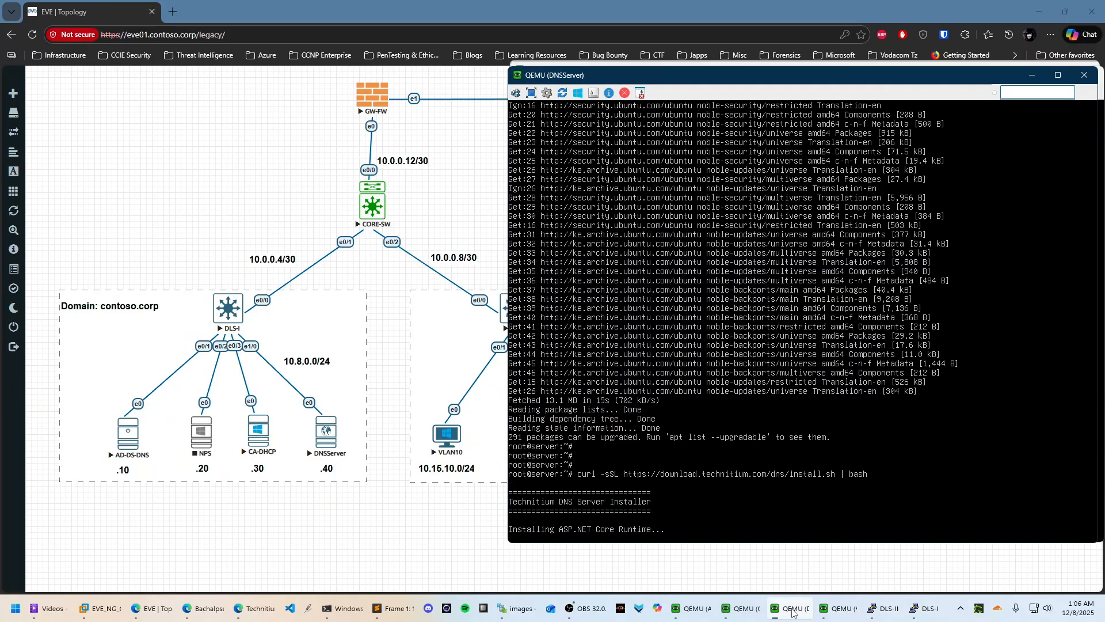
{"action": "left_click", "coordinate": [755, 610]}
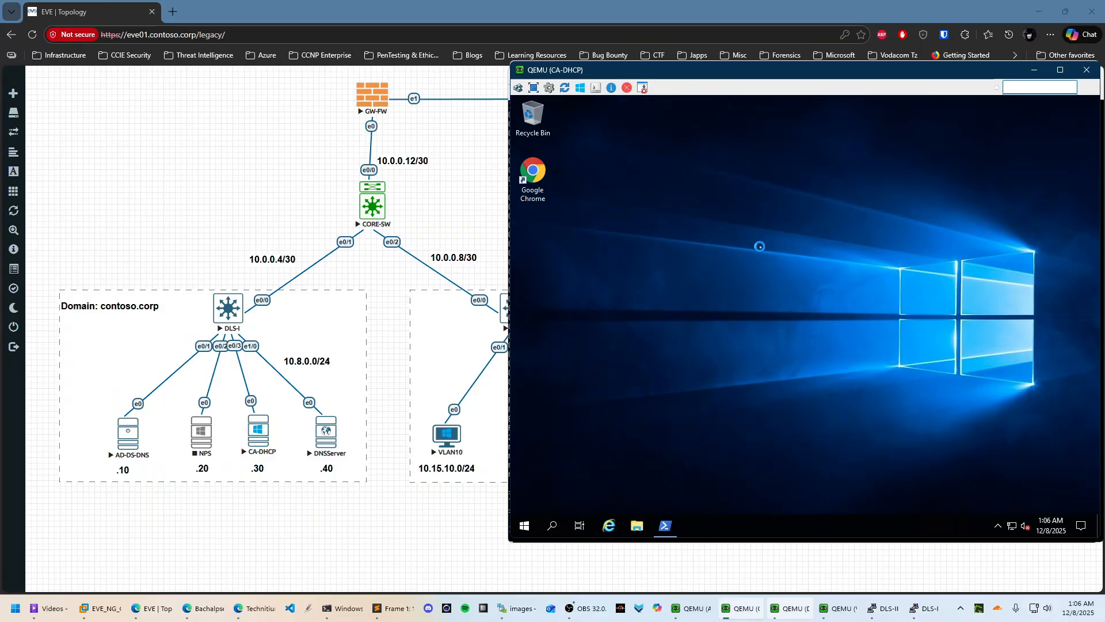
Refresh the CA-DHCP desktop and close the old PowerShell window
{"action": "right_click", "coordinate": [761, 248]}
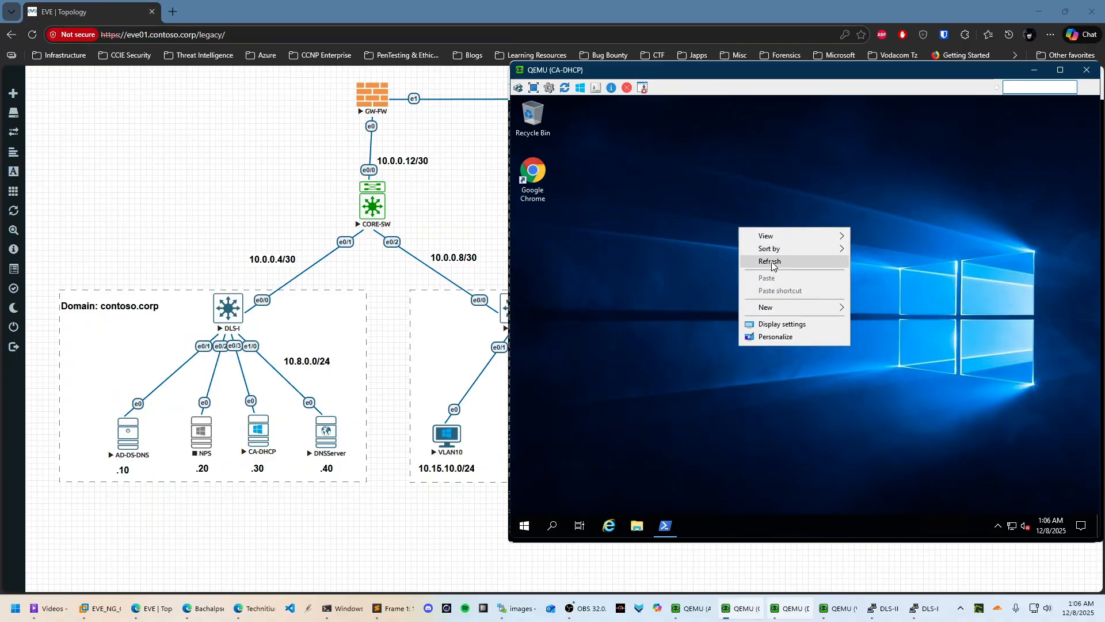
{"action": "left_click", "coordinate": [771, 262]}
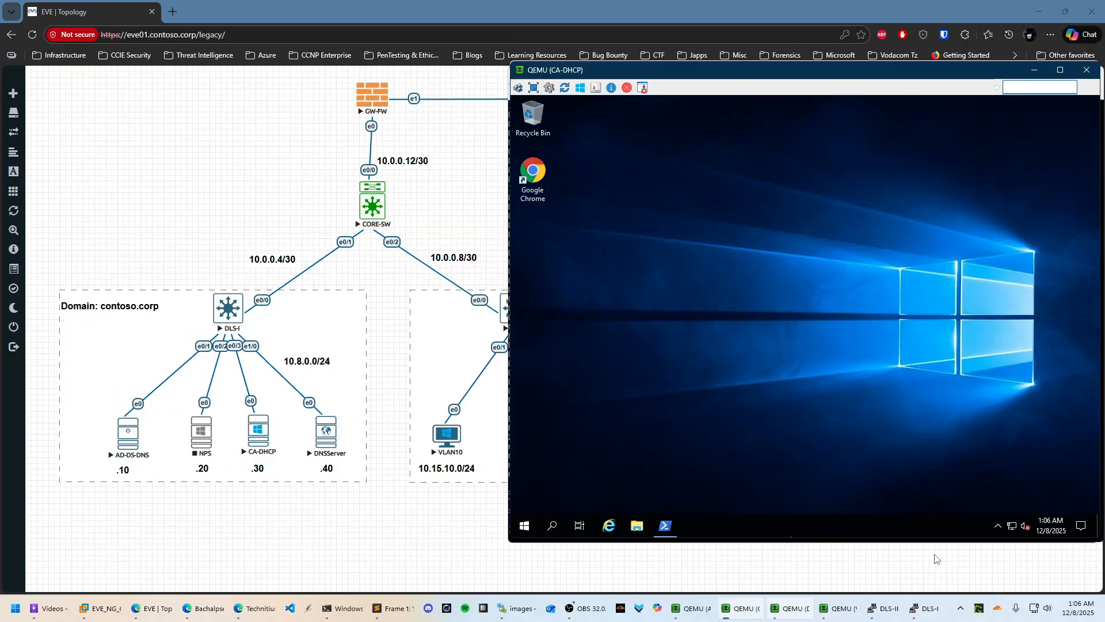
{"action": "left_click", "coordinate": [666, 525]}
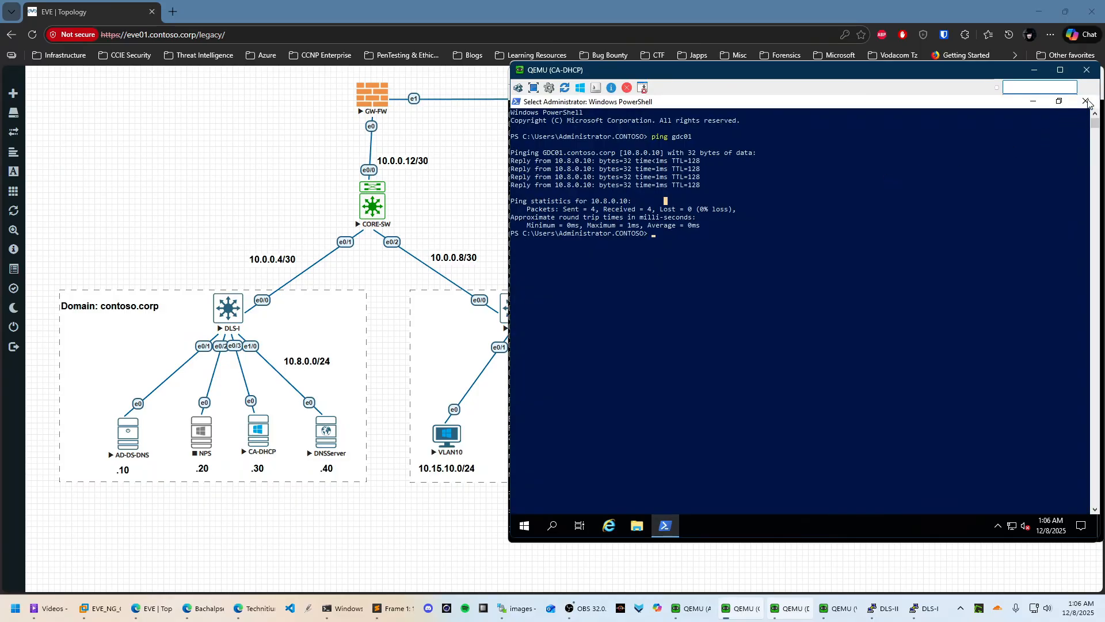
{"action": "left_click", "coordinate": [1086, 102]}
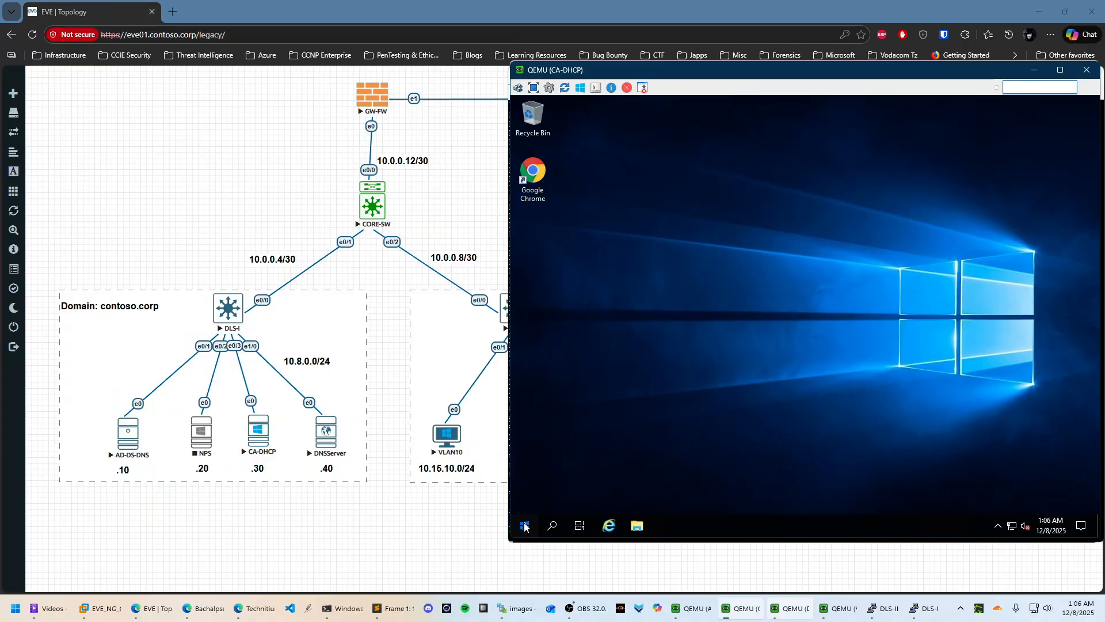
Launch a new Windows PowerShell window and bring the AD-DS-DNS console forward
{"action": "left_click", "coordinate": [524, 527]}
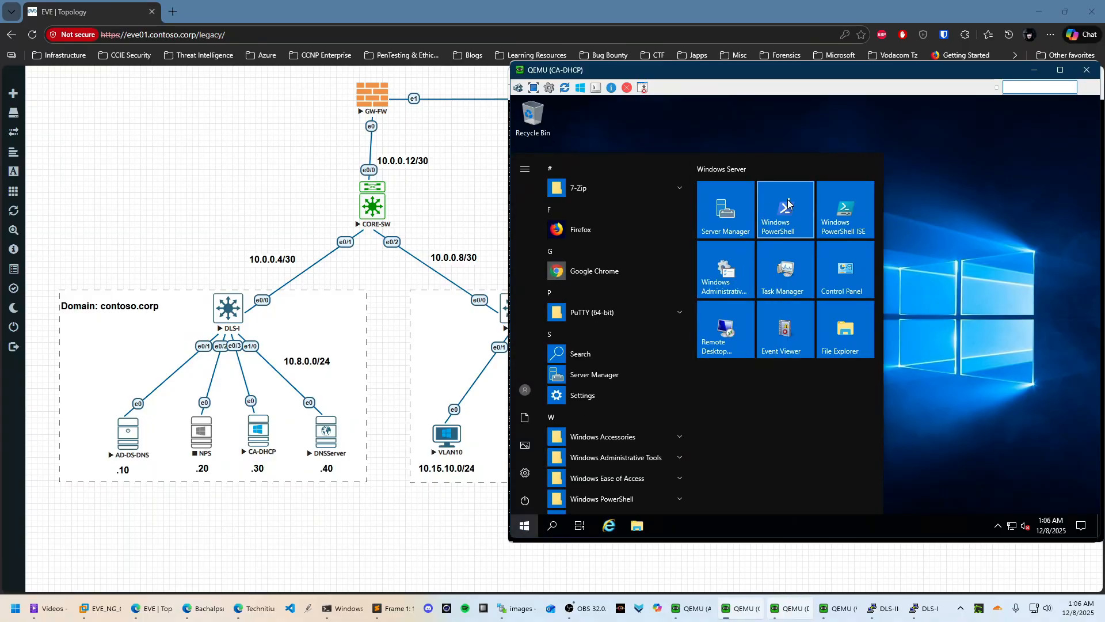
{"action": "left_click", "coordinate": [748, 293]}
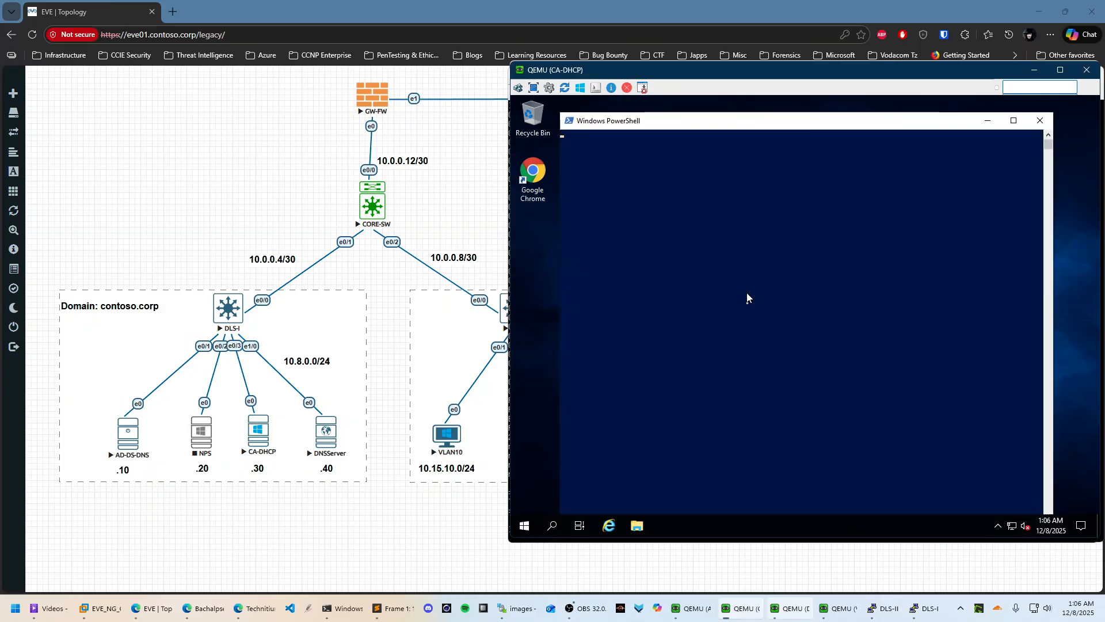
{"action": "mouse_move", "coordinate": [744, 608]}
{"action": "left_click", "coordinate": [639, 544]}
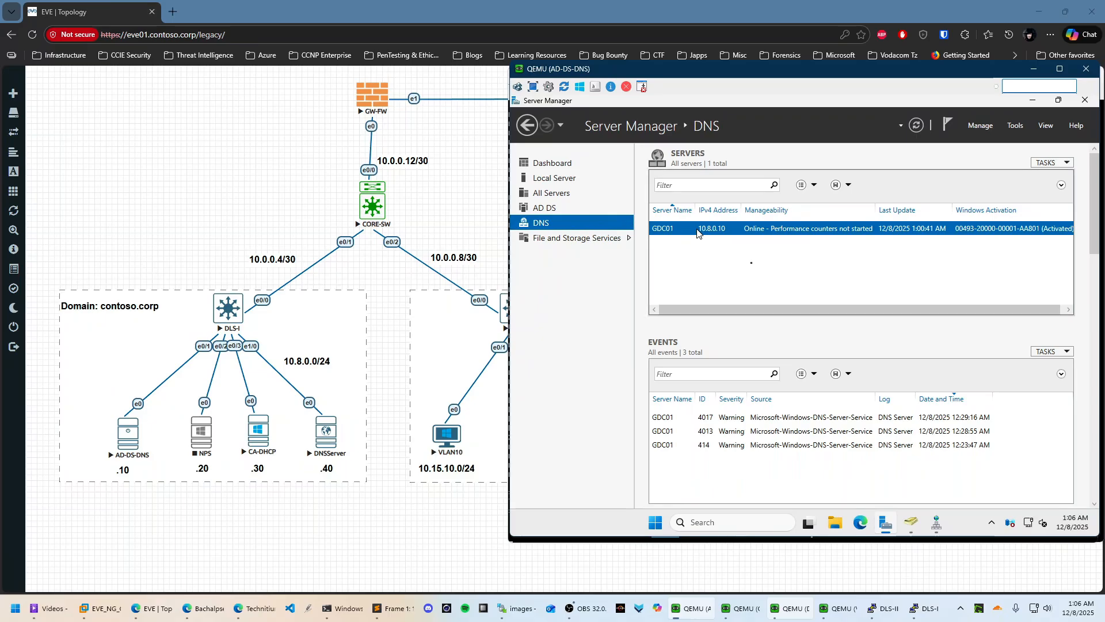
{"action": "left_click", "coordinate": [937, 525]}
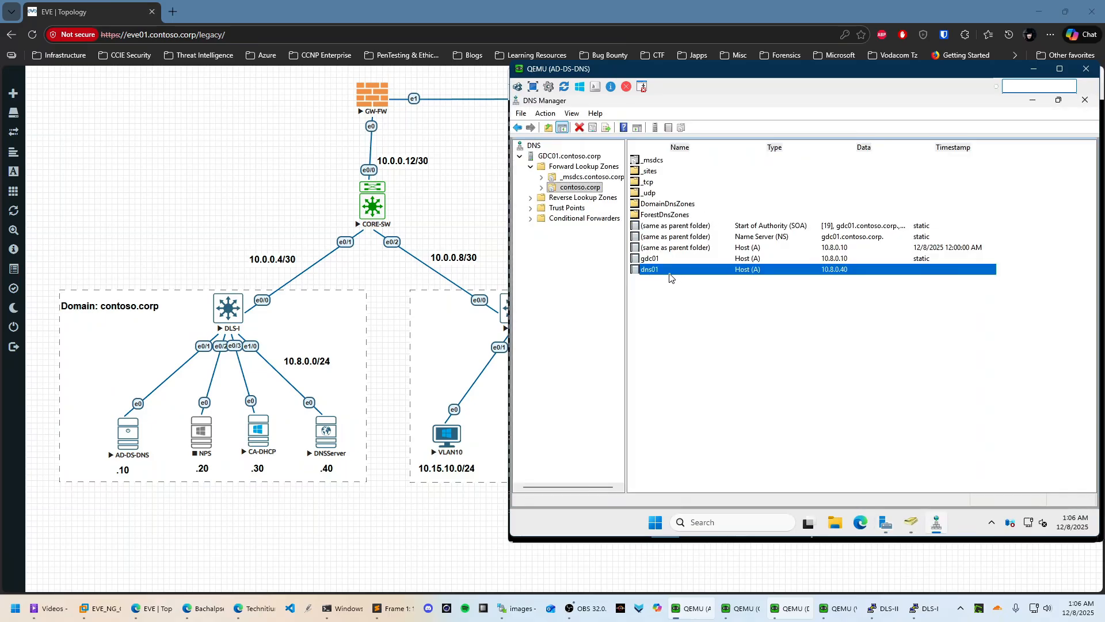
{"action": "left_click", "coordinate": [1032, 100]}
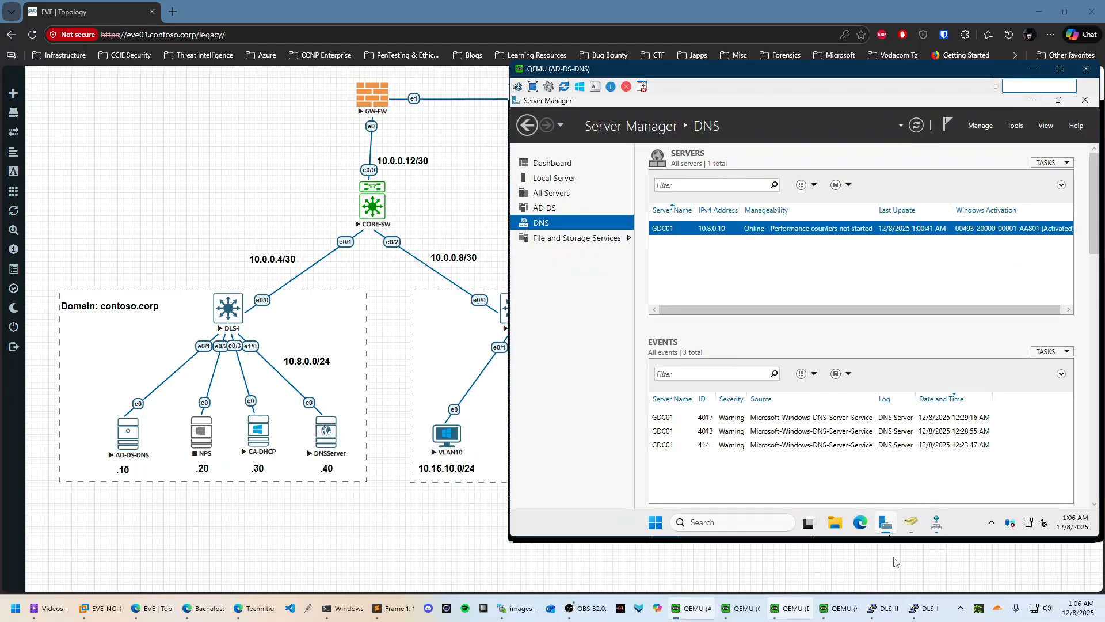
{"action": "left_click", "coordinate": [658, 524]}
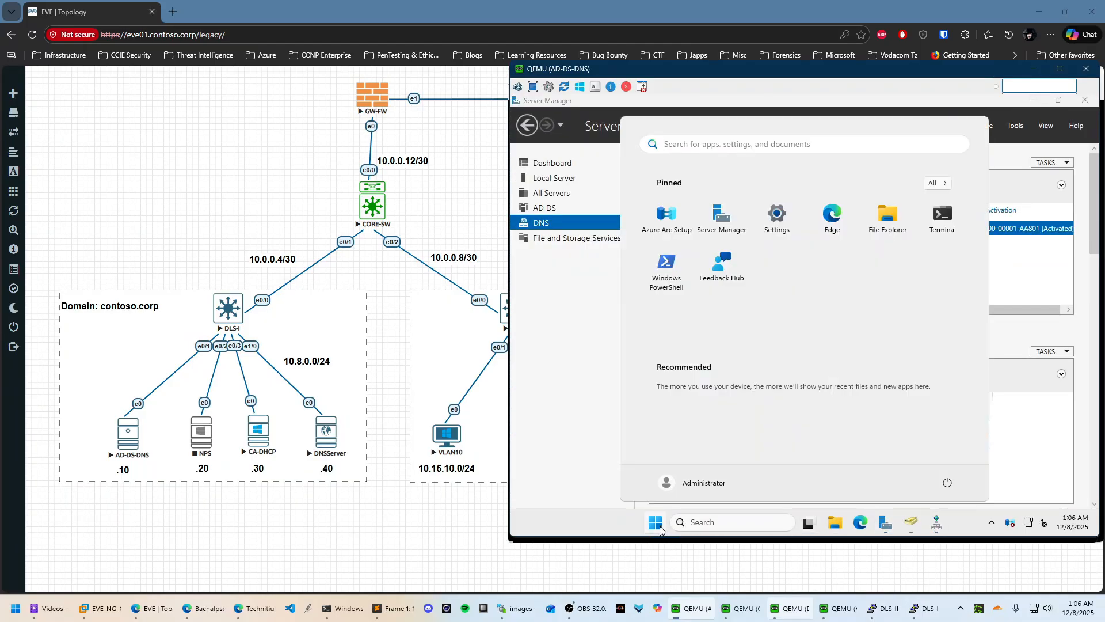
Run ping dns01 in PowerShell on AD-DS-DNS, then minimize that console
{"action": "left_click", "coordinate": [675, 282]}
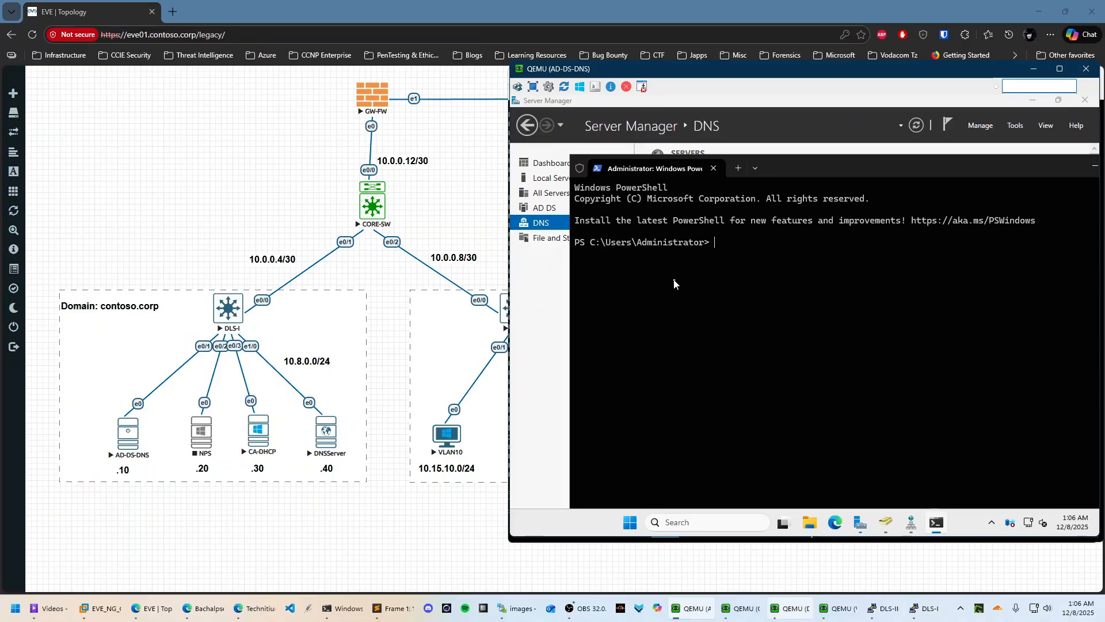
{"action": "type", "text": "ping dns01"}
{"action": "key", "text": "Return"}
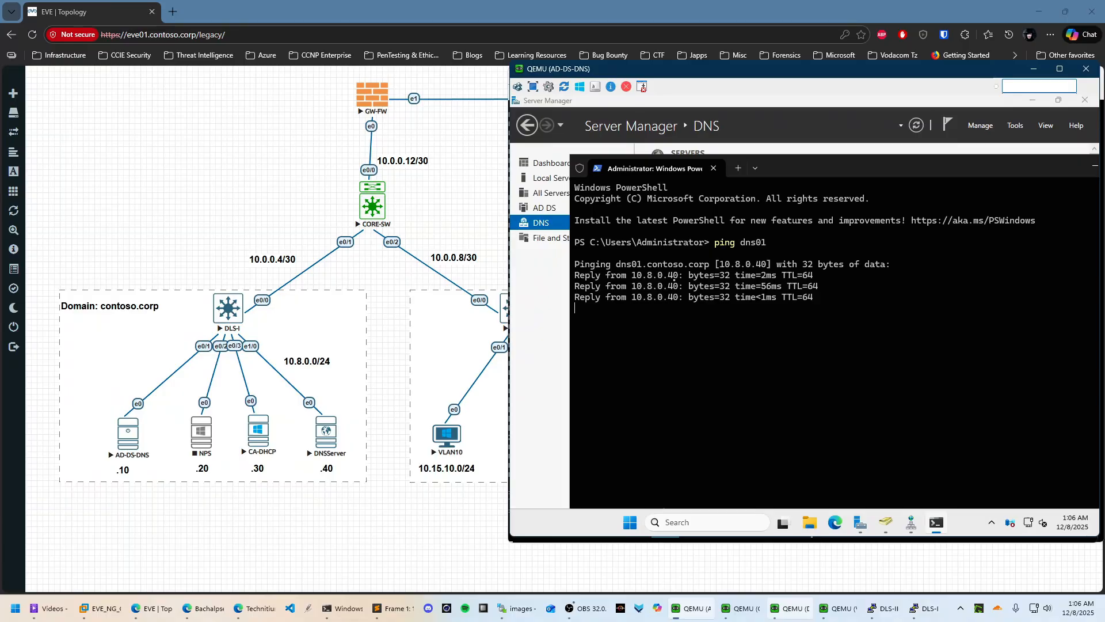
{"action": "left_click_drag", "start_coordinate": [992, 178], "coordinate": [910, 144]}
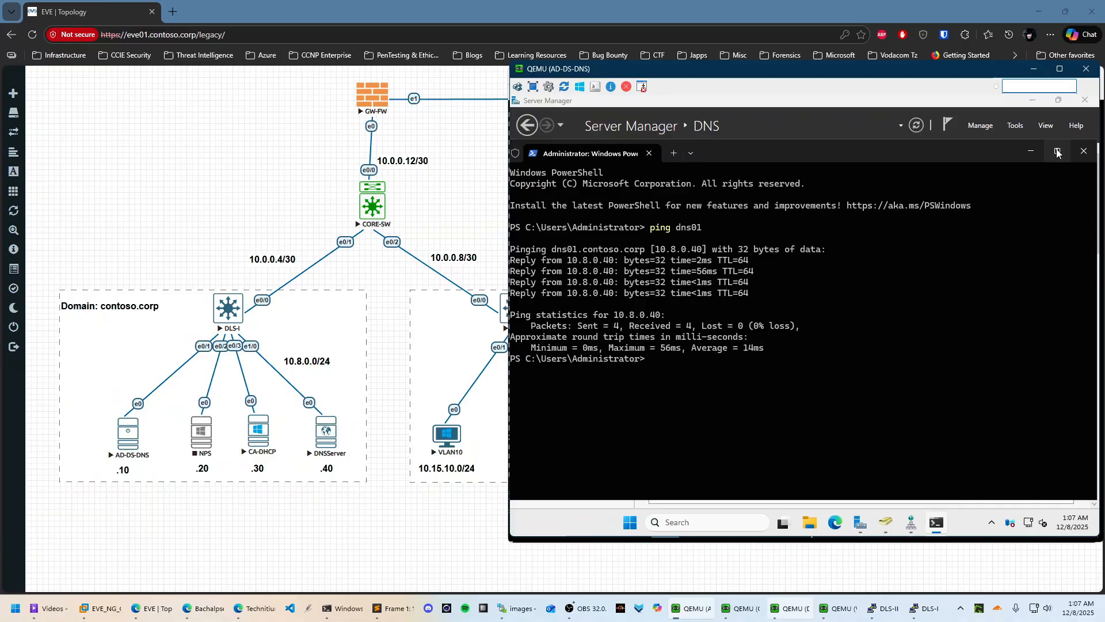
{"action": "left_click", "coordinate": [1060, 150]}
{"action": "left_click", "coordinate": [1034, 69]}
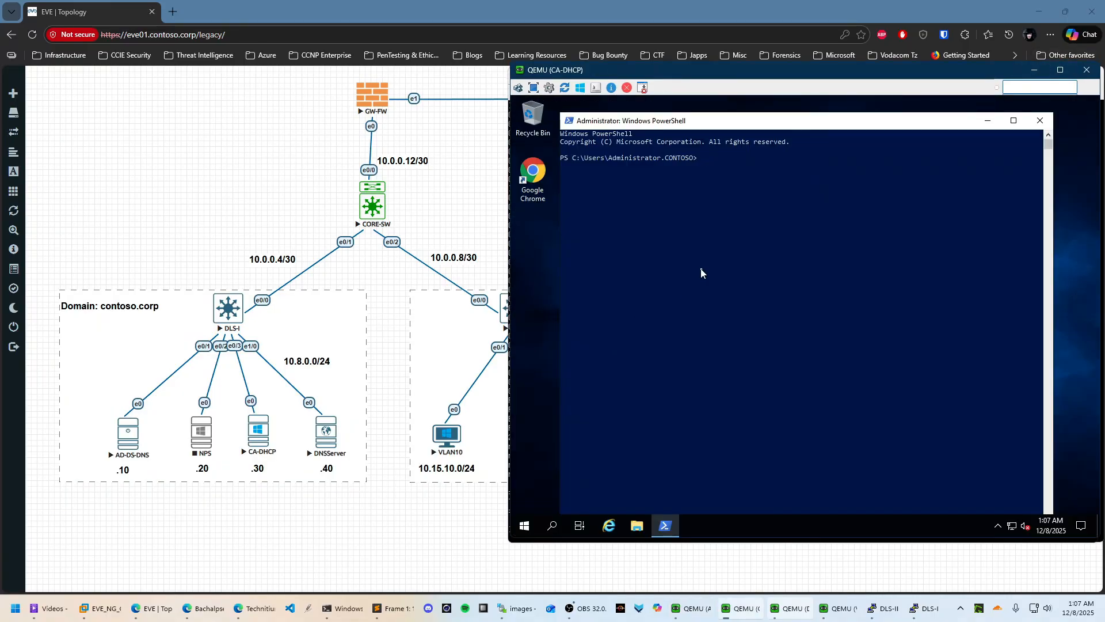
Repeat ping dns01 from the CA-DHCP PowerShell and bring up the DNSServer console
{"action": "left_click", "coordinate": [1029, 134]}
{"action": "left_click", "coordinate": [1014, 121]}
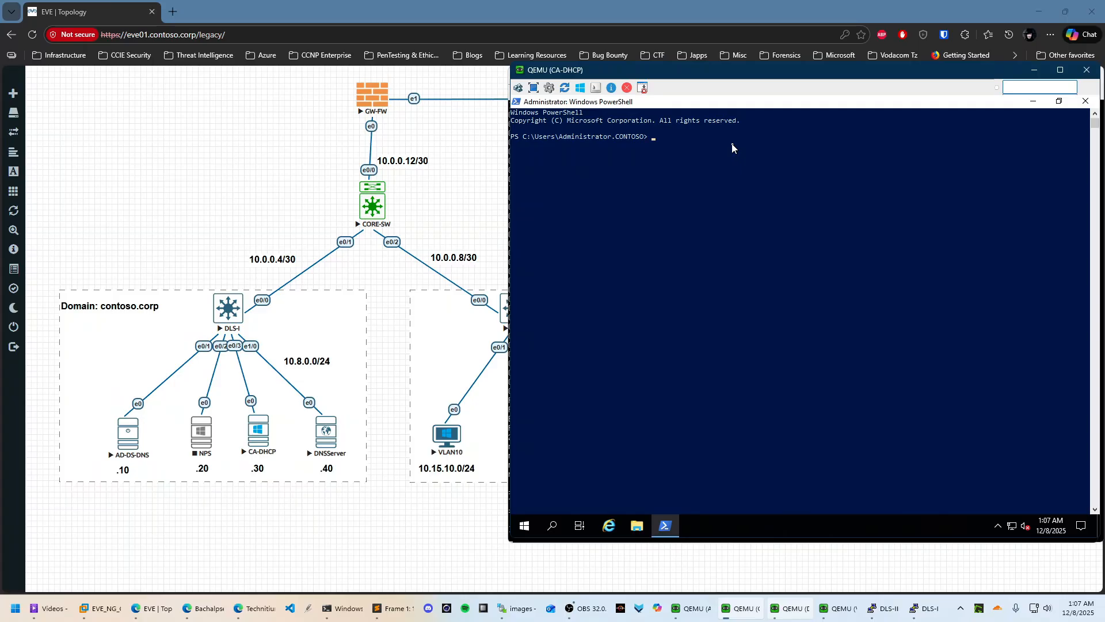
{"action": "type", "text": "ping dns01"}
{"action": "key", "text": "Return"}
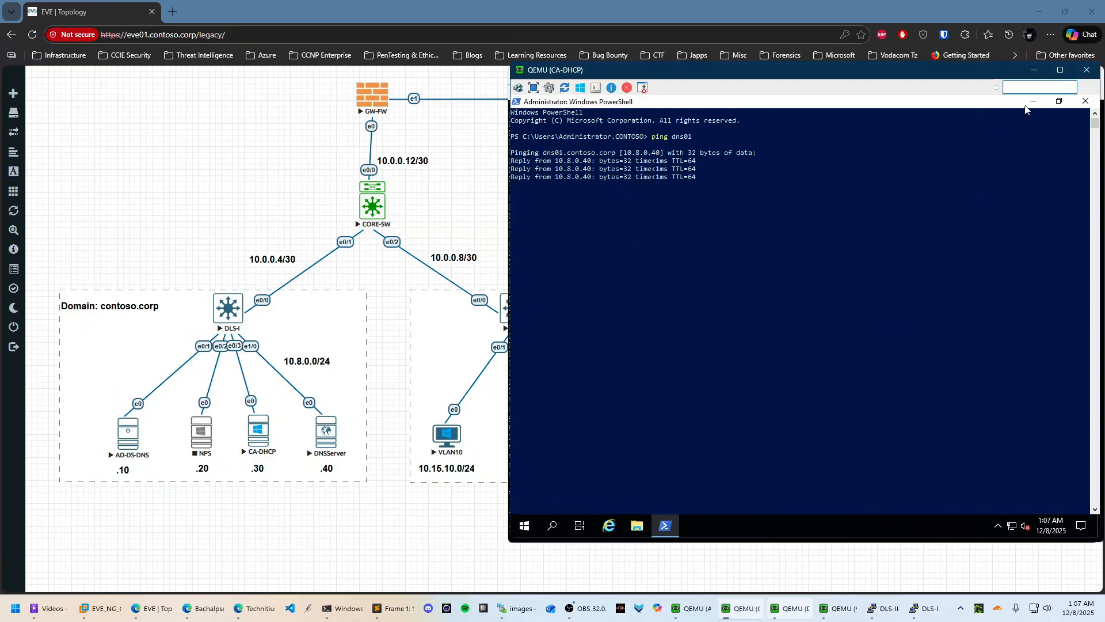
{"action": "mouse_move", "coordinate": [840, 609]}
{"action": "left_click", "coordinate": [804, 574]}
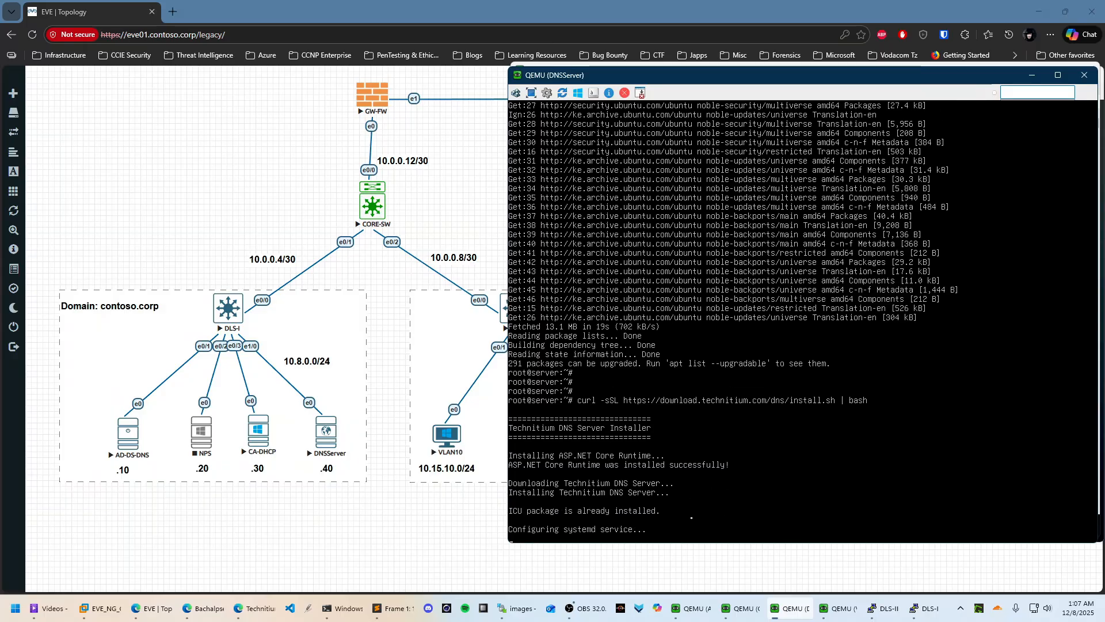
Rename the Ubuntu host to dns01 with hostnamectl
{"action": "key", "text": "Return"}
{"action": "key", "text": "Return"}
{"action": "key", "text": "Return"}
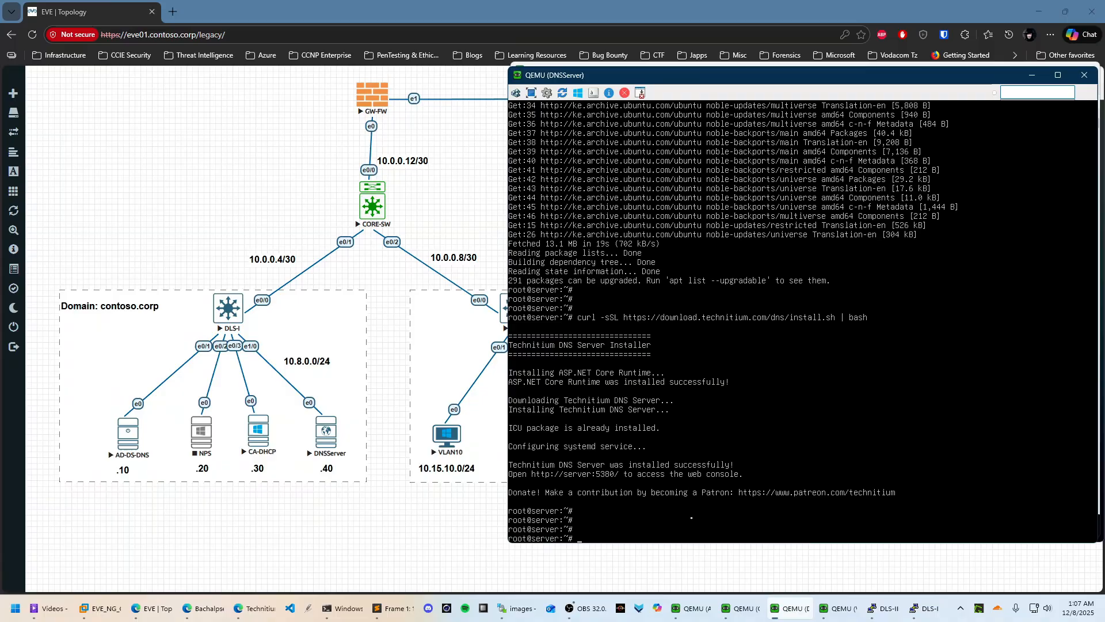
{"action": "type", "text": "HOS"}
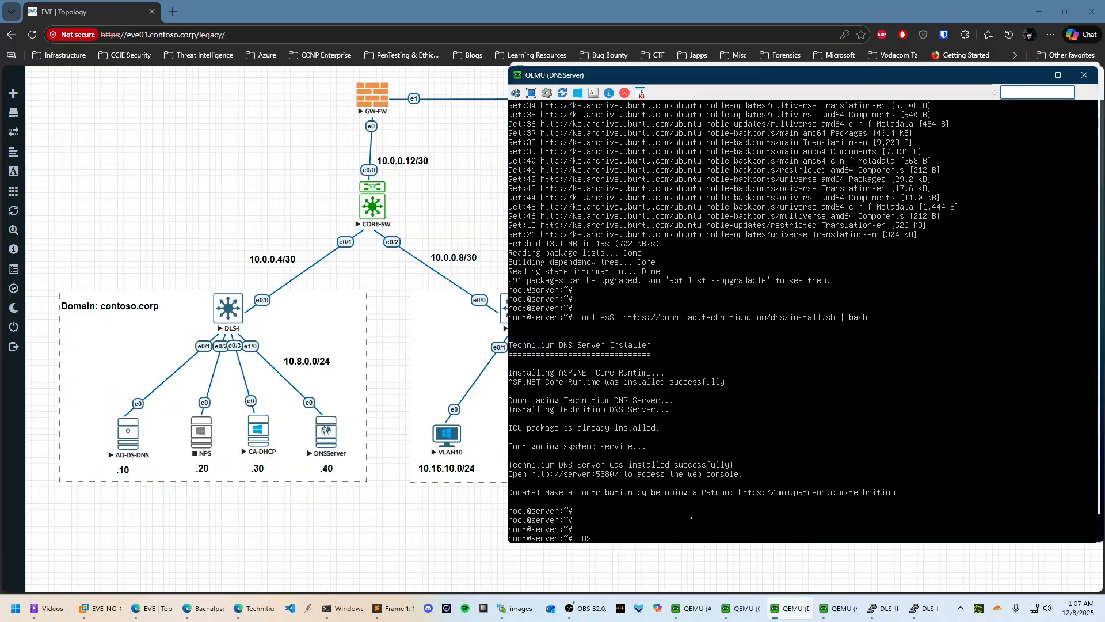
{"action": "key", "text": "BackSpace"}
{"action": "key", "text": "BackSpace"}
{"action": "type", "text": "hostnamectl set-tostname dns01"}
{"action": "key", "text": "Return"}
Exit the root shell and session, then log back in with the admin account
{"action": "key", "text": "Return"}
{"action": "type", "text": "exit"}
{"action": "key", "text": "Return"}
{"action": "type", "text": "ex"}
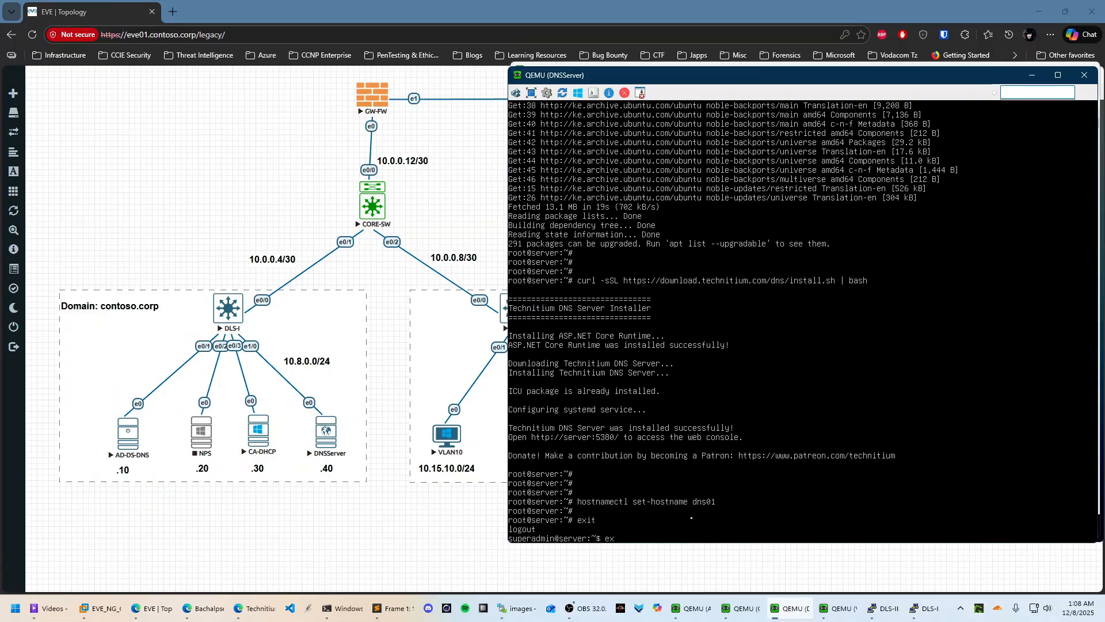
{"action": "type", "text": "it"}
{"action": "key", "text": "Return"}
{"action": "type", "text": "sudp"}
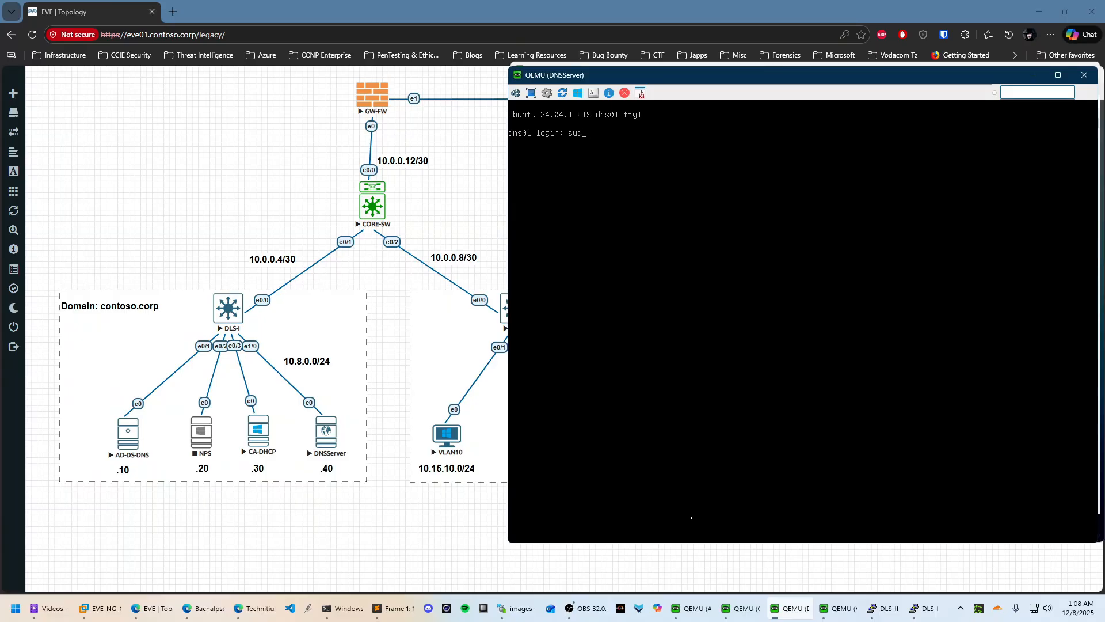
{"action": "key", "text": "BackSpace"}
{"action": "type", "text": "peradmin"}
{"action": "key", "text": "Return"}
{"action": "key", "text": "Return"}
Become root with sudo su -, enter the sudo password, and clear the screen
{"action": "type", "text": "sudo su 0"}
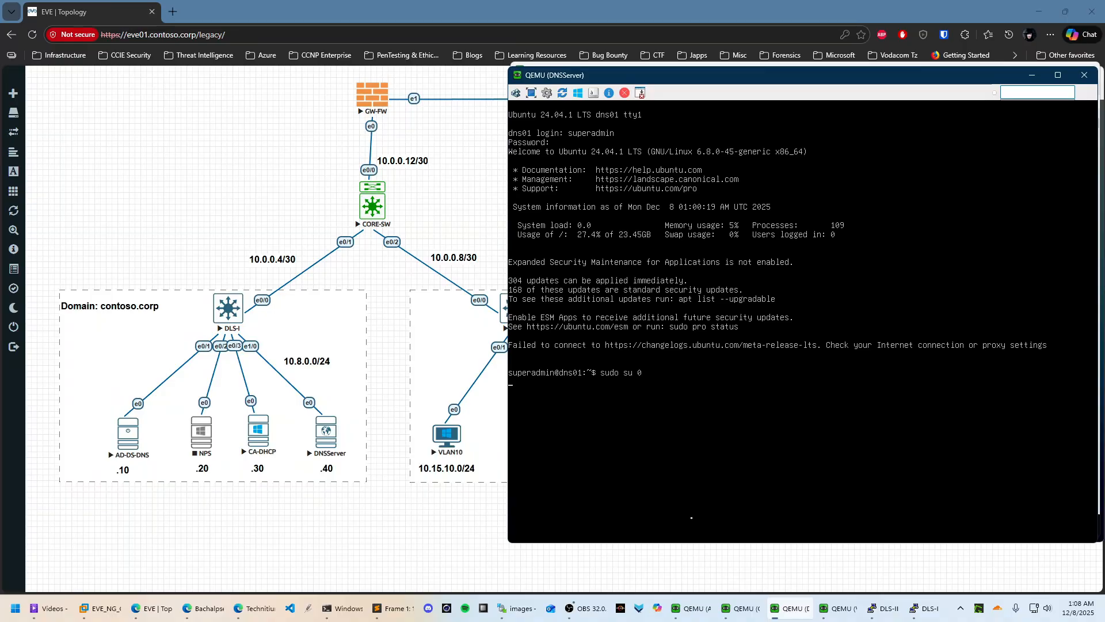
{"action": "key", "text": "ctrl+c"}
{"action": "key", "text": "ctrl+c"}
{"action": "key", "text": "ctrl+c"}
{"action": "type", "text": "sudo su 0"}
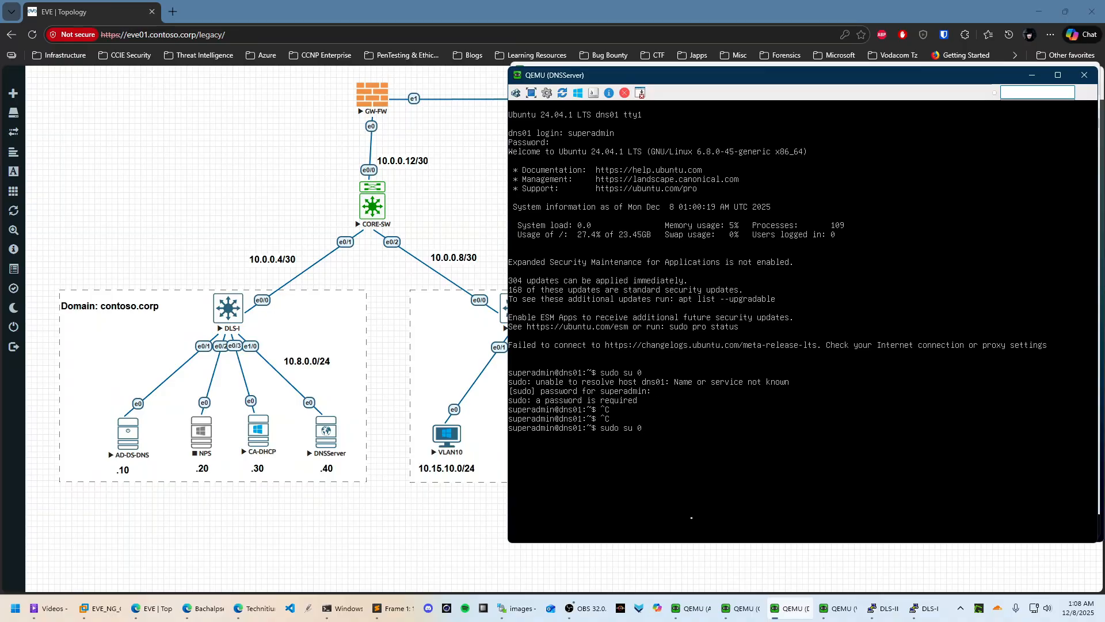
{"action": "type", "text": " -"}
{"action": "key", "text": "Return"}
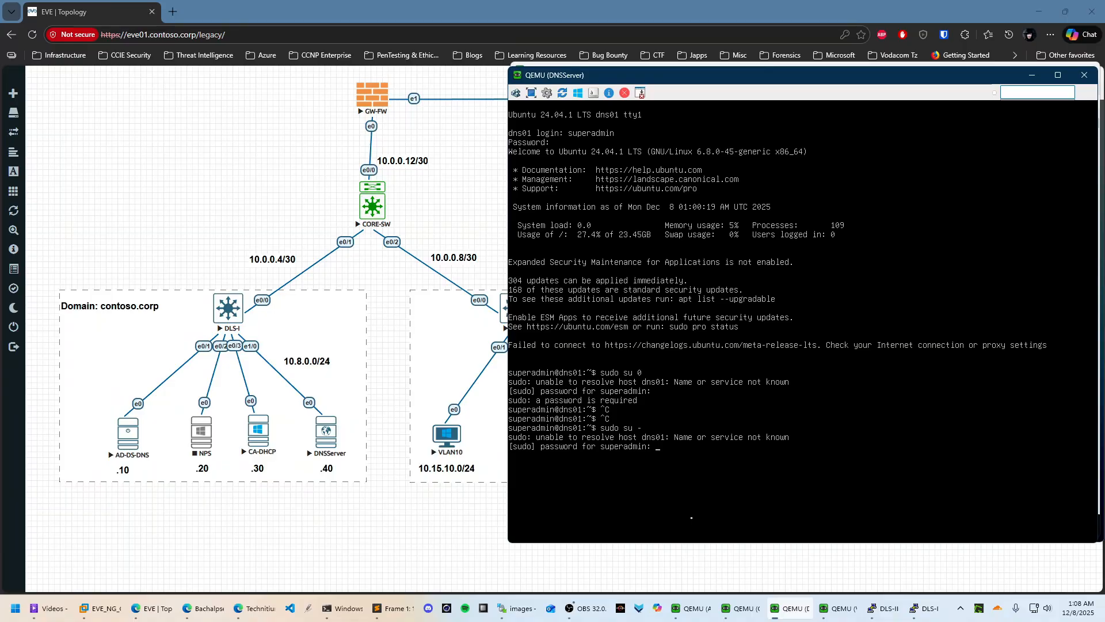
{"action": "key", "text": "Return"}
{"action": "key", "text": "ctrl+l"}
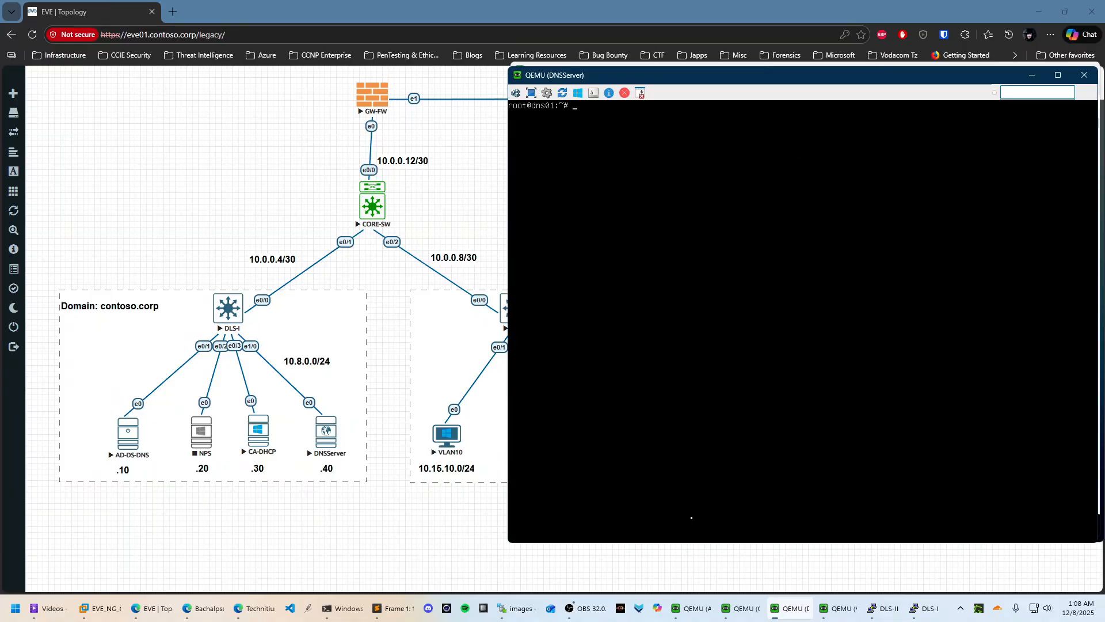
Sign in to VLAN10 as Administrator, then minimize the VLAN10 and DNSServer consoles
{"action": "mouse_move", "coordinate": [842, 608]}
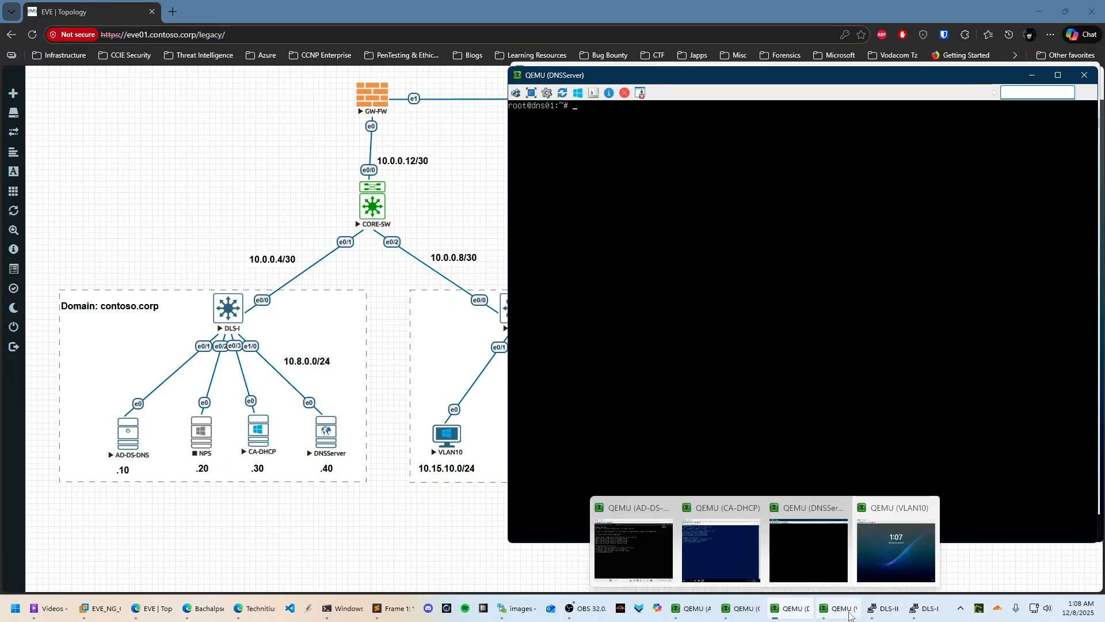
{"action": "left_click", "coordinate": [885, 544]}
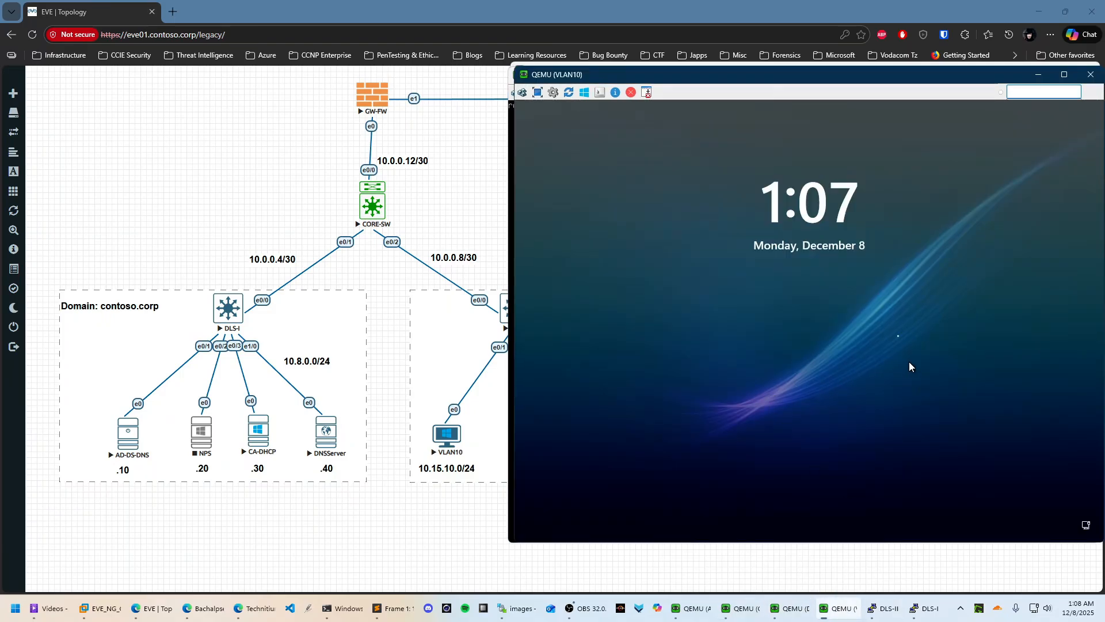
{"action": "left_click", "coordinate": [788, 216]}
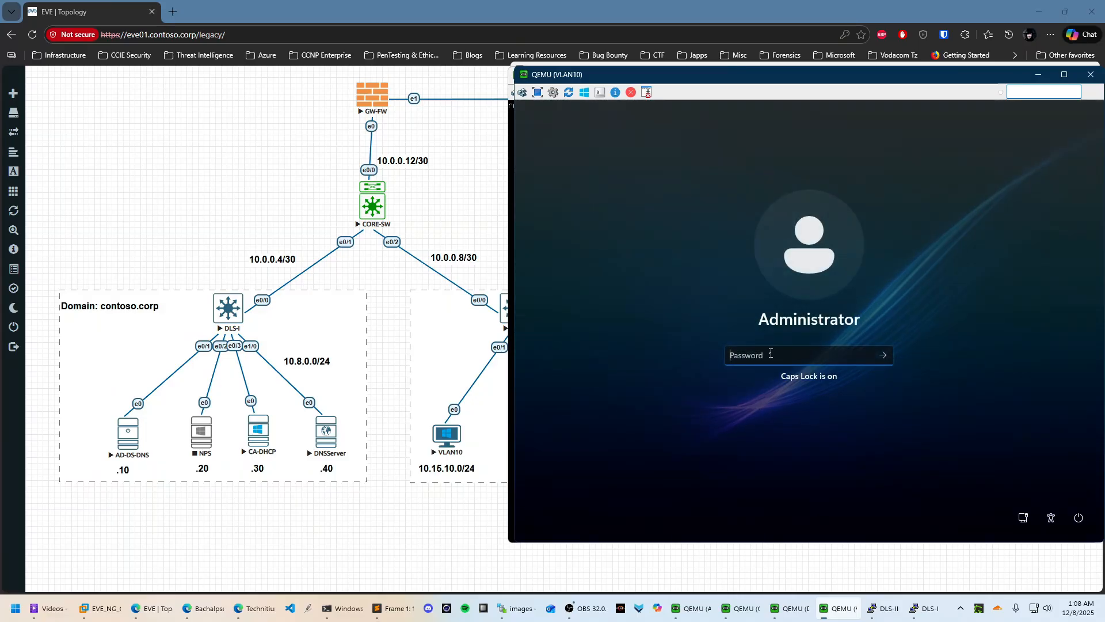
{"action": "type", "text": "•••••••"}
{"action": "key", "text": "Return"}
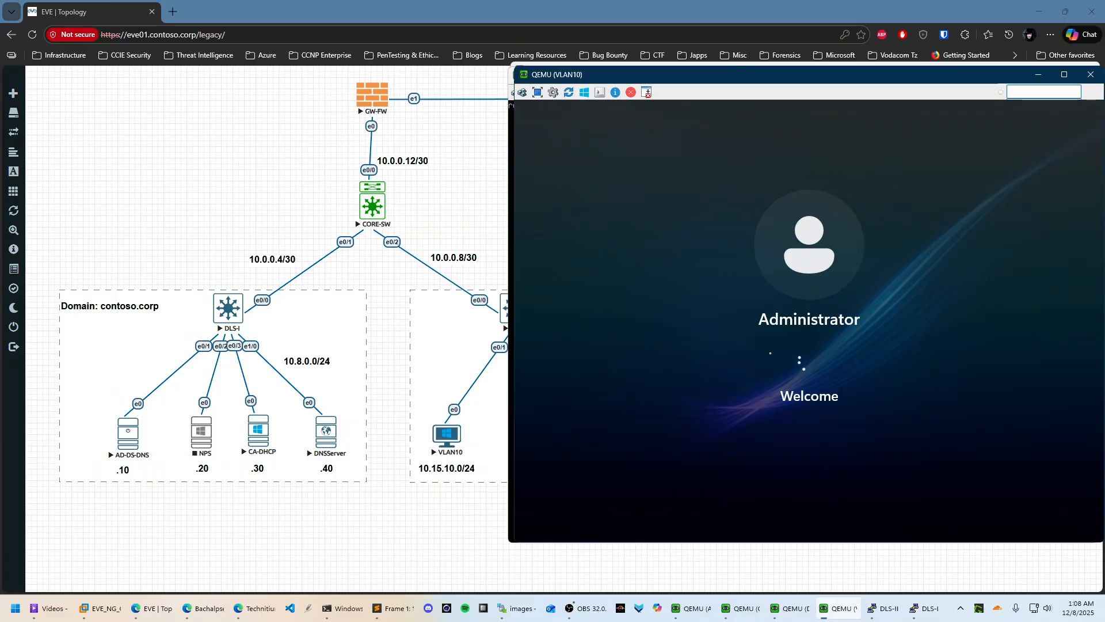
{"action": "left_click", "coordinate": [1038, 74]}
{"action": "left_click", "coordinate": [1032, 75]}
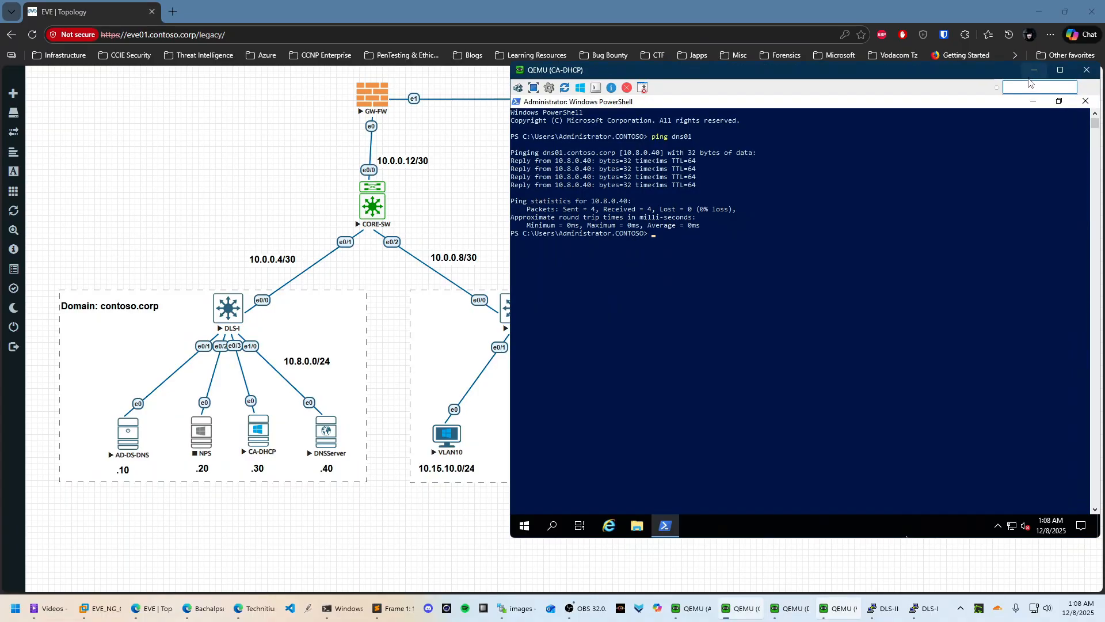
Close PowerShell and launch a maximized empty MMC console via Run
{"action": "left_click", "coordinate": [1084, 102]}
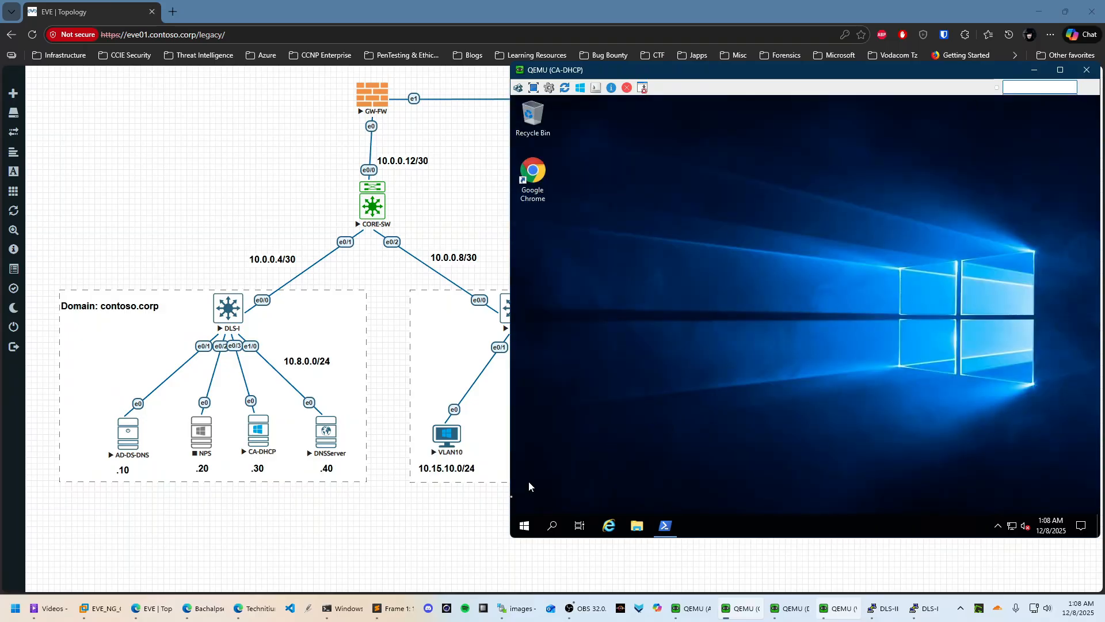
{"action": "left_click", "coordinate": [525, 527]}
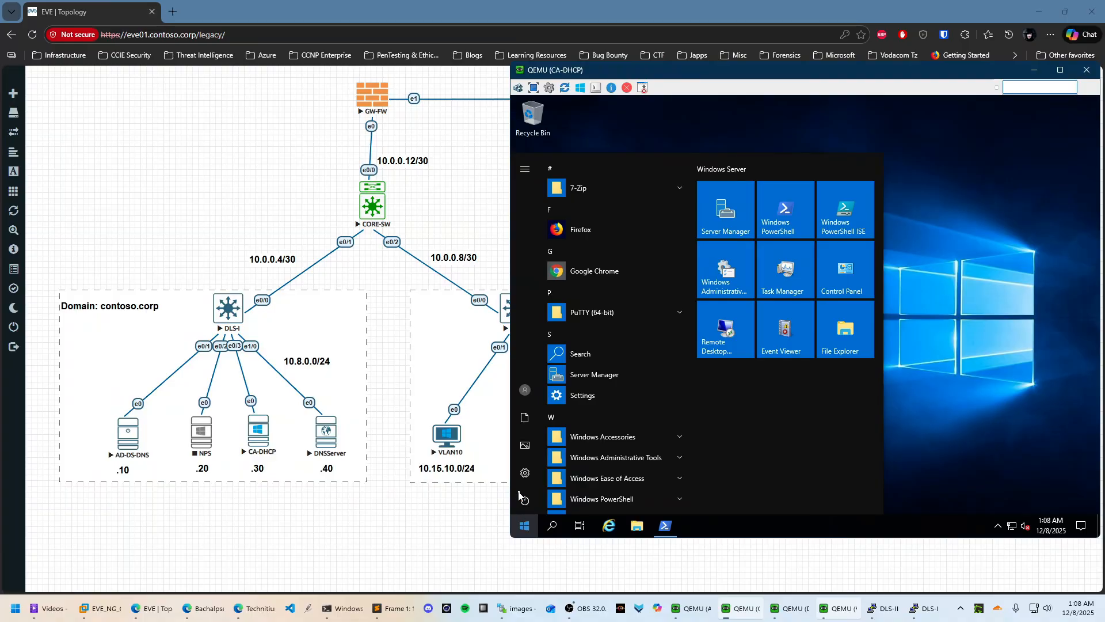
{"action": "type", "text": "dhcp"}
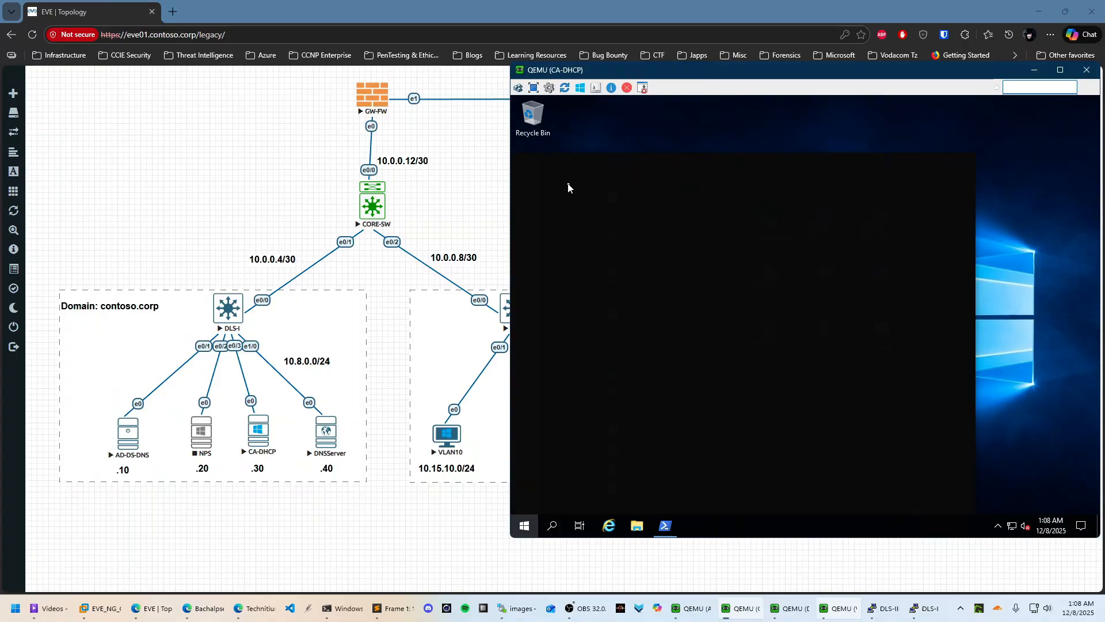
{"action": "type", "text": "RUN"}
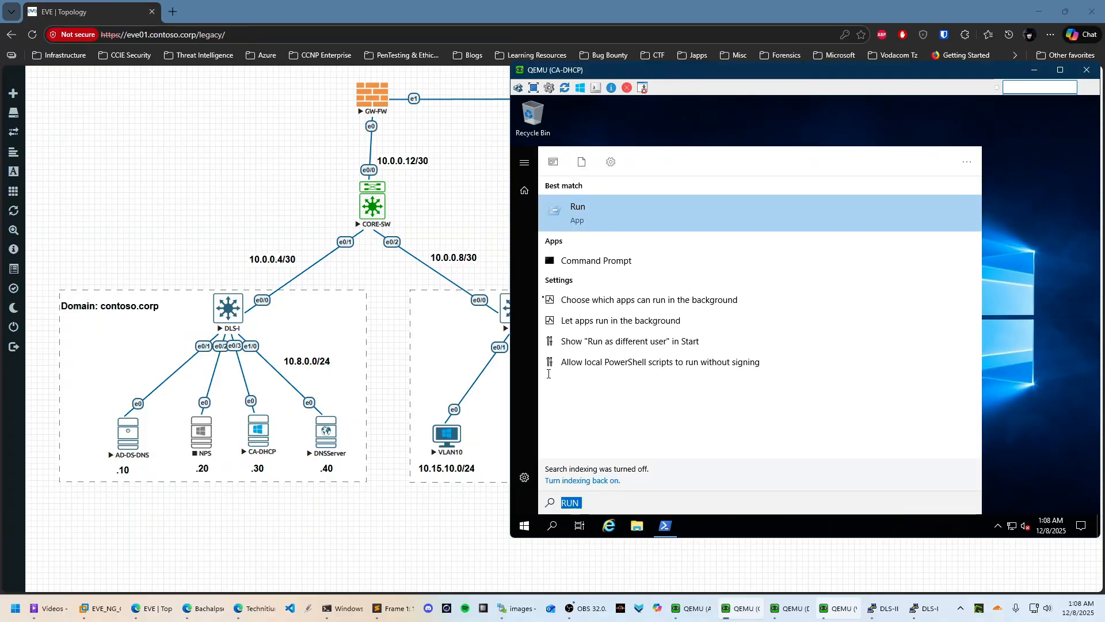
{"action": "left_click", "coordinate": [604, 211]}
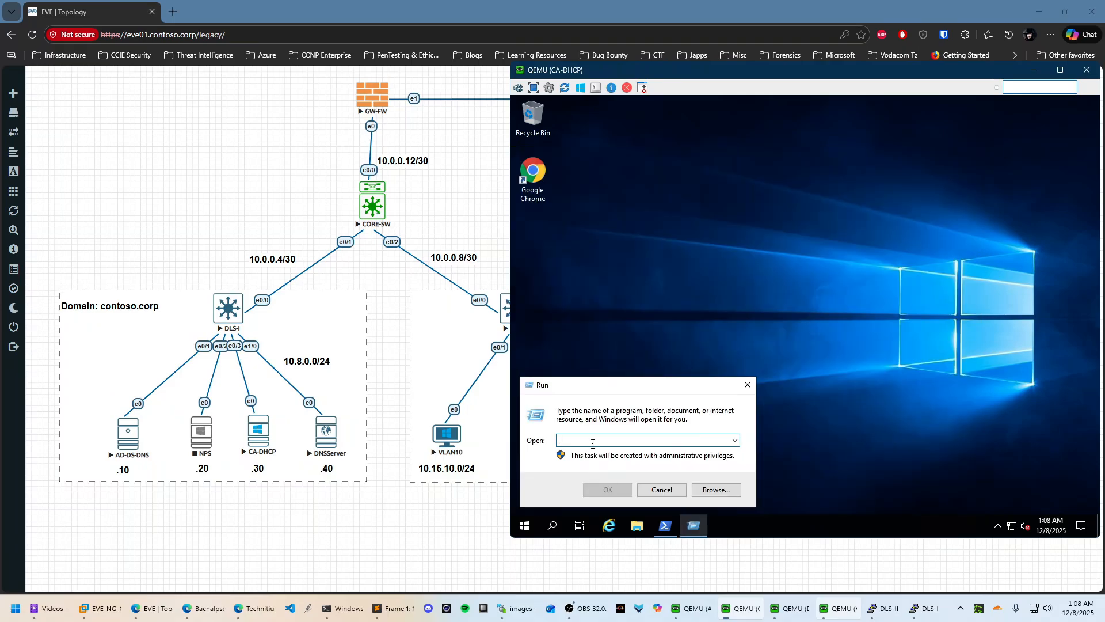
{"action": "type", "text": "mmc"}
{"action": "key", "text": "Return"}
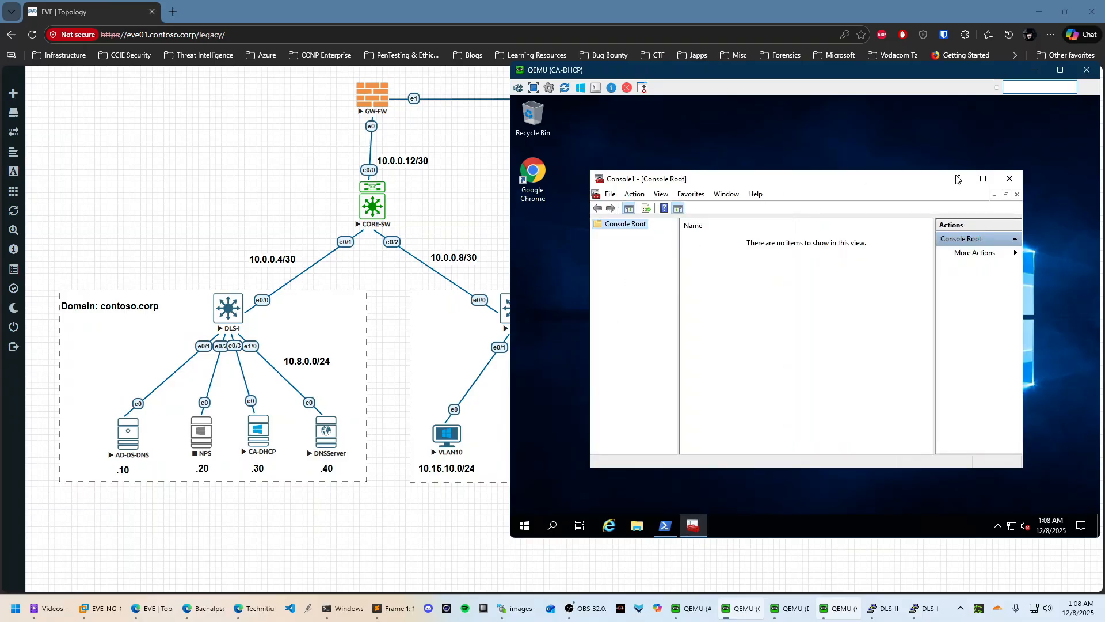
{"action": "left_click", "coordinate": [983, 178]}
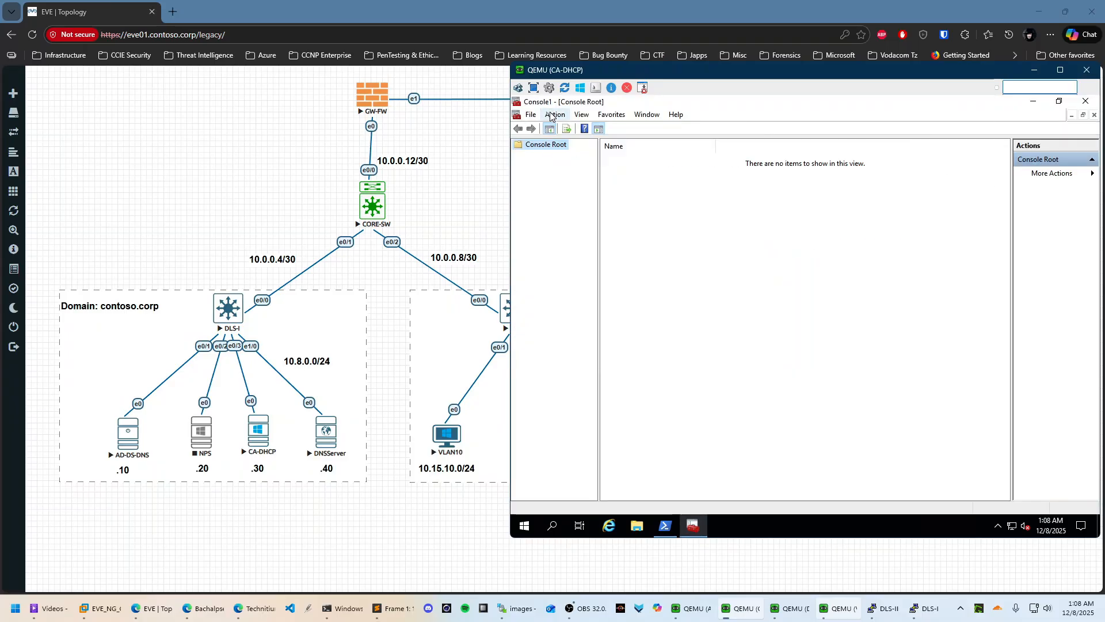
Add the Certificate Templates and Certificates (computer account, local computer) snap-ins
{"action": "left_click", "coordinate": [530, 115]}
{"action": "left_click", "coordinate": [564, 182]}
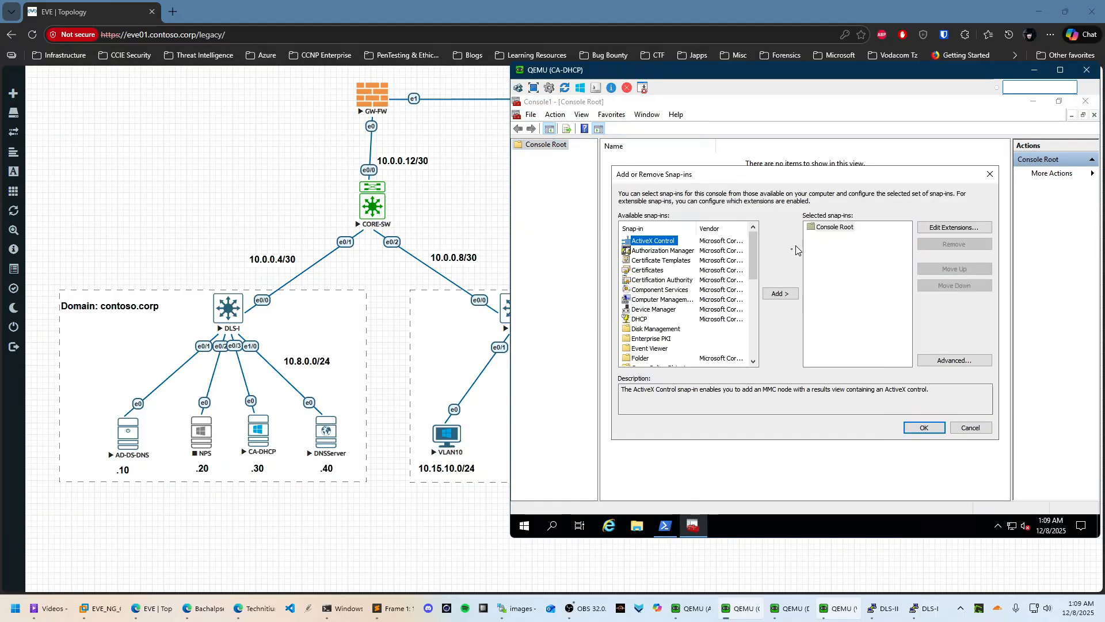
{"action": "left_click", "coordinate": [662, 261]}
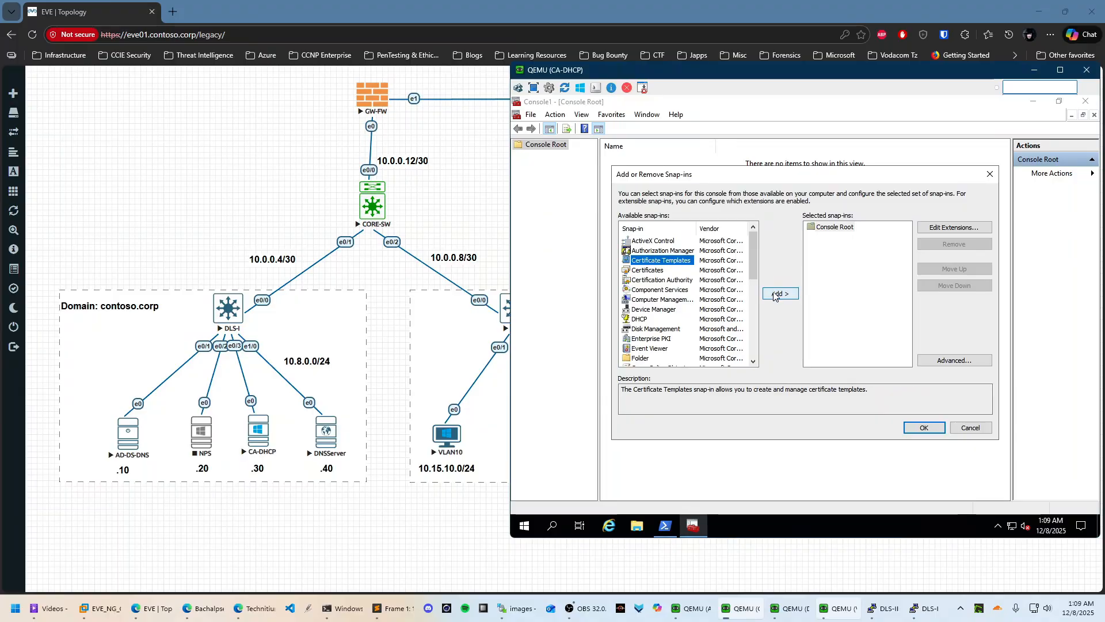
{"action": "left_click", "coordinate": [775, 296]}
{"action": "left_click", "coordinate": [647, 270]}
{"action": "left_click", "coordinate": [786, 298]}
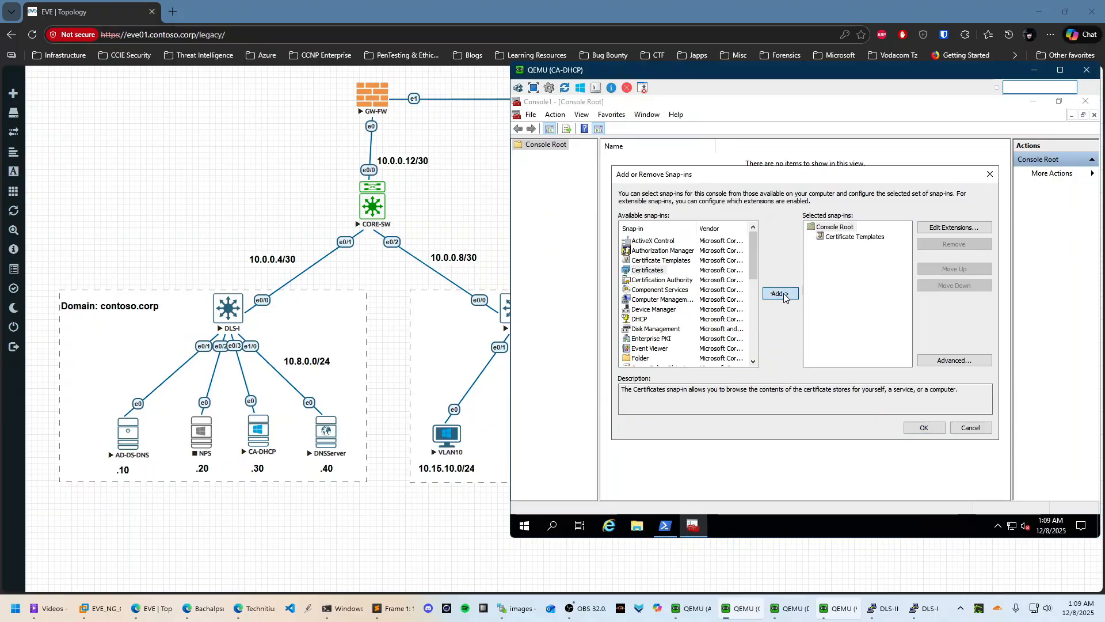
{"action": "left_click", "coordinate": [663, 246]}
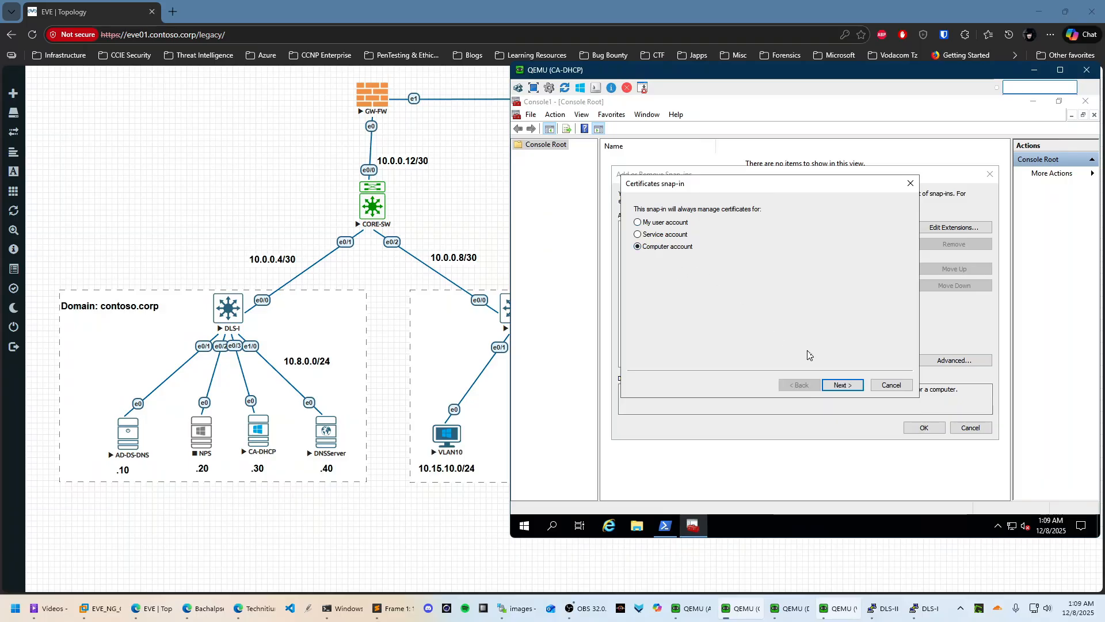
{"action": "left_click", "coordinate": [841, 385]}
{"action": "left_click", "coordinate": [851, 385]}
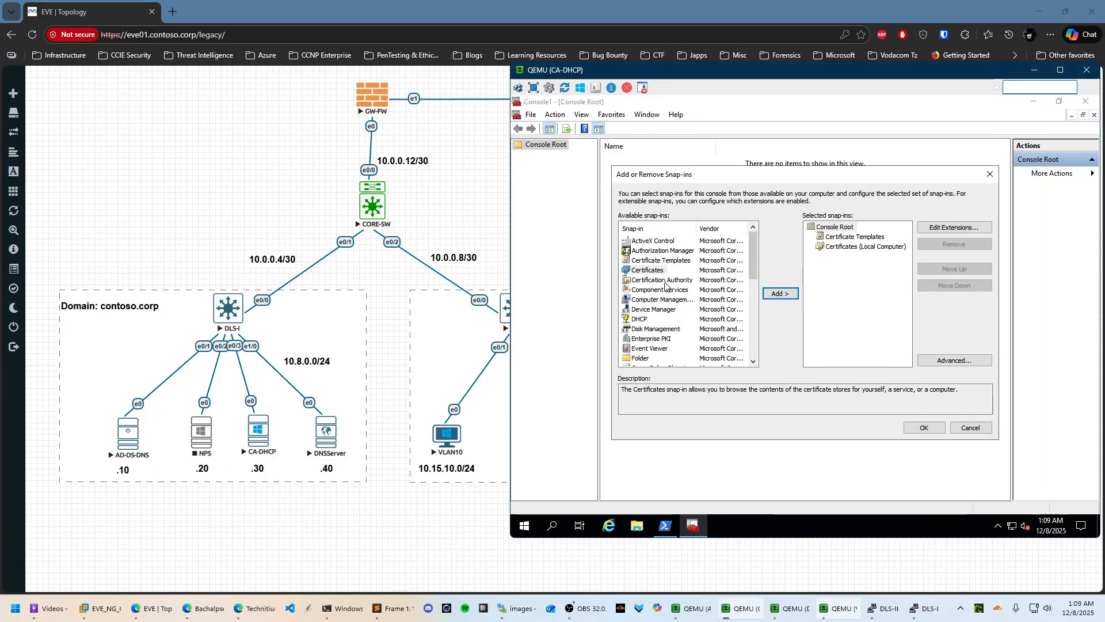
Add the Certification Authority (Local computer) snap-in and confirm with OK
{"action": "left_click", "coordinate": [659, 280]}
{"action": "left_click", "coordinate": [780, 293]}
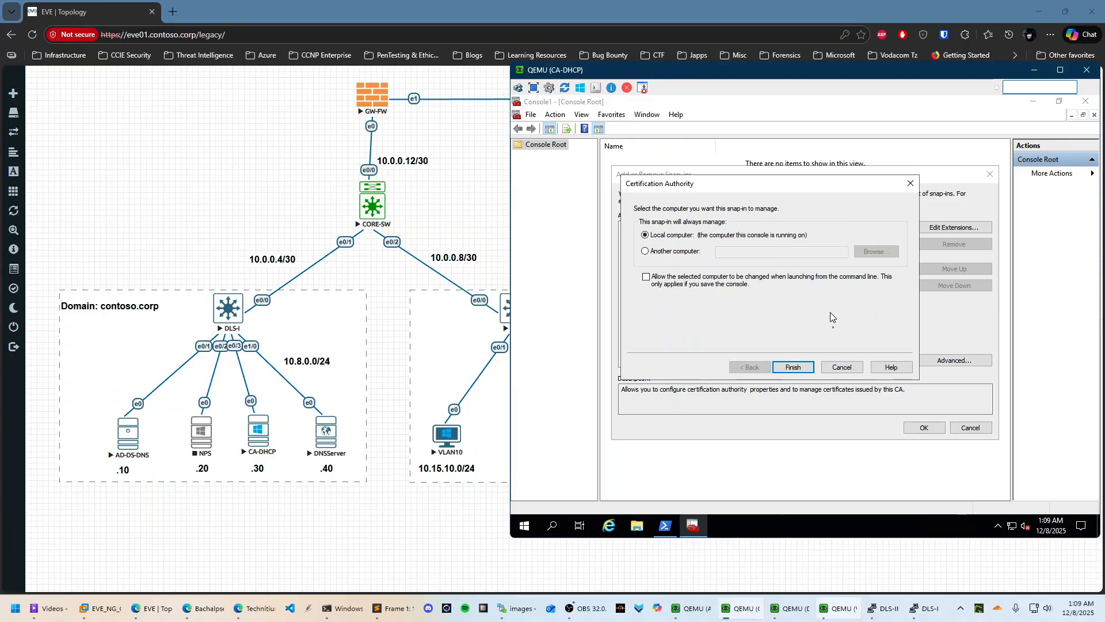
{"action": "left_click", "coordinate": [800, 368]}
{"action": "left_click", "coordinate": [926, 427]}
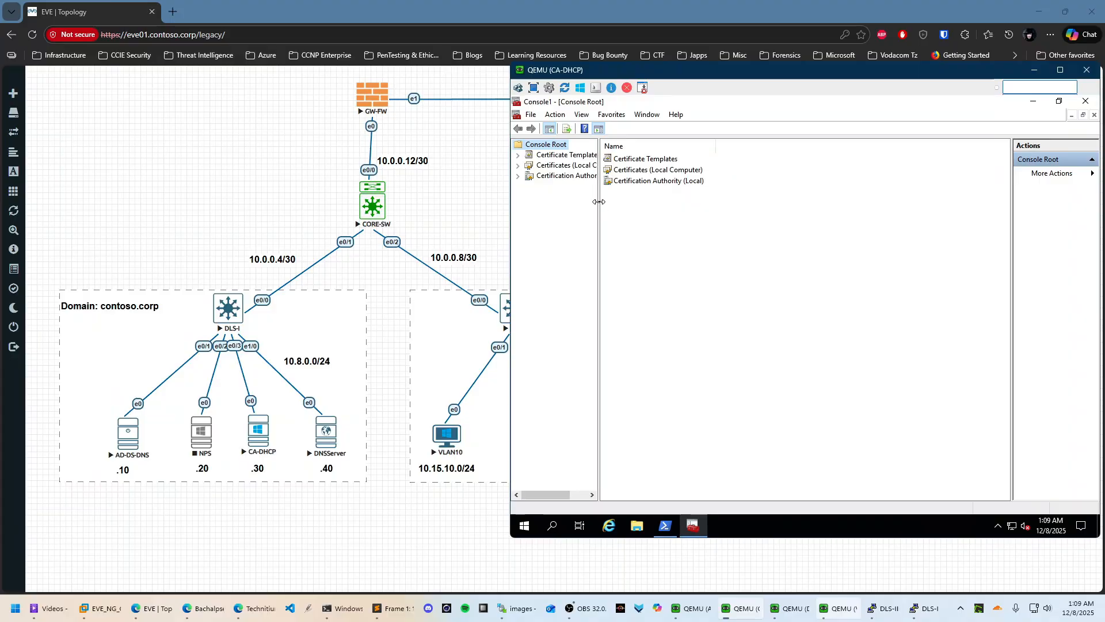
Drag the tree-pane splitter right so full snap-in names show
{"action": "left_click_drag", "start_coordinate": [598, 201], "coordinate": [698, 202]}
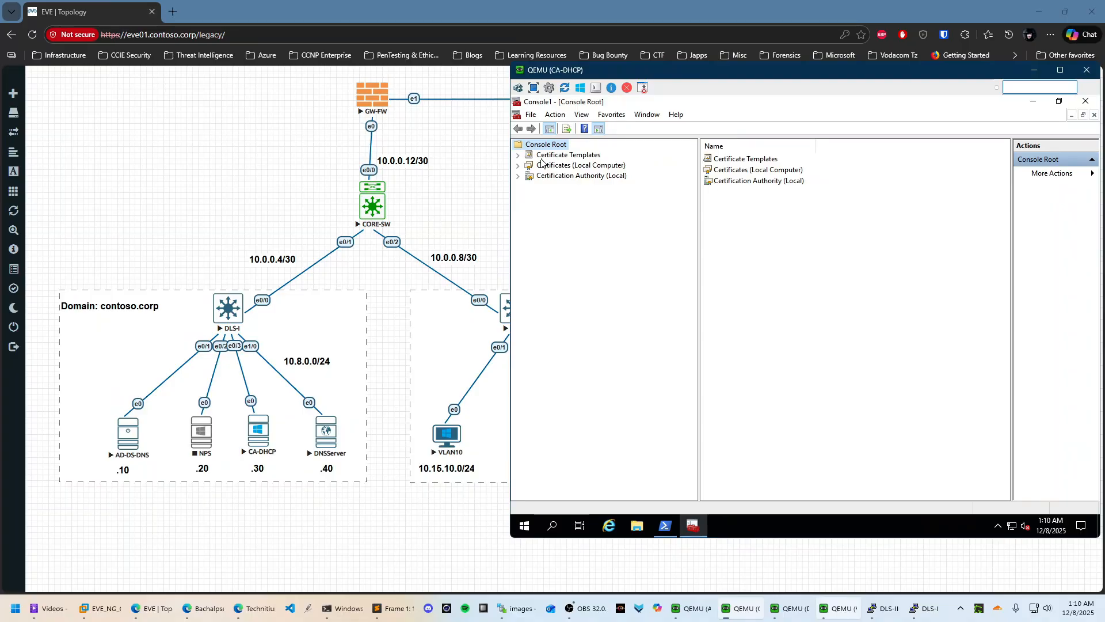
Open contoso-CA01-CA's Certificate Templates via Manage and maximize the console
{"action": "left_click", "coordinate": [517, 176]}
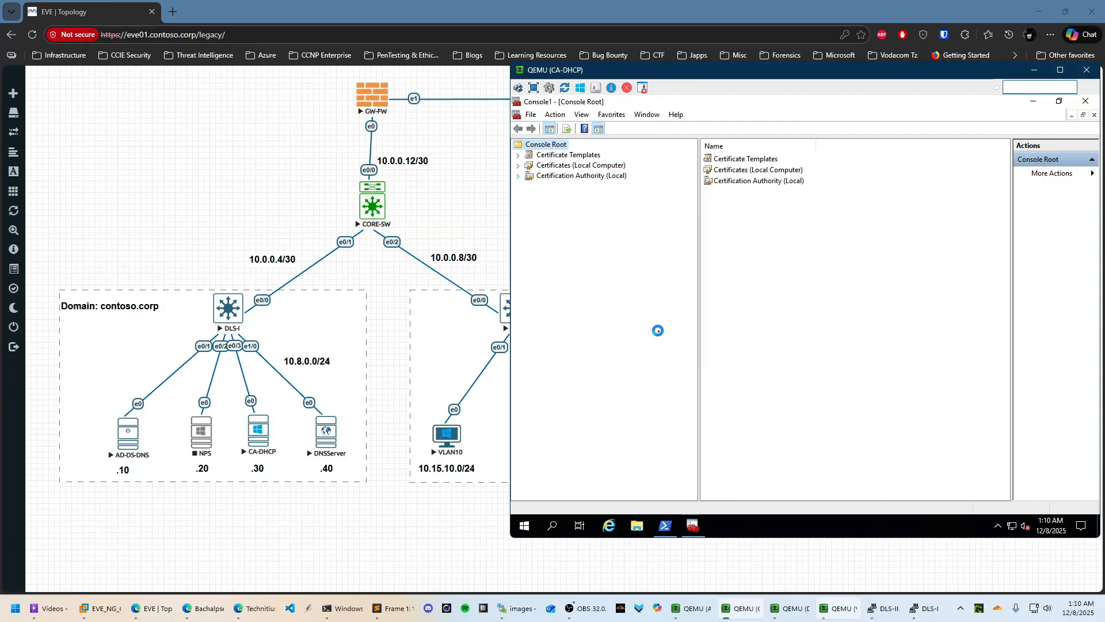
{"action": "left_click", "coordinate": [528, 187]}
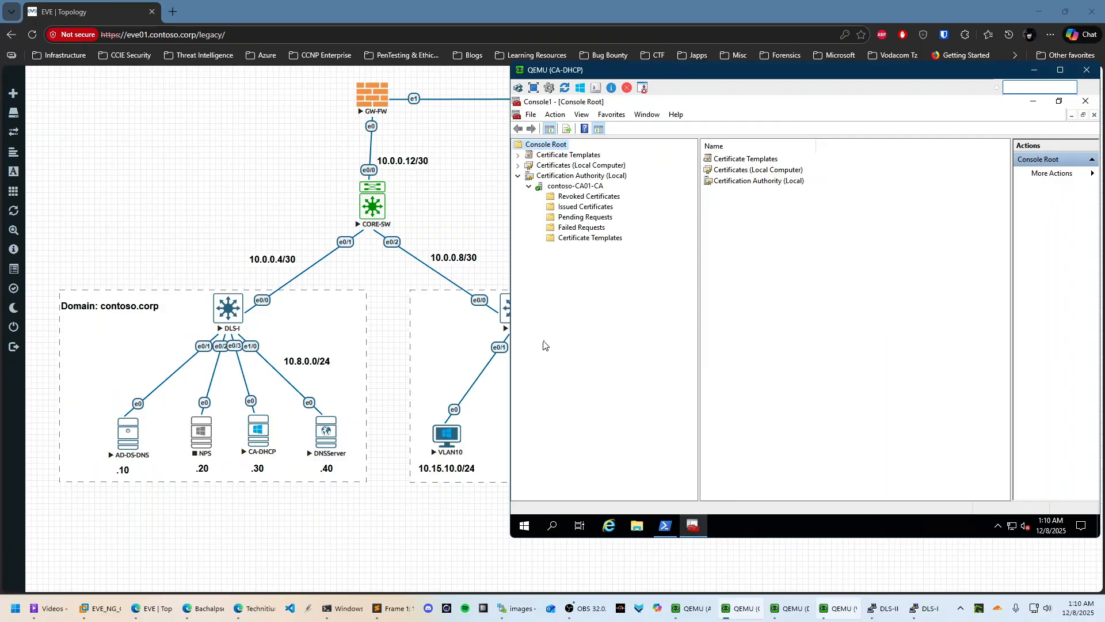
{"action": "left_click", "coordinate": [597, 238]}
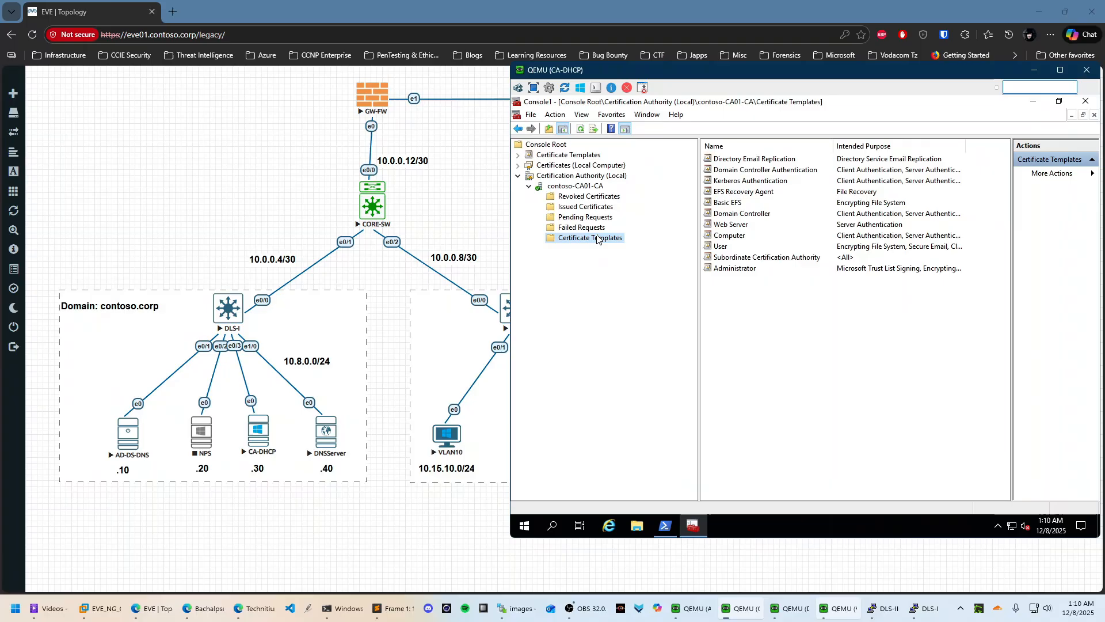
{"action": "right_click", "coordinate": [597, 238]}
{"action": "left_click", "coordinate": [641, 244]}
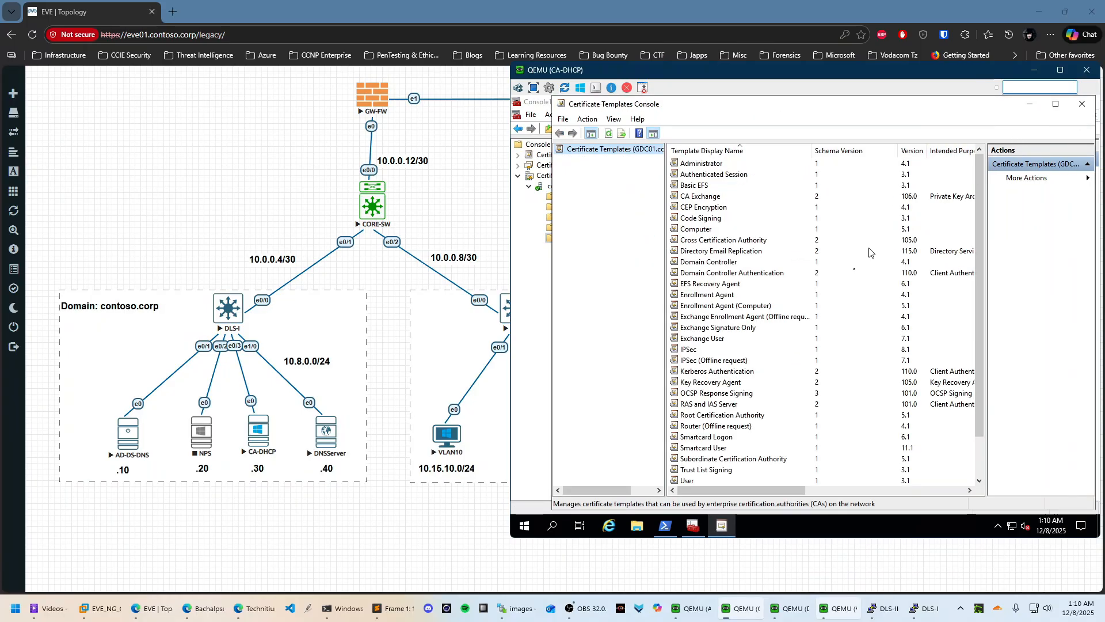
{"action": "left_click", "coordinate": [1056, 104]}
Choose Duplicate Template on the User template
{"action": "scroll", "coordinate": [712, 381], "scroll_direction": "down", "scroll_amount": 1}
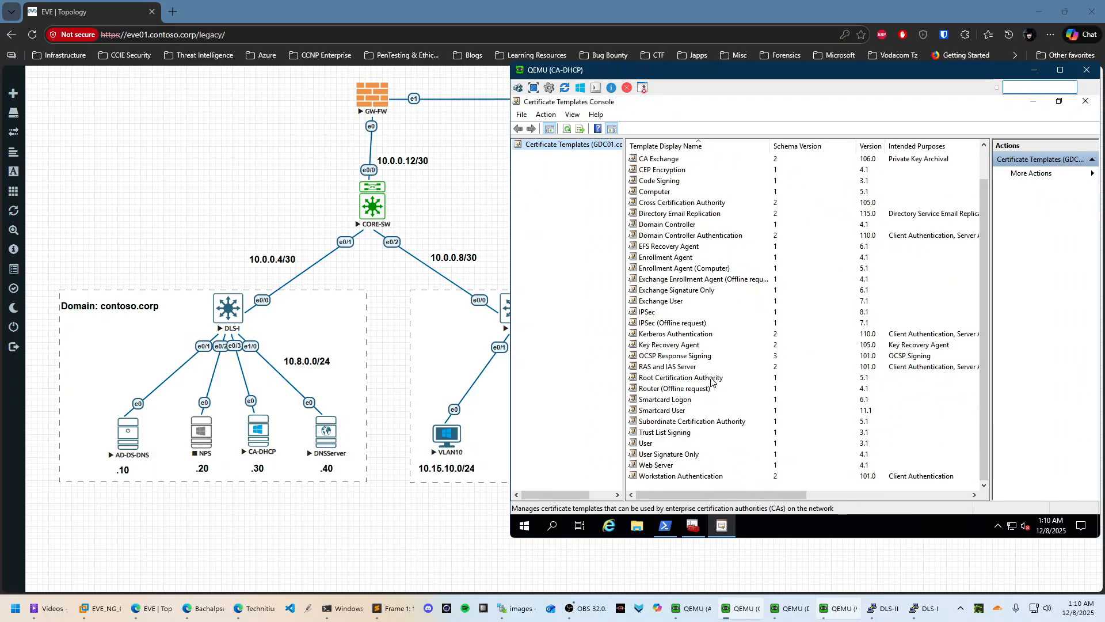
{"action": "left_click", "coordinate": [658, 466]}
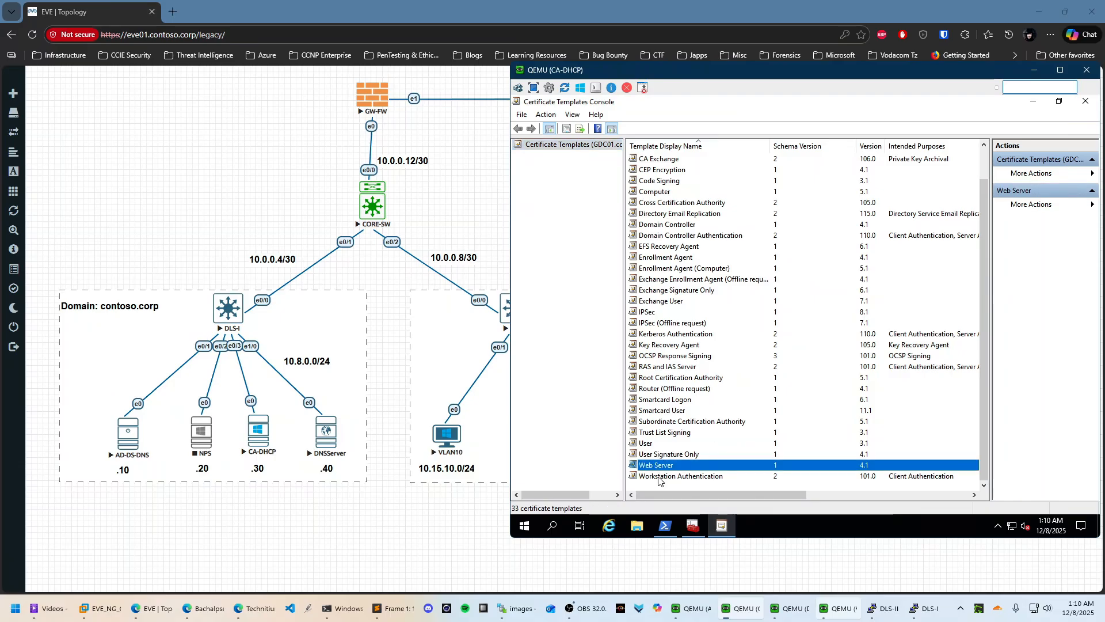
{"action": "left_click", "coordinate": [649, 443]}
{"action": "left_click", "coordinate": [664, 476]}
{"action": "left_click", "coordinate": [656, 445]}
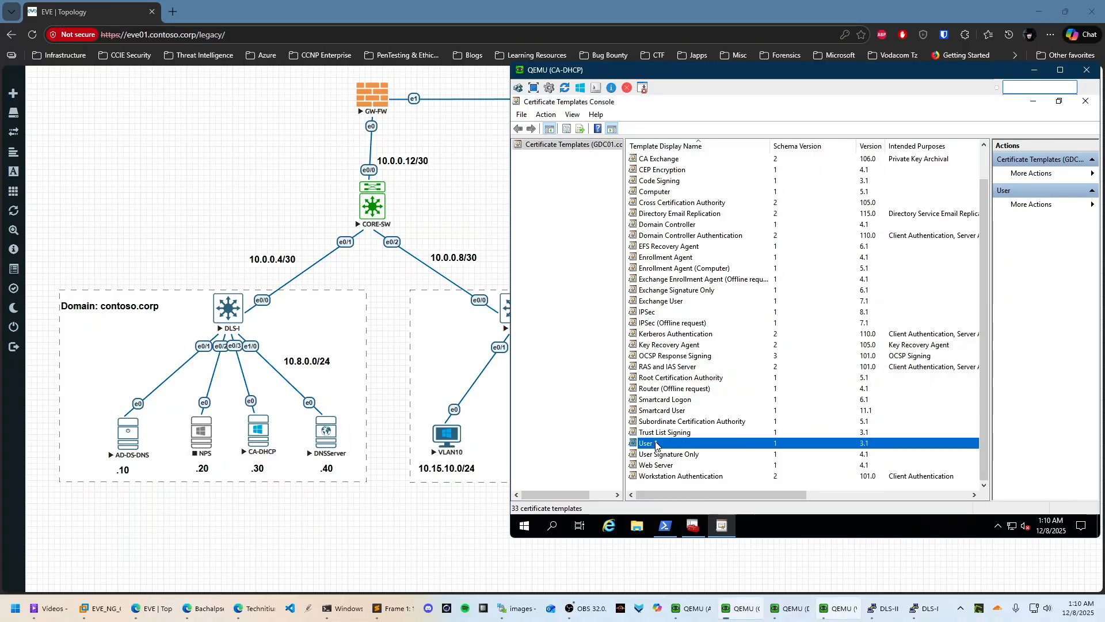
{"action": "right_click", "coordinate": [657, 444]}
{"action": "left_click", "coordinate": [718, 448]}
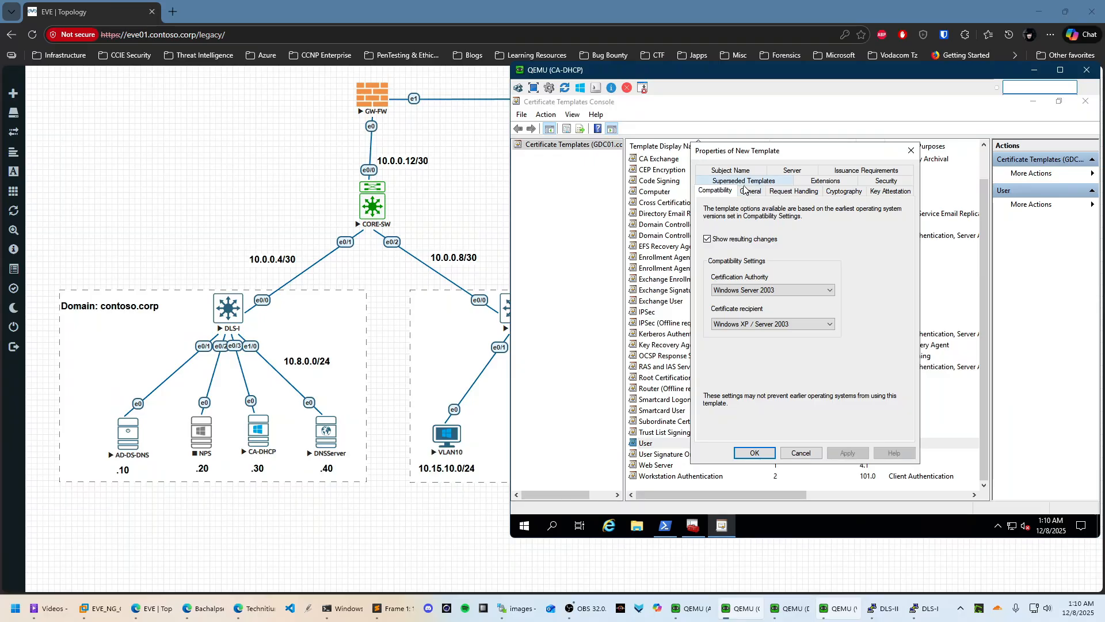
Enter NewUser as the duplicated User template's display name on the General tab
{"action": "left_click", "coordinate": [746, 182]}
{"action": "left_click", "coordinate": [746, 181]}
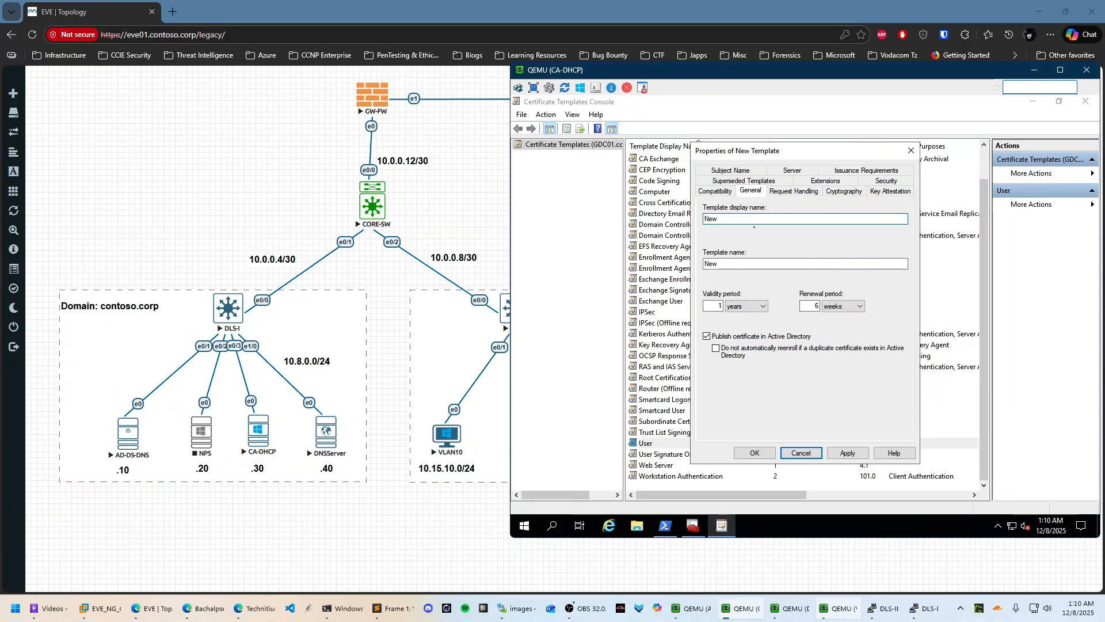
{"action": "type", "text": "NewUserv1"}
Review the Request Handling, Cryptography and Key Attestation settings, then view Security permissions
{"action": "left_click", "coordinate": [794, 191]}
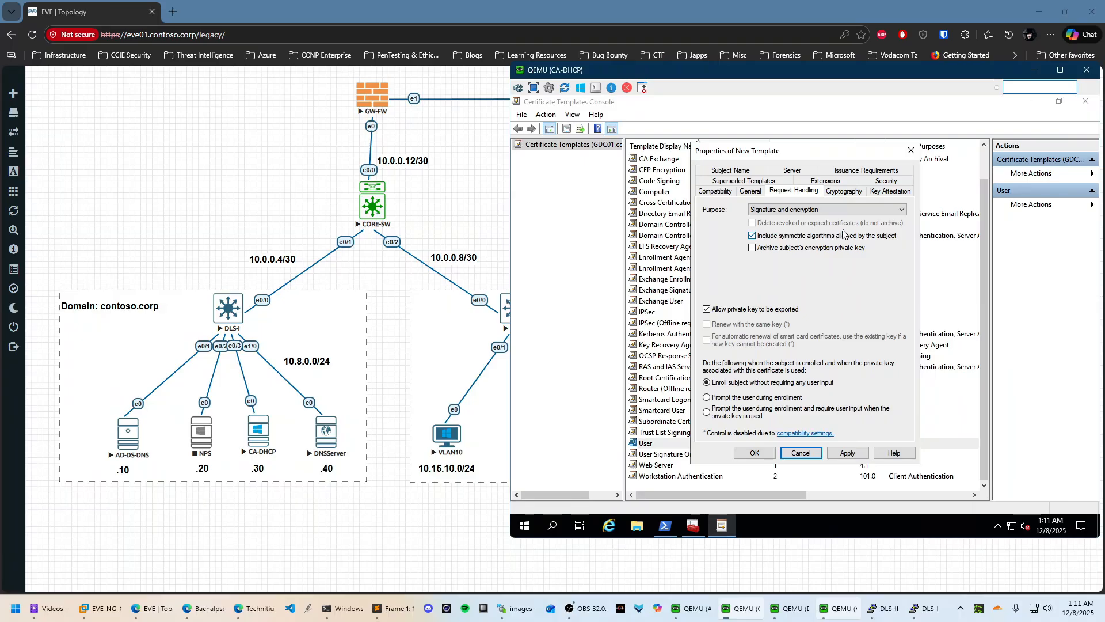
{"action": "left_click", "coordinate": [856, 194]}
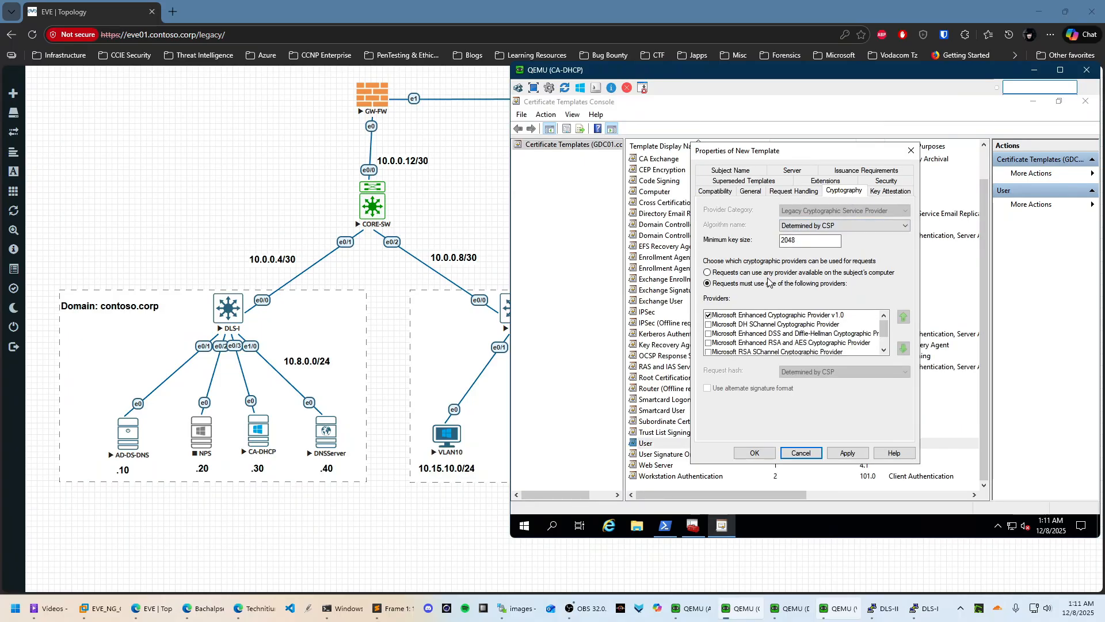
{"action": "left_click", "coordinate": [891, 191]}
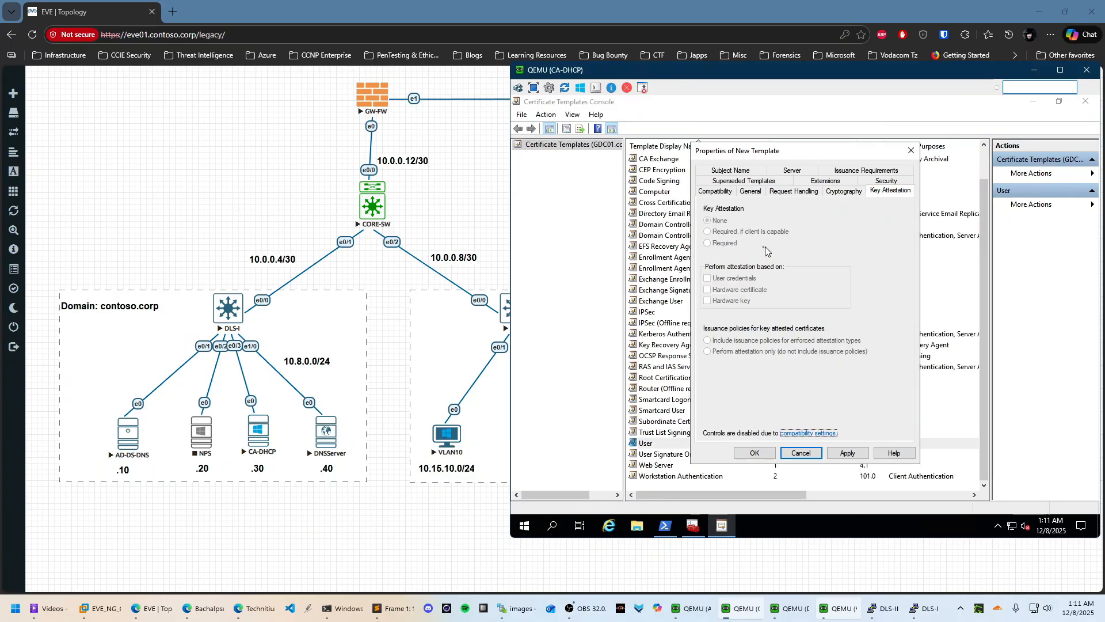
{"action": "left_click", "coordinate": [879, 182]}
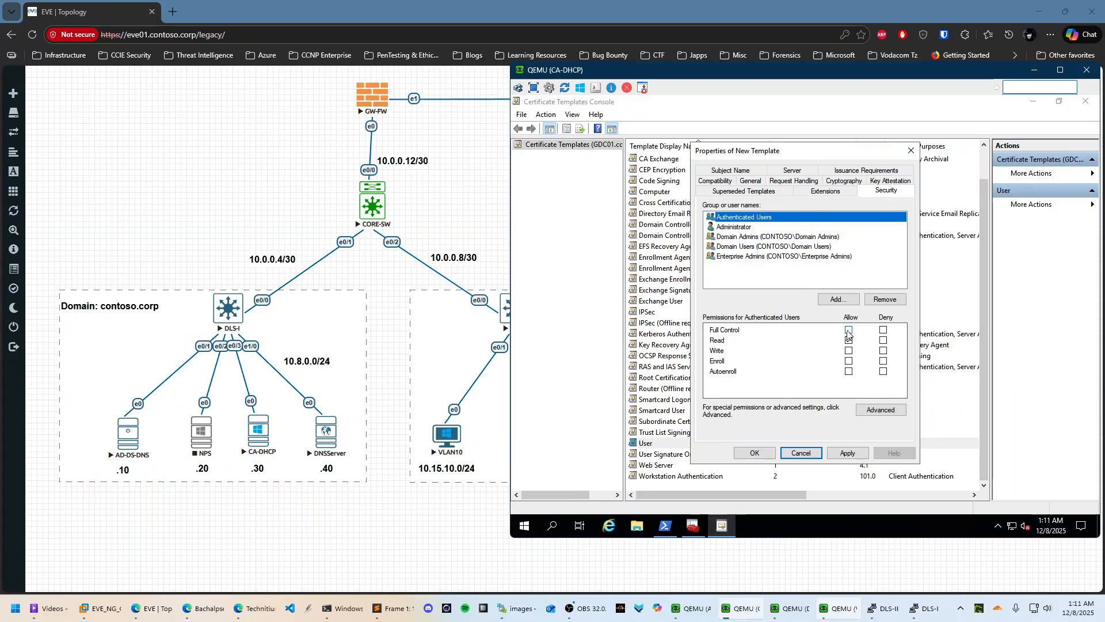
Give Domain Admins full control and Domain Users Read, Write and Autoenroll, then apply
{"action": "left_click", "coordinate": [848, 330]}
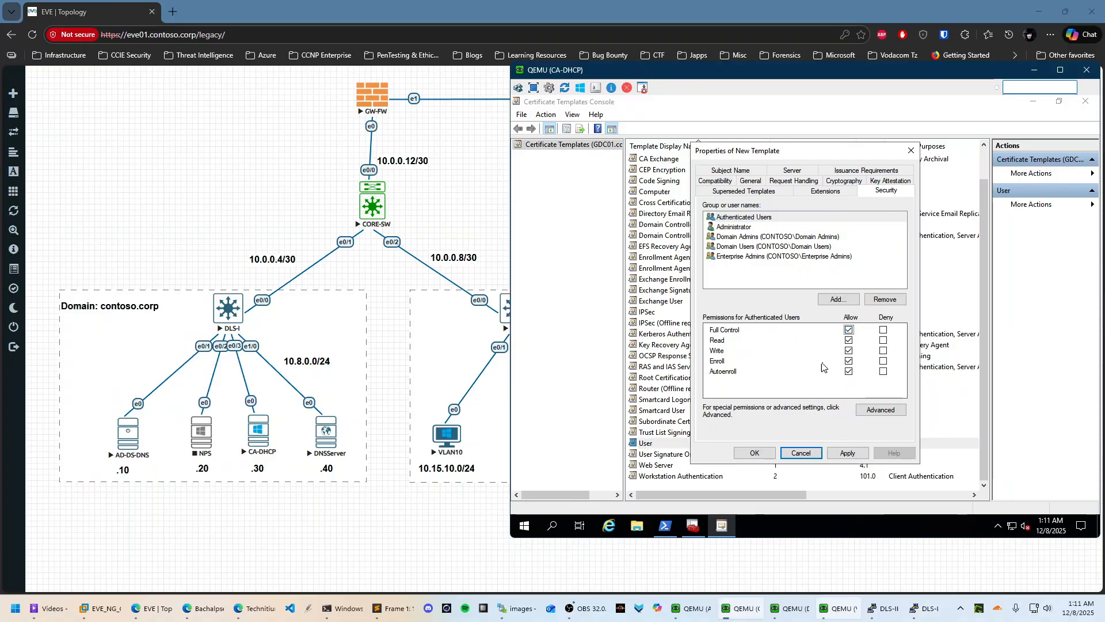
{"action": "left_click", "coordinate": [740, 228]}
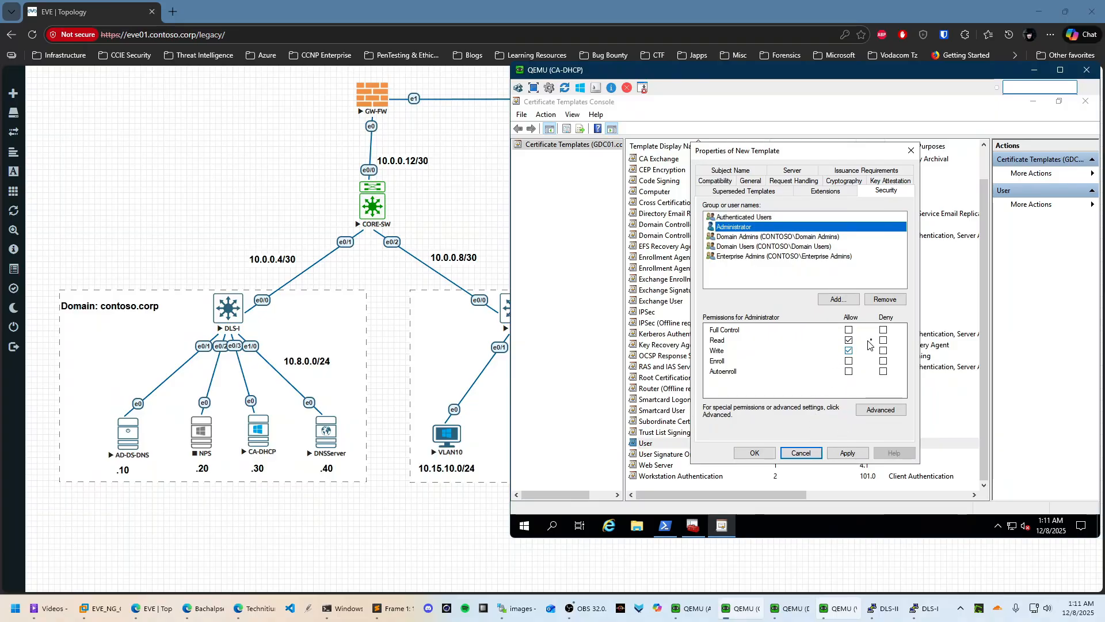
{"action": "left_click", "coordinate": [749, 217]}
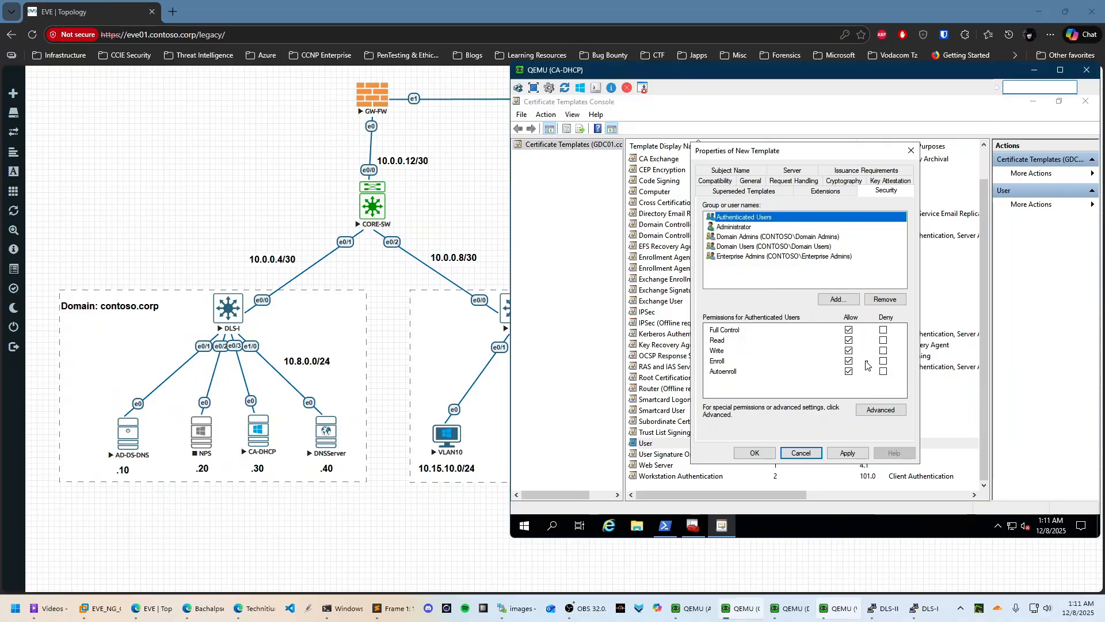
{"action": "left_click", "coordinate": [848, 330]}
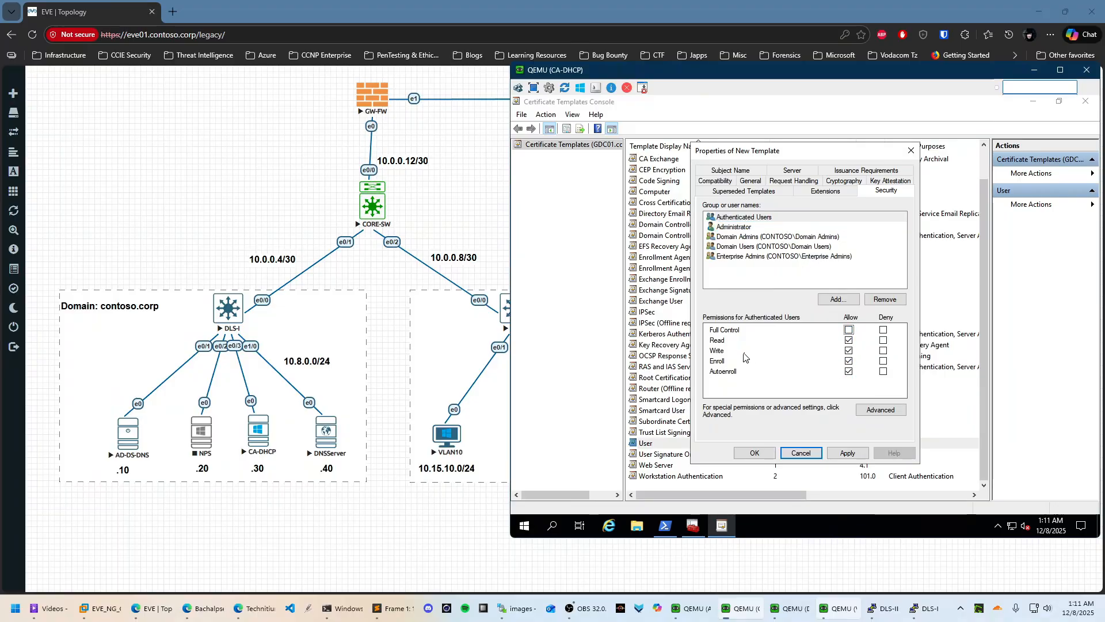
{"action": "left_click", "coordinate": [742, 237]}
{"action": "left_click", "coordinate": [849, 330]}
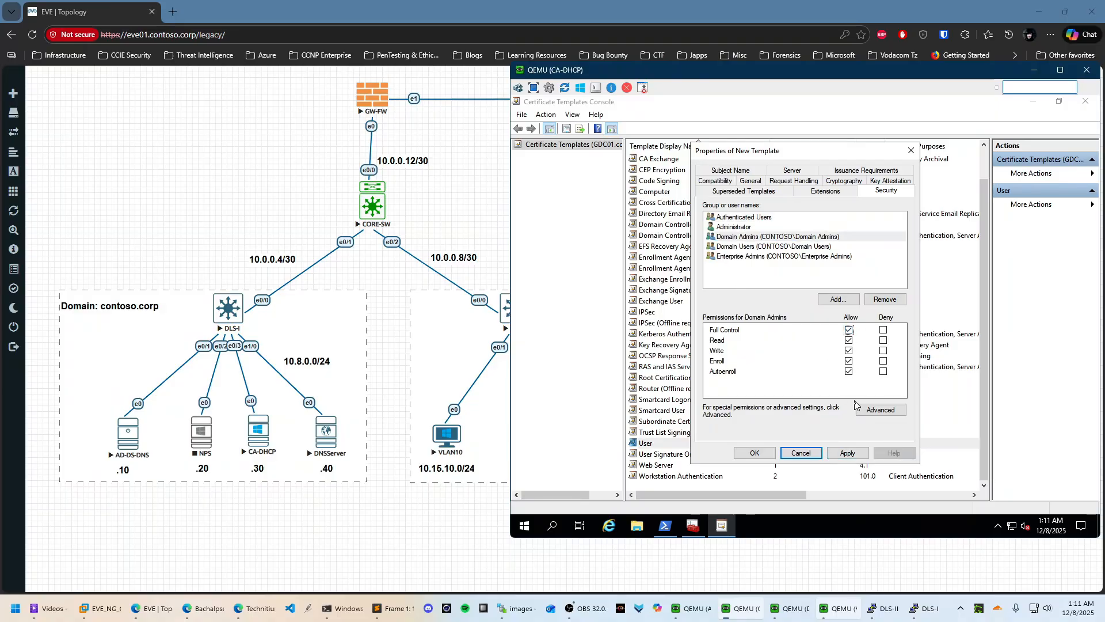
{"action": "left_click", "coordinate": [762, 246]}
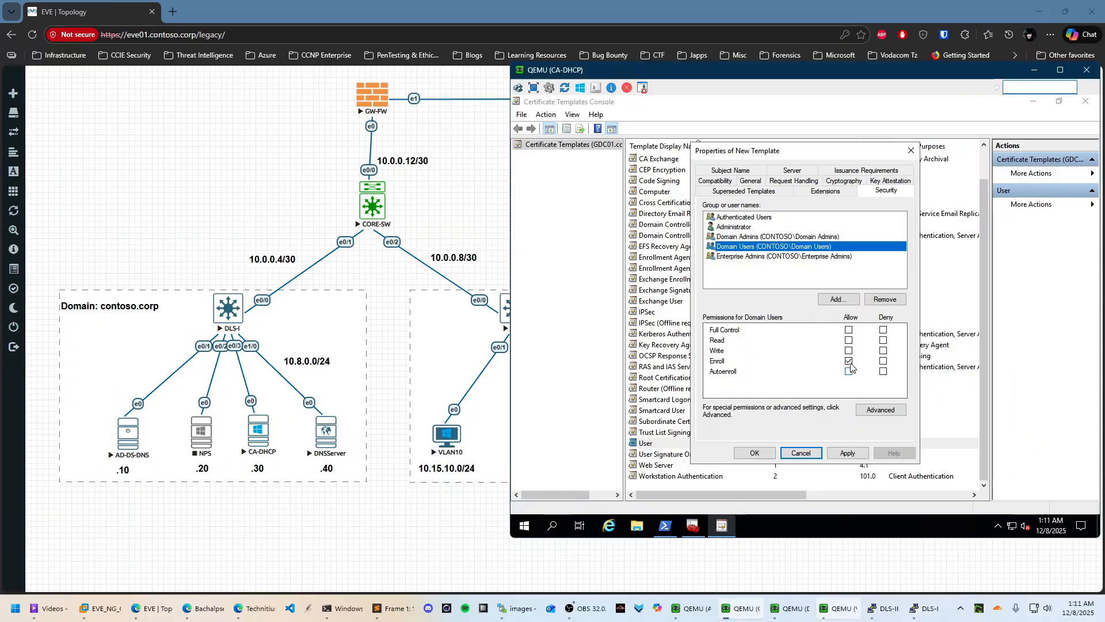
{"action": "left_click", "coordinate": [848, 370]}
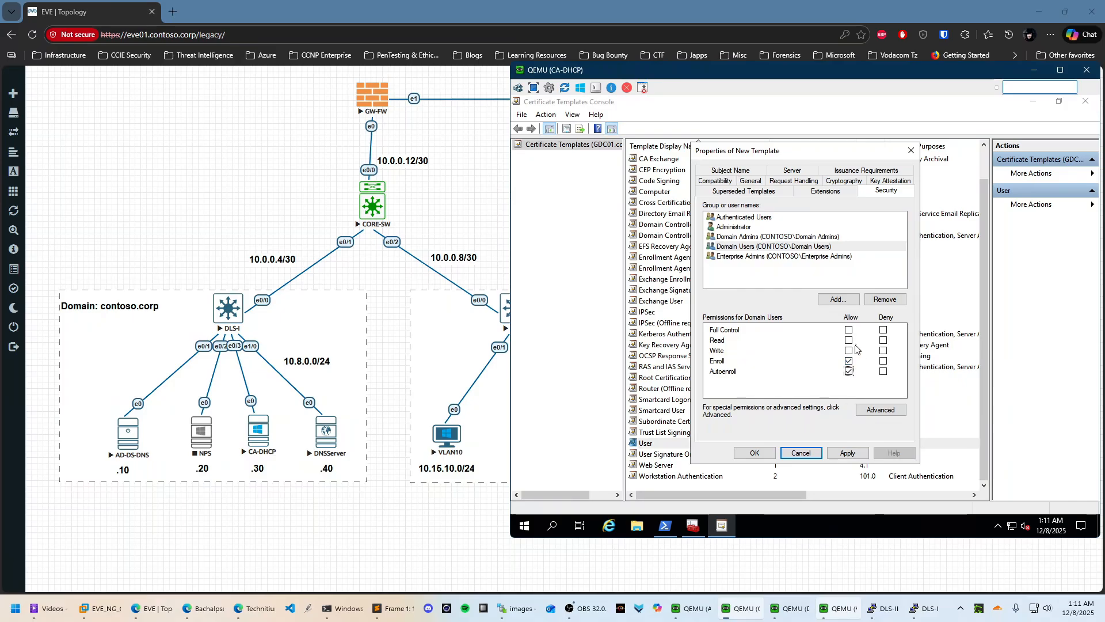
{"action": "left_click", "coordinate": [848, 341]}
{"action": "left_click", "coordinate": [848, 350]}
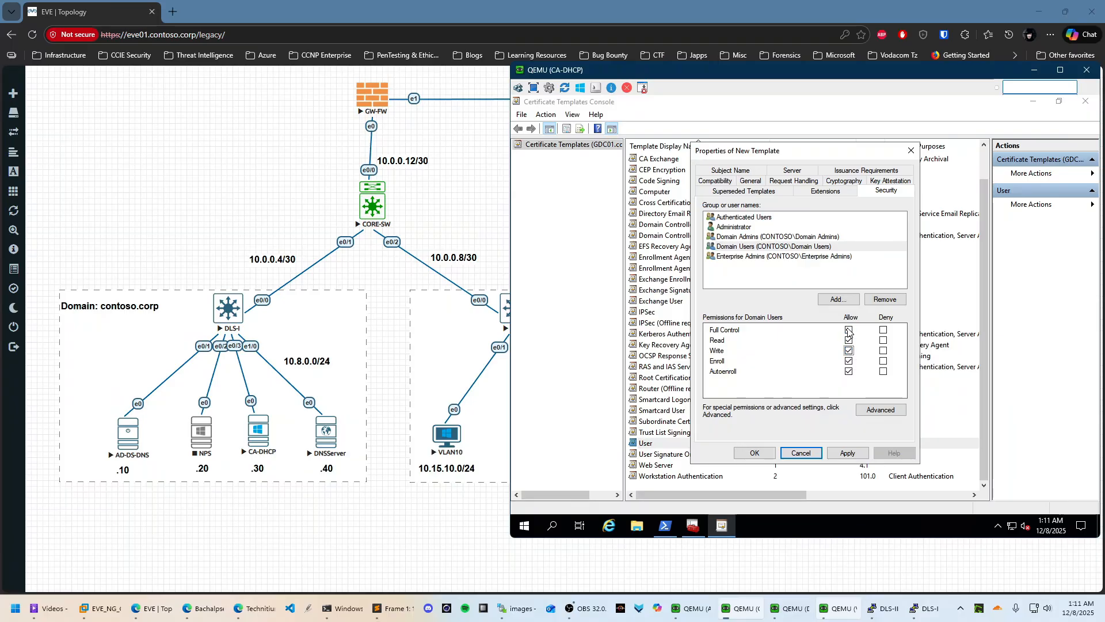
{"action": "left_click", "coordinate": [746, 258]}
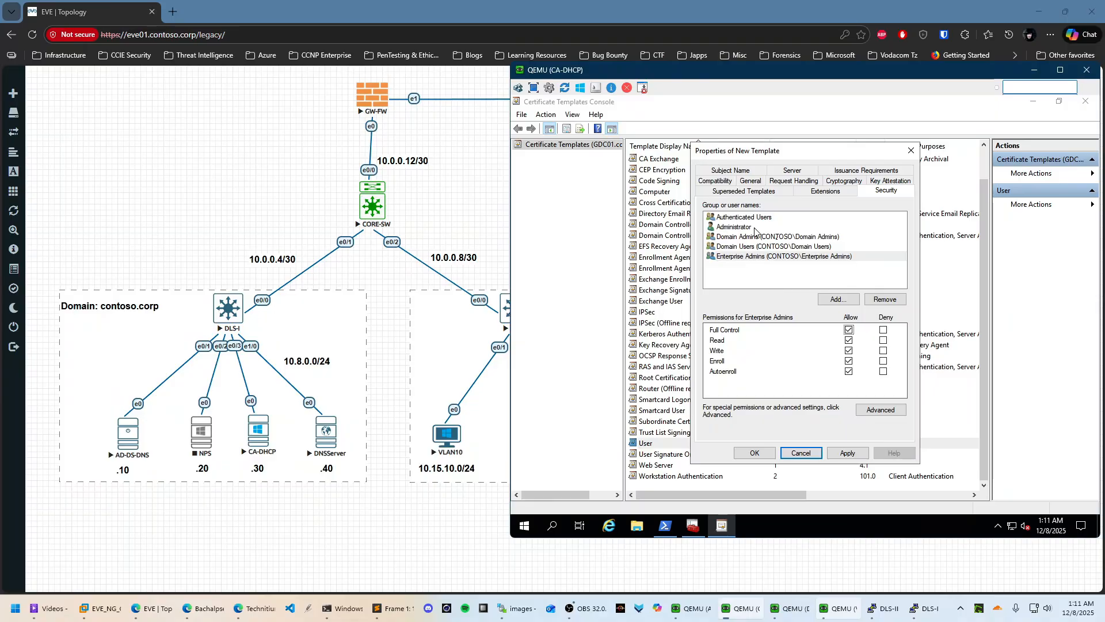
{"action": "left_click", "coordinate": [848, 453]}
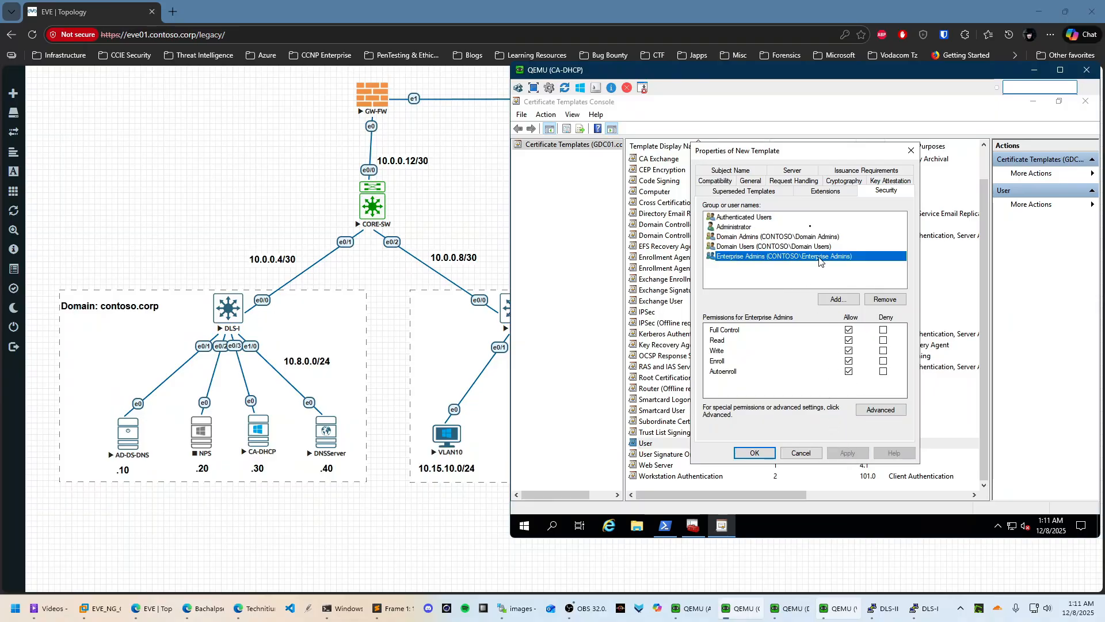
Exclude the e-mail name from subject and alternate subject names, apply, and close with OK
{"action": "left_click", "coordinate": [790, 171]}
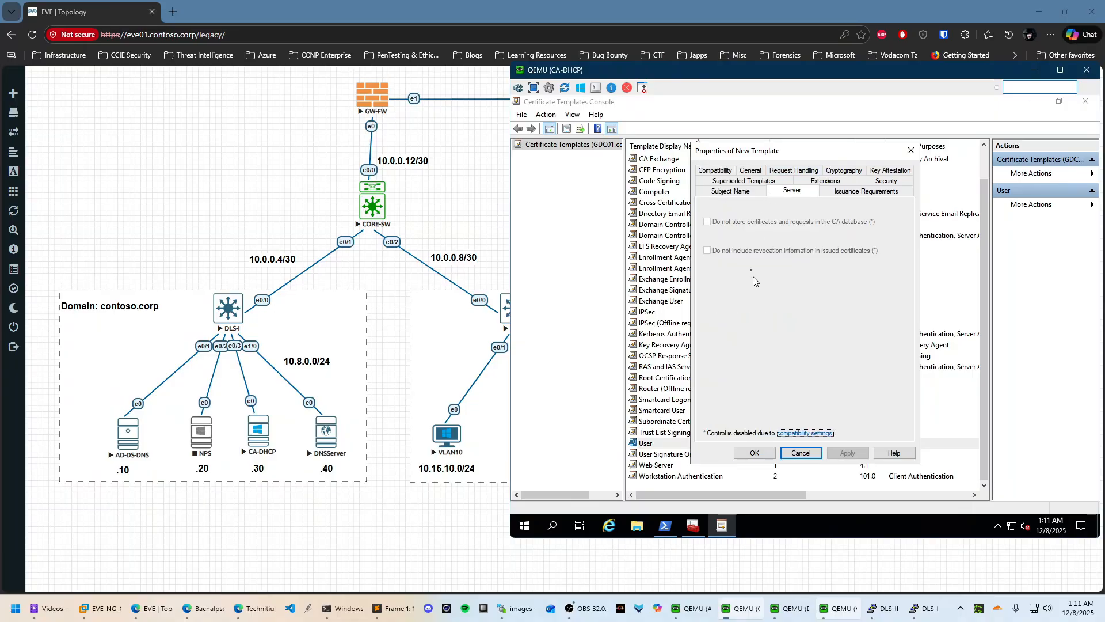
{"action": "left_click", "coordinate": [724, 181]}
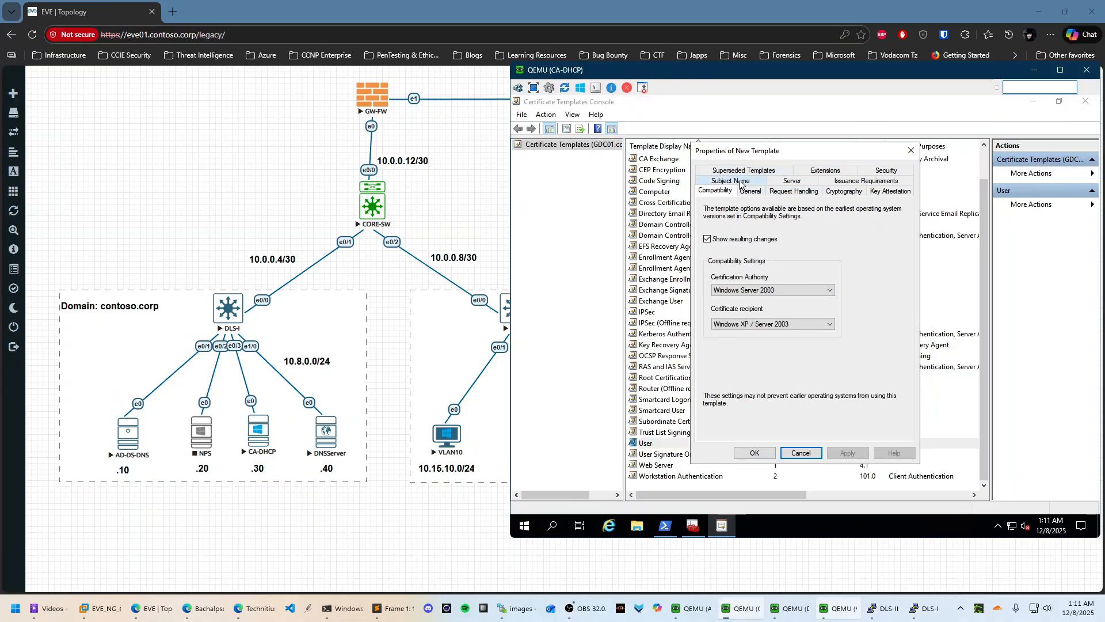
{"action": "left_click", "coordinate": [739, 180]}
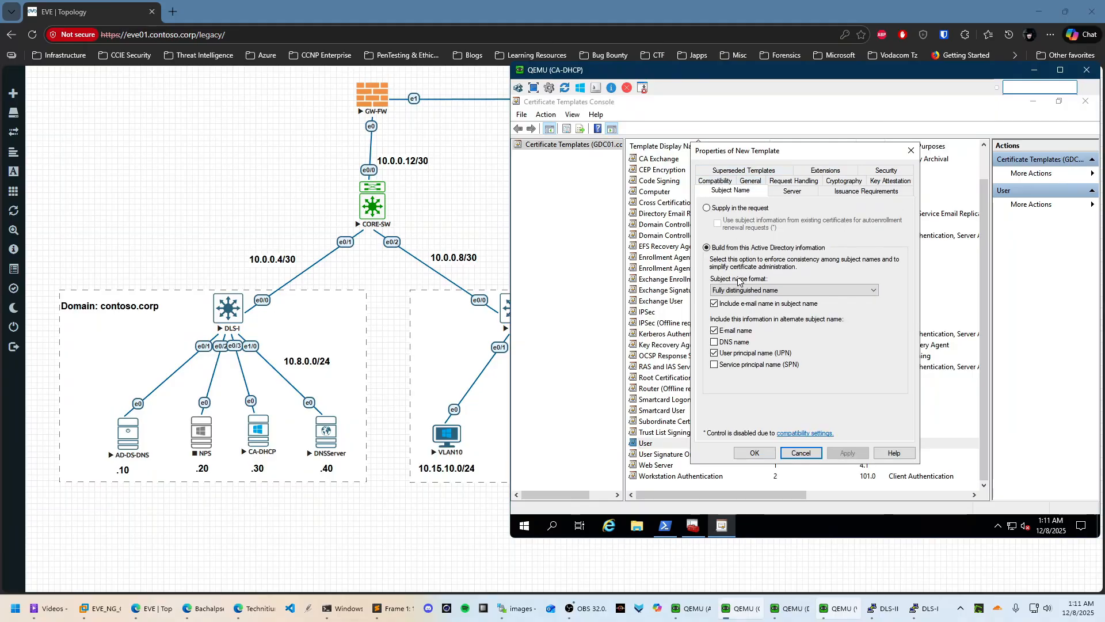
{"action": "left_click", "coordinate": [714, 303]}
{"action": "left_click", "coordinate": [735, 332]}
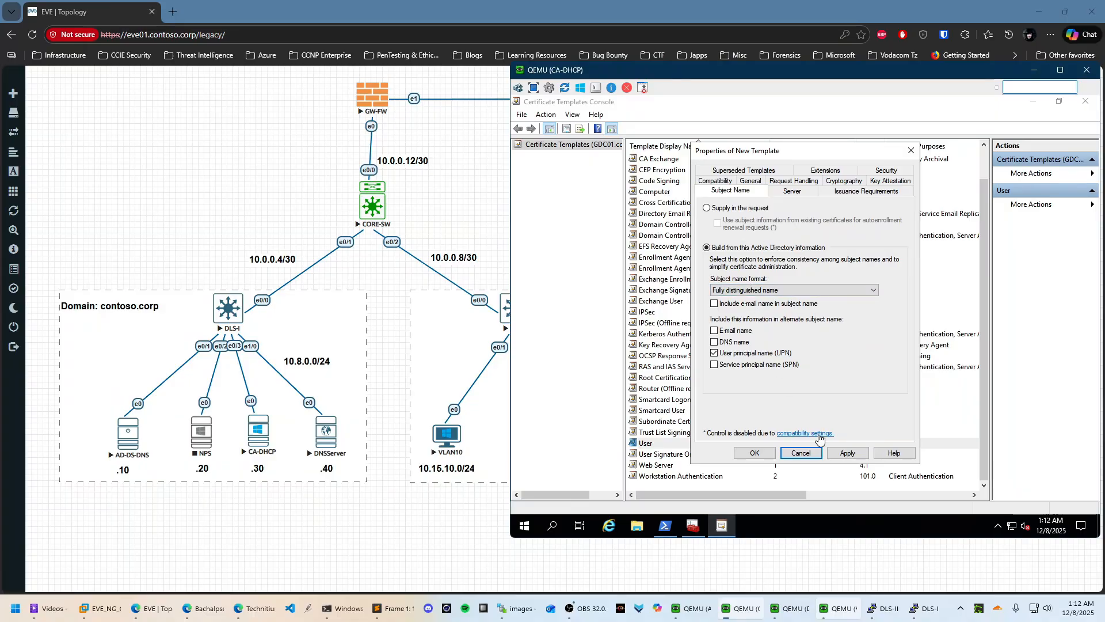
{"action": "left_click", "coordinate": [852, 453]}
{"action": "left_click", "coordinate": [754, 454]}
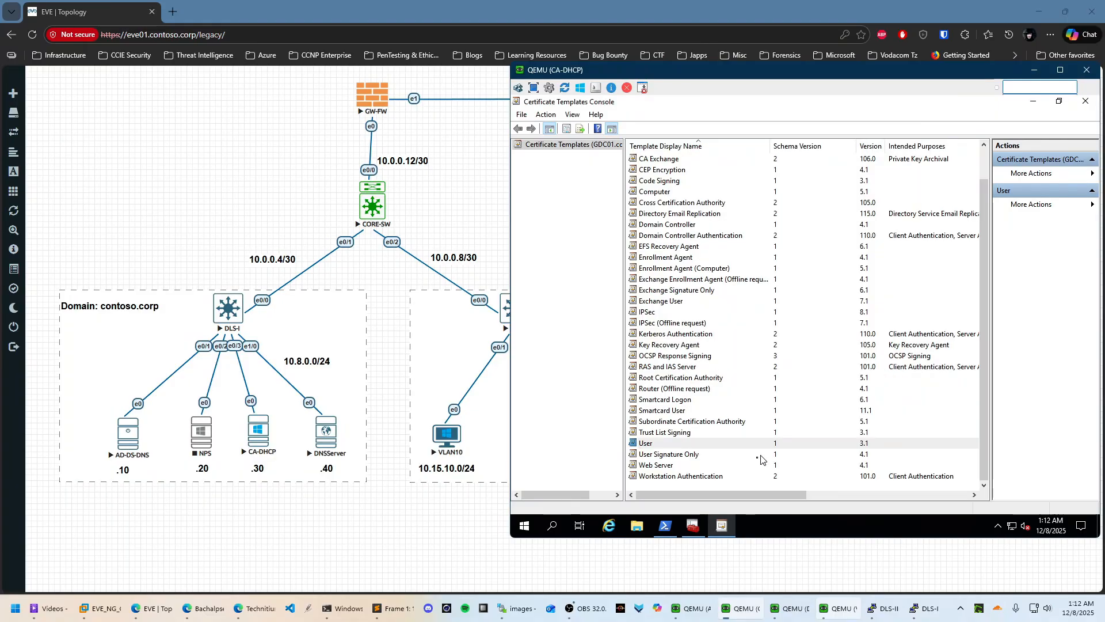
Duplicate the Web Server template, rename it NewWebServer, and apply
{"action": "left_click", "coordinate": [670, 455]}
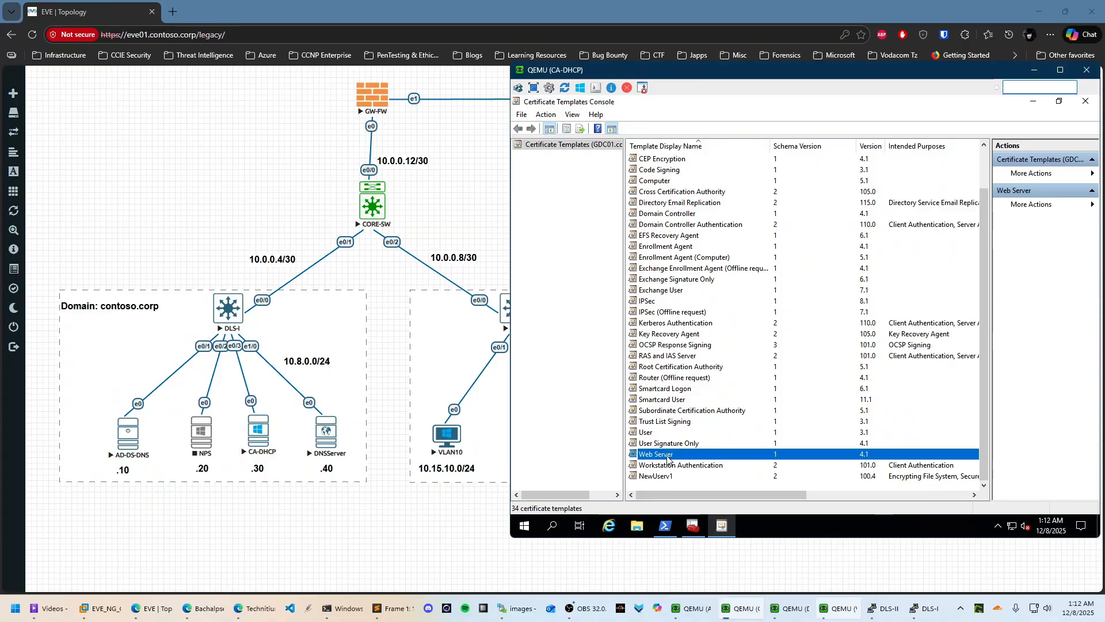
{"action": "right_click", "coordinate": [668, 459]}
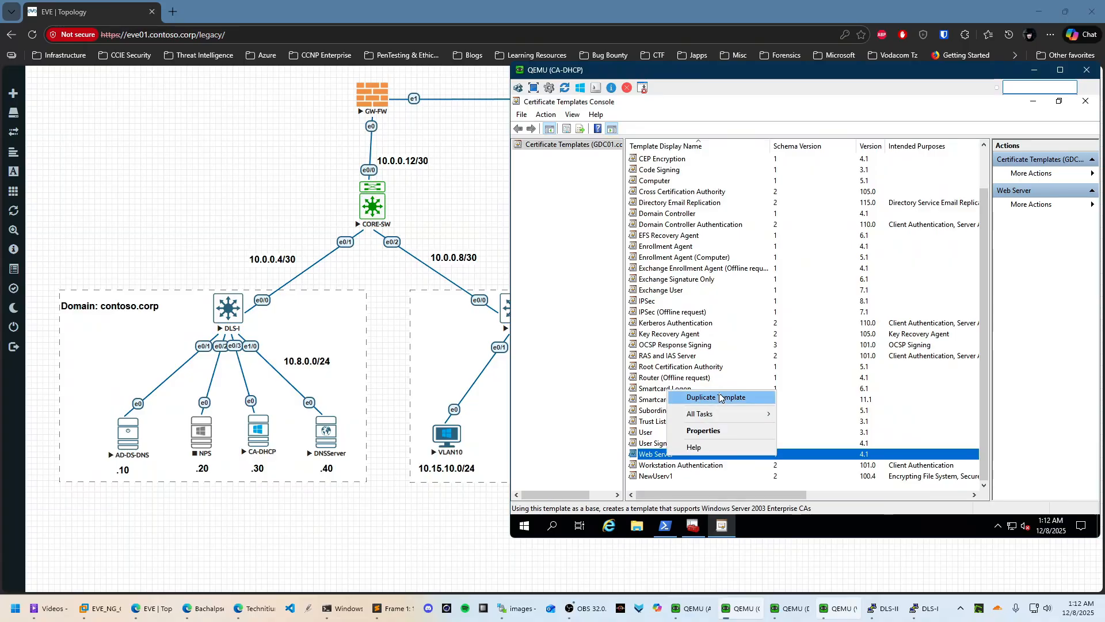
{"action": "left_click", "coordinate": [718, 394]}
{"action": "left_click", "coordinate": [751, 191]}
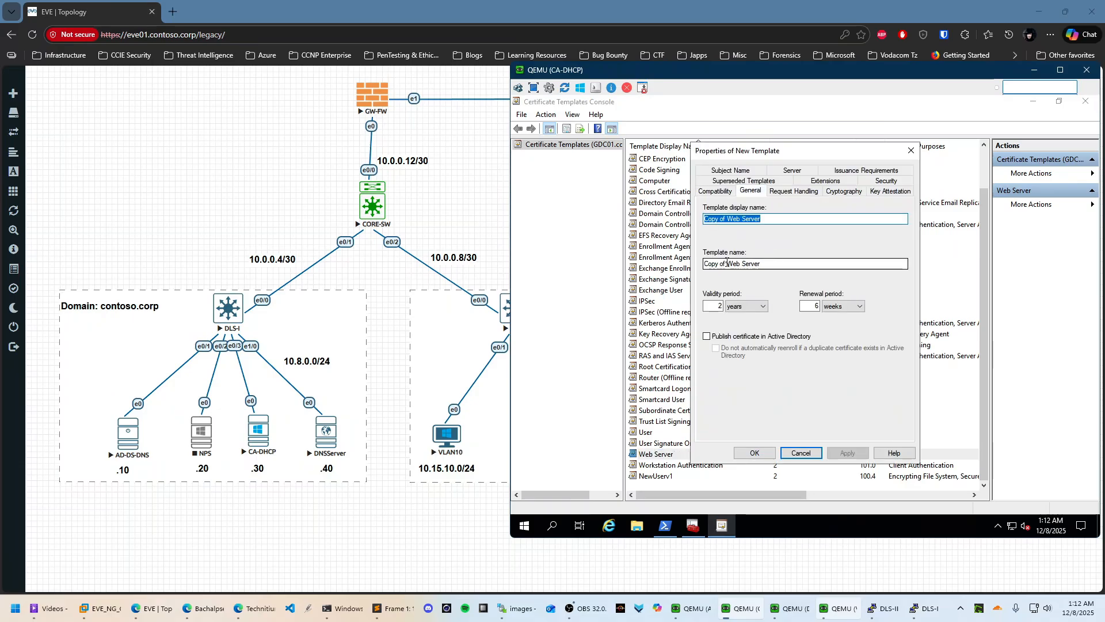
{"action": "left_click", "coordinate": [727, 263]}
{"action": "left_click_drag", "start_coordinate": [778, 218], "coordinate": [689, 215]}
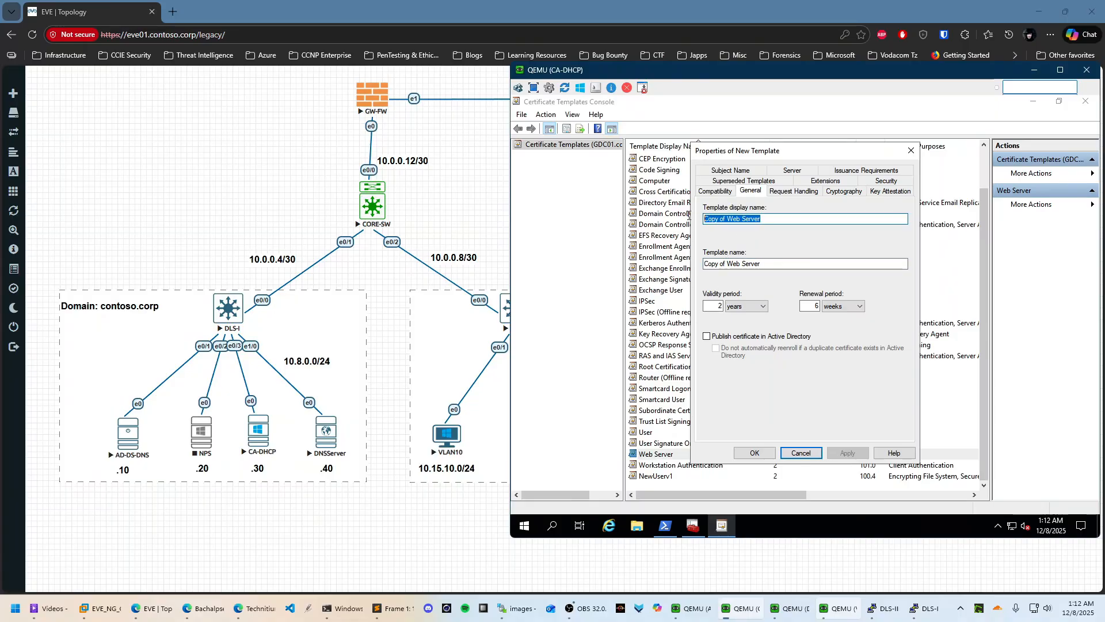
{"action": "key", "text": "BackSpace"}
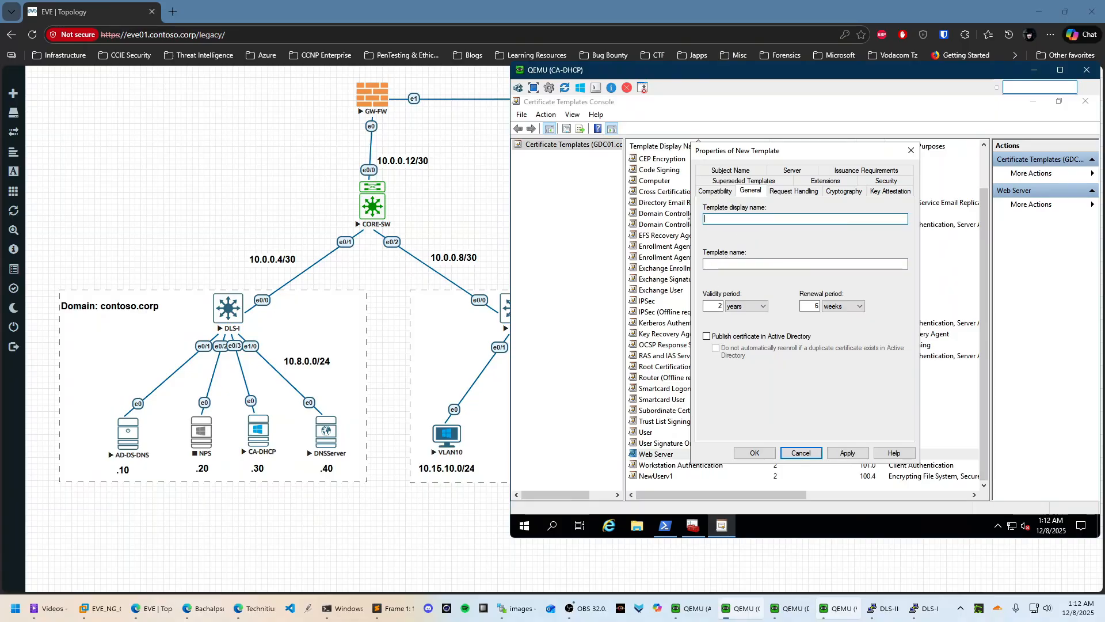
{"action": "type", "text": "NewW"}
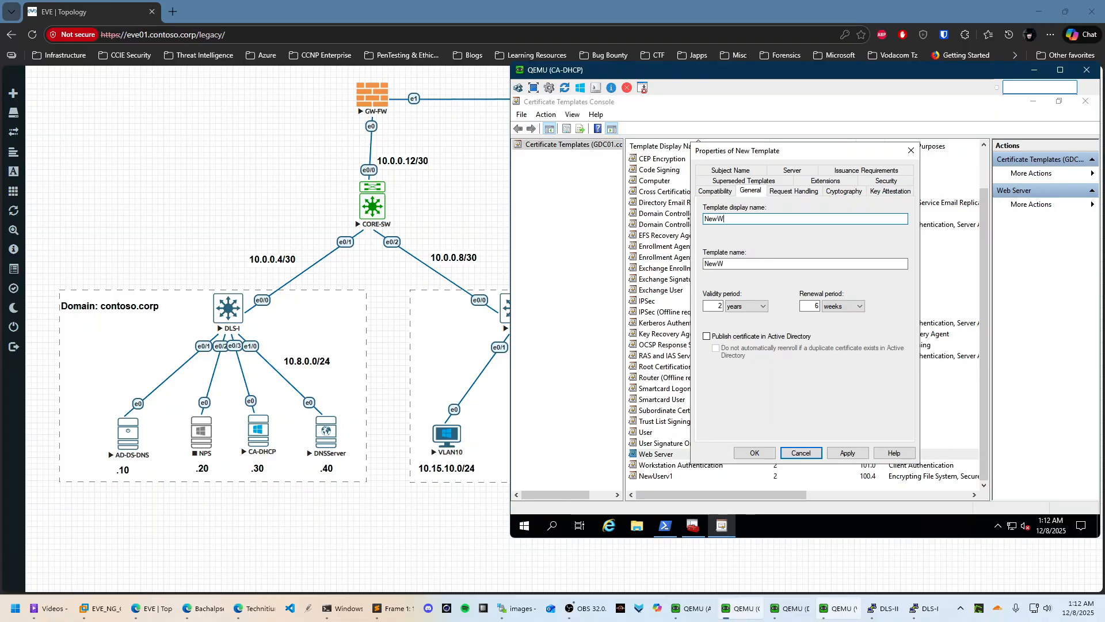
{"action": "type", "text": "ebServerv1"}
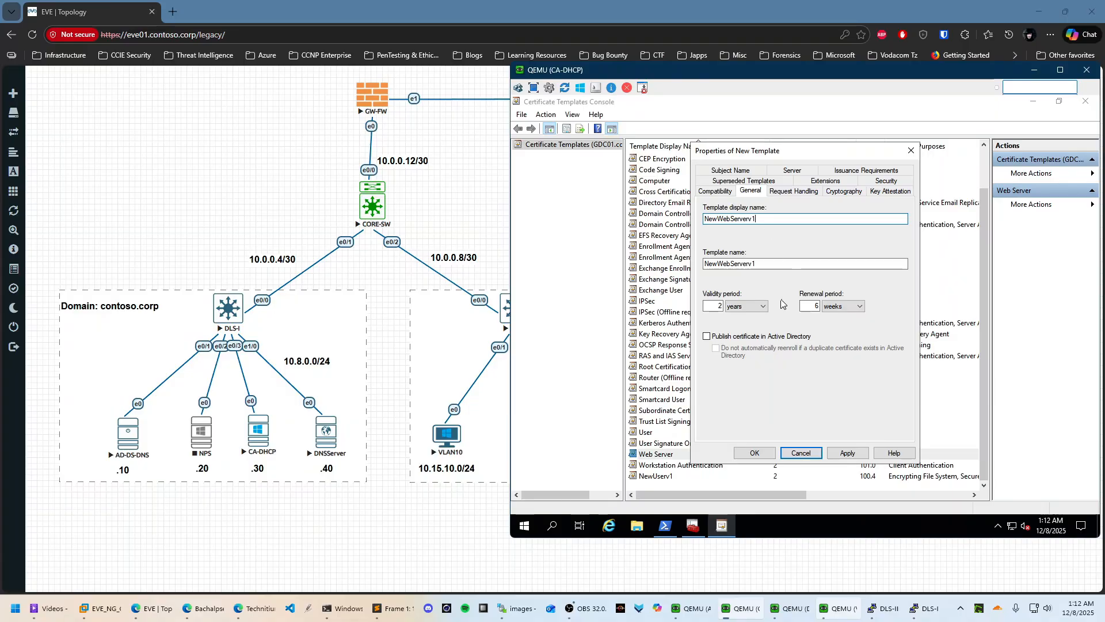
{"action": "left_click", "coordinate": [847, 453]}
Allow the private key to be exported under Request Handling, then view Security permissions
{"action": "left_click", "coordinate": [844, 191]}
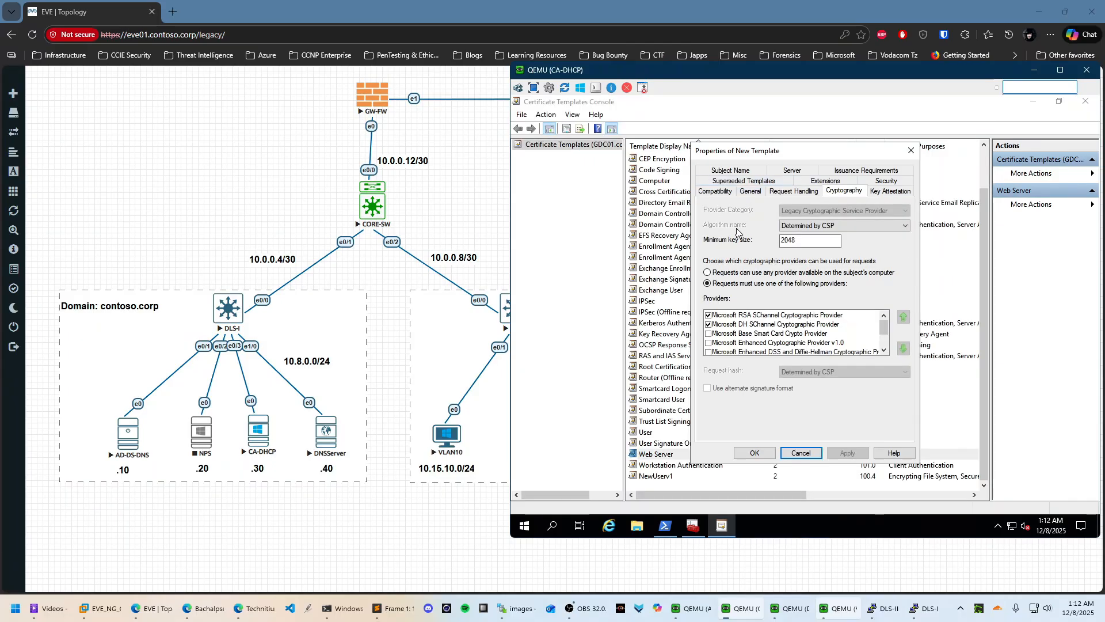
{"action": "left_click", "coordinate": [907, 194]}
{"action": "left_click", "coordinate": [783, 179]}
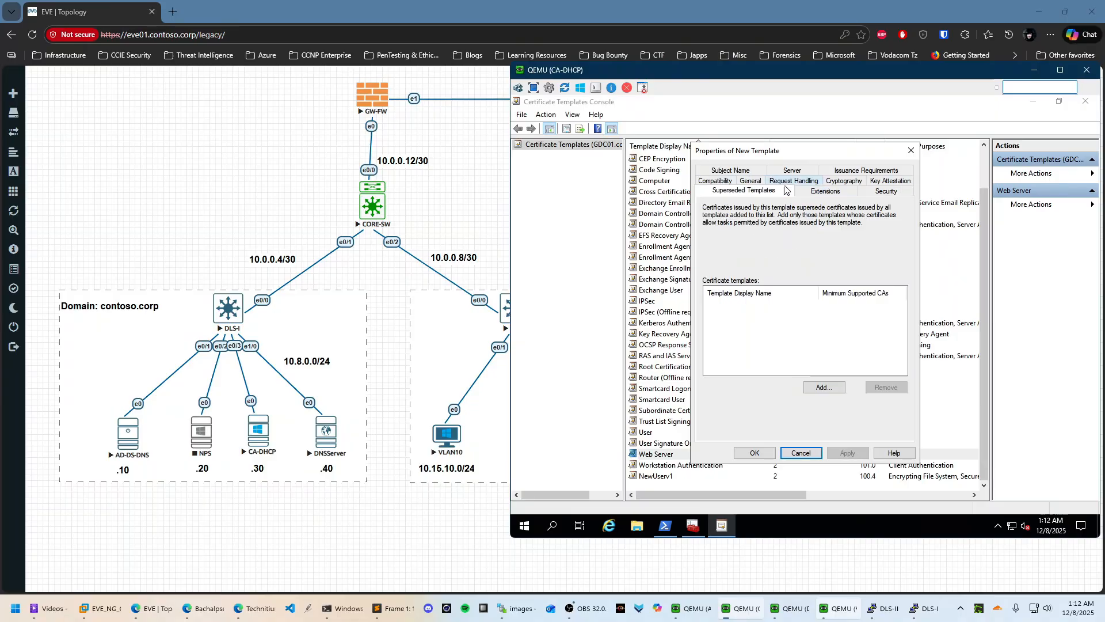
{"action": "left_click", "coordinate": [794, 180]}
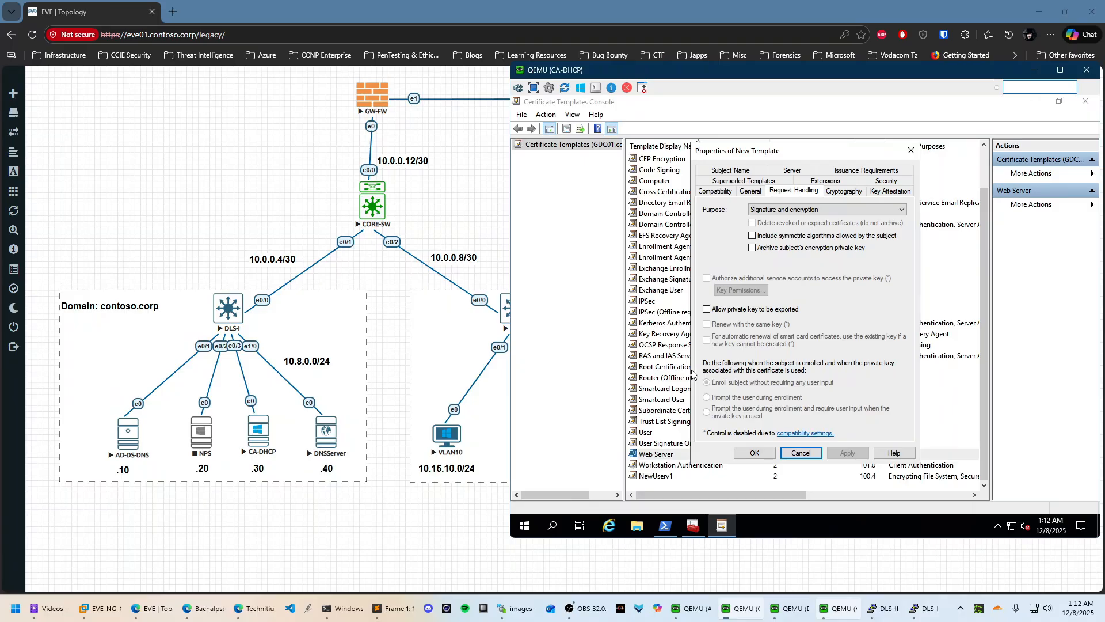
{"action": "left_click", "coordinate": [750, 311]}
{"action": "left_click", "coordinate": [865, 171]}
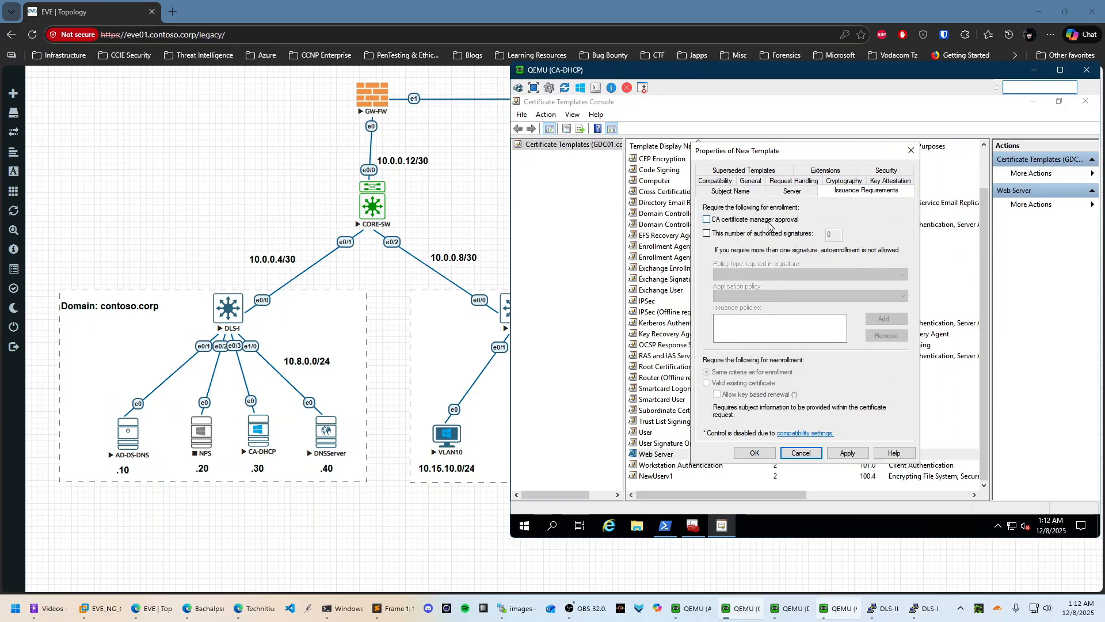
{"action": "left_click", "coordinate": [886, 171]}
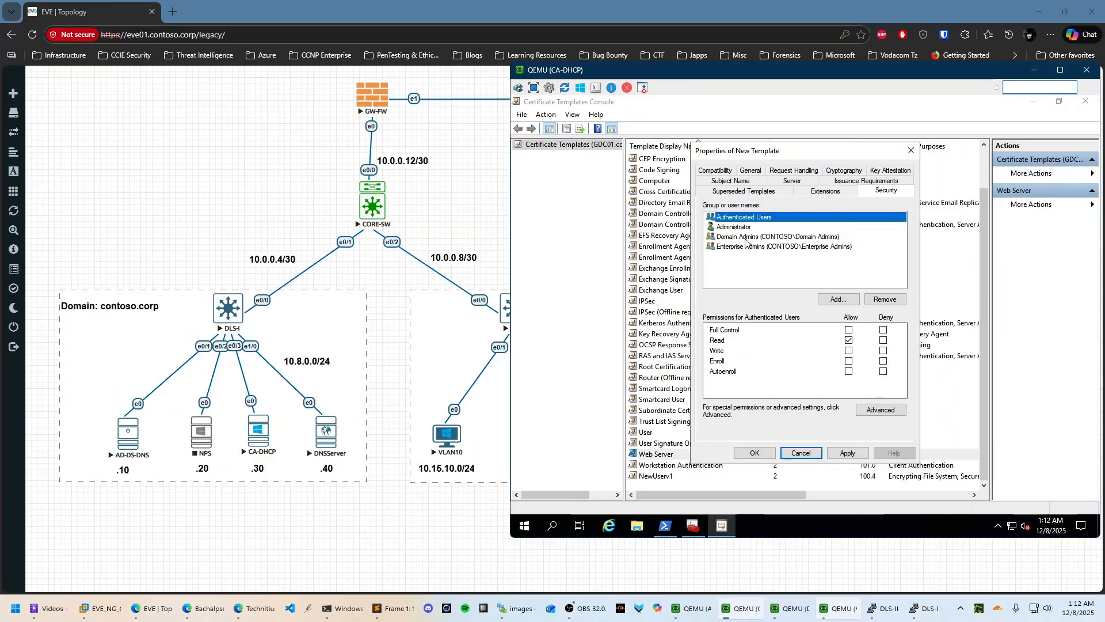
Allow Write and Enroll for Authenticated Users on the duplicated Web Server template
{"action": "left_click", "coordinate": [748, 237]}
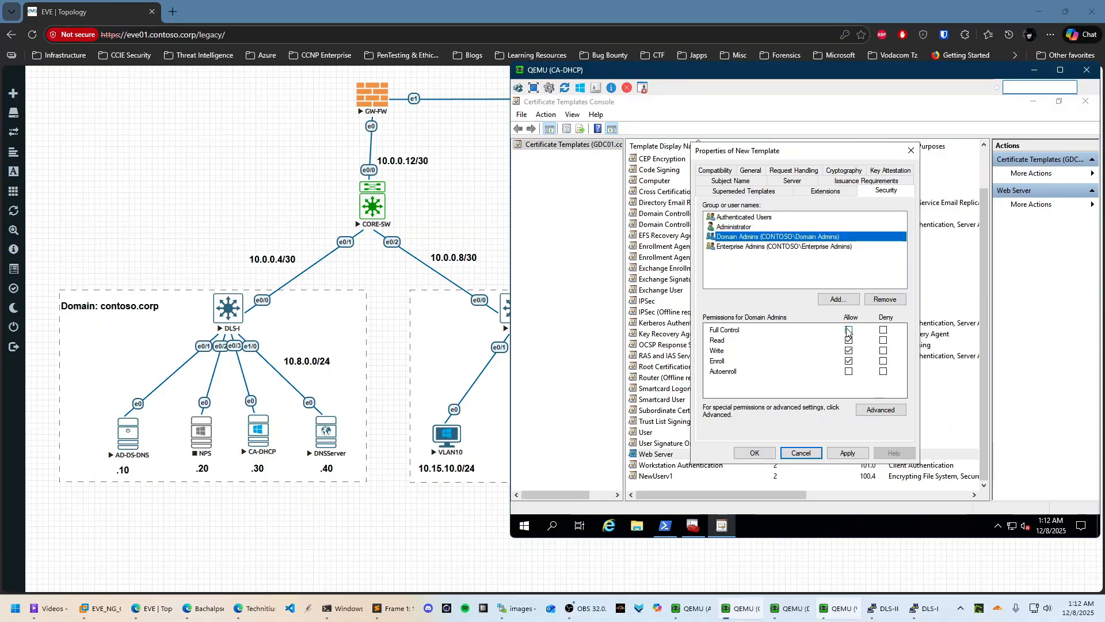
{"action": "left_click", "coordinate": [847, 329]}
{"action": "left_click", "coordinate": [850, 372]}
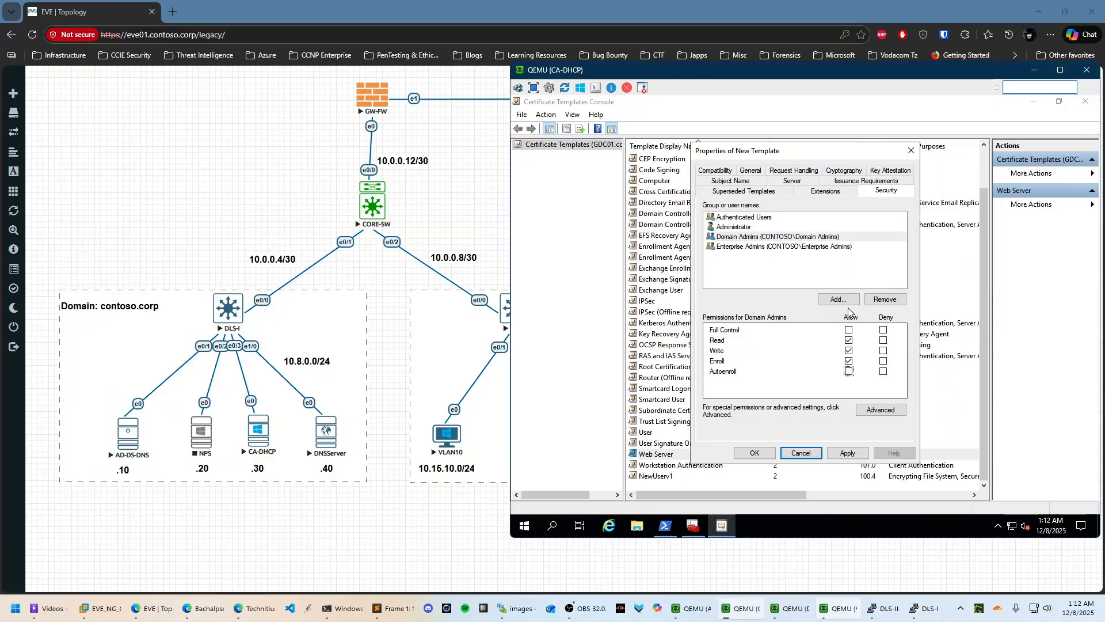
{"action": "left_click", "coordinate": [757, 221]}
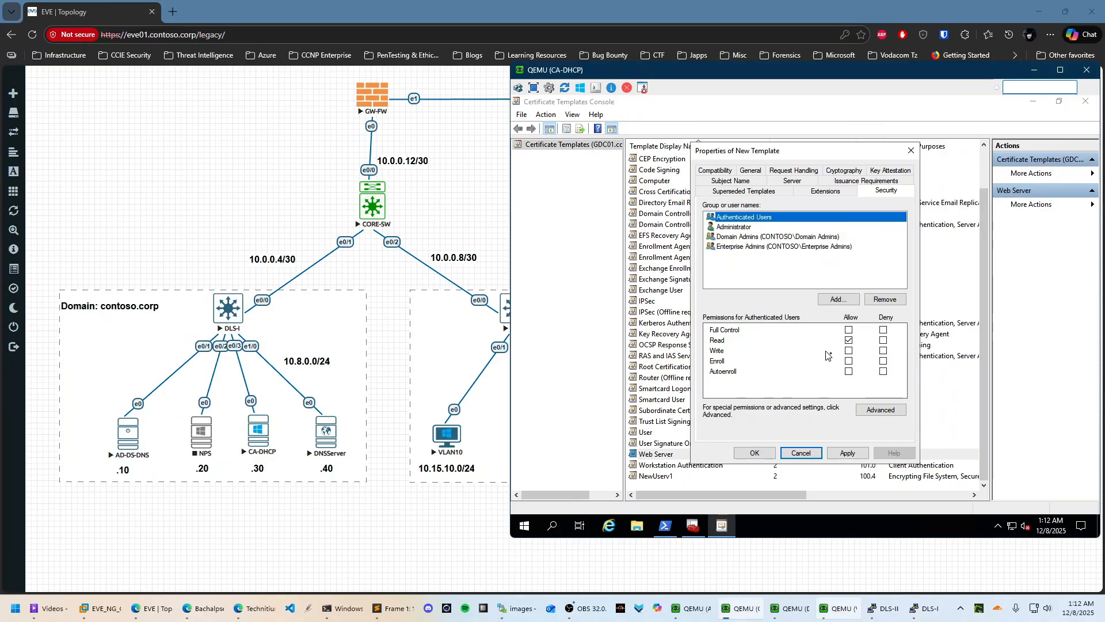
{"action": "left_click", "coordinate": [849, 350]}
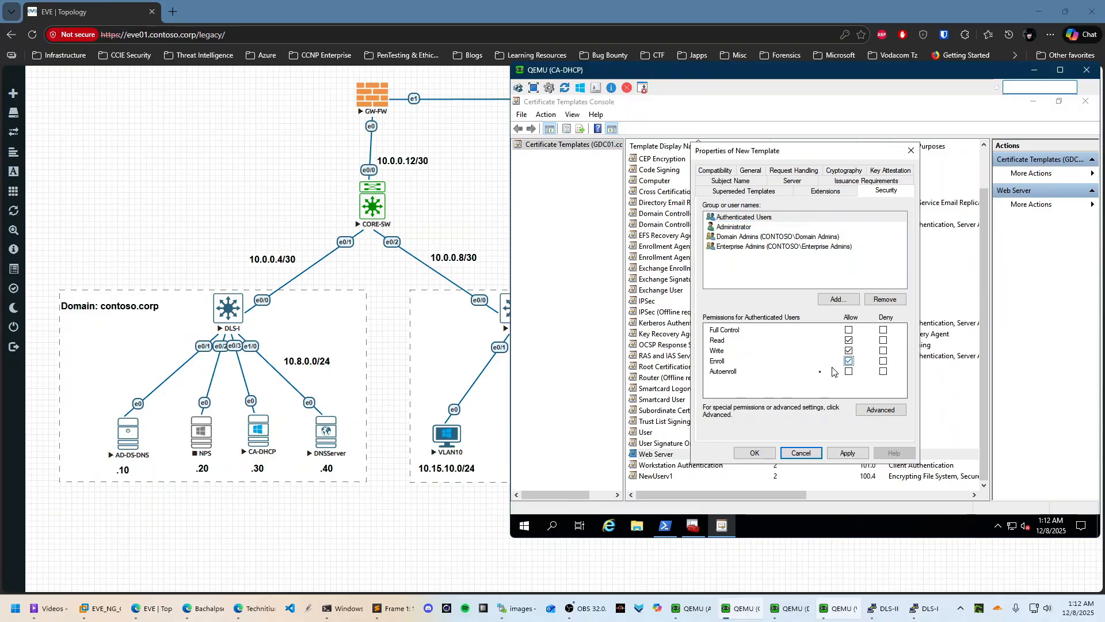
{"action": "left_click", "coordinate": [849, 361]}
{"action": "left_click", "coordinate": [735, 228]}
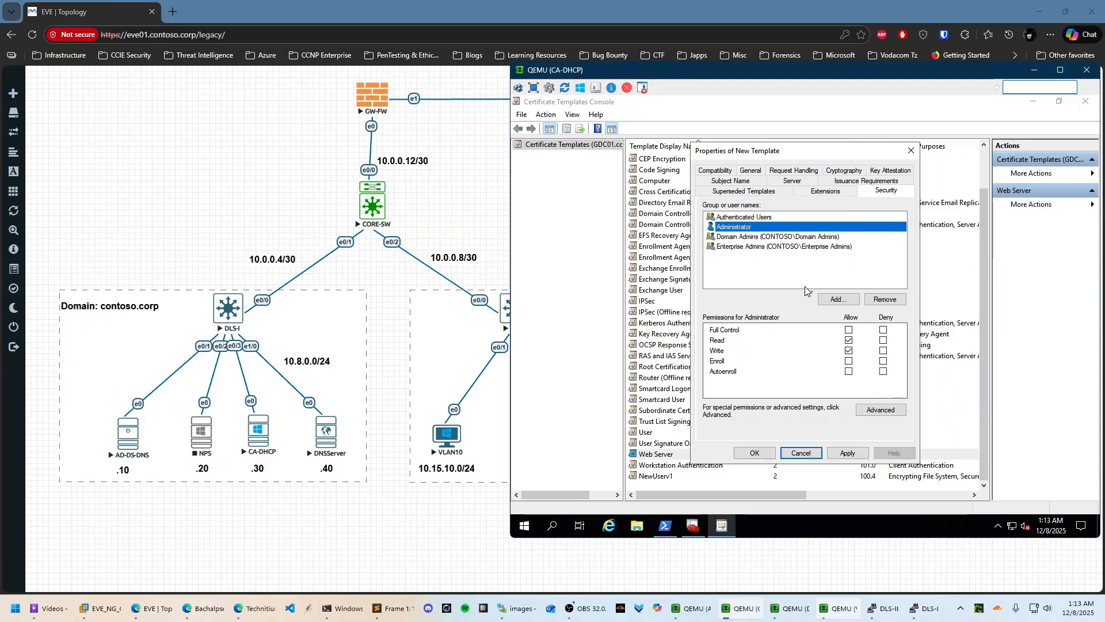
{"action": "left_click", "coordinate": [740, 216]}
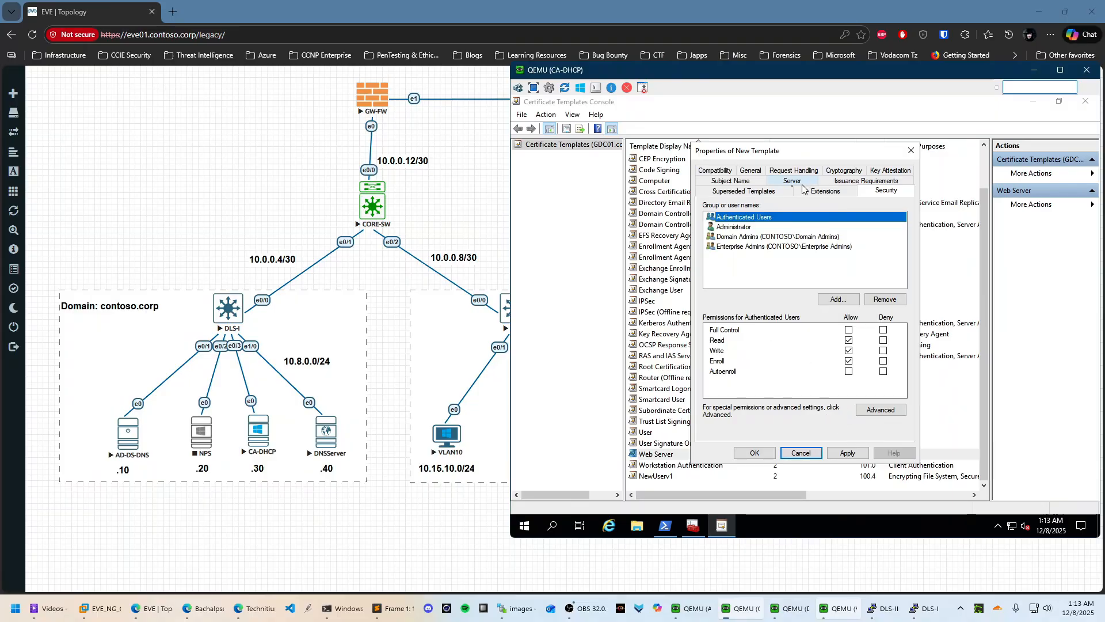
{"action": "left_click", "coordinate": [731, 181]}
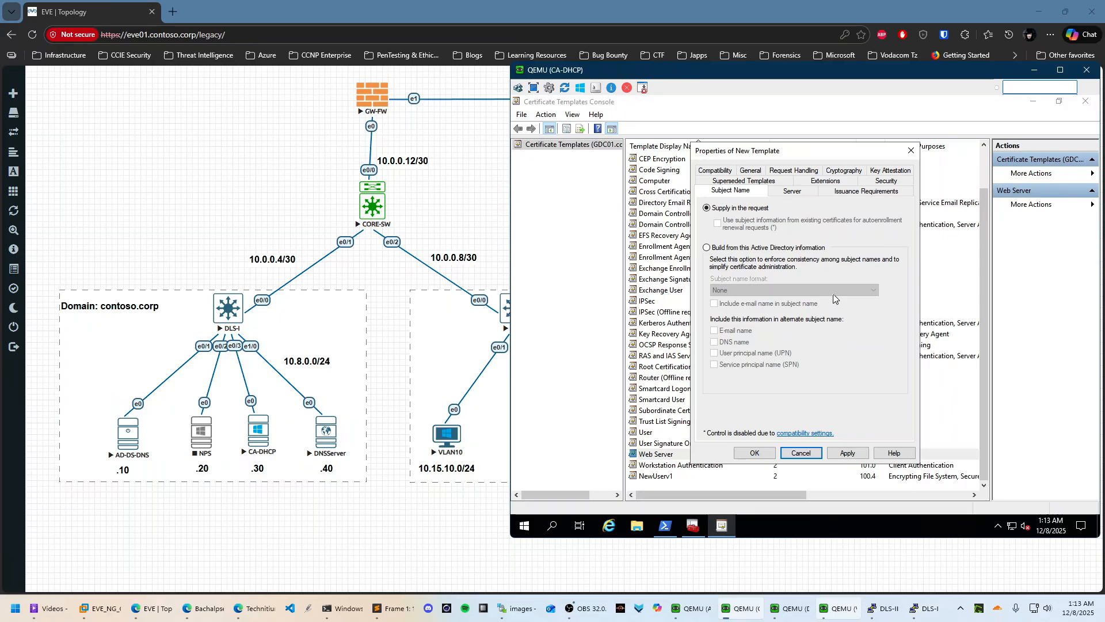
Review the new template's general, server, cryptography and key attestation settings
{"action": "left_click", "coordinate": [760, 173]}
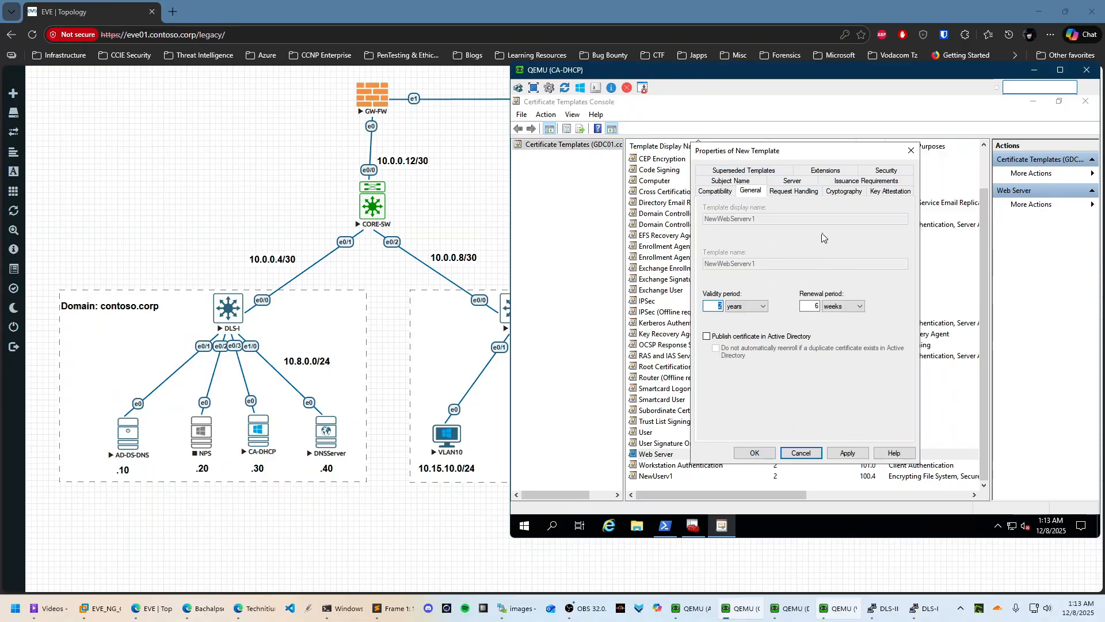
{"action": "left_click", "coordinate": [797, 181]}
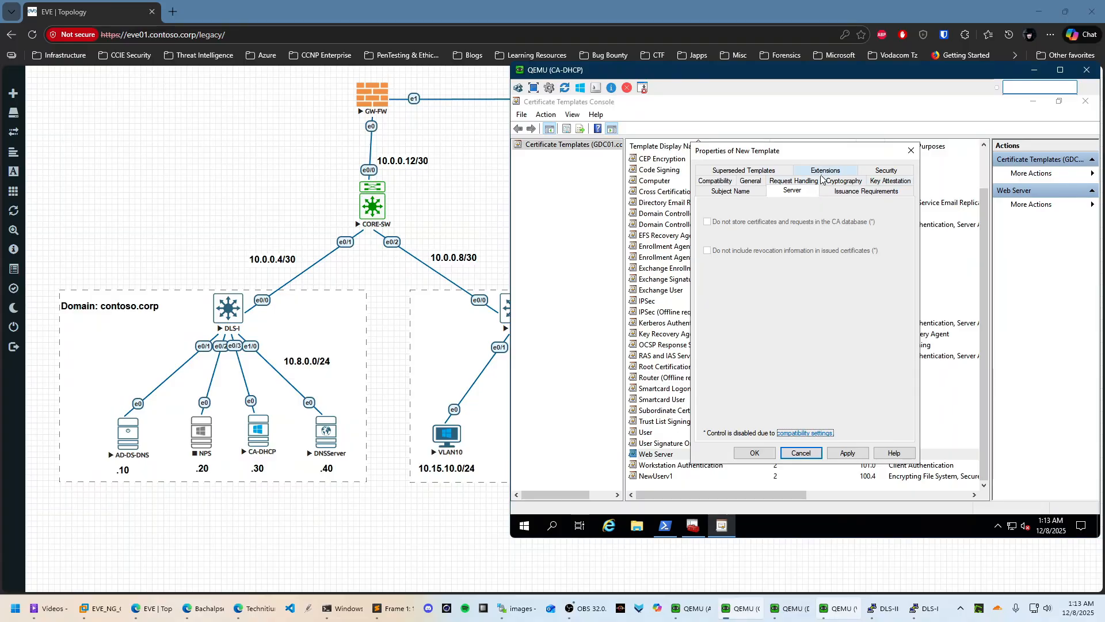
{"action": "left_click", "coordinate": [844, 180]}
{"action": "left_click", "coordinate": [898, 193]}
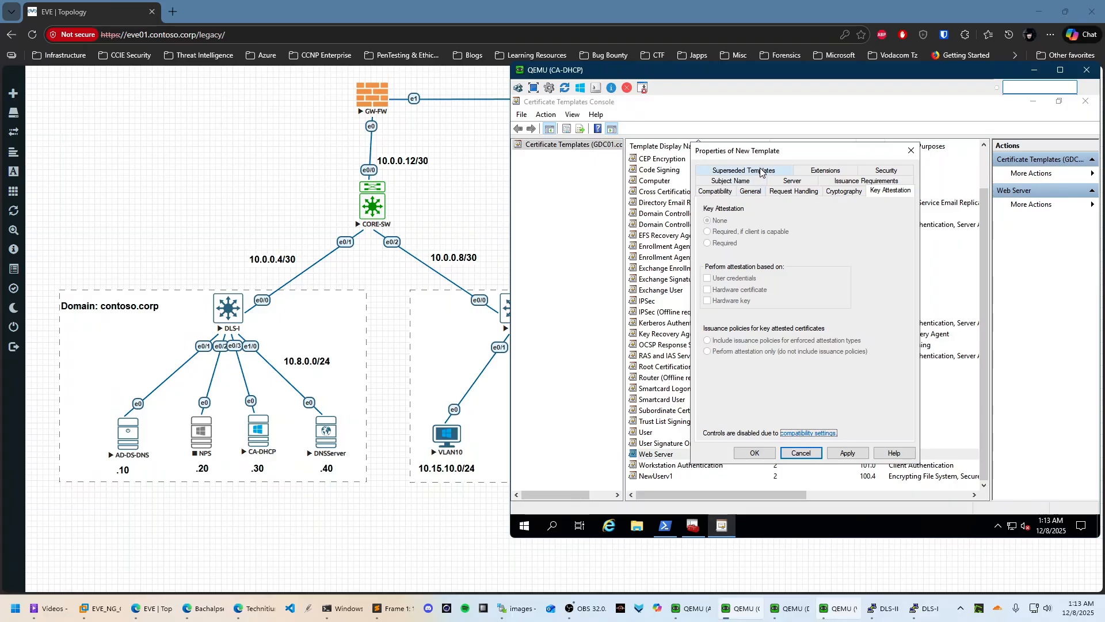
Add Client Authentication to the template's application policies, then apply and save it
{"action": "left_click", "coordinate": [803, 171]}
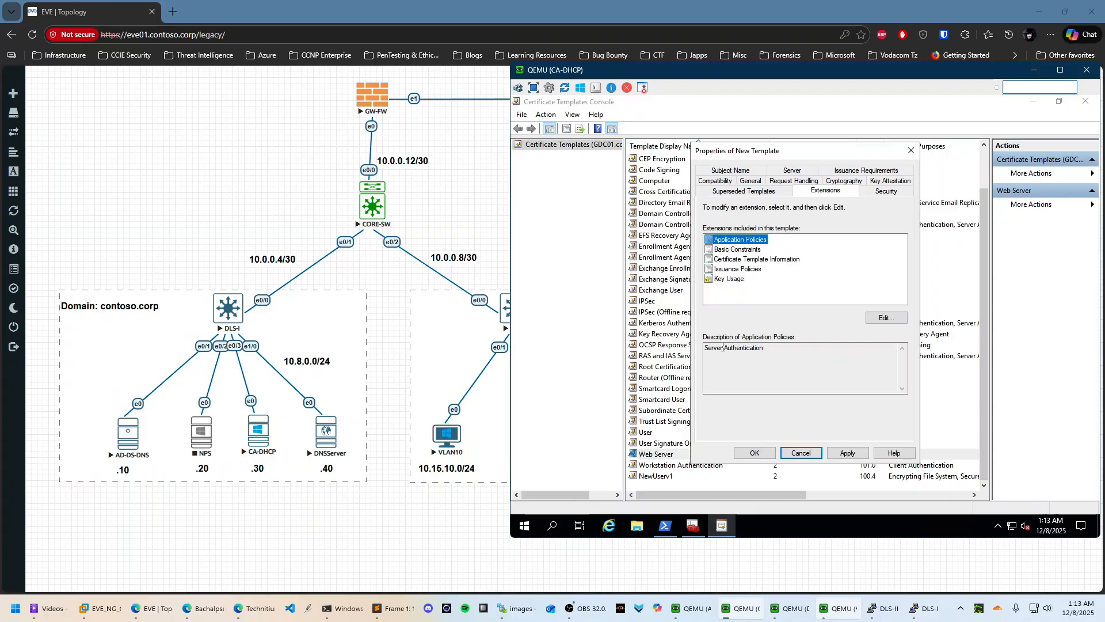
{"action": "left_click", "coordinate": [883, 320]}
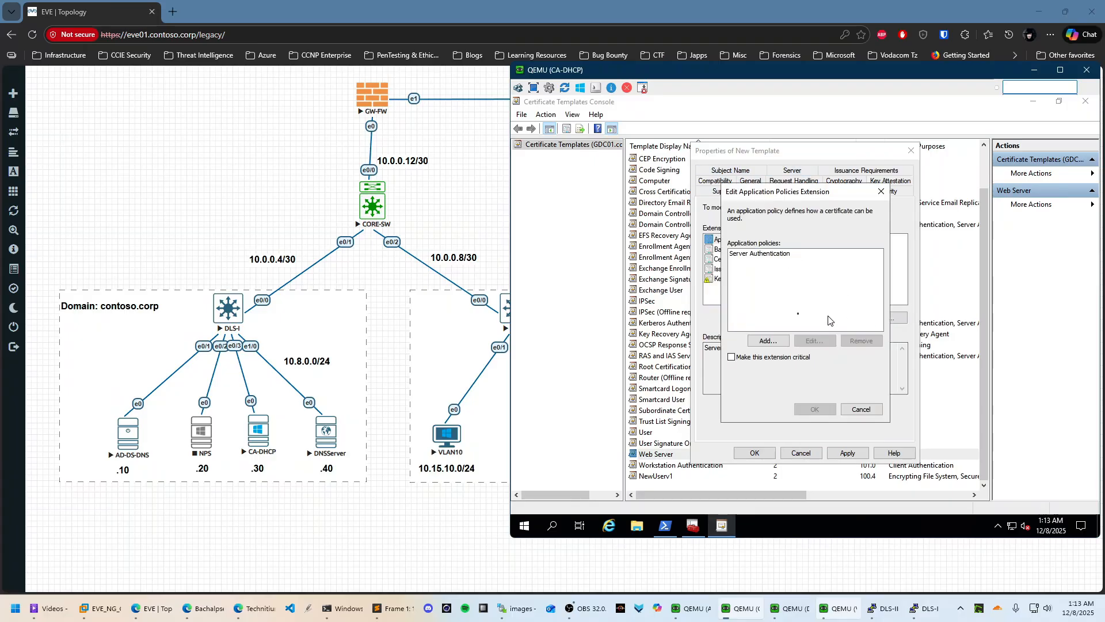
{"action": "left_click", "coordinate": [768, 340]}
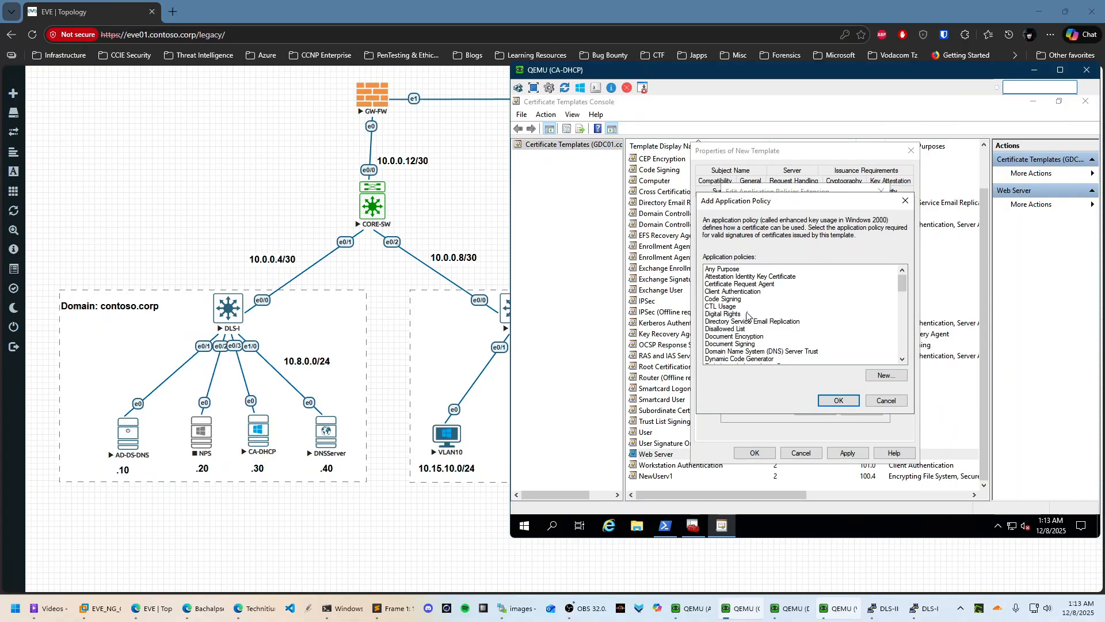
{"action": "left_click", "coordinate": [748, 292]}
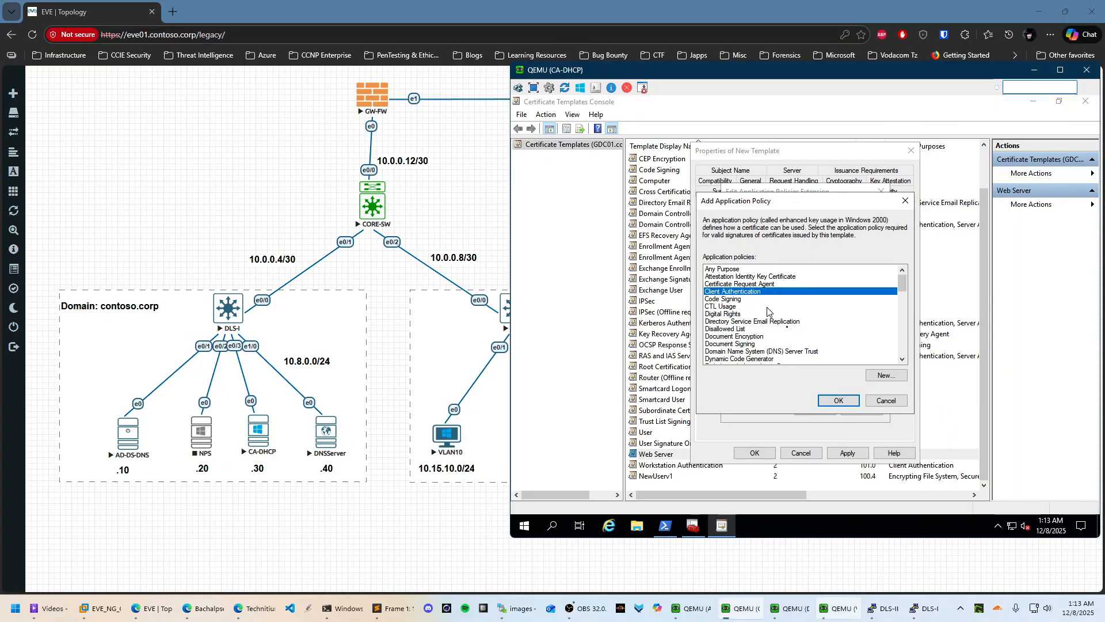
{"action": "left_click", "coordinate": [839, 401]}
{"action": "left_click", "coordinate": [814, 409]}
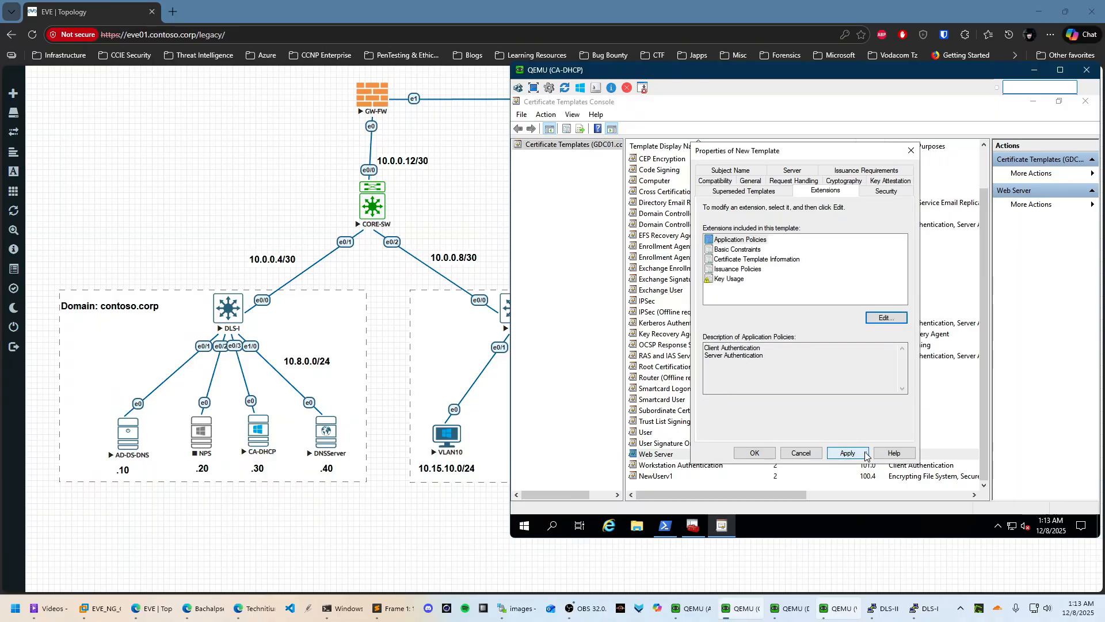
{"action": "left_click", "coordinate": [847, 452]}
{"action": "left_click", "coordinate": [754, 452]}
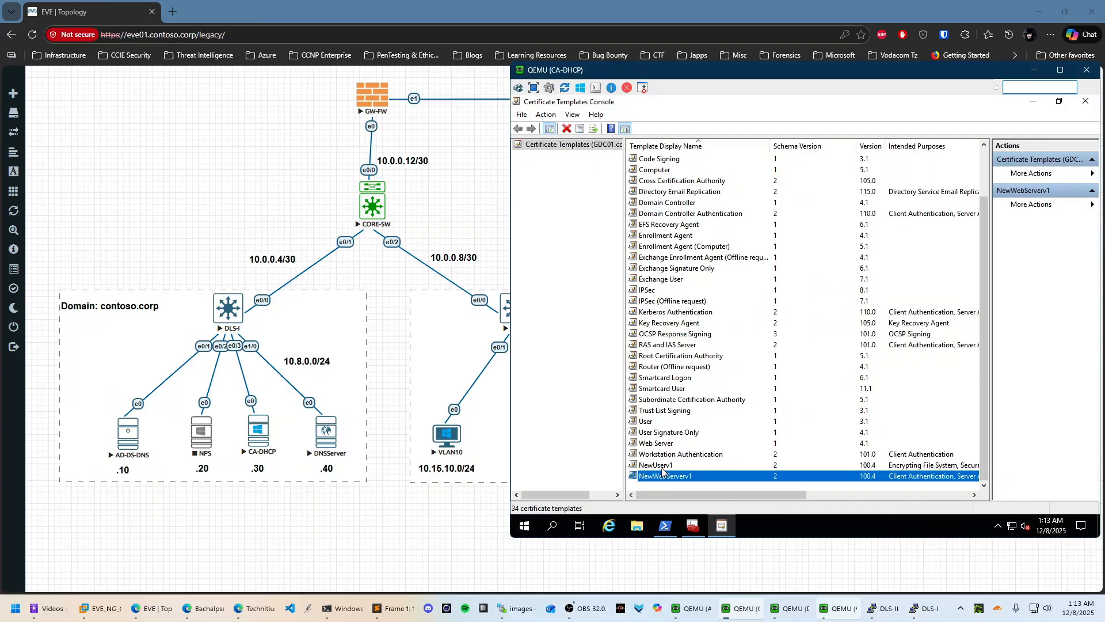
In NewUserv1's Extensions, add Server Authentication to Application Policies, then apply and save
{"action": "right_click", "coordinate": [663, 466]}
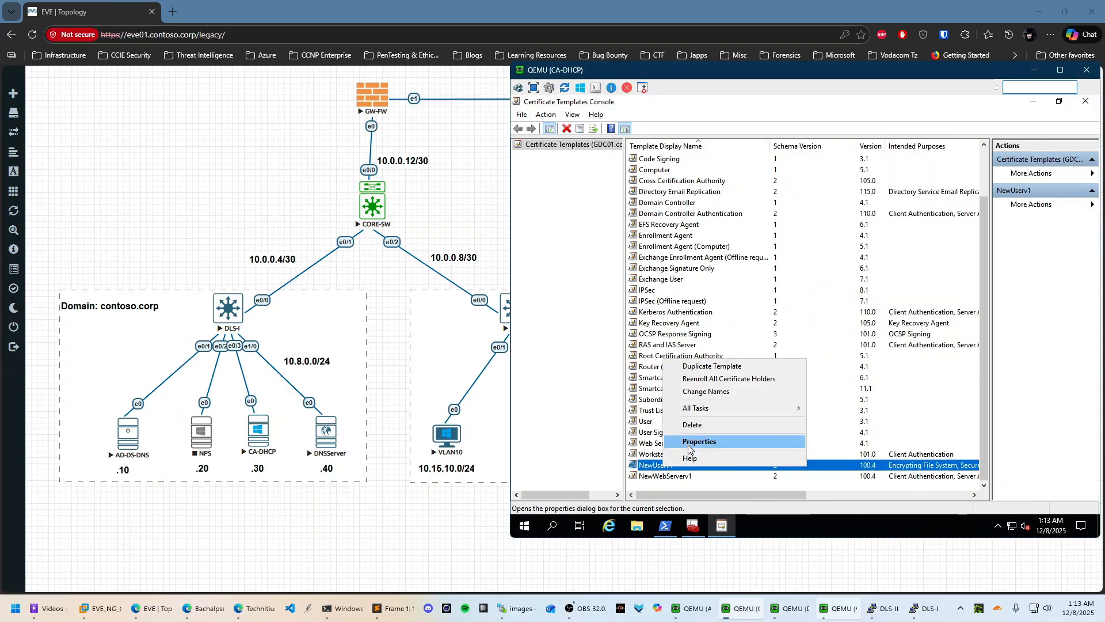
{"action": "left_click", "coordinate": [693, 445]}
{"action": "left_click", "coordinate": [806, 180]}
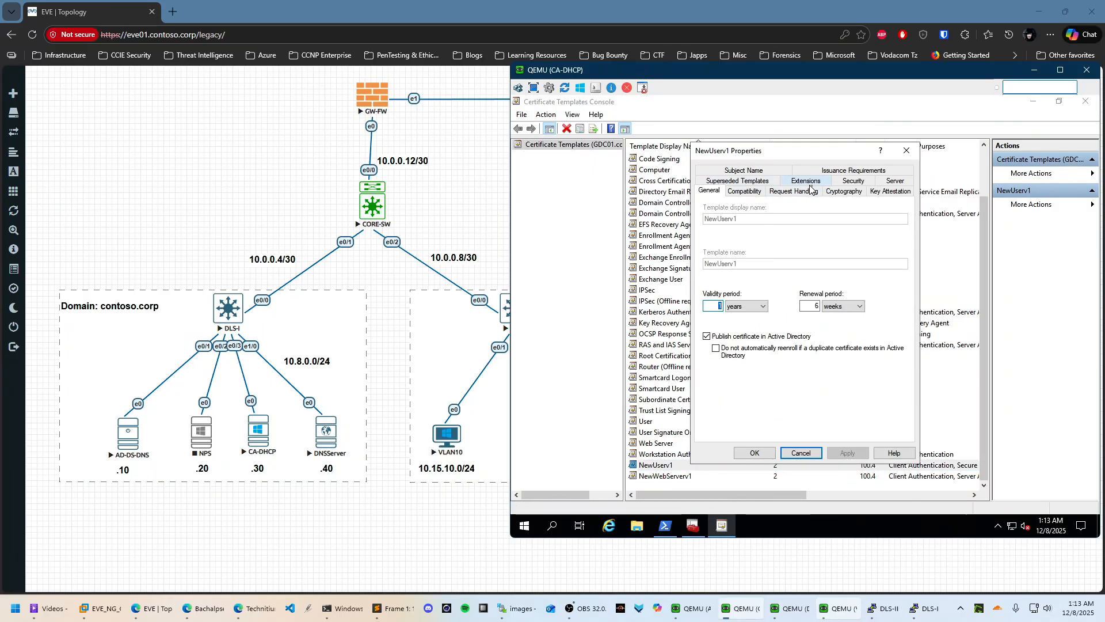
{"action": "left_click", "coordinate": [886, 317]}
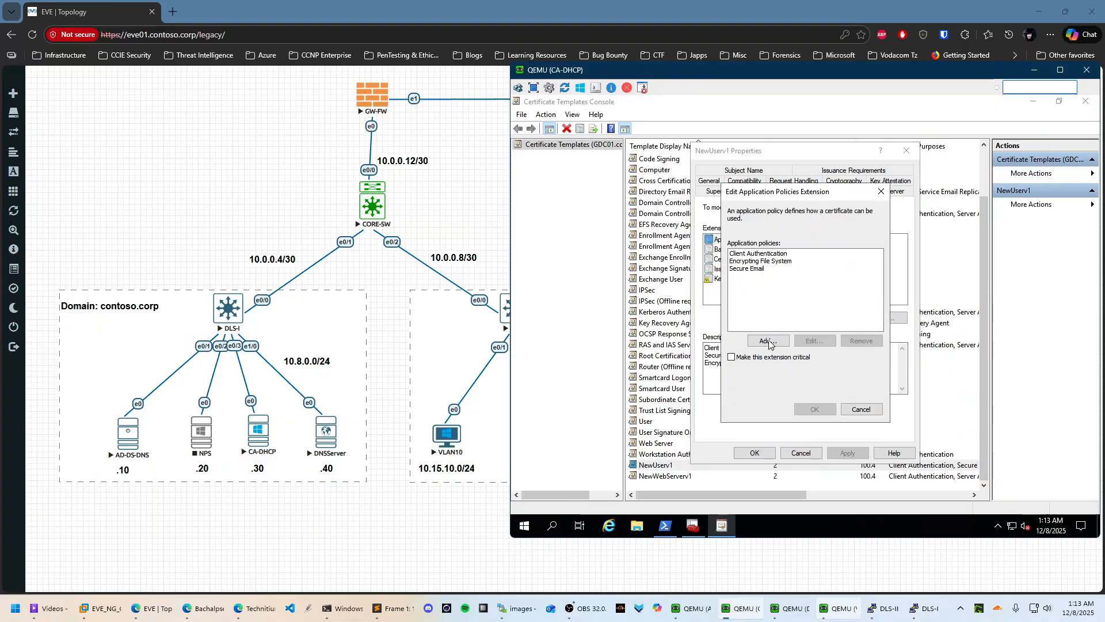
{"action": "left_click", "coordinate": [769, 342]}
{"action": "key", "text": "s"}
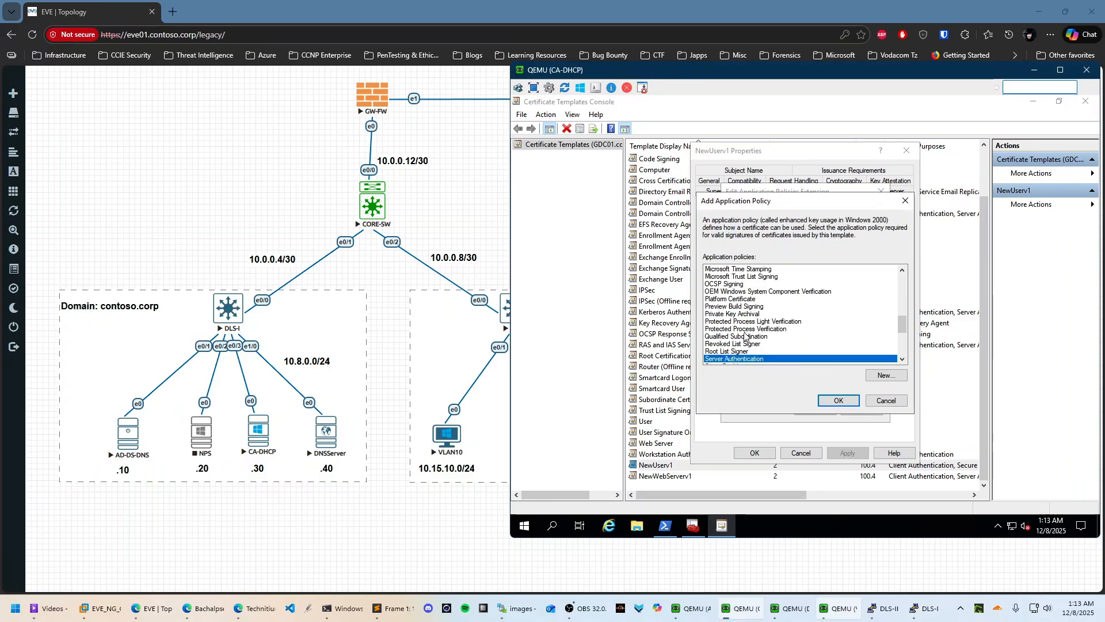
{"action": "scroll", "coordinate": [761, 347], "scroll_direction": "down", "scroll_amount": 1}
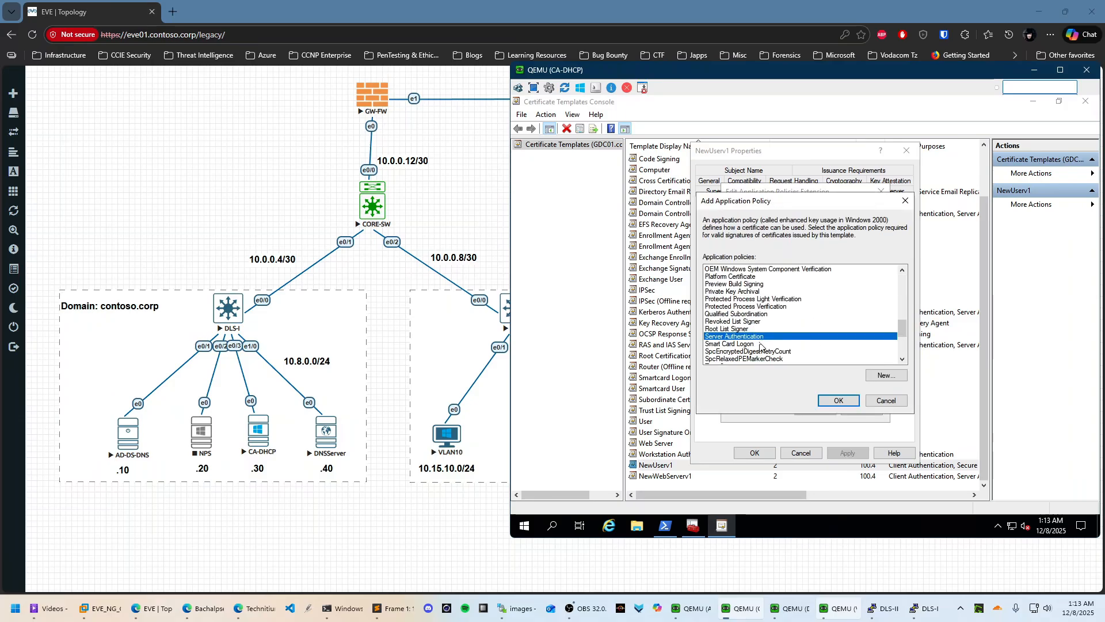
{"action": "left_click", "coordinate": [832, 400]}
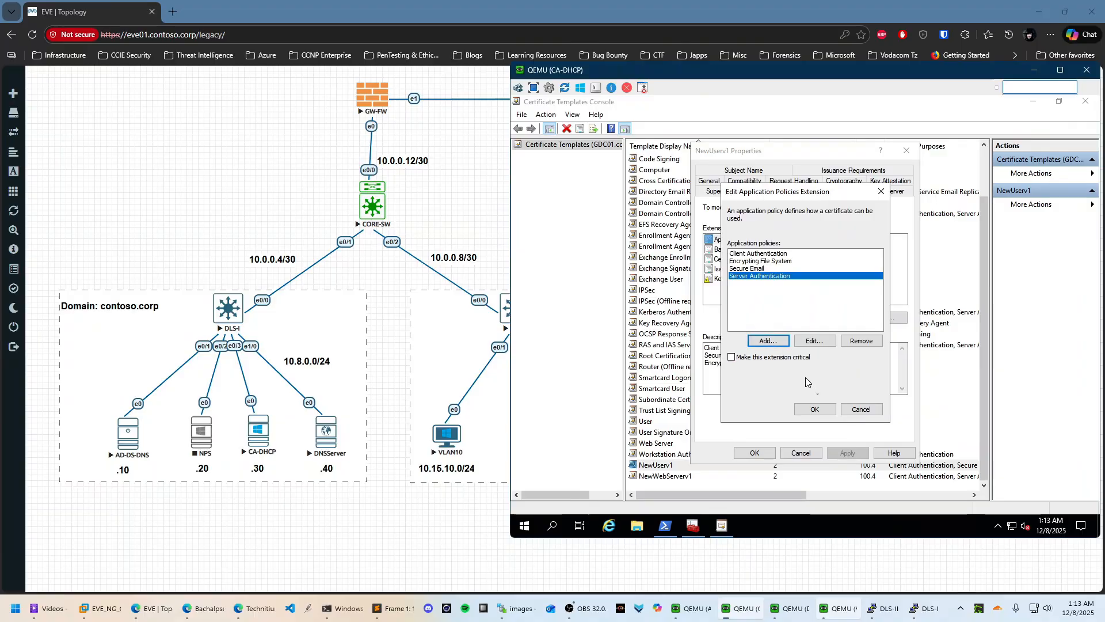
{"action": "left_click", "coordinate": [826, 410]}
{"action": "left_click", "coordinate": [847, 453]}
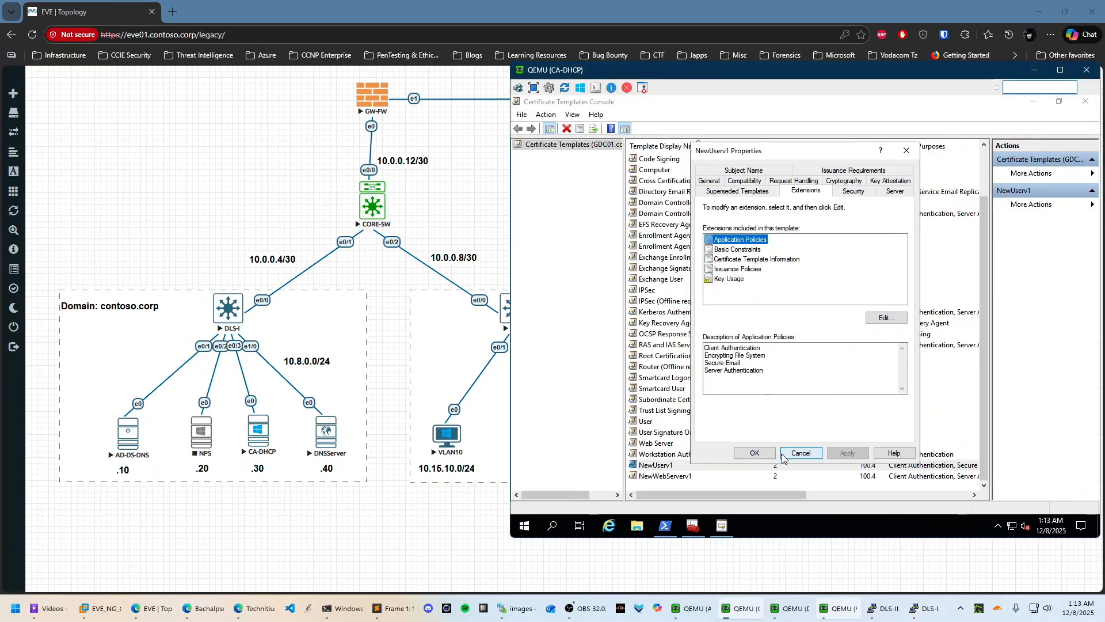
{"action": "left_click", "coordinate": [755, 453]}
Check NewWebServerv1's request handling, extensions, security, server, issuance and subject name settings, then save
{"action": "left_click", "coordinate": [676, 475]}
{"action": "right_click", "coordinate": [676, 476]}
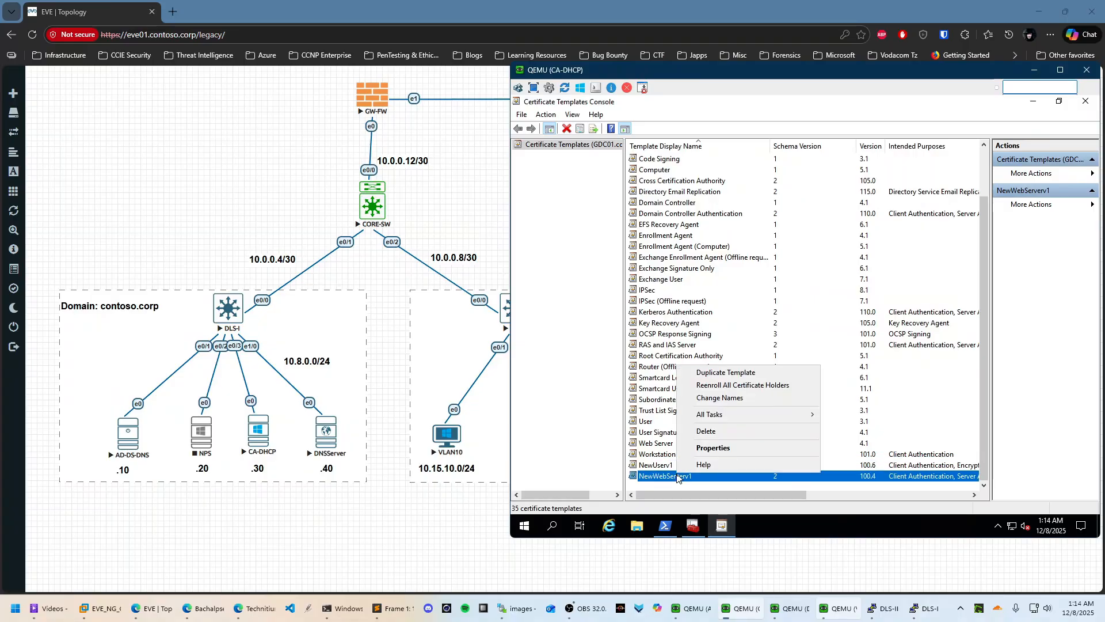
{"action": "left_click", "coordinate": [724, 443]}
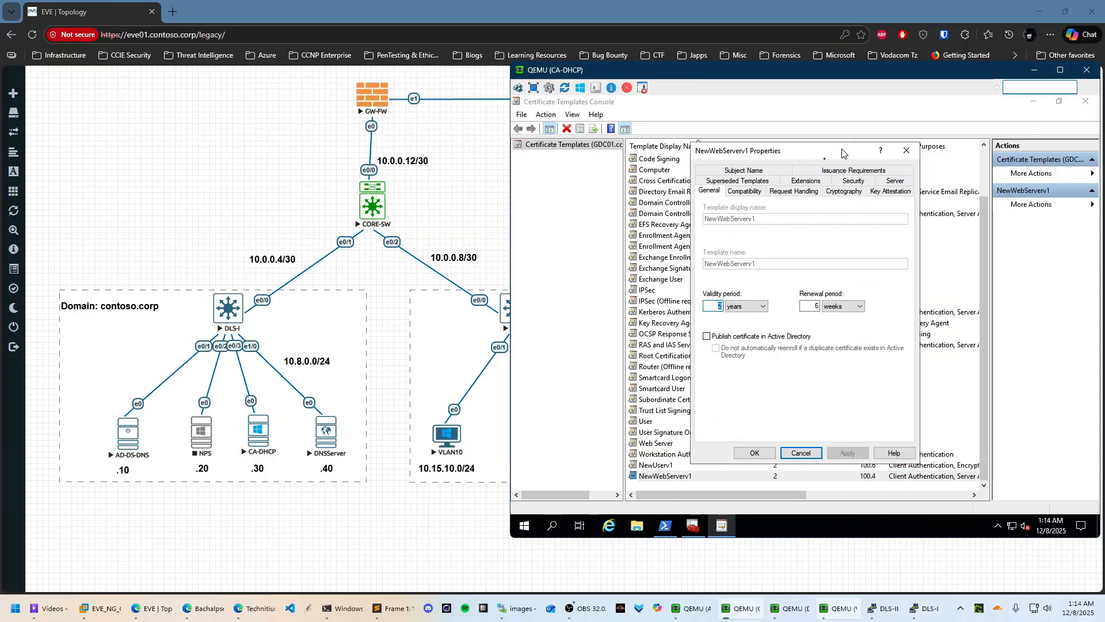
{"action": "left_click", "coordinate": [808, 190]}
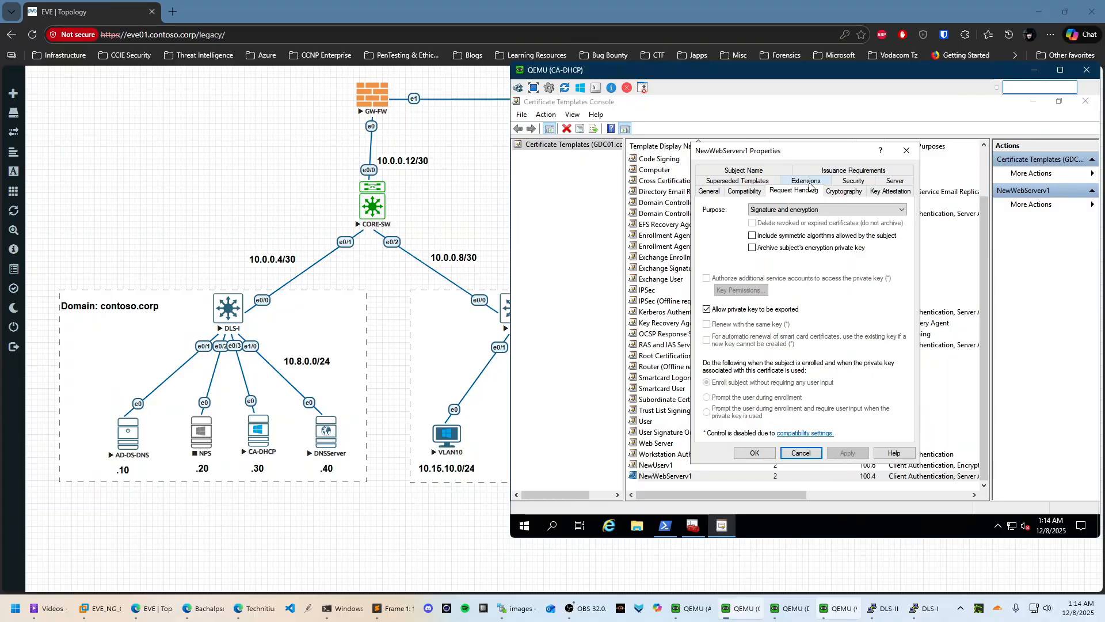
{"action": "left_click", "coordinate": [799, 182]}
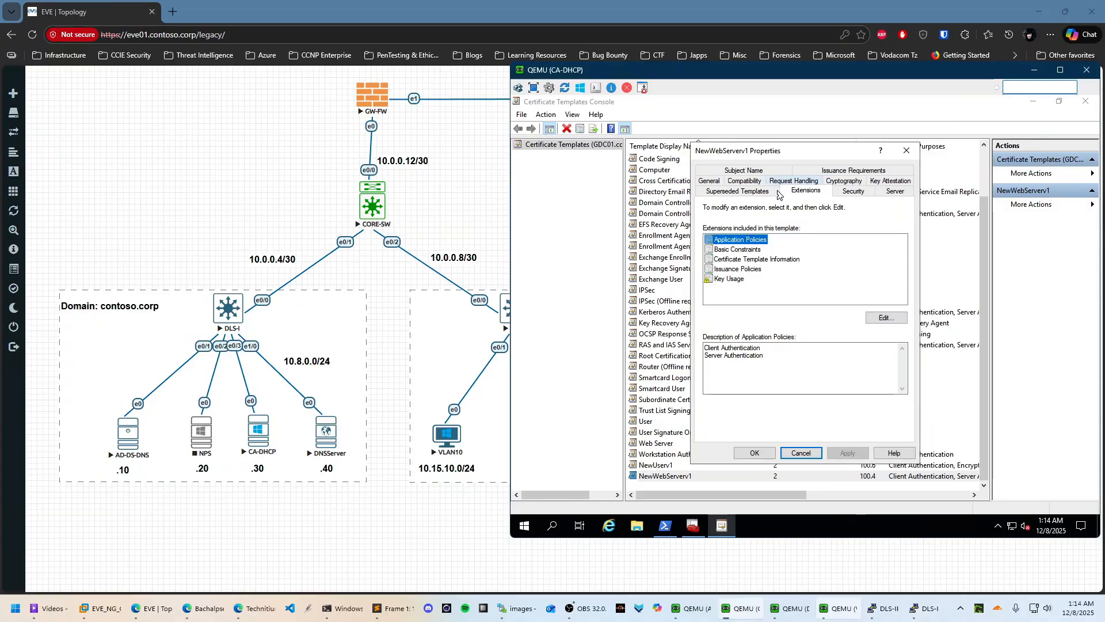
{"action": "left_click", "coordinate": [852, 192]}
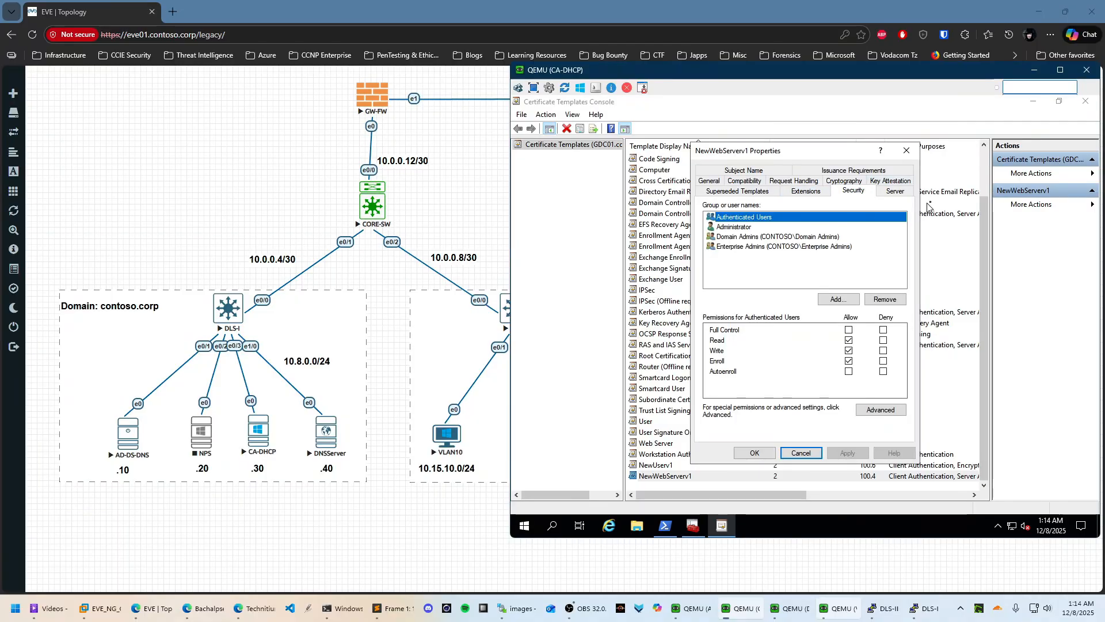
{"action": "left_click", "coordinate": [906, 194]}
{"action": "left_click", "coordinate": [817, 171]}
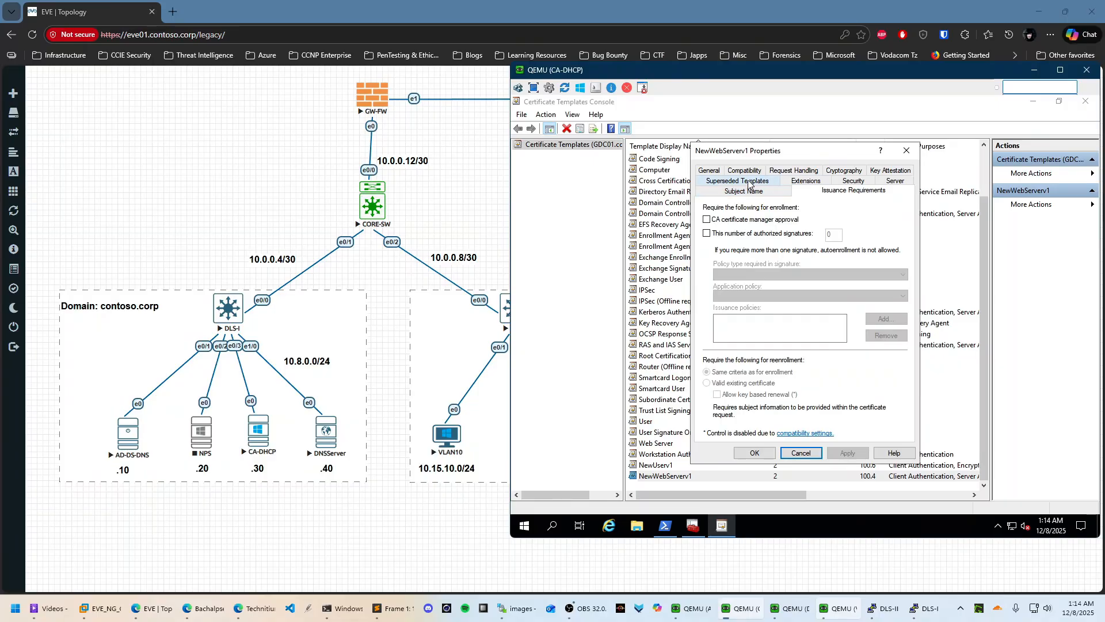
{"action": "left_click", "coordinate": [726, 193]}
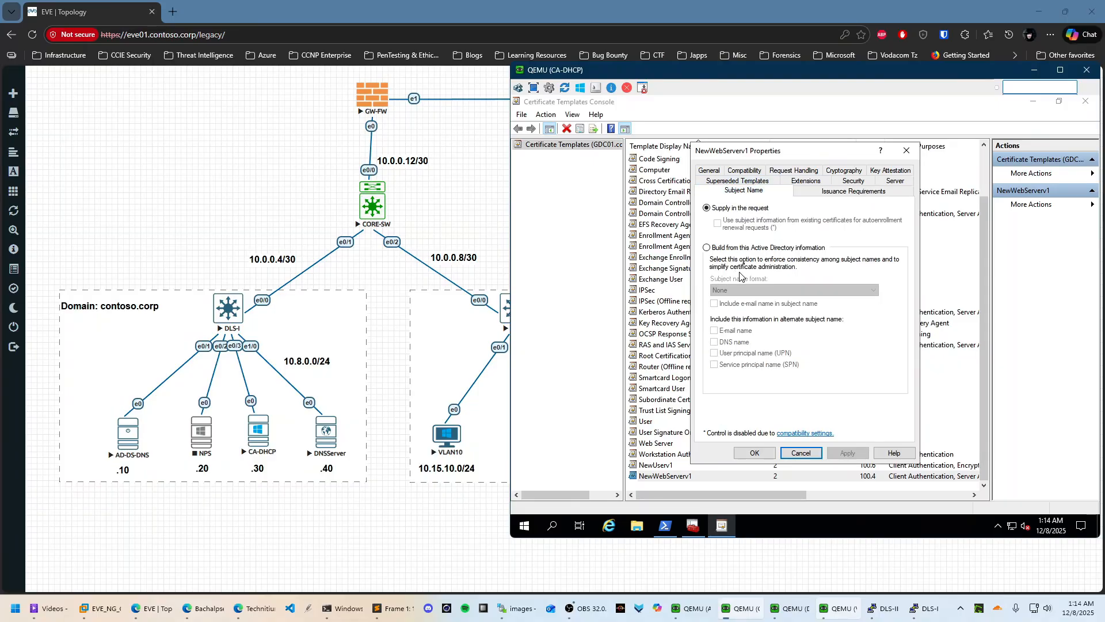
{"action": "left_click", "coordinate": [770, 453]}
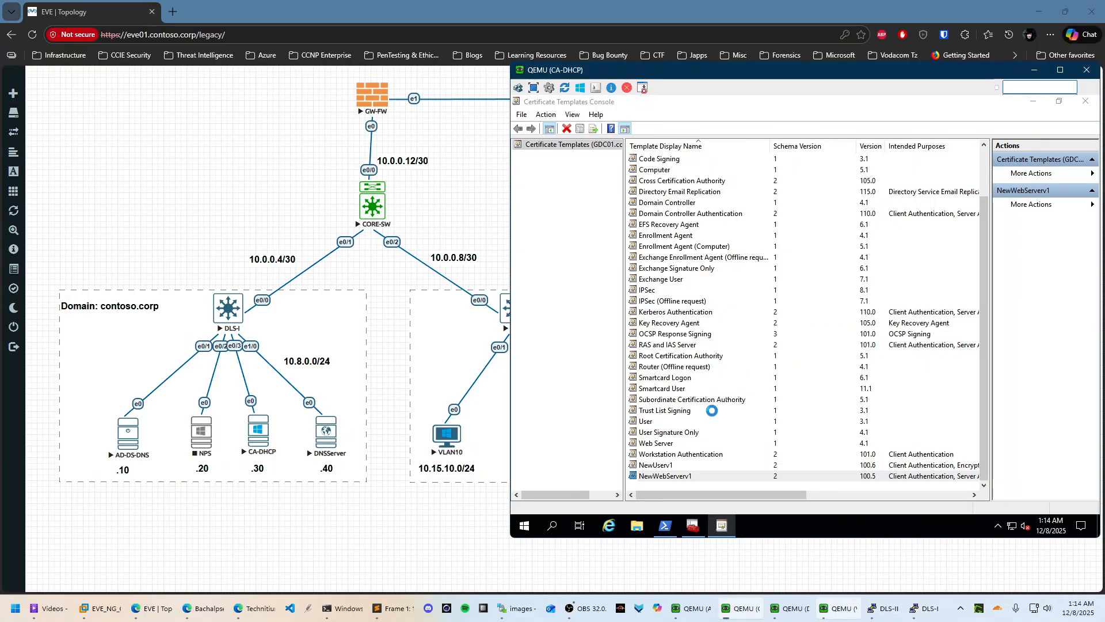
Look over the Workstation Authentication template's properties and close them without changes
{"action": "left_click", "coordinate": [683, 455]}
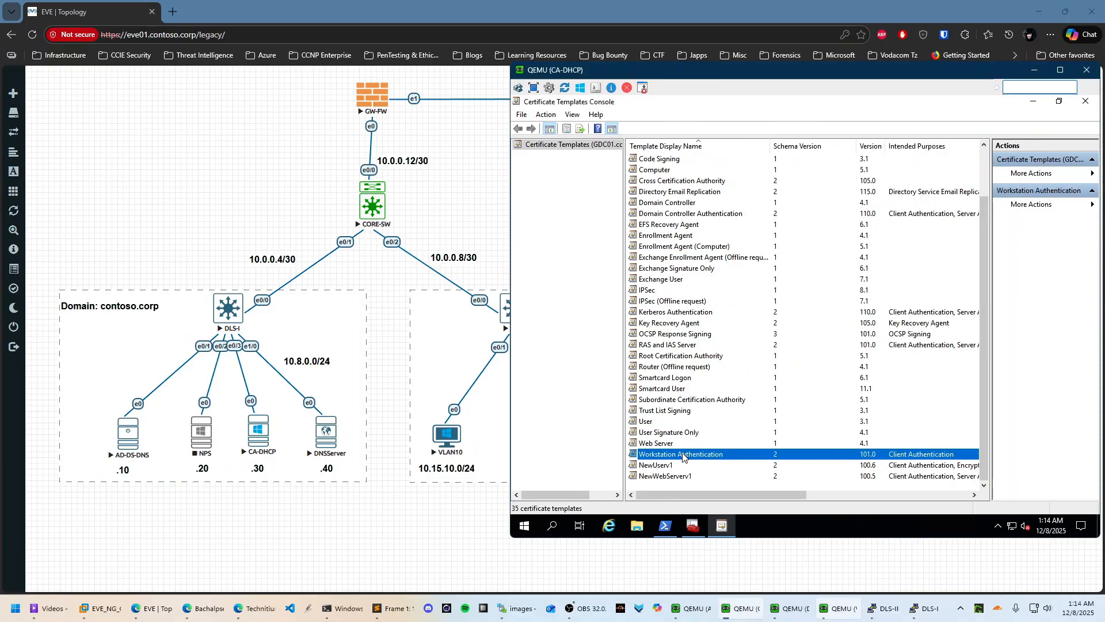
{"action": "right_click", "coordinate": [683, 456]}
{"action": "left_click", "coordinate": [723, 429]}
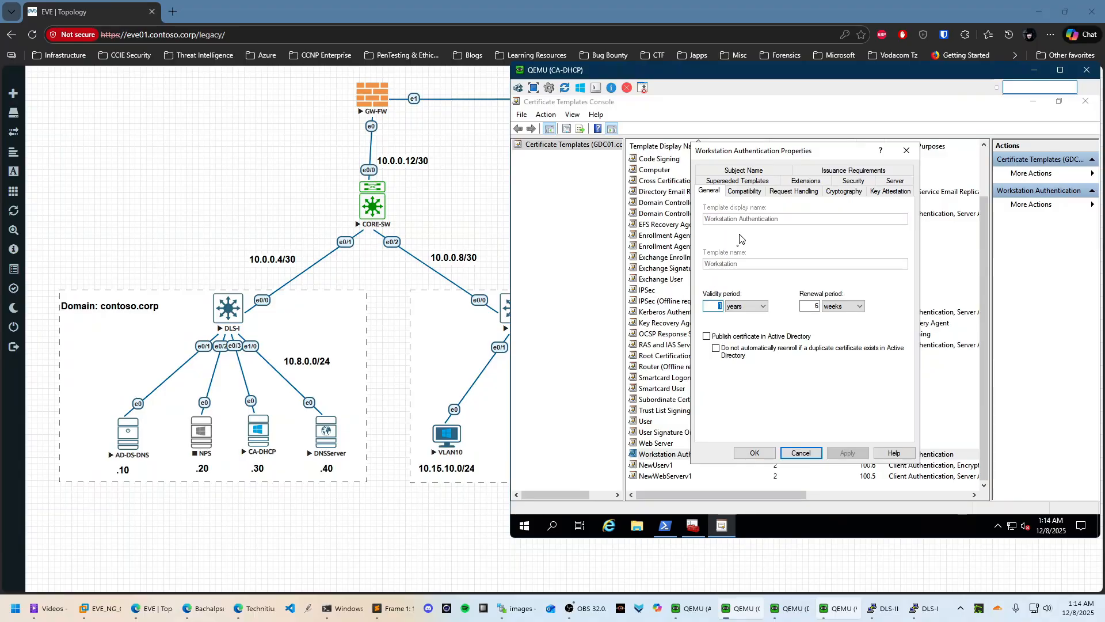
{"action": "left_click", "coordinate": [808, 455]}
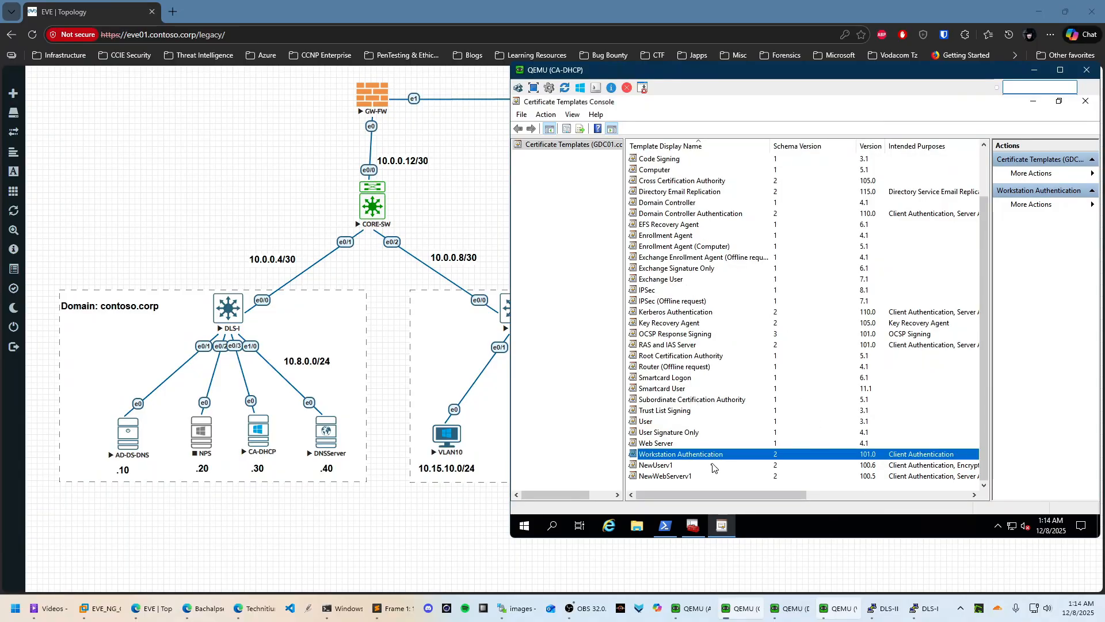
Duplicate Workstation Authentication and rename the copy NewWorkstationAuthenticationv1, applying the name
{"action": "right_click", "coordinate": [666, 455]}
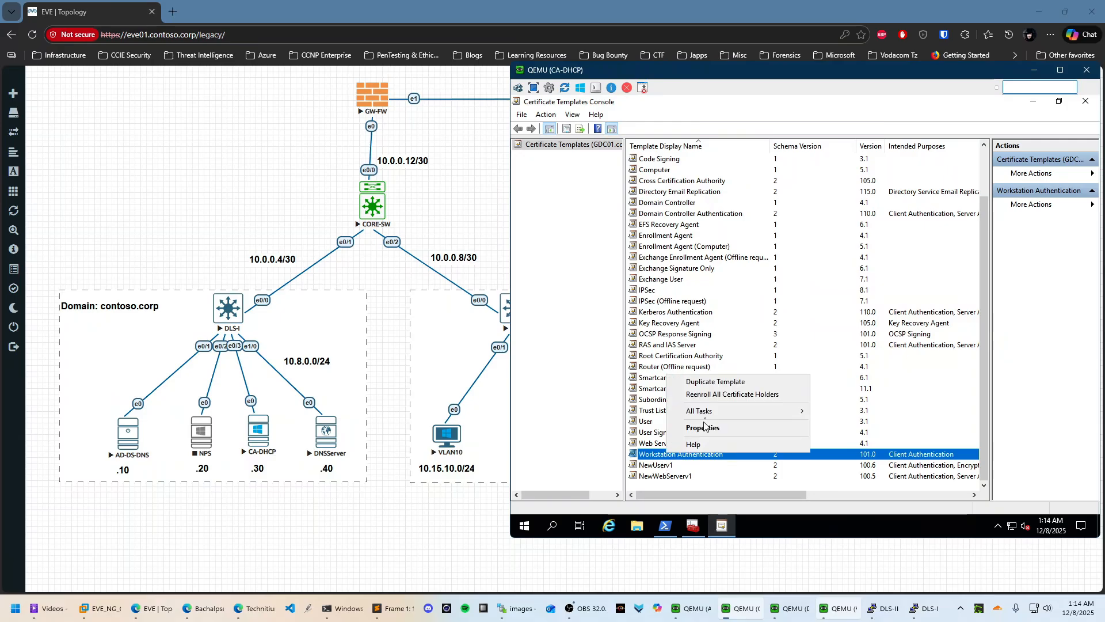
{"action": "left_click", "coordinate": [712, 379]}
{"action": "left_click", "coordinate": [750, 190]}
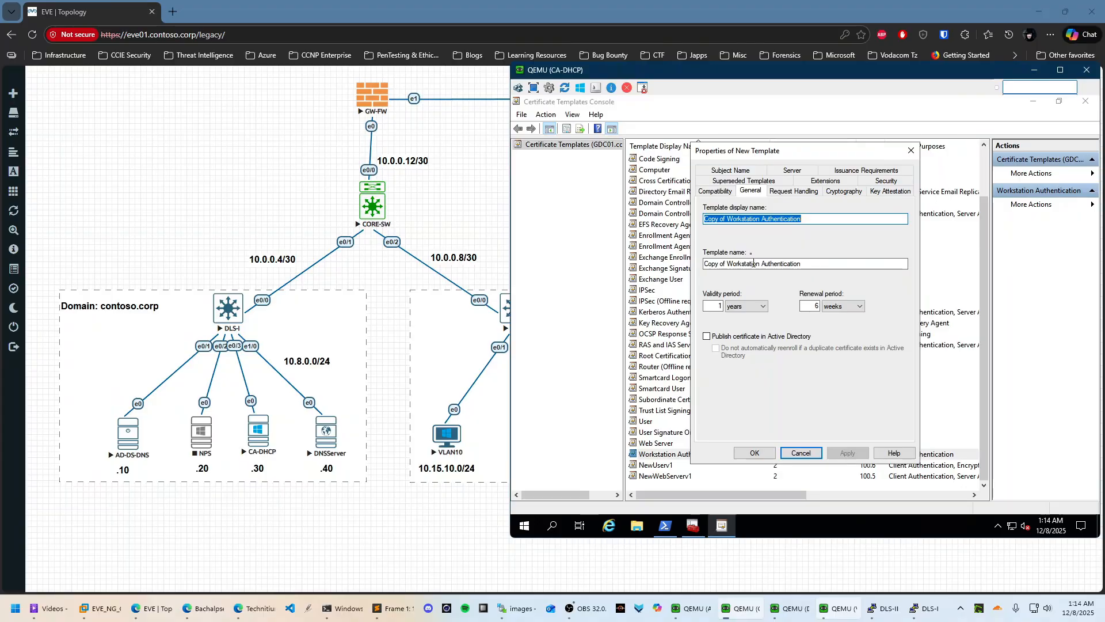
{"action": "left_click", "coordinate": [755, 220]}
{"action": "left_click", "coordinate": [760, 216]}
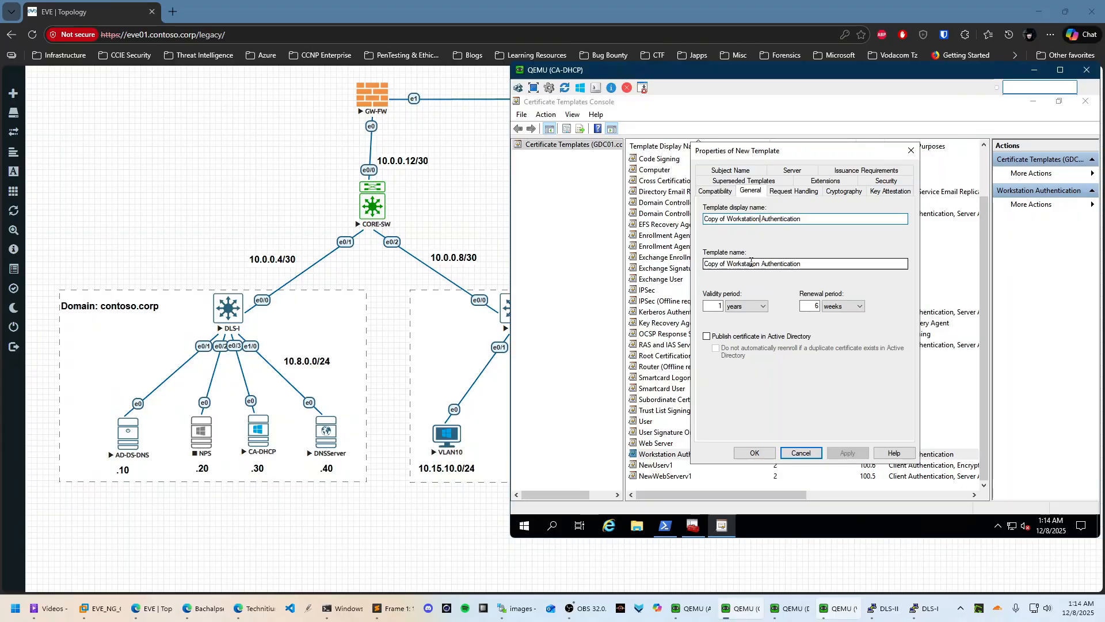
{"action": "key", "text": "BackSpace"}
{"action": "key", "text": "ctrl+Left"}
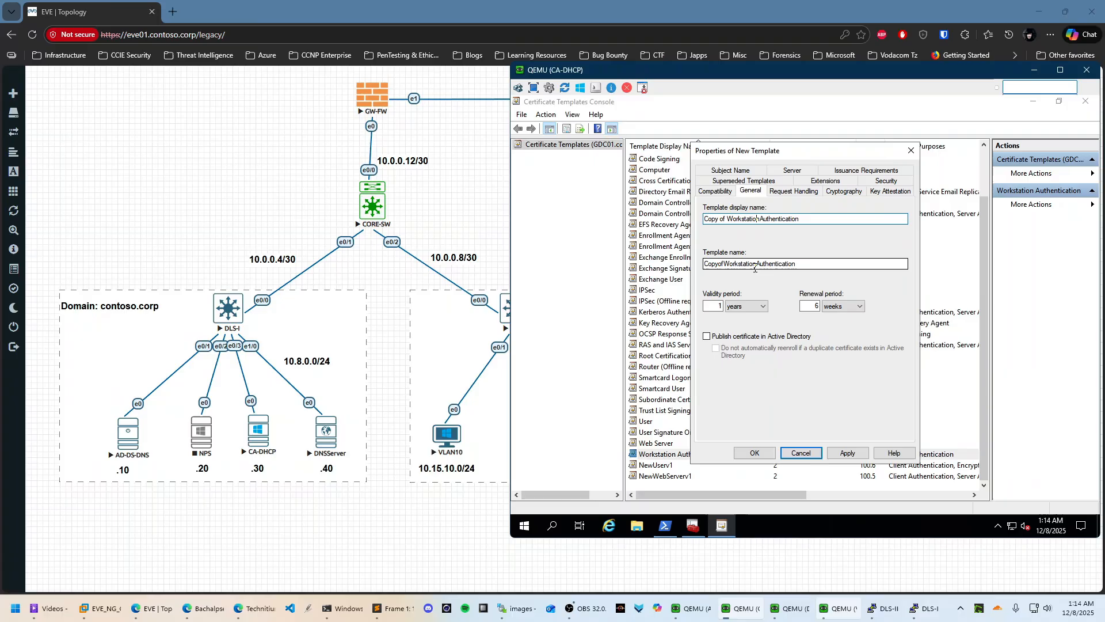
{"action": "key", "text": "BackSpace"}
{"action": "key", "text": "BackSpace"}
{"action": "key", "text": "BackSpace"}
{"action": "key", "text": "BackSpace"}
{"action": "key", "text": "BackSpace"}
{"action": "key", "text": "BackSpace"}
{"action": "key", "text": "BackSpace"}
{"action": "key", "text": "BackSpace"}
{"action": "type", "text": "N"}
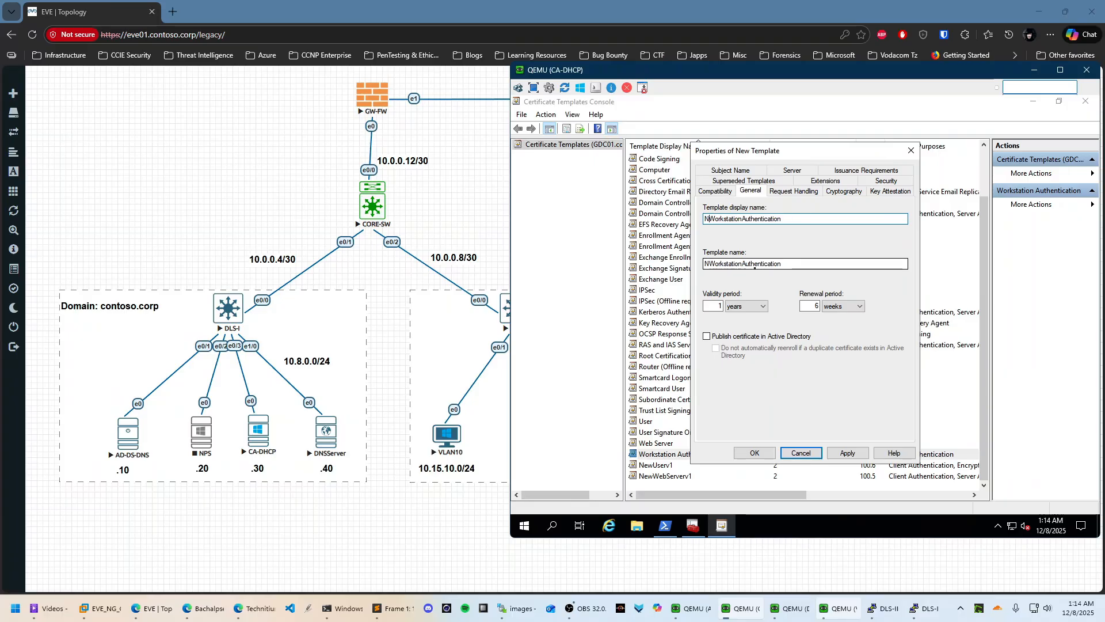
{"action": "type", "text": "ew"}
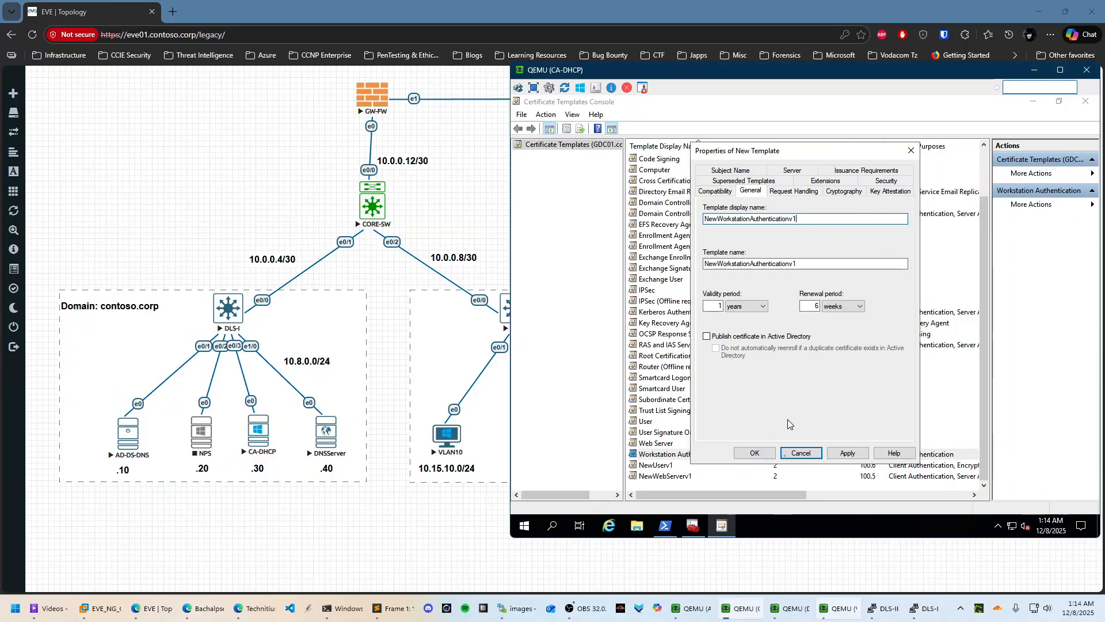
{"action": "left_click", "coordinate": [857, 452]}
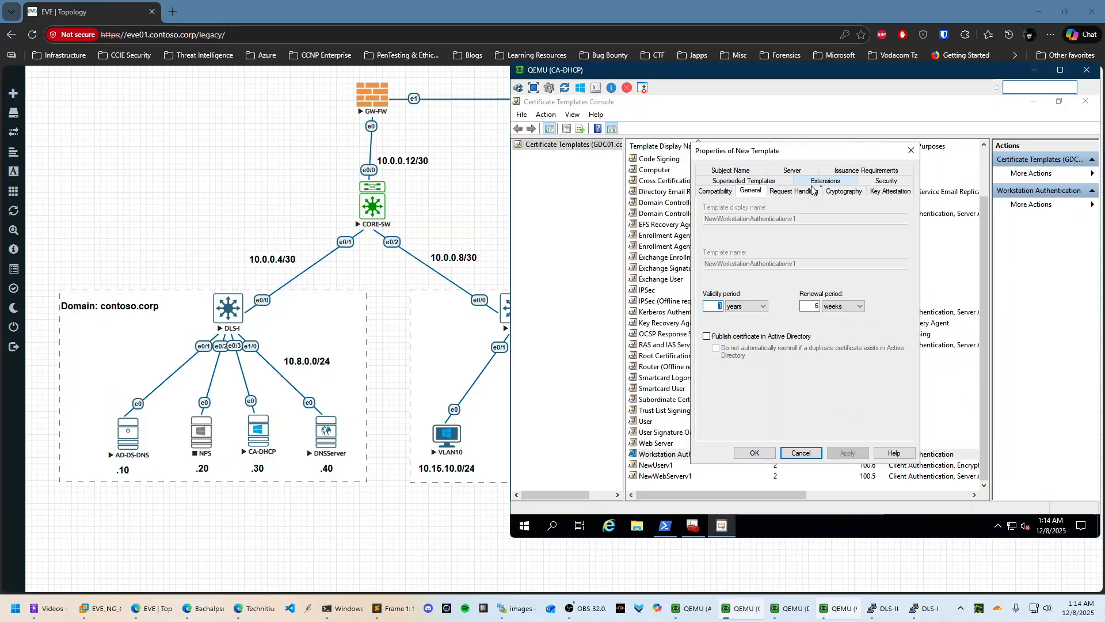
Grant Full Control to Authenticated Users, Domain Admins, Domain Computers and Enterprise Admins
{"action": "left_click", "coordinate": [887, 181]}
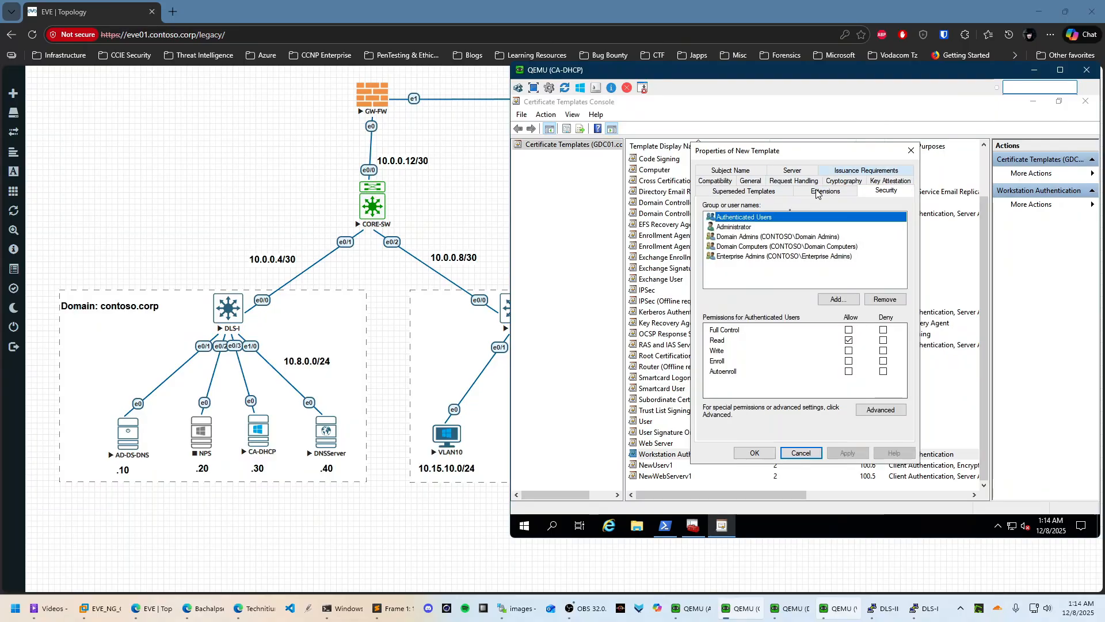
{"action": "left_click", "coordinate": [849, 330]}
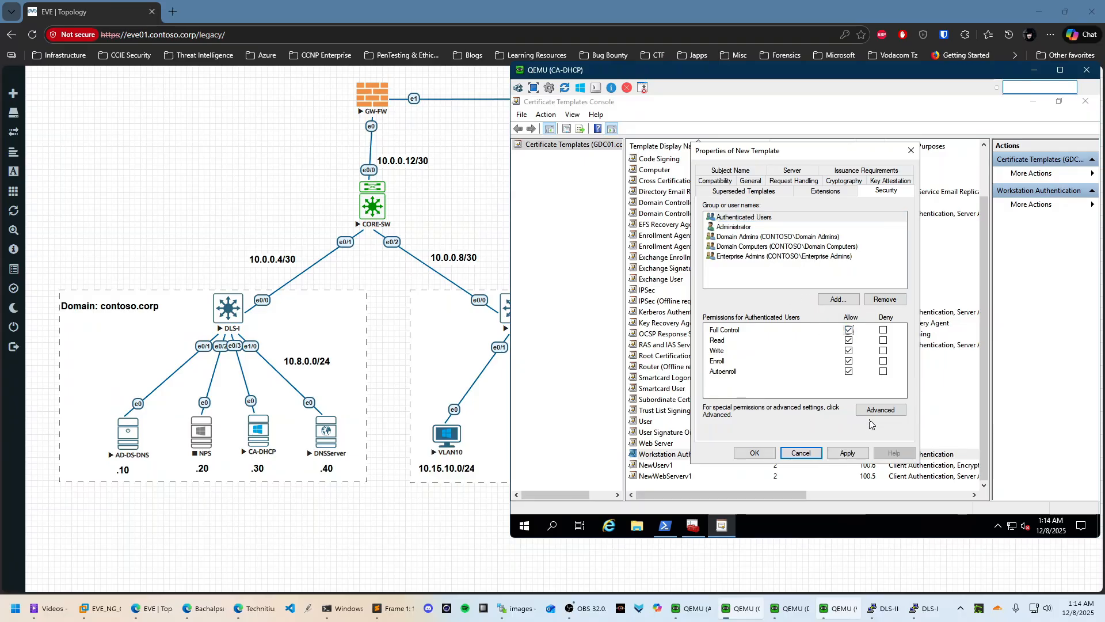
{"action": "left_click", "coordinate": [742, 236]}
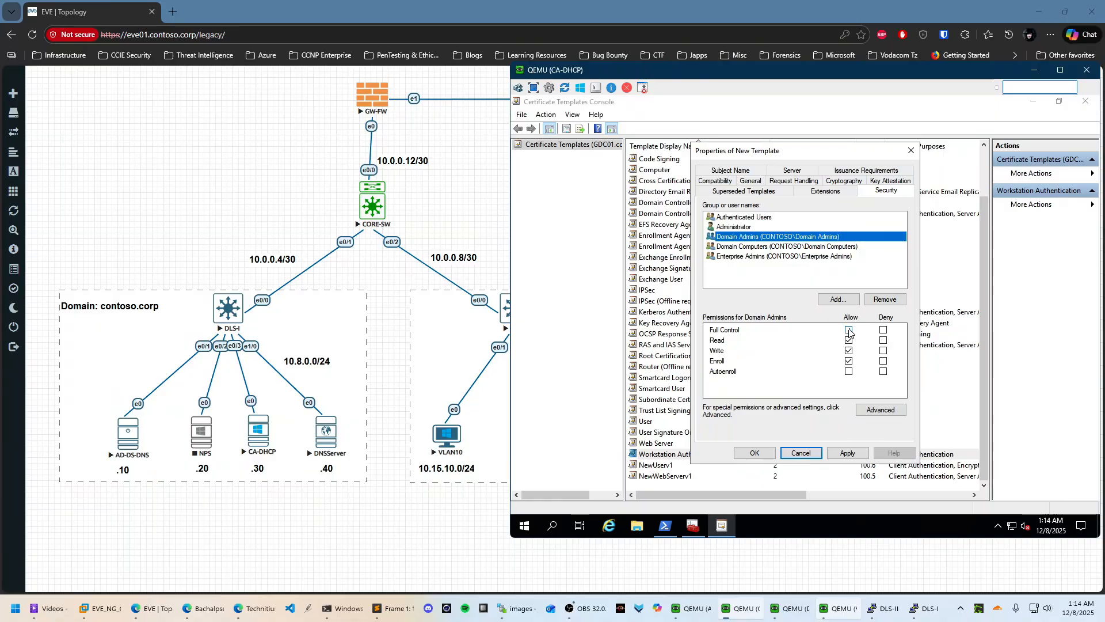
{"action": "left_click", "coordinate": [849, 331]}
{"action": "left_click", "coordinate": [732, 247]}
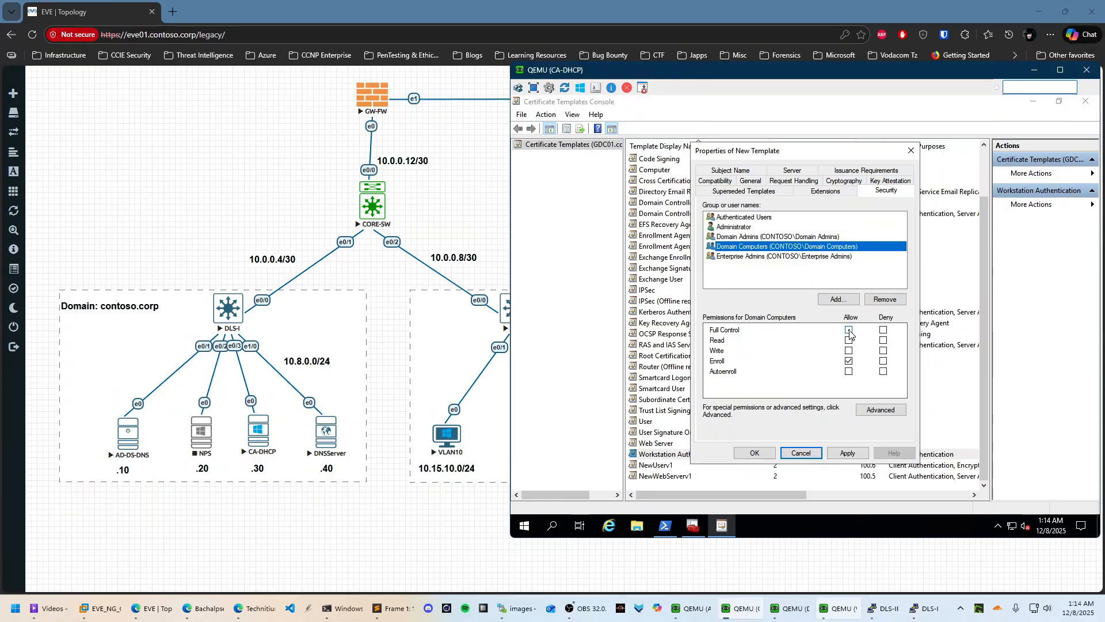
{"action": "left_click", "coordinate": [849, 330]}
{"action": "left_click", "coordinate": [753, 257]}
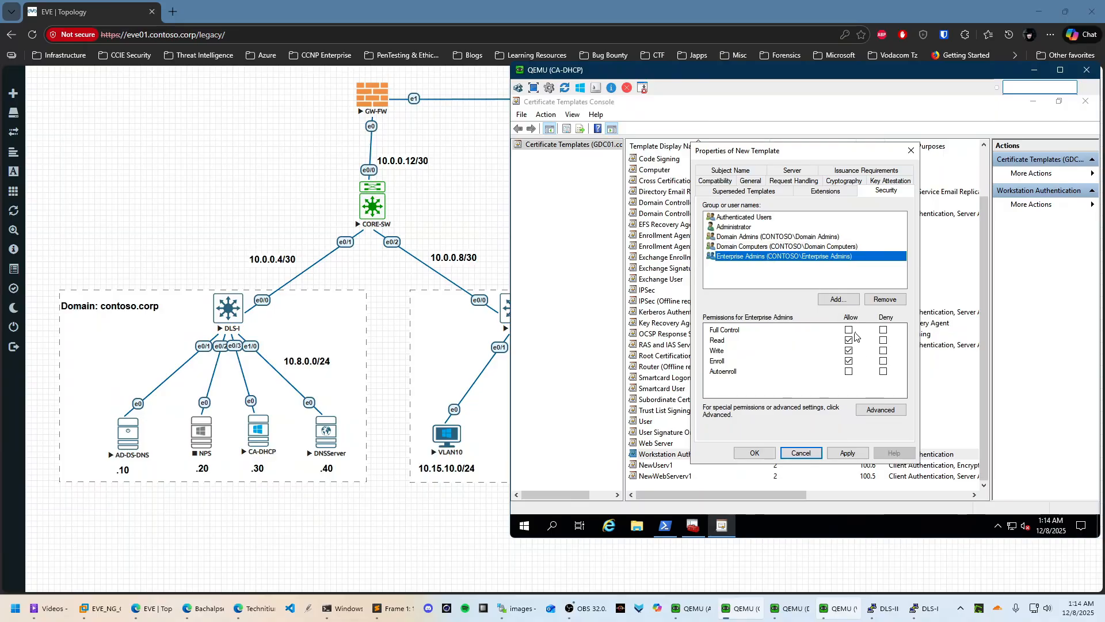
{"action": "left_click", "coordinate": [849, 330]}
{"action": "left_click", "coordinate": [847, 453]}
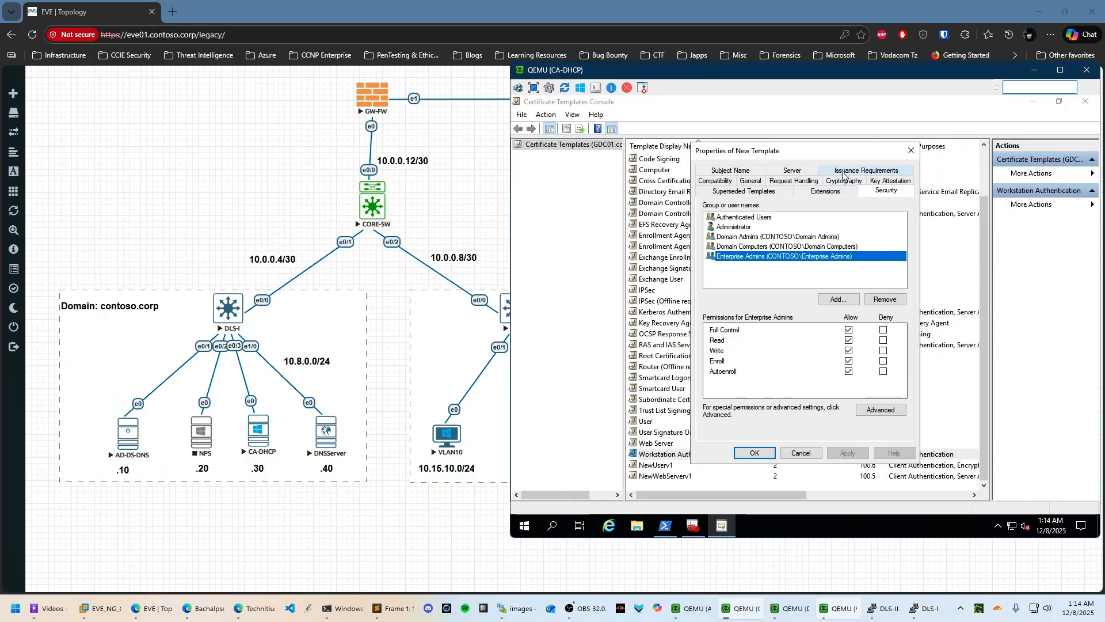
Set the subject name format to Fully distinguished name and apply
{"action": "left_click", "coordinate": [872, 171]}
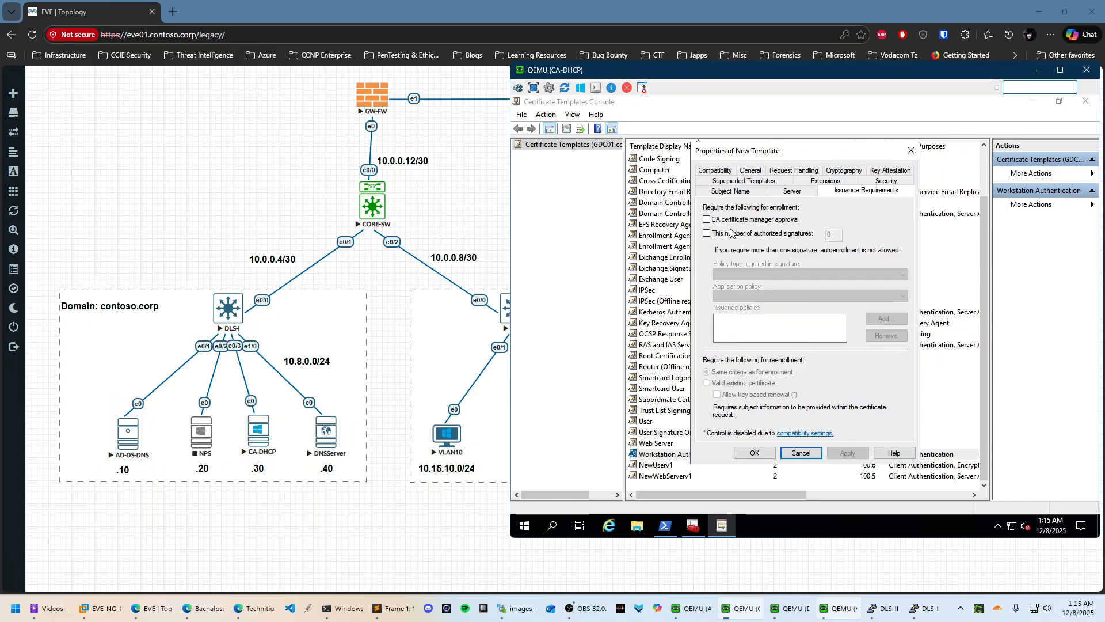
{"action": "left_click", "coordinate": [736, 190]}
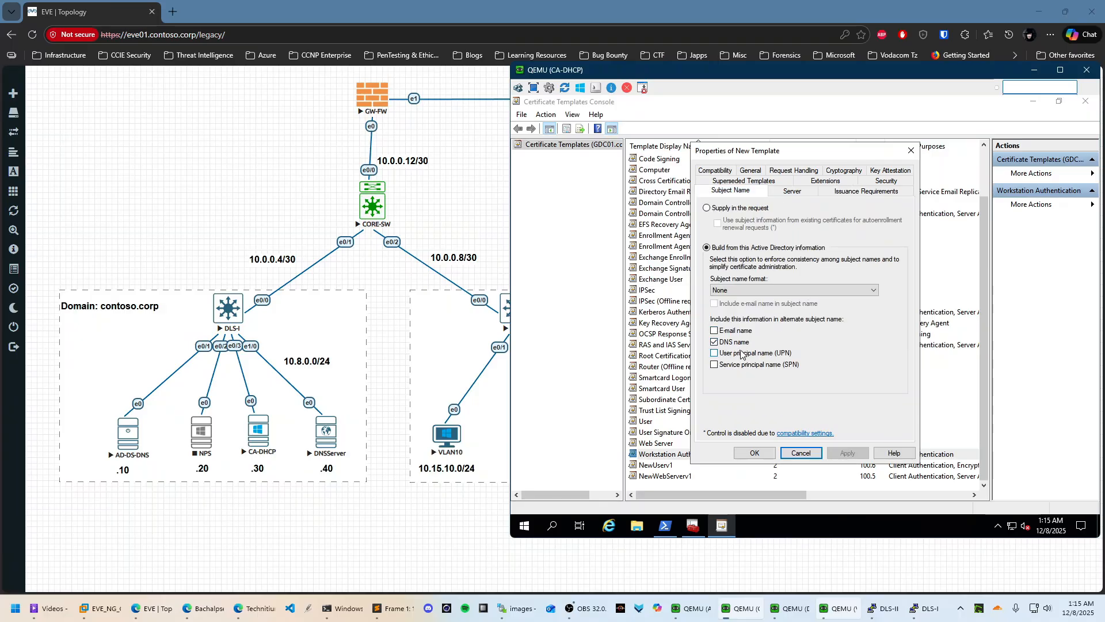
{"action": "left_click", "coordinate": [750, 290]}
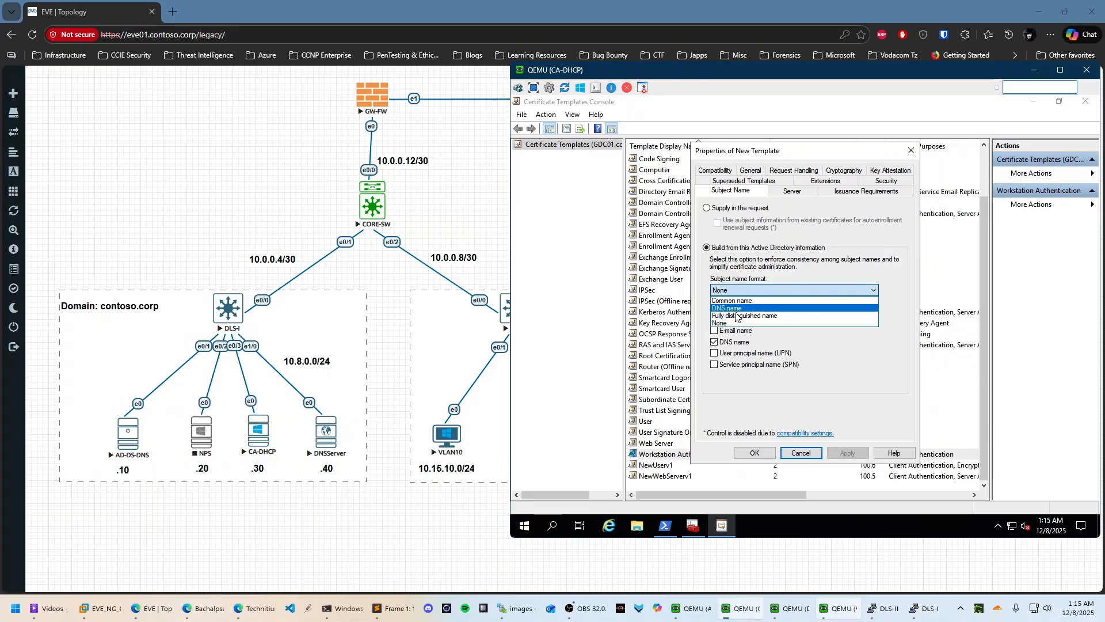
{"action": "left_click", "coordinate": [743, 315]}
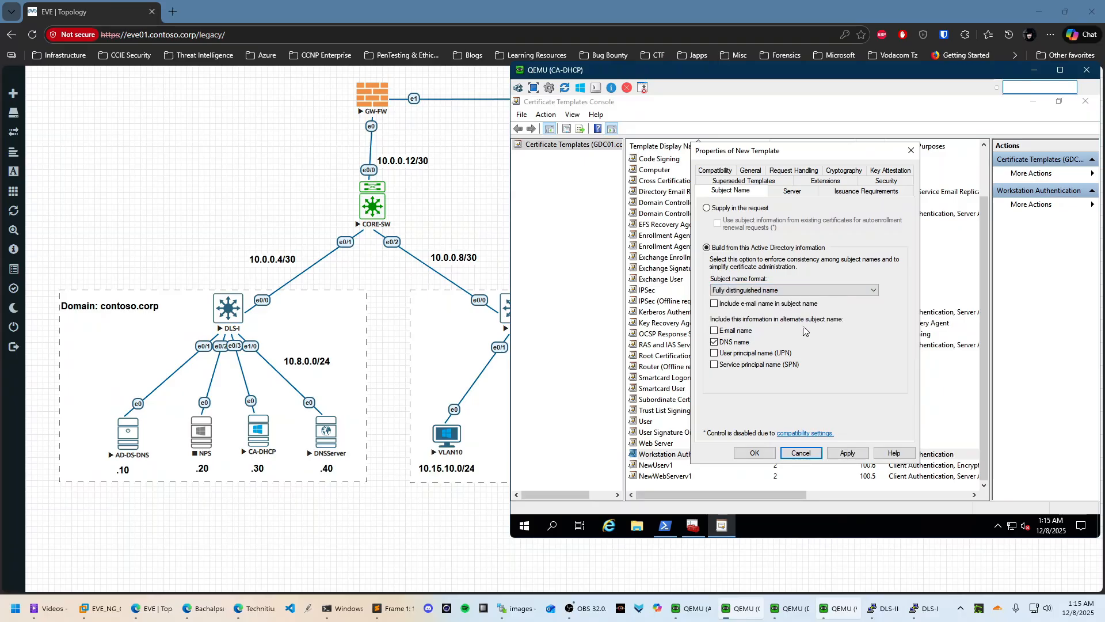
{"action": "left_click", "coordinate": [850, 454]}
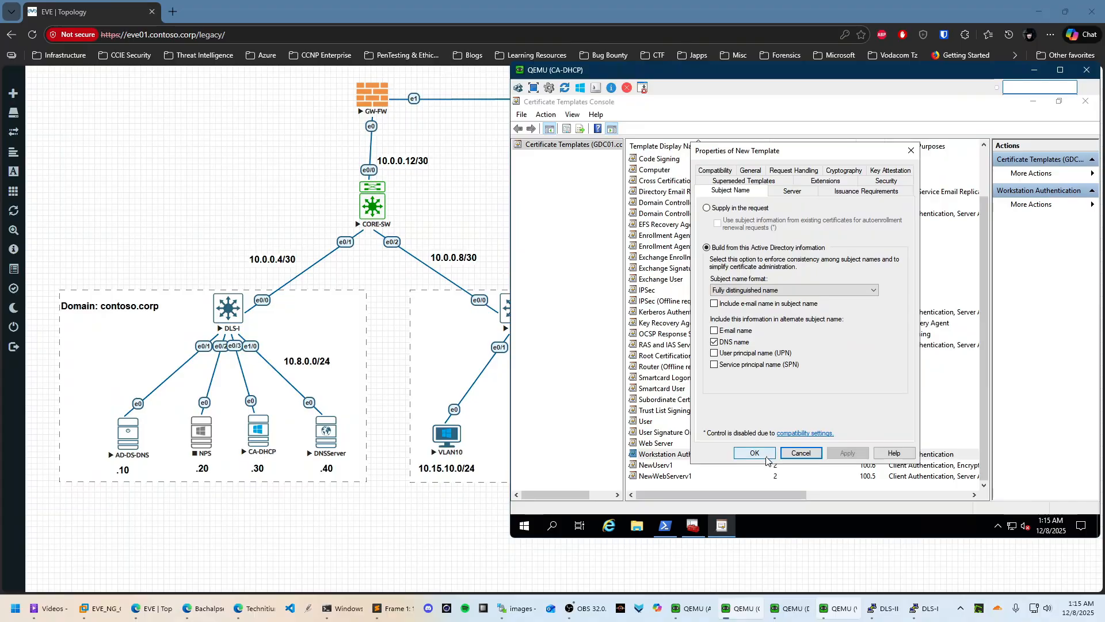
Review the server, issuance, security, key attestation, general and superseded templates settings
{"action": "left_click", "coordinate": [792, 190]}
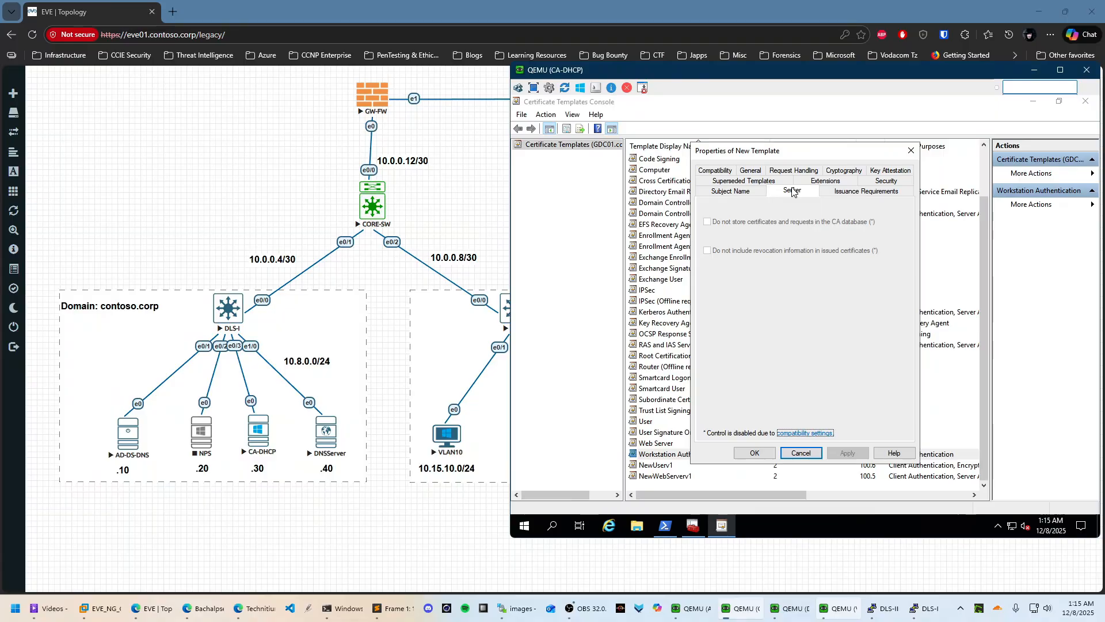
{"action": "left_click", "coordinate": [831, 193]}
{"action": "left_click", "coordinate": [886, 180]}
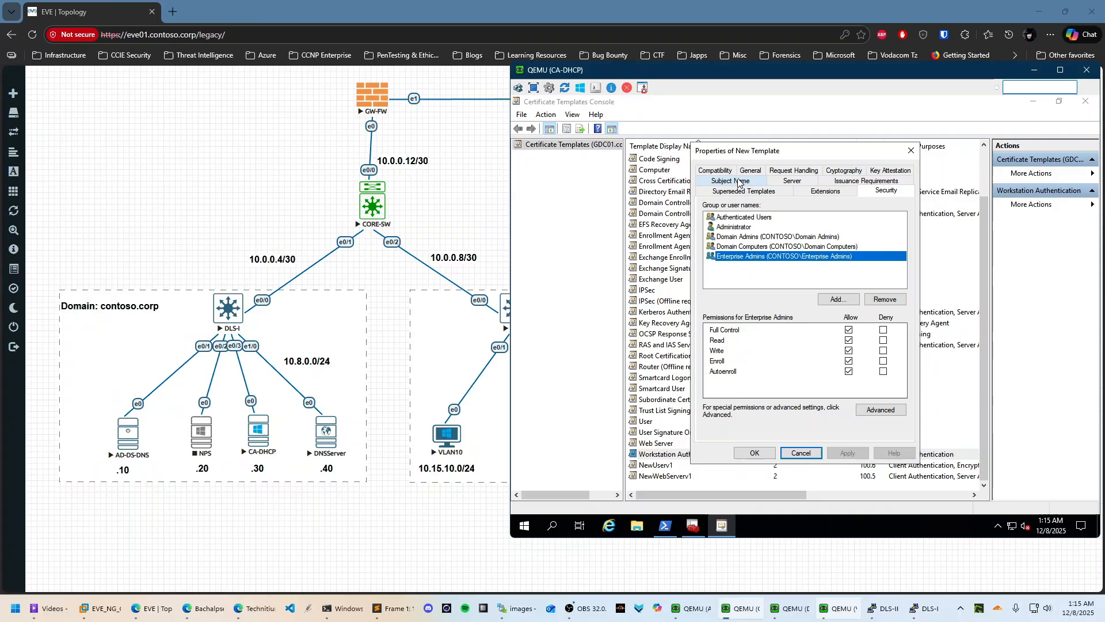
{"action": "left_click", "coordinate": [877, 171]}
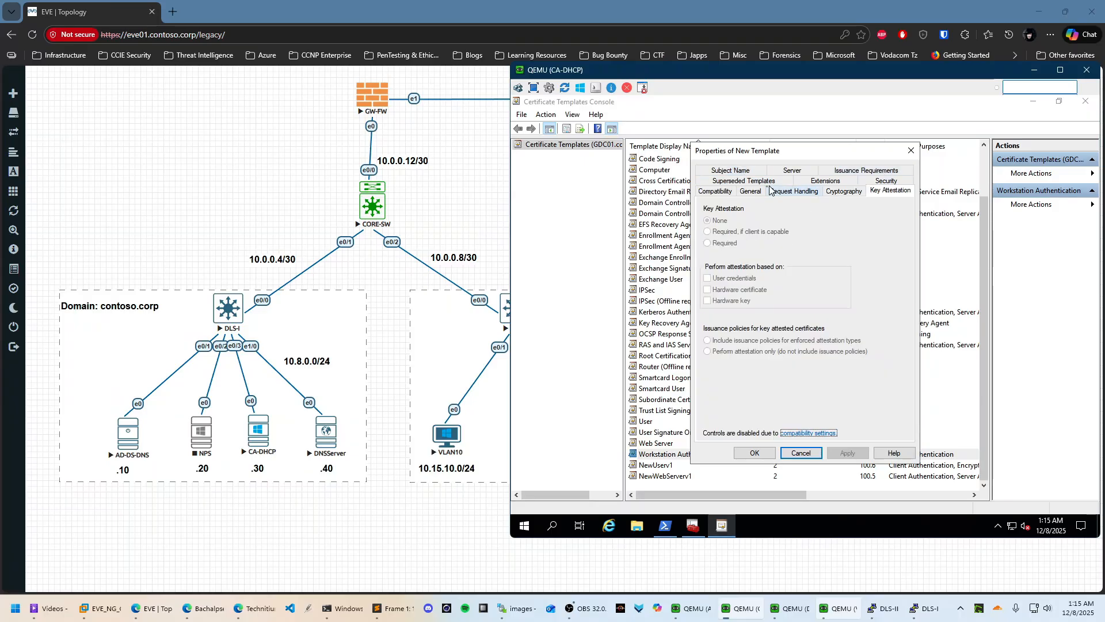
{"action": "left_click", "coordinate": [743, 193]}
{"action": "left_click", "coordinate": [755, 182]}
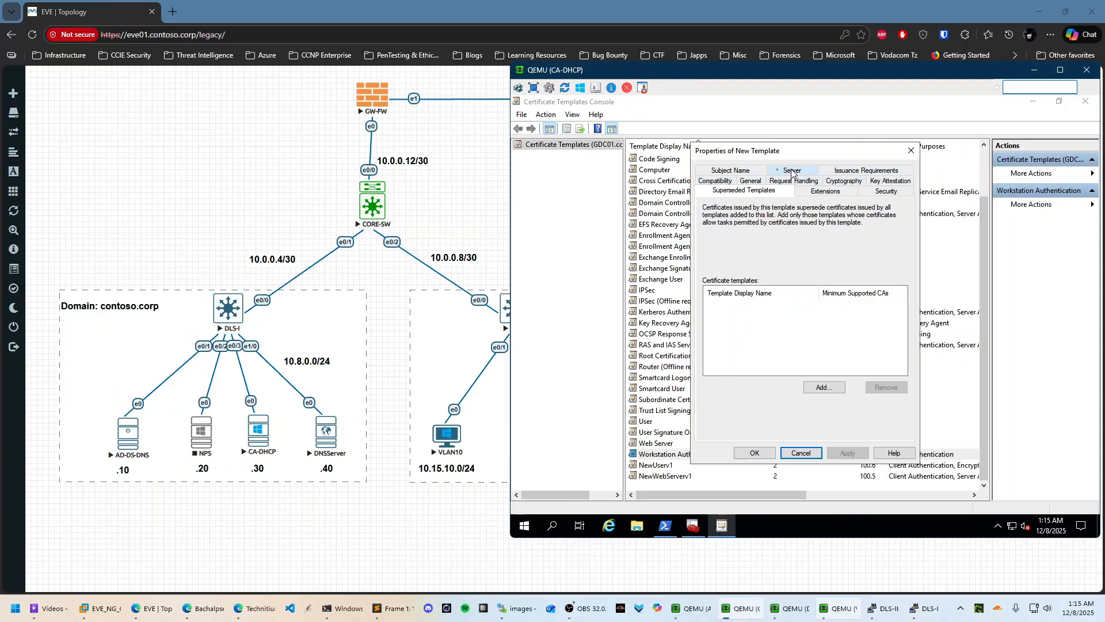
Add Server Authentication to the template's application policies and save the template
{"action": "left_click", "coordinate": [826, 191]}
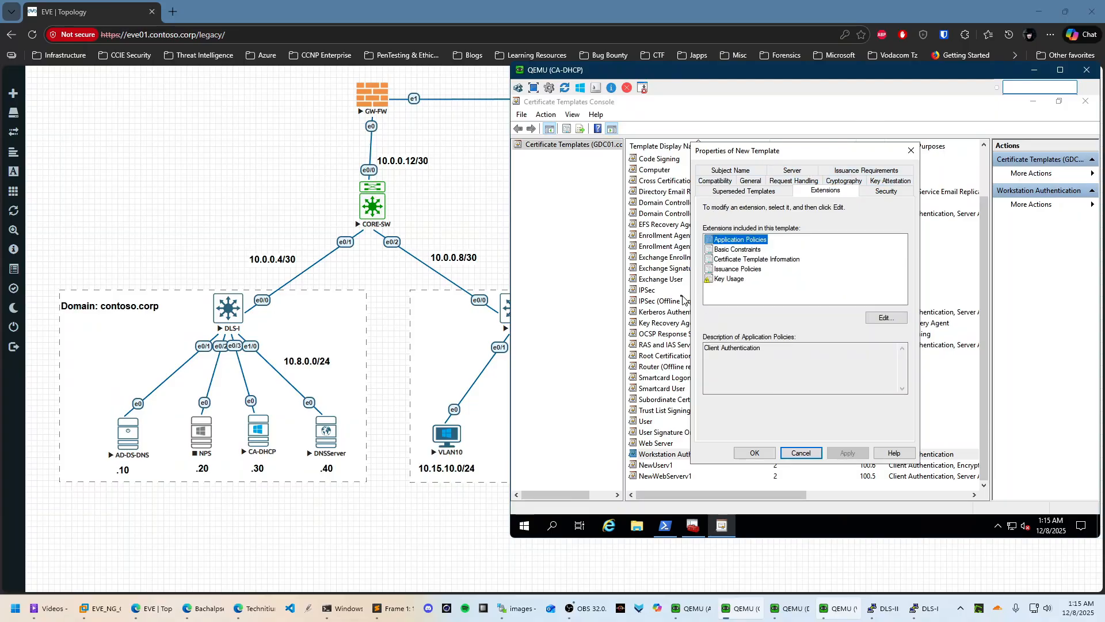
{"action": "left_click", "coordinate": [886, 318]}
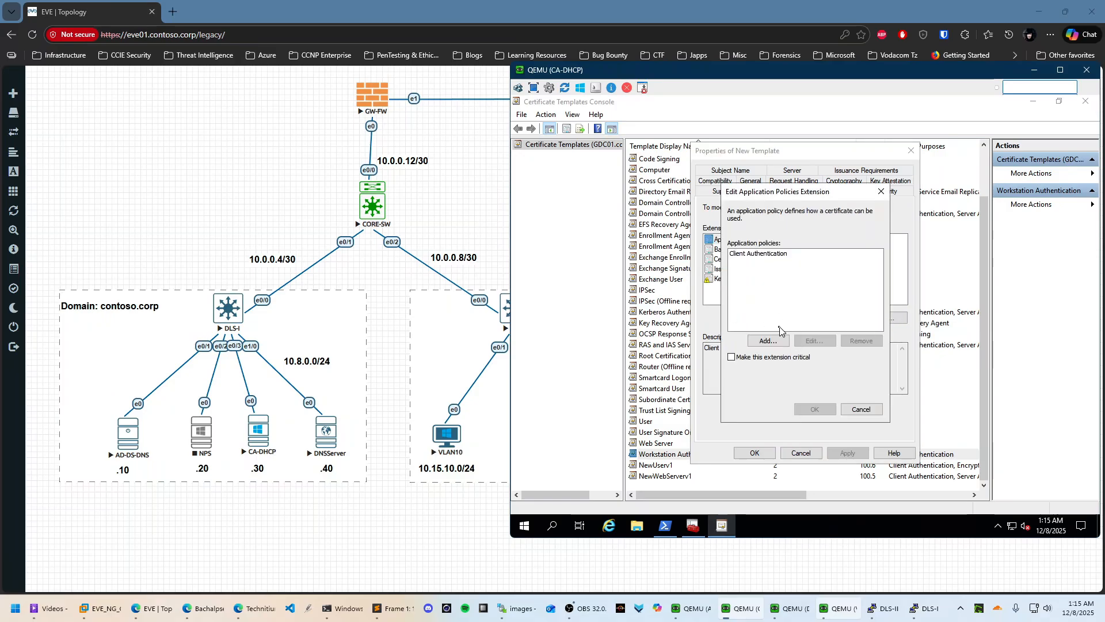
{"action": "left_click", "coordinate": [771, 342]}
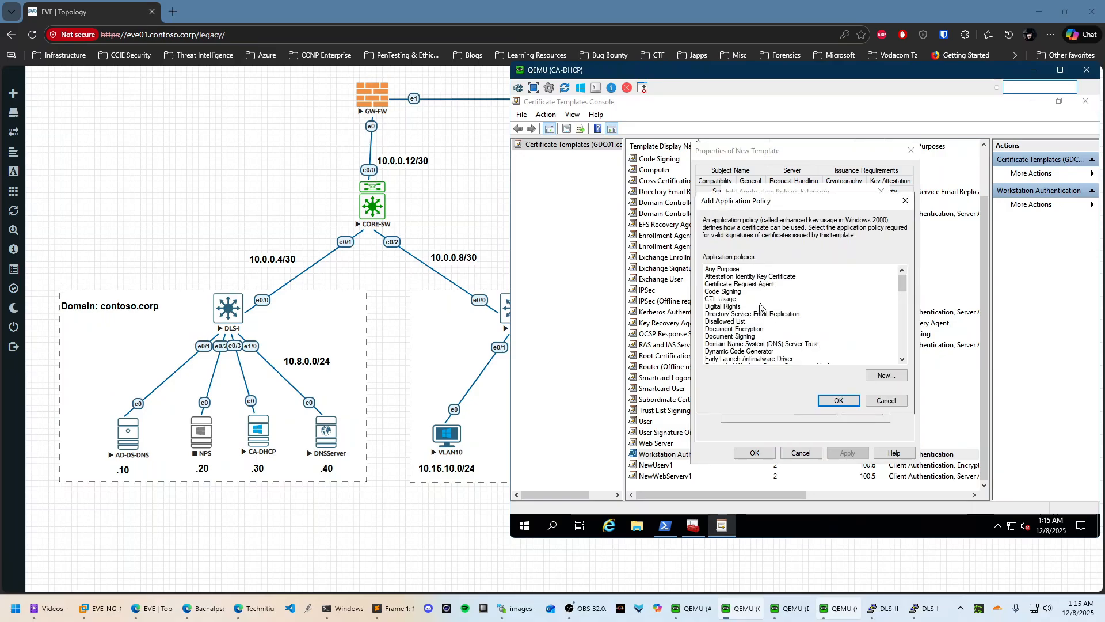
{"action": "key", "text": "s"}
{"action": "key", "text": "s"}
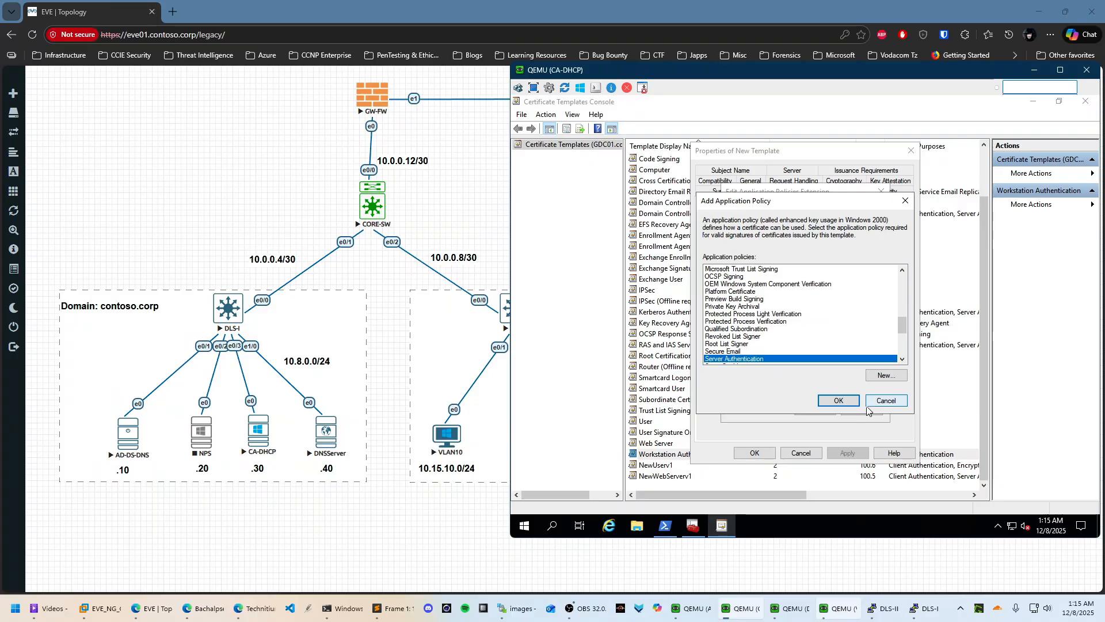
{"action": "left_click", "coordinate": [839, 401]}
{"action": "left_click", "coordinate": [815, 409]}
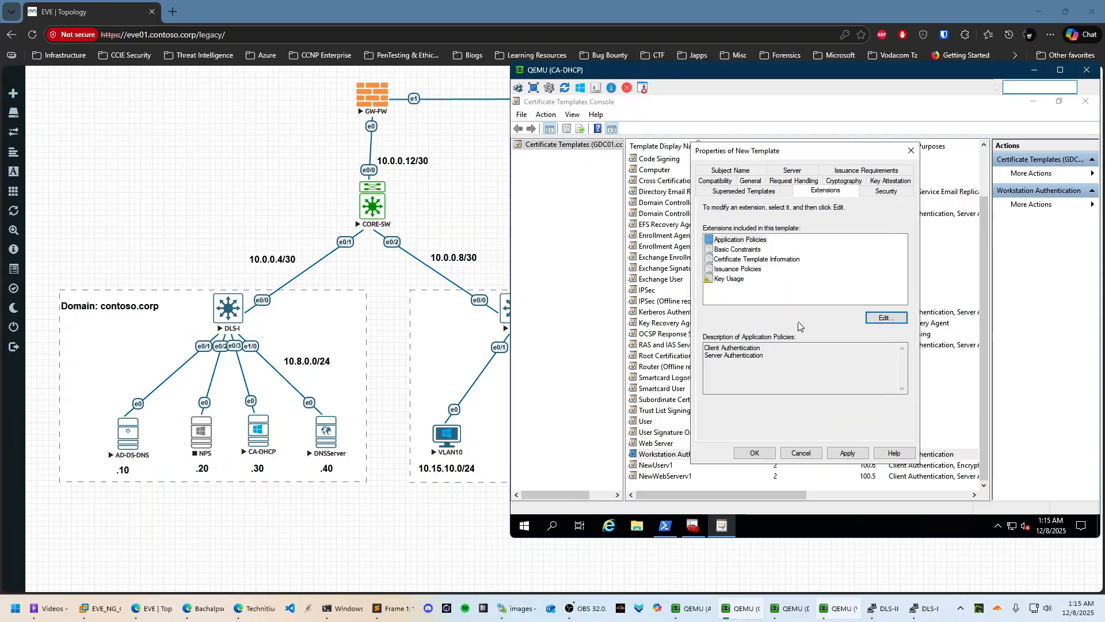
{"action": "left_click", "coordinate": [750, 454]}
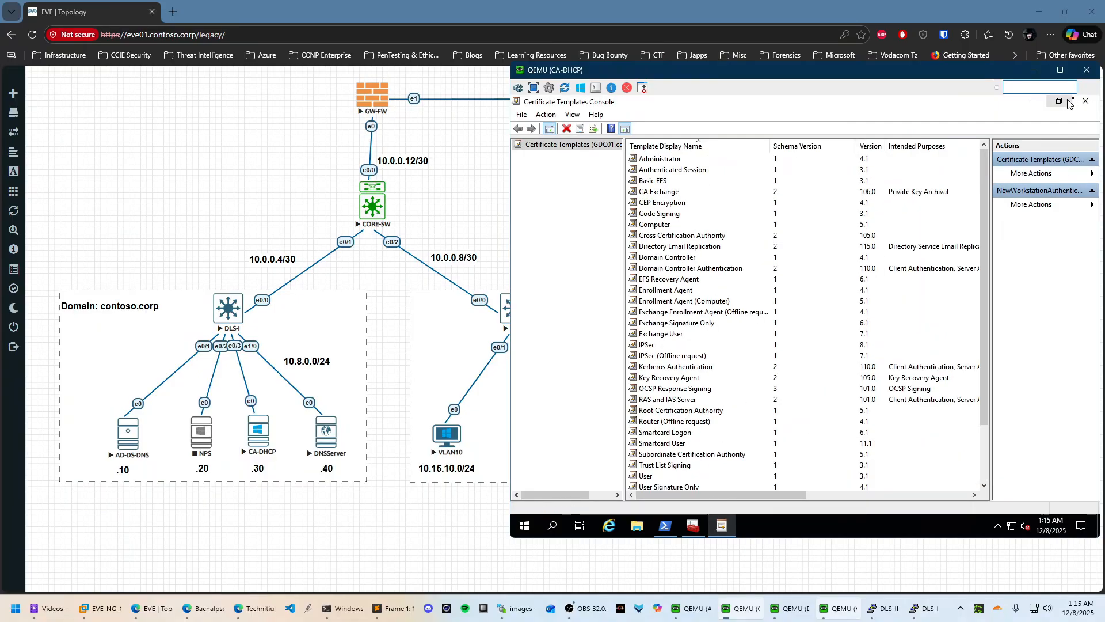
Enable the NewUserv1 template for issuing on contoso-CA01-CA
{"action": "left_click", "coordinate": [1085, 101]}
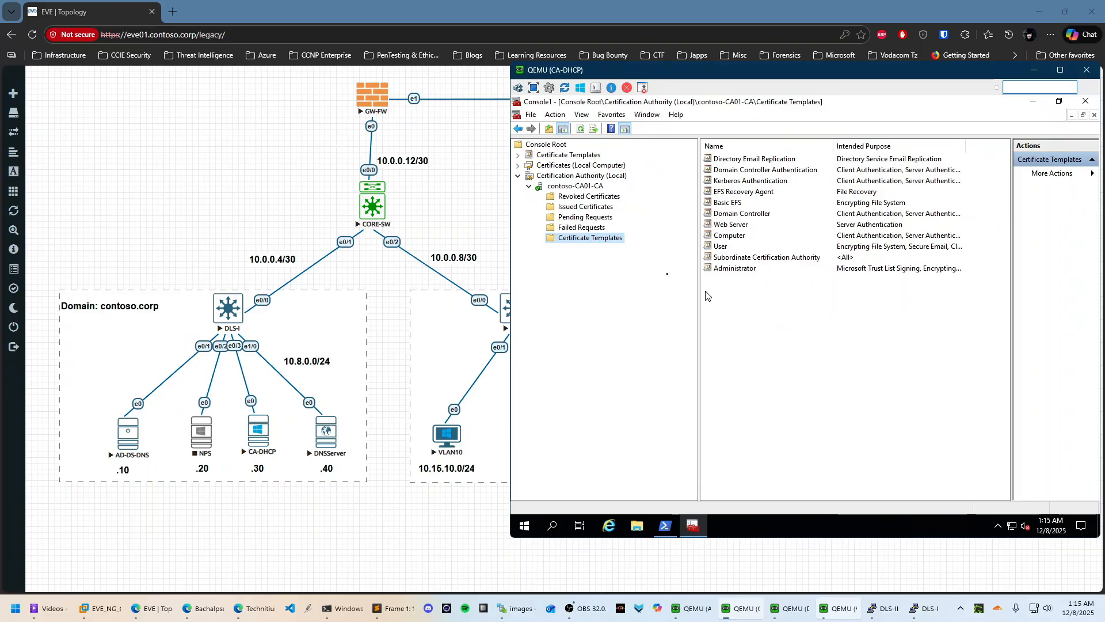
{"action": "right_click", "coordinate": [587, 240]}
{"action": "mouse_move", "coordinate": [626, 260]}
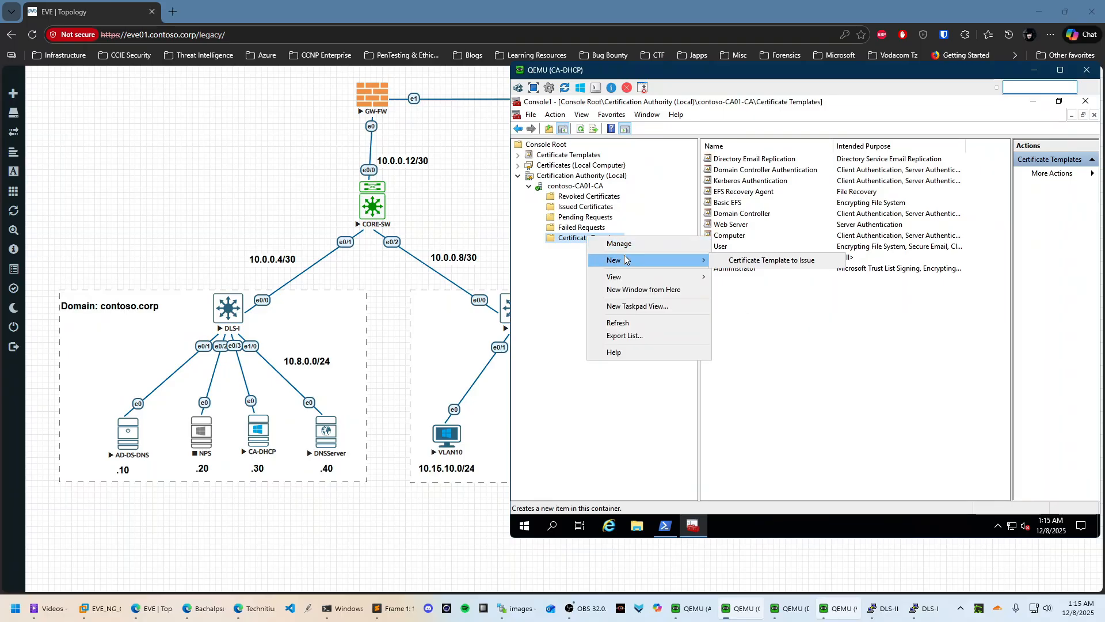
{"action": "left_click", "coordinate": [743, 260]}
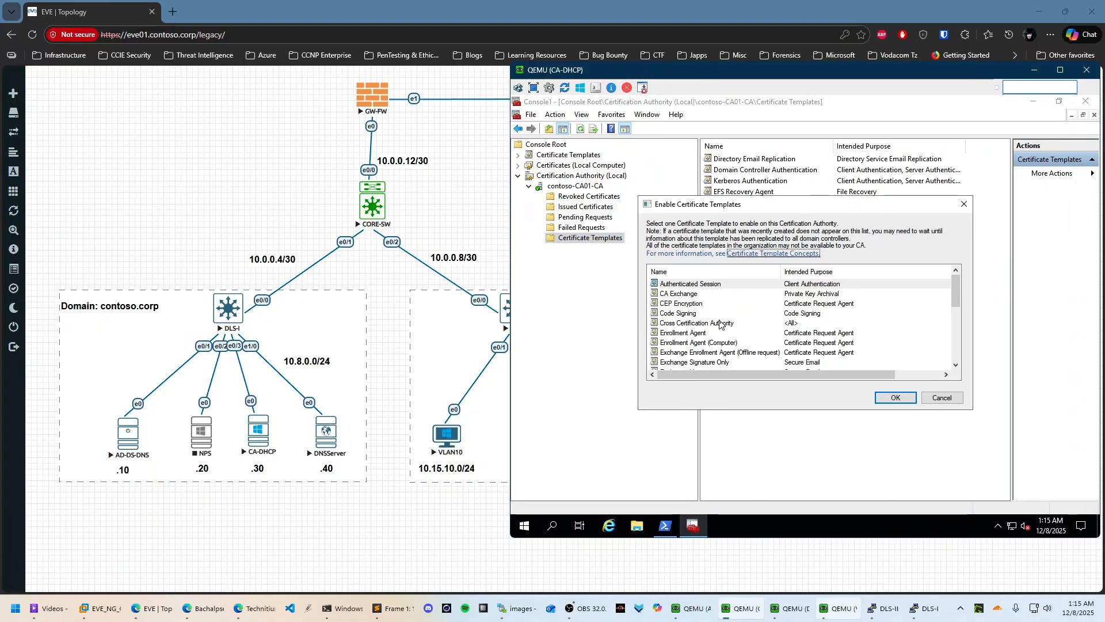
{"action": "scroll", "coordinate": [720, 324], "scroll_direction": "down", "scroll_amount": 4}
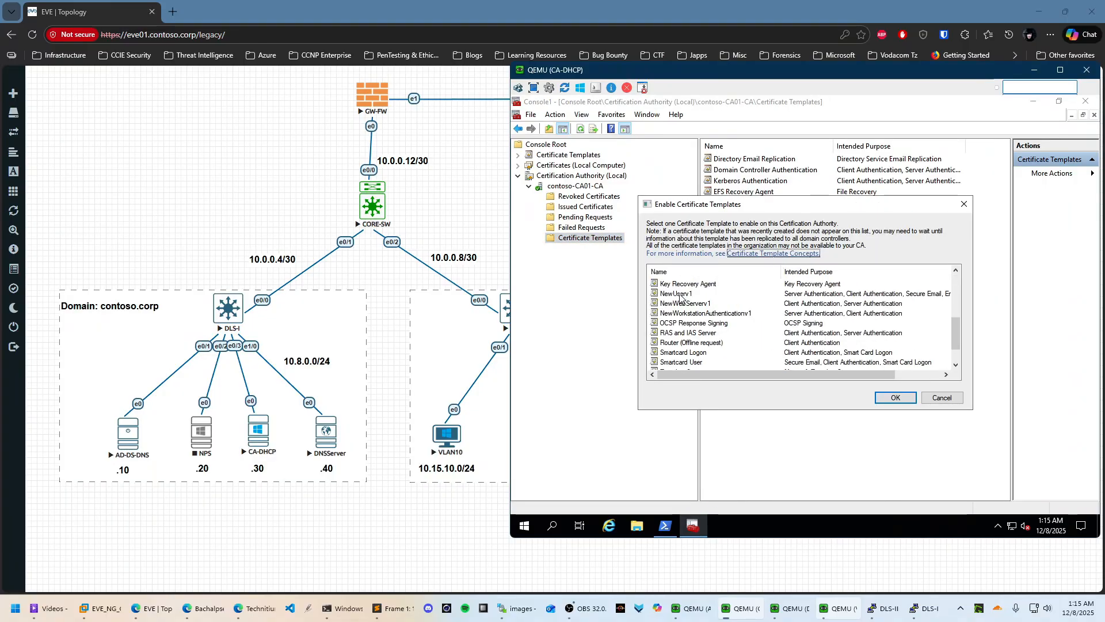
{"action": "left_click", "coordinate": [680, 295]}
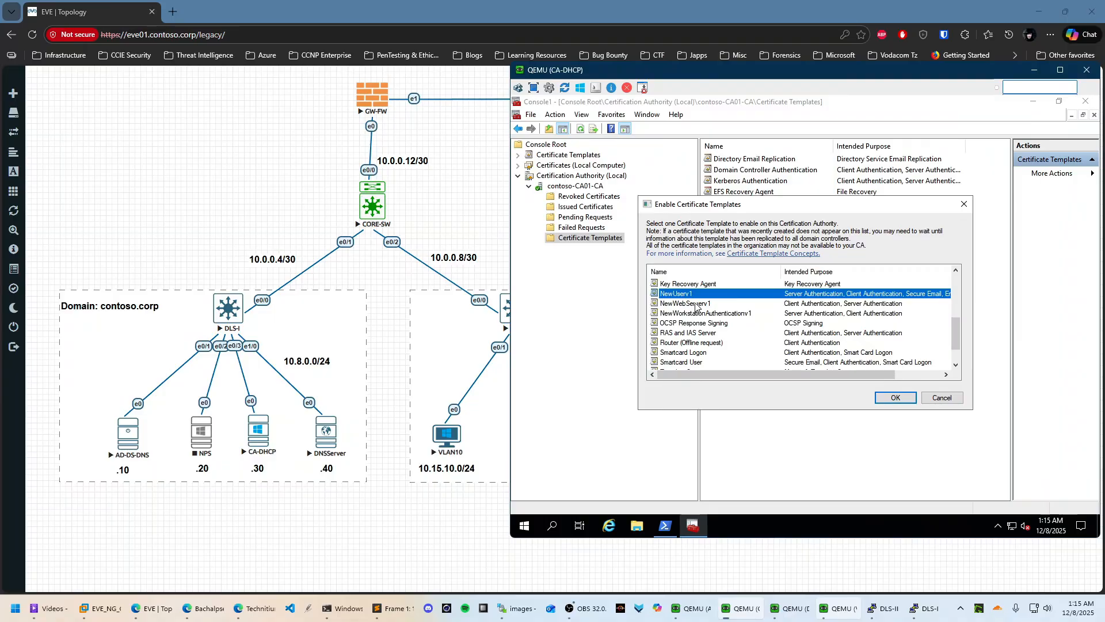
{"action": "left_click", "coordinate": [896, 398]}
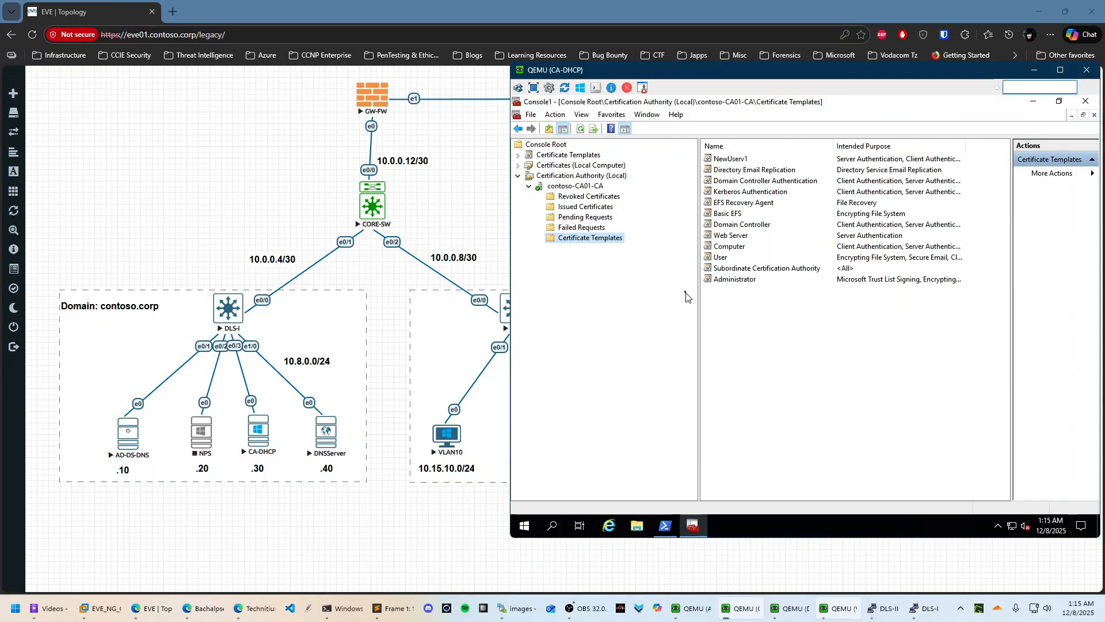
Enable the NewWebServerv1 template for issuing on the CA
{"action": "right_click", "coordinate": [612, 240]}
{"action": "mouse_move", "coordinate": [711, 262]}
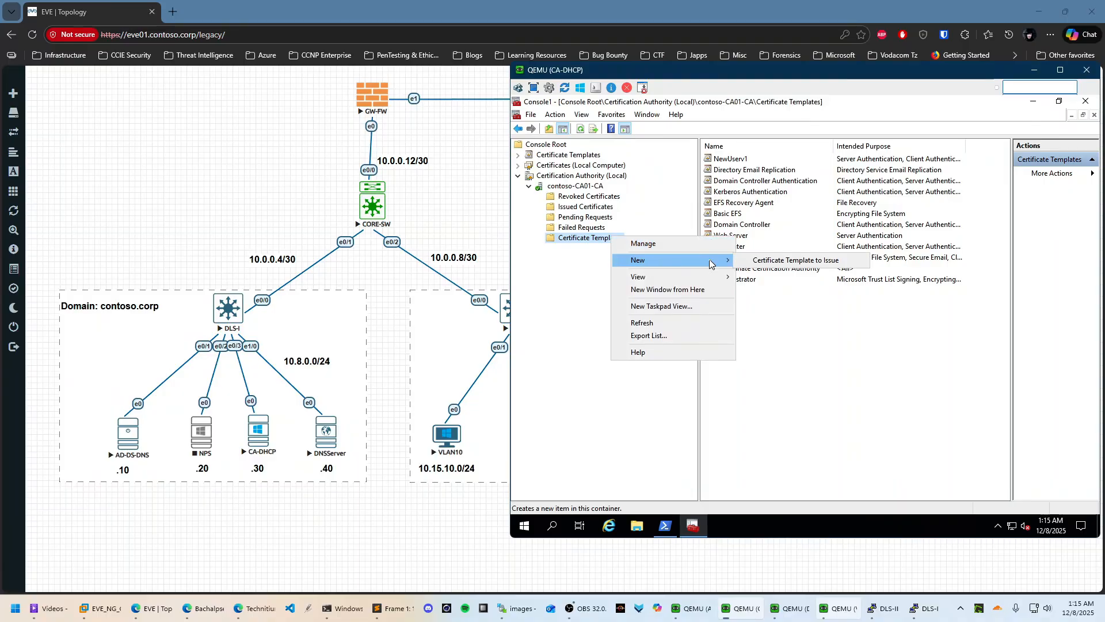
{"action": "left_click", "coordinate": [777, 261]}
{"action": "scroll", "coordinate": [695, 343], "scroll_direction": "down", "scroll_amount": 3}
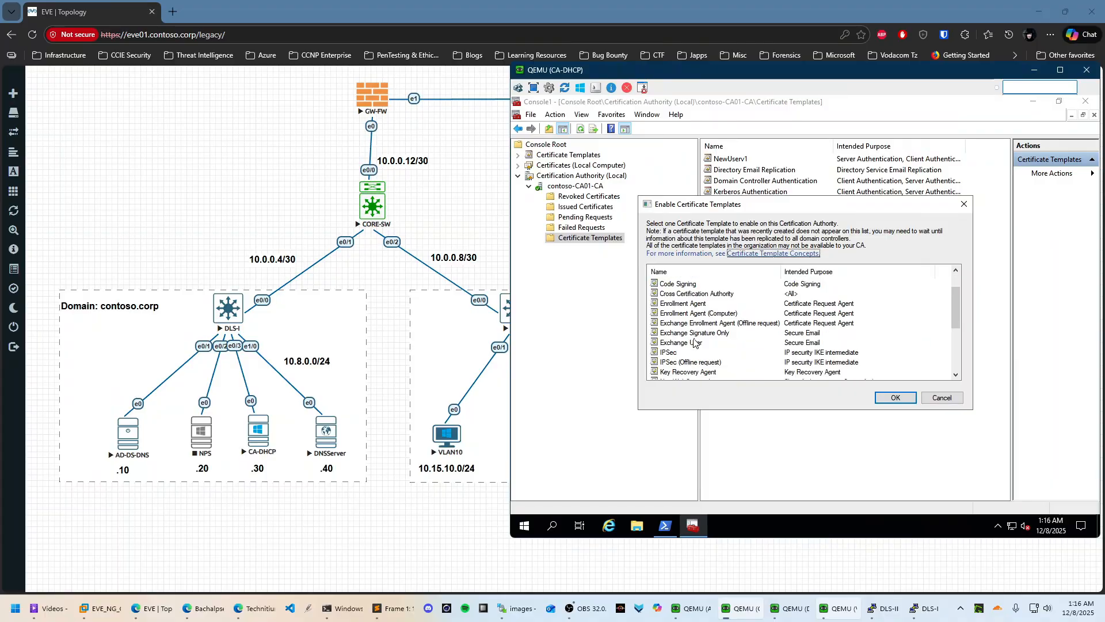
{"action": "scroll", "coordinate": [695, 343], "scroll_direction": "down", "scroll_amount": 2}
{"action": "left_click", "coordinate": [705, 294]}
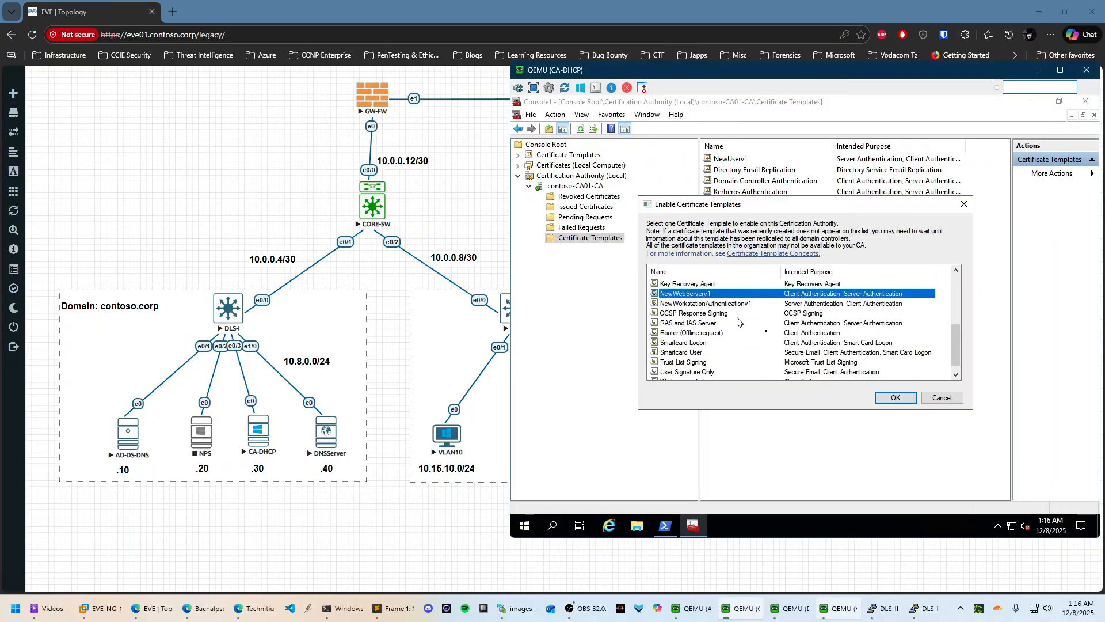
{"action": "left_click", "coordinate": [900, 400]}
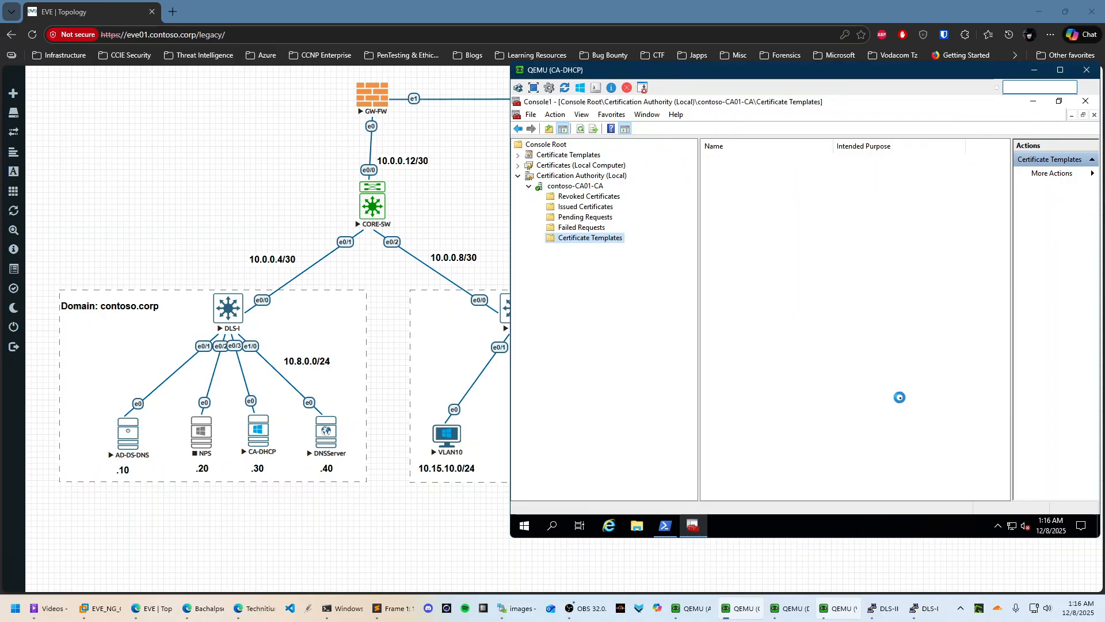
Enable the NewWorkstationAuthenticationv1 template for issuing on the CA
{"action": "right_click", "coordinate": [576, 241]}
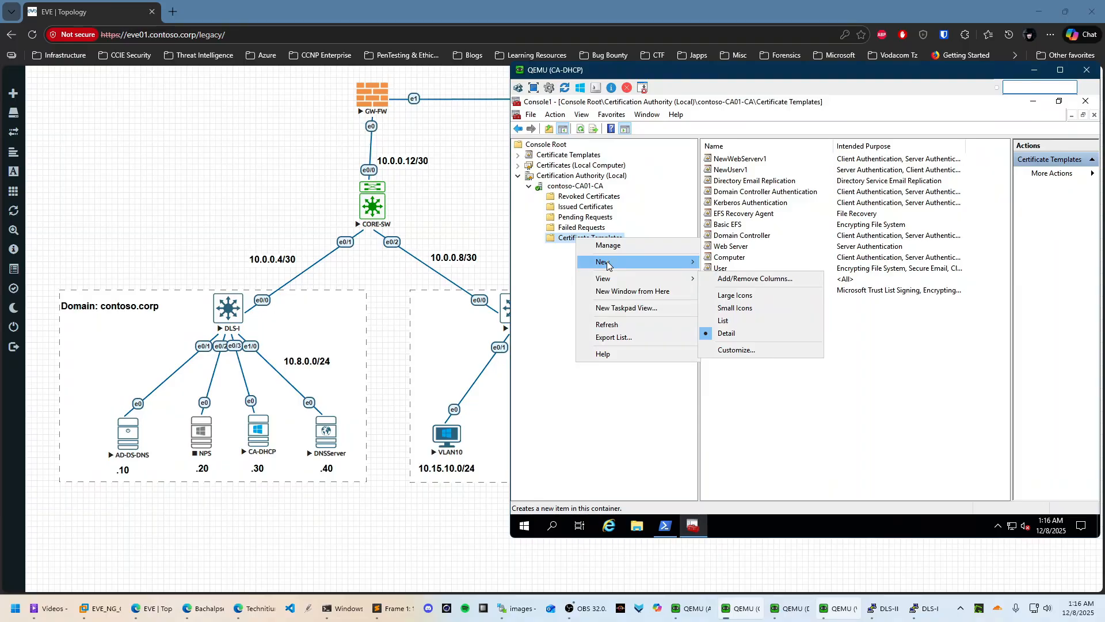
{"action": "mouse_move", "coordinate": [608, 264]}
{"action": "left_click", "coordinate": [711, 265]}
{"action": "scroll", "coordinate": [724, 314], "scroll_direction": "down", "scroll_amount": 5}
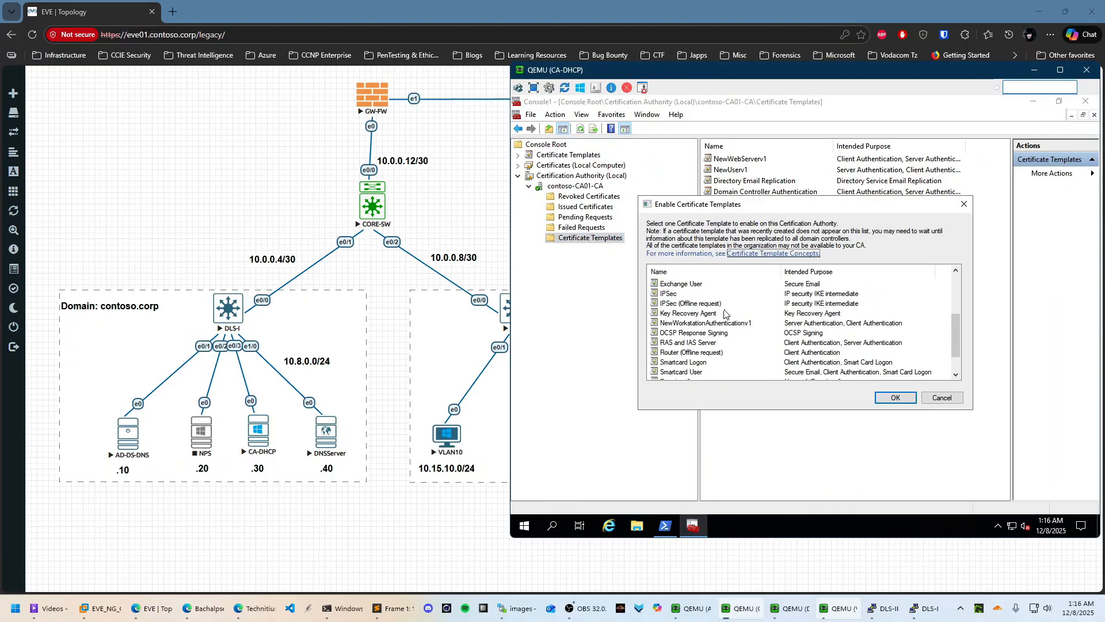
{"action": "scroll", "coordinate": [734, 328], "scroll_direction": "down", "scroll_amount": 1}
{"action": "scroll", "coordinate": [734, 328], "scroll_direction": "up", "scroll_amount": 2}
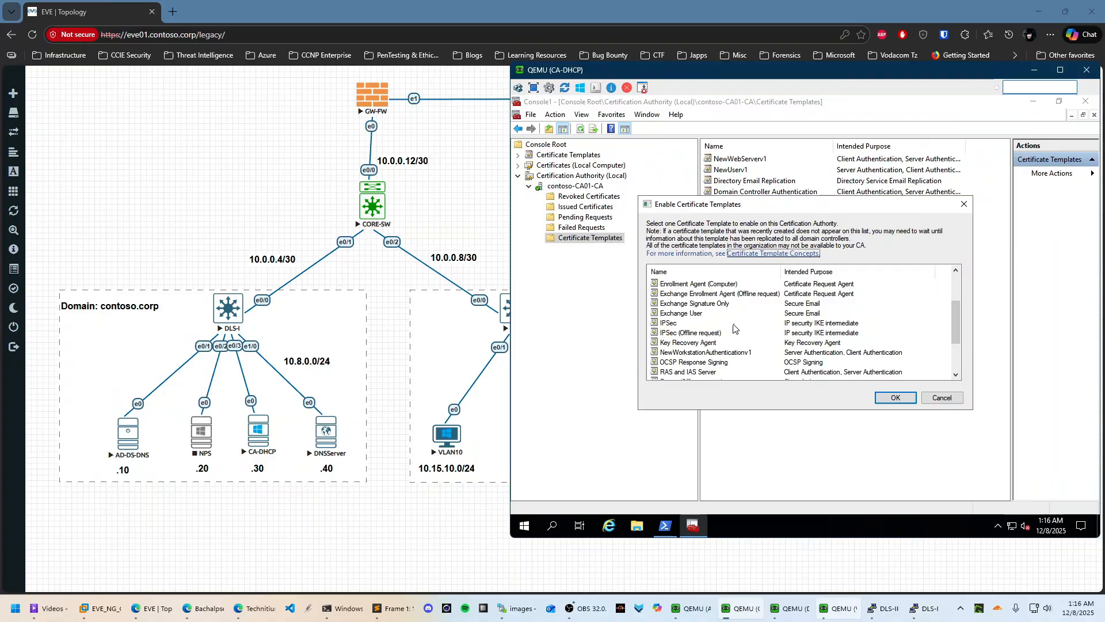
{"action": "left_click", "coordinate": [720, 352]}
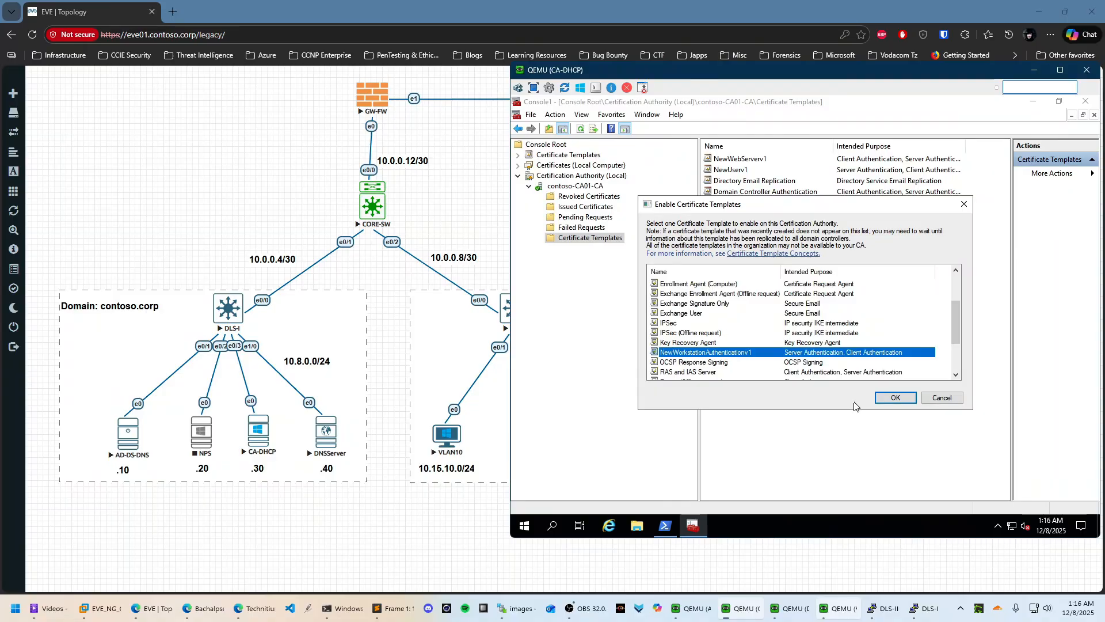
{"action": "left_click", "coordinate": [895, 397]}
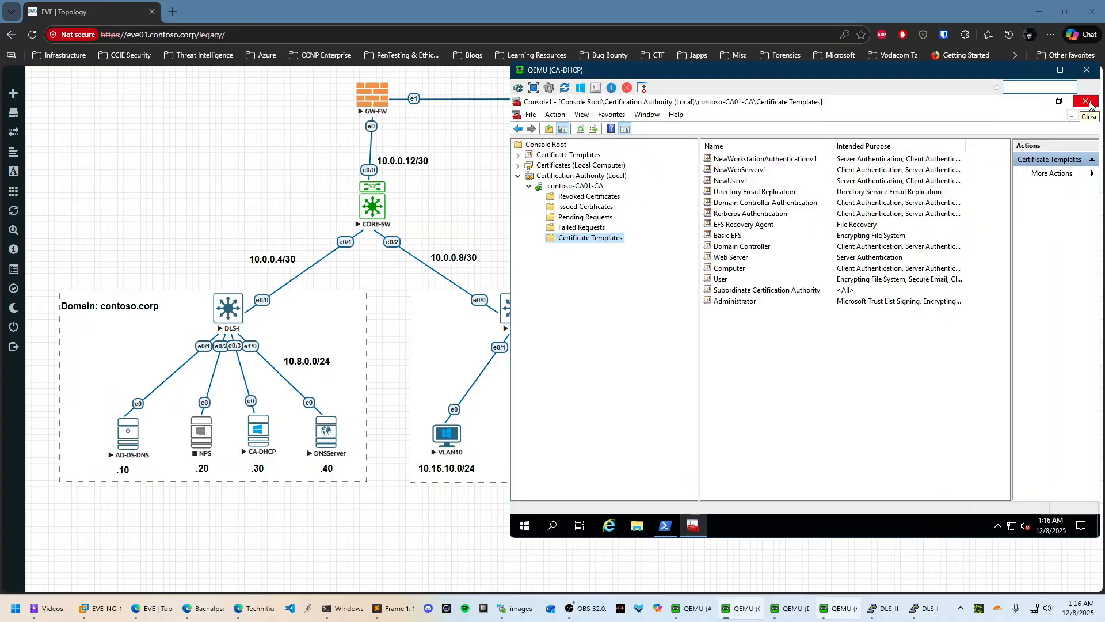
Collapse the CA tree and show the local computer's Personal certificates, holding contoso-CA01-CA
{"action": "left_click", "coordinate": [529, 186]}
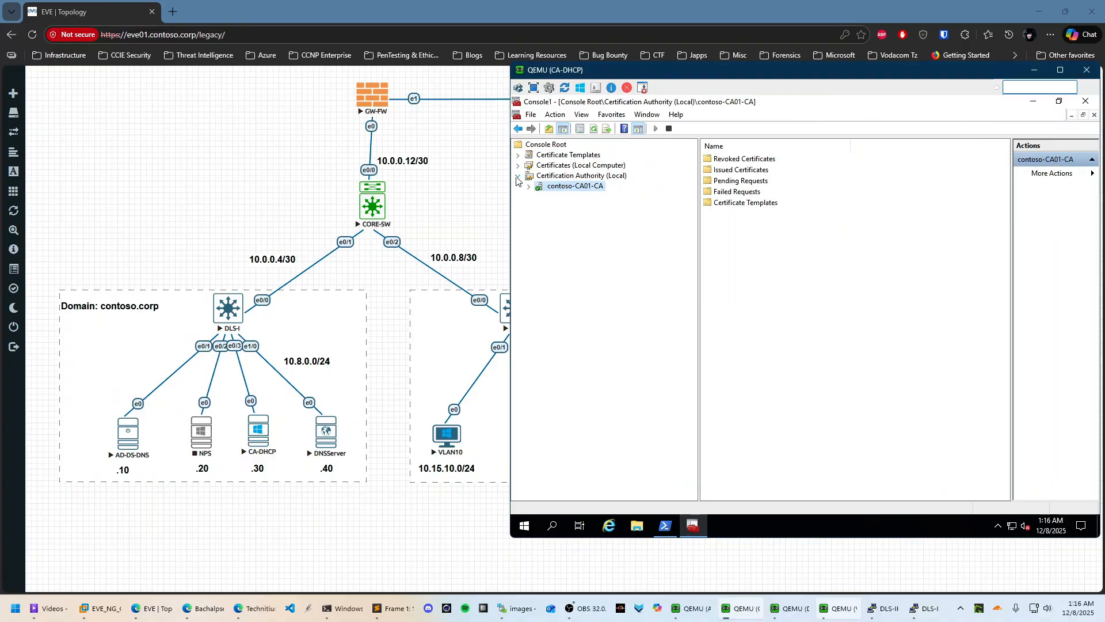
{"action": "left_click", "coordinate": [517, 175]}
{"action": "left_click", "coordinate": [561, 154]}
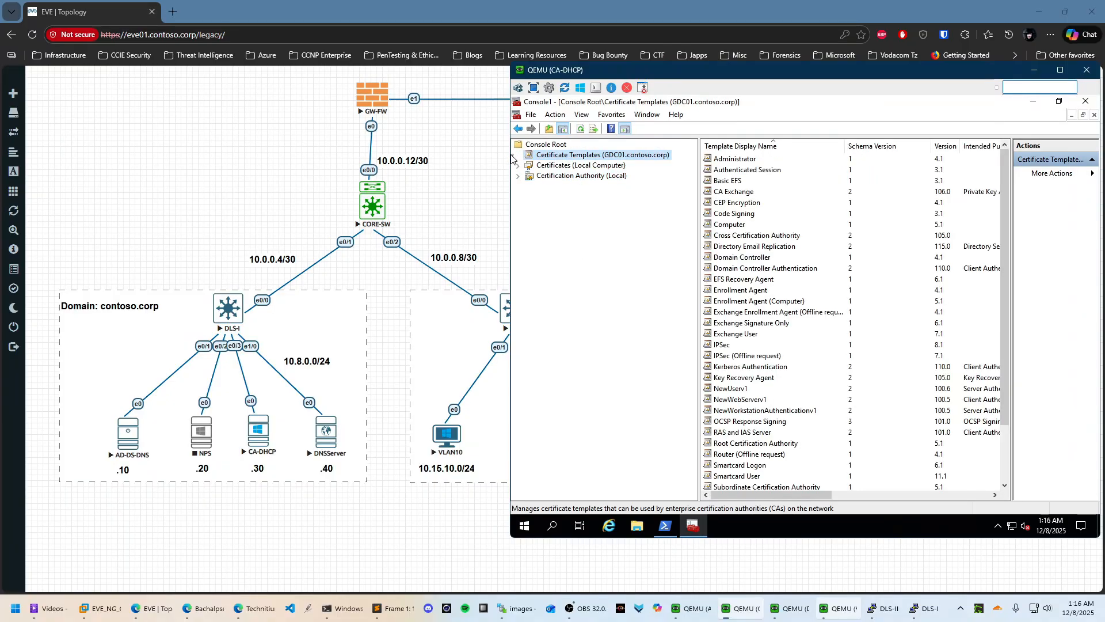
{"action": "left_click", "coordinate": [518, 166]}
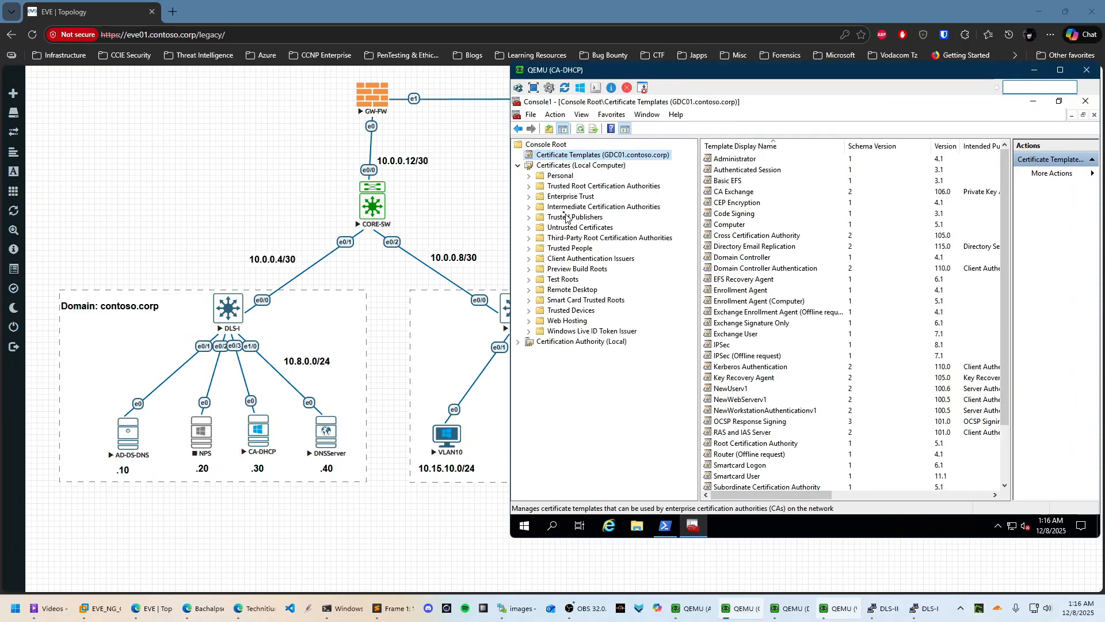
{"action": "left_click", "coordinate": [560, 175]}
{"action": "double_click", "coordinate": [739, 163]}
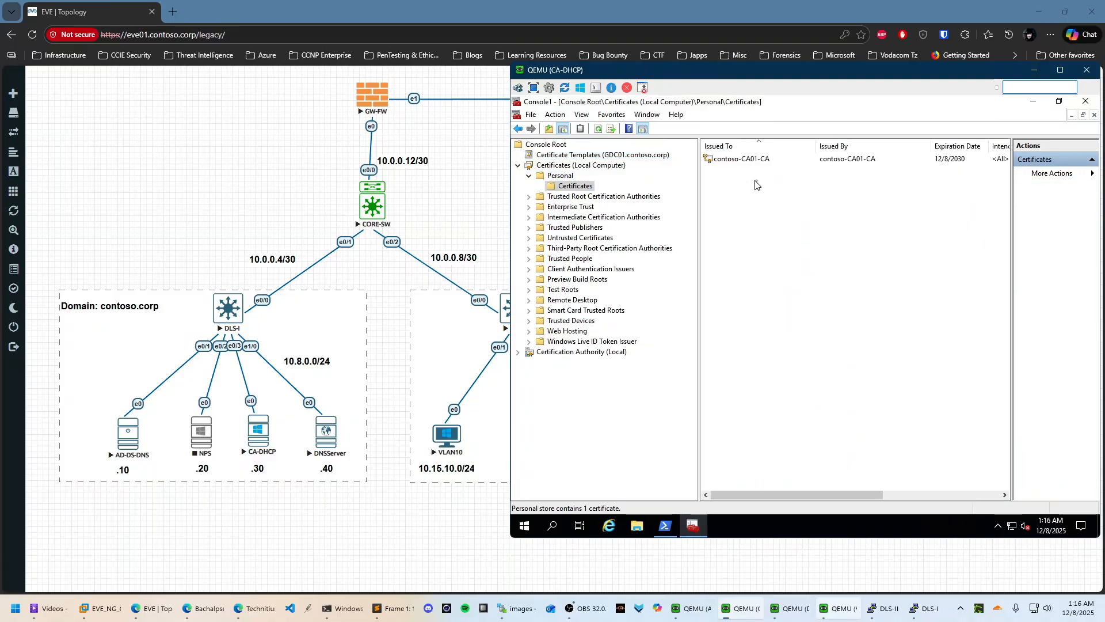
{"action": "right_click", "coordinate": [725, 190]}
{"action": "mouse_move", "coordinate": [772, 194]}
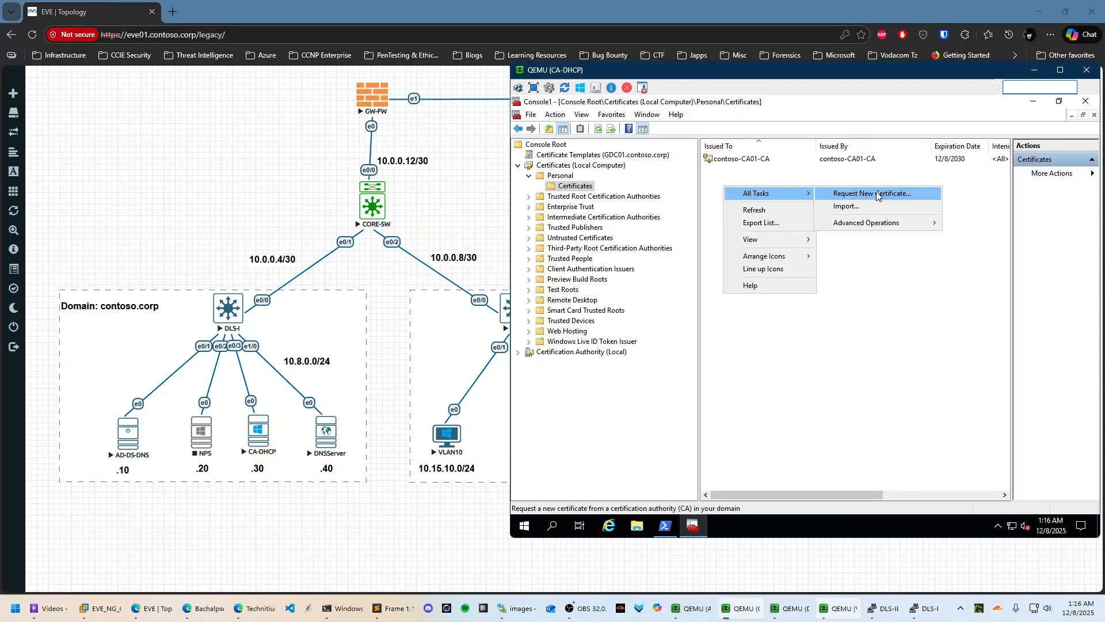
{"action": "left_click", "coordinate": [856, 359]}
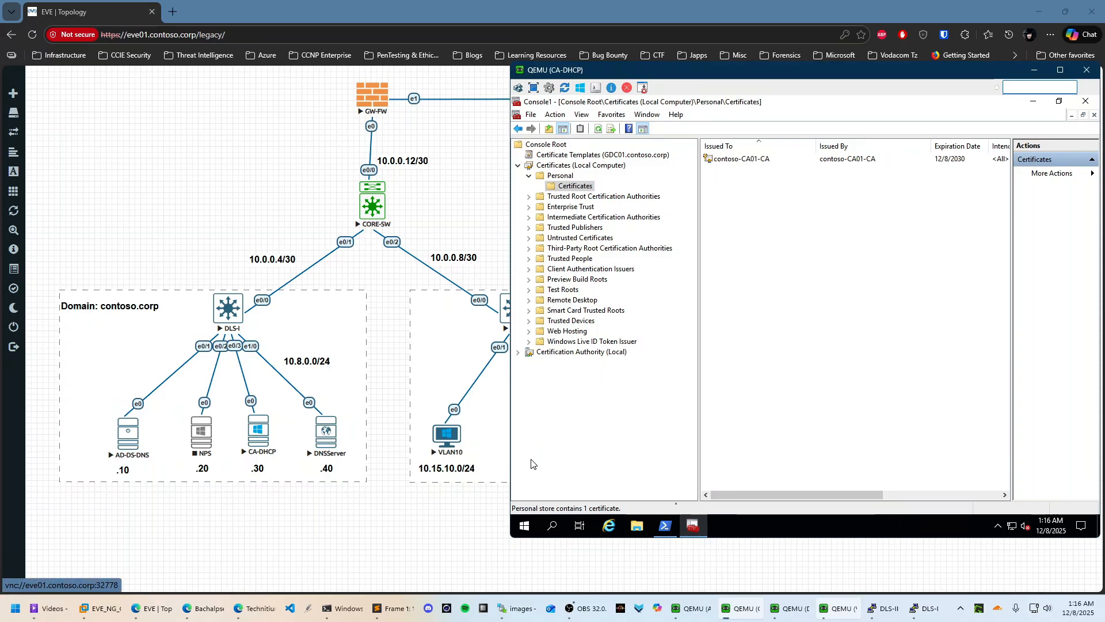
Launch Chrome on CA-DHCP, confirm DNSServer's address 10.8.0.40 with ip a, then return
{"action": "left_click", "coordinate": [523, 526]}
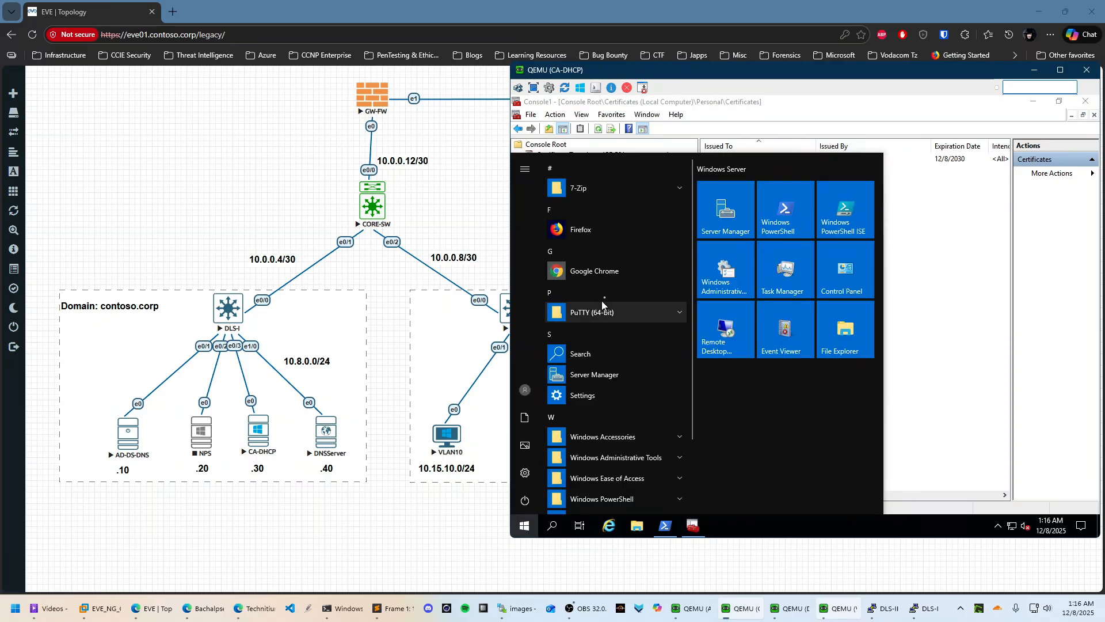
{"action": "left_click", "coordinate": [593, 273]}
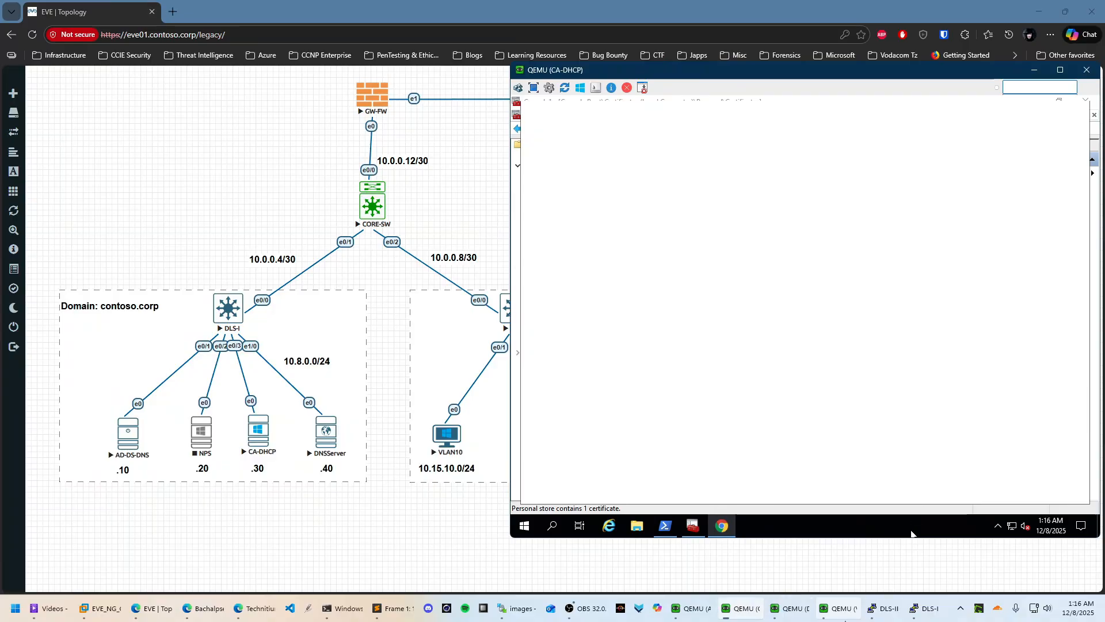
{"action": "left_click", "coordinate": [832, 609]}
{"action": "left_click", "coordinate": [791, 609]}
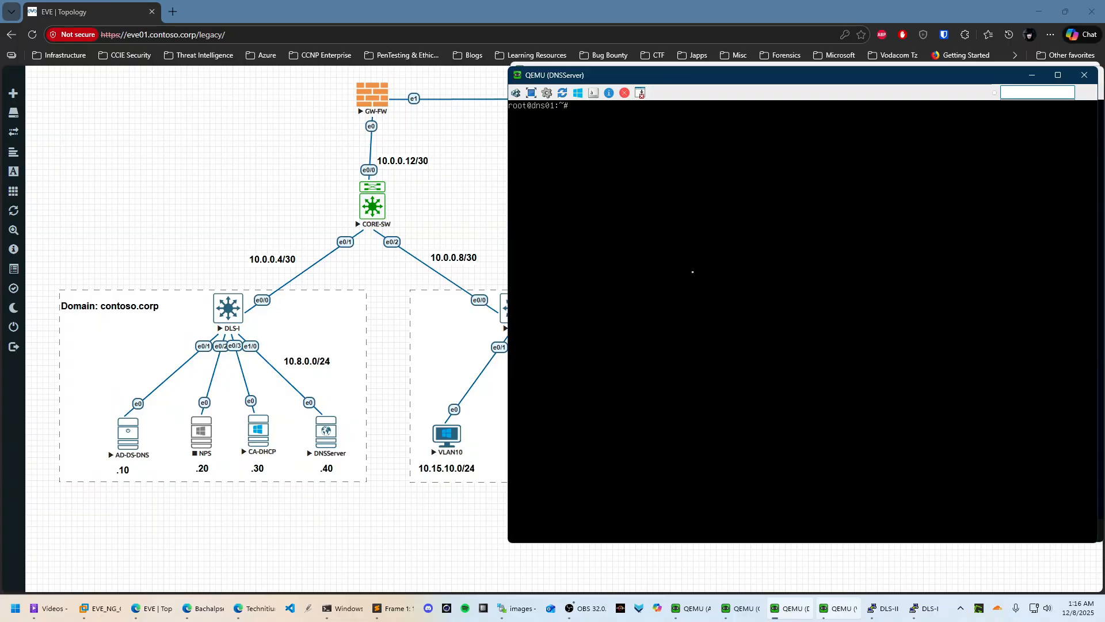
{"action": "key", "text": "Return"}
{"action": "type", "text": "ip a"}
{"action": "key", "text": "Return"}
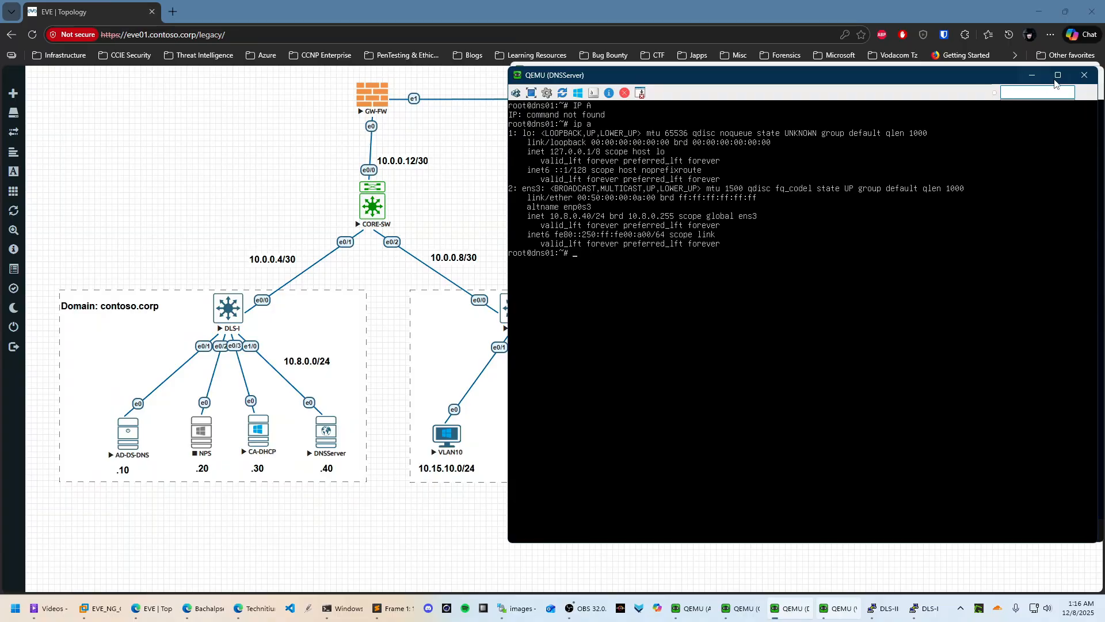
{"action": "left_click", "coordinate": [1033, 79]}
{"action": "left_click", "coordinate": [1036, 73]}
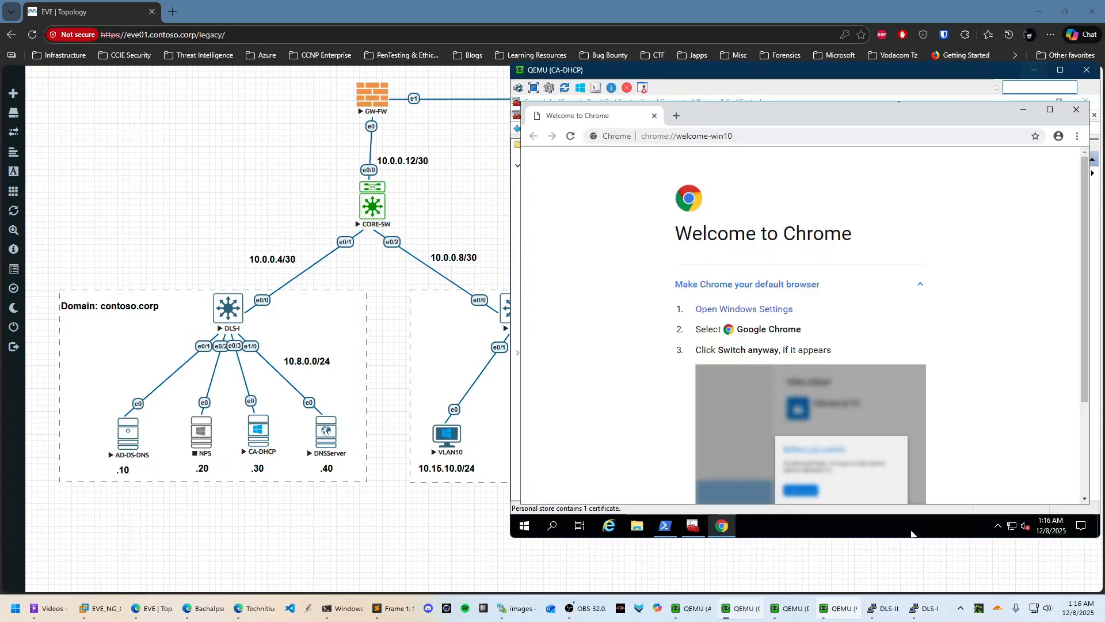
{"action": "left_click", "coordinate": [1050, 109]}
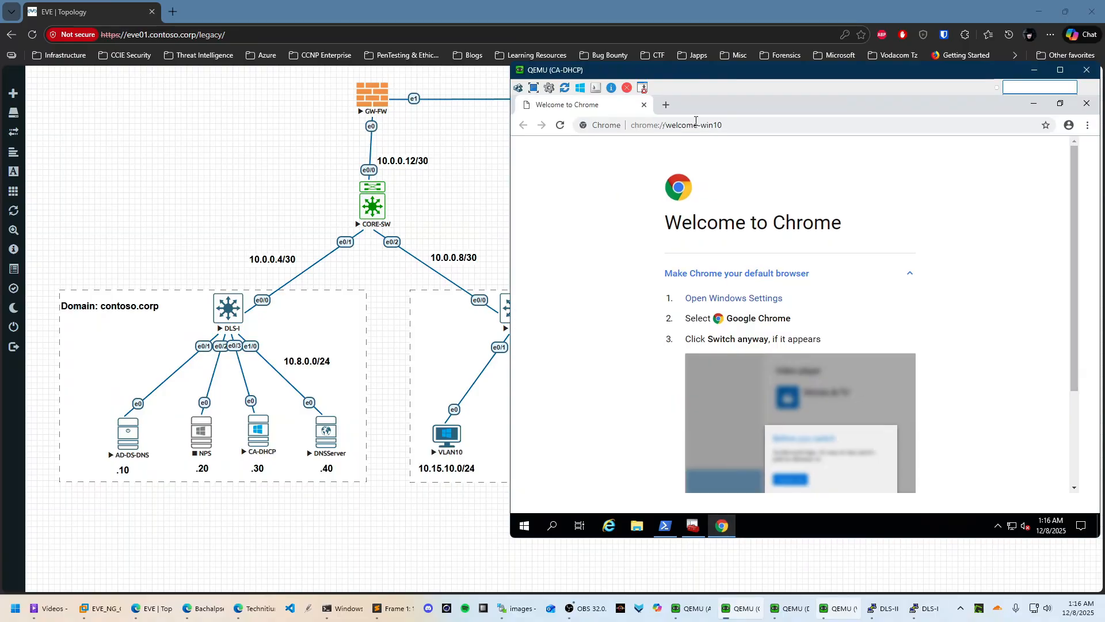
{"action": "left_click", "coordinate": [765, 127]}
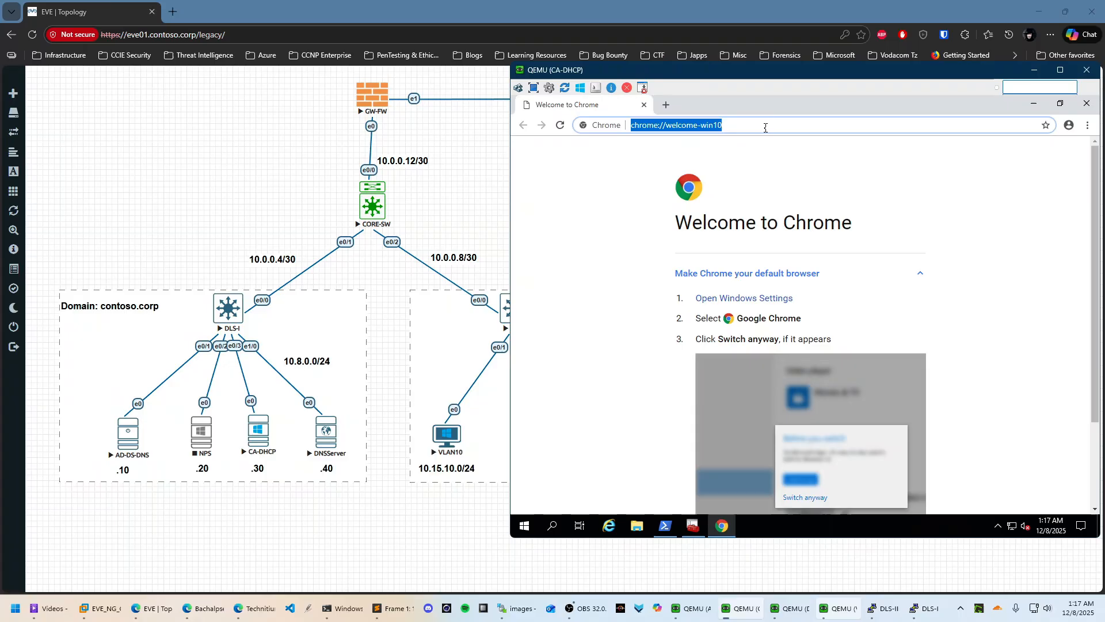
{"action": "type", "text": "HTTPS:"}
{"action": "key", "text": "BackSpace"}
{"action": "key", "text": "BackSpace"}
{"action": "key", "text": "BackSpace"}
{"action": "key", "text": "BackSpace"}
{"action": "key", "text": "BackSpace"}
{"action": "key", "text": "BackSpace"}
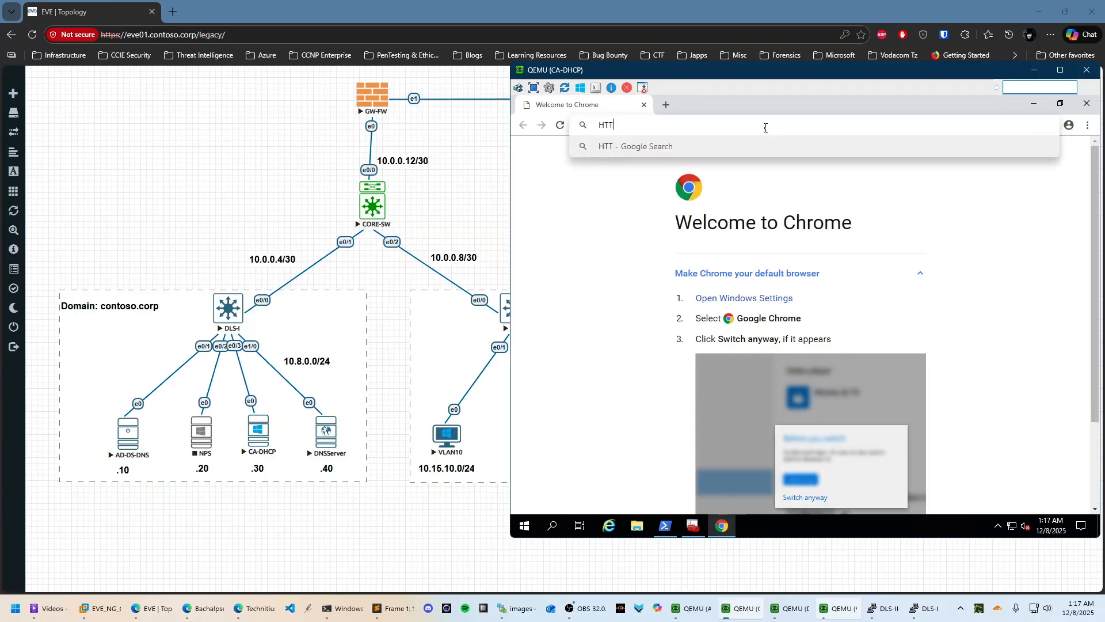
{"action": "type", "text": "http"}
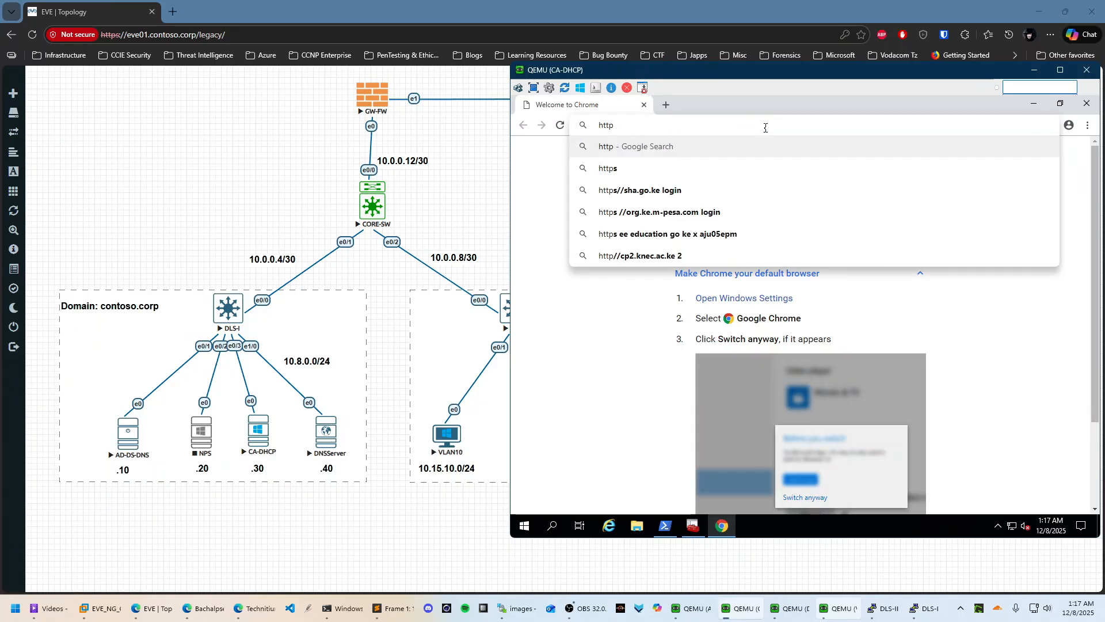
{"action": "type", "text": "://d"}
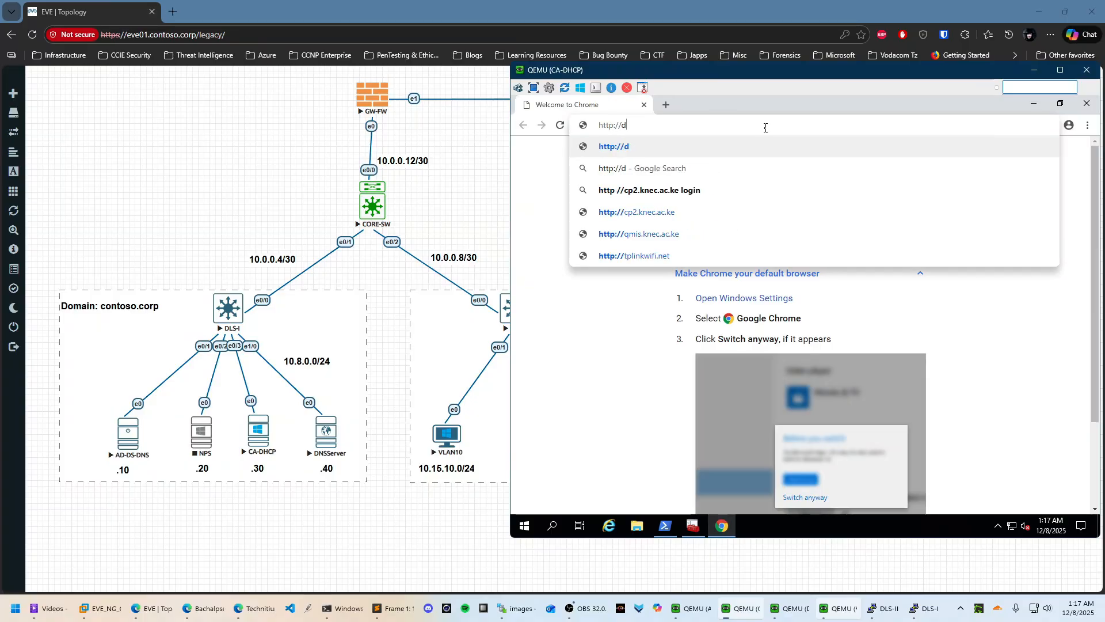
{"action": "type", "text": "ns01.contoso."}
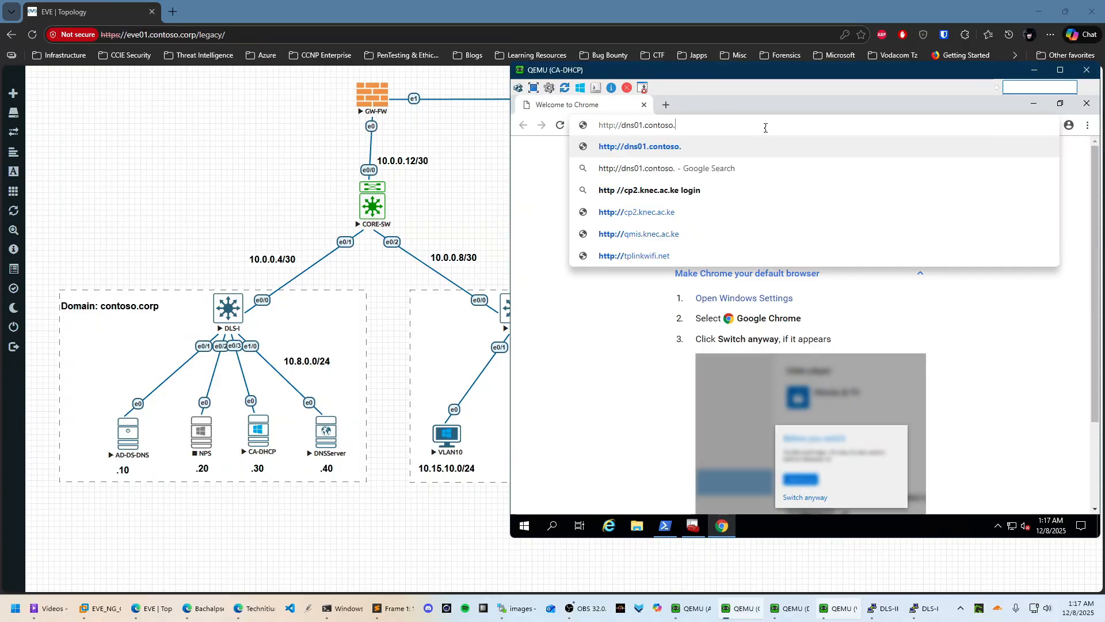
{"action": "type", "text": "corp:53"}
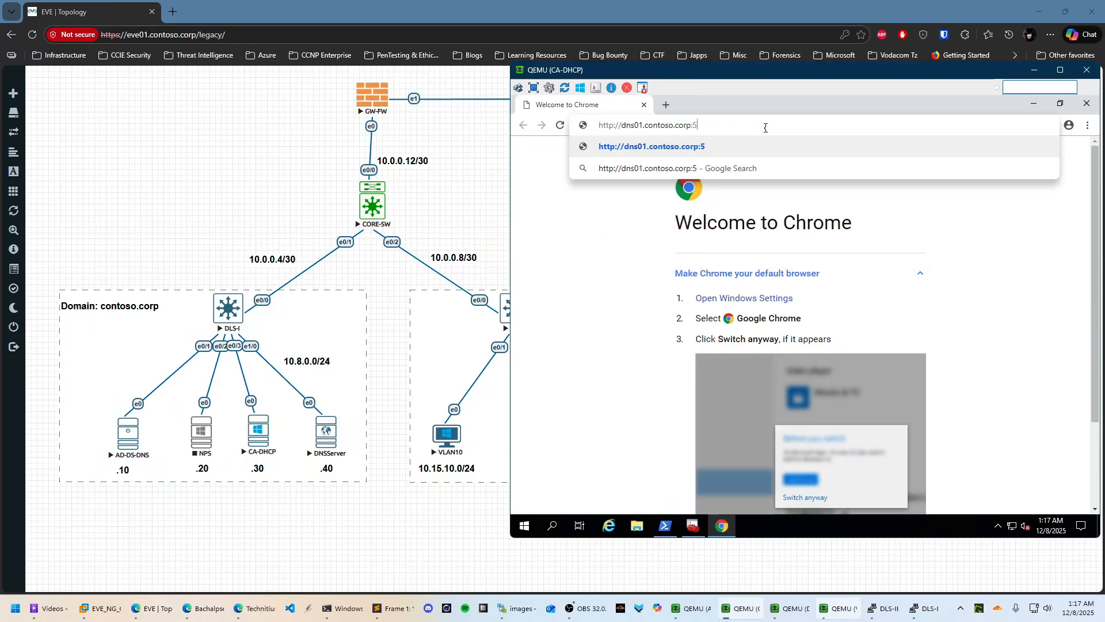
{"action": "type", "text": "80"}
{"action": "key", "text": "Return"}
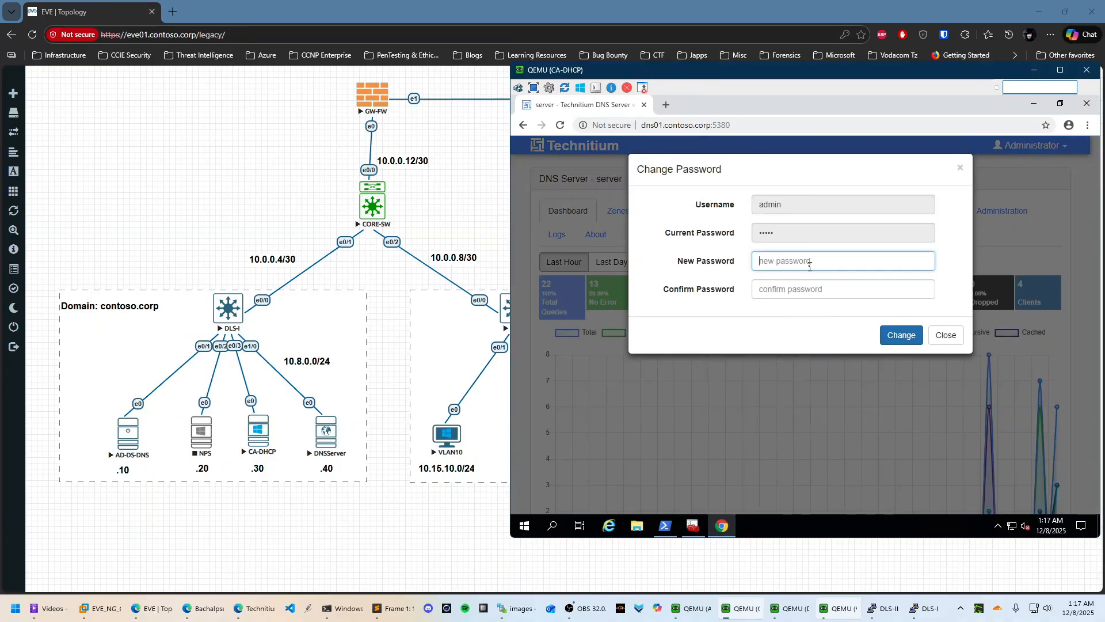
Enter and confirm a new admin password, submit it, and decline saving it
{"action": "type", "text": "*****"}
{"action": "key", "text": "Tab"}
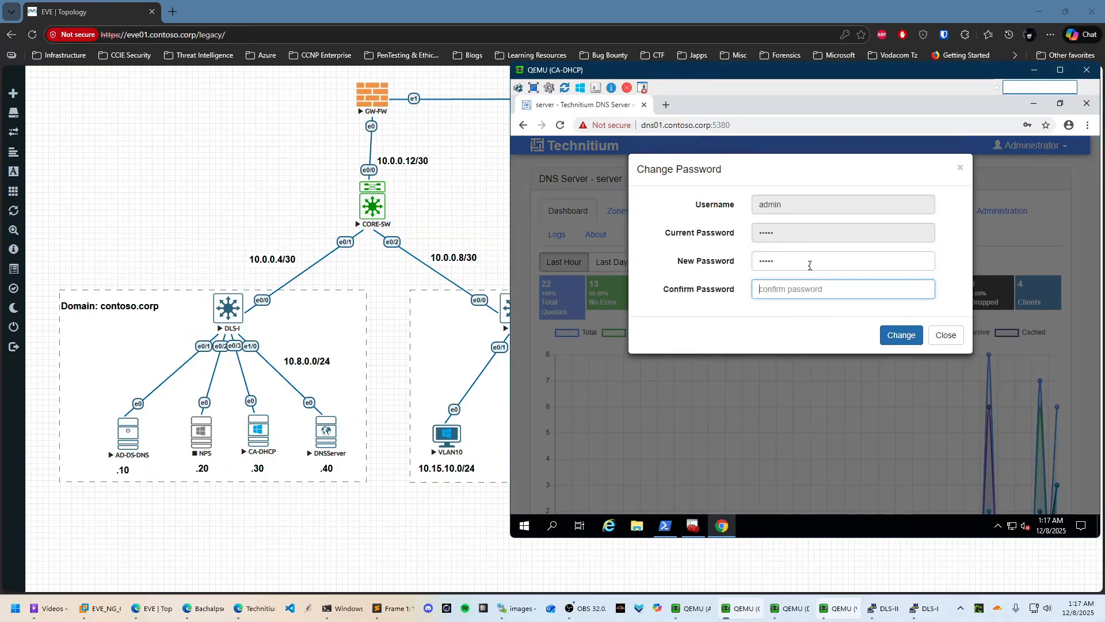
{"action": "type", "text": "*****"}
{"action": "key", "text": "Return"}
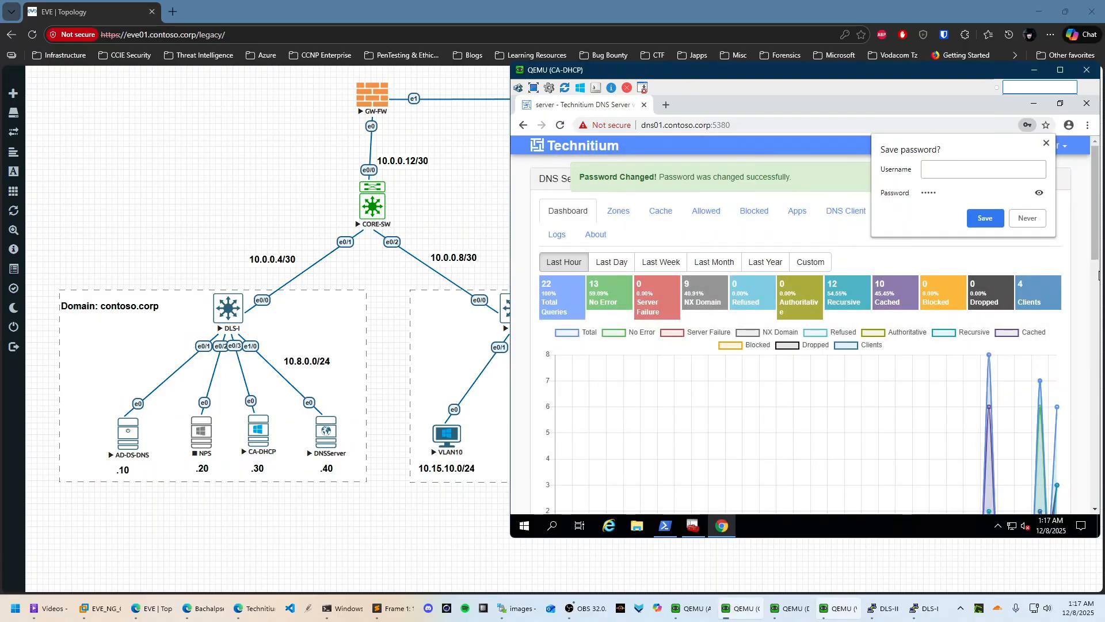
{"action": "left_click", "coordinate": [1037, 218]}
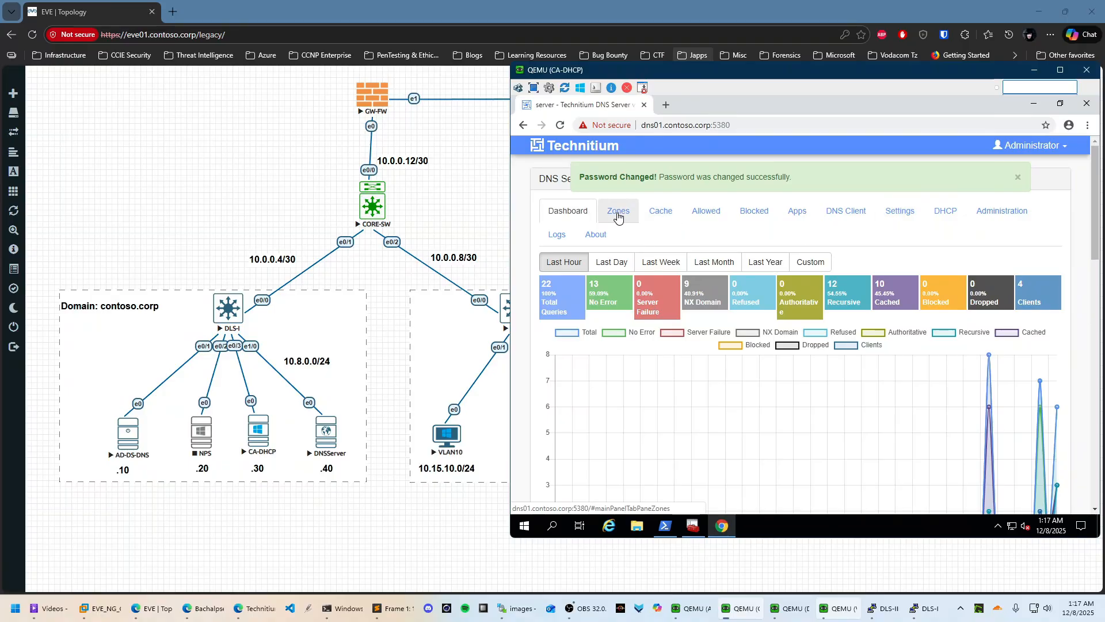
Go to the Zones list and start adding a new zone
{"action": "left_click", "coordinate": [619, 211]}
{"action": "scroll", "coordinate": [578, 369], "scroll_direction": "down", "scroll_amount": 1}
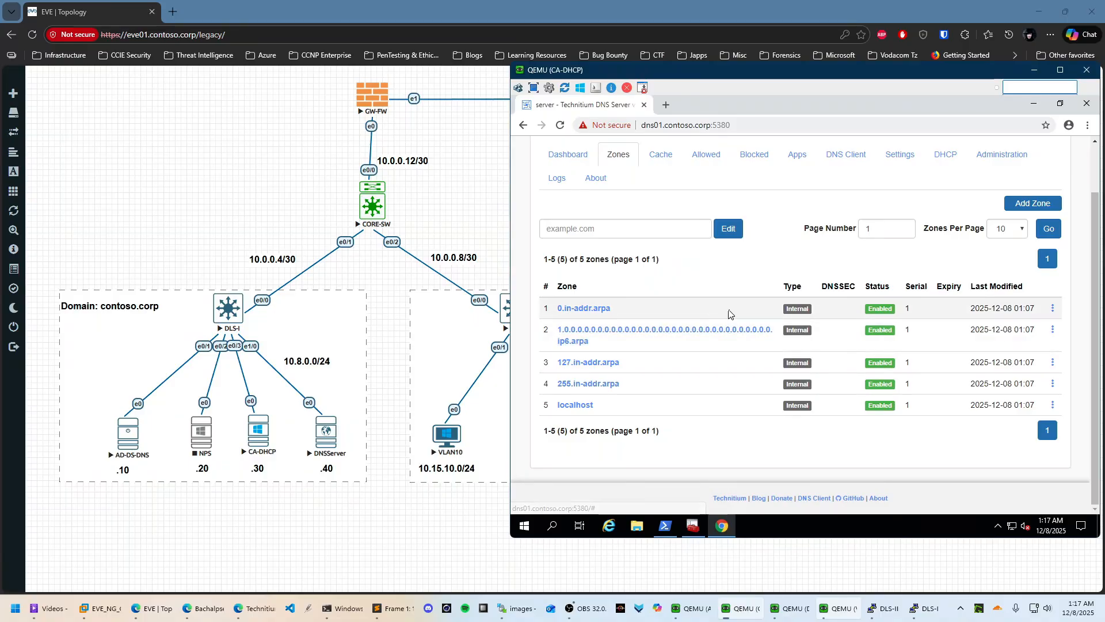
{"action": "scroll", "coordinate": [730, 313], "scroll_direction": "up", "scroll_amount": 1}
{"action": "left_click", "coordinate": [1033, 261]}
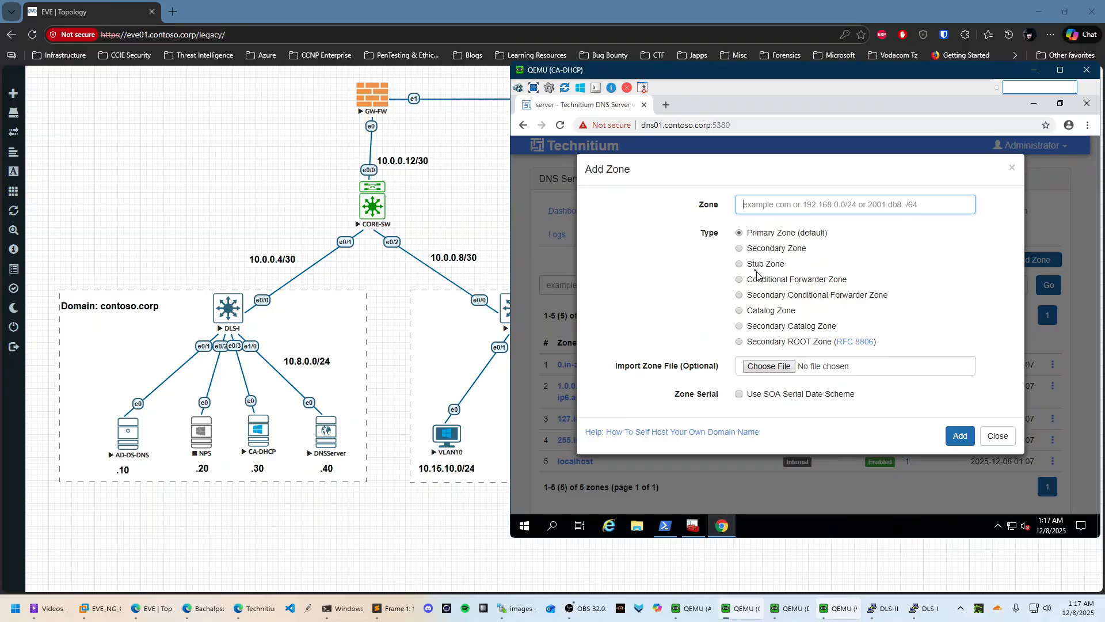
Add contoso.corp as a secondary zone with primary name server 10.8.0.10
{"action": "left_click", "coordinate": [740, 249]}
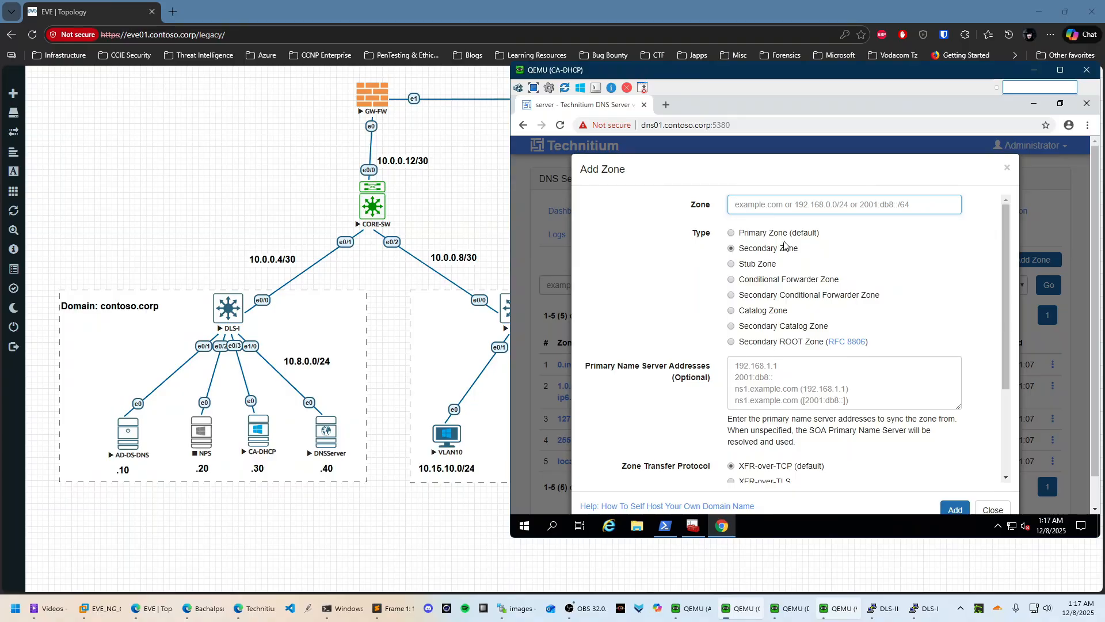
{"action": "type", "text": "contoso.corp"}
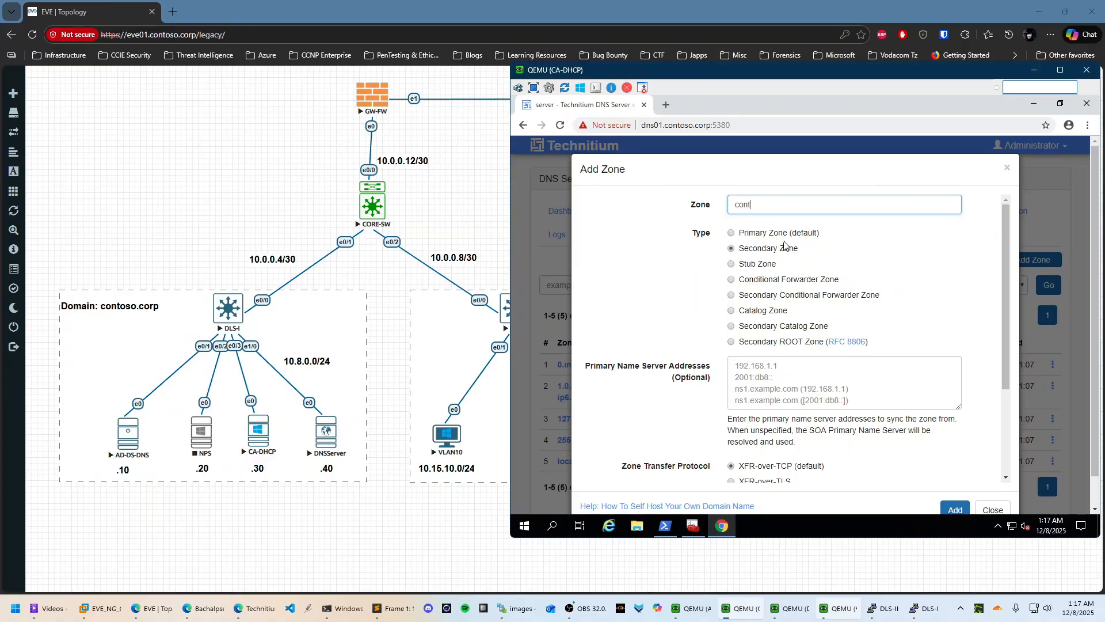
{"action": "left_click", "coordinate": [797, 377]}
{"action": "type", "text": "1"}
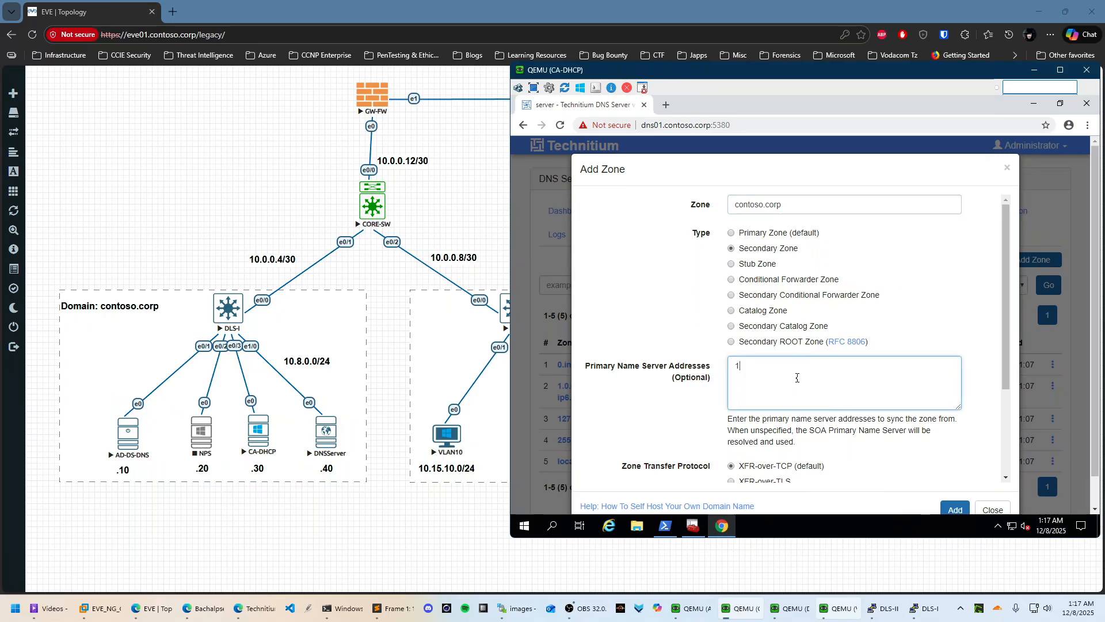
{"action": "type", "text": "0.8.0.10"}
{"action": "scroll", "coordinate": [797, 378], "scroll_direction": "down", "scroll_amount": 3}
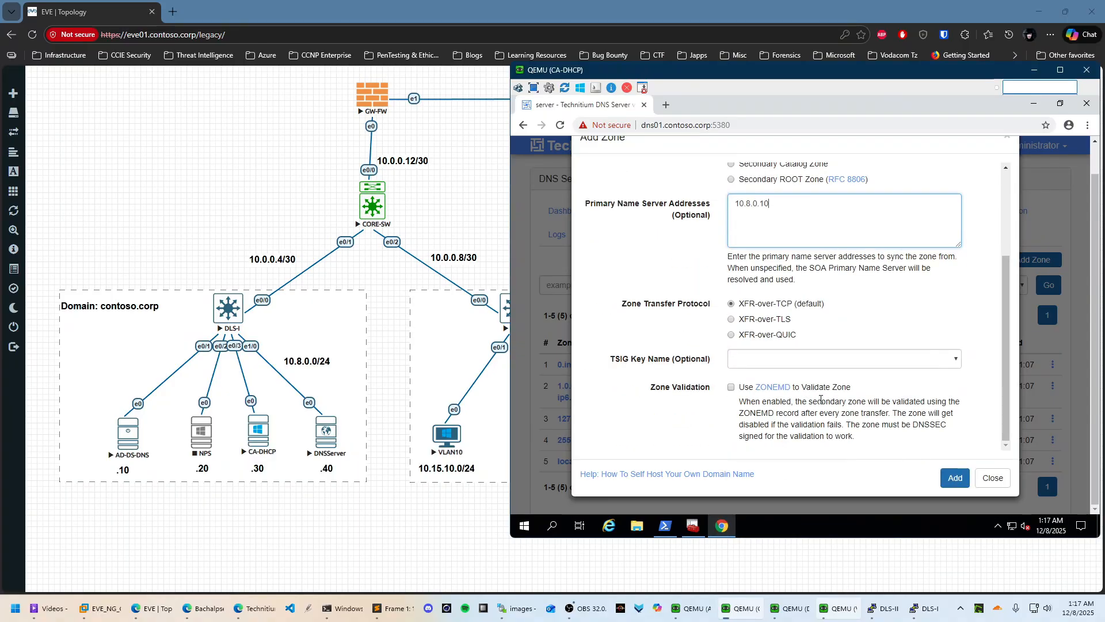
{"action": "left_click", "coordinate": [949, 480]}
Resync the contoso.corp zone and confirm the request
{"action": "scroll", "coordinate": [859, 363], "scroll_direction": "down", "scroll_amount": 3}
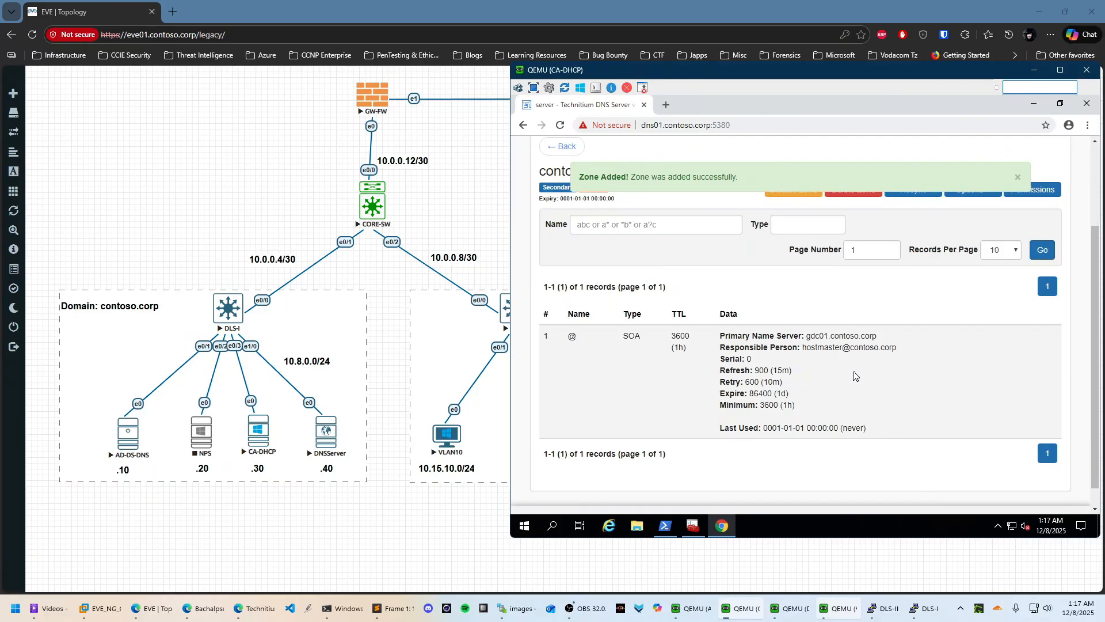
{"action": "scroll", "coordinate": [852, 371], "scroll_direction": "up", "scroll_amount": 3}
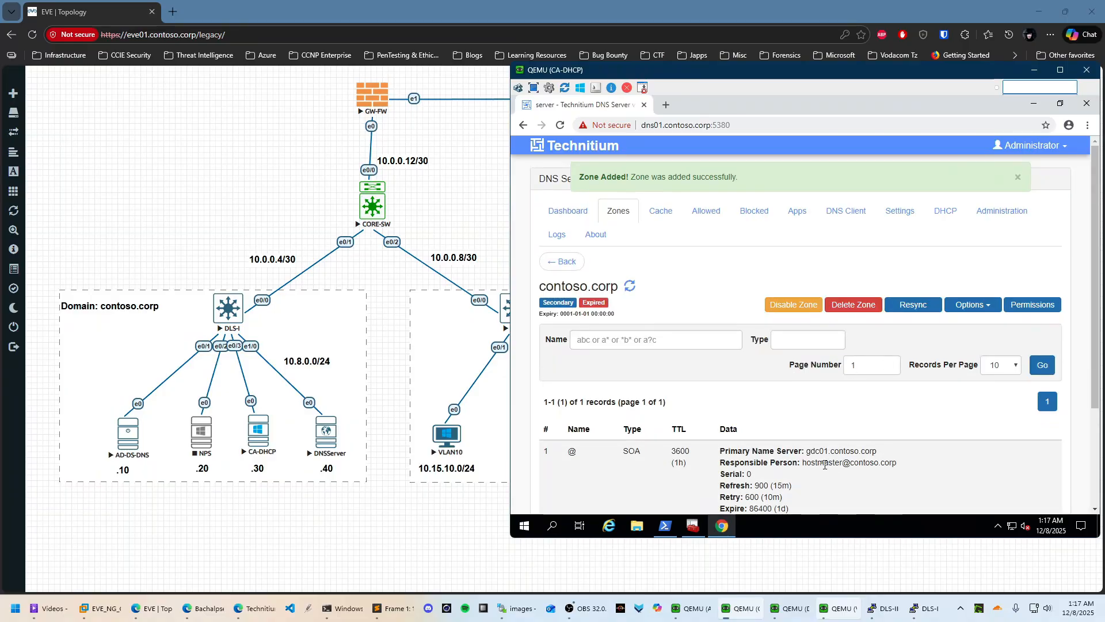
{"action": "left_click", "coordinate": [914, 305]}
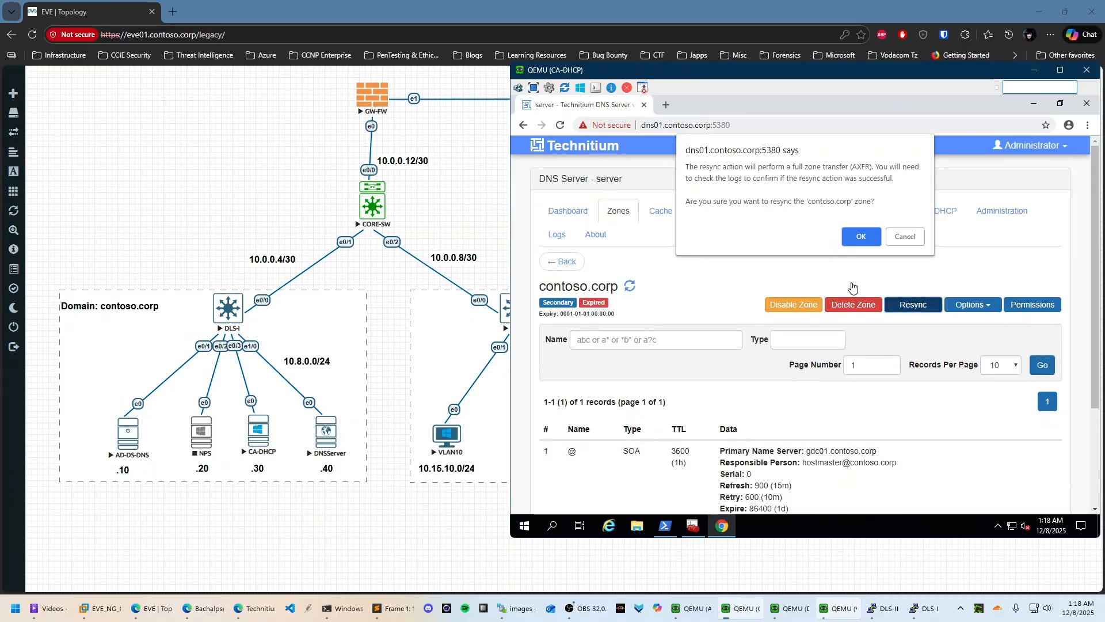
{"action": "left_click", "coordinate": [863, 236]}
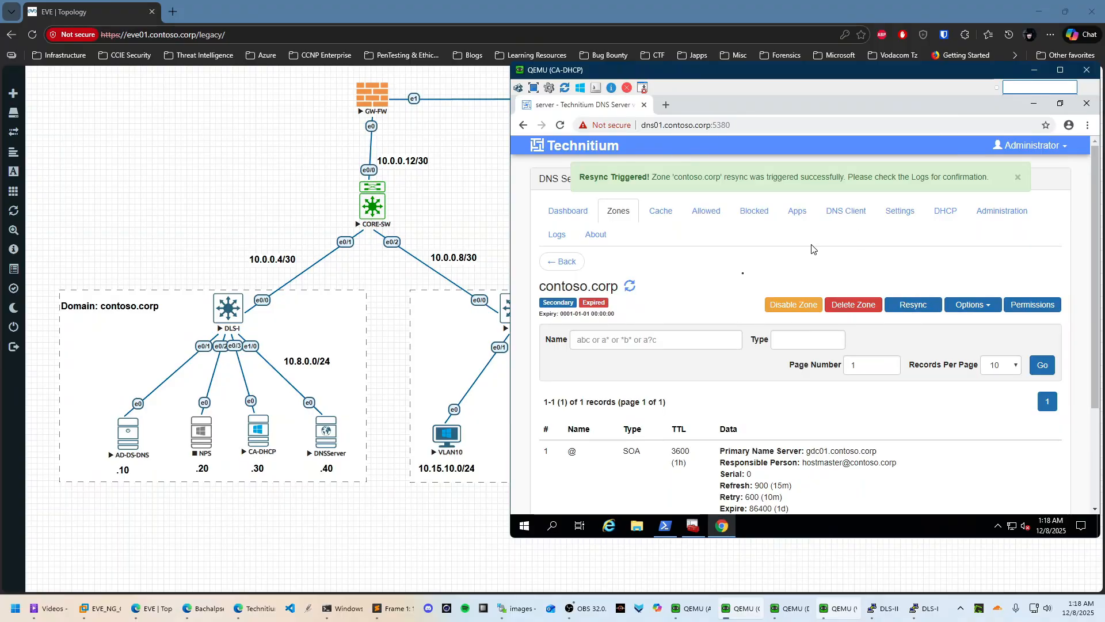
In the server settings, change the DNS Server Domain to dns01
{"action": "left_click", "coordinate": [899, 211]}
{"action": "scroll", "coordinate": [761, 296], "scroll_direction": "down", "scroll_amount": 6}
{"action": "scroll", "coordinate": [760, 296], "scroll_direction": "up", "scroll_amount": 4}
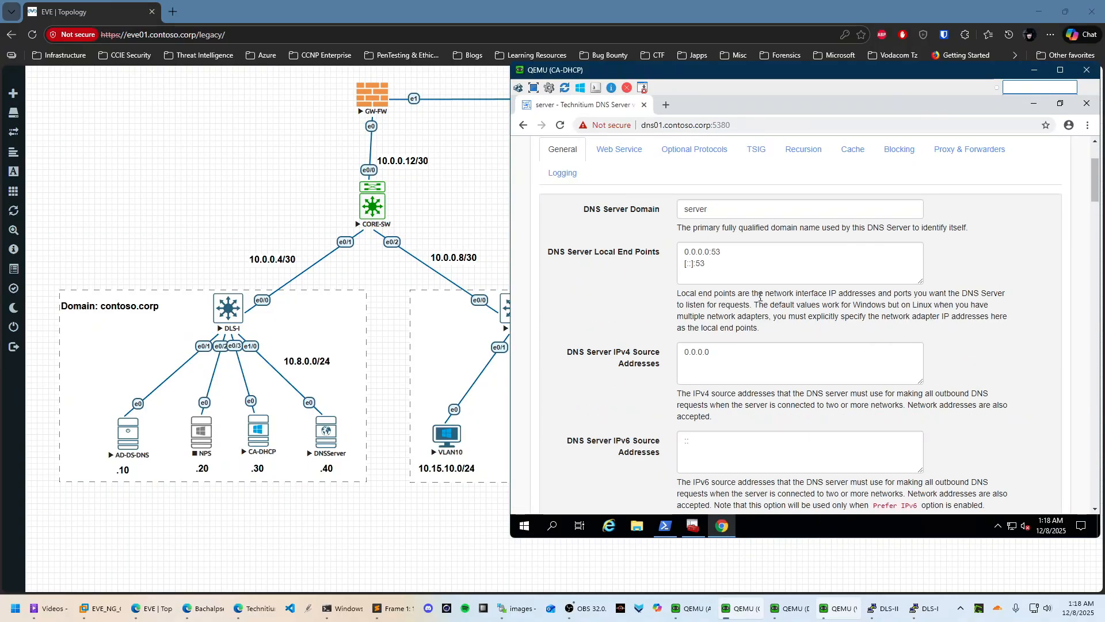
{"action": "scroll", "coordinate": [760, 296], "scroll_direction": "down", "scroll_amount": 1}
{"action": "scroll", "coordinate": [760, 297], "scroll_direction": "up", "scroll_amount": 2}
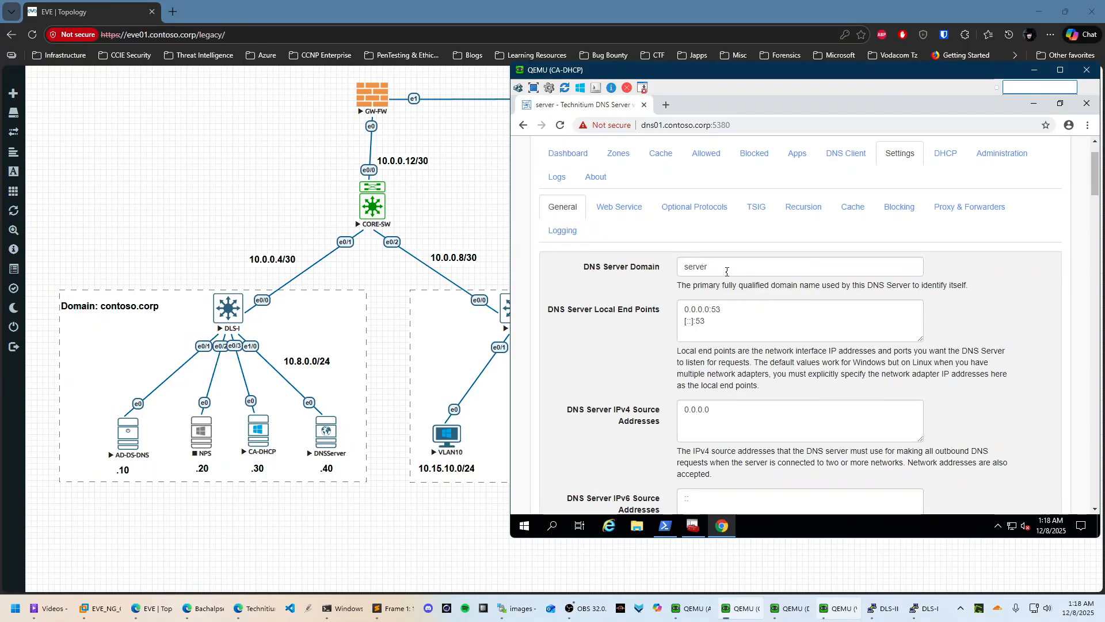
{"action": "left_click_drag", "start_coordinate": [730, 266], "coordinate": [663, 264]}
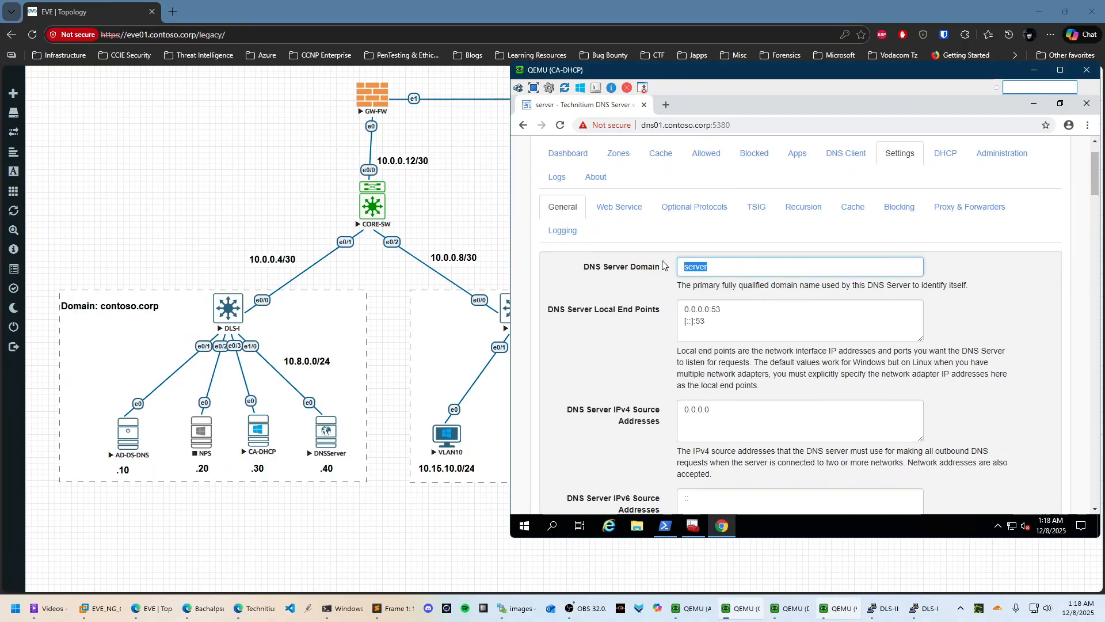
{"action": "type", "text": "dns01"}
Allow zone transfers for network 10.8.0.10 and save the settings
{"action": "scroll", "coordinate": [694, 266], "scroll_direction": "down", "scroll_amount": 10}
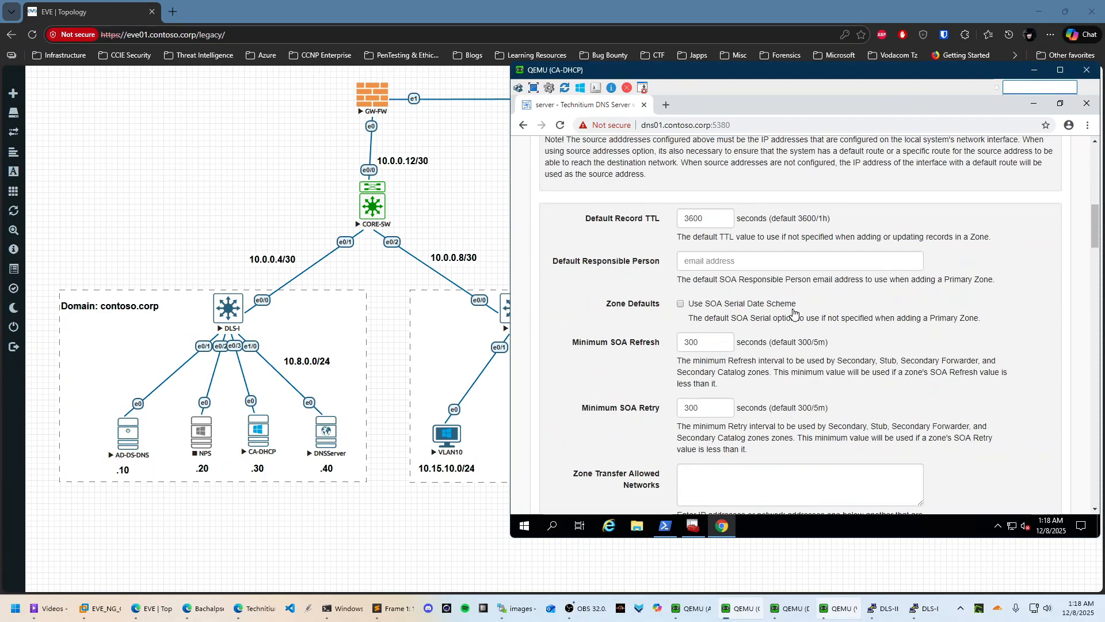
{"action": "scroll", "coordinate": [793, 312], "scroll_direction": "down", "scroll_amount": 3}
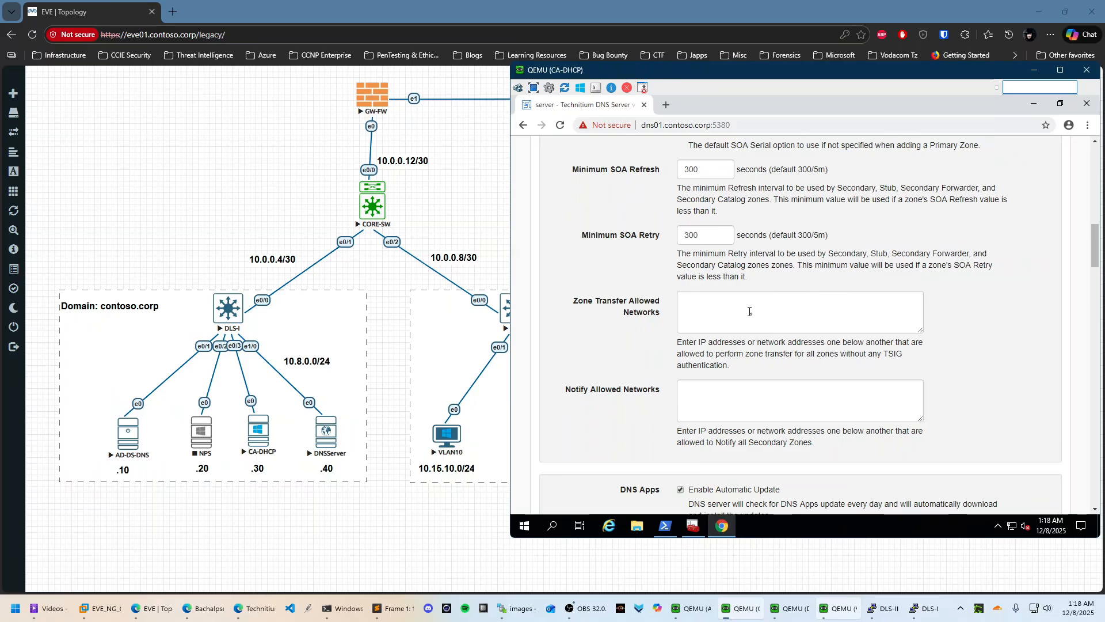
{"action": "left_click", "coordinate": [701, 299]}
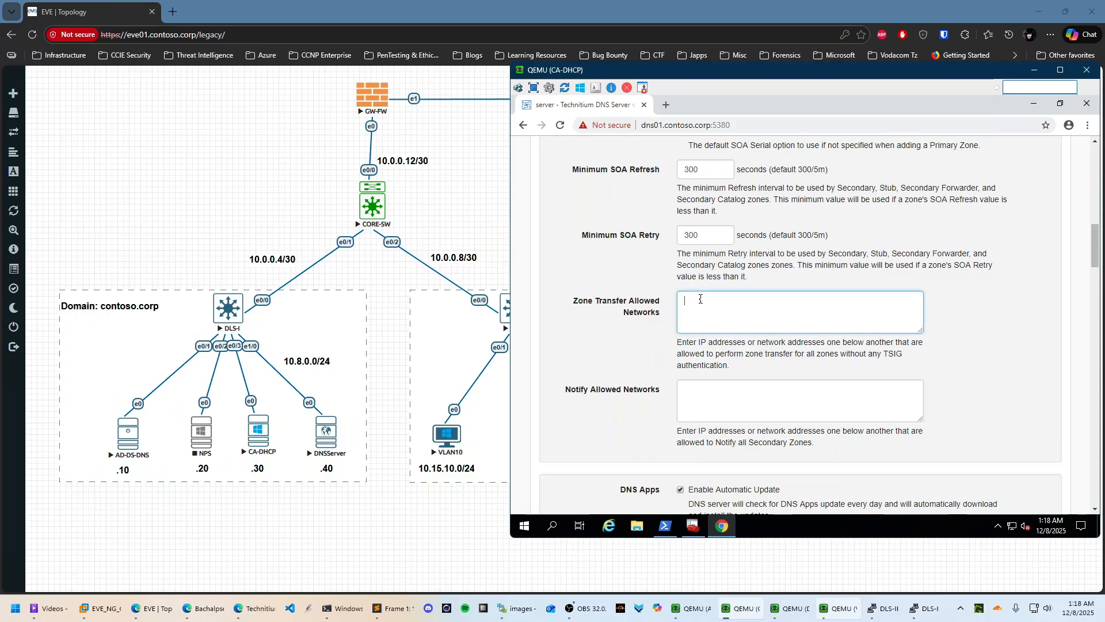
{"action": "type", "text": "10.8.0.10"}
{"action": "scroll", "coordinate": [818, 322], "scroll_direction": "down", "scroll_amount": 15}
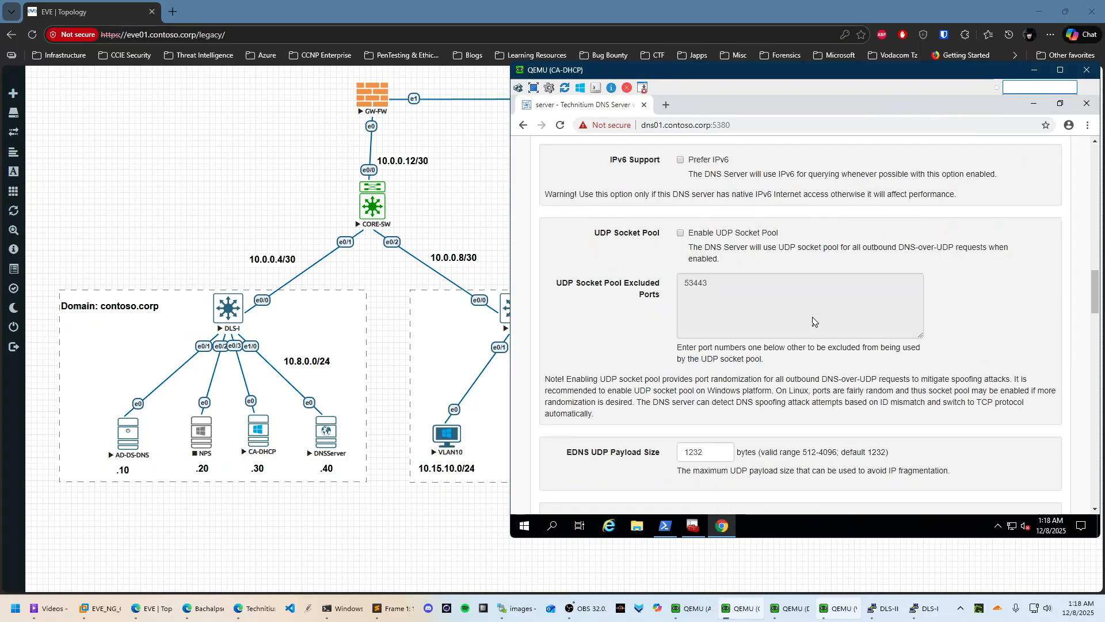
{"action": "scroll", "coordinate": [814, 345], "scroll_direction": "down", "scroll_amount": 20}
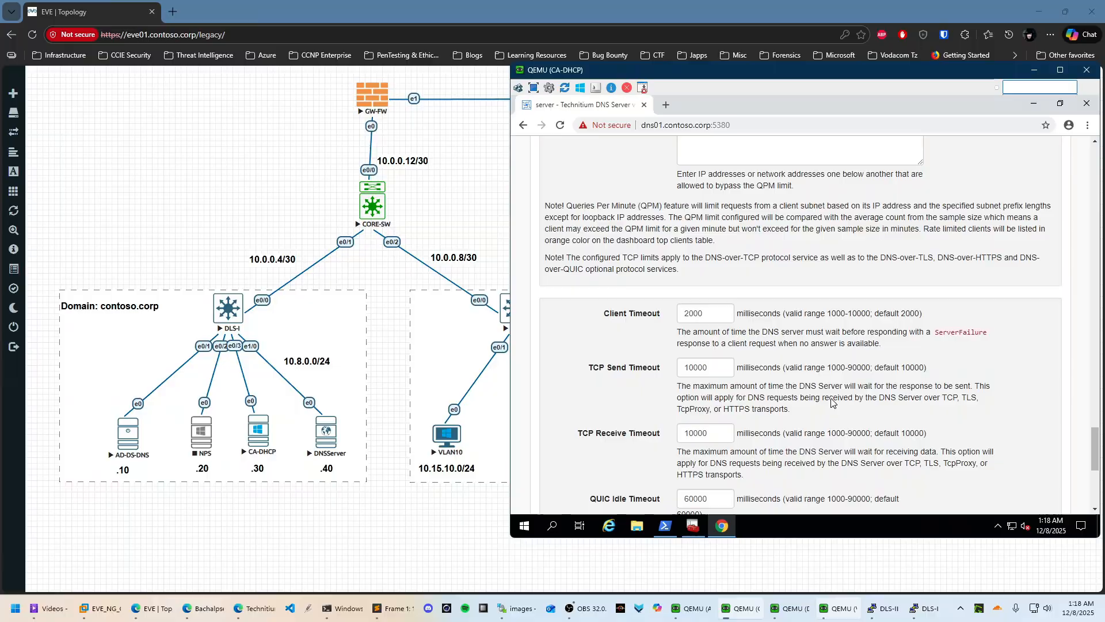
{"action": "left_click", "coordinate": [571, 449]}
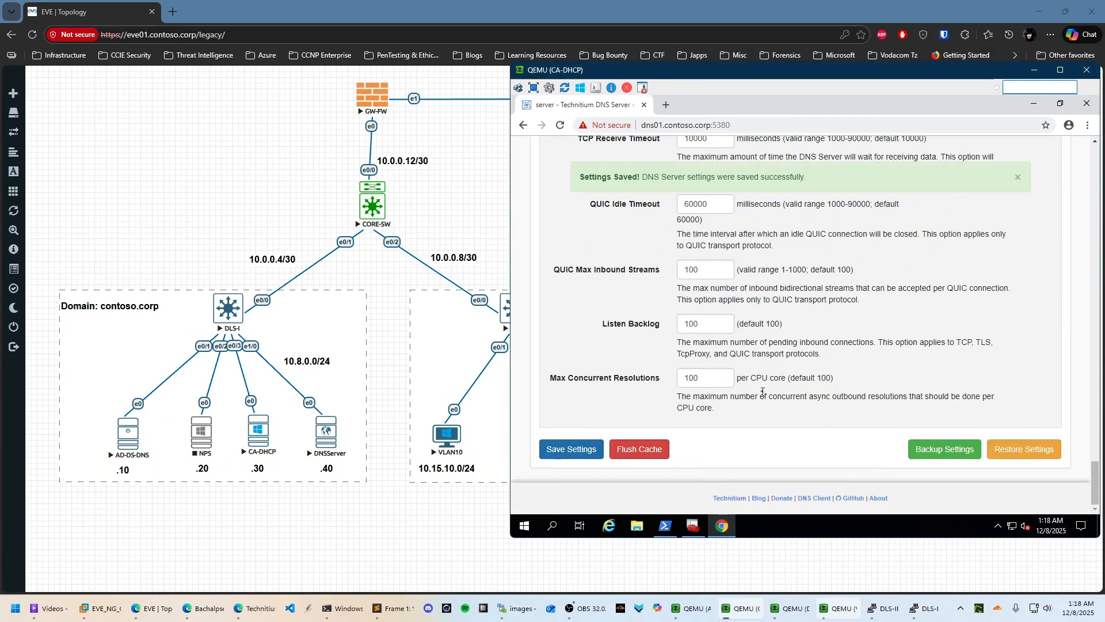
{"action": "scroll", "coordinate": [911, 424], "scroll_direction": "up", "scroll_amount": 20}
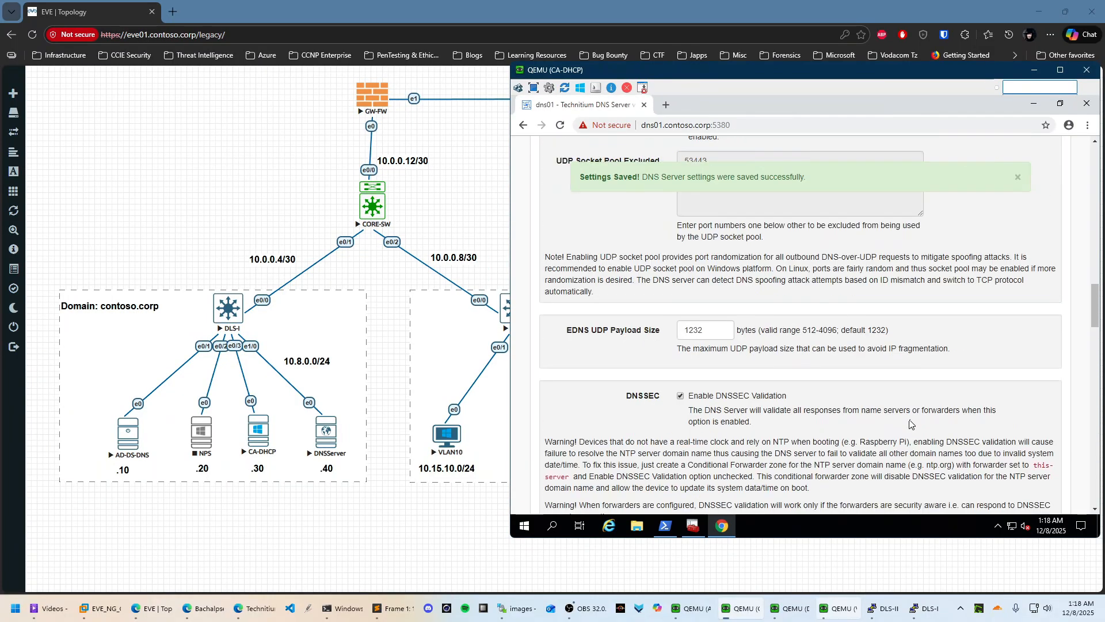
{"action": "scroll", "coordinate": [909, 423], "scroll_direction": "up", "scroll_amount": 10}
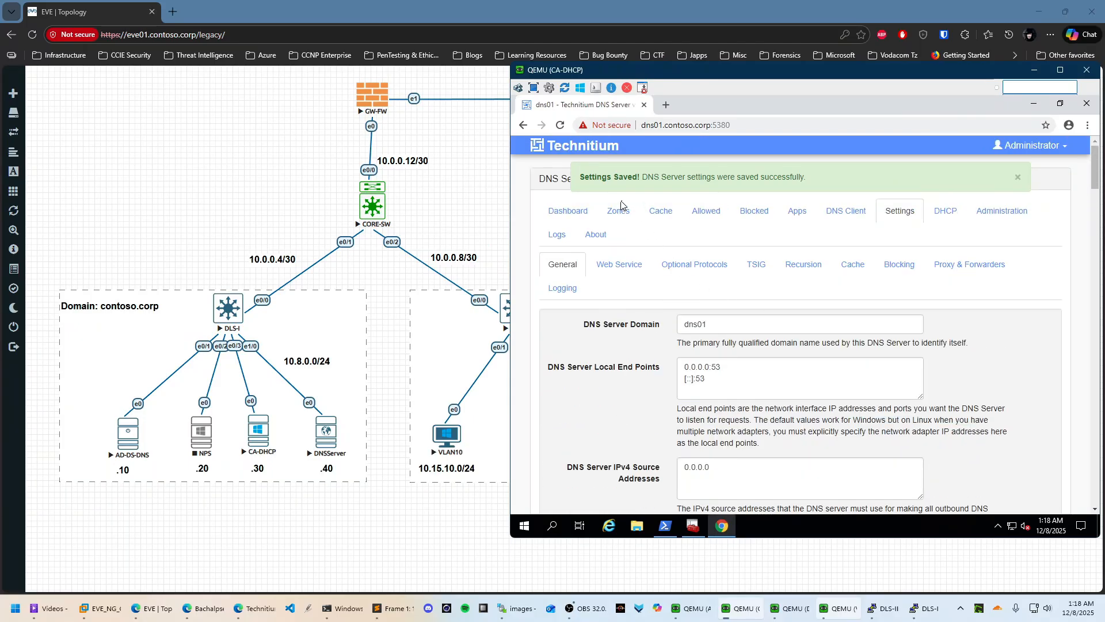
{"action": "left_click", "coordinate": [620, 213]}
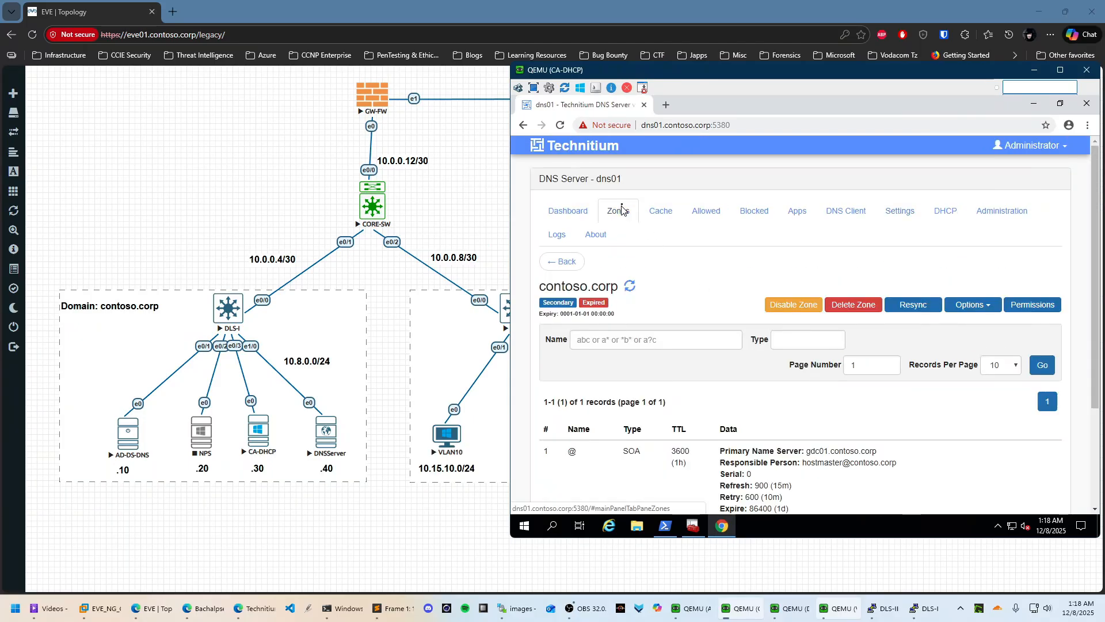
{"action": "left_click", "coordinate": [921, 306]}
{"action": "left_click", "coordinate": [867, 236]}
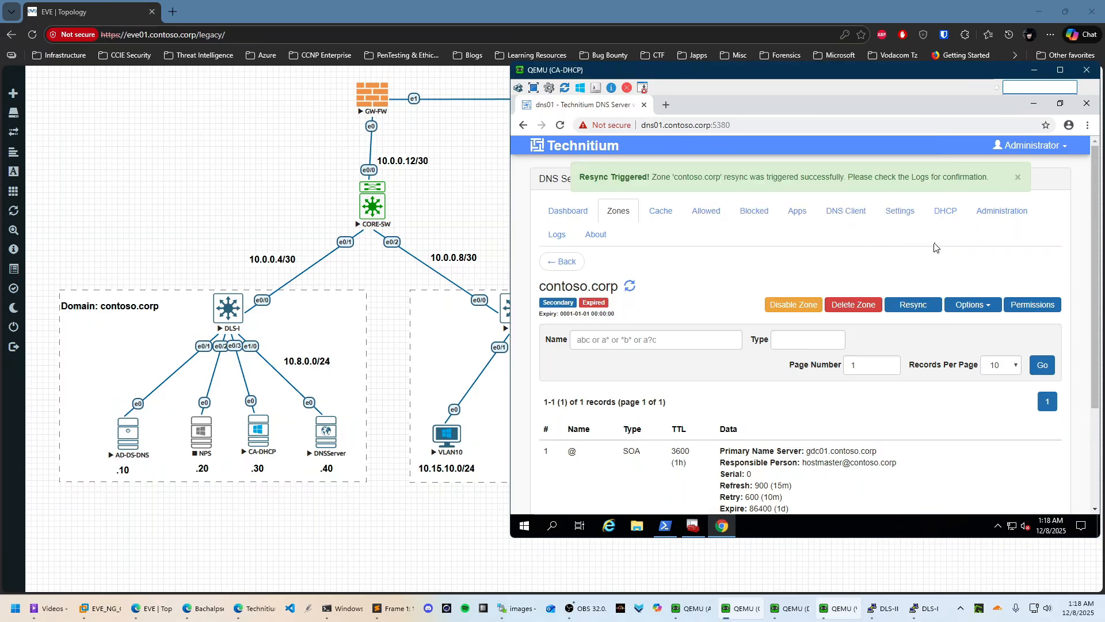
{"action": "scroll", "coordinate": [934, 248], "scroll_direction": "down", "scroll_amount": 3}
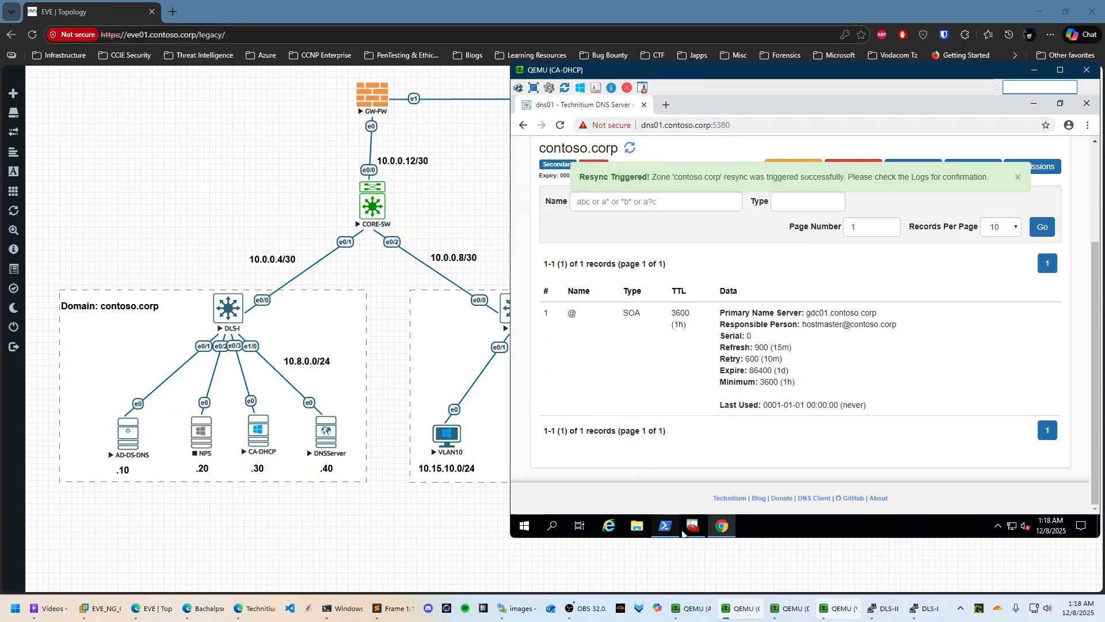
{"action": "left_click", "coordinate": [613, 125]}
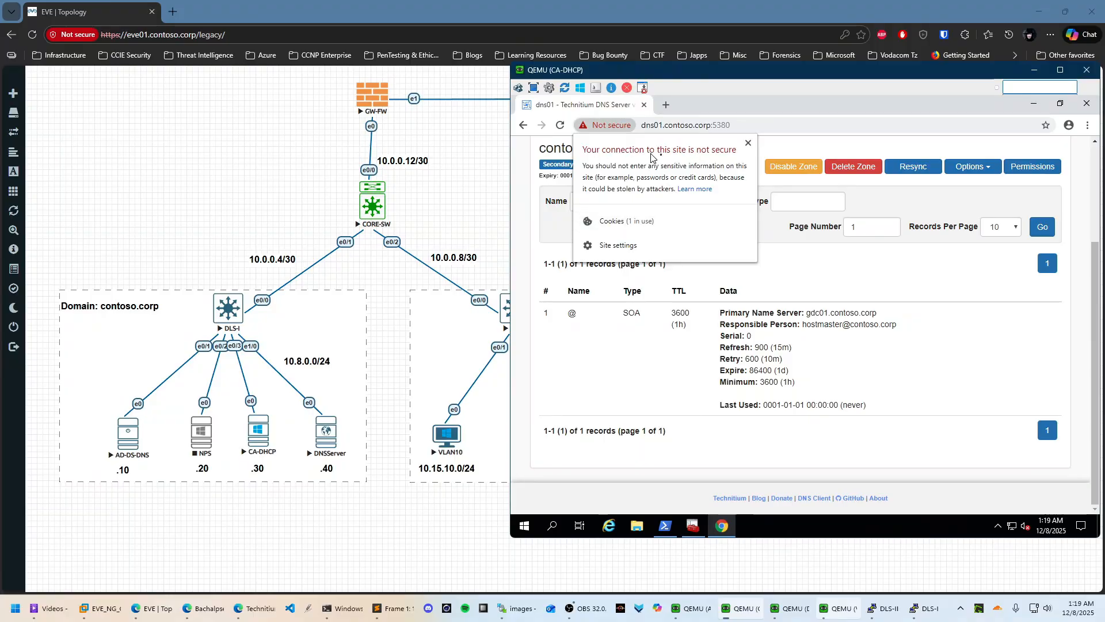
{"action": "left_click", "coordinate": [898, 141]}
{"action": "scroll", "coordinate": [921, 322], "scroll_direction": "up", "scroll_amount": 3}
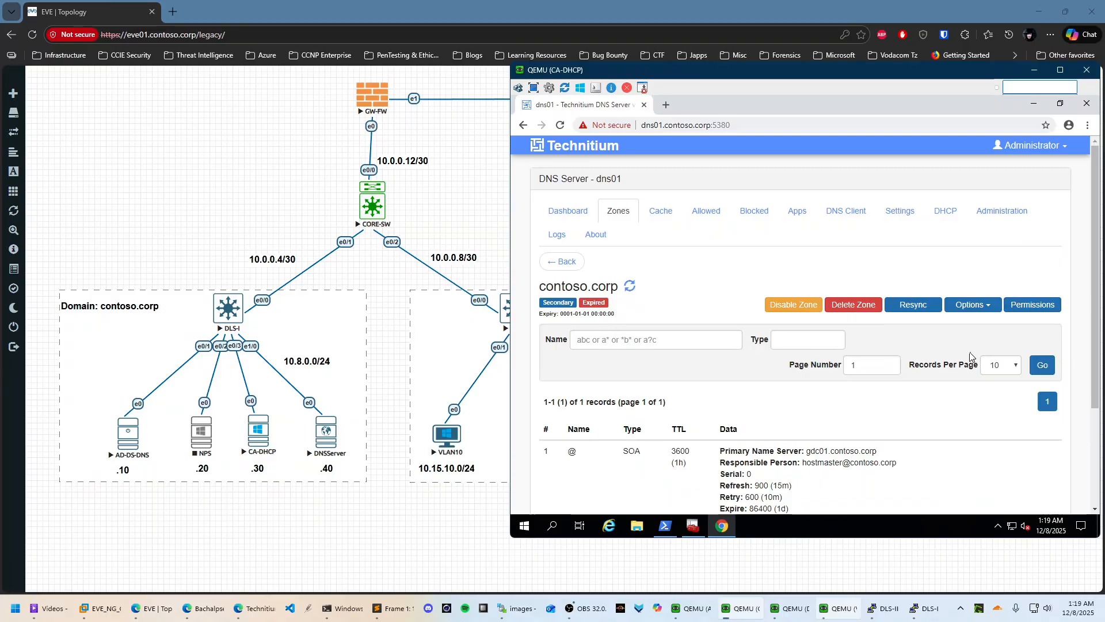
Open Settings > Web Service and scroll down to the HTTPS options
{"action": "left_click", "coordinate": [886, 215]}
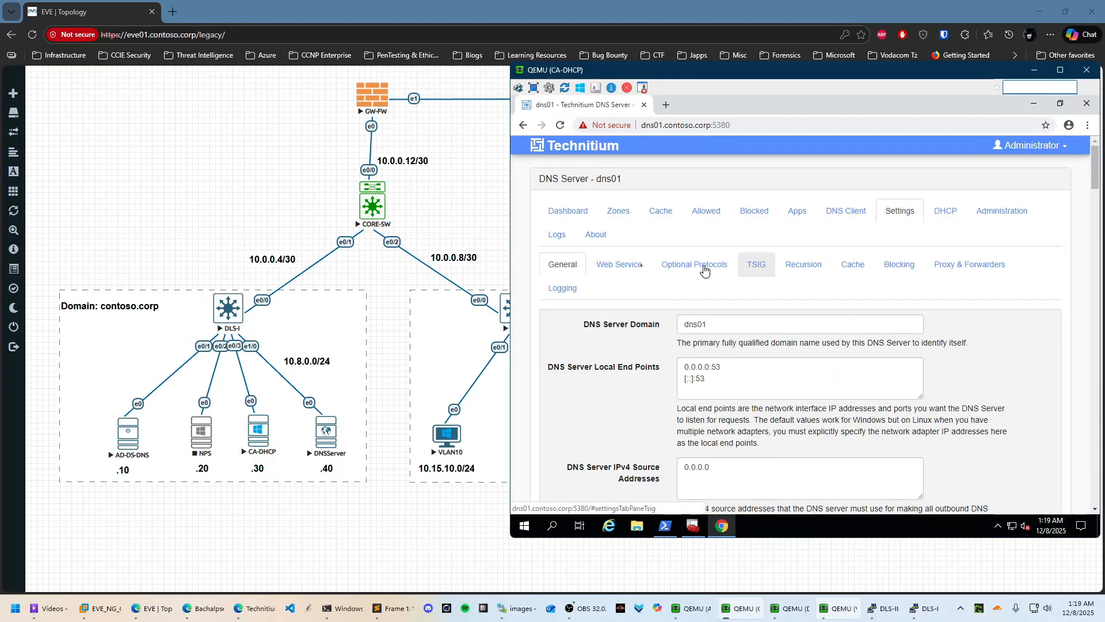
{"action": "scroll", "coordinate": [691, 282], "scroll_direction": "down", "scroll_amount": 2}
{"action": "scroll", "coordinate": [677, 293], "scroll_direction": "up", "scroll_amount": 2}
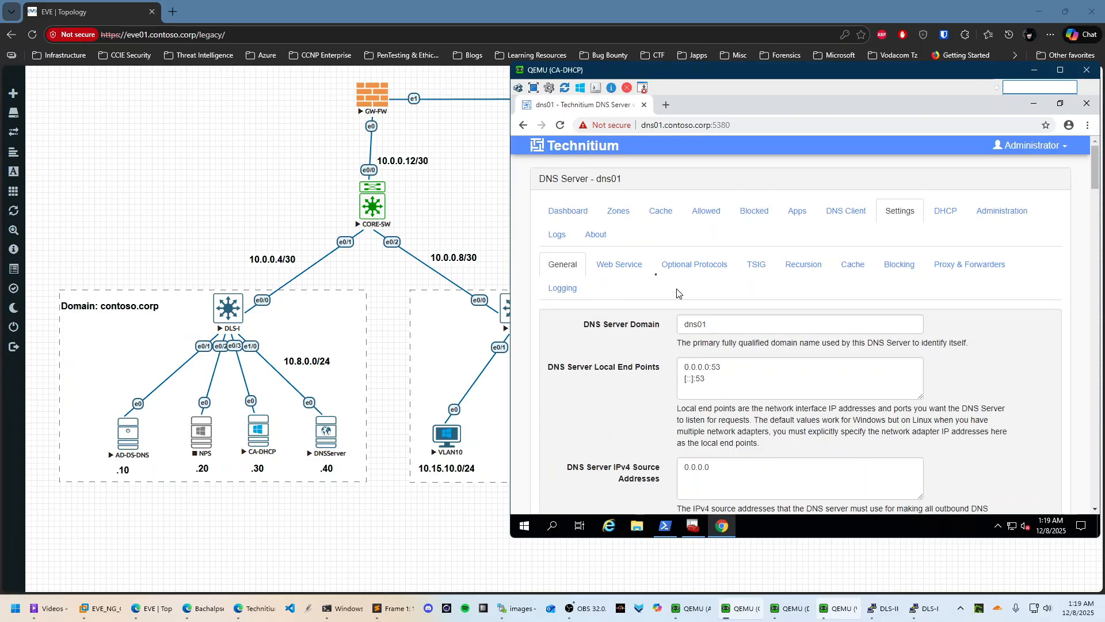
{"action": "left_click", "coordinate": [620, 265]}
{"action": "scroll", "coordinate": [735, 392], "scroll_direction": "down", "scroll_amount": 4}
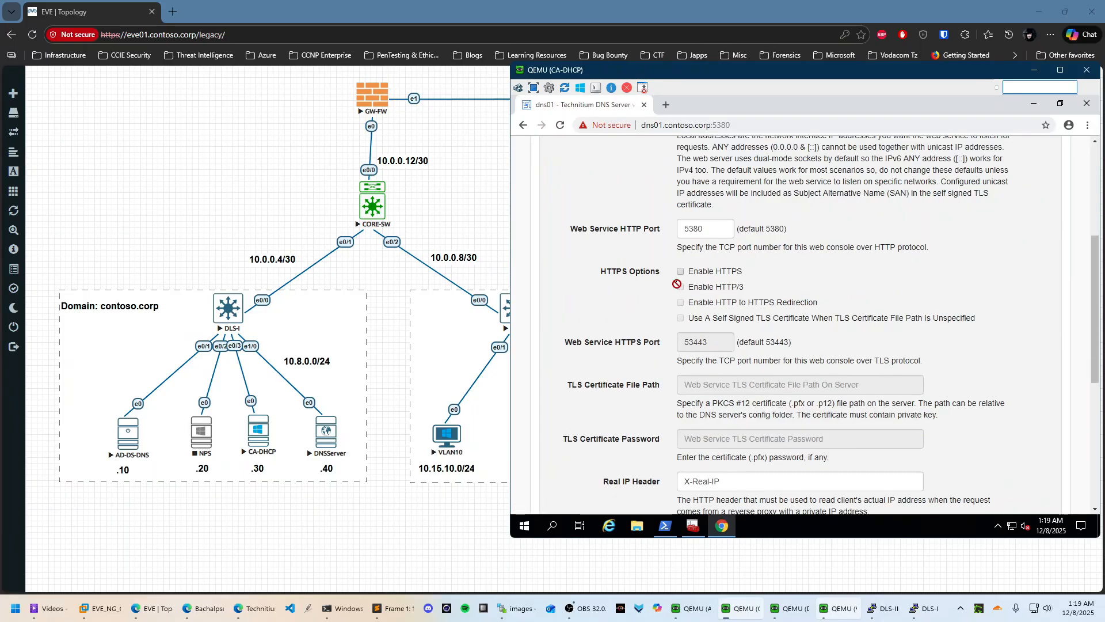
{"action": "scroll", "coordinate": [778, 369], "scroll_direction": "down", "scroll_amount": 1}
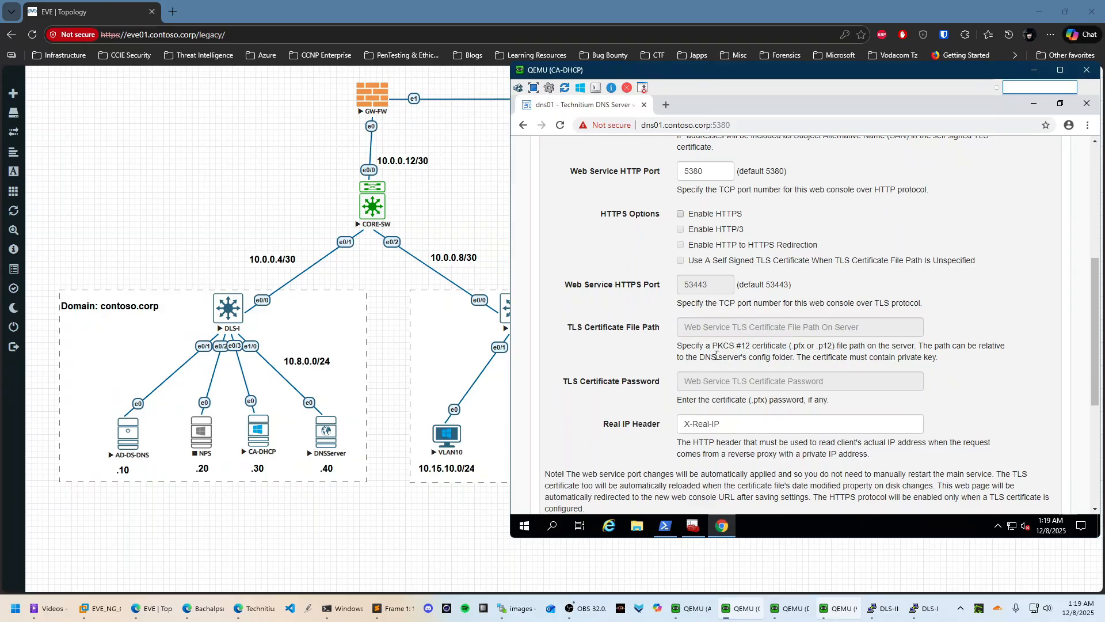
Start a new Personal certificate request and select the NewWebServerv1 template
{"action": "left_click", "coordinate": [693, 526]}
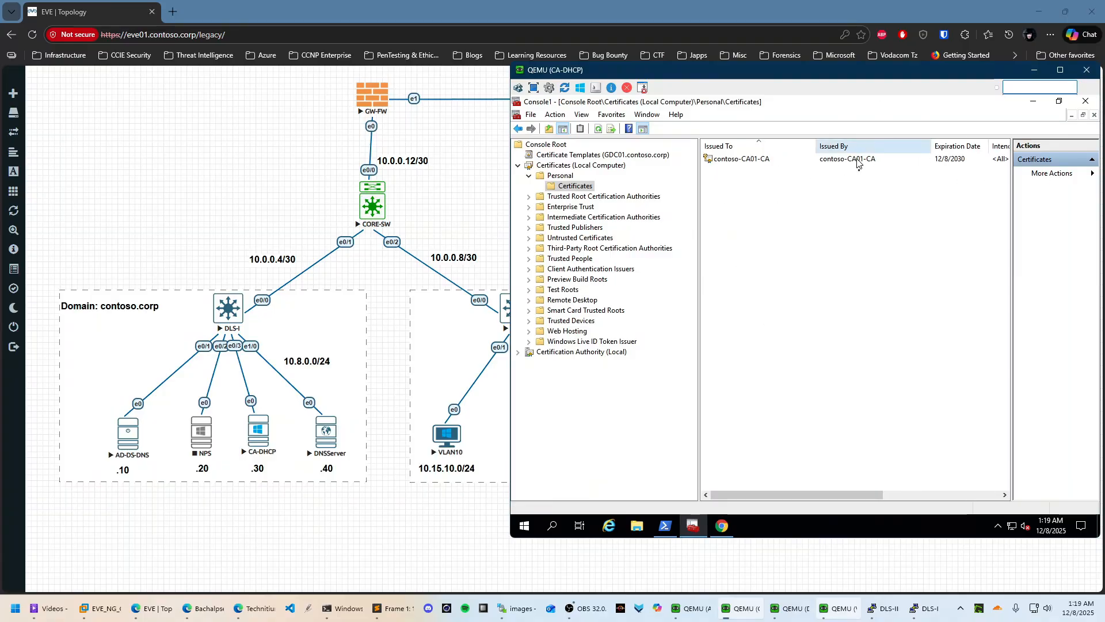
{"action": "right_click", "coordinate": [726, 178]}
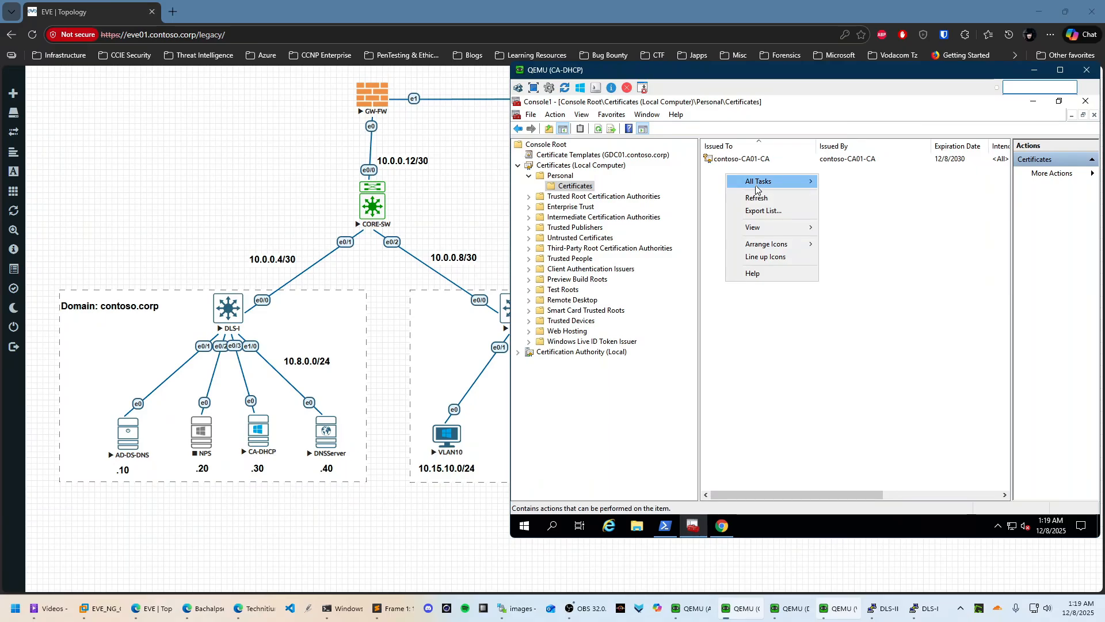
{"action": "mouse_move", "coordinate": [761, 184]}
{"action": "left_click", "coordinate": [863, 185]}
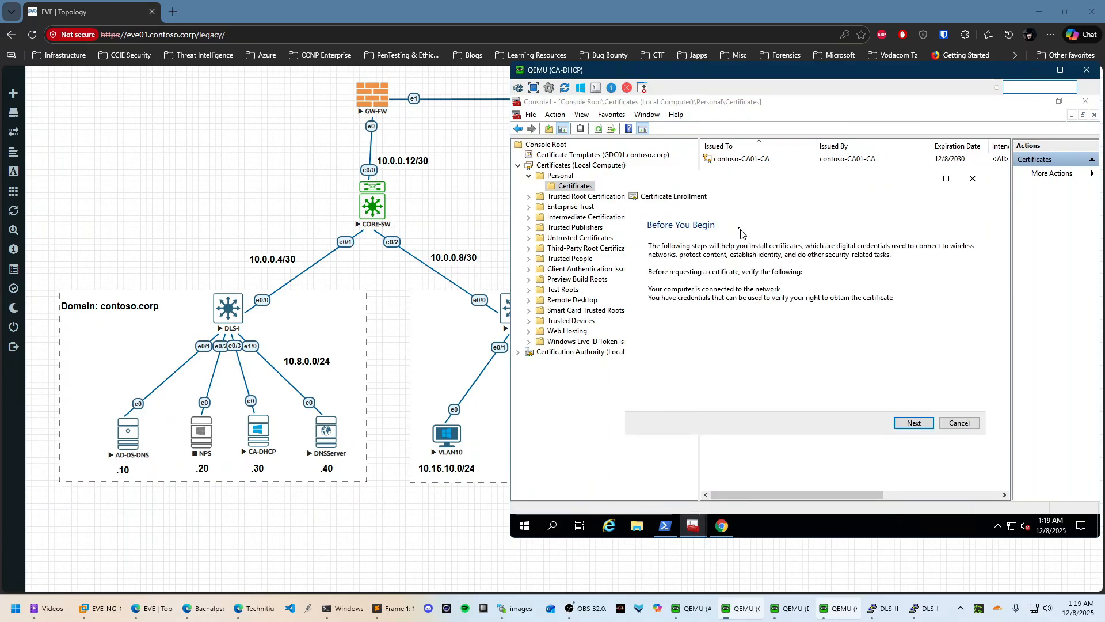
{"action": "left_click", "coordinate": [905, 426]}
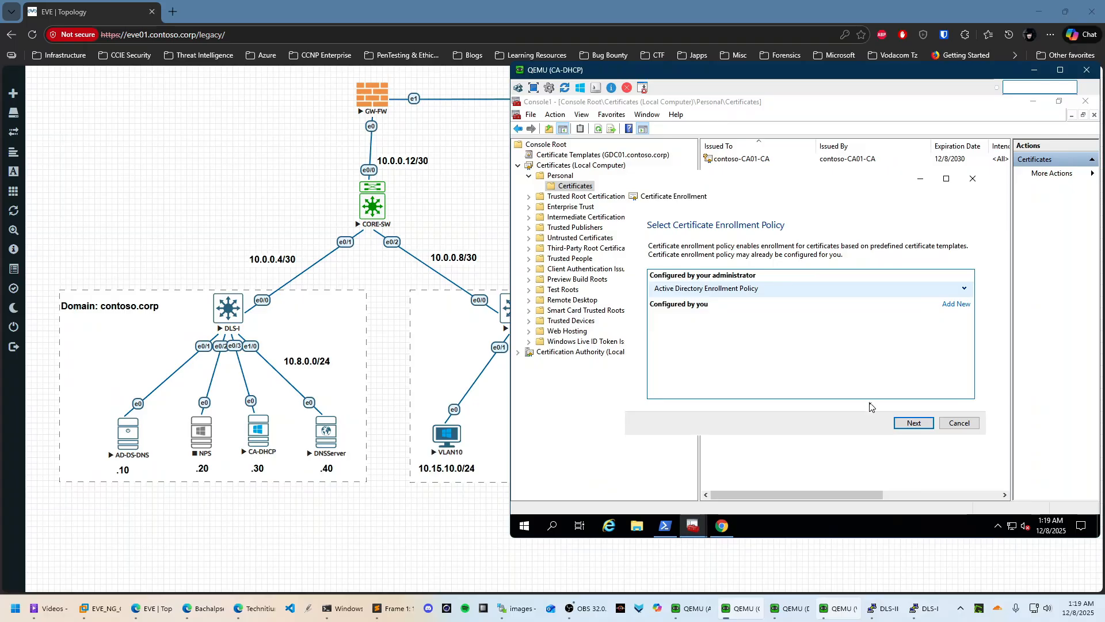
{"action": "left_click", "coordinate": [909, 423]}
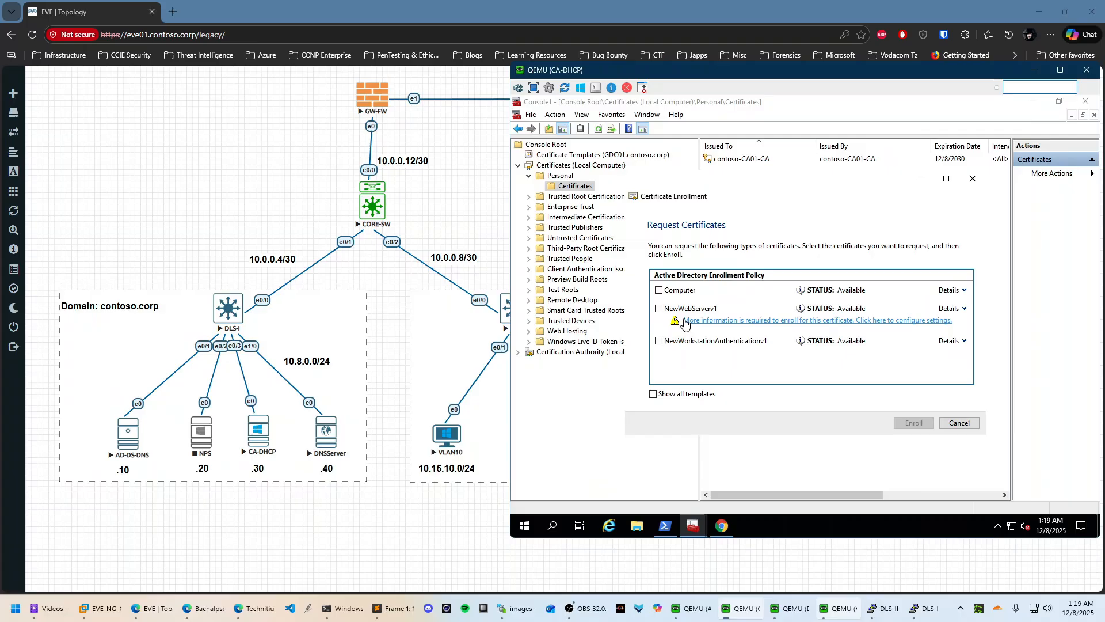
{"action": "left_click", "coordinate": [659, 309]}
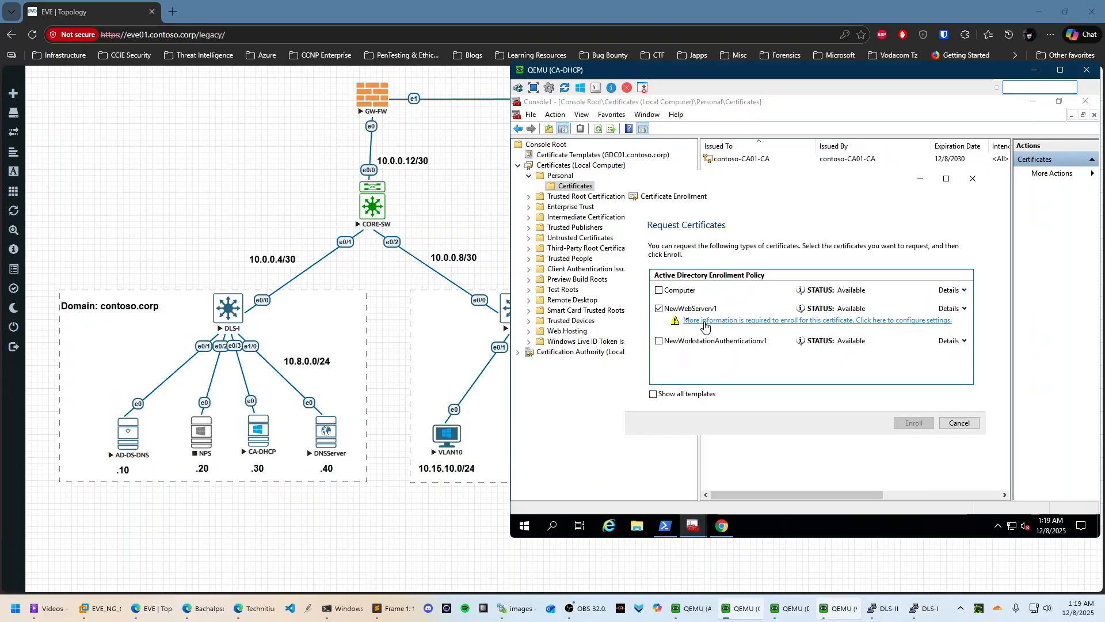
Set the certificate subject to Common name CN=dns01
{"action": "left_click", "coordinate": [705, 321]}
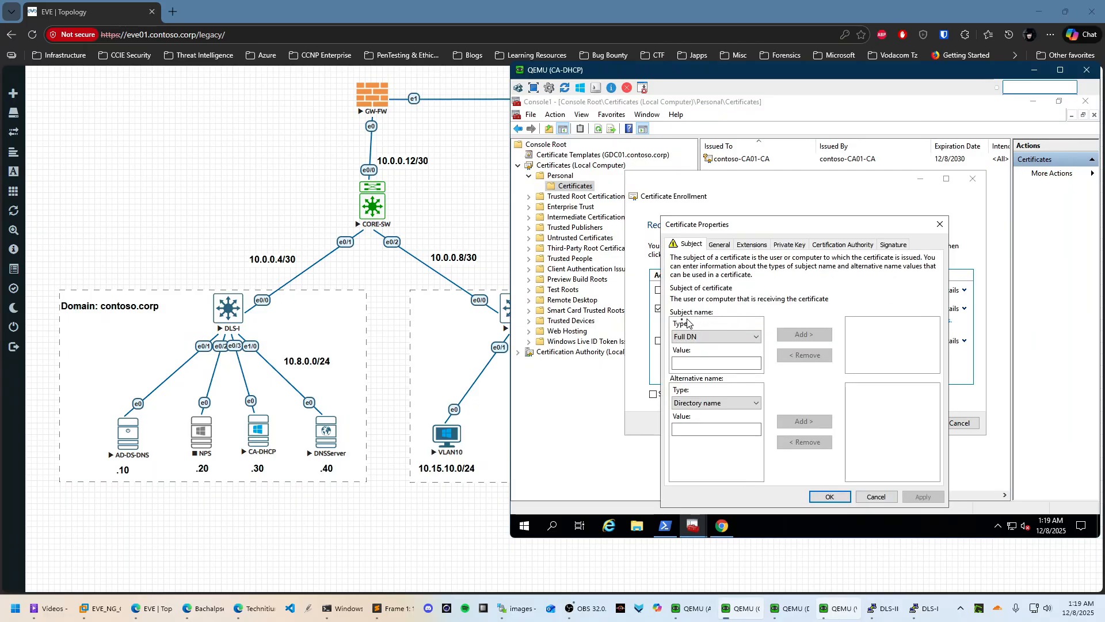
{"action": "left_click", "coordinate": [714, 336]}
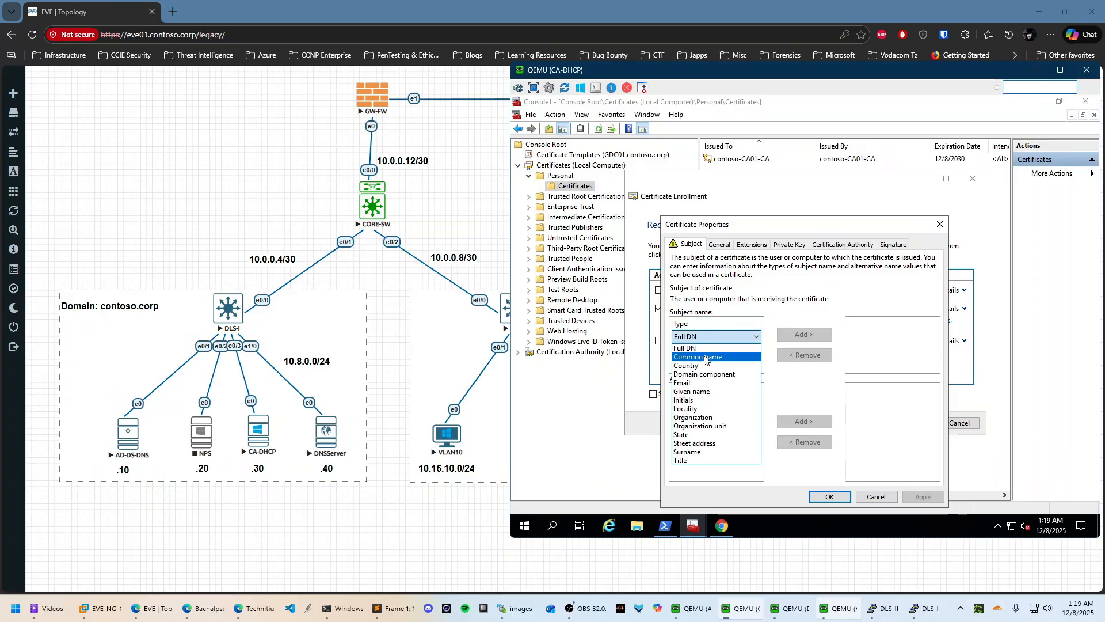
{"action": "left_click", "coordinate": [706, 358]}
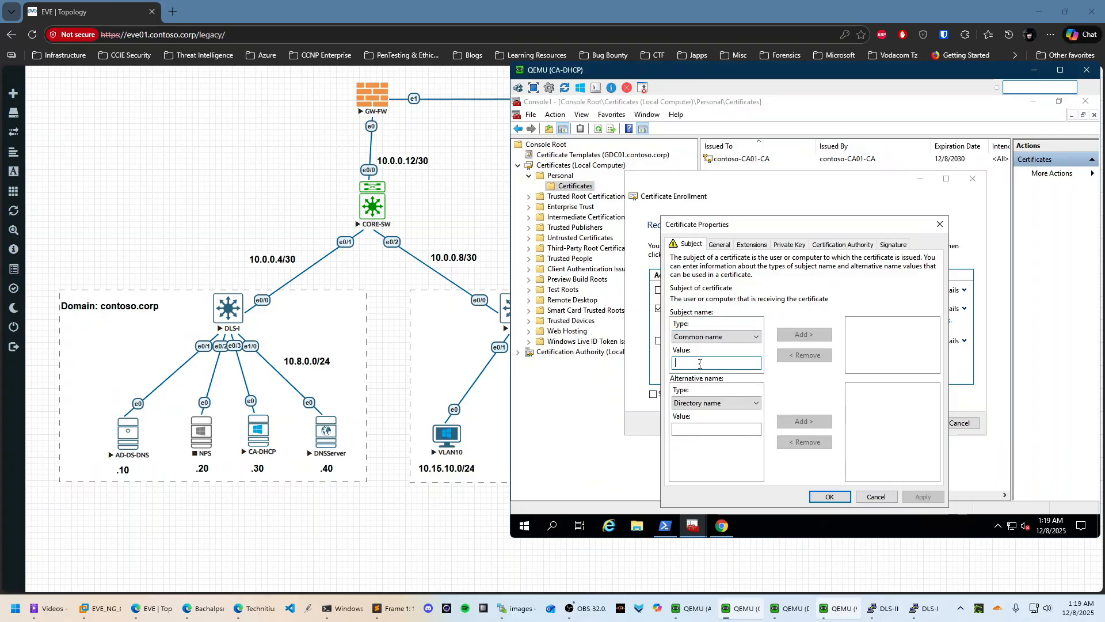
{"action": "type", "text": "dns01"}
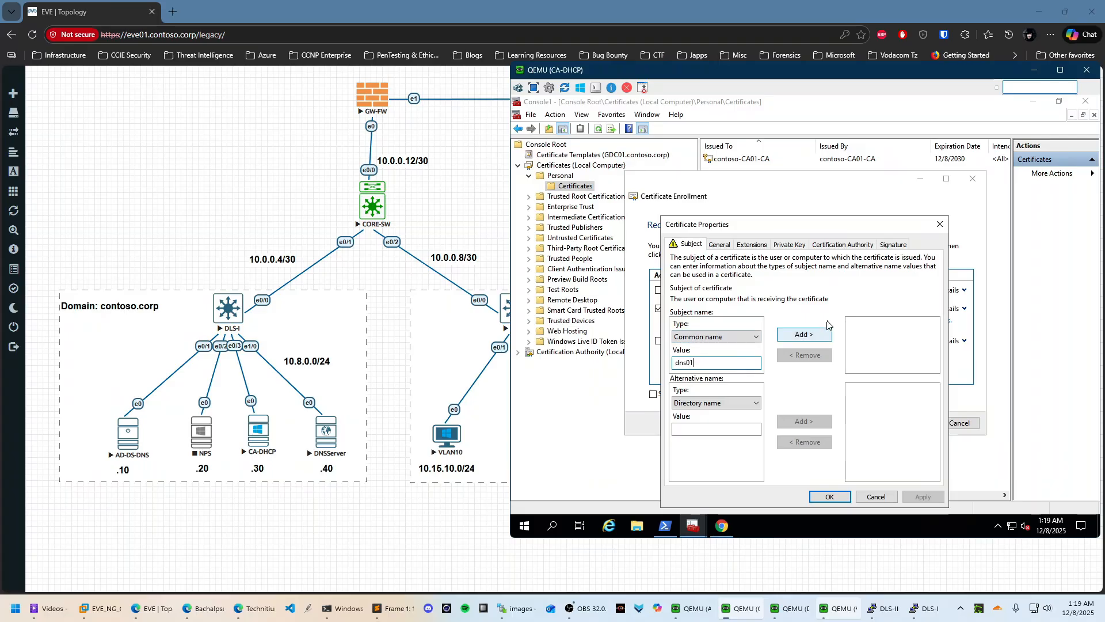
{"action": "left_click", "coordinate": [800, 340]}
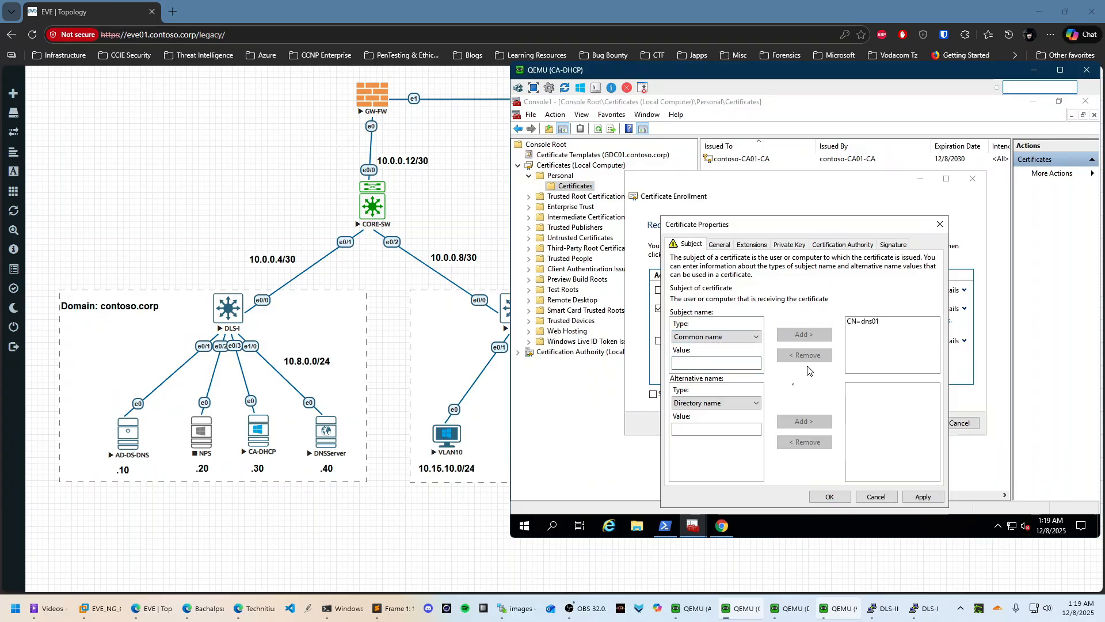
Add DNS alternative names dns01.contoso.corp and dns01
{"action": "left_click", "coordinate": [724, 402]}
{"action": "left_click", "coordinate": [698, 424]}
{"action": "left_click", "coordinate": [701, 431]}
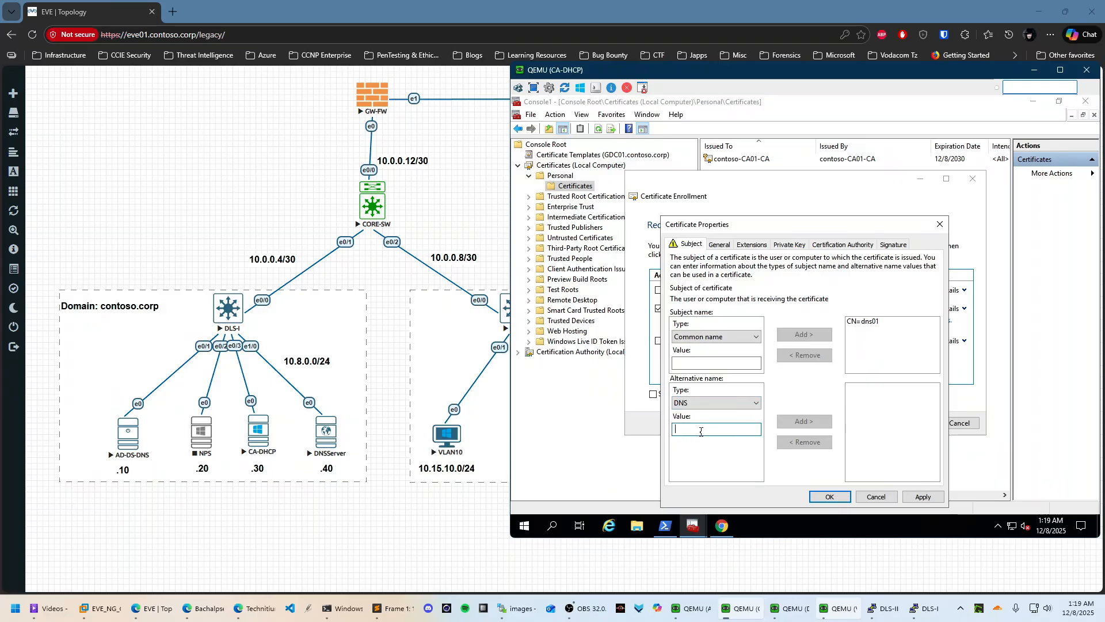
{"action": "type", "text": "dns01.c"}
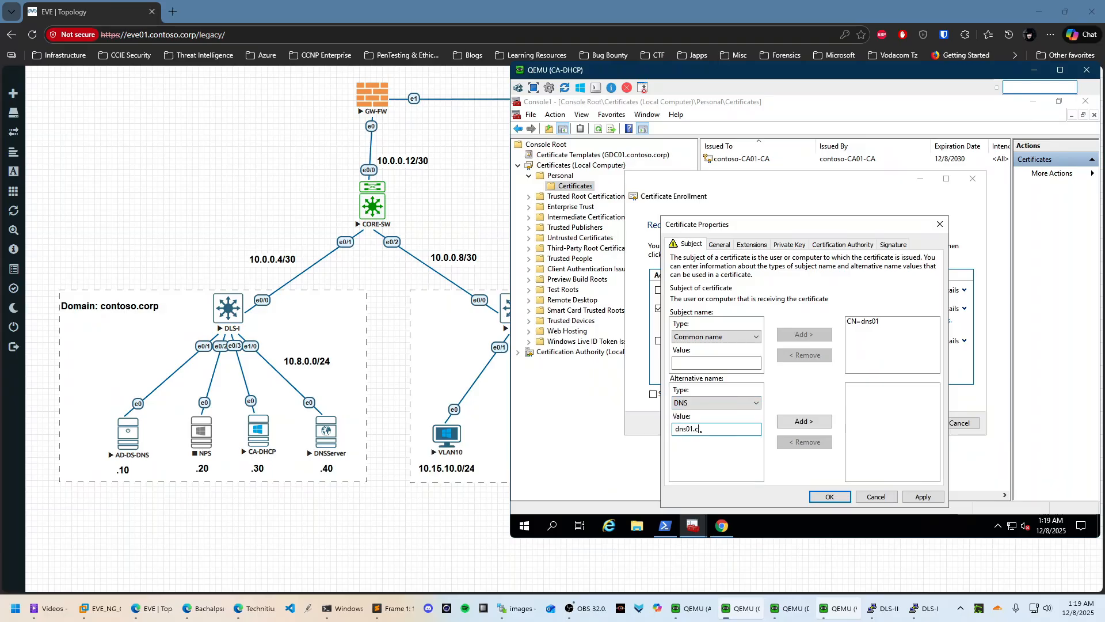
{"action": "type", "text": "ontoso.corp"}
{"action": "left_click", "coordinate": [819, 424]}
{"action": "left_click", "coordinate": [700, 430]}
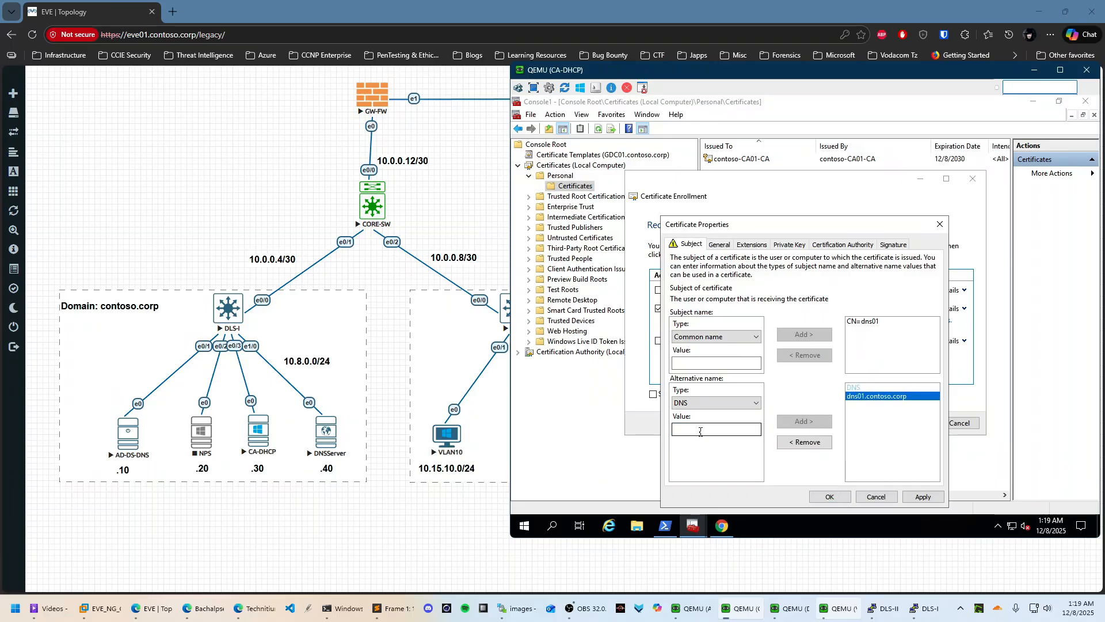
{"action": "type", "text": "dns01"}
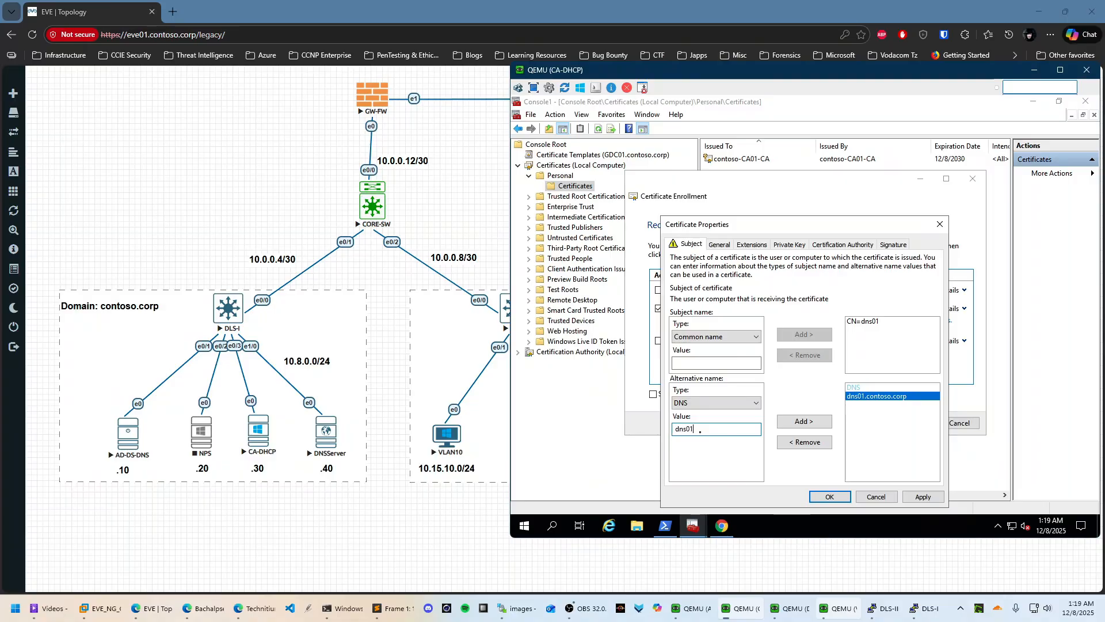
{"action": "left_click", "coordinate": [791, 431]}
Apply the certificate properties and enroll the NewWebServerv1 certificate
{"action": "left_click", "coordinate": [921, 496]}
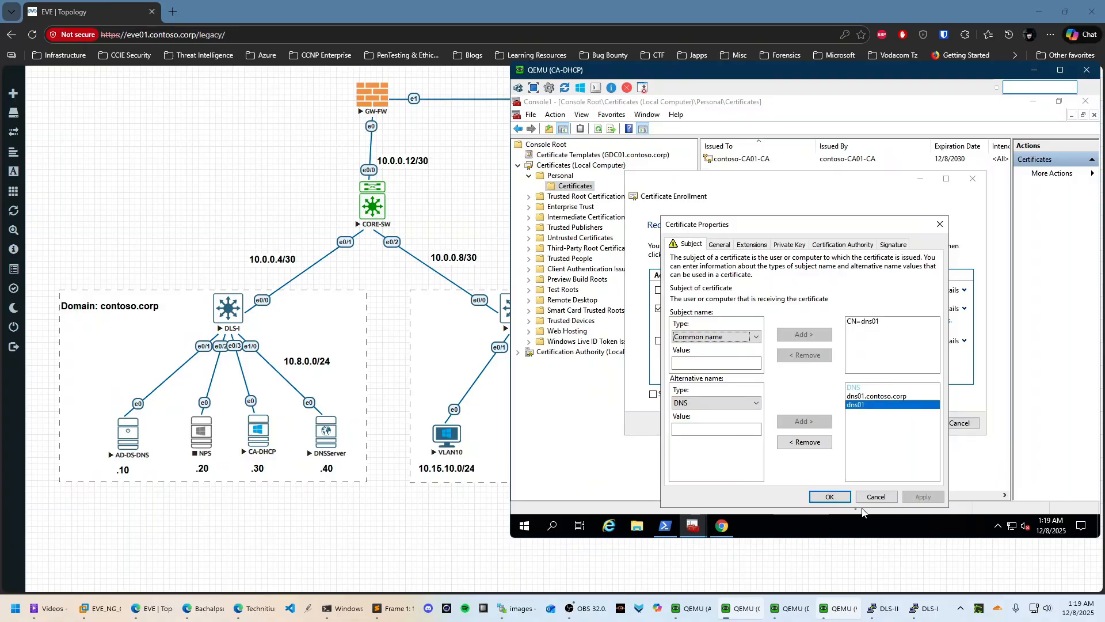
{"action": "left_click", "coordinate": [829, 497]}
{"action": "left_click", "coordinate": [915, 423]}
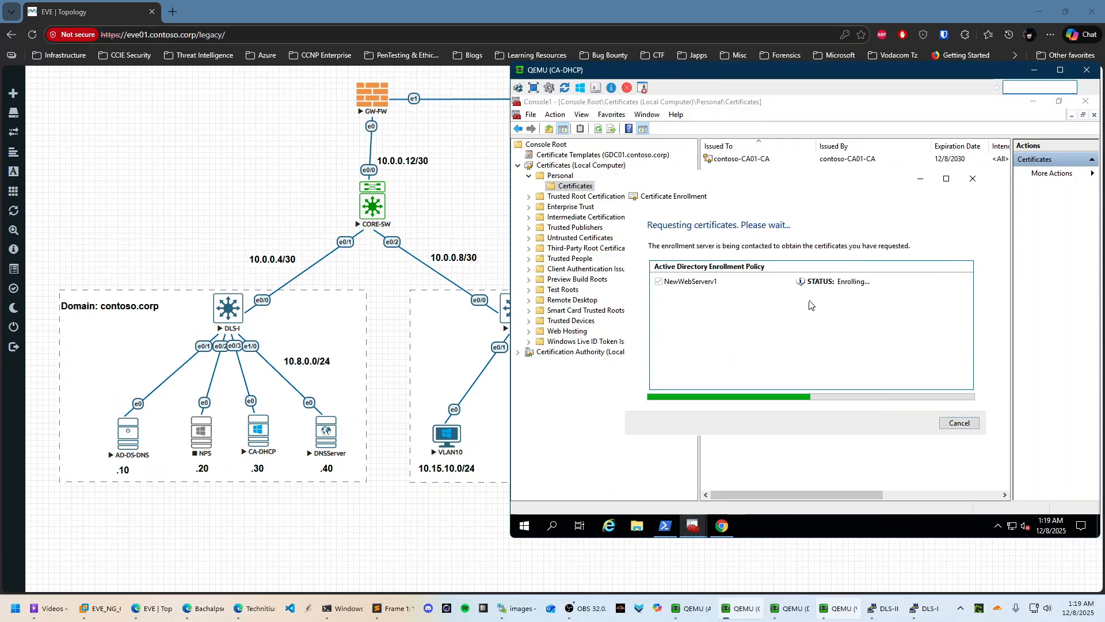
{"action": "left_click", "coordinate": [959, 423]}
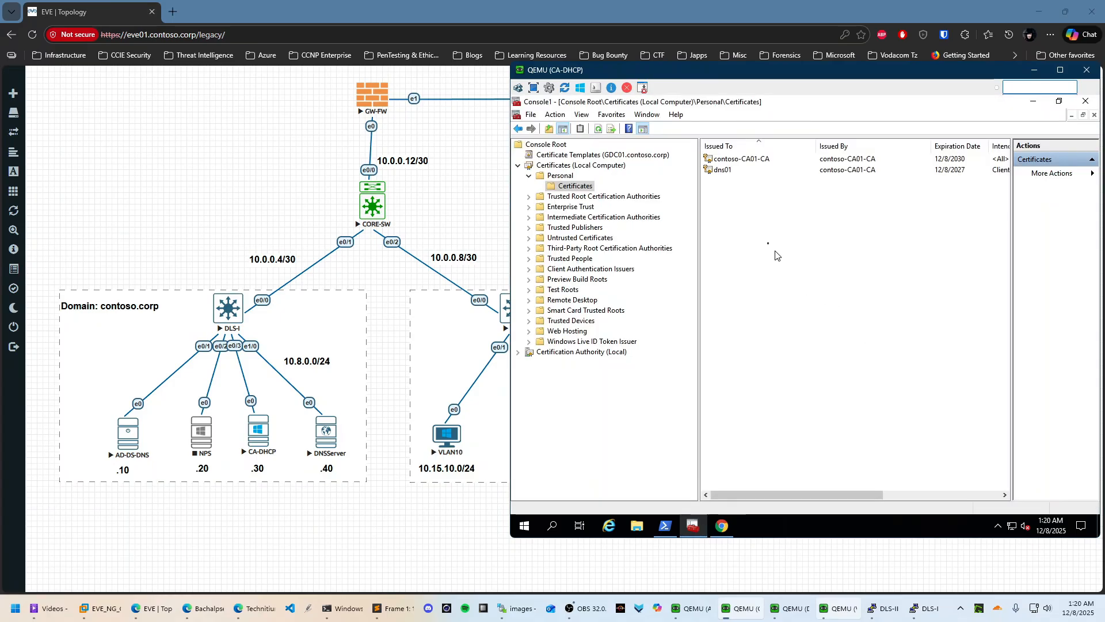
Start exporting the dns01 certificate with its private key as a PFX, without certificate privacy
{"action": "right_click", "coordinate": [721, 171]}
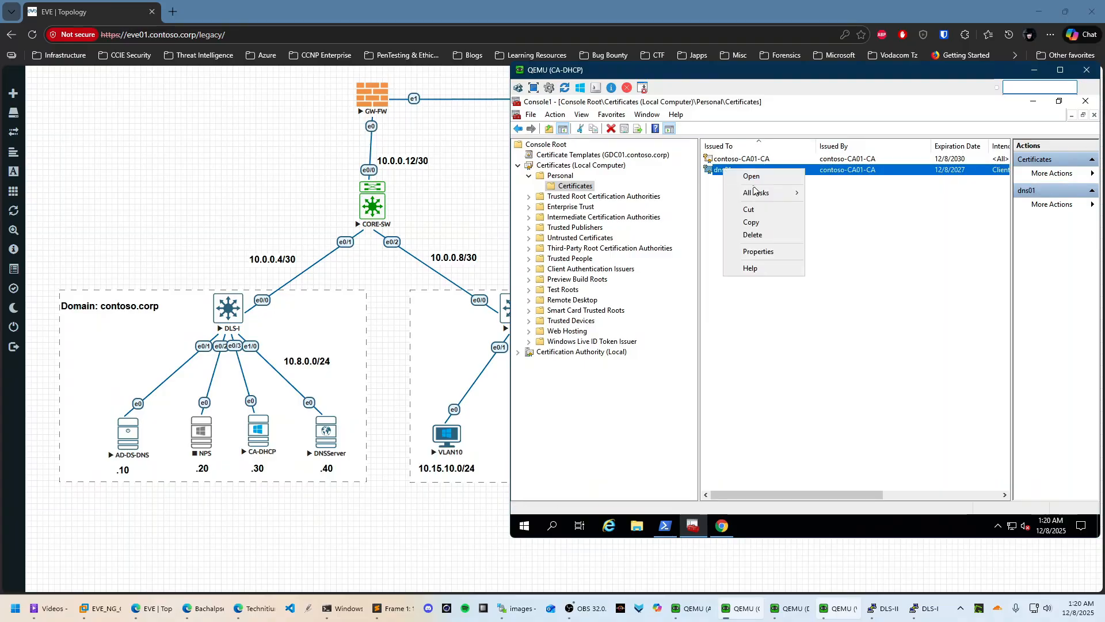
{"action": "mouse_move", "coordinate": [757, 196]}
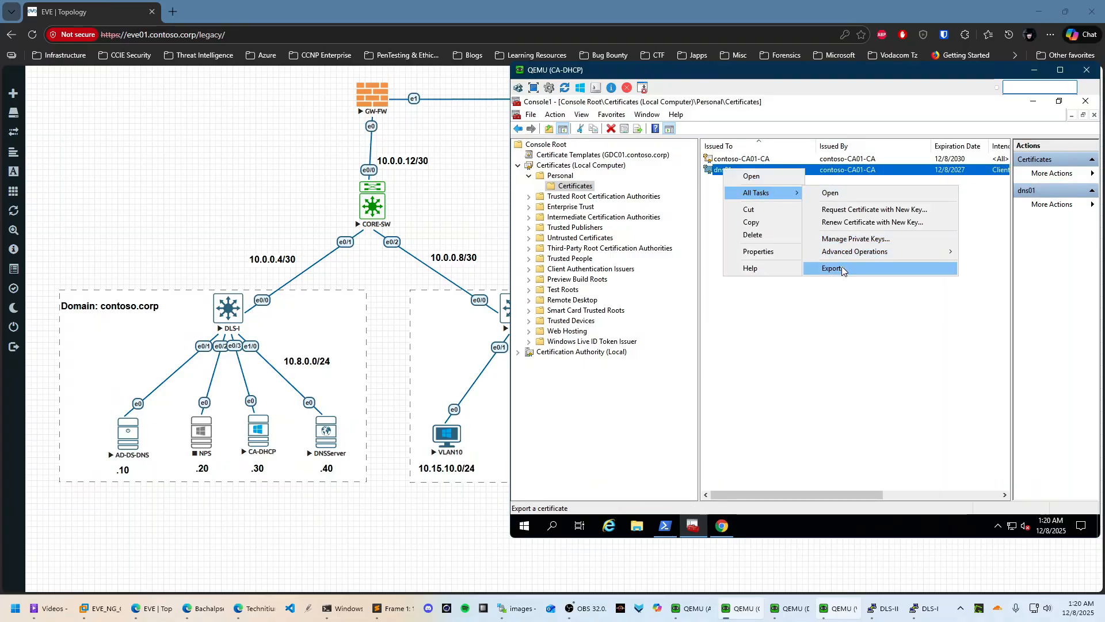
{"action": "left_click", "coordinate": [821, 269]}
{"action": "left_click", "coordinate": [894, 441]}
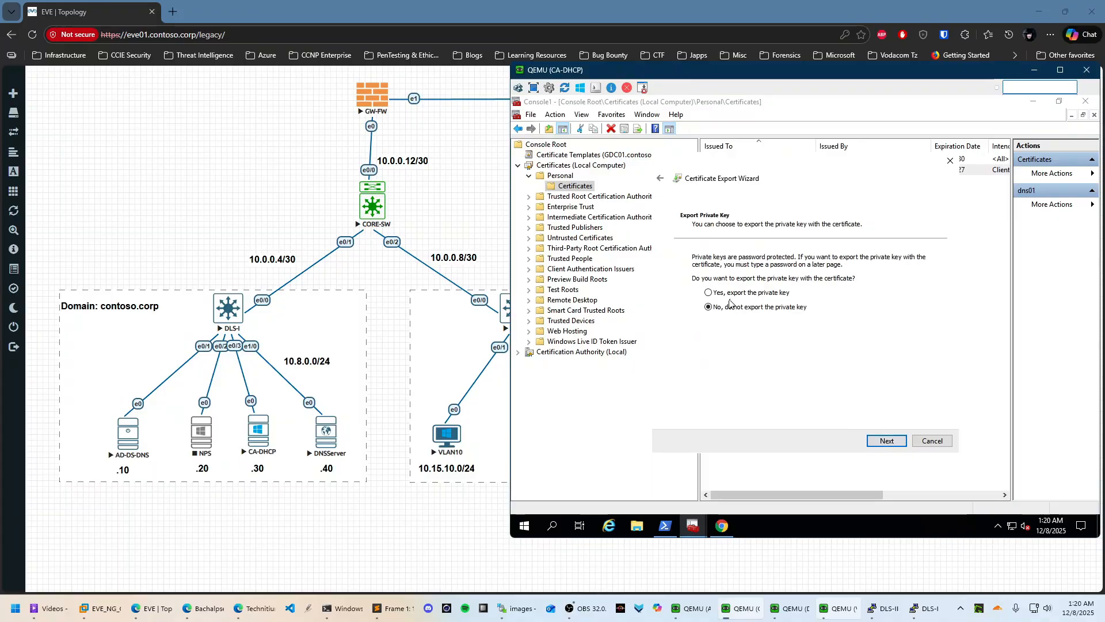
{"action": "left_click", "coordinate": [887, 441]}
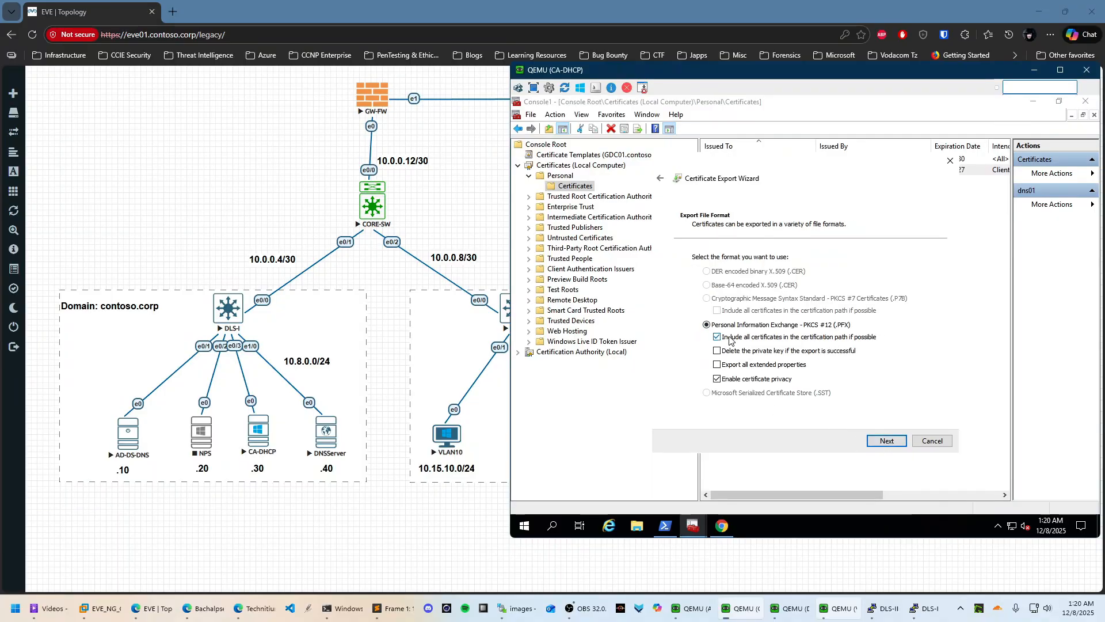
{"action": "left_click", "coordinate": [750, 380]}
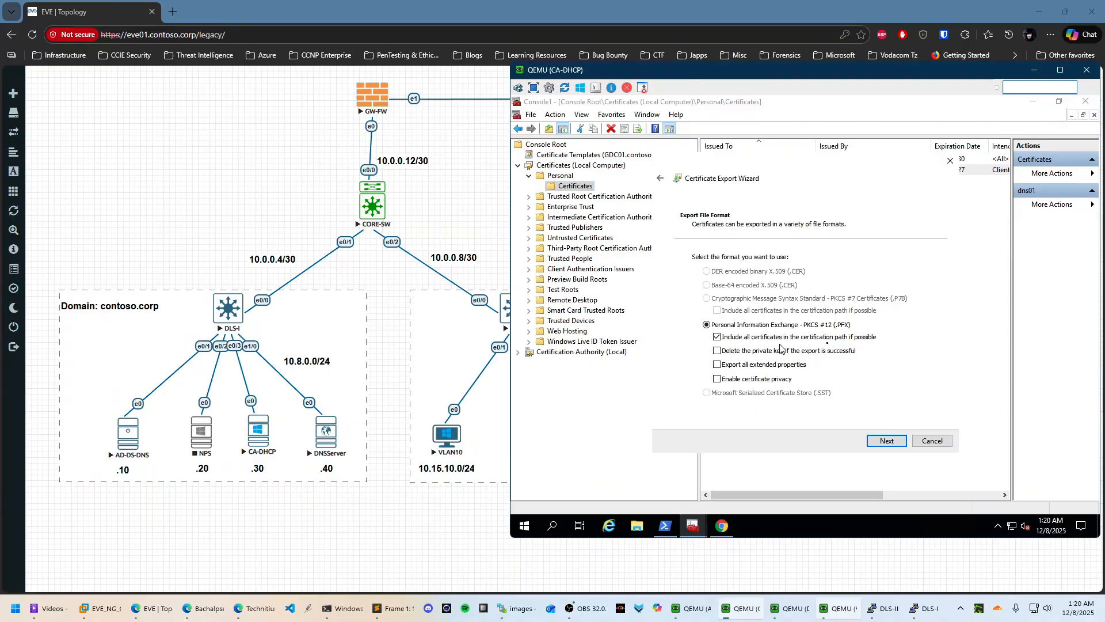
{"action": "left_click", "coordinate": [880, 440]}
Protect the export with a password, entered and confirmed, then continue to the file page
{"action": "left_click", "coordinate": [697, 347]}
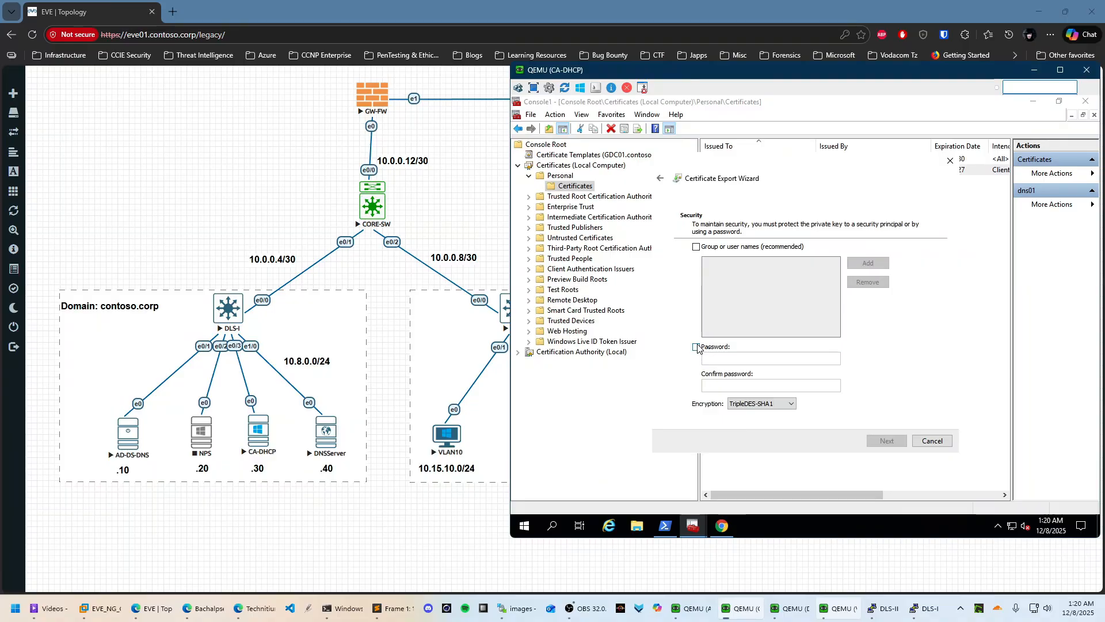
{"action": "left_click", "coordinate": [732, 357]}
{"action": "type", "text": "******"}
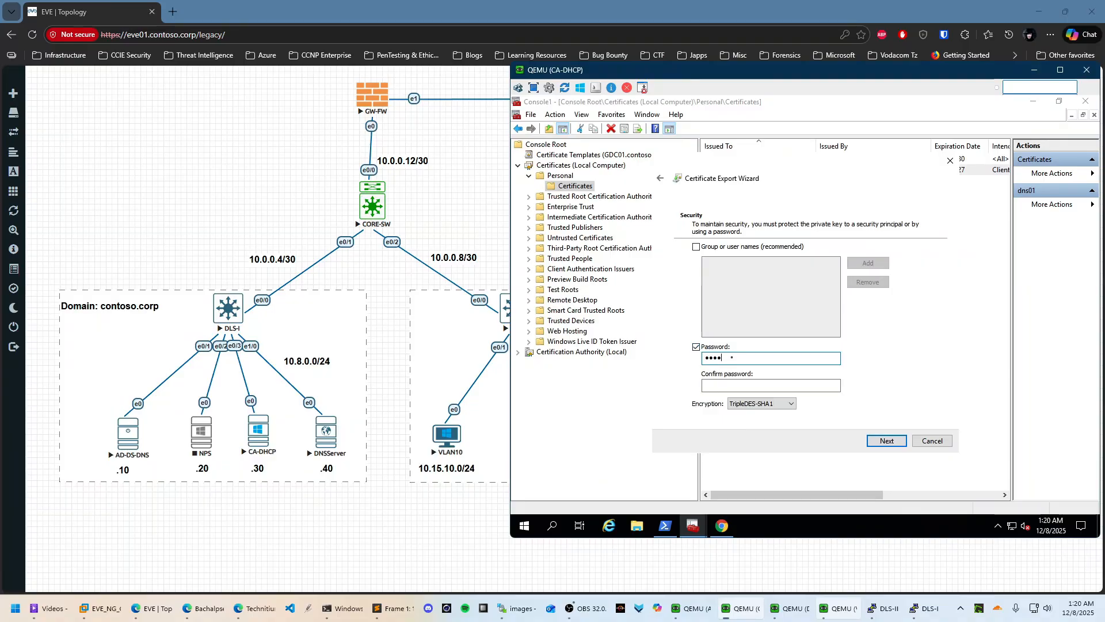
{"action": "type", "text": "****"}
{"action": "key", "text": "BackSpace"}
{"action": "key", "text": "BackSpace"}
{"action": "key", "text": "BackSpace"}
{"action": "key", "text": "BackSpace"}
{"action": "key", "text": "BackSpace"}
{"action": "key", "text": "BackSpace"}
{"action": "key", "text": "BackSpace"}
{"action": "key", "text": "BackSpace"}
{"action": "key", "text": "BackSpace"}
{"action": "key", "text": "BackSpace"}
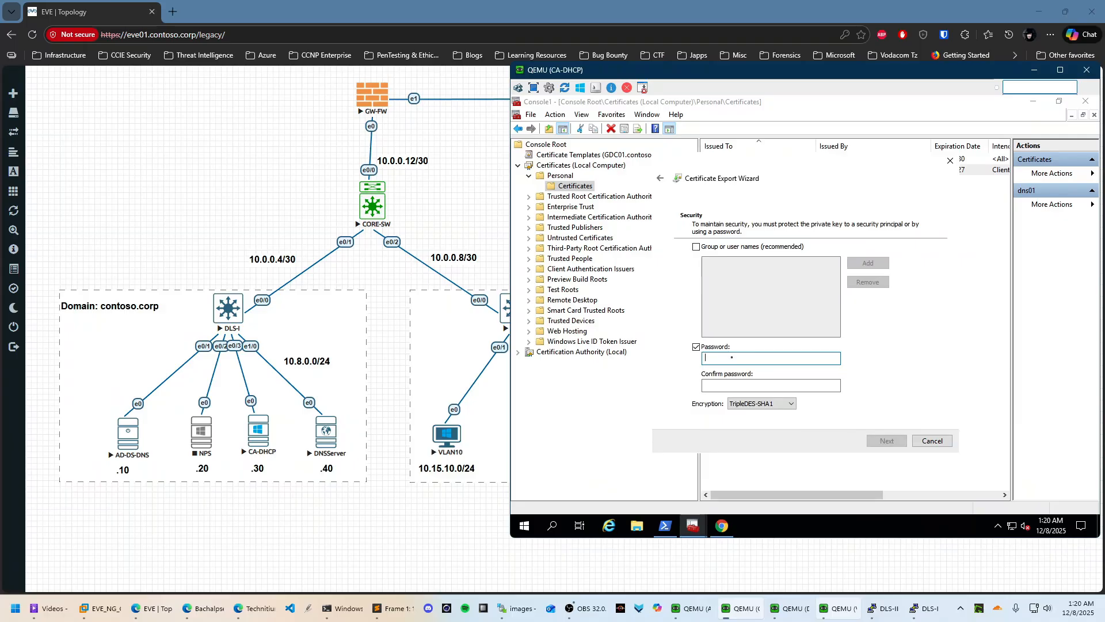
{"action": "type", "text": "******"}
{"action": "key", "text": "BackSpace"}
{"action": "key", "text": "BackSpace"}
{"action": "key", "text": "BackSpace"}
{"action": "key", "text": "BackSpace"}
{"action": "key", "text": "BackSpace"}
{"action": "key", "text": "BackSpace"}
{"action": "type", "text": "************"}
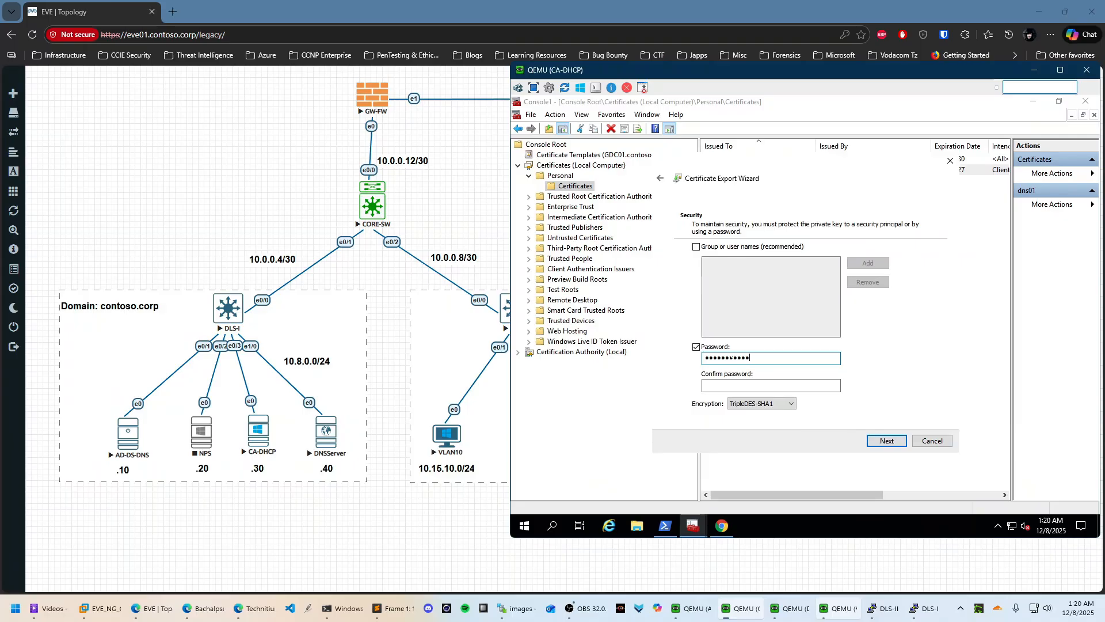
{"action": "key", "text": "Tab"}
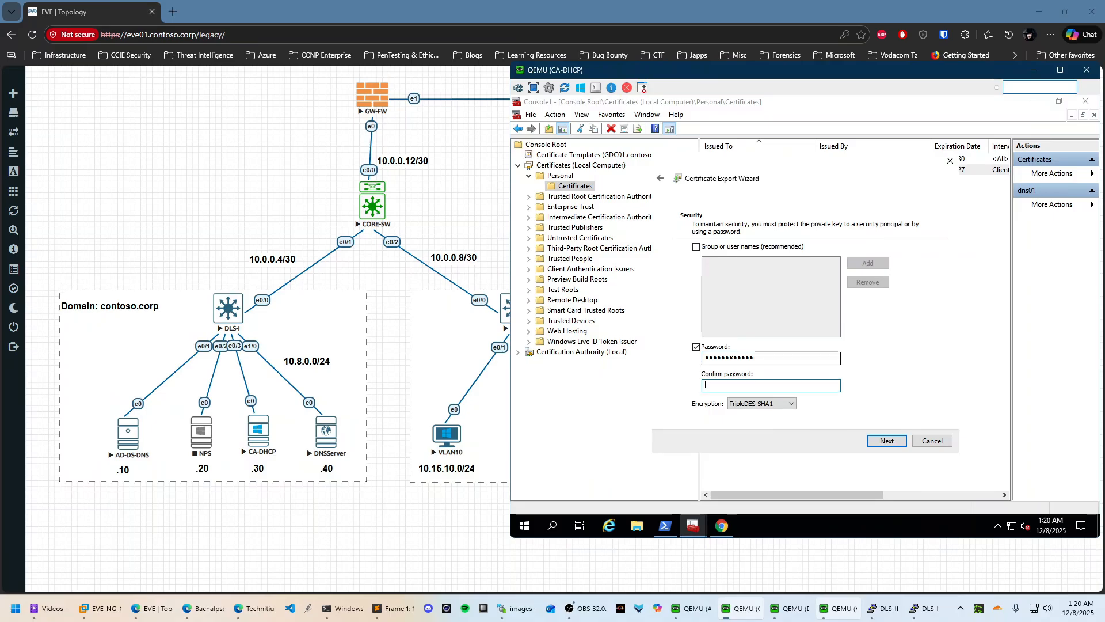
{"action": "type", "text": "************"}
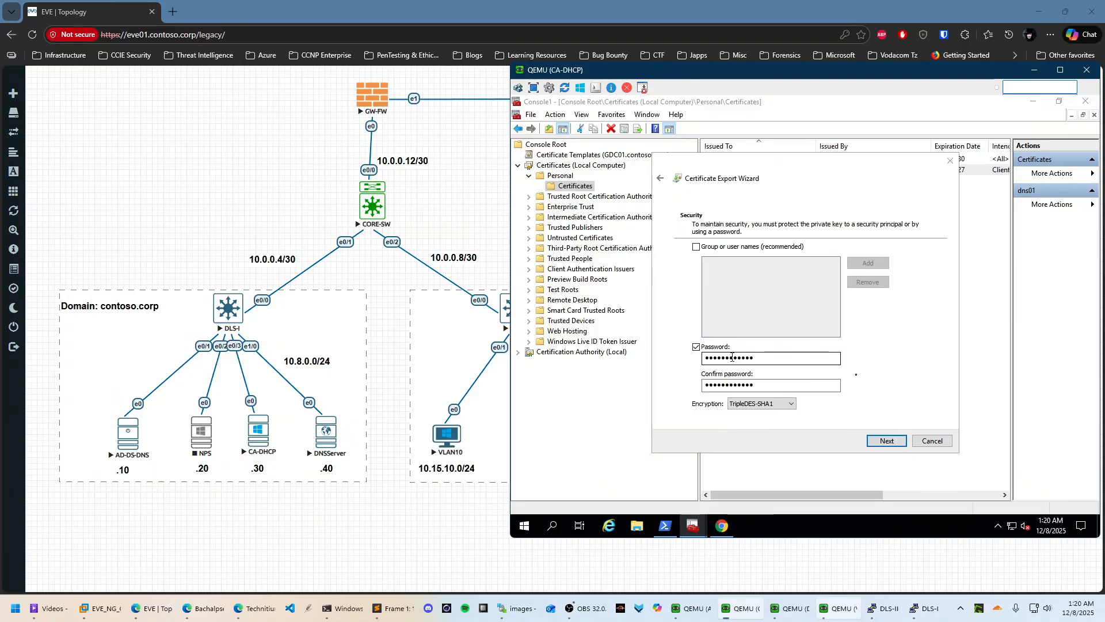
{"action": "key", "text": "shift"}
{"action": "key", "text": "shift"}
{"action": "key", "text": "shift"}
{"action": "key", "text": "shift"}
{"action": "key", "text": "shift"}
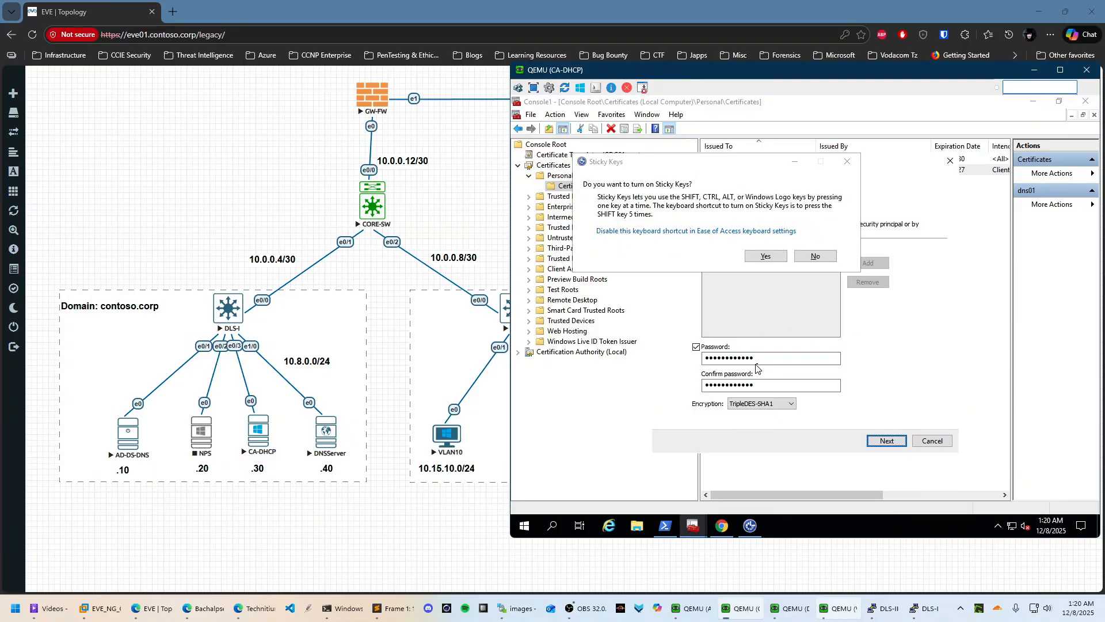
{"action": "left_click", "coordinate": [816, 257]}
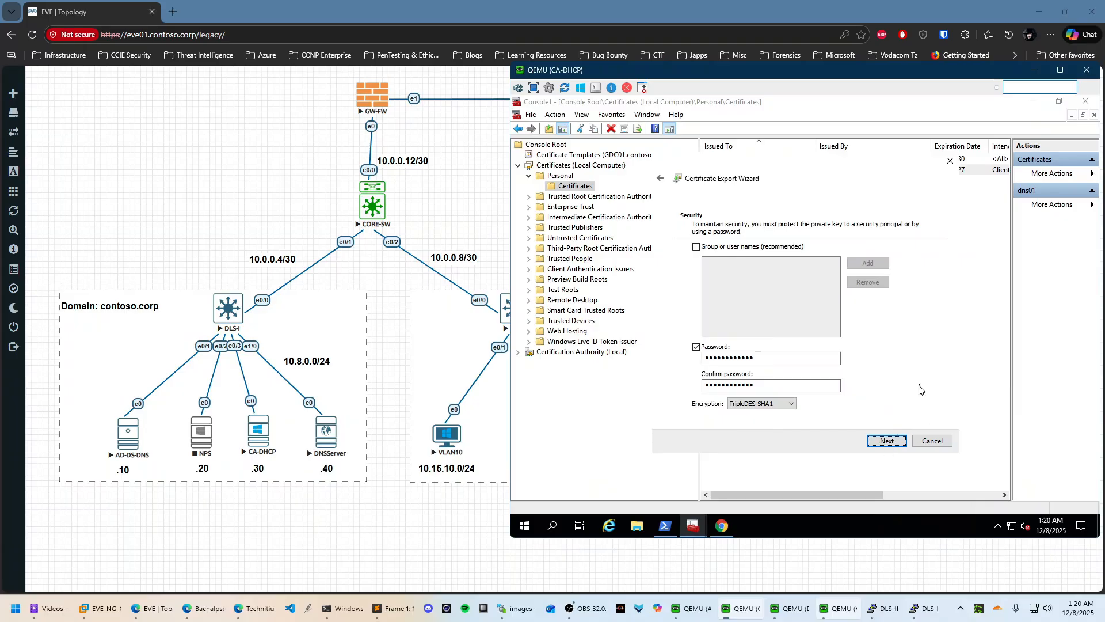
{"action": "key", "text": "Return"}
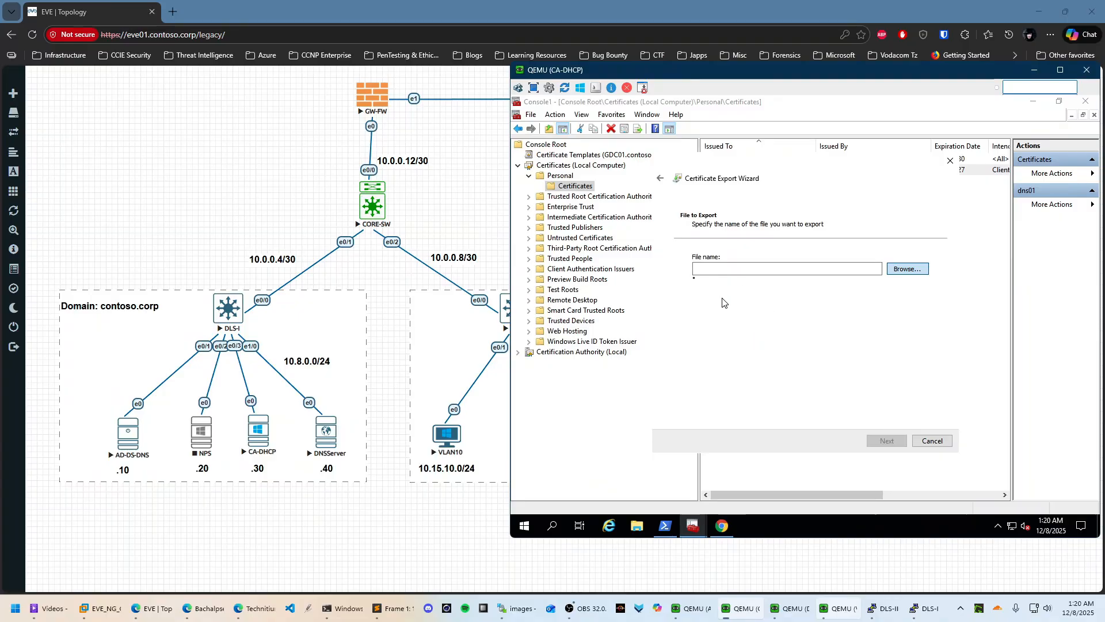
Save the export as dns01 in Documents and complete the wizard
{"action": "left_click", "coordinate": [909, 269]}
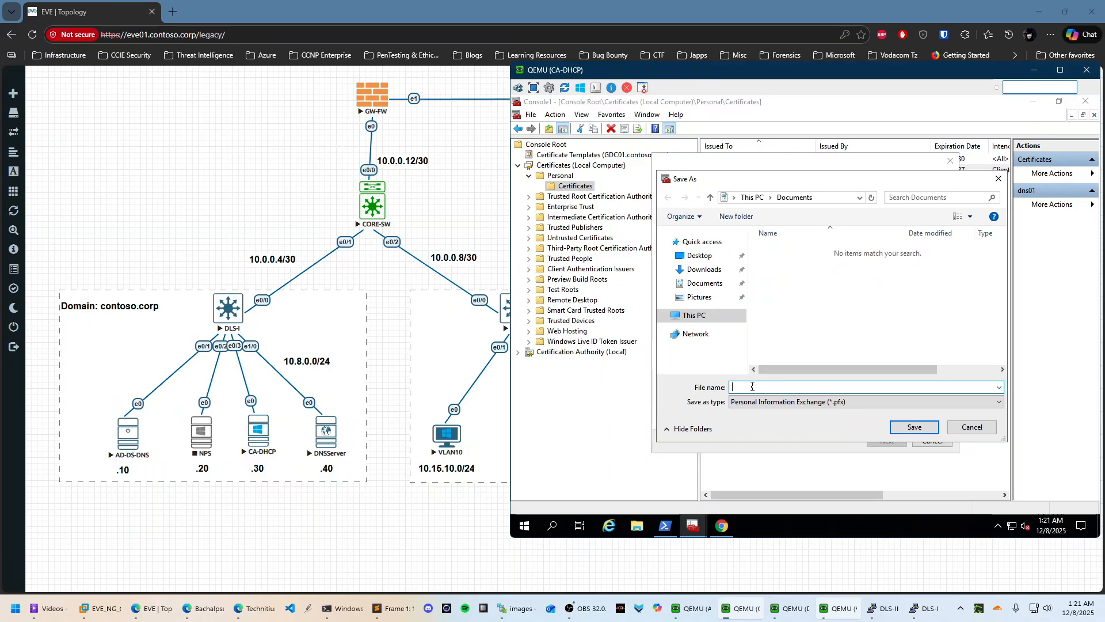
{"action": "type", "text": "dns01"}
{"action": "left_click", "coordinate": [919, 429]}
{"action": "left_click", "coordinate": [893, 443]}
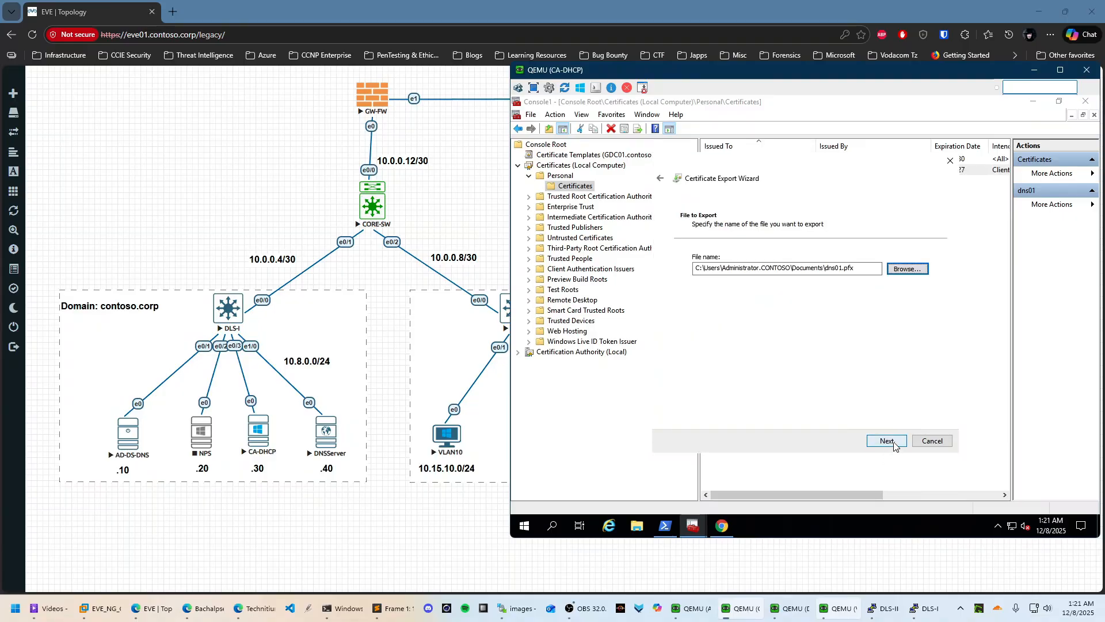
{"action": "left_click", "coordinate": [886, 441]}
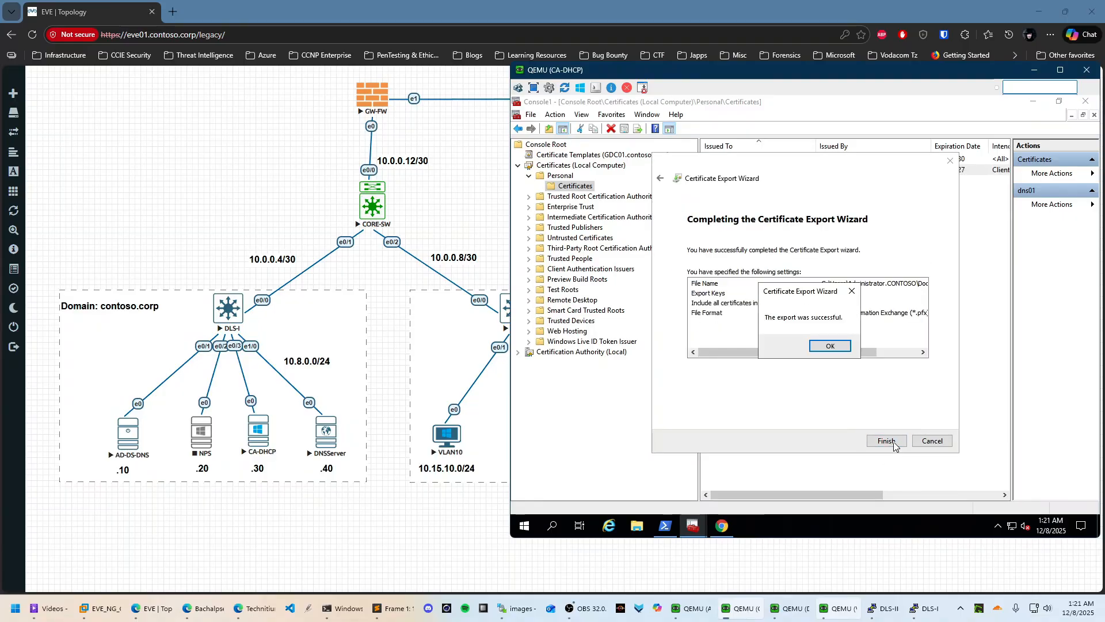
{"action": "left_click", "coordinate": [829, 352]}
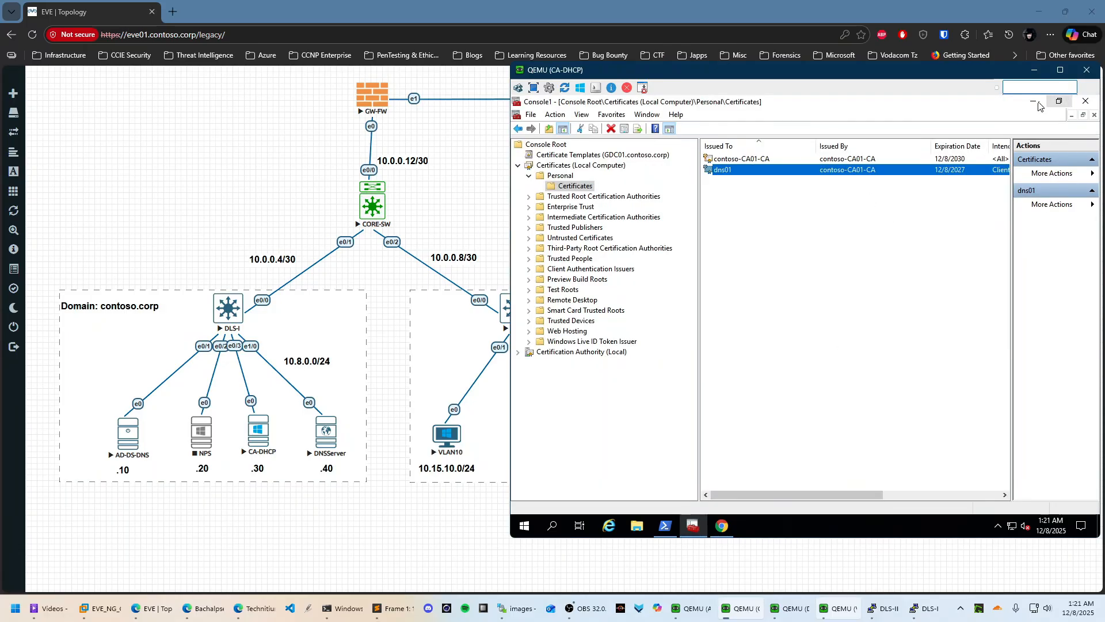
{"action": "left_click", "coordinate": [886, 226]}
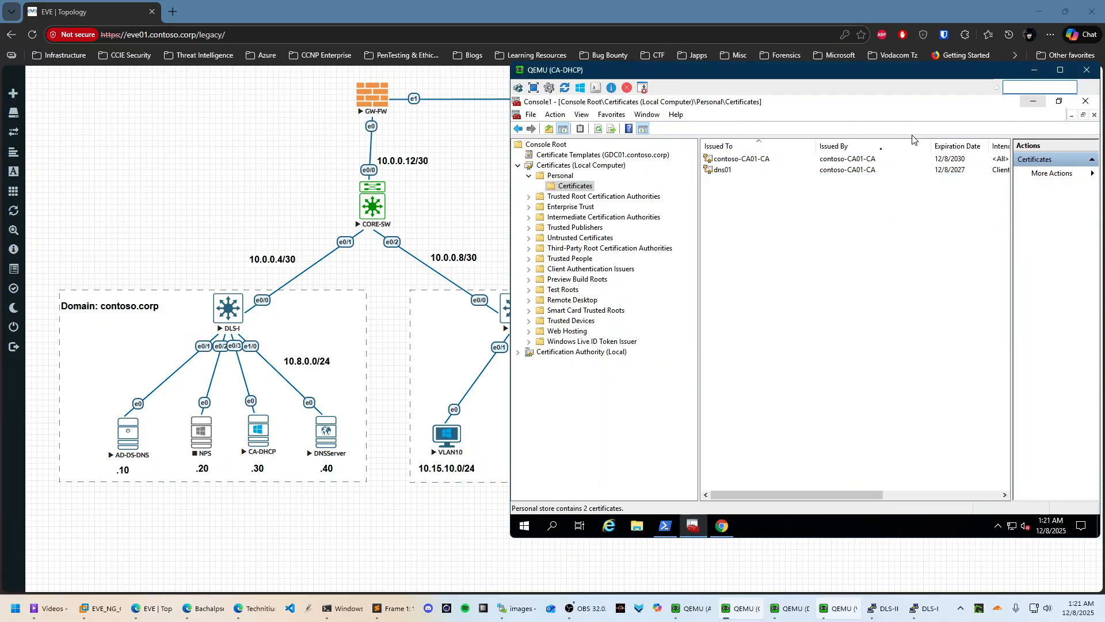
Enable HTTPS for the web service on port 443 and focus the TLS certificate path field
{"action": "left_click", "coordinate": [1034, 101]}
{"action": "scroll", "coordinate": [695, 187], "scroll_direction": "up", "scroll_amount": 4}
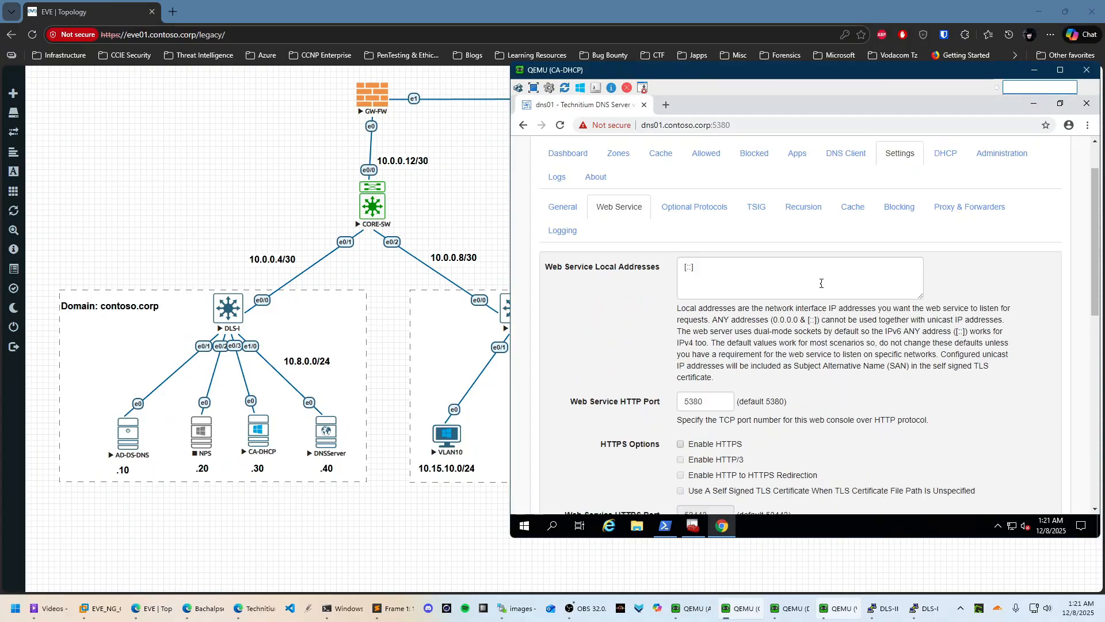
{"action": "scroll", "coordinate": [670, 279], "scroll_direction": "down", "scroll_amount": 3}
{"action": "left_click", "coordinate": [681, 272]}
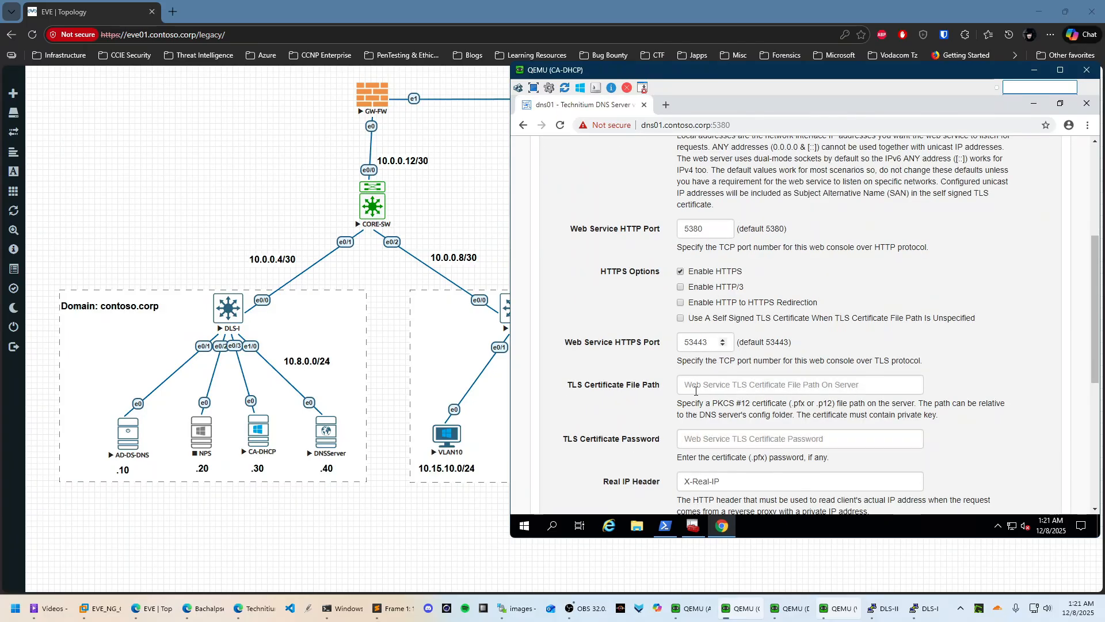
{"action": "left_click", "coordinate": [694, 342]}
{"action": "key", "text": "BackSpace"}
{"action": "key", "text": "BackSpace"}
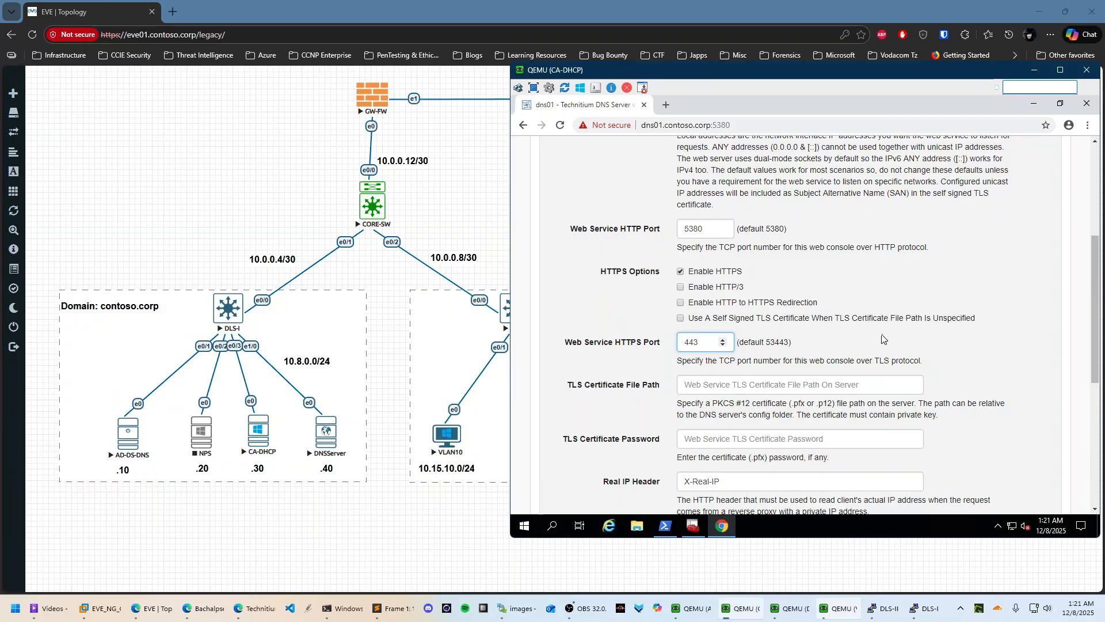
{"action": "left_click", "coordinate": [749, 387]}
{"action": "scroll", "coordinate": [804, 374], "scroll_direction": "down", "scroll_amount": 3}
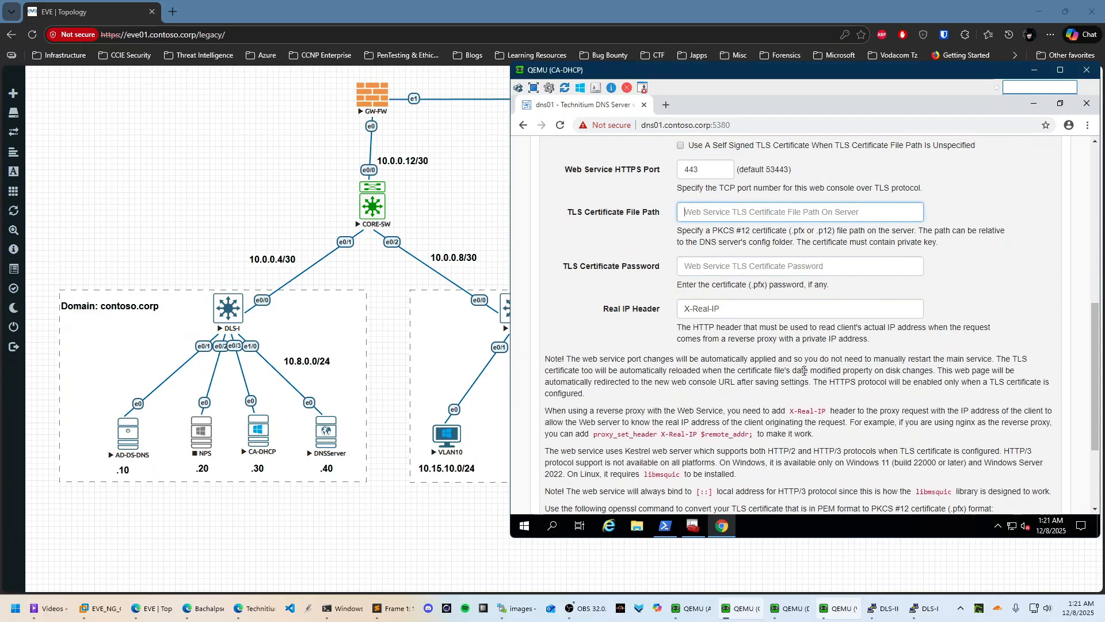
{"action": "left_click", "coordinate": [666, 526]}
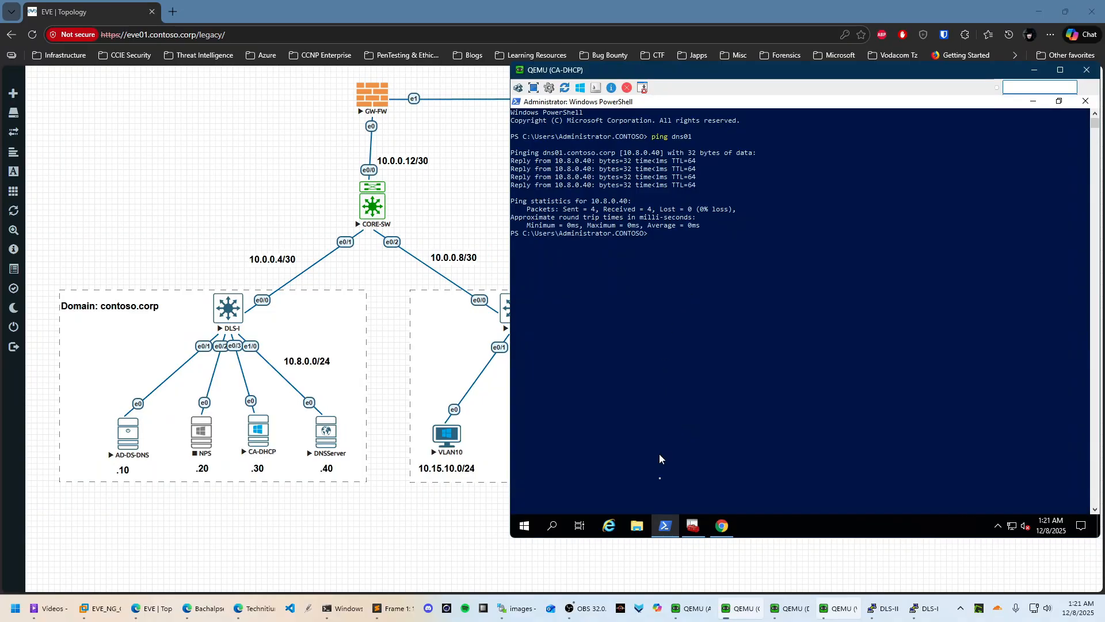
Change into the Documents folder and list its files to confirm dns01.pfx
{"action": "left_click", "coordinate": [686, 308]}
{"action": "type", "text": "scp"}
{"action": "key", "text": "BackSpace"}
{"action": "key", "text": "BackSpace"}
{"action": "type", "text": "cd"}
{"action": "key", "text": "BackSpace"}
{"action": "key", "text": "BackSpace"}
{"action": "type", "text": "ls"}
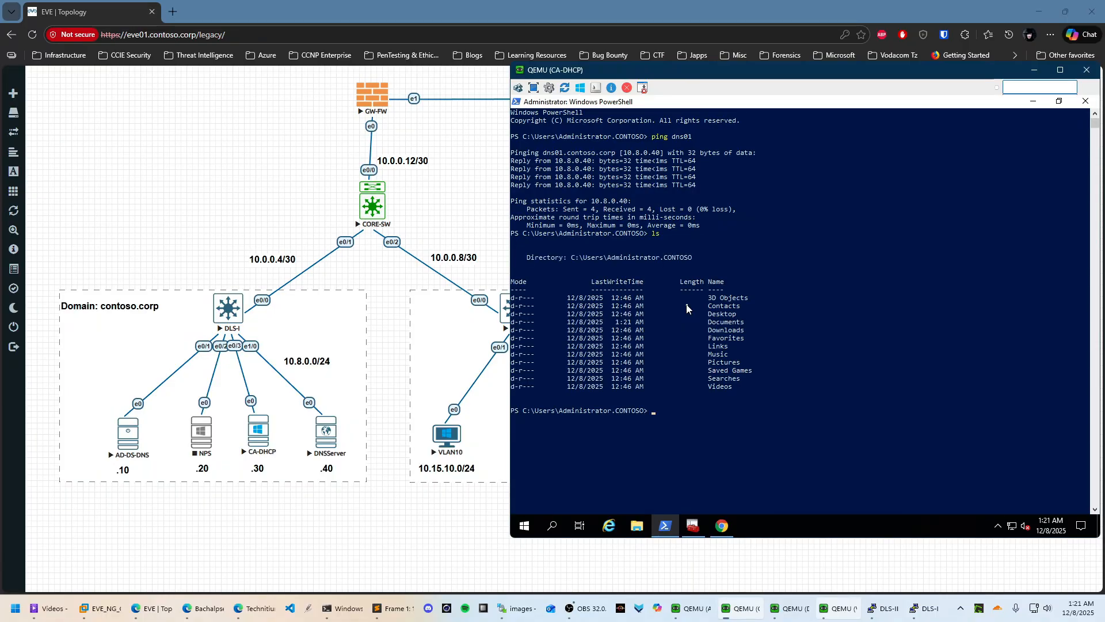
{"action": "type", "text": "Document"}
{"action": "key", "text": "Tab"}
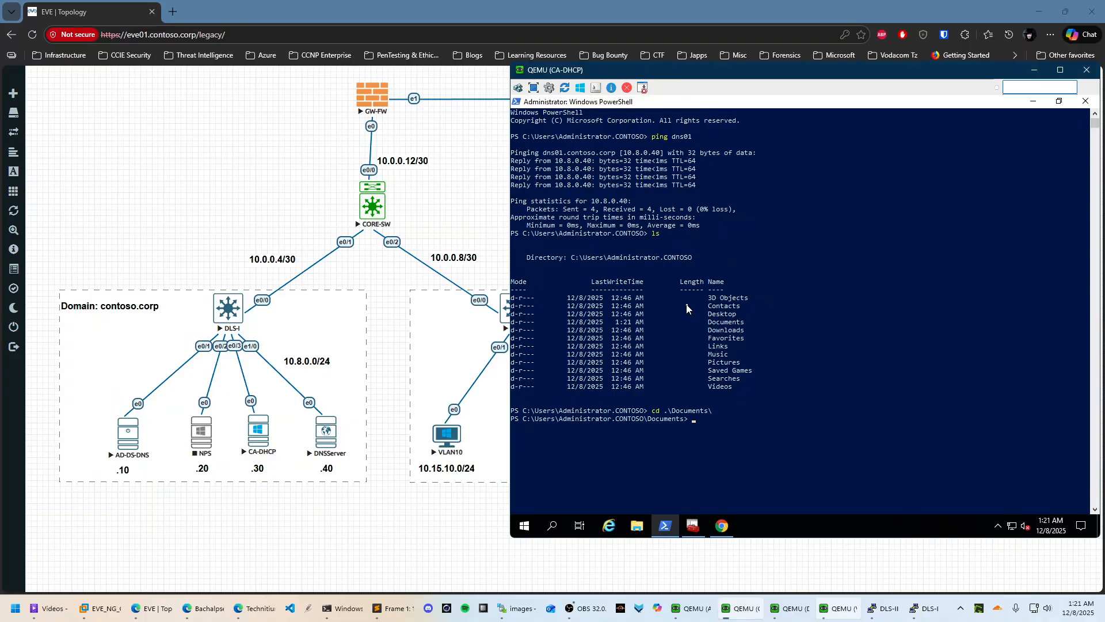
{"action": "type", "text": "ls"}
{"action": "key", "text": "Return"}
Begin an scp command copying dns01.pfx to the DNS server's admin account
{"action": "type", "text": "scp"}
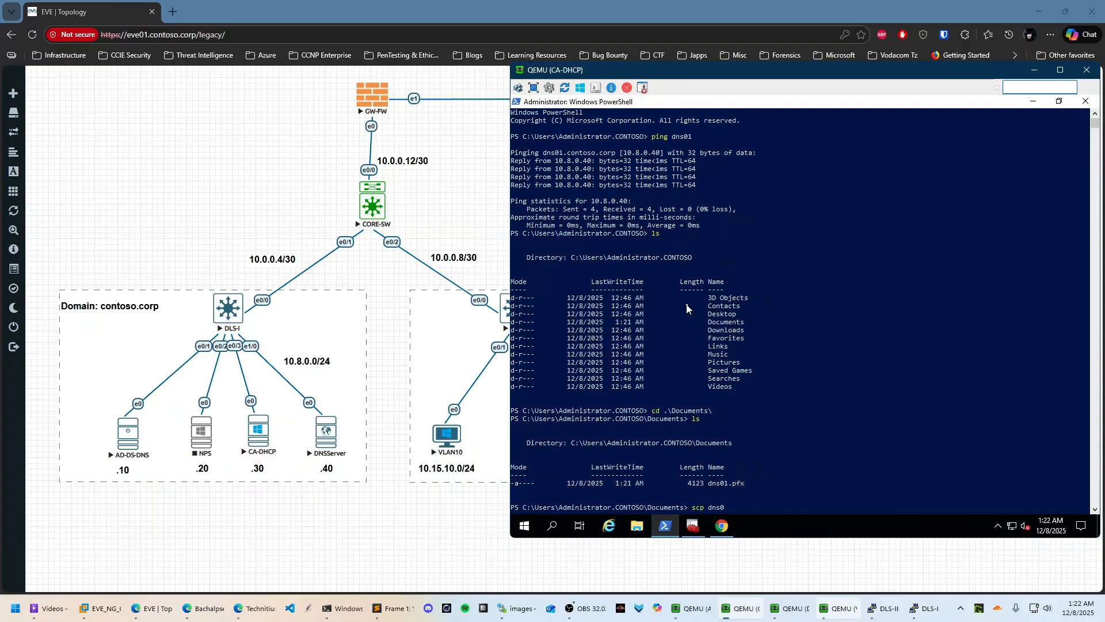
{"action": "type", "text": " .\\dns0"}
{"action": "key", "text": "Tab"}
{"action": "type", "text": "superadmi"}
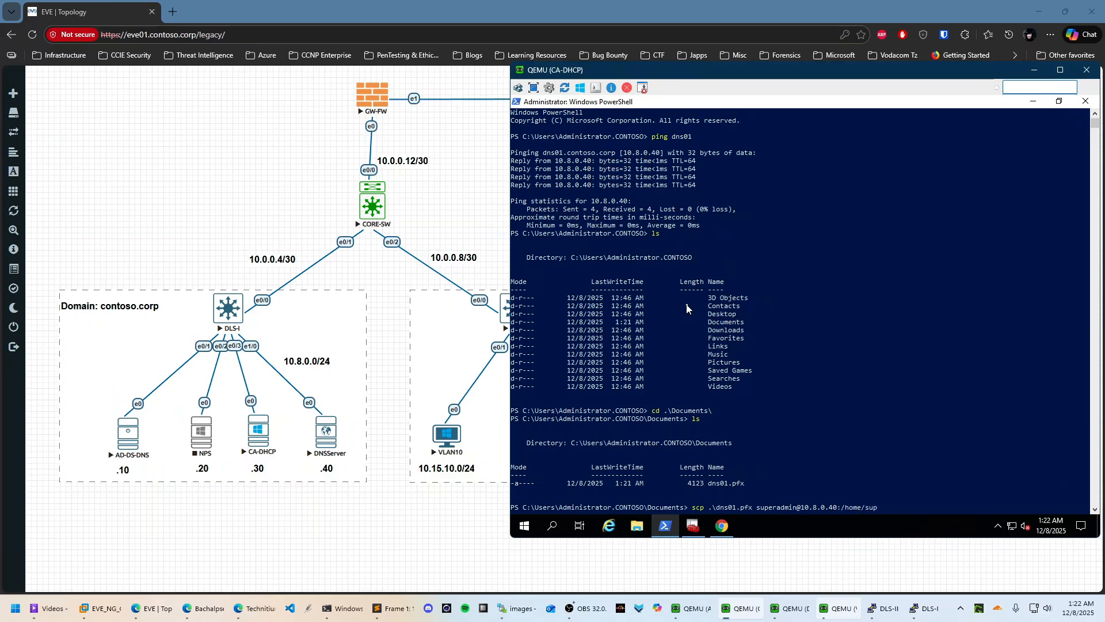
Copy dns01.pfx by scp to /home/superadmin/ on 10.8.0.40, accepting the host key and entering the password
{"action": "type", "text": "peradmin/"}
{"action": "key", "text": "Return"}
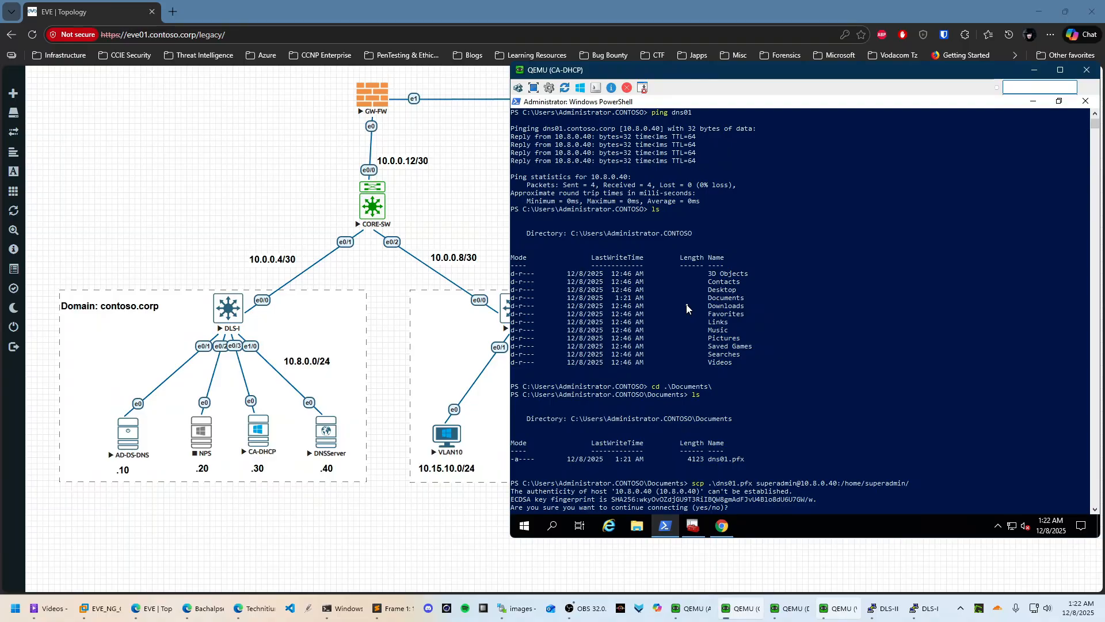
{"action": "left_click", "coordinate": [890, 494]}
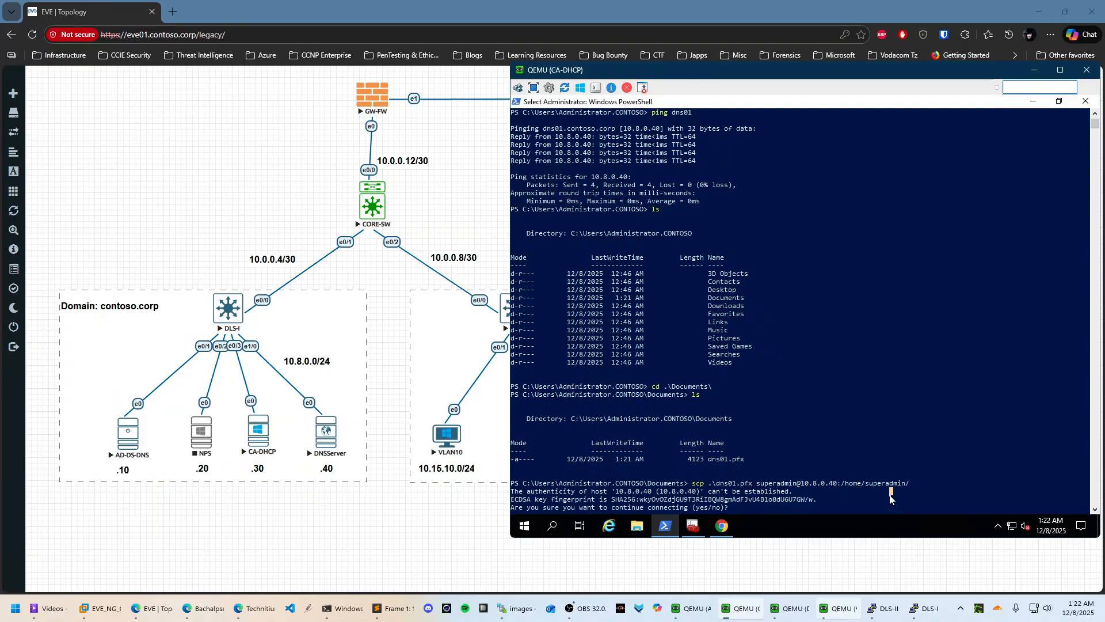
{"action": "key", "text": "Escape"}
{"action": "type", "text": "yes"}
{"action": "key", "text": "Return"}
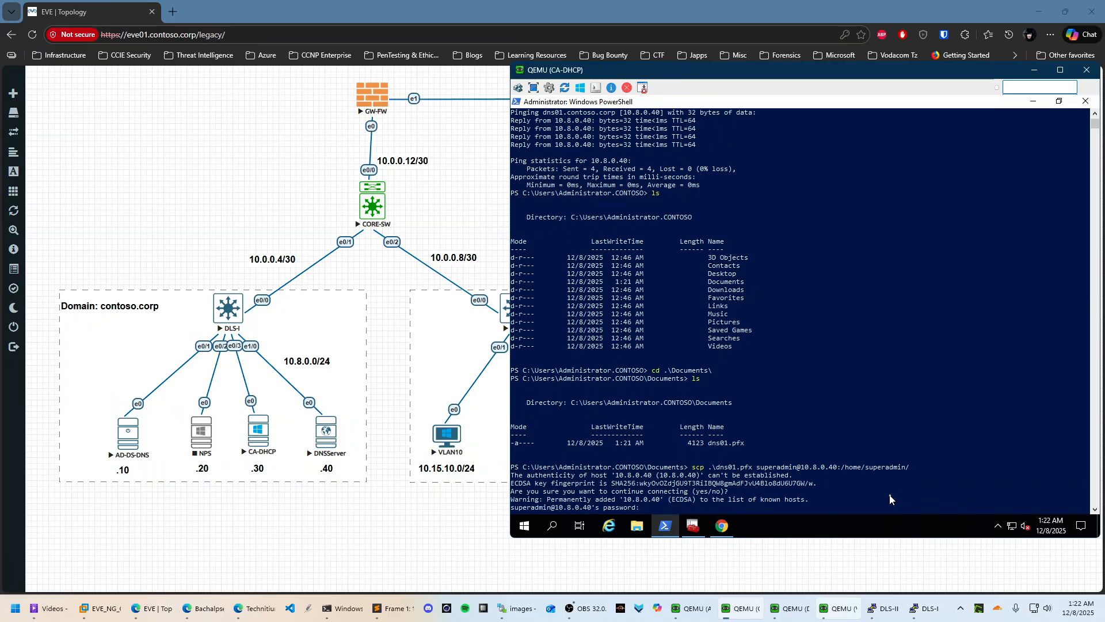
{"action": "key", "text": "Return"}
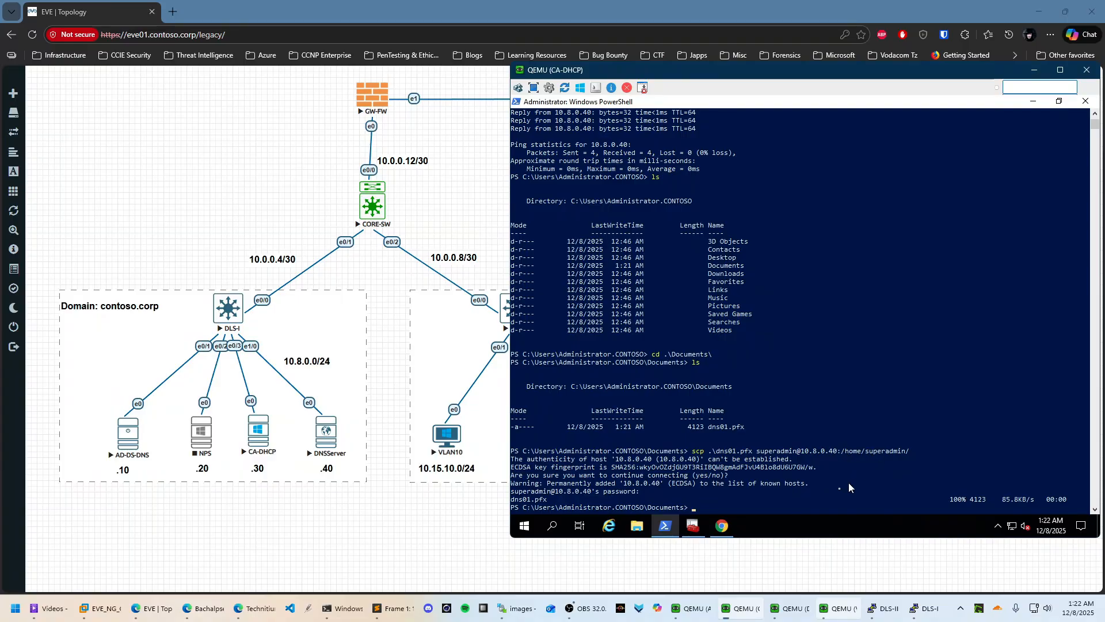
Set the TLS certificate path to /home/superadmin/dns01.pfx, enter its password, and save the web service settings
{"action": "left_click", "coordinate": [722, 526]}
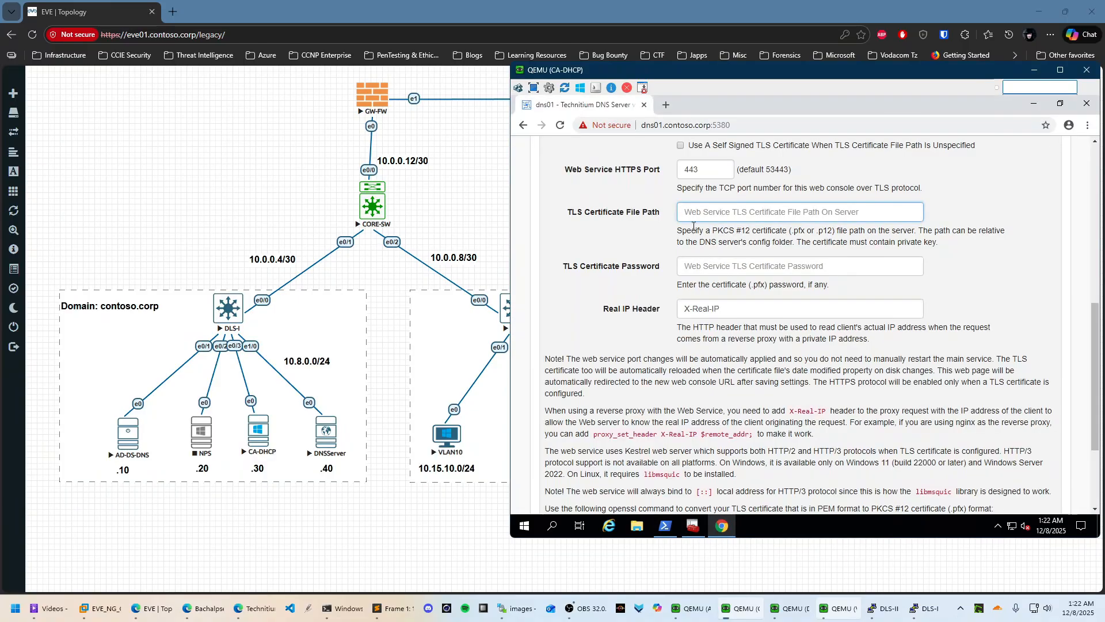
{"action": "left_click", "coordinate": [695, 212]}
{"action": "type", "text": "/home/"}
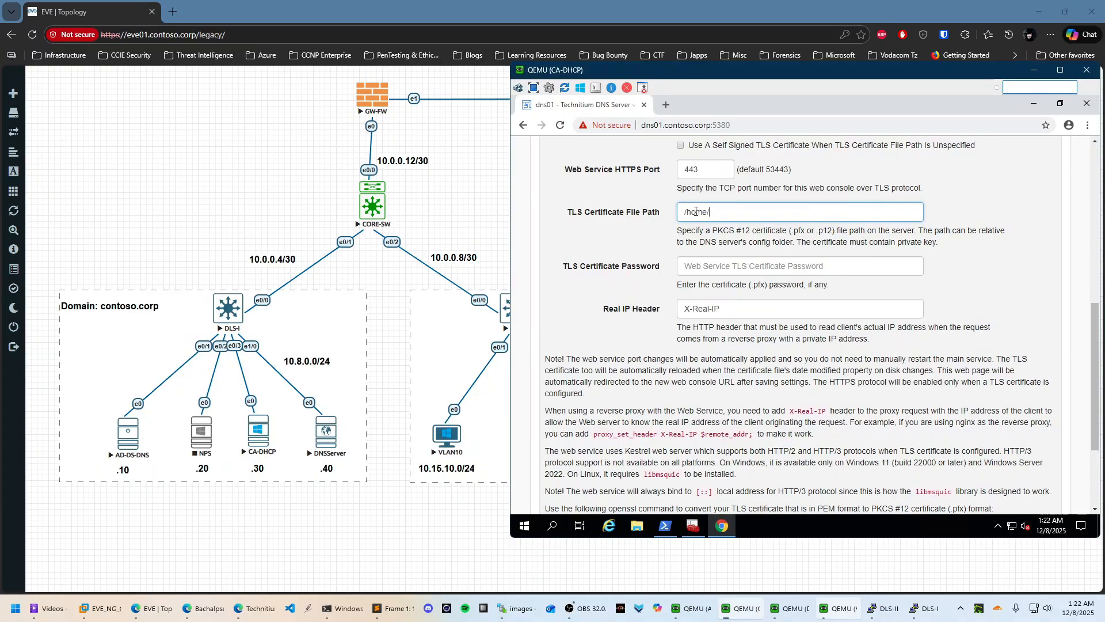
{"action": "type", "text": "superadmin/dns01.p"}
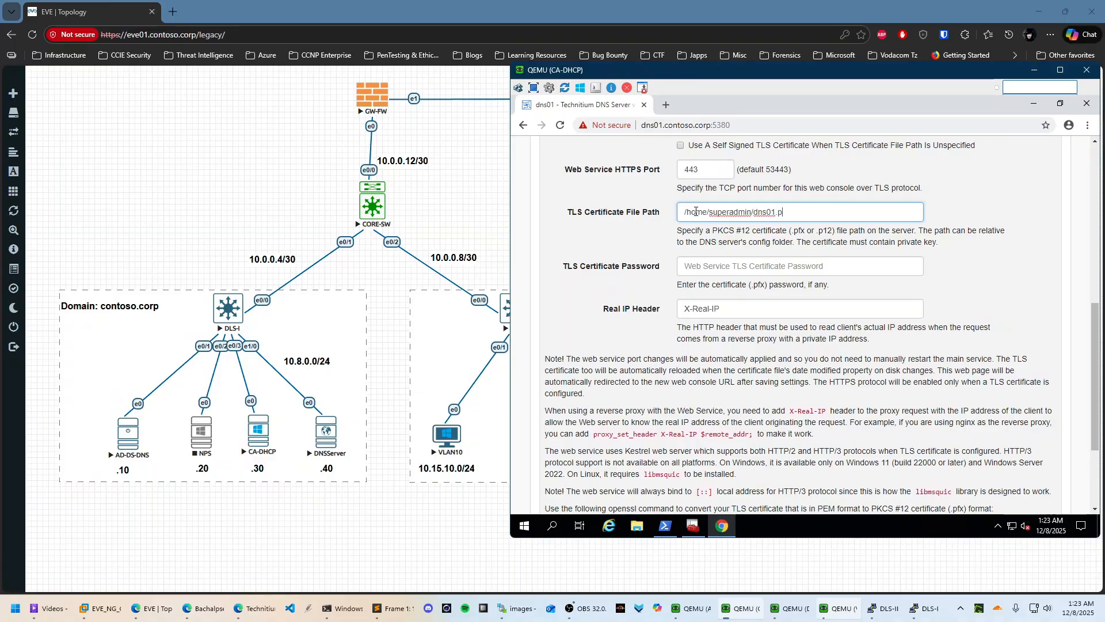
{"action": "type", "text": "fx"}
{"action": "left_click", "coordinate": [719, 263]}
{"action": "type", "text": "******"}
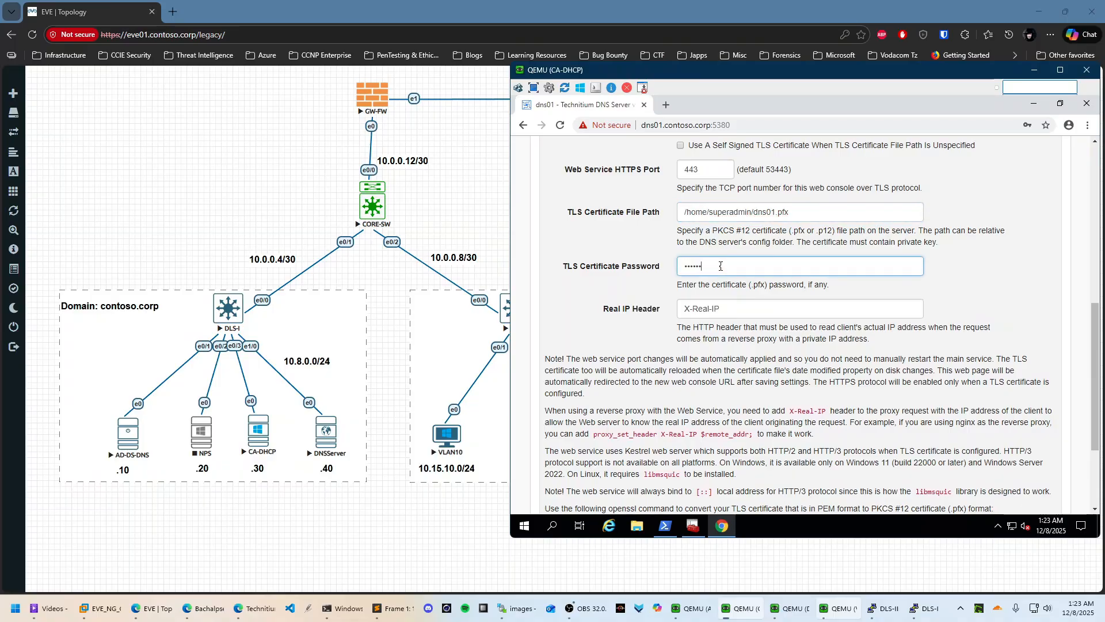
{"action": "type", "text": "****"}
{"action": "key", "text": "shift"}
{"action": "key", "text": "shift"}
{"action": "key", "text": "shift"}
{"action": "key", "text": "shift"}
{"action": "key", "text": "shift"}
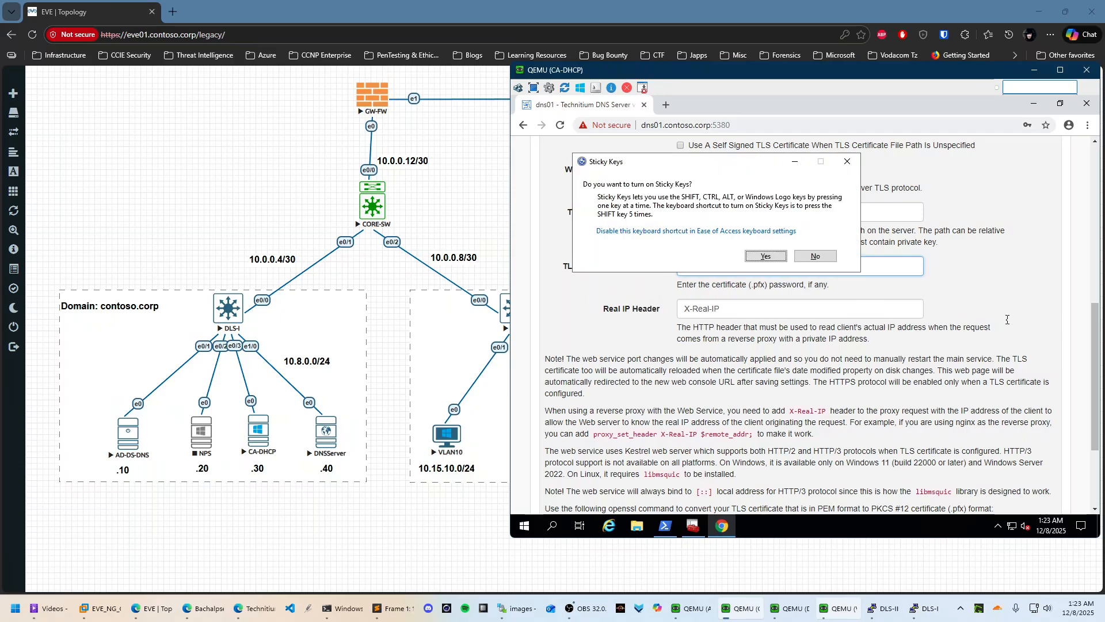
{"action": "scroll", "coordinate": [1008, 320], "scroll_direction": "down", "scroll_amount": 3}
{"action": "left_click", "coordinate": [816, 255]}
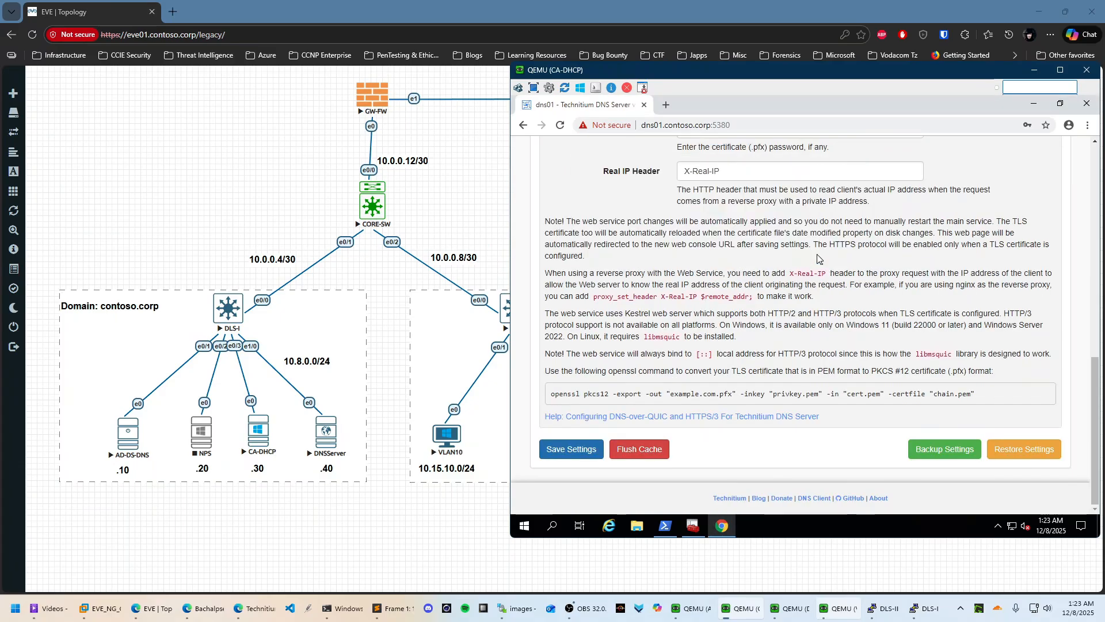
{"action": "left_click", "coordinate": [581, 452]}
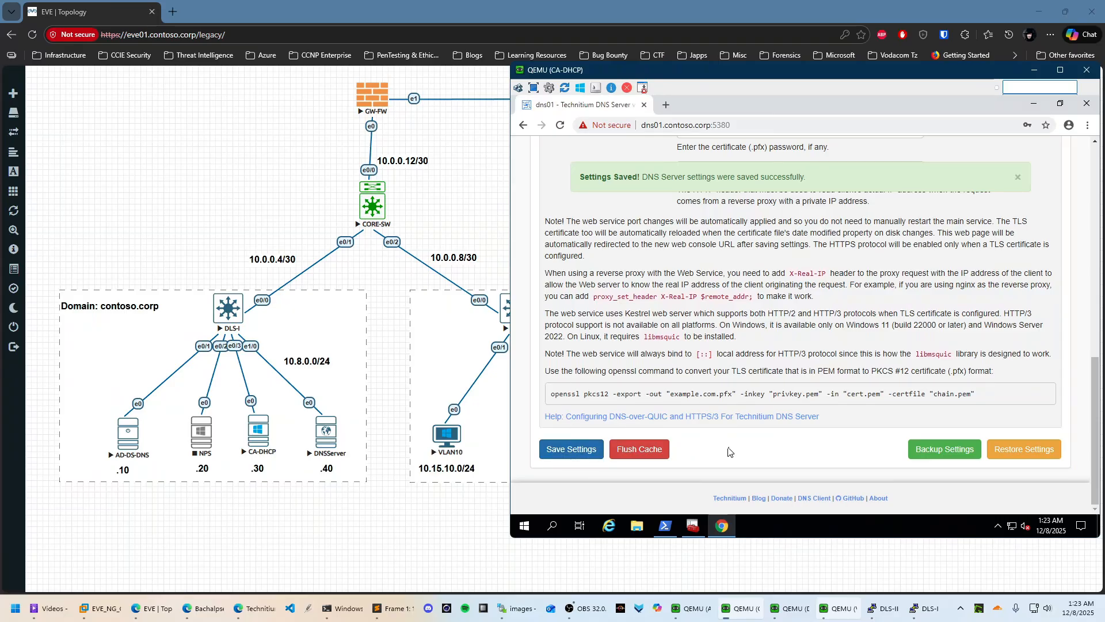
Reload the DNS server page to apply the new certificate and check its connection security details
{"action": "scroll", "coordinate": [765, 426], "scroll_direction": "up", "scroll_amount": 10}
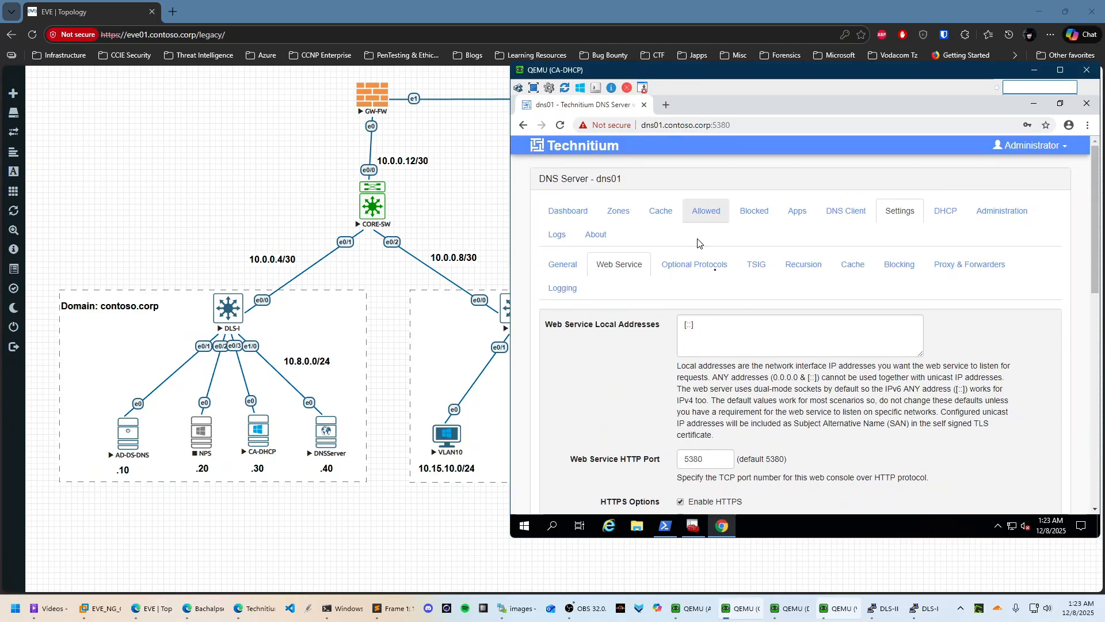
{"action": "scroll", "coordinate": [753, 294], "scroll_direction": "down", "scroll_amount": 4}
{"action": "scroll", "coordinate": [753, 294], "scroll_direction": "down", "scroll_amount": 5}
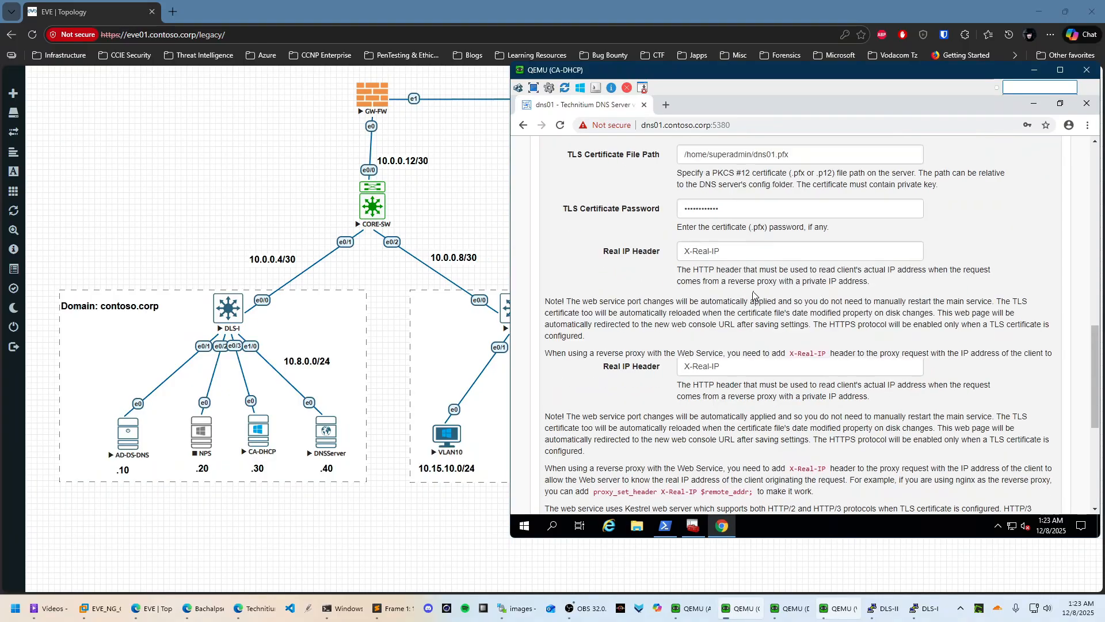
{"action": "scroll", "coordinate": [757, 309], "scroll_direction": "up", "scroll_amount": 10}
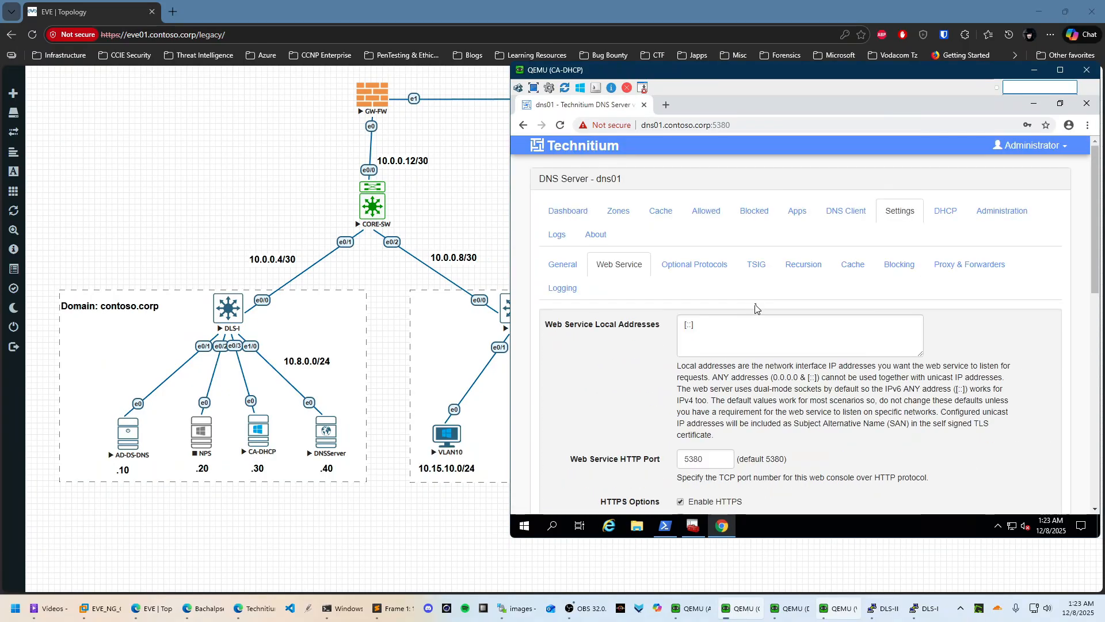
{"action": "left_click", "coordinate": [560, 125]}
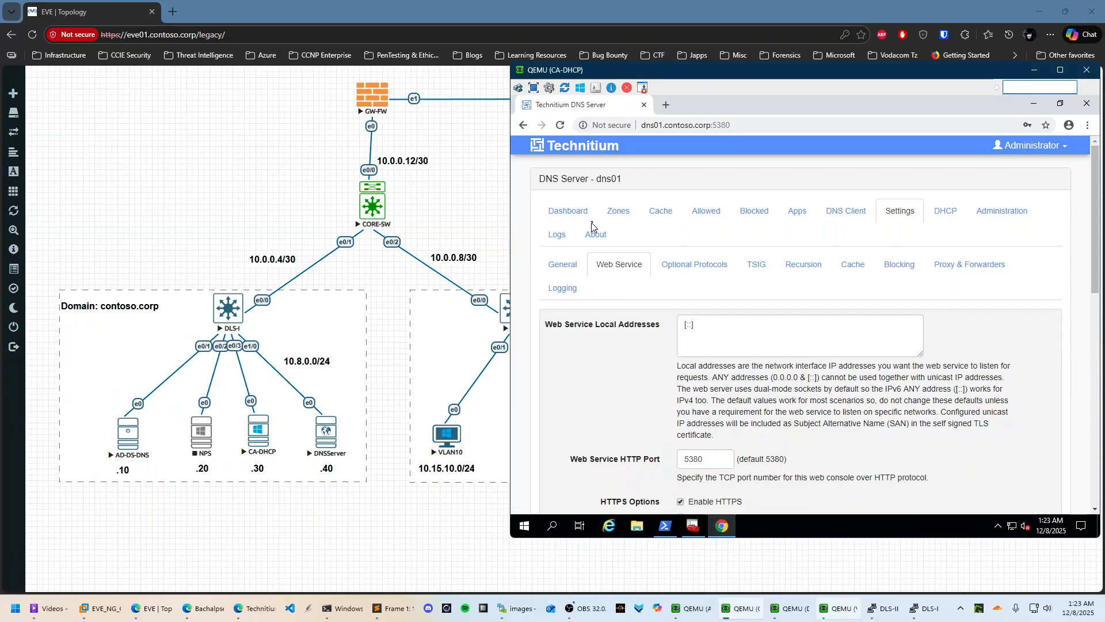
{"action": "left_click", "coordinate": [606, 126]}
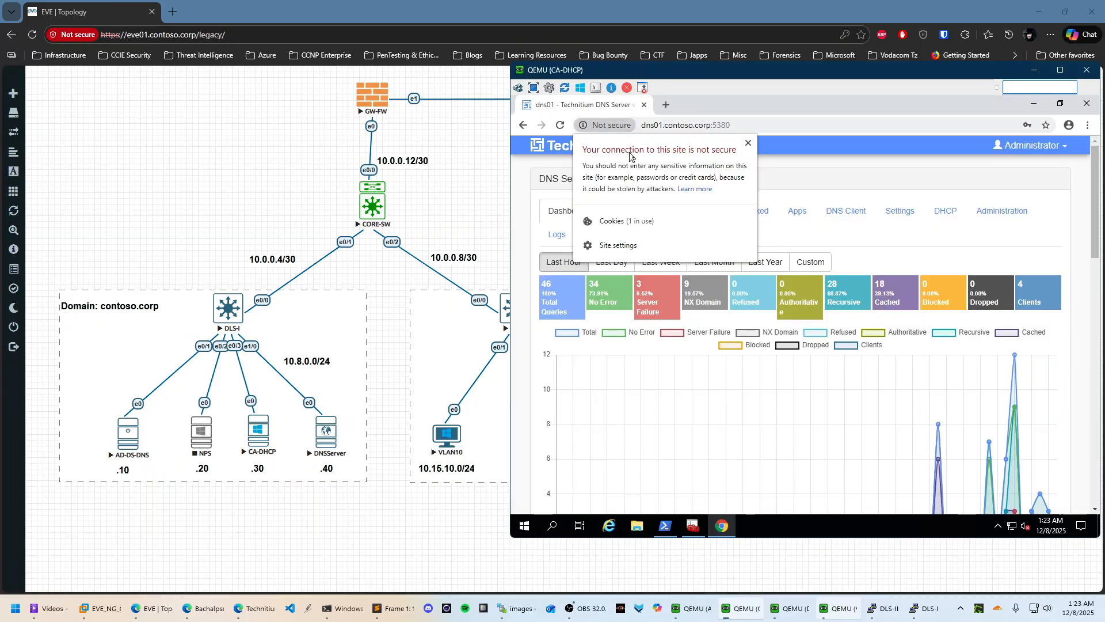
{"action": "left_click", "coordinate": [774, 180]}
{"action": "left_click", "coordinate": [561, 126]}
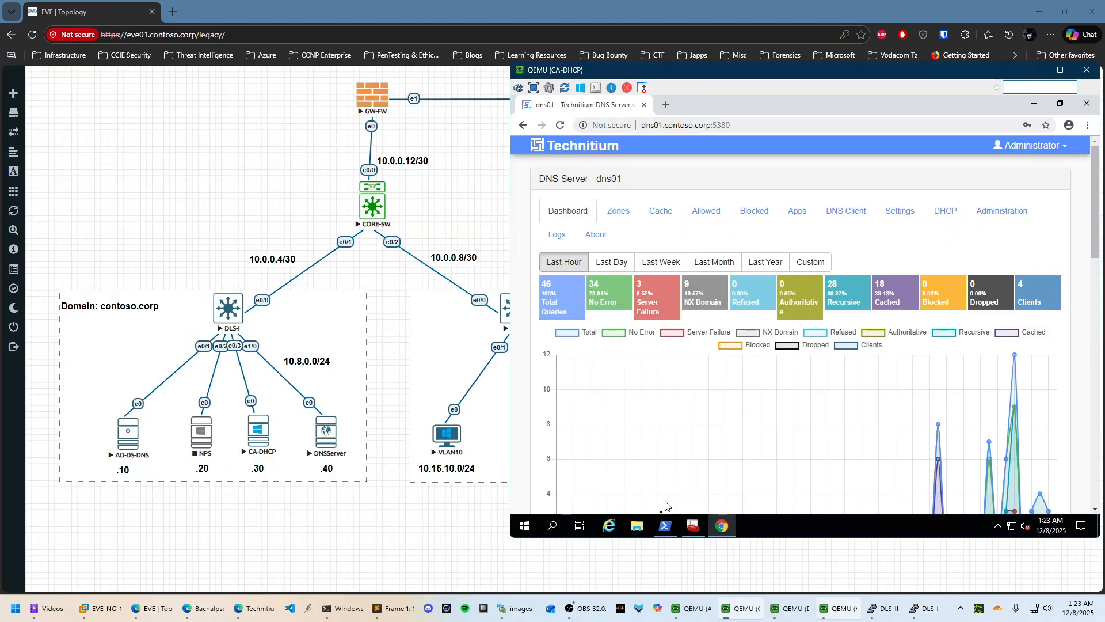
From Zones, trigger and confirm a Resync of the contoso.corp zone, then return to the Dashboard
{"action": "scroll", "coordinate": [863, 388], "scroll_direction": "down", "scroll_amount": 5}
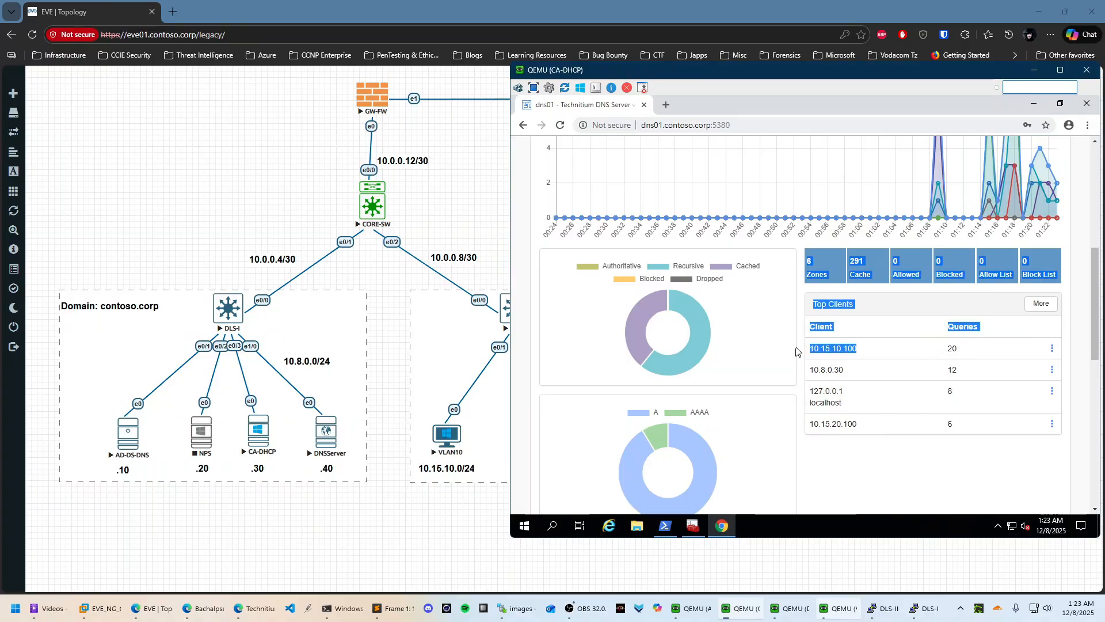
{"action": "scroll", "coordinate": [805, 420], "scroll_direction": "down", "scroll_amount": 7}
{"action": "scroll", "coordinate": [804, 420], "scroll_direction": "down", "scroll_amount": 1}
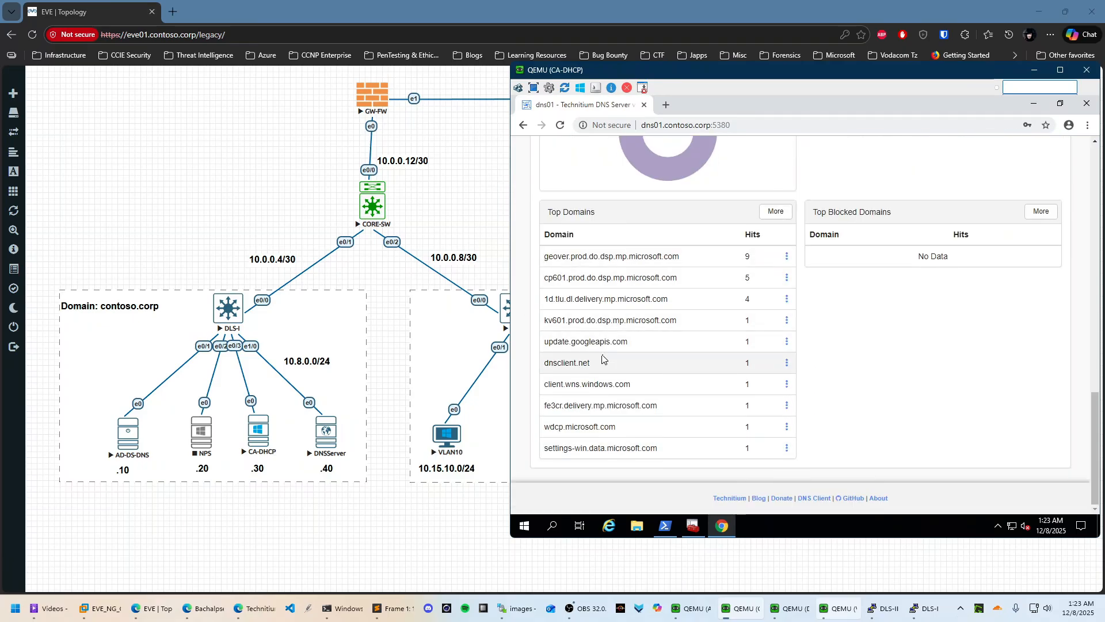
{"action": "scroll", "coordinate": [695, 407], "scroll_direction": "up", "scroll_amount": 10}
{"action": "scroll", "coordinate": [695, 408], "scroll_direction": "up", "scroll_amount": 3}
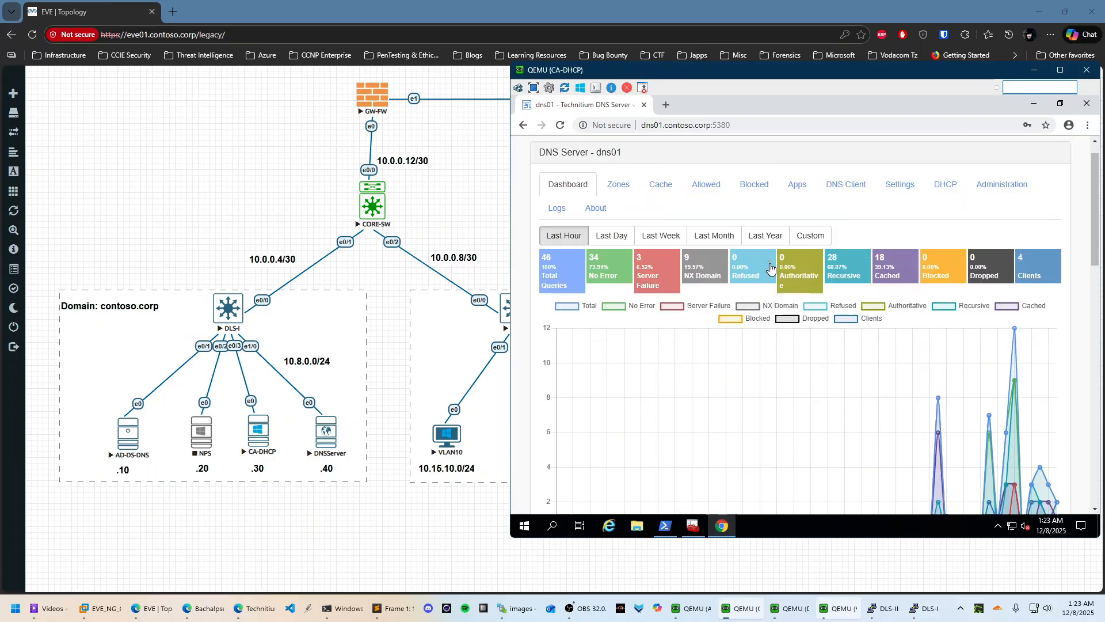
{"action": "left_click", "coordinate": [618, 211]}
{"action": "scroll", "coordinate": [821, 270], "scroll_direction": "down", "scroll_amount": 3}
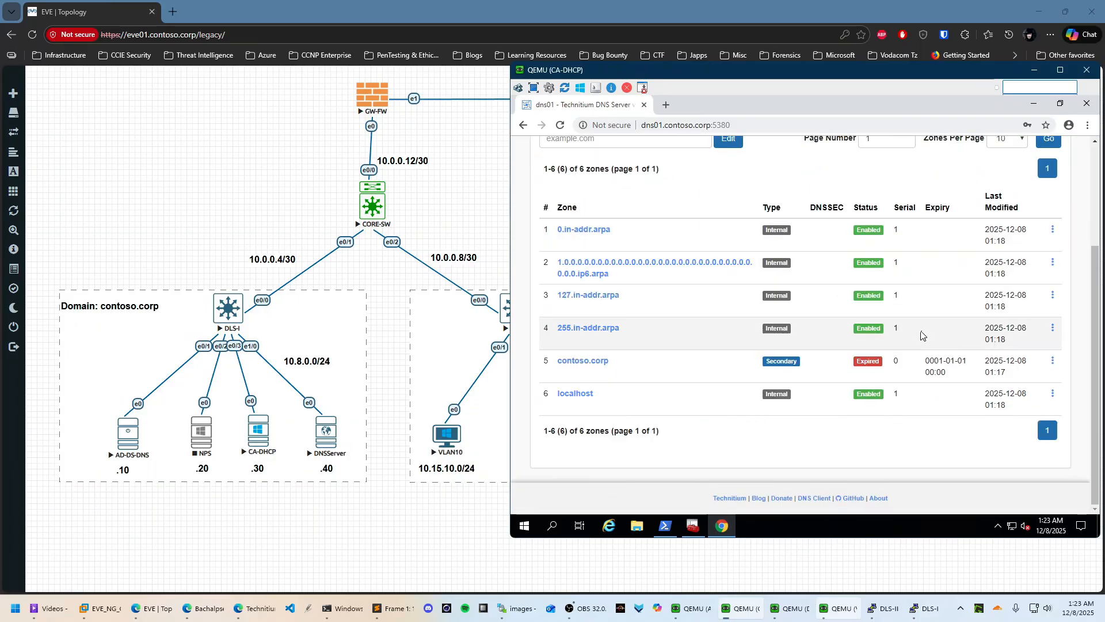
{"action": "left_click", "coordinate": [583, 361]}
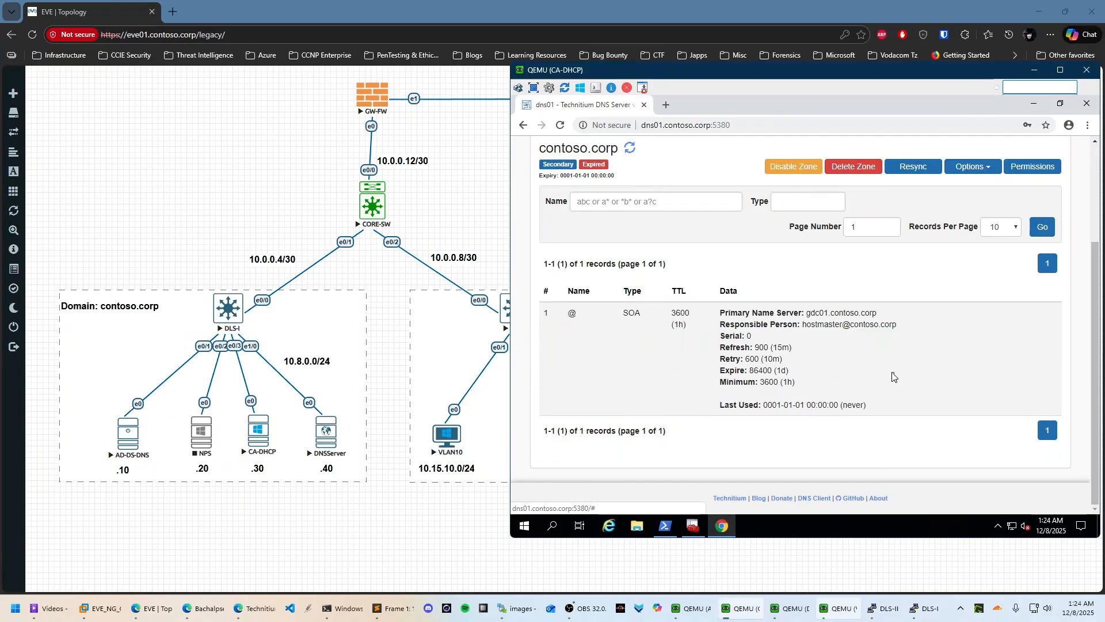
{"action": "left_click", "coordinate": [913, 166]}
{"action": "left_click", "coordinate": [868, 234]}
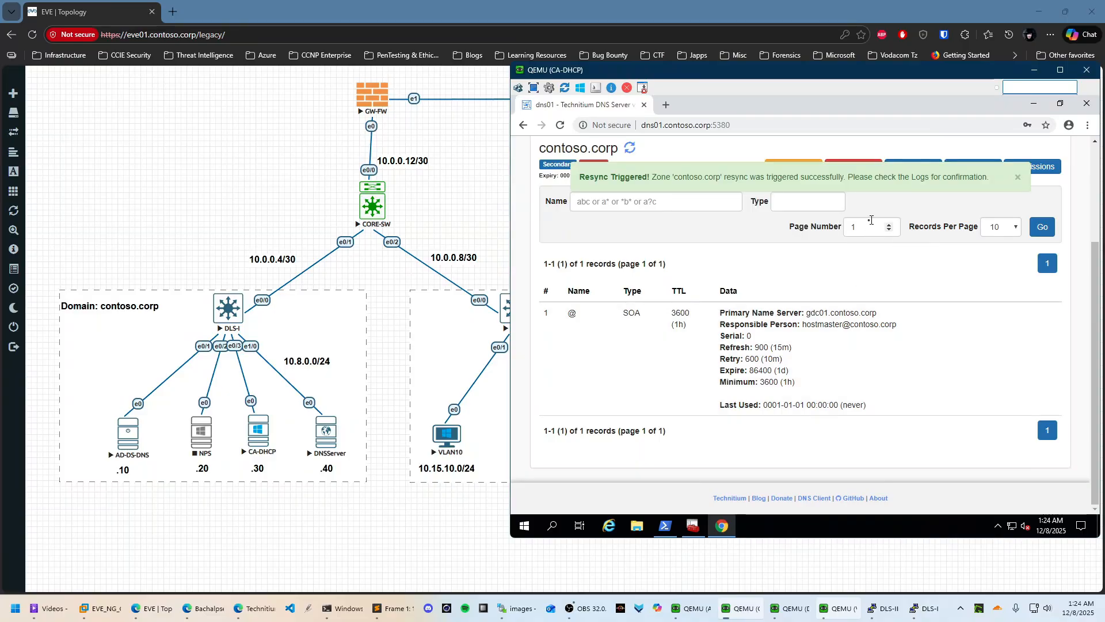
{"action": "scroll", "coordinate": [871, 219], "scroll_direction": "up", "scroll_amount": 3}
{"action": "left_click", "coordinate": [564, 212]}
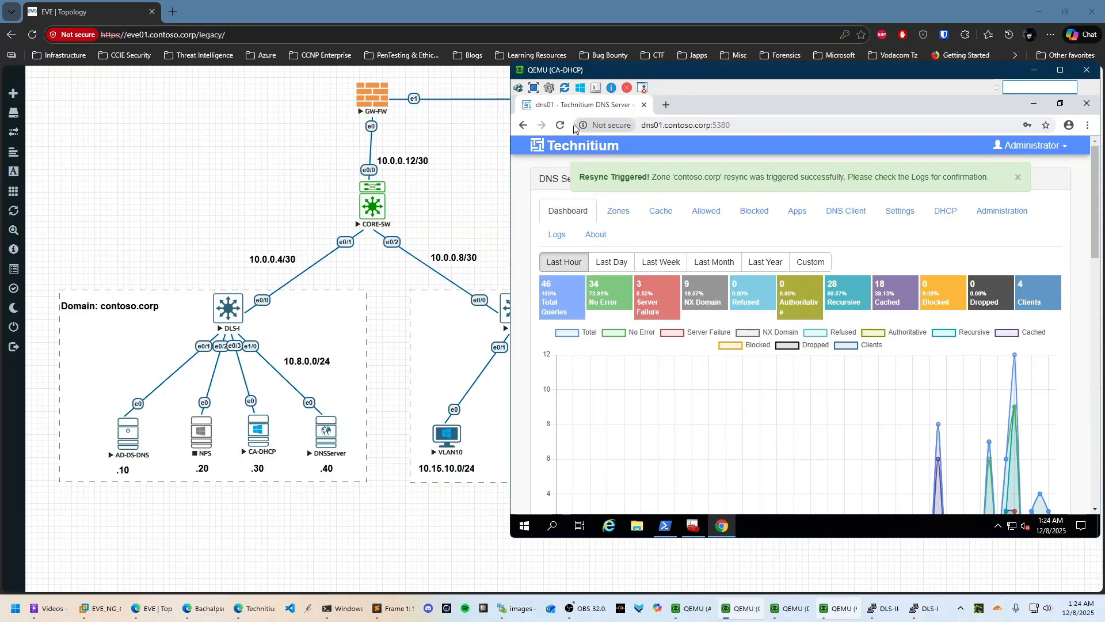
{"action": "left_click", "coordinate": [560, 125]}
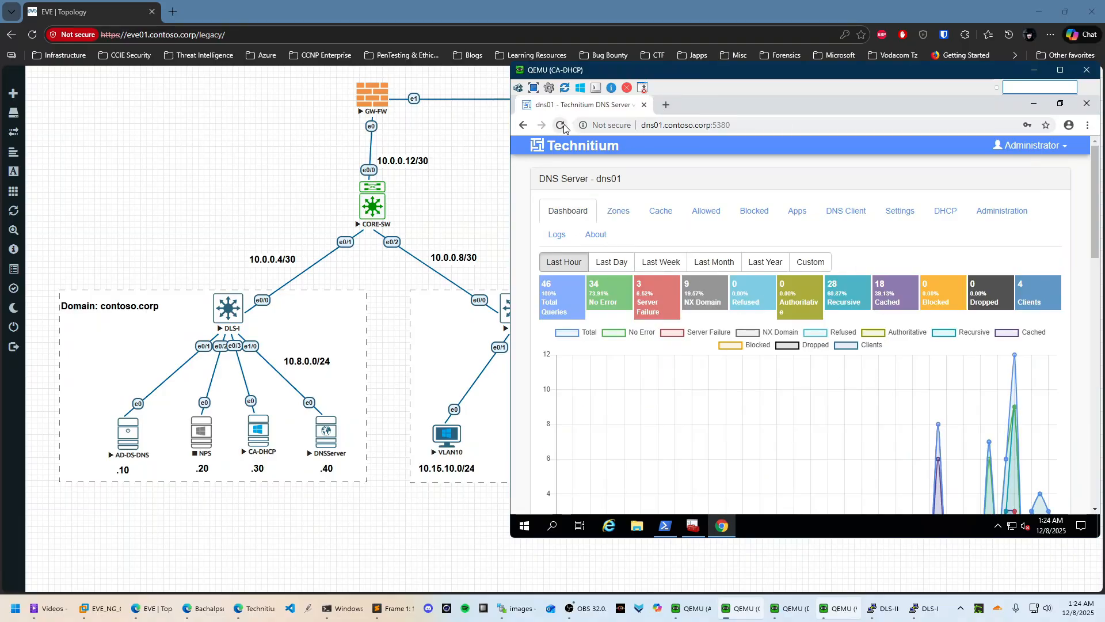
{"action": "left_click", "coordinate": [755, 128]}
{"action": "type", "text": "dns01.contoso.corp"}
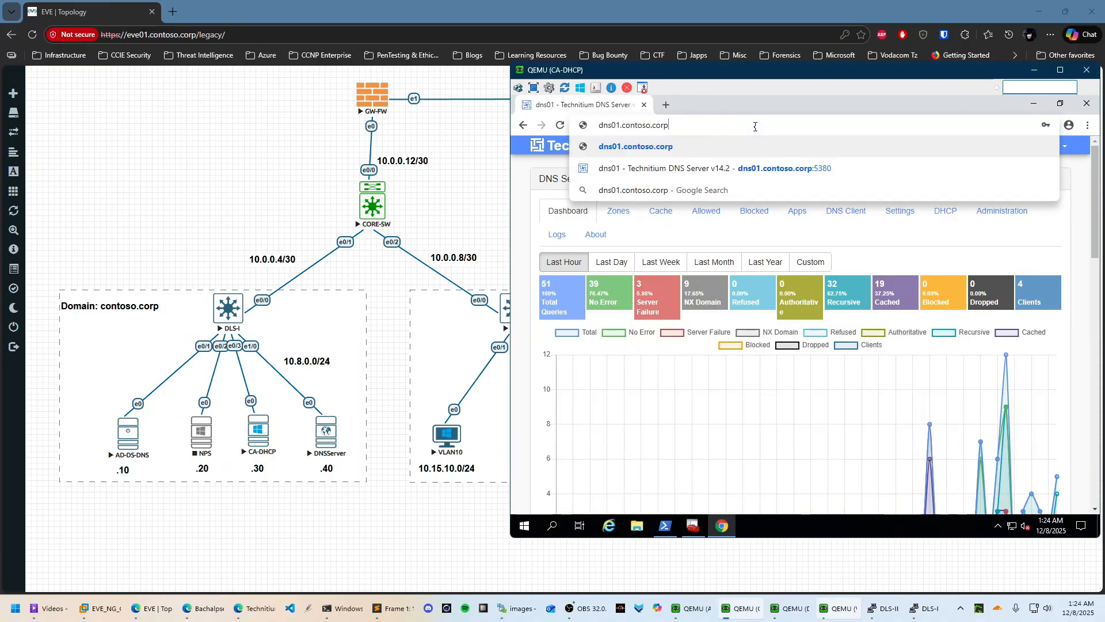
{"action": "key", "text": "Left"}
{"action": "key", "text": "Left"}
{"action": "key", "text": "Left"}
{"action": "key", "text": "Left"}
{"action": "key", "text": "Left"}
{"action": "key", "text": "Left"}
{"action": "key", "text": "Left"}
{"action": "key", "text": "Left"}
{"action": "key", "text": "Left"}
{"action": "type", "text": "https://"}
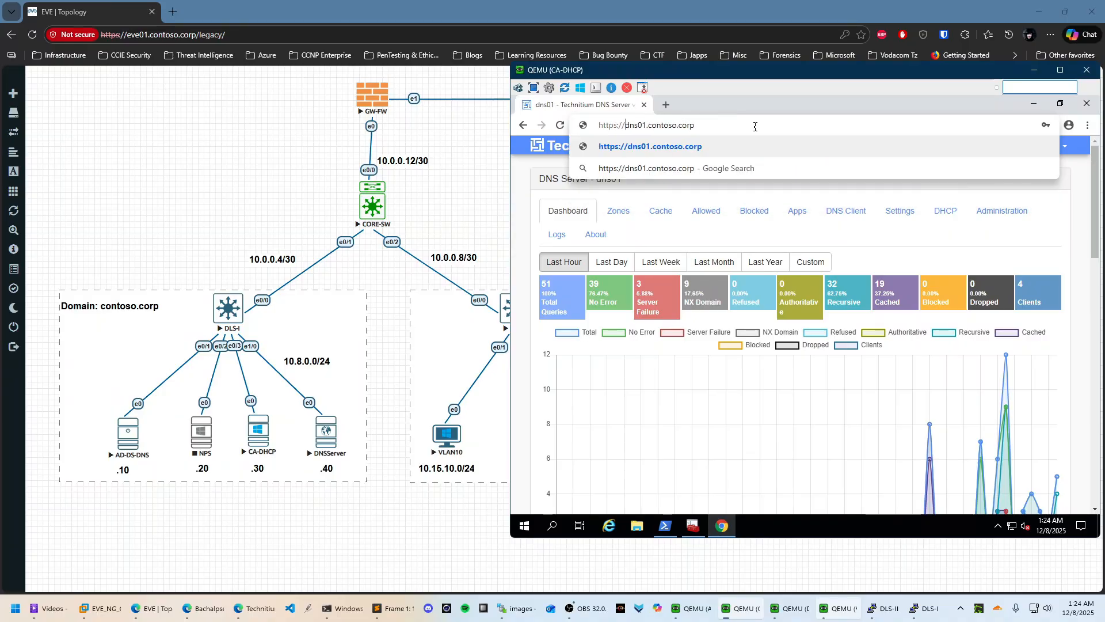
{"action": "key", "text": "Return"}
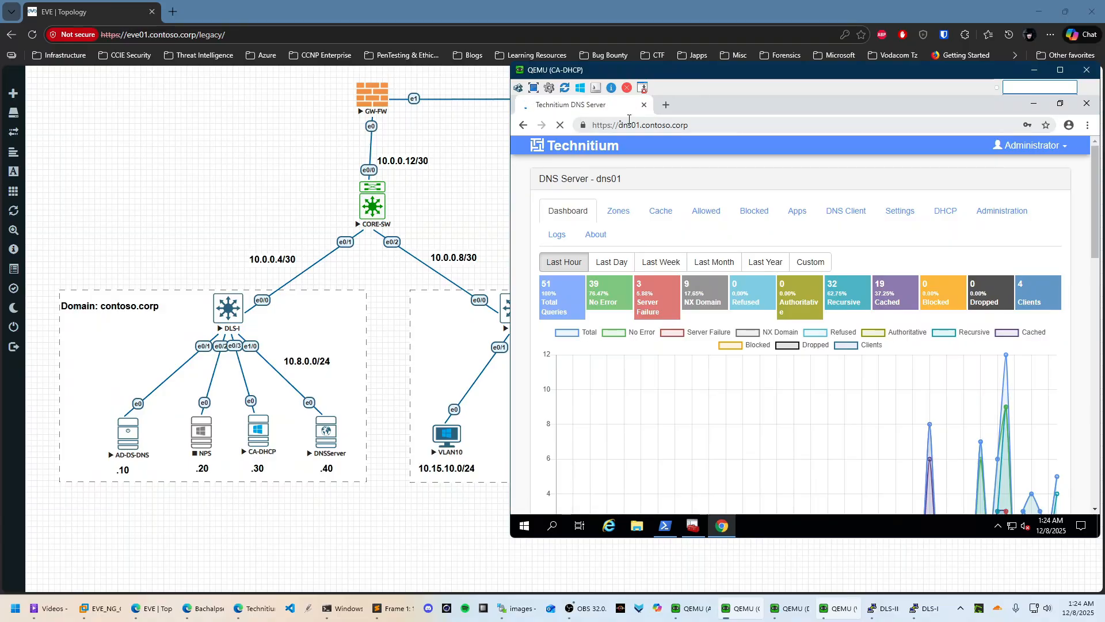
{"action": "left_click", "coordinate": [583, 127]}
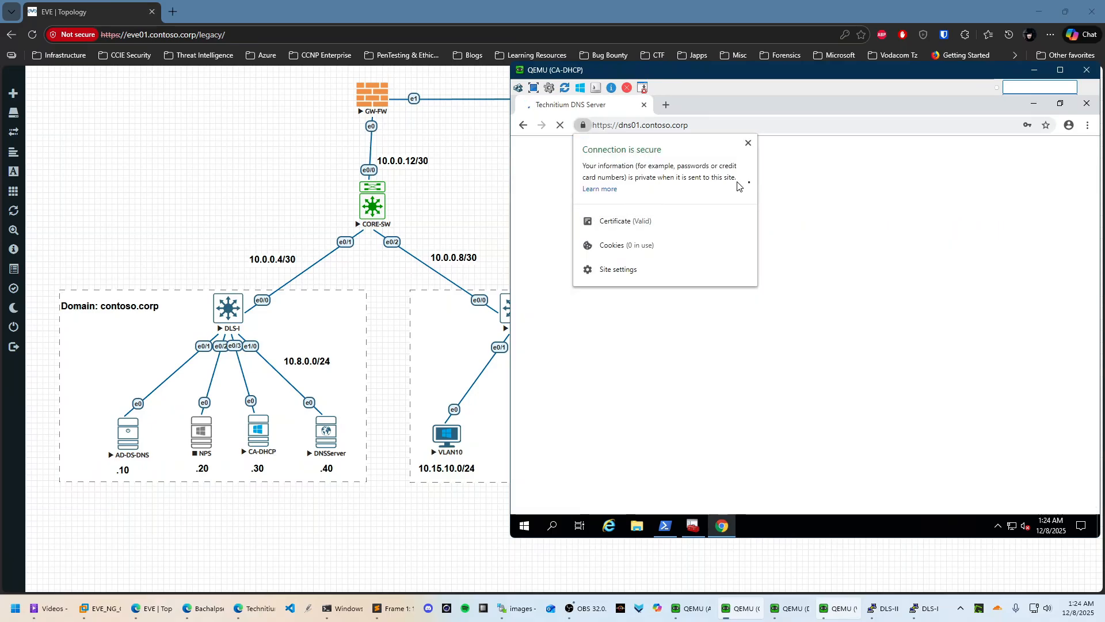
{"action": "left_click", "coordinate": [583, 127]}
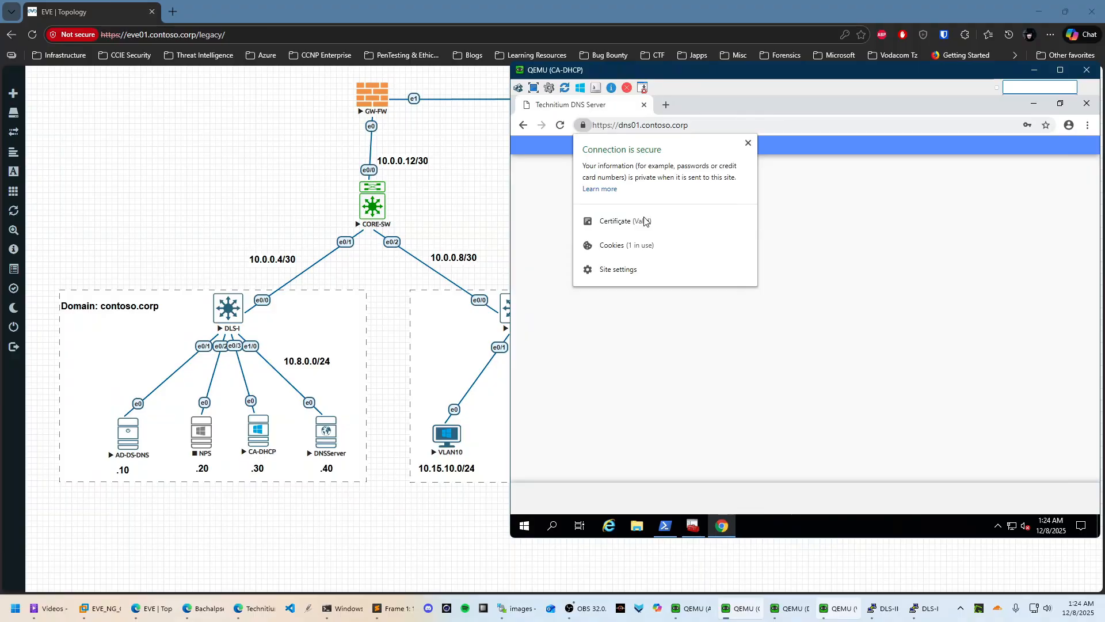
Bring the certificate dialog forward and confirm on Details that the issuer is contoso-CA01-CA
{"action": "key", "text": "alt+Tab"}
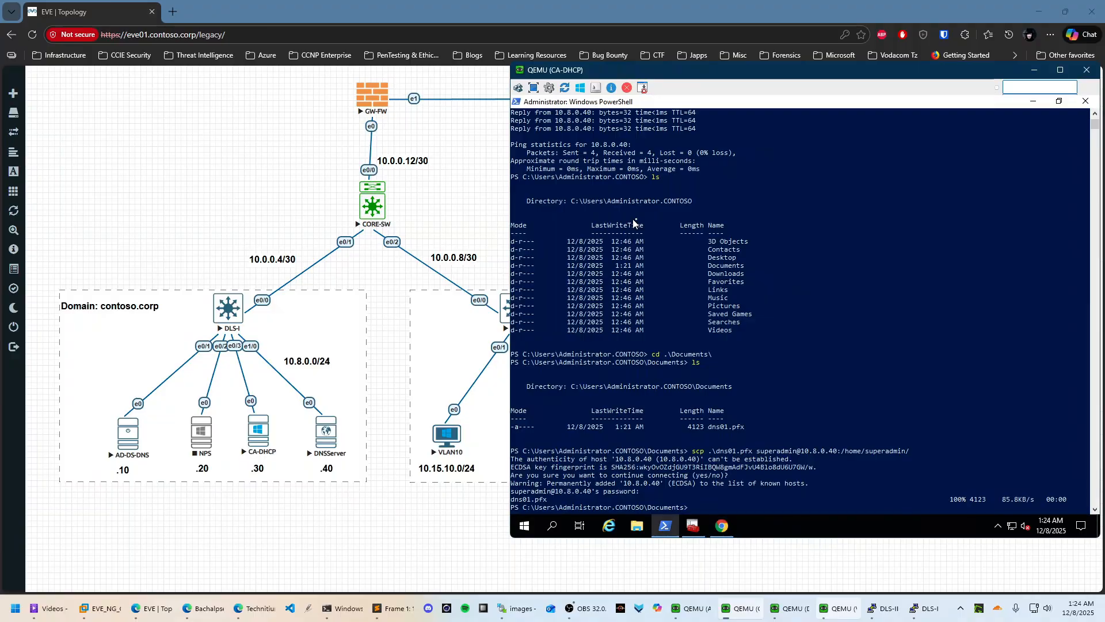
{"action": "key", "text": "alt+Tab"}
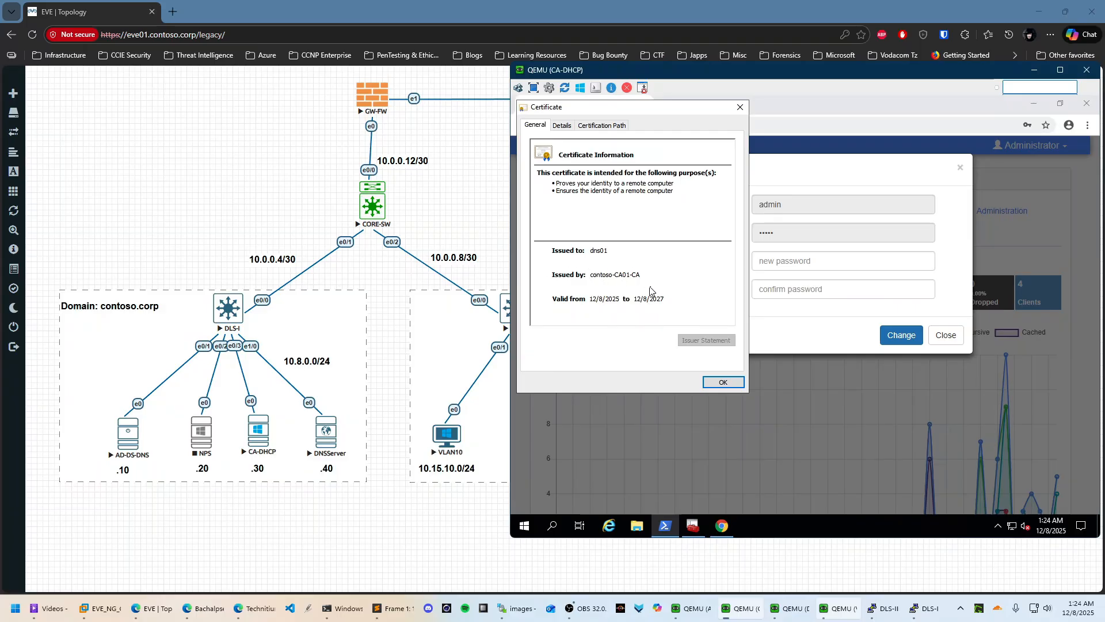
{"action": "left_click", "coordinate": [562, 125]}
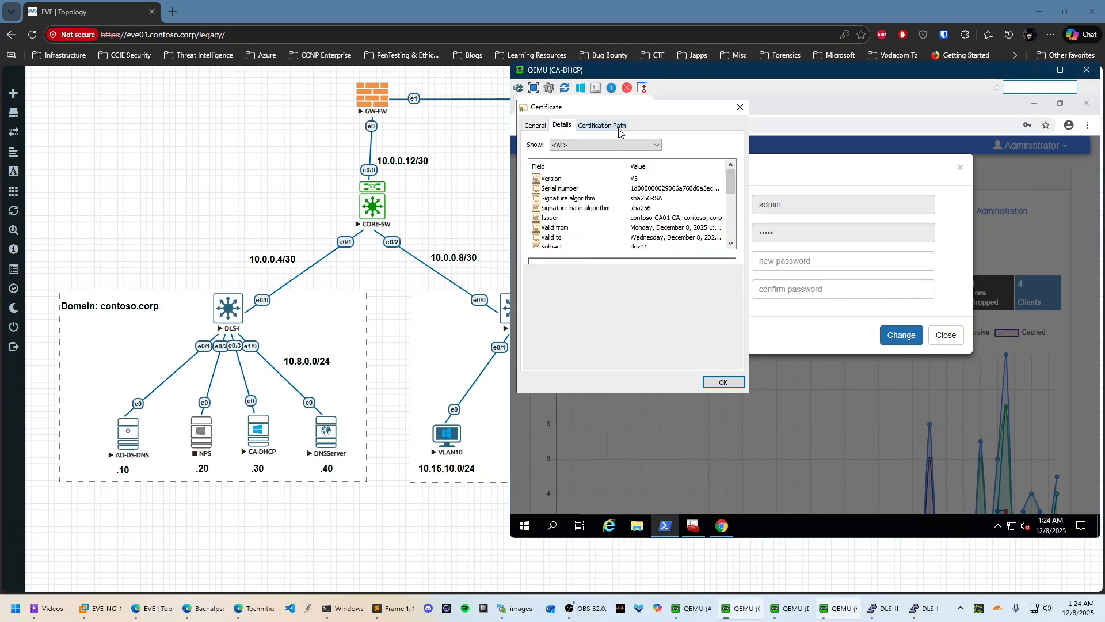
{"action": "left_click", "coordinate": [691, 219]}
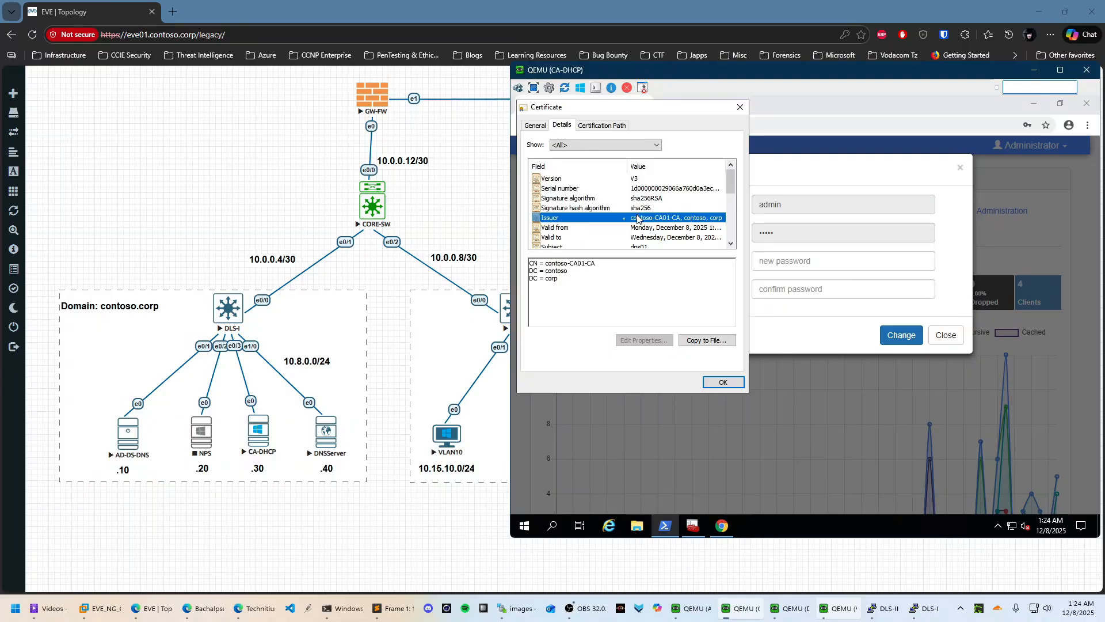
{"action": "left_click_drag", "start_coordinate": [559, 280], "coordinate": [528, 264]}
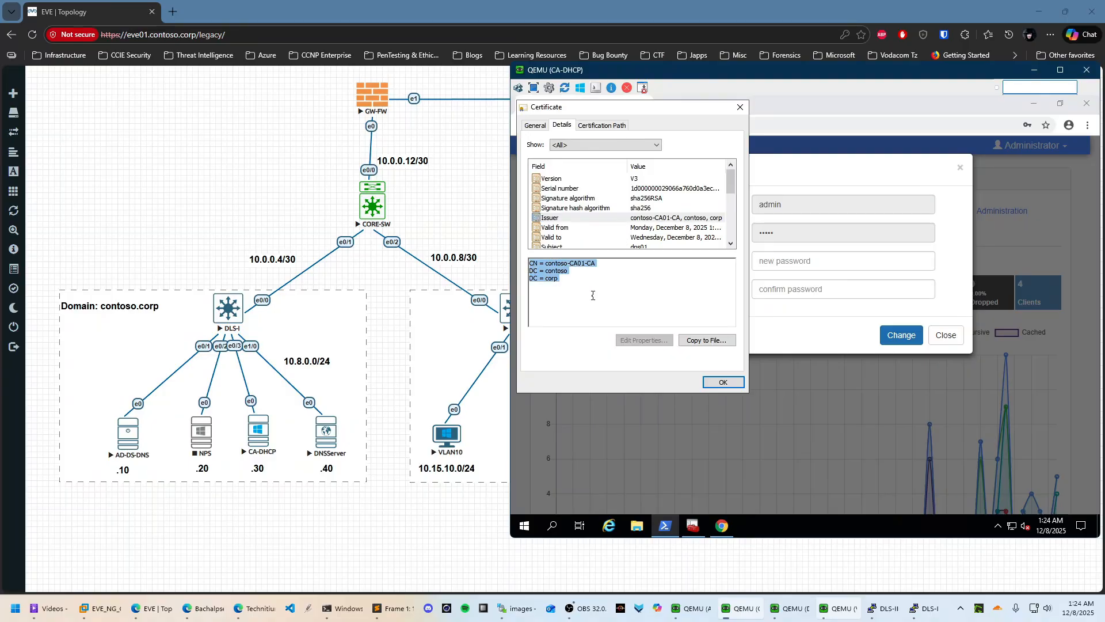
{"action": "left_click", "coordinate": [593, 295]}
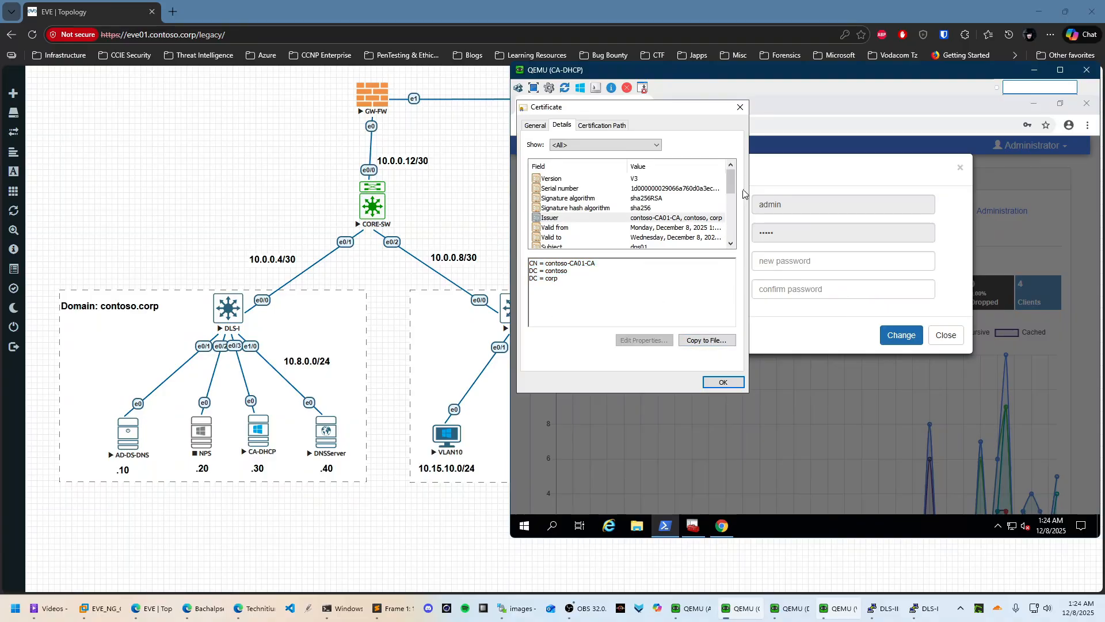
{"action": "left_click_drag", "start_coordinate": [731, 182], "coordinate": [731, 203]}
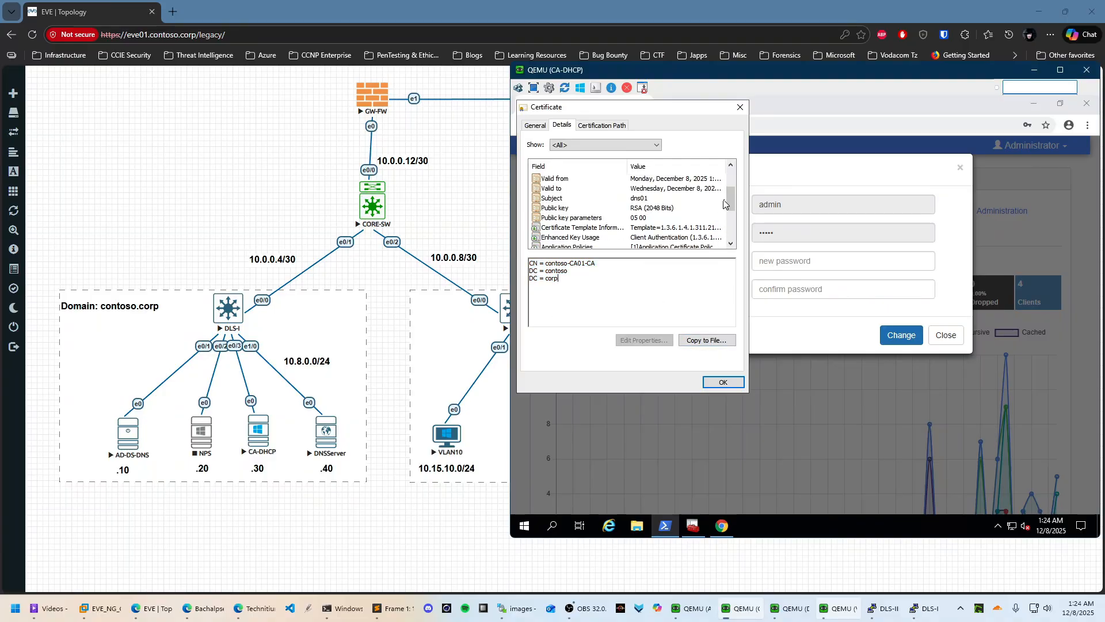
{"action": "scroll", "coordinate": [697, 226], "scroll_direction": "down", "scroll_amount": 2}
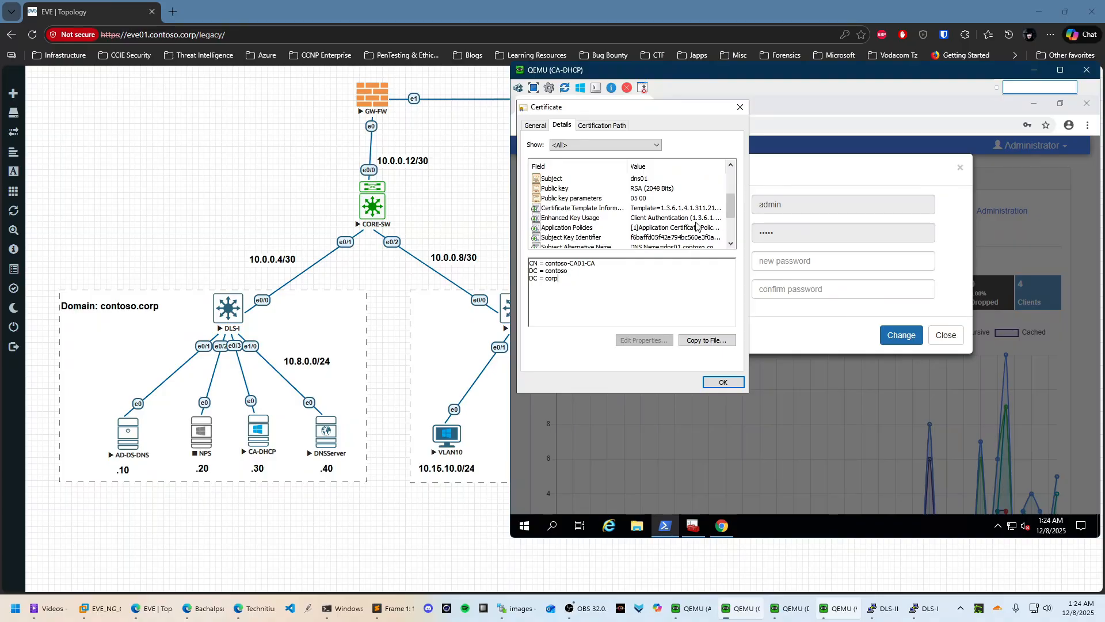
Check the enhanced key usages and SAN entries dns01.contoso.corp and dns01, then close the certificate
{"action": "left_click", "coordinate": [683, 218]}
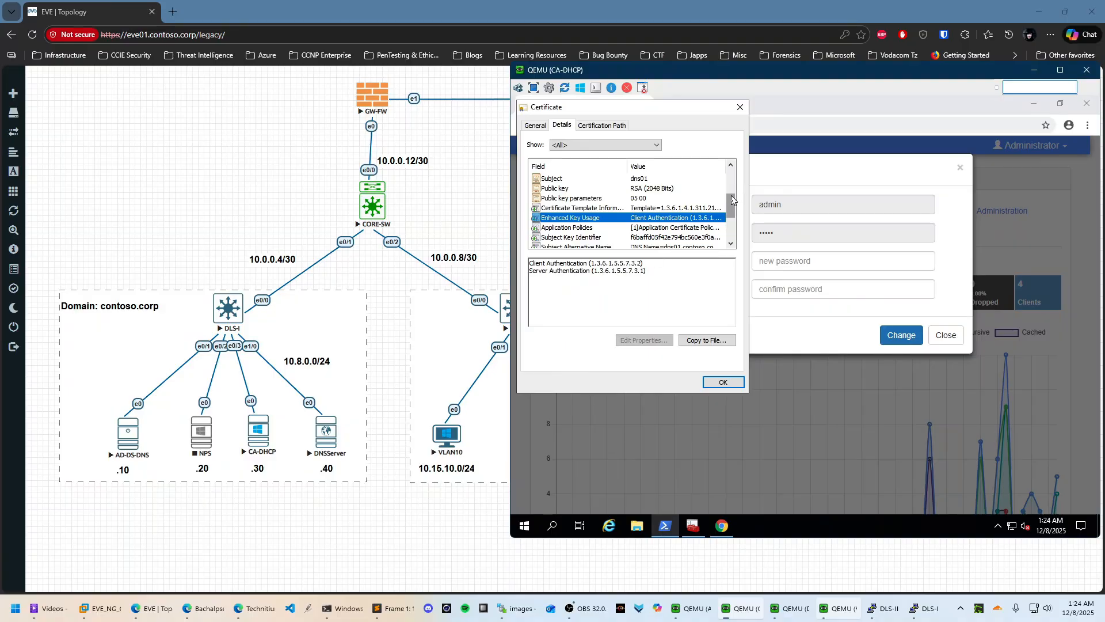
{"action": "left_click_drag", "start_coordinate": [732, 200], "coordinate": [731, 215]}
{"action": "left_click", "coordinate": [666, 209]}
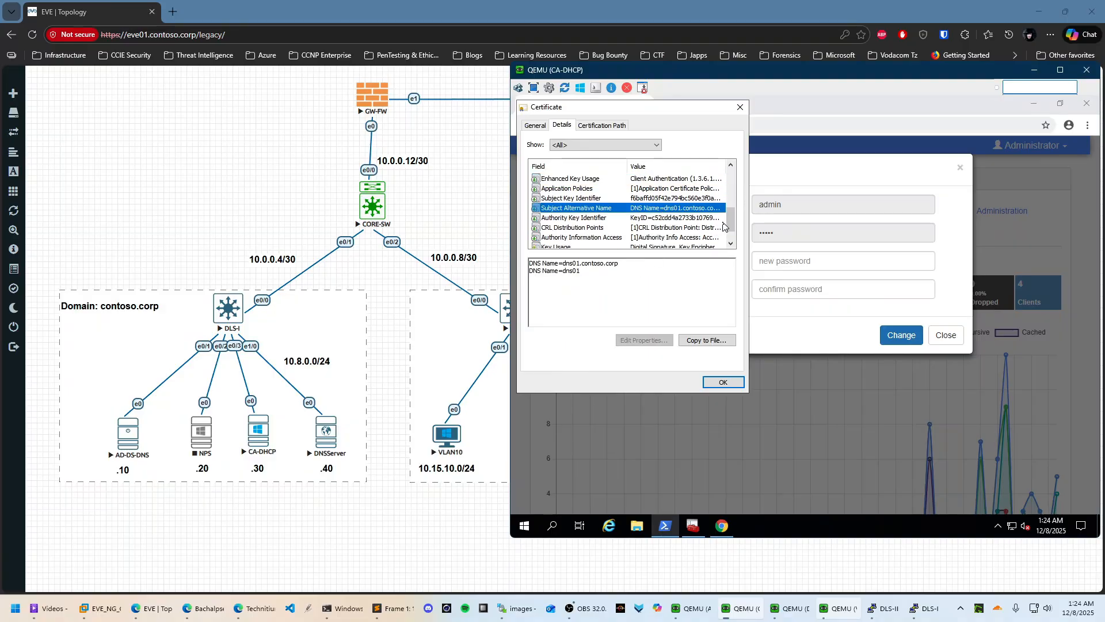
{"action": "left_click_drag", "start_coordinate": [586, 272], "coordinate": [530, 263]}
{"action": "left_click", "coordinate": [610, 274]}
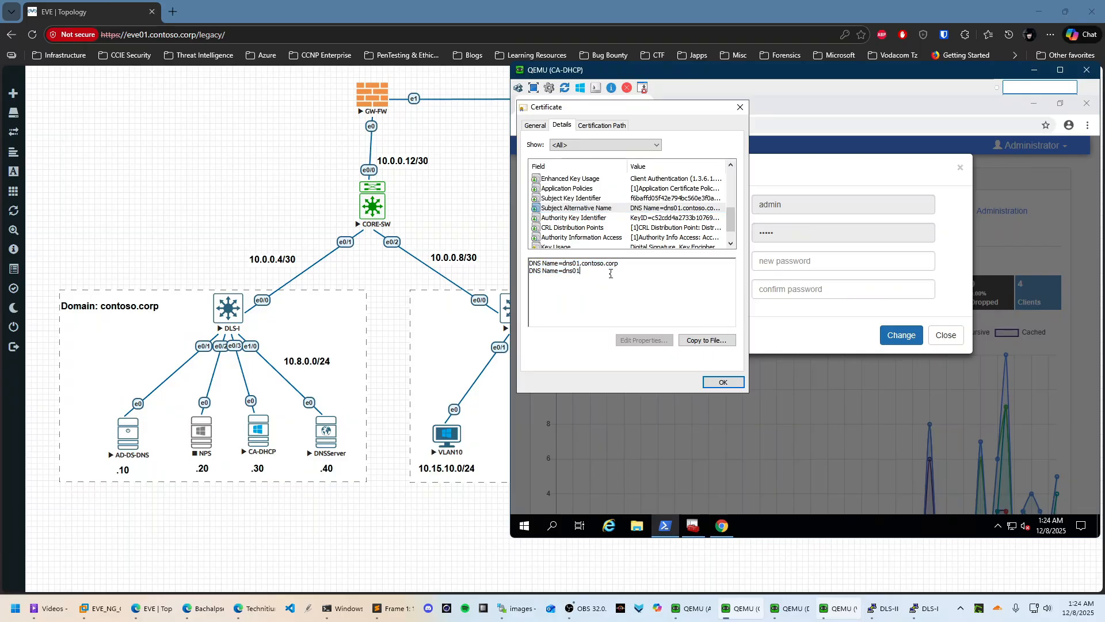
{"action": "left_click_drag", "start_coordinate": [733, 219], "coordinate": [733, 225]}
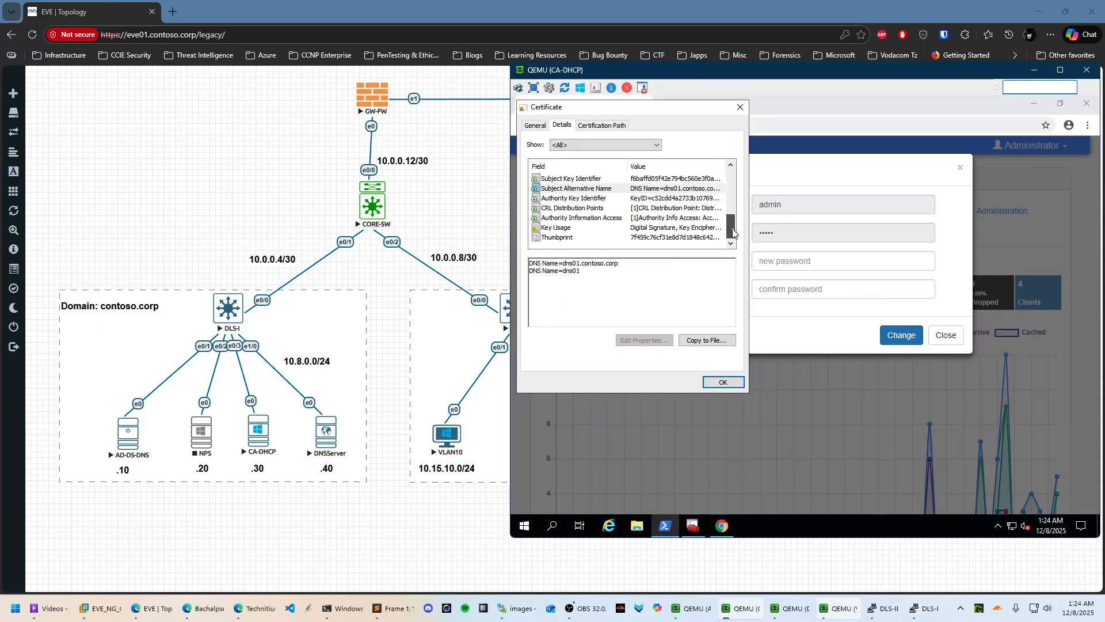
{"action": "left_click", "coordinate": [721, 383]}
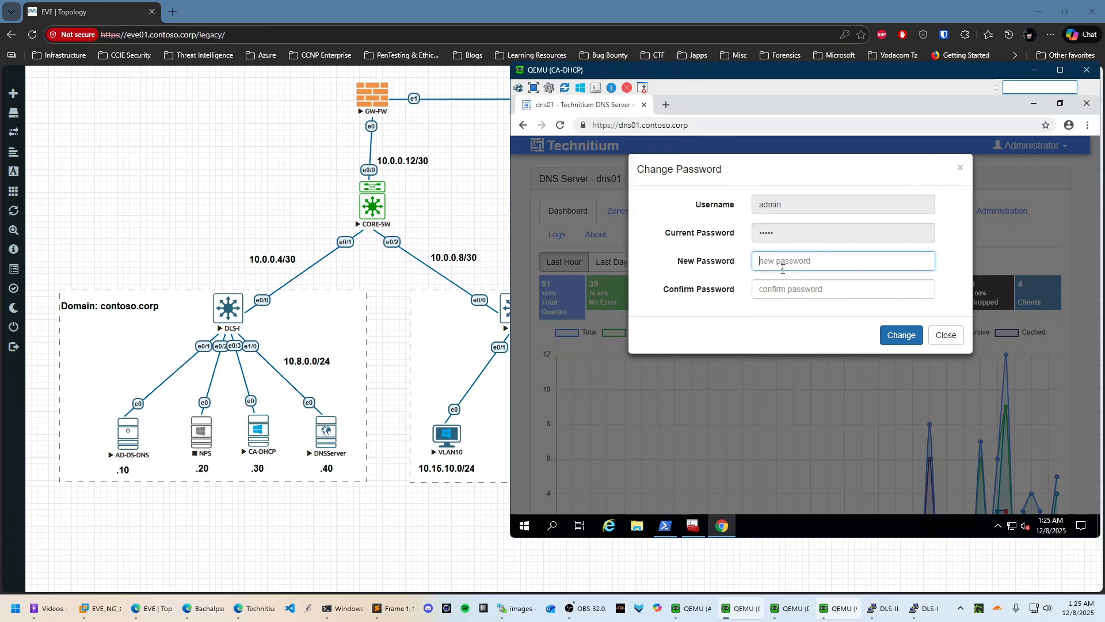
Enter and confirm a new admin password, submit it, and decline saving it in Chrome
{"action": "type", "text": "•••"}
{"action": "key", "text": "Tab"}
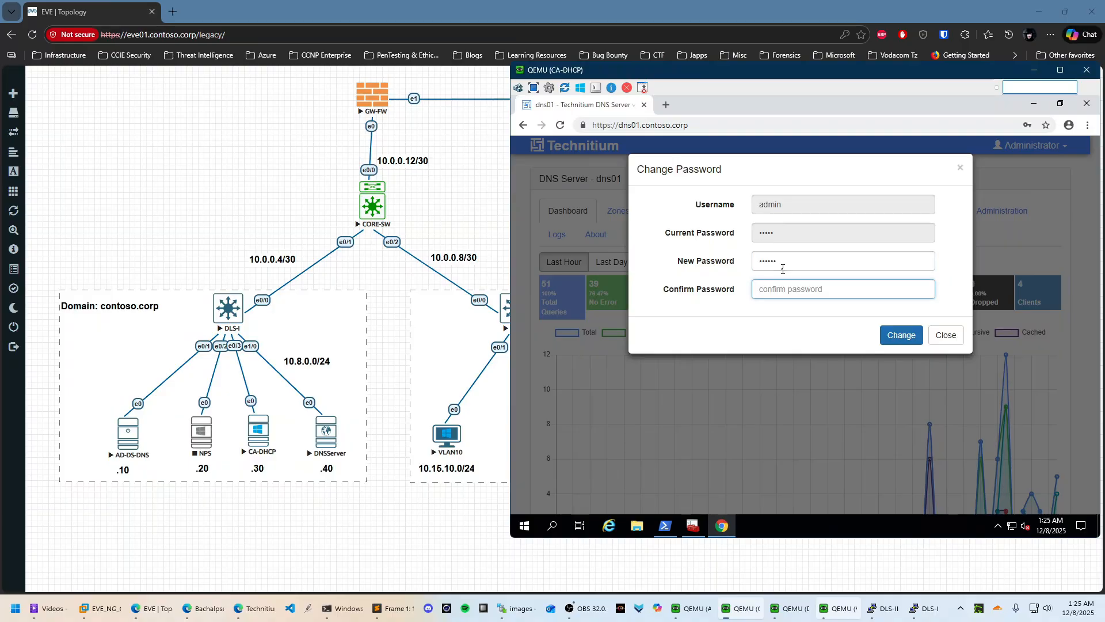
{"action": "type", "text": "•••"}
{"action": "key", "text": "Return"}
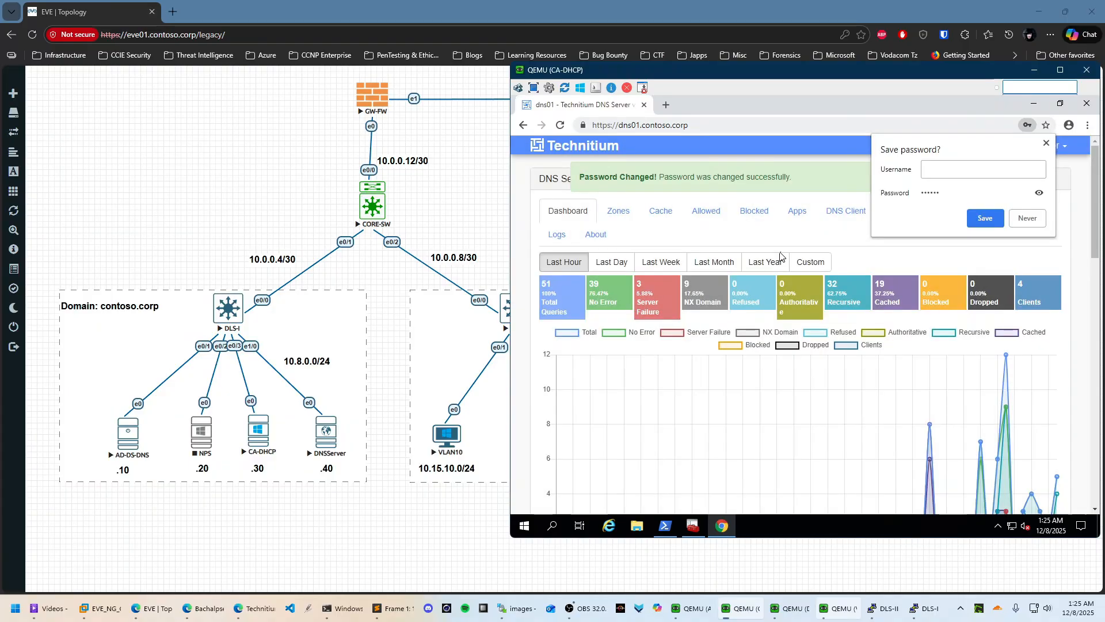
{"action": "left_click", "coordinate": [1028, 218]}
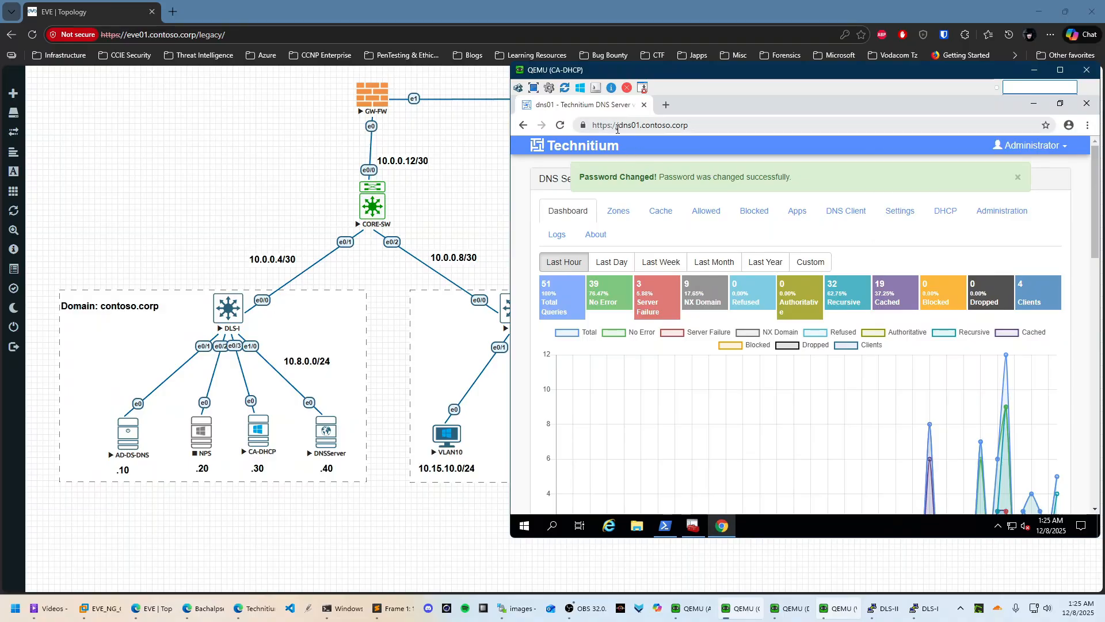
{"action": "left_click", "coordinate": [584, 126]}
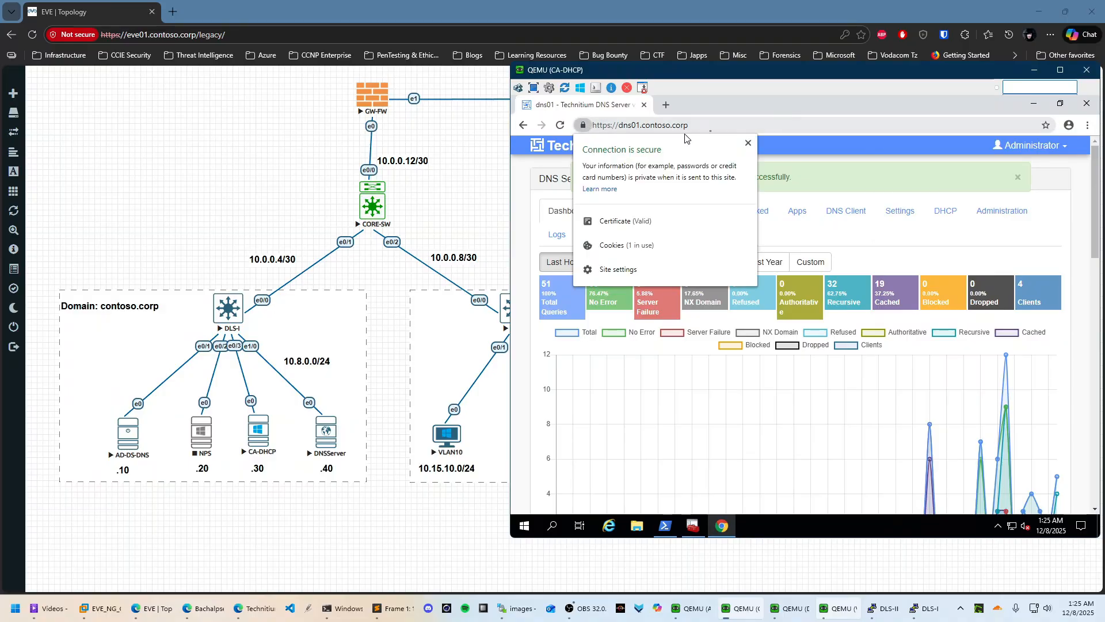
{"action": "left_click", "coordinate": [602, 129]}
{"action": "left_click", "coordinate": [584, 127]}
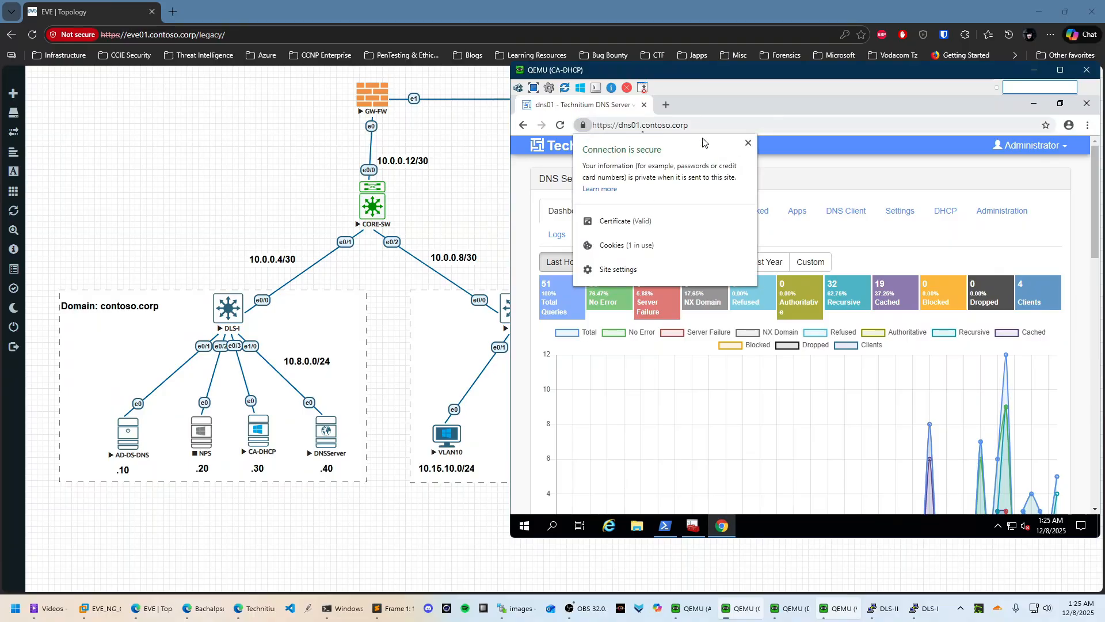
{"action": "left_click", "coordinate": [621, 220]}
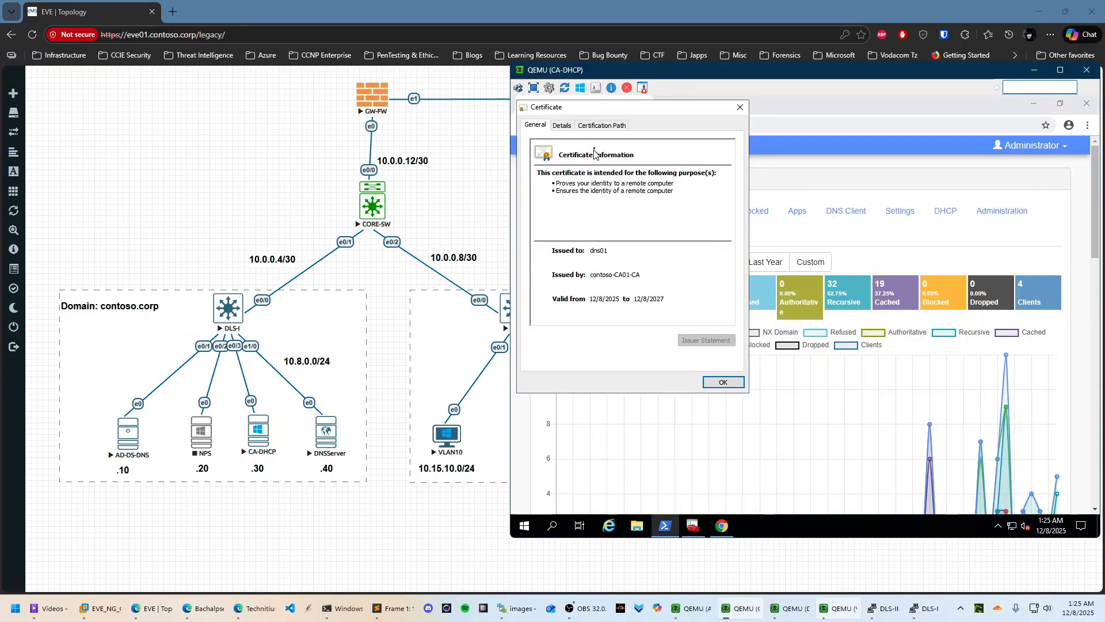
{"action": "left_click", "coordinate": [562, 126]}
{"action": "left_click", "coordinate": [593, 125]}
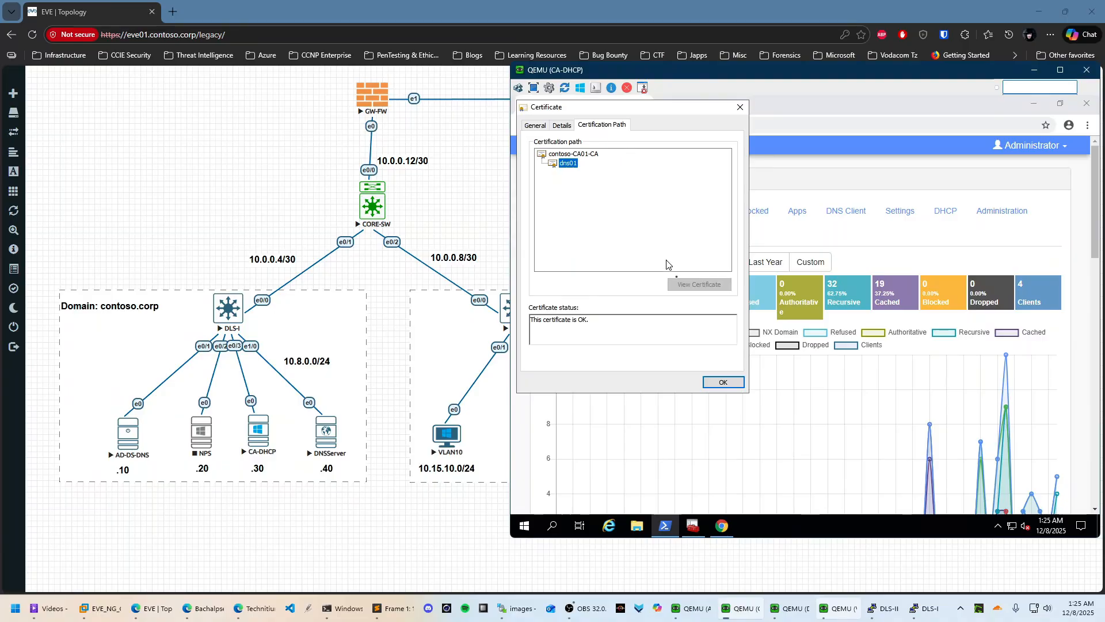
{"action": "triple_click", "coordinate": [638, 325]}
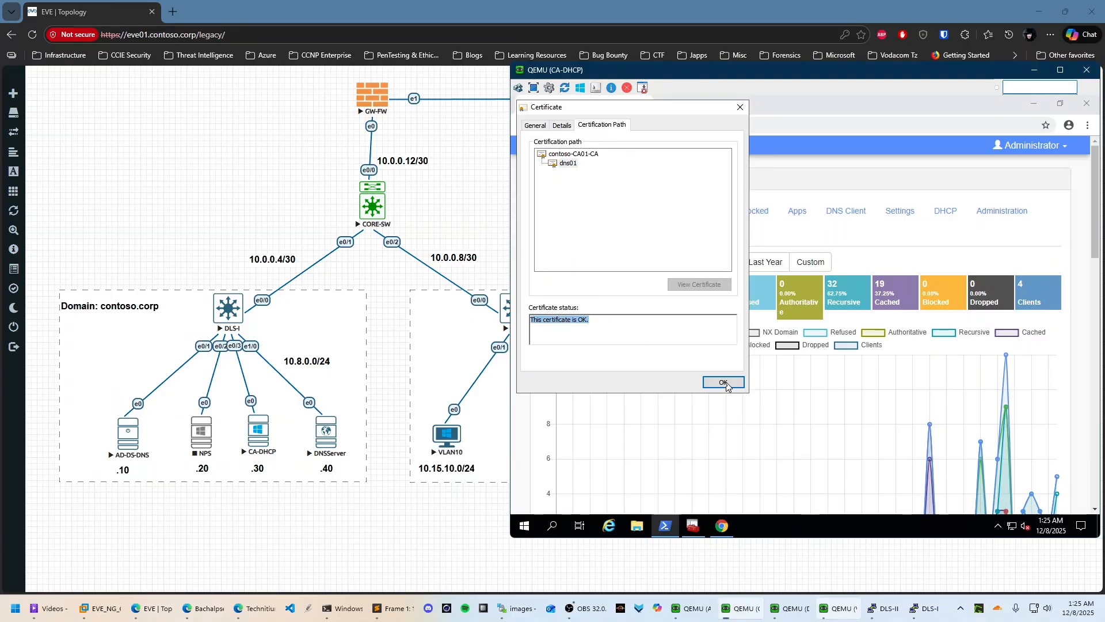
{"action": "left_click", "coordinate": [535, 126]}
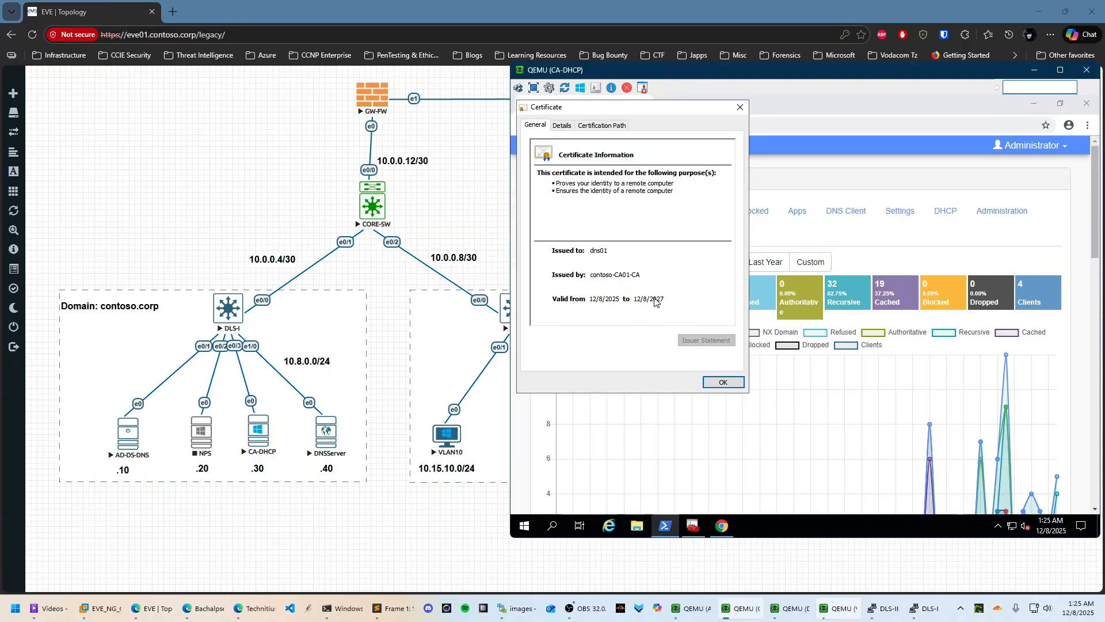
{"action": "left_click", "coordinate": [720, 384]}
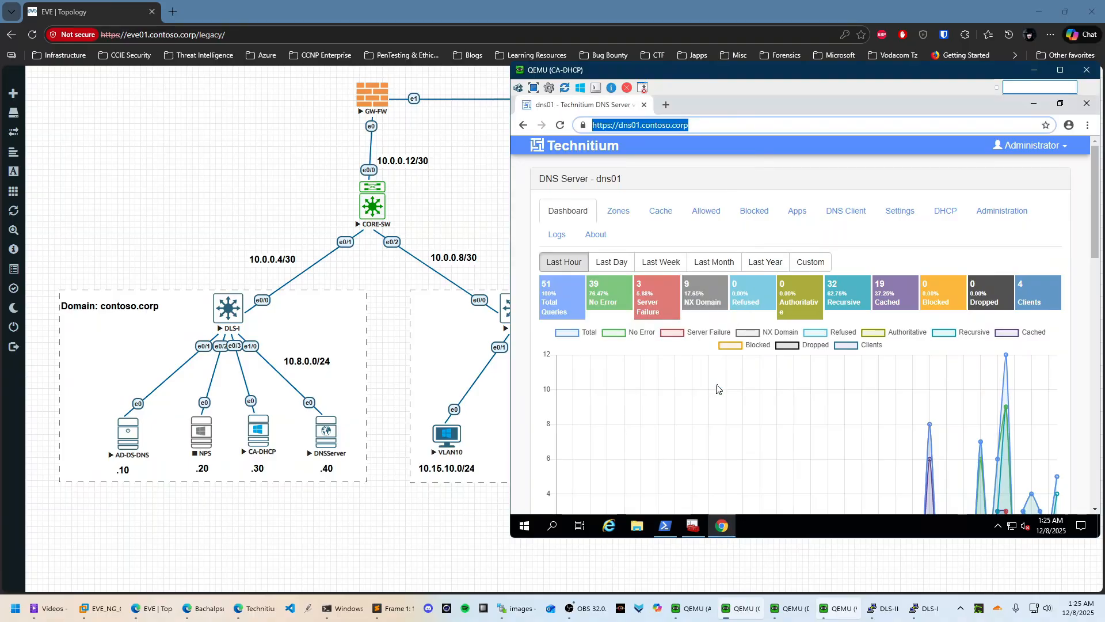
Expand contoso-CA01-CA to view issued certificate request ID 2 and the templates list, then minimize the windows
{"action": "left_click", "coordinate": [1033, 103]}
{"action": "left_click", "coordinate": [694, 526]}
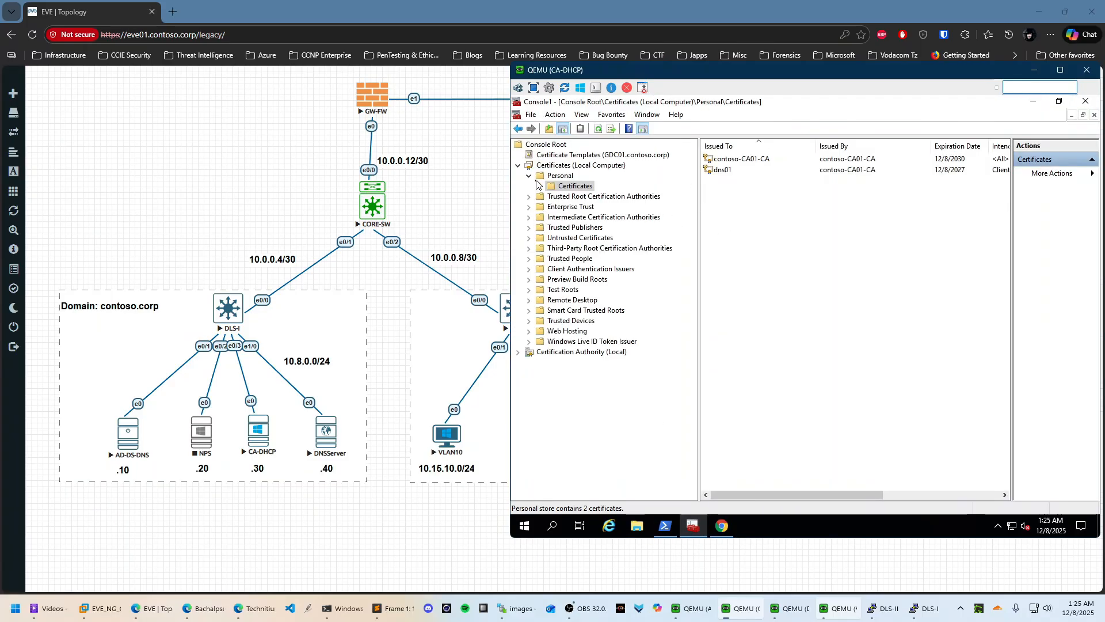
{"action": "left_click", "coordinate": [517, 351]}
{"action": "left_click", "coordinate": [528, 364]}
{"action": "left_click", "coordinate": [586, 383]}
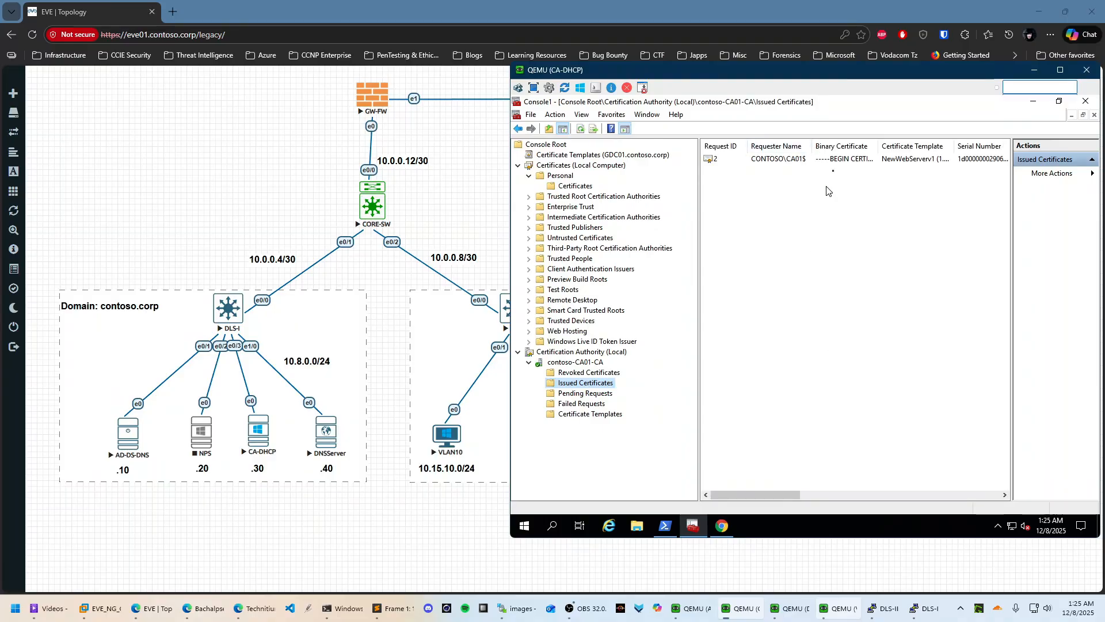
{"action": "left_click", "coordinate": [861, 161]}
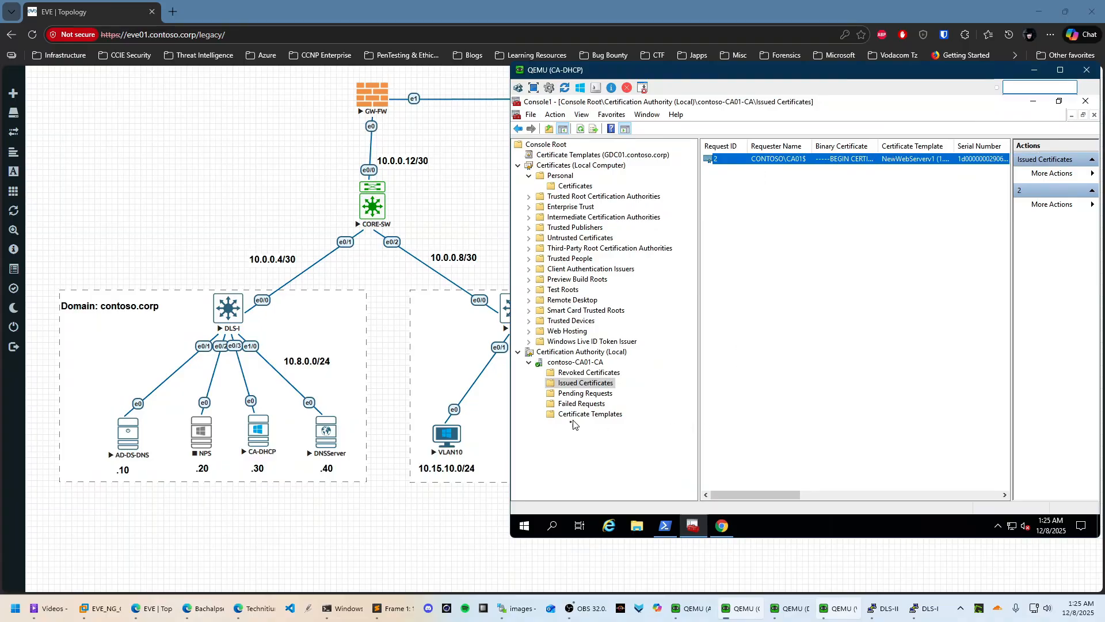
{"action": "left_click", "coordinate": [591, 414]}
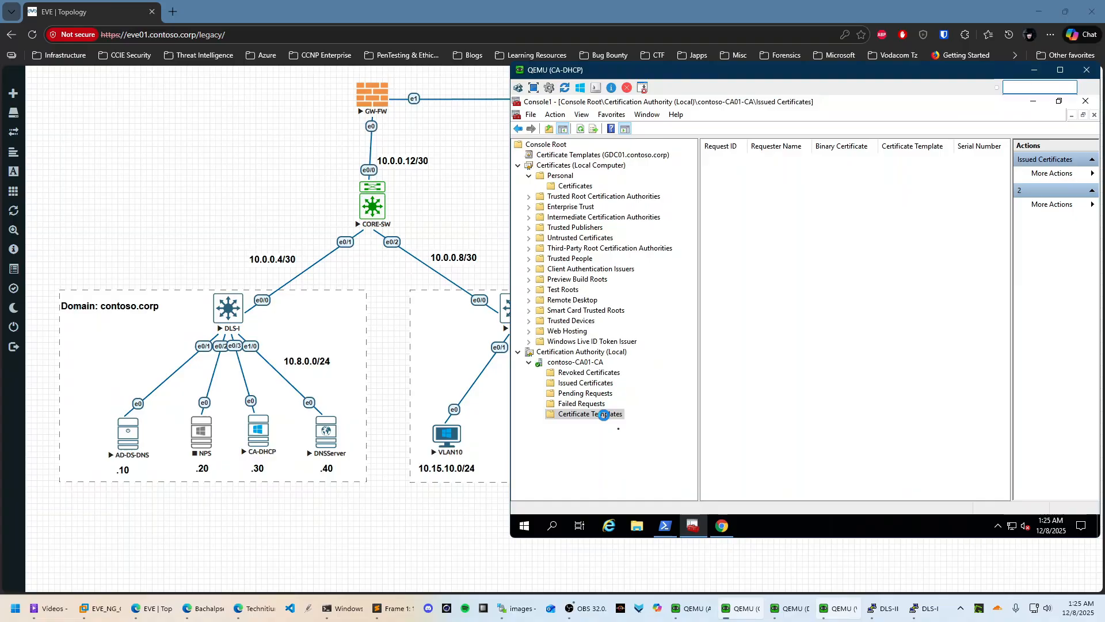
{"action": "left_click", "coordinate": [1035, 102]}
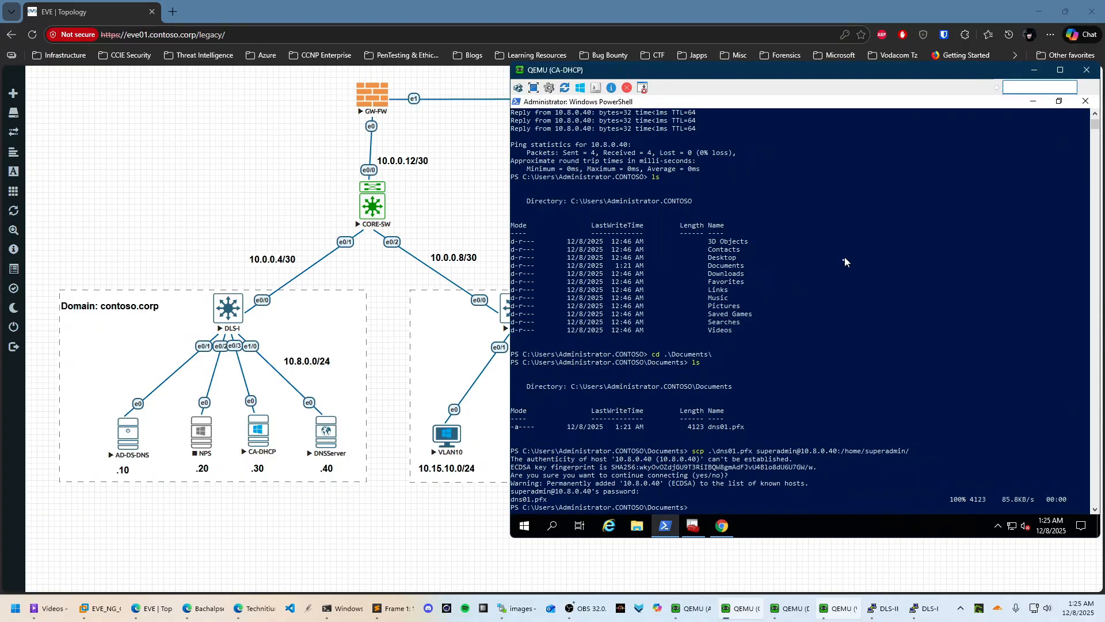
{"action": "left_click", "coordinate": [1032, 102]}
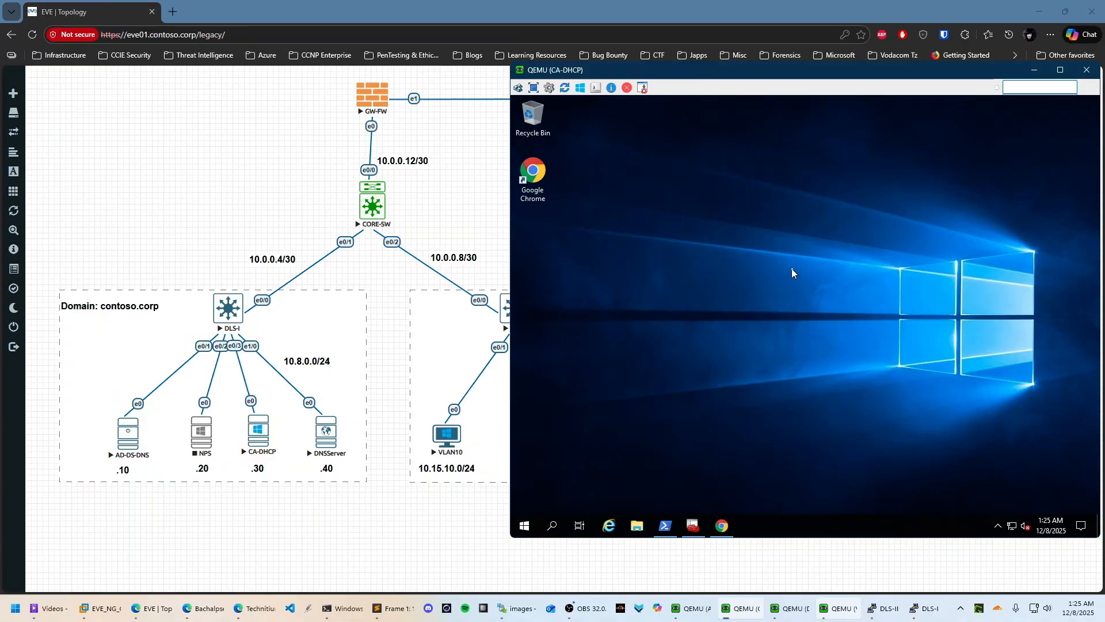
Switch to the VLAN10 client and launch an administrator Command Prompt
{"action": "left_click", "coordinate": [693, 524]}
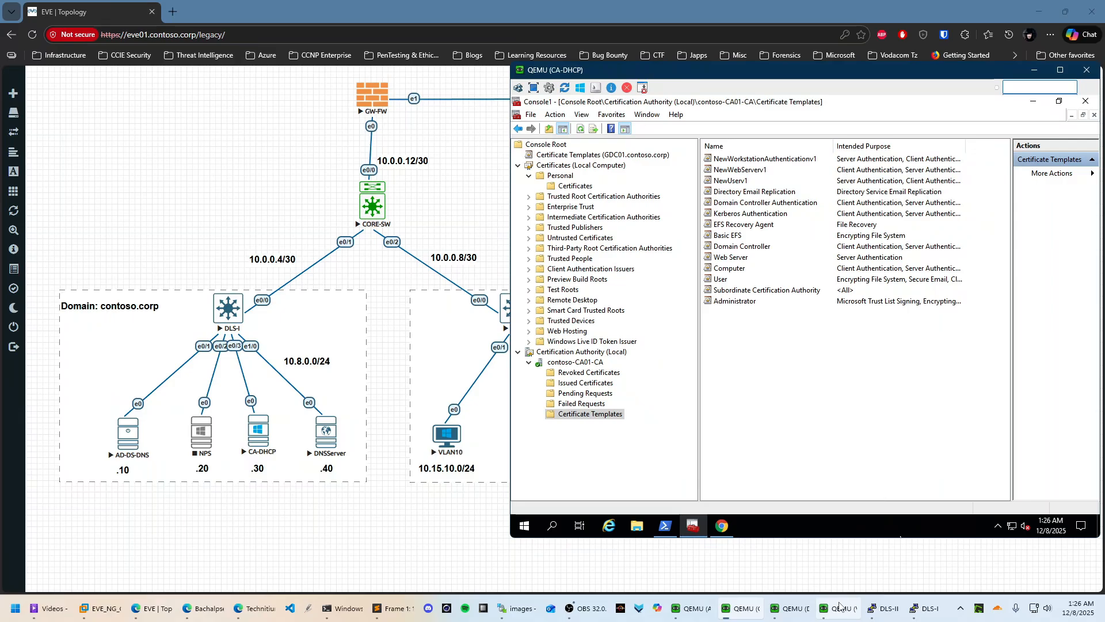
{"action": "mouse_move", "coordinate": [824, 611]}
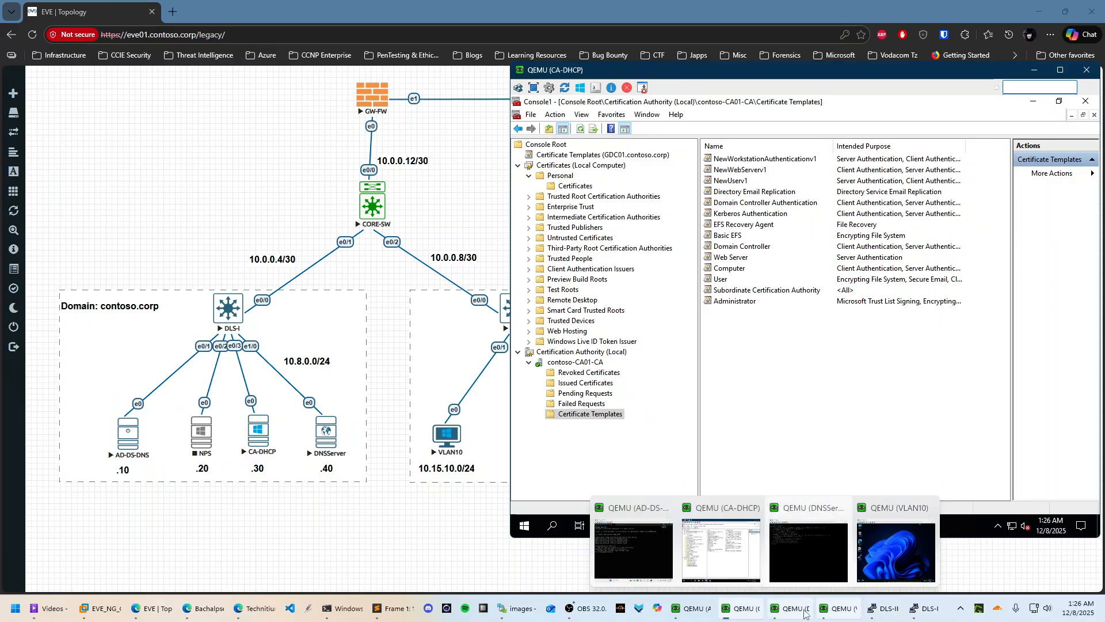
{"action": "left_click", "coordinate": [896, 550]}
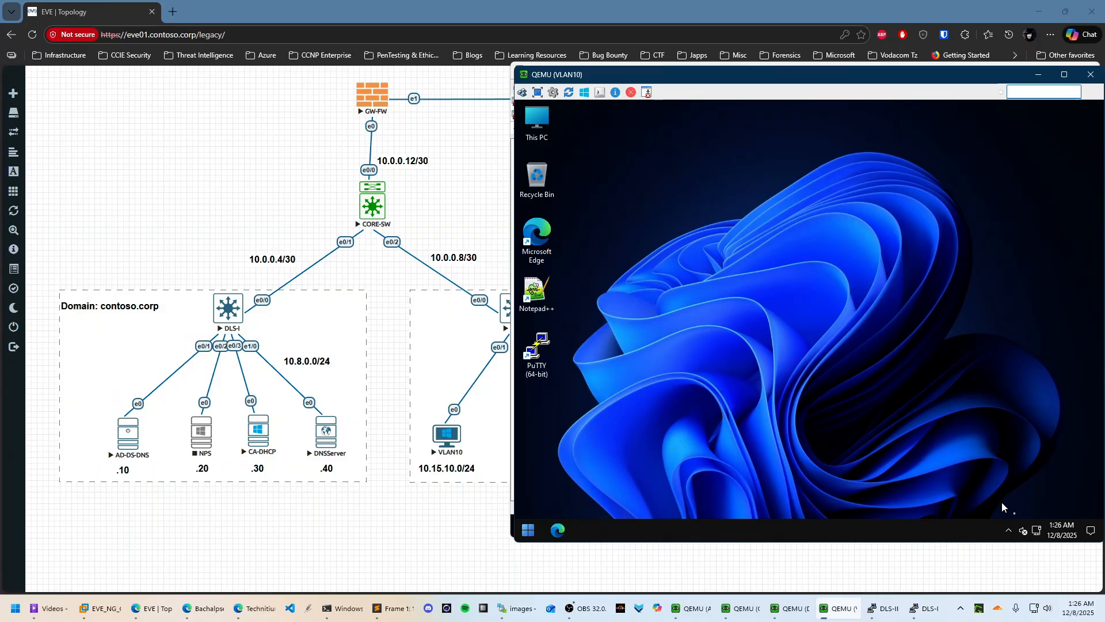
{"action": "mouse_move", "coordinate": [1037, 528]}
{"action": "left_click", "coordinate": [528, 531]}
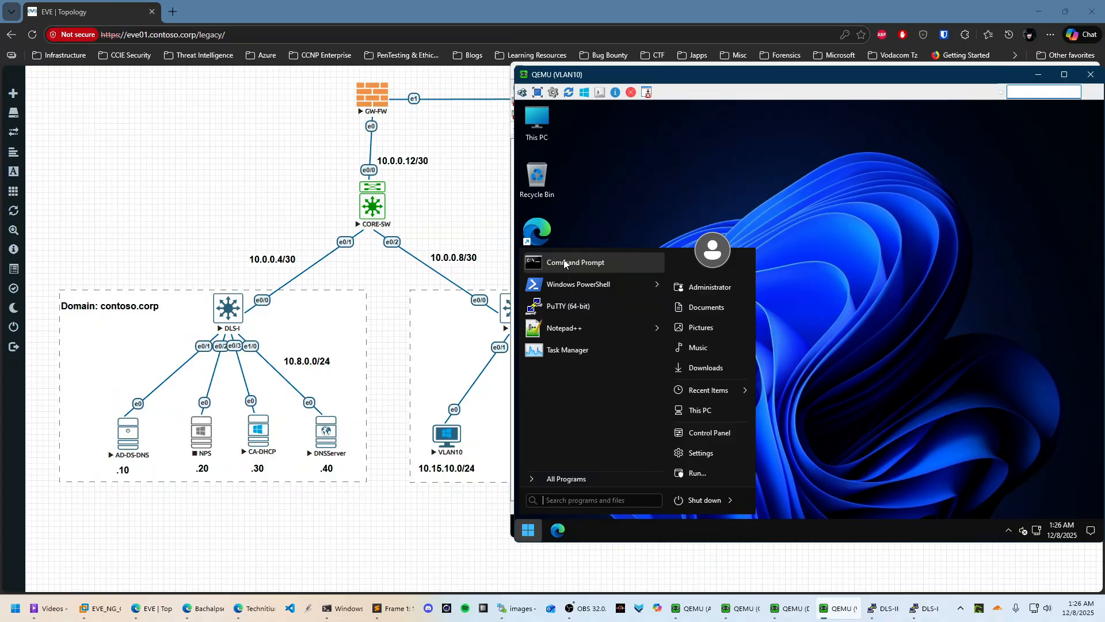
{"action": "left_click", "coordinate": [586, 264]}
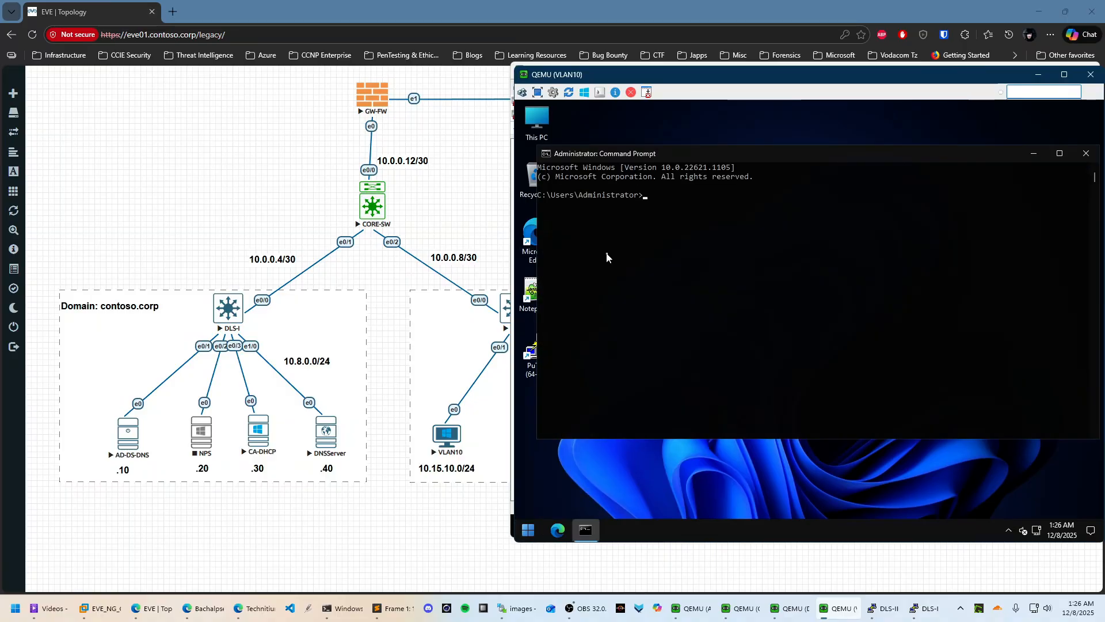
Run ipconfig /all and mark the address 10.15.10.100 and DNS servers 10.8.0.10 and 10.8.0.40
{"action": "type", "text": "ipconfig /all"}
{"action": "key", "text": "Return"}
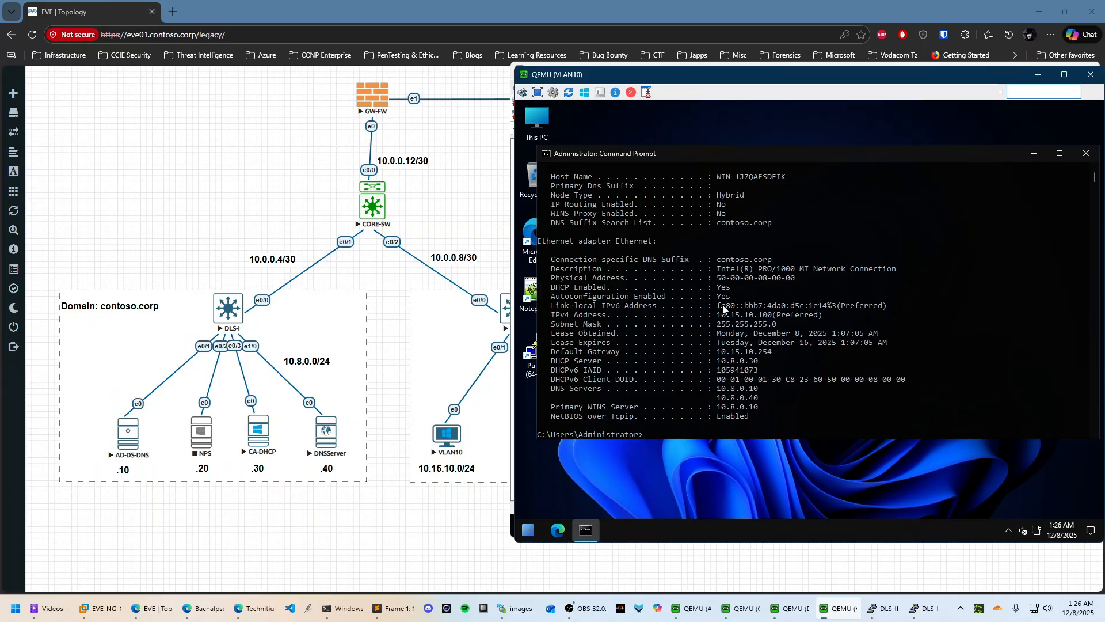
{"action": "left_click_drag", "start_coordinate": [718, 314], "coordinate": [833, 316]}
{"action": "left_click", "coordinate": [737, 435]}
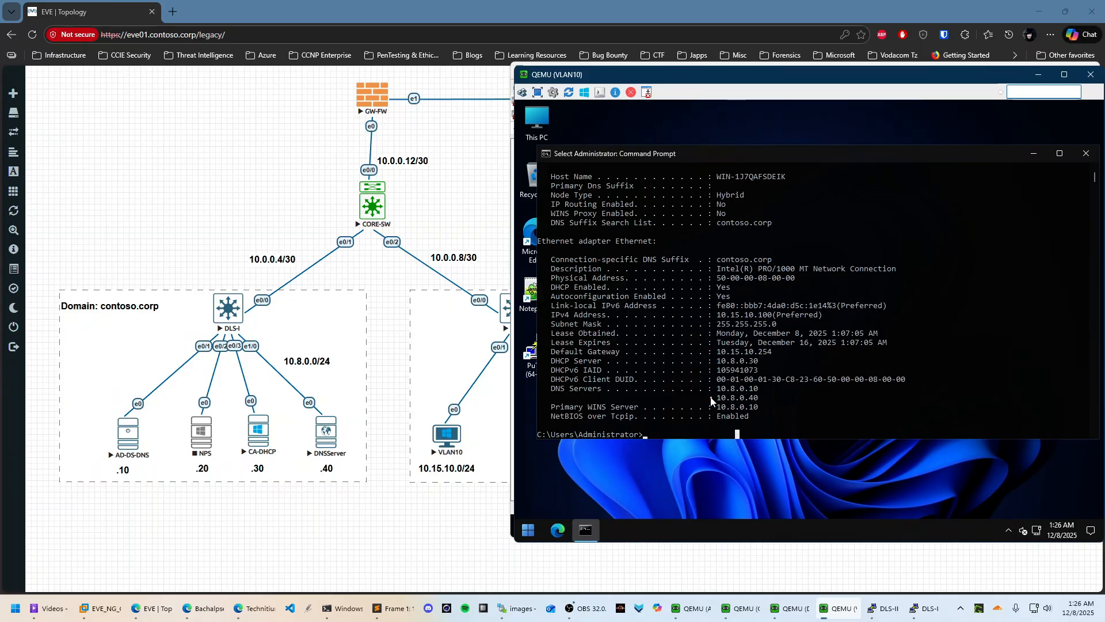
{"action": "left_click_drag", "start_coordinate": [720, 388], "coordinate": [754, 408]}
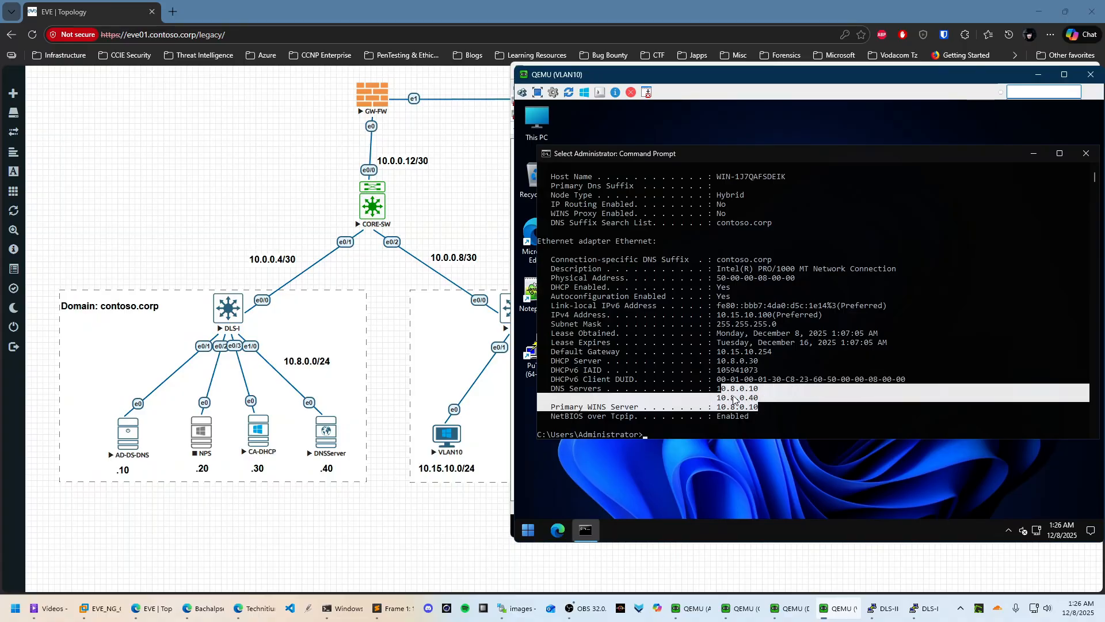
{"action": "left_click", "coordinate": [733, 397]}
{"action": "left_click_drag", "start_coordinate": [705, 381], "coordinate": [709, 382]}
{"action": "left_click_drag", "start_coordinate": [551, 392], "coordinate": [780, 410]}
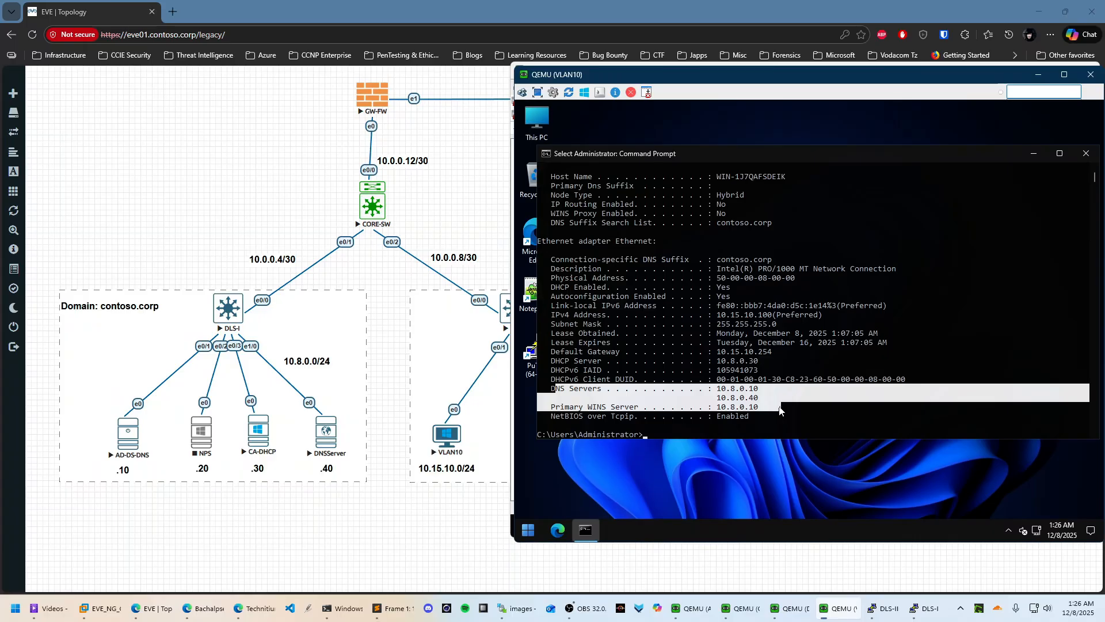
{"action": "left_click", "coordinate": [584, 410]}
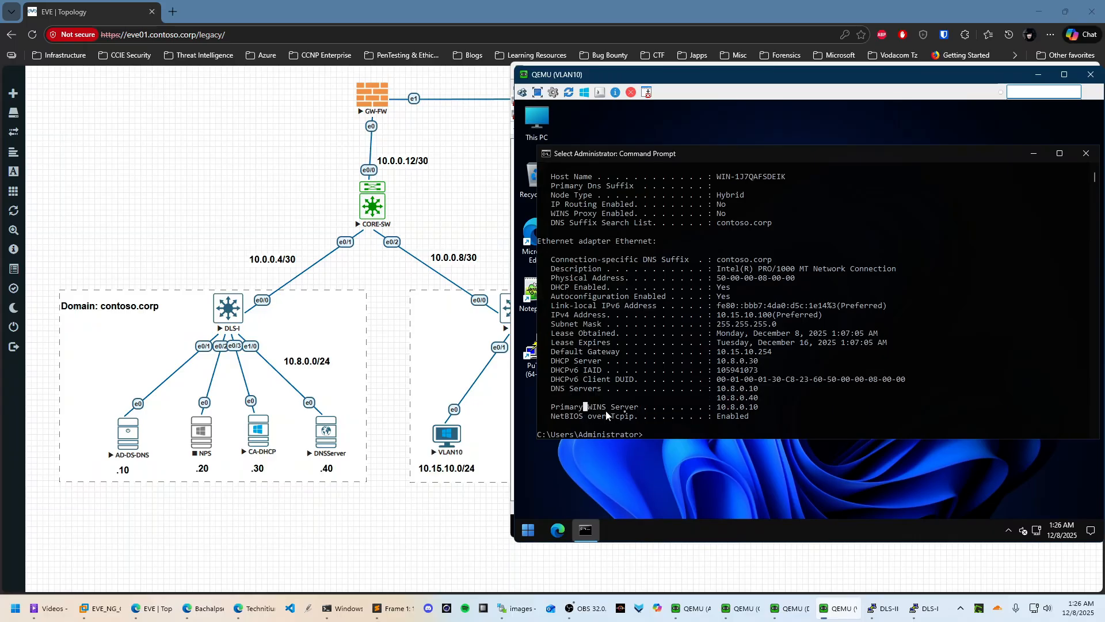
{"action": "left_click", "coordinate": [1059, 154]}
{"action": "left_click", "coordinate": [1038, 109]}
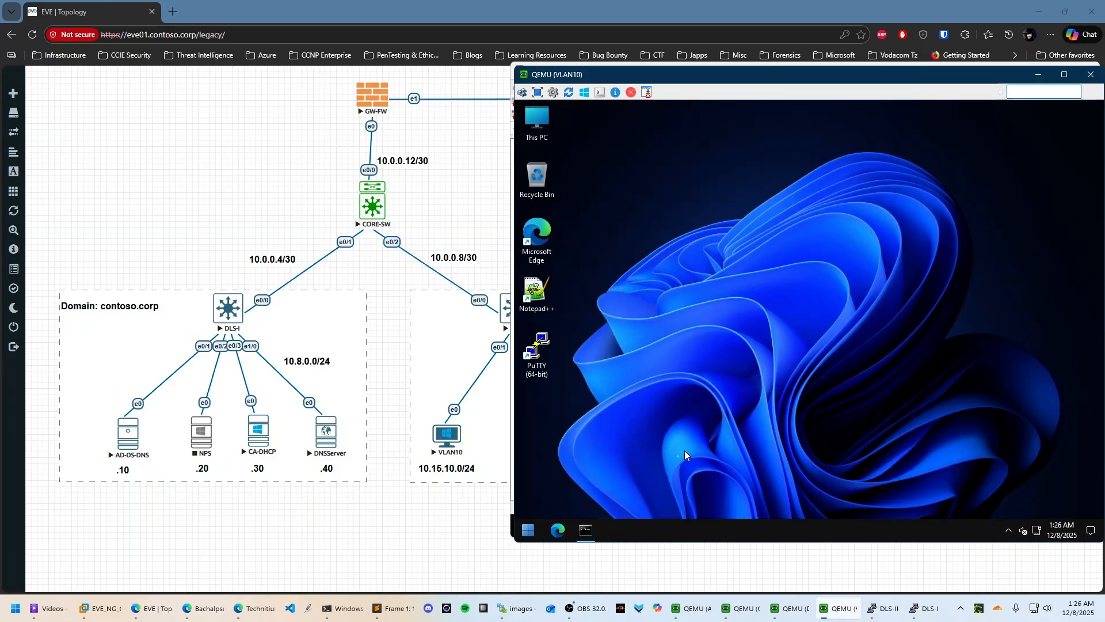
Open Documents on the client, then check the FINANCE OU user in ADUC on AD-DS-DNS
{"action": "left_click", "coordinate": [529, 530]}
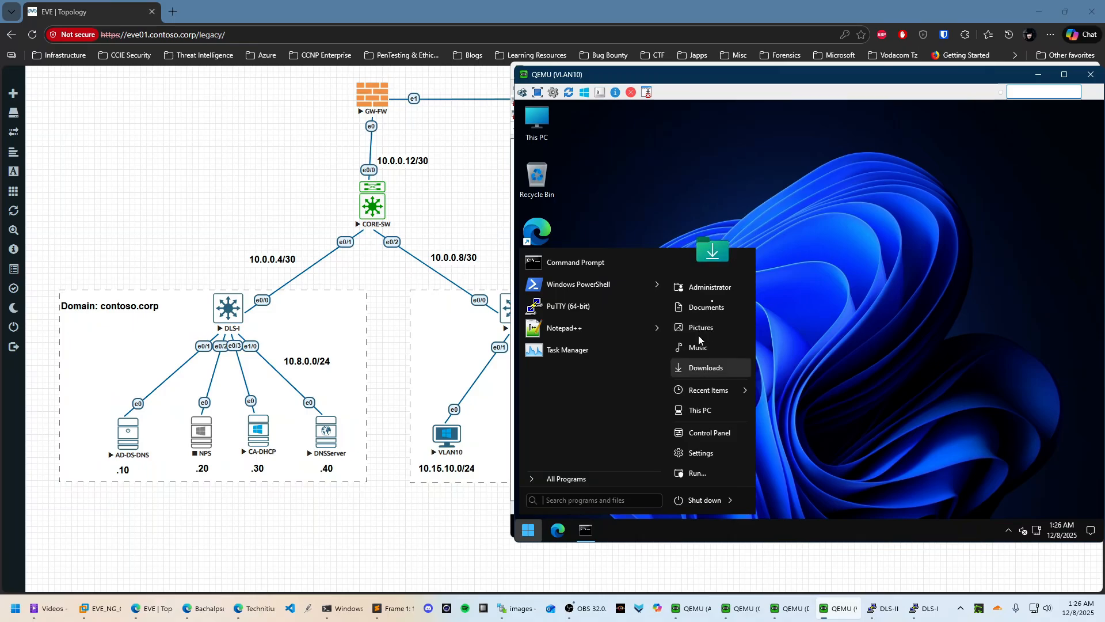
{"action": "left_click", "coordinate": [711, 308]}
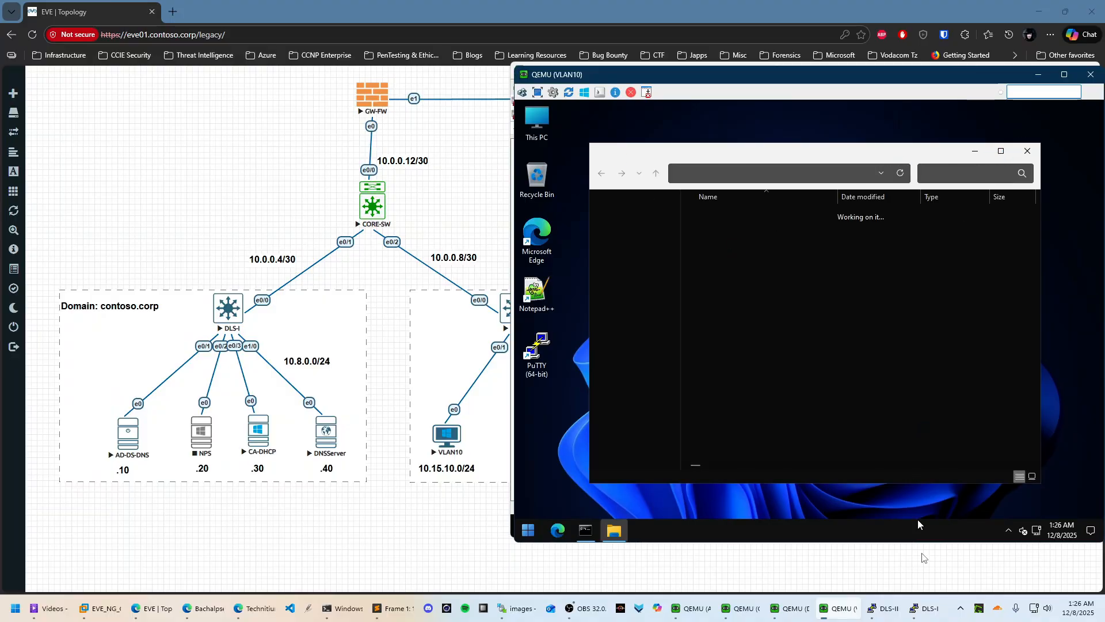
{"action": "left_click", "coordinate": [670, 602]}
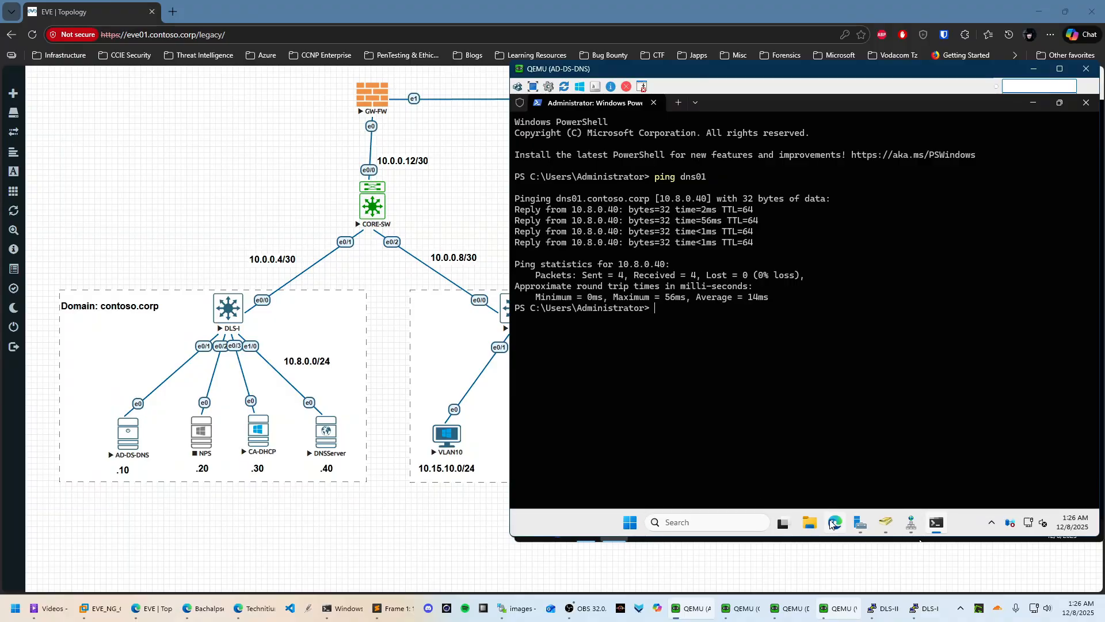
{"action": "left_click", "coordinate": [886, 522]}
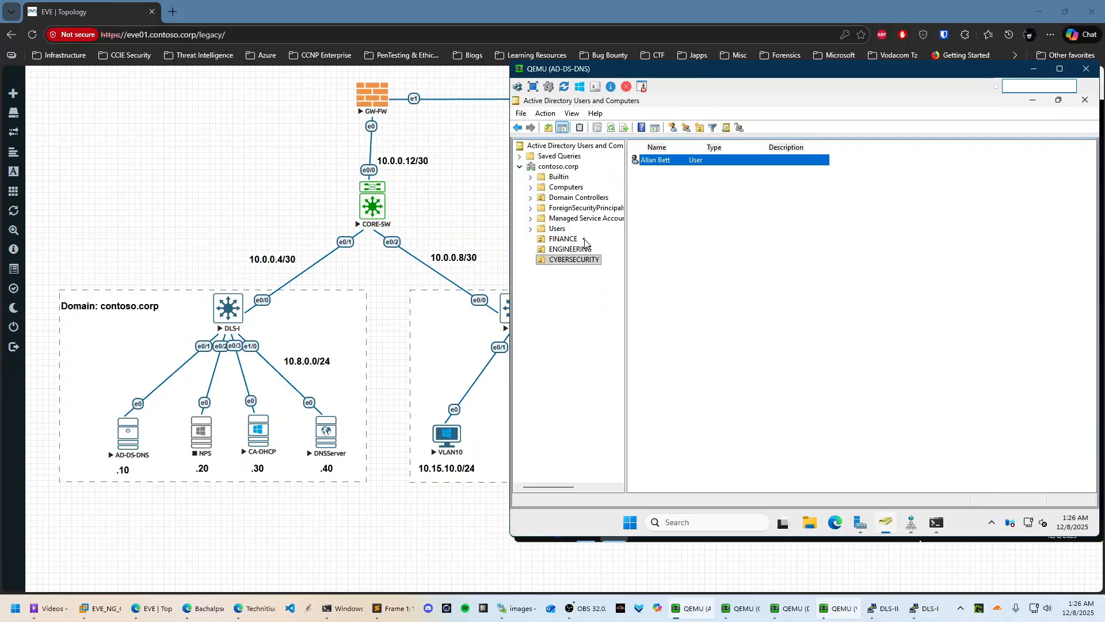
{"action": "left_click", "coordinate": [577, 238]}
{"action": "left_click", "coordinate": [663, 166]}
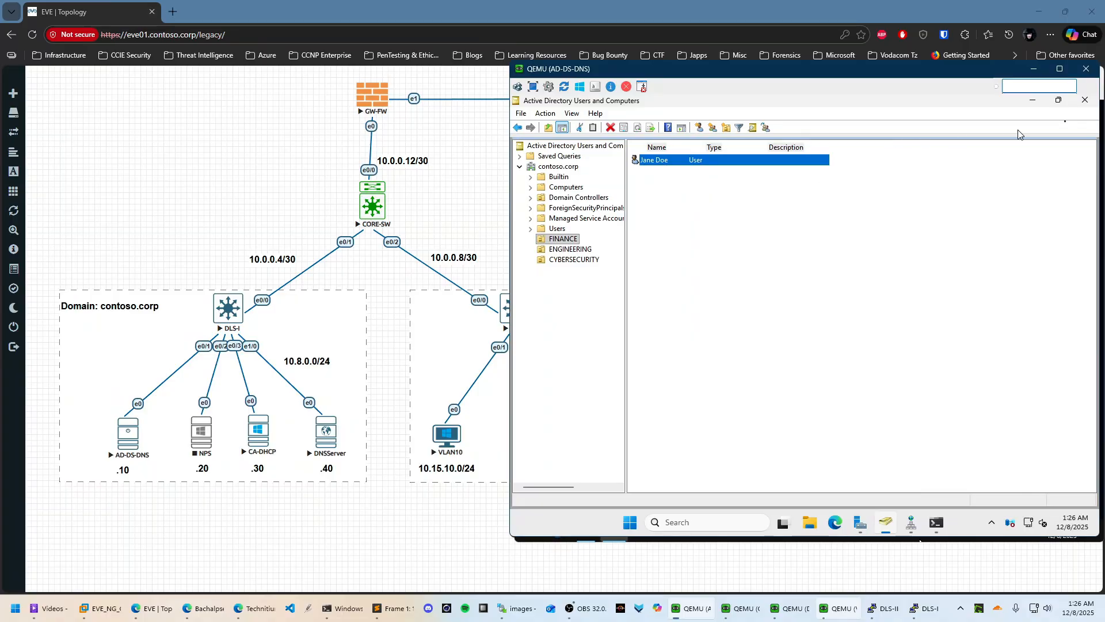
Return to the VLAN10 client and open This PC's system properties from the maximized Documents window
{"action": "left_click", "coordinate": [1032, 100]}
{"action": "left_click", "coordinate": [1037, 70]}
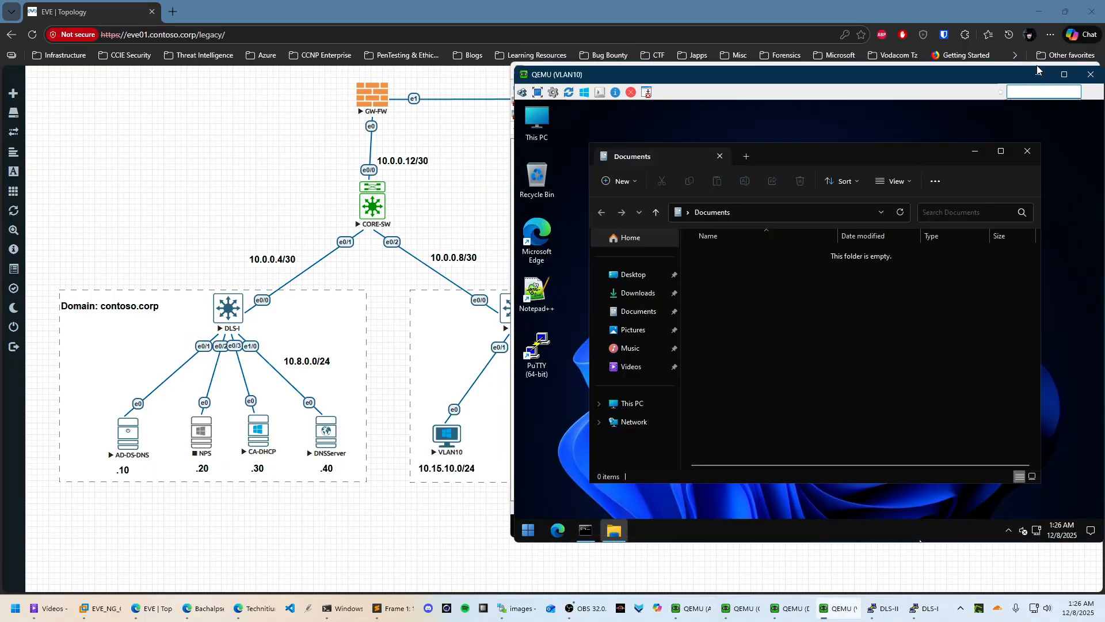
{"action": "left_click", "coordinate": [1000, 151]}
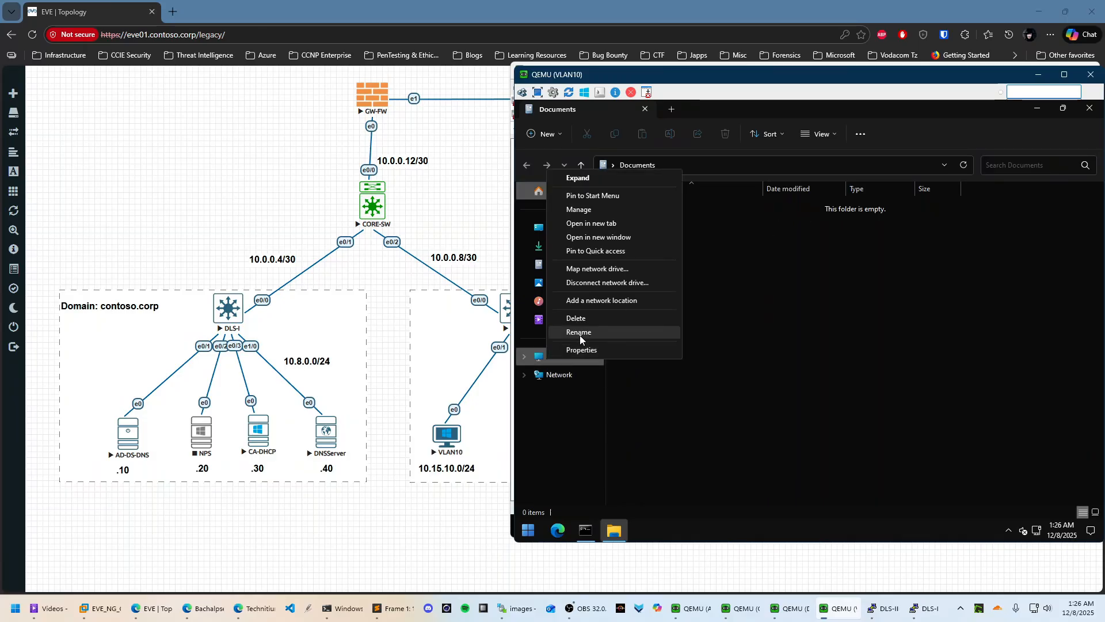
{"action": "left_click", "coordinate": [582, 349]}
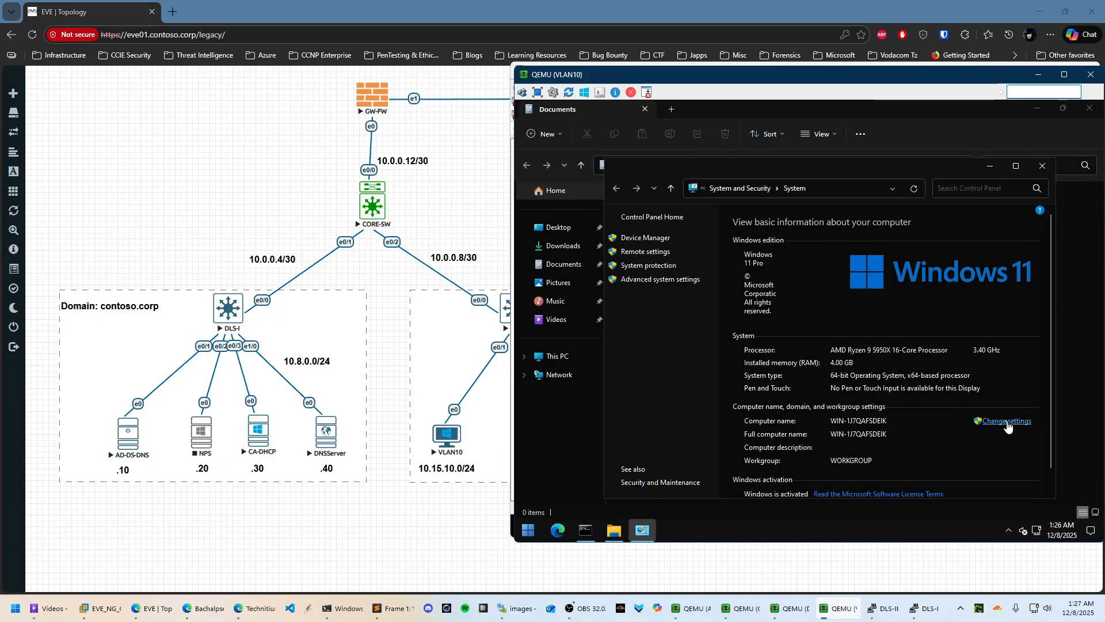
Change the computer's membership from WORKGROUP to the contoso.corp domain
{"action": "left_click", "coordinate": [1007, 423]}
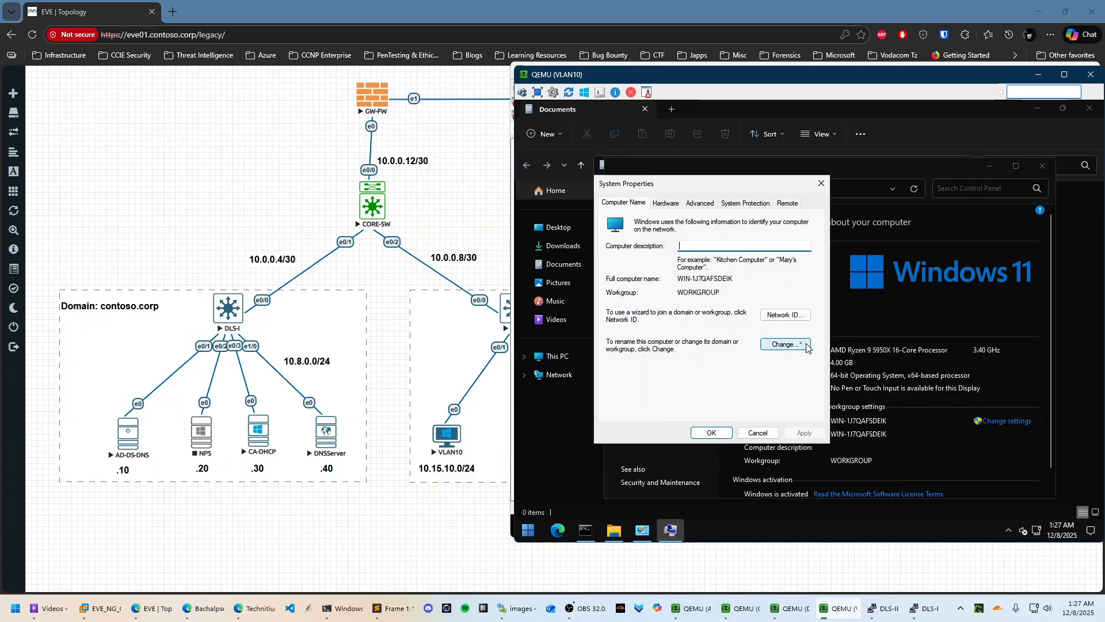
{"action": "left_click_drag", "start_coordinate": [730, 279], "coordinate": [678, 279]}
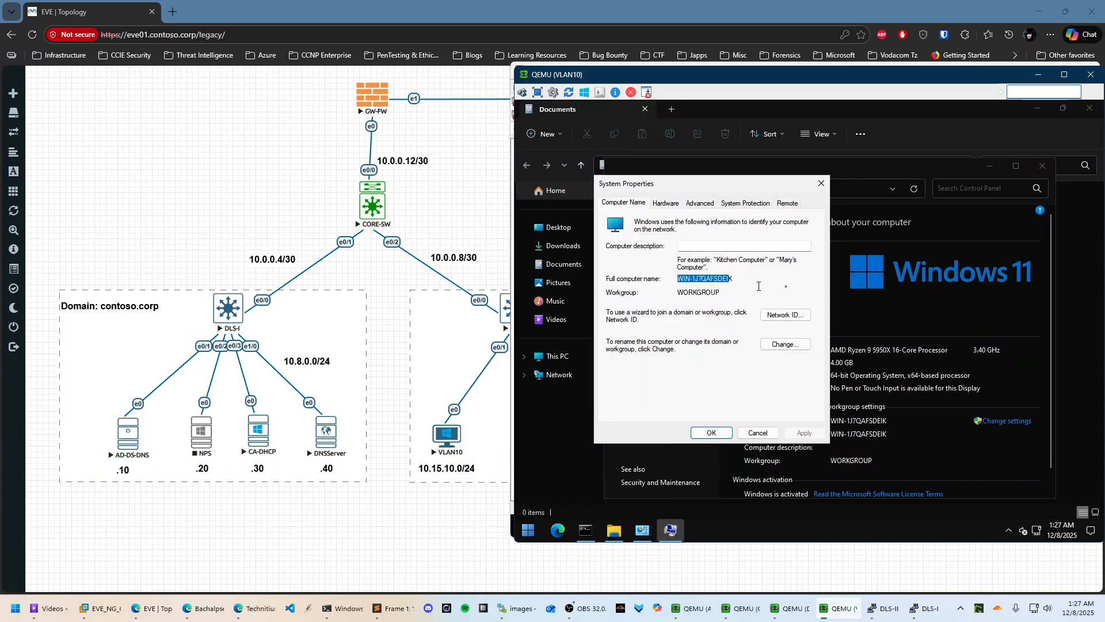
{"action": "left_click", "coordinate": [787, 347]}
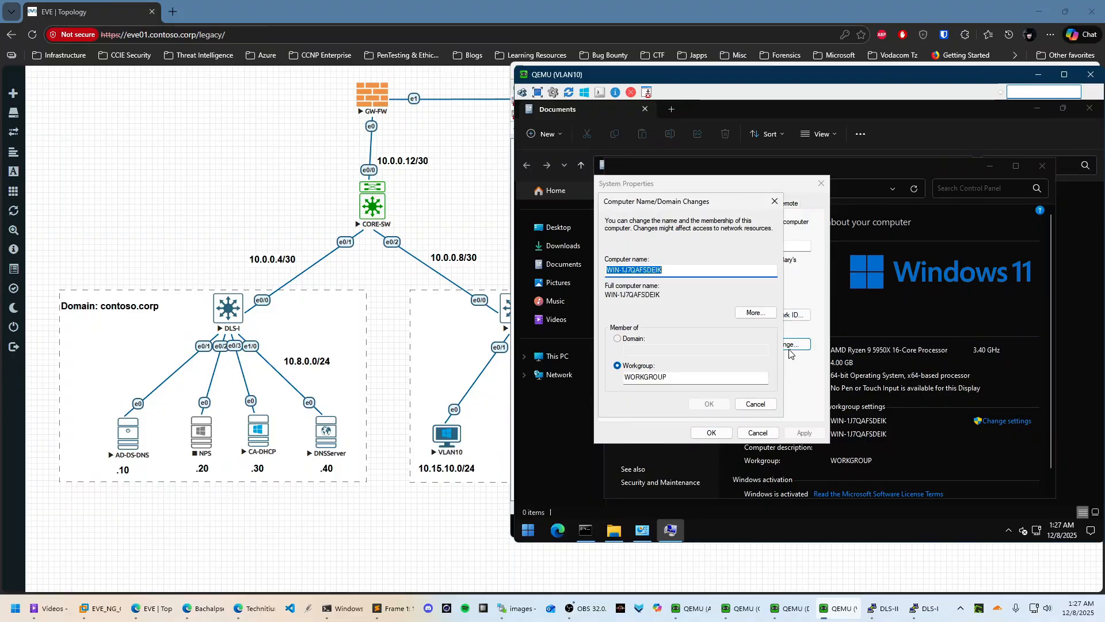
{"action": "left_click", "coordinate": [633, 344]}
{"action": "left_click", "coordinate": [639, 350]}
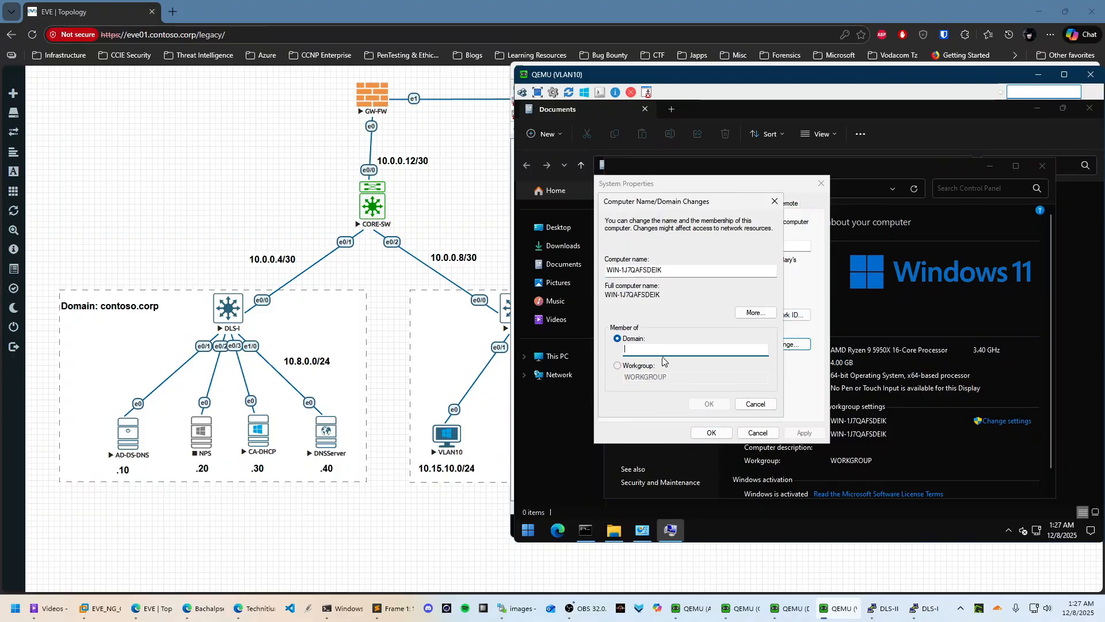
{"action": "type", "text": "contoso.corp"}
{"action": "left_click", "coordinate": [709, 404]}
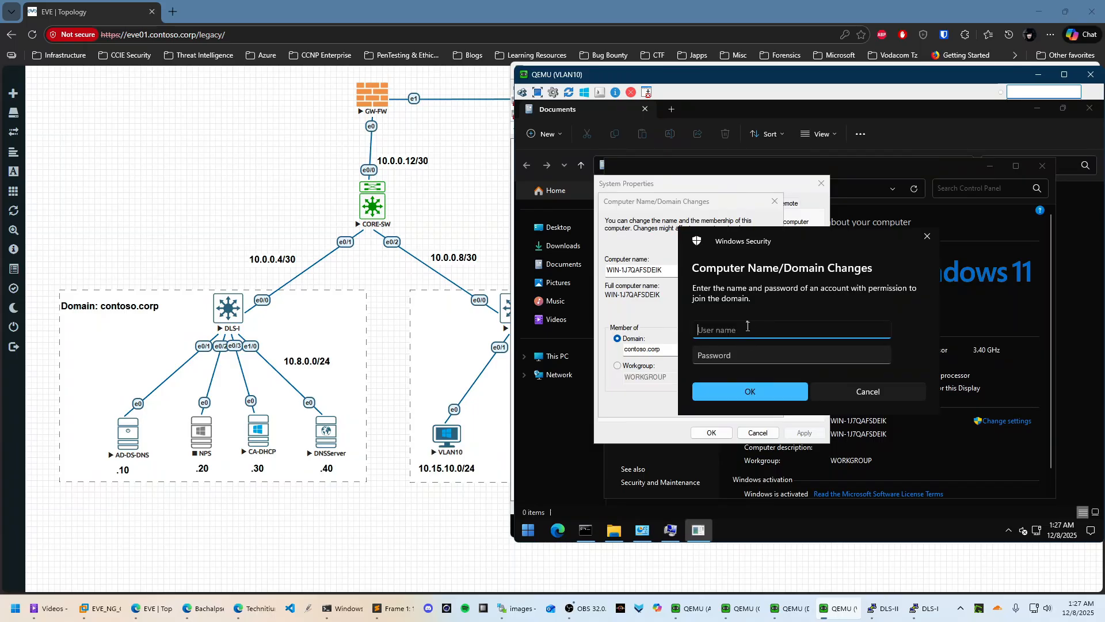
Enter a domain account's username and password to authorize joining contoso.corp
{"action": "key", "text": "Tab"}
{"action": "key", "text": "Caps_Lock"}
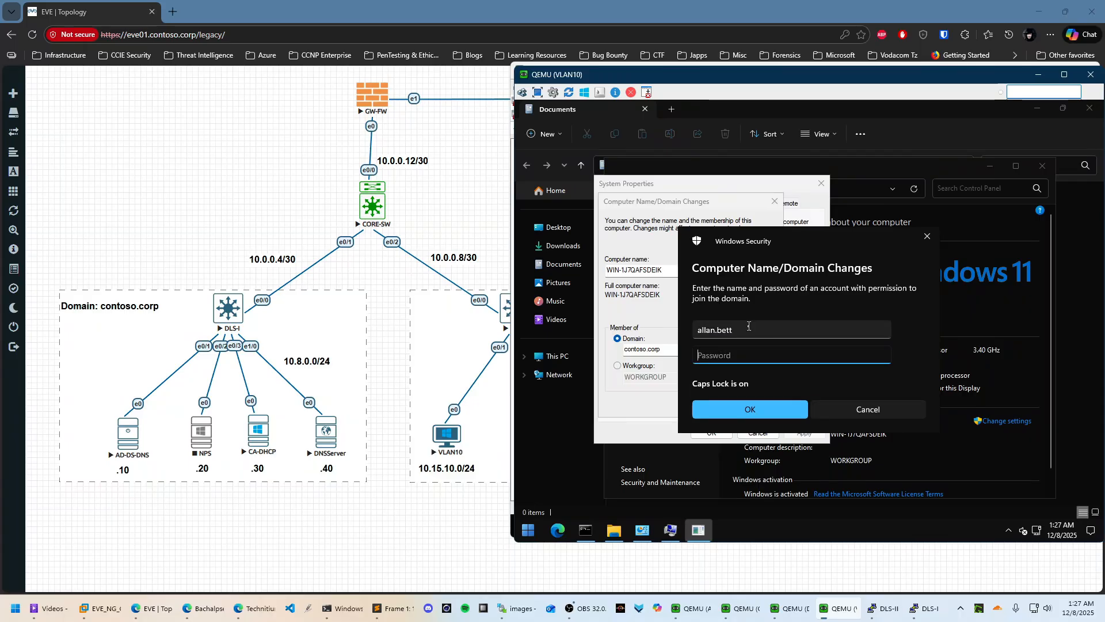
{"action": "type", "text": "•"}
{"action": "key", "text": "Caps_Lock"}
{"action": "type", "text": "•"}
{"action": "key", "text": "BackSpace"}
{"action": "key", "text": "BackSpace"}
{"action": "key", "text": "Caps_Lock"}
{"action": "type", "text": "•••••"}
{"action": "key", "text": "Caps_Lock"}
{"action": "type", "text": "••••••"}
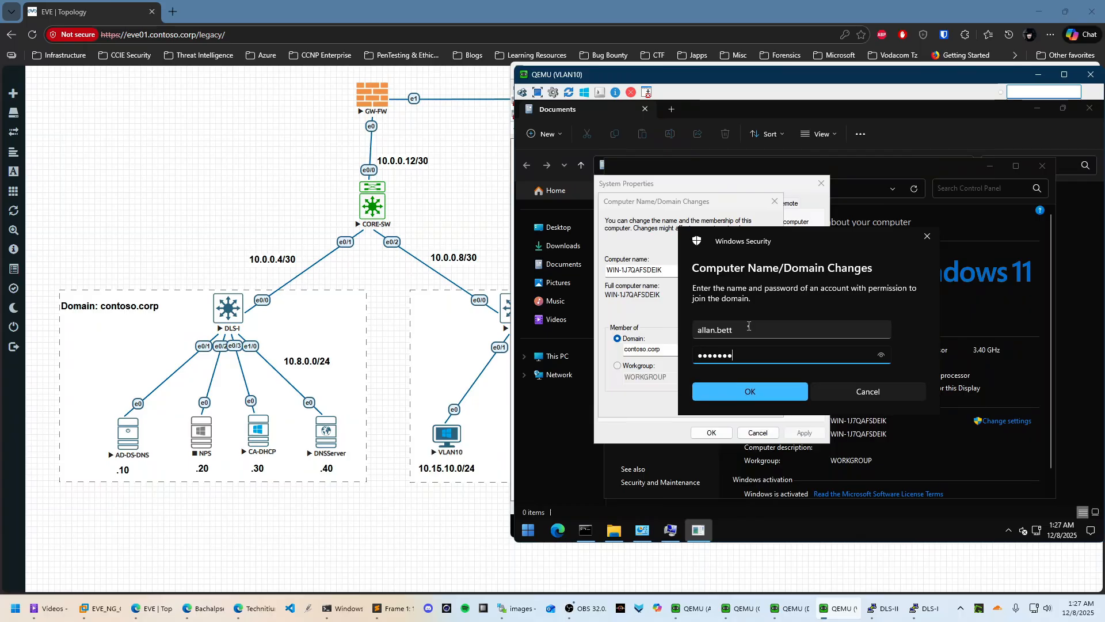
{"action": "left_click", "coordinate": [774, 386]}
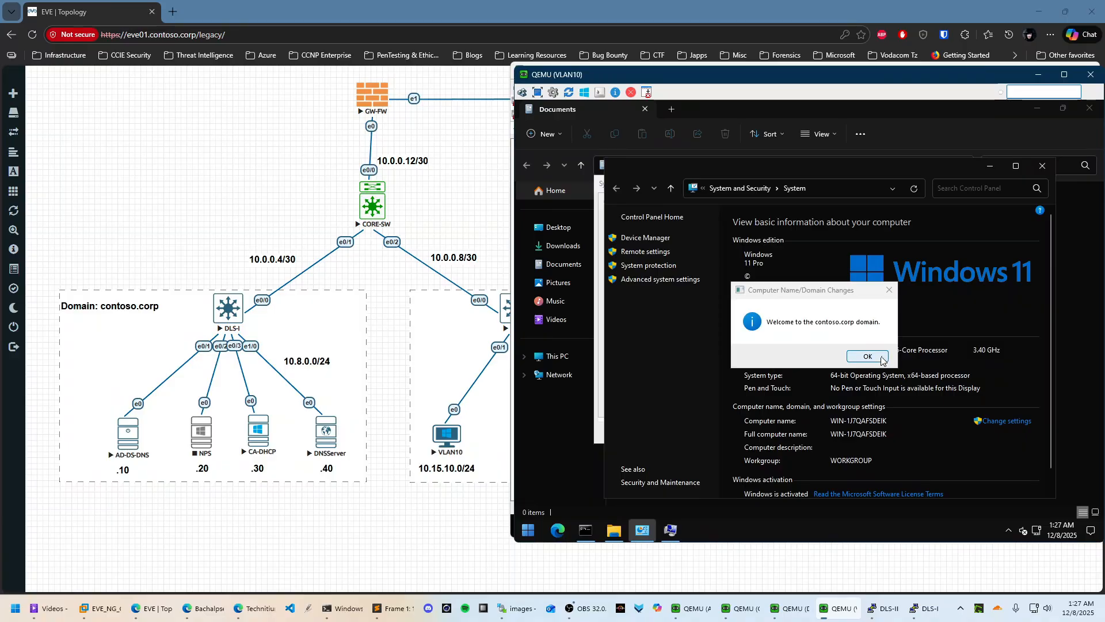
Acknowledge the welcome and restart notices, close System Properties, and switch to the AD-DS-DNS console
{"action": "left_click", "coordinate": [879, 357]}
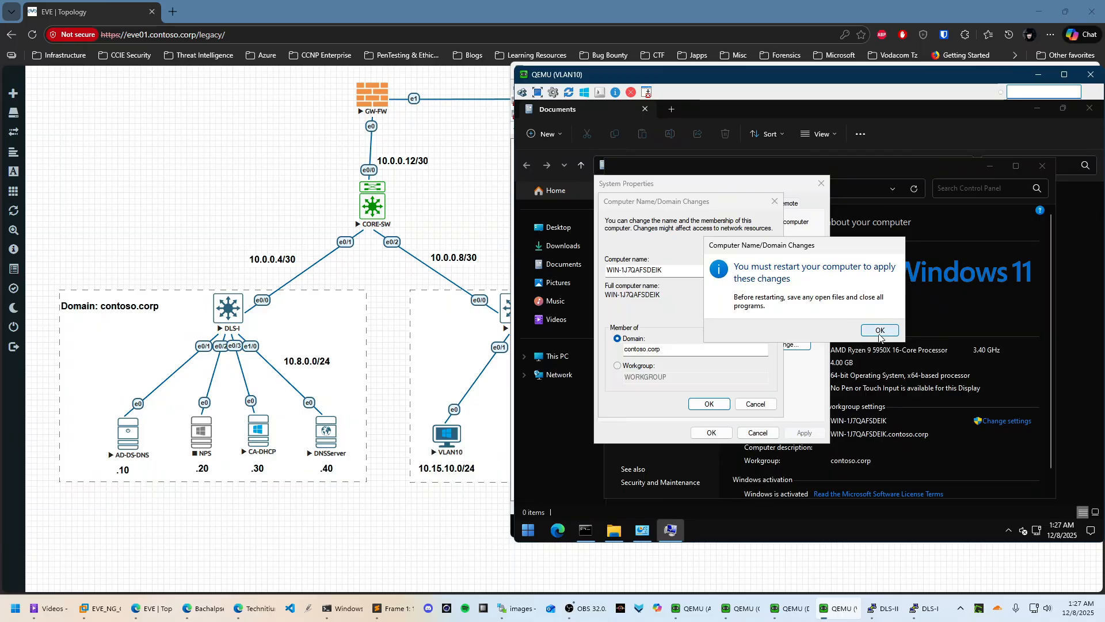
{"action": "left_click", "coordinate": [879, 337]}
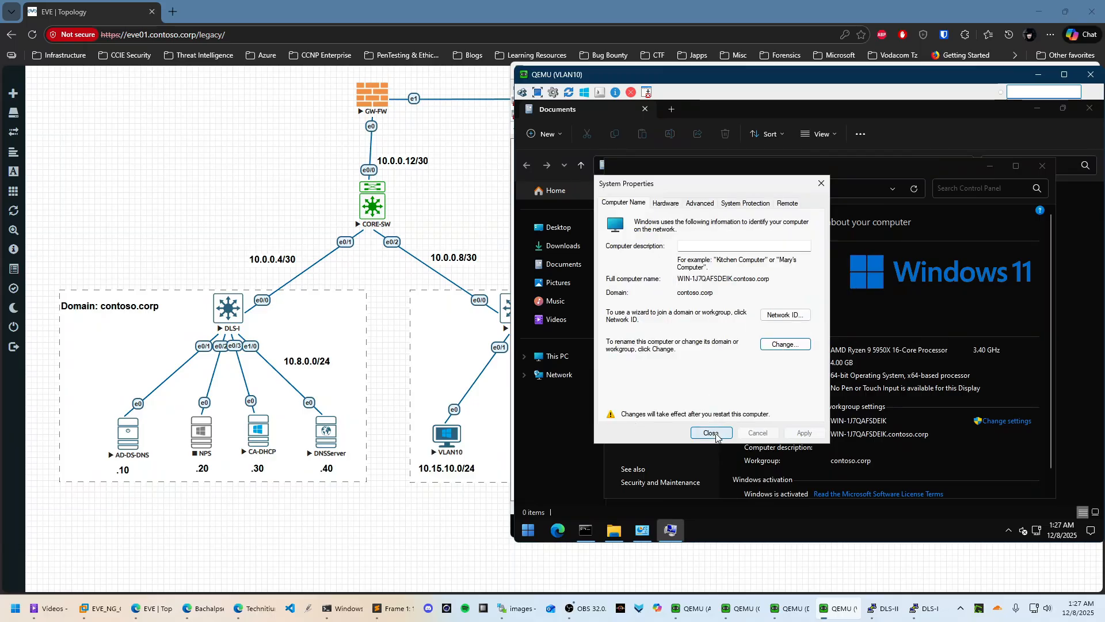
{"action": "left_click", "coordinate": [711, 433]}
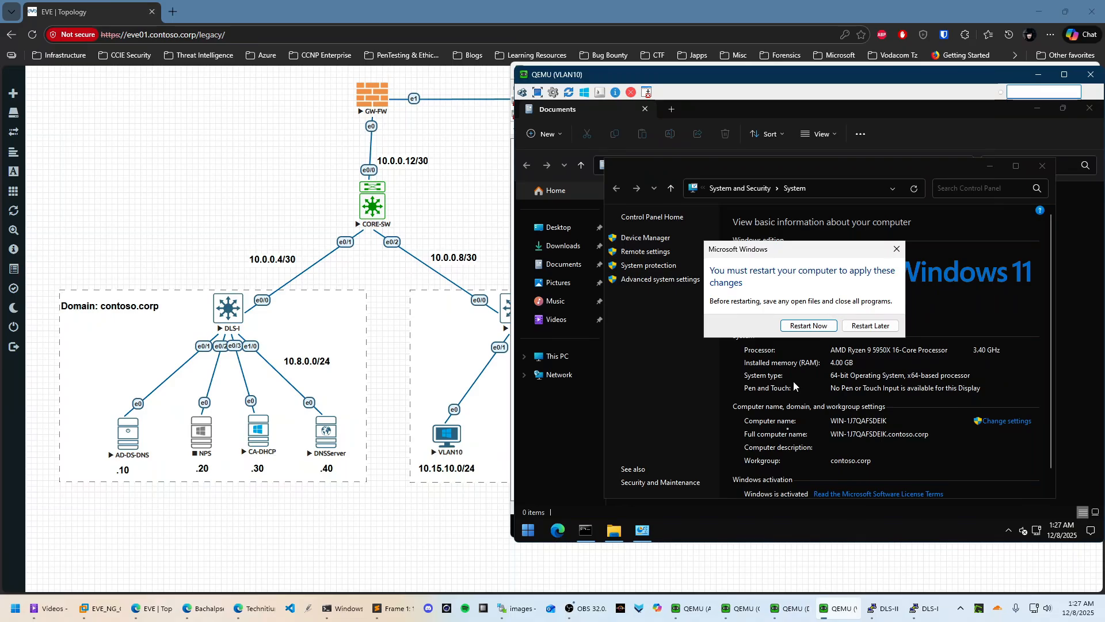
{"action": "mouse_move", "coordinate": [836, 607]}
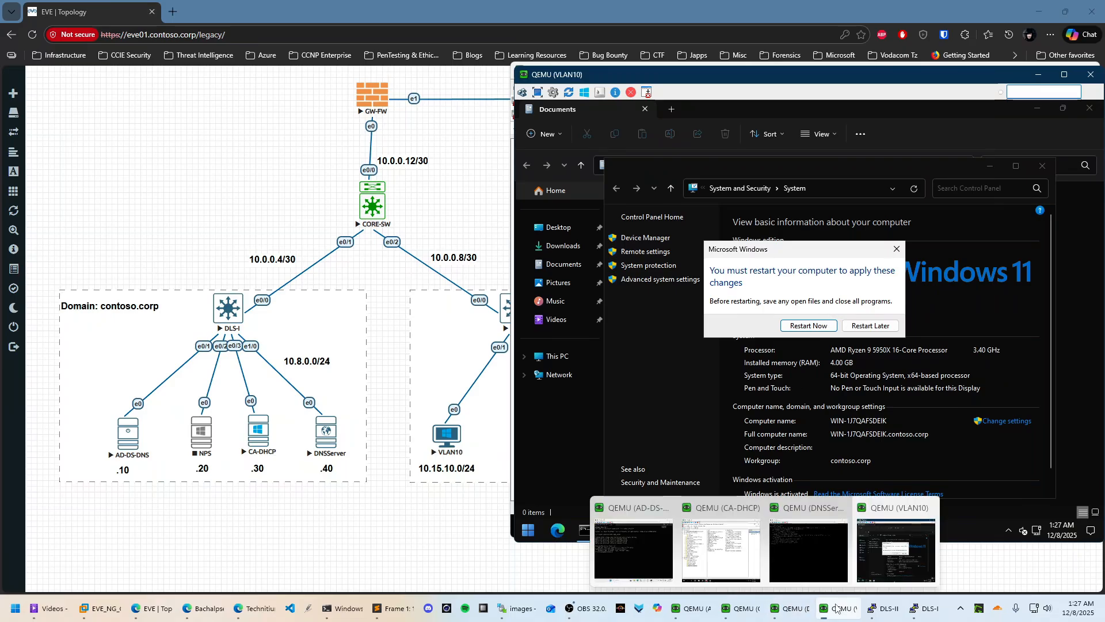
{"action": "left_click", "coordinate": [721, 550]}
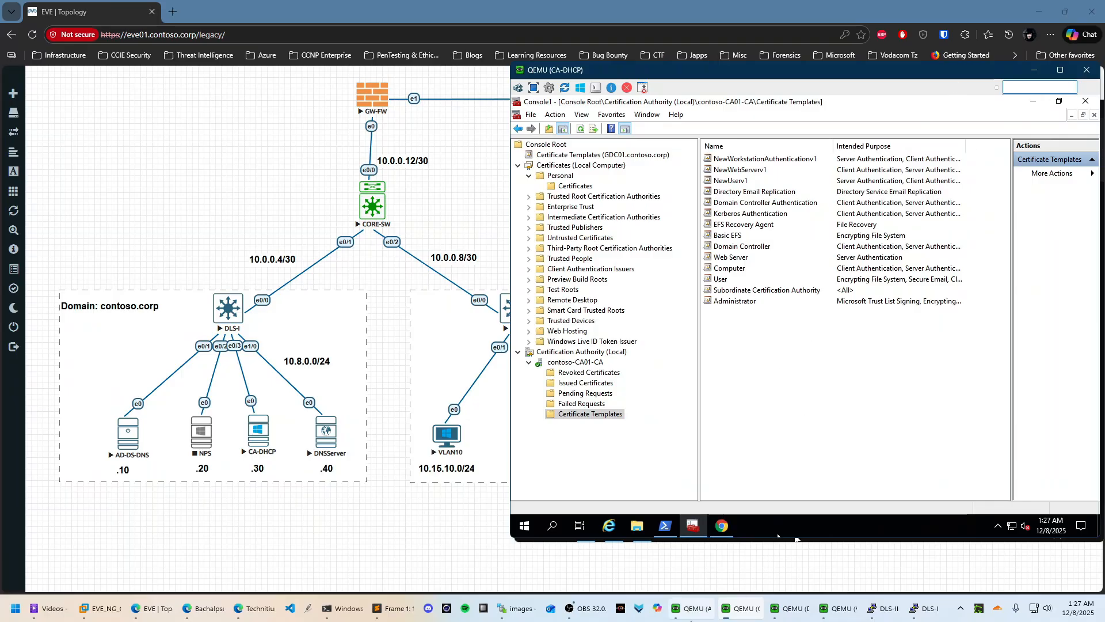
{"action": "left_click", "coordinate": [701, 608]}
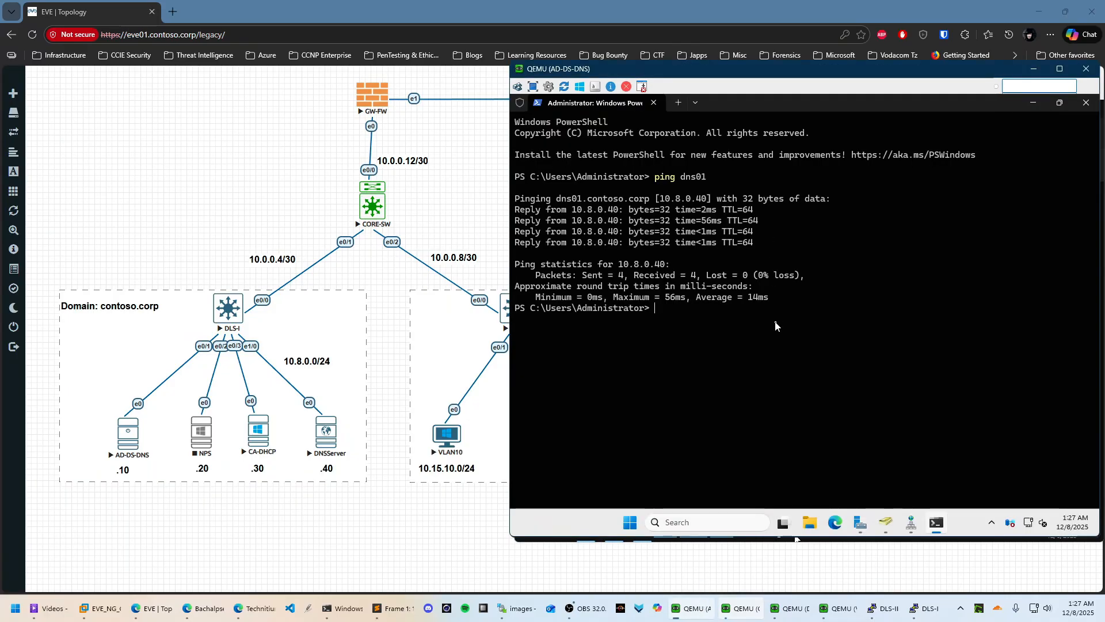
{"action": "left_click", "coordinate": [1033, 104]}
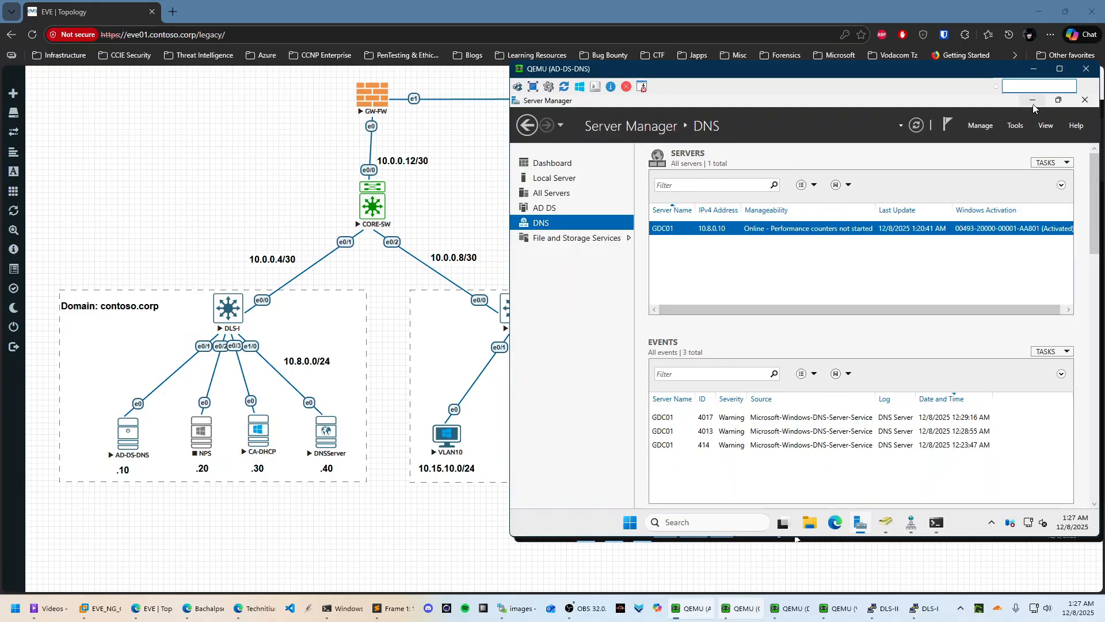
Find the local Group Policy Editor with a 'gpo' search, maximize it, widen its tree pane, then close it
{"action": "left_click", "coordinate": [1031, 103]}
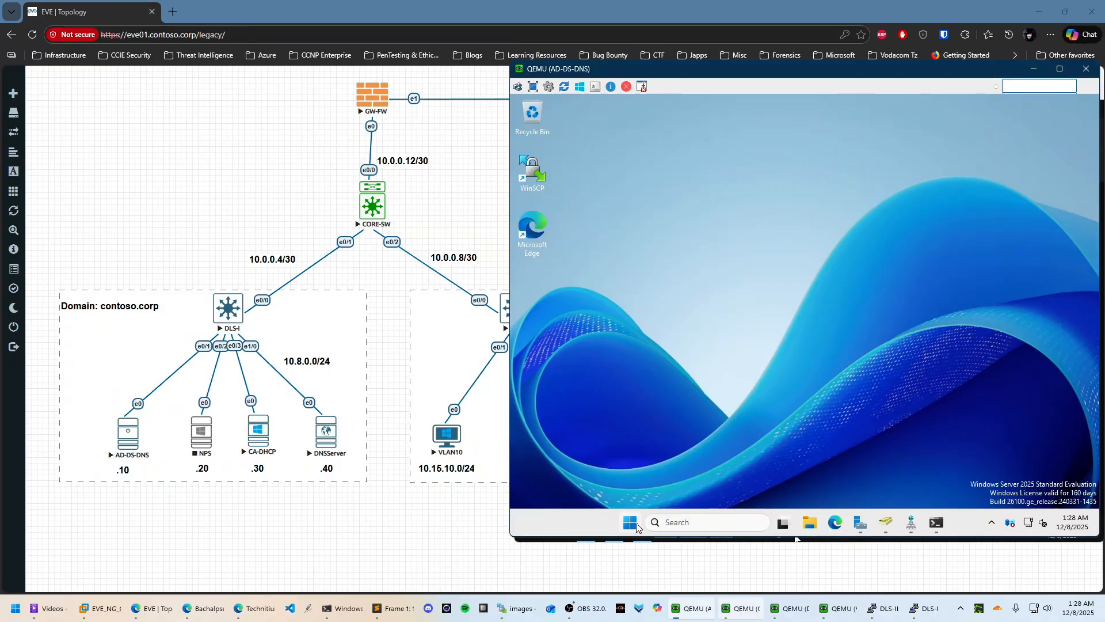
{"action": "left_click", "coordinate": [631, 524]}
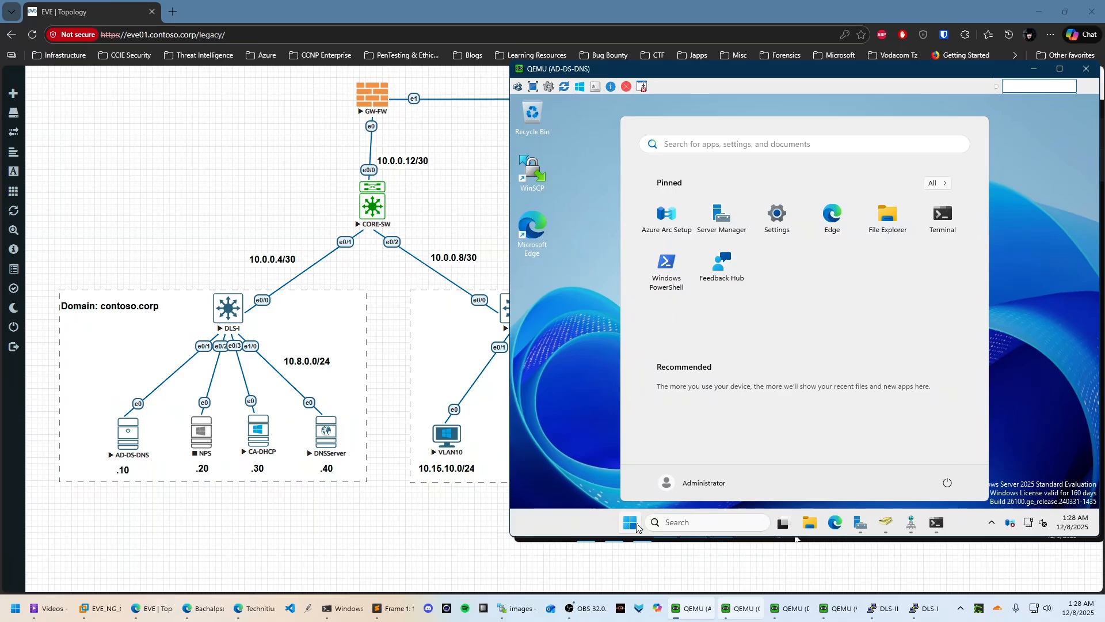
{"action": "type", "text": "gp"}
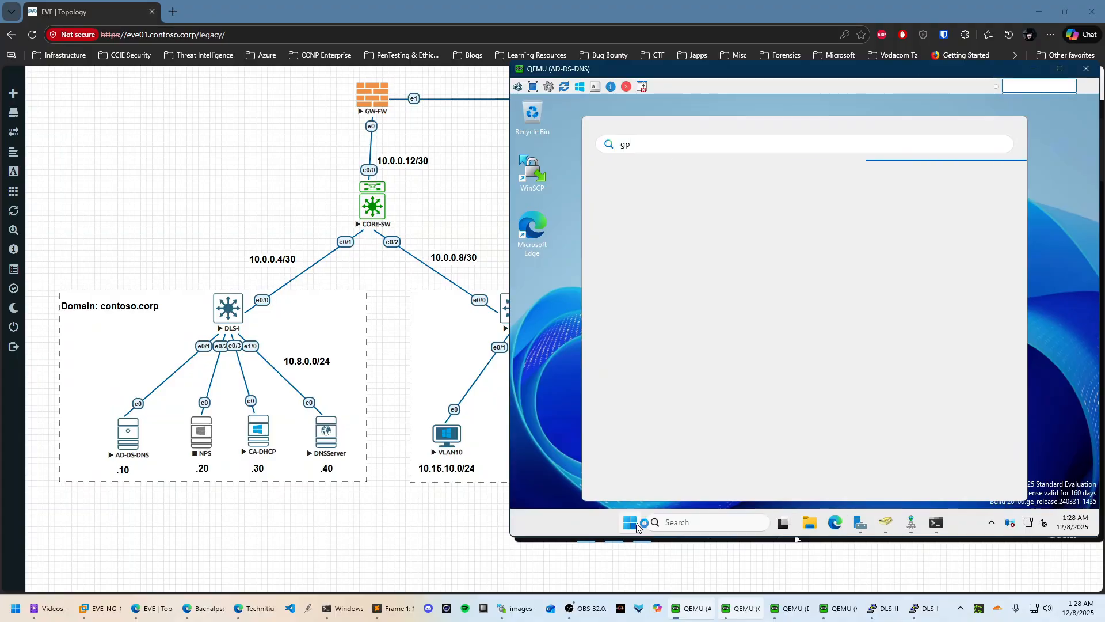
{"action": "type", "text": "o"}
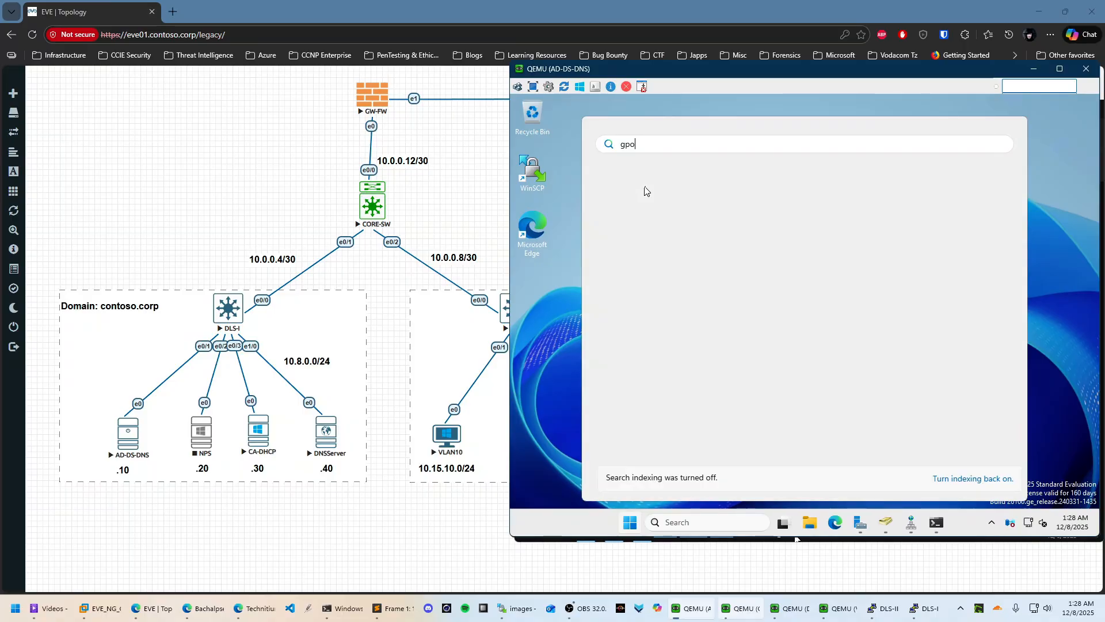
{"action": "left_click", "coordinate": [667, 233]}
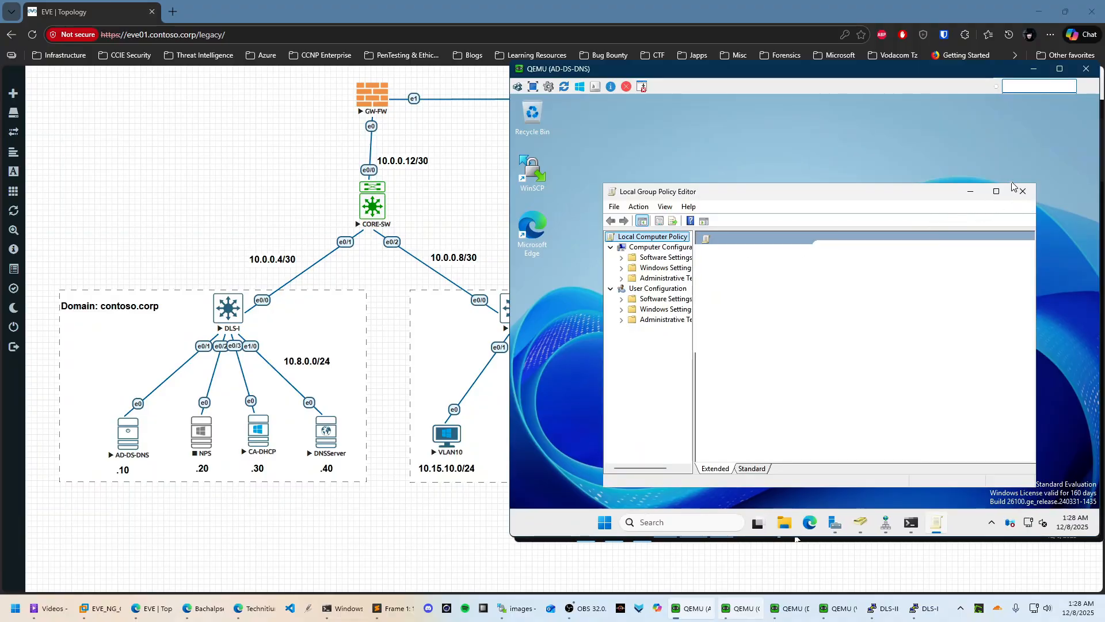
{"action": "left_click", "coordinate": [997, 194]}
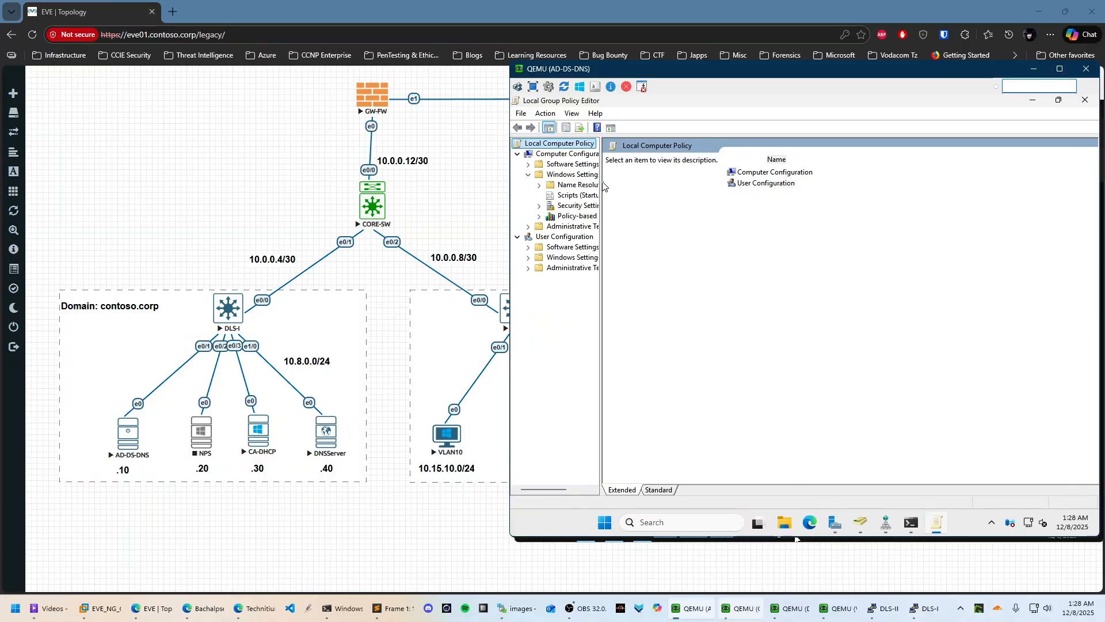
{"action": "left_click_drag", "start_coordinate": [601, 181], "coordinate": [704, 182]}
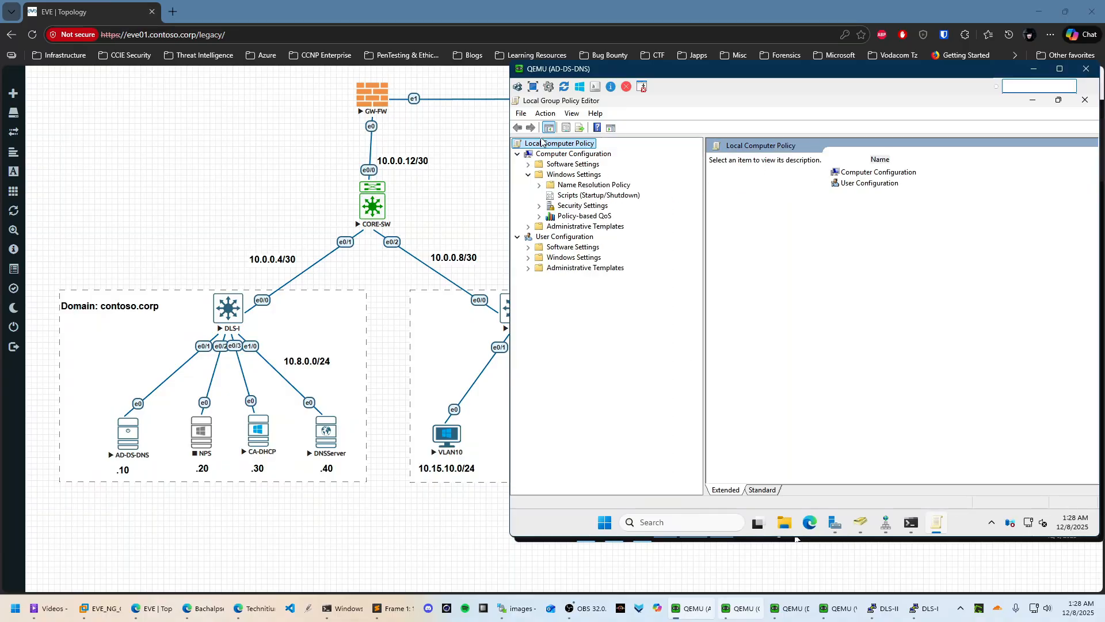
{"action": "left_click", "coordinate": [1081, 103]}
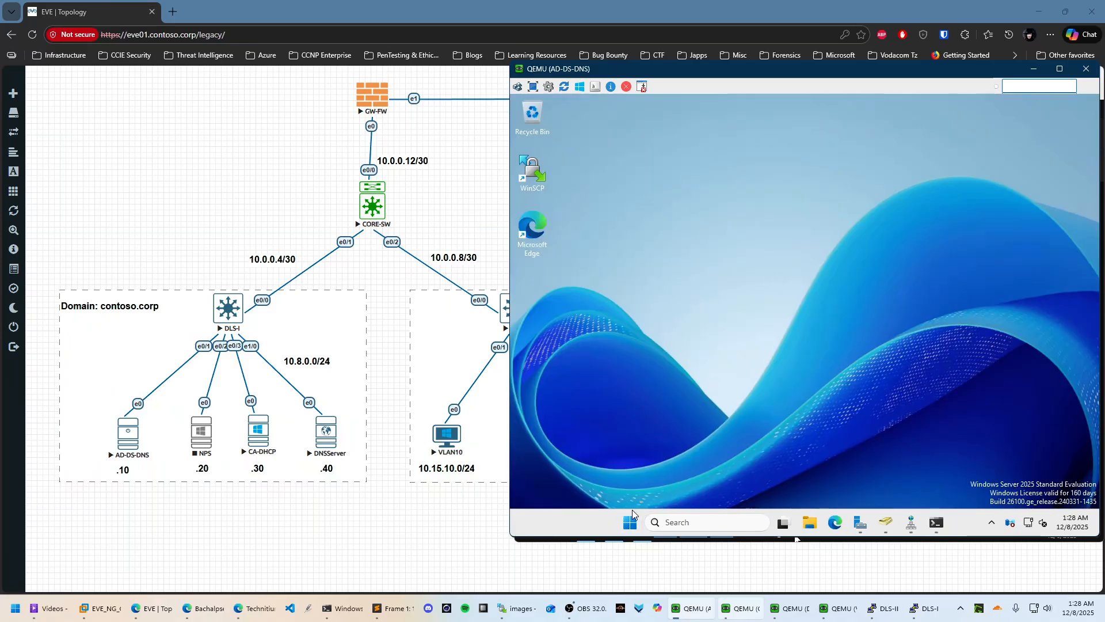
Launch Group Policy Management from Server Manager Tools and expand the tree down to the contoso.corp domain
{"action": "left_click", "coordinate": [860, 522]}
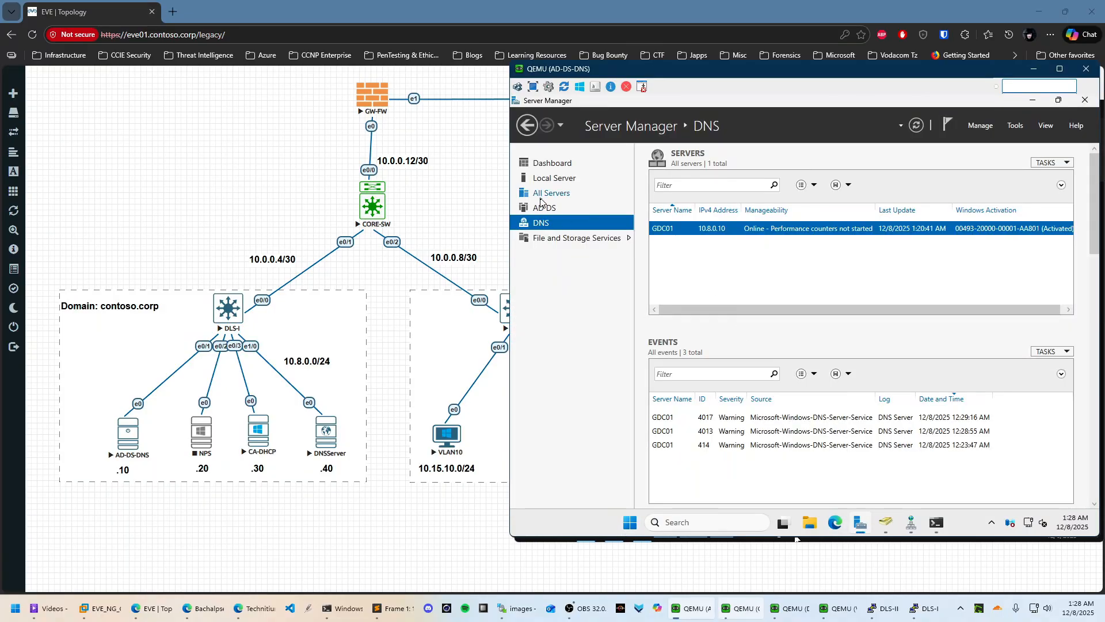
{"action": "left_click", "coordinate": [1014, 126]}
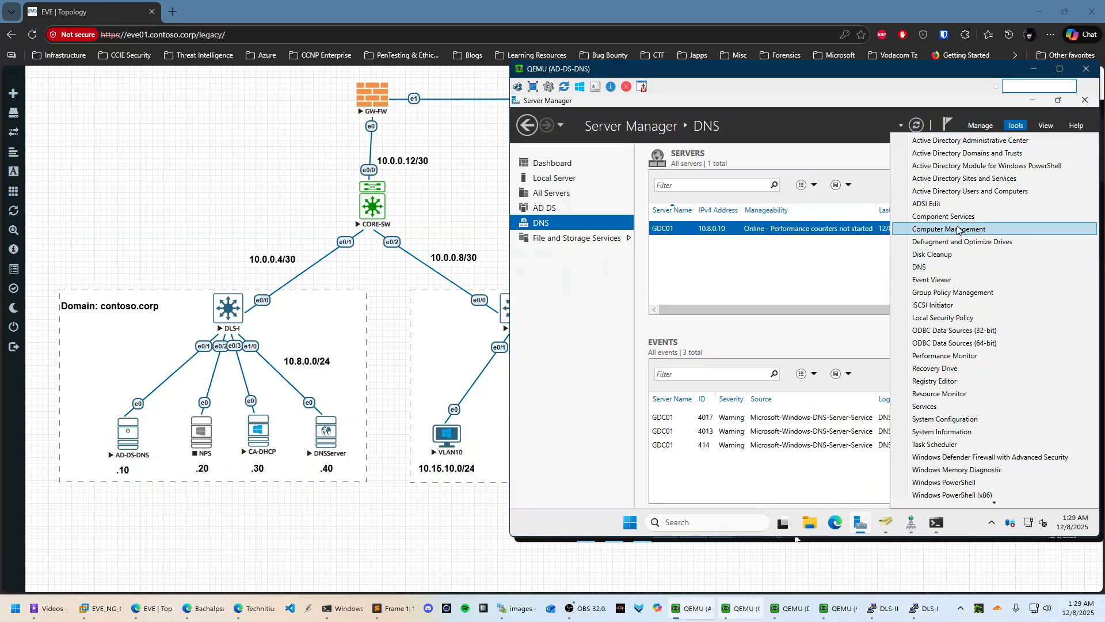
{"action": "left_click", "coordinate": [960, 293]}
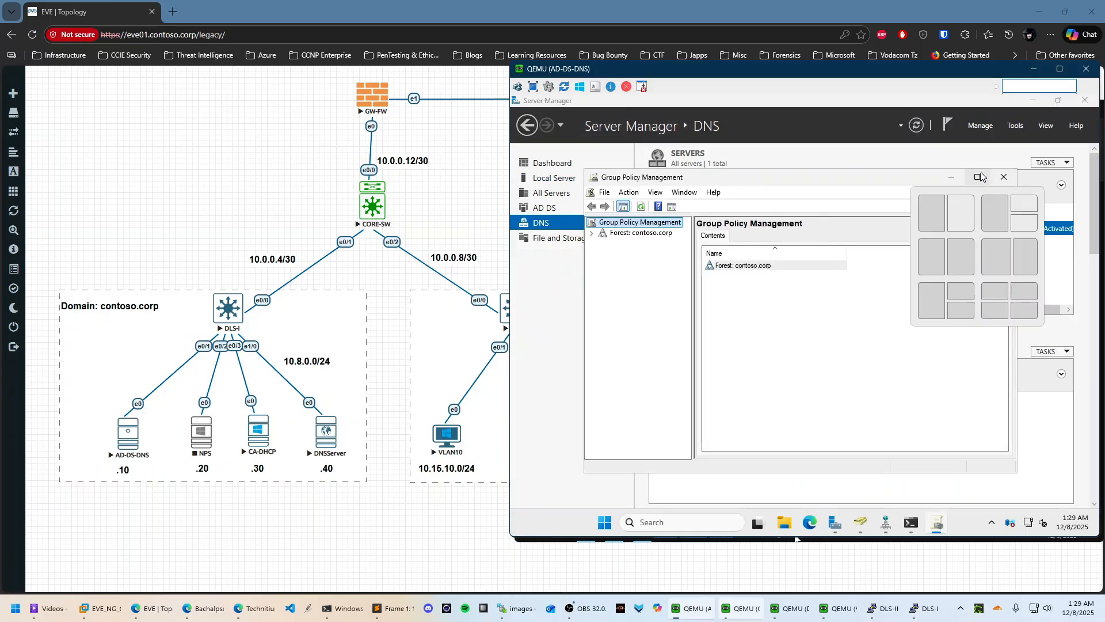
{"action": "left_click", "coordinate": [981, 176]}
{"action": "left_click", "coordinate": [517, 153]}
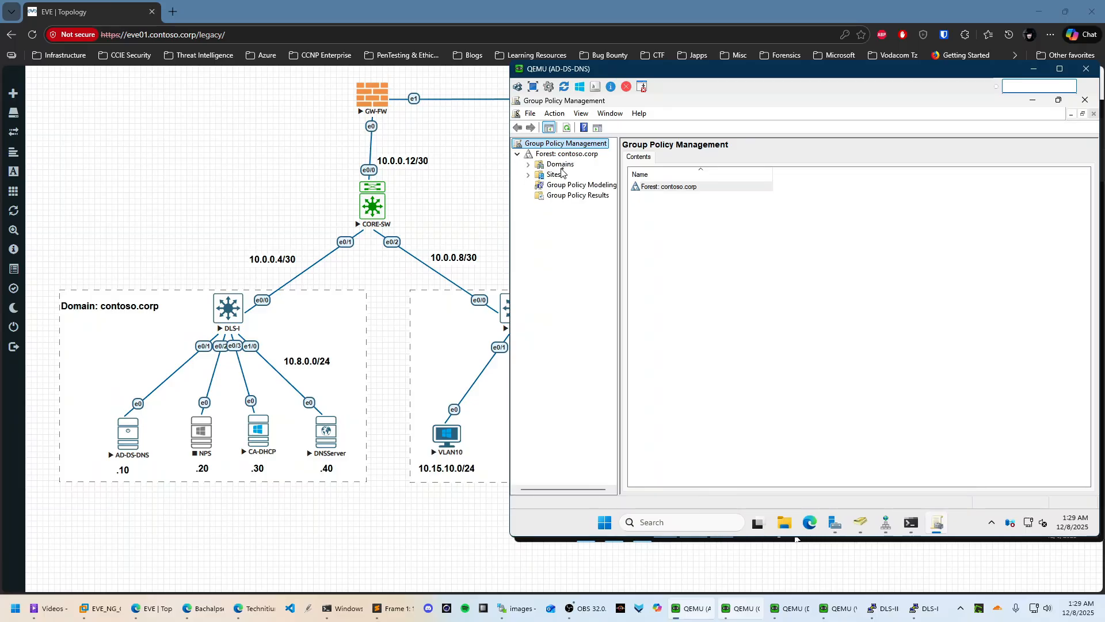
{"action": "left_click", "coordinate": [528, 164]}
{"action": "left_click", "coordinate": [539, 177]}
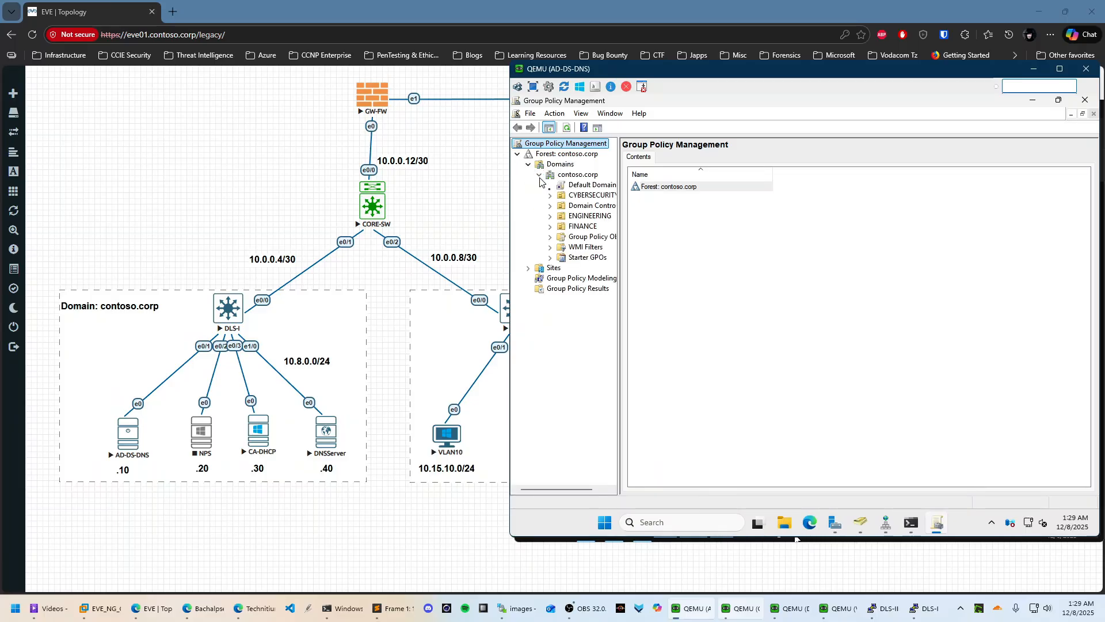
Create a GPO named SecurityGPO linked to contoso.corp, with no starter GPO
{"action": "right_click", "coordinate": [572, 178]}
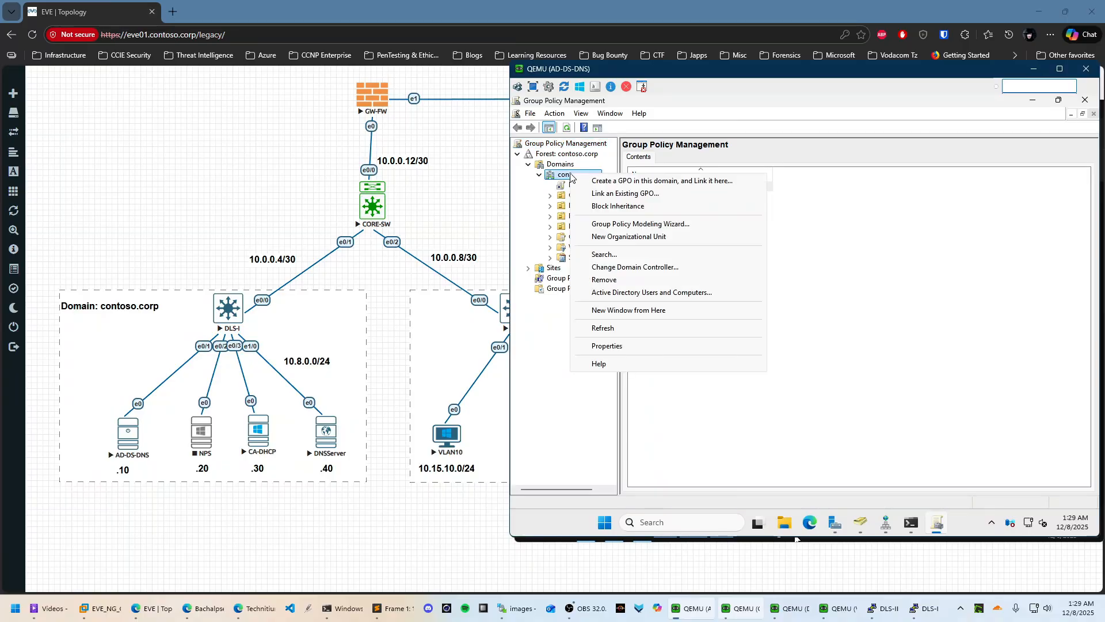
{"action": "left_click", "coordinate": [639, 185]}
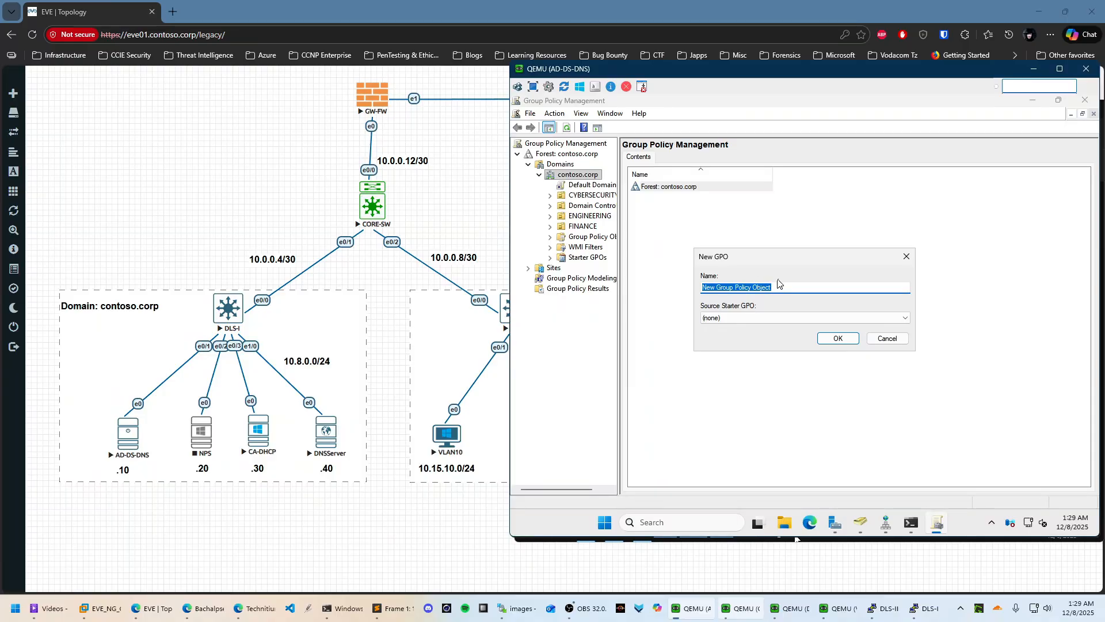
{"action": "key", "text": "BackSpace"}
{"action": "type", "text": "SecurityGPO"}
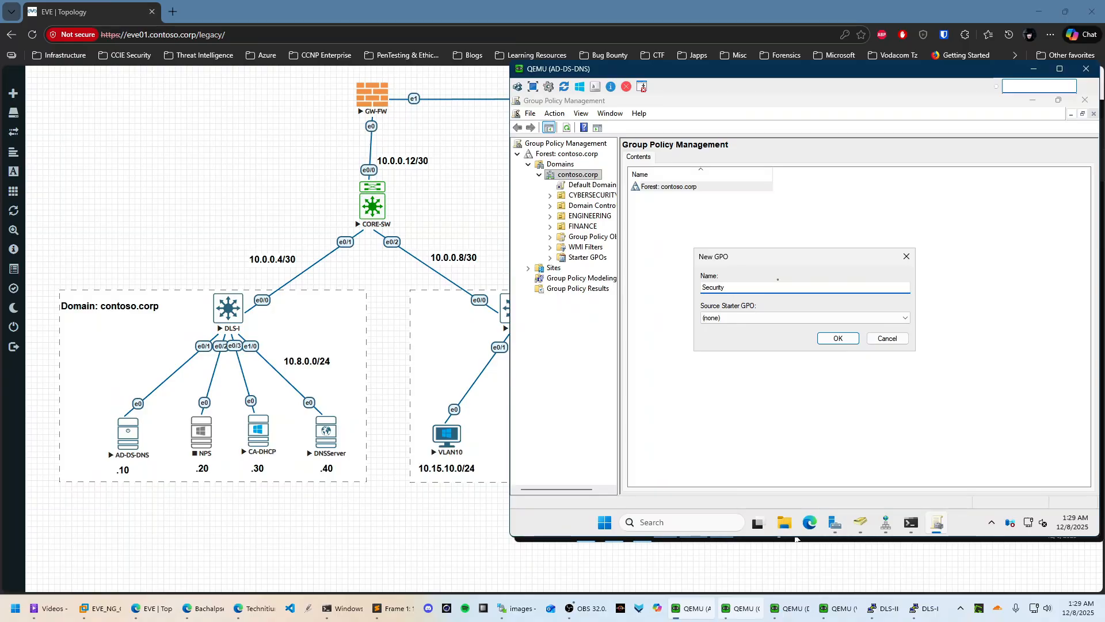
{"action": "left_click", "coordinate": [891, 318]}
{"action": "left_click", "coordinate": [891, 318]}
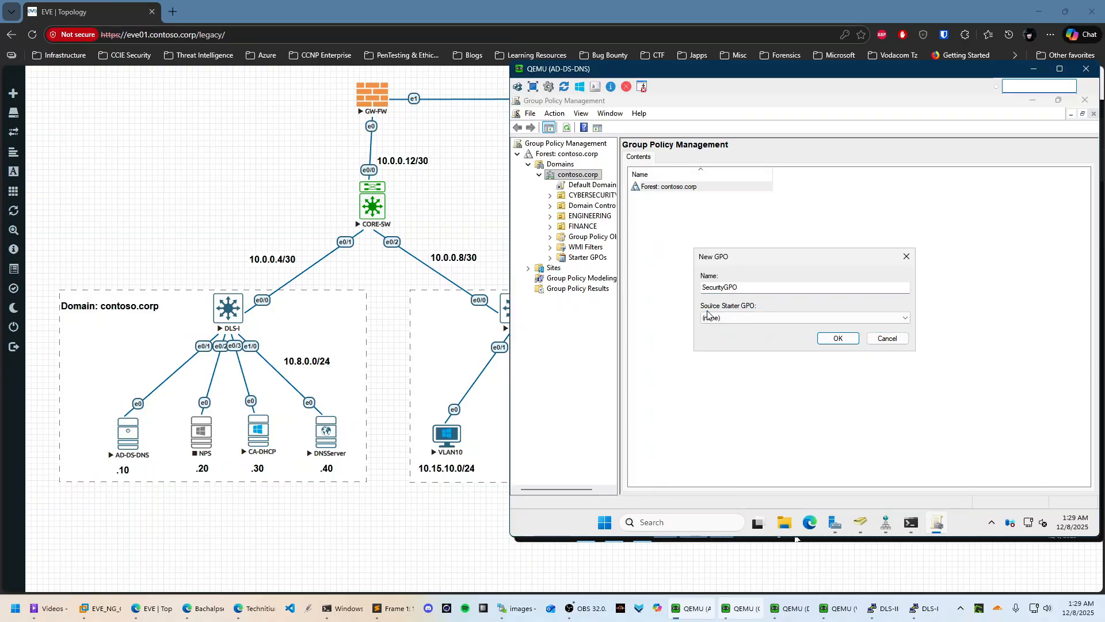
{"action": "left_click", "coordinate": [829, 340]}
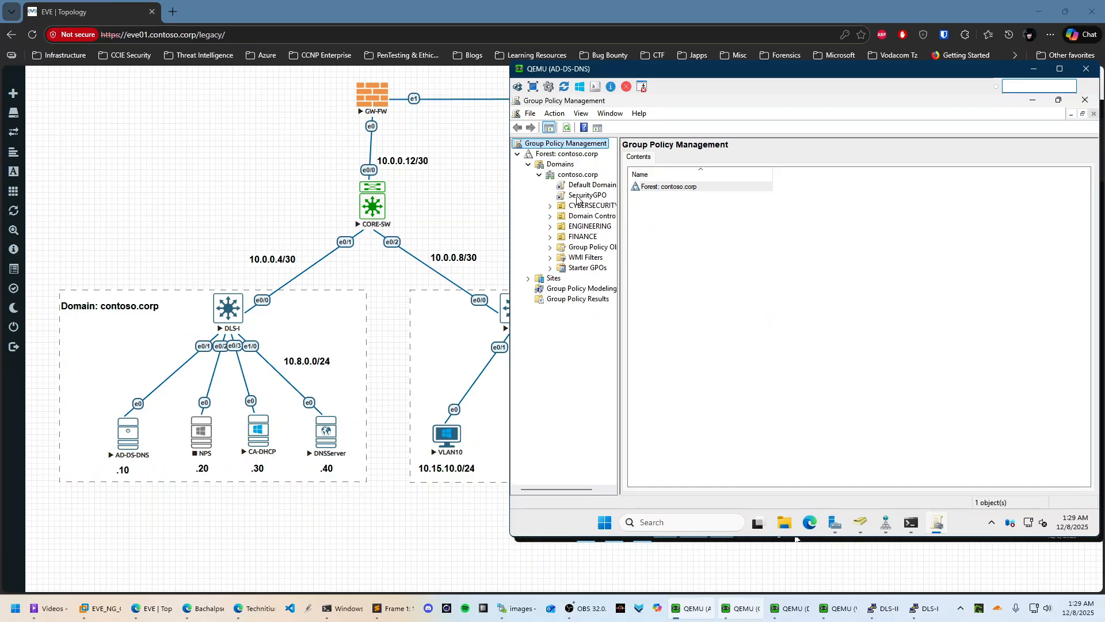
{"action": "left_click", "coordinate": [577, 196]}
{"action": "left_click", "coordinate": [879, 331]}
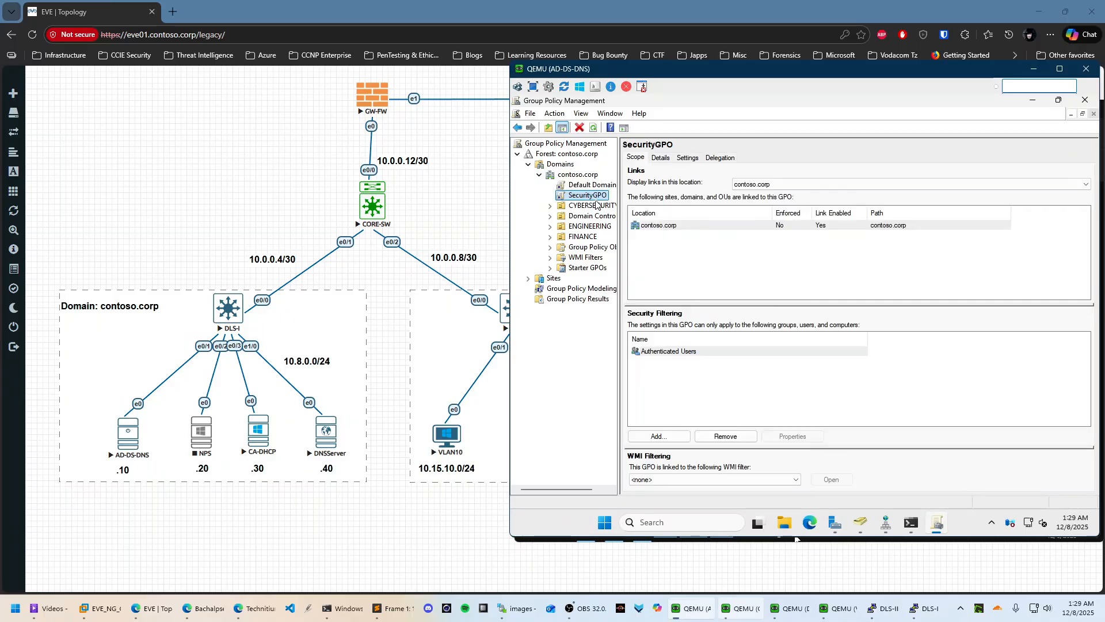
Open SecurityGPO for editing in a maximized Group Policy Management Editor
{"action": "right_click", "coordinate": [596, 200]}
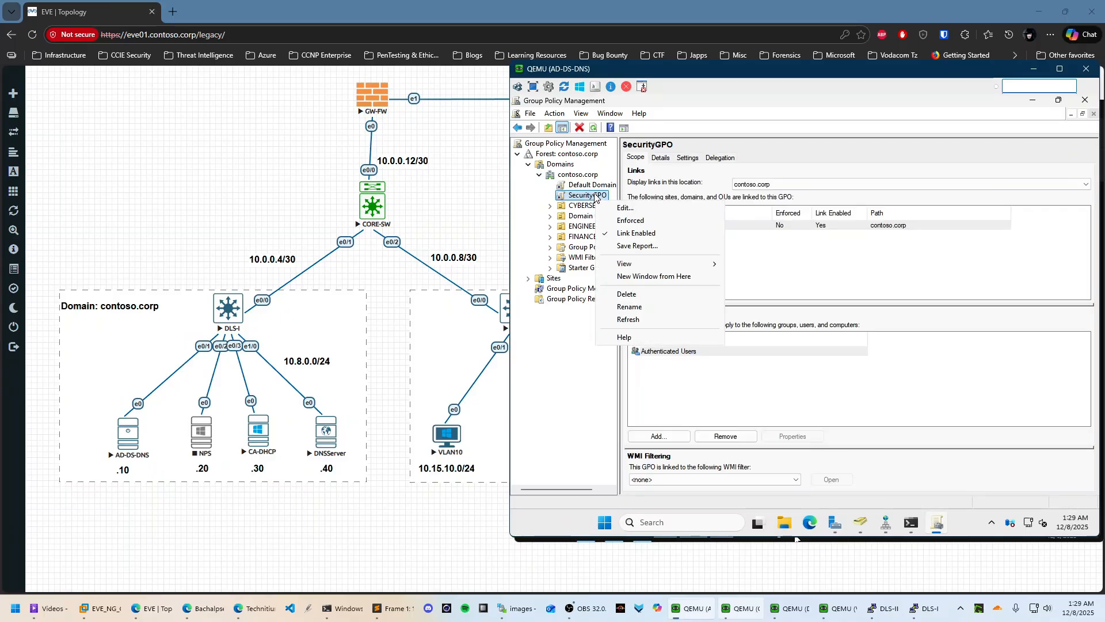
{"action": "left_click", "coordinate": [638, 212]}
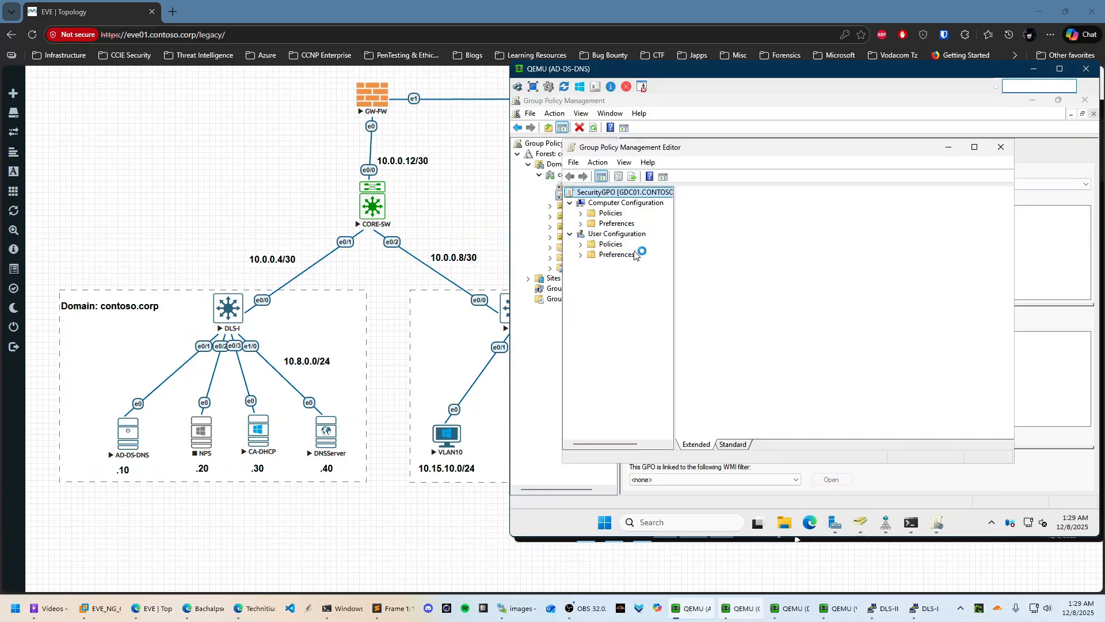
{"action": "left_click", "coordinate": [975, 147]}
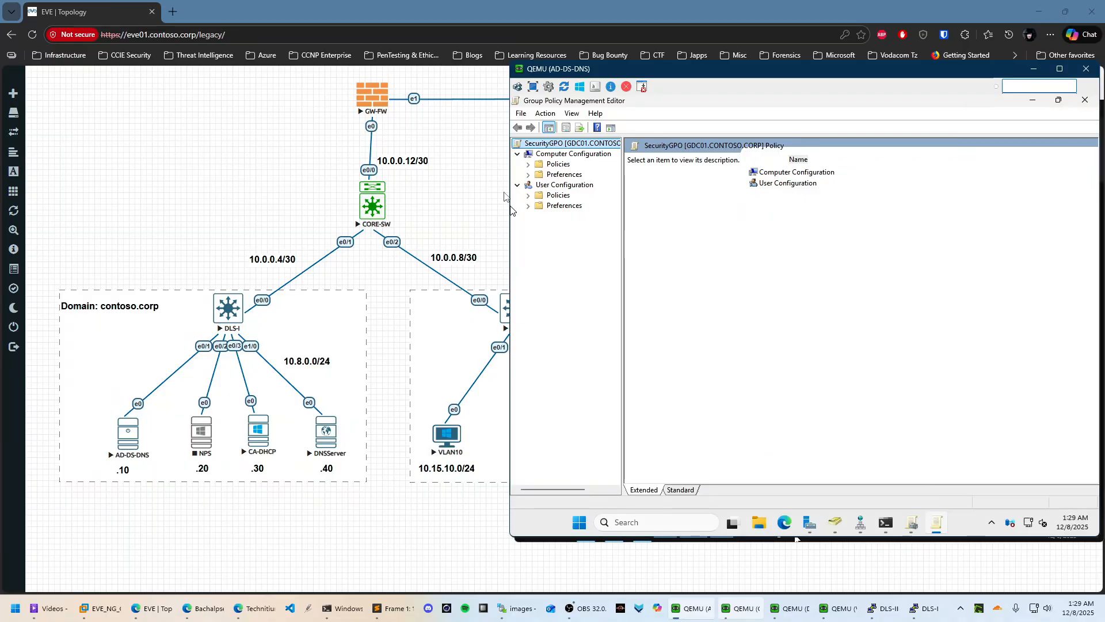
Expand Computer Configuration Windows Settings > Security Settings to the Wired Network (IEEE 802.3) Policies context menu
{"action": "left_click", "coordinate": [528, 164]}
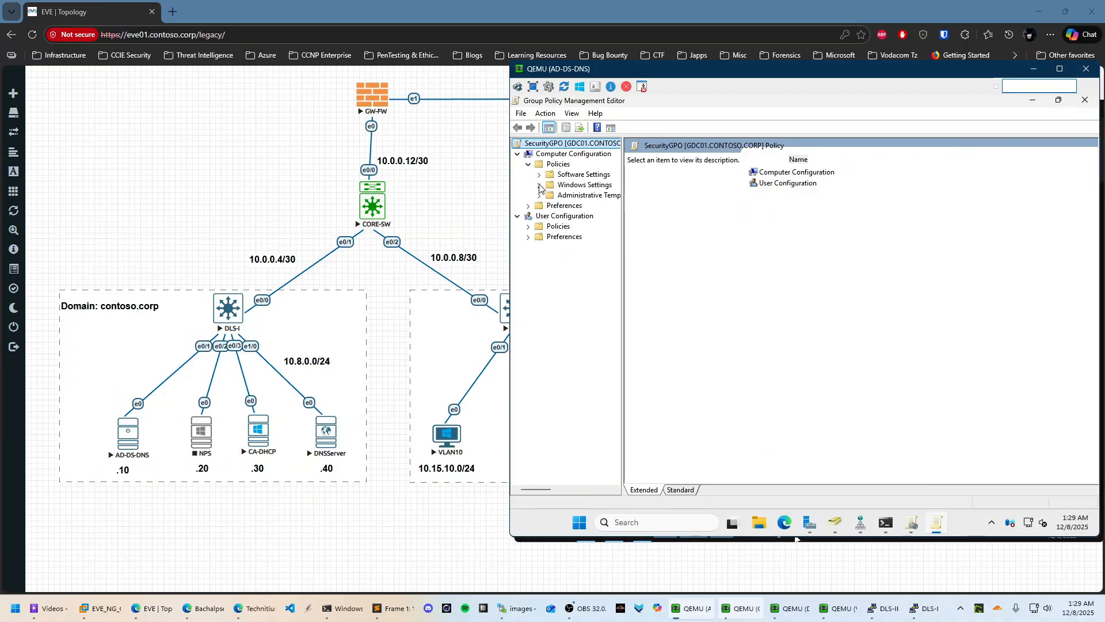
{"action": "left_click", "coordinate": [539, 185]}
{"action": "left_click_drag", "start_coordinate": [622, 226], "coordinate": [716, 226]}
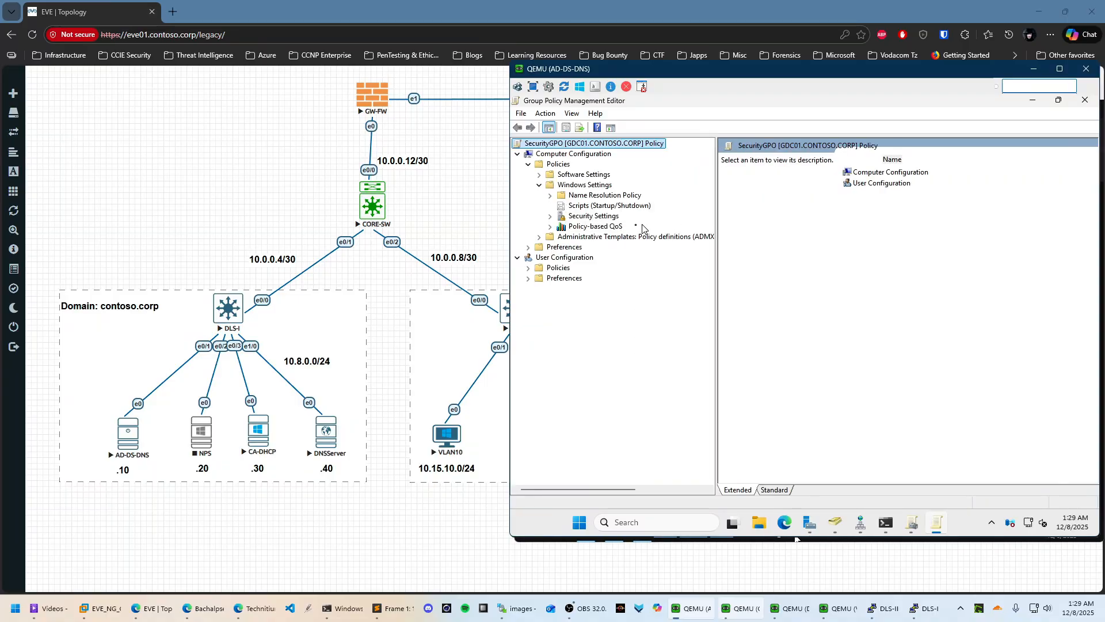
{"action": "left_click", "coordinate": [551, 217]}
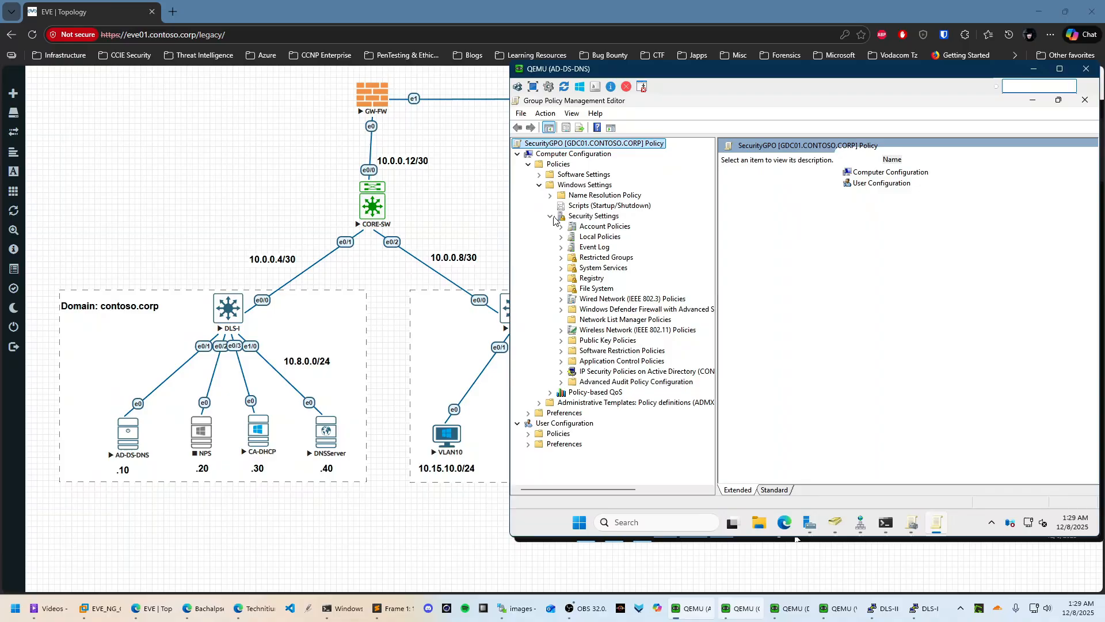
{"action": "left_click", "coordinate": [625, 302]}
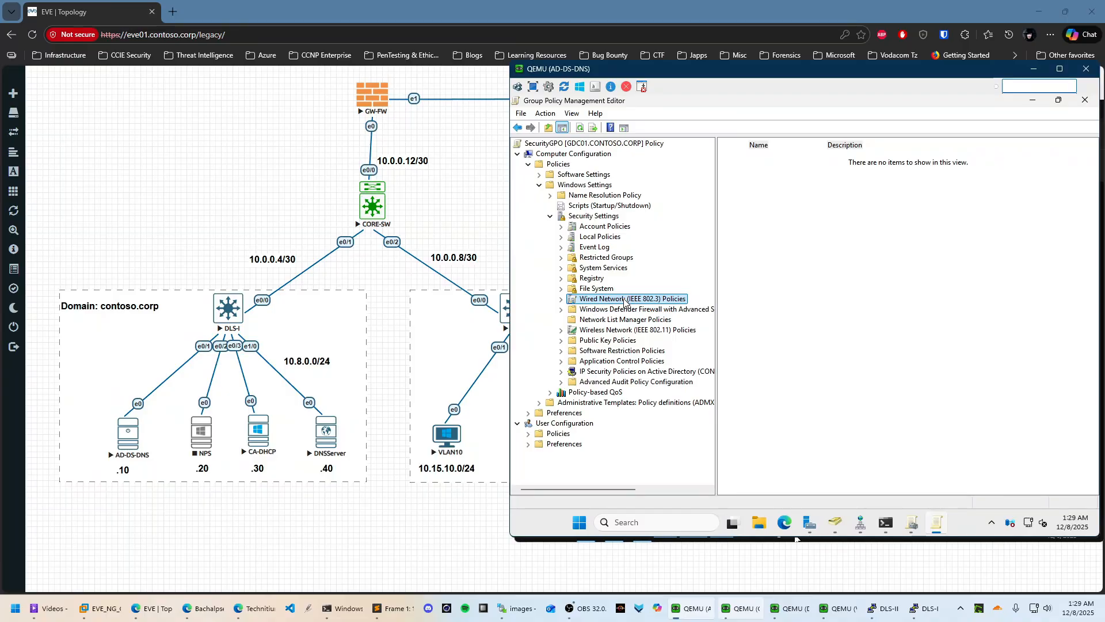
{"action": "right_click", "coordinate": [624, 302]}
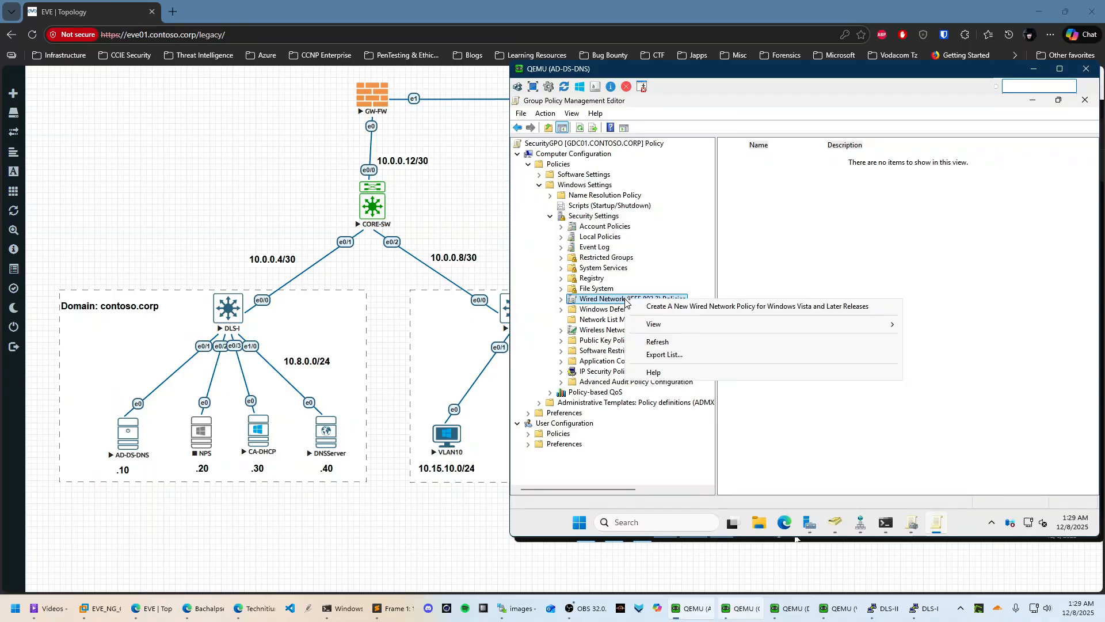
Name the new wired policy 802.1xWiredPolicy, describe it as 'Wired authentication', apply, and view its Security settings
{"action": "left_click", "coordinate": [685, 309]}
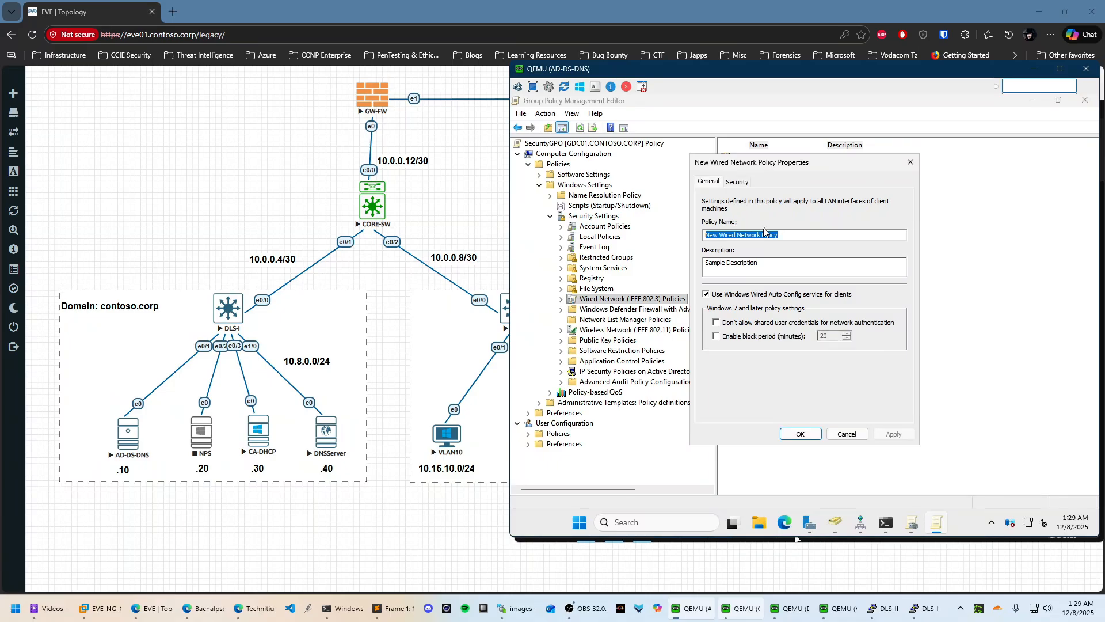
{"action": "type", "text": "802."}
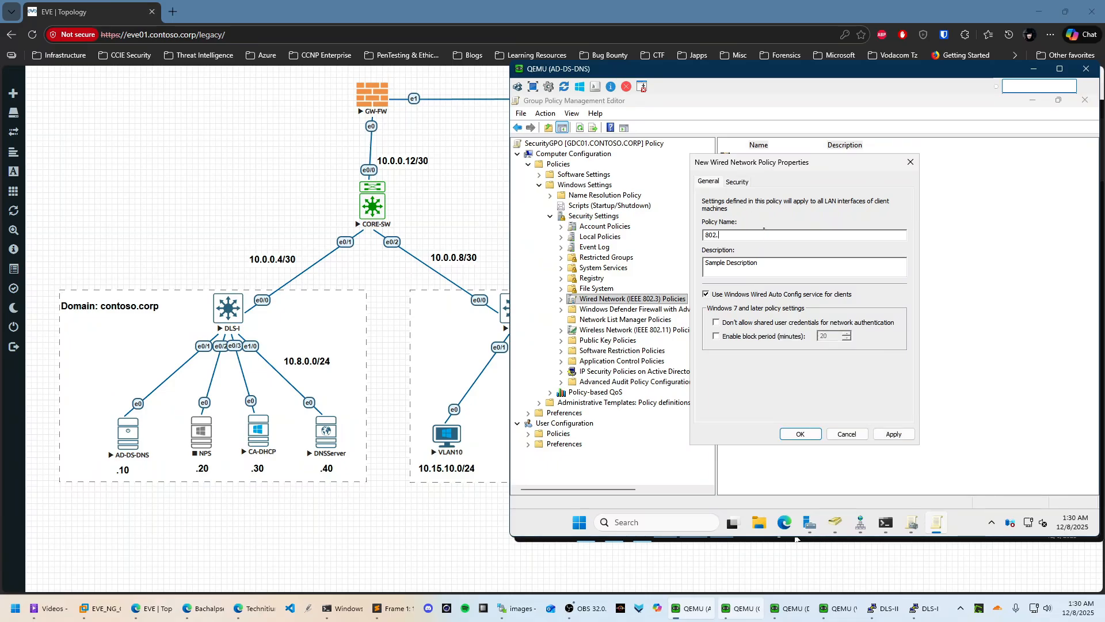
{"action": "type", "text": "1xWiredPolicy"}
{"action": "key", "text": "Tab"}
{"action": "key", "text": "BackSpace"}
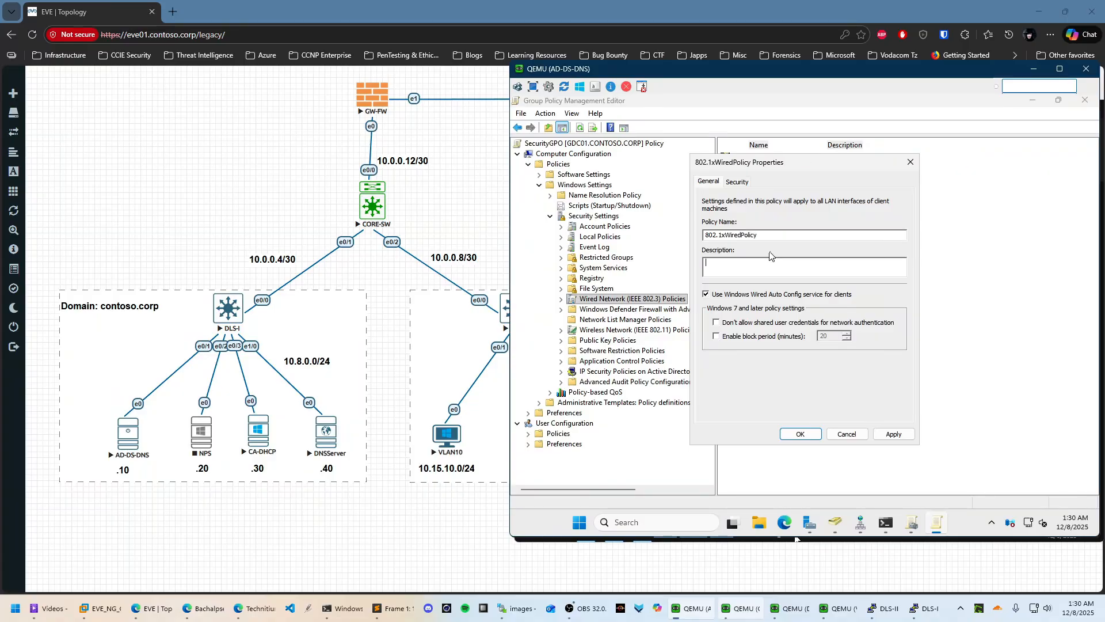
{"action": "type", "text": "Wired aut"}
{"action": "type", "text": "hentication"}
{"action": "left_click", "coordinate": [892, 434]}
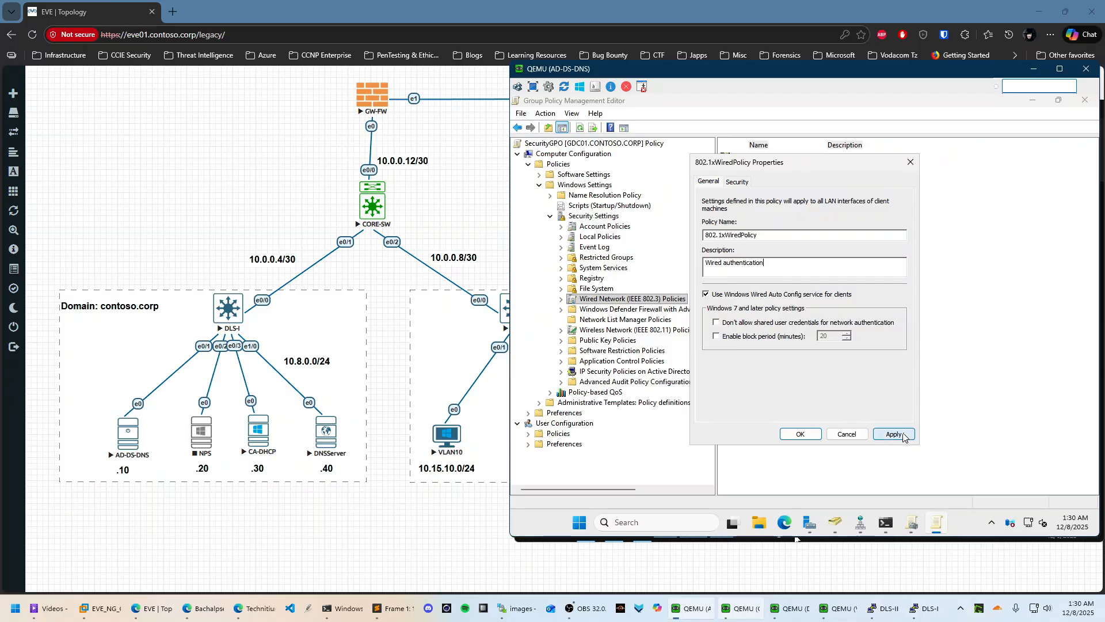
{"action": "left_click", "coordinate": [739, 181]}
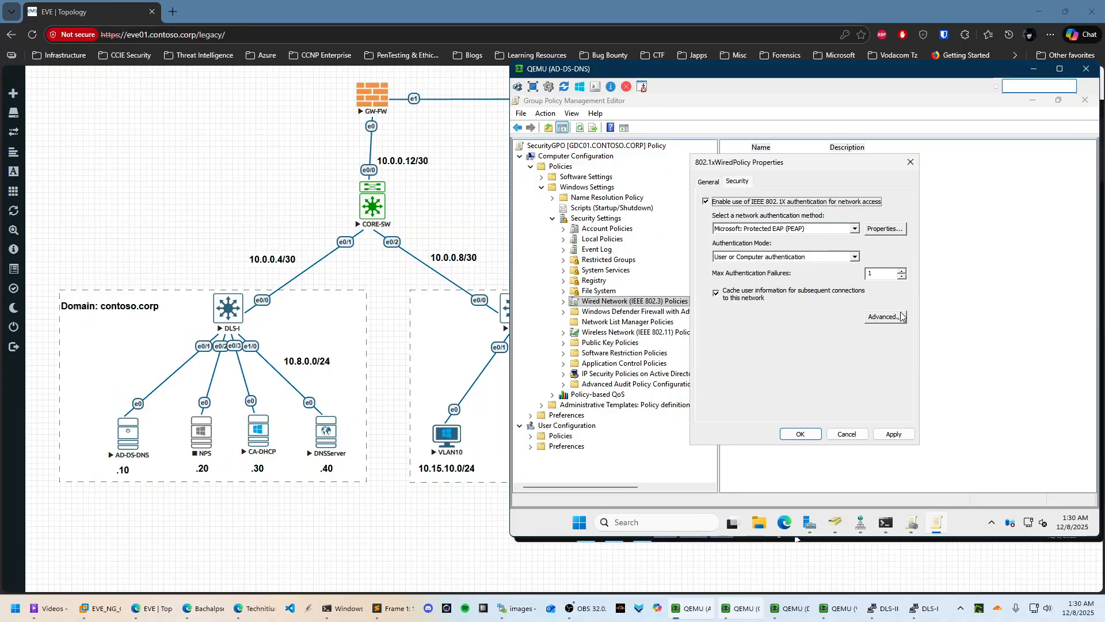
Enforce the advanced 802.1X settings on the policy's Security tab
{"action": "left_click", "coordinate": [708, 182]}
{"action": "left_click", "coordinate": [740, 181]}
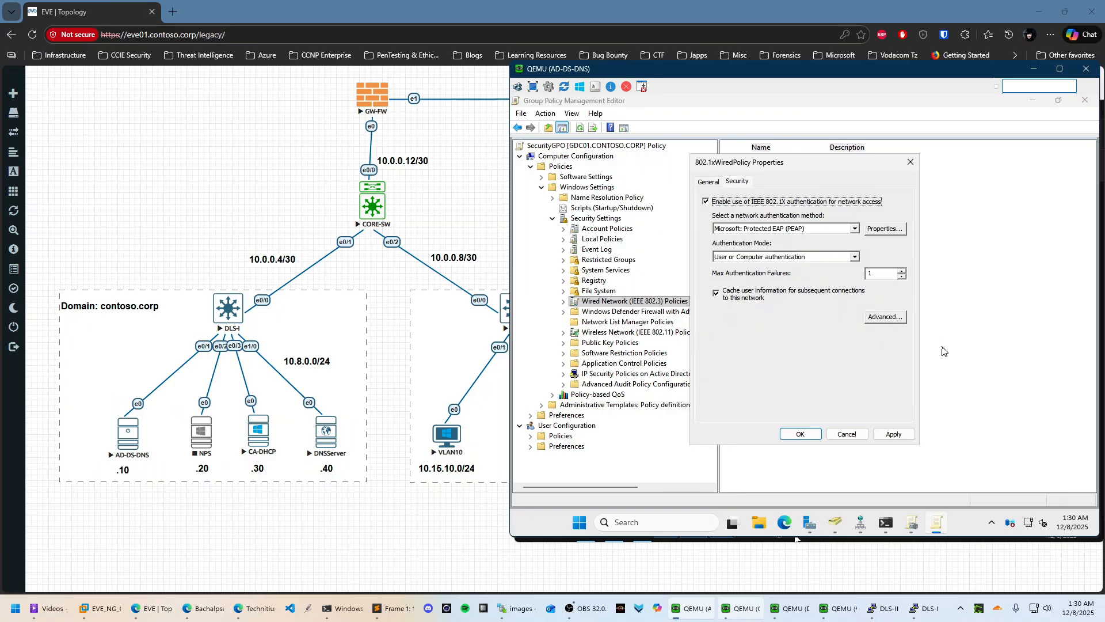
{"action": "left_click", "coordinate": [894, 322]}
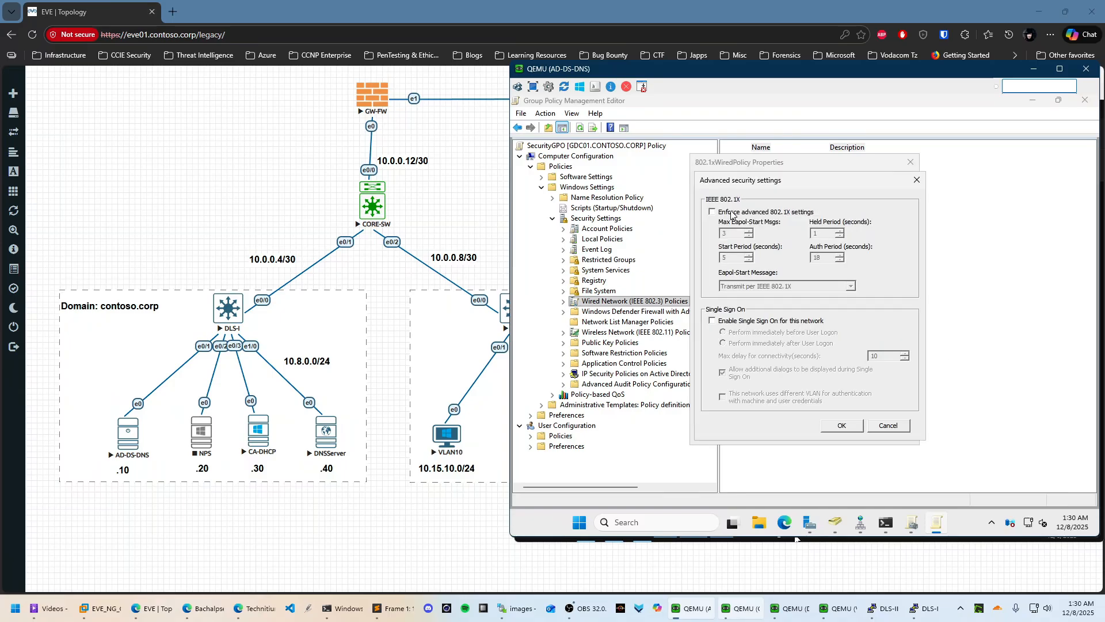
{"action": "left_click", "coordinate": [732, 213]}
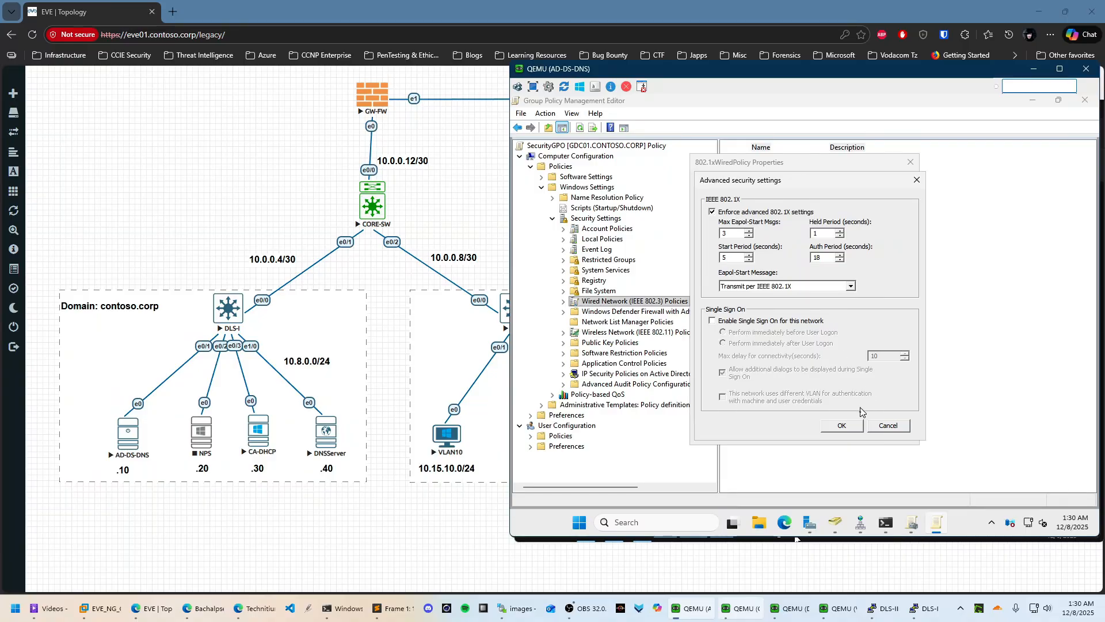
{"action": "left_click", "coordinate": [853, 426]}
Trust contoso-CA01-CA in PEAP, switch to EAP-TLS trusting contoso-CA01-CA, and save the policy
{"action": "left_click", "coordinate": [880, 229]}
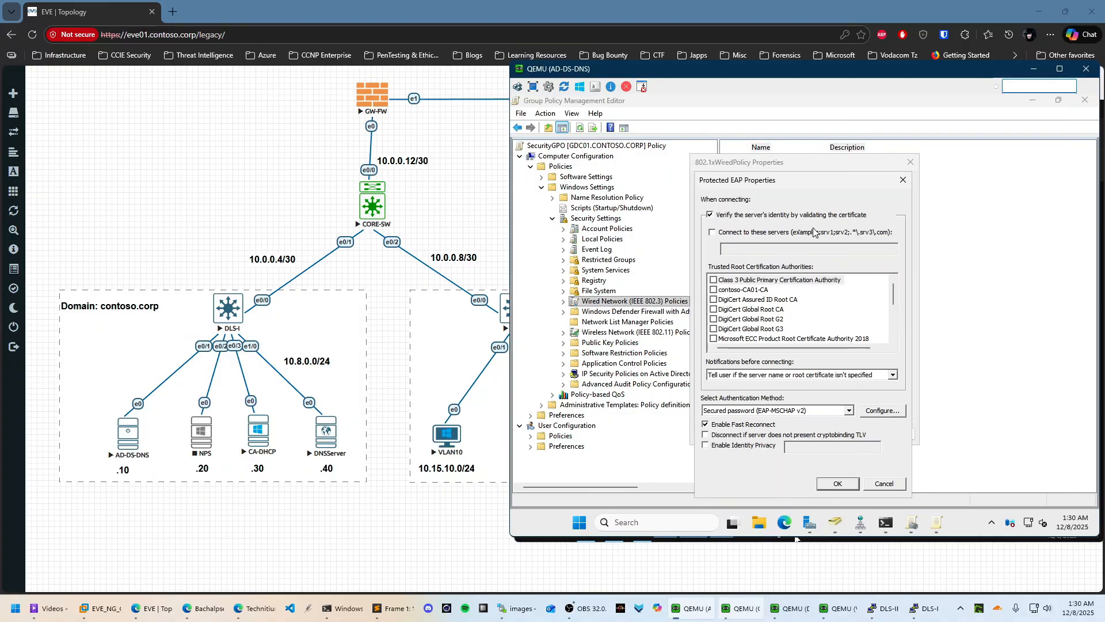
{"action": "left_click", "coordinate": [714, 289]}
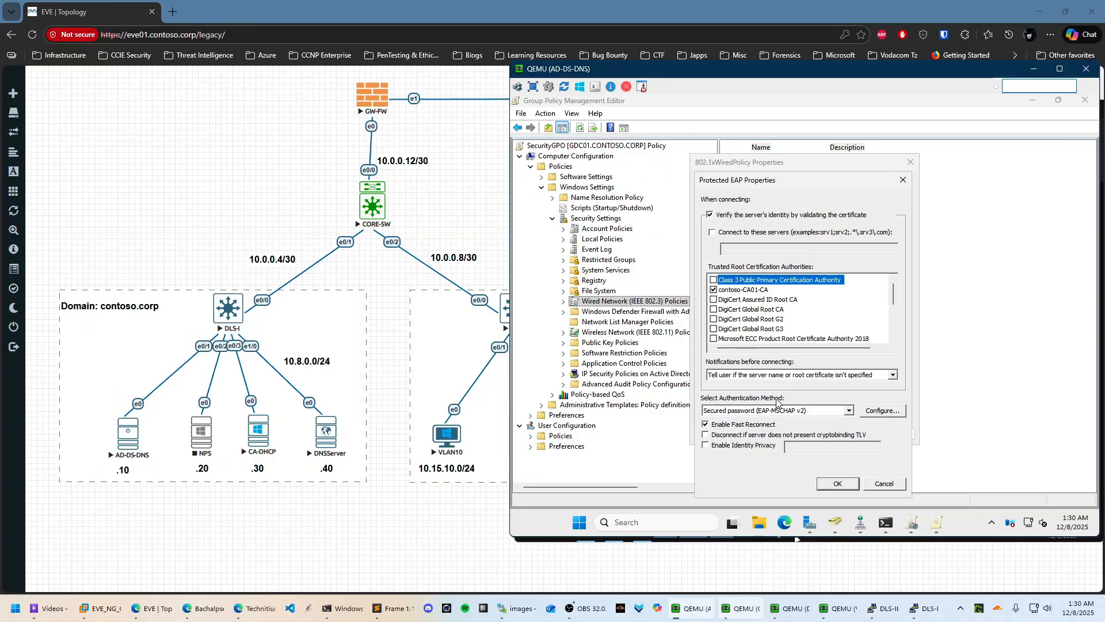
{"action": "left_click", "coordinate": [848, 410]}
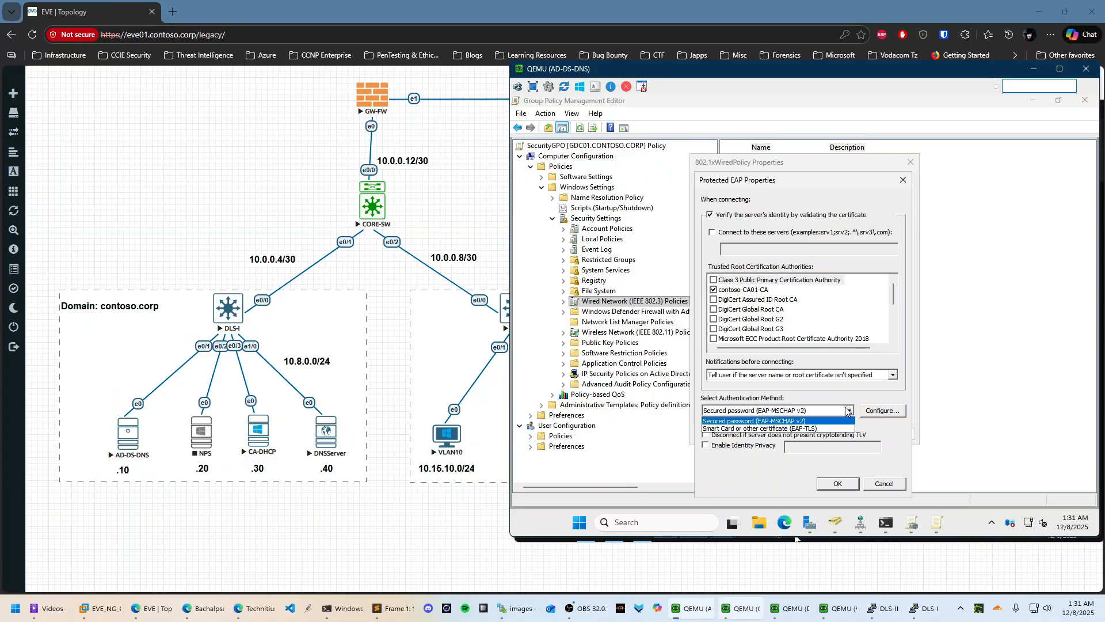
{"action": "left_click", "coordinate": [748, 429]}
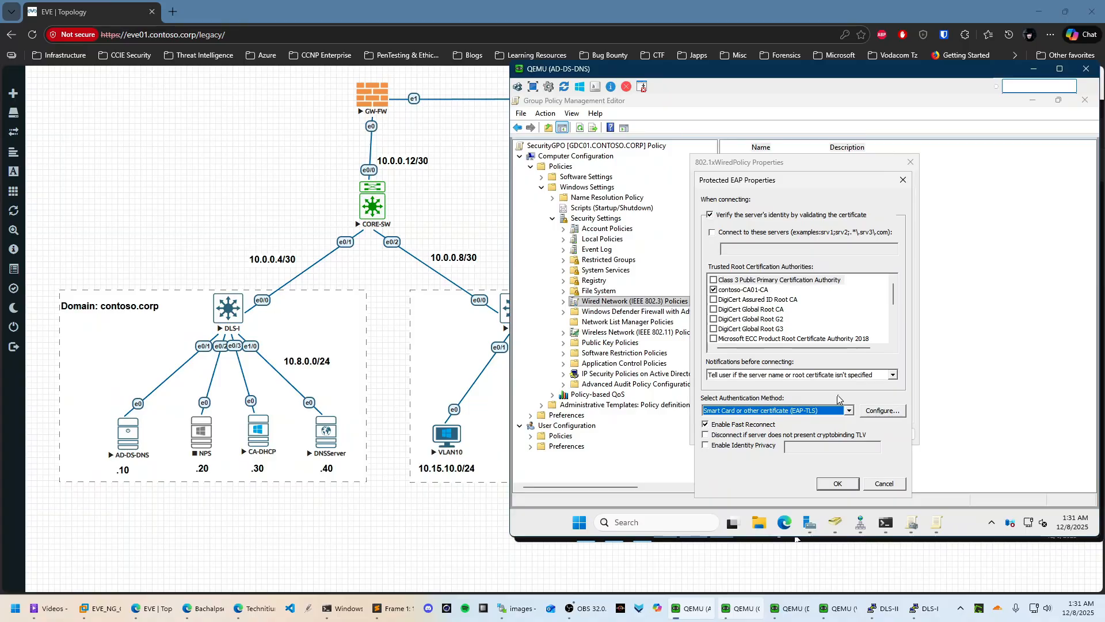
{"action": "left_click", "coordinate": [884, 411]}
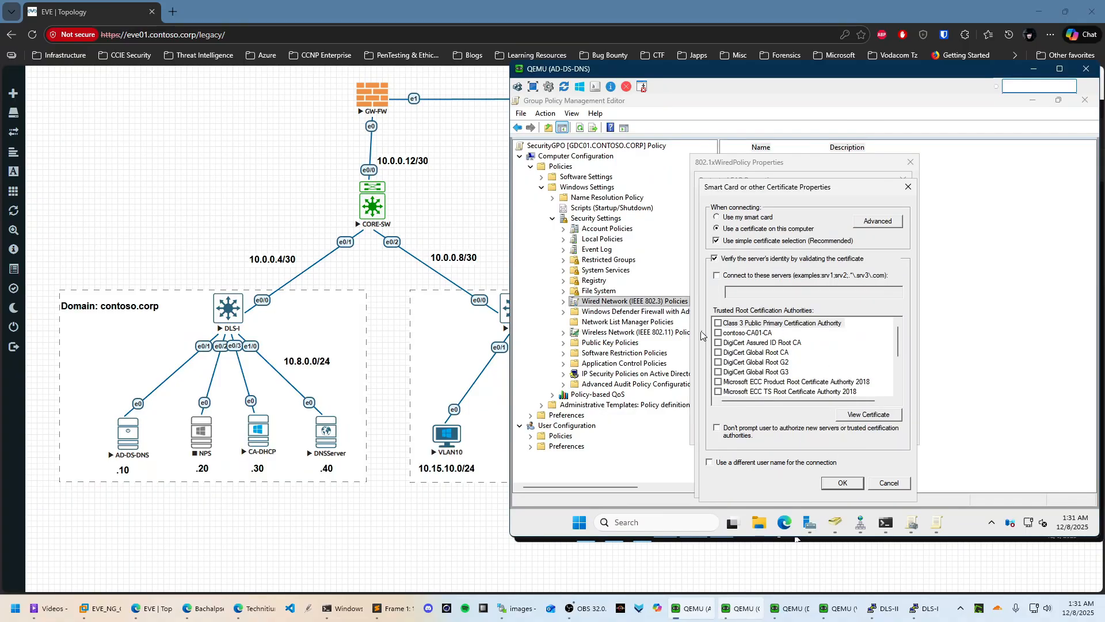
{"action": "left_click", "coordinate": [718, 333]}
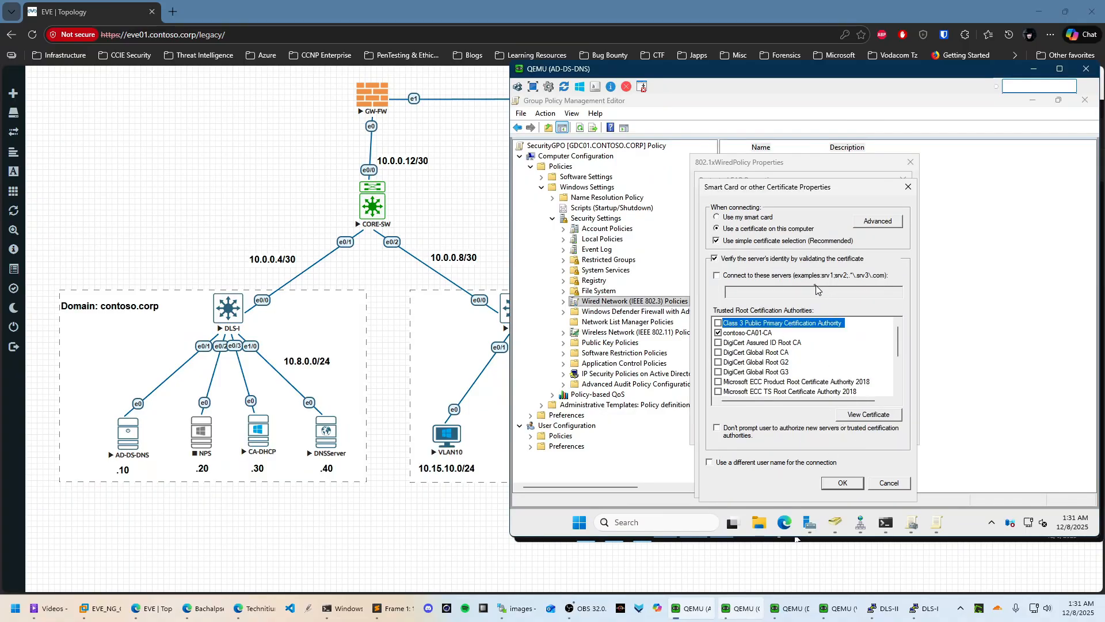
{"action": "left_click", "coordinate": [884, 221]}
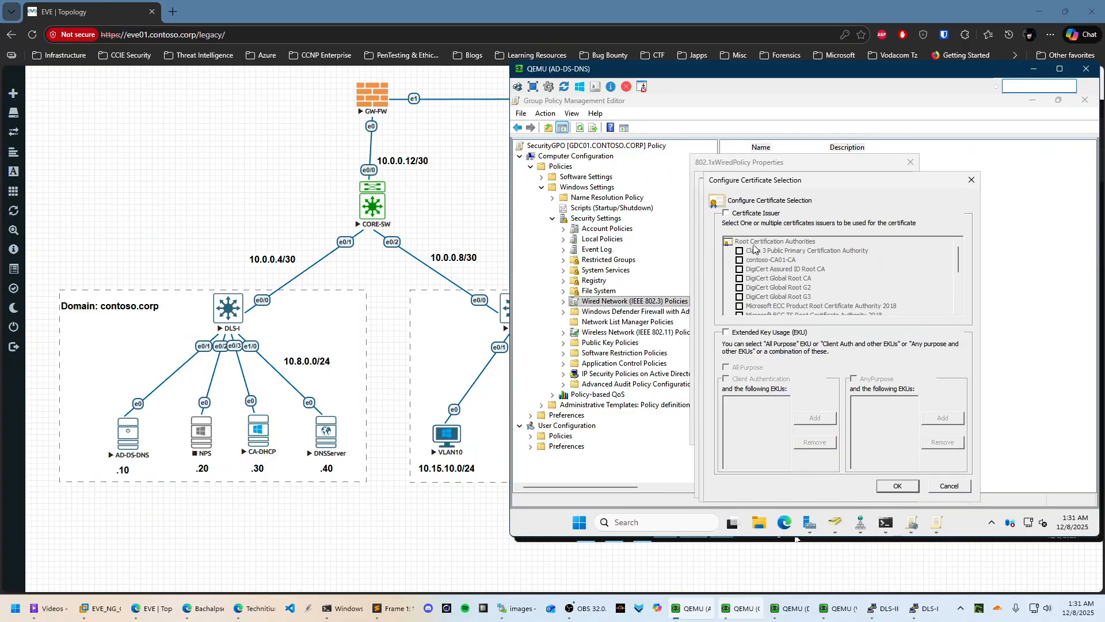
{"action": "left_click", "coordinate": [902, 487]}
{"action": "left_click", "coordinate": [843, 483]}
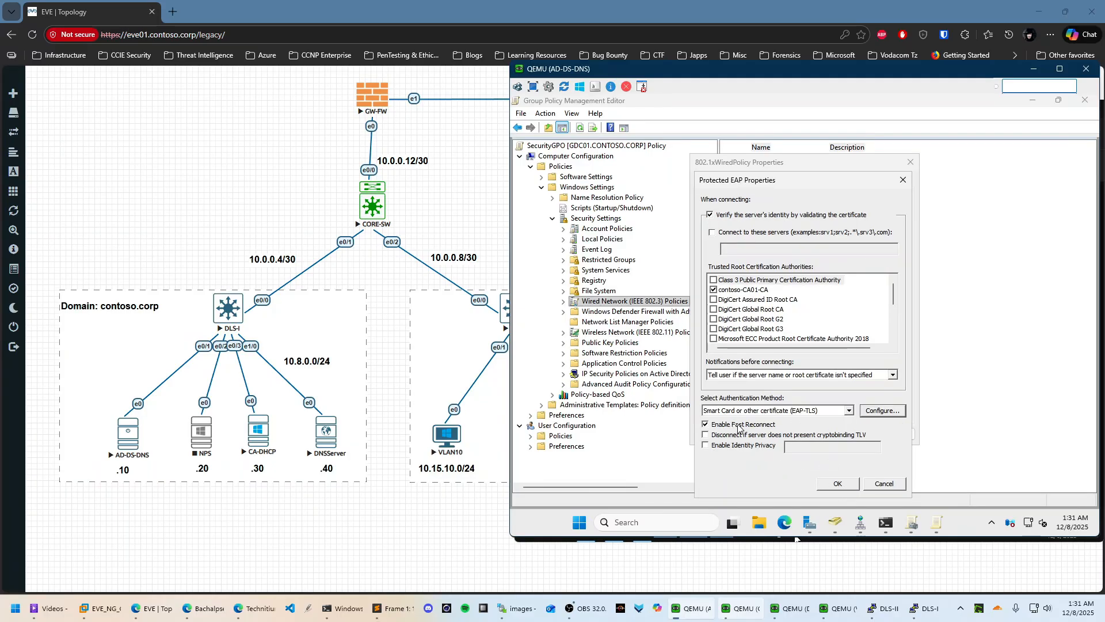
{"action": "left_click", "coordinate": [838, 483]}
{"action": "key", "text": "Return"}
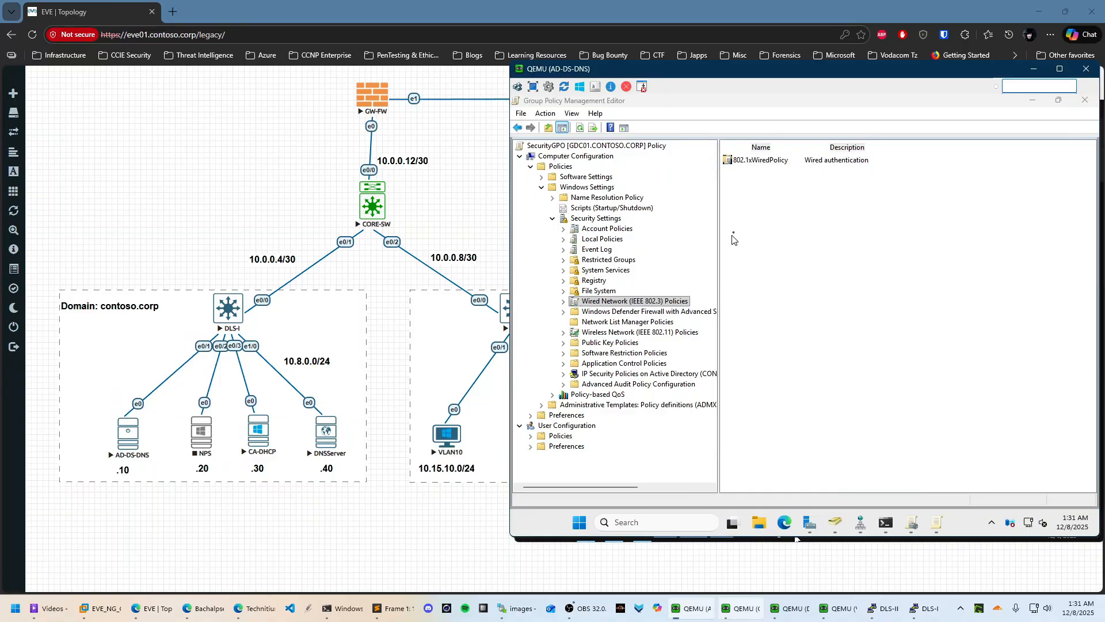
Select 802.1xWiredPolicy and expand the computer Administrative Templates branch
{"action": "left_click", "coordinate": [756, 161]}
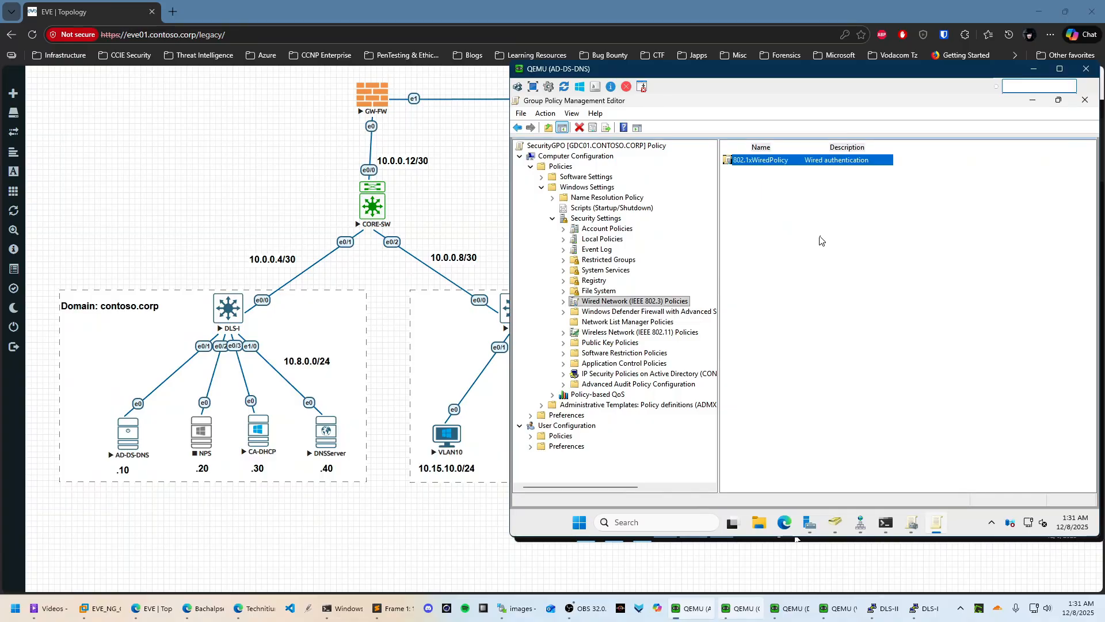
{"action": "left_click", "coordinate": [541, 188]}
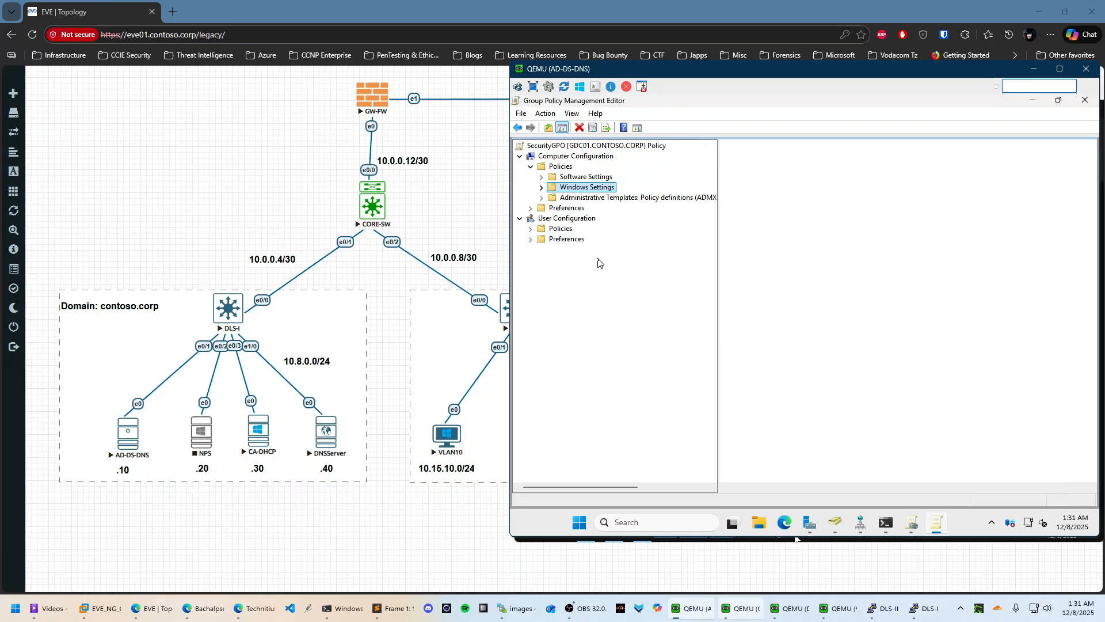
{"action": "left_click", "coordinate": [541, 189]}
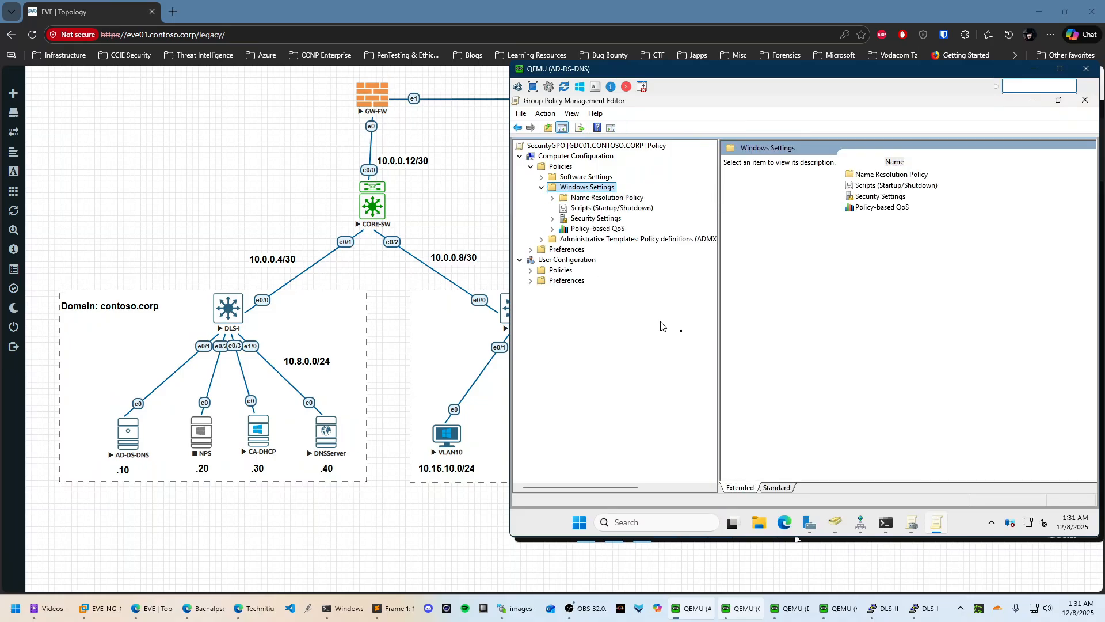
{"action": "left_click", "coordinate": [543, 240]}
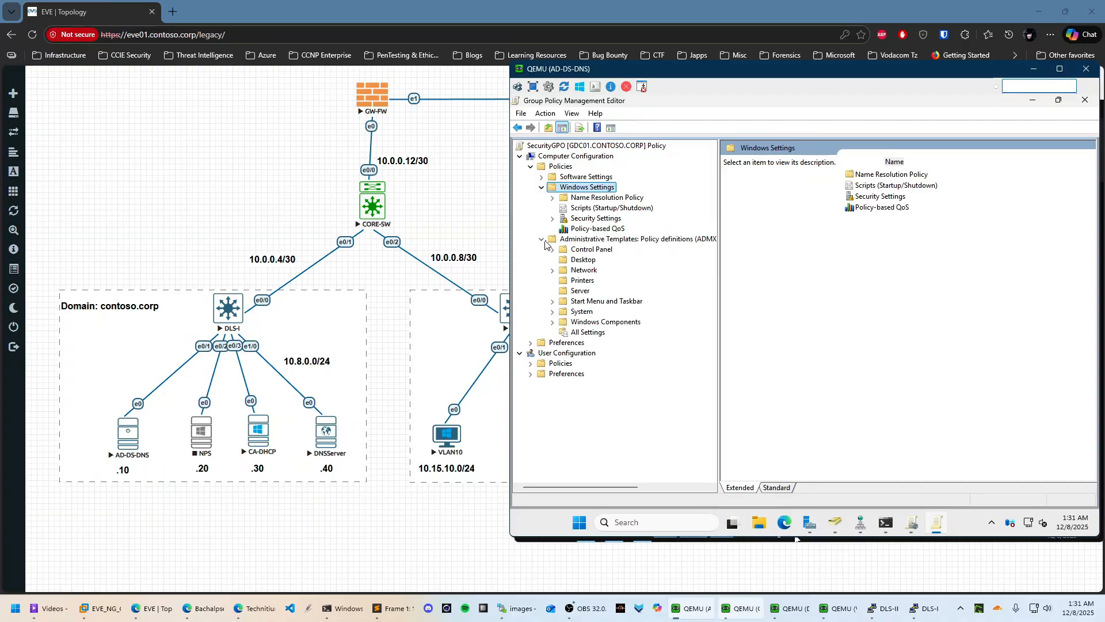
Browse the computer System and Windows Components administrative template folders
{"action": "left_click", "coordinate": [553, 311]}
{"action": "scroll", "coordinate": [629, 312], "scroll_direction": "down", "scroll_amount": 4}
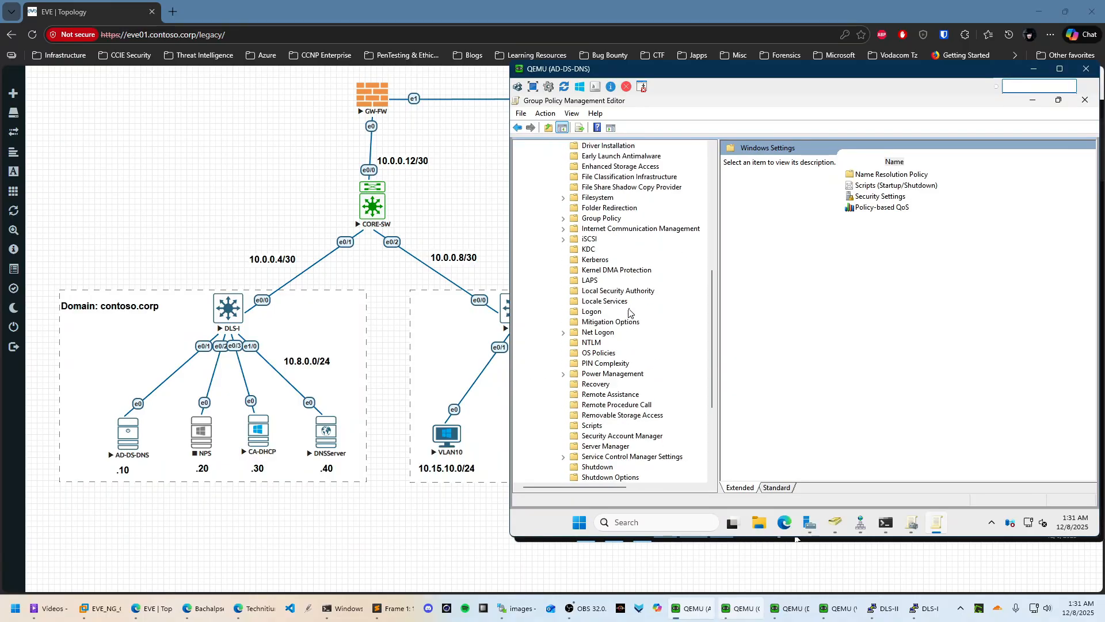
{"action": "scroll", "coordinate": [631, 311], "scroll_direction": "up", "scroll_amount": 6}
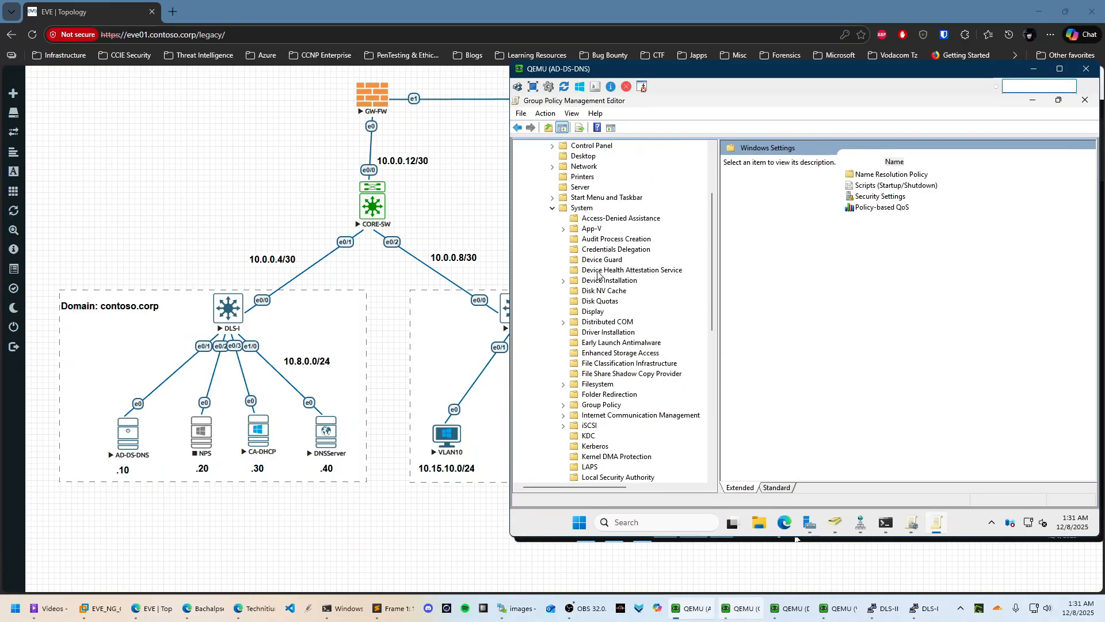
{"action": "left_click", "coordinate": [553, 207]}
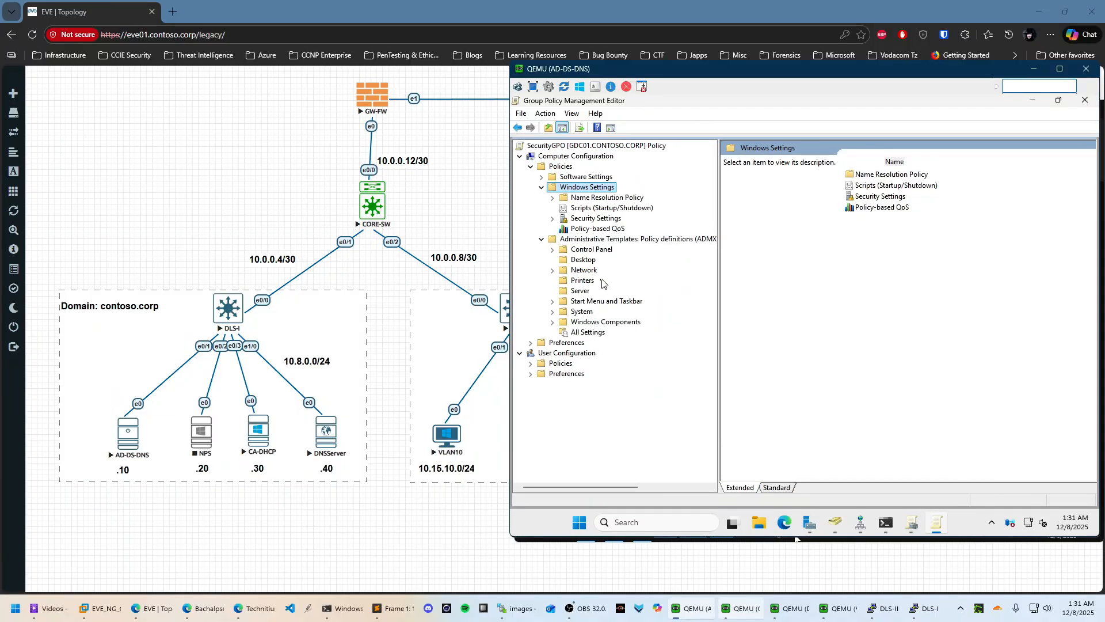
{"action": "left_click", "coordinate": [552, 322]}
{"action": "scroll", "coordinate": [670, 334], "scroll_direction": "down", "scroll_amount": 14}
{"action": "scroll", "coordinate": [675, 338], "scroll_direction": "down", "scroll_amount": 8}
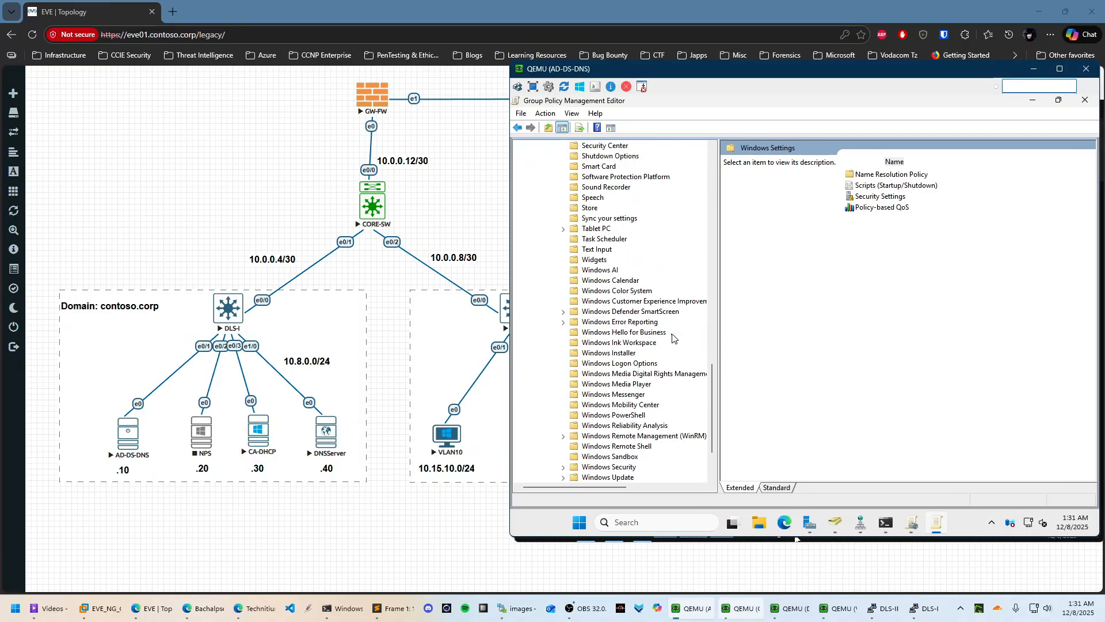
{"action": "scroll", "coordinate": [634, 327], "scroll_direction": "up", "scroll_amount": 16}
{"action": "scroll", "coordinate": [633, 327], "scroll_direction": "up", "scroll_amount": 10}
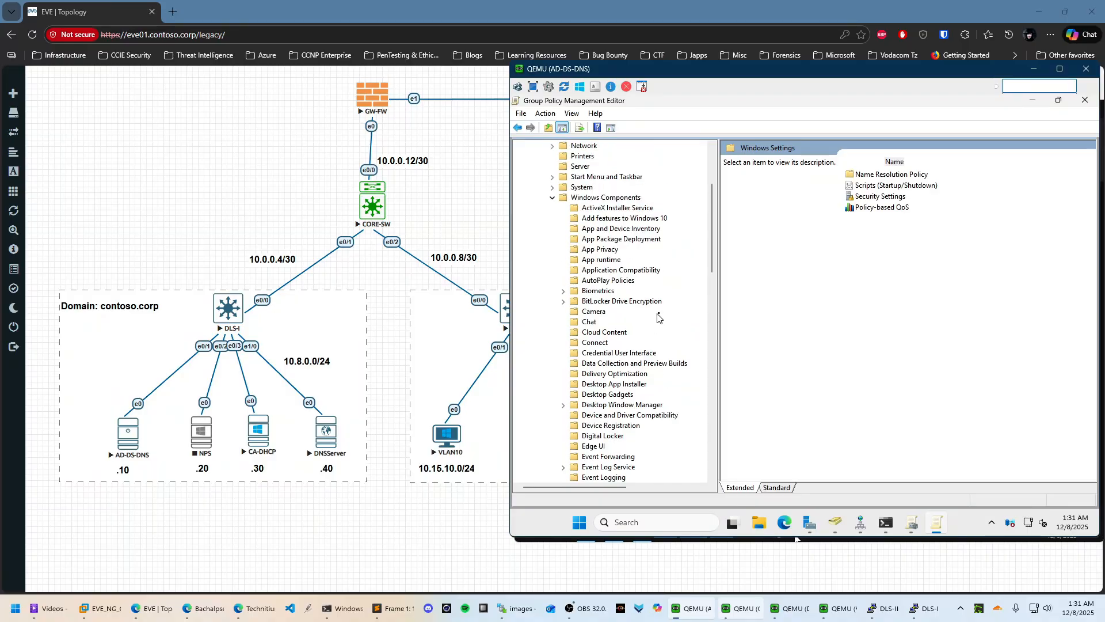
{"action": "left_click", "coordinate": [553, 259]}
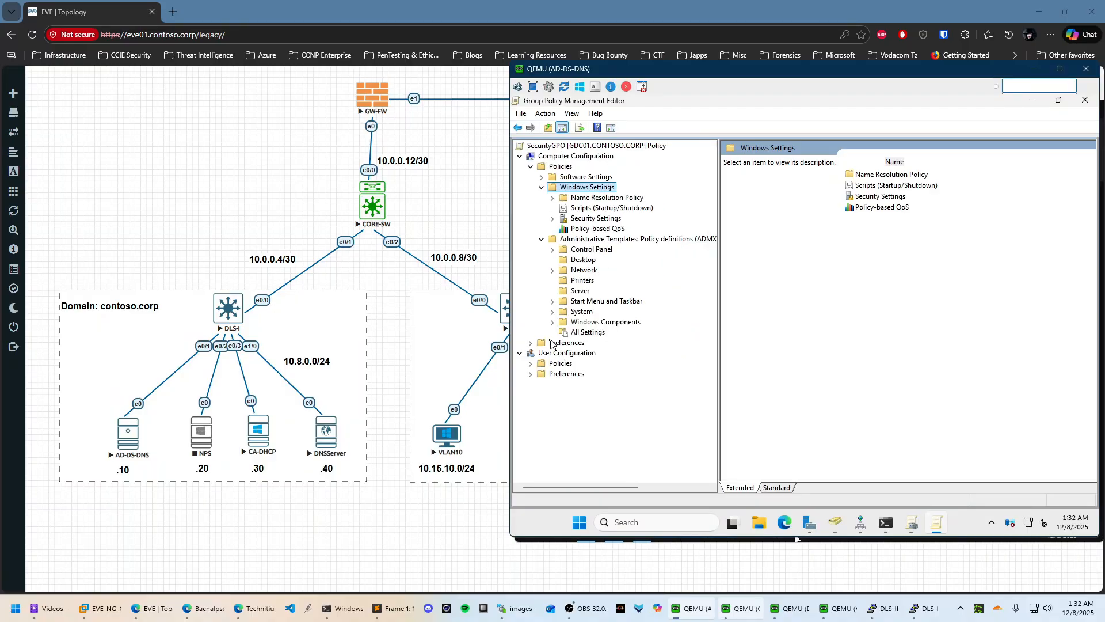
Re-expand the computer Administrative Templates and view the System and Windows Components policy settings
{"action": "left_click", "coordinate": [541, 239]}
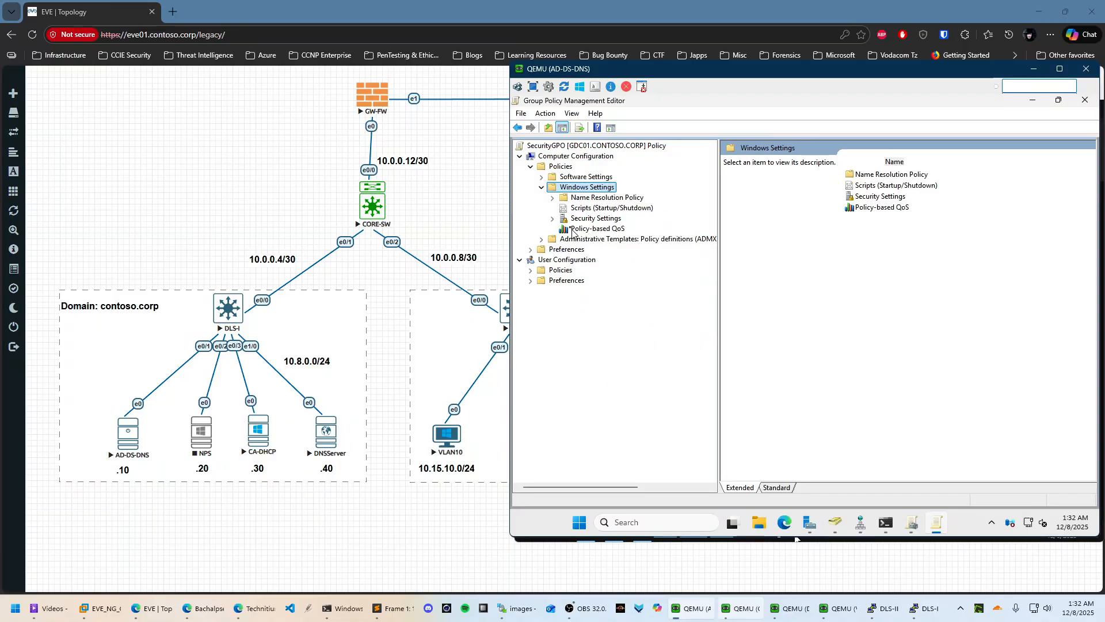
{"action": "left_click", "coordinate": [541, 187]}
{"action": "left_click", "coordinate": [541, 177]}
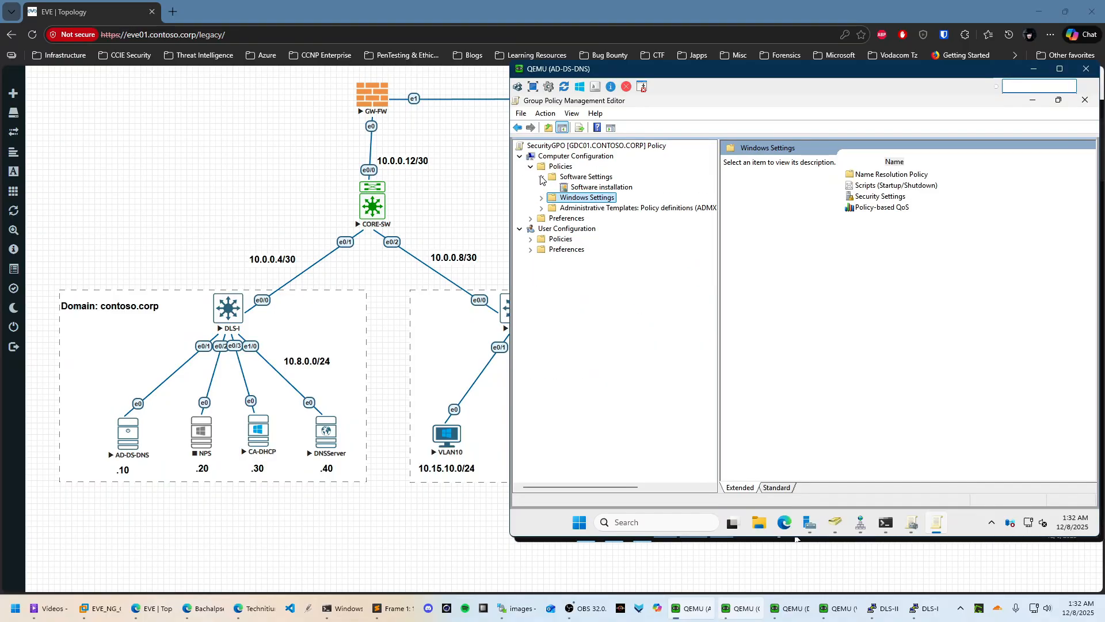
{"action": "left_click", "coordinate": [541, 177]}
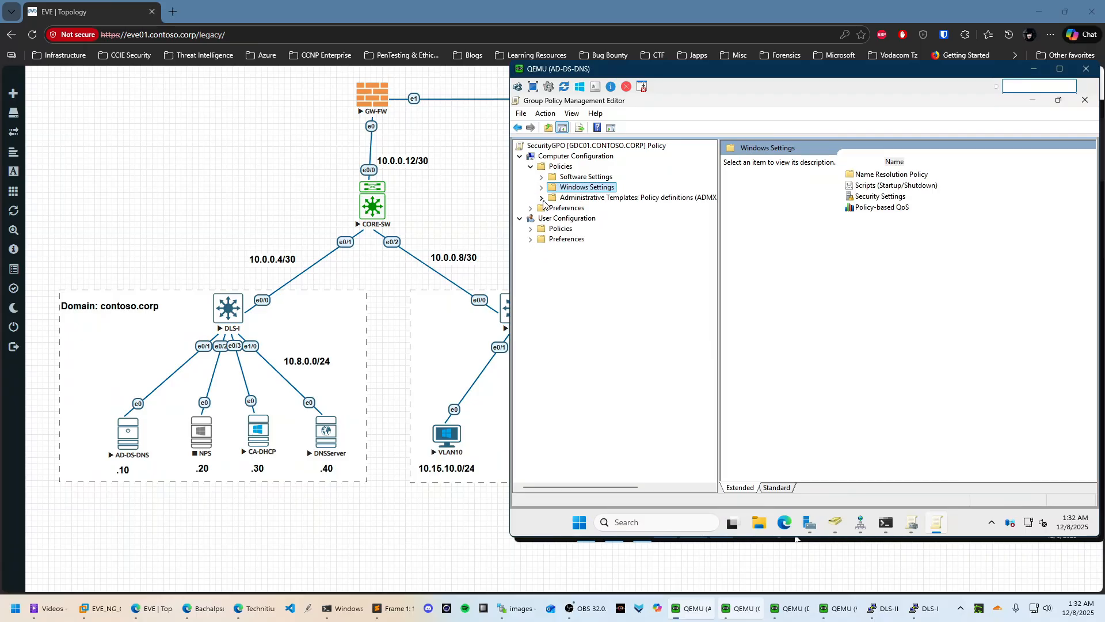
{"action": "left_click", "coordinate": [541, 197]}
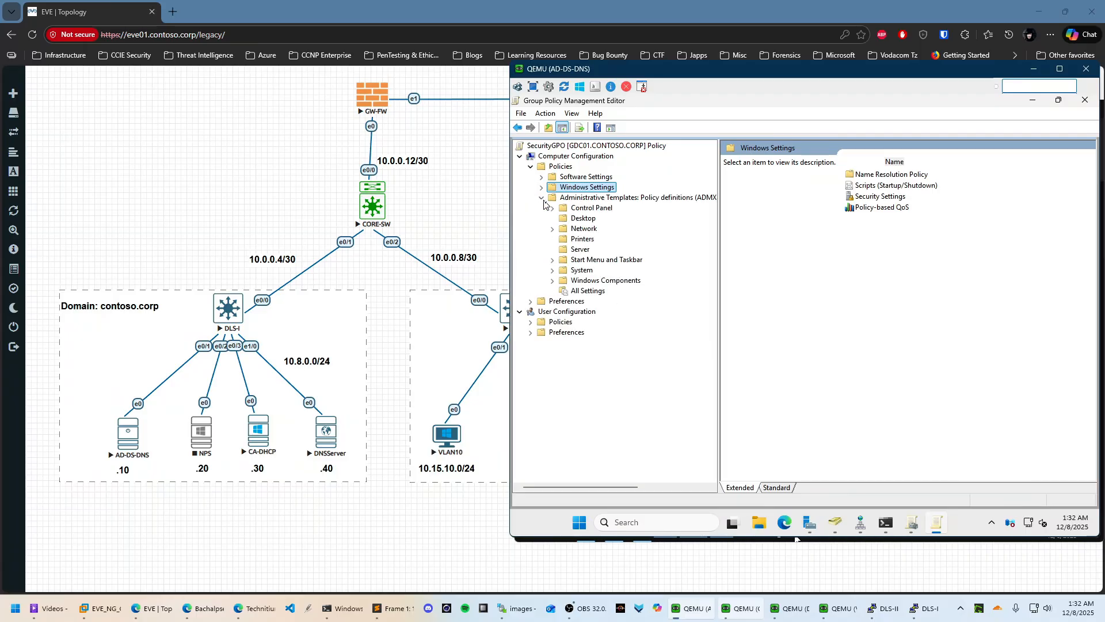
{"action": "left_click", "coordinate": [584, 271]}
{"action": "scroll", "coordinate": [909, 340], "scroll_direction": "down", "scroll_amount": 13}
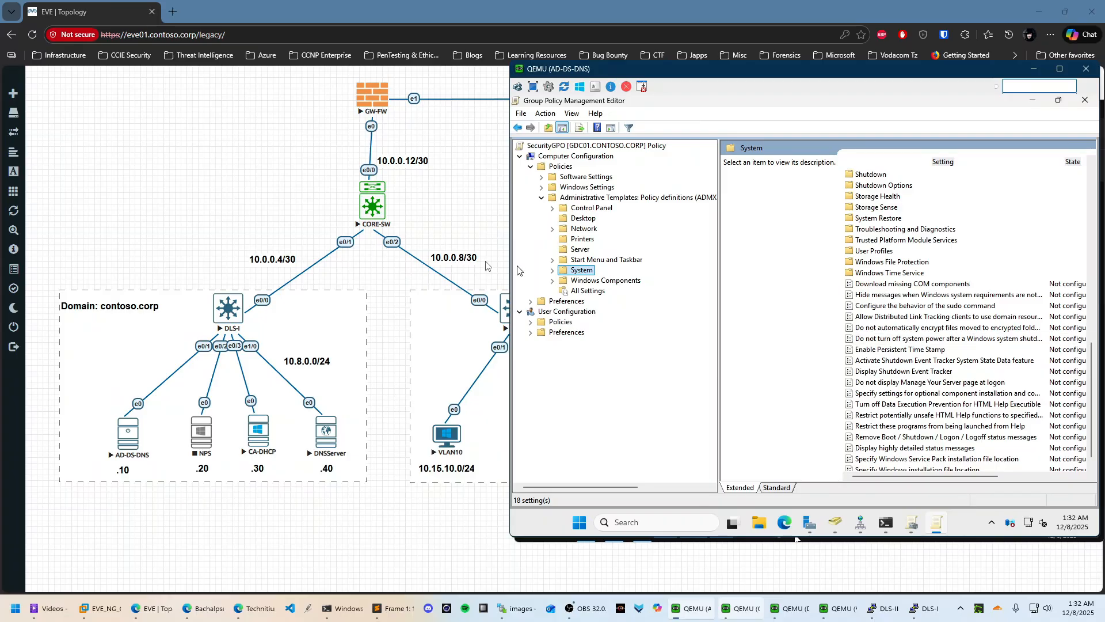
{"action": "left_click", "coordinate": [599, 281]}
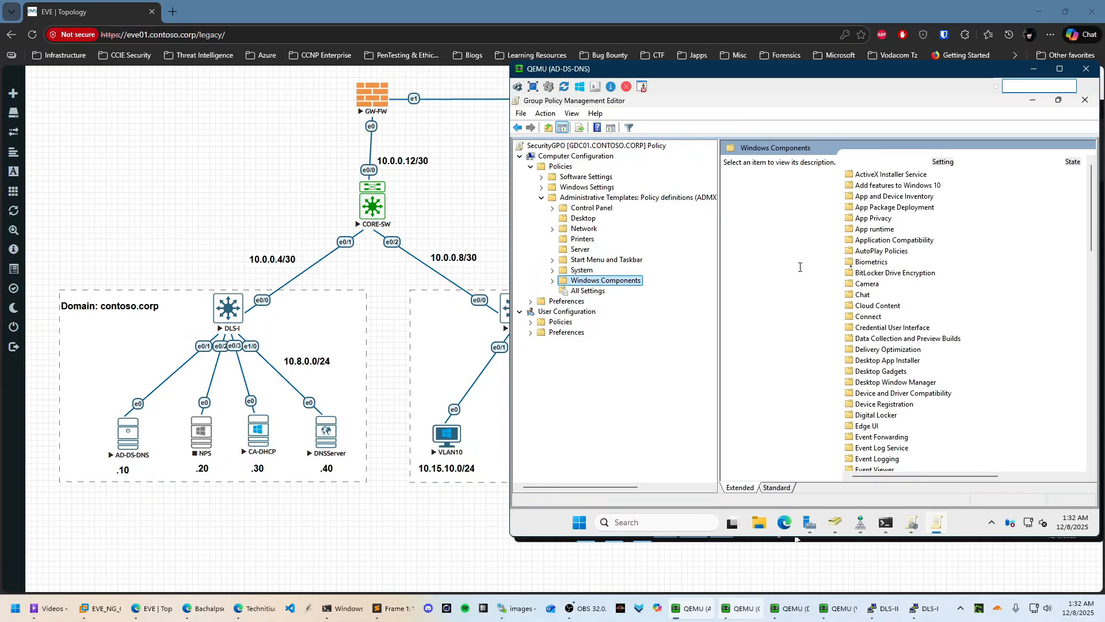
{"action": "scroll", "coordinate": [908, 333], "scroll_direction": "down", "scroll_amount": 15}
{"action": "scroll", "coordinate": [908, 333], "scroll_direction": "down", "scroll_amount": 7}
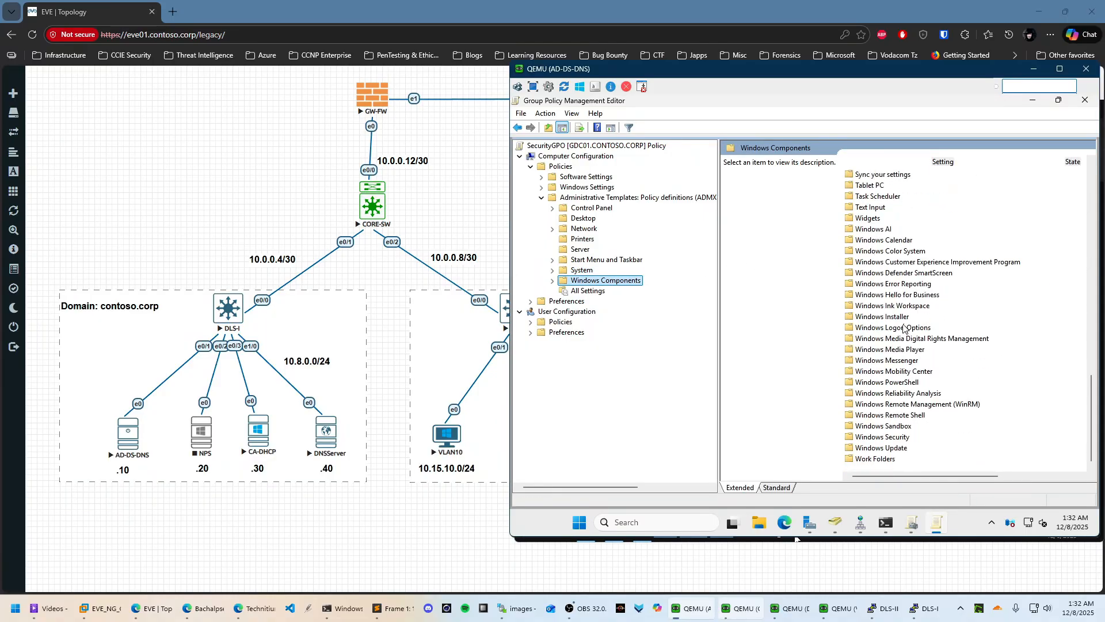
Expand User Configuration Policies > Windows Settings and view the user Security Settings contents
{"action": "left_click", "coordinate": [531, 322]}
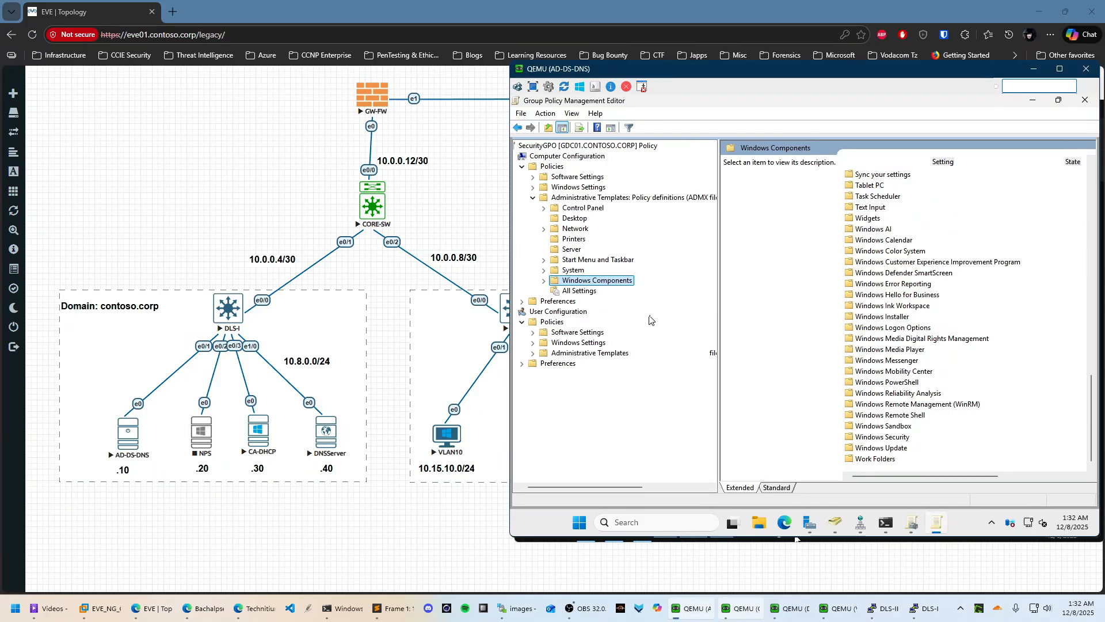
{"action": "left_click", "coordinate": [533, 353]}
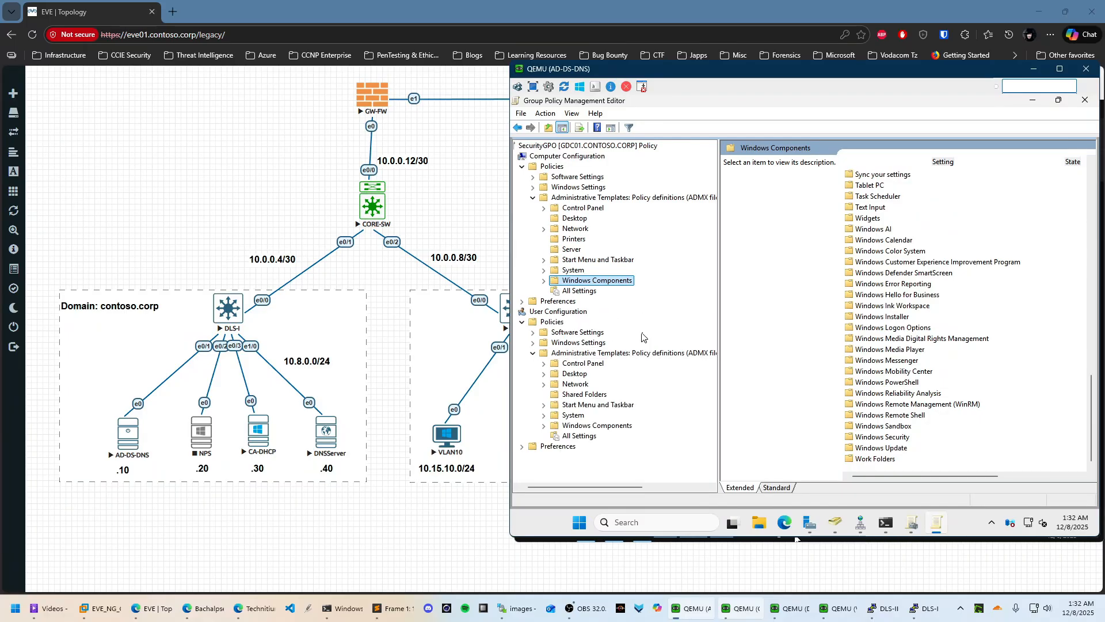
{"action": "left_click", "coordinate": [542, 343]}
{"action": "scroll", "coordinate": [665, 352], "scroll_direction": "down", "scroll_amount": 1}
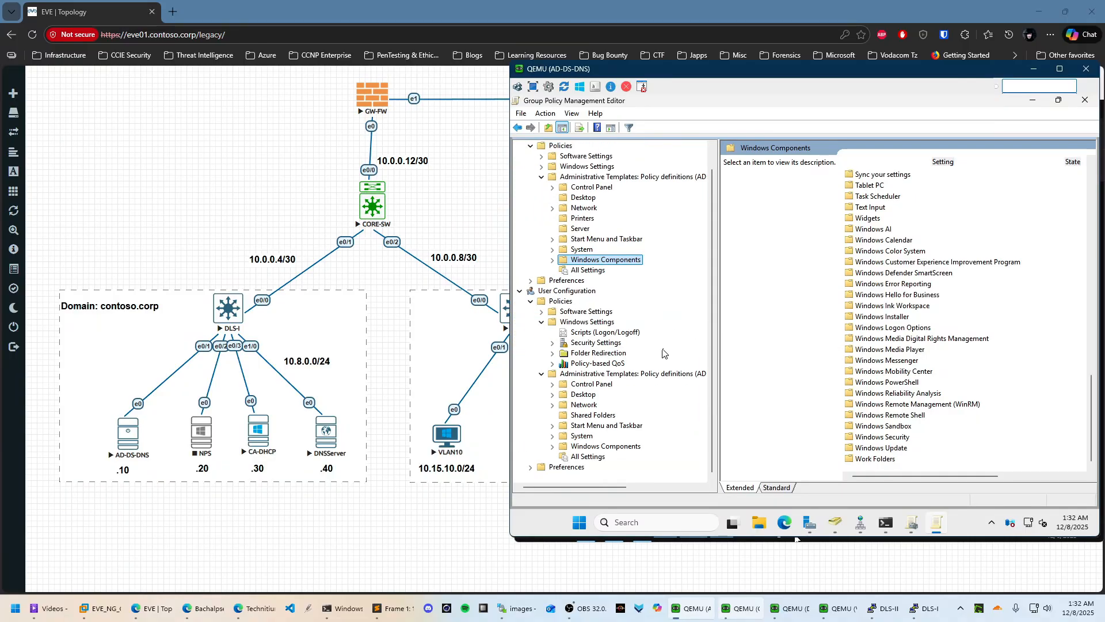
{"action": "left_click", "coordinate": [598, 343]}
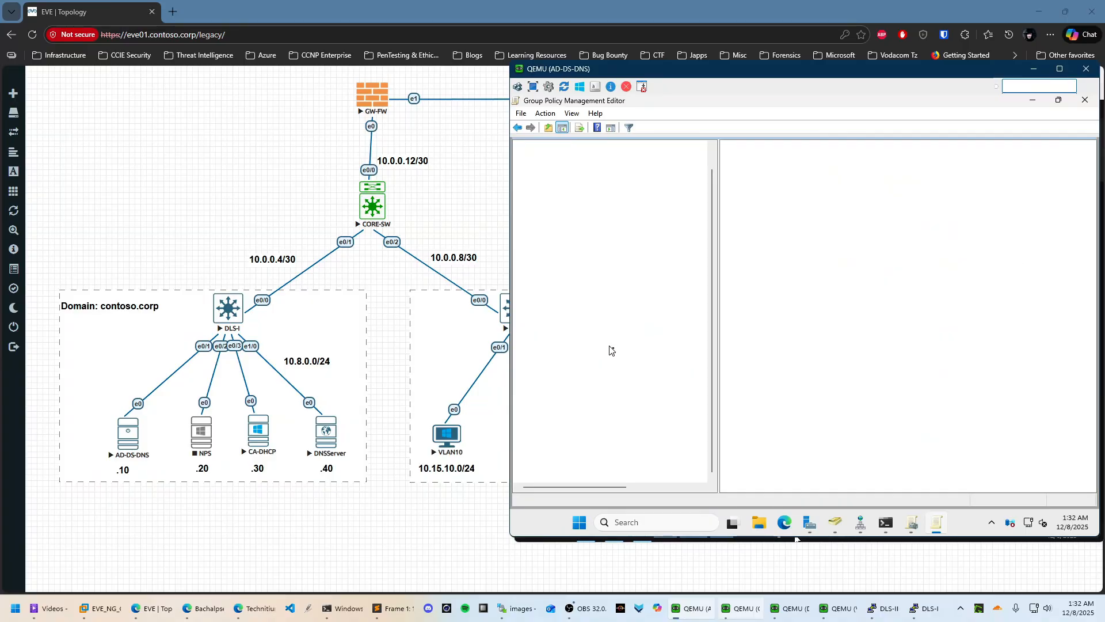
Expand the user Security Settings and look at Software Restriction and Public Key Policies
{"action": "double_click", "coordinate": [613, 345]}
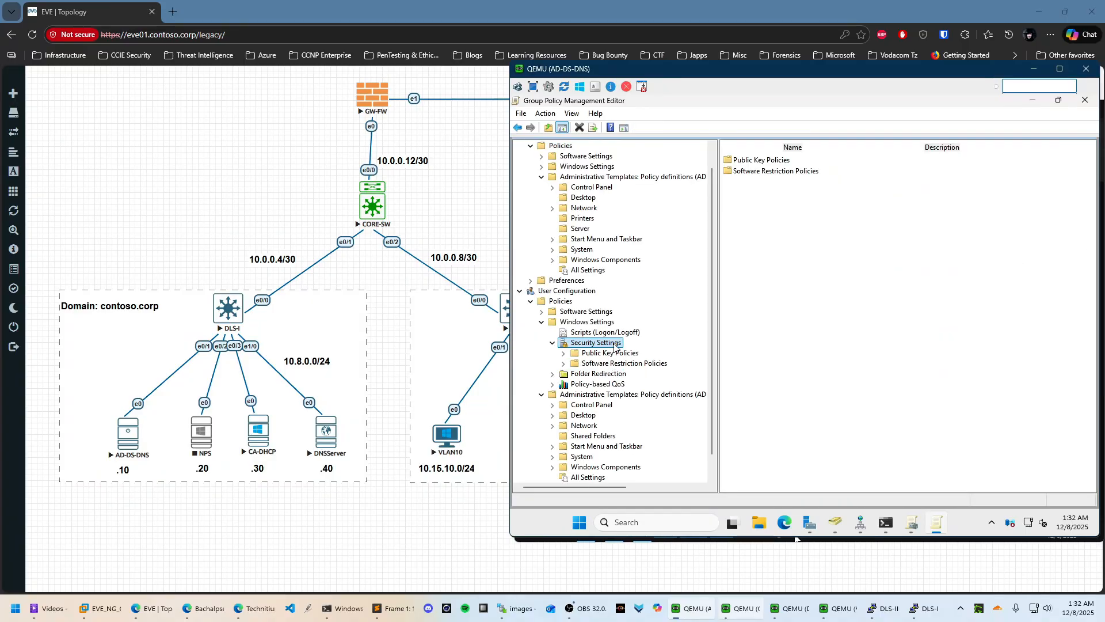
{"action": "left_click", "coordinate": [611, 363]}
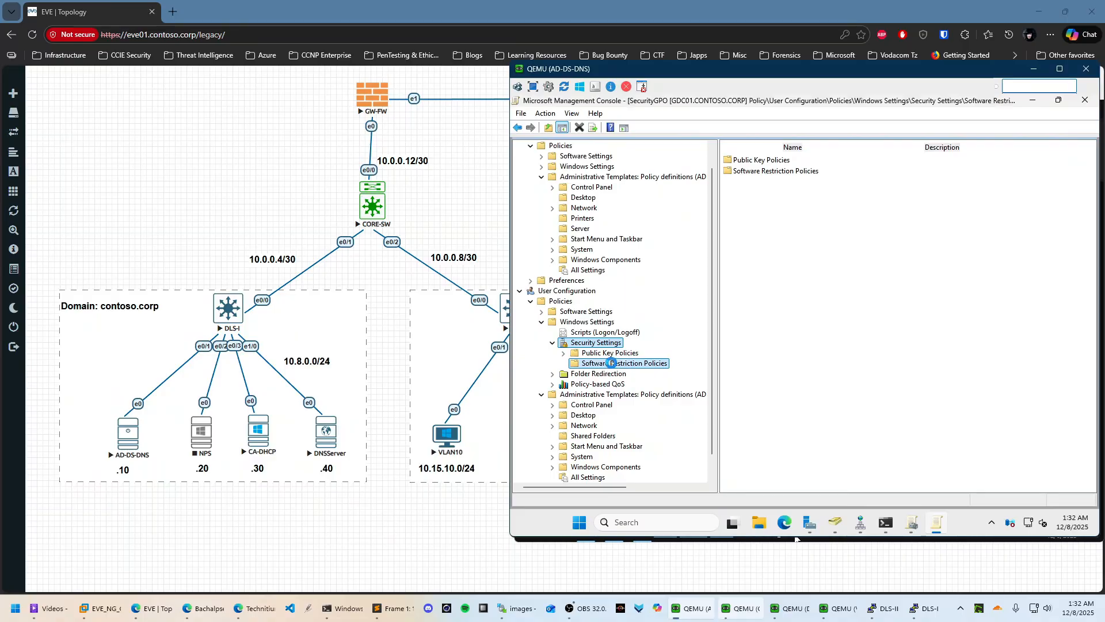
{"action": "left_click", "coordinate": [620, 353]}
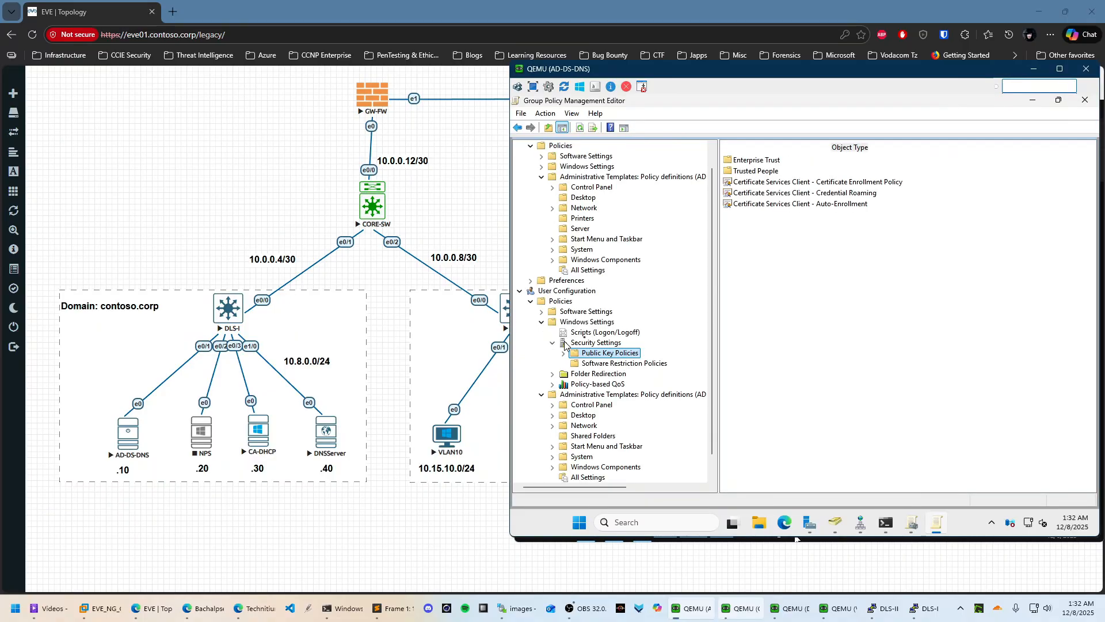
{"action": "scroll", "coordinate": [643, 340], "scroll_direction": "up", "scroll_amount": 1}
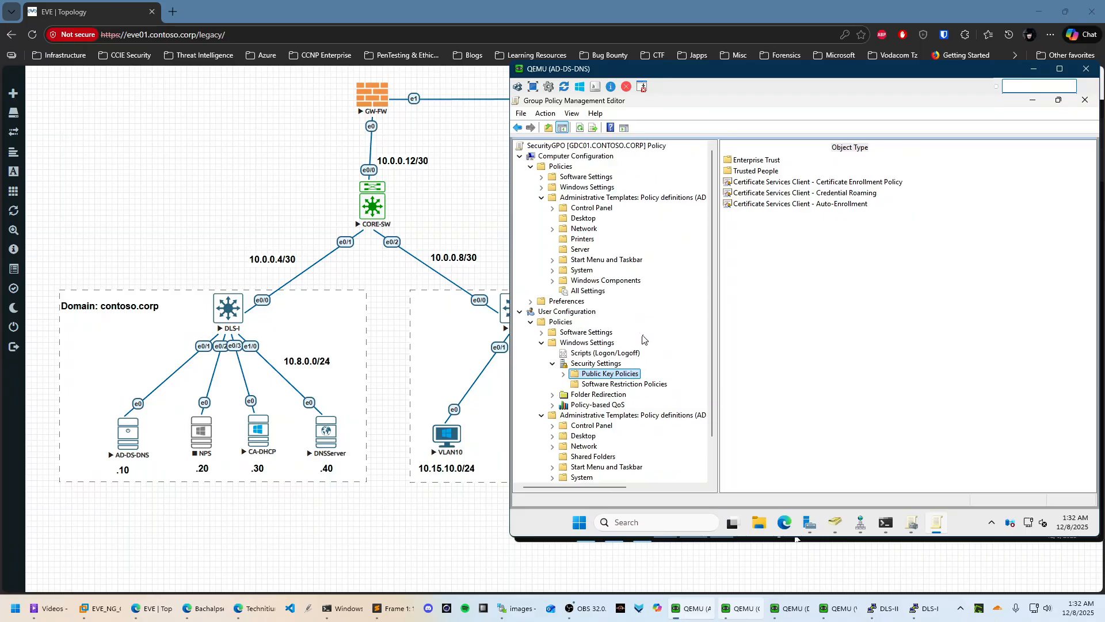
Collapse computer Administrative Templates and expand computer Windows Settings > Security Settings
{"action": "left_click", "coordinate": [541, 197]}
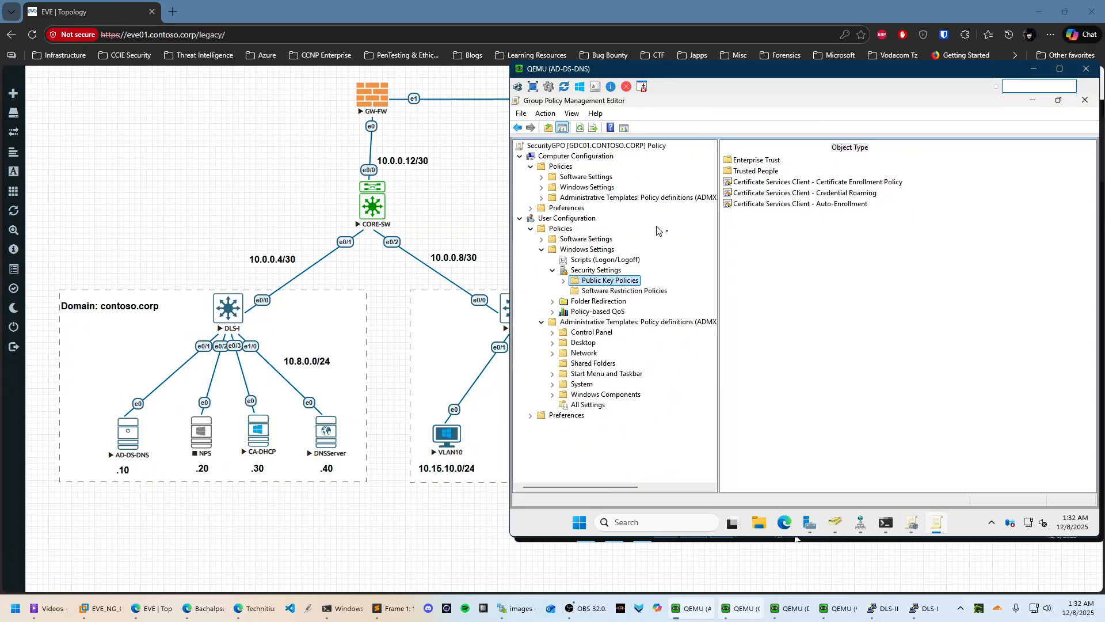
{"action": "left_click", "coordinate": [542, 187]}
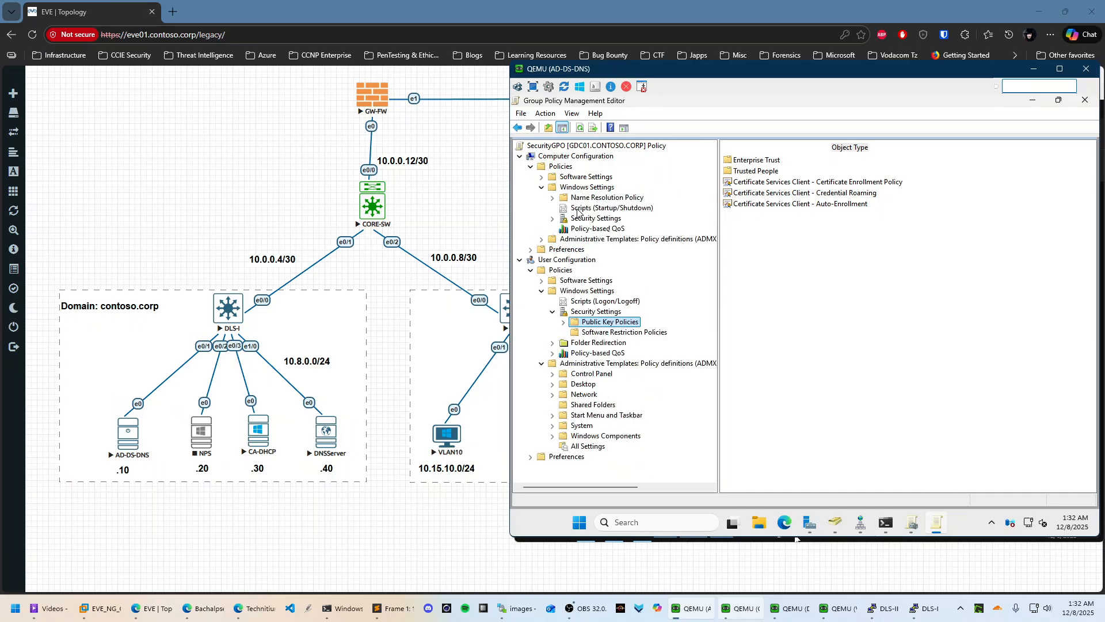
{"action": "left_click", "coordinate": [554, 219]}
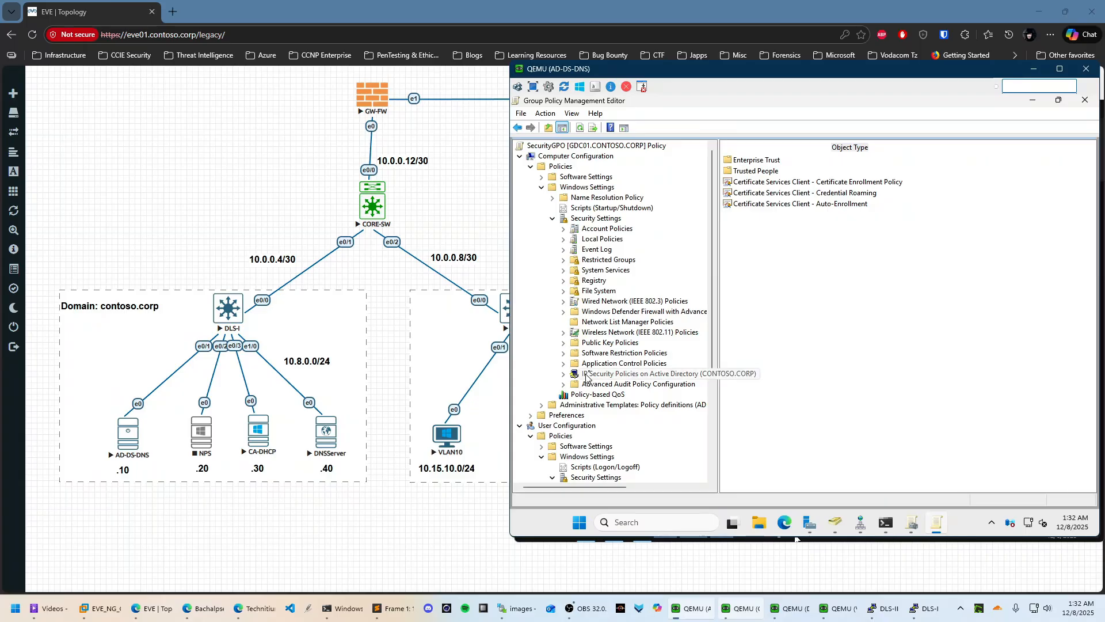
Set the computer Certificate Services Client – Certificate Enrollment Policy to Enabled
{"action": "left_click", "coordinate": [589, 344]}
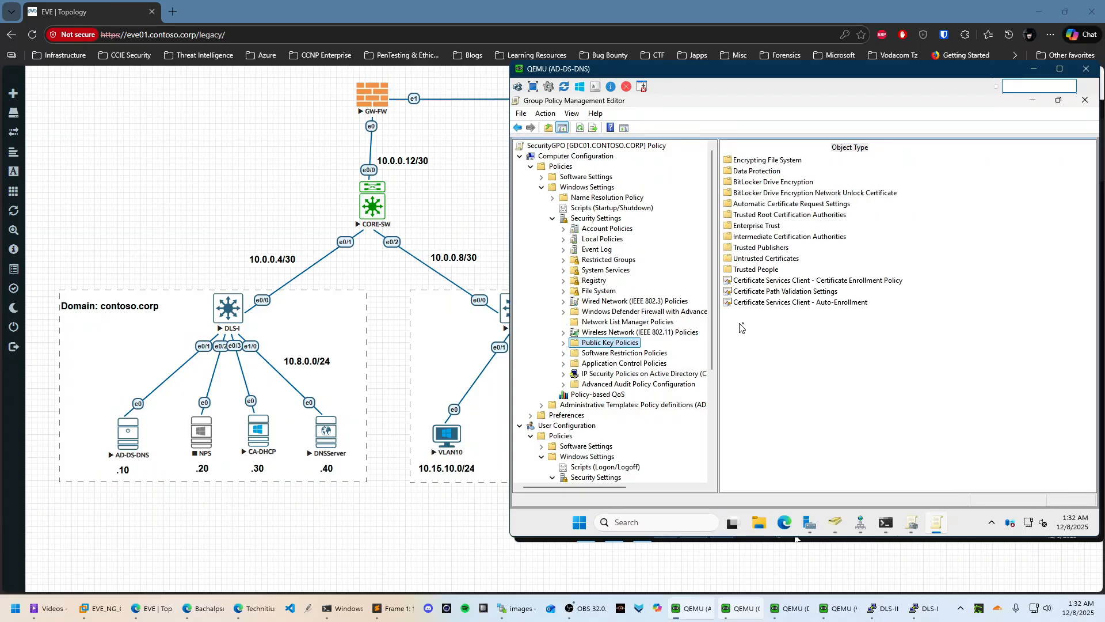
{"action": "left_click", "coordinate": [845, 282]}
{"action": "right_click", "coordinate": [845, 282]}
{"action": "left_click", "coordinate": [883, 290]}
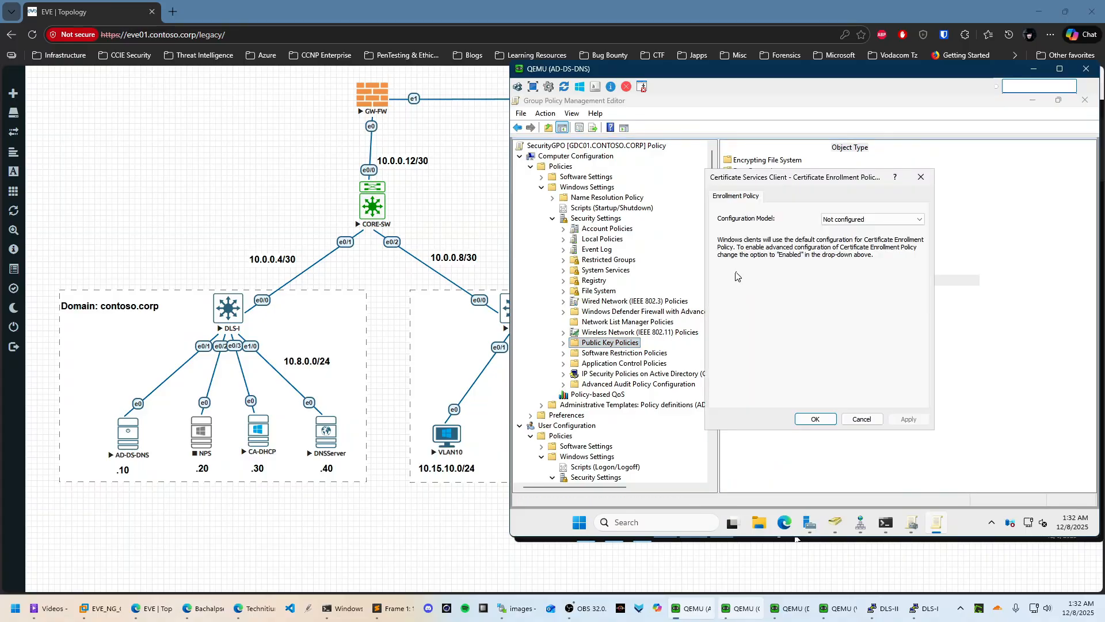
{"action": "left_click", "coordinate": [844, 222]}
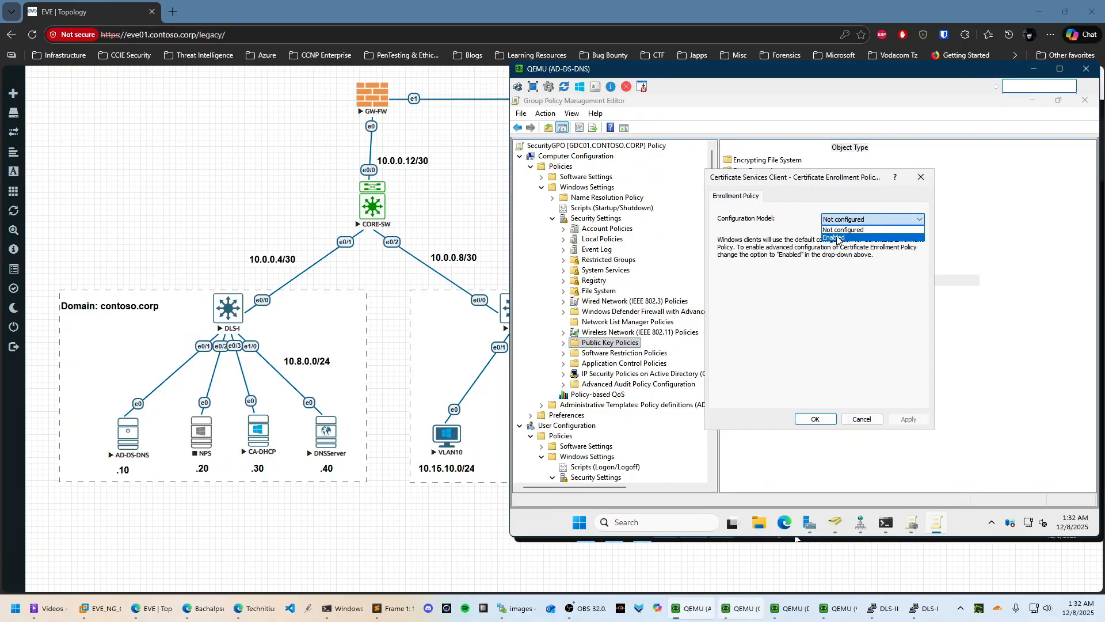
{"action": "left_click", "coordinate": [840, 237]}
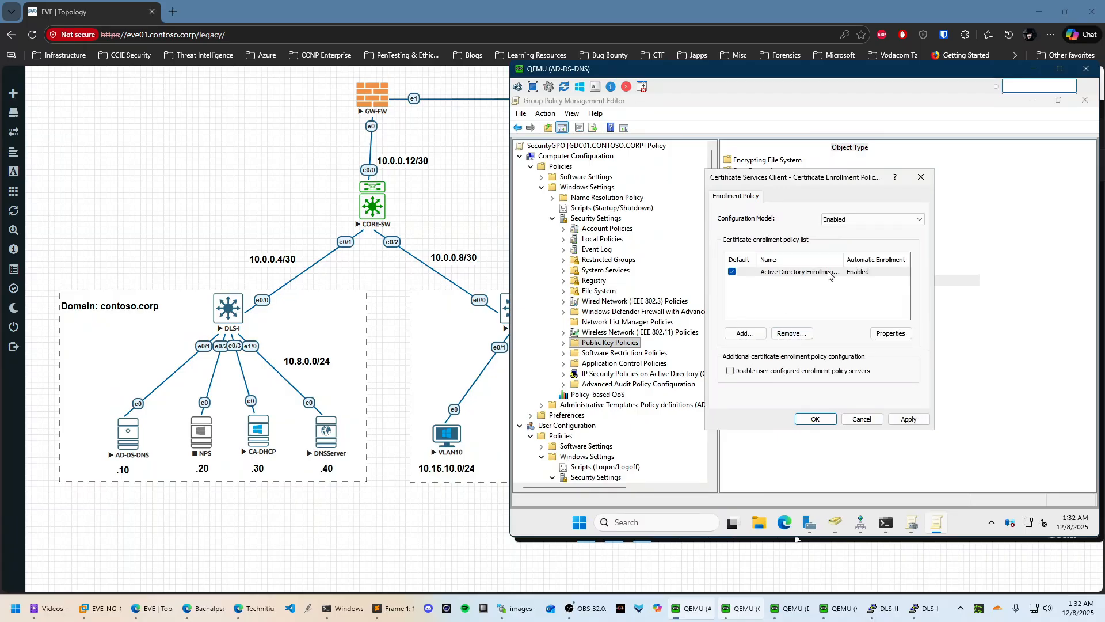
{"action": "left_click", "coordinate": [823, 423]}
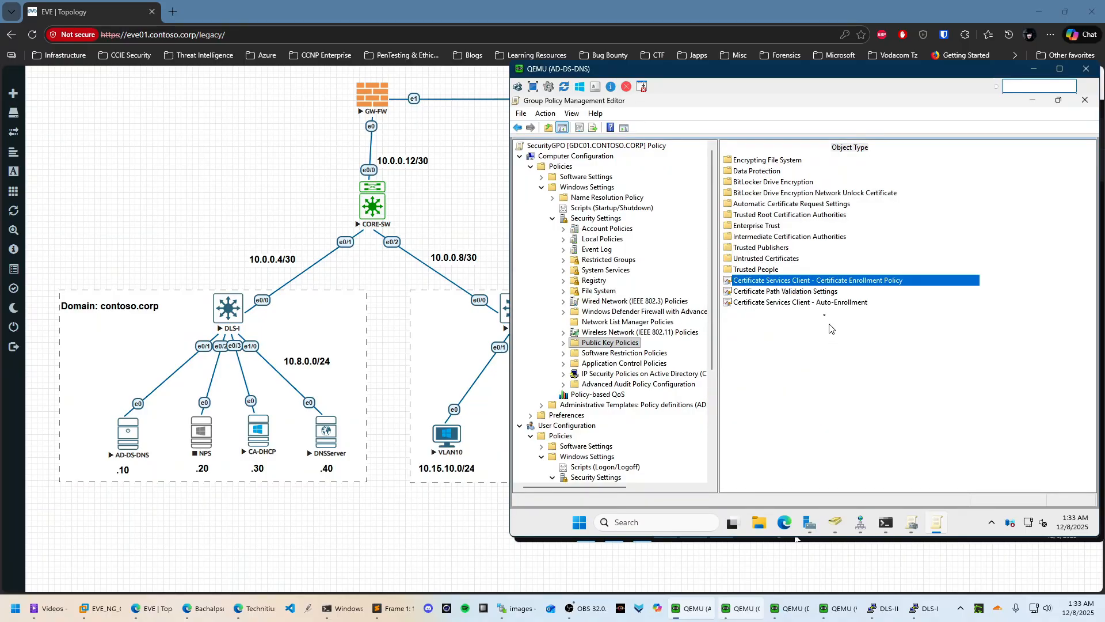
Enable computer Auto-Enrollment with renewing expired and updating template-based certificates turned on
{"action": "left_click", "coordinate": [817, 306]}
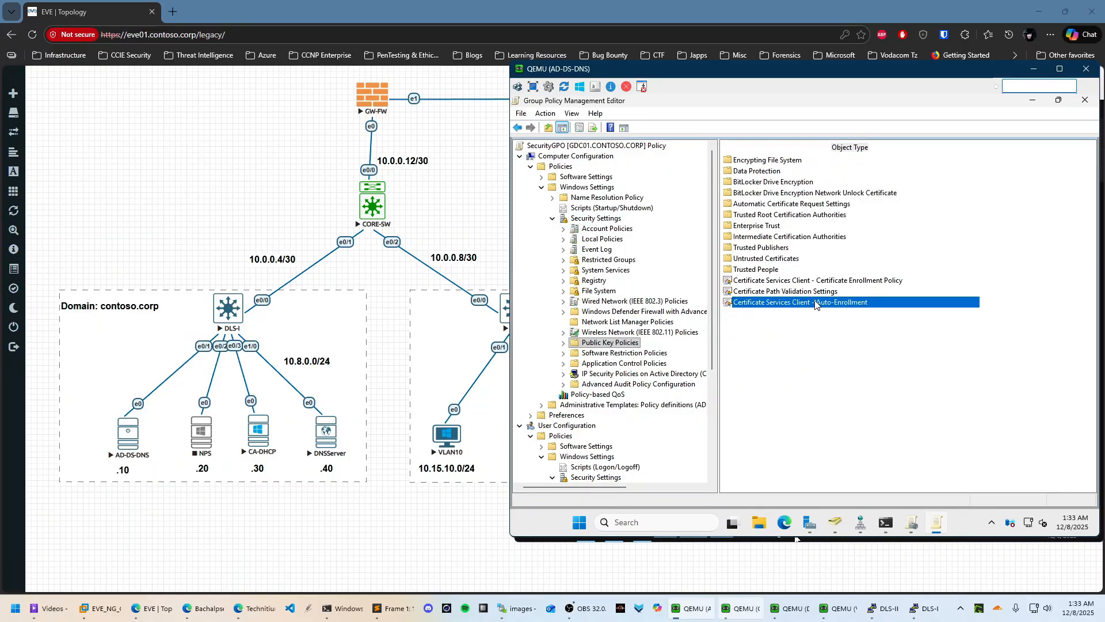
{"action": "right_click", "coordinate": [817, 305]}
{"action": "left_click", "coordinate": [846, 310]}
{"action": "left_click", "coordinate": [881, 244]}
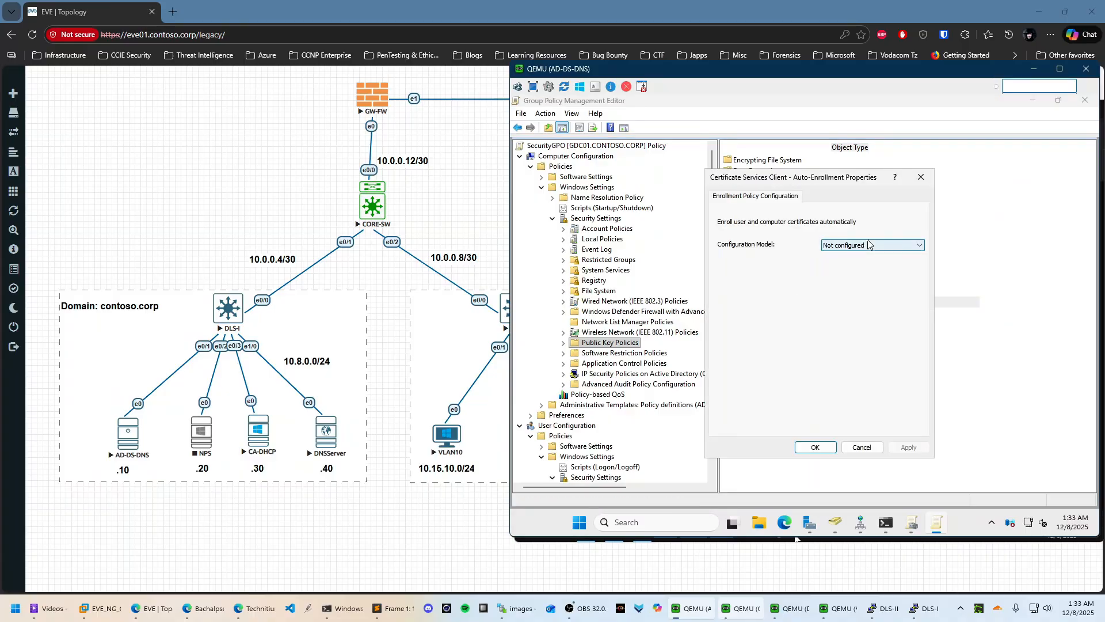
{"action": "left_click", "coordinate": [838, 271]}
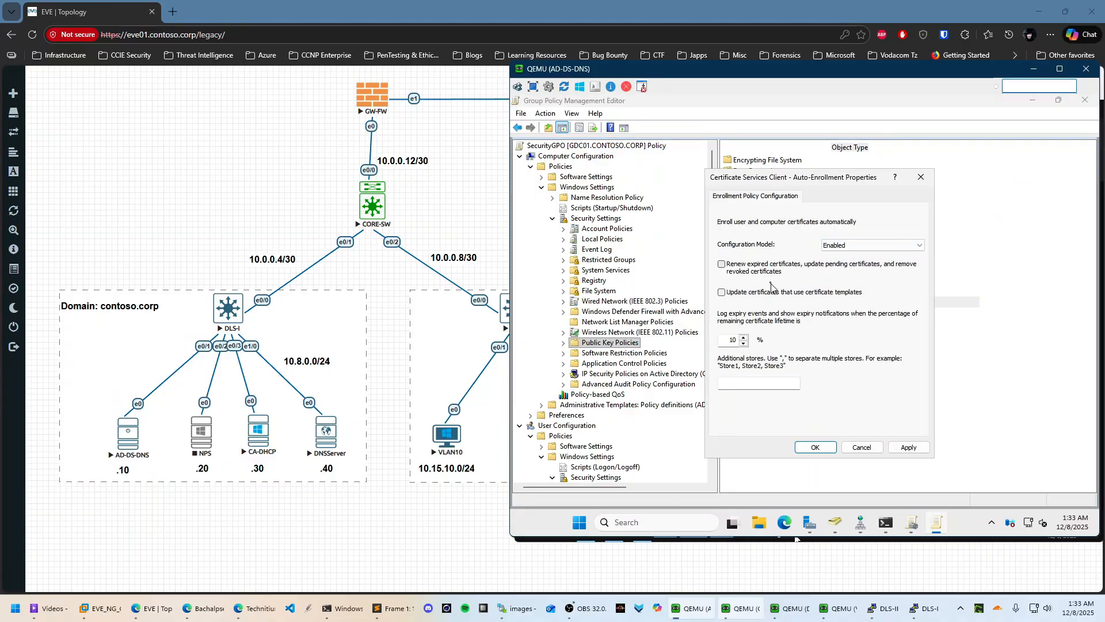
{"action": "left_click", "coordinate": [723, 265]}
{"action": "left_click", "coordinate": [723, 293]}
{"action": "left_click", "coordinate": [909, 448]}
{"action": "left_click", "coordinate": [816, 448]}
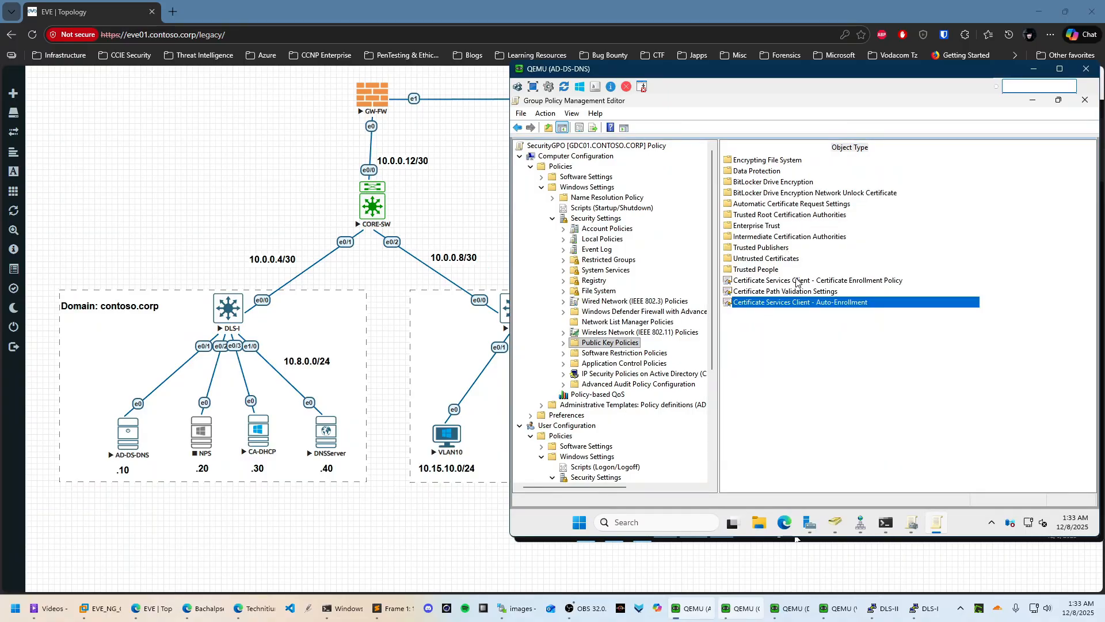
{"action": "right_click", "coordinate": [825, 281]}
{"action": "left_click", "coordinate": [850, 354]}
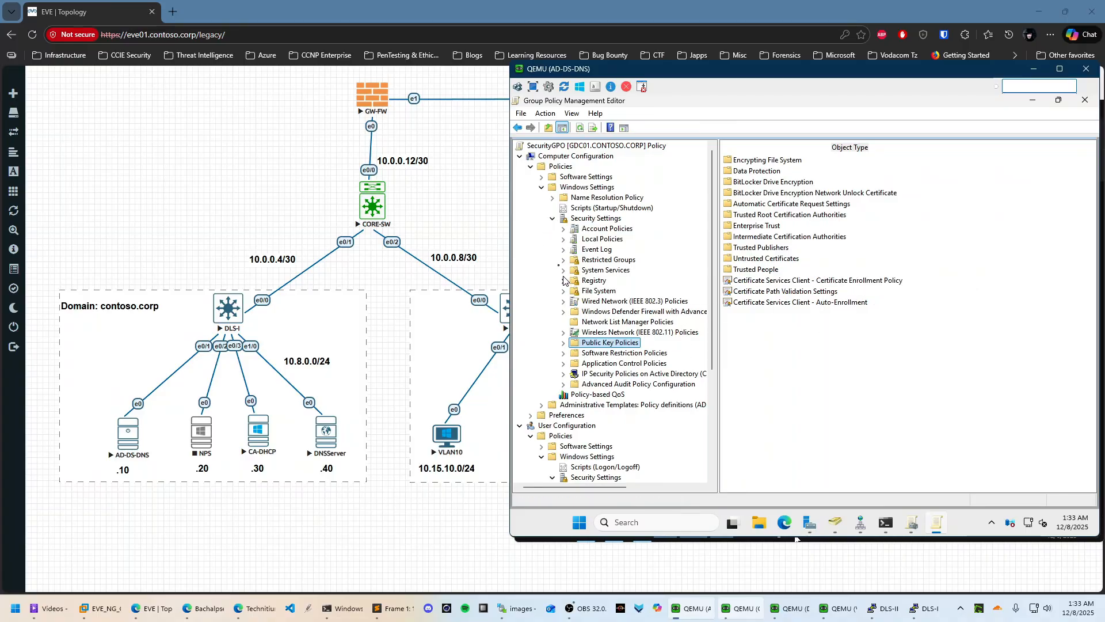
Set the user Certificate Enrollment Policy to Enabled under user Public Key Policies
{"action": "left_click", "coordinate": [552, 219]}
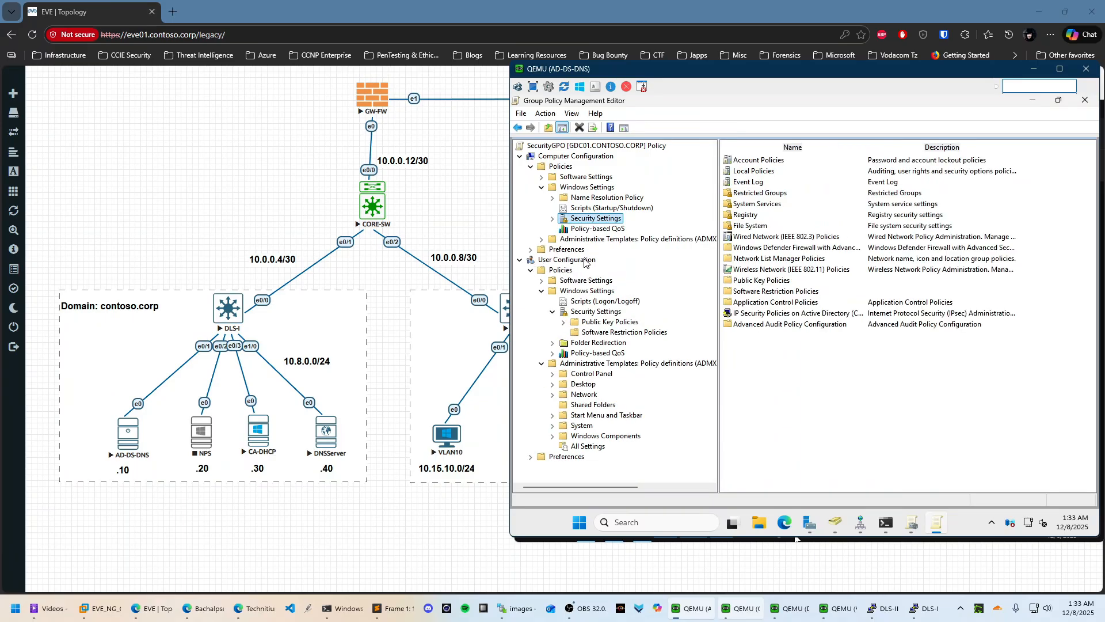
{"action": "left_click", "coordinate": [604, 322]}
{"action": "right_click", "coordinate": [849, 182]}
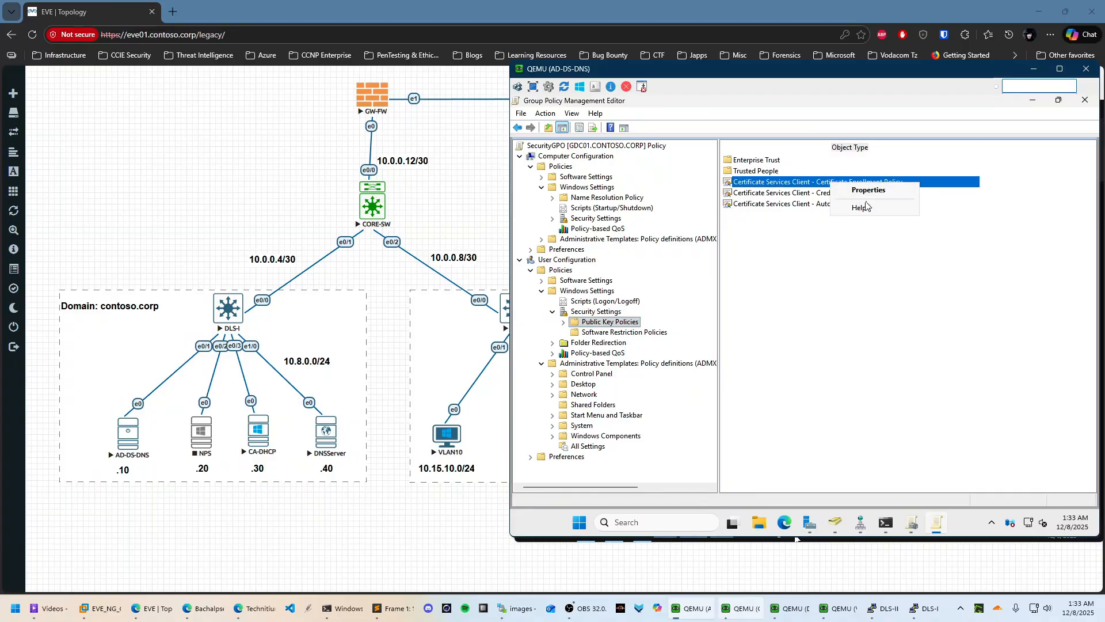
{"action": "left_click", "coordinate": [893, 195]}
{"action": "left_click", "coordinate": [894, 221]}
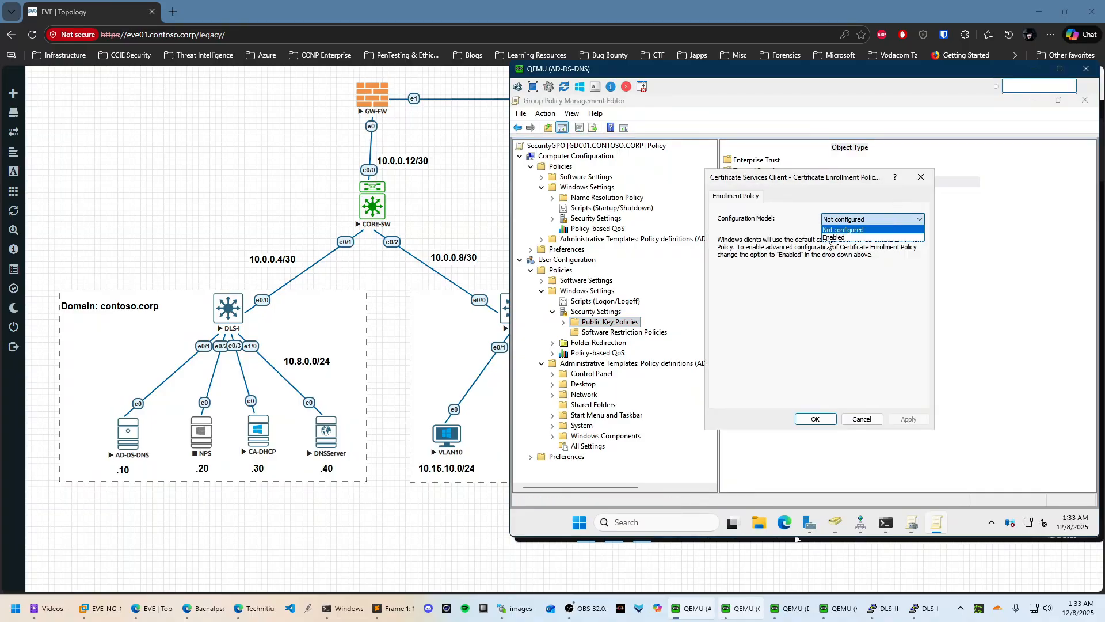
{"action": "left_click", "coordinate": [847, 239]}
{"action": "left_click", "coordinate": [900, 421]}
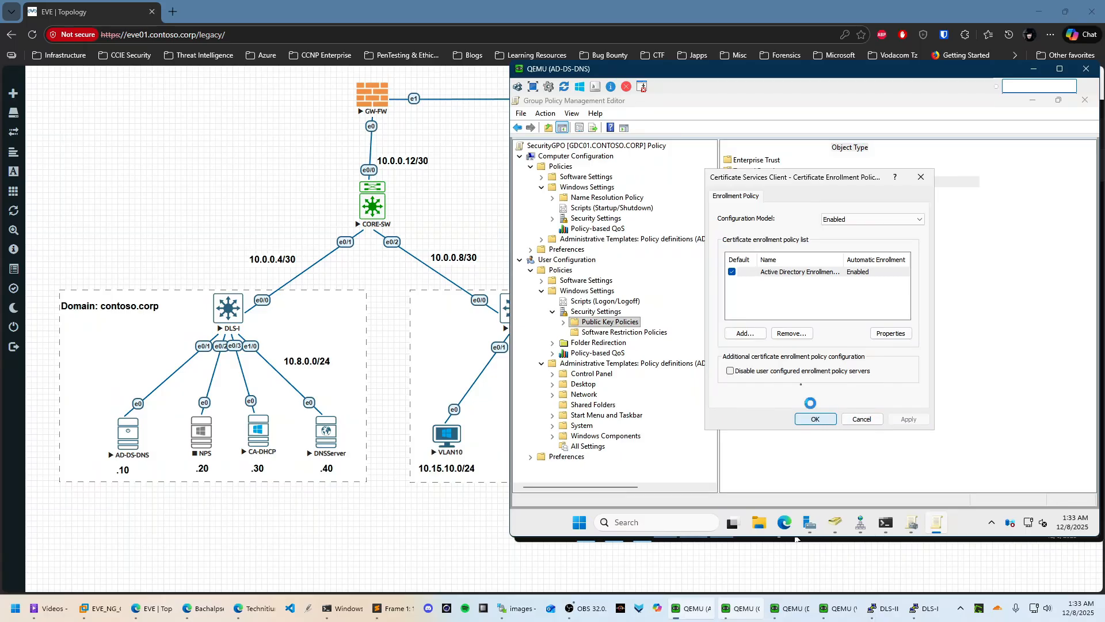
{"action": "left_click", "coordinate": [816, 420]}
Enable user Auto-Enrollment with renewing expired and updating template-based certificates, then verify it
{"action": "right_click", "coordinate": [815, 208]}
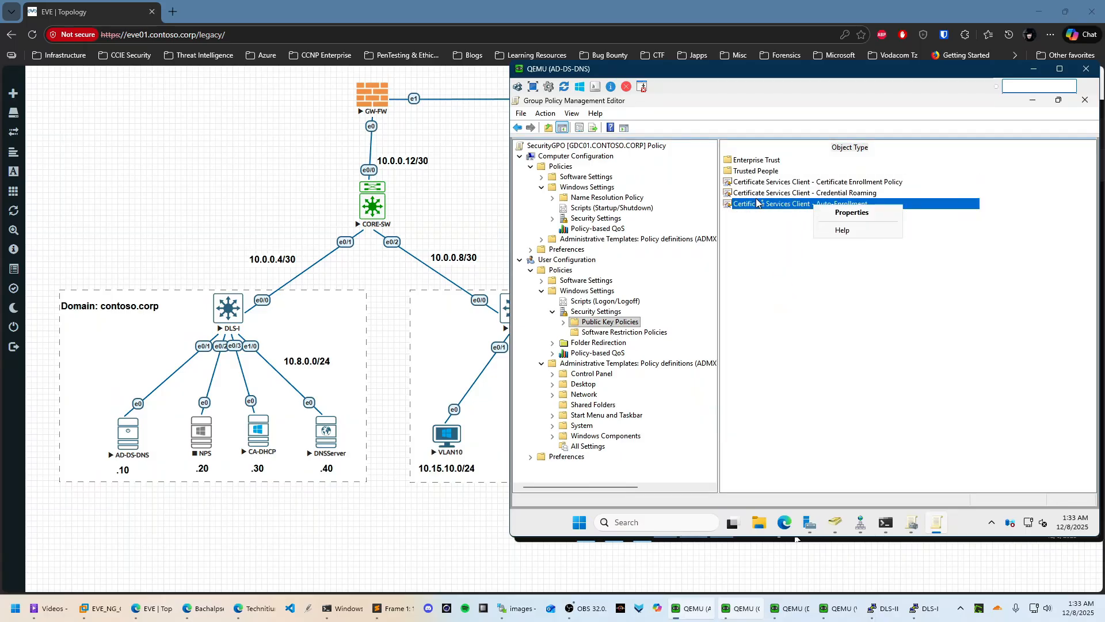
{"action": "left_click", "coordinate": [827, 216]}
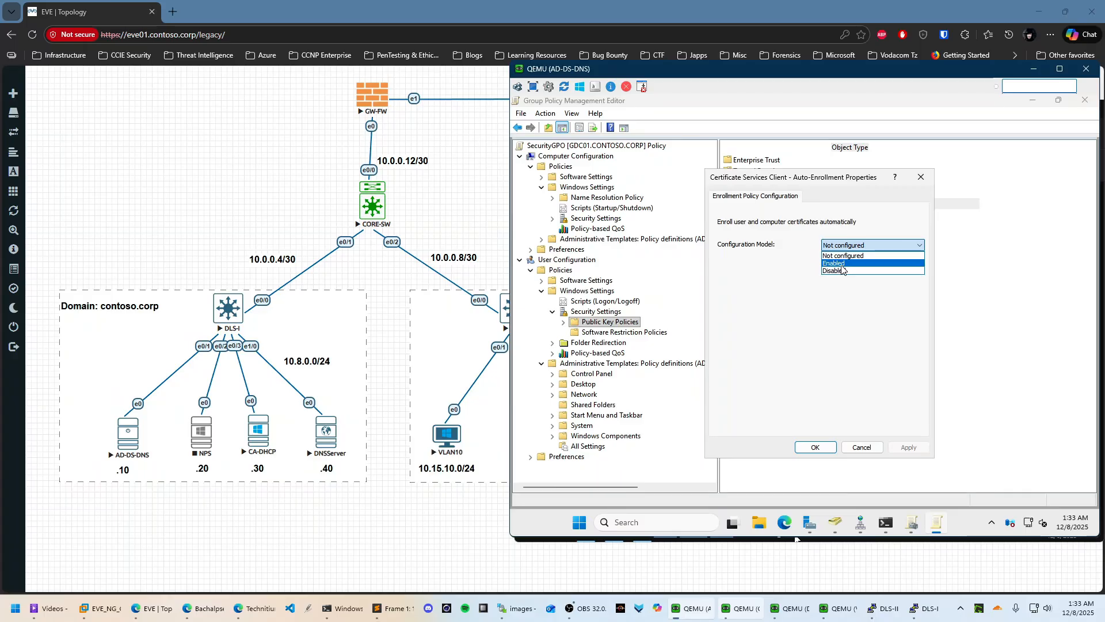
{"action": "left_click", "coordinate": [841, 266]}
{"action": "left_click", "coordinate": [722, 264]}
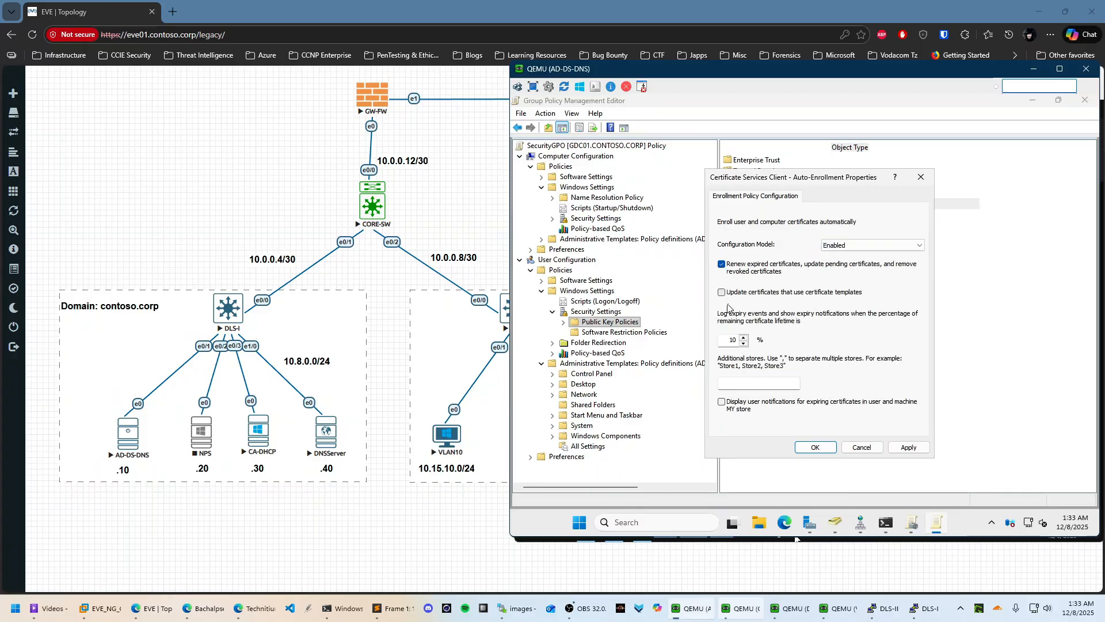
{"action": "left_click", "coordinate": [722, 292]}
{"action": "left_click", "coordinate": [816, 447]}
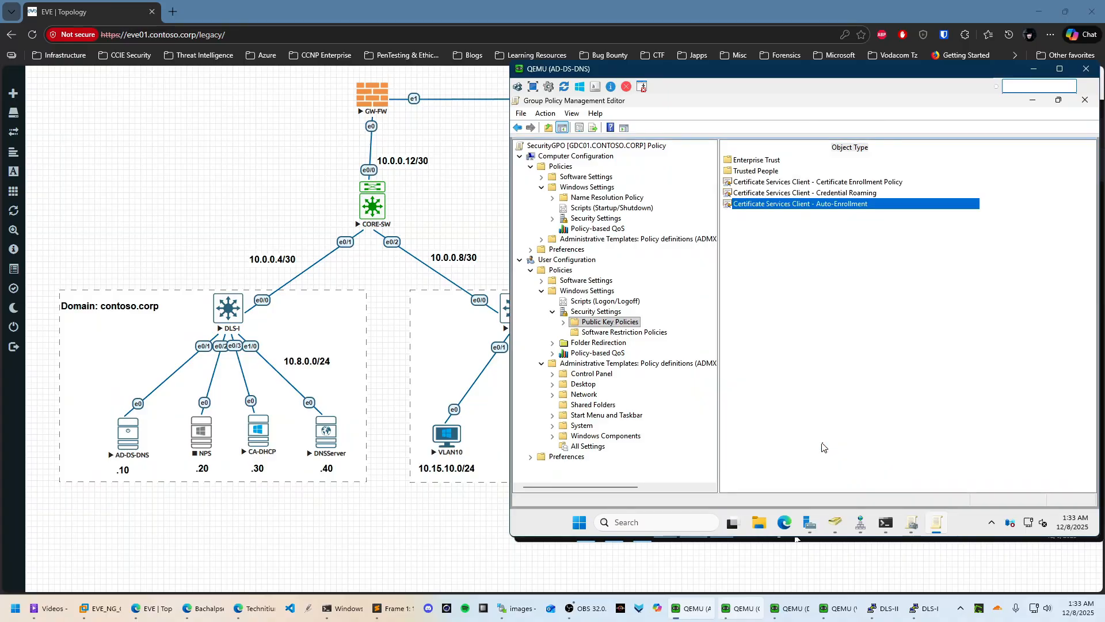
{"action": "right_click", "coordinate": [780, 202]}
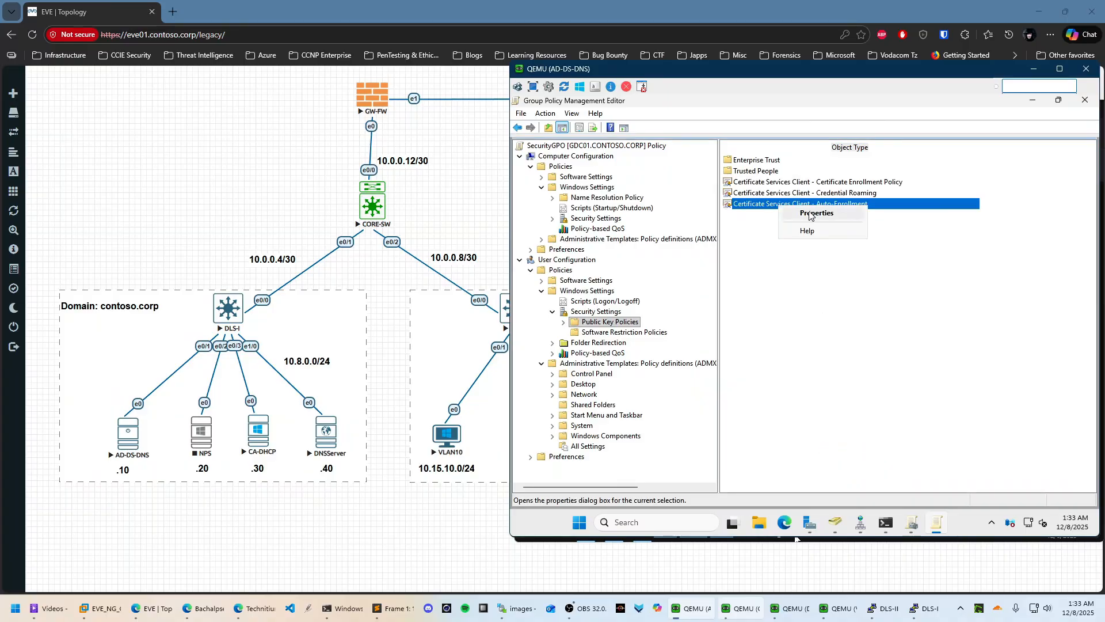
{"action": "left_click", "coordinate": [810, 213]}
{"action": "left_click", "coordinate": [823, 447]}
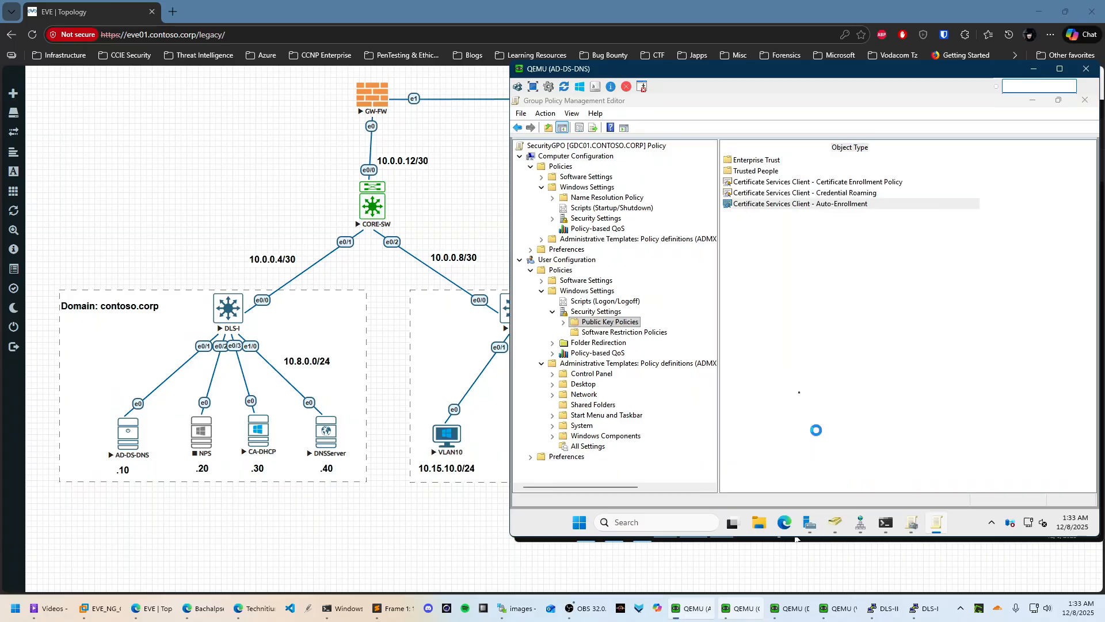
Collapse the user Security Settings, Windows Settings, Policies and computer Windows Settings branches
{"action": "left_click", "coordinate": [553, 311]}
{"action": "left_click", "coordinate": [541, 290]}
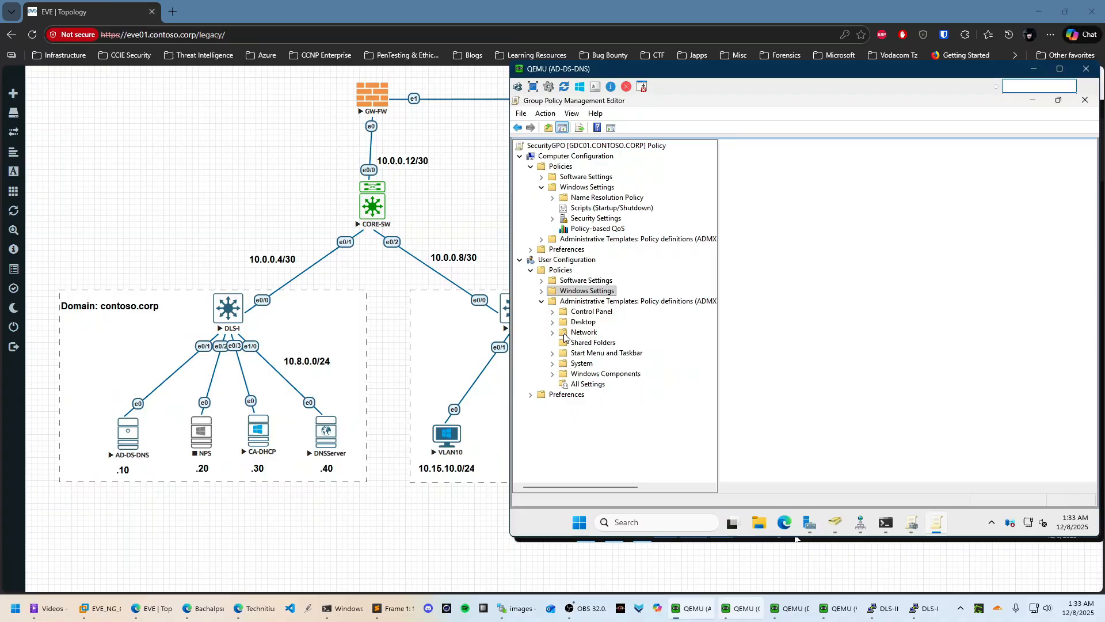
{"action": "left_click", "coordinate": [530, 270]}
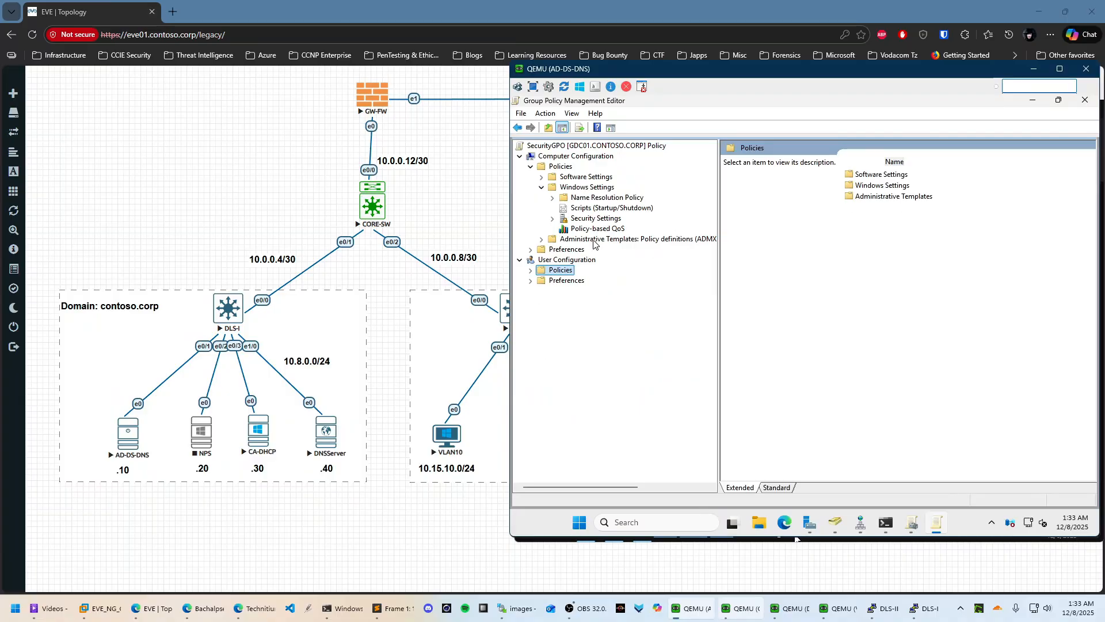
{"action": "left_click", "coordinate": [541, 188]}
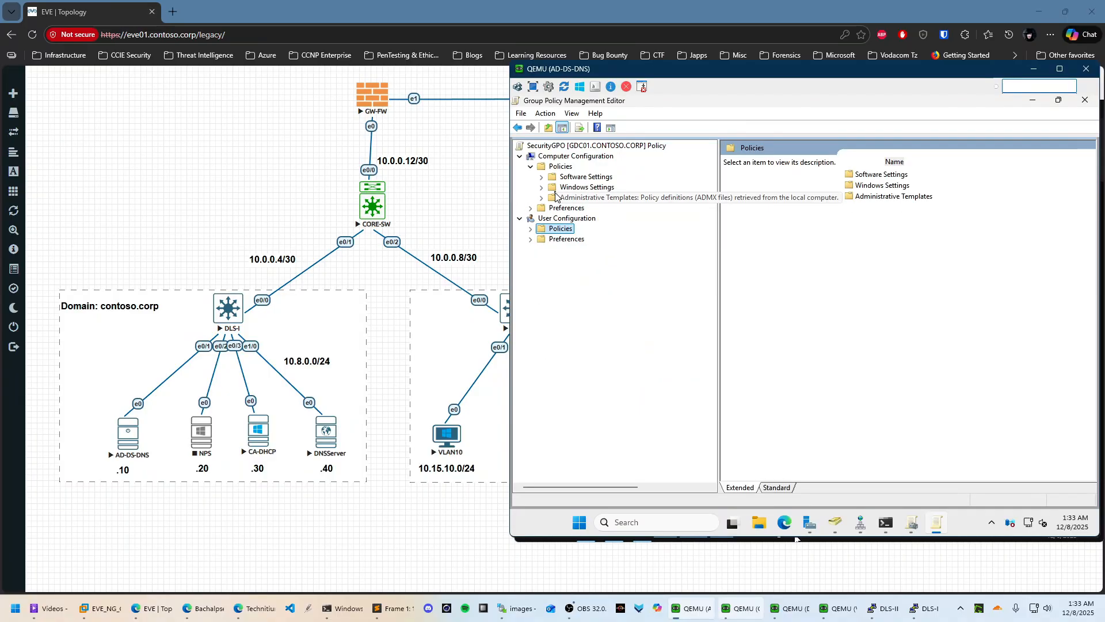
Go to Computer Configuration System Services and find Wired AutoConfig in the list
{"action": "left_click", "coordinate": [541, 188]}
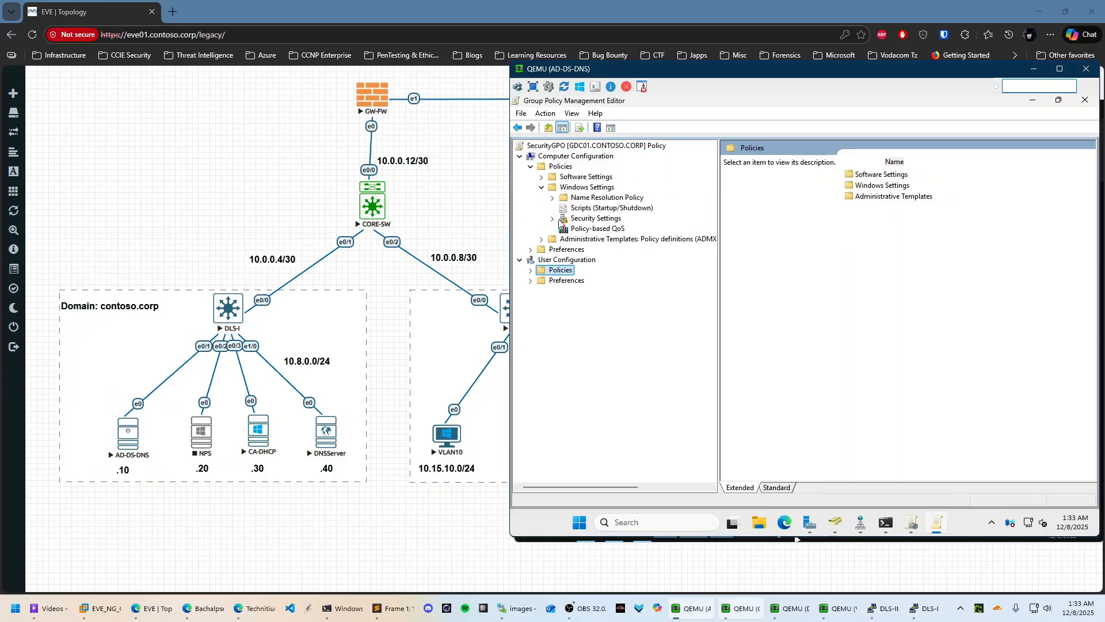
{"action": "left_click", "coordinate": [553, 220]}
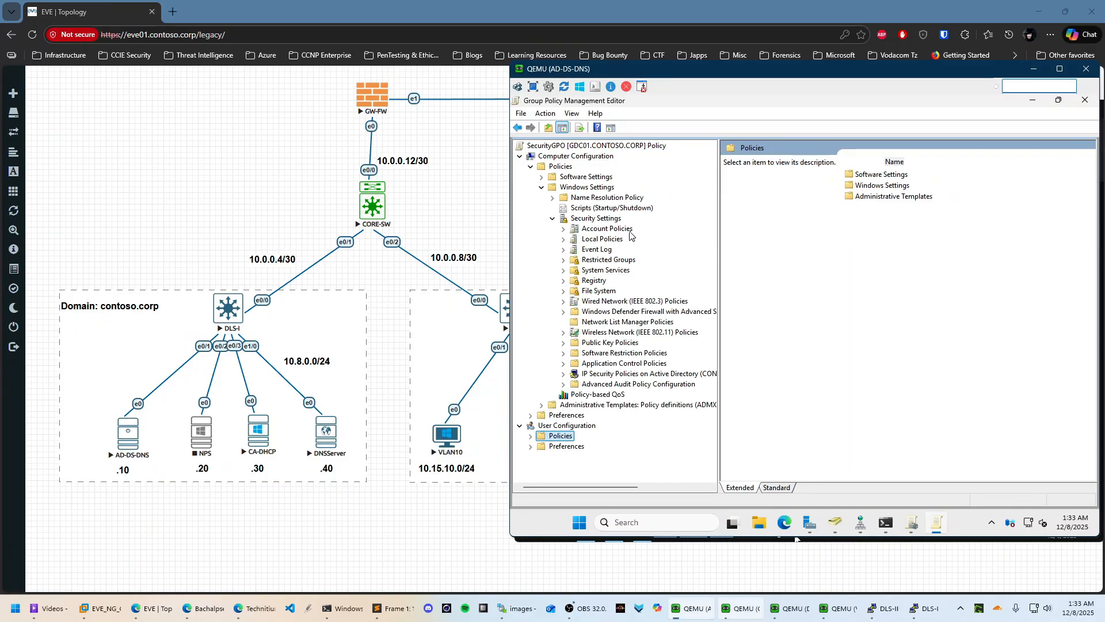
{"action": "left_click", "coordinate": [609, 275]}
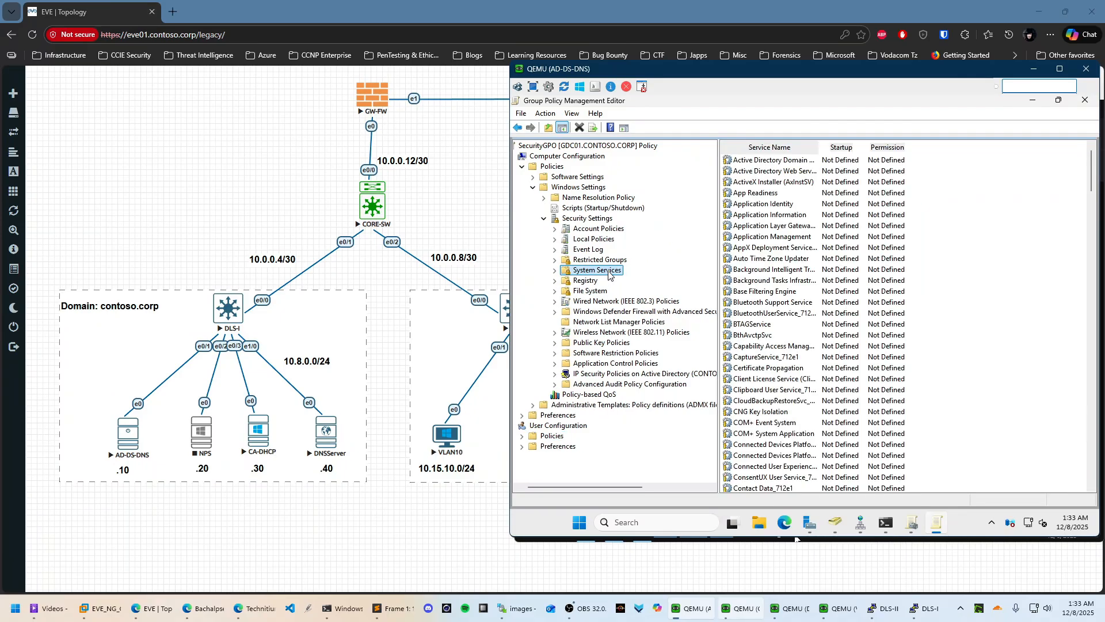
{"action": "left_click", "coordinate": [780, 290]}
{"action": "type", "text": "wired"}
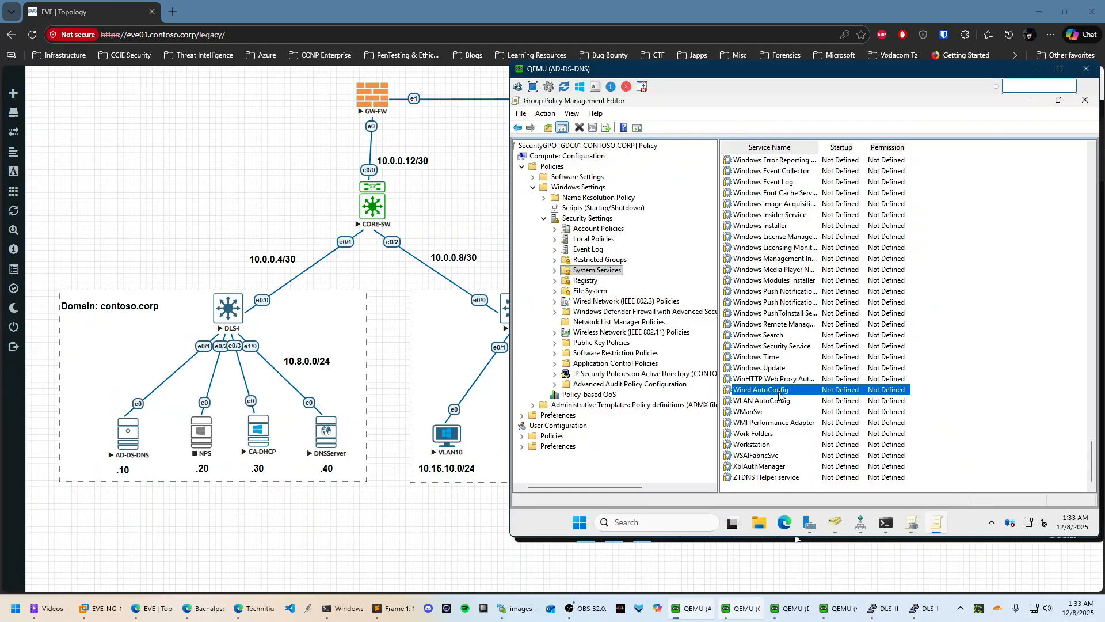
Define the Wired AutoConfig policy with Automatic startup and apply it
{"action": "right_click", "coordinate": [780, 395]}
{"action": "left_click", "coordinate": [843, 400]}
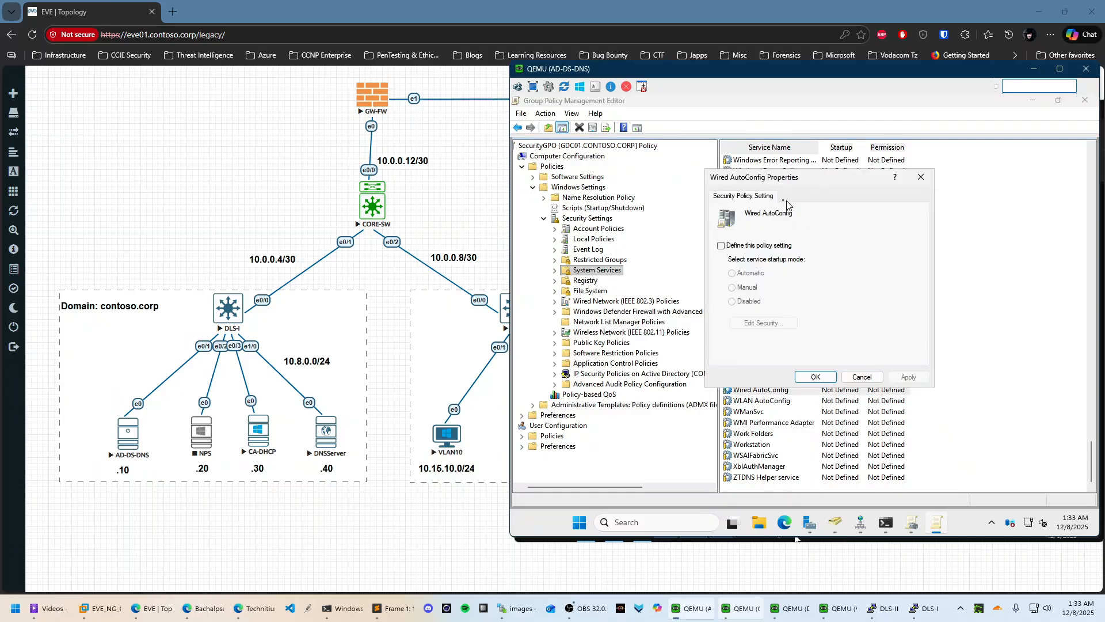
{"action": "left_click", "coordinate": [742, 247]}
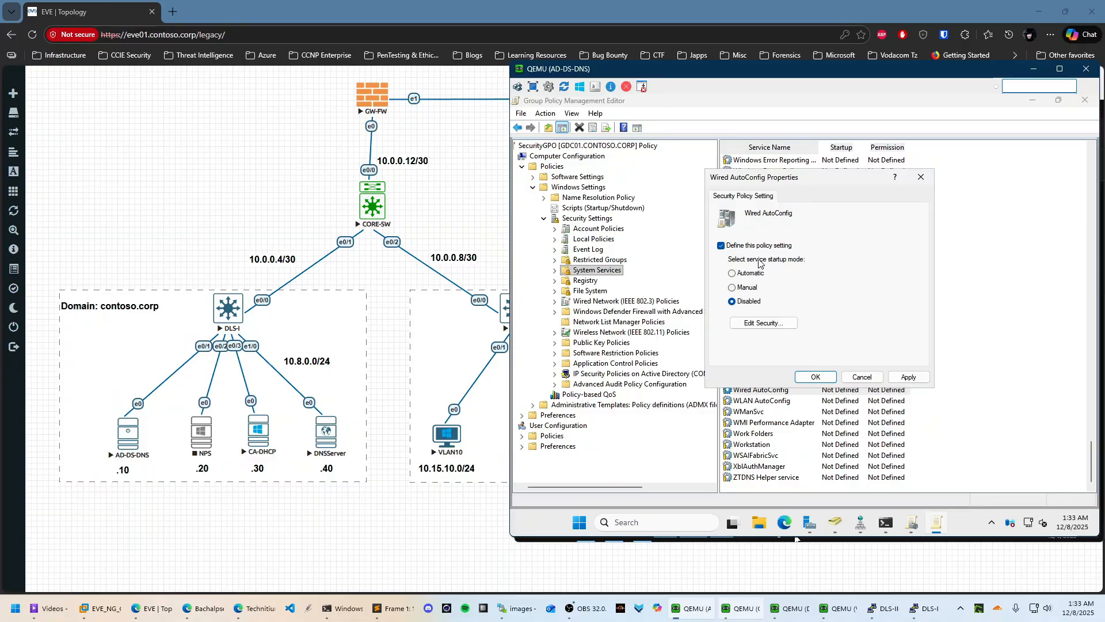
{"action": "left_click", "coordinate": [742, 275]}
{"action": "left_click", "coordinate": [917, 377]}
{"action": "left_click", "coordinate": [816, 377]}
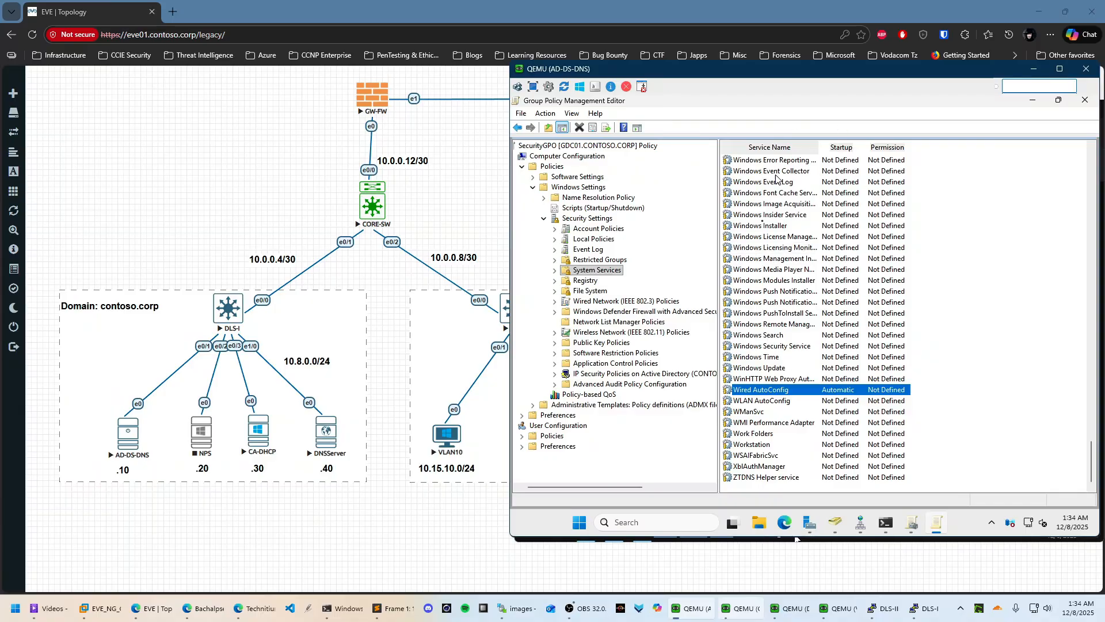
{"action": "left_click", "coordinate": [530, 437]}
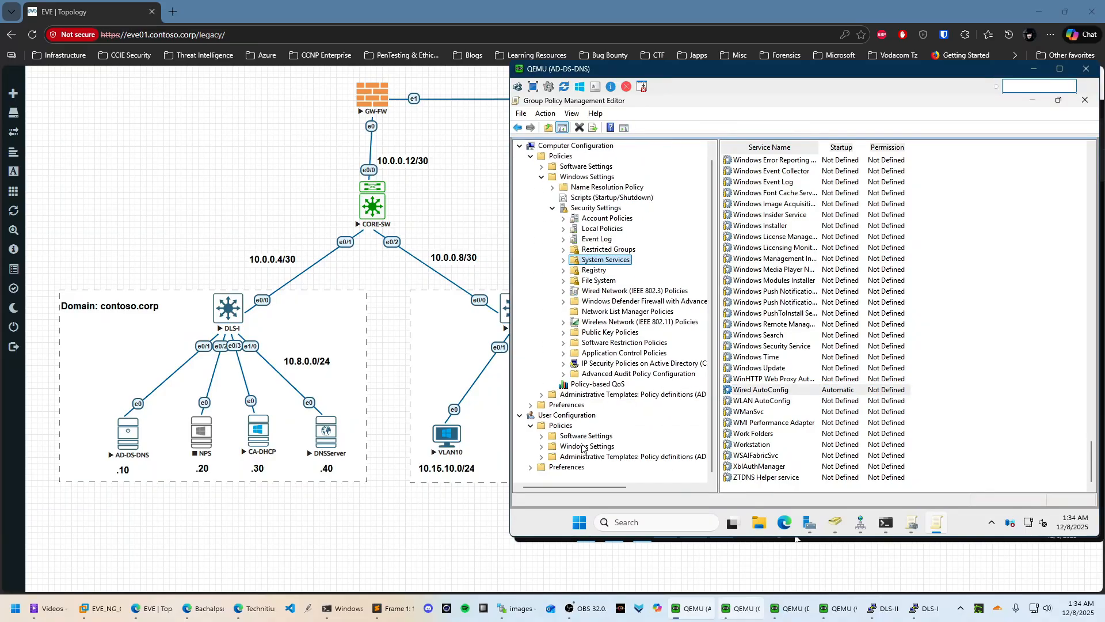
Open the user Public Key Policies and review the Certificate Enrollment Policy settings
{"action": "left_click", "coordinate": [587, 446]}
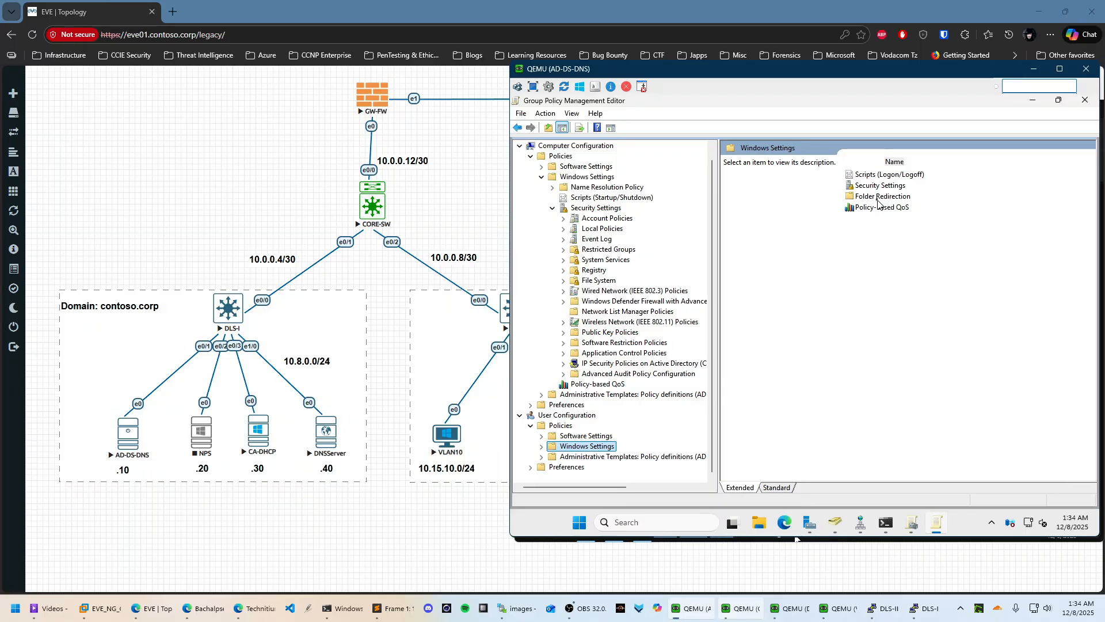
{"action": "left_click", "coordinate": [880, 186]}
{"action": "double_click", "coordinate": [879, 185]}
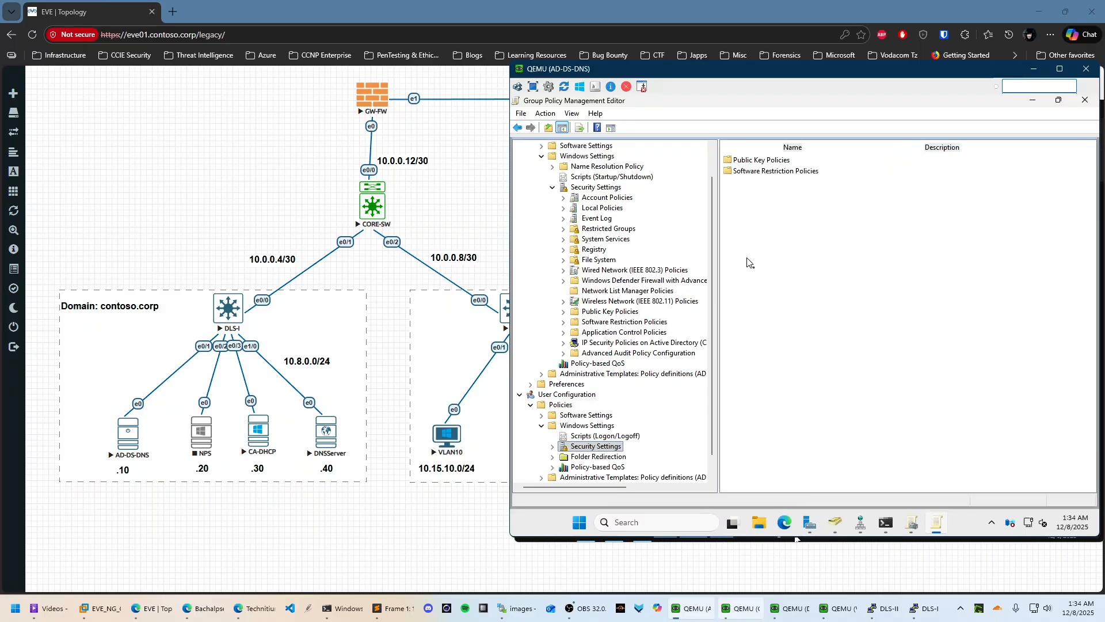
{"action": "double_click", "coordinate": [765, 161]}
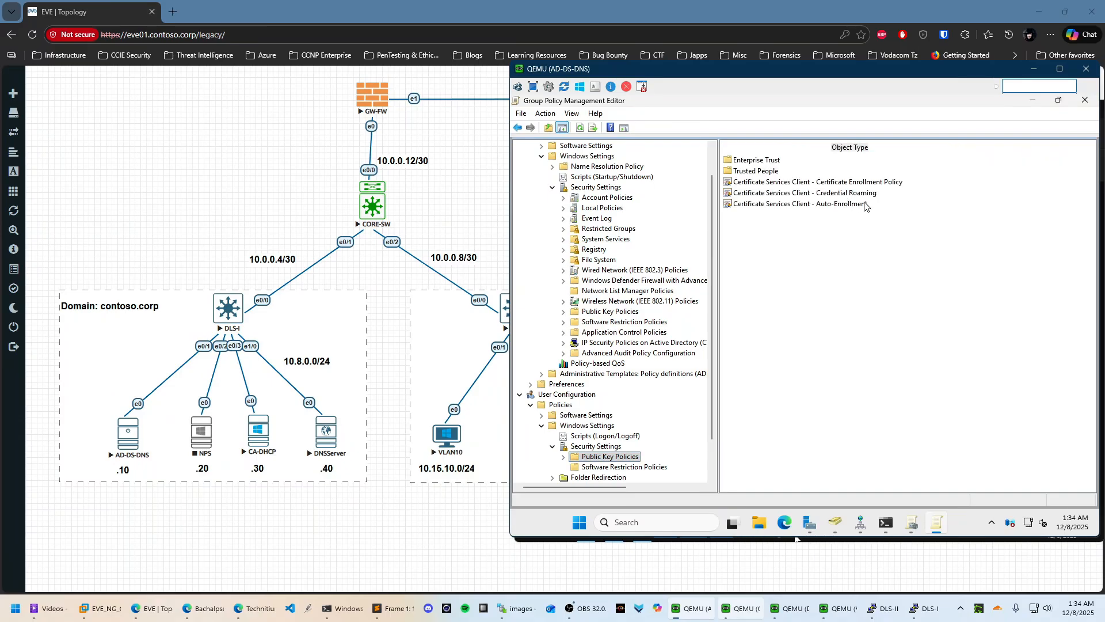
{"action": "right_click", "coordinate": [864, 186]}
{"action": "left_click", "coordinate": [912, 218]}
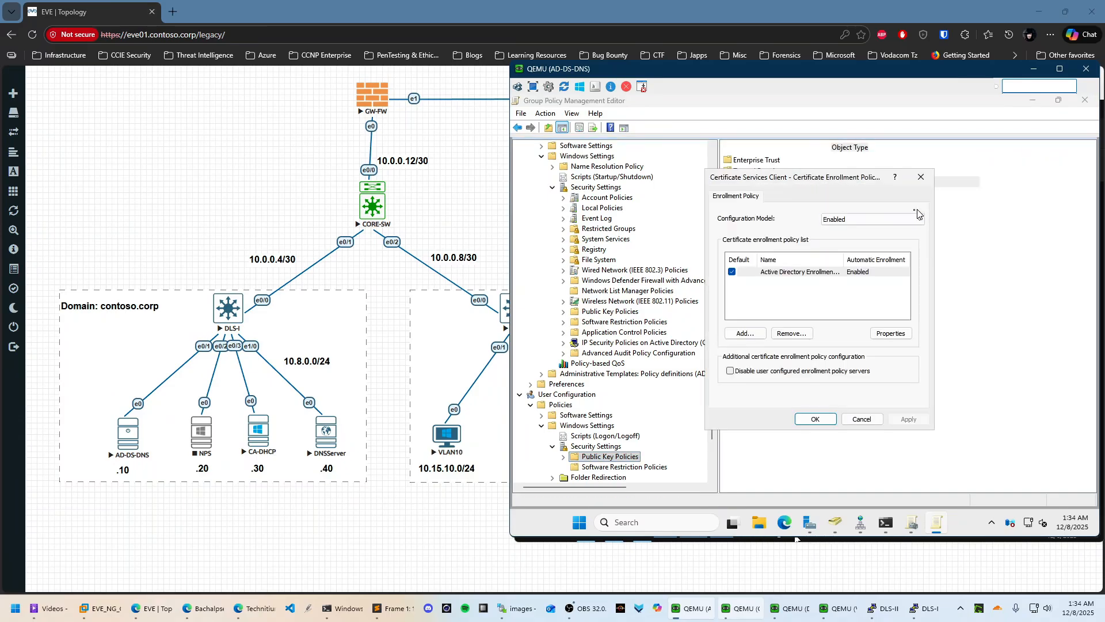
{"action": "left_click", "coordinate": [815, 419]}
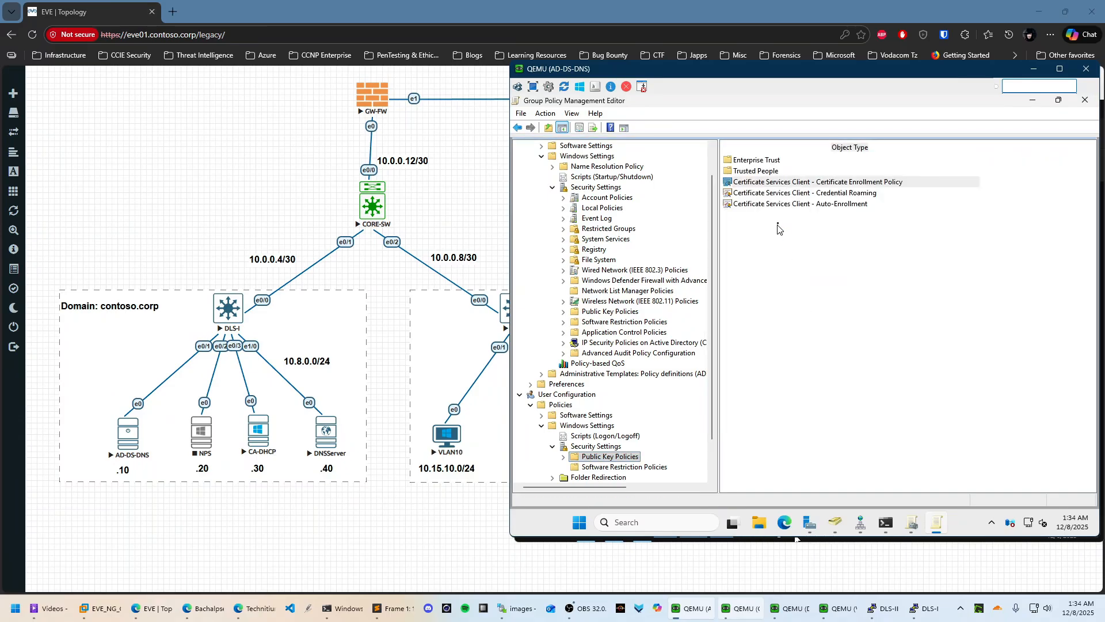
Check that Auto-Enrollment is enabled, then switch to the PowerShell window
{"action": "left_click", "coordinate": [806, 204]}
{"action": "right_click", "coordinate": [806, 205]}
{"action": "left_click", "coordinate": [844, 211]}
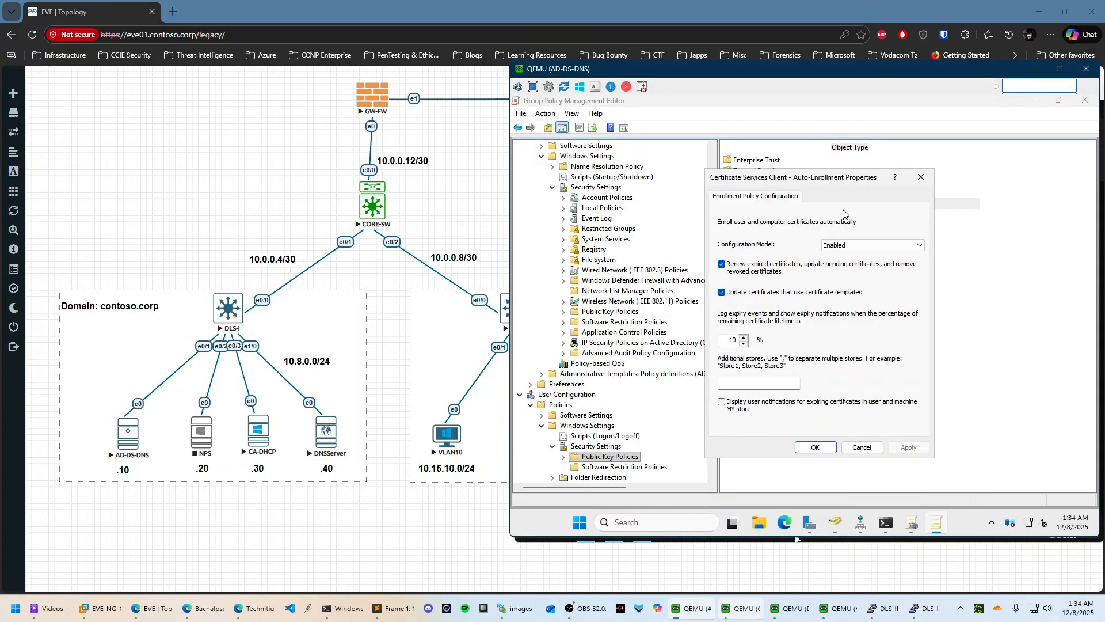
{"action": "left_click", "coordinate": [815, 448]}
{"action": "scroll", "coordinate": [576, 415], "scroll_direction": "down", "scroll_amount": 2}
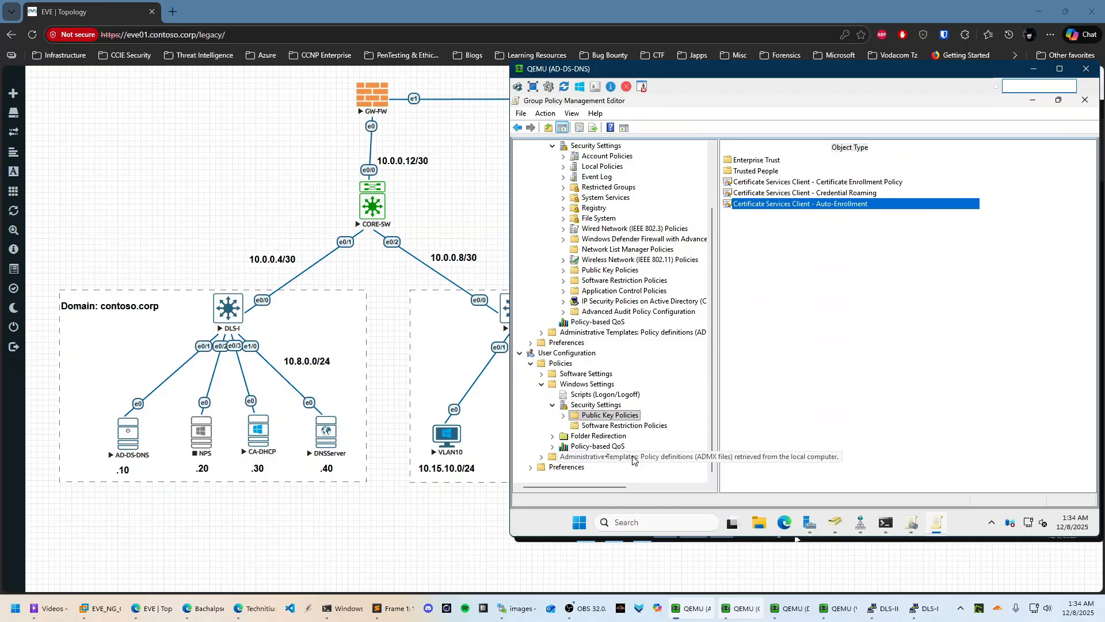
{"action": "left_click", "coordinate": [520, 353]}
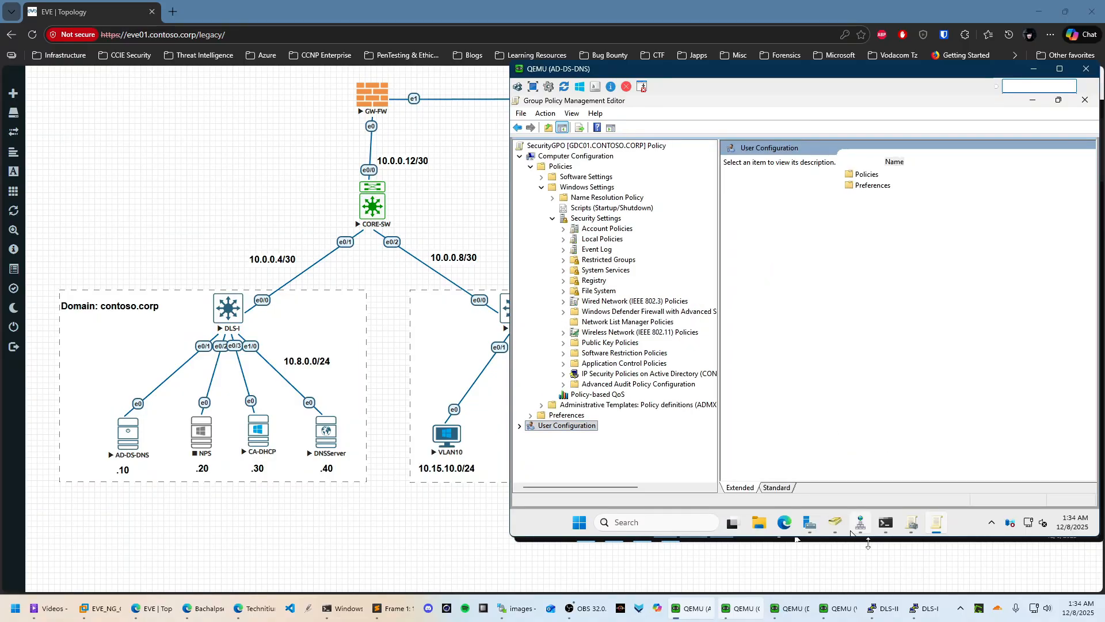
{"action": "left_click", "coordinate": [885, 530]}
Run gpupdate /force, then launch the VLAN20 client's console from the lab topology
{"action": "type", "text": "gpupdate"}
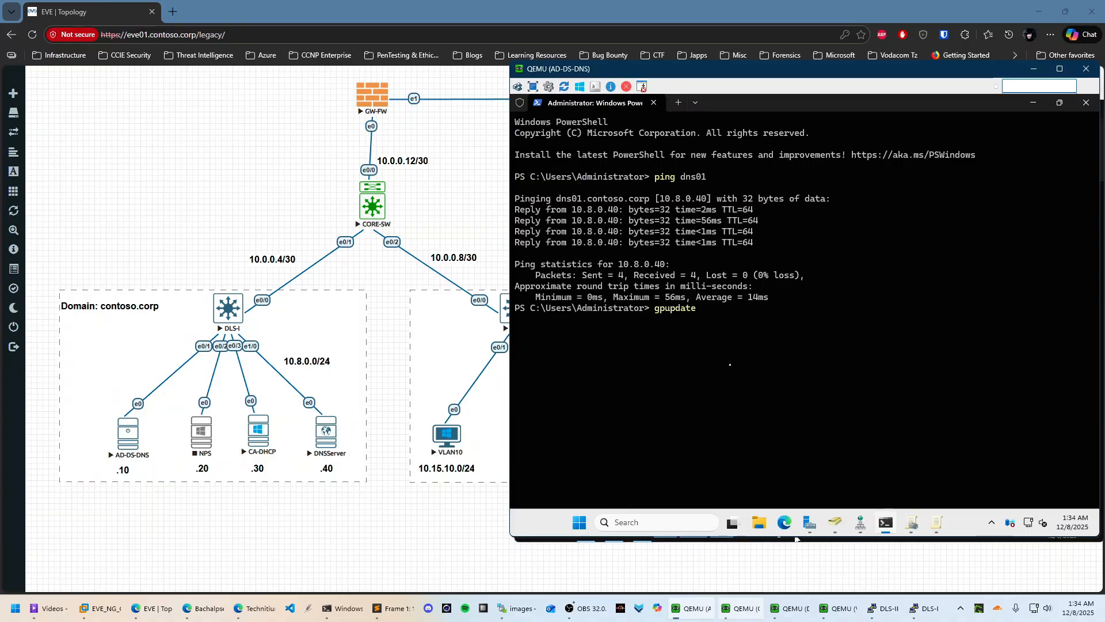
{"action": "type", "text": " /force"}
{"action": "key", "text": "Return"}
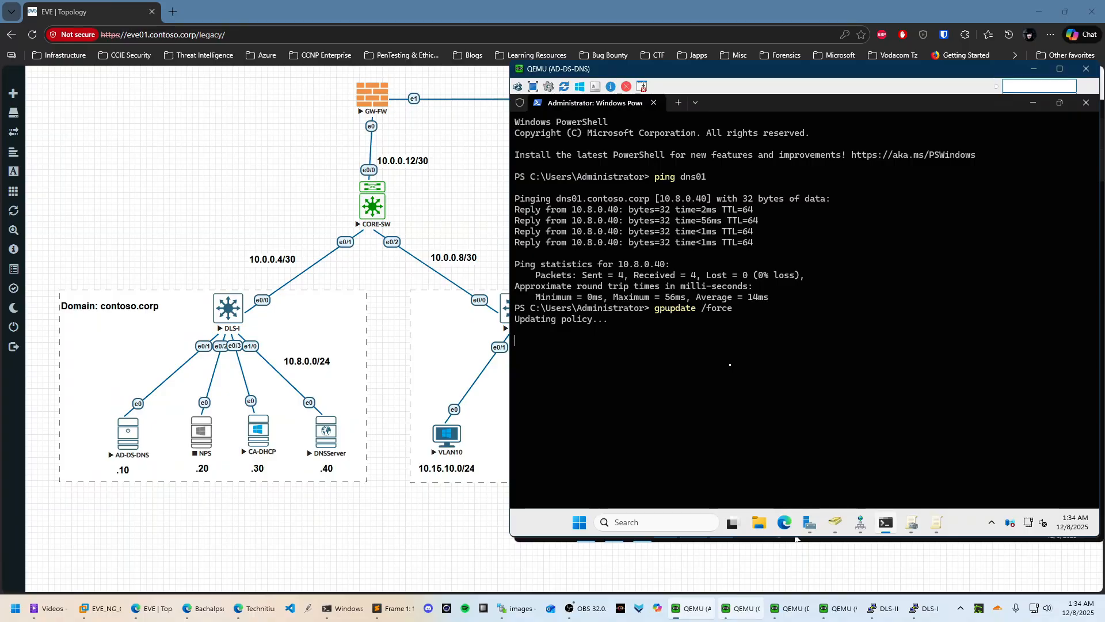
{"action": "mouse_move", "coordinate": [921, 525]}
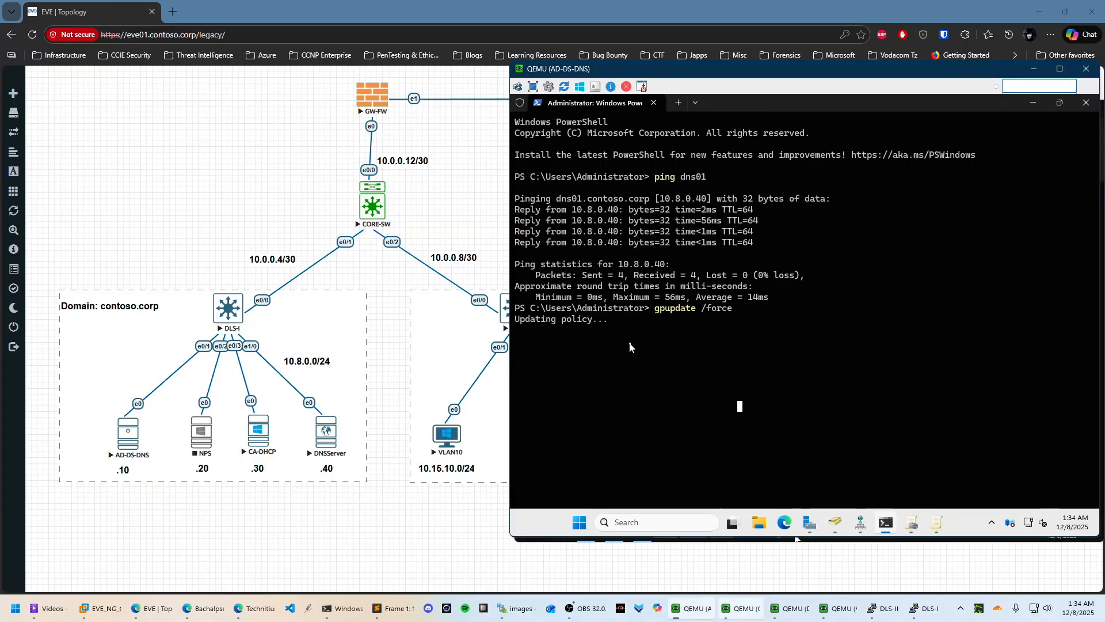
{"action": "left_click", "coordinate": [485, 505]}
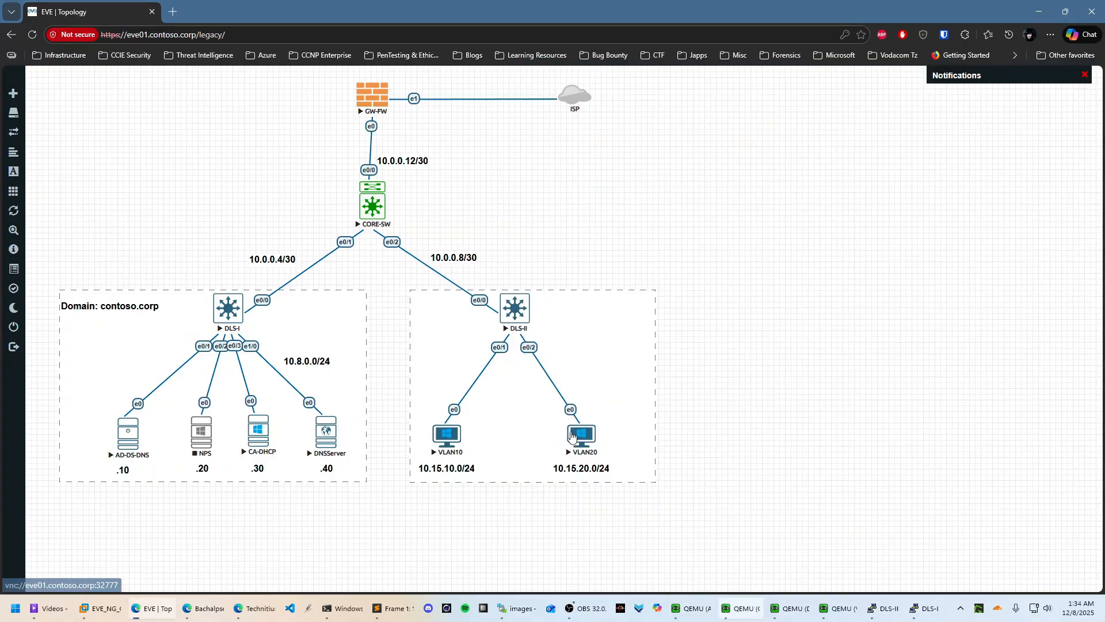
{"action": "left_click", "coordinate": [583, 431]}
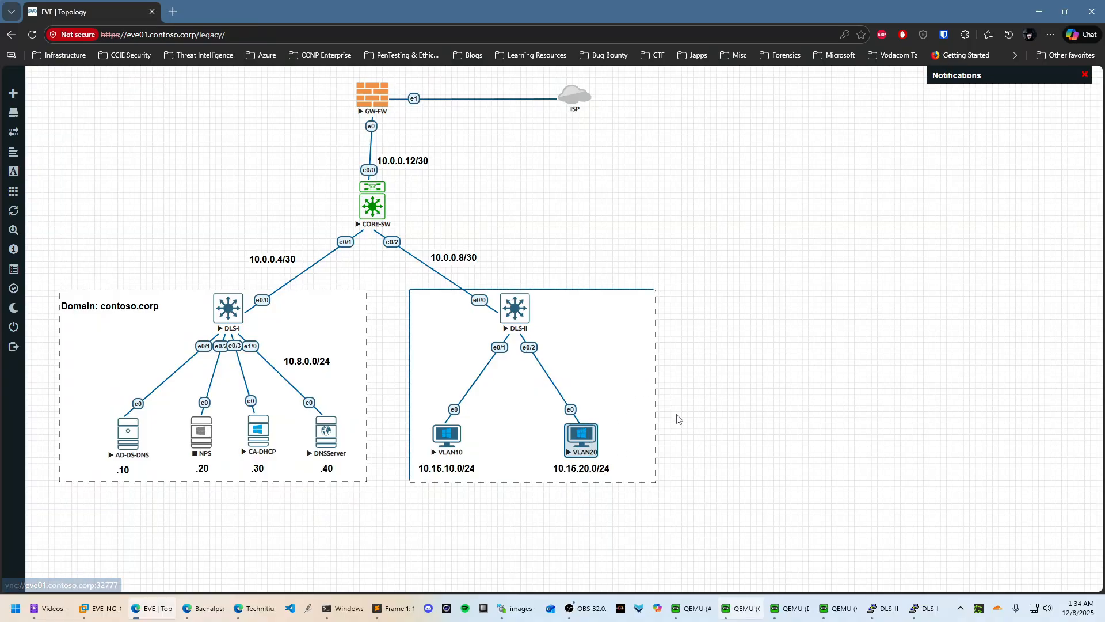
{"action": "left_click", "coordinate": [587, 446]}
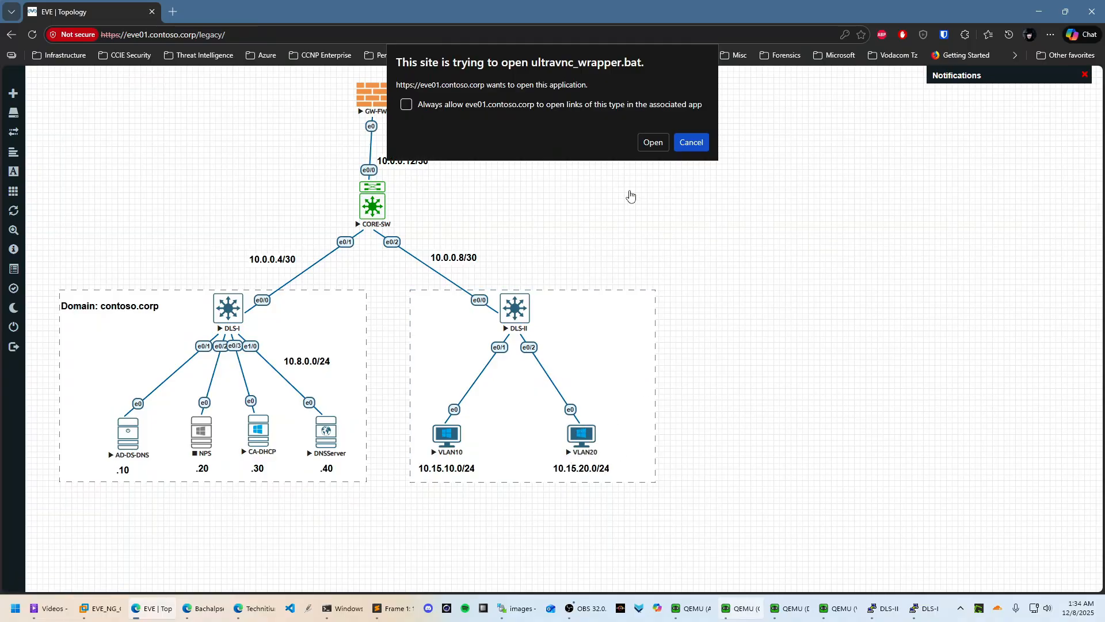
{"action": "left_click", "coordinate": [653, 143]}
{"action": "left_click", "coordinate": [582, 276]}
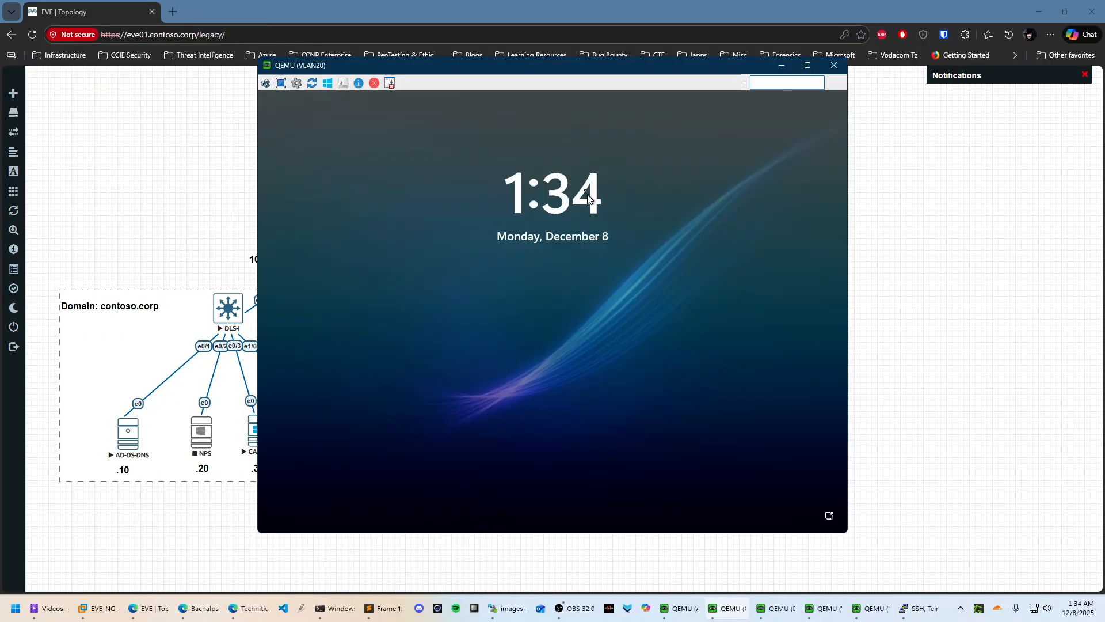
Sign in to the VLAN20 client with the Administrator password
{"action": "left_click", "coordinate": [266, 83]}
{"action": "left_click_drag", "start_coordinate": [505, 68], "coordinate": [764, 83]}
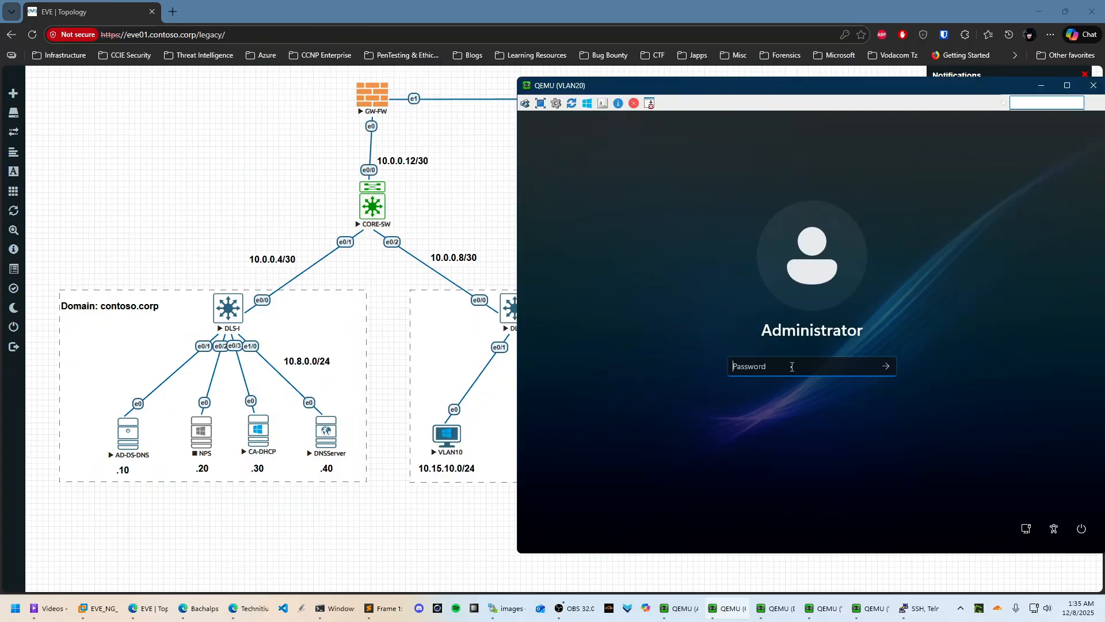
{"action": "key", "text": "Caps_Lock"}
{"action": "type", "text": "•"}
{"action": "key", "text": "Caps_Lock"}
{"action": "type", "text": "•"}
{"action": "key", "text": "Return"}
Restart the VLAN10 client so its pending changes take effect
{"action": "mouse_move", "coordinate": [828, 616]}
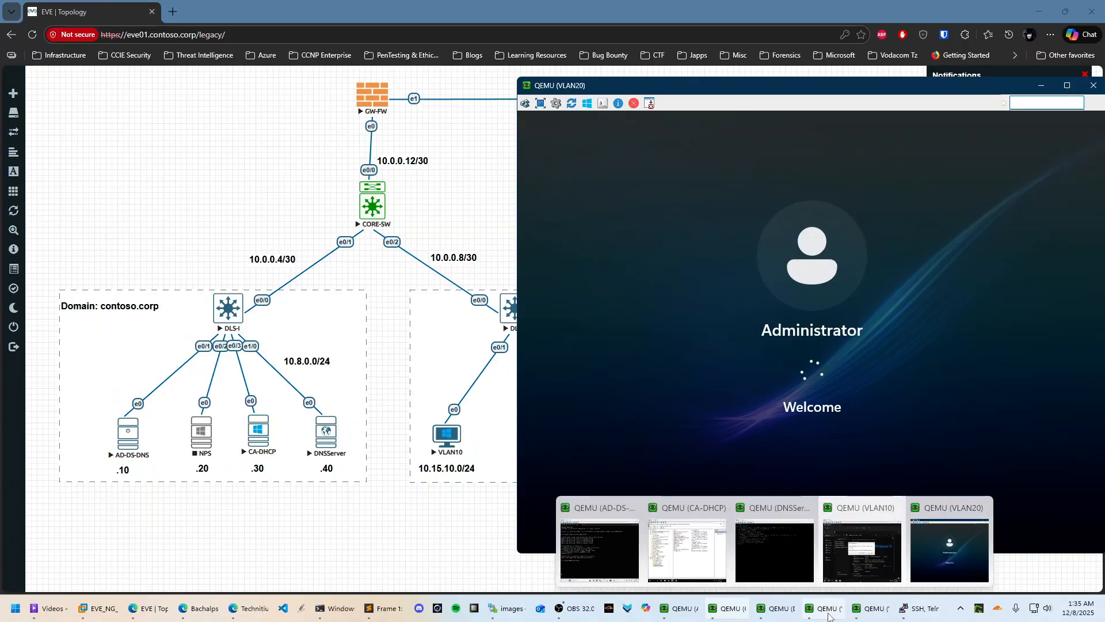
{"action": "left_click", "coordinate": [861, 550]}
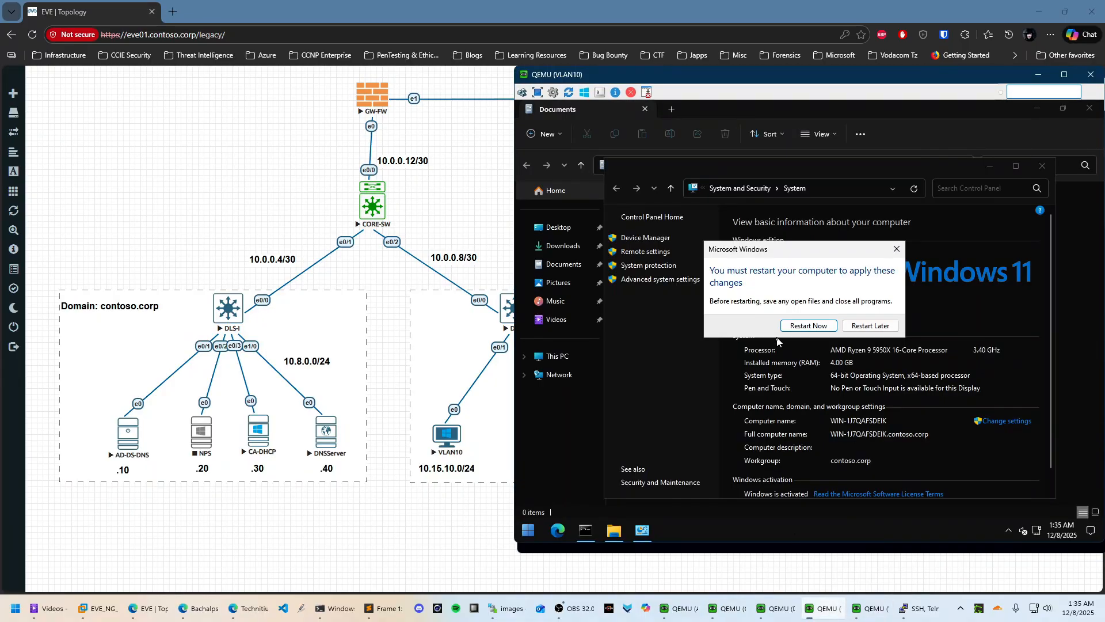
{"action": "left_click", "coordinate": [822, 326]}
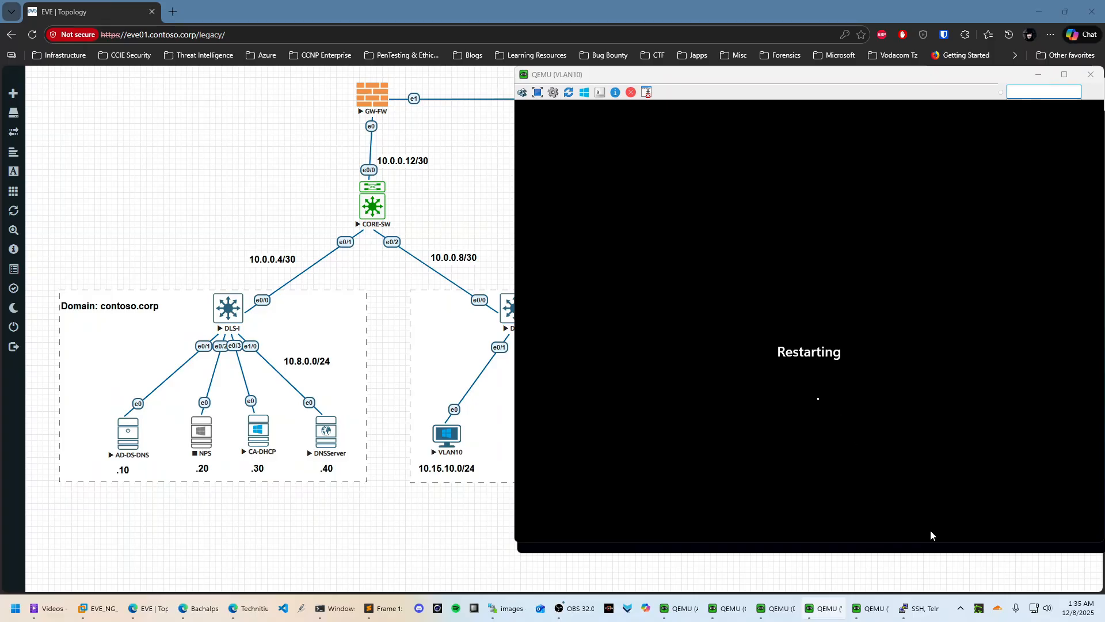
Bring the CA-DHCP Certification Authority console to the front
{"action": "left_click", "coordinate": [878, 608]}
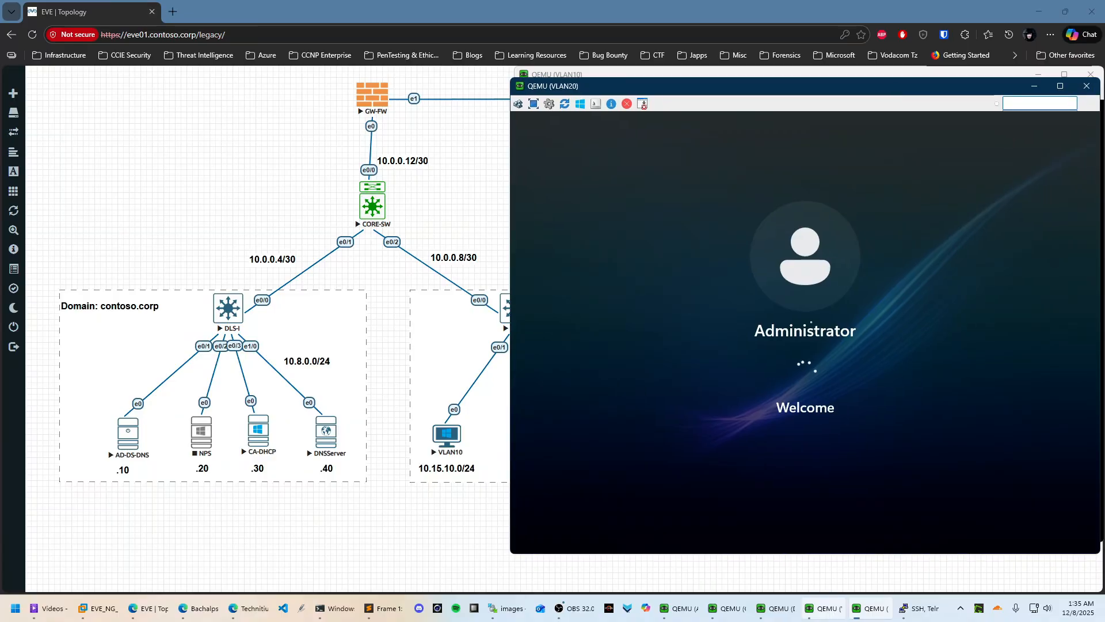
{"action": "left_click", "coordinate": [681, 608]}
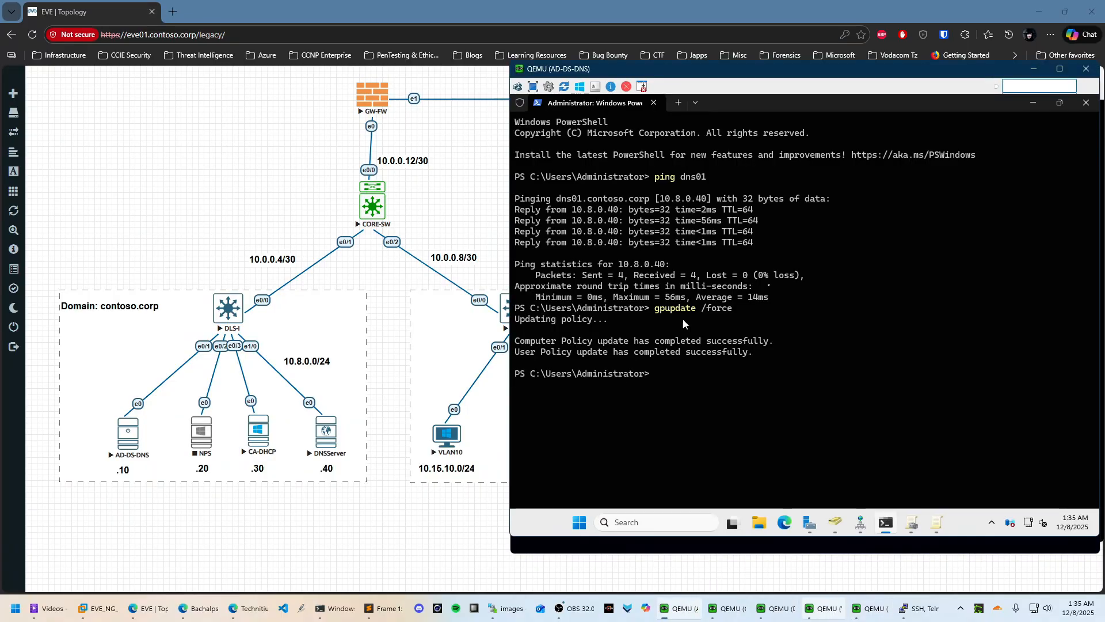
{"action": "mouse_move", "coordinate": [777, 608]}
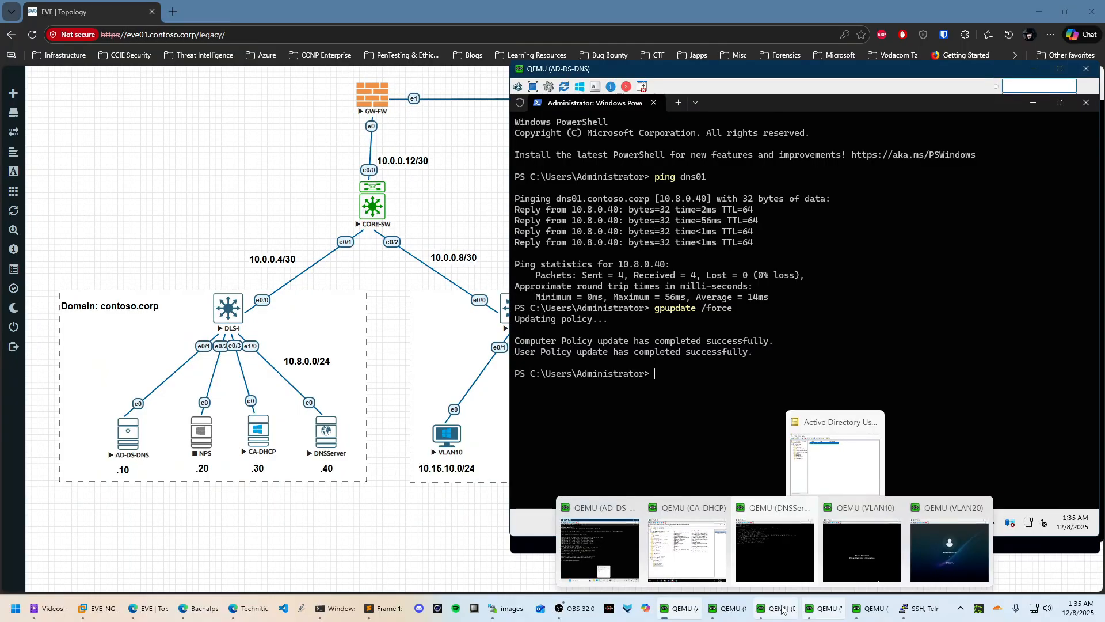
{"action": "left_click", "coordinate": [714, 562]}
{"action": "left_click", "coordinate": [871, 608]}
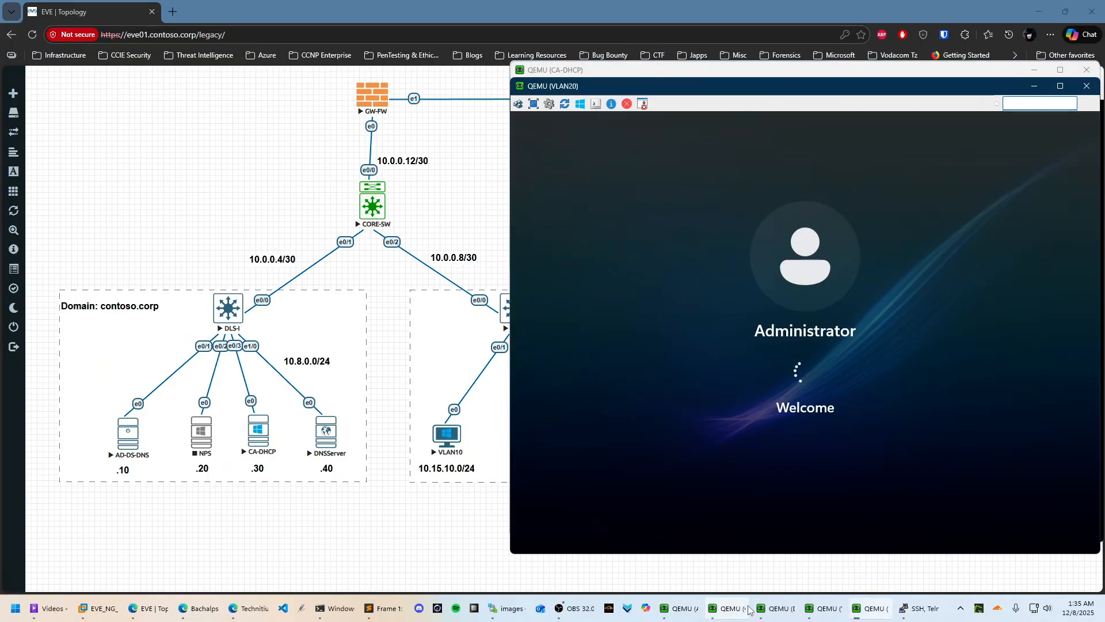
{"action": "mouse_move", "coordinate": [732, 609]}
{"action": "left_click", "coordinate": [687, 546]}
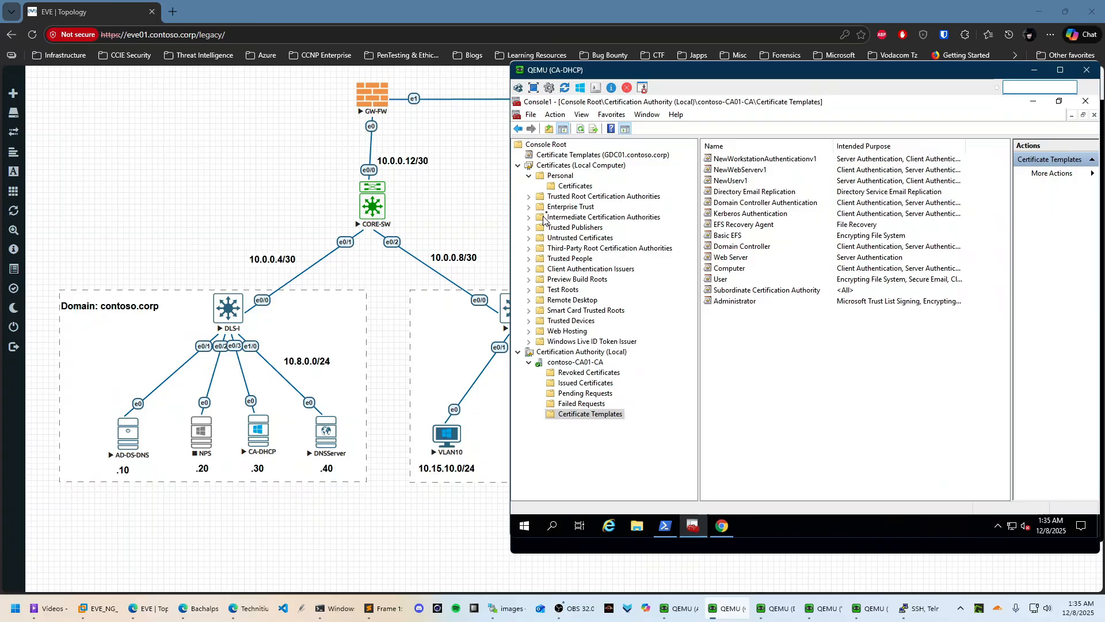
Show contoso-CA01-CA's Issued Certificates, widen the Requester Name column, and refresh
{"action": "left_click", "coordinate": [583, 383]}
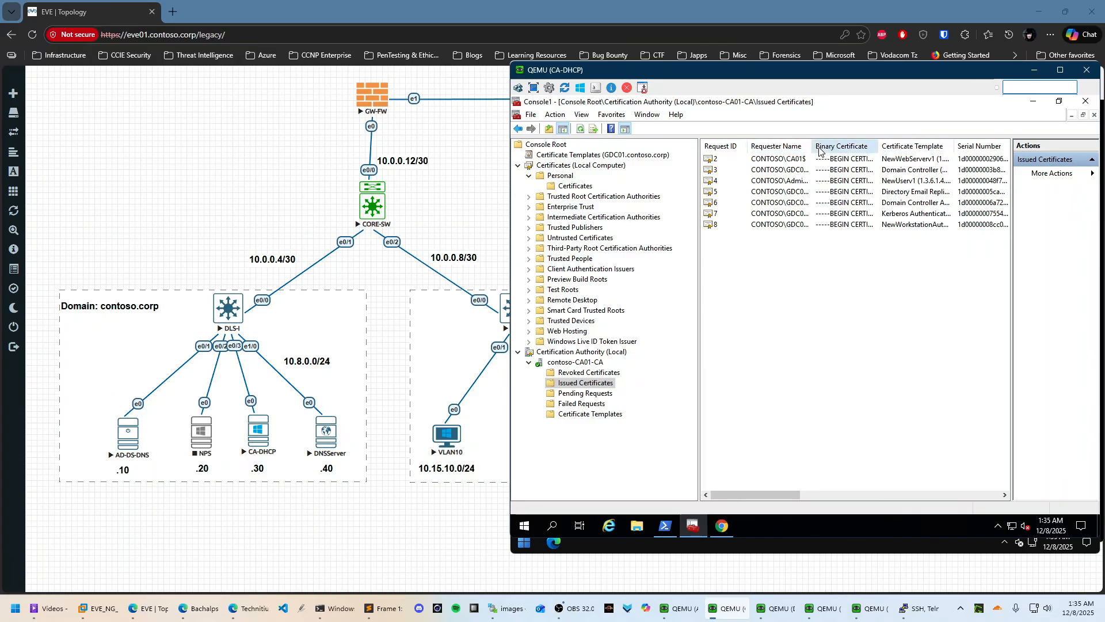
{"action": "left_click_drag", "start_coordinate": [813, 147], "coordinate": [896, 148]}
{"action": "left_click", "coordinate": [814, 181]}
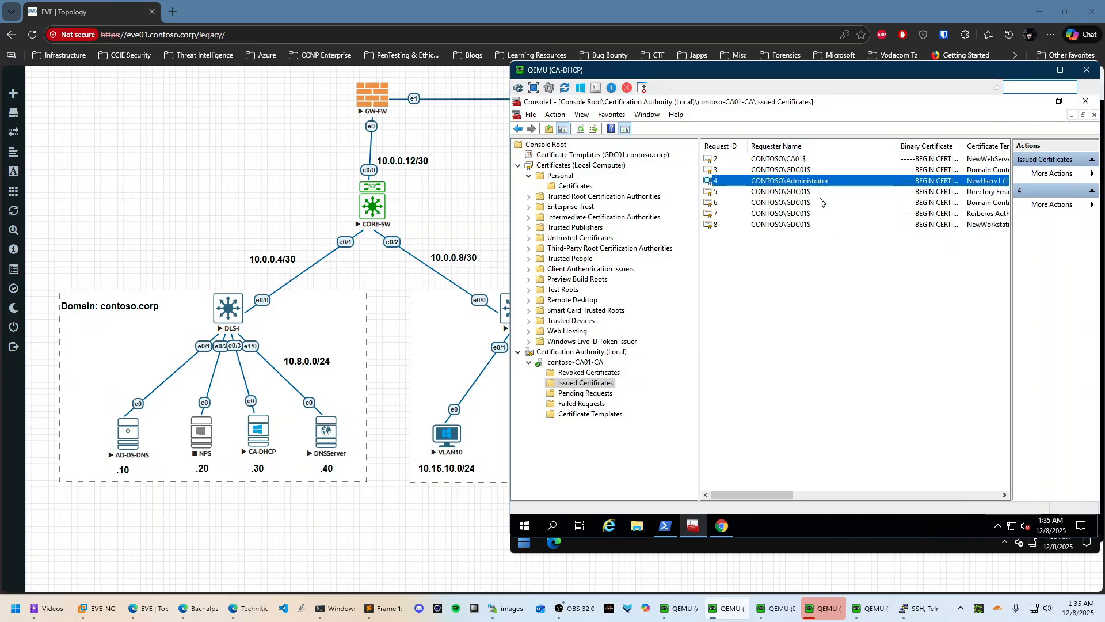
{"action": "left_click", "coordinate": [747, 294]}
{"action": "right_click", "coordinate": [771, 268]}
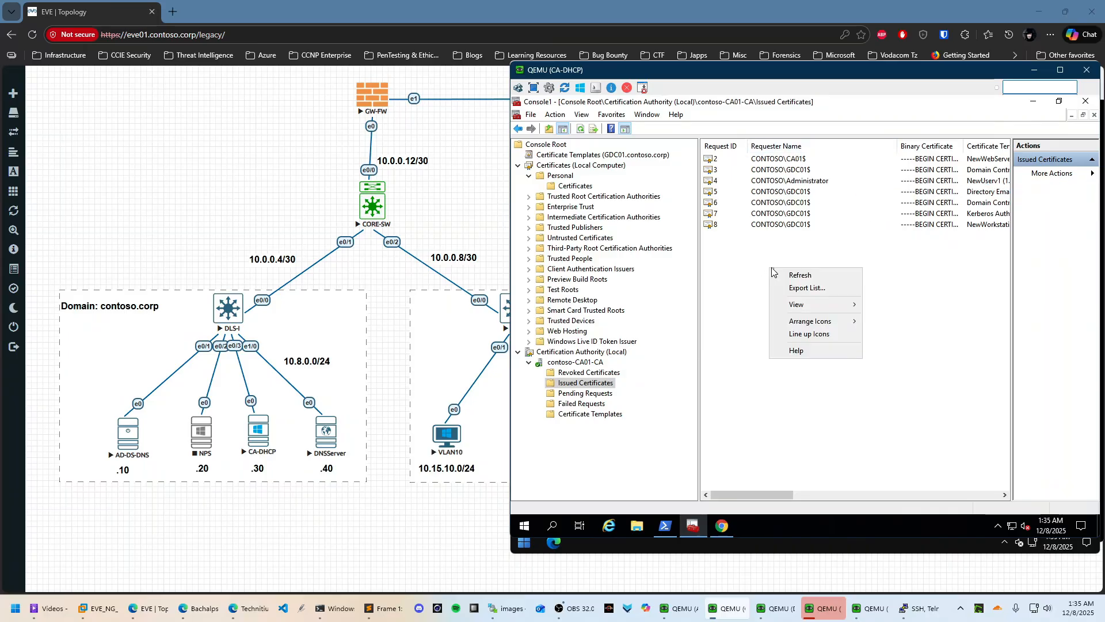
{"action": "left_click", "coordinate": [797, 280]}
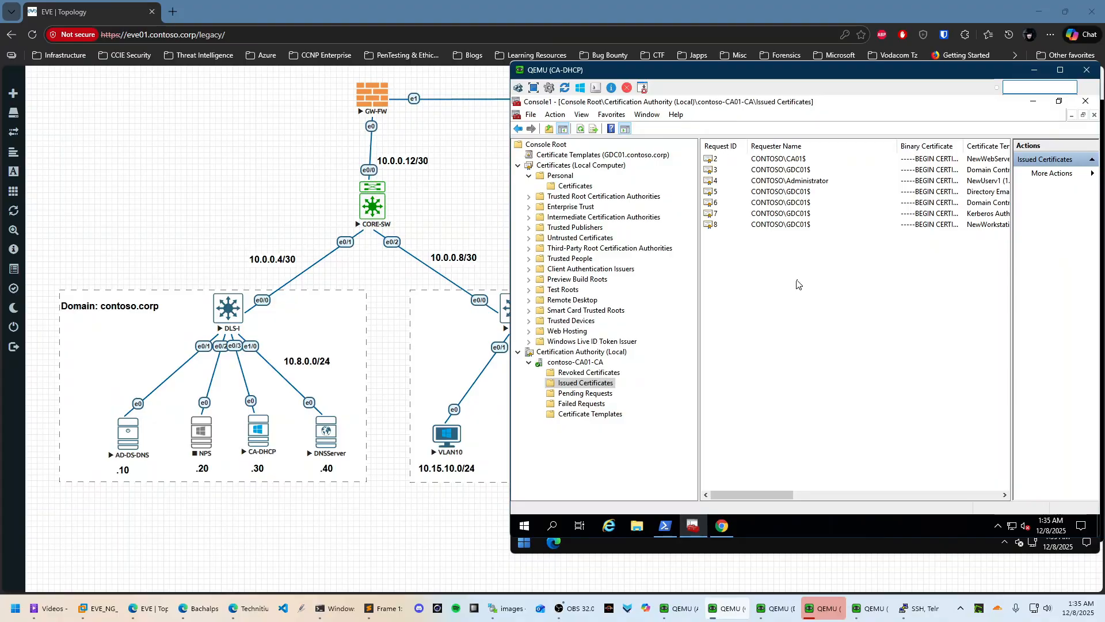
Inspect requests 8 and 4, check the rebooting VLAN10 client, and refresh the list again
{"action": "left_click", "coordinate": [808, 229]}
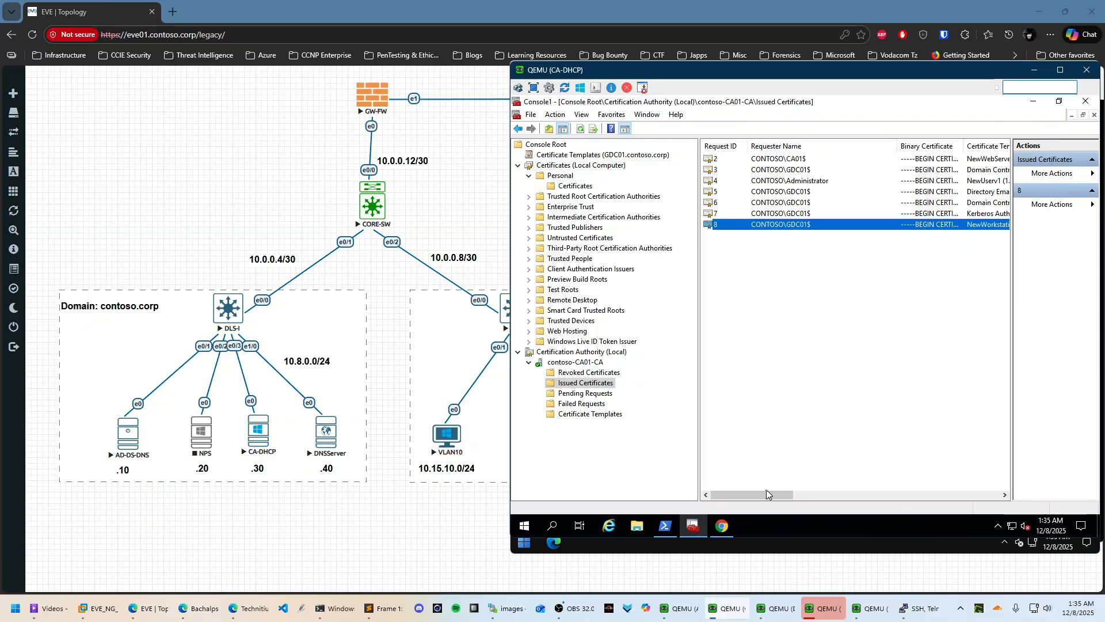
{"action": "left_click_drag", "start_coordinate": [767, 494], "coordinate": [816, 494]}
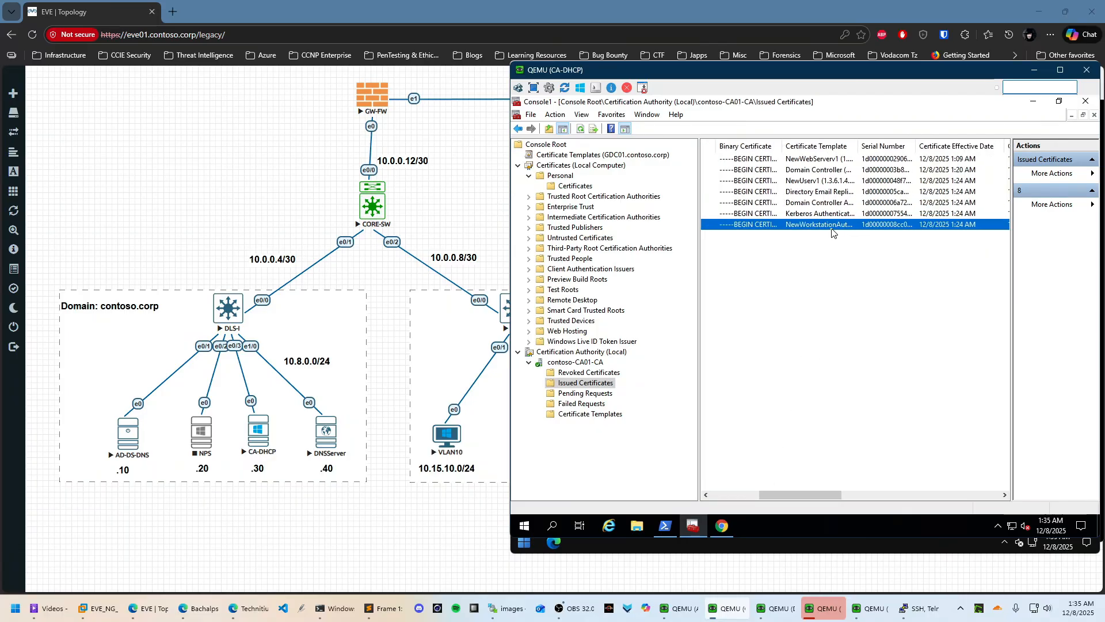
{"action": "left_click", "coordinate": [826, 180]}
{"action": "left_click_drag", "start_coordinate": [790, 495], "coordinate": [741, 495]}
{"action": "left_click", "coordinate": [823, 609]}
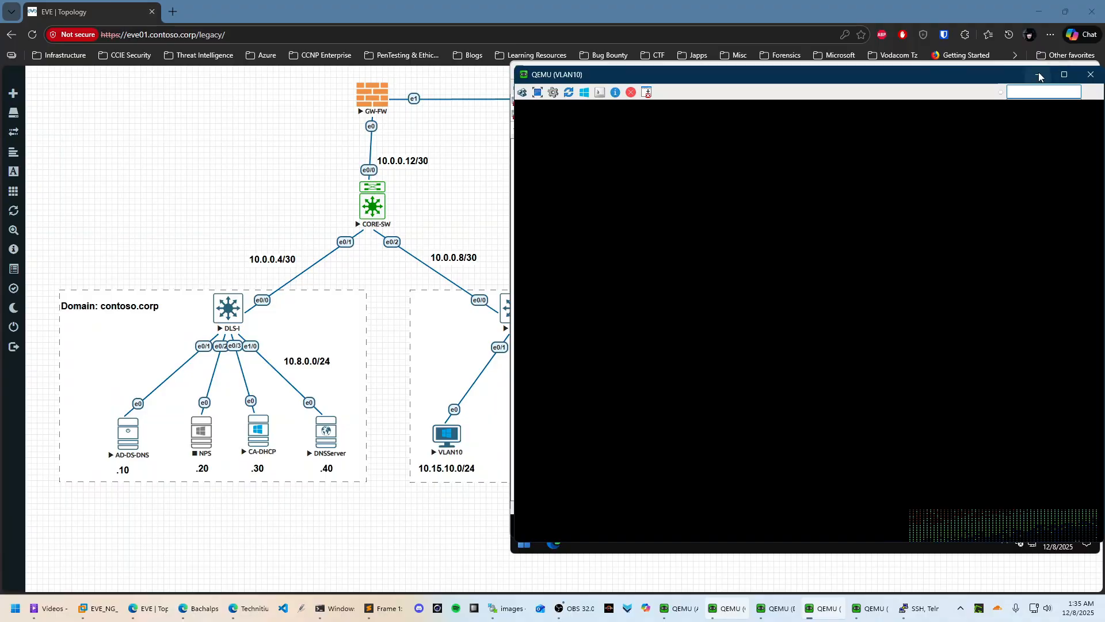
{"action": "key", "text": "alt+Tab"}
{"action": "right_click", "coordinate": [750, 265]}
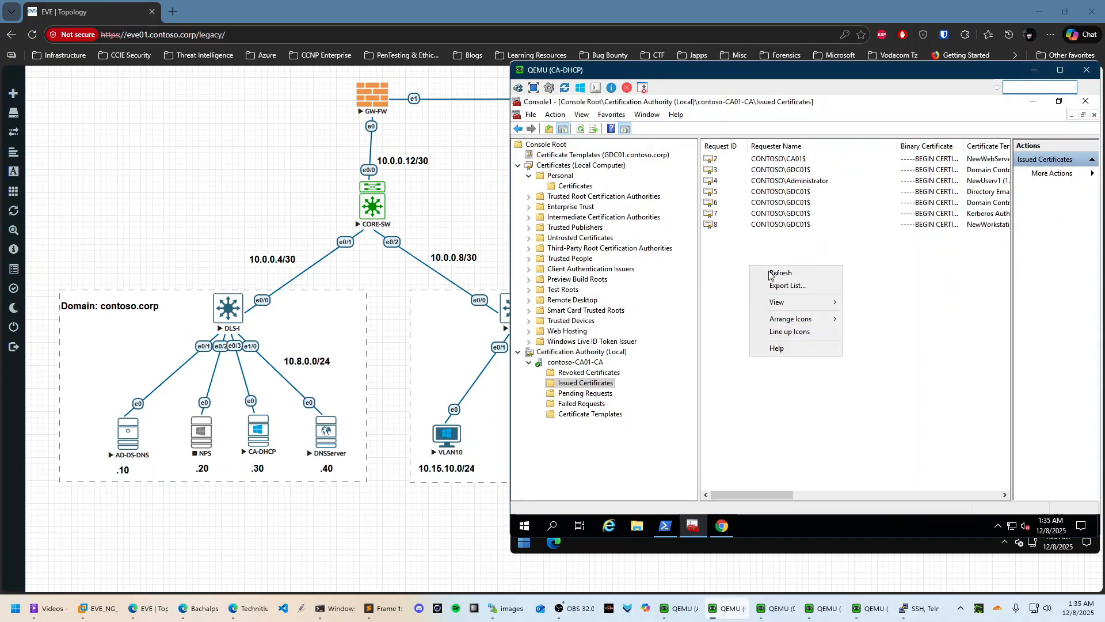
{"action": "left_click", "coordinate": [766, 271]}
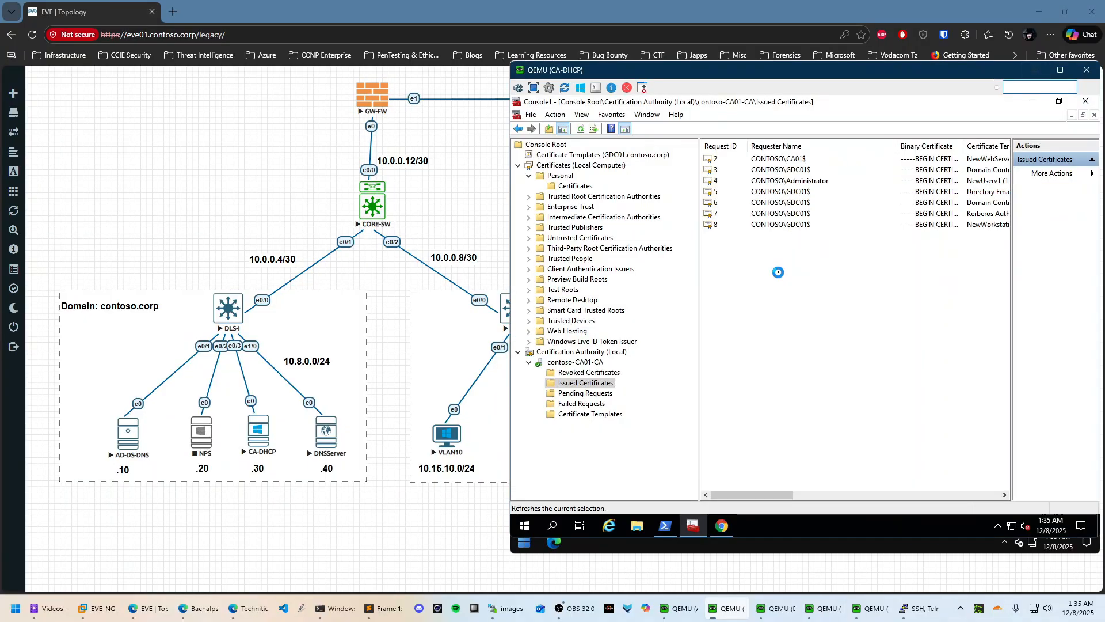
{"action": "right_click", "coordinate": [725, 282]}
{"action": "left_click", "coordinate": [743, 294]}
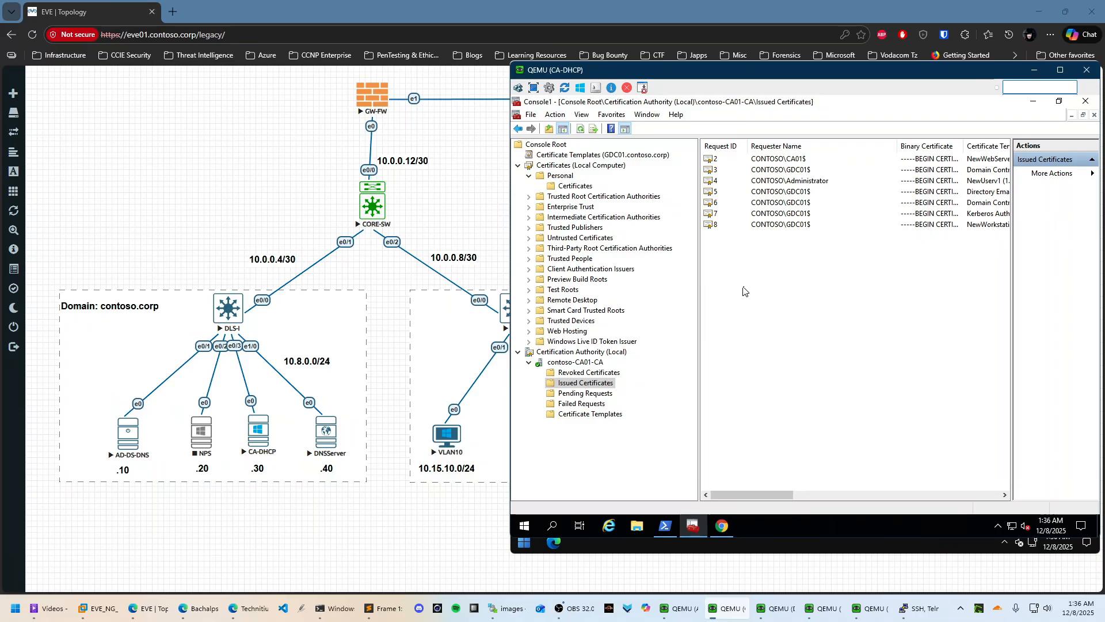
Switch to the VLAN20 client console and open and close its Start menu
{"action": "mouse_move", "coordinate": [833, 613]}
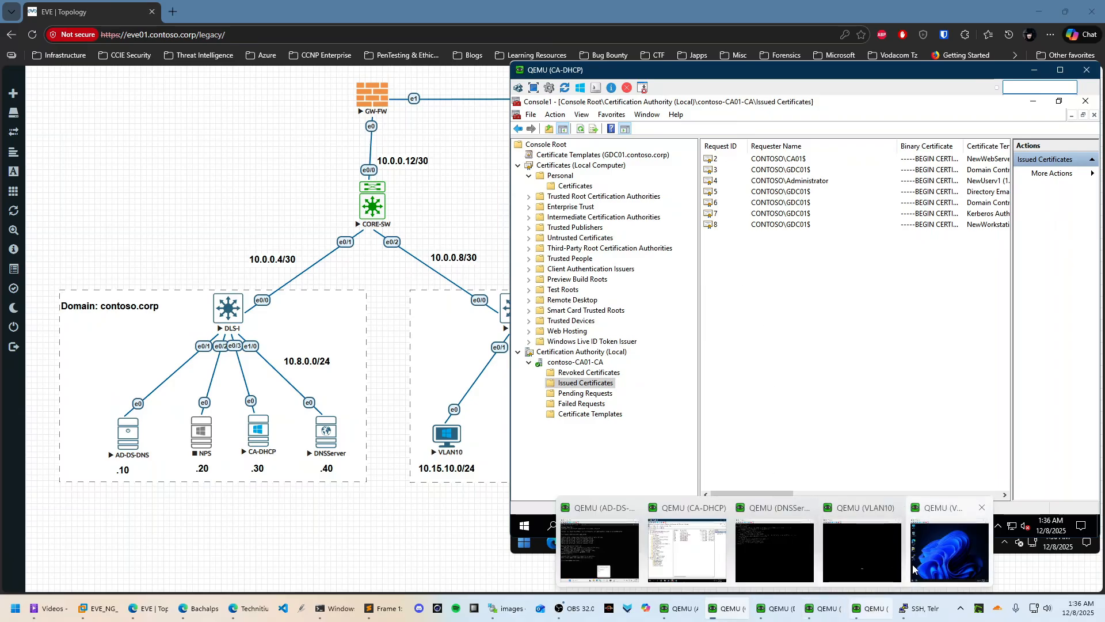
{"action": "left_click", "coordinate": [948, 563]}
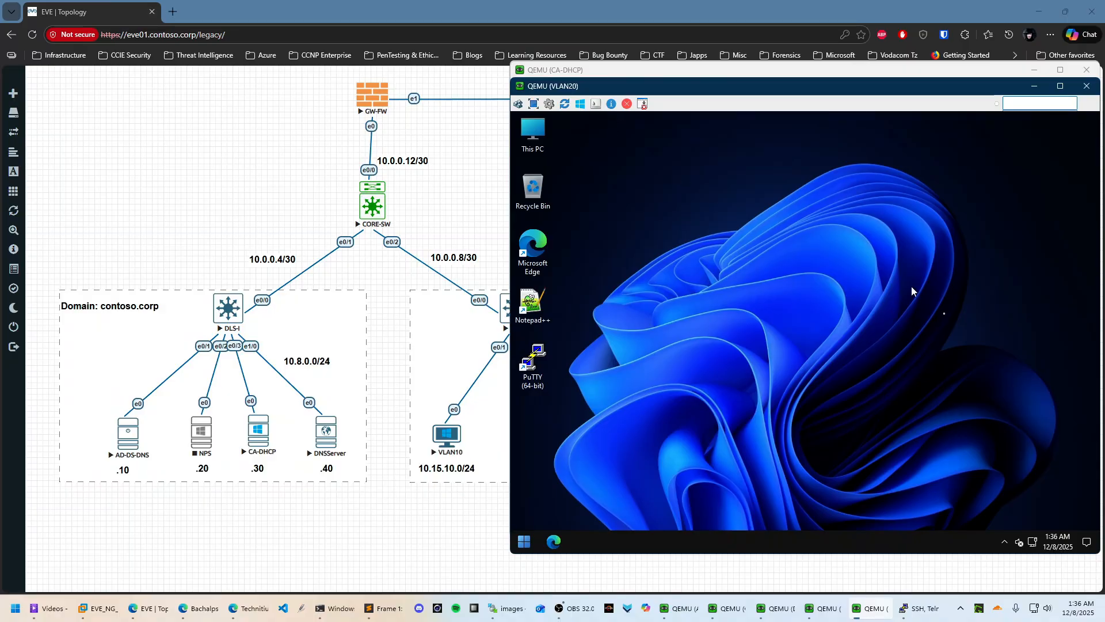
{"action": "left_click", "coordinate": [524, 541]}
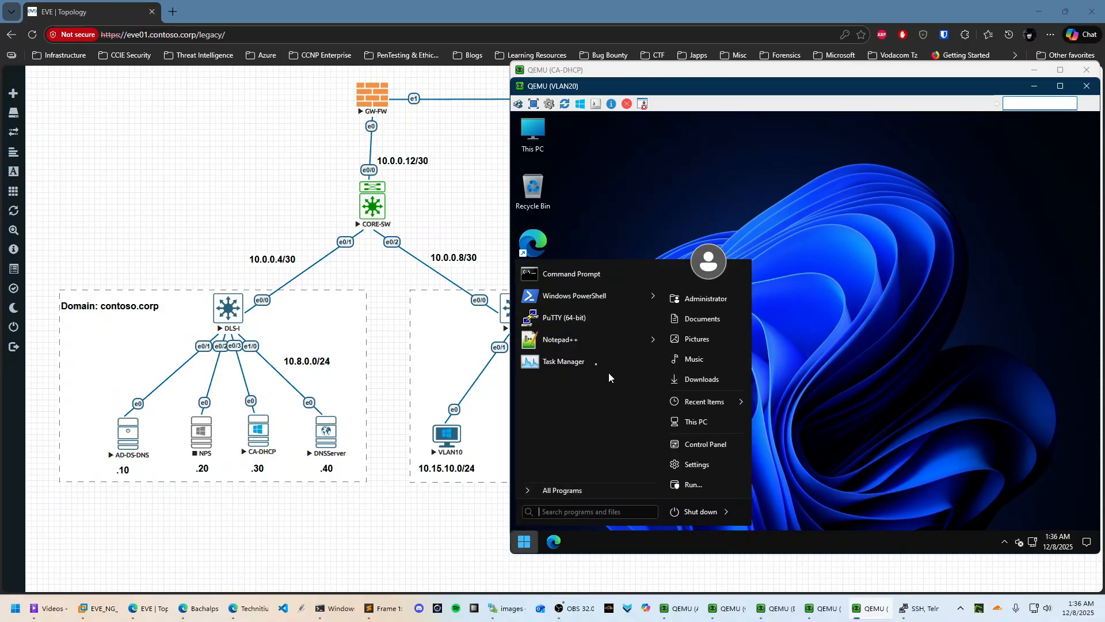
{"action": "left_click", "coordinate": [696, 322]}
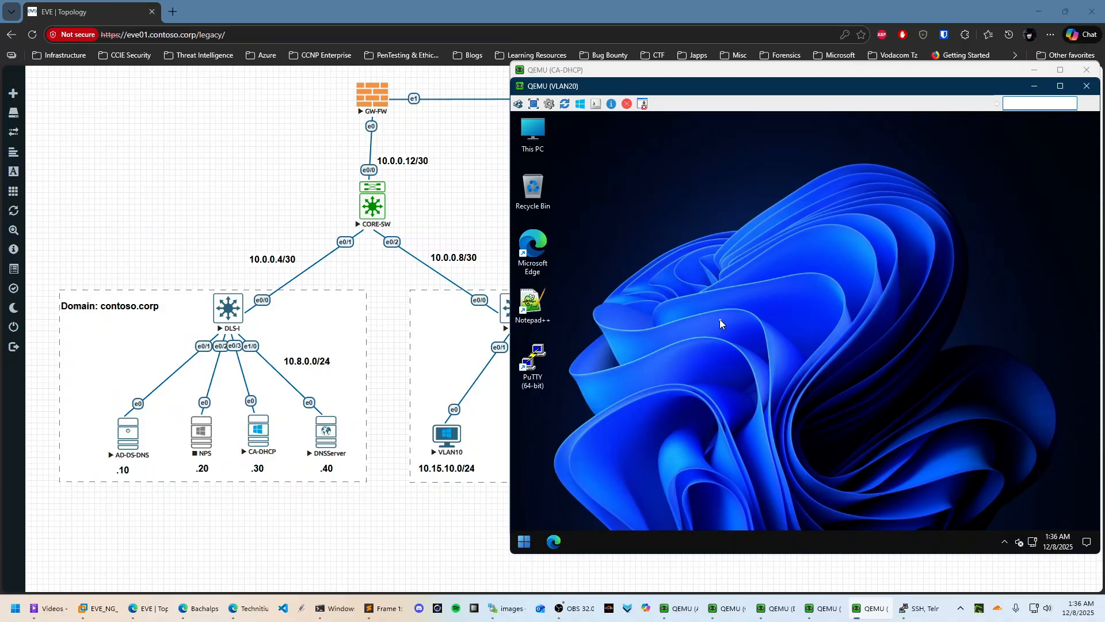
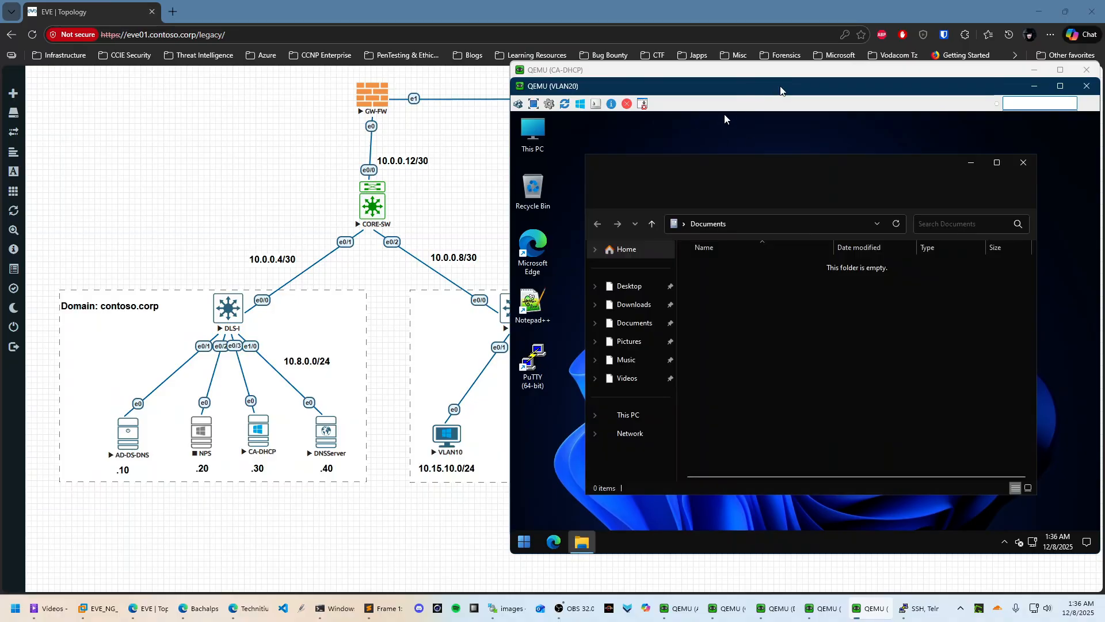
From This PC's system properties, request joining the domain contoso.corp
{"action": "right_click", "coordinate": [626, 415]}
{"action": "left_click", "coordinate": [658, 408]}
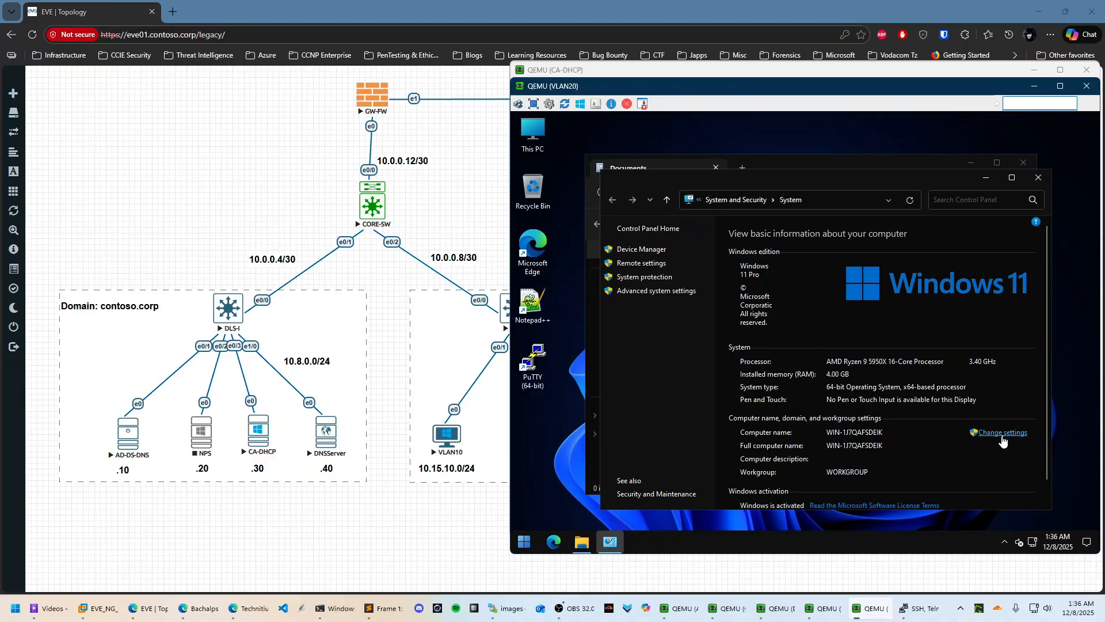
{"action": "left_click", "coordinate": [1001, 437]}
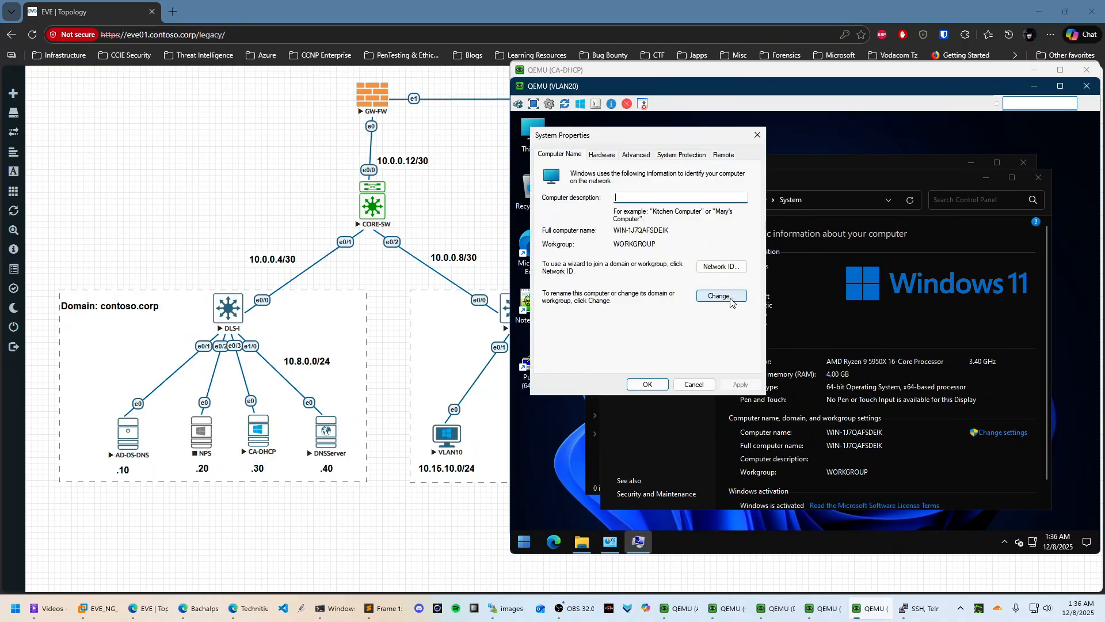
{"action": "left_click", "coordinate": [732, 295]}
{"action": "left_click", "coordinate": [561, 290]}
{"action": "left_click", "coordinate": [580, 301]}
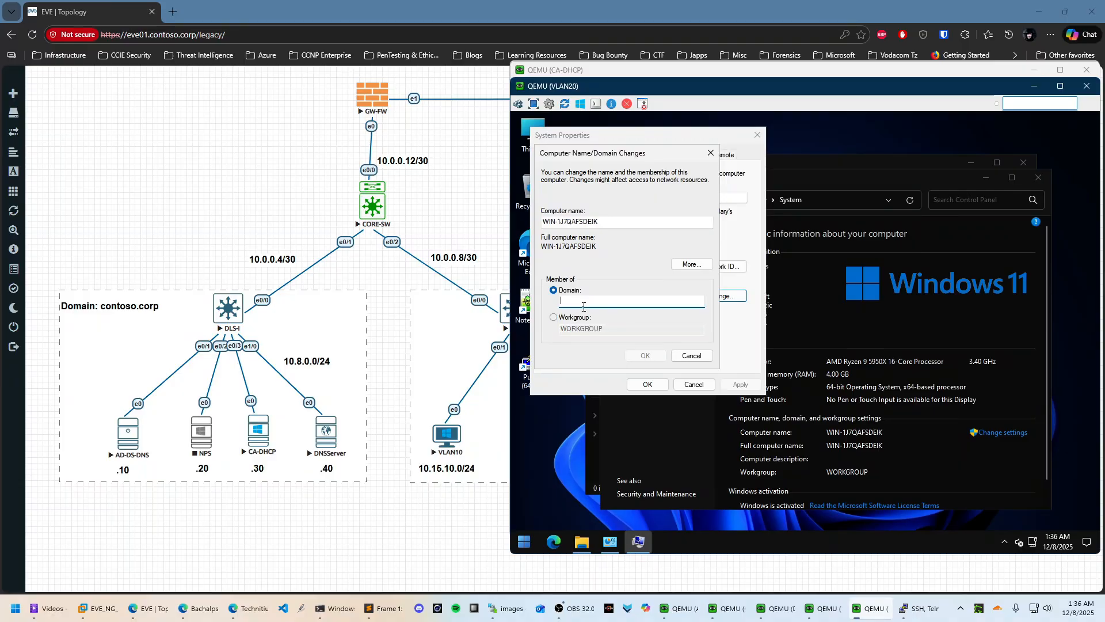
{"action": "type", "text": "contoso.corp"}
{"action": "left_click", "coordinate": [646, 355]}
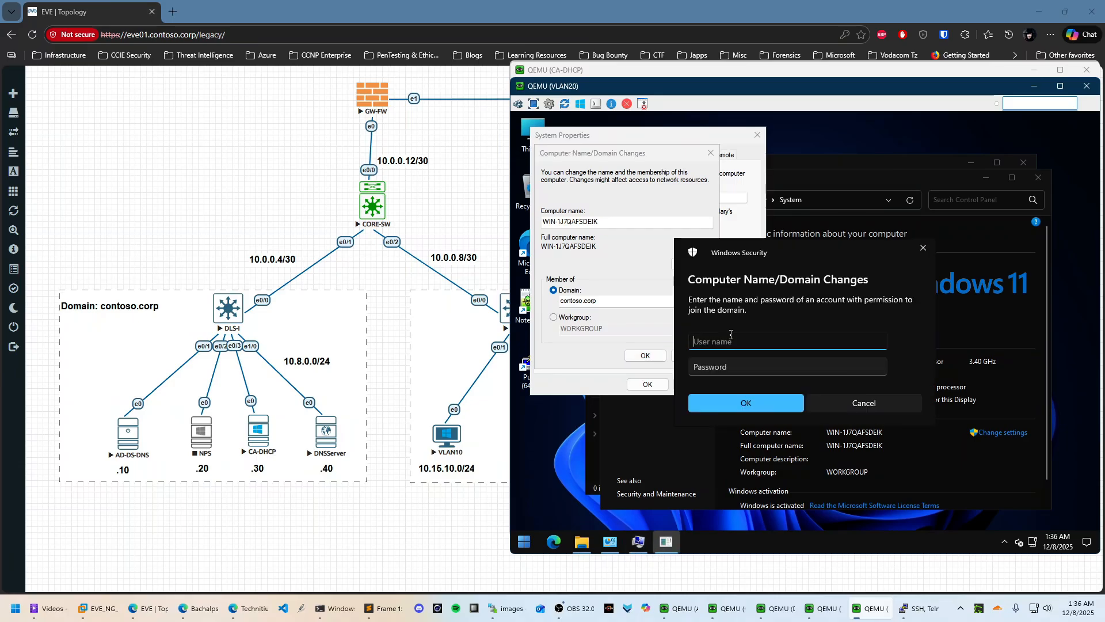
Authenticate the domain join with the domain admin's username and password
{"action": "key", "text": "Tab"}
{"action": "key", "text": "Caps_Lock"}
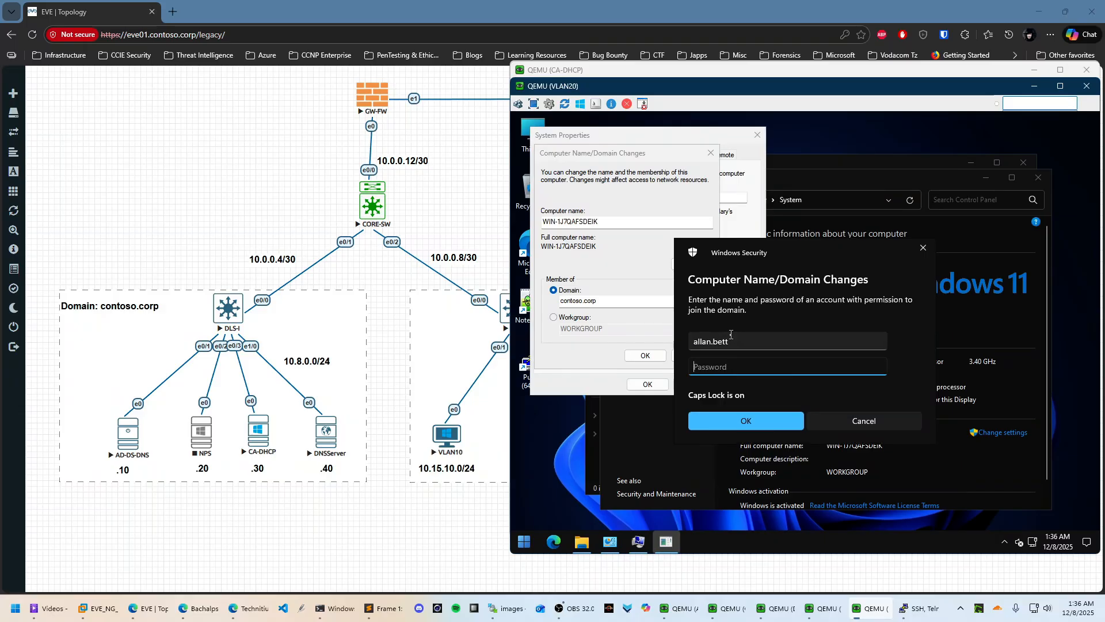
{"action": "type", "text": "•"}
{"action": "key", "text": "Caps_Lock"}
{"action": "type", "text": "••"}
{"action": "key", "text": "Caps_Lock"}
{"action": "type", "text": "•"}
{"action": "key", "text": "Caps_Lock"}
{"action": "type", "text": "••"}
{"action": "key", "text": "Return"}
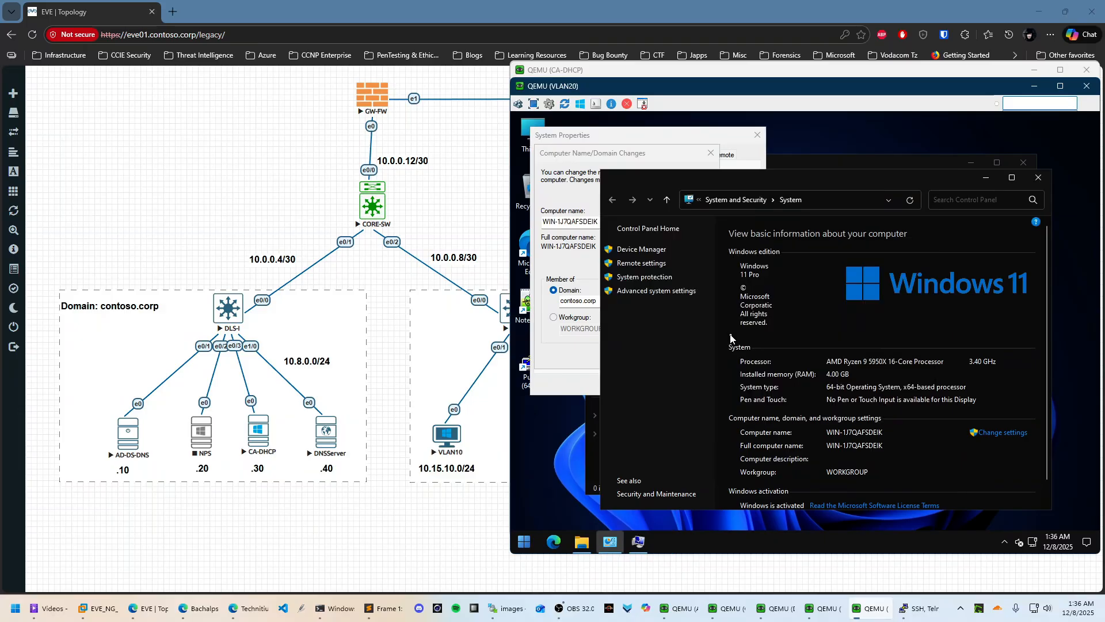
Acknowledge the welcome to contoso.corp, close System Properties, and restart now
{"action": "left_click", "coordinate": [835, 364]}
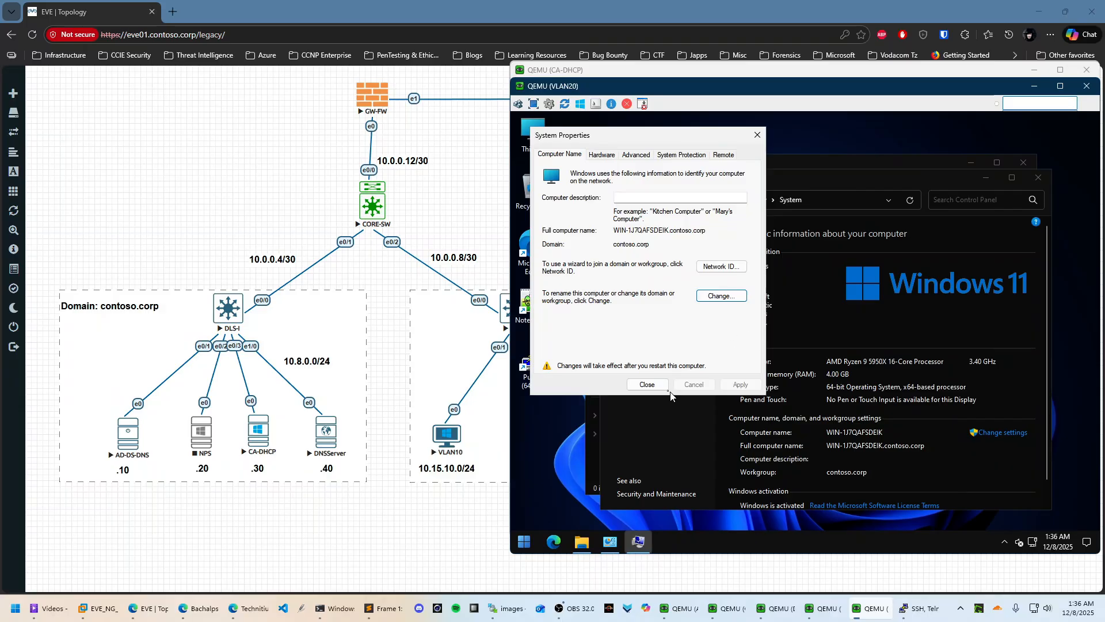
{"action": "left_click", "coordinate": [647, 384]}
{"action": "left_click", "coordinate": [818, 341]}
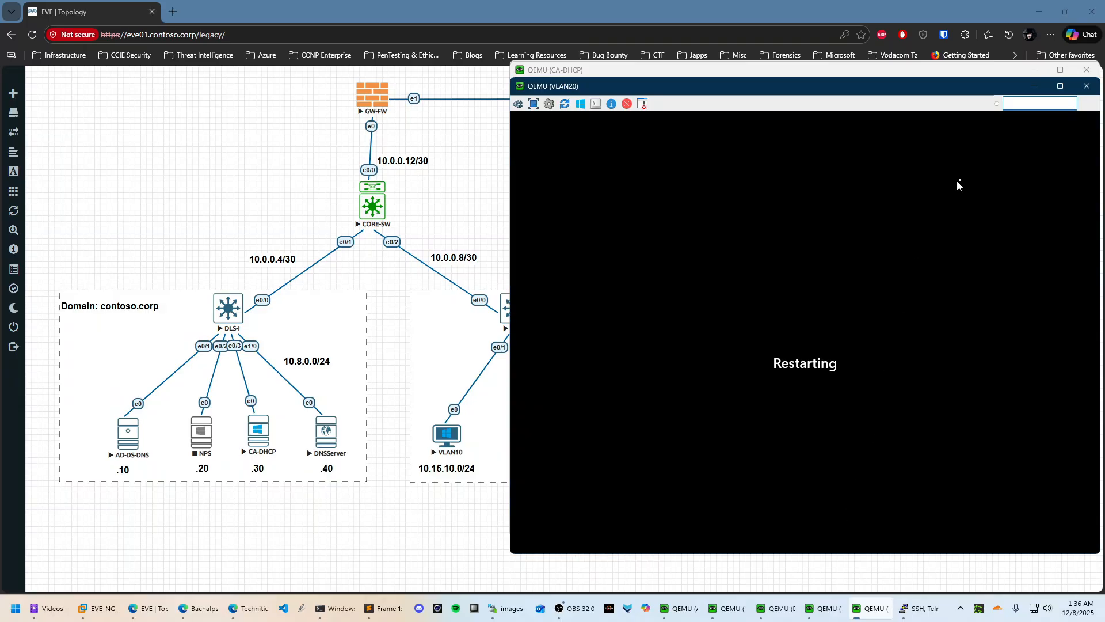
Glance at the VLAN10 client, then refresh the CA-DHCP Issued Certificates list
{"action": "mouse_move", "coordinate": [807, 619]}
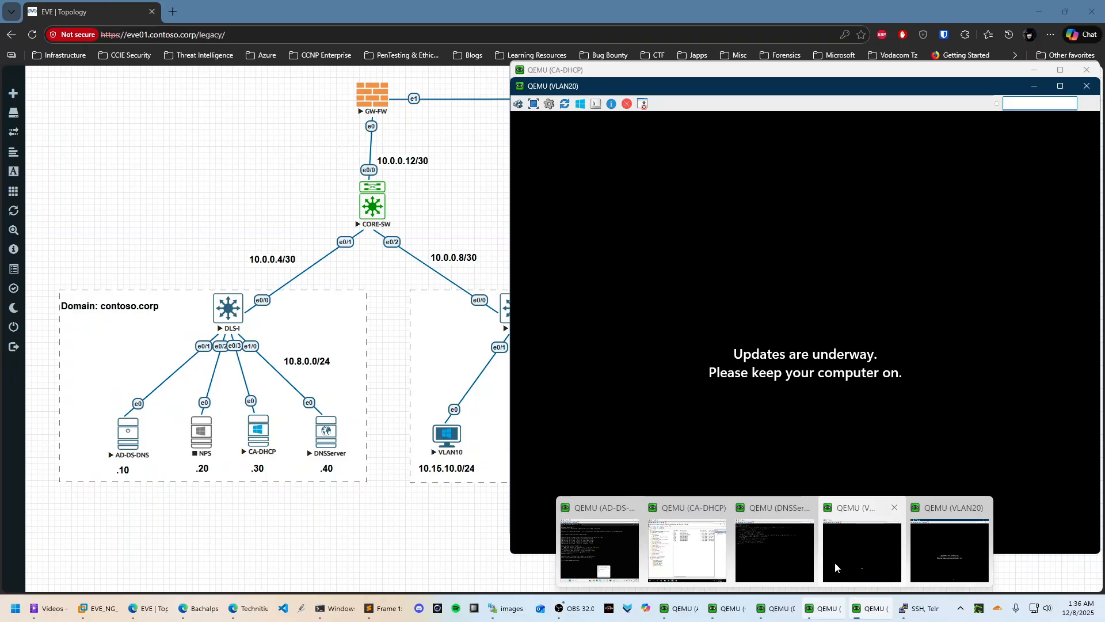
{"action": "left_click", "coordinate": [835, 562]}
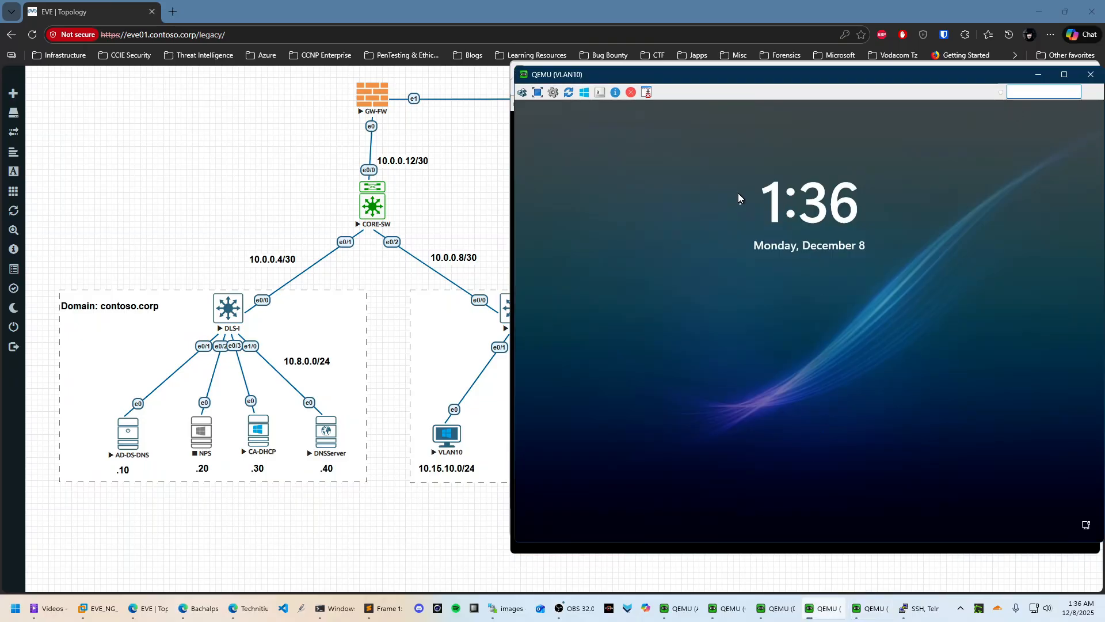
{"action": "mouse_move", "coordinate": [728, 608]}
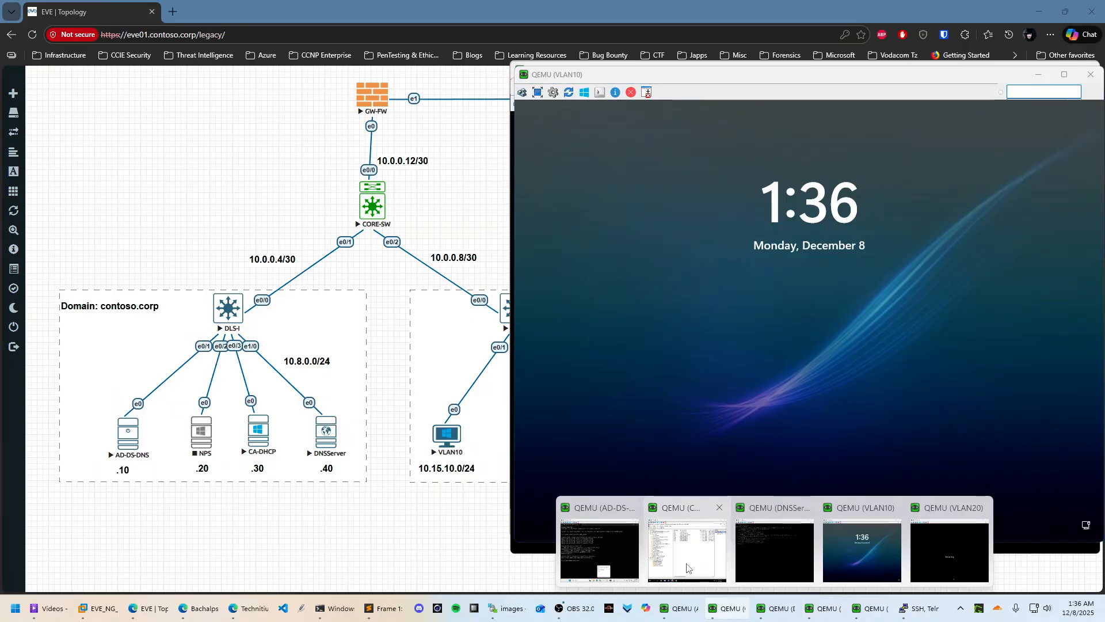
{"action": "left_click", "coordinate": [687, 568]}
{"action": "right_click", "coordinate": [772, 297]}
{"action": "left_click", "coordinate": [803, 306]}
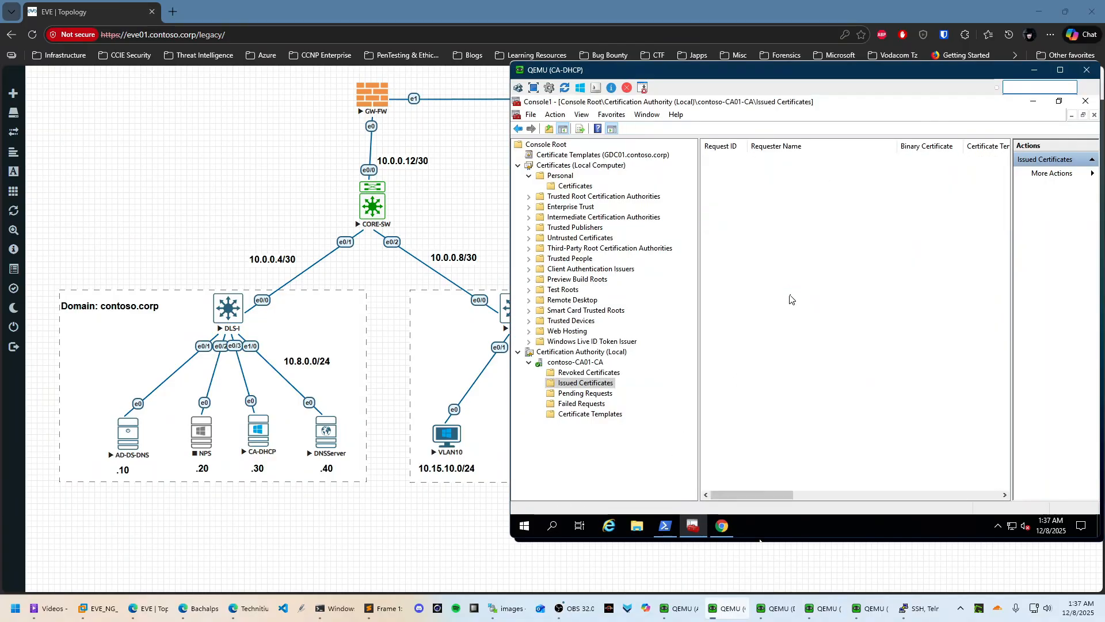
Return to the VLAN10 client console, dismiss its lock screen, and nudge the window left
{"action": "mouse_move", "coordinate": [788, 616]}
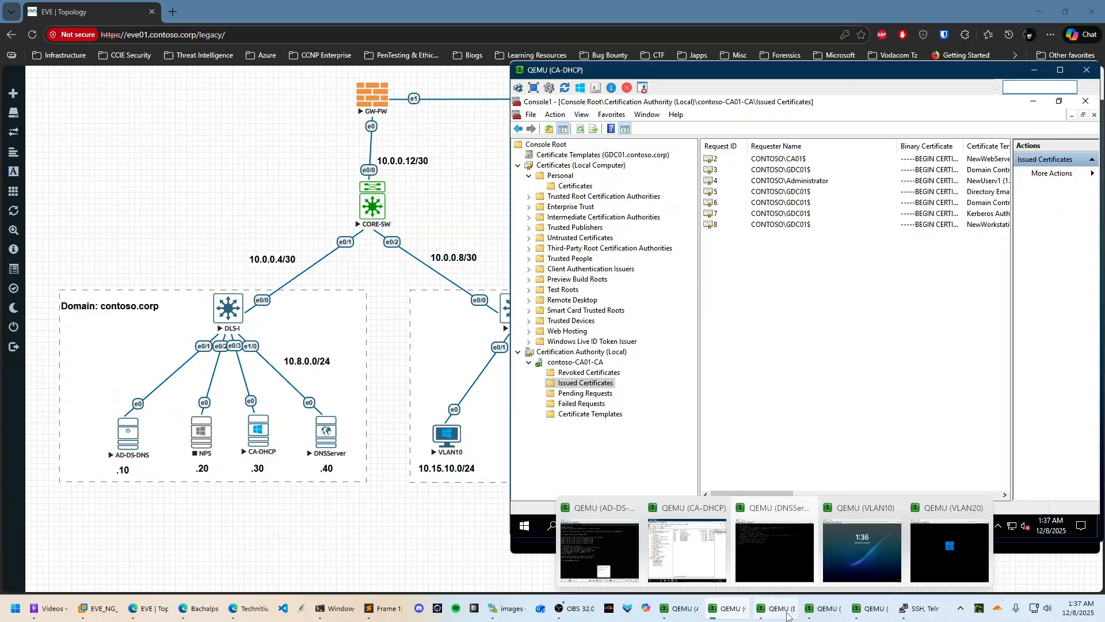
{"action": "left_click", "coordinate": [862, 550]}
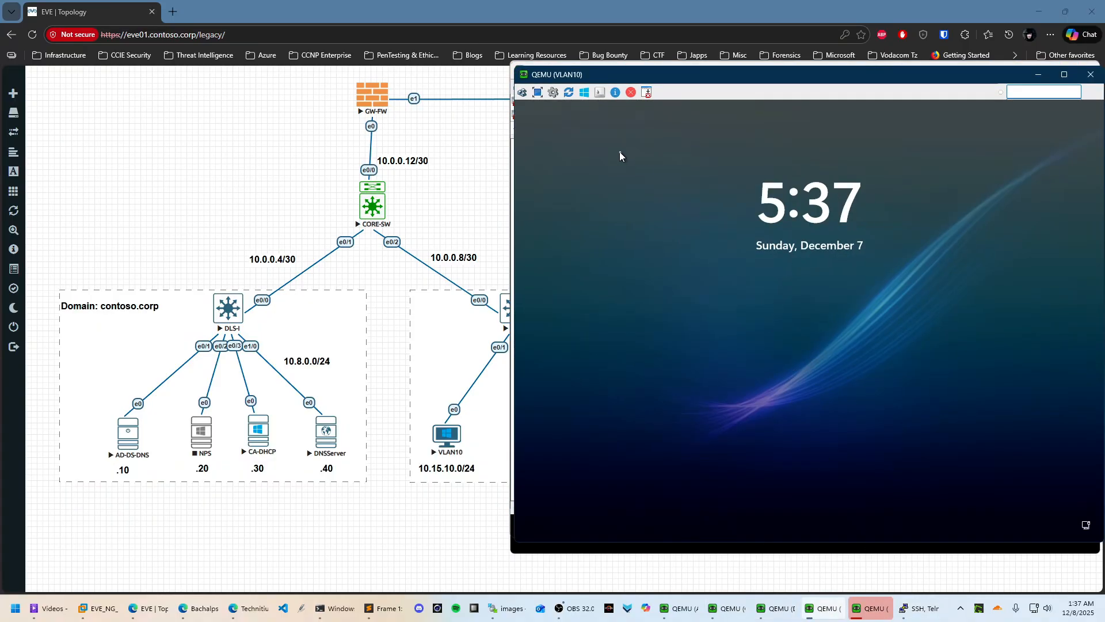
{"action": "left_click", "coordinate": [522, 92]}
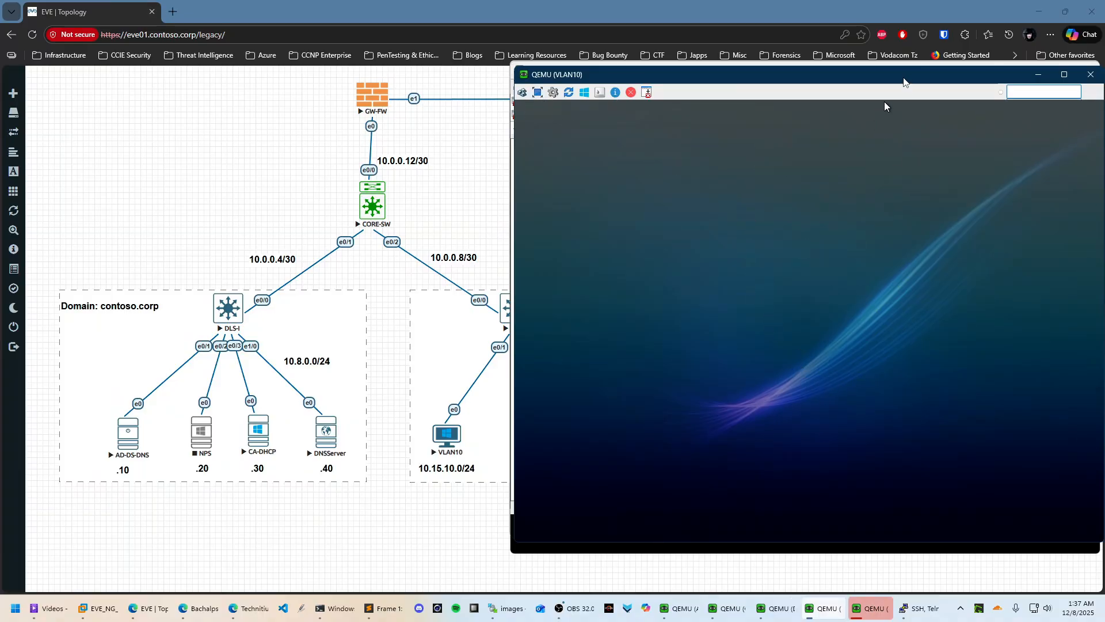
{"action": "left_click_drag", "start_coordinate": [903, 78], "coordinate": [883, 80]}
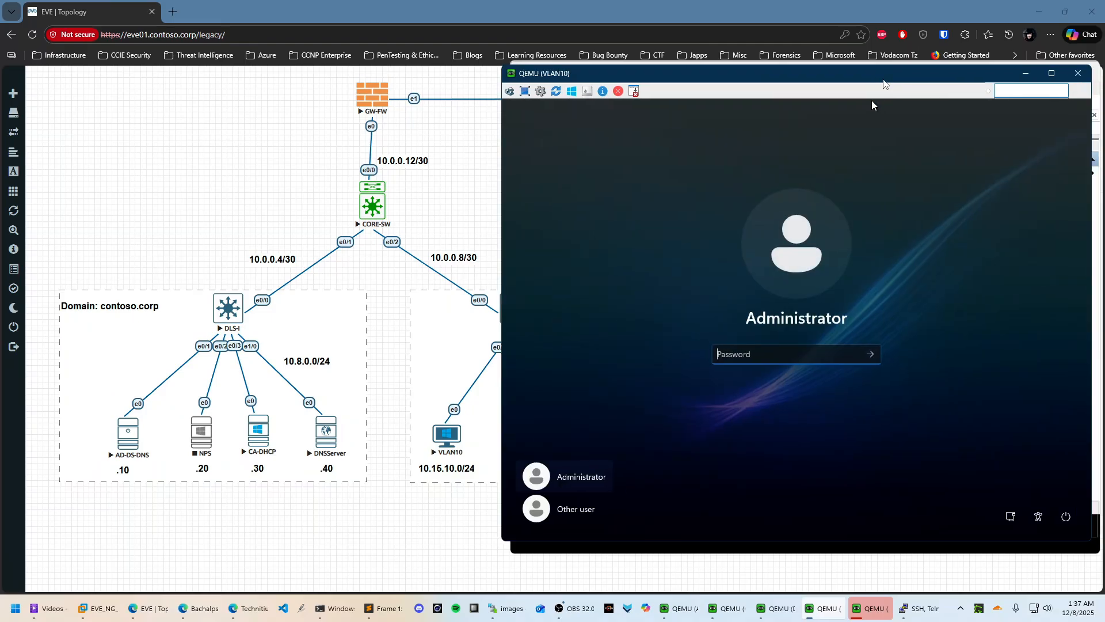
Try signing in as a different domain user and dismiss the trust relationship error
{"action": "left_click", "coordinate": [574, 509]}
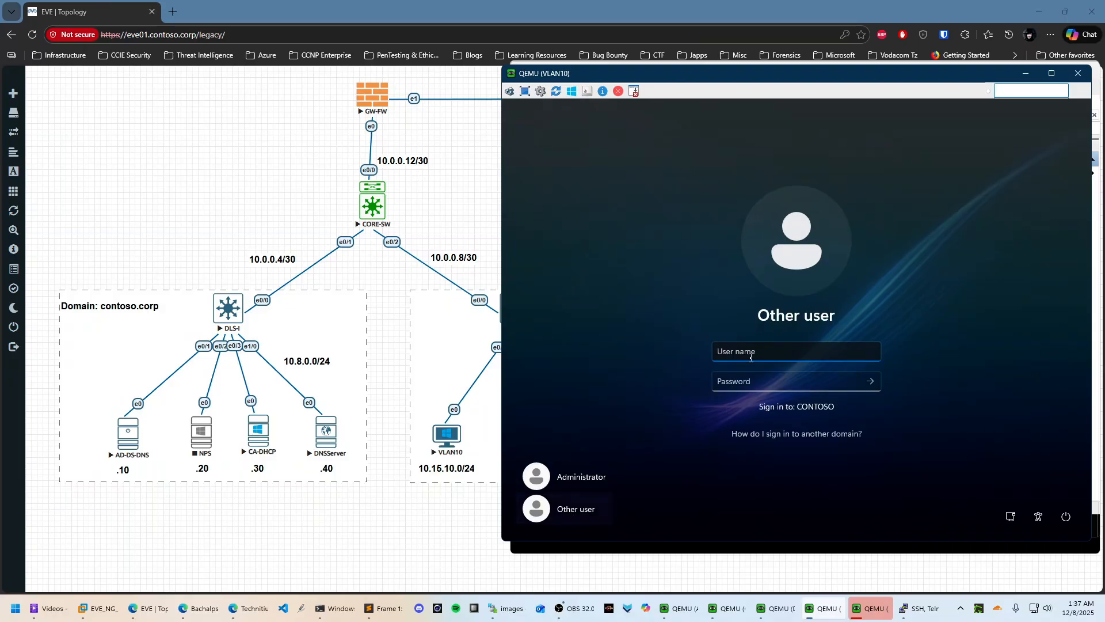
{"action": "type", "text": "jane.doe"}
{"action": "key", "text": "Tab"}
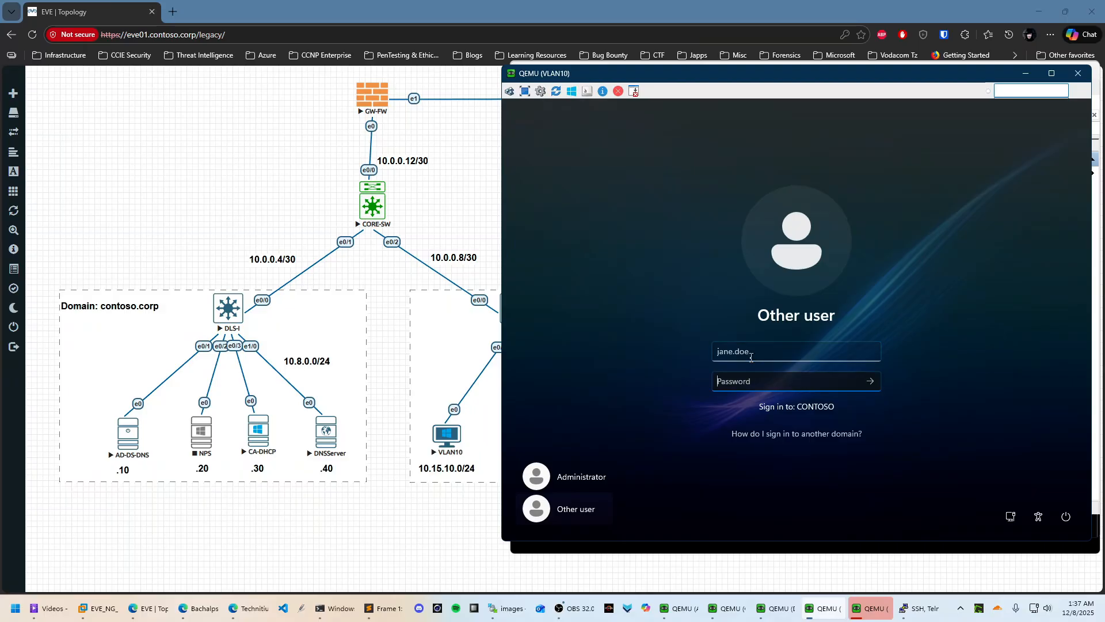
{"action": "key", "text": "Caps_Lock"}
{"action": "type", "text": "•"}
{"action": "key", "text": "Caps_Lock"}
{"action": "type", "text": "•"}
{"action": "key", "text": "Return"}
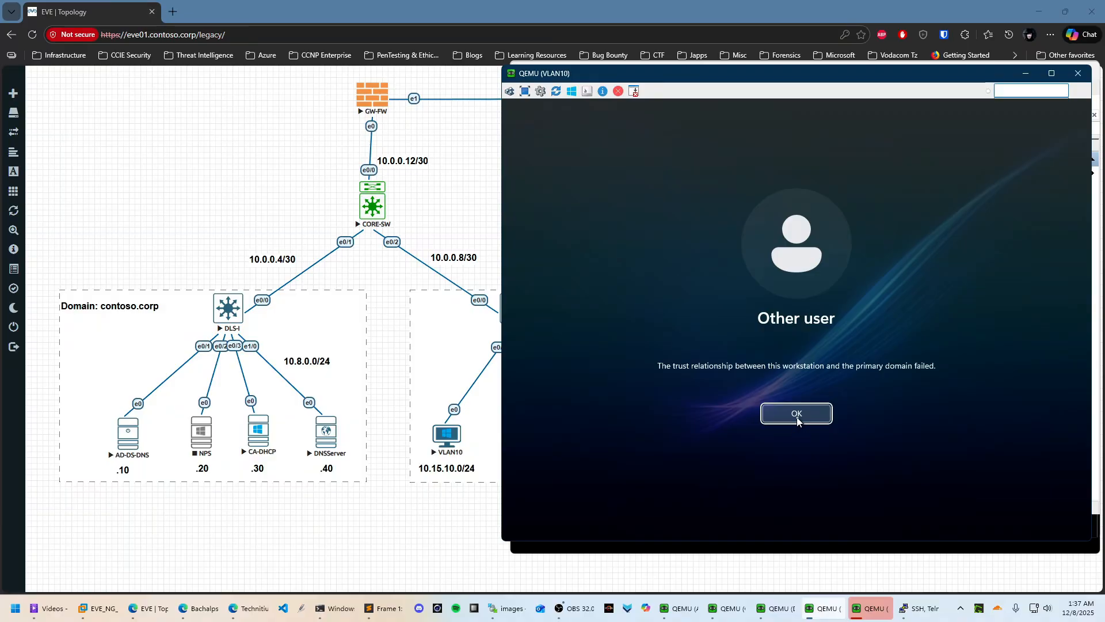
{"action": "left_click", "coordinate": [795, 414]}
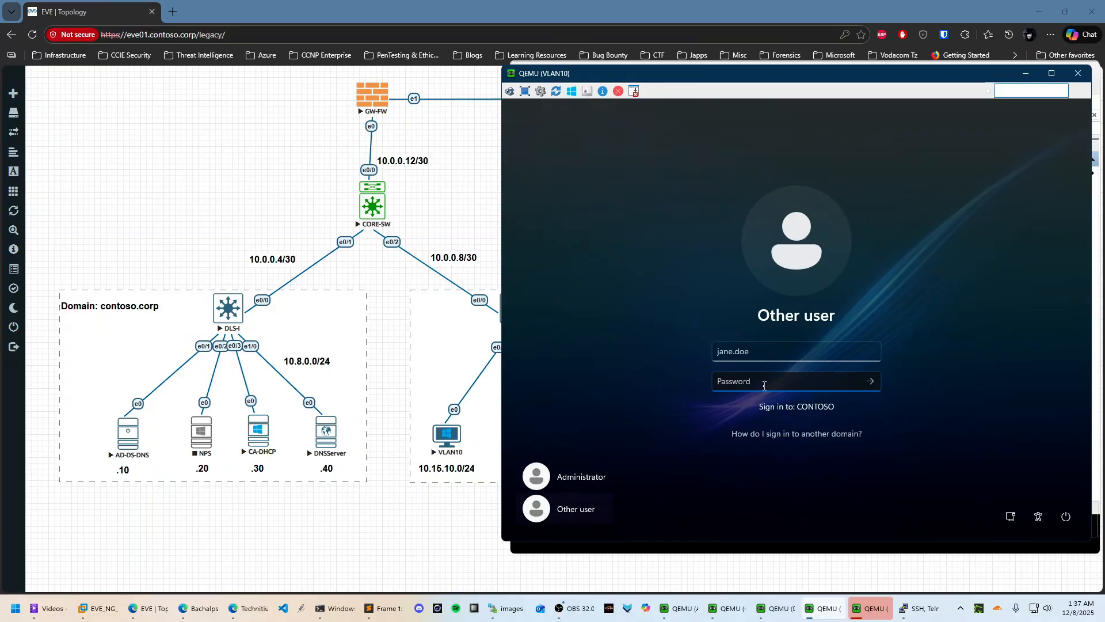
Retry the sign-in, hit the same error, return to Administrator, and close the console
{"action": "key", "text": "Caps_Lock"}
{"action": "type", "text": "P"}
{"action": "key", "text": "Return"}
{"action": "left_click", "coordinate": [769, 412]}
{"action": "left_click", "coordinate": [595, 477]}
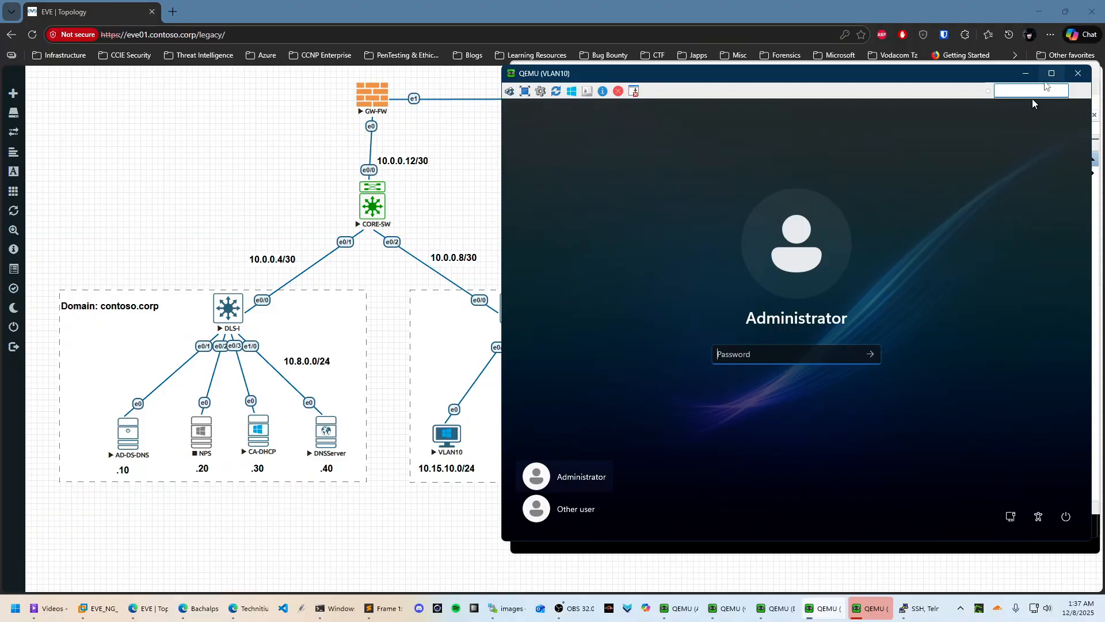
{"action": "left_click", "coordinate": [1078, 73]}
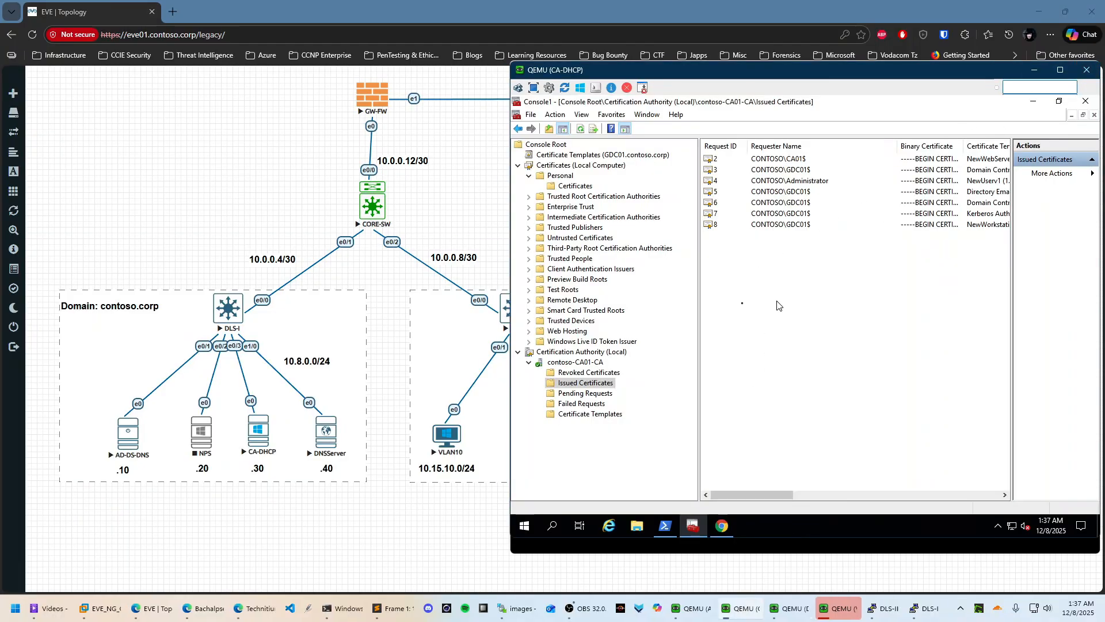
Refresh the issued certificates, then wipe the VLAN10 node in the topology and confirm
{"action": "right_click", "coordinate": [767, 257]}
{"action": "left_click", "coordinate": [786, 263]}
{"action": "left_click", "coordinate": [388, 560]}
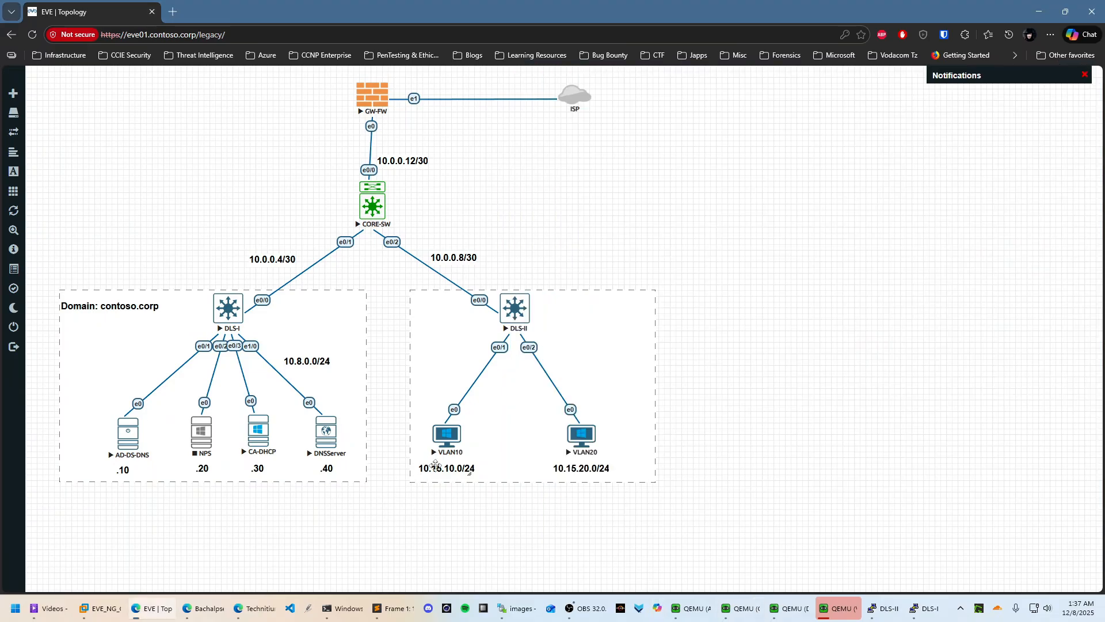
{"action": "right_click", "coordinate": [448, 437]}
{"action": "left_click", "coordinate": [485, 483]}
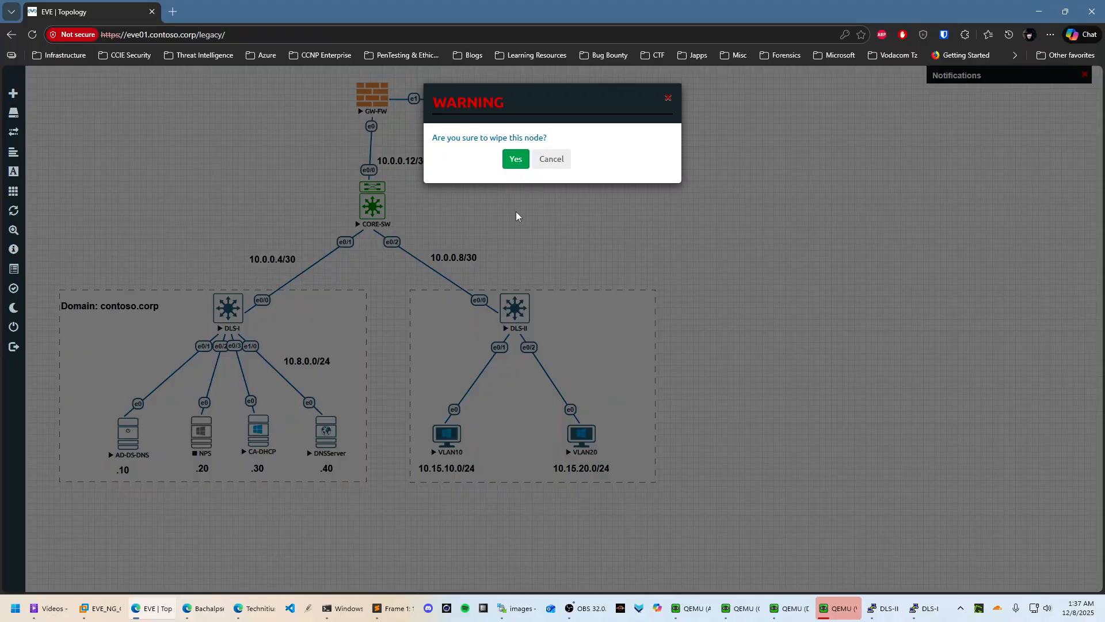
{"action": "left_click", "coordinate": [515, 159]}
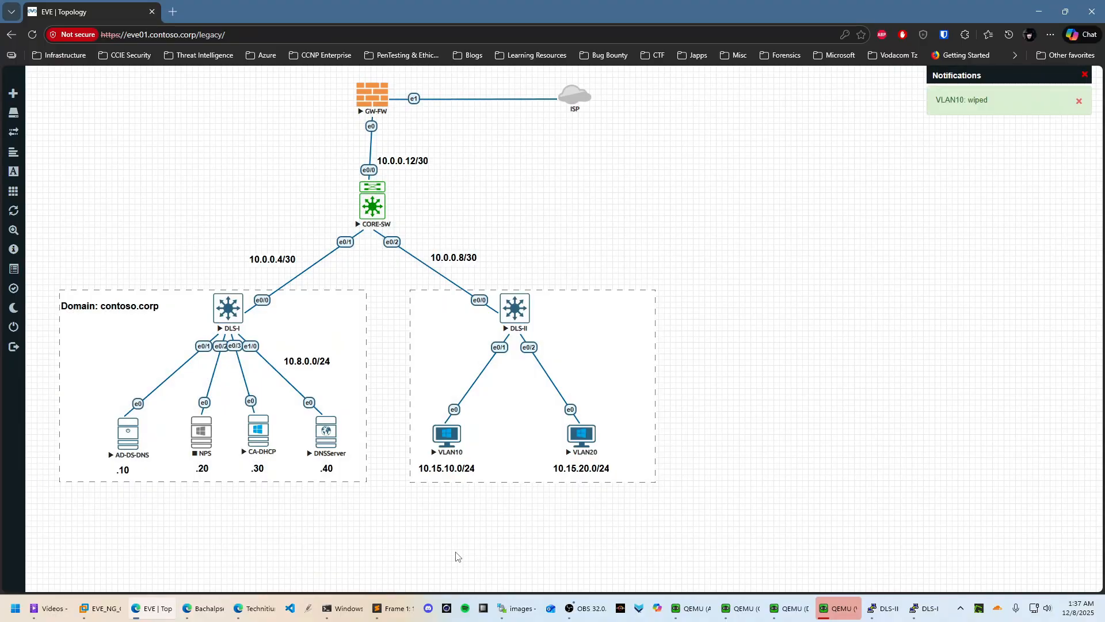
Check the VLAN20 restart, start the VLAN10 node, and return to the CA-DHCP console
{"action": "left_click", "coordinate": [846, 609]}
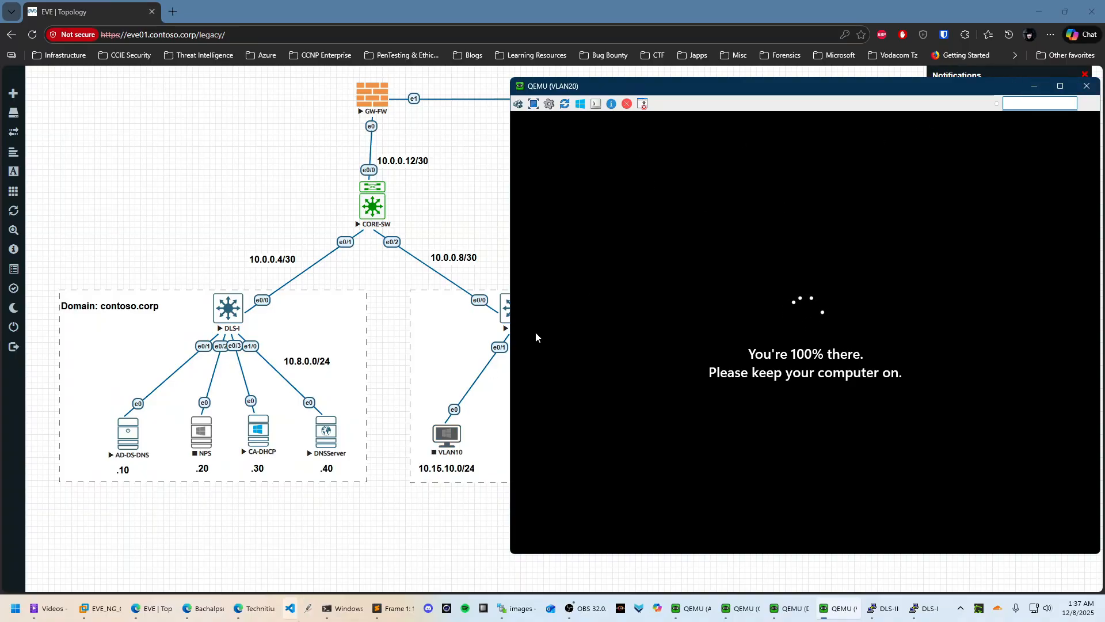
{"action": "left_click", "coordinate": [503, 333]}
{"action": "right_click", "coordinate": [448, 434]}
{"action": "left_click", "coordinate": [475, 451]}
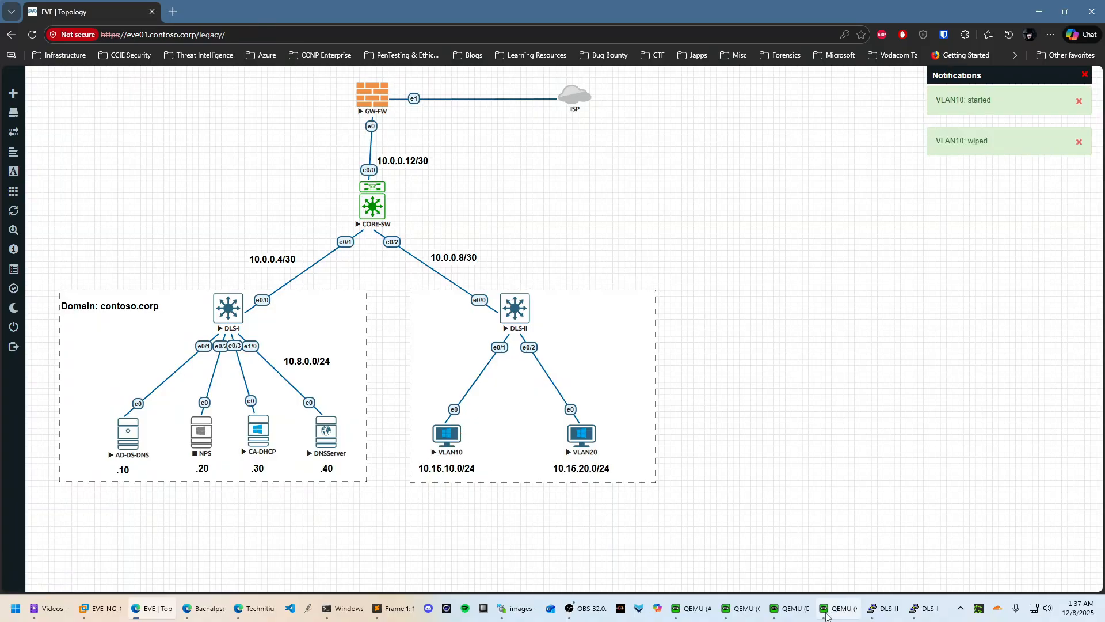
{"action": "mouse_move", "coordinate": [743, 608]}
{"action": "left_click", "coordinate": [724, 559]}
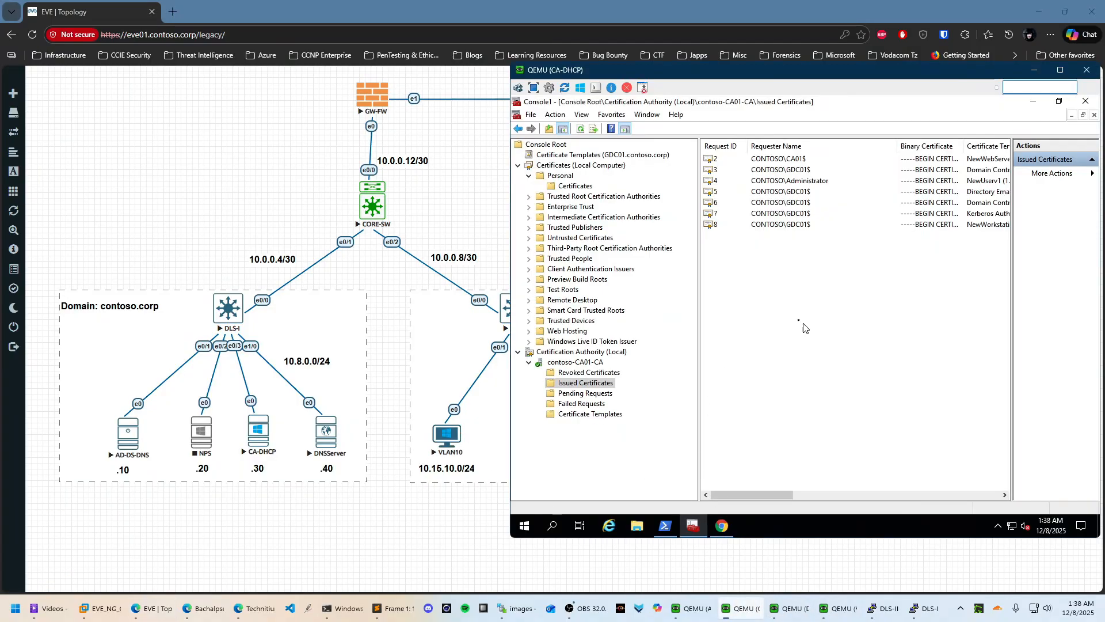
Refresh the CA's Issued Certificates list twice
{"action": "right_click", "coordinate": [788, 268]}
{"action": "left_click", "coordinate": [824, 275]}
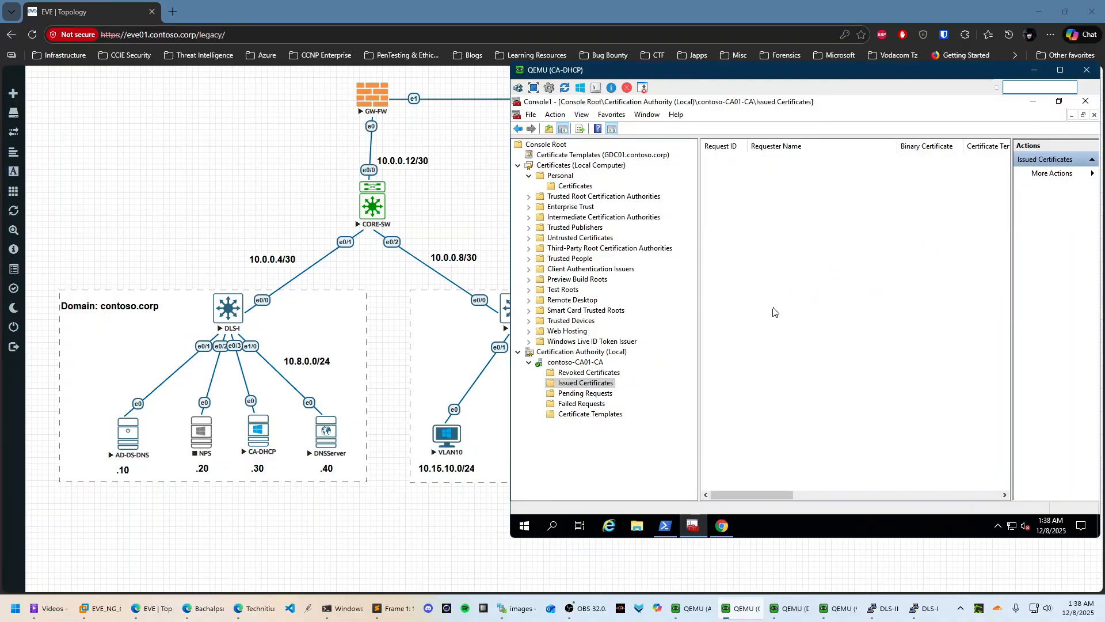
{"action": "right_click", "coordinate": [786, 246]}
{"action": "left_click", "coordinate": [820, 252]}
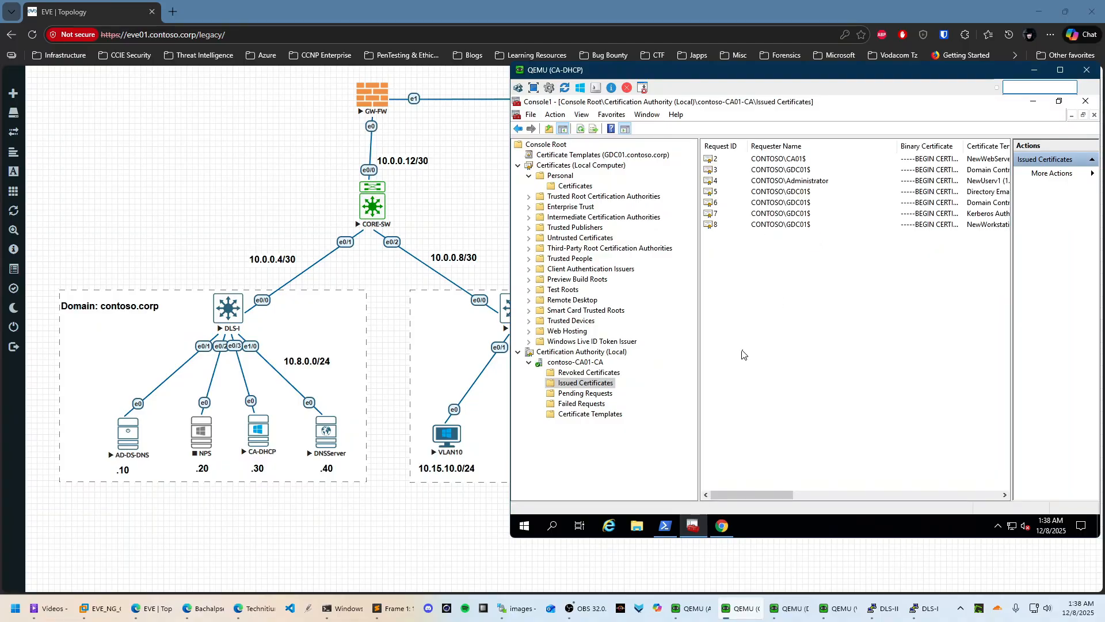
Check that the dns01 site certificate is valid and issued by contoso-CA01-CA
{"action": "left_click", "coordinate": [799, 608]}
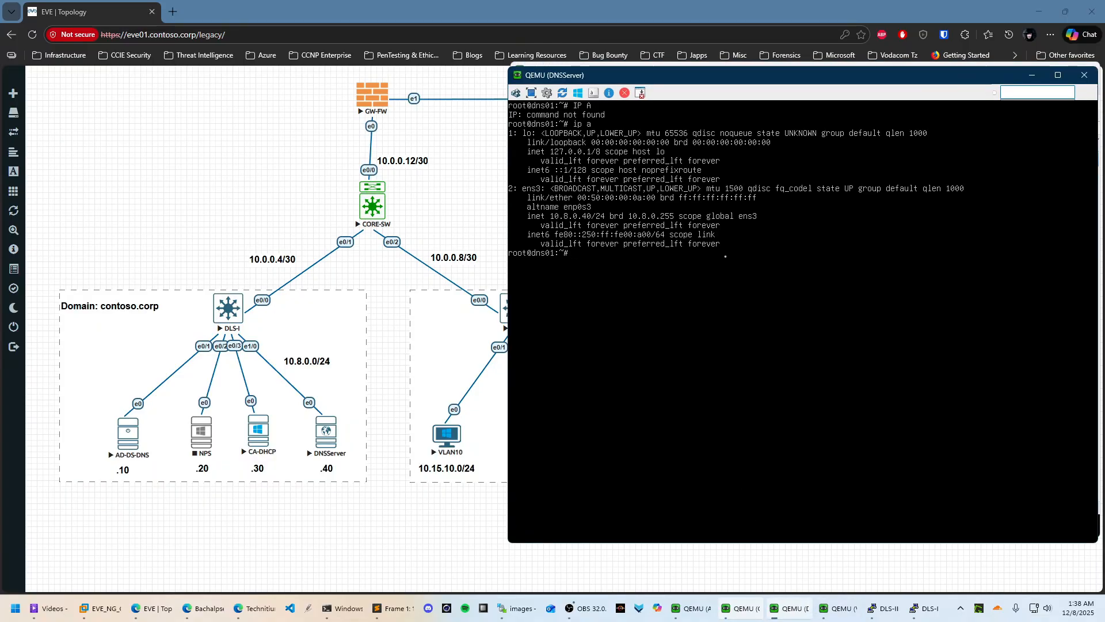
{"action": "left_click", "coordinate": [1032, 75]}
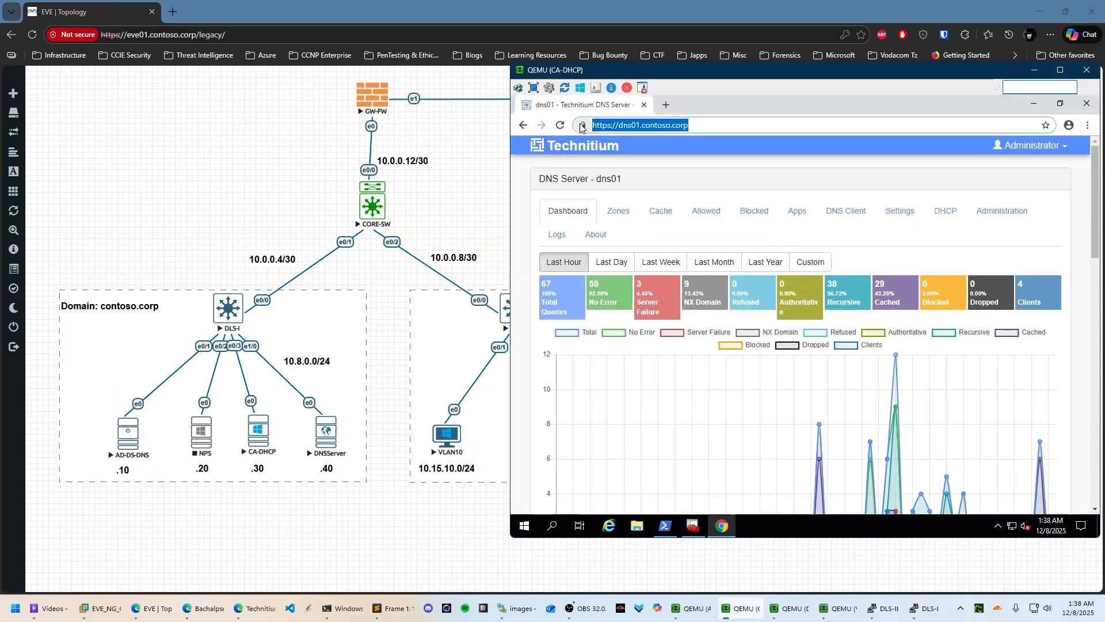
{"action": "left_click", "coordinate": [583, 125]}
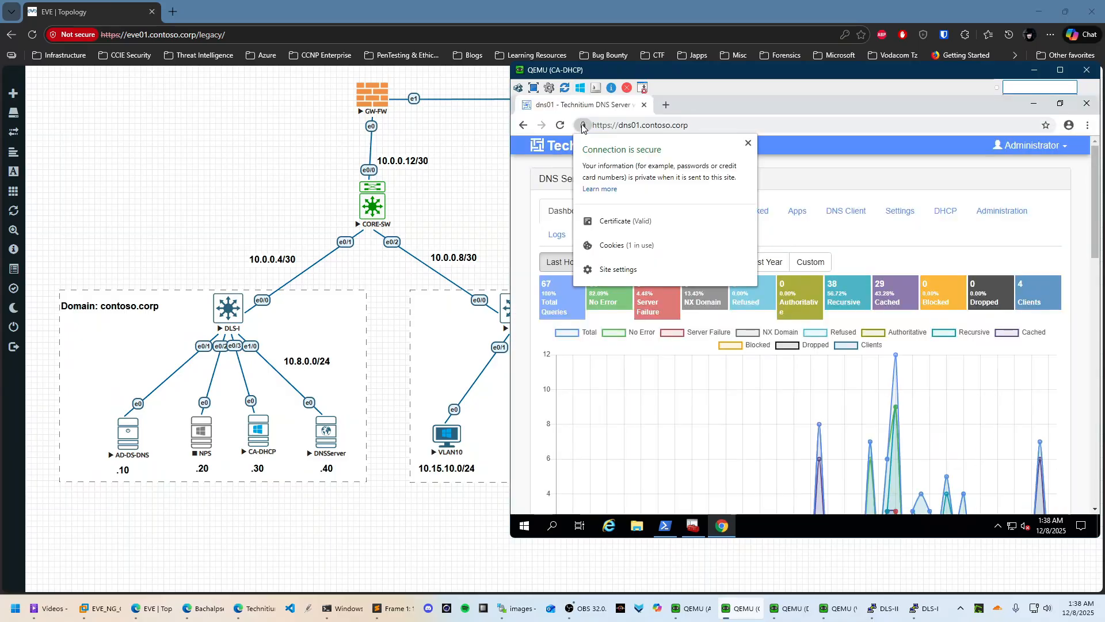
{"action": "left_click", "coordinate": [610, 221]}
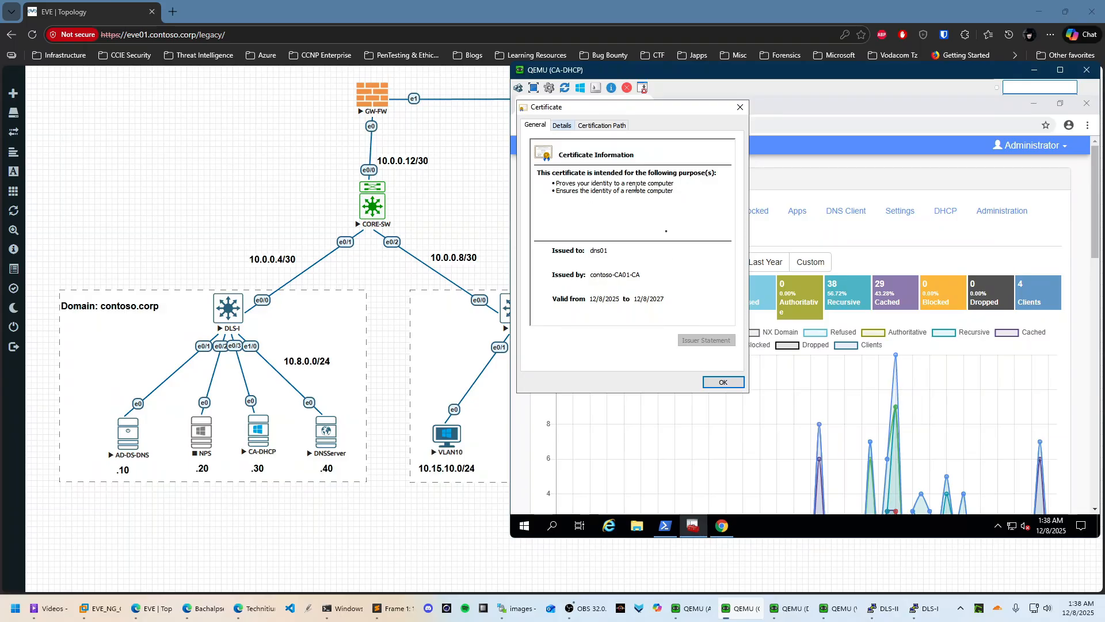
{"action": "left_click", "coordinate": [723, 382]}
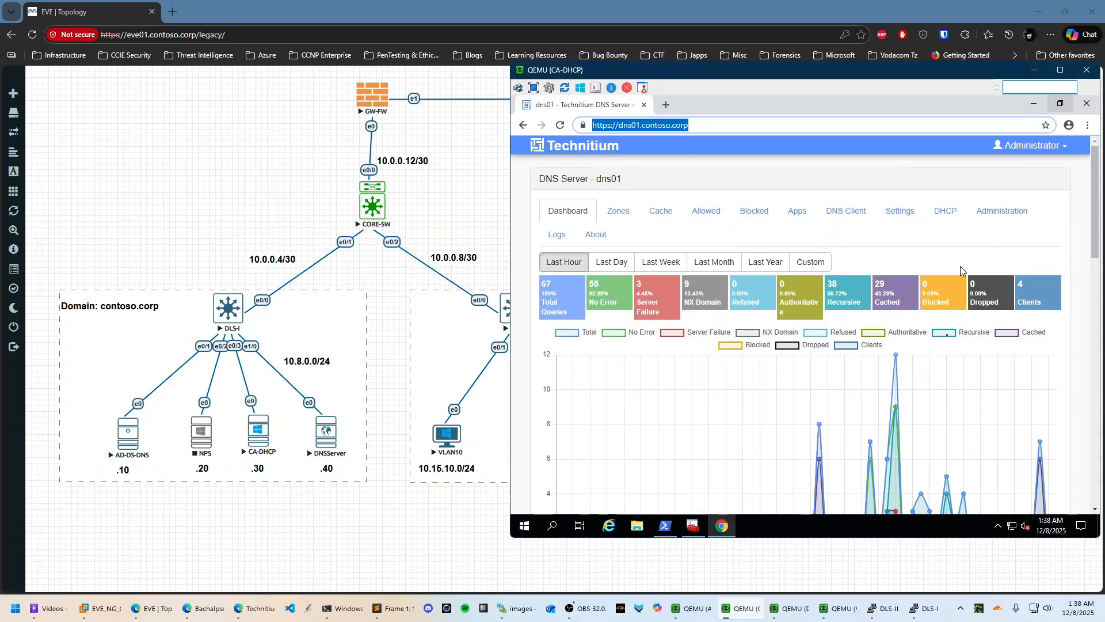
Review Revoked, Issued, Pending and Failed lists, refresh Issued, then switch to VLAN20
{"action": "left_click", "coordinate": [693, 525]}
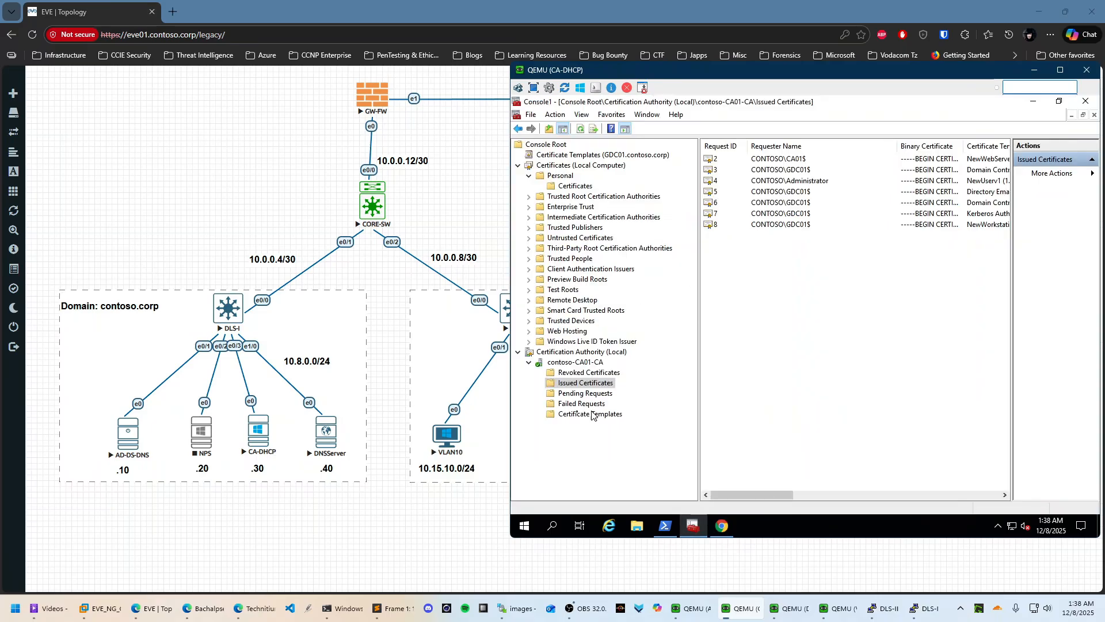
{"action": "left_click", "coordinate": [613, 374]}
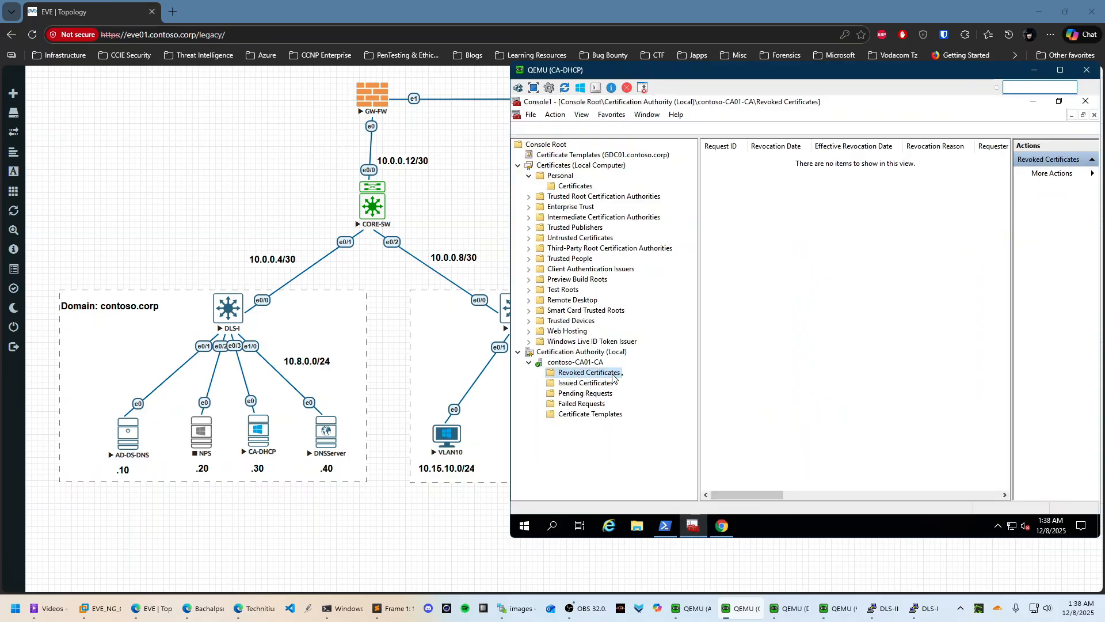
{"action": "left_click", "coordinate": [587, 383]}
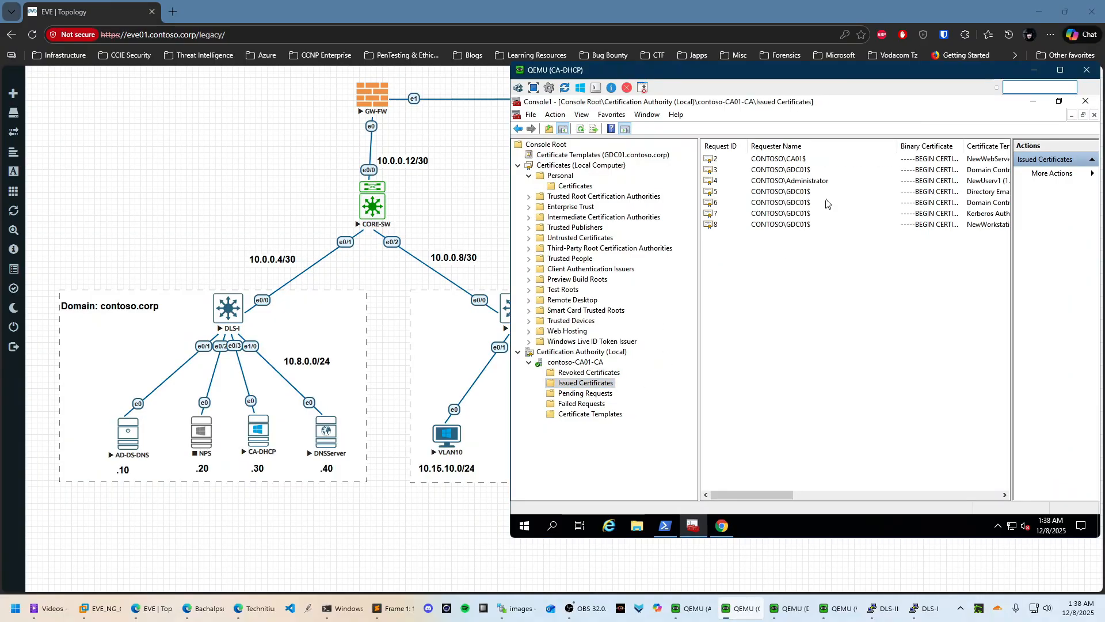
{"action": "left_click", "coordinate": [584, 394]}
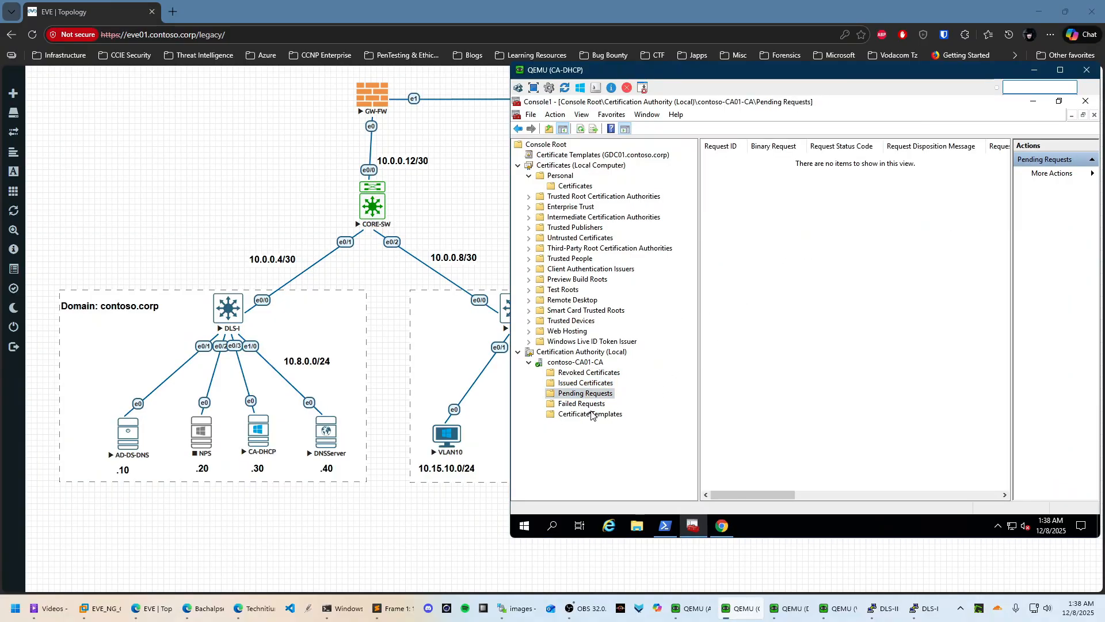
{"action": "left_click", "coordinate": [582, 403]}
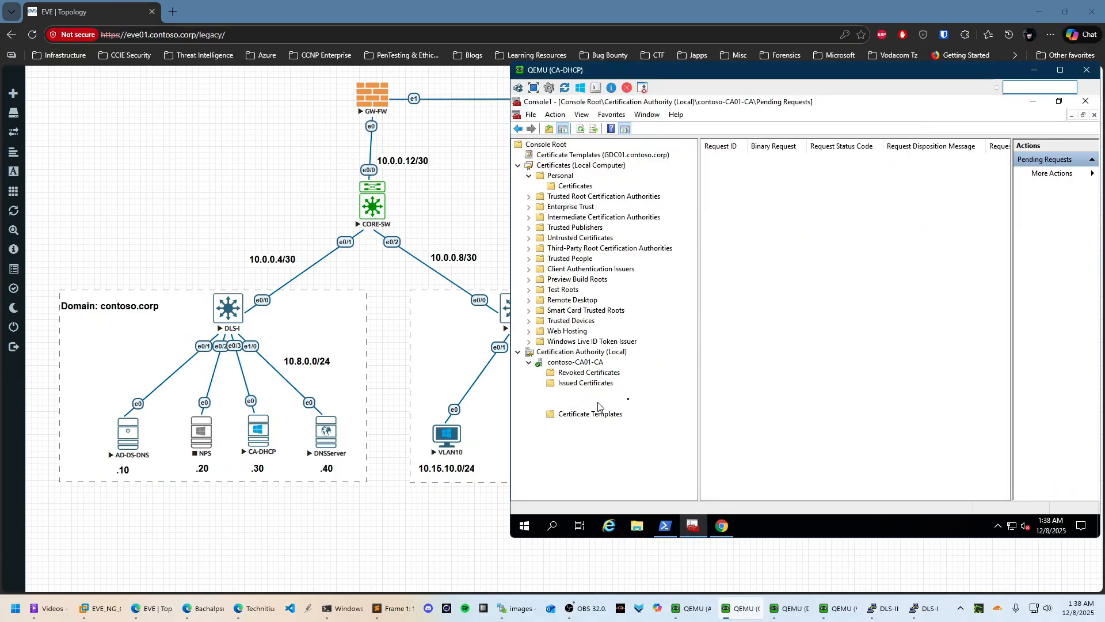
{"action": "left_click", "coordinate": [574, 385]}
{"action": "right_click", "coordinate": [748, 213]}
{"action": "right_click", "coordinate": [752, 275]}
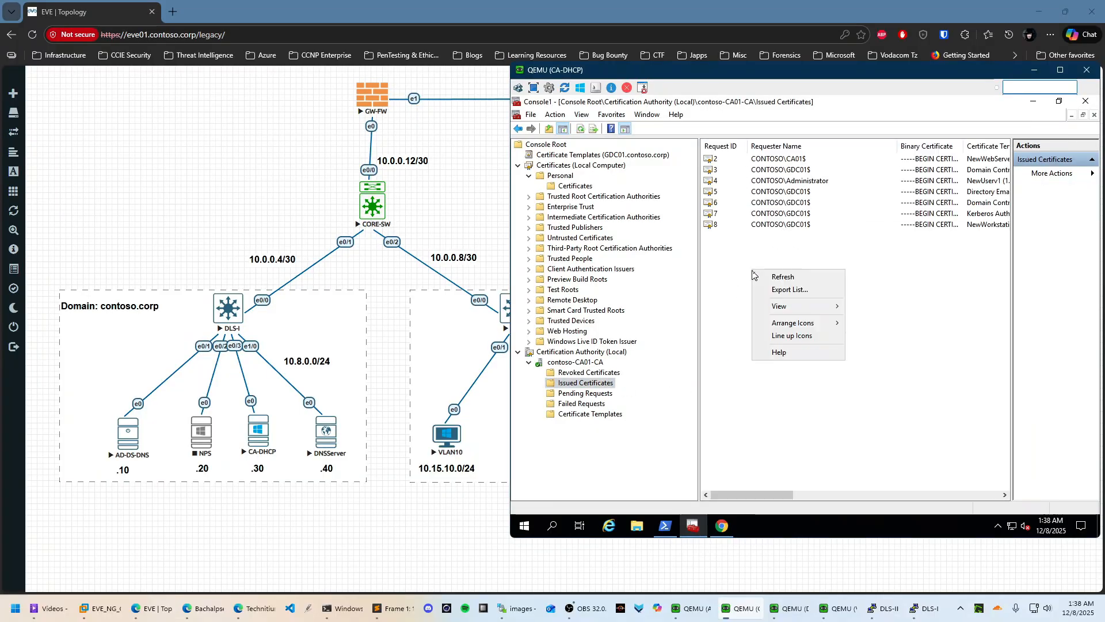
{"action": "left_click", "coordinate": [788, 278]}
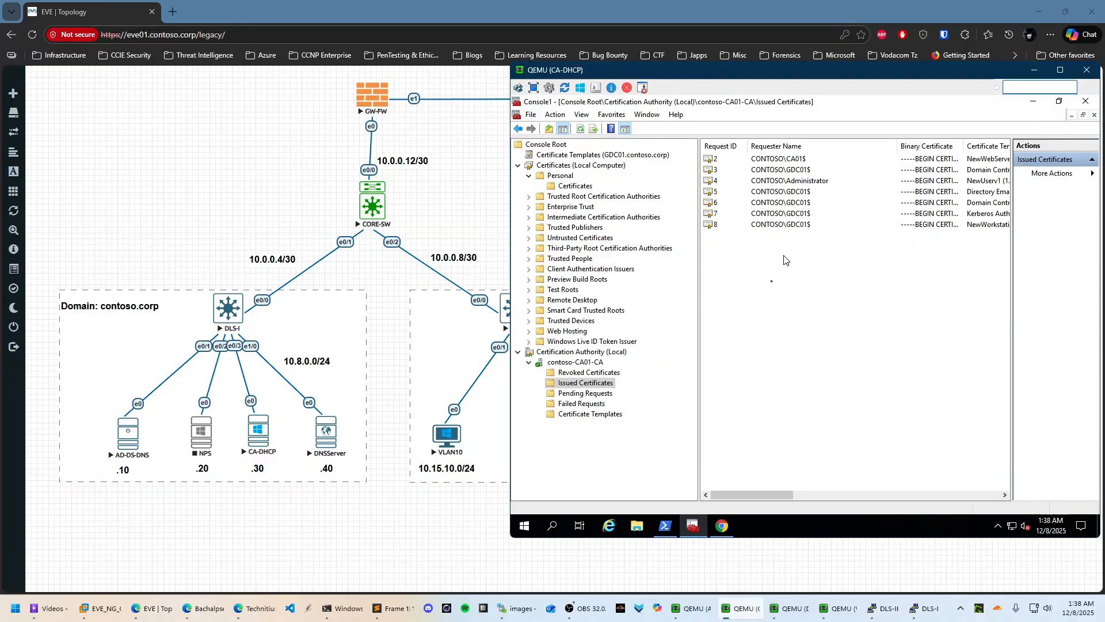
{"action": "mouse_move", "coordinate": [823, 609]}
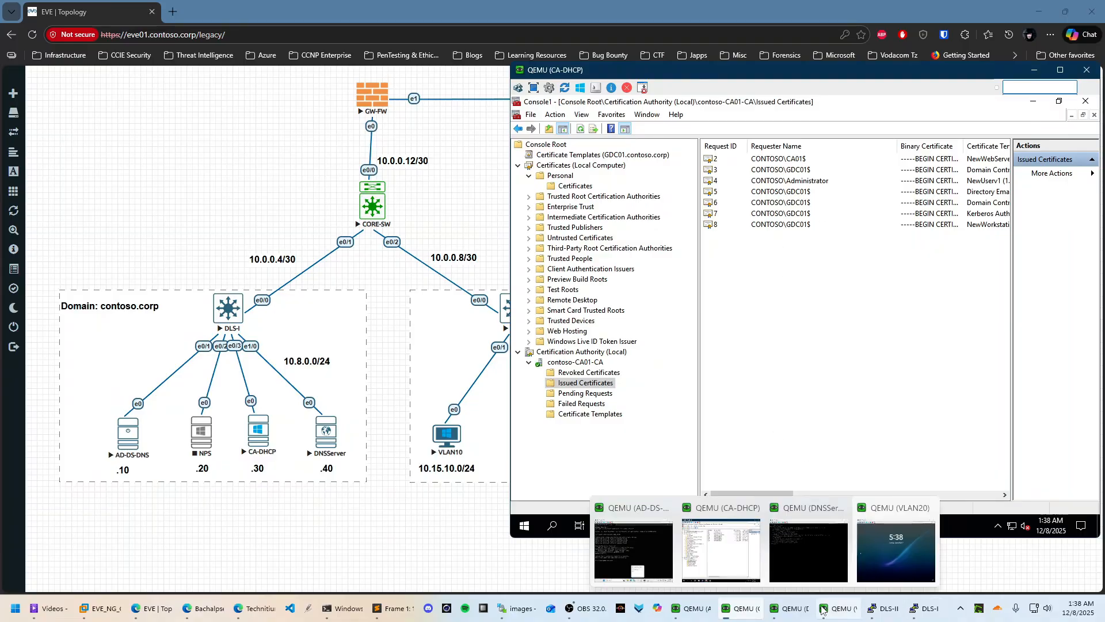
{"action": "left_click", "coordinate": [880, 570]}
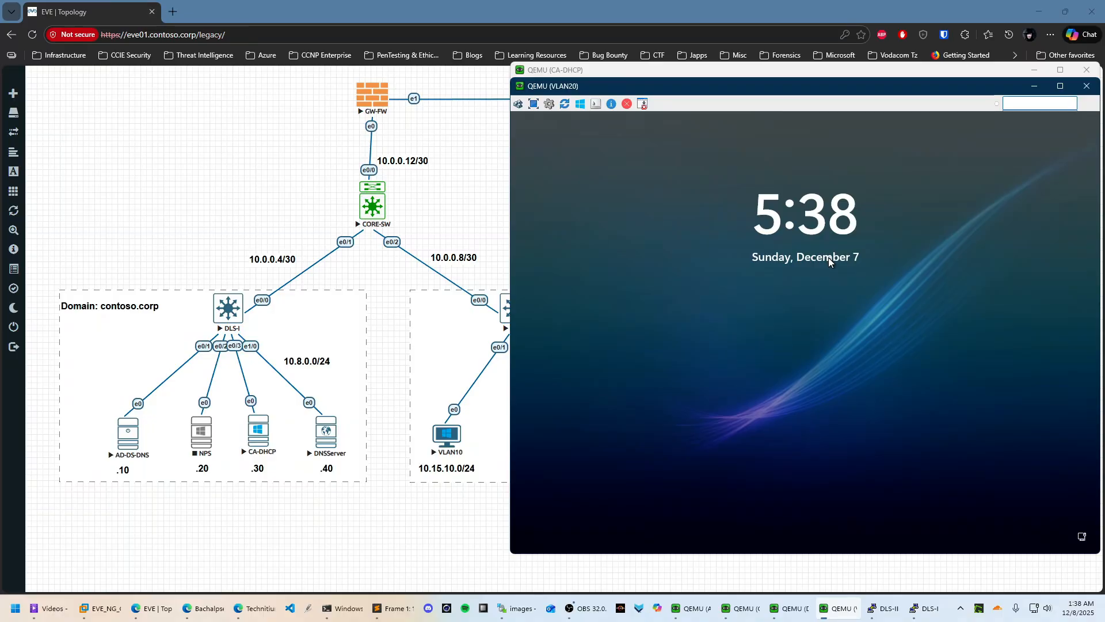
Unlock the VLAN20 client and sign in as Administrator with the password
{"action": "left_click", "coordinate": [787, 204]}
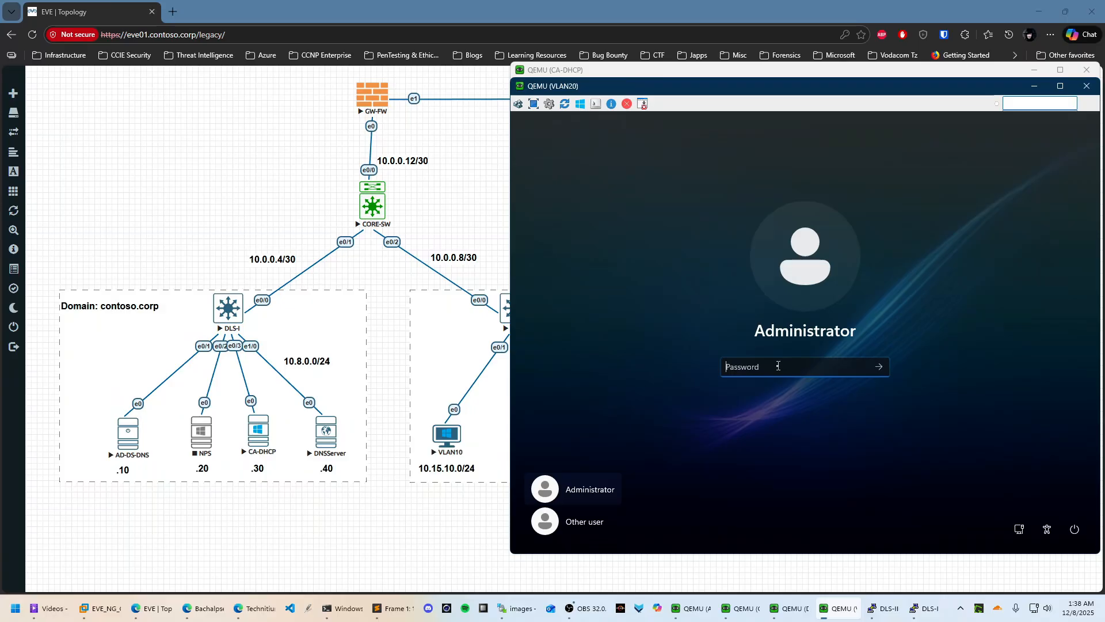
{"action": "type", "text": "P"}
{"action": "key", "text": "Return"}
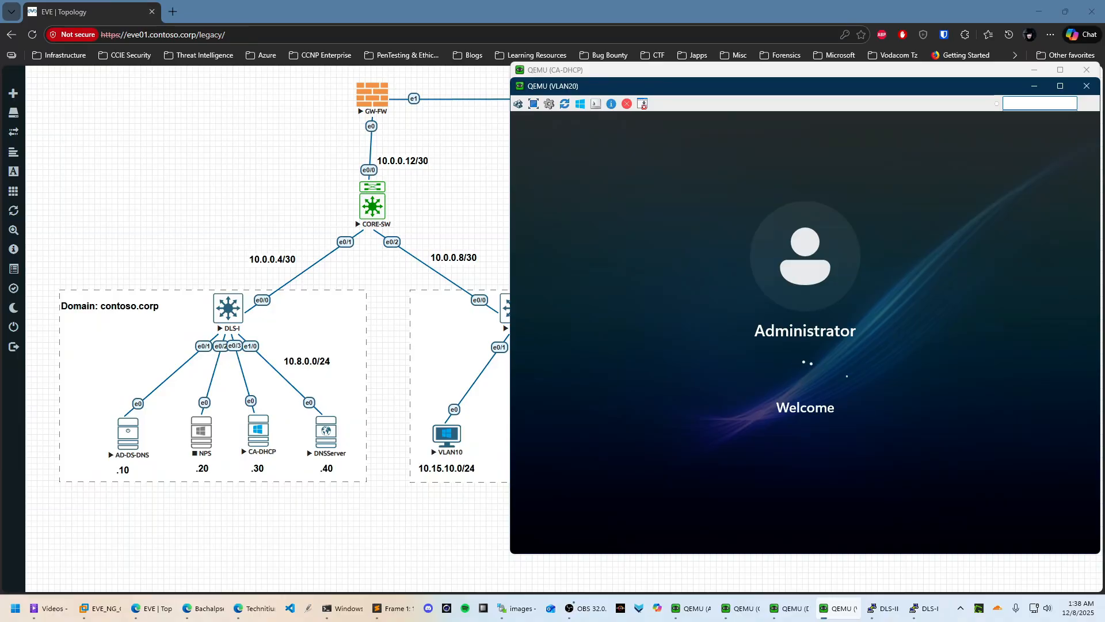
{"action": "left_click", "coordinate": [803, 609]}
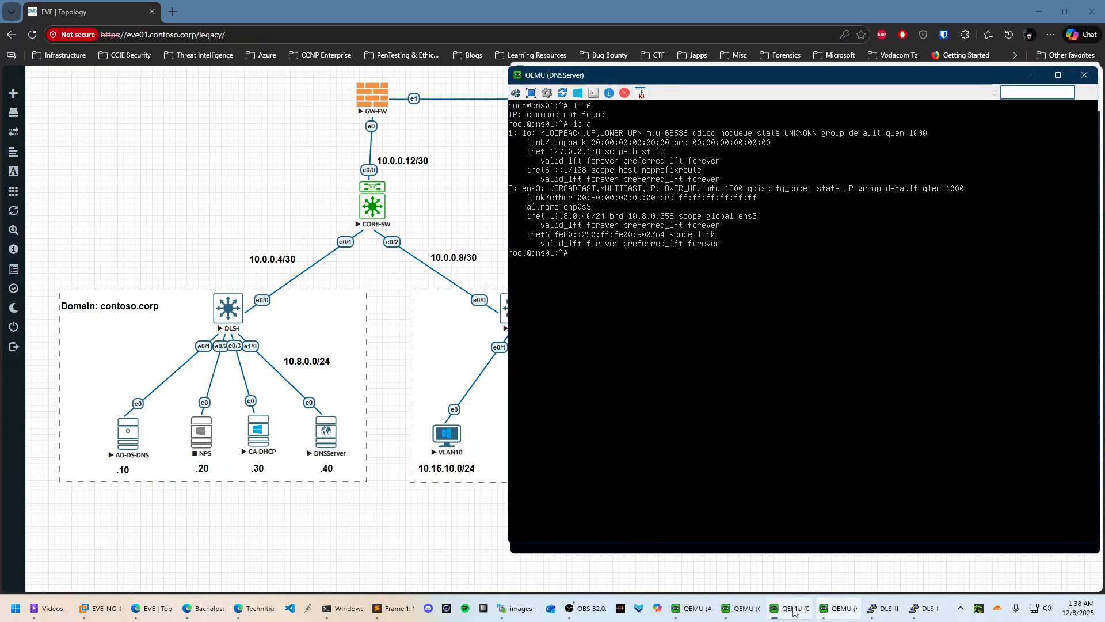
{"action": "mouse_move", "coordinate": [746, 615]}
{"action": "left_click", "coordinate": [917, 539]}
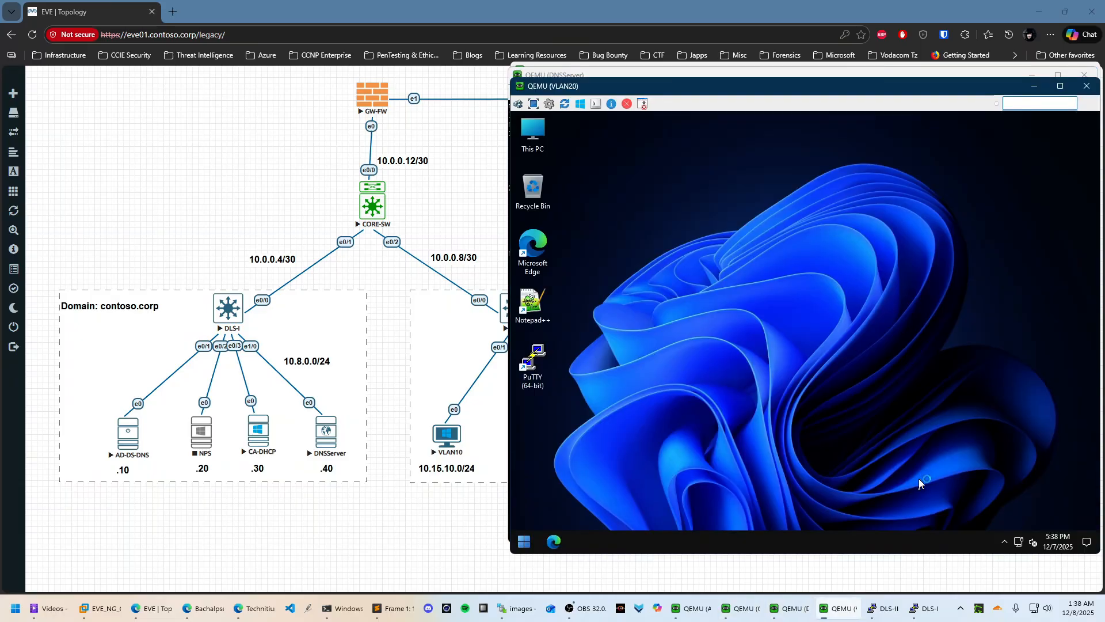
In an elevated PowerShell, run tzutil /s "E. Africa Standard Time" and close it
{"action": "left_click", "coordinate": [516, 543]}
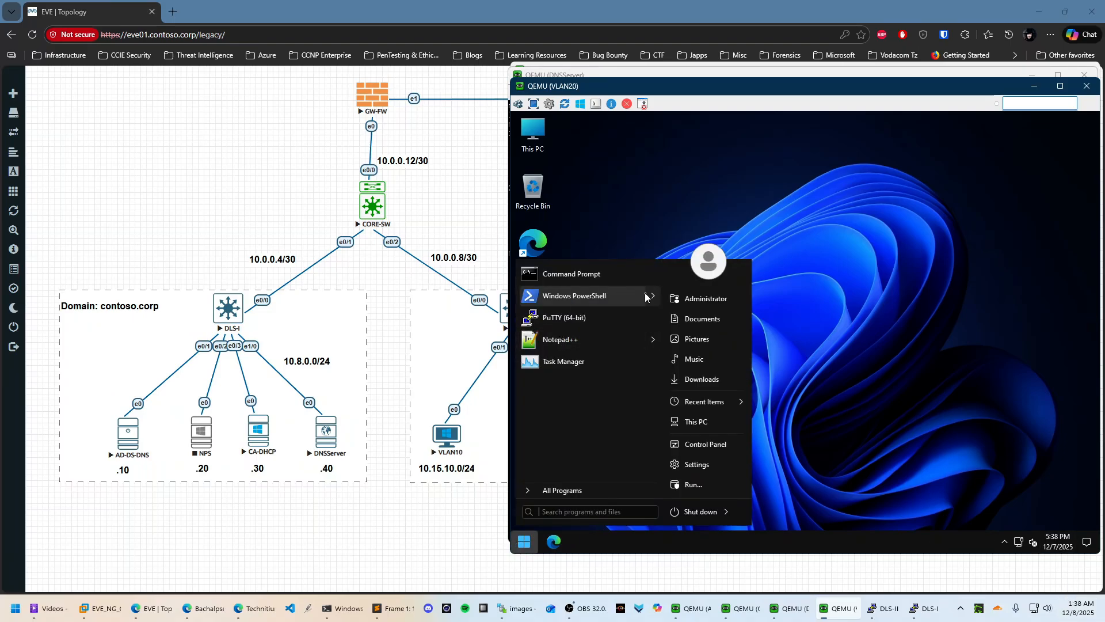
{"action": "mouse_move", "coordinate": [648, 296]}
{"action": "left_click", "coordinate": [718, 304]}
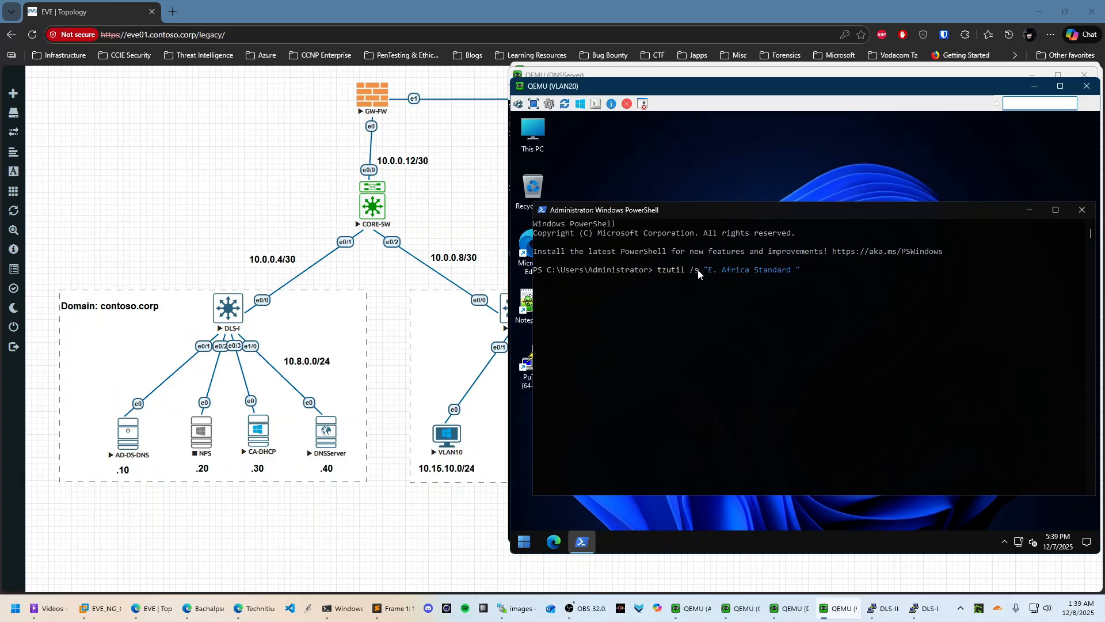
{"action": "type", "text": "e"}
{"action": "key", "text": "Return"}
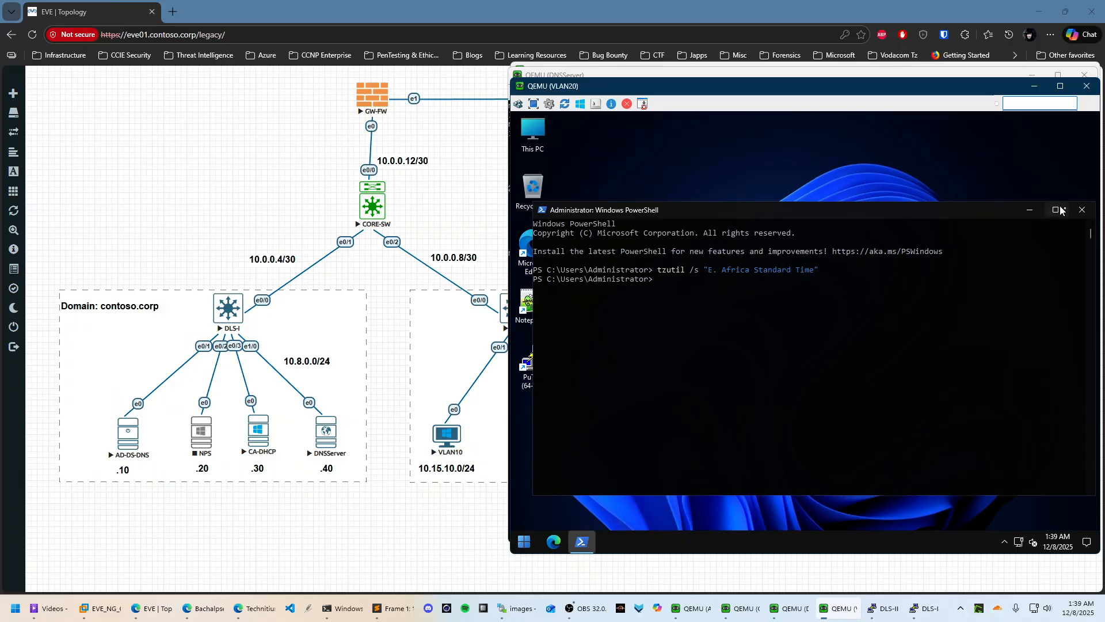
{"action": "left_click", "coordinate": [1082, 210]}
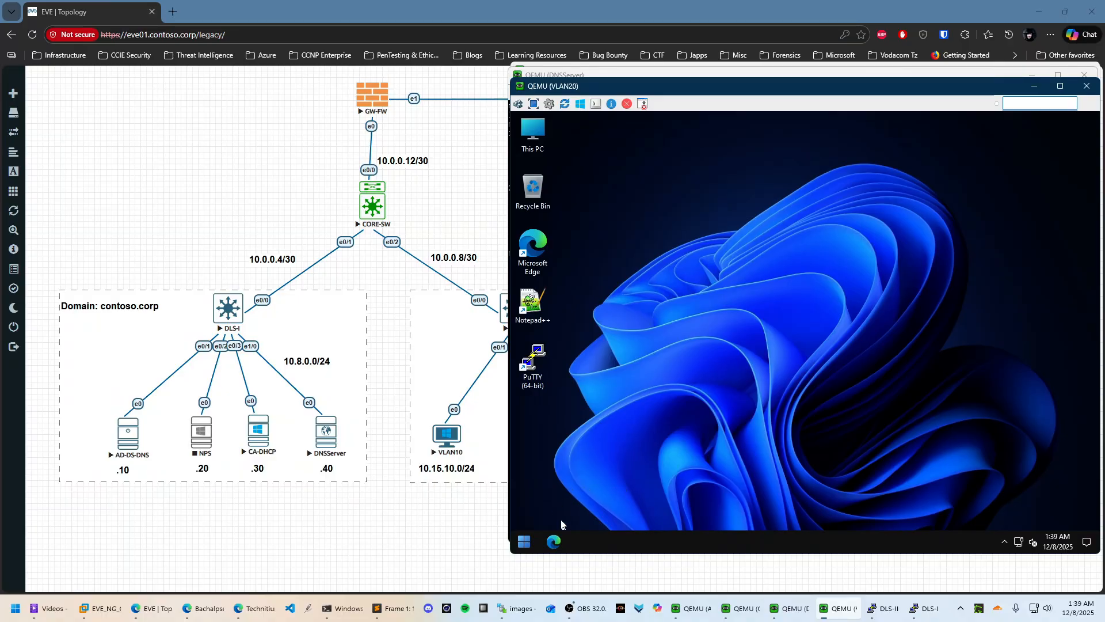
Sign out of the VLAN20 client and return to the EVE topology
{"action": "right_click", "coordinate": [524, 541]}
{"action": "mouse_move", "coordinate": [608, 493]}
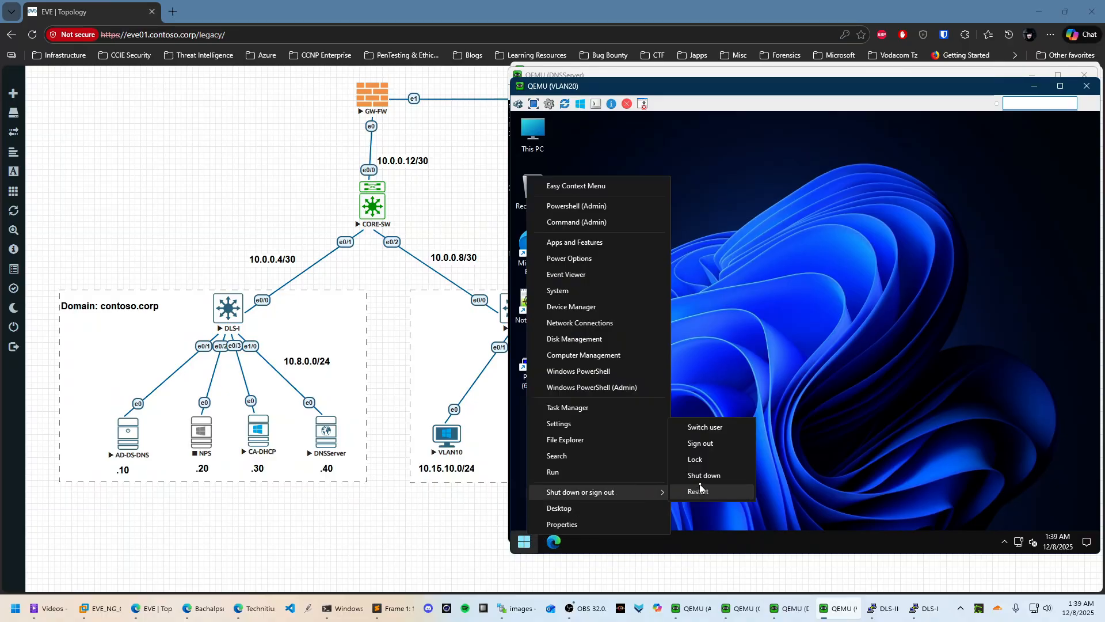
{"action": "left_click", "coordinate": [704, 444]}
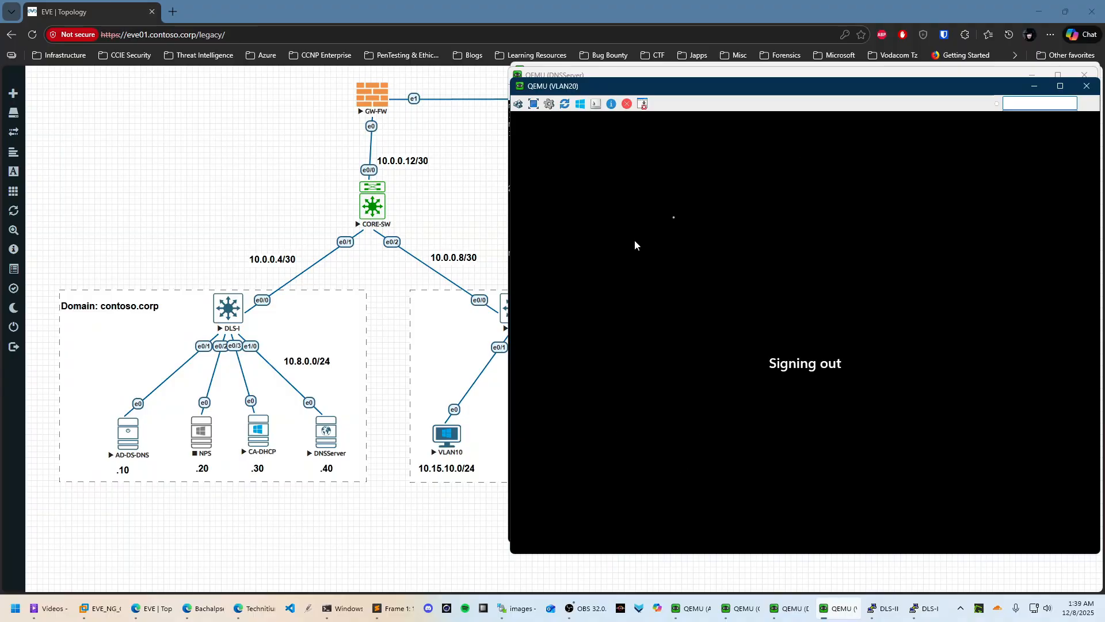
{"action": "left_click", "coordinate": [1087, 86]}
{"action": "left_click", "coordinate": [520, 562]}
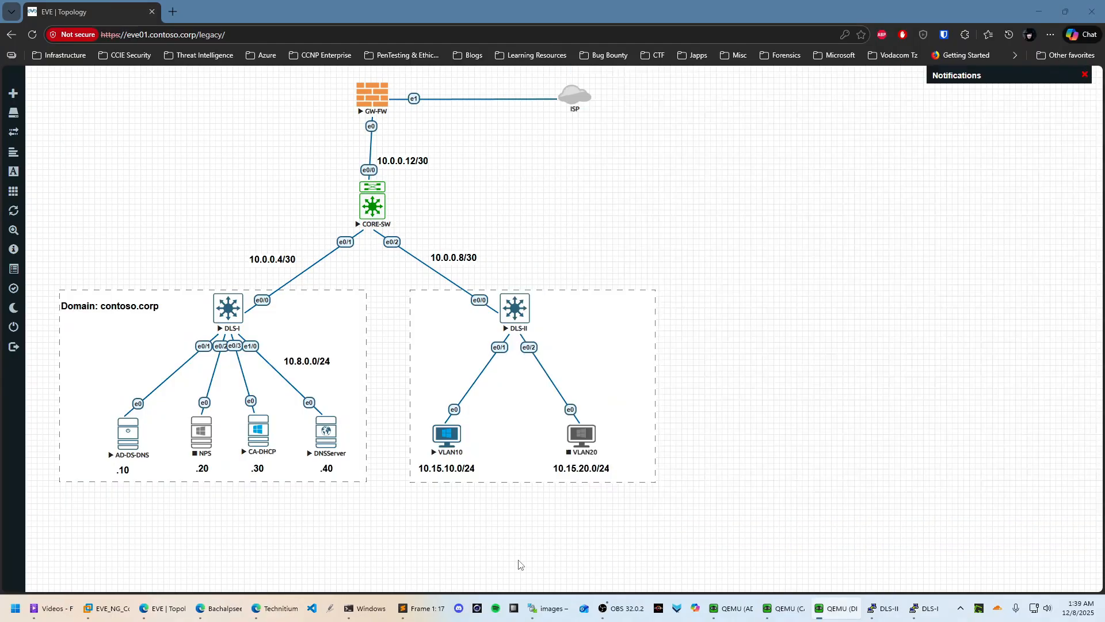
Start the VLAN20 node and open its console through the remote viewer
{"action": "right_click", "coordinate": [585, 432]}
{"action": "left_click", "coordinate": [595, 450]}
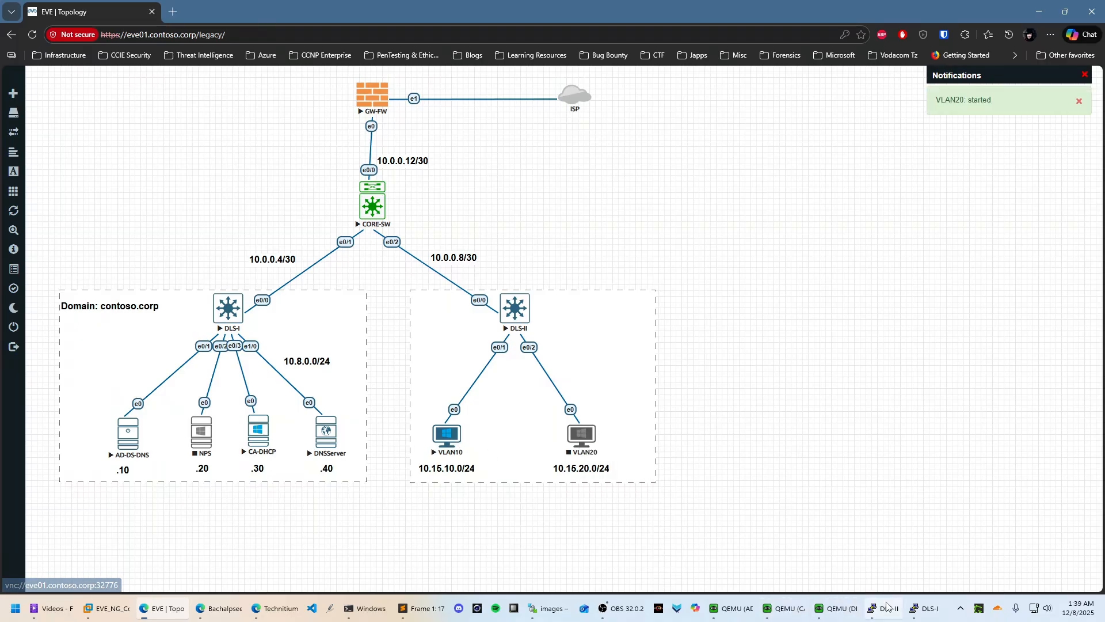
{"action": "mouse_move", "coordinate": [825, 613]}
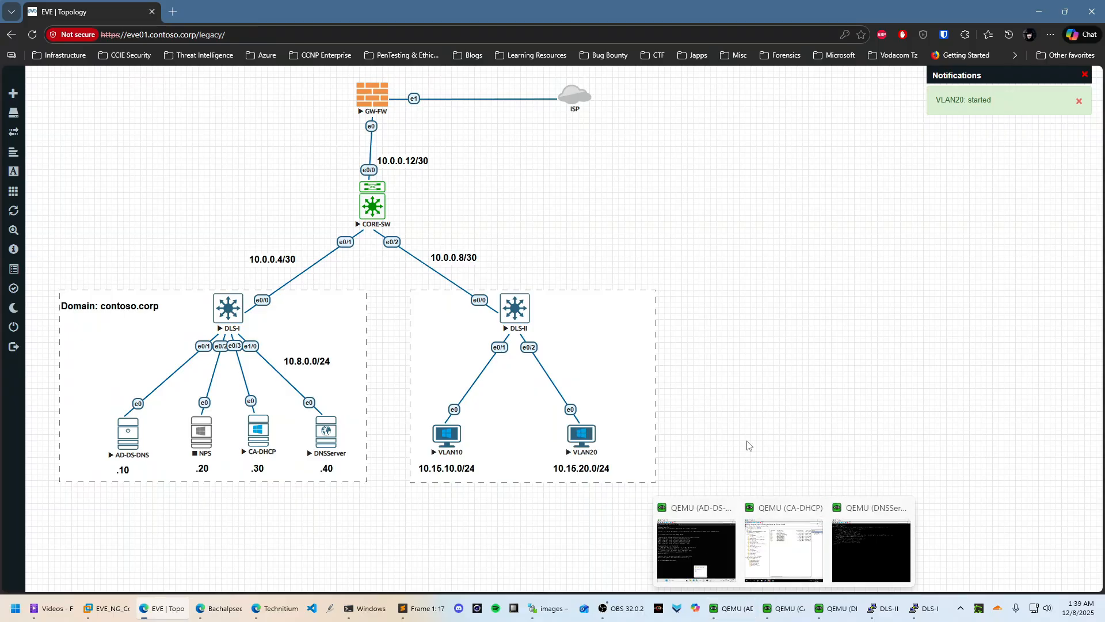
{"action": "left_click", "coordinate": [584, 435]}
{"action": "left_click", "coordinate": [654, 144]}
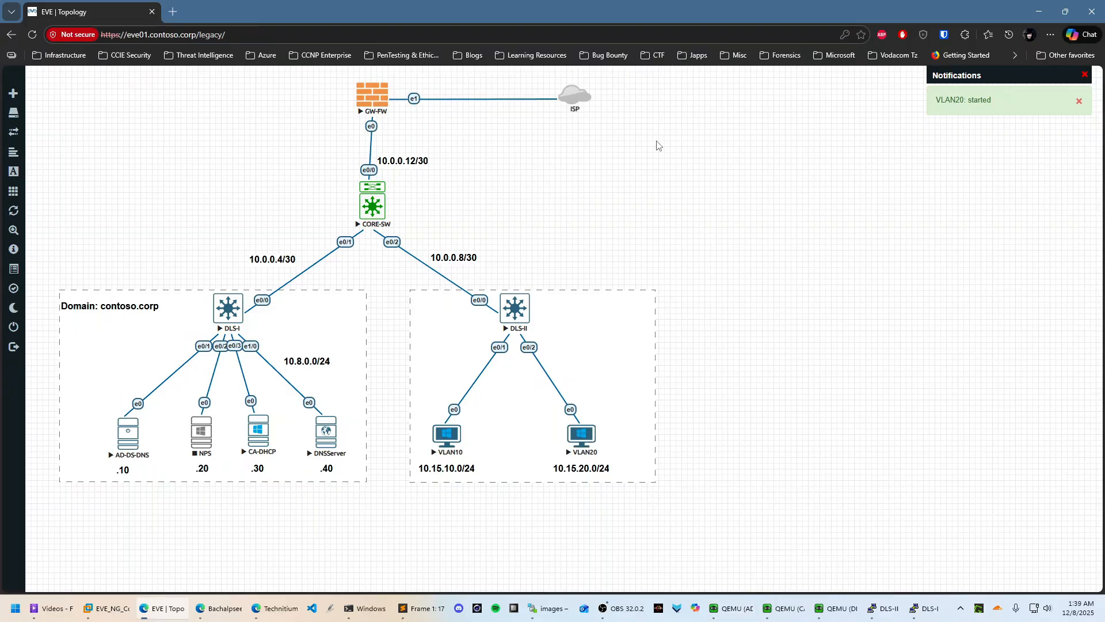
{"action": "left_click", "coordinate": [542, 277]}
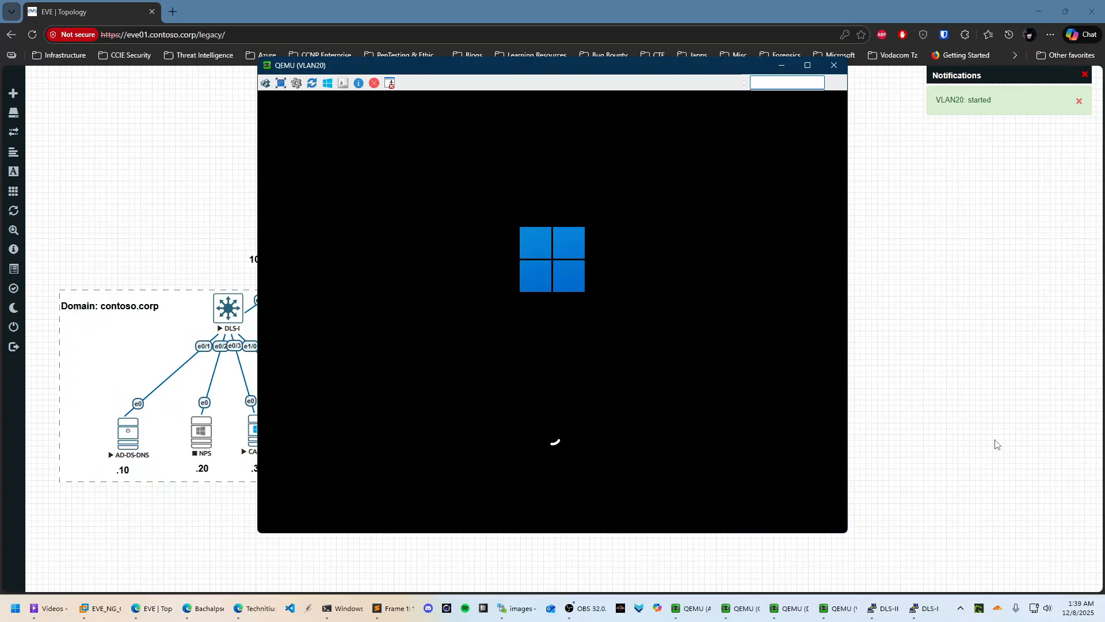
{"action": "left_click", "coordinate": [990, 439]}
Open the VLAN10 node's console and sign in as Administrator with the password
{"action": "left_click", "coordinate": [452, 435]}
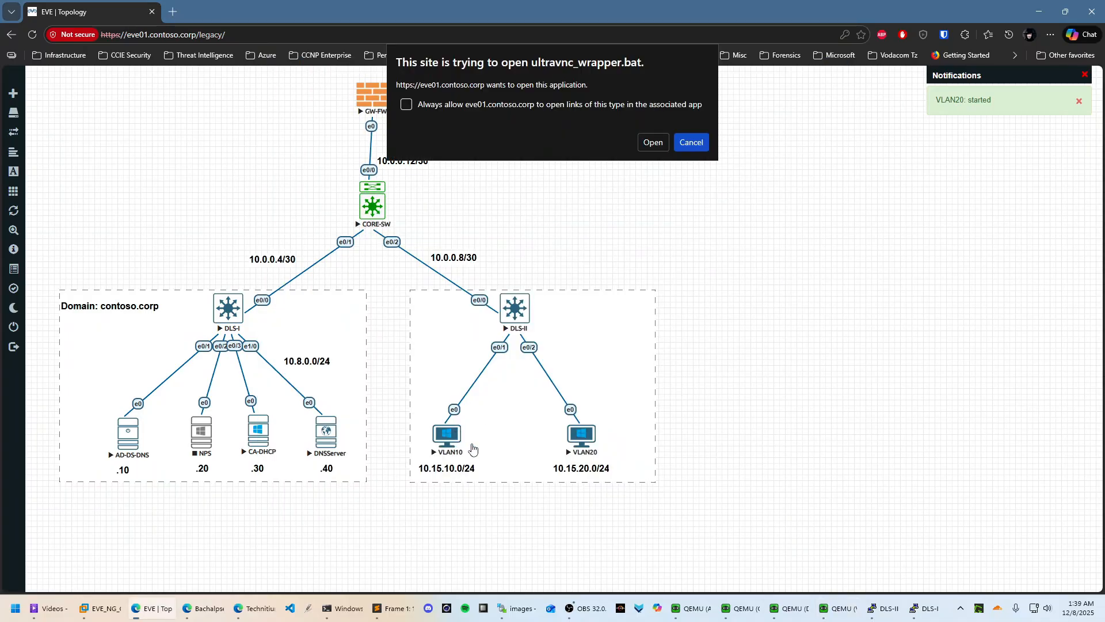
{"action": "left_click", "coordinate": [651, 142]}
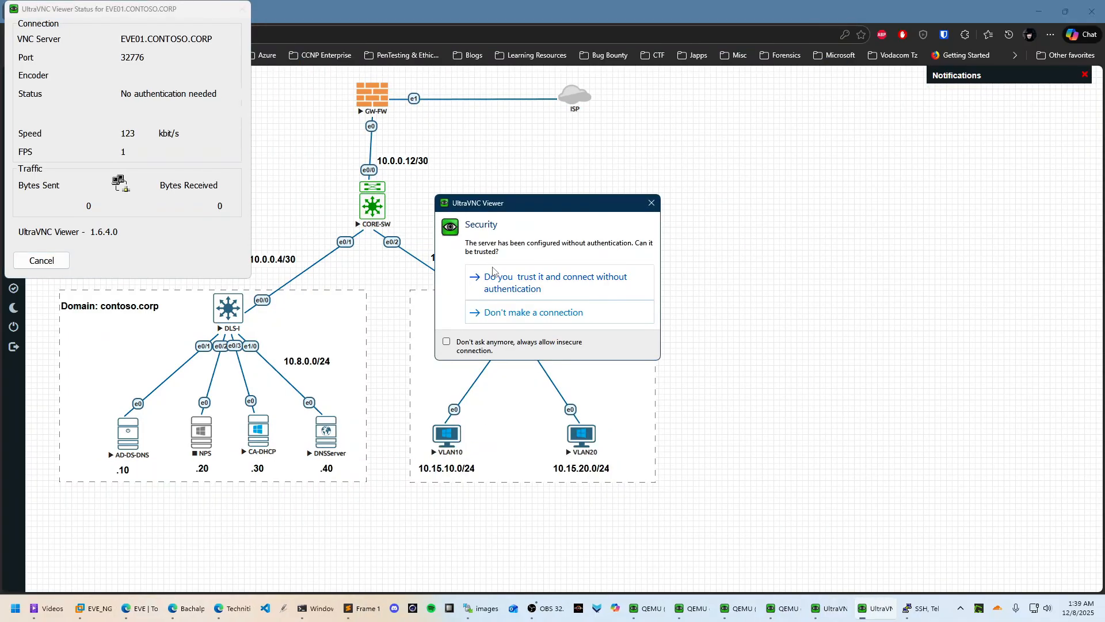
{"action": "left_click", "coordinate": [541, 277]}
{"action": "left_click", "coordinate": [619, 253]}
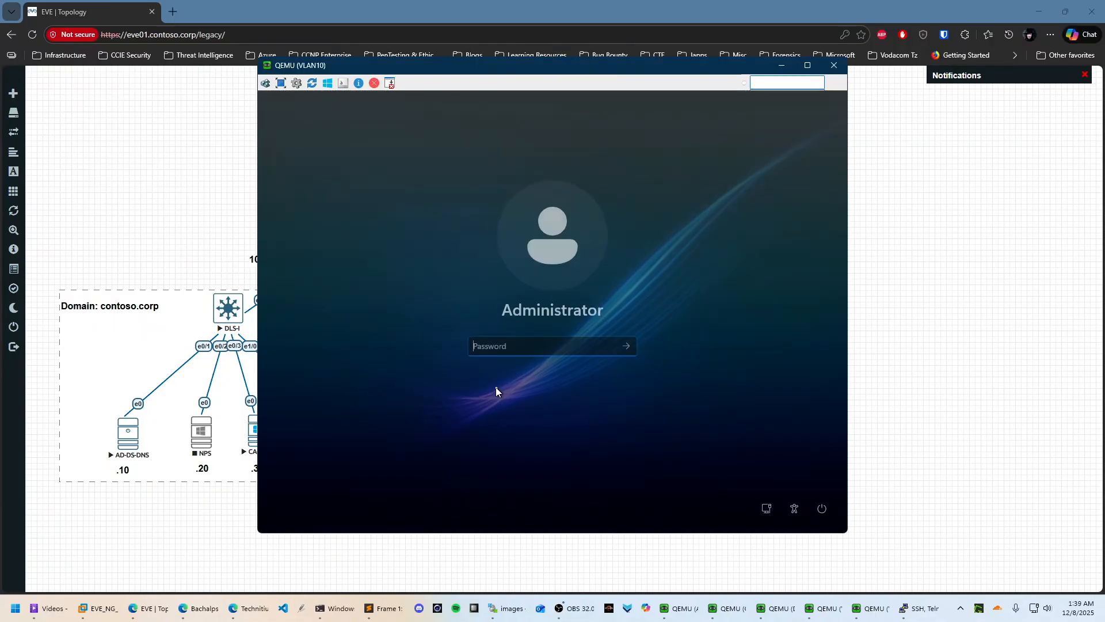
{"action": "type", "text": "P"}
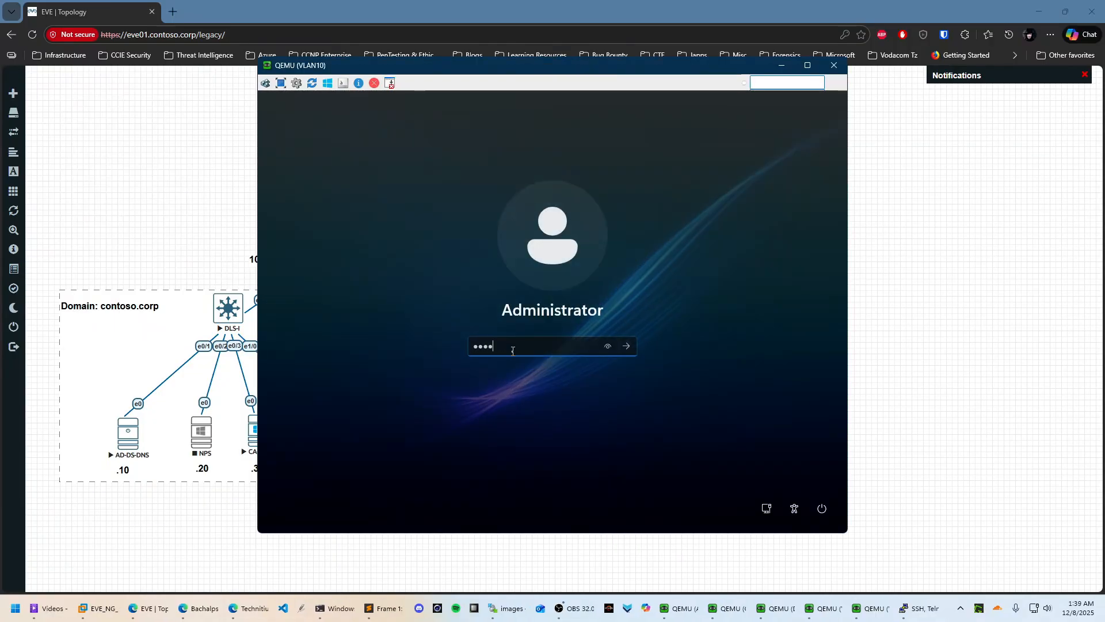
{"action": "key", "text": "Return"}
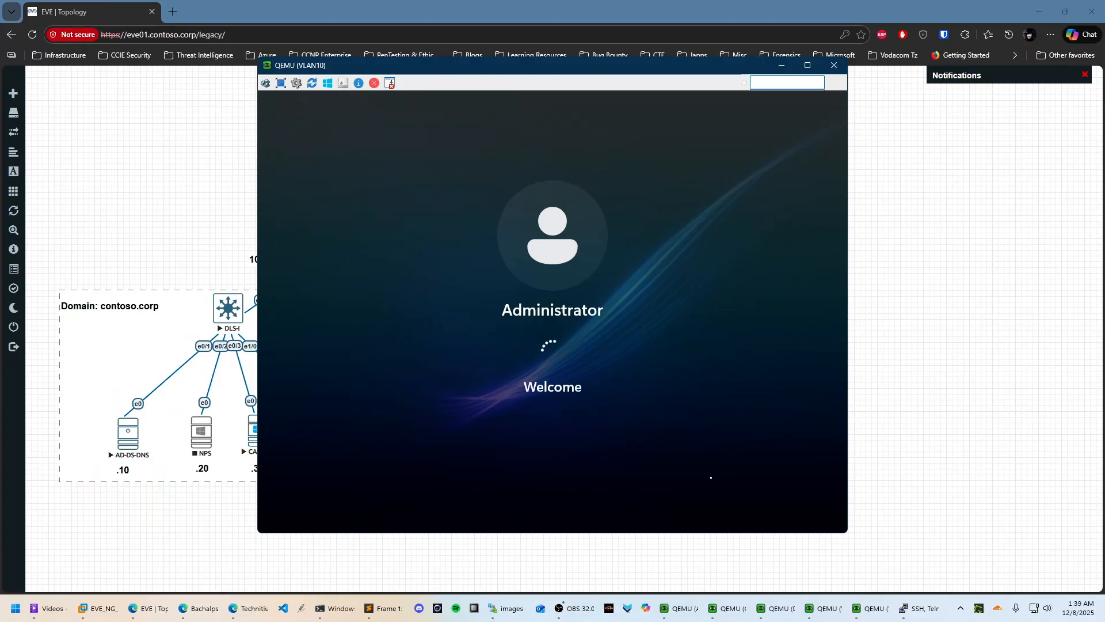
Bring the CA-DHCP console forward and open the Issued Certificates list's options
{"action": "mouse_move", "coordinate": [857, 613]}
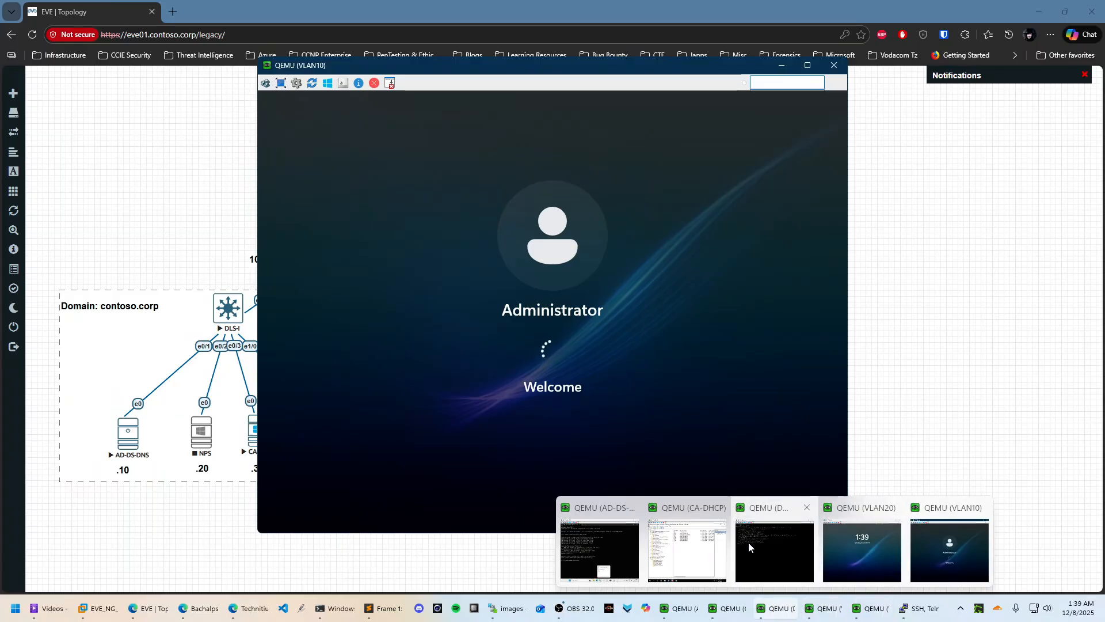
{"action": "left_click", "coordinate": [688, 544]}
{"action": "right_click", "coordinate": [783, 277]}
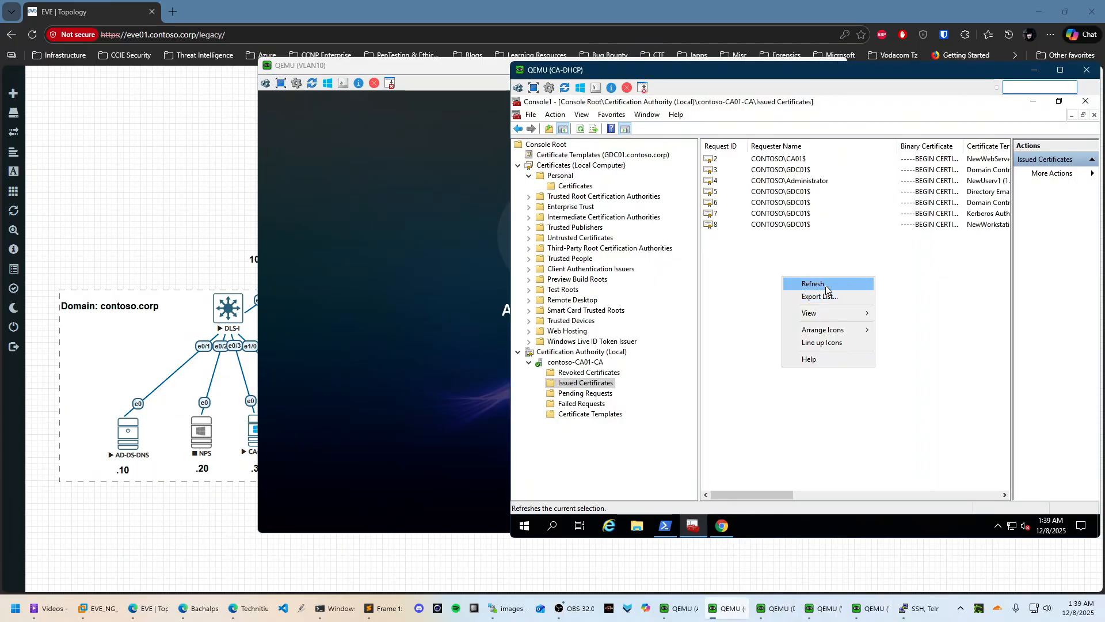
Sign the VLAN20 client in as a CONTOSO domain user through Other user, entering the user's password
{"action": "left_click", "coordinate": [827, 285]}
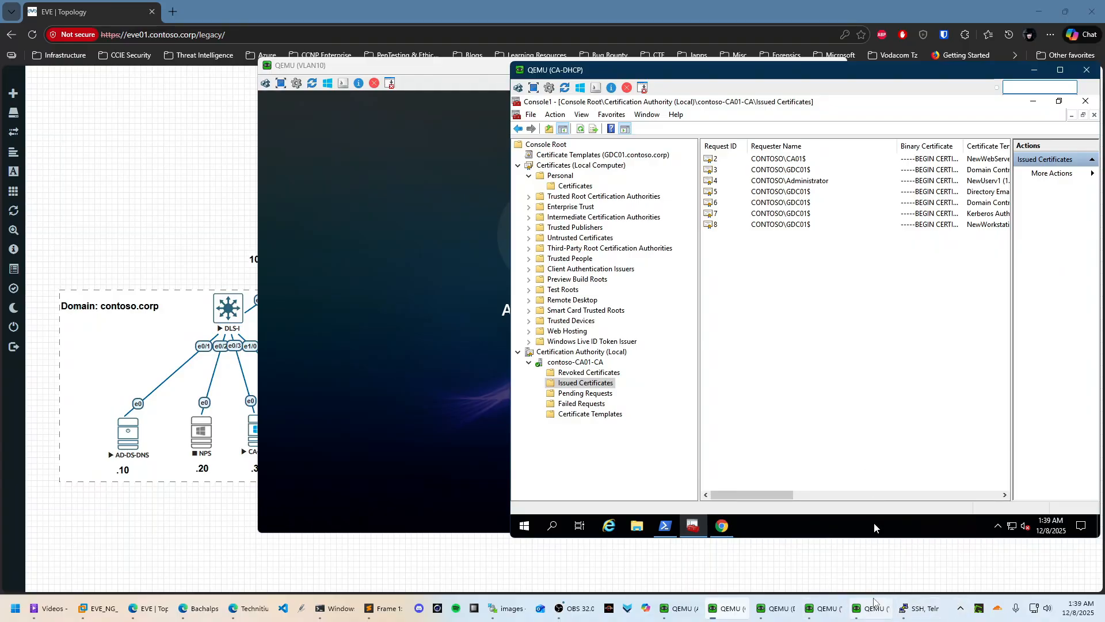
{"action": "left_click", "coordinate": [828, 571]}
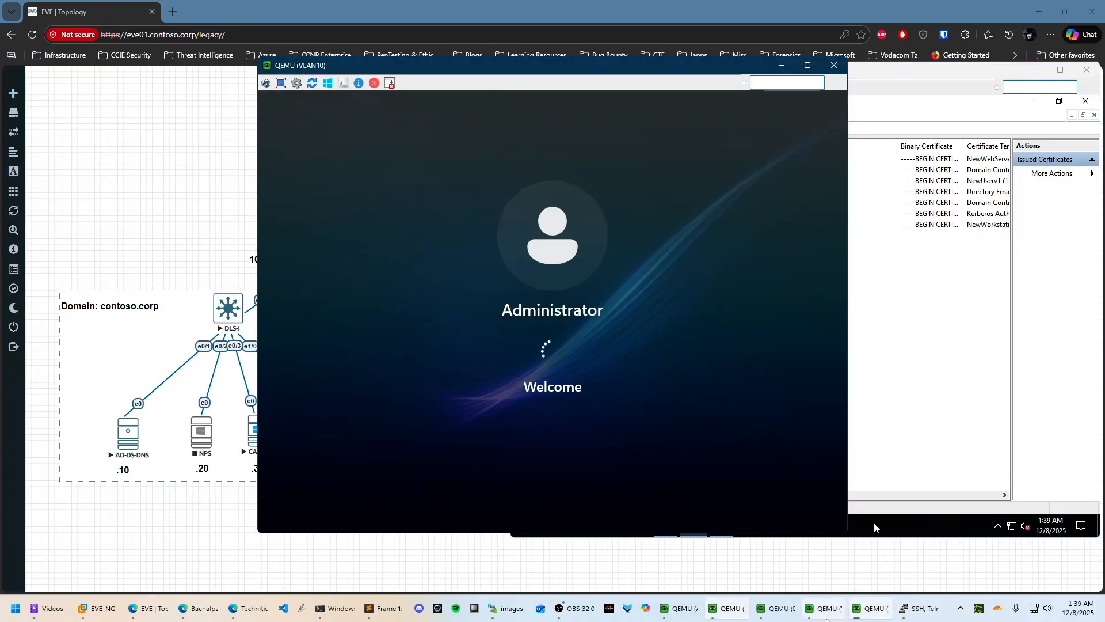
{"action": "left_click", "coordinate": [825, 608]}
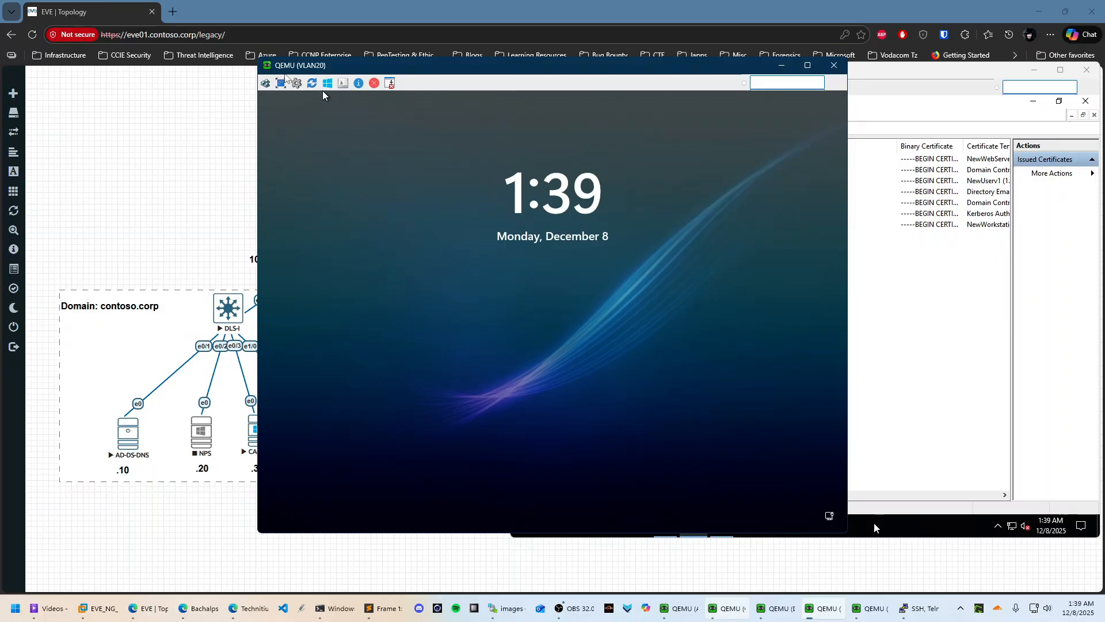
{"action": "left_click", "coordinate": [267, 83]}
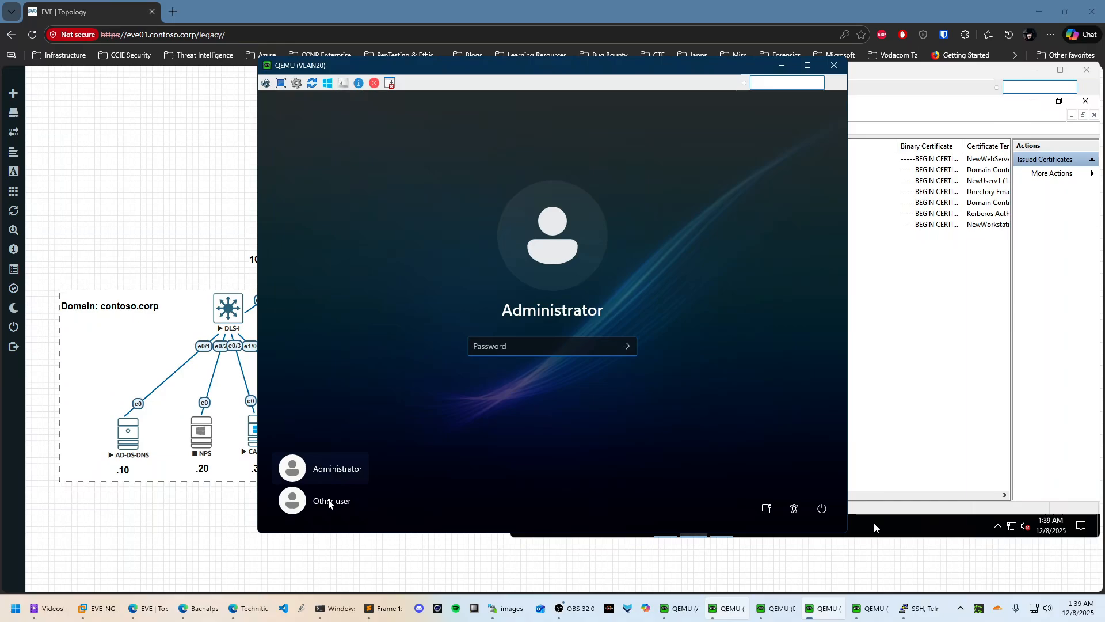
{"action": "left_click", "coordinate": [331, 501]}
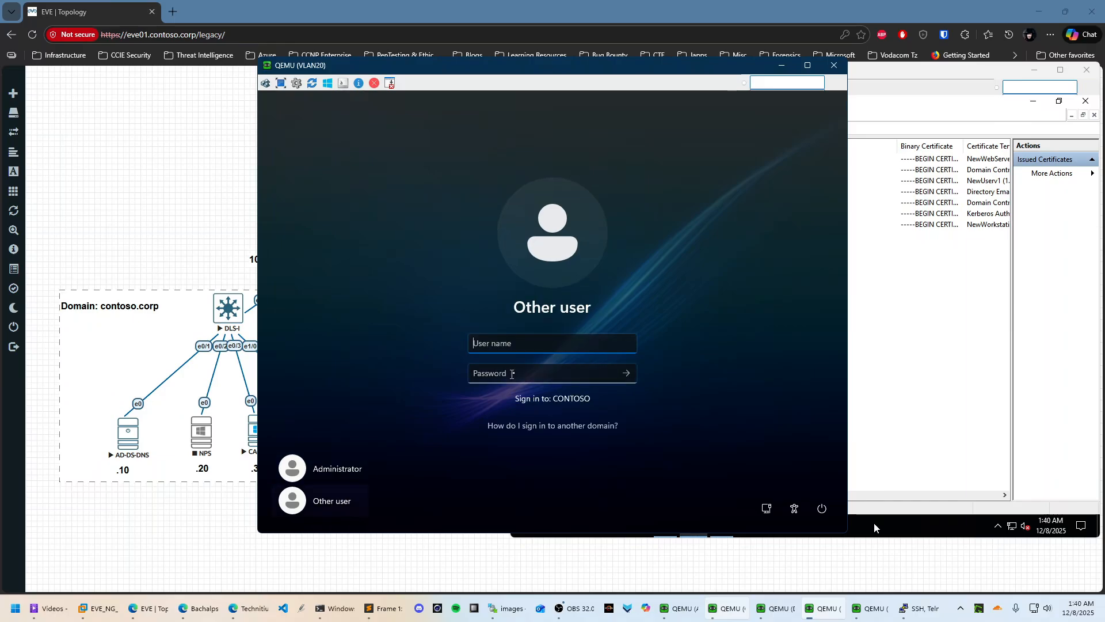
{"action": "type", "text": "john.doe"}
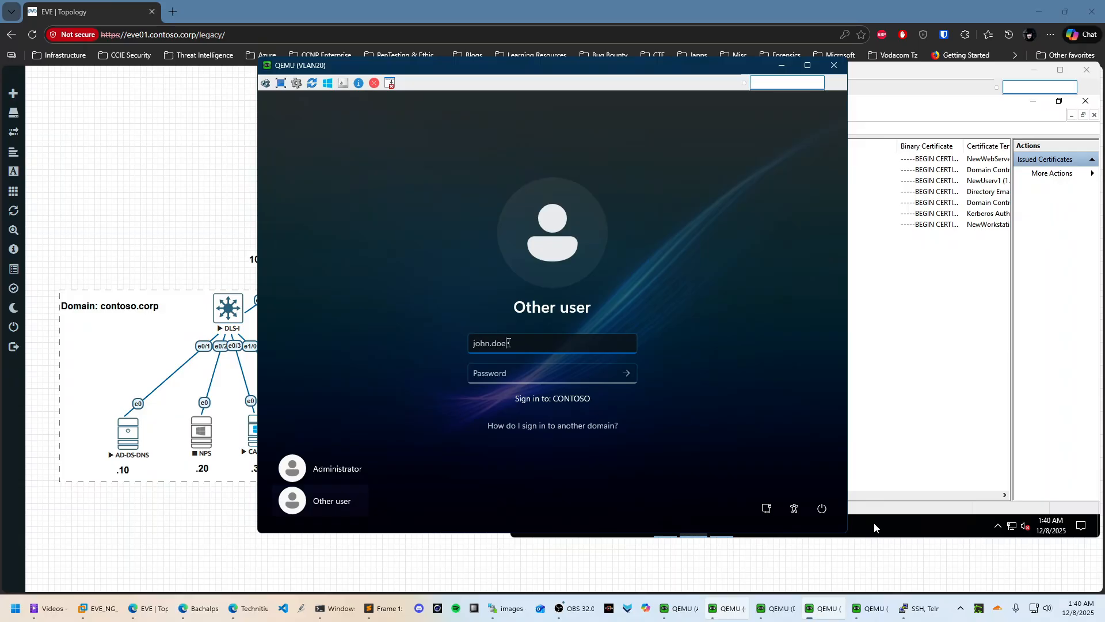
{"action": "key", "text": "Tab"}
{"action": "type", "text": "Pa"}
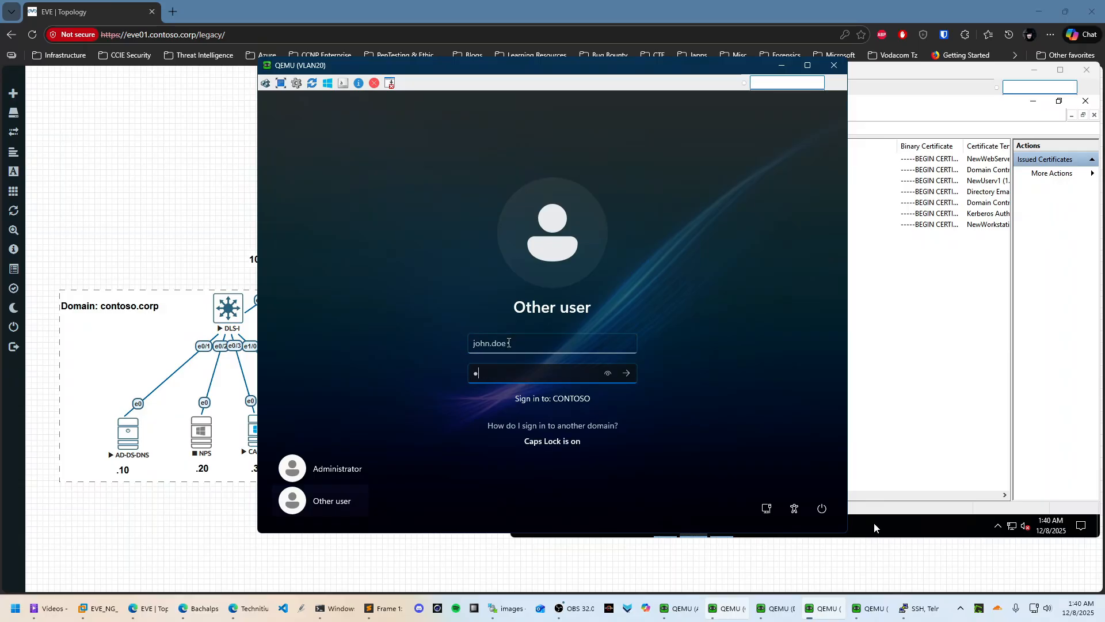
{"action": "type", "text": "$$w0rd"}
{"action": "key", "text": "Return"}
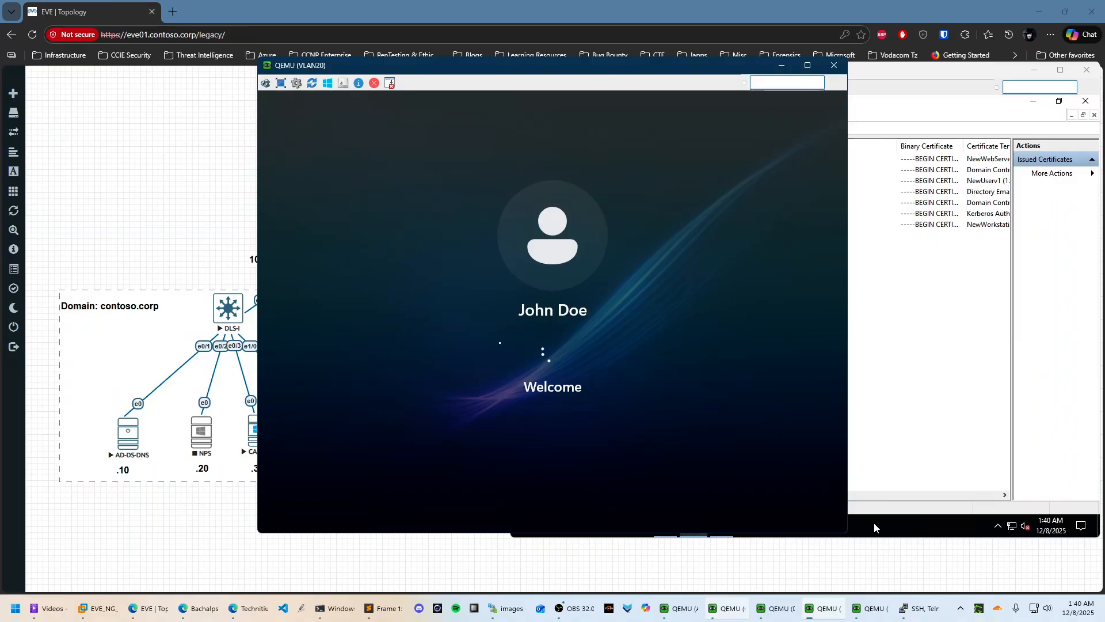
Refresh the CA-DHCP Issued Certificates list several times to watch for new certificates
{"action": "left_click", "coordinate": [874, 522]}
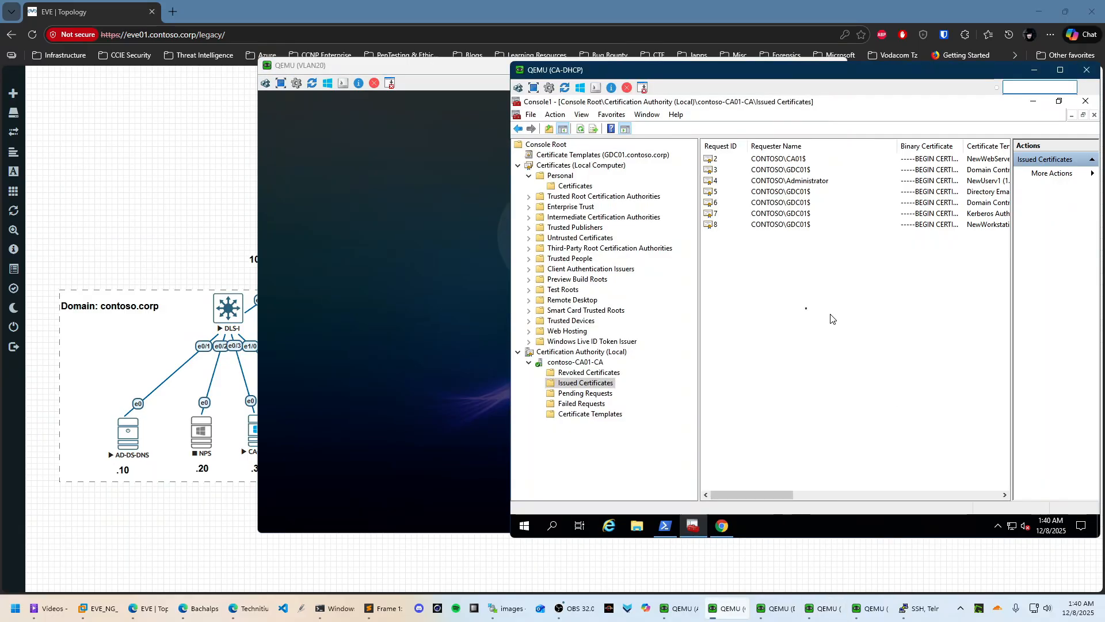
{"action": "right_click", "coordinate": [778, 271]}
{"action": "left_click", "coordinate": [806, 281]}
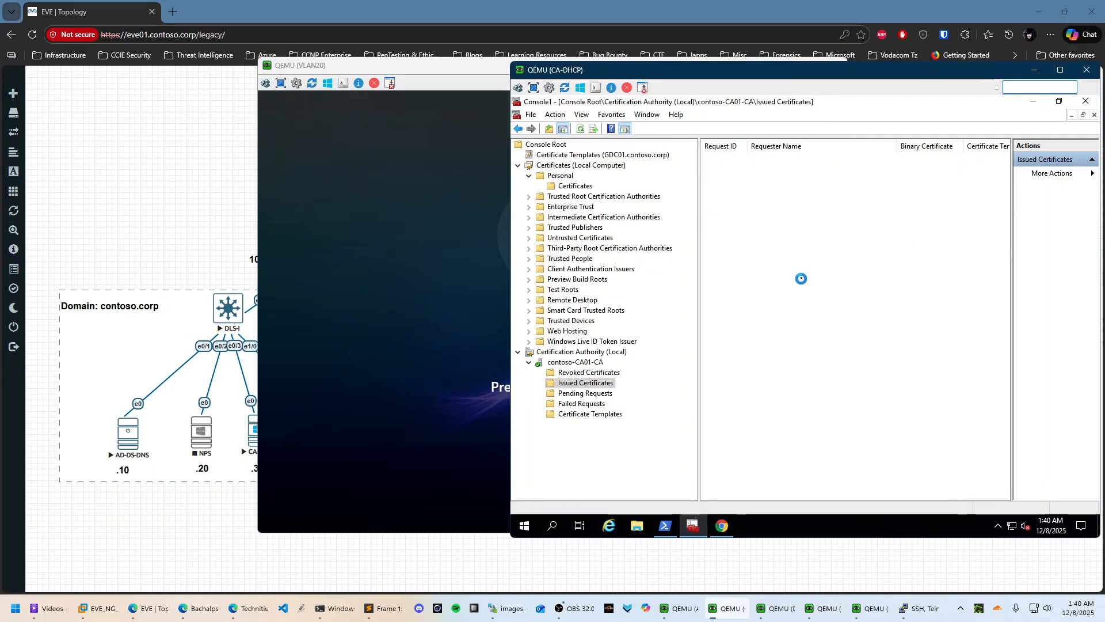
{"action": "right_click", "coordinate": [769, 265]}
{"action": "left_click", "coordinate": [792, 272]}
{"action": "right_click", "coordinate": [795, 272]}
{"action": "left_click", "coordinate": [805, 280]}
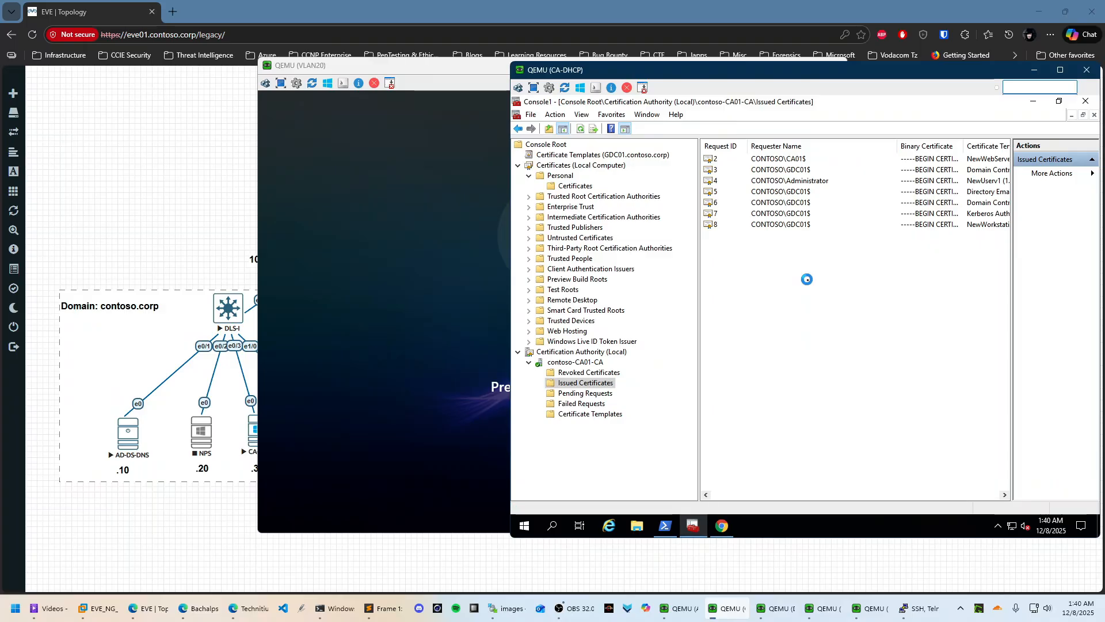
{"action": "right_click", "coordinate": [773, 259]}
{"action": "left_click", "coordinate": [802, 266]}
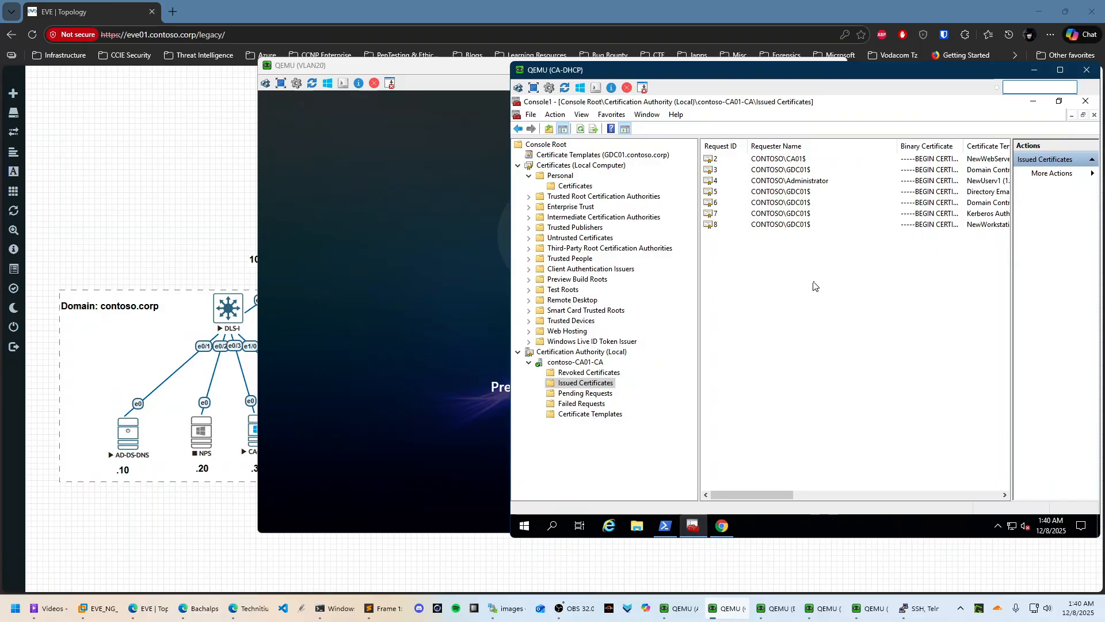
{"action": "right_click", "coordinate": [812, 281]}
{"action": "left_click", "coordinate": [854, 292]}
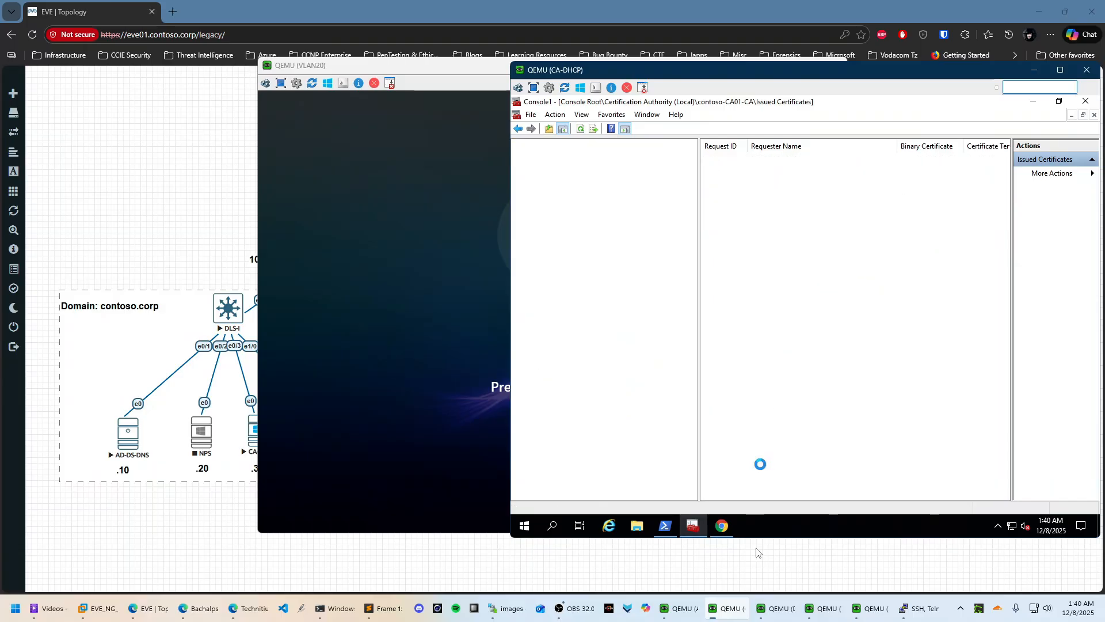
{"action": "right_click", "coordinate": [793, 252]}
{"action": "left_click", "coordinate": [822, 260]}
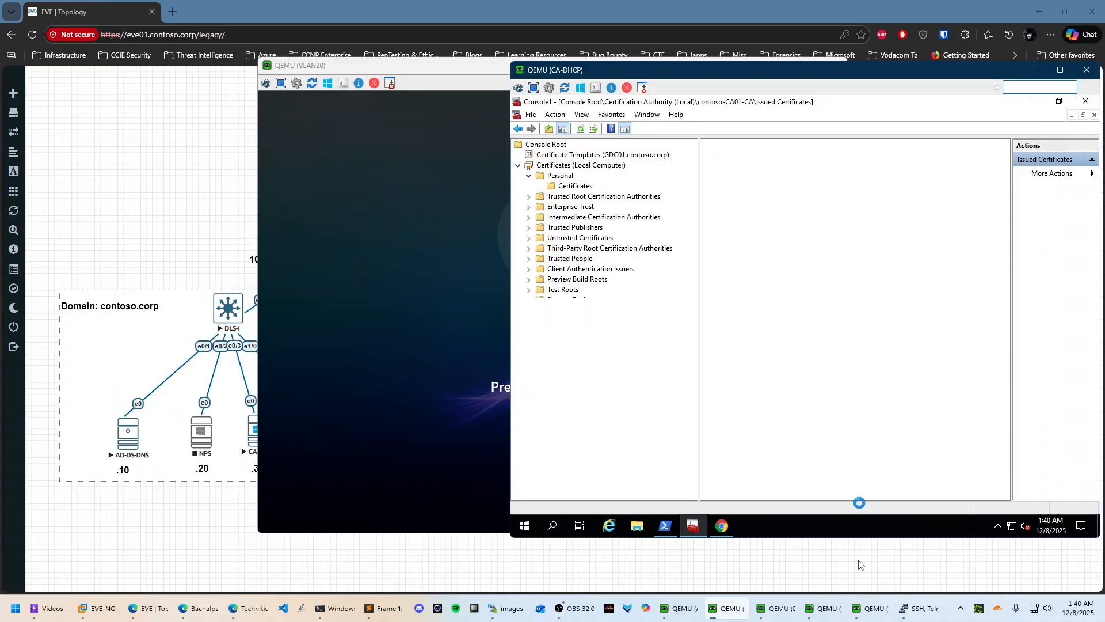
Check the VLAN20 sign-in progress, refresh the issued certificates again, and bring up the VLAN10 desktop
{"action": "mouse_move", "coordinate": [777, 607]}
{"action": "left_click", "coordinate": [875, 551]}
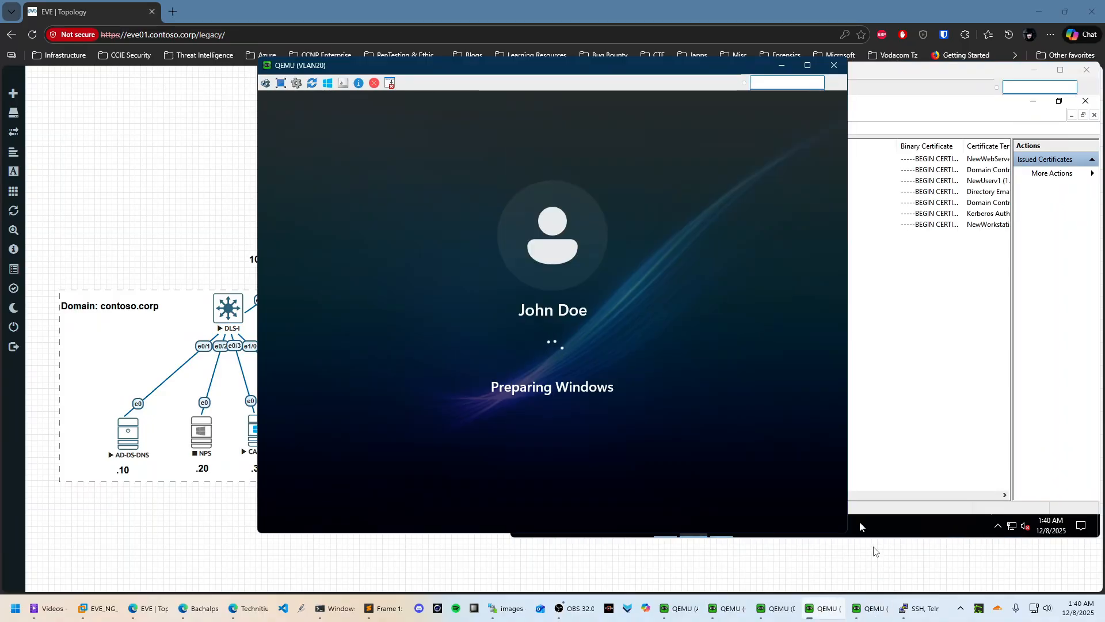
{"action": "left_click", "coordinate": [859, 526]}
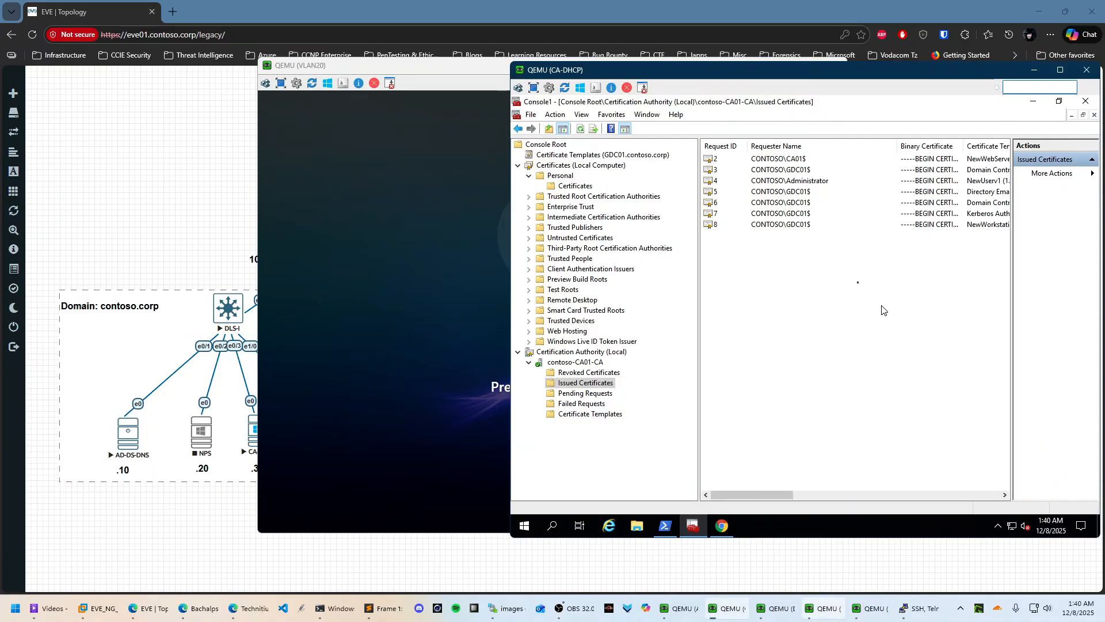
{"action": "right_click", "coordinate": [760, 253]}
{"action": "left_click", "coordinate": [801, 260]}
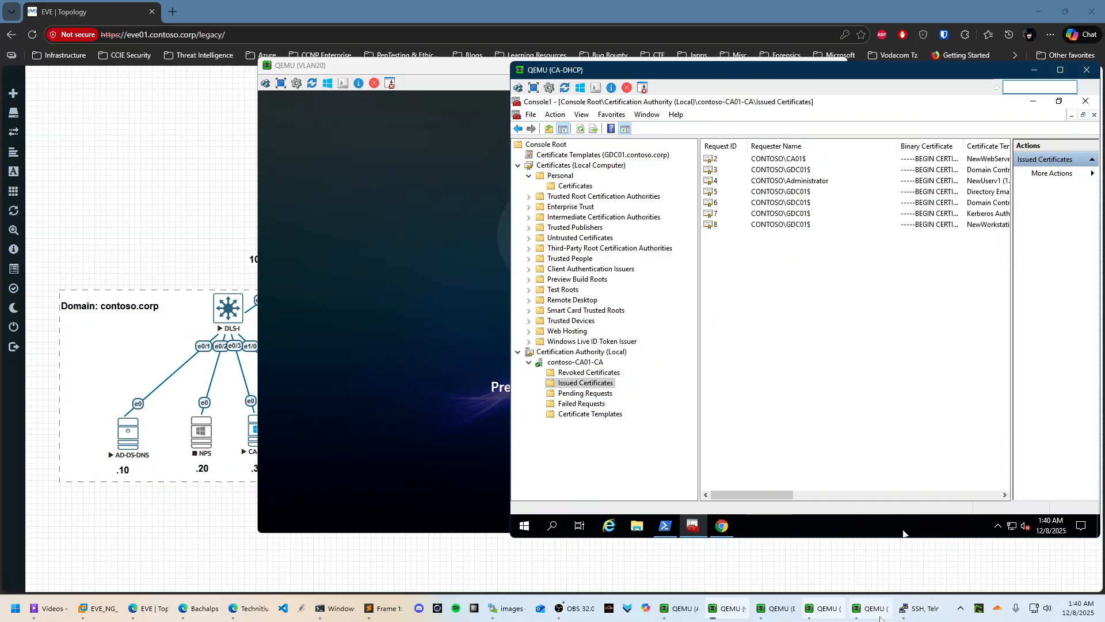
{"action": "mouse_move", "coordinate": [872, 608]}
{"action": "left_click", "coordinate": [962, 566]}
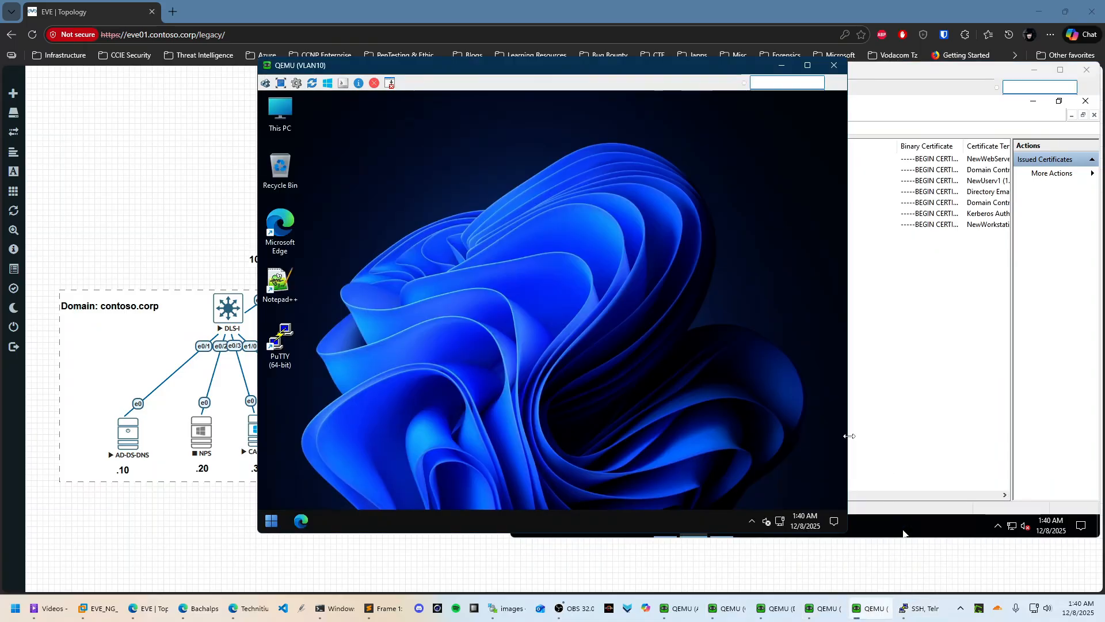
Run tzutil /s "E. Africa Standard Time" twice in an administrator PowerShell on the VLAN10 client
{"action": "left_click", "coordinate": [273, 521]}
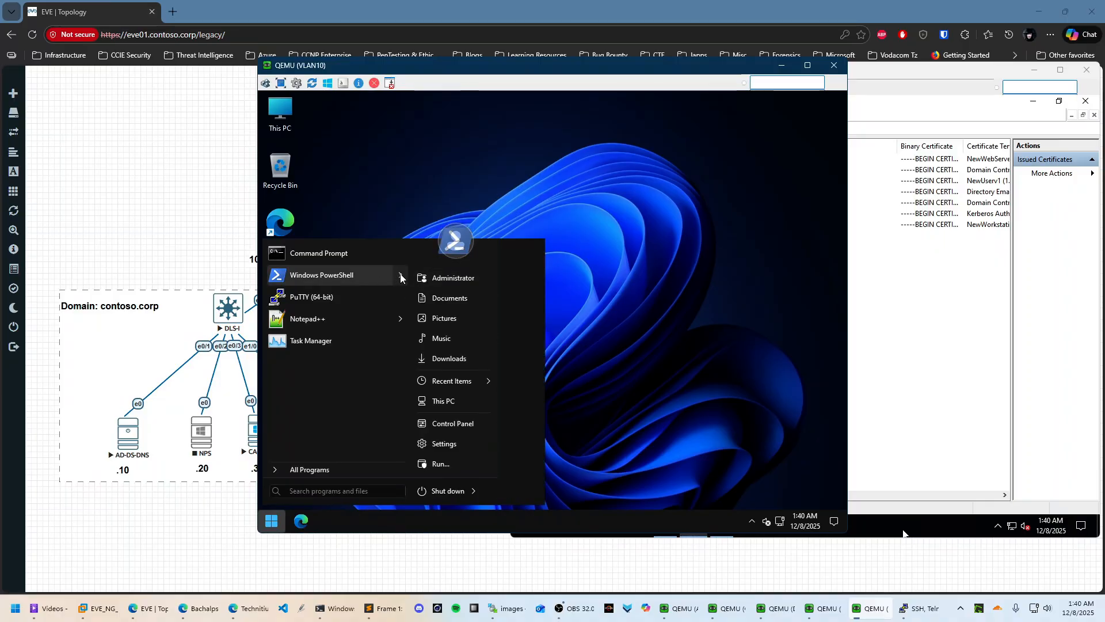
{"action": "mouse_move", "coordinate": [399, 277]}
{"action": "left_click", "coordinate": [439, 282]}
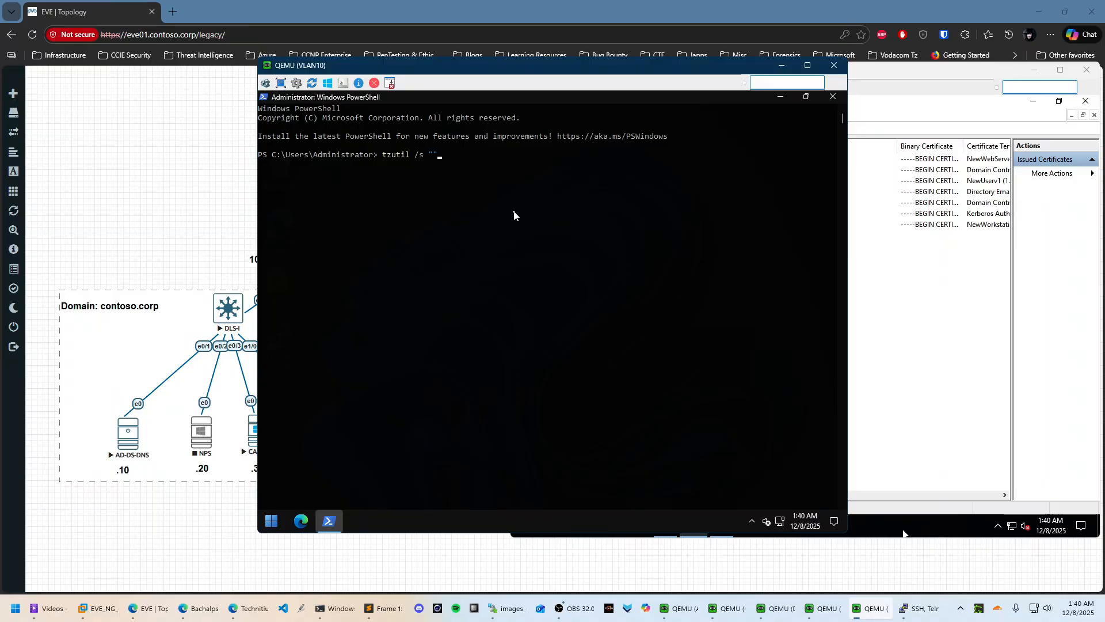
{"action": "type", "text": "./ "}
{"action": "type", "text": "Aff"}
{"action": "key", "text": "BackSpace"}
{"action": "type", "text": "rica Standard Time"}
{"action": "key", "text": "Return"}
{"action": "key", "text": "Return"}
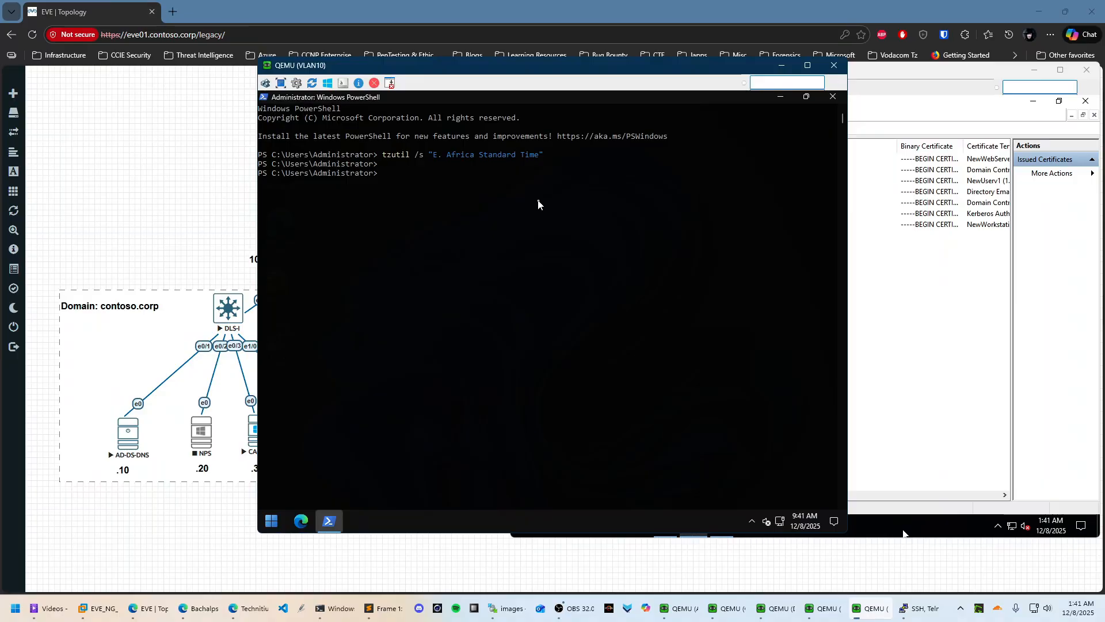
{"action": "key", "text": "Up"}
{"action": "key", "text": "Return"}
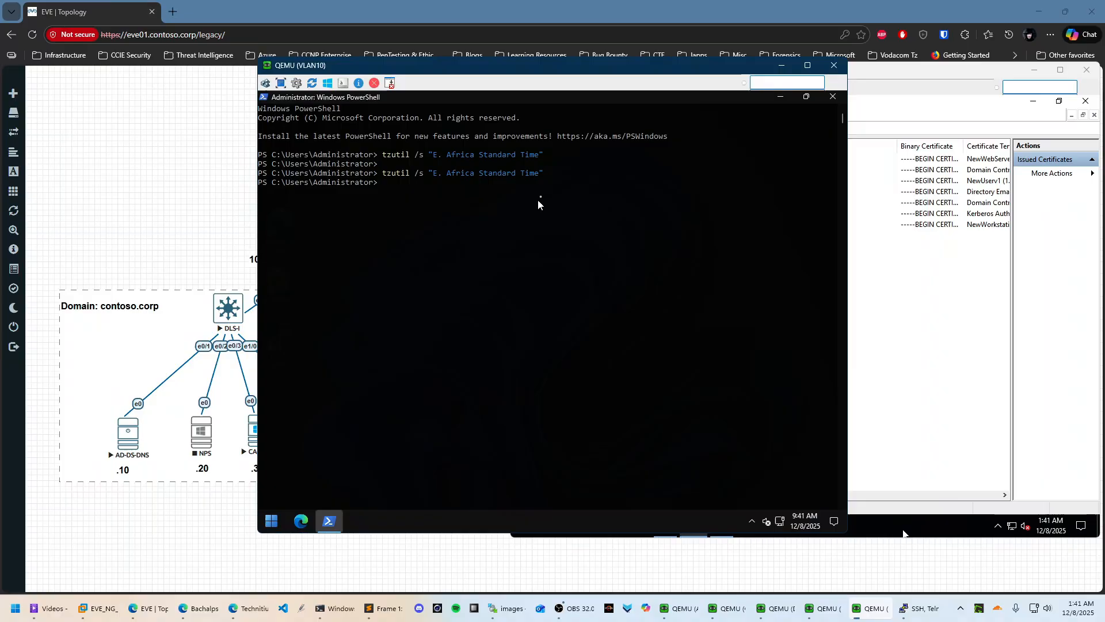
{"action": "left_click", "coordinate": [804, 526]}
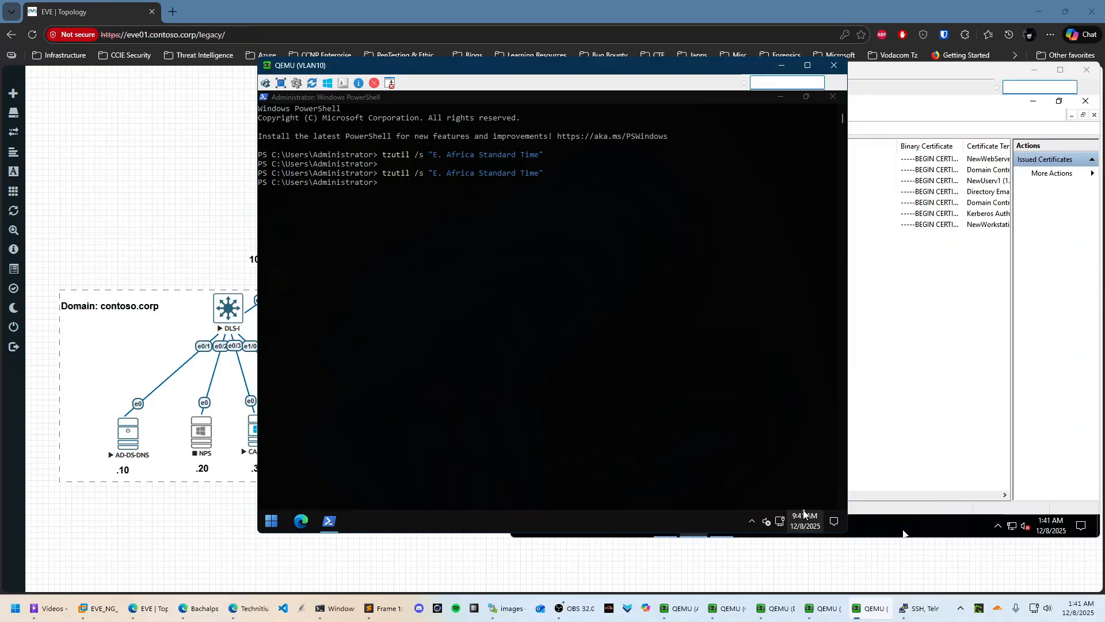
Open the VLAN10 client's Date & time settings and keep Nairobi as the time zone
{"action": "right_click", "coordinate": [797, 521]}
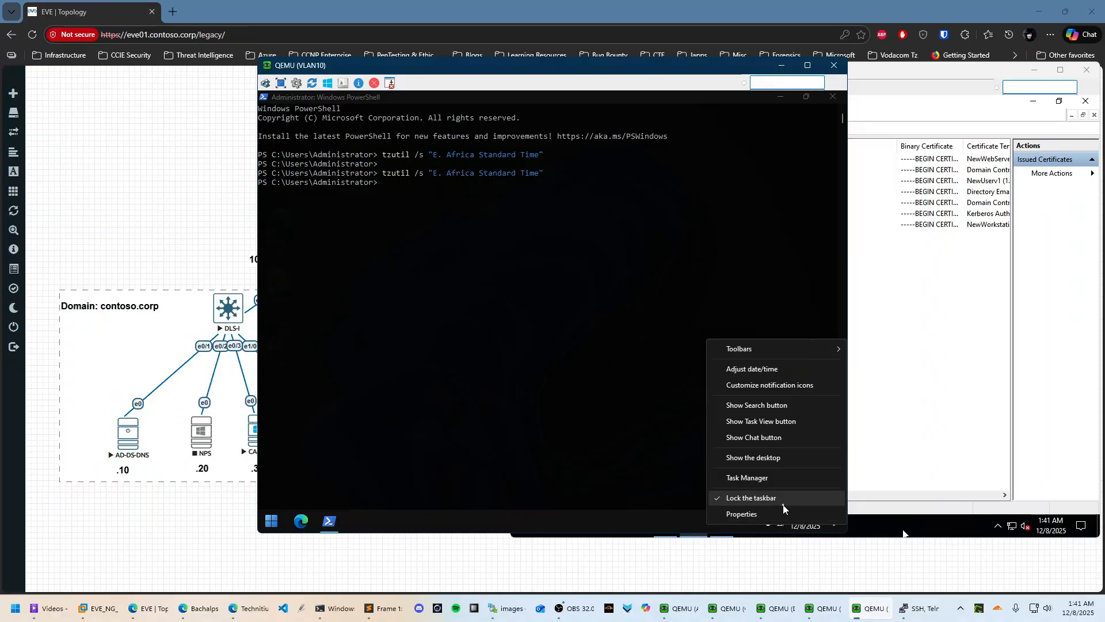
{"action": "left_click", "coordinate": [750, 514]}
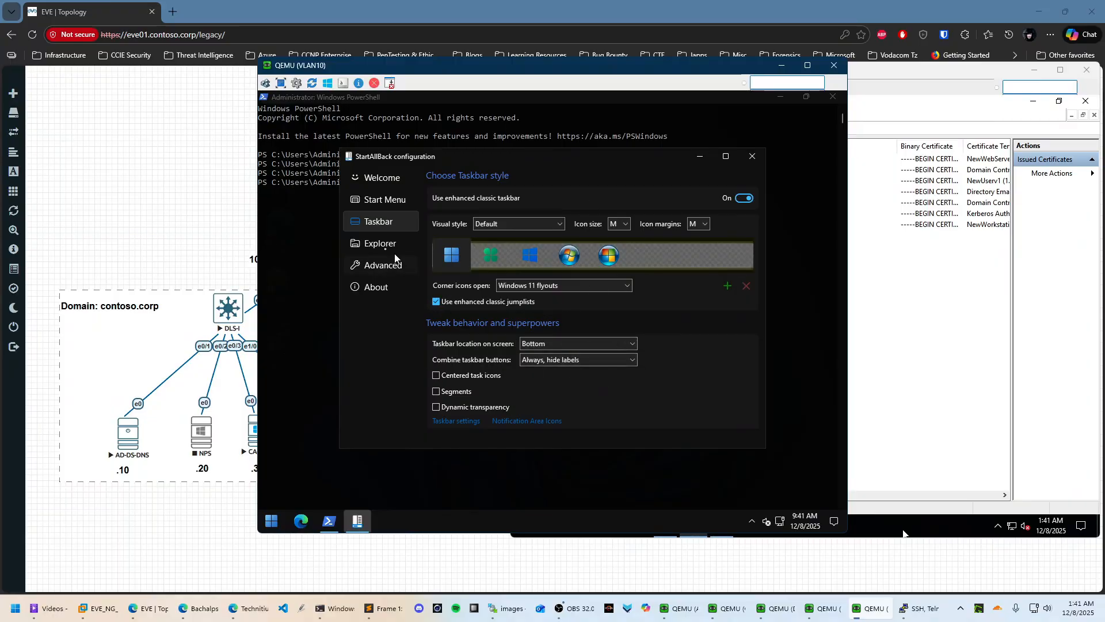
{"action": "left_click", "coordinate": [753, 156]}
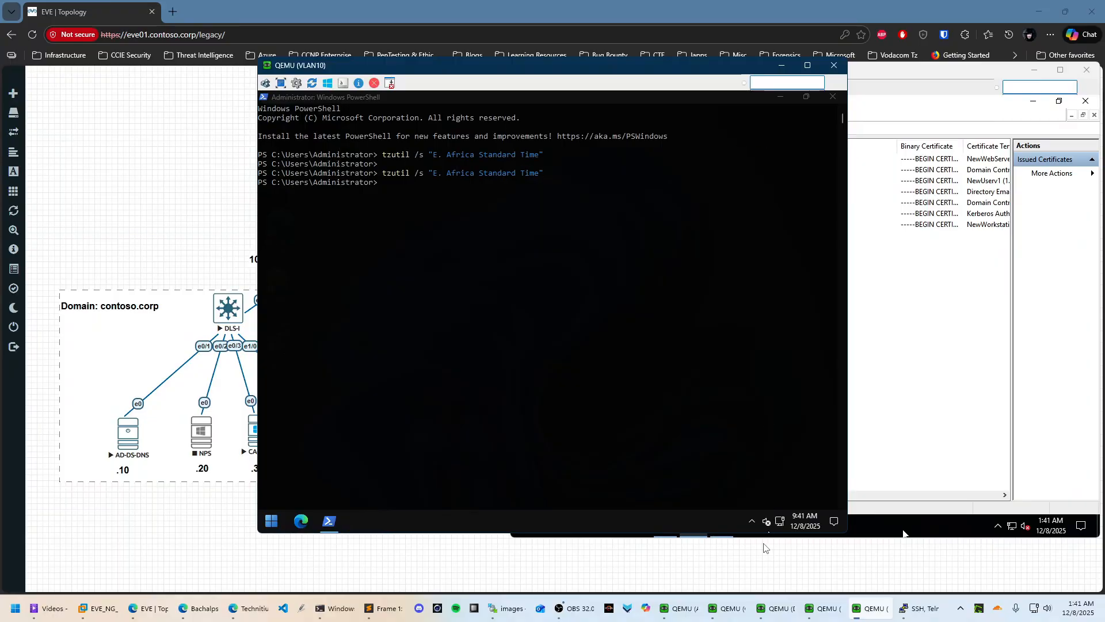
{"action": "right_click", "coordinate": [803, 521]}
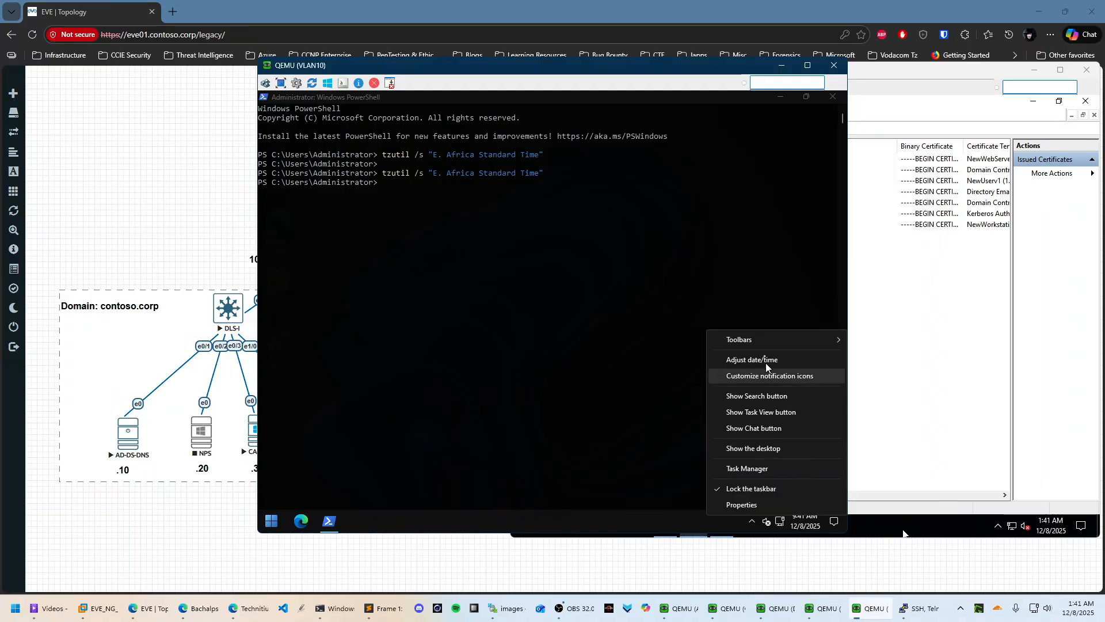
{"action": "left_click", "coordinate": [751, 360]}
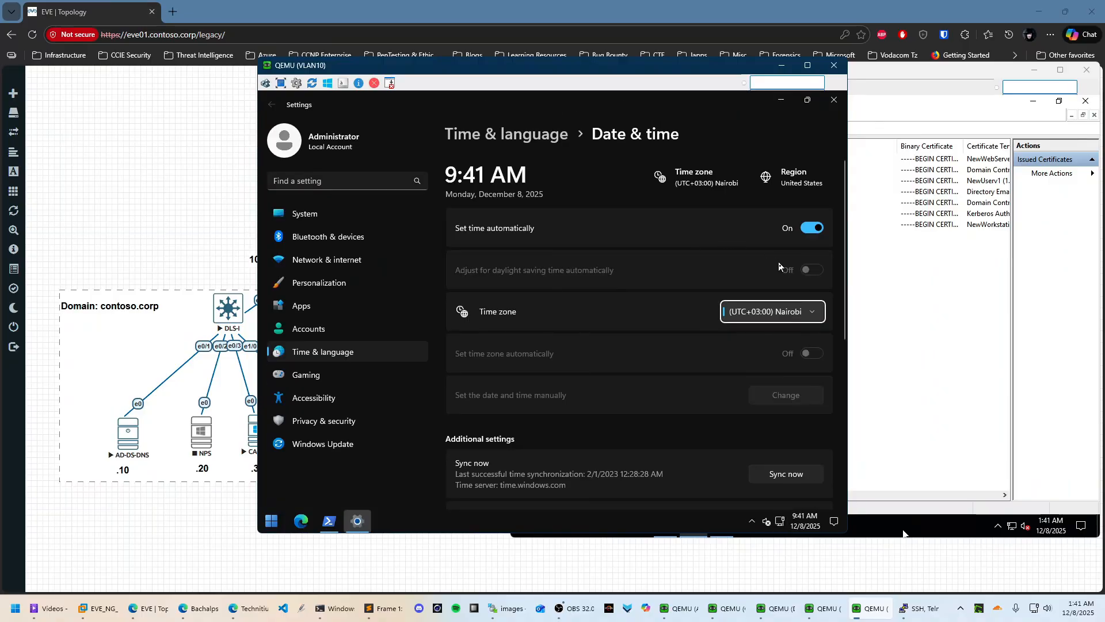
{"action": "left_click", "coordinate": [805, 312]}
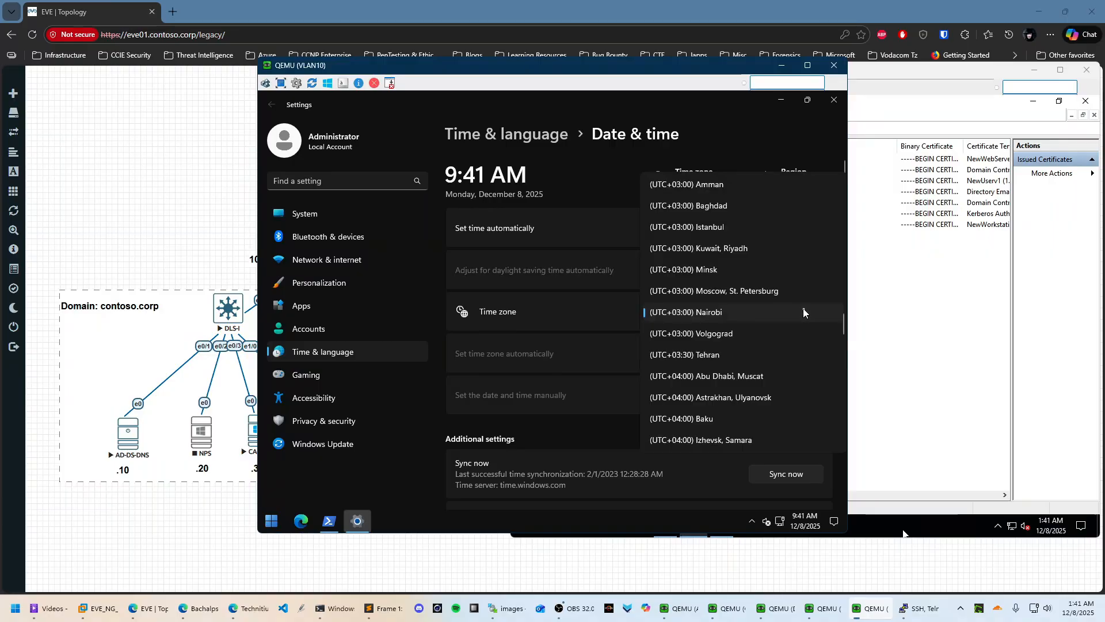
{"action": "left_click", "coordinate": [723, 318]}
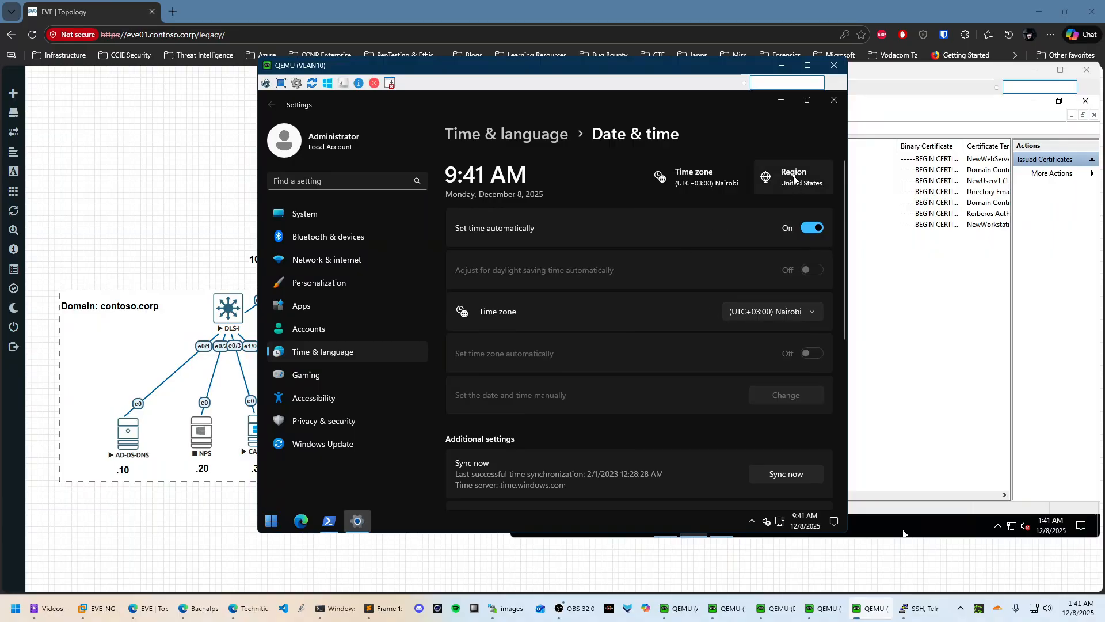
Turn off Set time automatically and manually set the clock to 1:41 AM
{"action": "left_click", "coordinate": [810, 229]}
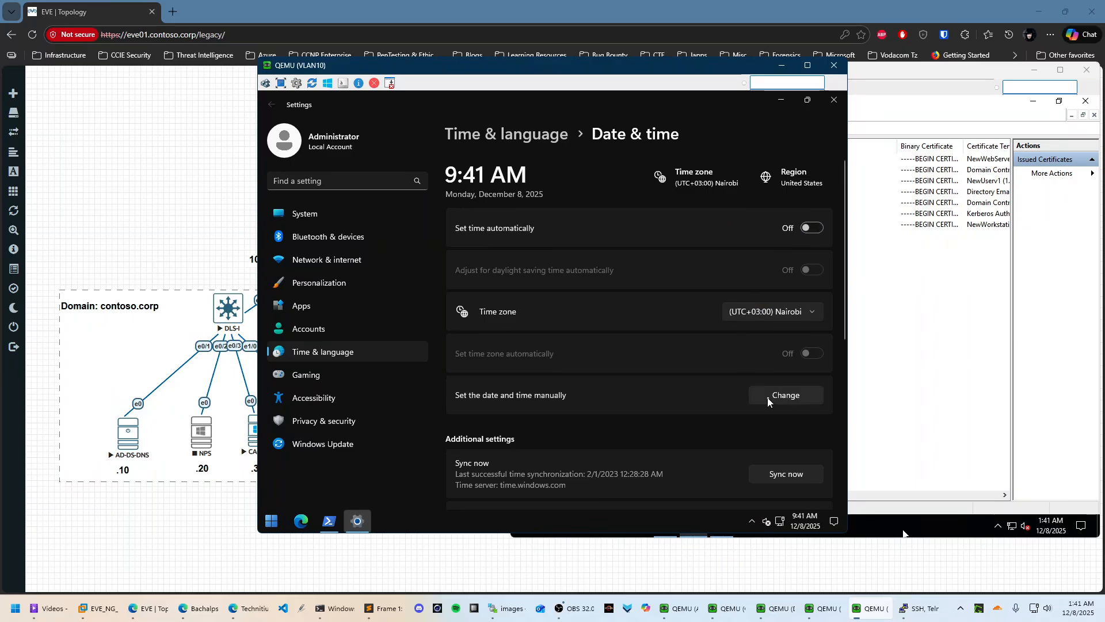
{"action": "left_click", "coordinate": [775, 401]}
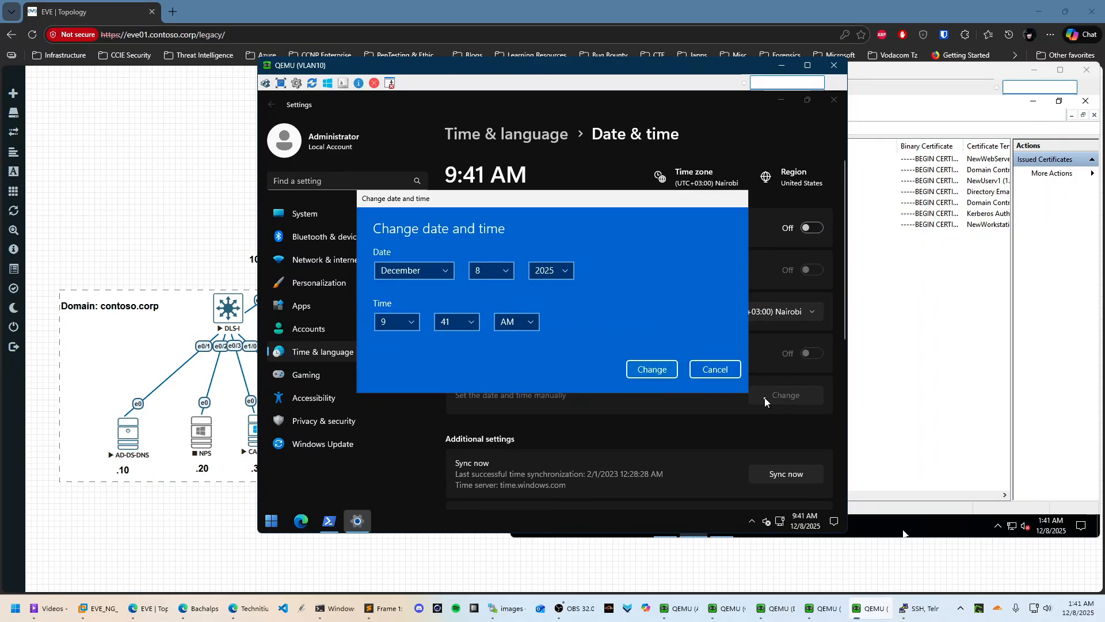
{"action": "left_click", "coordinate": [409, 324]}
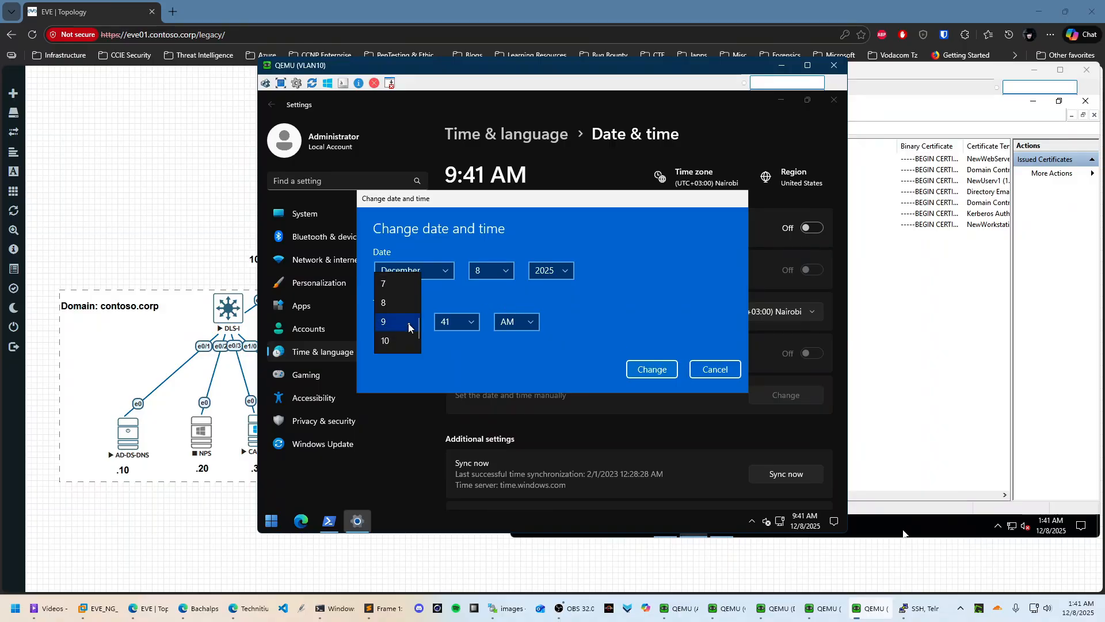
{"action": "scroll", "coordinate": [403, 338], "scroll_direction": "up", "scroll_amount": 3}
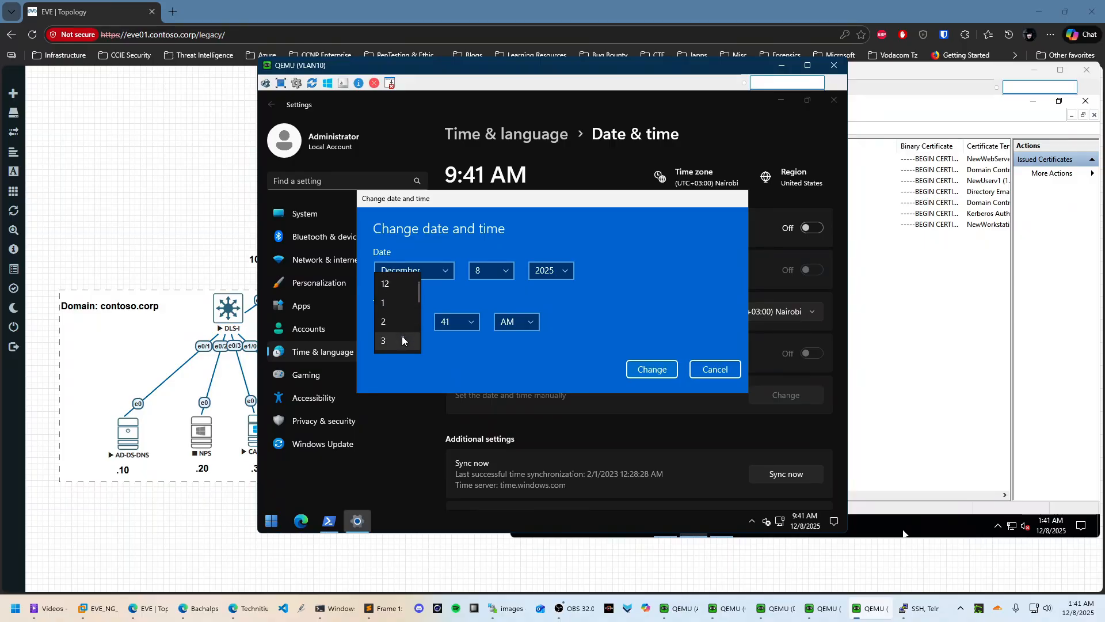
{"action": "left_click", "coordinate": [409, 309]}
{"action": "left_click", "coordinate": [516, 321]}
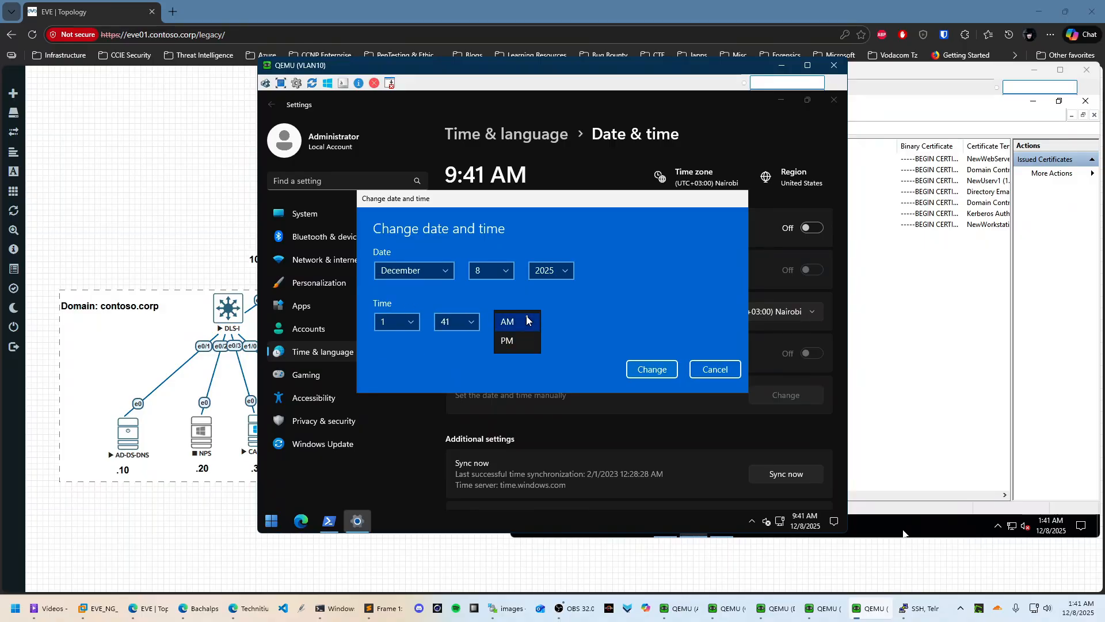
{"action": "left_click", "coordinate": [662, 369]}
{"action": "left_click", "coordinate": [664, 370]}
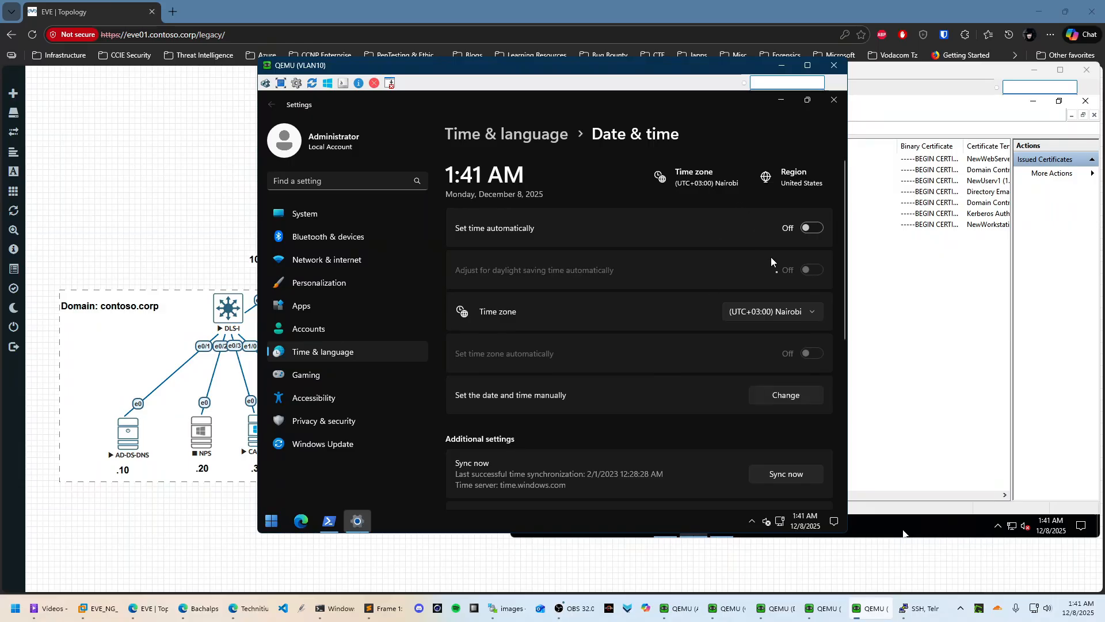
Open the VLAN10 client's computer name and domain change dialog from This PC properties
{"action": "left_click", "coordinate": [834, 104]}
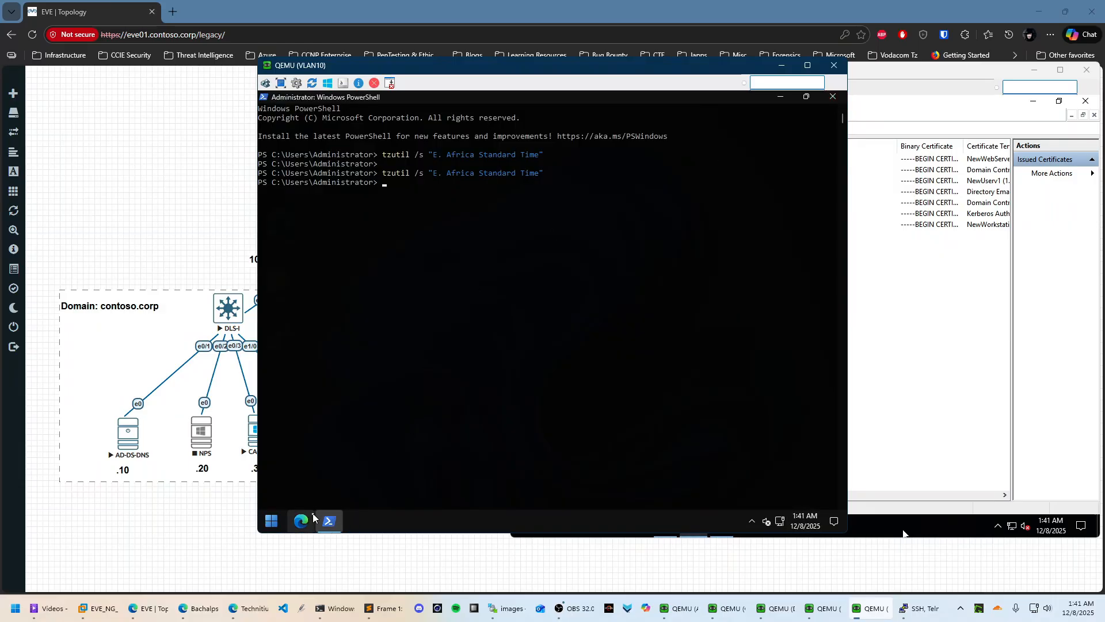
{"action": "left_click", "coordinate": [272, 521]}
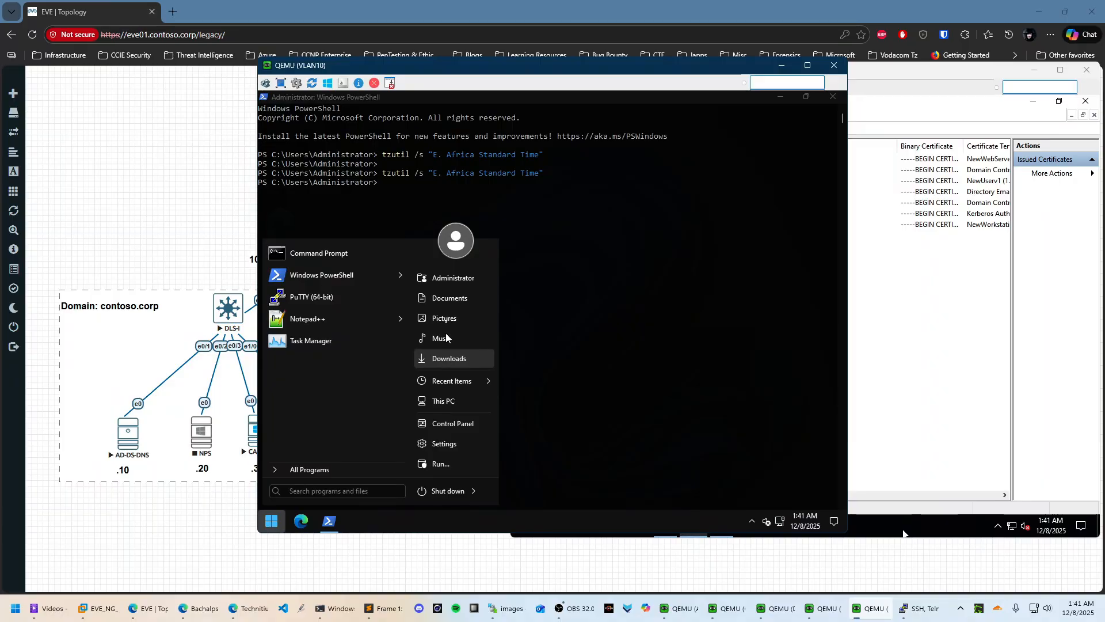
{"action": "left_click", "coordinate": [448, 299]}
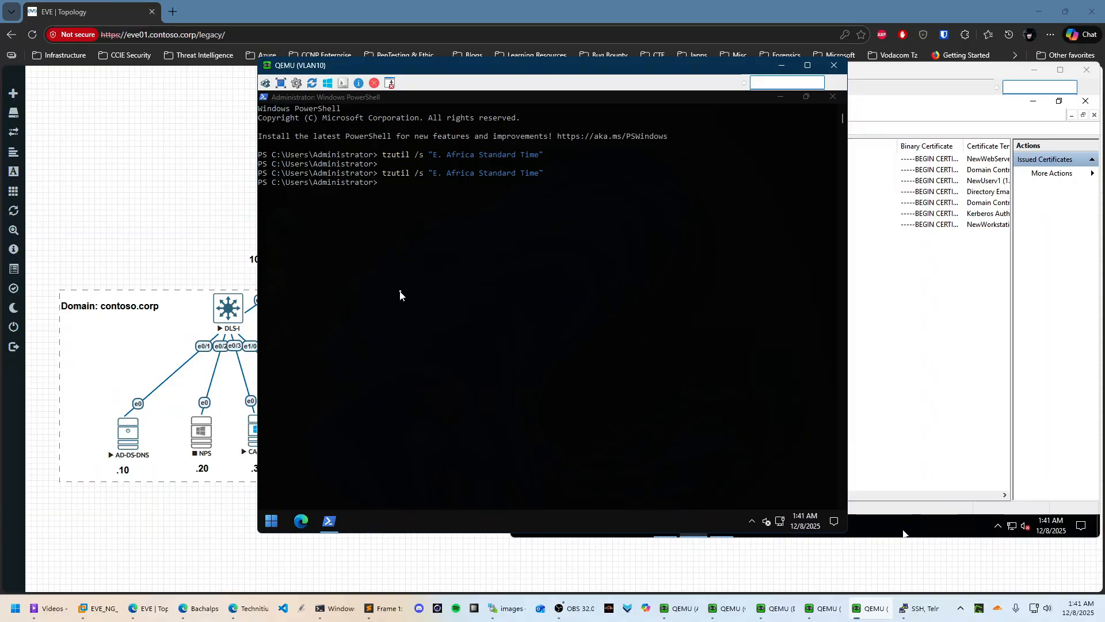
{"action": "right_click", "coordinate": [368, 397]}
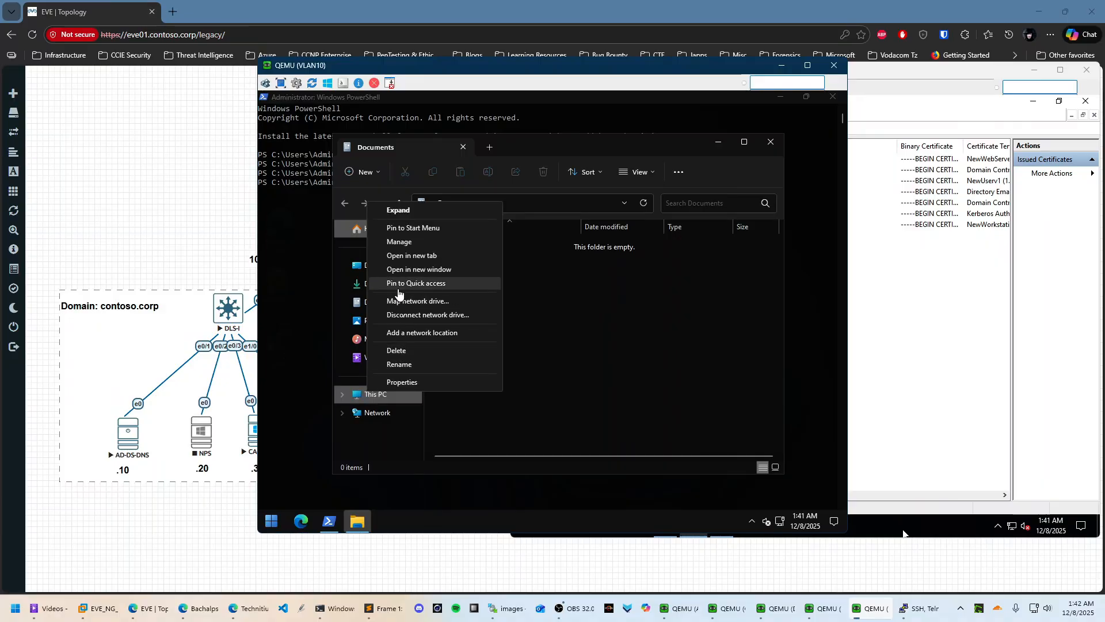
{"action": "left_click", "coordinate": [407, 382]}
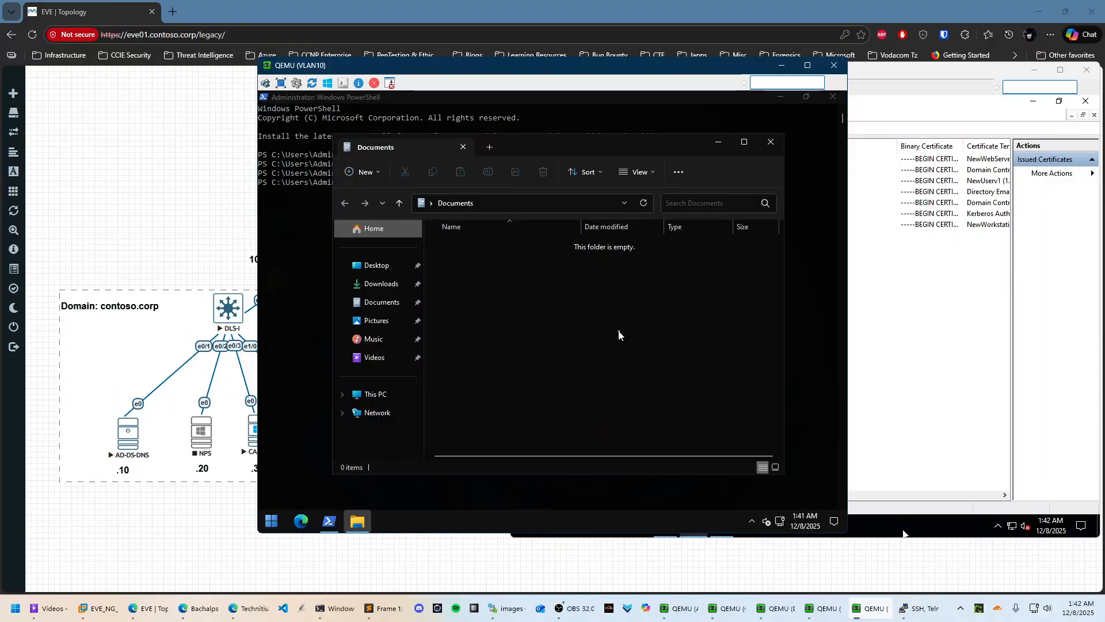
{"action": "left_click", "coordinate": [749, 412]}
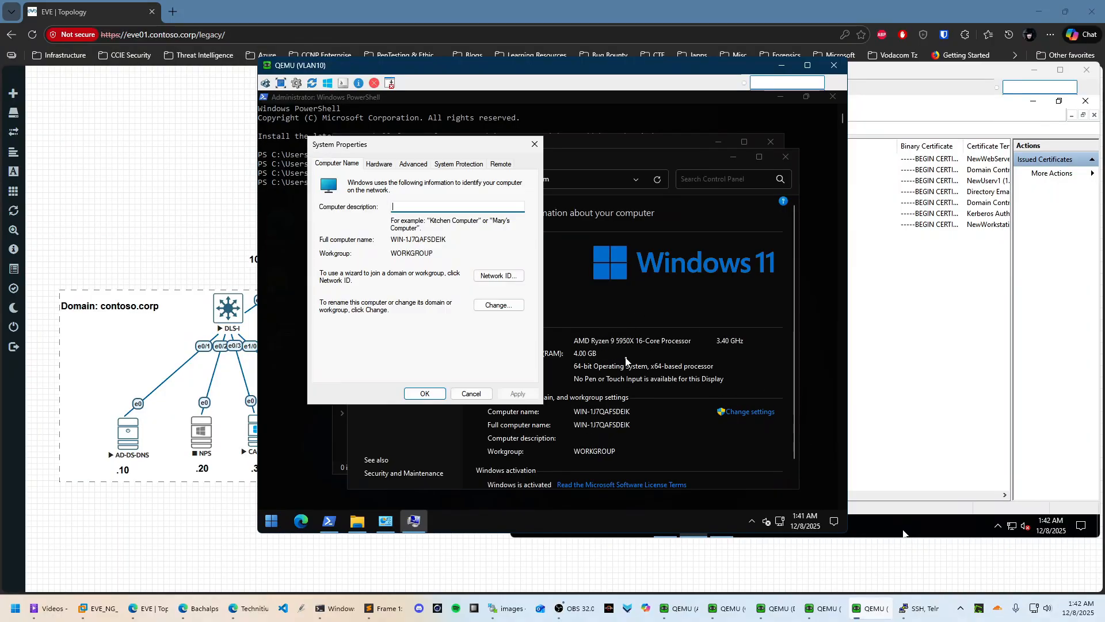
{"action": "left_click", "coordinate": [509, 305]}
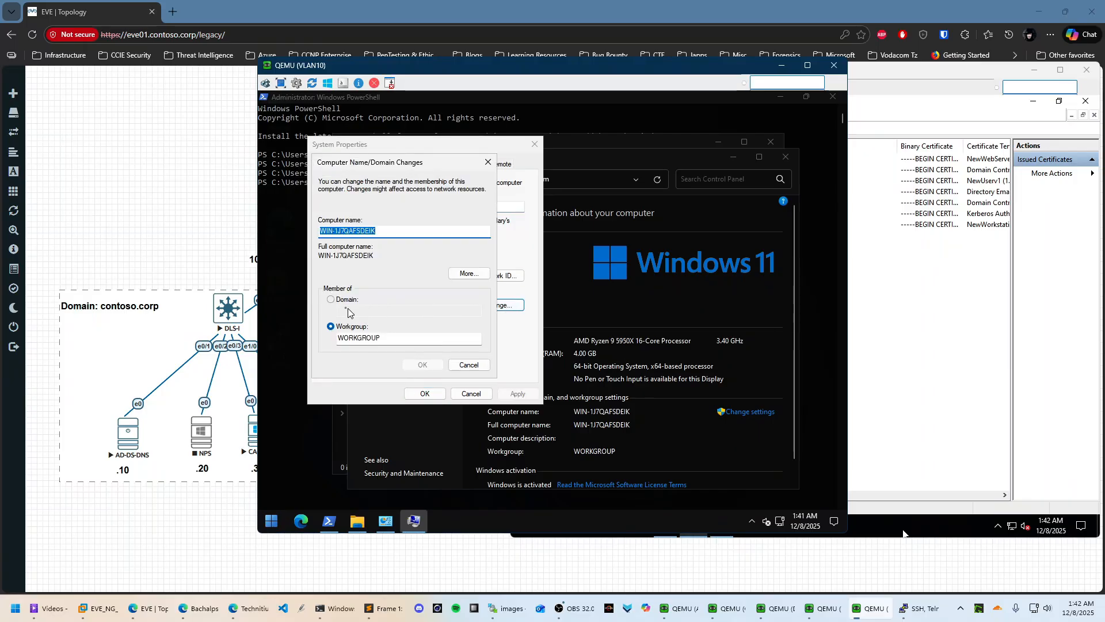
Join the computer to the contoso.corp domain using a domain account's name and password
{"action": "left_click", "coordinate": [342, 300]}
{"action": "left_click", "coordinate": [377, 310]}
{"action": "type", "text": "connt"}
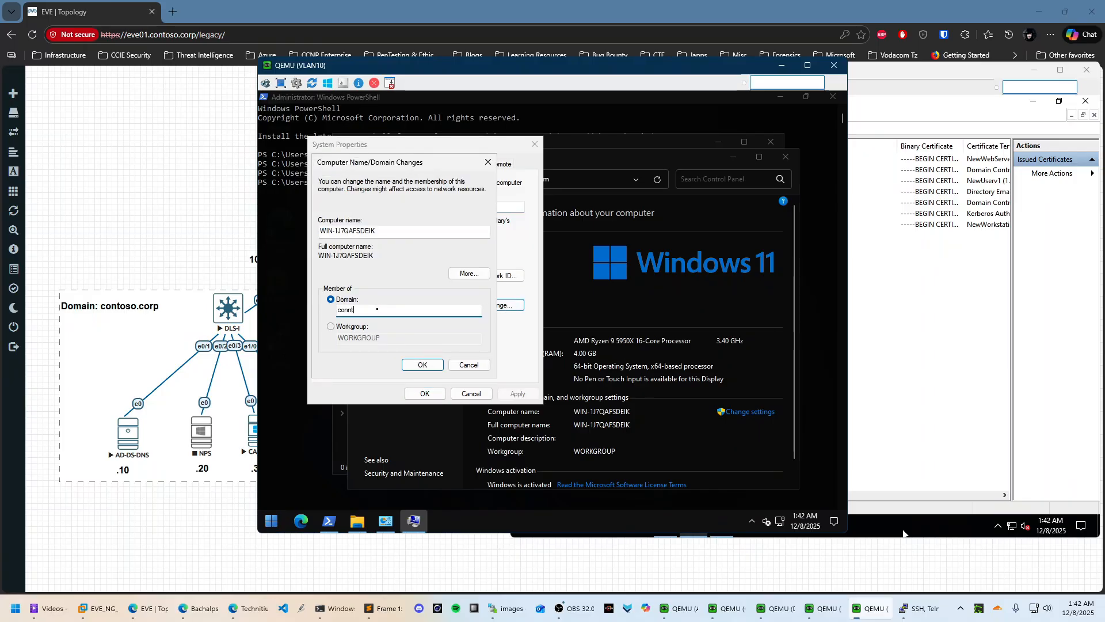
{"action": "key", "text": "BackSpace"}
{"action": "key", "text": "BackSpace"}
{"action": "type", "text": "toso.corp"}
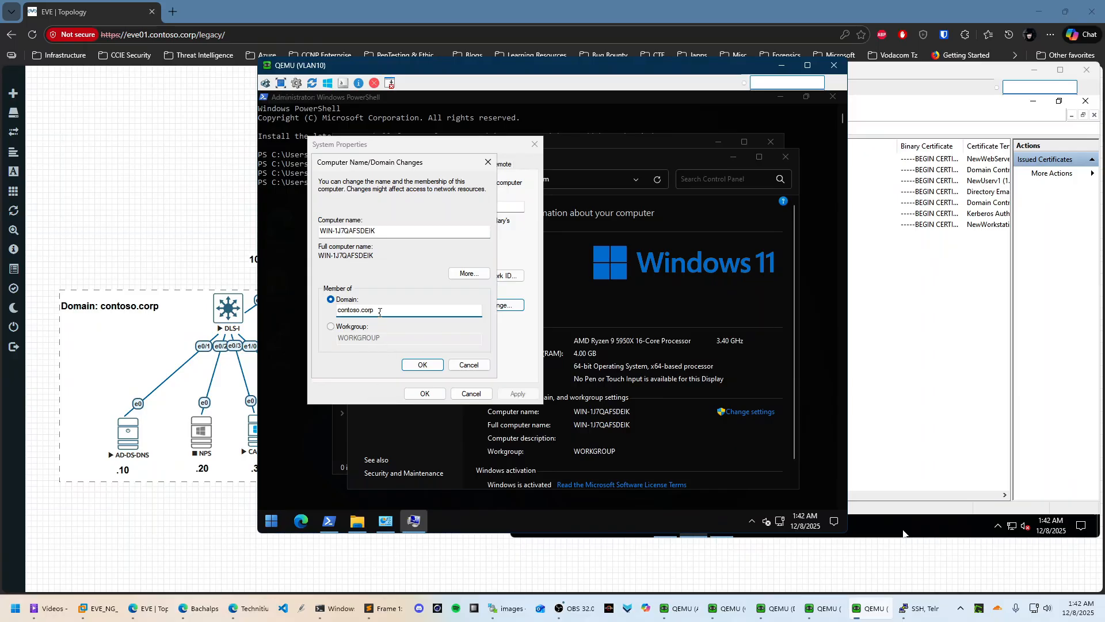
{"action": "left_click", "coordinate": [422, 364]}
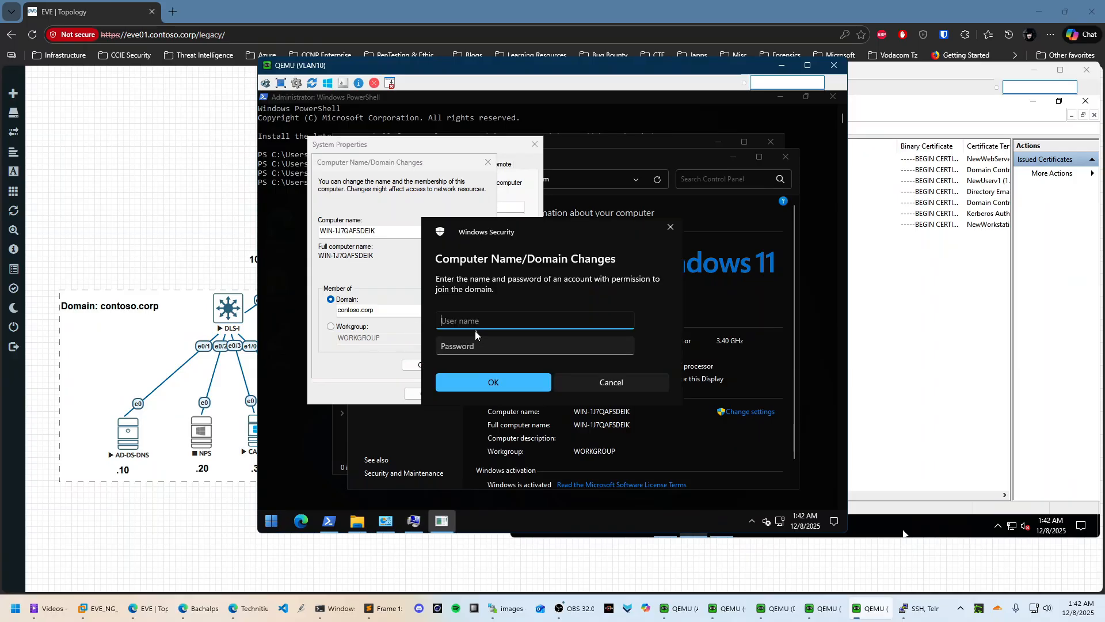
{"action": "key", "text": "Tab"}
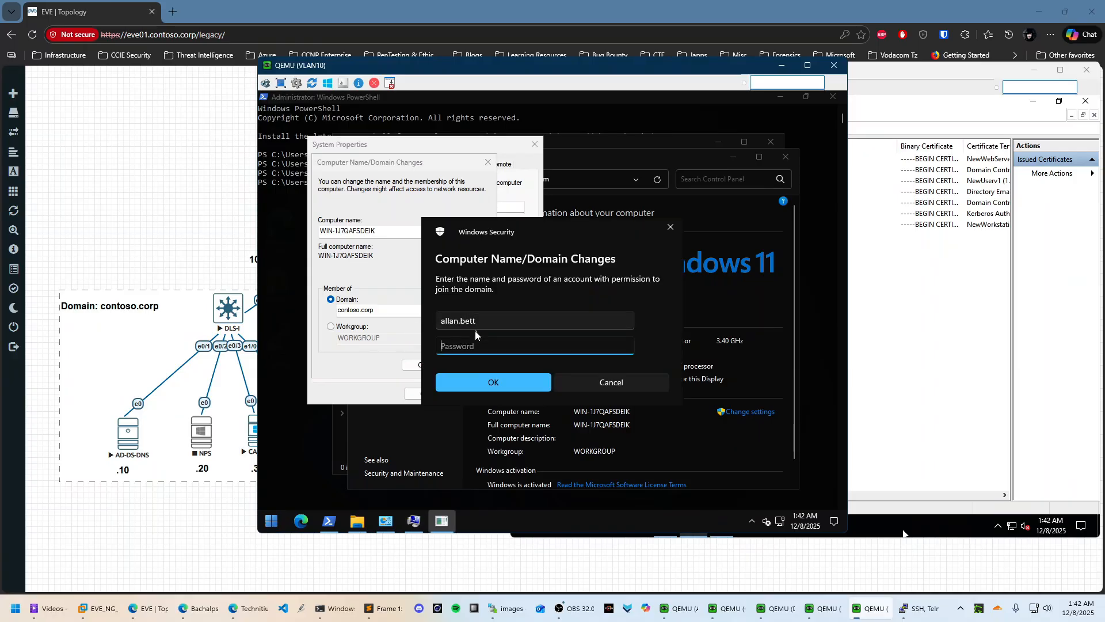
{"action": "key", "text": "Caps_Lock"}
{"action": "type", "text": "•"}
{"action": "key", "text": "Caps_Lock"}
{"action": "type", "text": "•••••"}
{"action": "key", "text": "Return"}
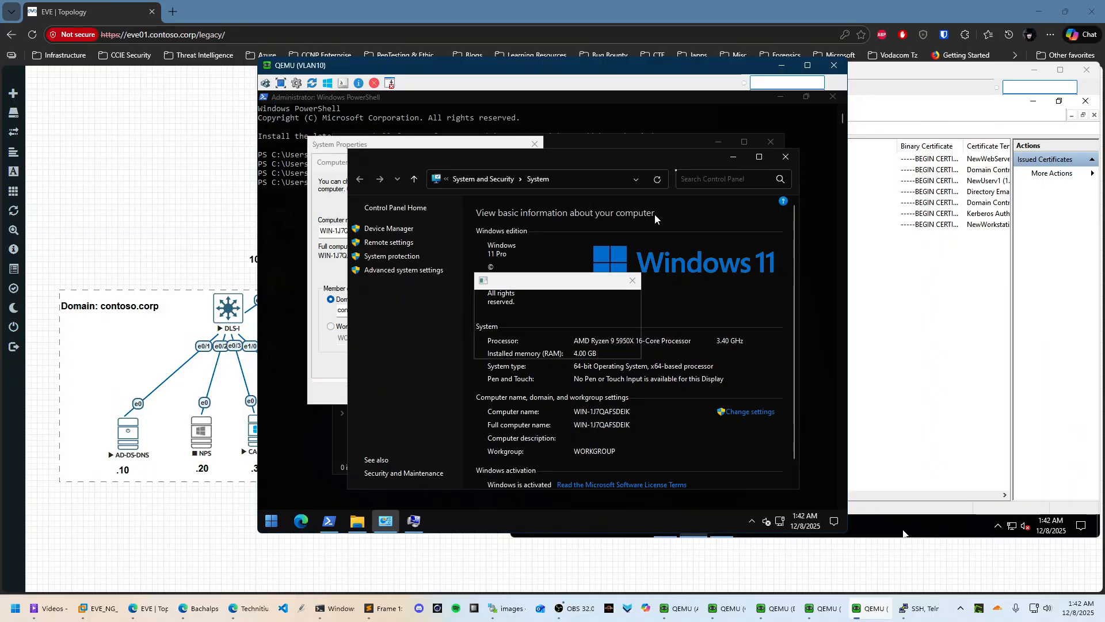
Acknowledge the domain welcome and restart-required messages, then restart the client now
{"action": "left_click", "coordinate": [611, 346]}
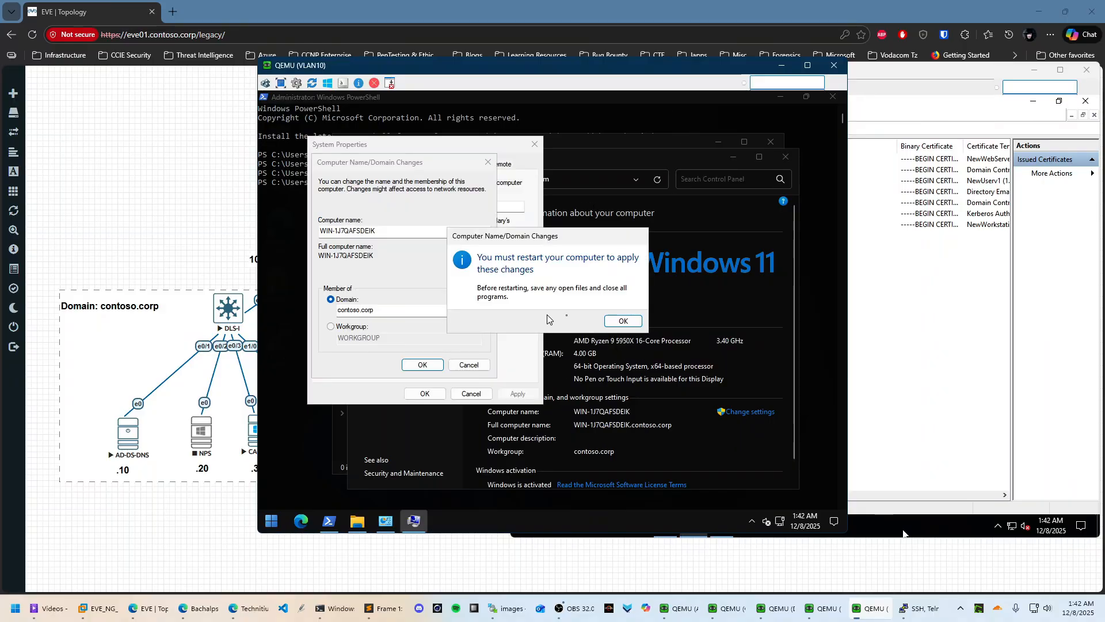
{"action": "left_click", "coordinate": [616, 321]}
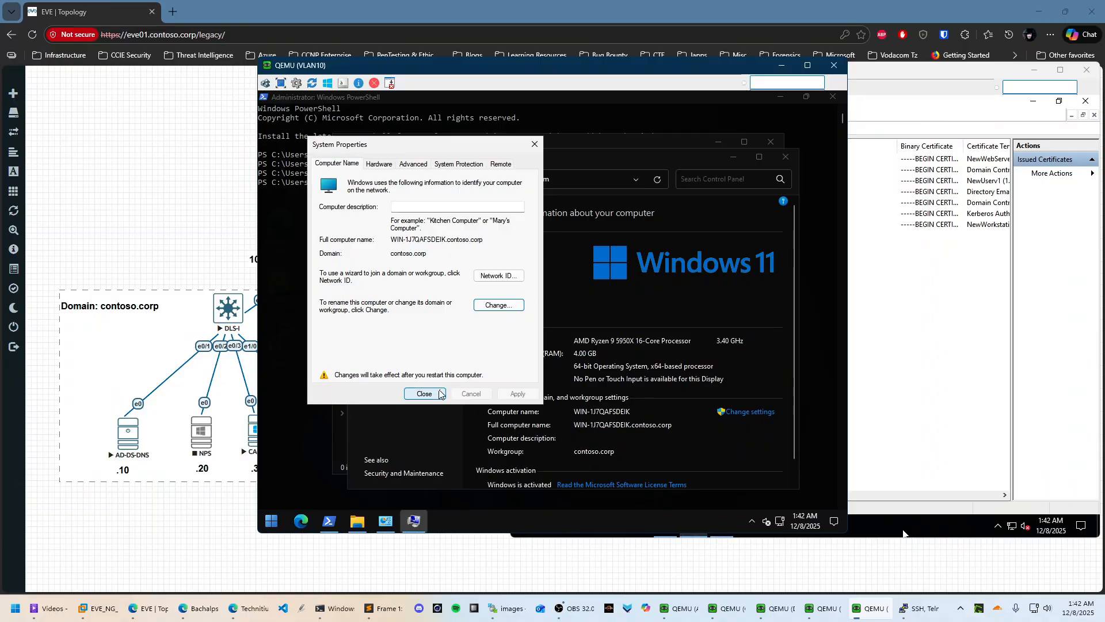
{"action": "left_click", "coordinate": [425, 393]}
{"action": "left_click", "coordinate": [551, 316]}
{"action": "mouse_move", "coordinate": [829, 617]}
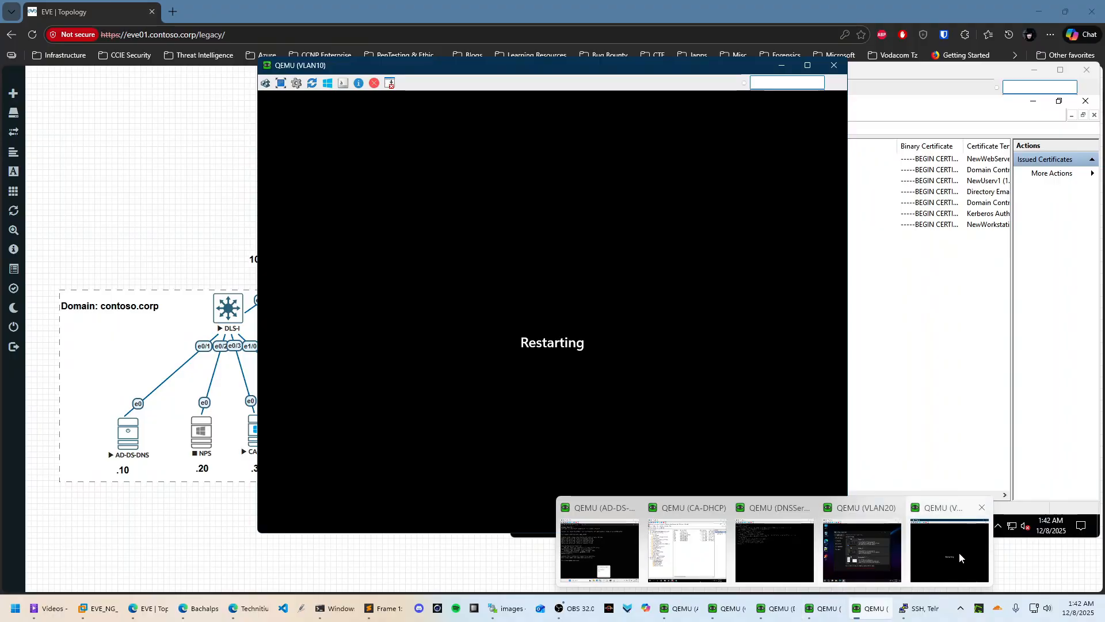
On the VLAN20 client, view the Ethernet authentication settings showing group-policy 802.1X enabled
{"action": "left_click", "coordinate": [886, 552]}
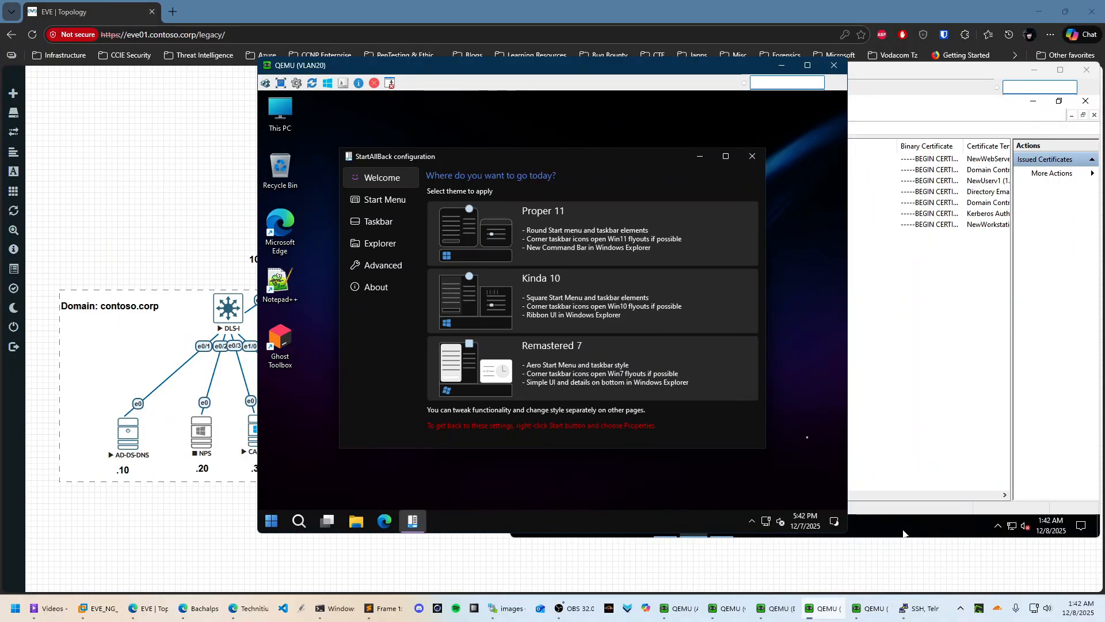
{"action": "right_click", "coordinate": [764, 523]}
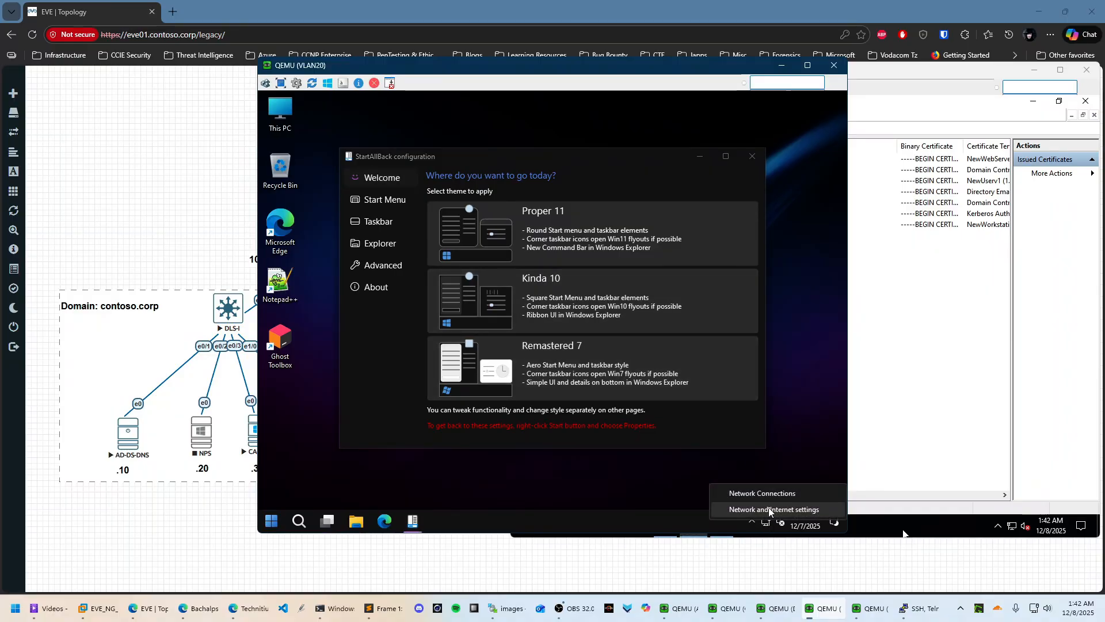
{"action": "left_click", "coordinate": [801, 505]}
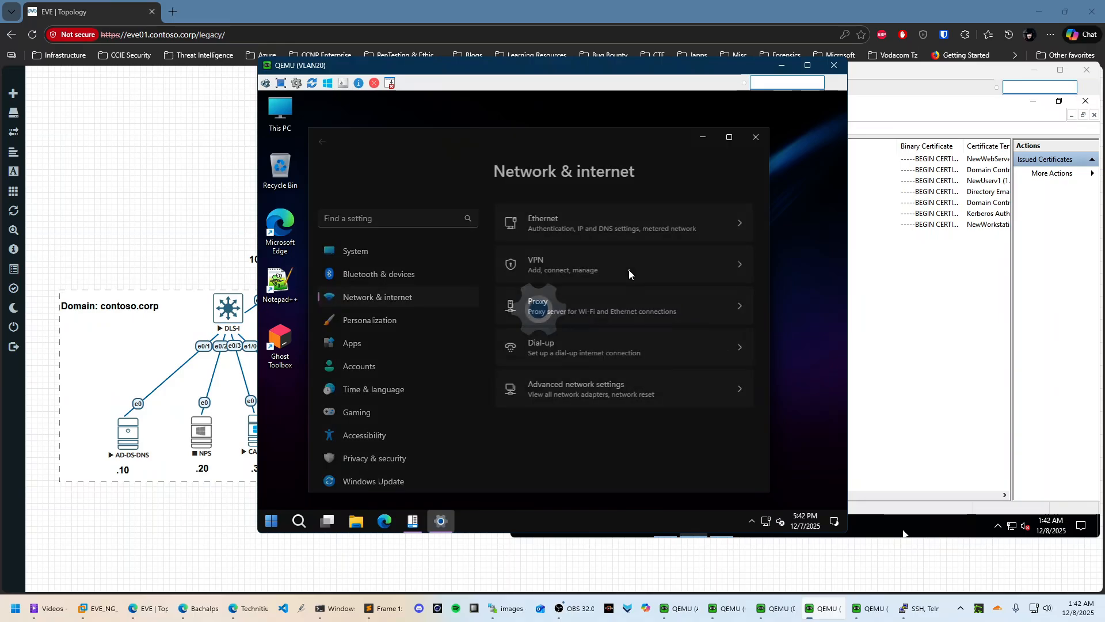
{"action": "scroll", "coordinate": [672, 304], "scroll_direction": "down", "scroll_amount": 1}
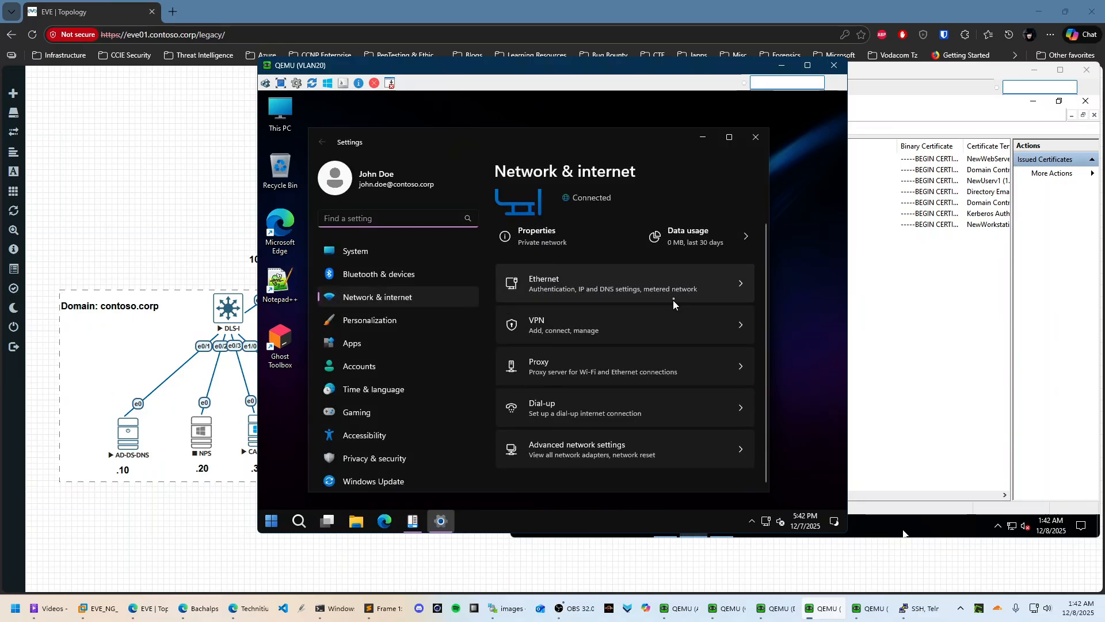
{"action": "left_click", "coordinate": [610, 279]}
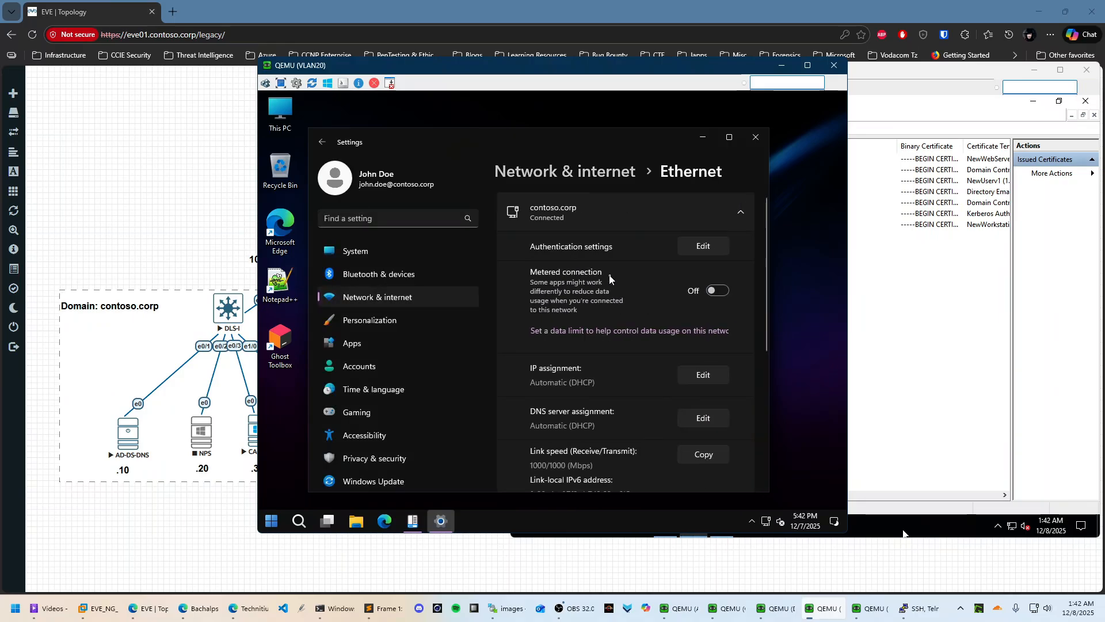
{"action": "left_click", "coordinate": [701, 248]}
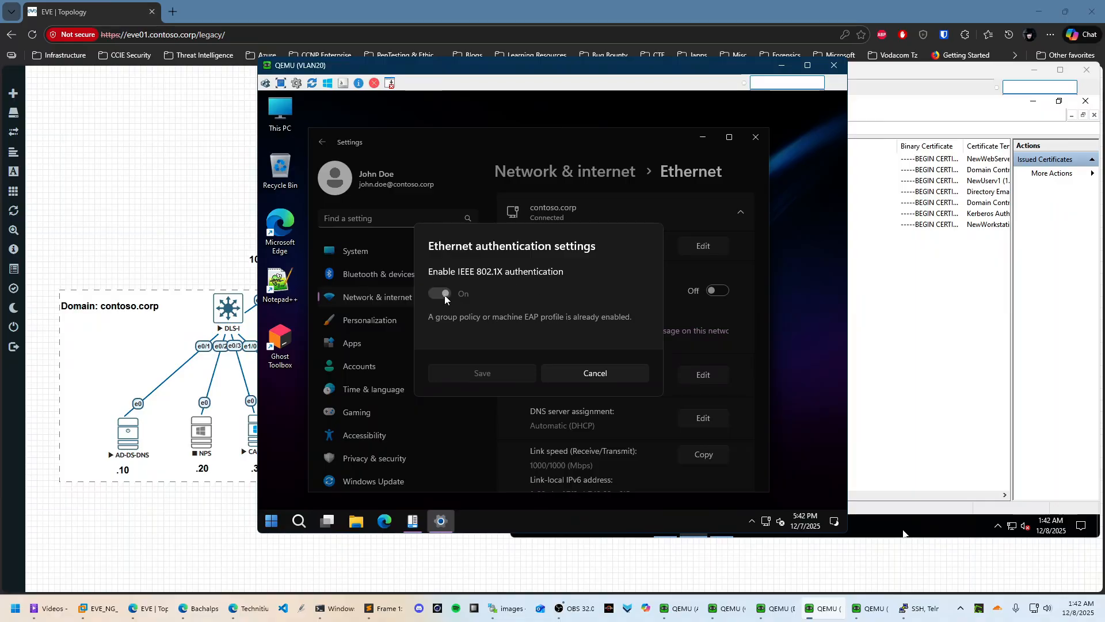
{"action": "left_click", "coordinate": [681, 609]}
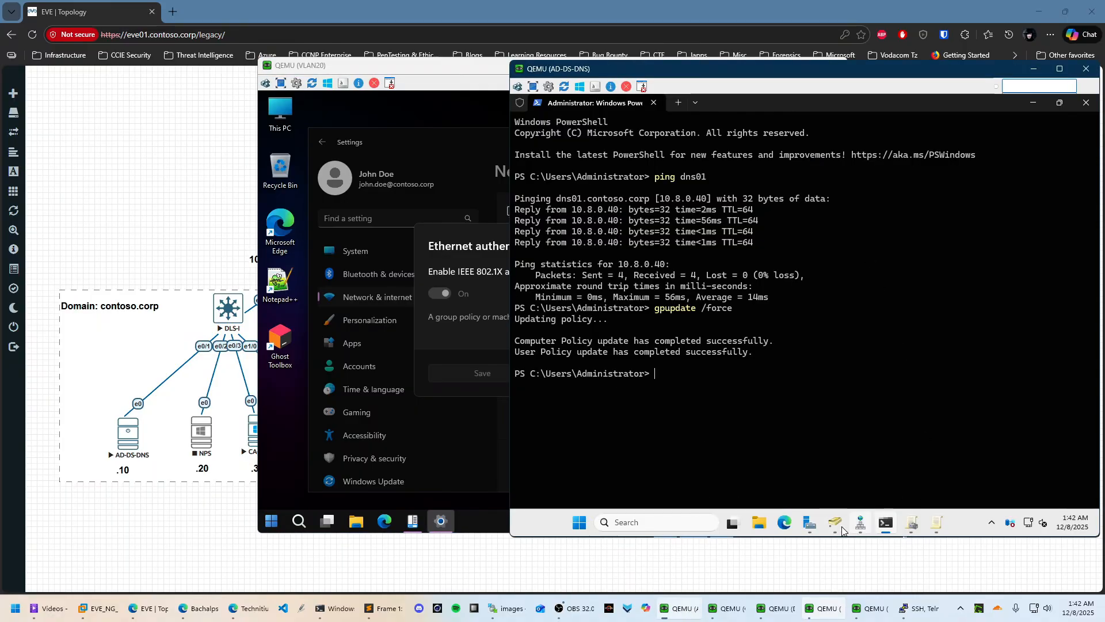
Review the SecurityGPO 802.1xWiredPolicy properties and its advanced 802.1X settings, then apply them
{"action": "left_click", "coordinate": [910, 523]}
{"action": "left_click", "coordinate": [937, 524]}
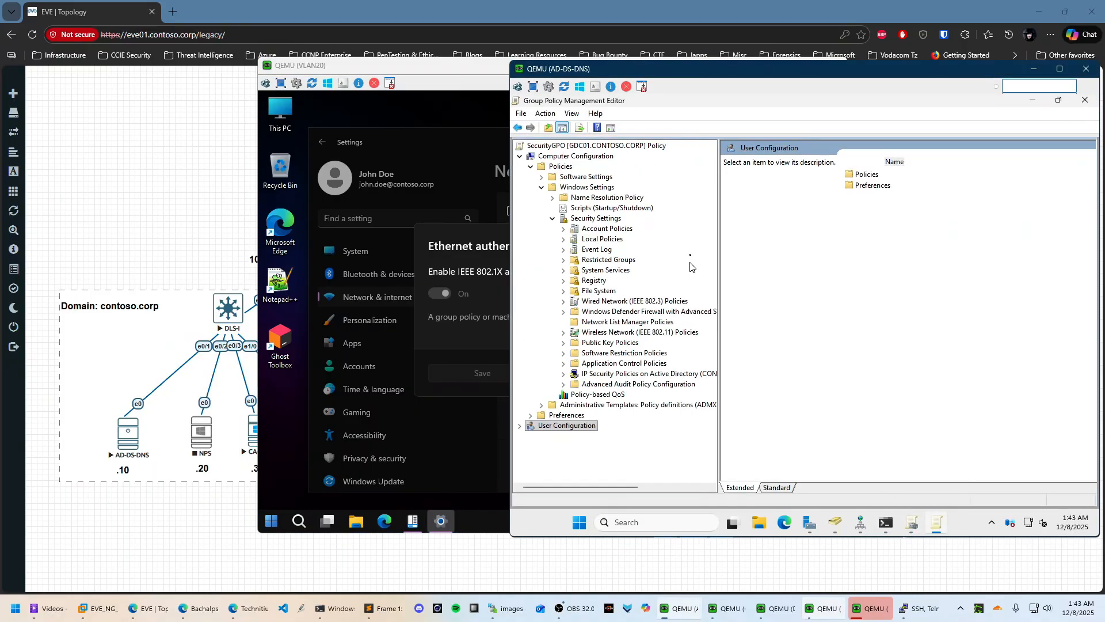
{"action": "left_click", "coordinate": [553, 218]}
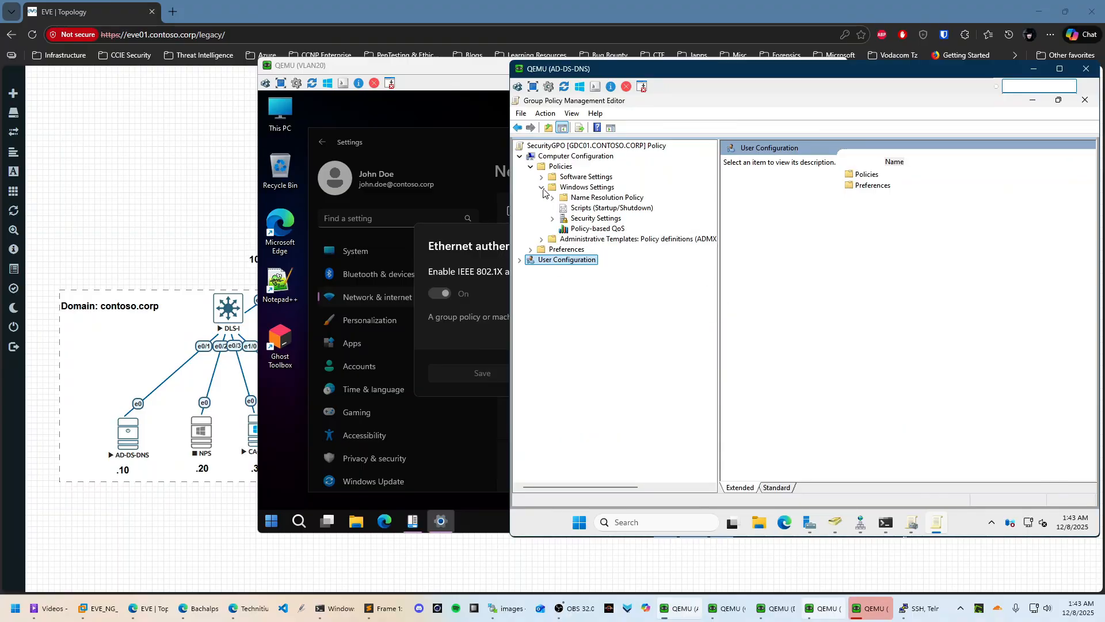
{"action": "left_click", "coordinate": [552, 218]}
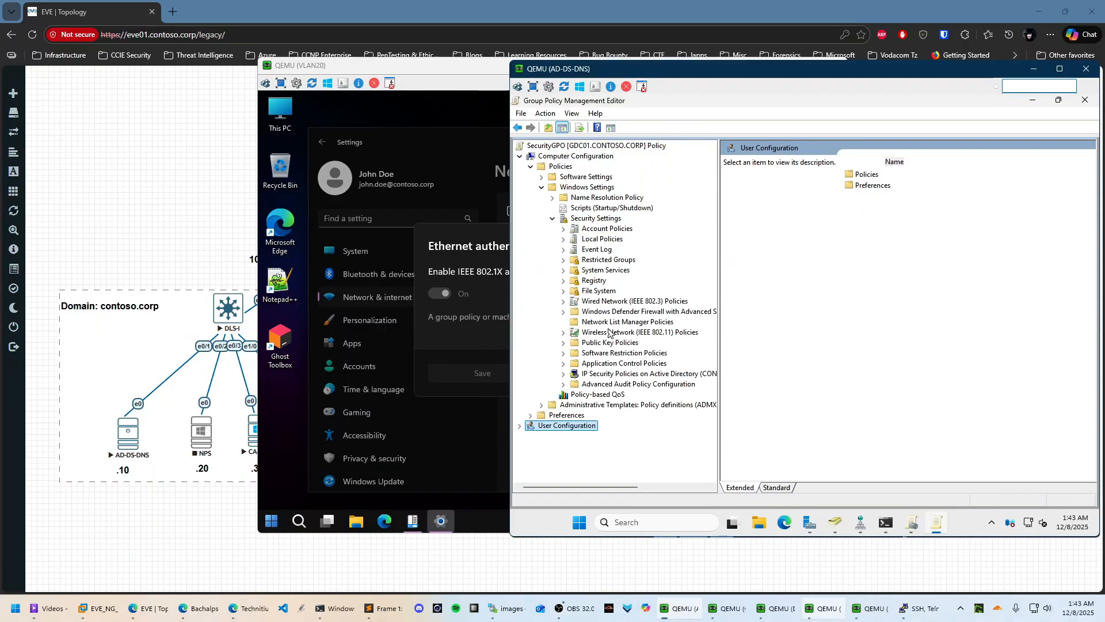
{"action": "left_click", "coordinate": [619, 301]}
{"action": "right_click", "coordinate": [767, 160]}
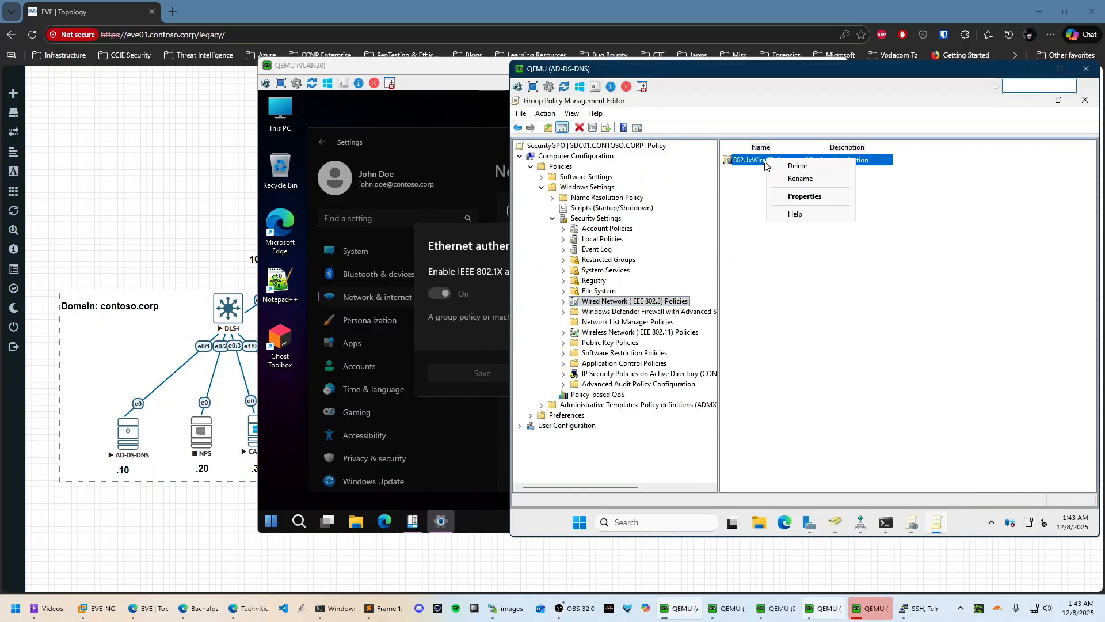
{"action": "left_click", "coordinate": [805, 197]}
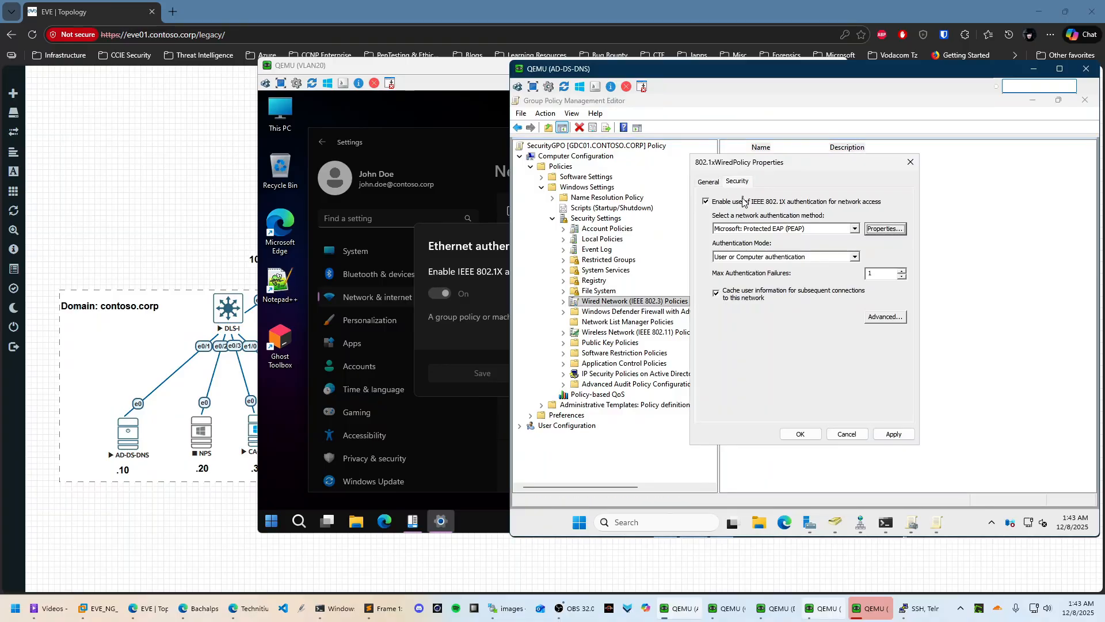
{"action": "left_click", "coordinate": [891, 322]}
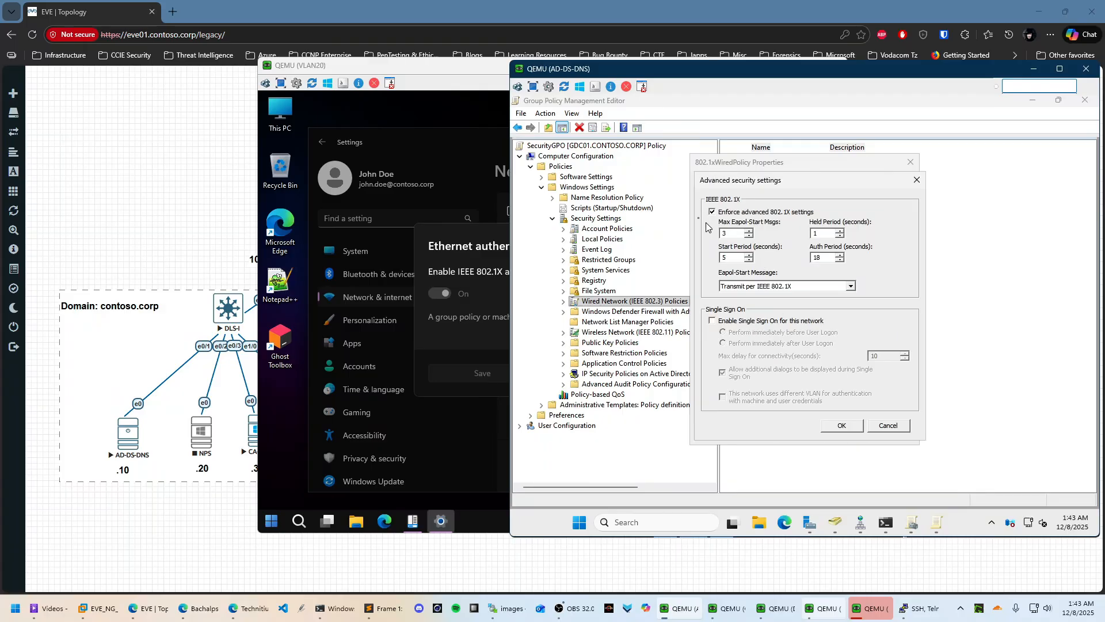
{"action": "left_click", "coordinate": [830, 418]}
{"action": "left_click", "coordinate": [913, 433]}
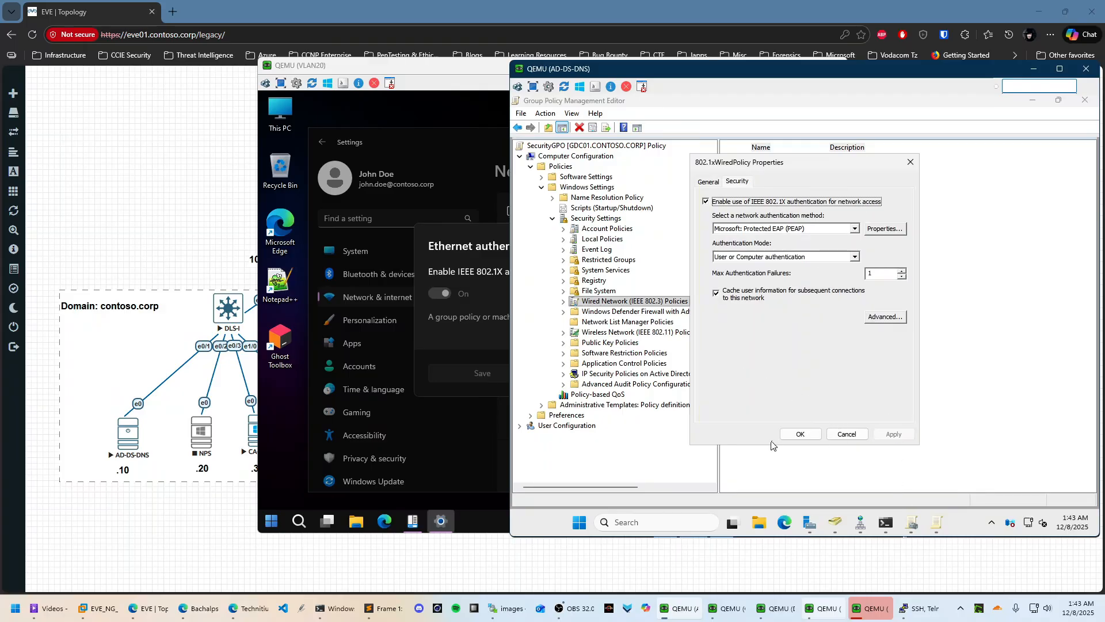
{"action": "left_click", "coordinate": [792, 440]}
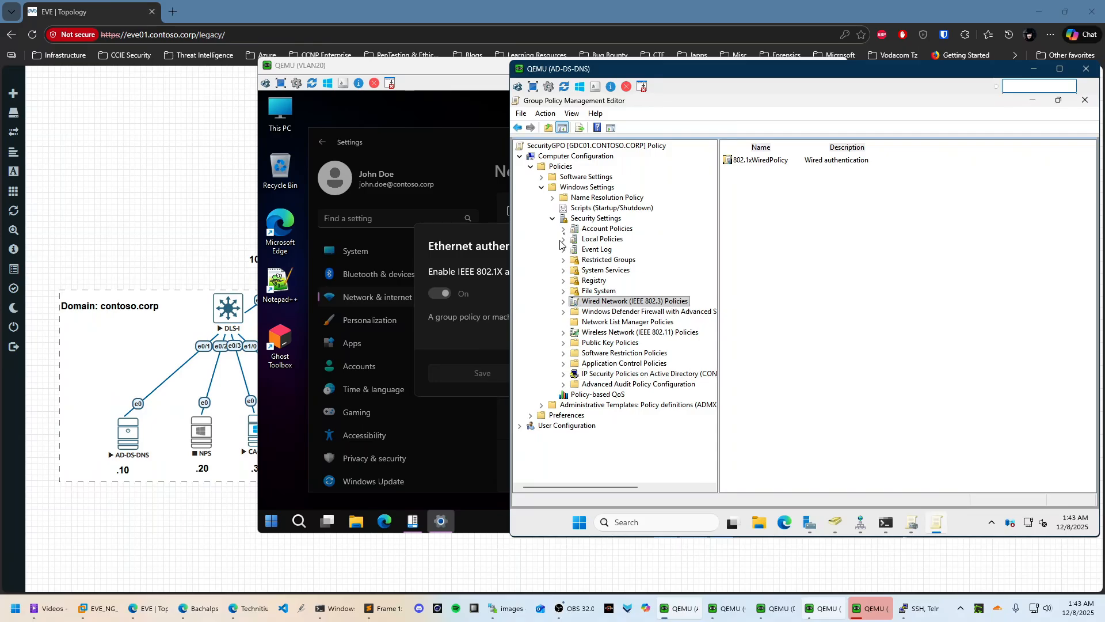
Verify Wired AutoConfig starts Automatic in System Services and inspect WLAN AutoConfig
{"action": "left_click", "coordinate": [603, 343]}
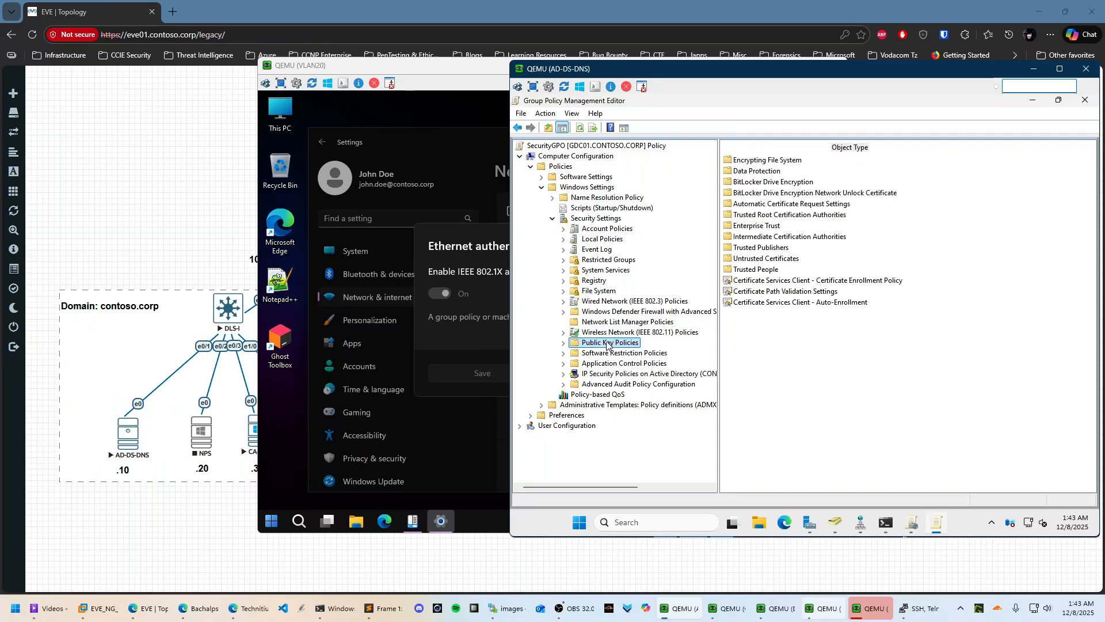
{"action": "left_click", "coordinate": [601, 270]}
{"action": "left_click", "coordinate": [762, 303]}
{"action": "type", "text": "wir"}
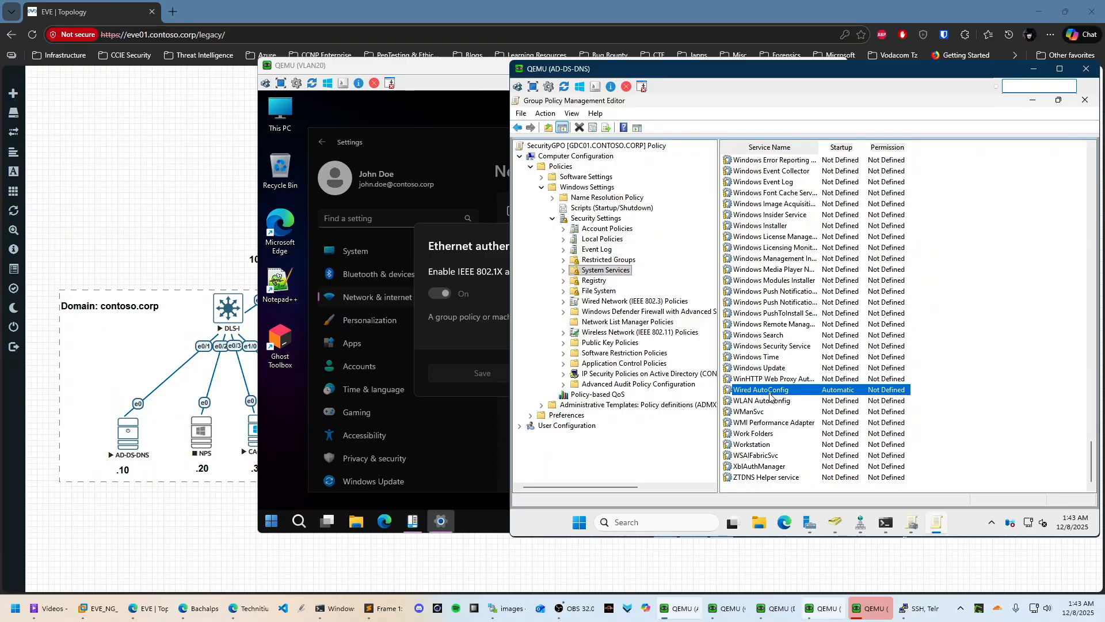
{"action": "right_click", "coordinate": [771, 391]}
{"action": "left_click", "coordinate": [803, 400]}
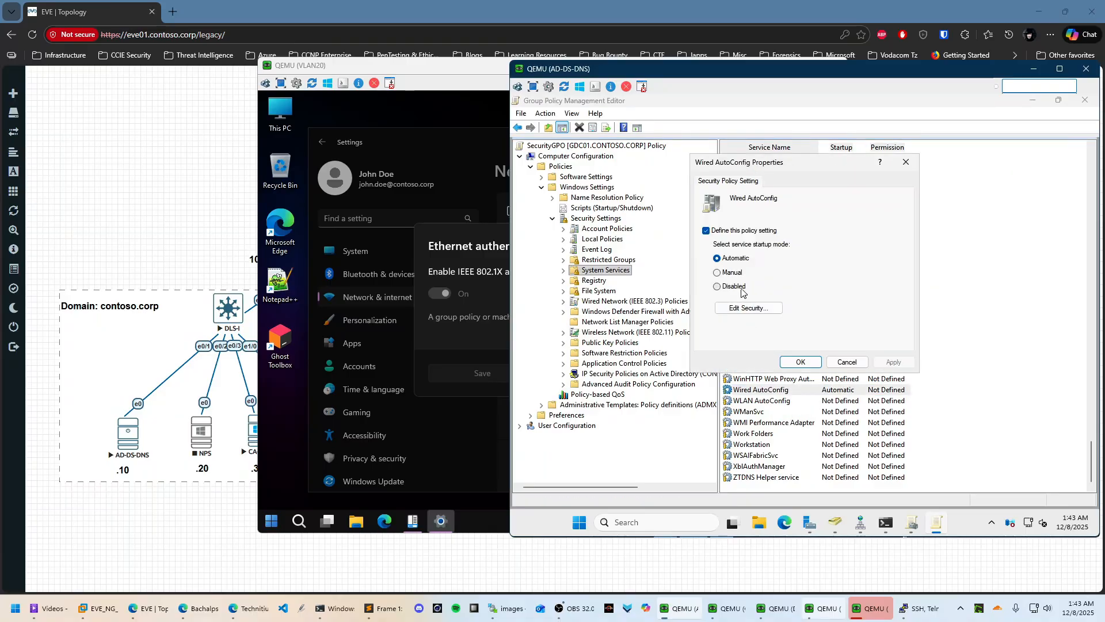
{"action": "left_click", "coordinate": [811, 361]}
{"action": "left_click", "coordinate": [761, 401]}
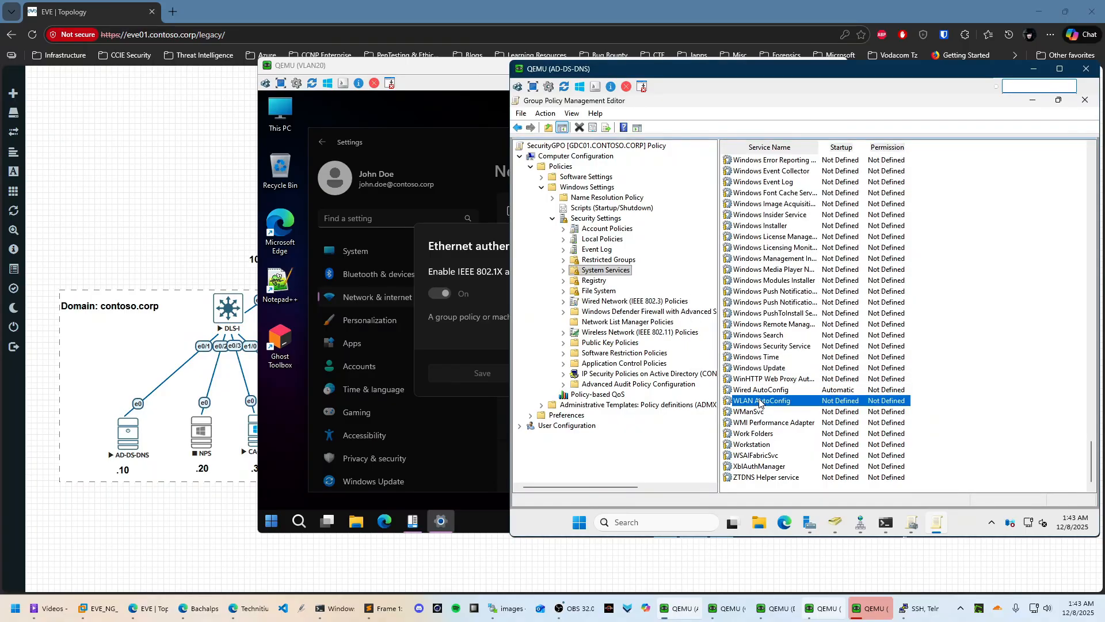
{"action": "double_click", "coordinate": [760, 402]}
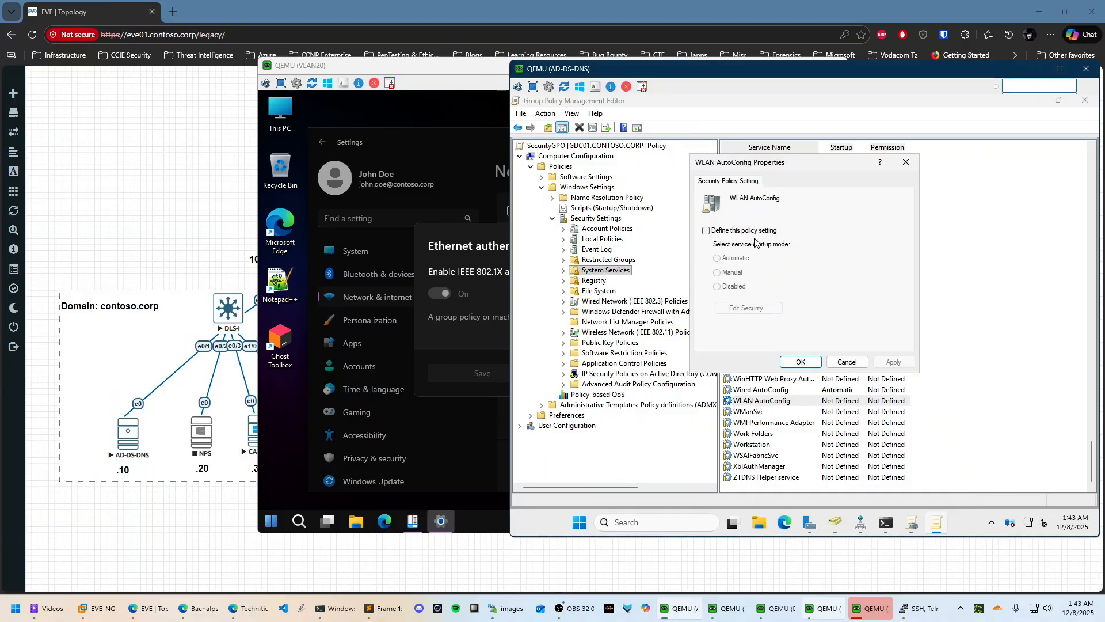
{"action": "left_click", "coordinate": [847, 362]}
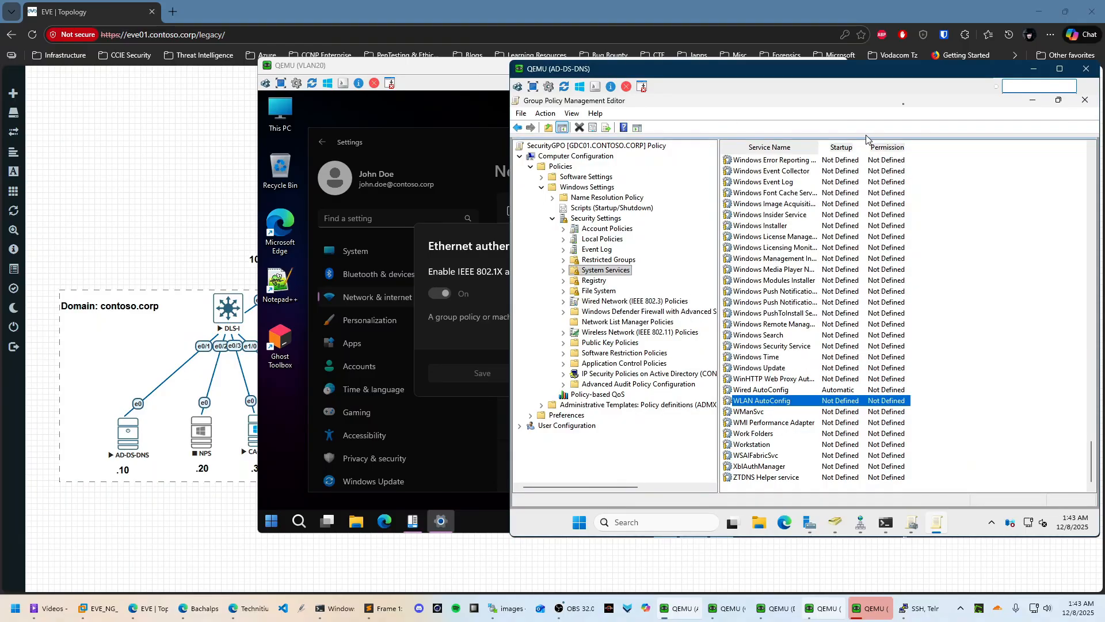
Minimize the policy editor and Group Policy Management to reveal PowerShell, then bring VLAN10 forward
{"action": "left_click", "coordinate": [1033, 100]}
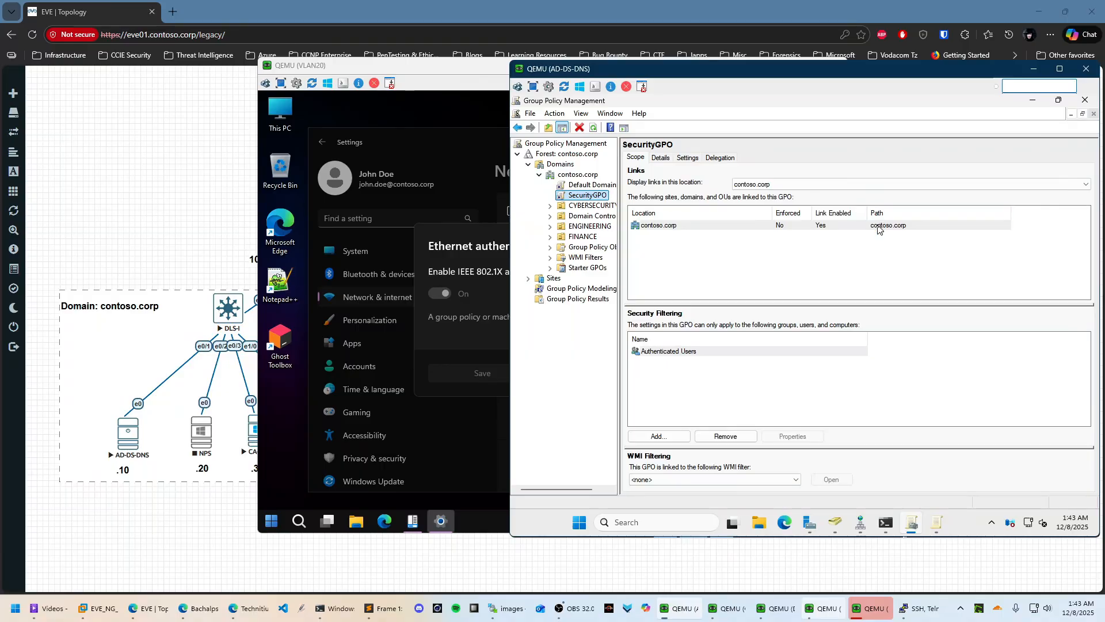
{"action": "left_click", "coordinate": [1032, 100]}
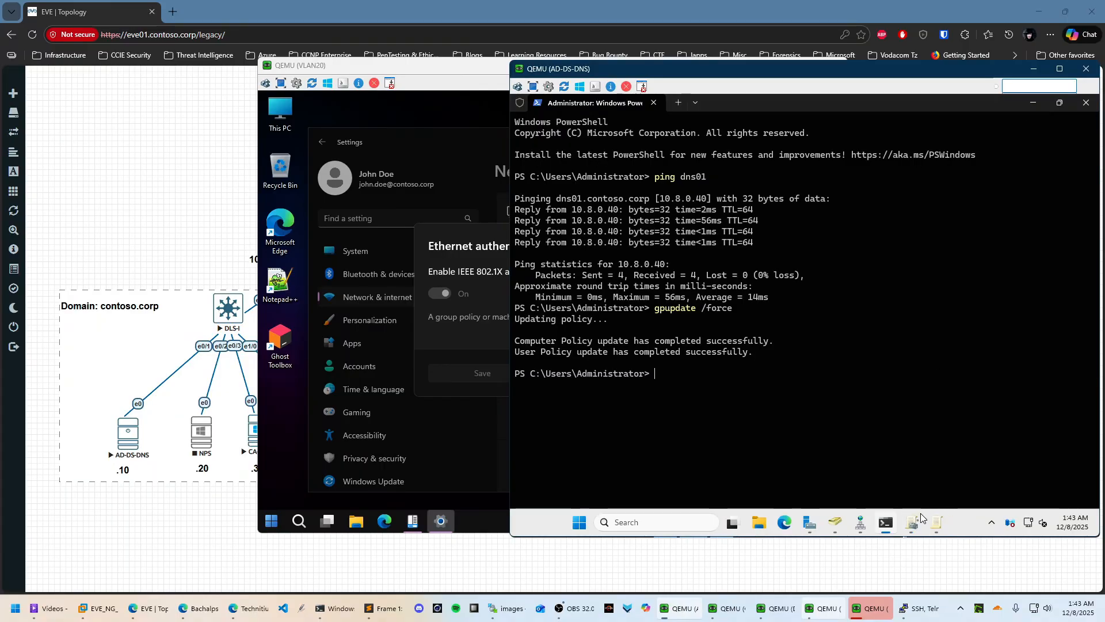
{"action": "left_click", "coordinate": [882, 614]}
Refresh the CA's Issued Certificates and inspect request 9 (user) and request 10 (workstation) rows
{"action": "left_click", "coordinate": [662, 312]}
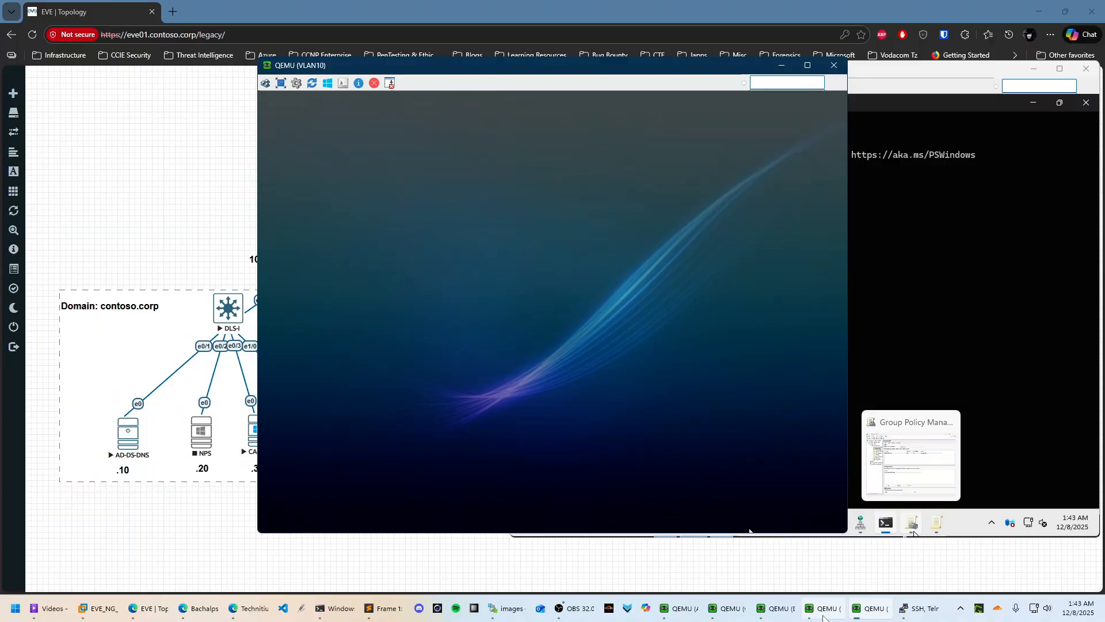
{"action": "mouse_move", "coordinate": [716, 605]}
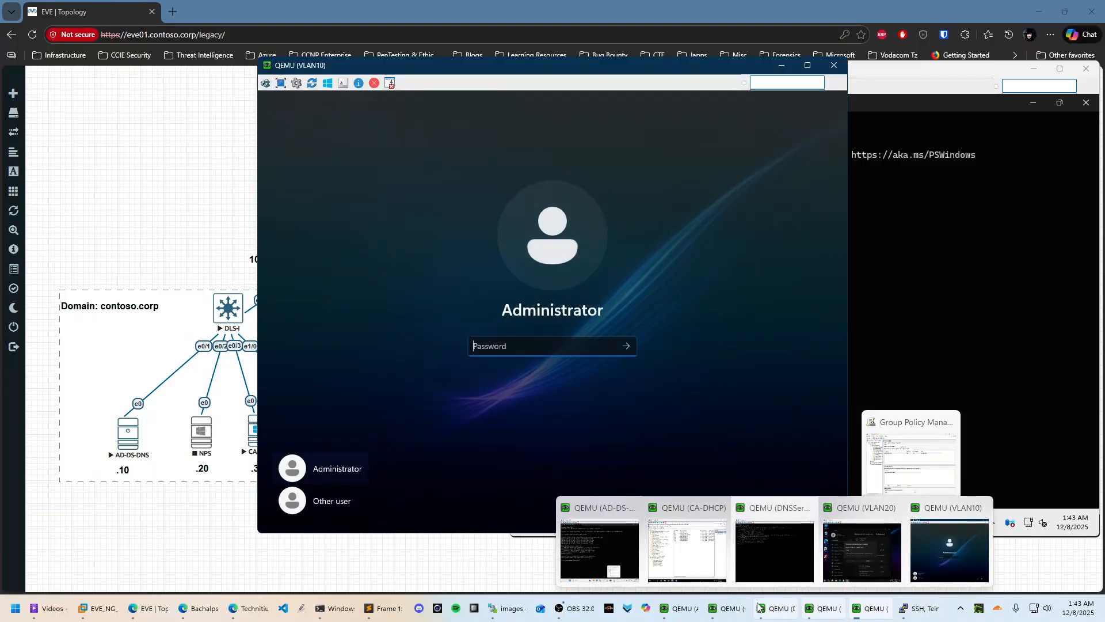
{"action": "left_click", "coordinate": [683, 544]}
{"action": "right_click", "coordinate": [750, 283]}
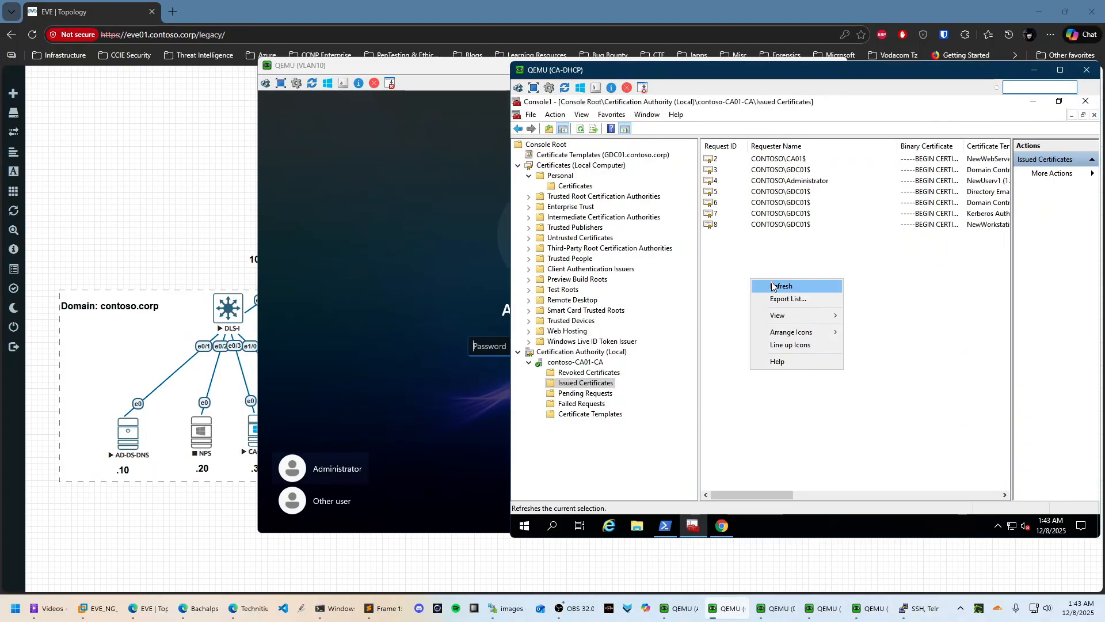
{"action": "left_click", "coordinate": [771, 283]}
{"action": "left_click", "coordinate": [789, 247]}
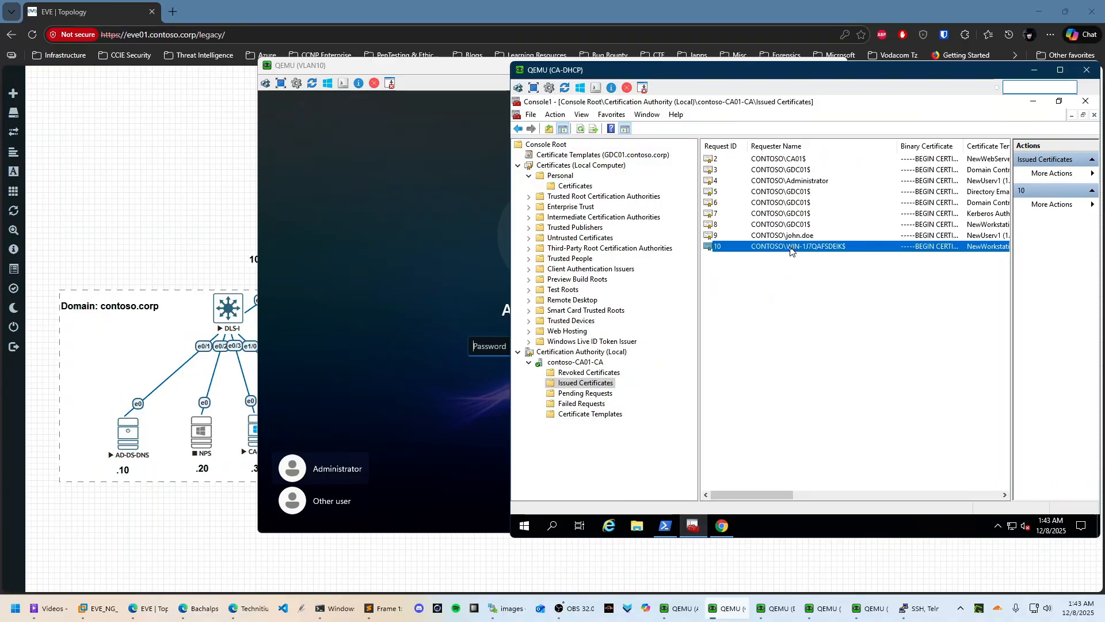
{"action": "left_click", "coordinate": [803, 237]}
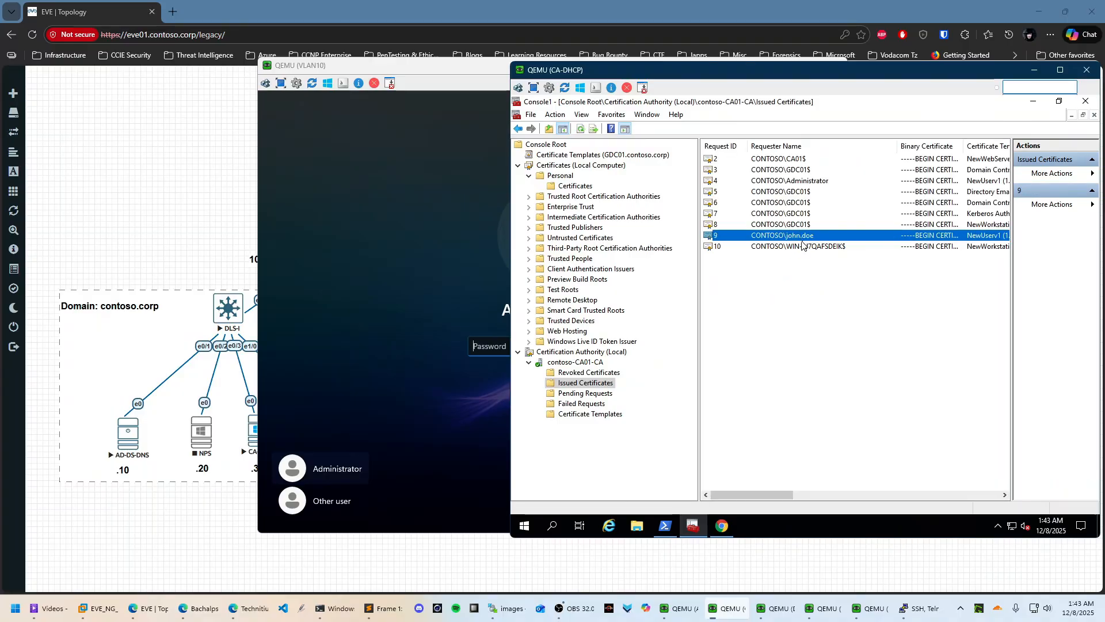
{"action": "left_click_drag", "start_coordinate": [762, 495], "coordinate": [804, 496]}
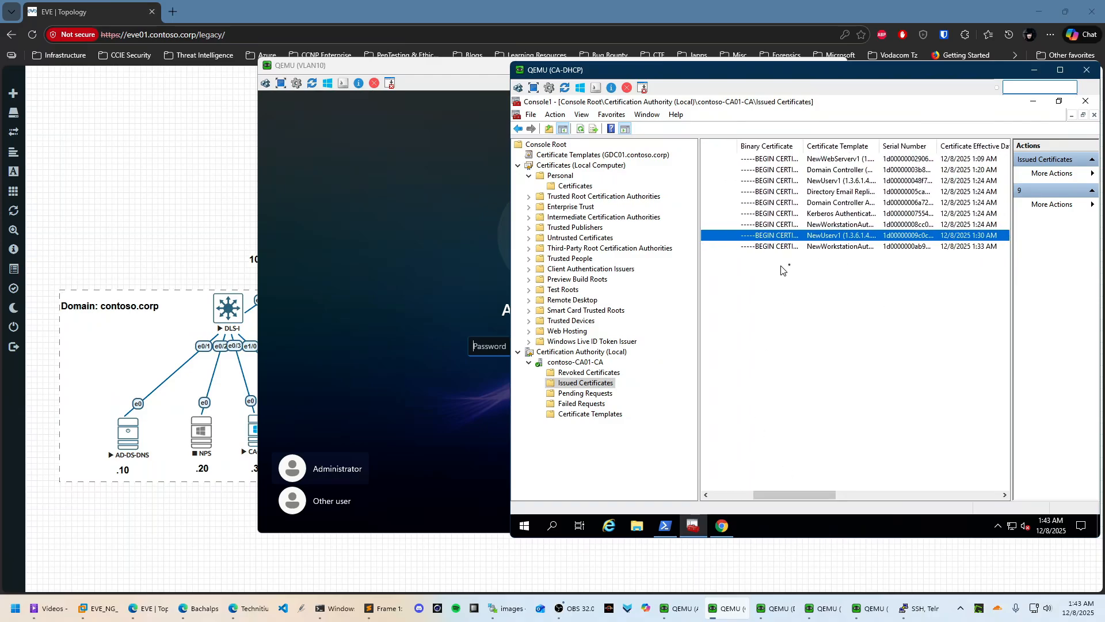
{"action": "left_click", "coordinate": [836, 249]}
{"action": "left_click_drag", "start_coordinate": [820, 494], "coordinate": [778, 487]}
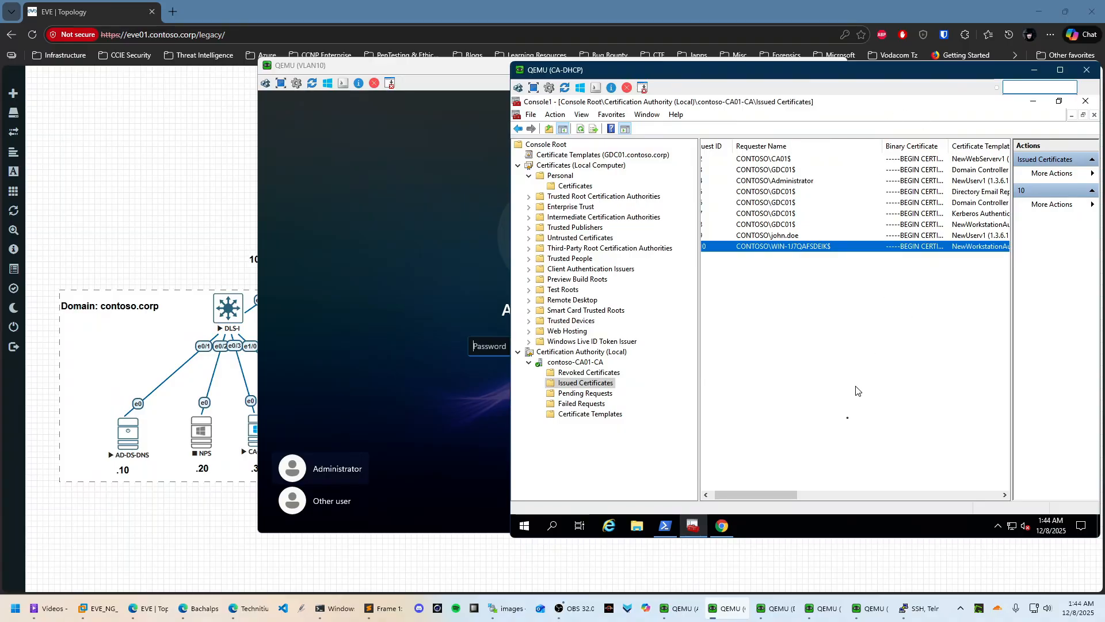
Sign the VLAN10 client in through Other user with another domain user's name and password
{"action": "left_click", "coordinate": [459, 344]}
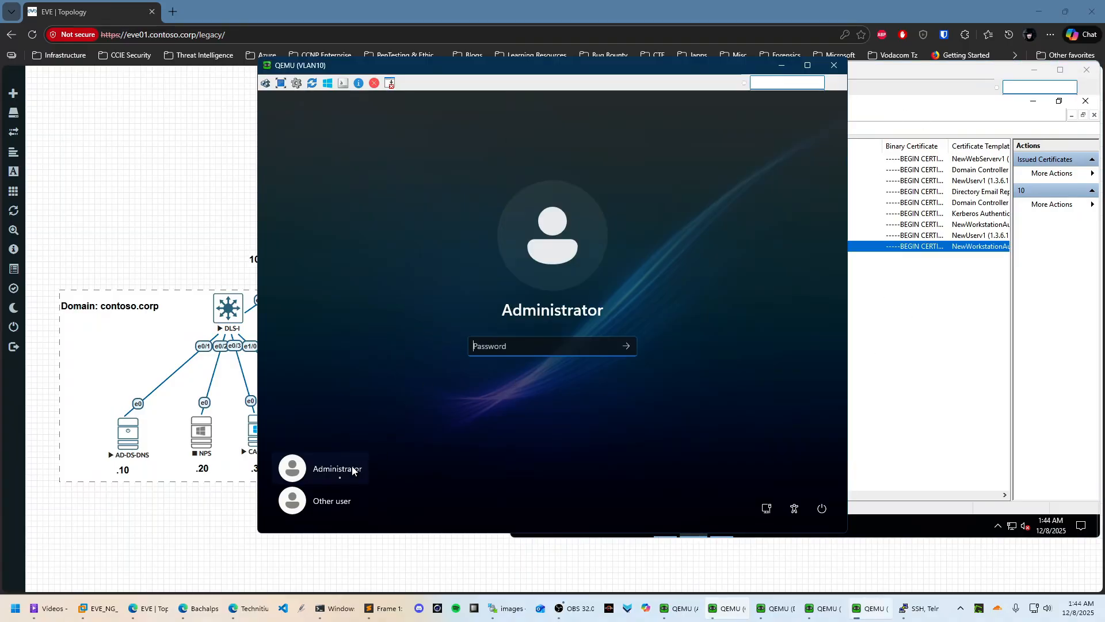
{"action": "left_click", "coordinate": [336, 501]}
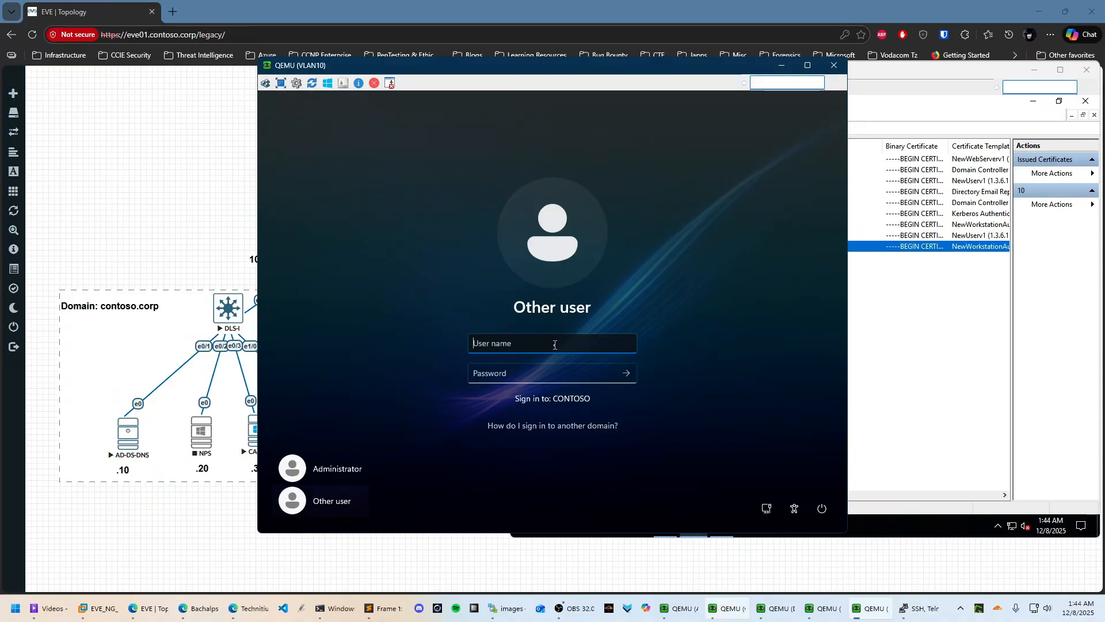
{"action": "type", "text": "jane.doe"}
{"action": "key", "text": "Tab"}
{"action": "type", "text": "••"}
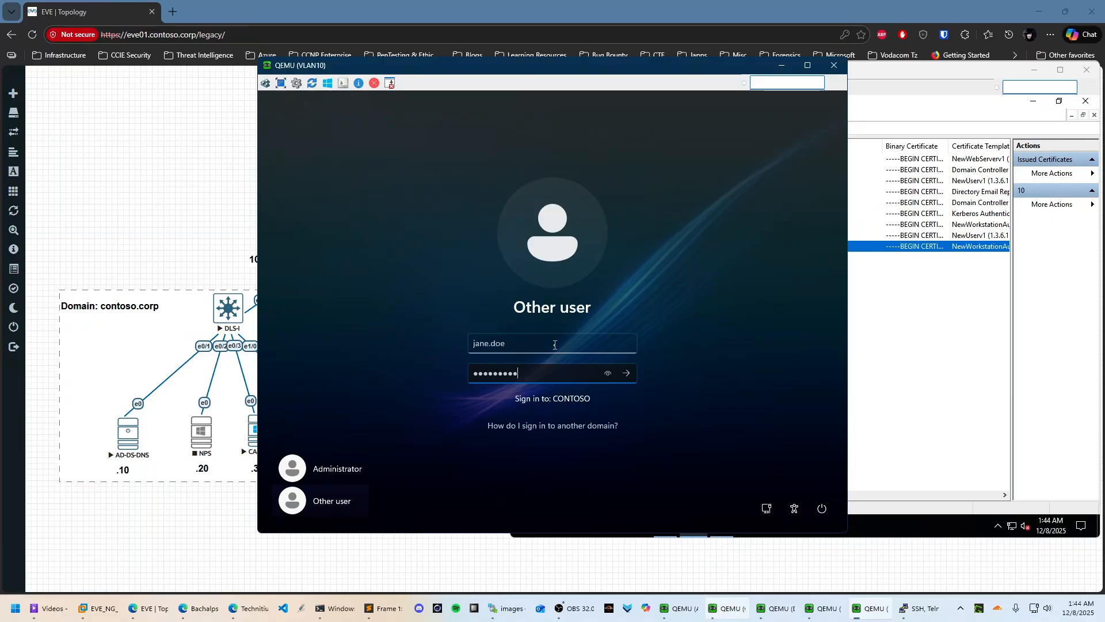
{"action": "key", "text": "Return"}
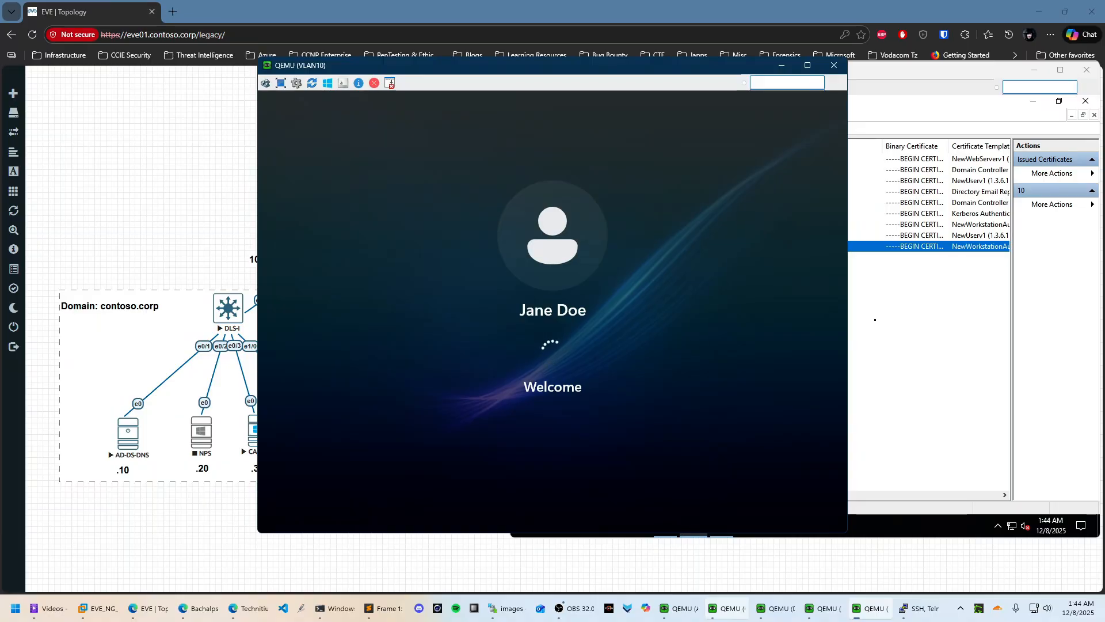
Refresh the CA's issued certificates, inspect request 9, and check the VLAN10 sign-in progress
{"action": "left_click", "coordinate": [858, 297]}
{"action": "right_click", "coordinate": [790, 273]}
{"action": "left_click", "coordinate": [817, 280]}
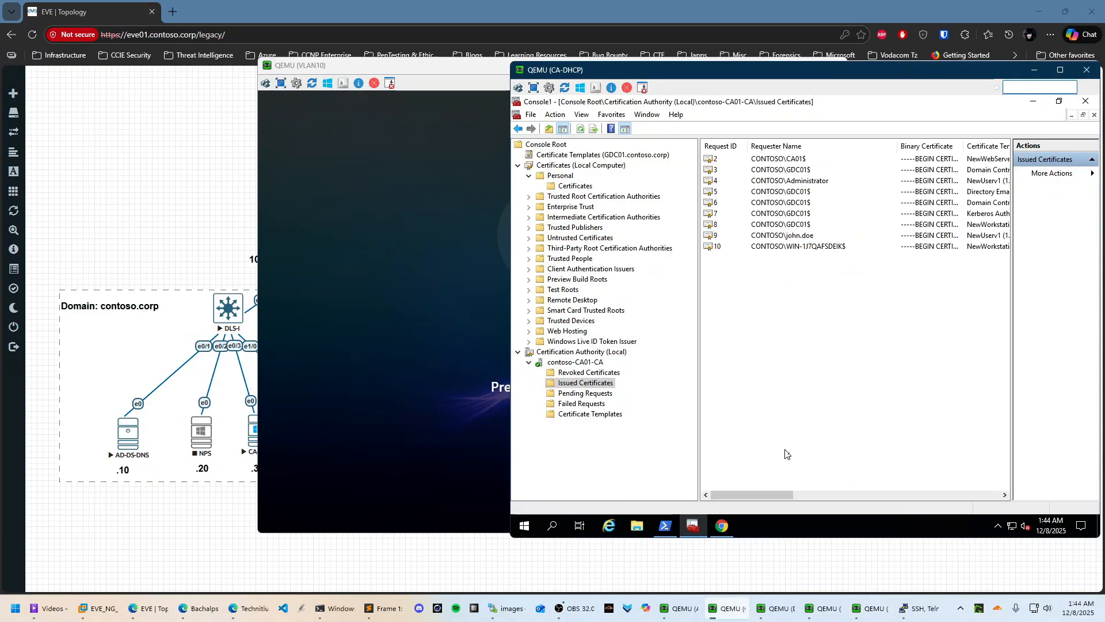
{"action": "left_click", "coordinate": [800, 236]}
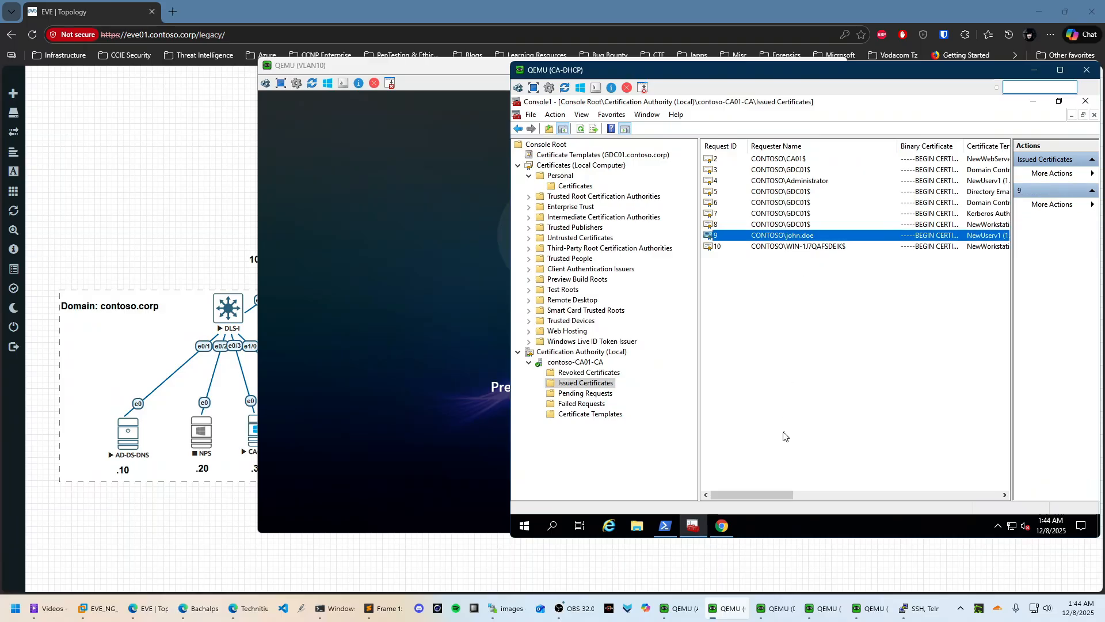
{"action": "left_click", "coordinate": [772, 487]}
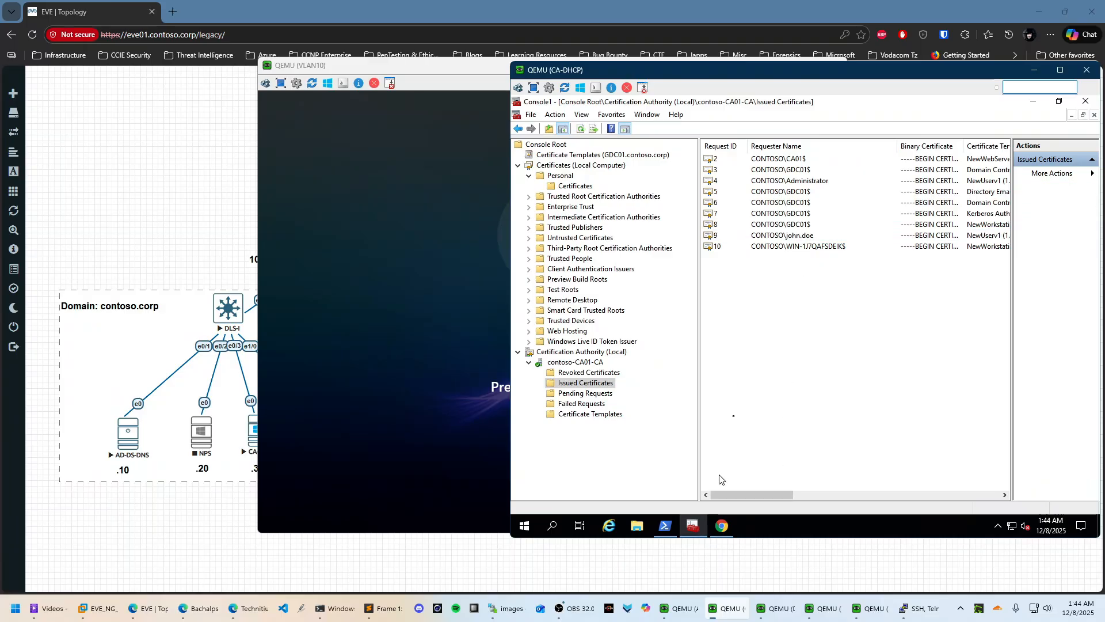
{"action": "left_click", "coordinate": [472, 339]}
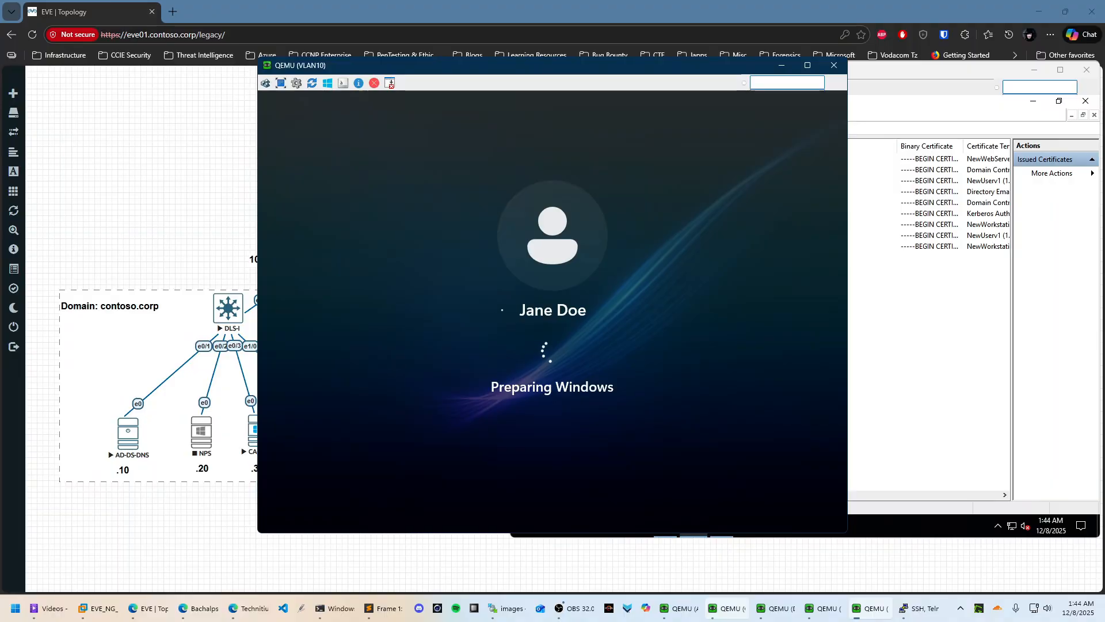
On VLAN20, cancel the Ethernet authentication dialog, minimize Settings, and close StartAllBack
{"action": "left_click", "coordinate": [824, 608]}
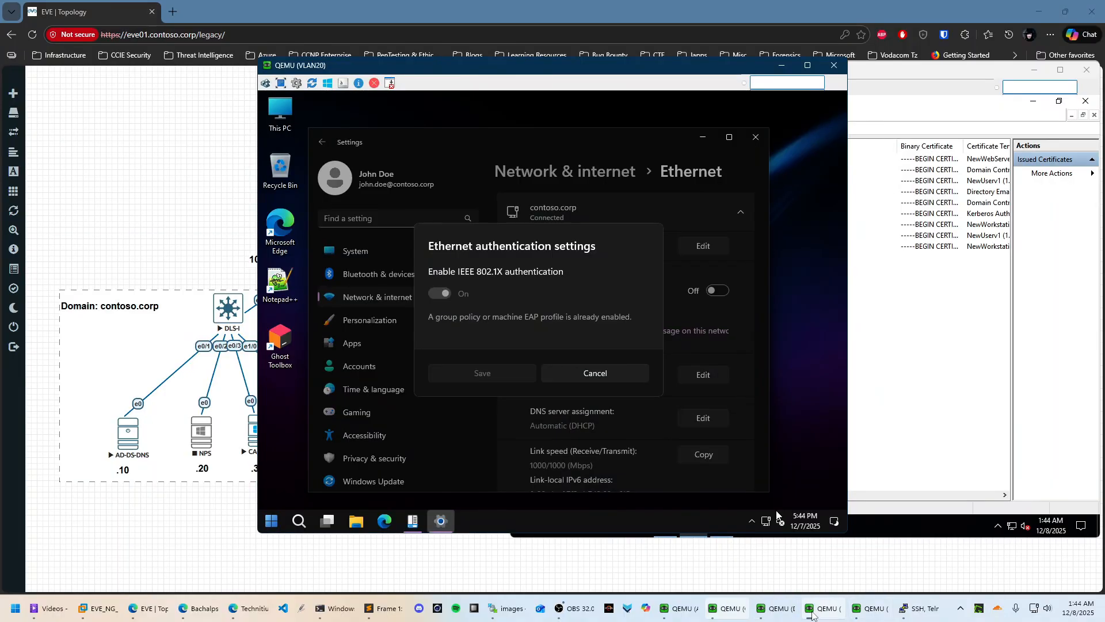
{"action": "left_click", "coordinate": [604, 373]}
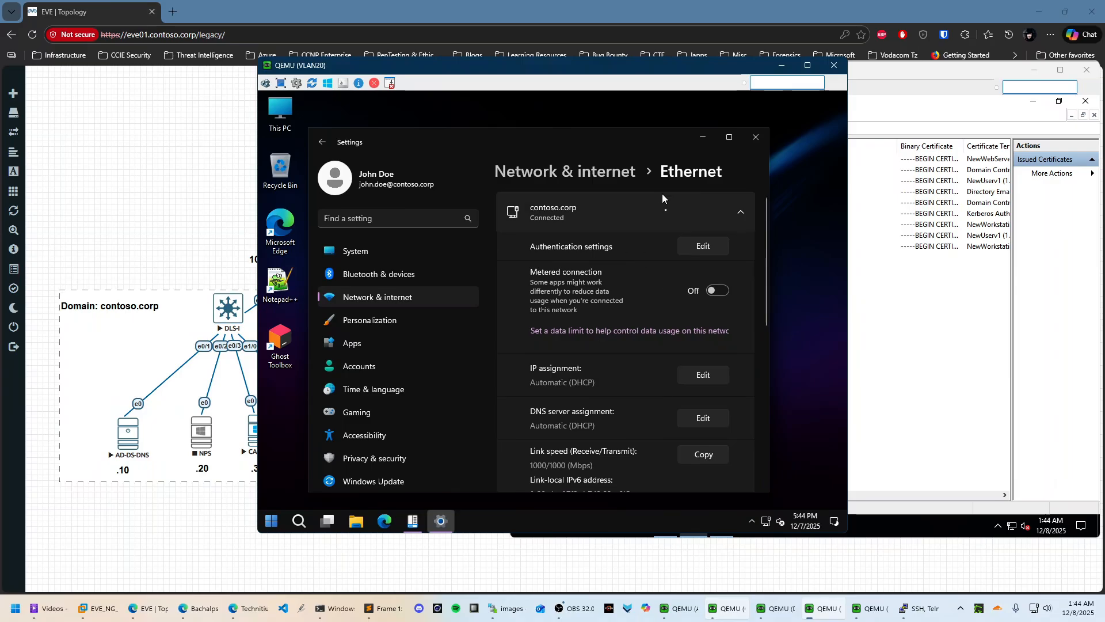
{"action": "left_click", "coordinate": [730, 137]}
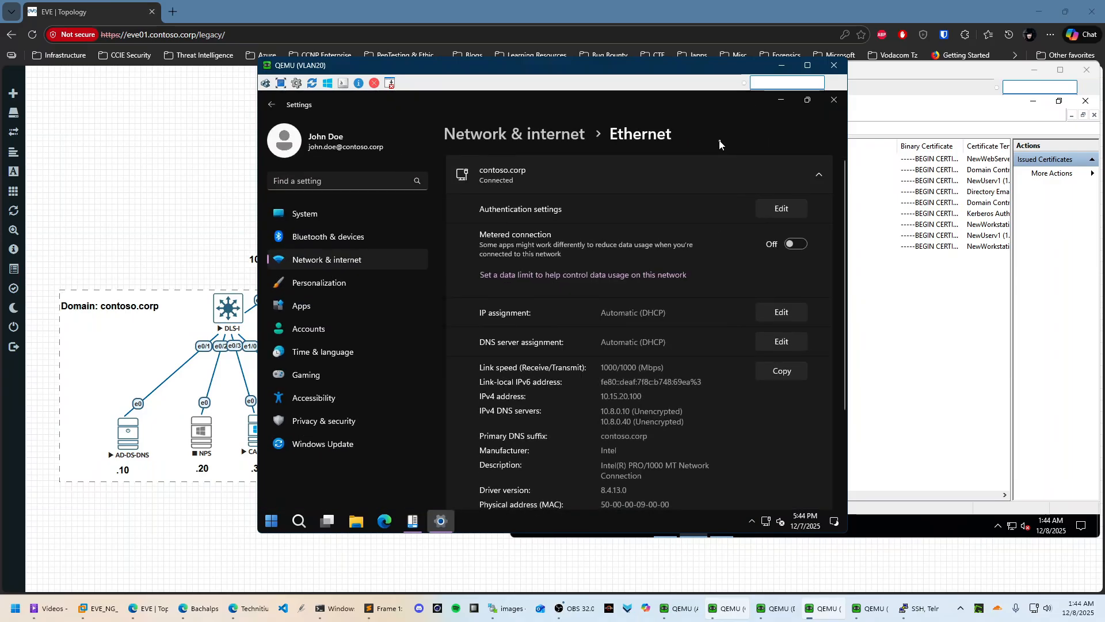
{"action": "left_click", "coordinate": [785, 100]}
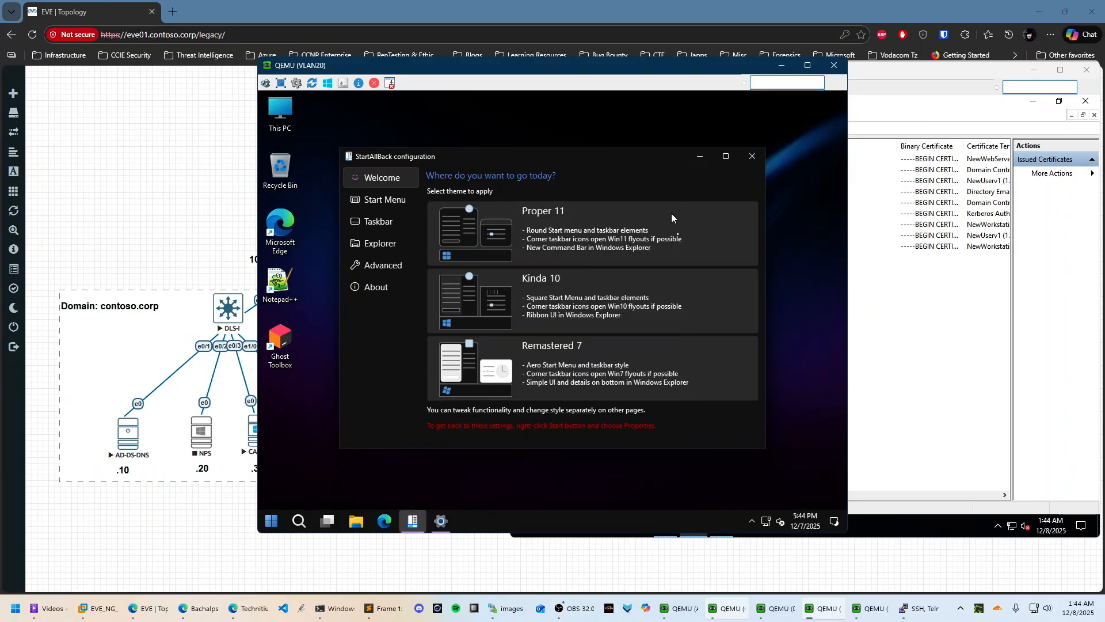
{"action": "left_click", "coordinate": [748, 164]}
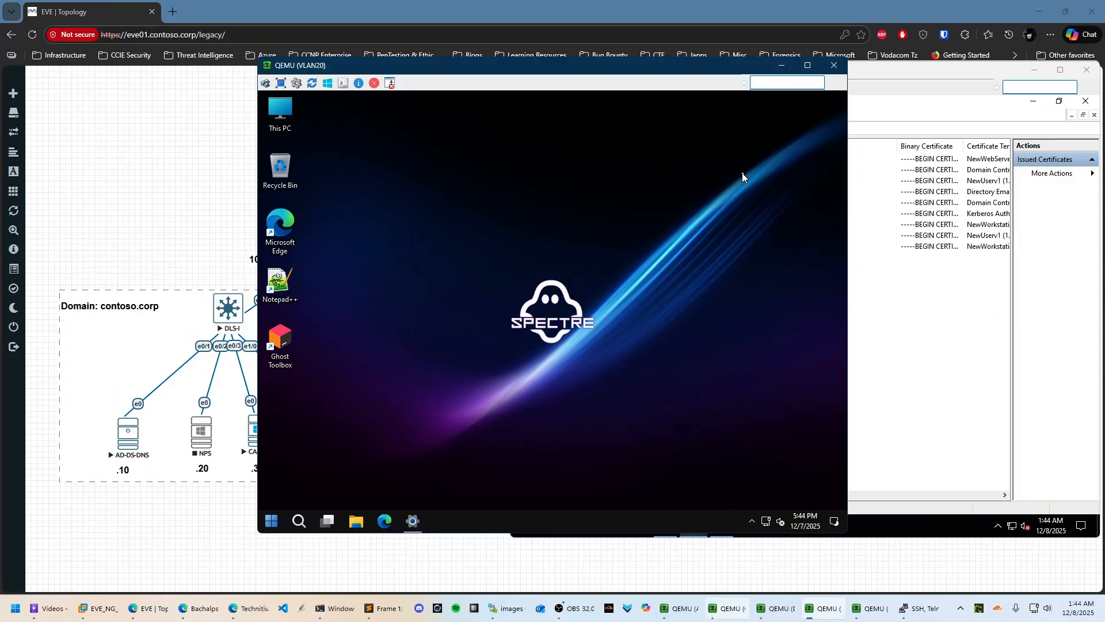
Minimize the VLAN20 and VLAN10 consoles to reveal the CA-DHCP issued-certificates list
{"action": "left_click", "coordinate": [782, 65]}
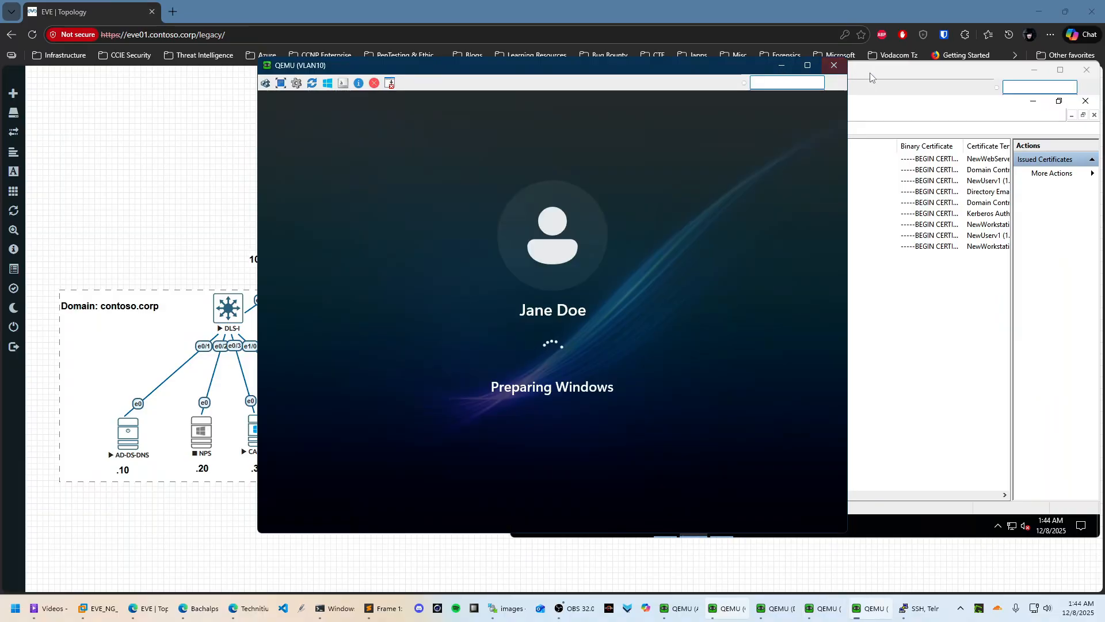
{"action": "left_click", "coordinate": [930, 69]}
{"action": "left_click", "coordinate": [436, 73]}
{"action": "left_click", "coordinate": [781, 65]}
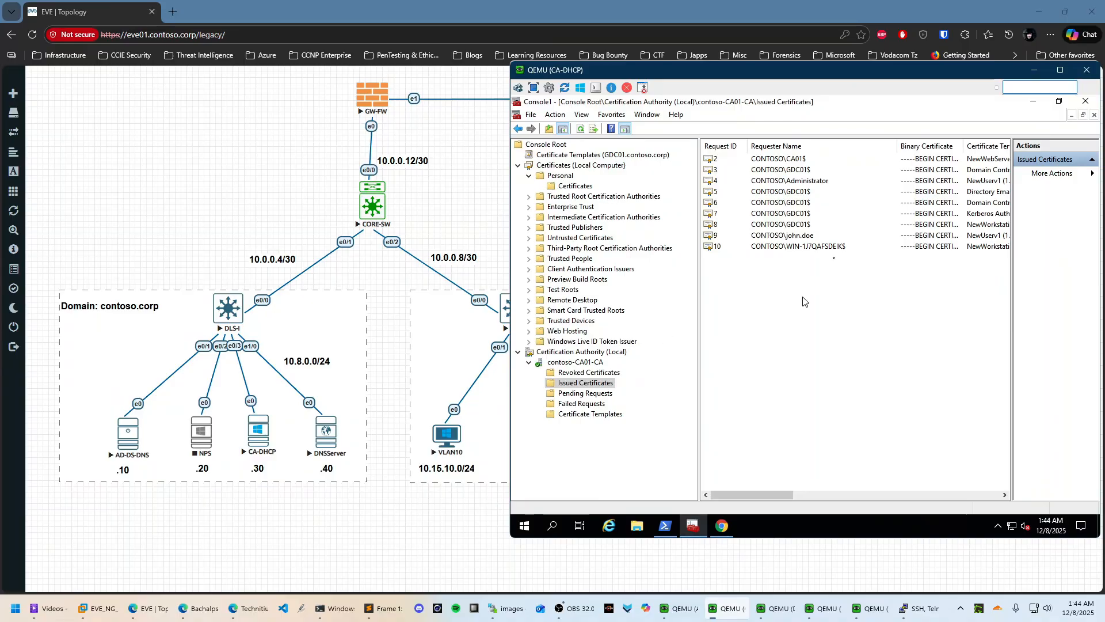
Review the CA's Personal certificates and the Technitium DNS dashboard, then bring the lab topology forward
{"action": "left_click", "coordinate": [575, 186]}
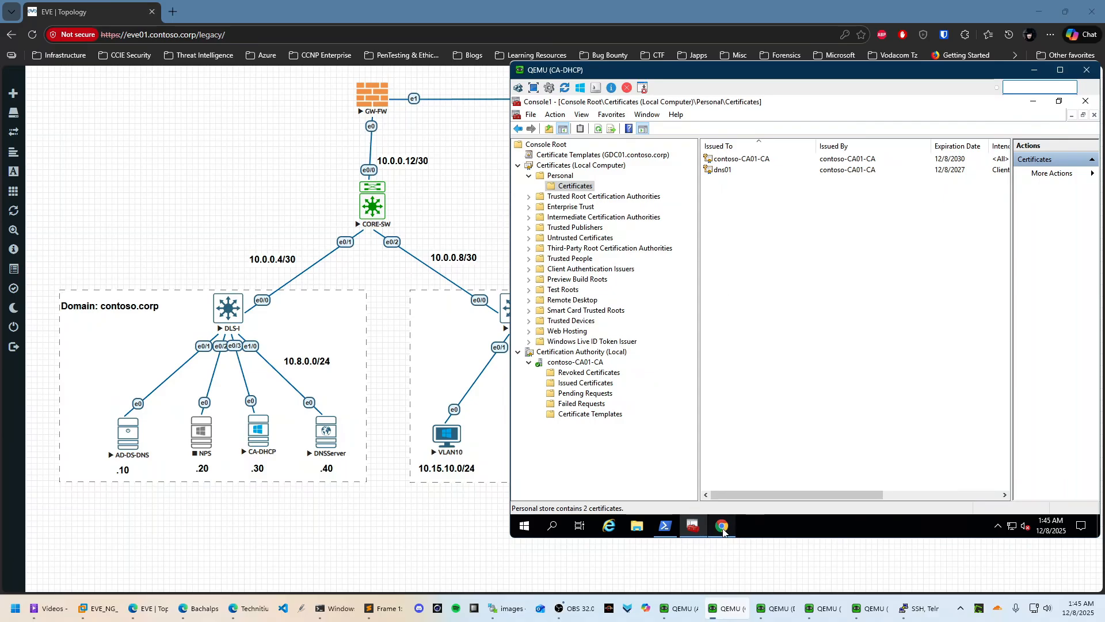
{"action": "left_click", "coordinate": [722, 525]}
{"action": "scroll", "coordinate": [984, 441], "scroll_direction": "down", "scroll_amount": 9}
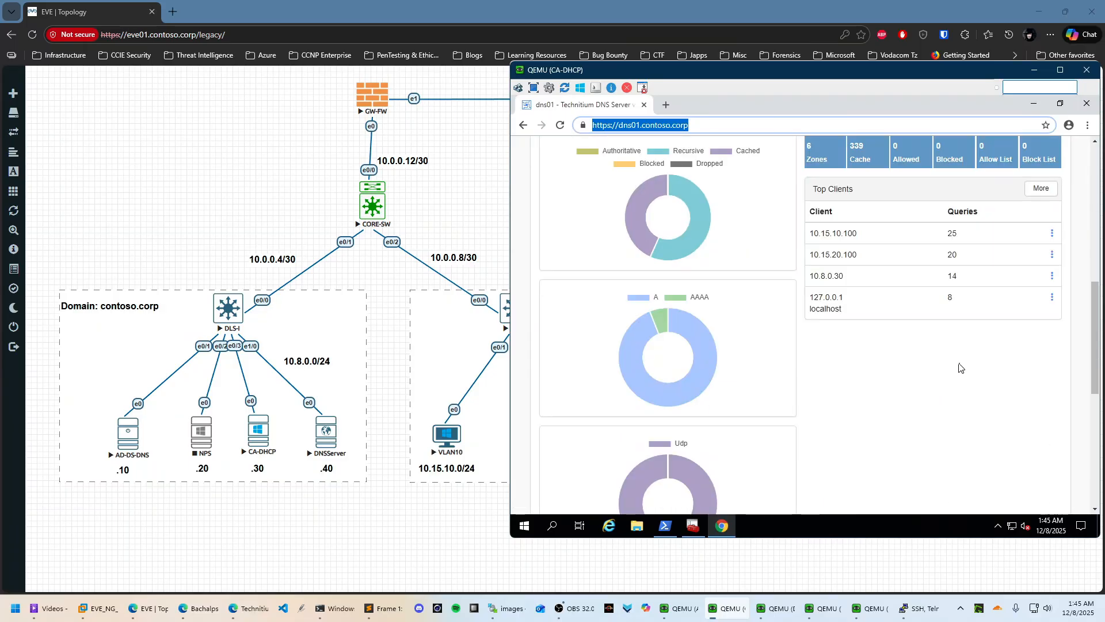
{"action": "scroll", "coordinate": [960, 366], "scroll_direction": "up", "scroll_amount": 8}
{"action": "scroll", "coordinate": [960, 354], "scroll_direction": "up", "scroll_amount": 1}
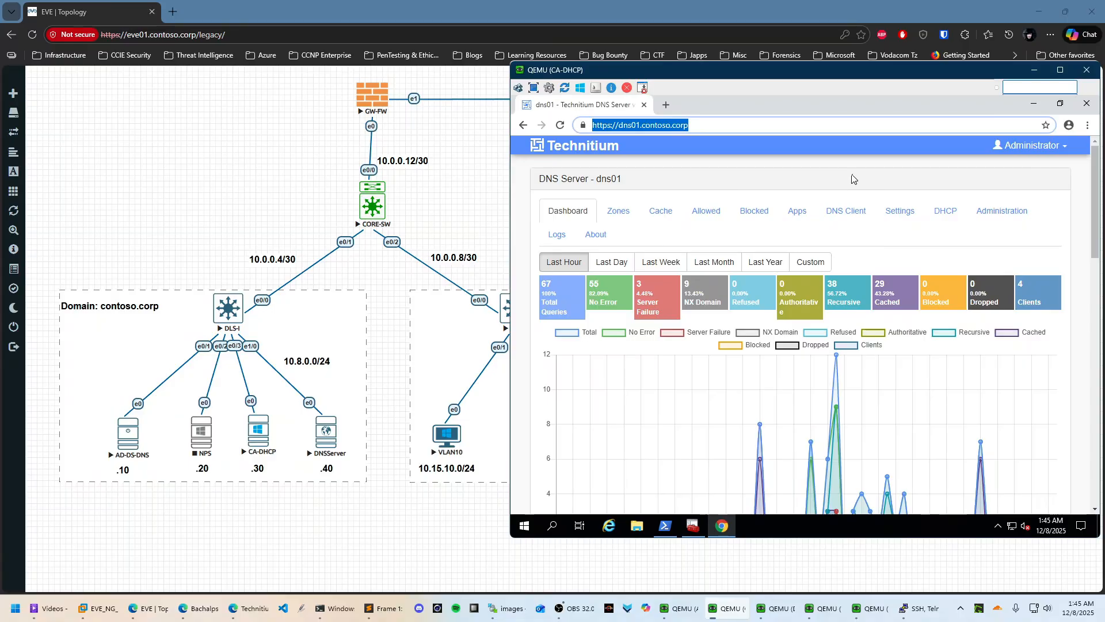
{"action": "left_click", "coordinate": [287, 187]}
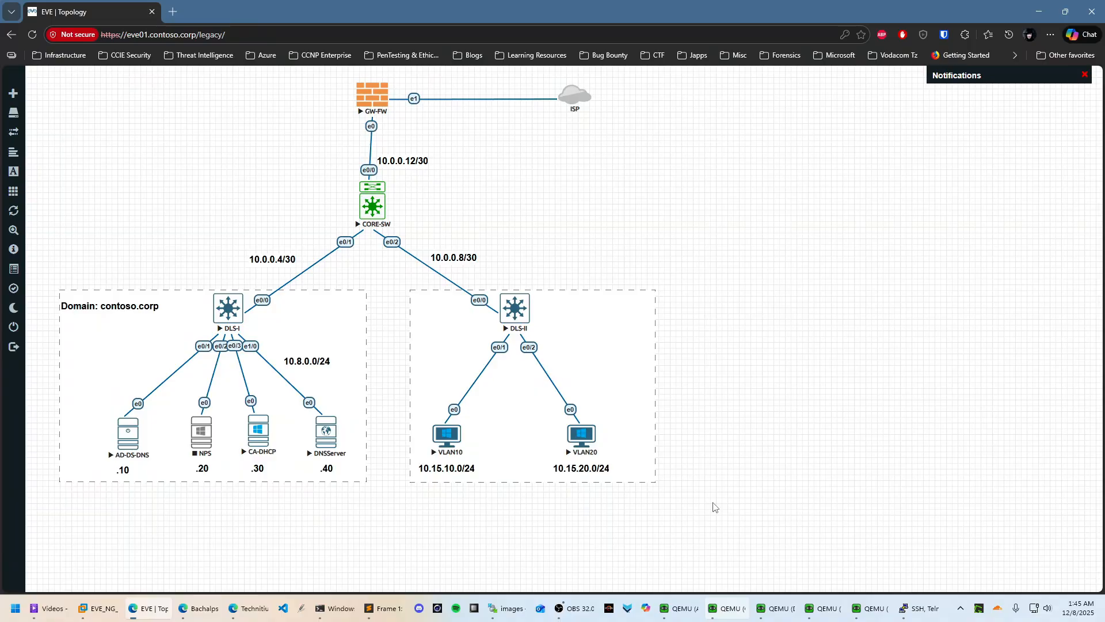
Bring the VLAN10 client console forward and close its StartAllBack theme window
{"action": "mouse_move", "coordinate": [870, 608]}
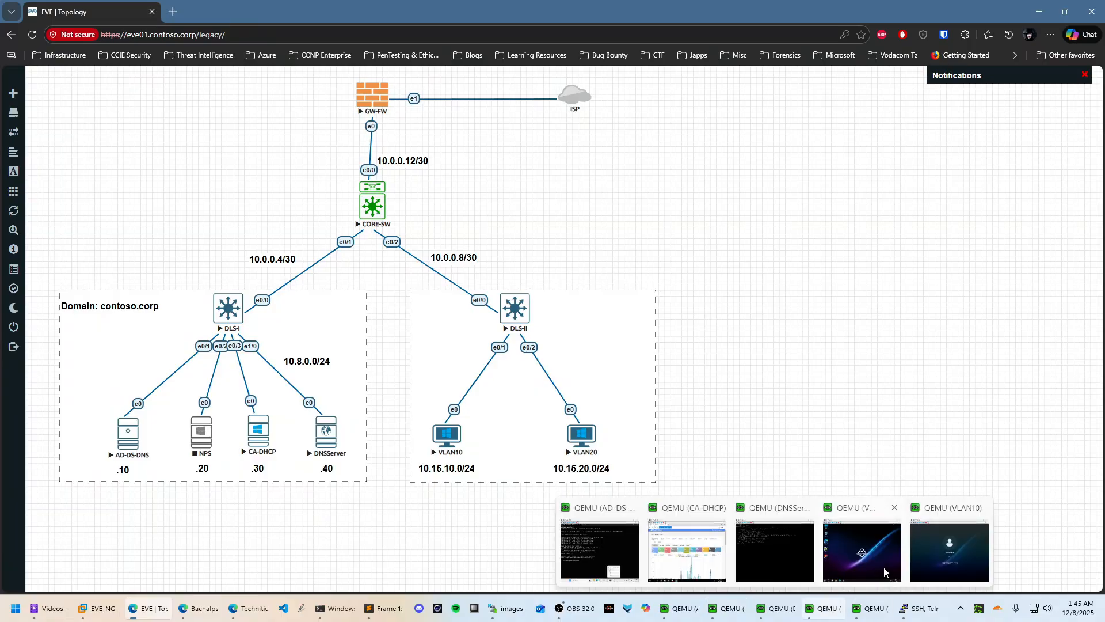
{"action": "left_click", "coordinate": [923, 570]}
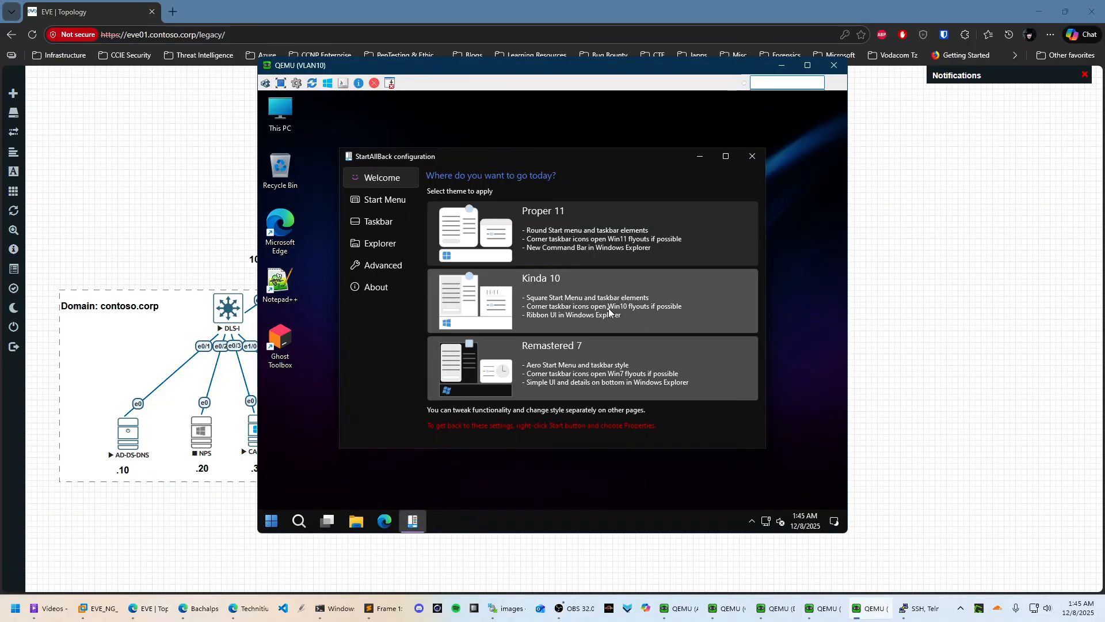
{"action": "left_click", "coordinate": [765, 154]}
On CA-DHCP, refresh Issued Certificates to confirm request 11, then return to VLAN10
{"action": "mouse_move", "coordinate": [685, 612]}
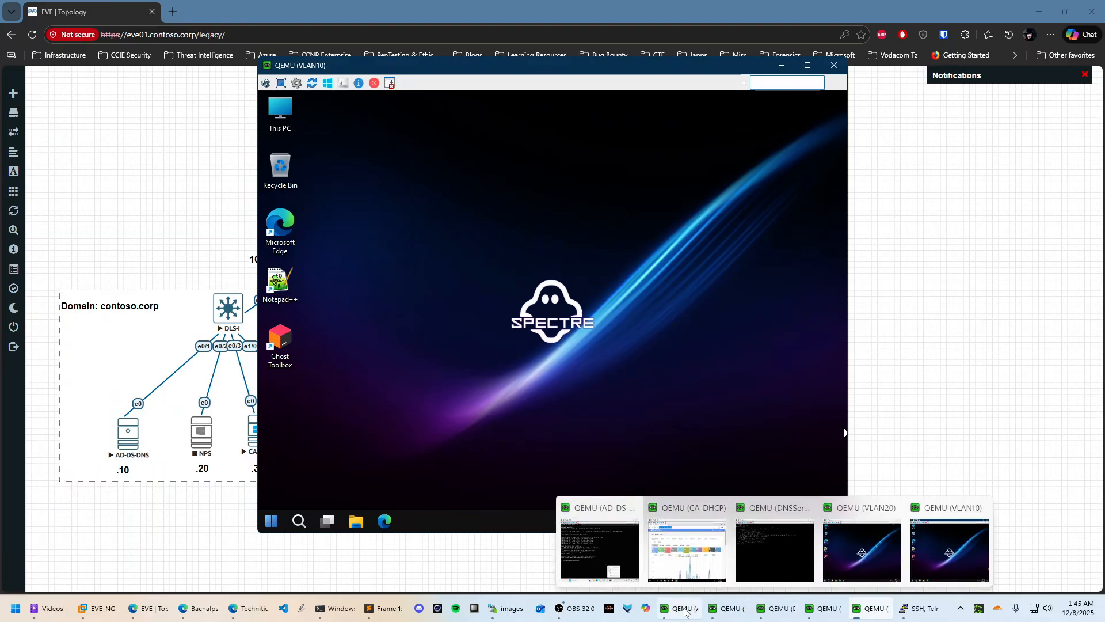
{"action": "left_click", "coordinate": [688, 549]}
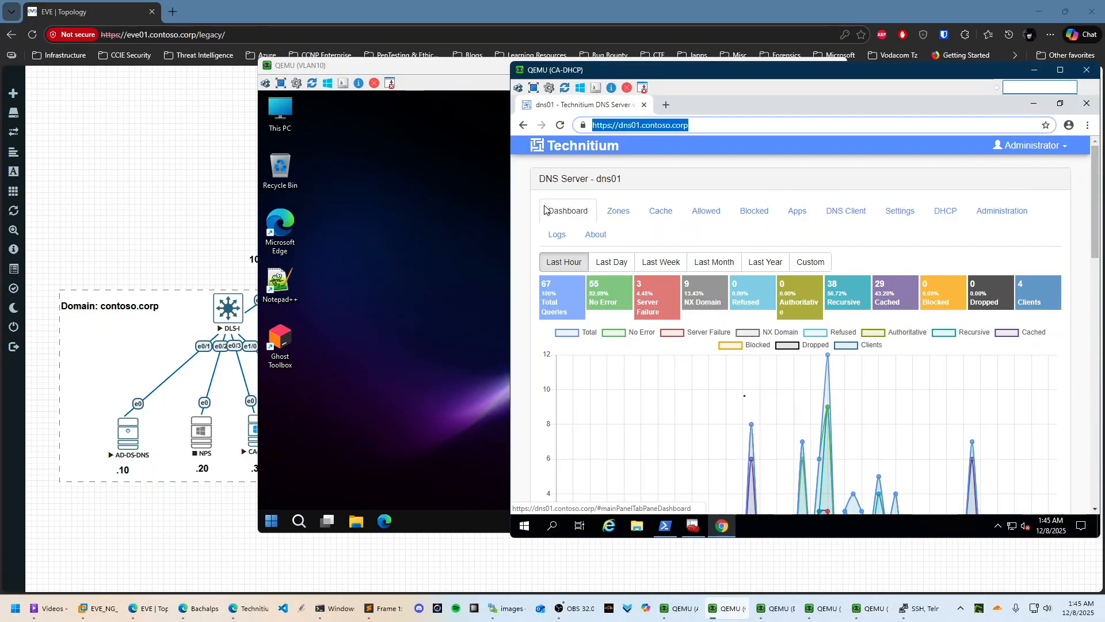
{"action": "left_click", "coordinate": [1039, 107]}
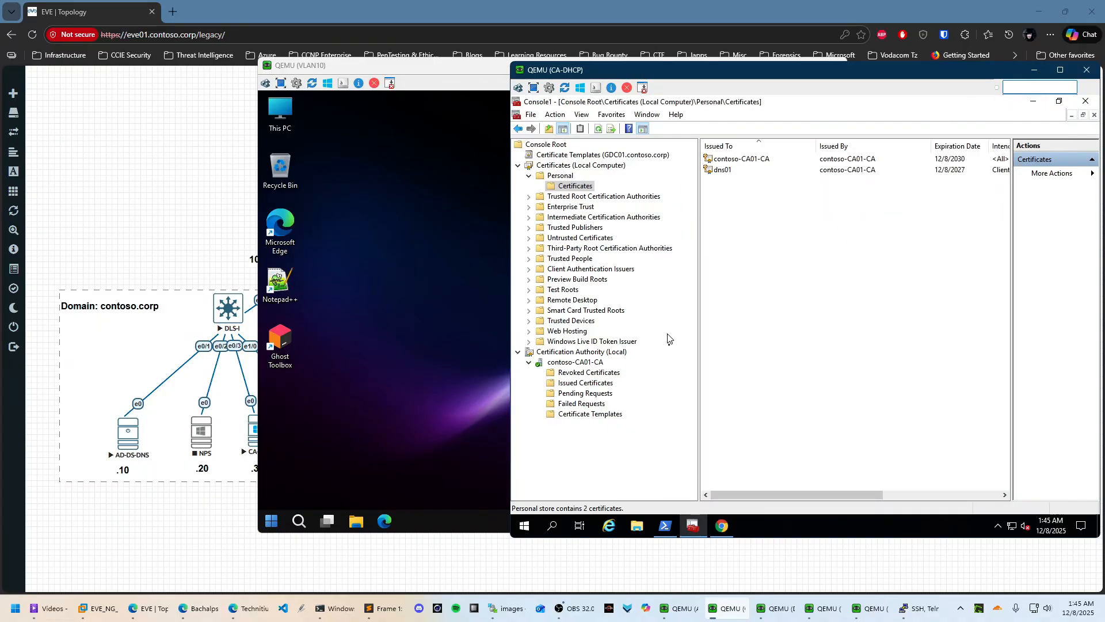
{"action": "left_click", "coordinate": [590, 384]}
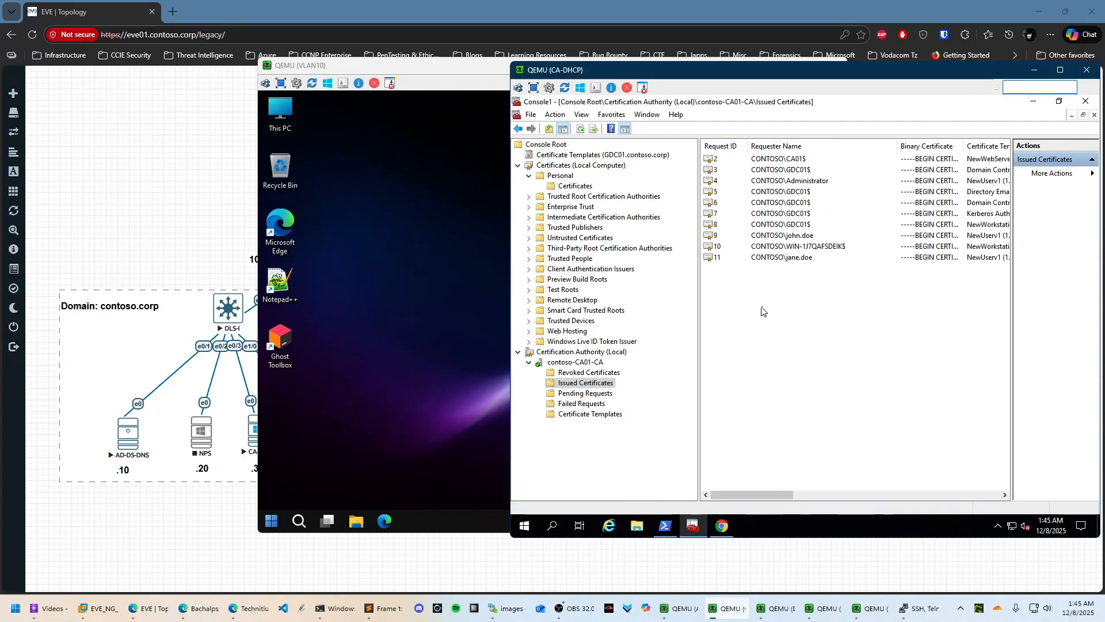
{"action": "left_click", "coordinate": [796, 258]}
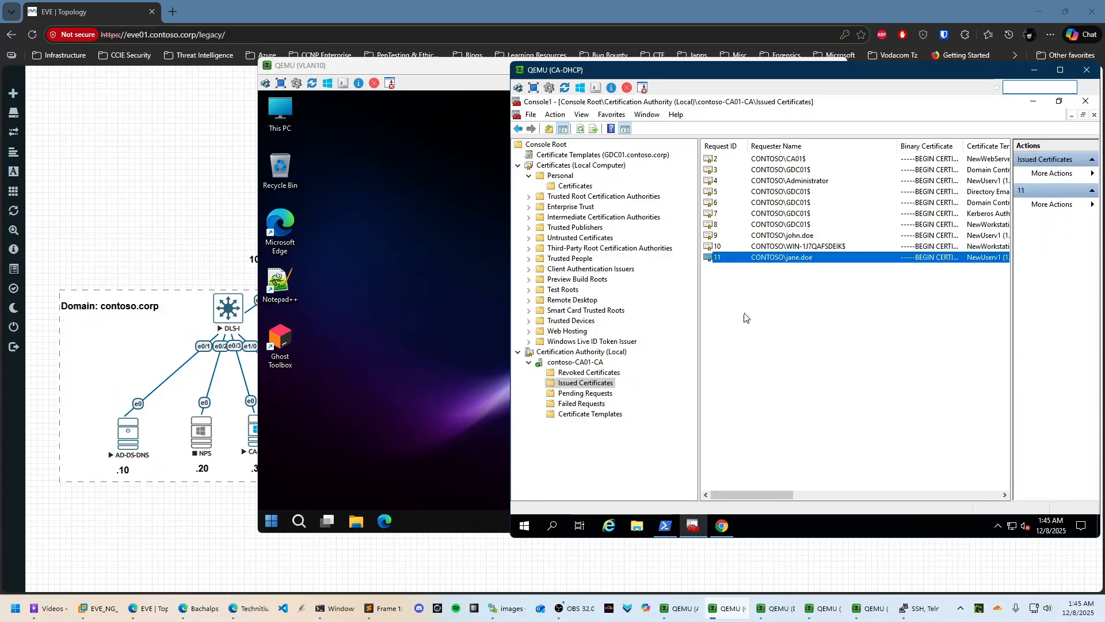
{"action": "right_click", "coordinate": [743, 314]}
{"action": "left_click", "coordinate": [767, 311]}
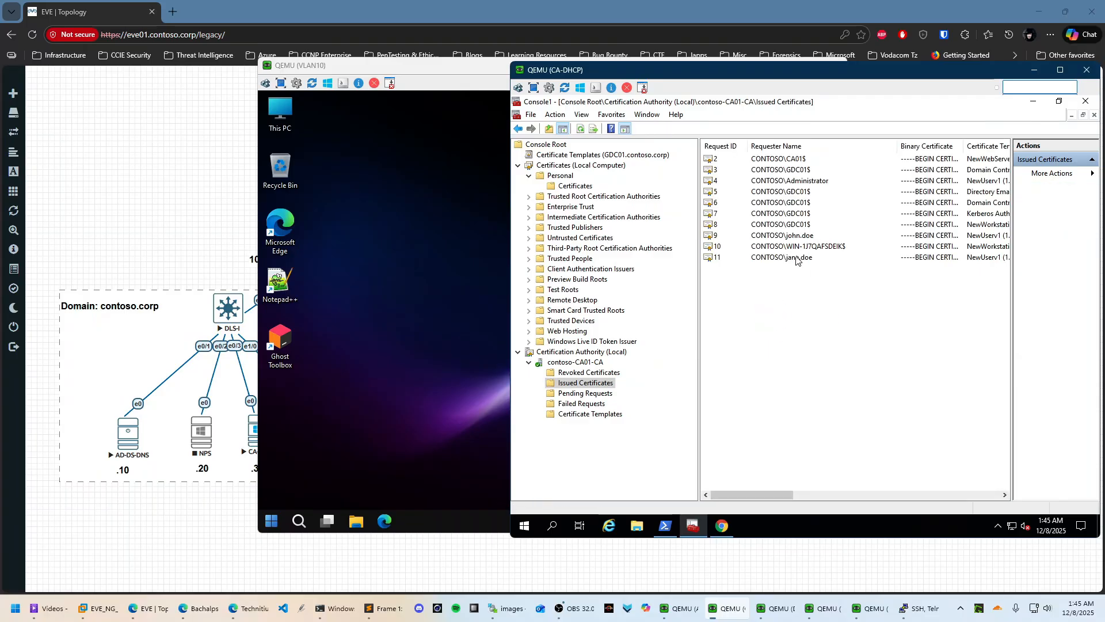
{"action": "left_click", "coordinate": [797, 258]}
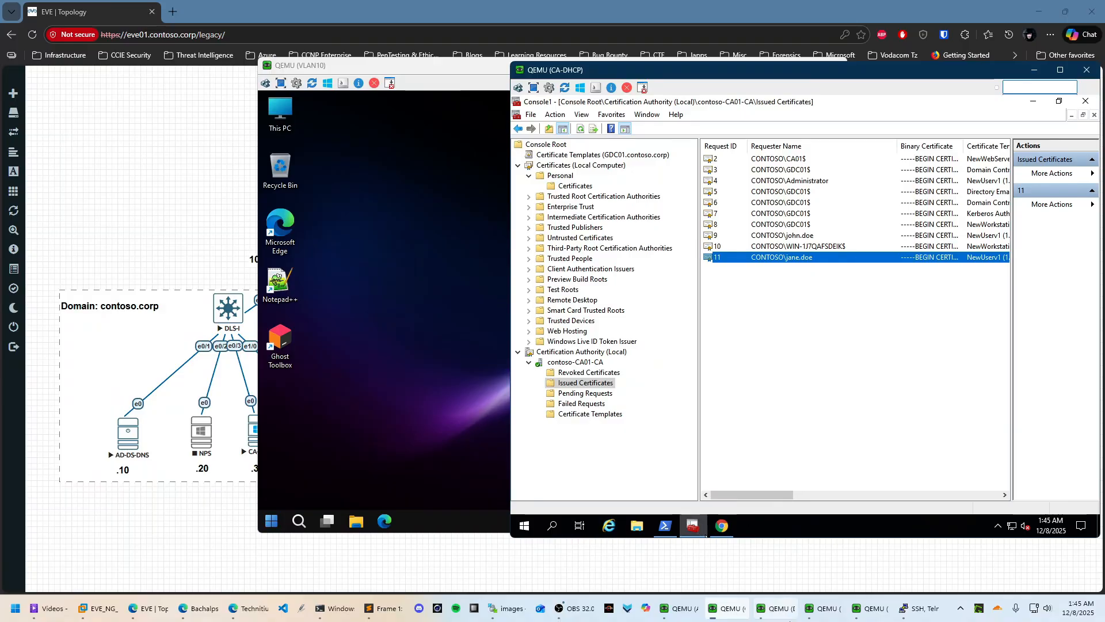
{"action": "mouse_move", "coordinate": [888, 615]}
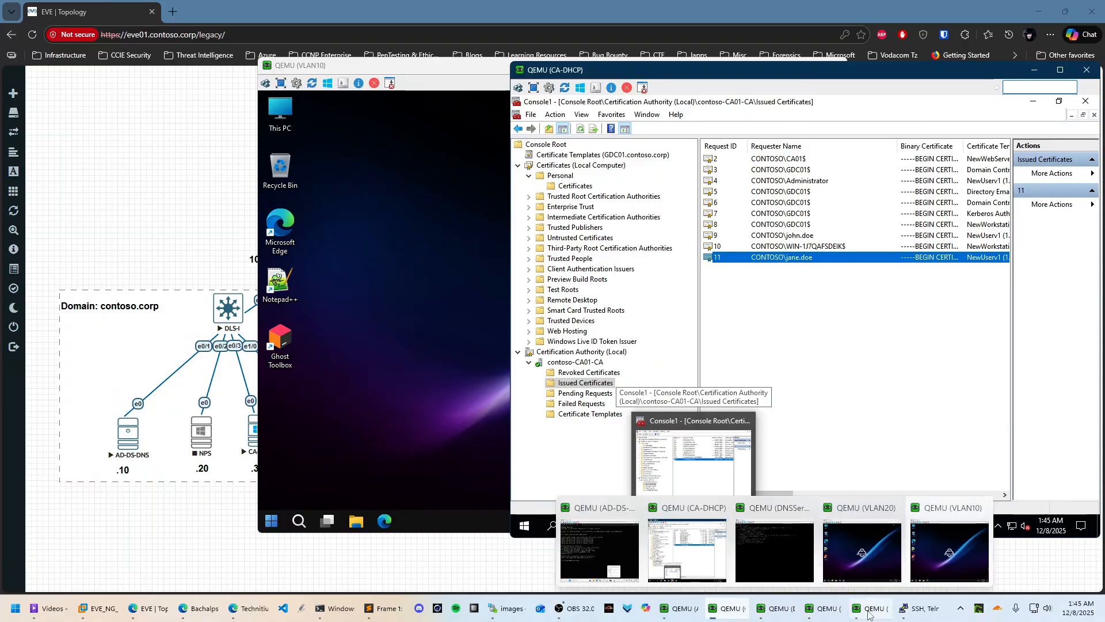
{"action": "left_click", "coordinate": [938, 553]}
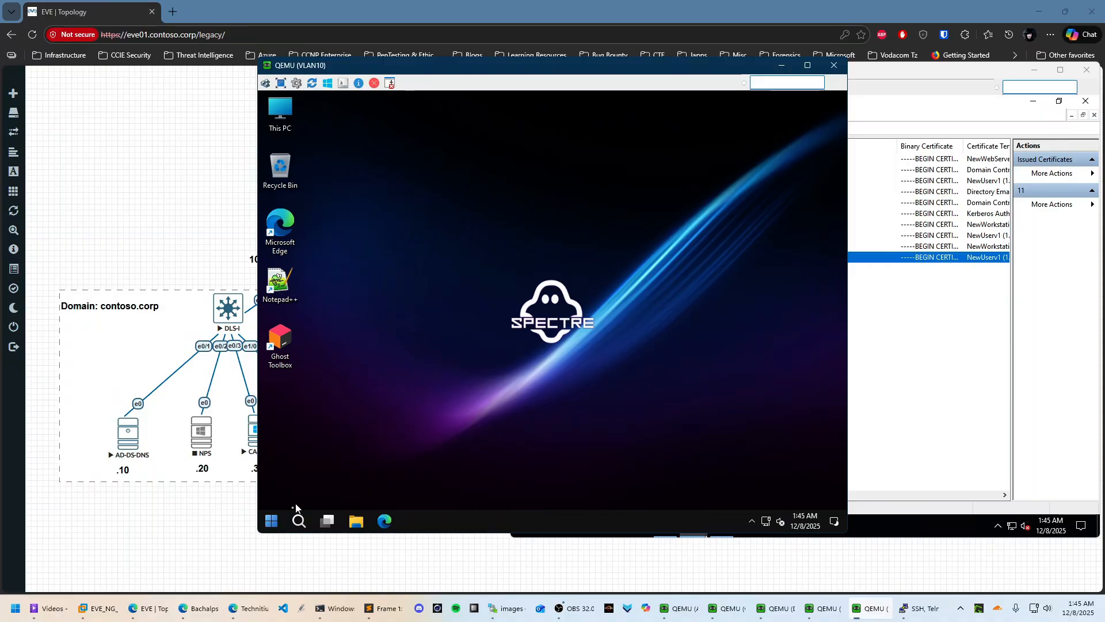
Run gpupdate /force from a command prompt on the VLAN10 client
{"action": "left_click", "coordinate": [271, 521]}
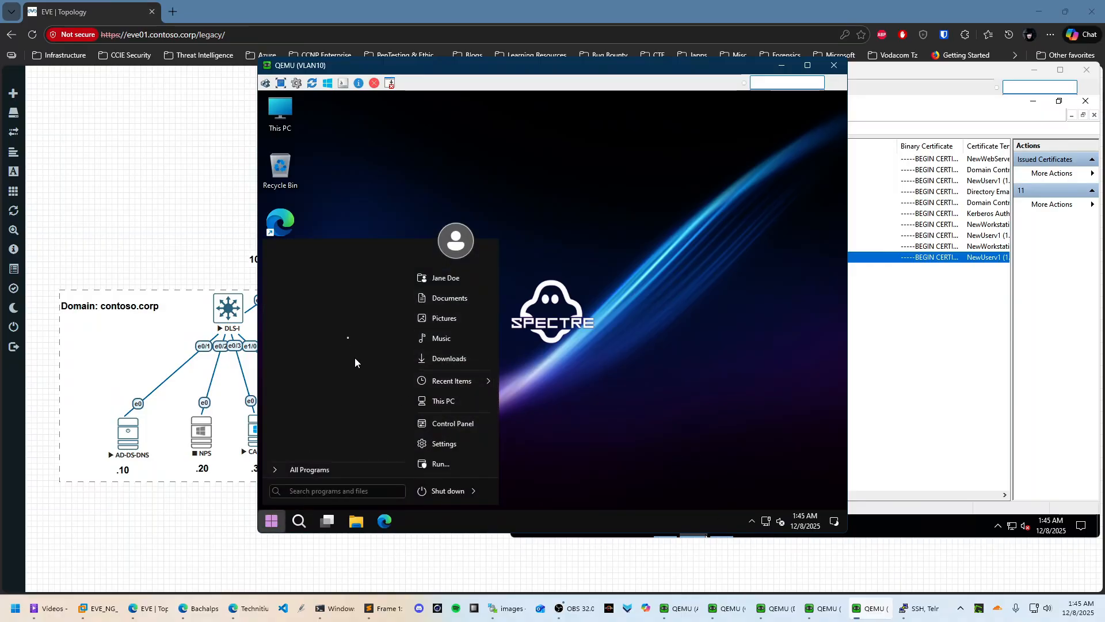
{"action": "type", "text": "cmd"}
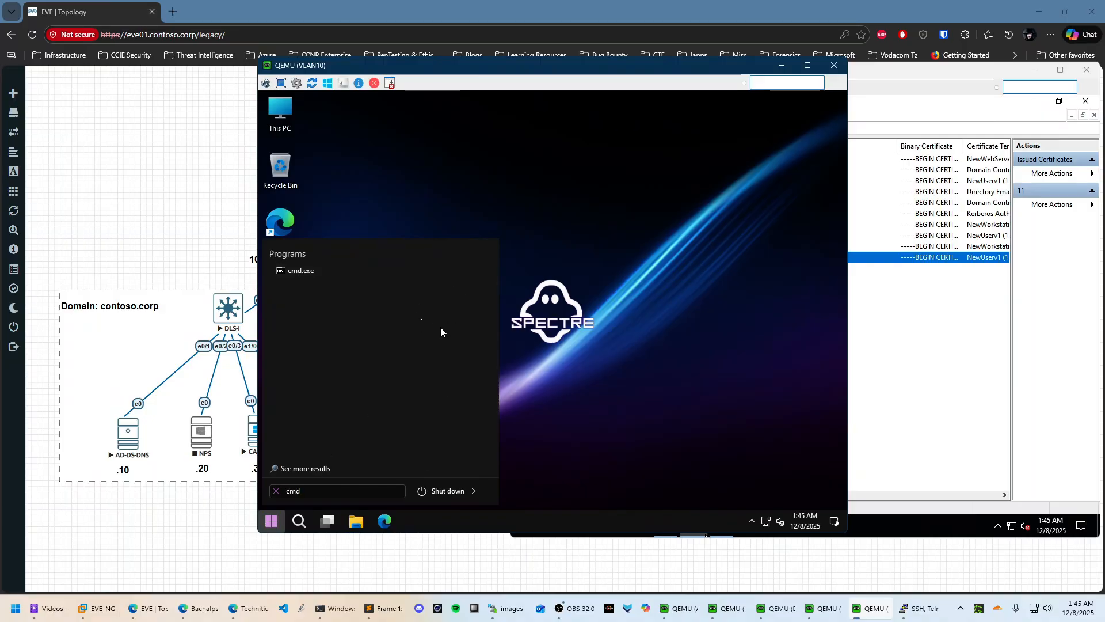
{"action": "left_click", "coordinate": [298, 272]}
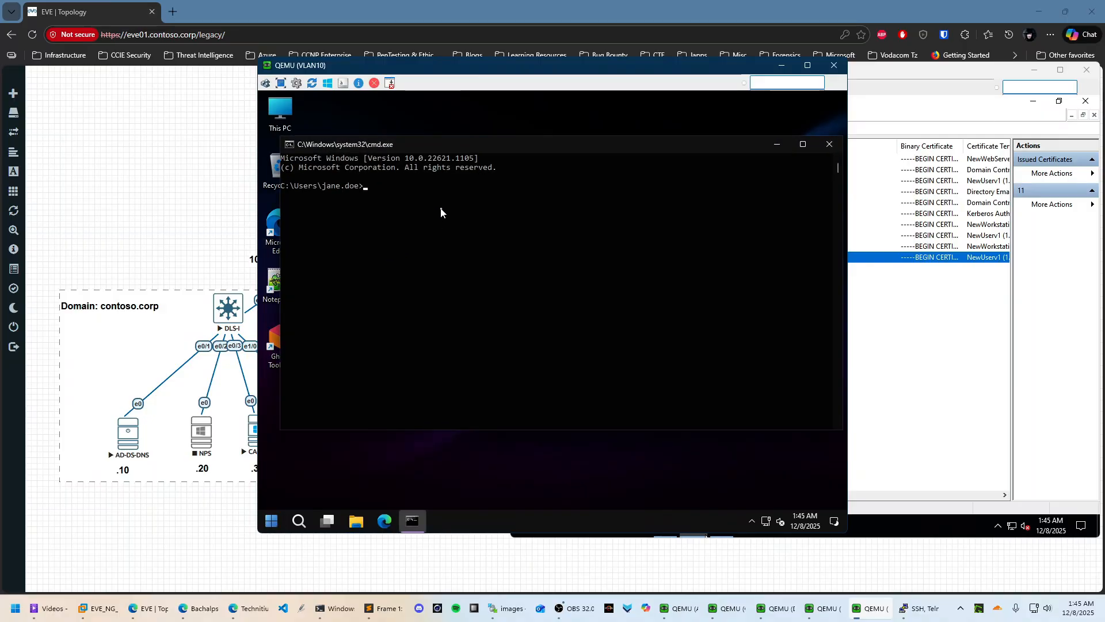
{"action": "type", "text": "gpupdate /force"}
{"action": "key", "text": "Return"}
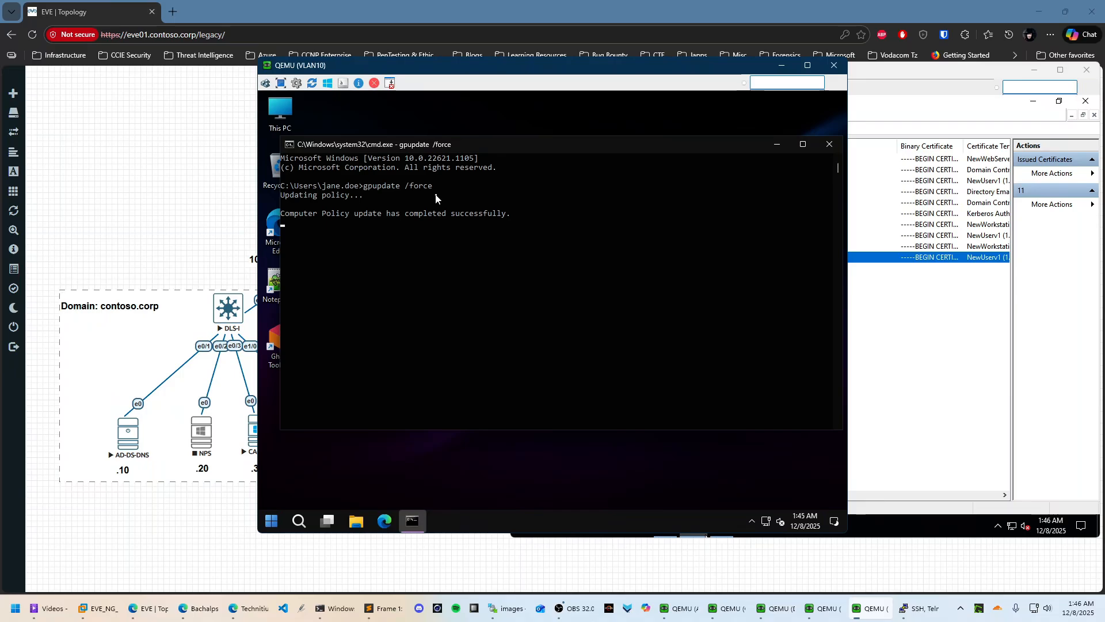
Refresh the Issued Certificates list on the CA-DHCP console
{"action": "left_click", "coordinate": [876, 328]}
{"action": "right_click", "coordinate": [804, 295]}
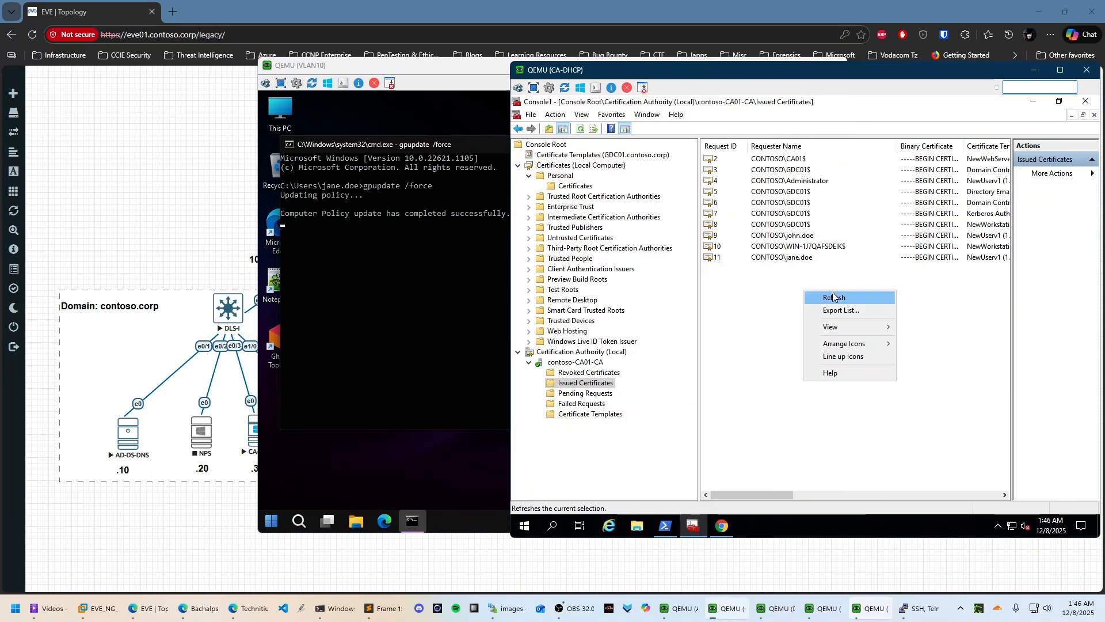
{"action": "left_click", "coordinate": [837, 298]}
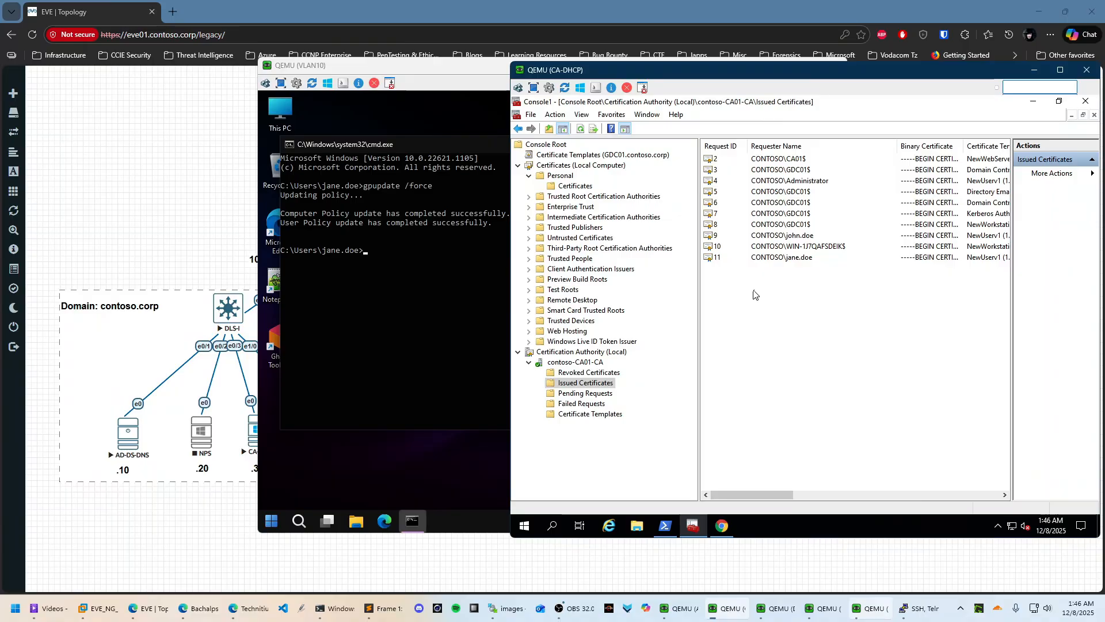